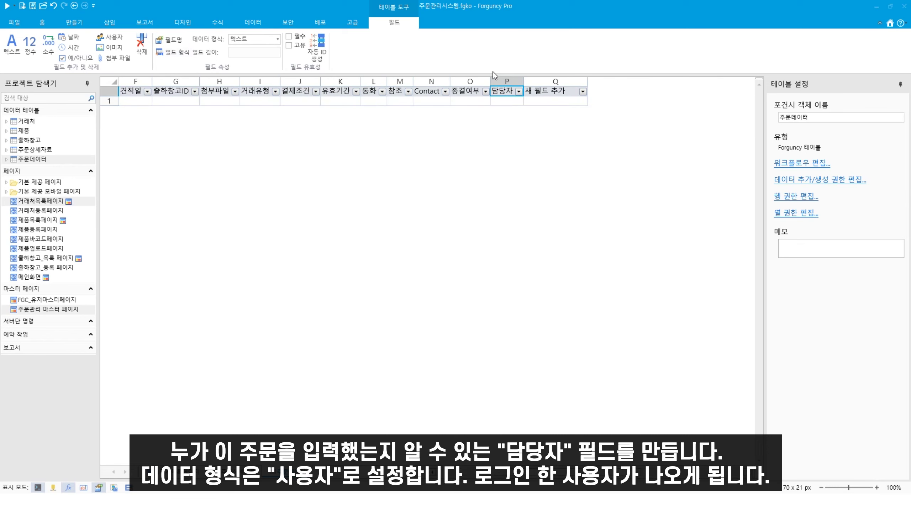
# Step: Change the 담당자 field's data type to 사용자 and confirm the change
pyautogui.click(271, 40)
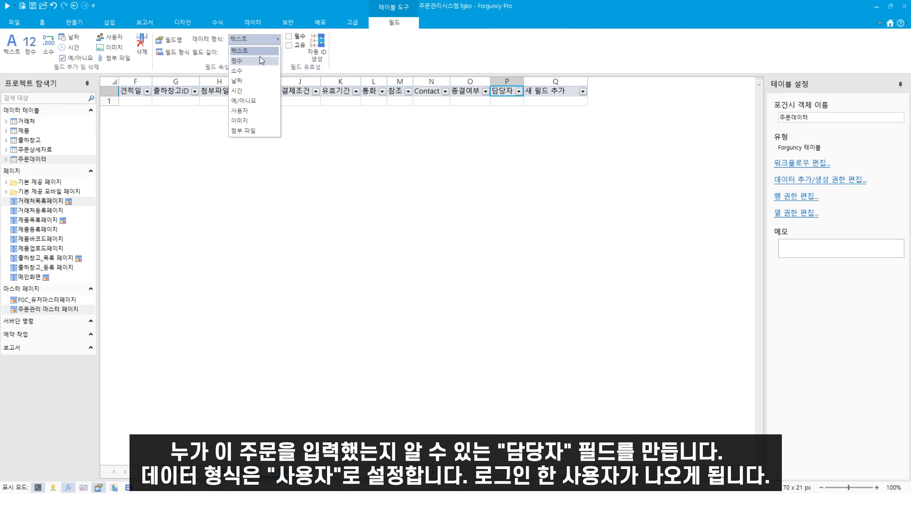
pyautogui.click(251, 111)
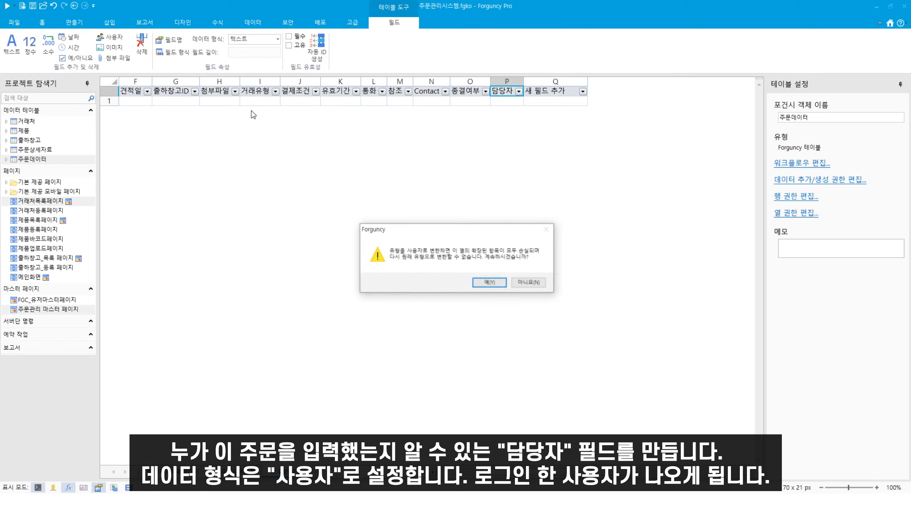
pyautogui.click(491, 284)
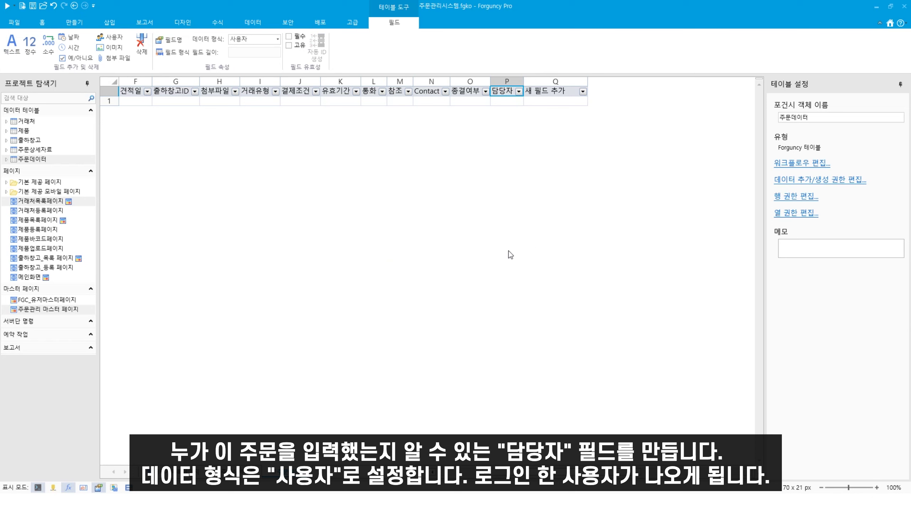
# Step: Add the new fields 공급가액합계 and 부가세합계 to 주문데이터
pyautogui.click(547, 92)
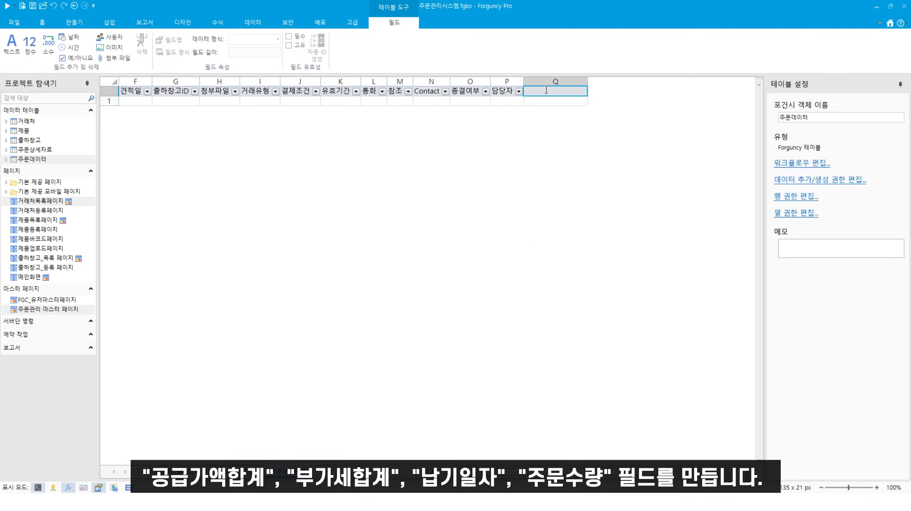
pyautogui.write('공급가액합계')
pyautogui.press('Return')
pyautogui.click(595, 93)
pyautogui.write('부가')
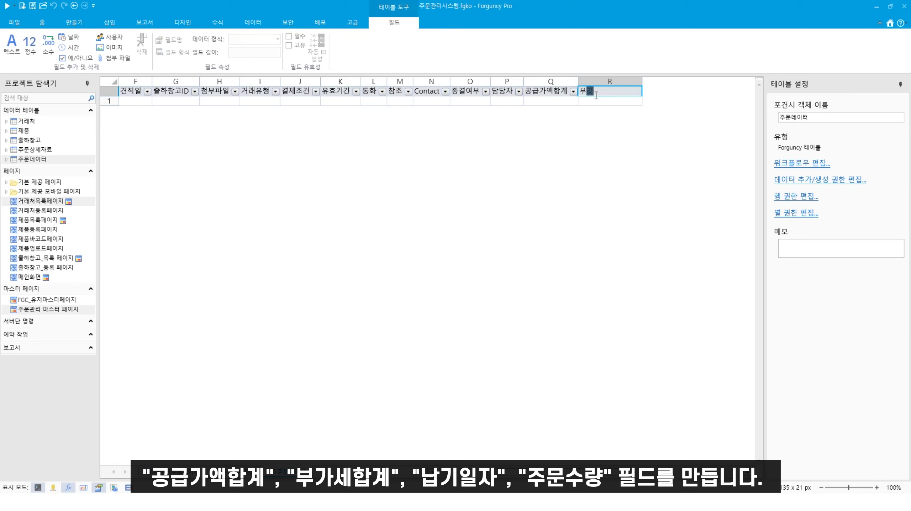
pyautogui.write('세합계')
pyautogui.press('Return')
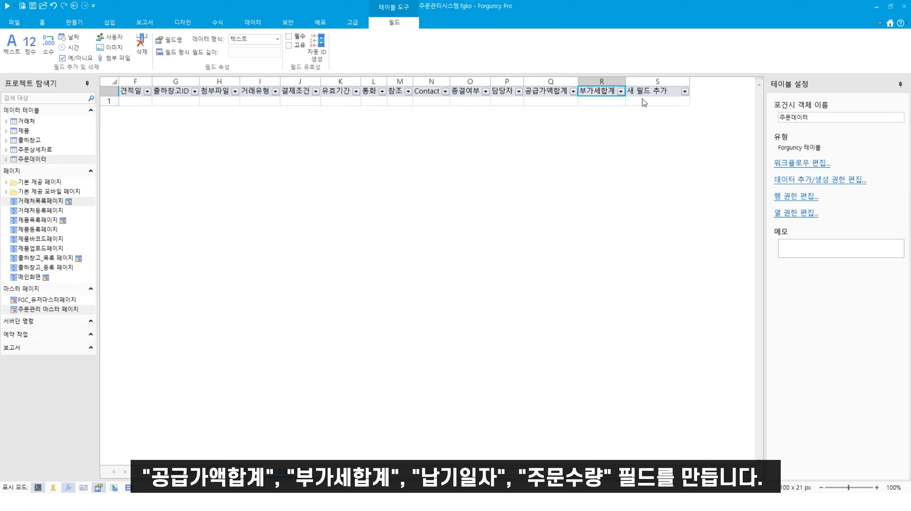
# Step: Add the new fields 납기일자 and 주문수량 to 주문데이터
pyautogui.click(657, 83)
pyautogui.click(649, 93)
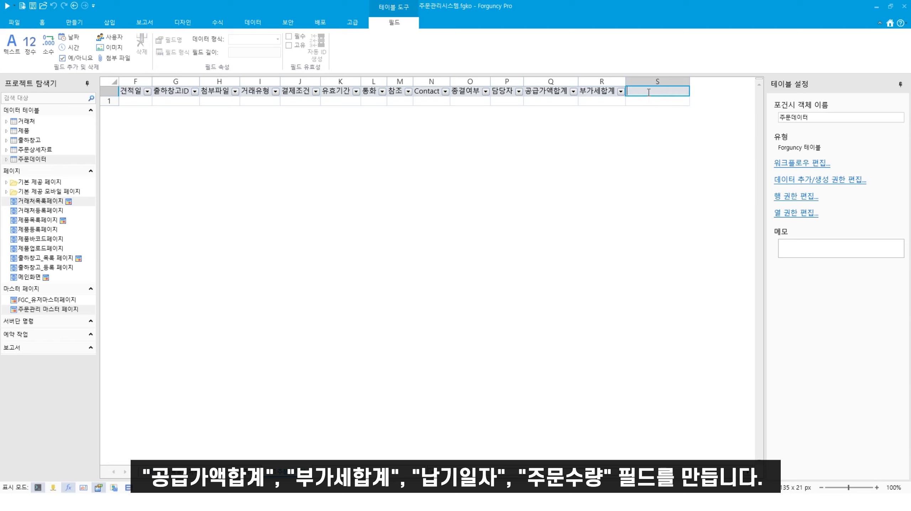
pyautogui.write('납기일자')
pyautogui.press('Return')
pyautogui.click(689, 94)
pyautogui.click(689, 93)
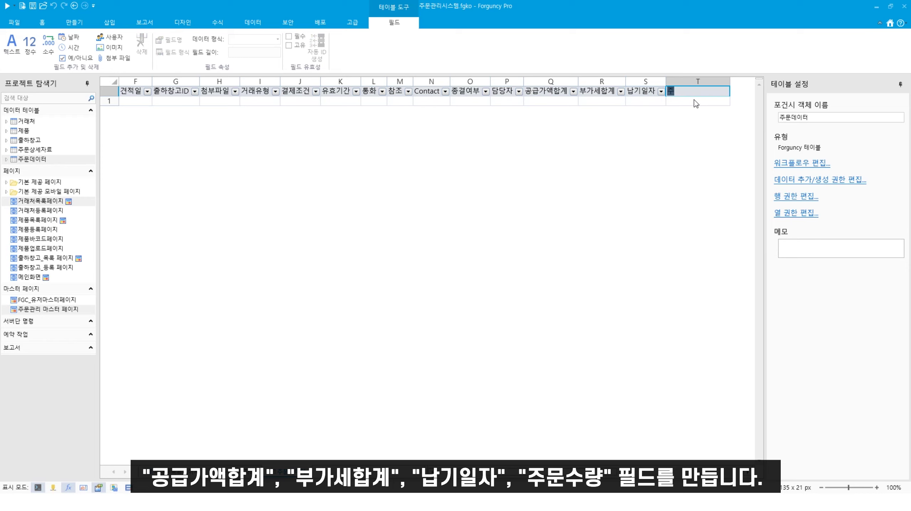
pyautogui.write('주문수량')
pyautogui.press('Return')
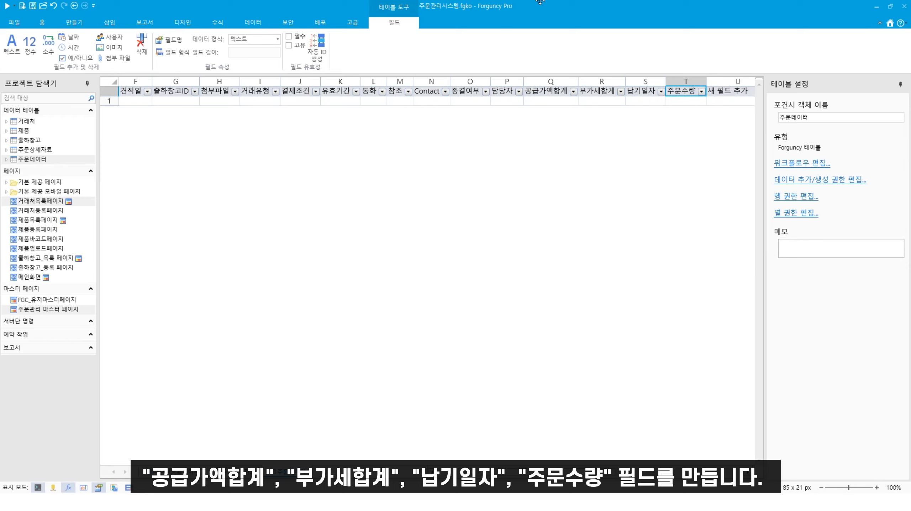
pyautogui.hscroll(-5, 437, 272)
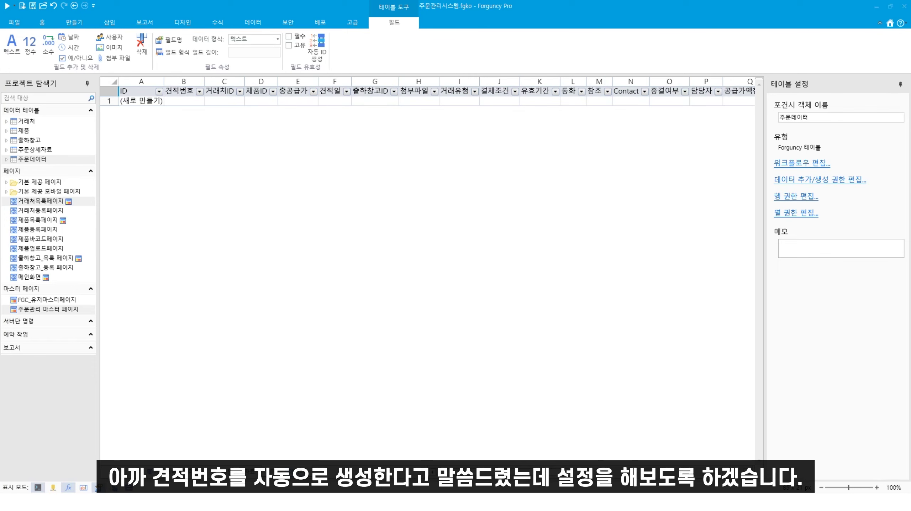
# Step: Enable automatic ID generation for 견적번호 with a date as its first component
pyautogui.click(174, 91)
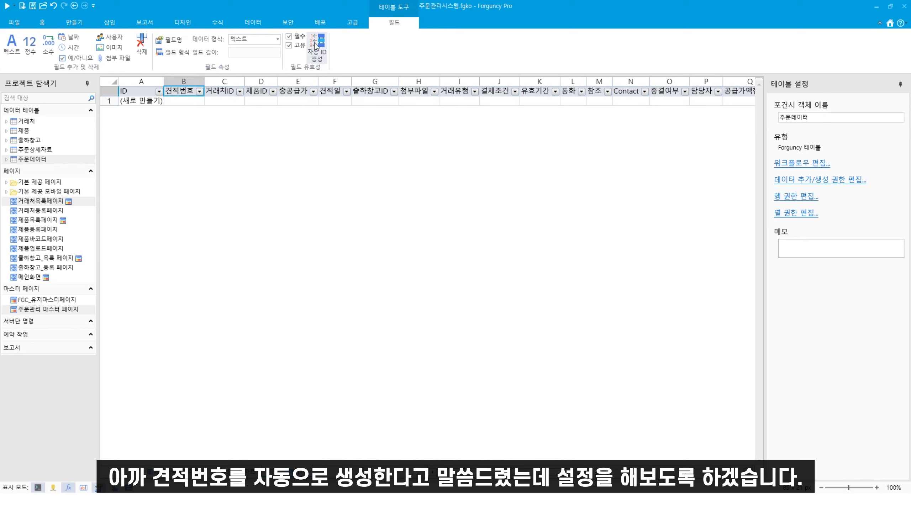
pyautogui.click(317, 44)
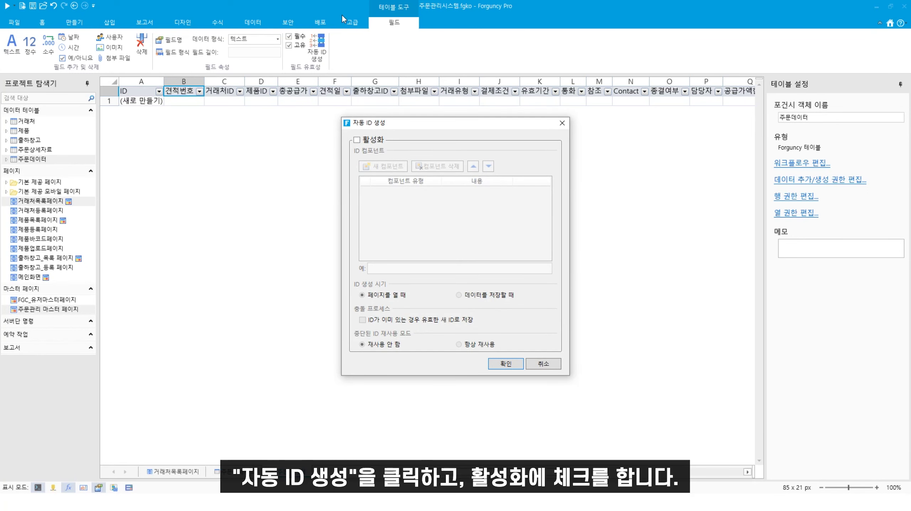
pyautogui.click(357, 140)
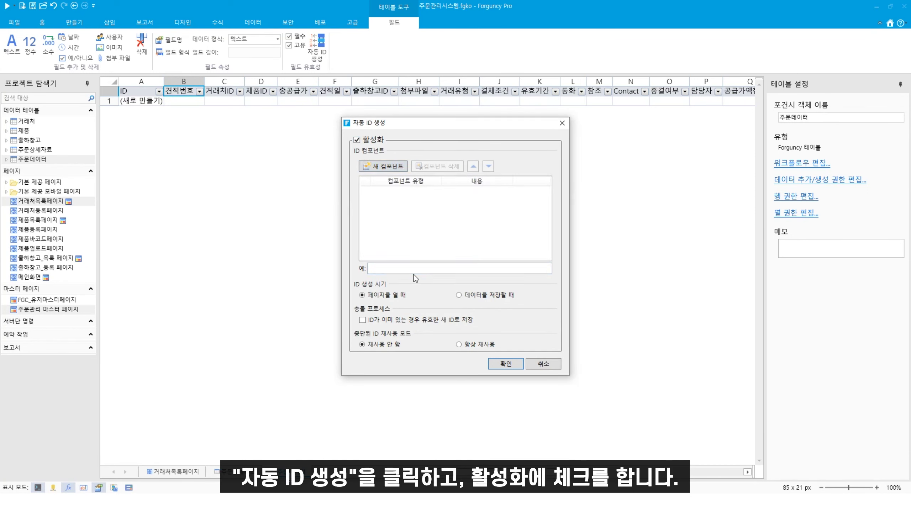
pyautogui.click(384, 167)
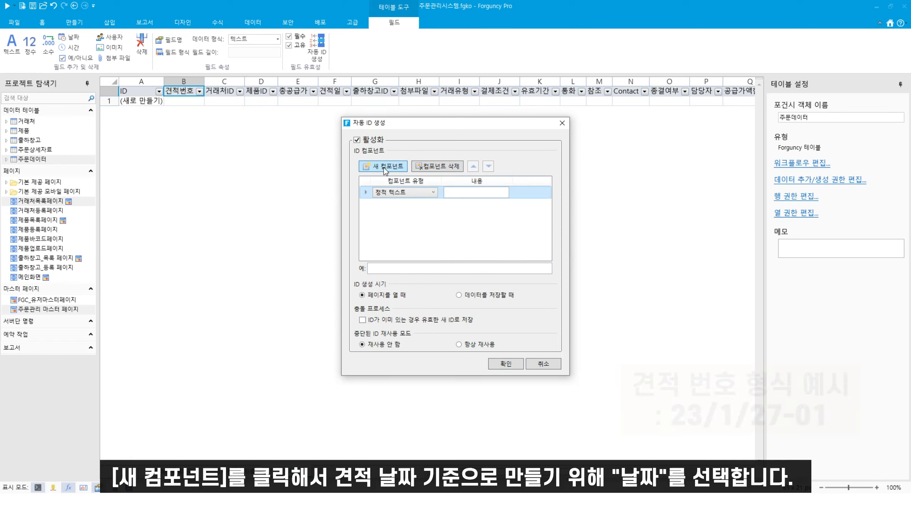
pyautogui.click(384, 192)
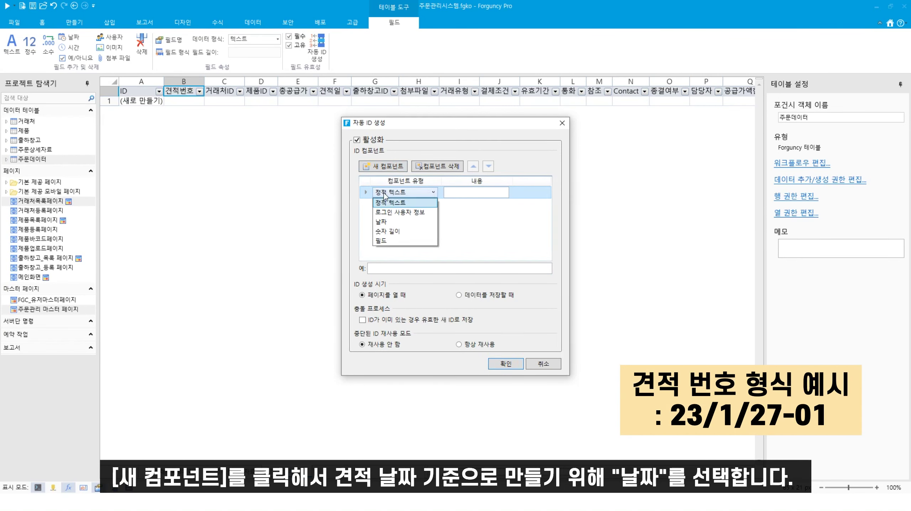
pyautogui.click(388, 221)
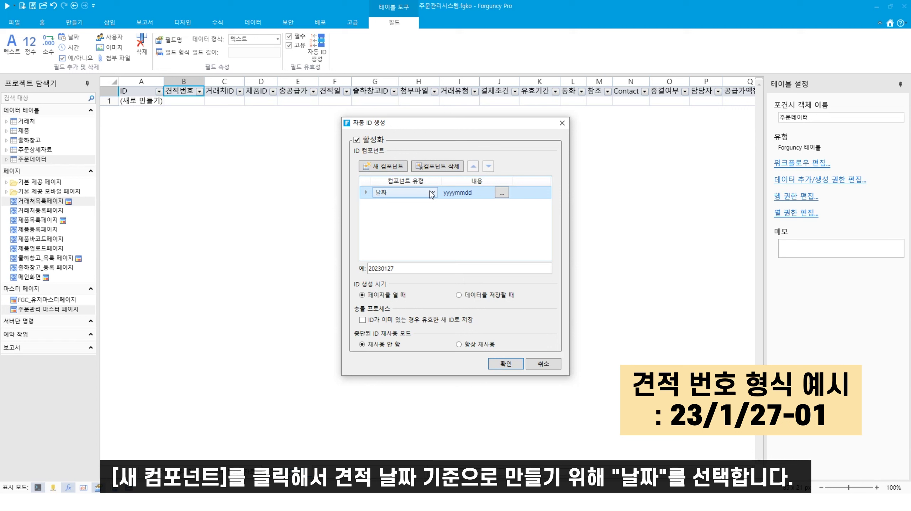
# Step: Set the date component's format to the two-digit-year yy/m/d style
pyautogui.click(502, 193)
pyautogui.click(352, 217)
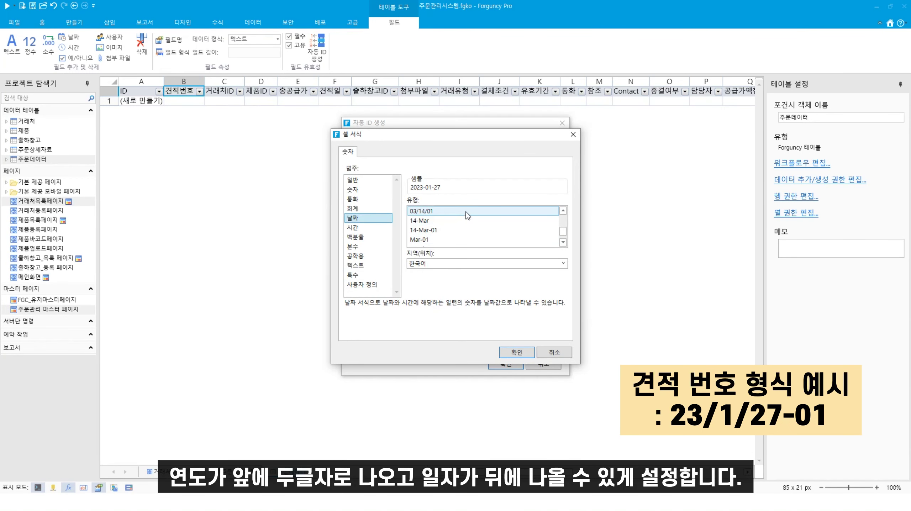
pyautogui.scroll(-3, 463, 218)
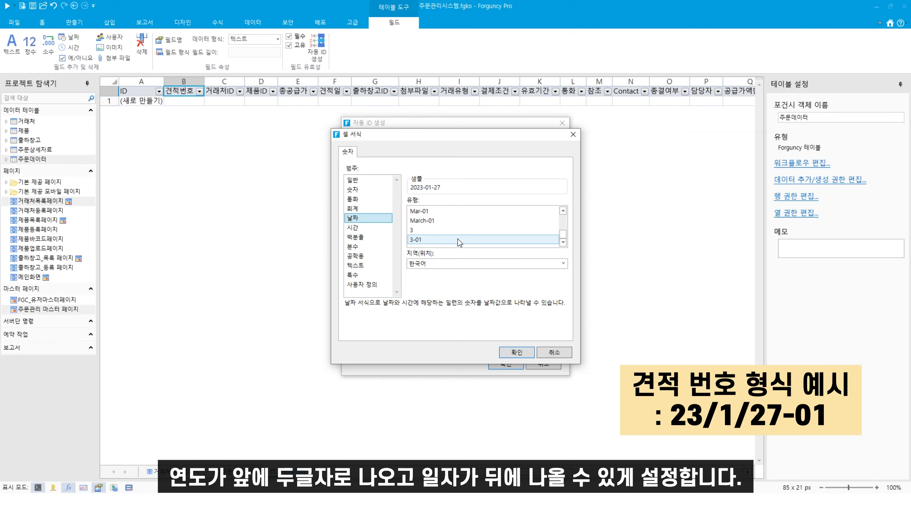
pyautogui.click(458, 239)
pyautogui.click(458, 222)
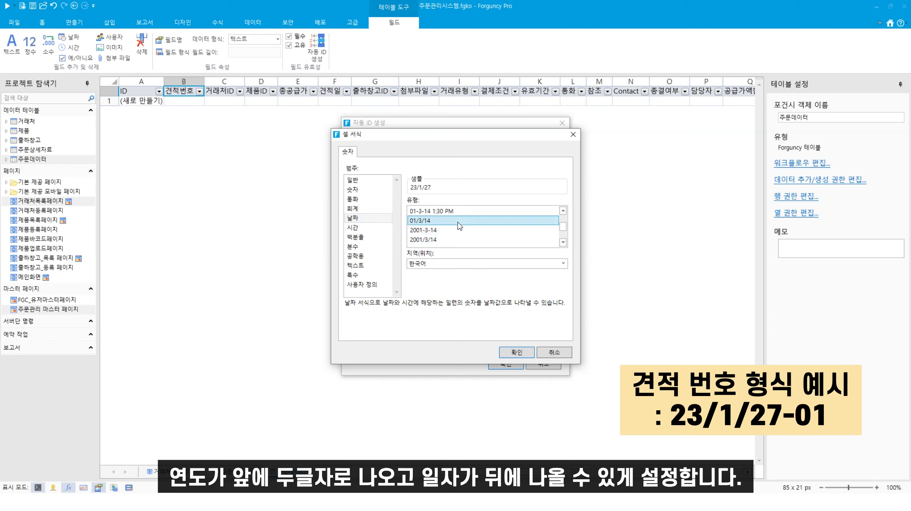
pyautogui.click(506, 355)
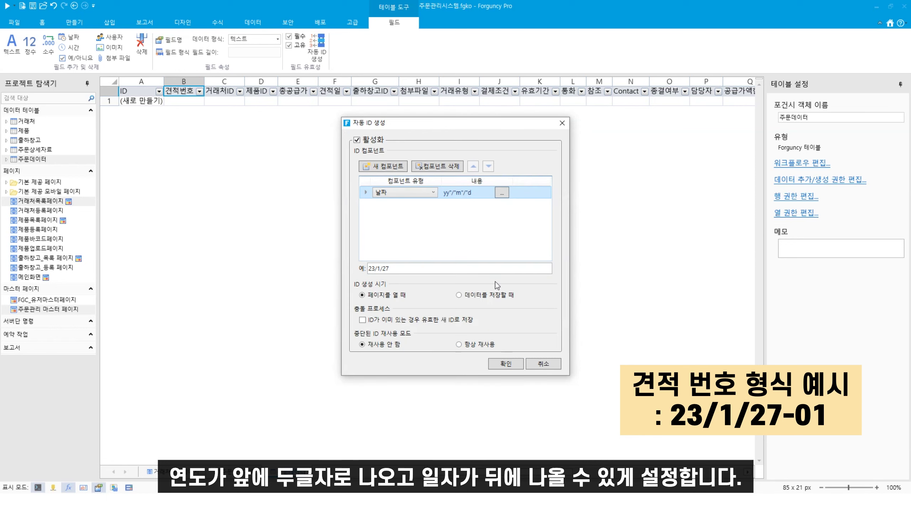
# Step: Append a '-' static text and a 2-digit sequence, generating IDs when data is saved
pyautogui.click(391, 171)
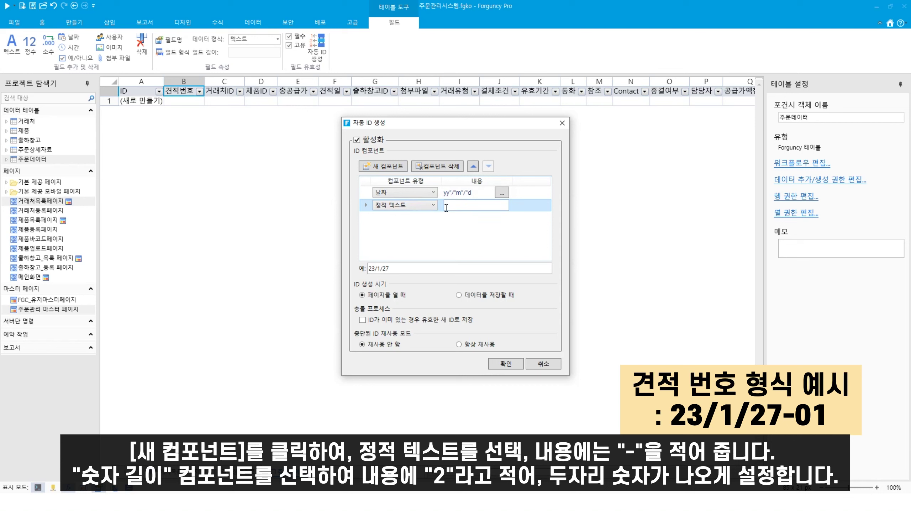
pyautogui.click(468, 206)
pyautogui.click(379, 167)
pyautogui.click(416, 218)
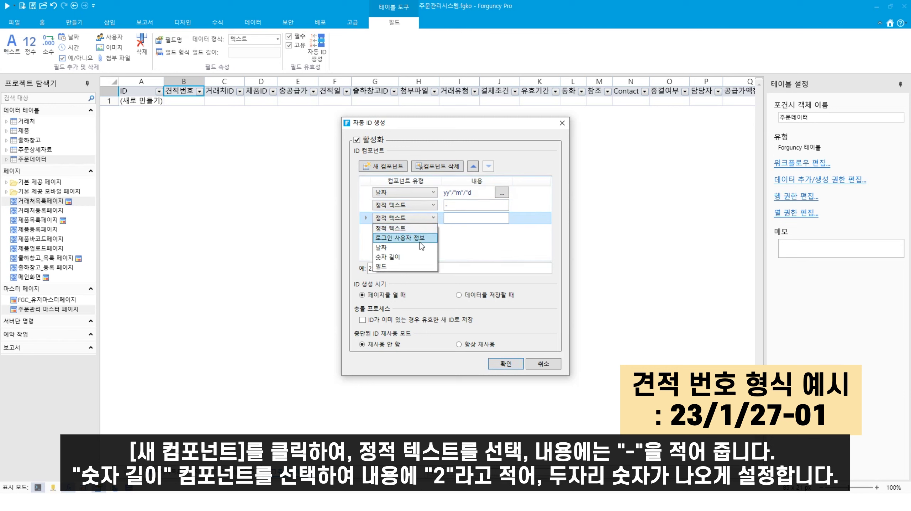
pyautogui.click(404, 257)
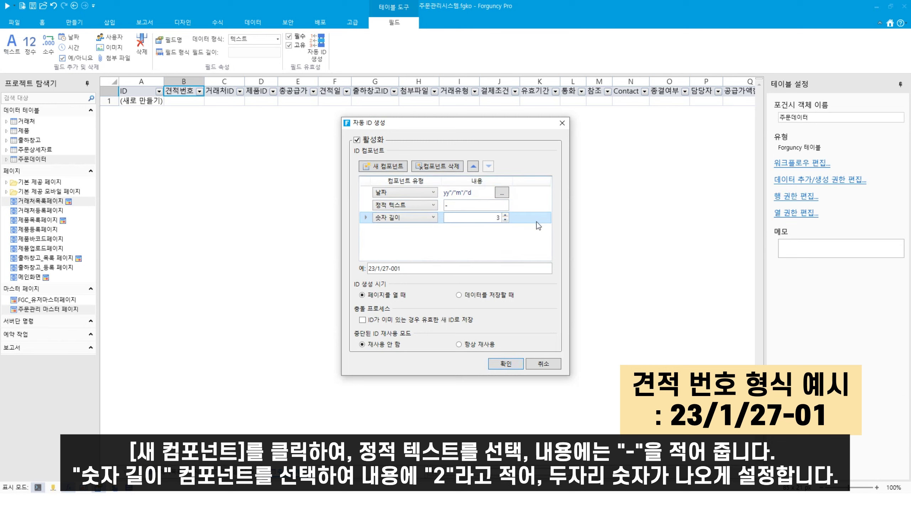
pyautogui.click(506, 220)
pyautogui.moveTo(404, 268); pyautogui.dragTo(366, 271)
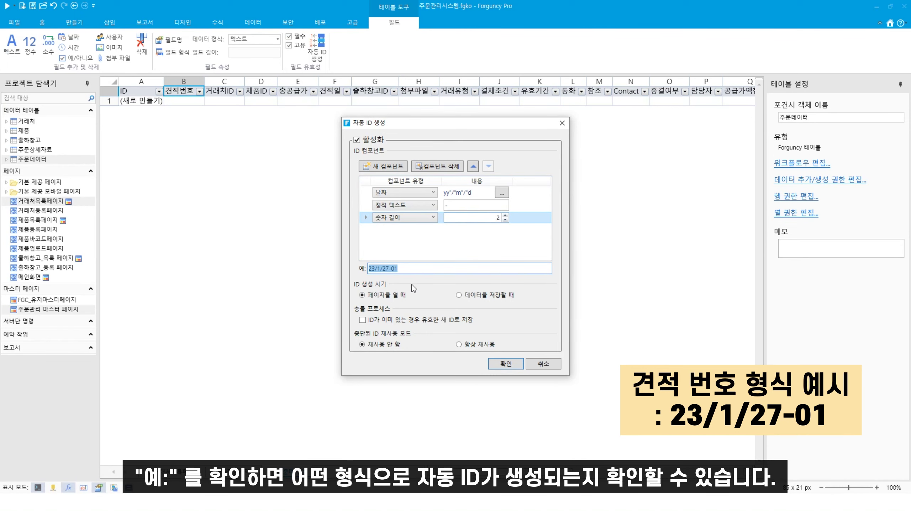
pyautogui.click(457, 297)
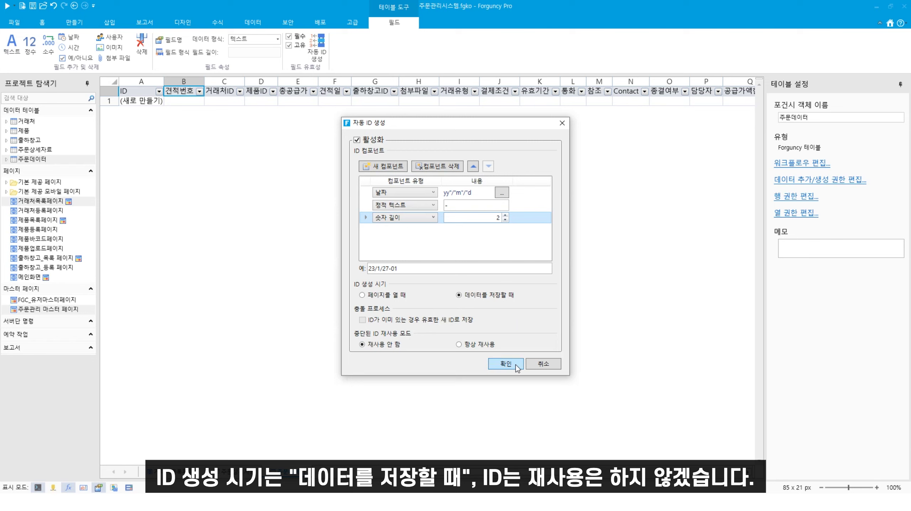
pyautogui.click(504, 366)
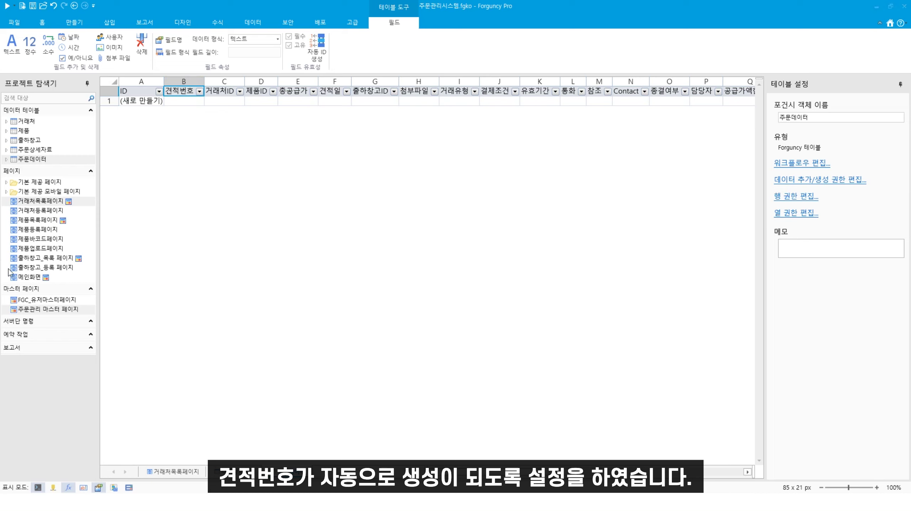
# Step: Link 주문데이터's 거래처ID field to the 거래처 table's ID
pyautogui.doubleClick(34, 162)
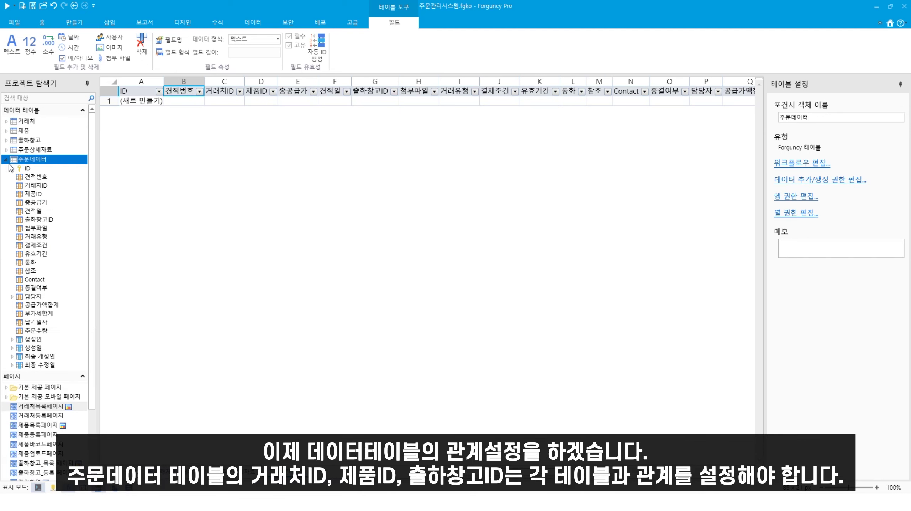
pyautogui.click(39, 186)
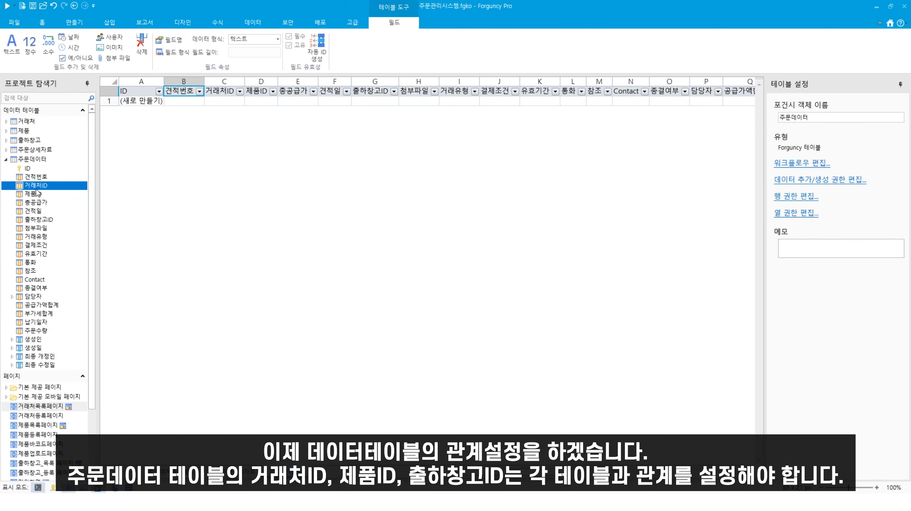
pyautogui.click(33, 196)
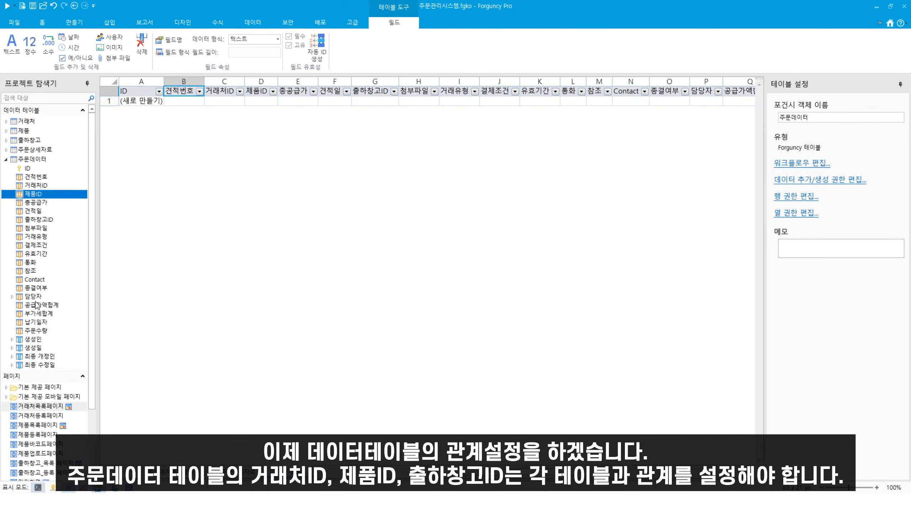
pyautogui.click(38, 220)
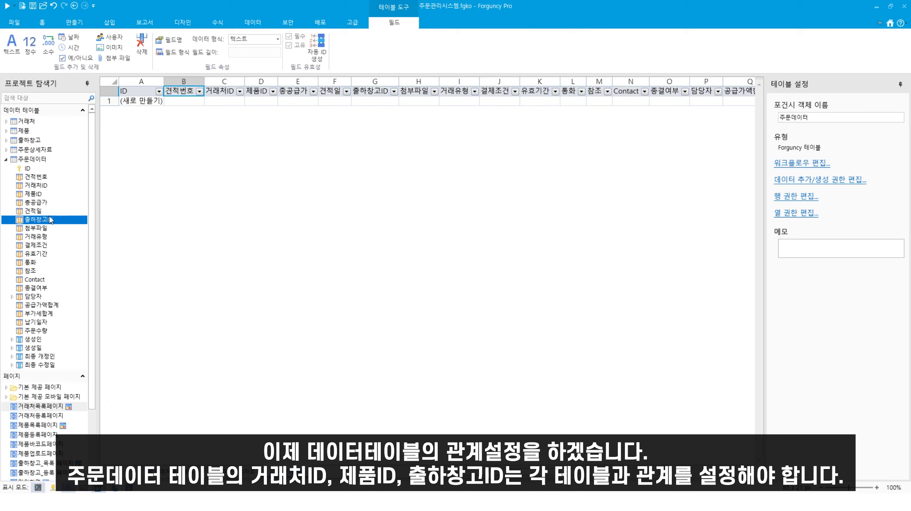
pyautogui.click(33, 186)
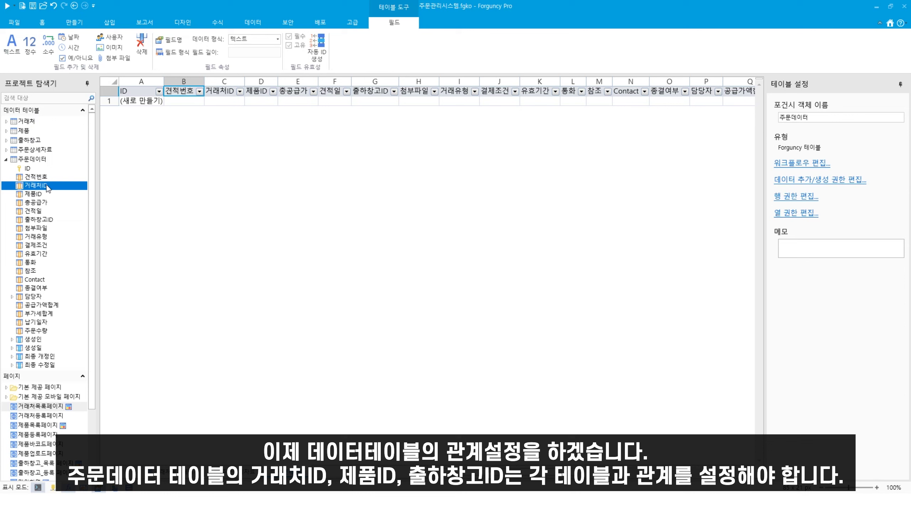
pyautogui.rightClick(46, 185)
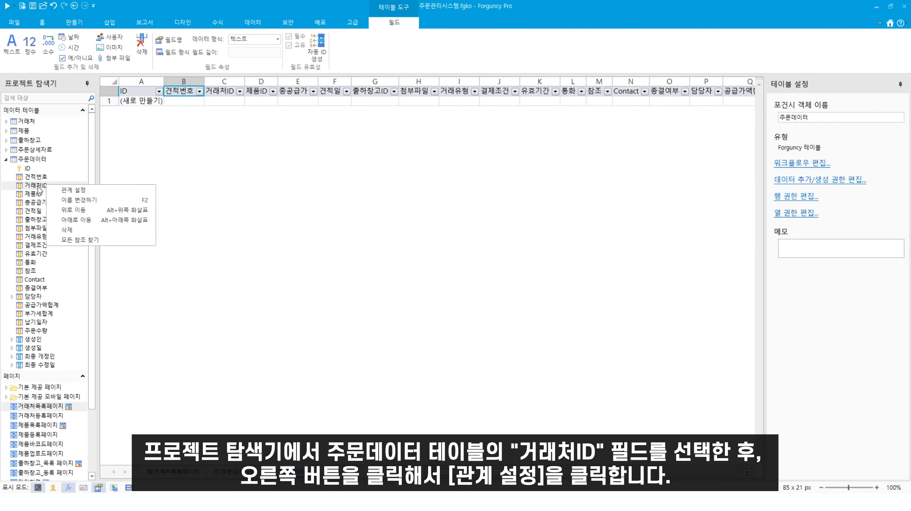
pyautogui.click(73, 190)
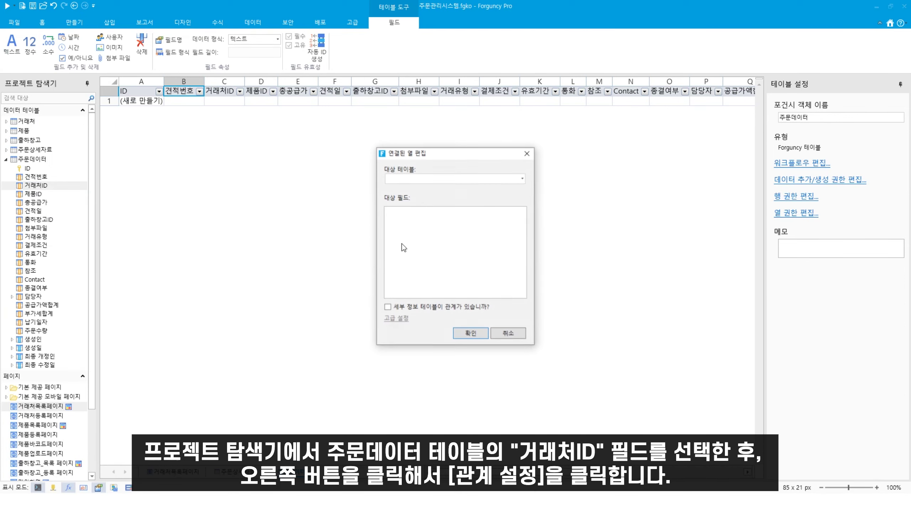
pyautogui.click(522, 179)
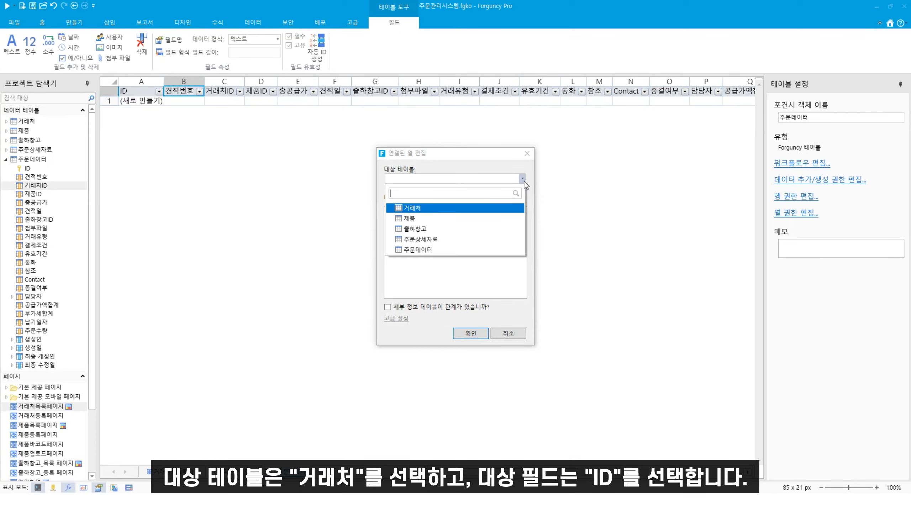
pyautogui.click(425, 208)
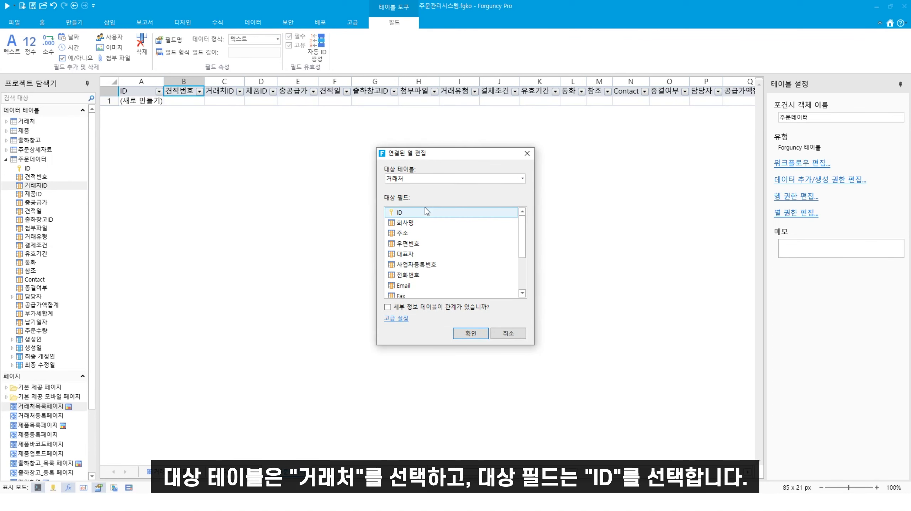
pyautogui.click(419, 212)
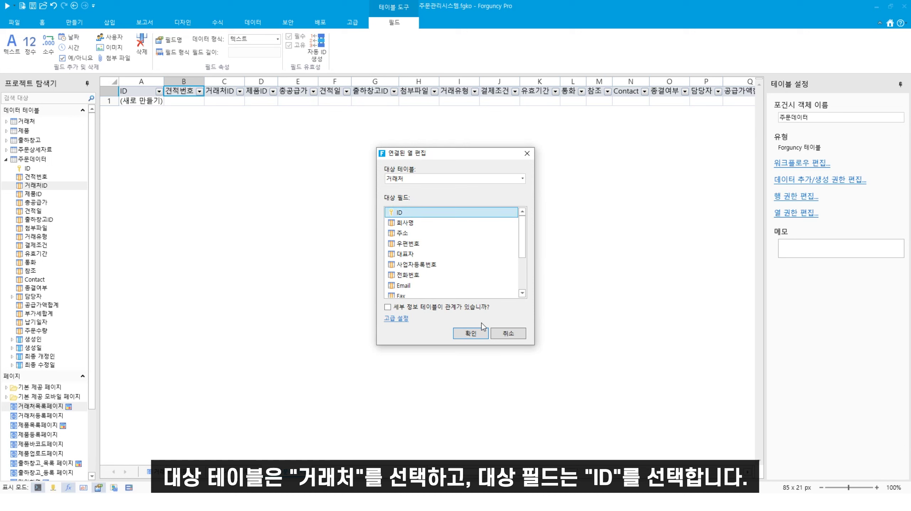
pyautogui.click(473, 335)
# Step: Link the 제품ID field to the 제품 table's ID
pyautogui.rightClick(37, 194)
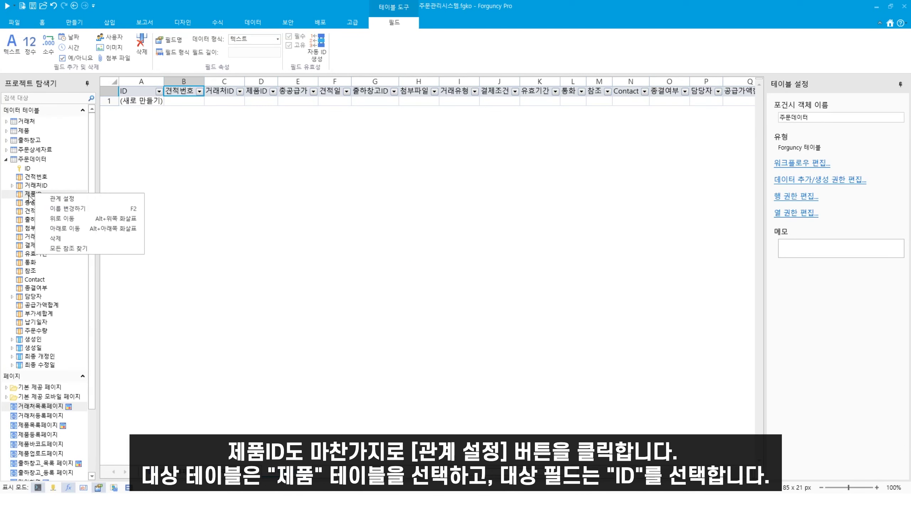
pyautogui.click(57, 200)
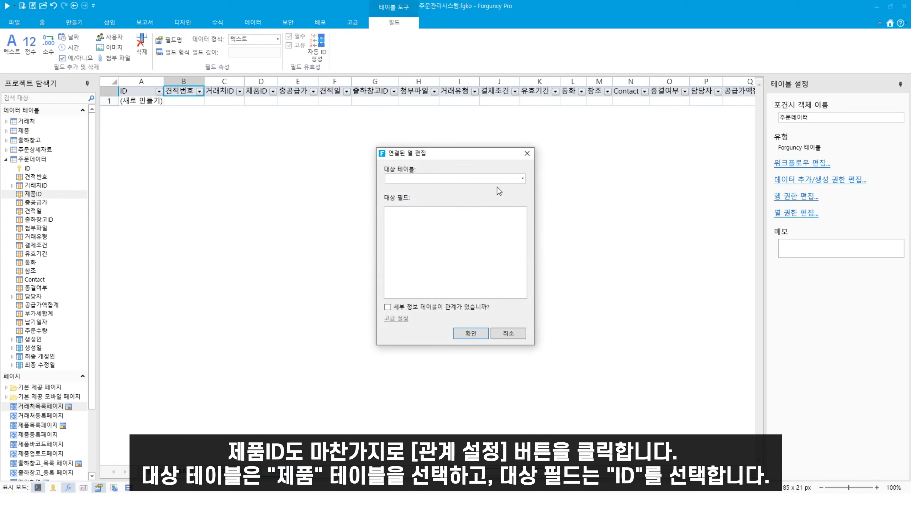
pyautogui.click(522, 179)
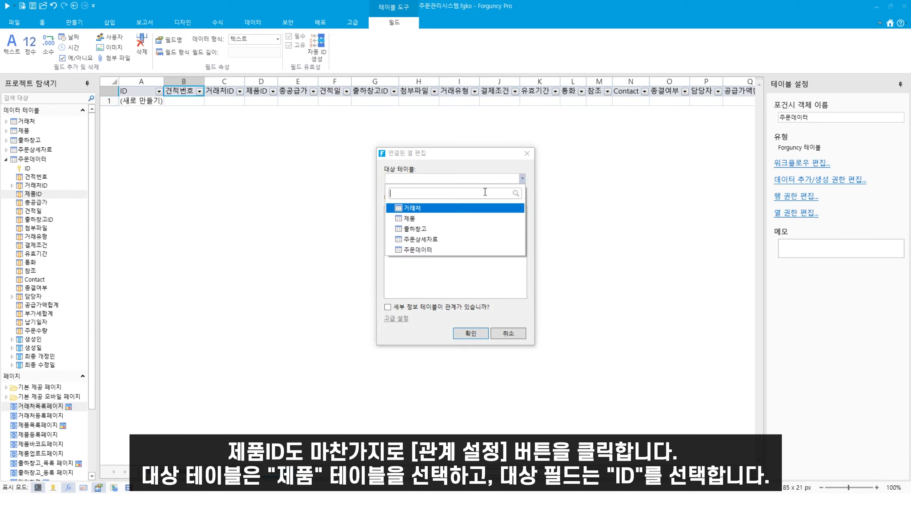
pyautogui.click(420, 219)
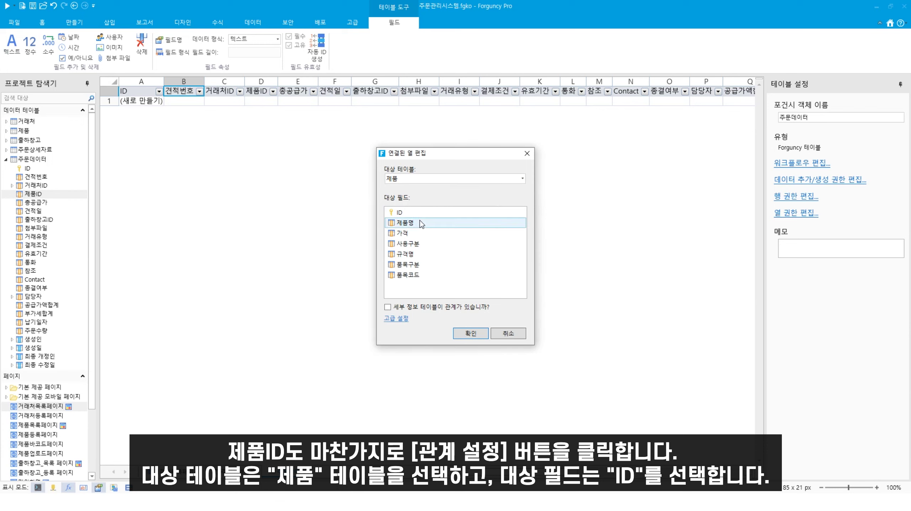
pyautogui.click(406, 214)
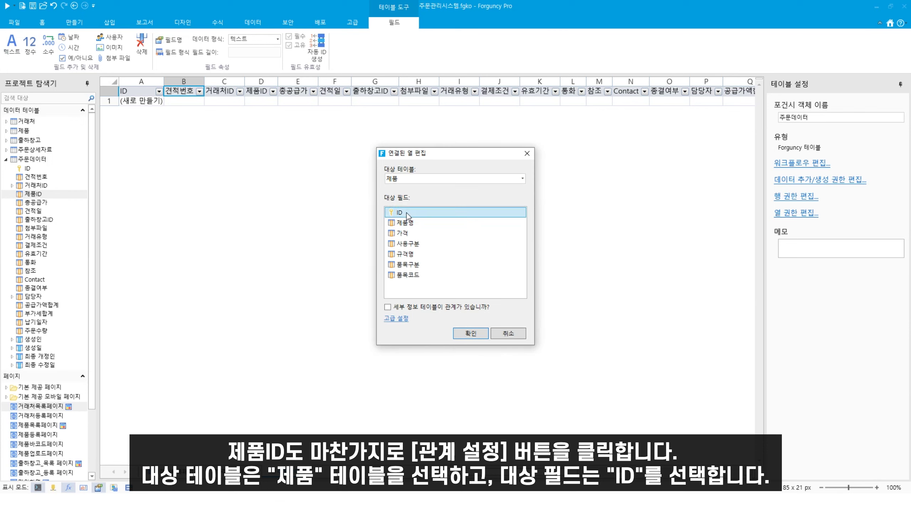
pyautogui.click(469, 337)
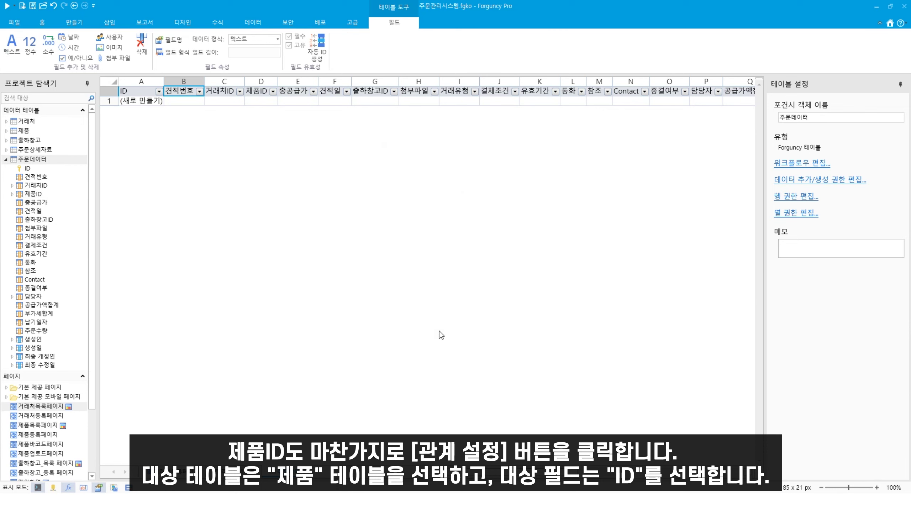
# Step: Link the 출하창고ID field to the 출하창고 table's ID
pyautogui.click(36, 220)
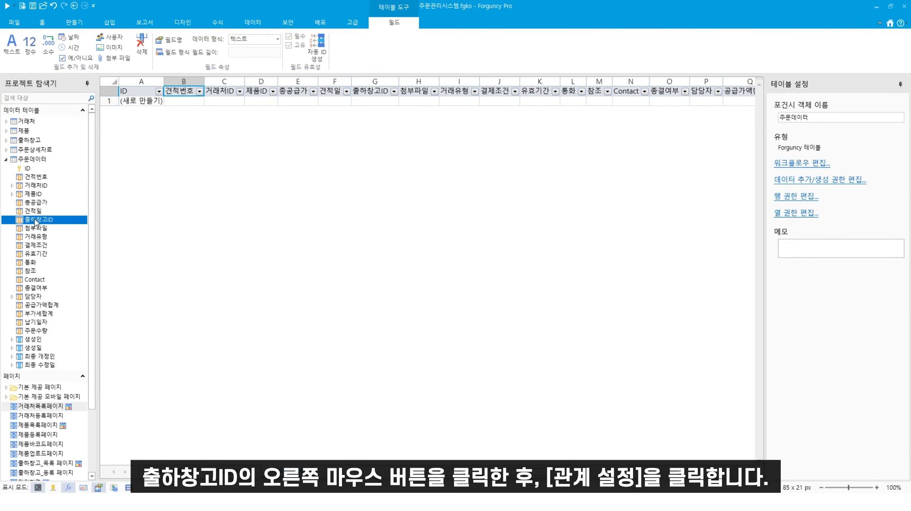
pyautogui.rightClick(69, 220)
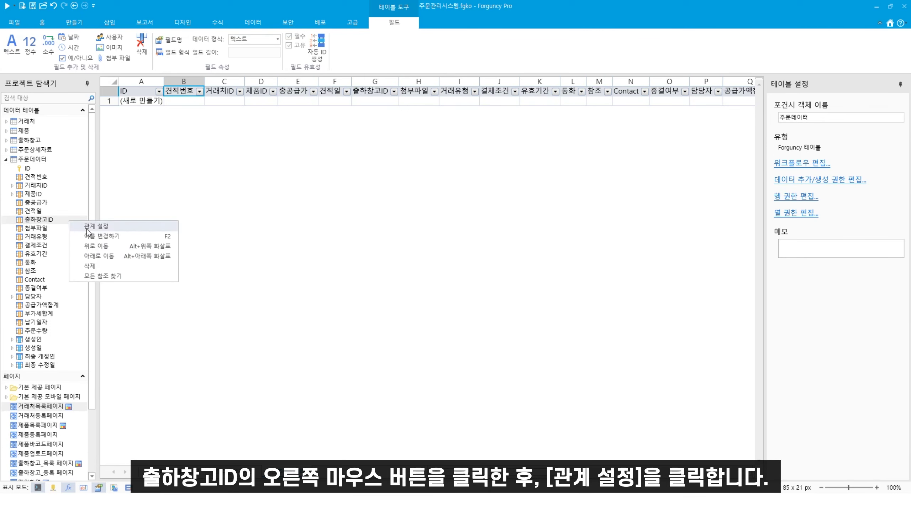
pyautogui.click(88, 227)
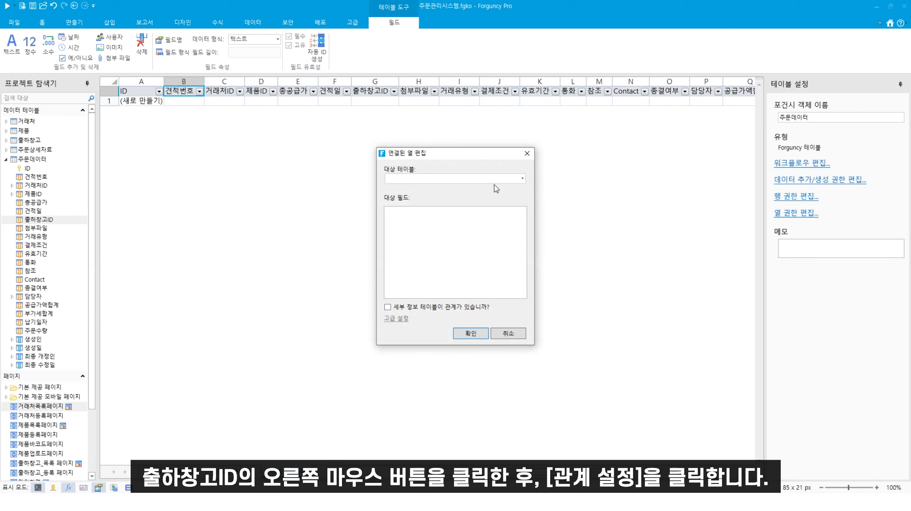
pyautogui.click(524, 178)
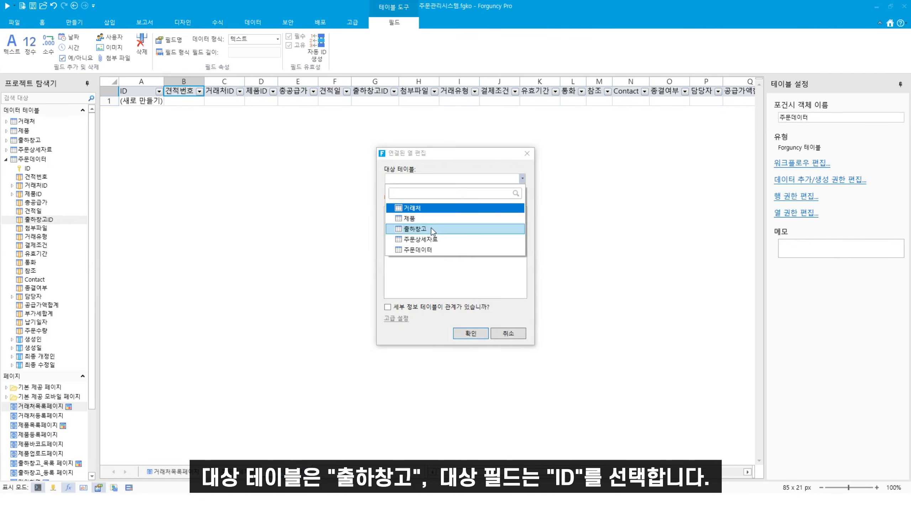
pyautogui.click(408, 231)
pyautogui.click(413, 214)
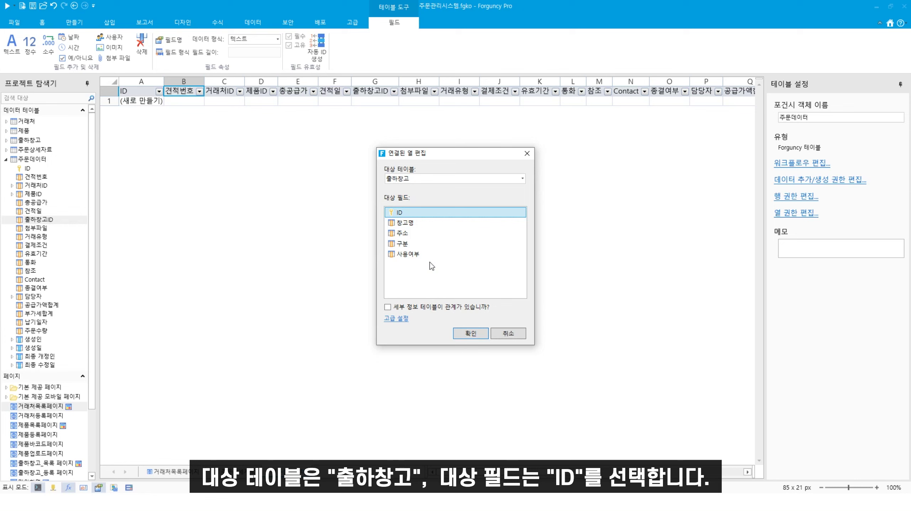
pyautogui.click(463, 336)
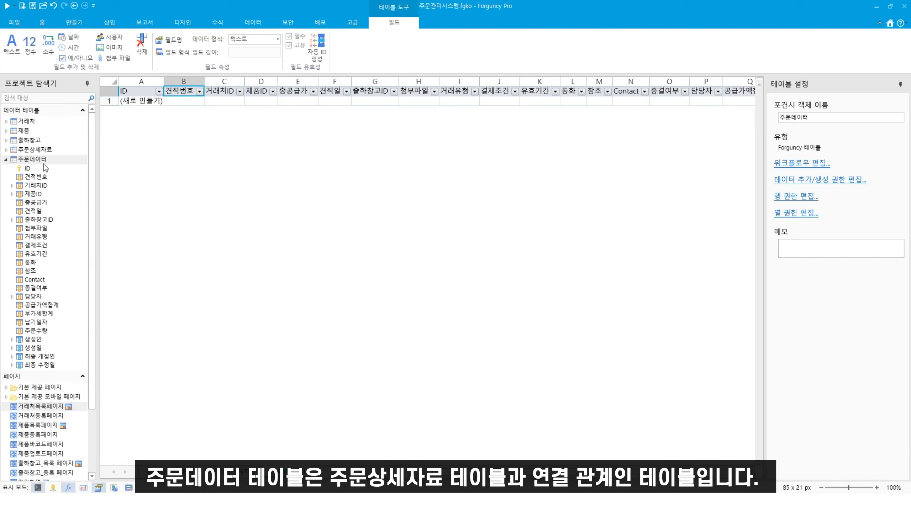
# Step: Link 주문상세자료's 주문ID field to the 주문데이터 table's ID
pyautogui.click(6, 149)
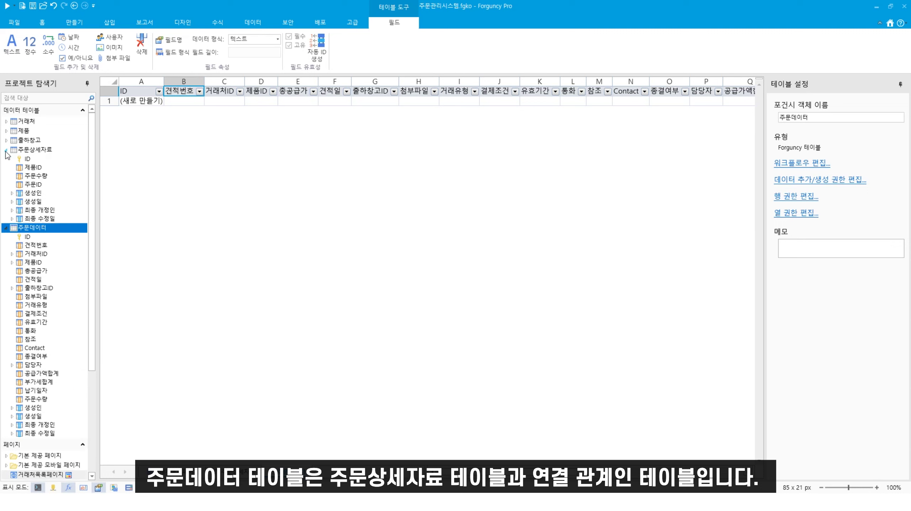
pyautogui.click(32, 185)
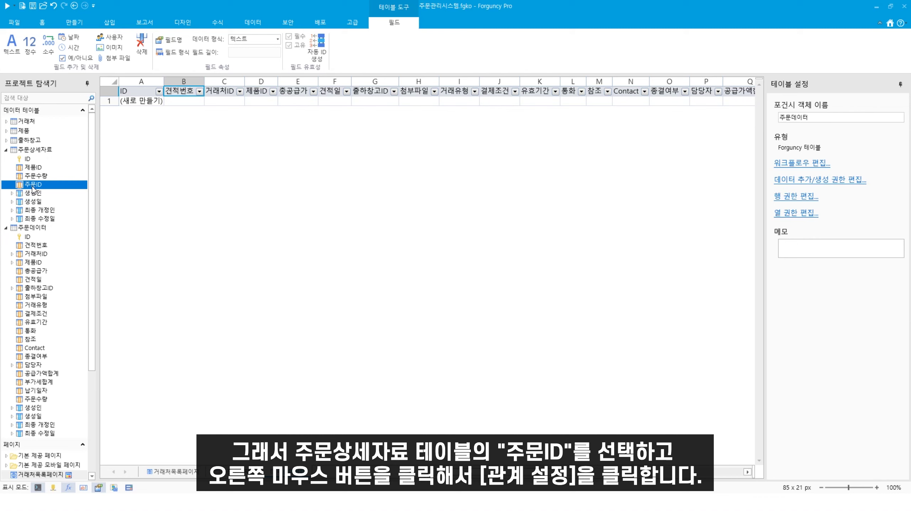
pyautogui.rightClick(34, 189)
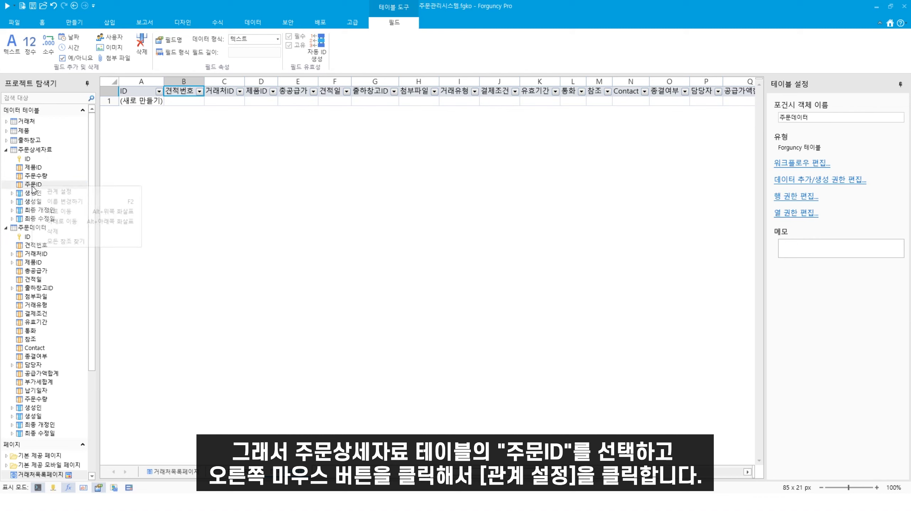
pyautogui.click(68, 193)
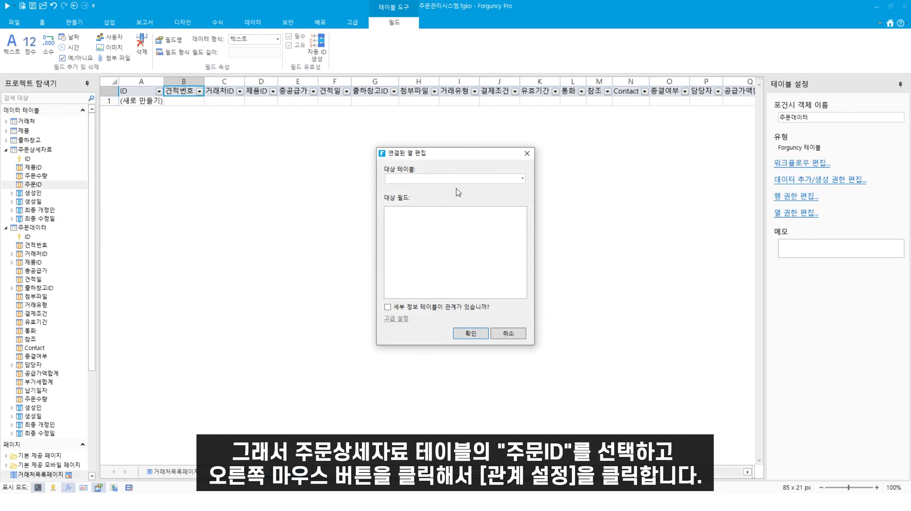
pyautogui.click(522, 180)
pyautogui.click(426, 250)
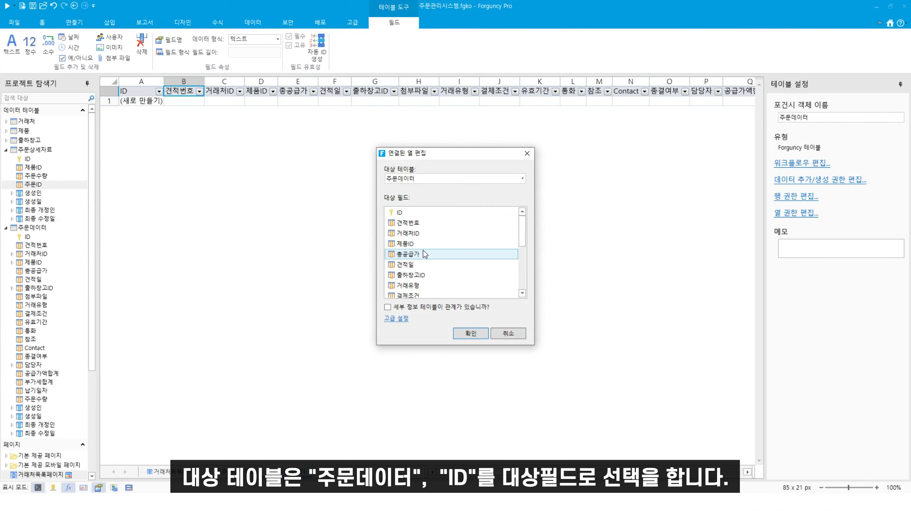
pyautogui.click(401, 212)
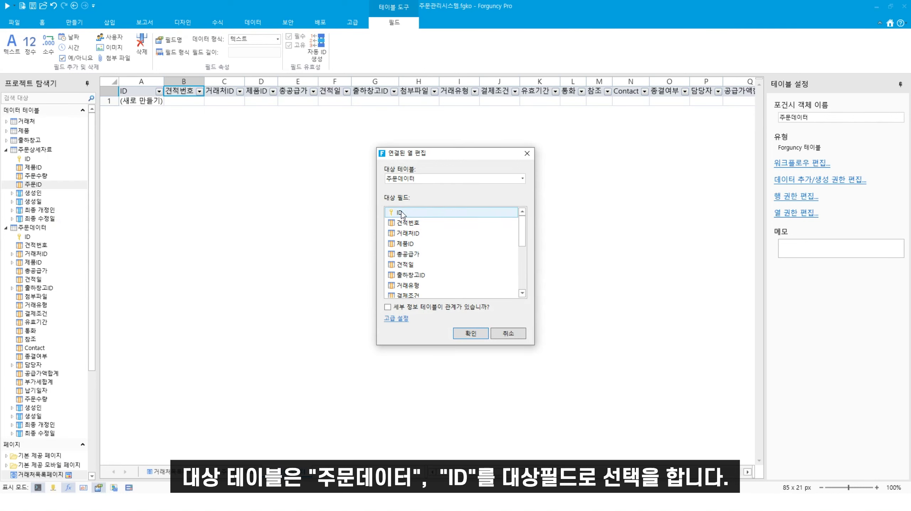
pyautogui.click(470, 333)
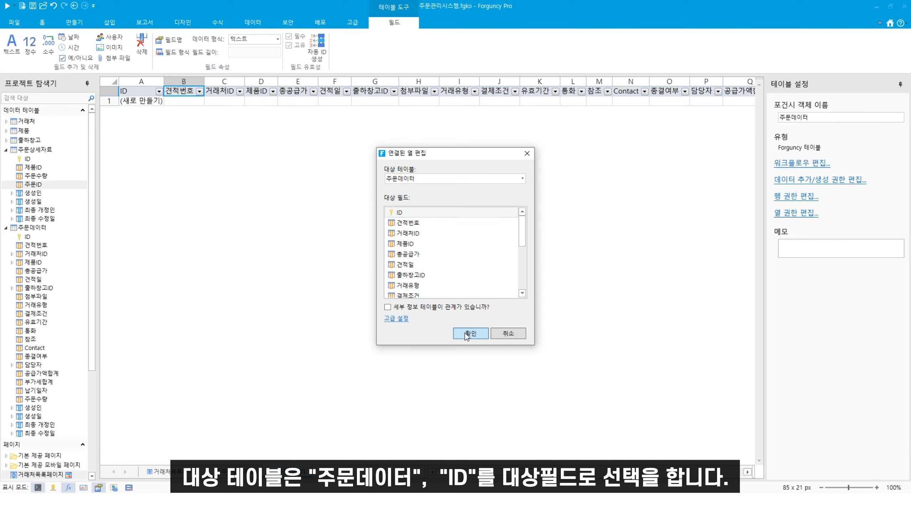
# Step: Link 주문상세자료's 제품ID field to the 제품 table's ID
pyautogui.click(36, 168)
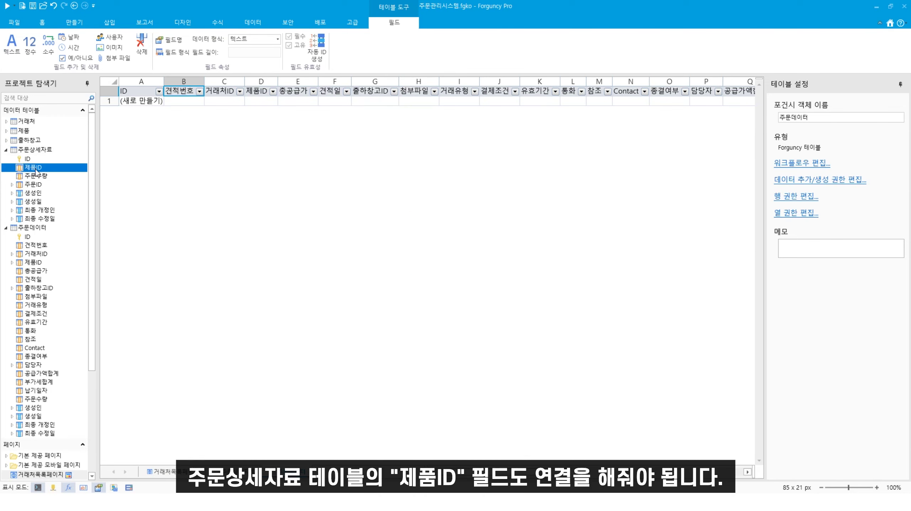
pyautogui.rightClick(36, 169)
pyautogui.click(72, 175)
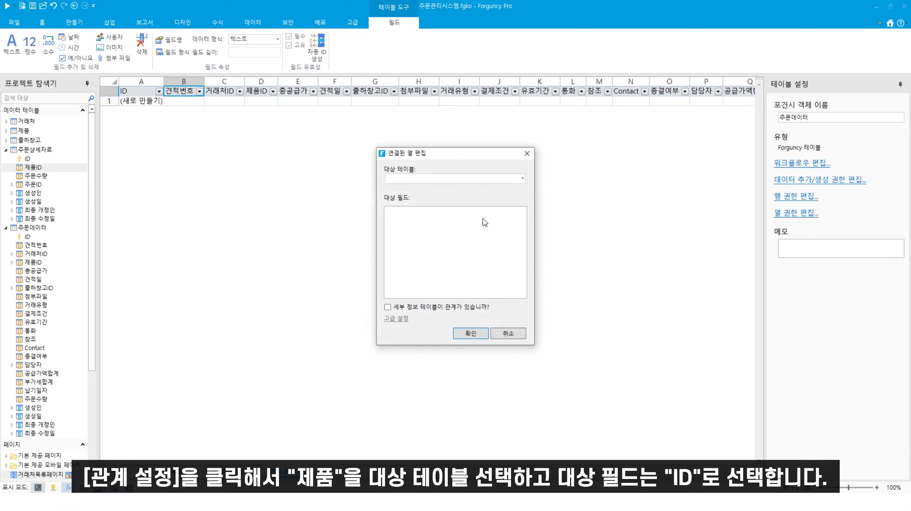
pyautogui.click(524, 179)
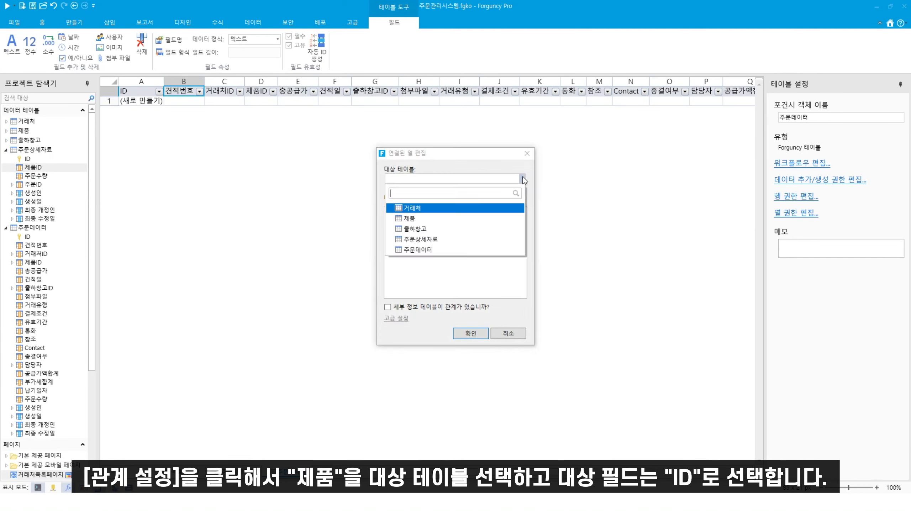
pyautogui.click(445, 216)
pyautogui.click(407, 213)
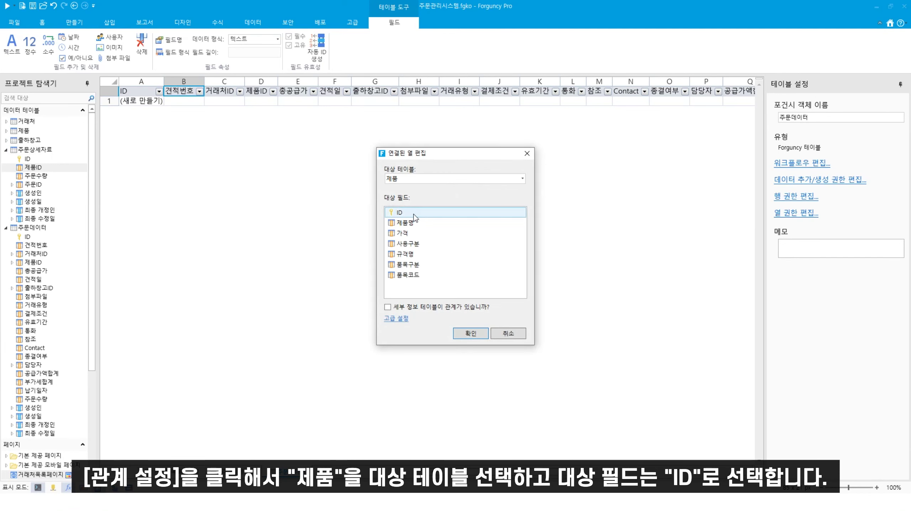
pyautogui.click(414, 214)
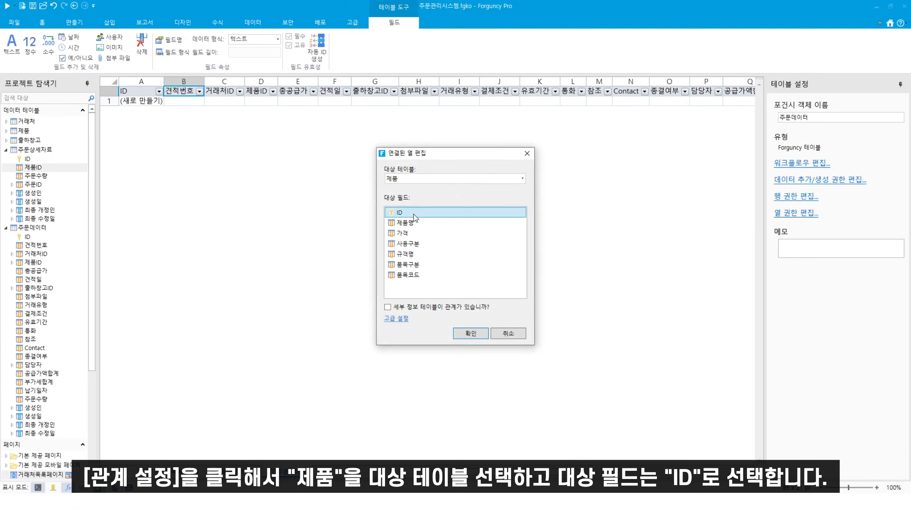
pyautogui.click(471, 333)
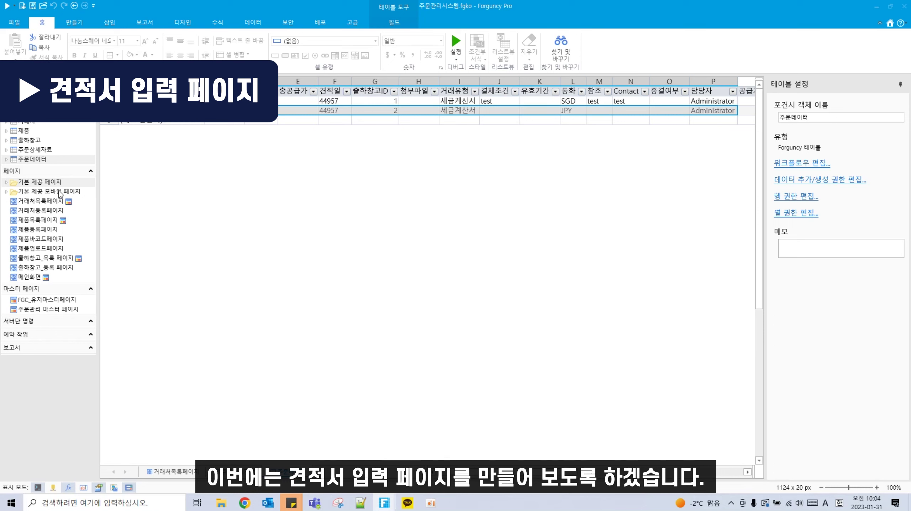
# Step: Create a new blank page and name it 견적서입력페이지
pyautogui.rightClick(63, 175)
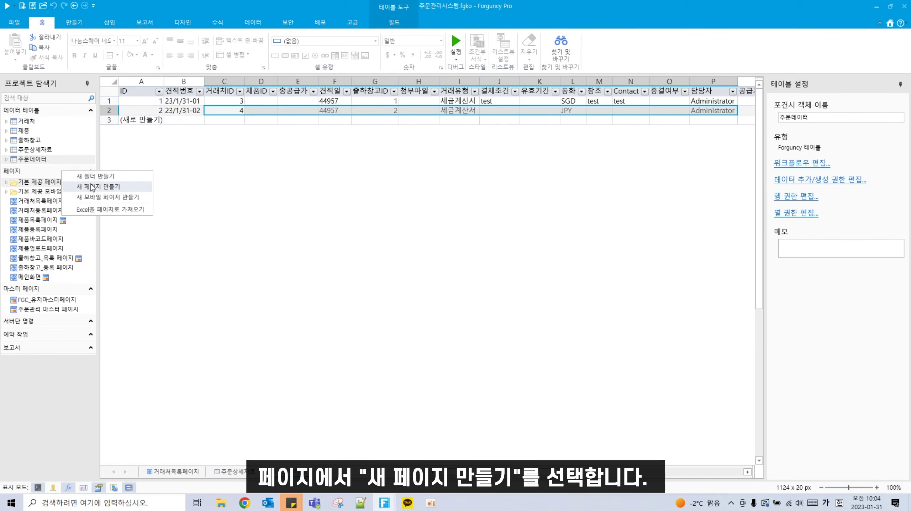
pyautogui.click(96, 190)
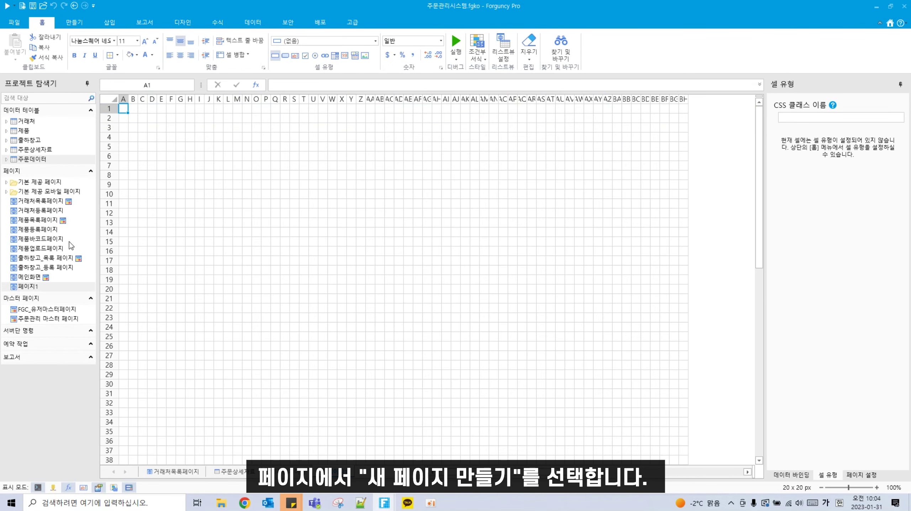
pyautogui.rightClick(40, 287)
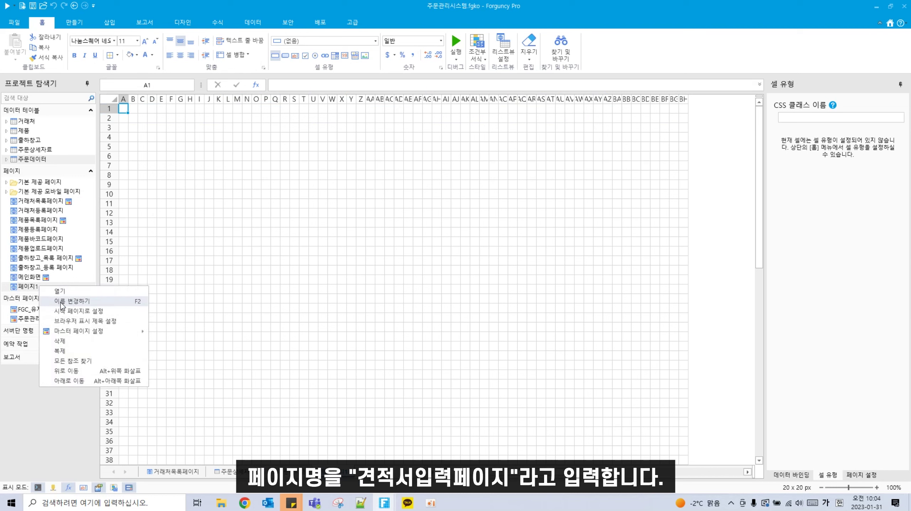
pyautogui.click(72, 302)
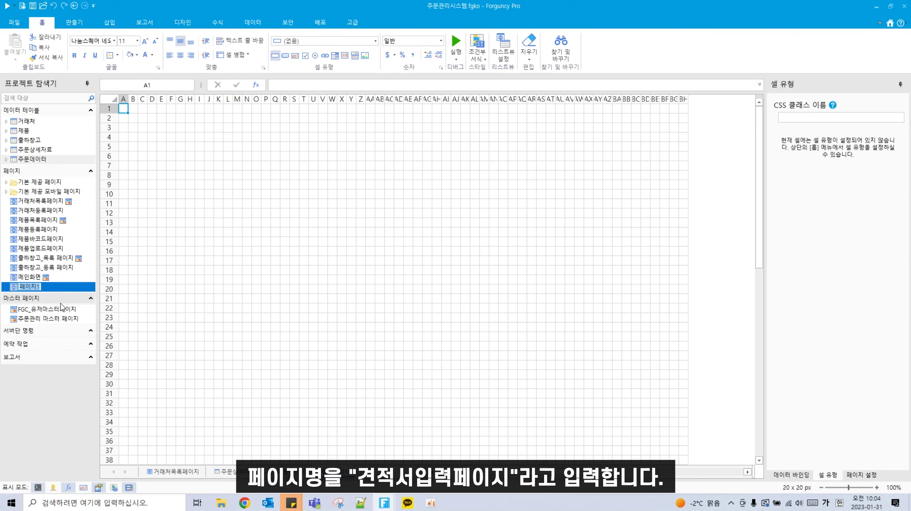
pyautogui.write('견적서입력페이지')
pyautogui.press('Return')
# Step: Apply the 주문관리 마스터 페이지 master to 견적서입력페이지
pyautogui.rightClick(68, 287)
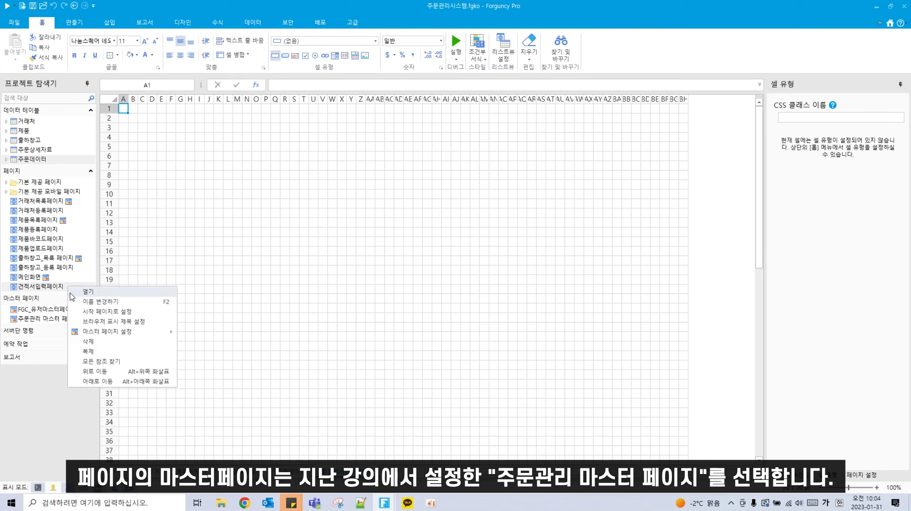
pyautogui.moveTo(124, 334)
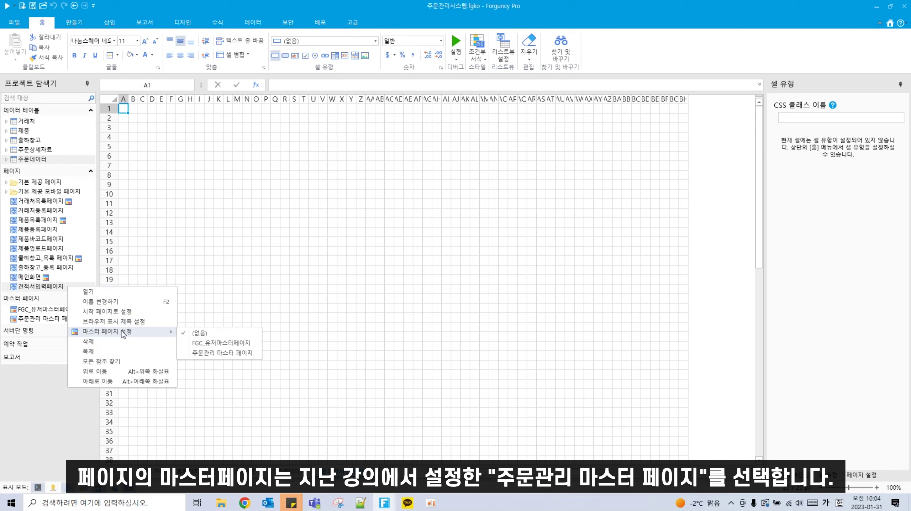
pyautogui.click(198, 355)
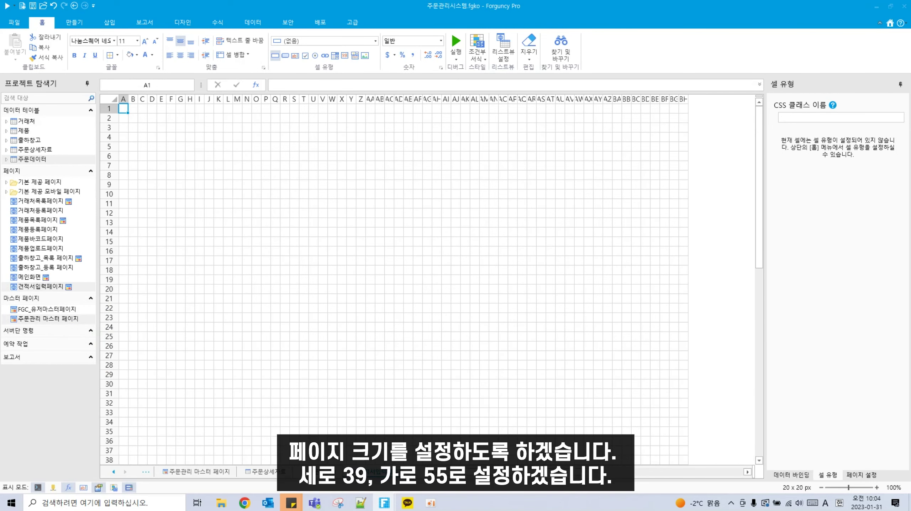
# Step: Set the page size to 39 rows by 55 columns
pyautogui.click(861, 475)
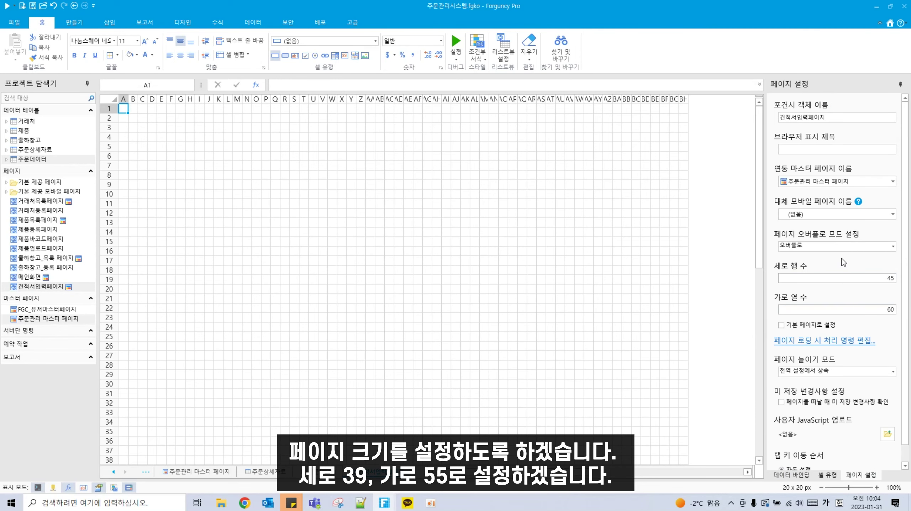
pyautogui.doubleClick(875, 279)
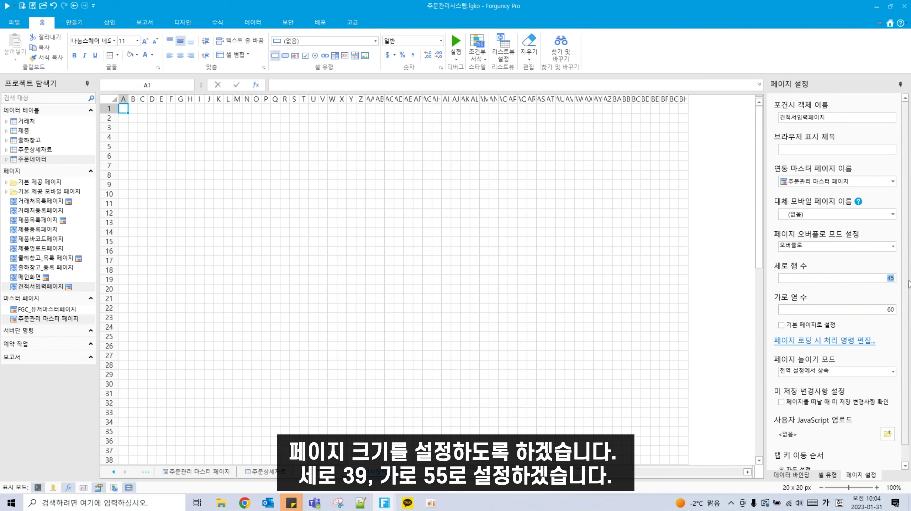
pyautogui.write('39')
pyautogui.press('Tab')
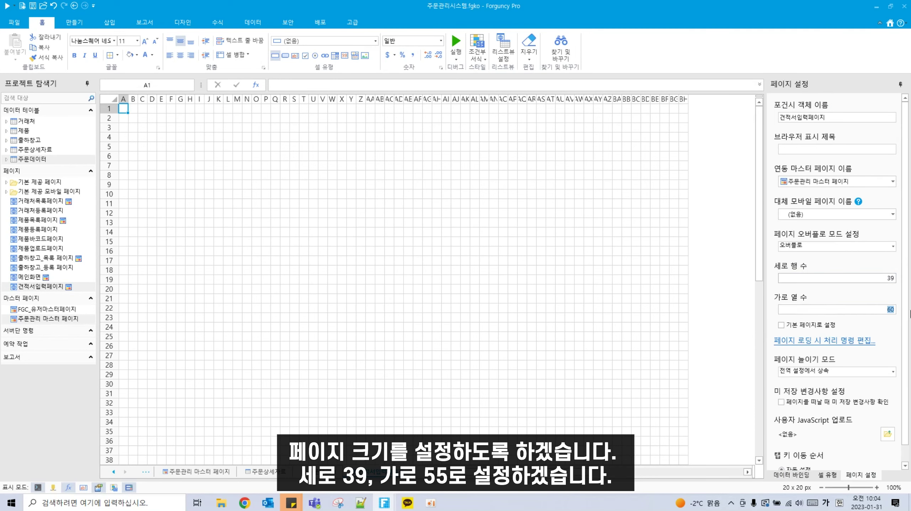
pyautogui.write('55')
pyautogui.click(380, 326)
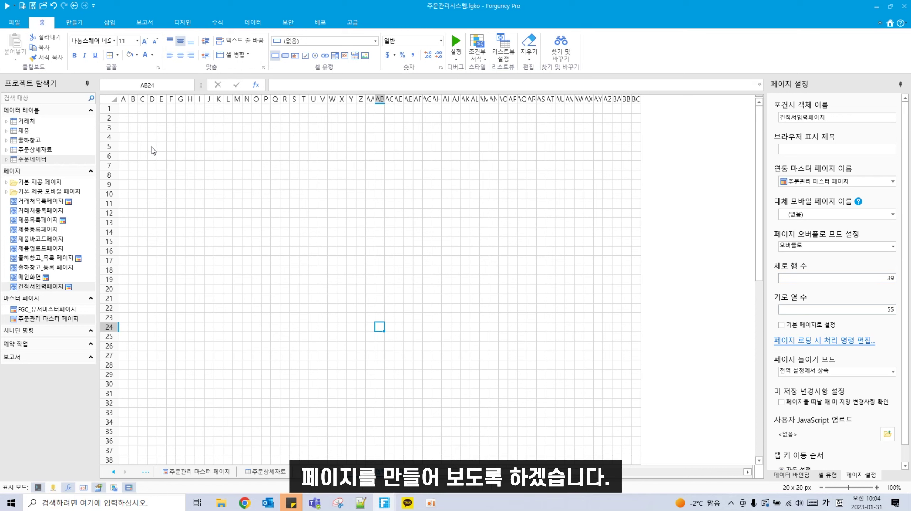
# Step: Merge D5:I6 into one cell and enter the title 견적서입력
pyautogui.moveTo(151, 147); pyautogui.dragTo(201, 155)
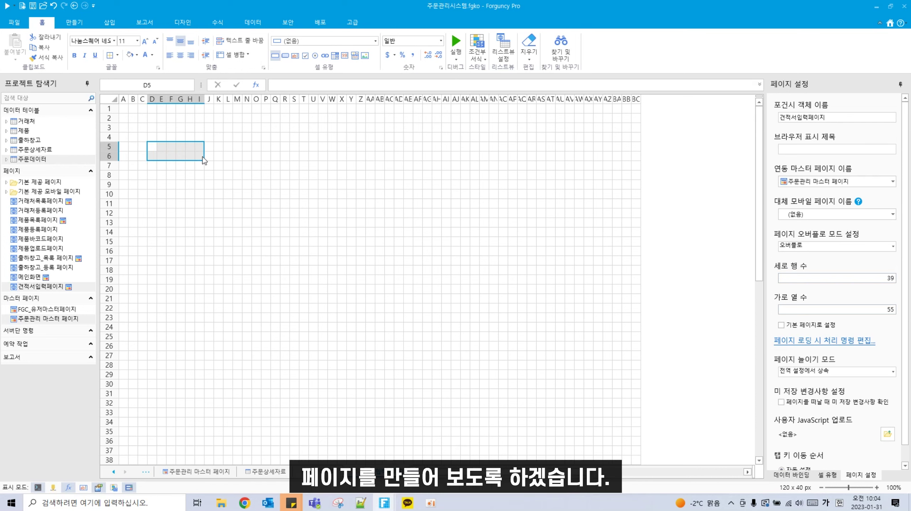
pyautogui.click(228, 56)
pyautogui.doubleClick(189, 152)
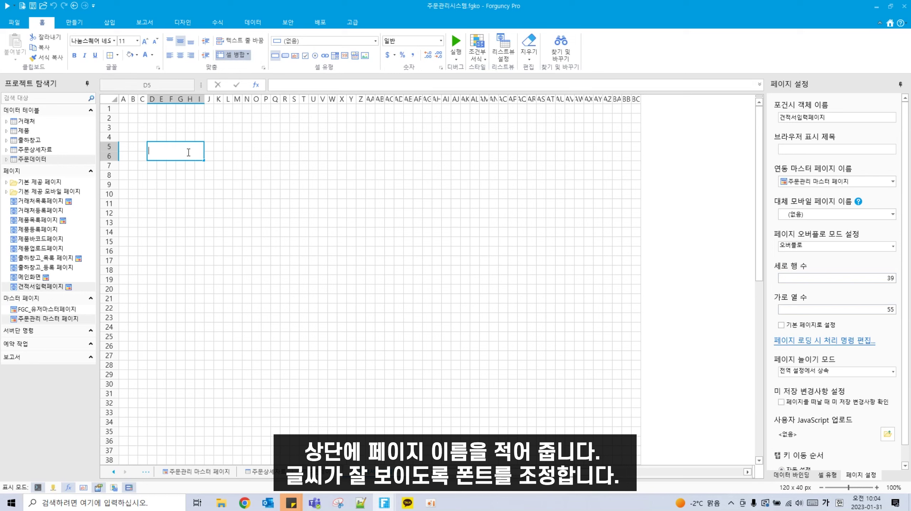
pyautogui.write('견적서입력')
pyautogui.press('Return')
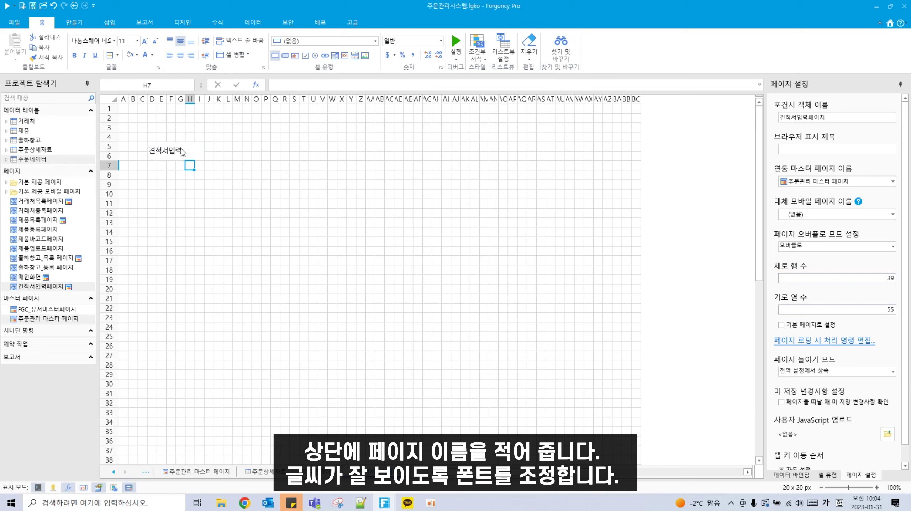
# Step: Format the title bold in 나눔스퀘어 네오 OTF Heavy at size 14
pyautogui.click(181, 154)
pyautogui.click(74, 56)
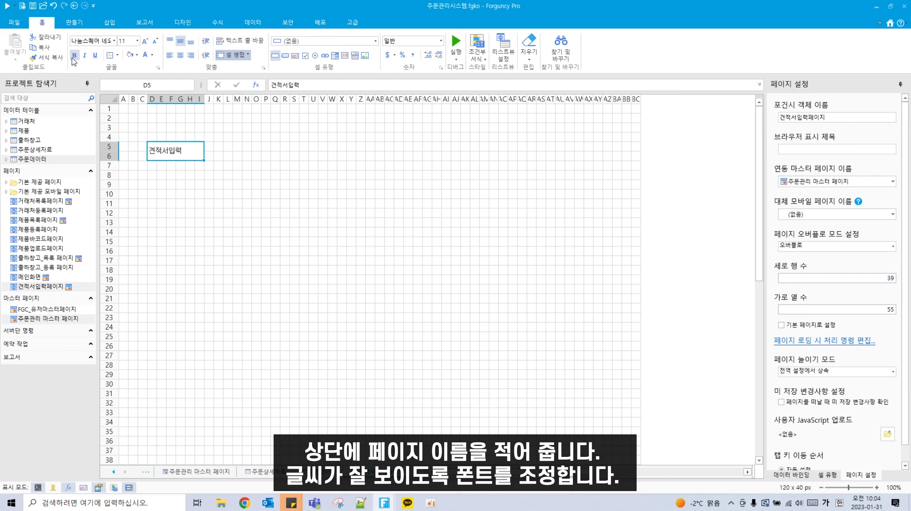
pyautogui.click(113, 42)
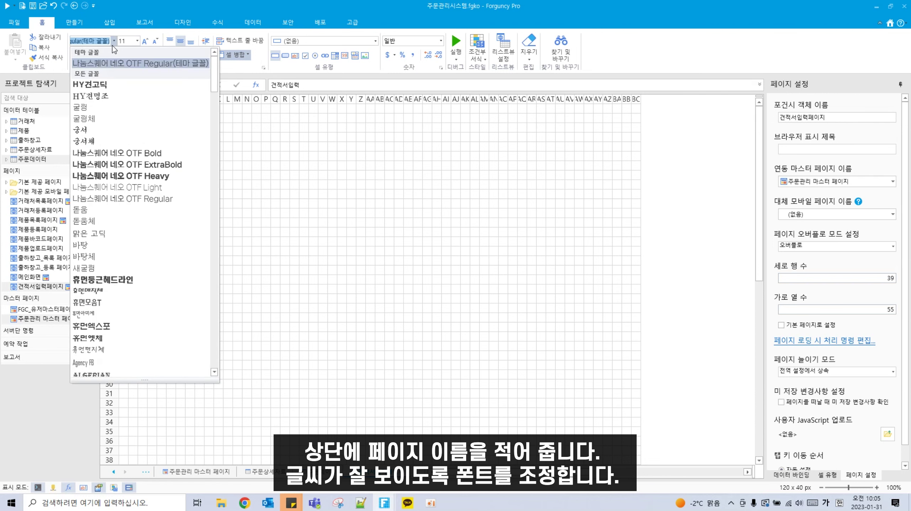
pyautogui.click(143, 176)
pyautogui.click(149, 46)
pyautogui.click(149, 46)
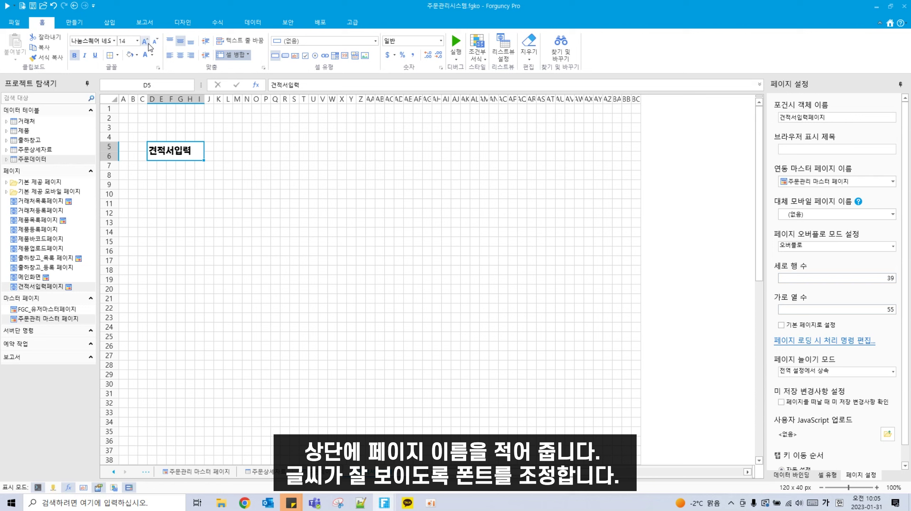
pyautogui.click(295, 364)
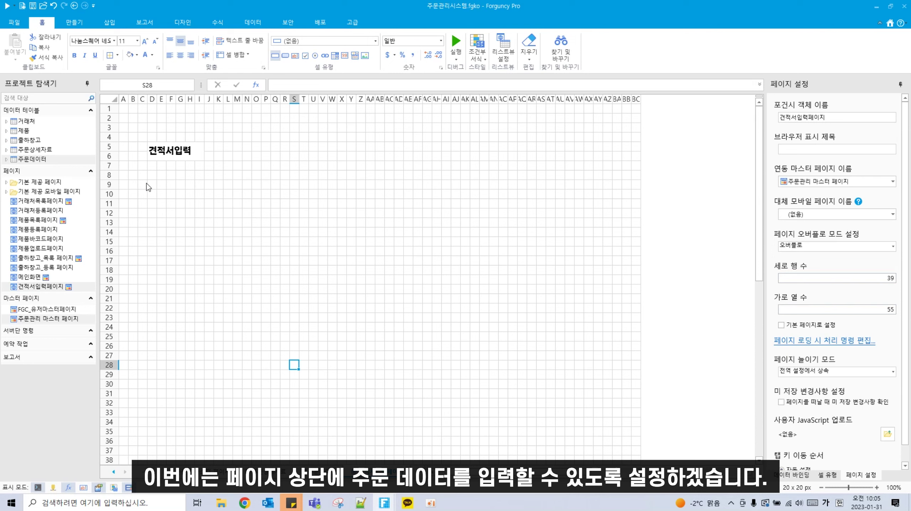
# Step: Fill the input area D8:AQ20 with light grey
pyautogui.moveTo(150, 176); pyautogui.dragTo(525, 289)
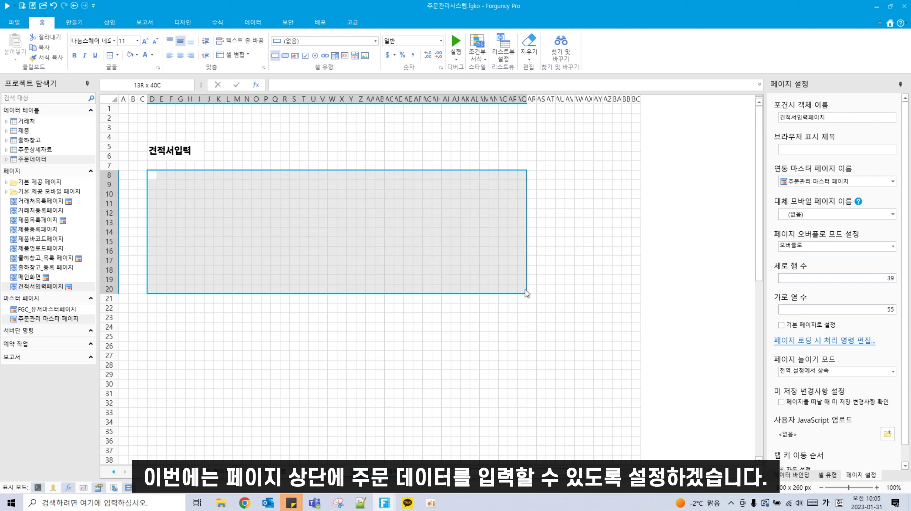
pyautogui.click(136, 56)
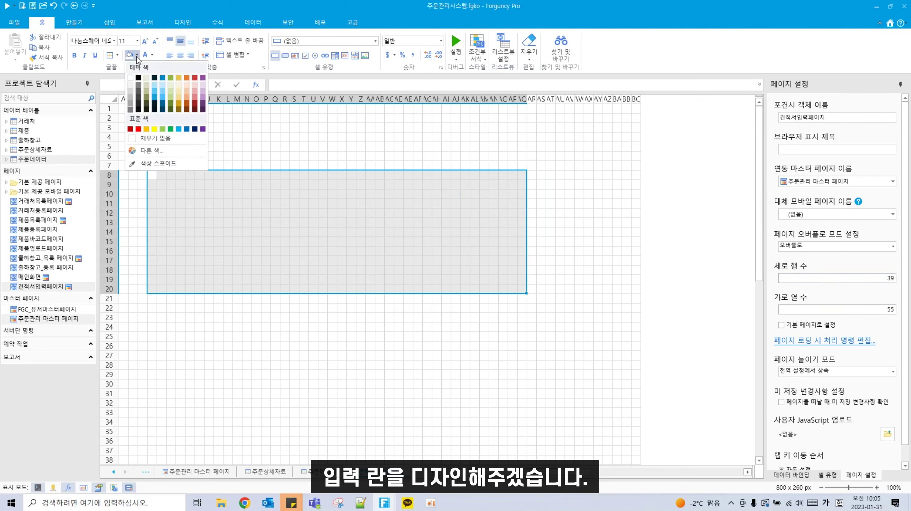
pyautogui.click(129, 86)
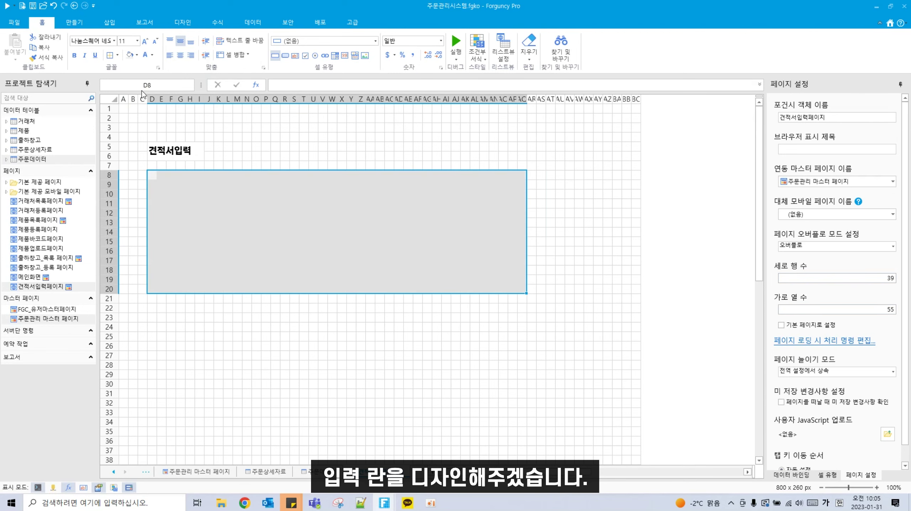
pyautogui.click(136, 57)
pyautogui.click(522, 156)
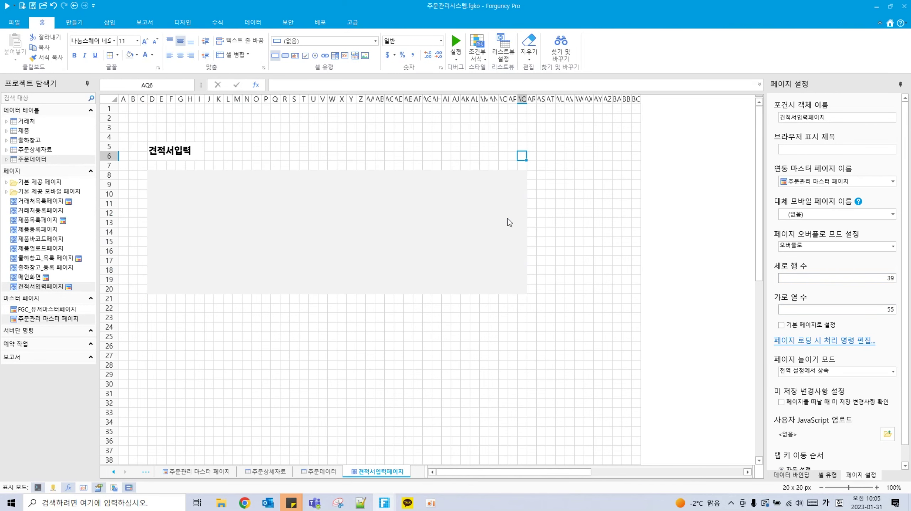
# Step: Enter the label 일자 in cell F9
pyautogui.click(236, 223)
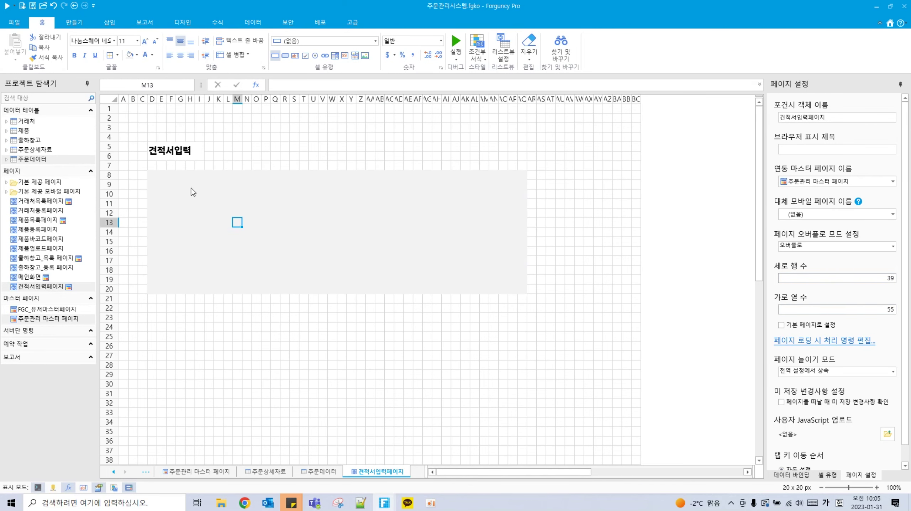
pyautogui.click(172, 187)
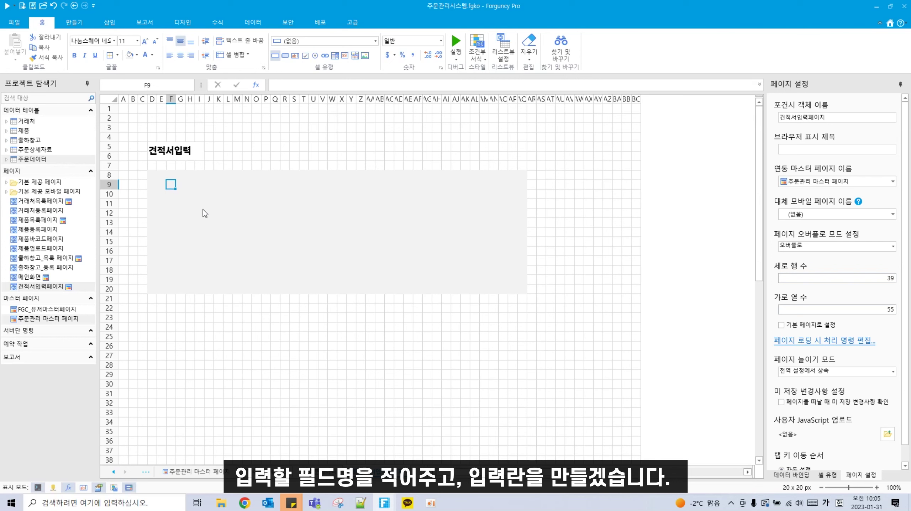
pyautogui.write('일자')
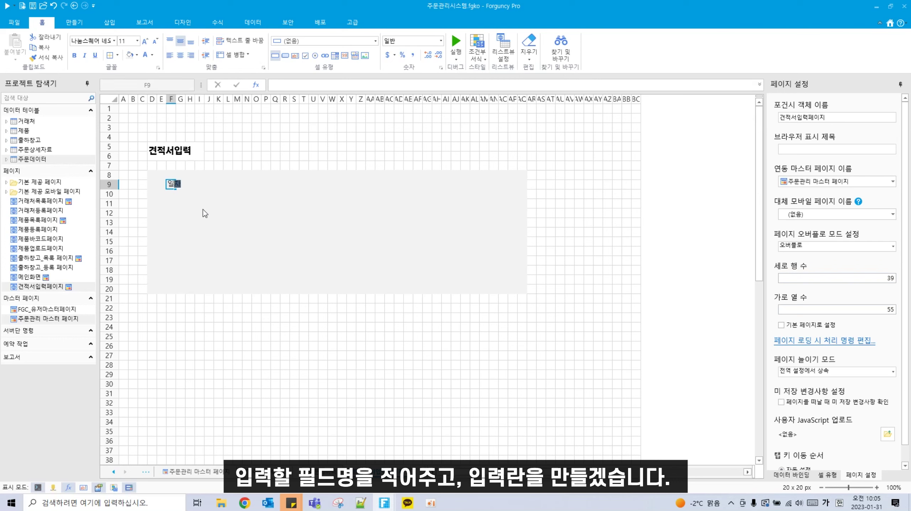
pyautogui.click(218, 223)
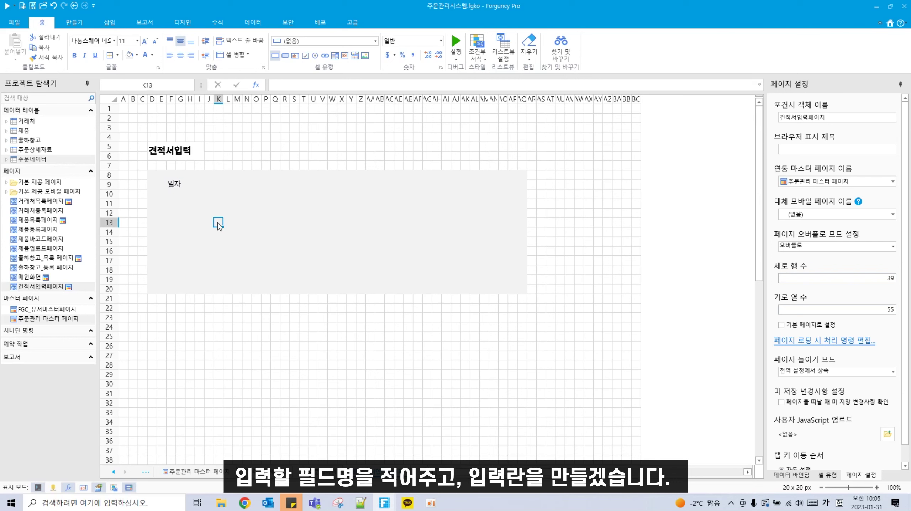
# Step: Turn J9:M9 beside the 일자 label into a 날짜 date-picker cell
pyautogui.click(172, 188)
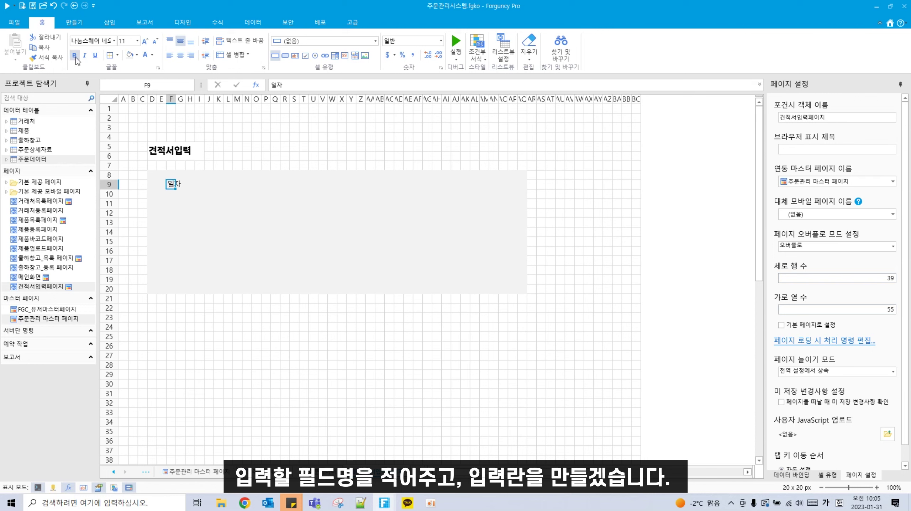
pyautogui.click(208, 203)
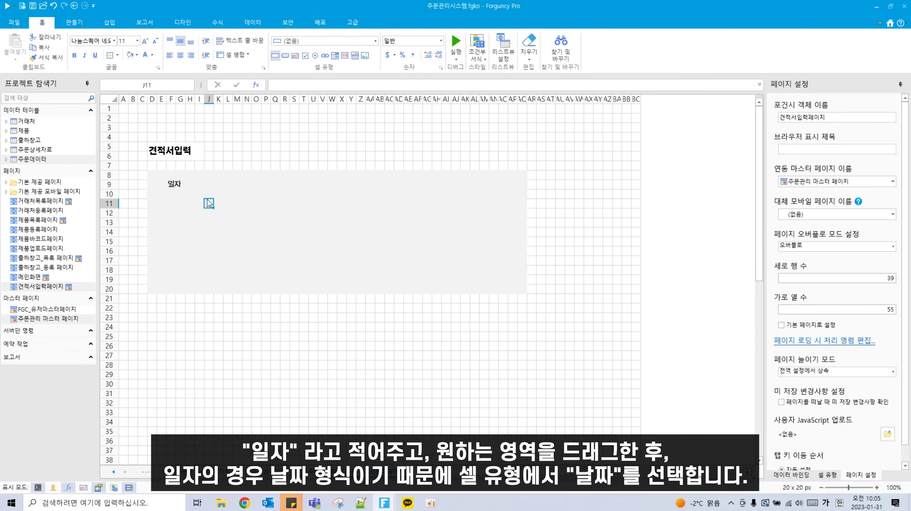
pyautogui.moveTo(194, 183); pyautogui.dragTo(299, 185)
pyautogui.click(215, 184)
pyautogui.click(216, 185)
pyautogui.click(376, 41)
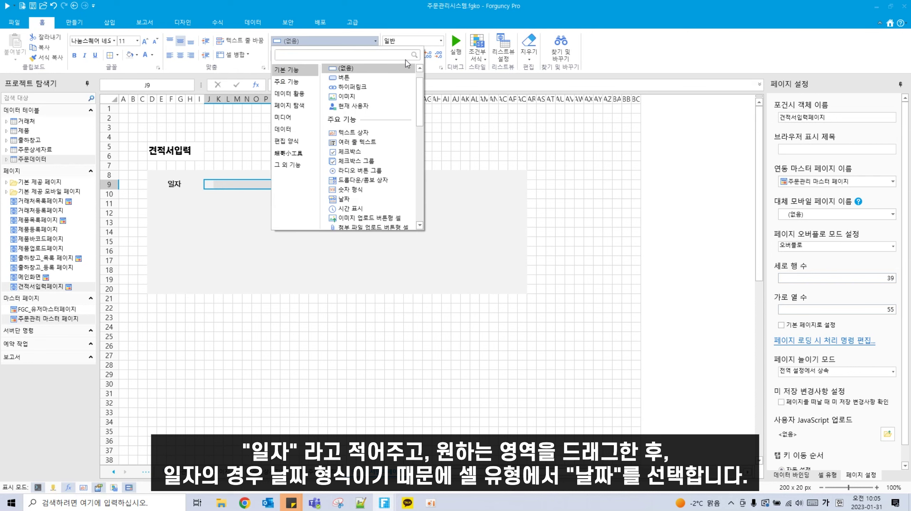
pyautogui.write('날짜')
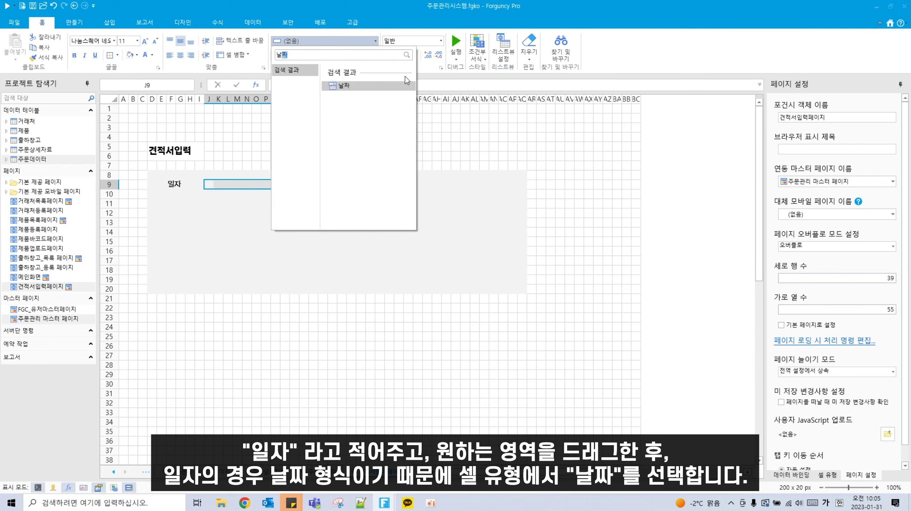
pyautogui.click(362, 86)
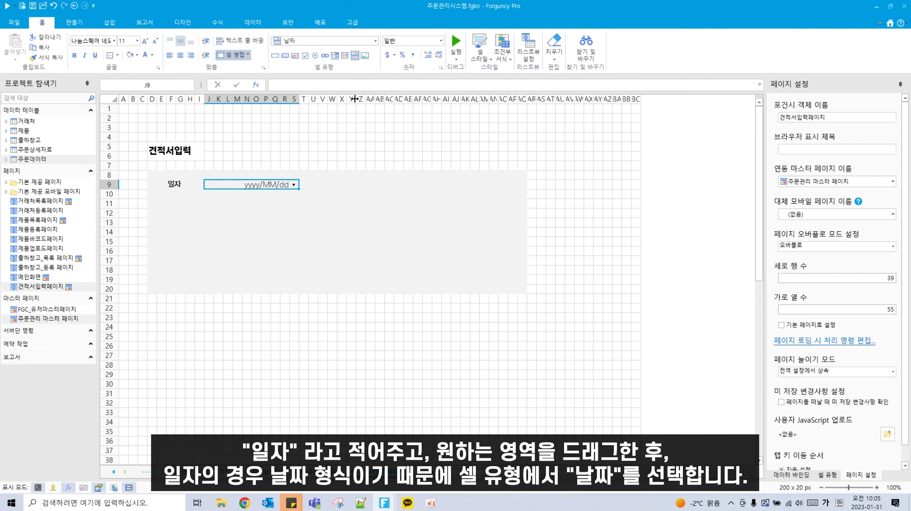
# Step: Bind 주문데이터's 견적일 field to the date cell and enter the 담당자 label in F11
pyautogui.click(6, 159)
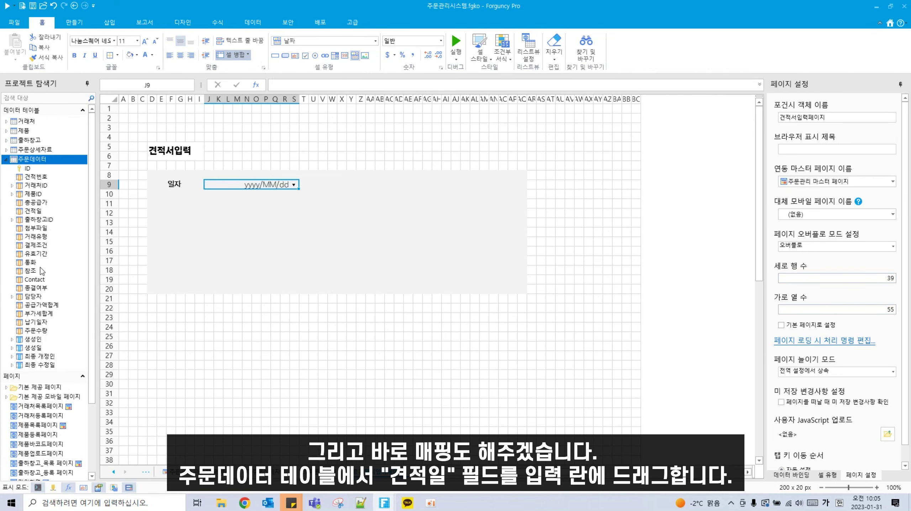
pyautogui.moveTo(35, 212); pyautogui.dragTo(279, 186)
pyautogui.click(171, 204)
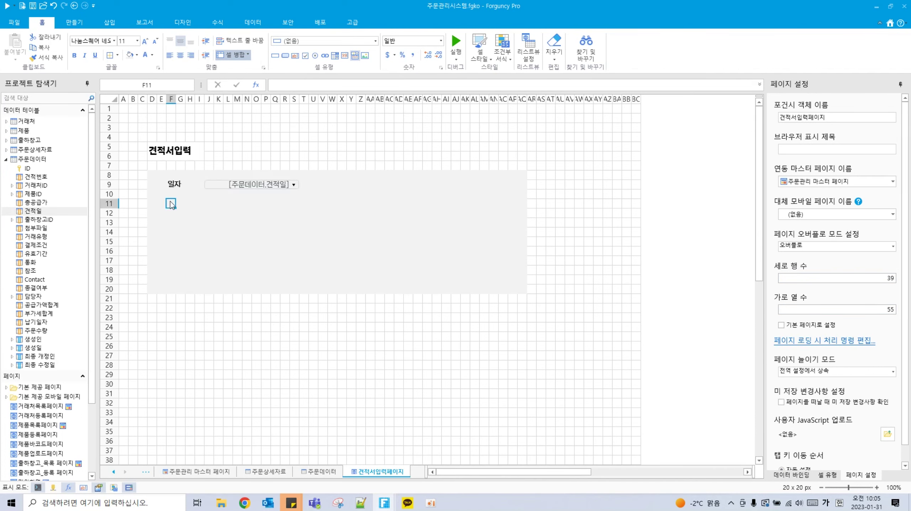
pyautogui.write('담당자')
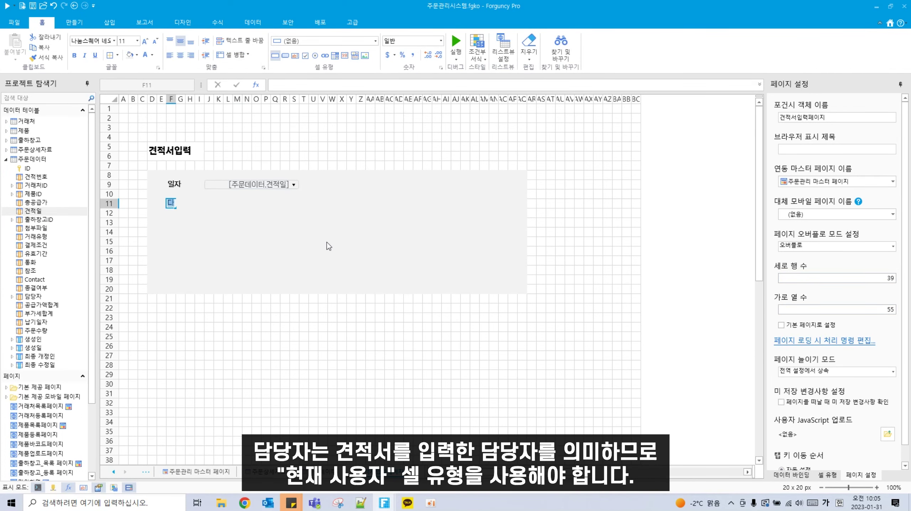
# Step: Make J11:T11 a right-aligned 현재 사용자 cell without photo or dropdown menu
pyautogui.click(267, 231)
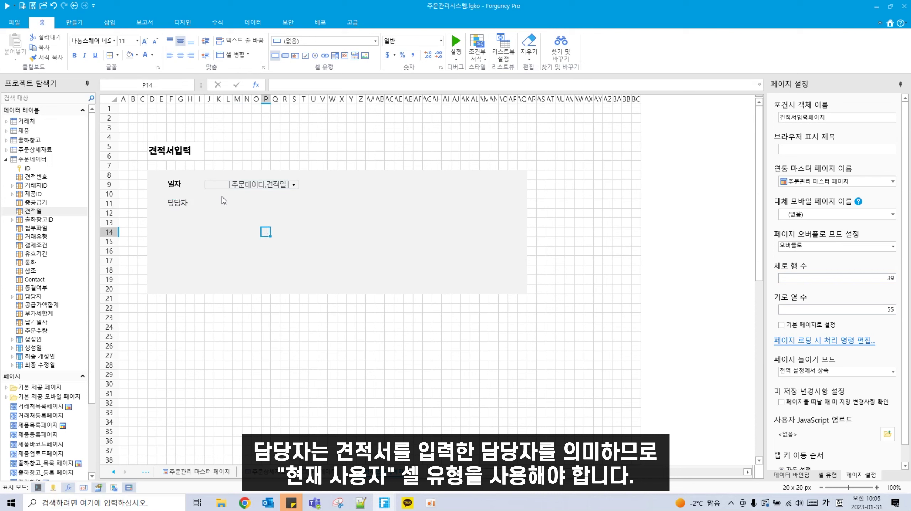
pyautogui.moveTo(210, 203); pyautogui.dragTo(298, 203)
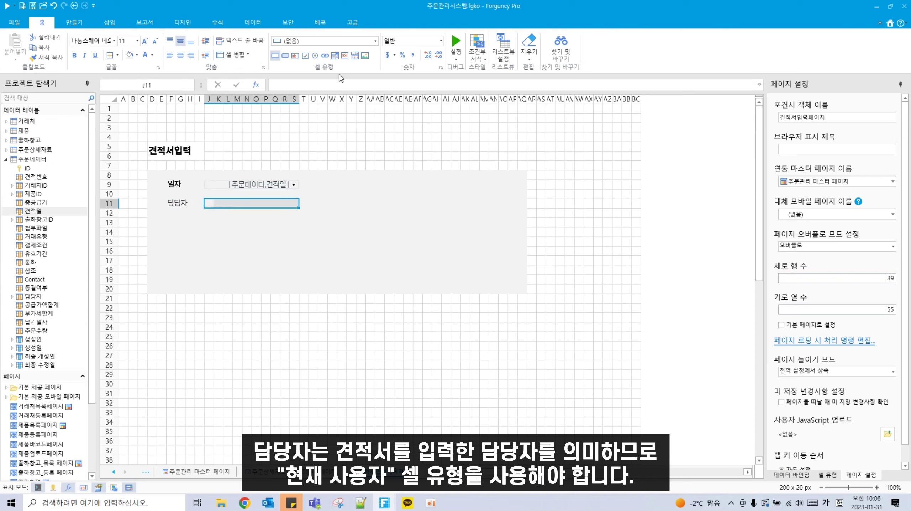
pyautogui.click(357, 44)
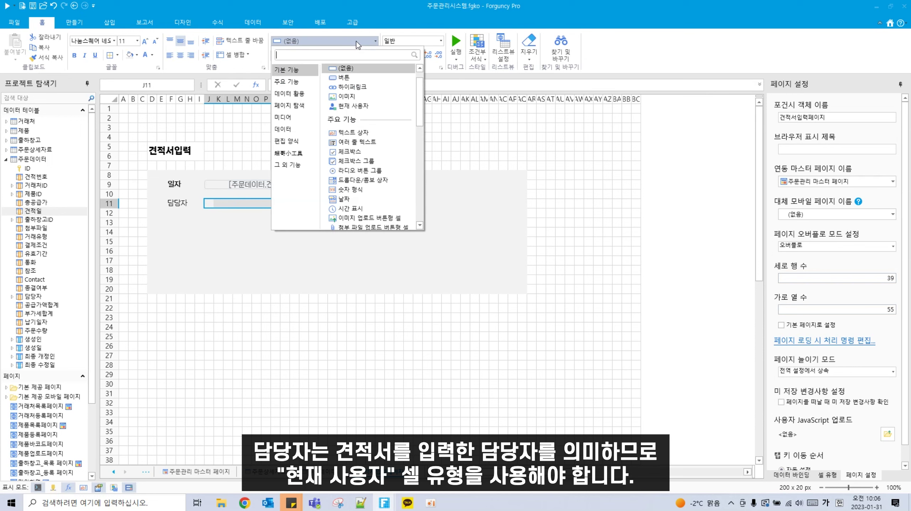
pyautogui.click(352, 106)
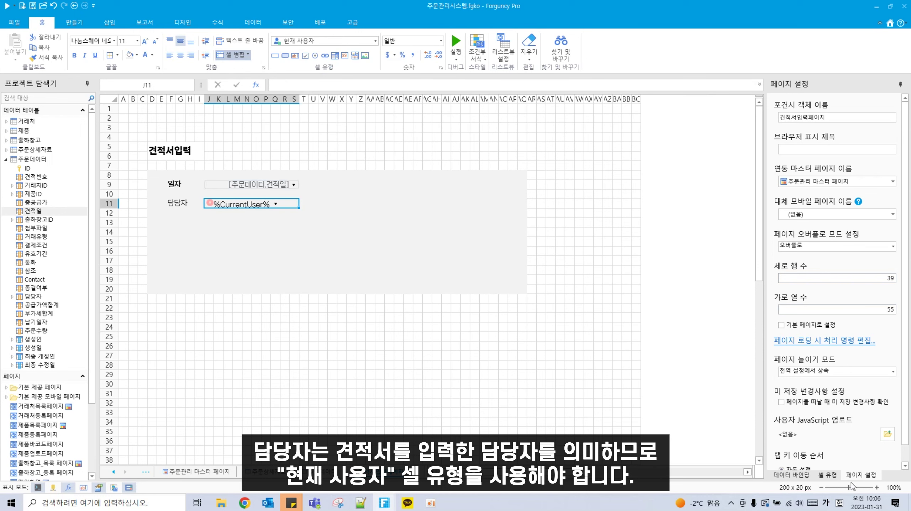
pyautogui.click(829, 476)
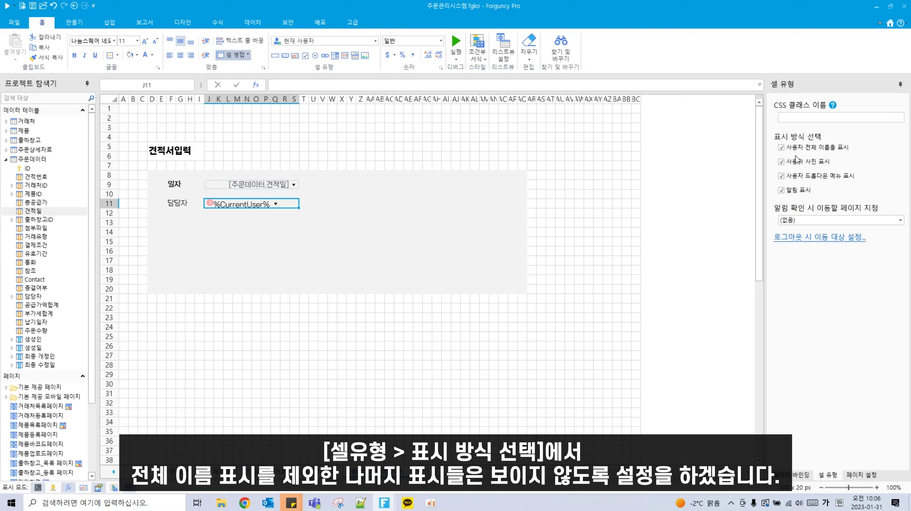
pyautogui.click(818, 162)
pyautogui.click(809, 176)
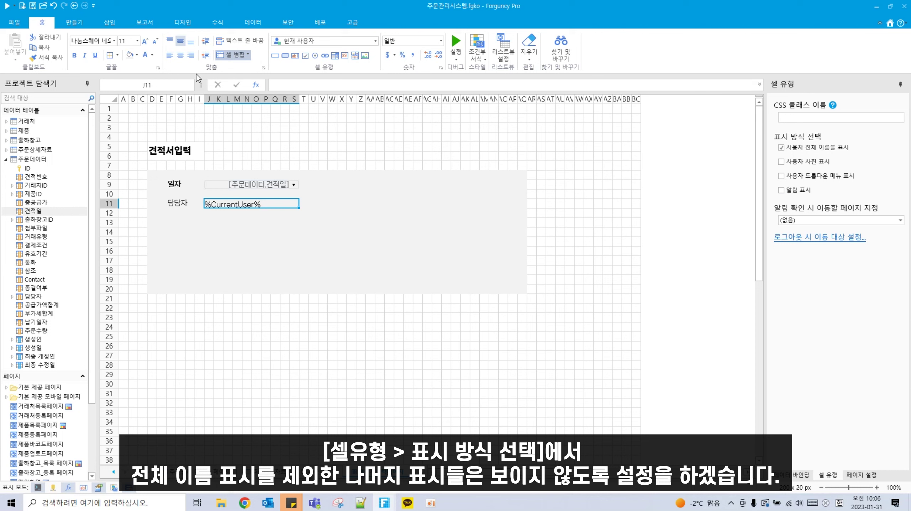
pyautogui.click(193, 60)
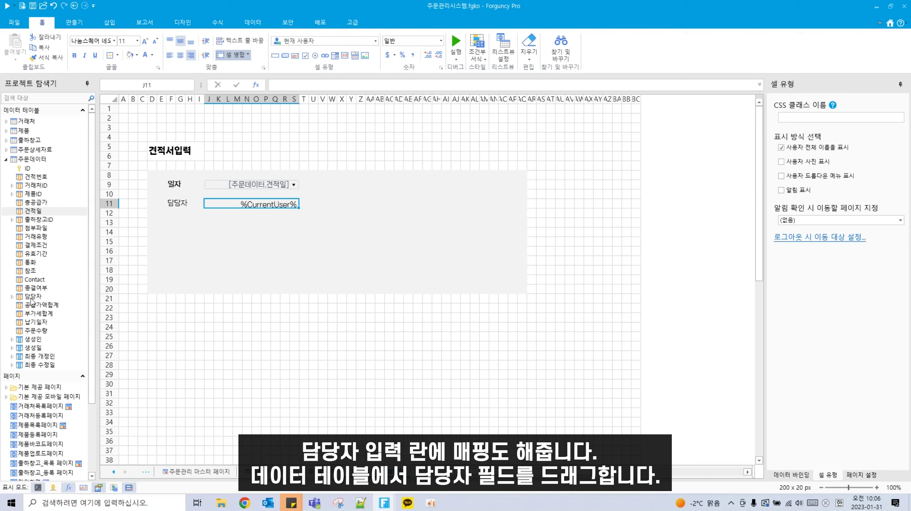
# Step: Bind the 담당자 field to the current-user cell and bold the F11 label
pyautogui.moveTo(34, 297); pyautogui.dragTo(244, 206)
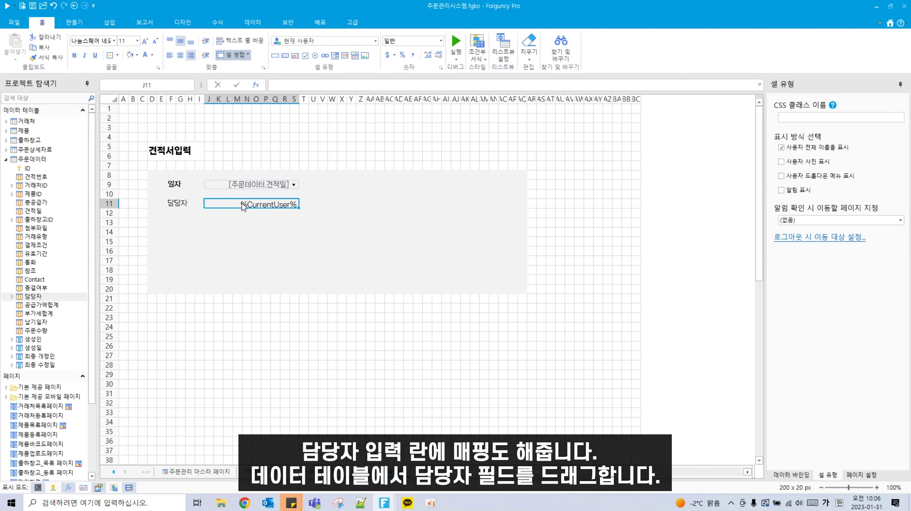
pyautogui.click(171, 203)
pyautogui.click(76, 55)
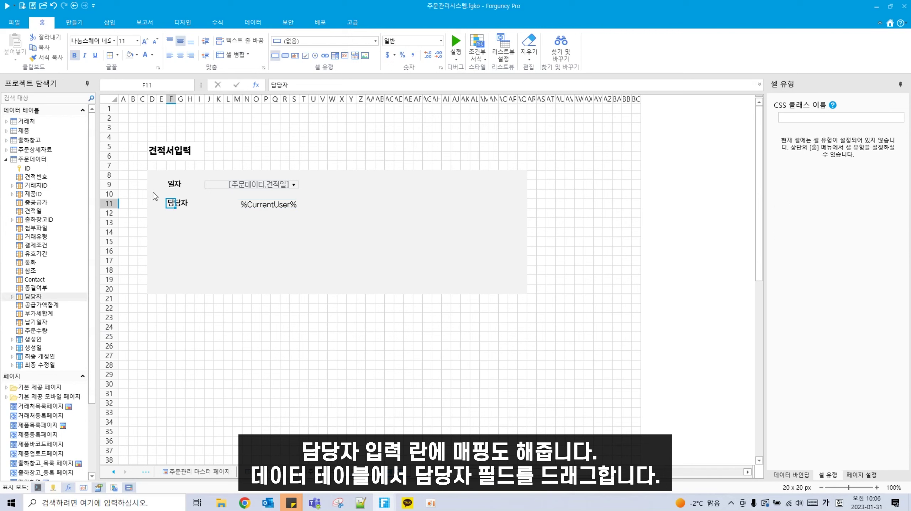
pyautogui.click(171, 216)
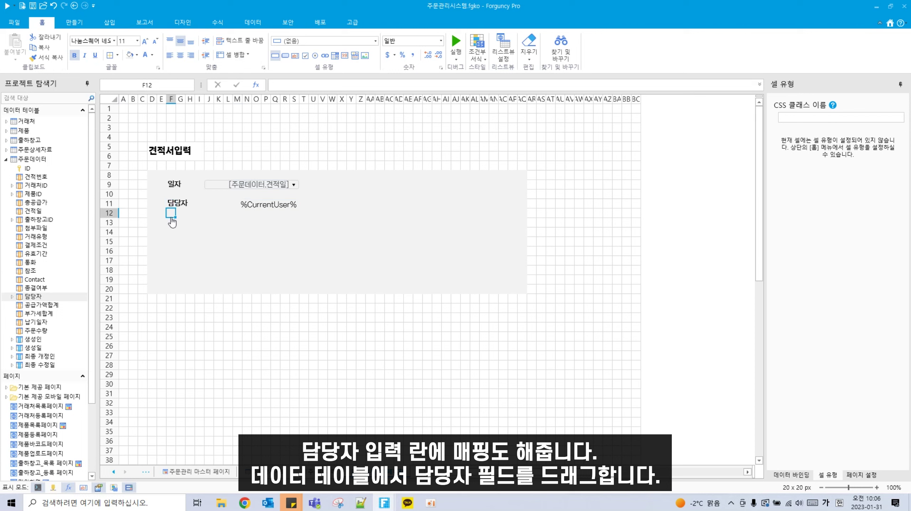
# Step: Type a bold 거래유형 label in cell F13
pyautogui.click(171, 222)
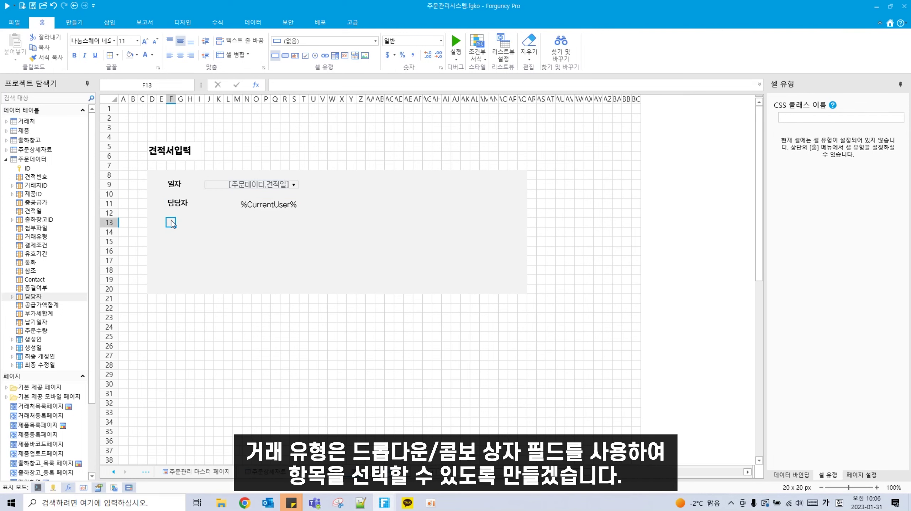
pyautogui.write('거래유형')
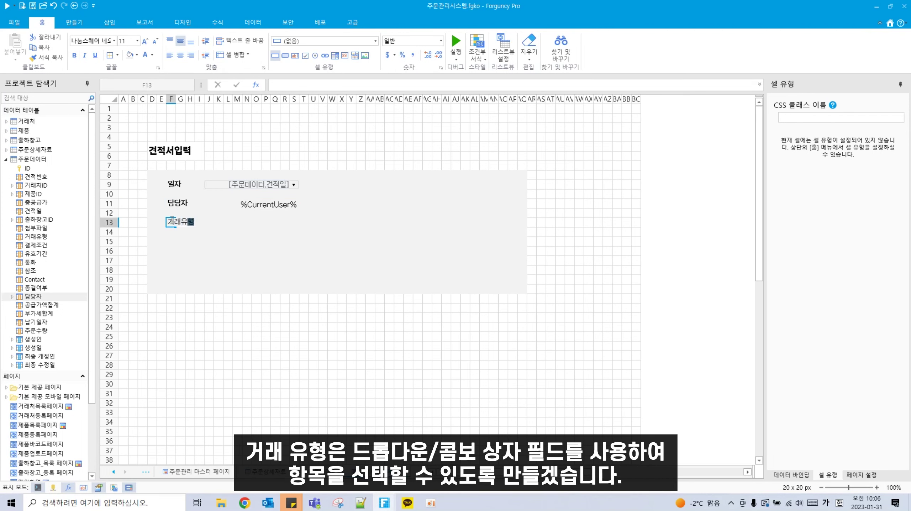
pyautogui.click(228, 222)
pyautogui.click(173, 221)
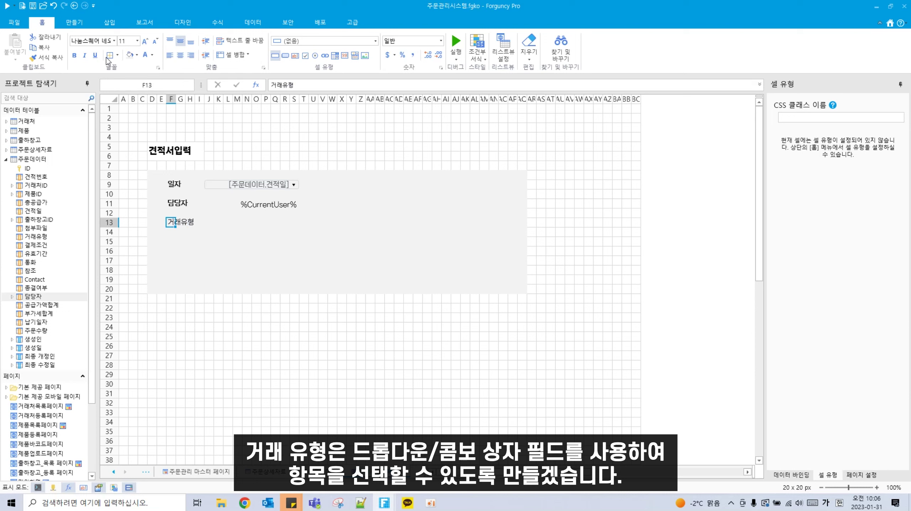
pyautogui.click(72, 56)
# Step: Make J13:S13 a dropdown combo box bound to the 거래유형 field
pyautogui.moveTo(211, 222); pyautogui.dragTo(295, 222)
pyautogui.click(365, 42)
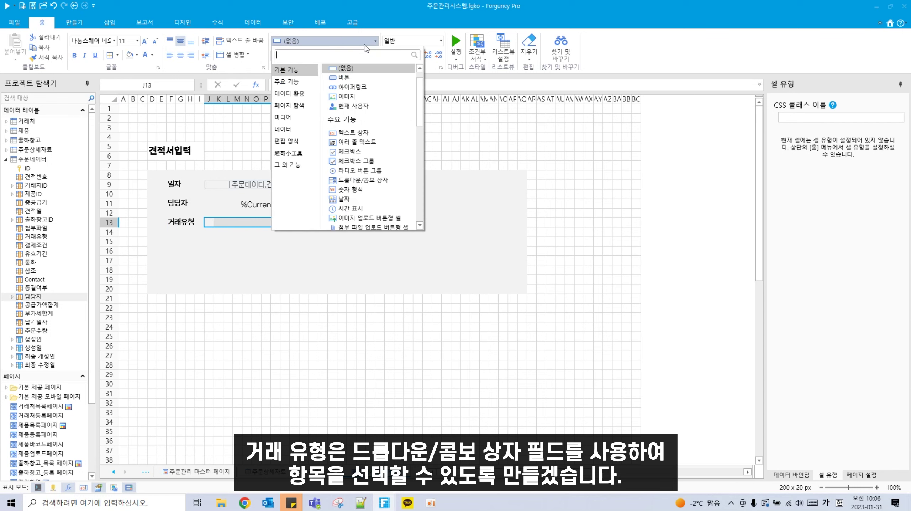
pyautogui.click(346, 180)
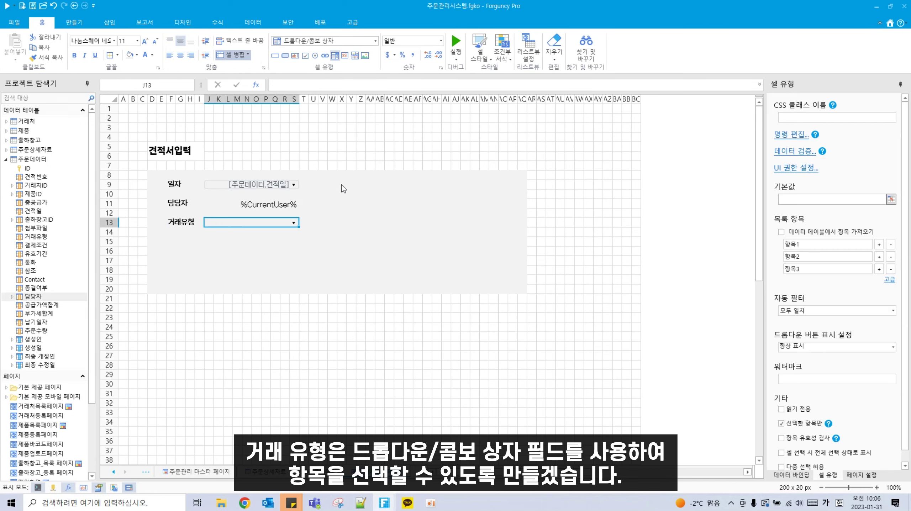
pyautogui.moveTo(42, 237); pyautogui.dragTo(217, 221)
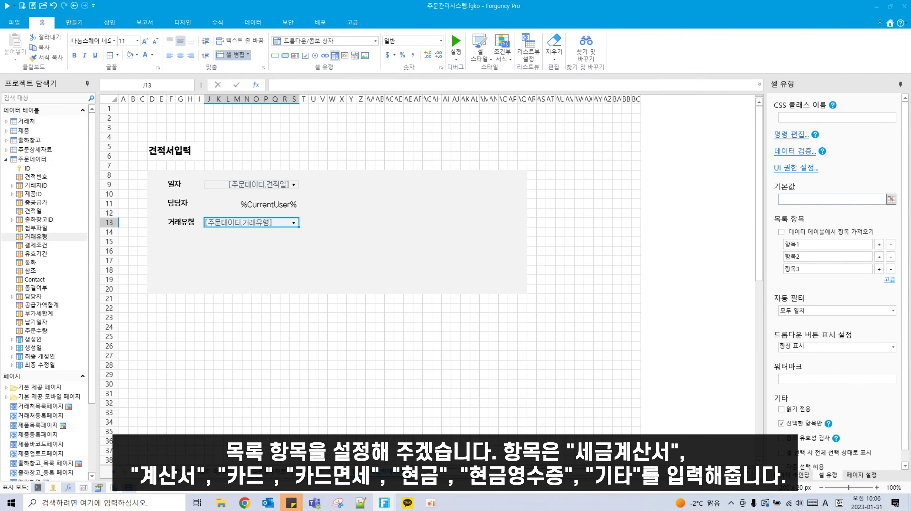
# Step: Enter the first three dropdown items: 세금계산서, 계산서 and 카드
pyautogui.click(810, 246)
pyautogui.write('세금계산서')
pyautogui.press('Tab')
pyautogui.write('계산서')
pyautogui.press('Tab')
pyautogui.write('카드')
# Step: Add the remaining dropdown items 카드면세, 현금, 현금영수증 and 기타
pyautogui.click(880, 269)
pyautogui.click(879, 281)
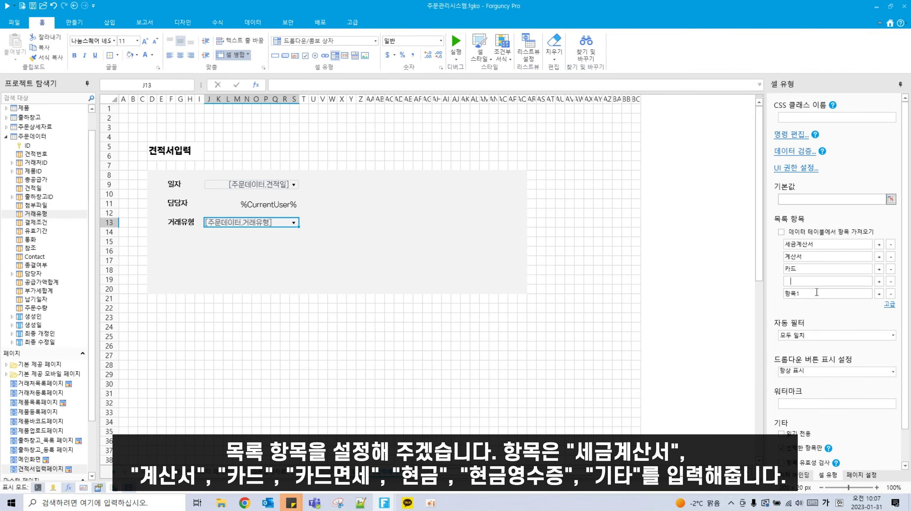
pyautogui.write('카드면세')
pyautogui.click(817, 293)
pyautogui.write('ㅎㄱ현그')
pyautogui.click(880, 294)
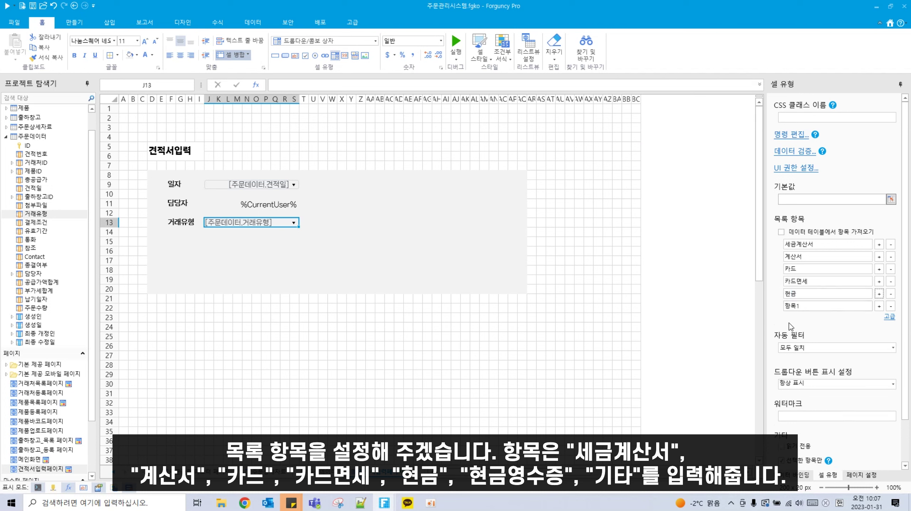
pyautogui.write('흔ㄱ')
pyautogui.press('BackSpace')
pyautogui.press('BackSpace')
pyautogui.write('희')
pyautogui.write('금영수증')
pyautogui.click(880, 306)
pyautogui.press('BackSpace')
pyautogui.press('BackSpace')
pyautogui.write('기타')
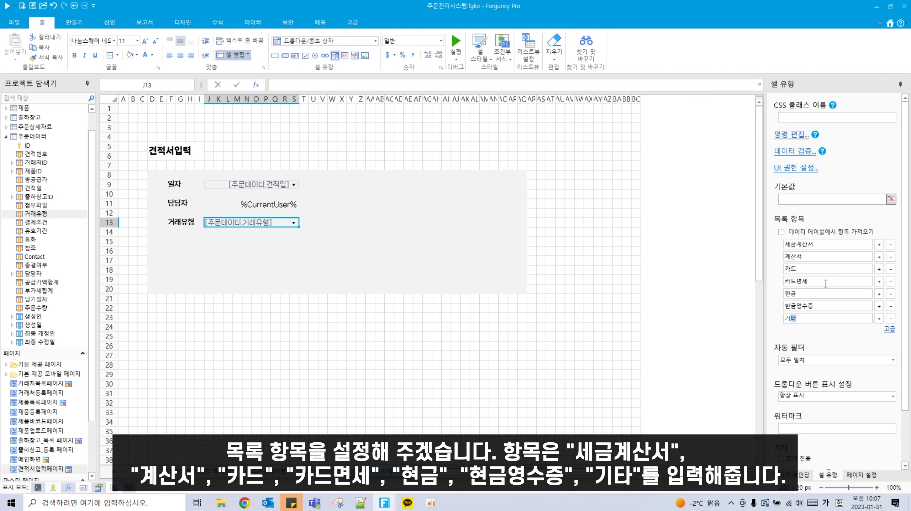
pyautogui.click(552, 356)
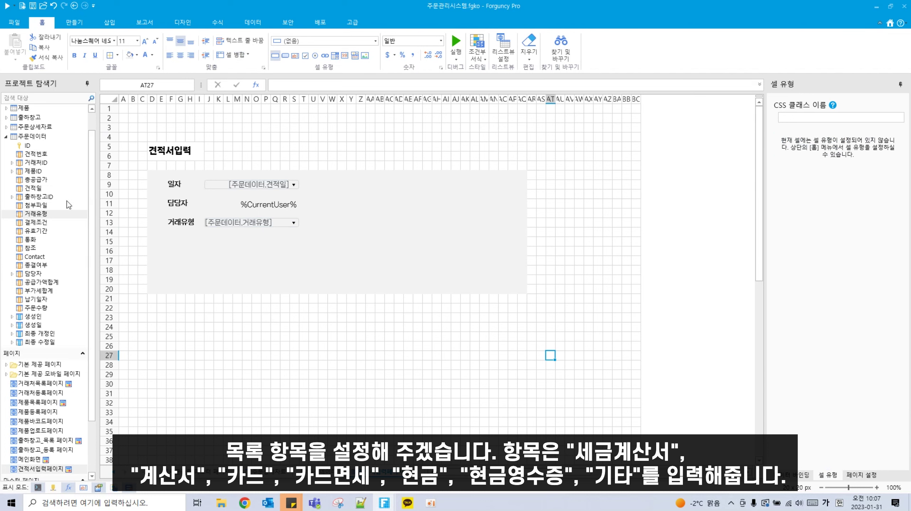
# Step: Add a 결제조건 label in F15 with a J15:S15 text box bound to 결제조건
pyautogui.click(171, 241)
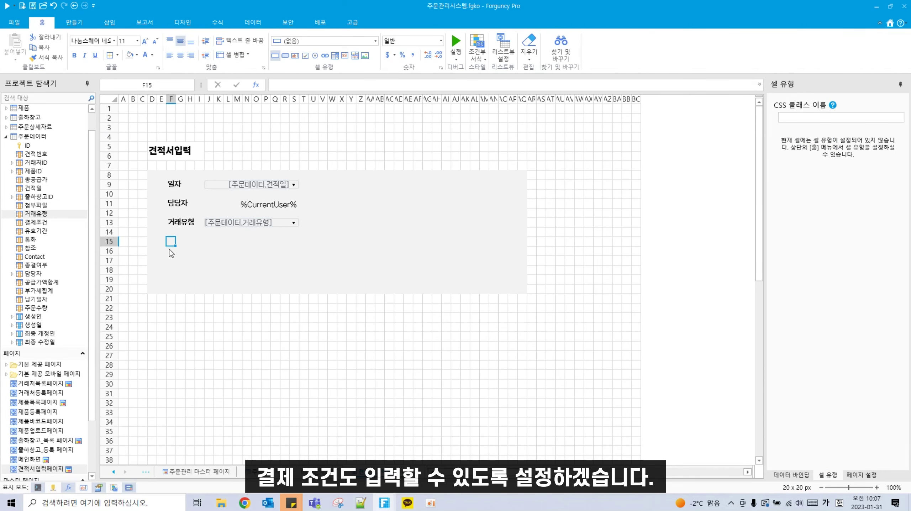
pyautogui.write('ㄱ')
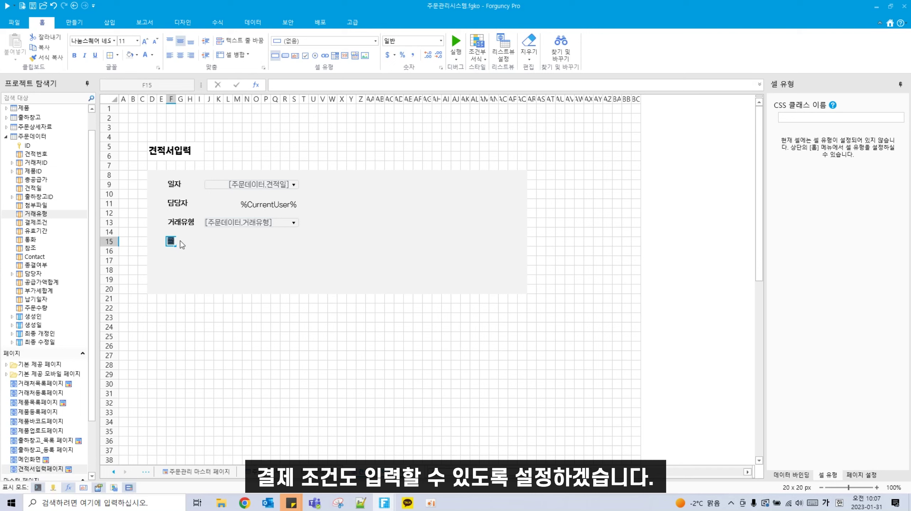
pyautogui.write('제조건')
pyautogui.press('Return')
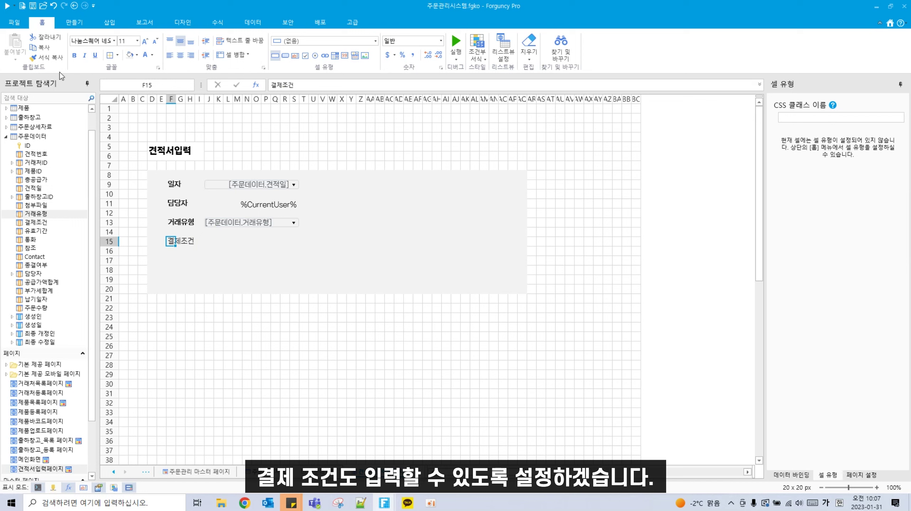
pyautogui.moveTo(209, 242); pyautogui.dragTo(297, 242)
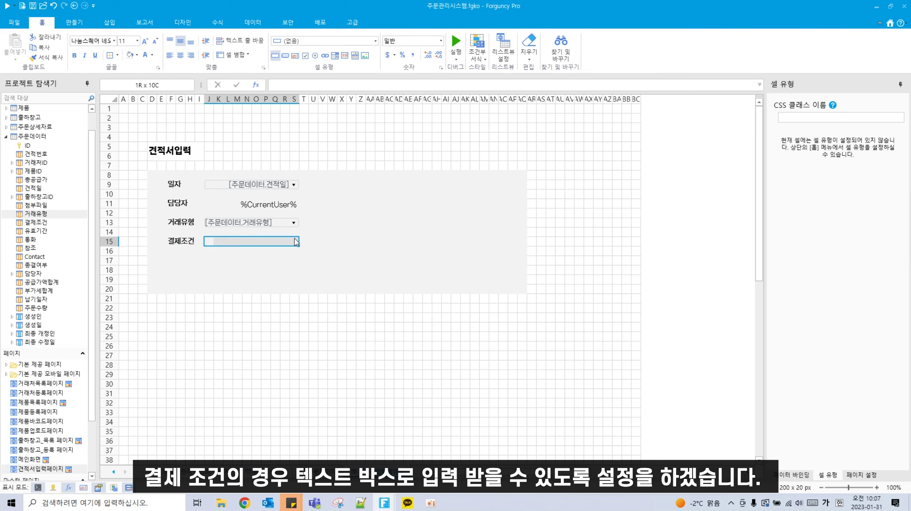
pyautogui.click(296, 57)
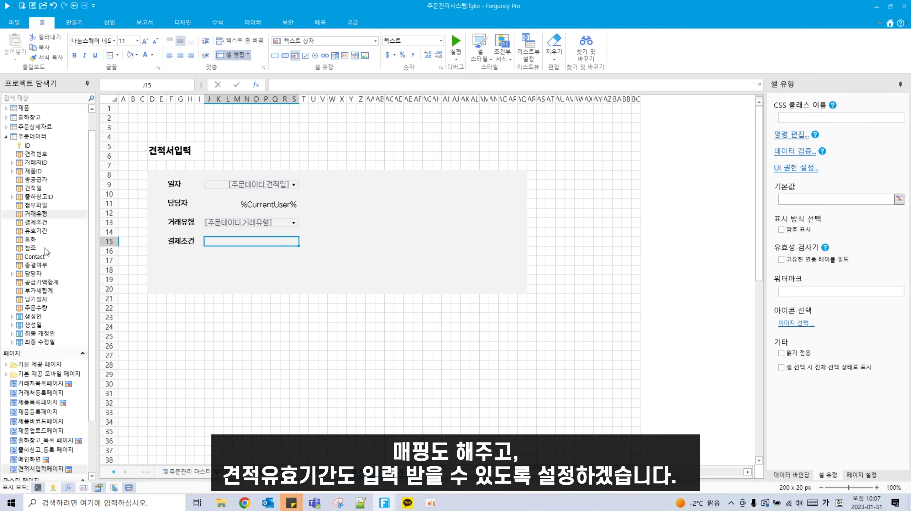
pyautogui.moveTo(36, 222); pyautogui.dragTo(248, 243)
# Step: Type the 견적유효기간 label in cell F17
pyautogui.click(171, 253)
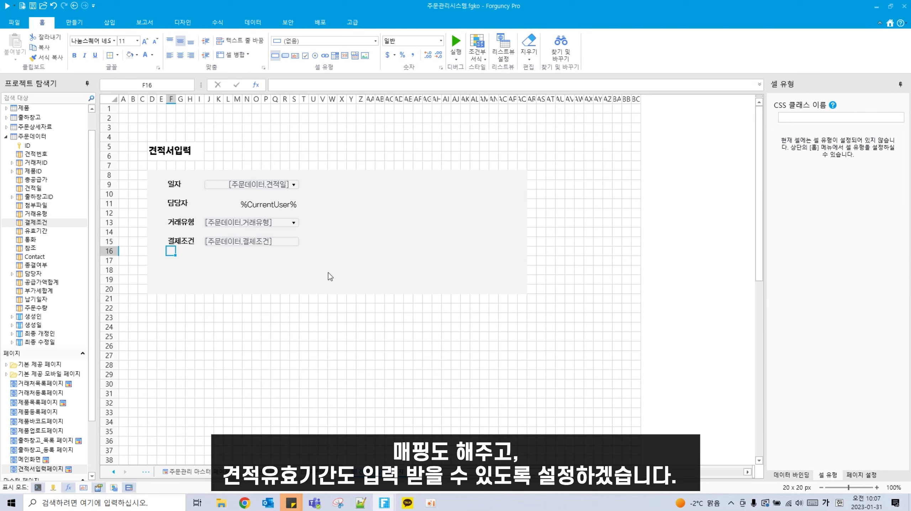
pyautogui.click(173, 261)
pyautogui.write('견적ㅇ')
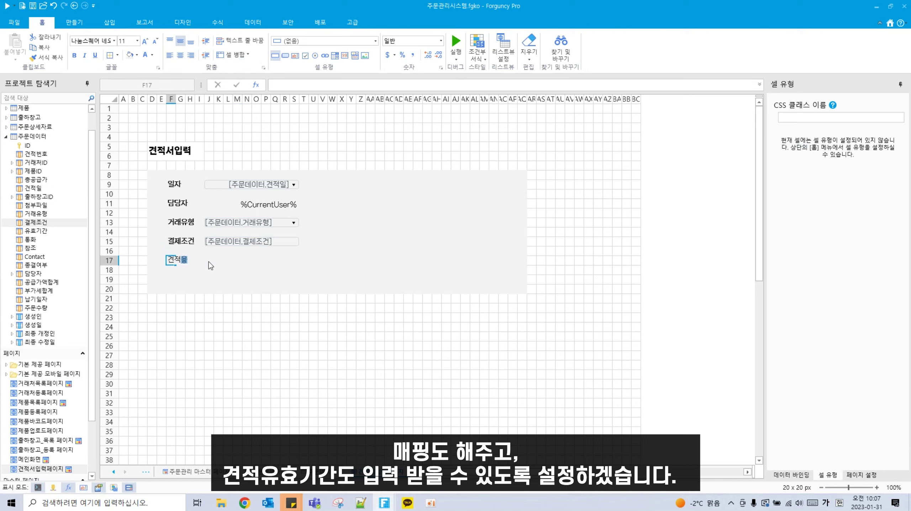
pyautogui.write('유효기간')
pyautogui.click(241, 274)
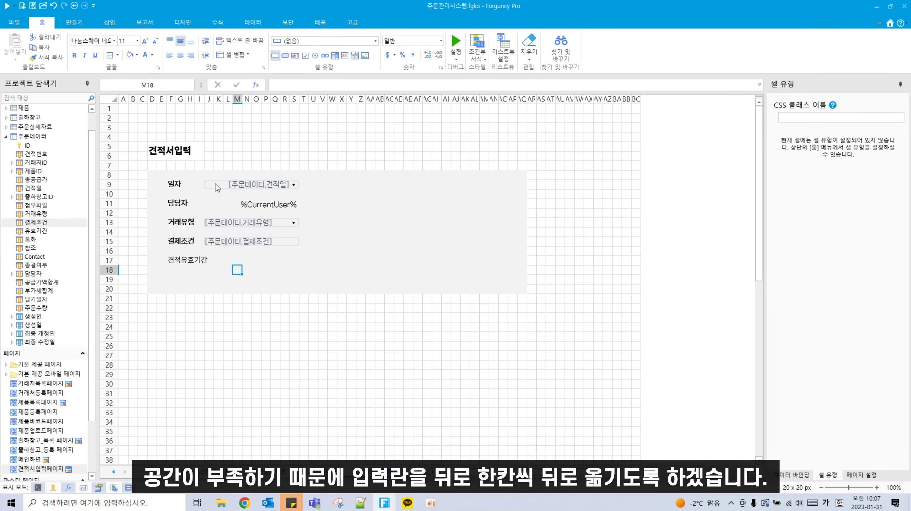
# Step: Shift the four existing input fields one column to the right
pyautogui.moveTo(214, 185); pyautogui.dragTo(291, 243)
pyautogui.moveTo(272, 181); pyautogui.dragTo(284, 184)
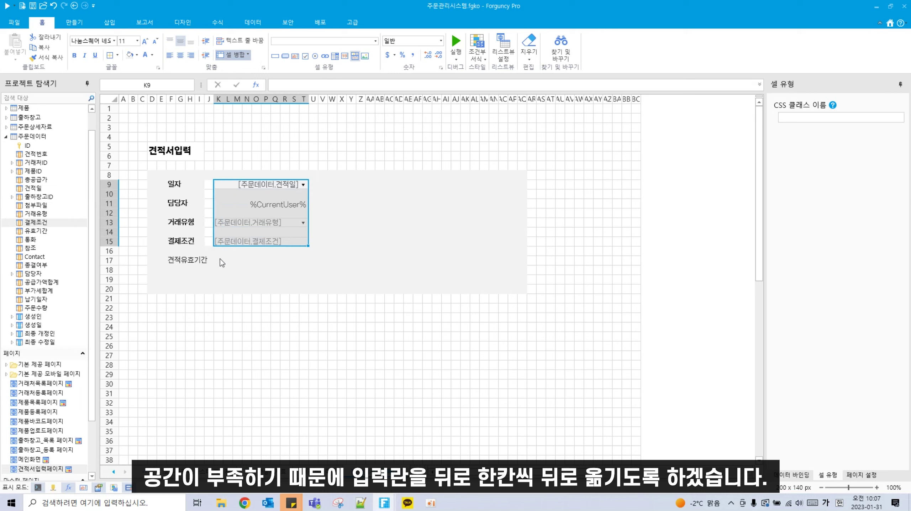
pyautogui.click(220, 259)
pyautogui.moveTo(208, 185); pyautogui.dragTo(207, 245)
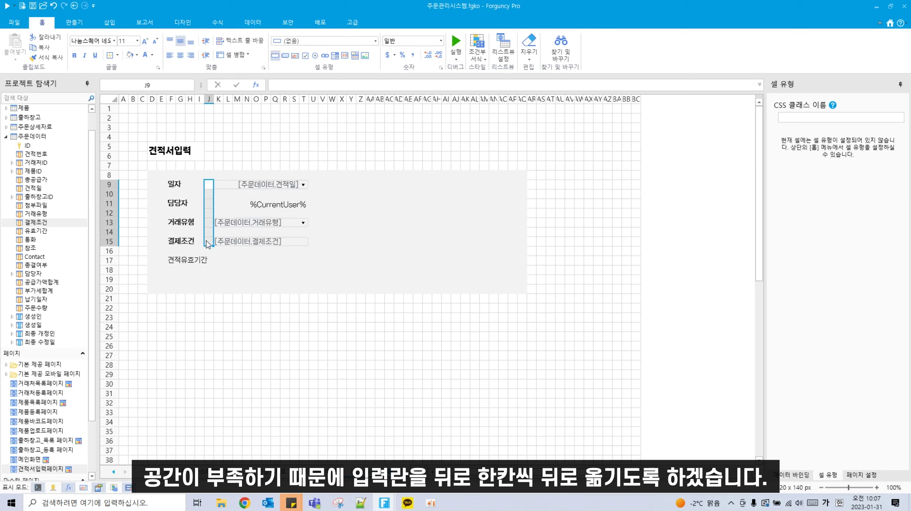
pyautogui.click(231, 264)
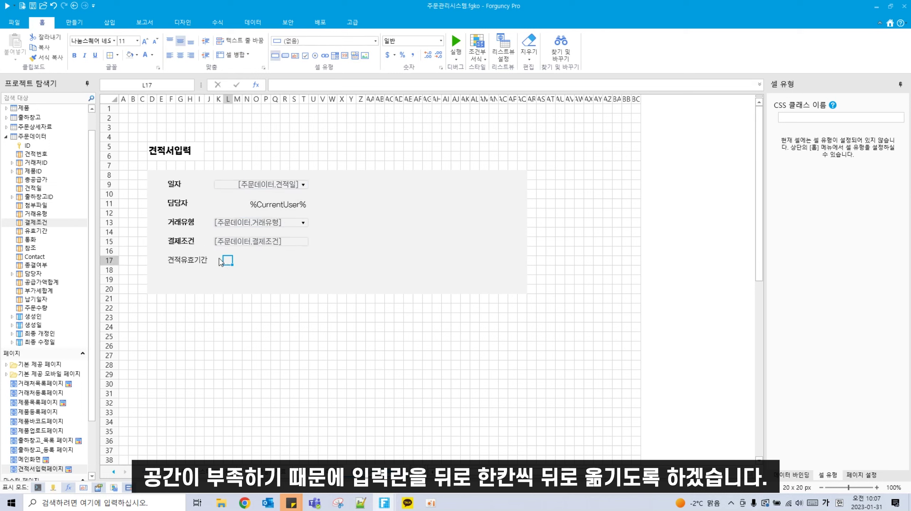
# Step: Make K17:T17 a text box bound to 유효기간, and type a 첨부 label in F19
pyautogui.click(175, 260)
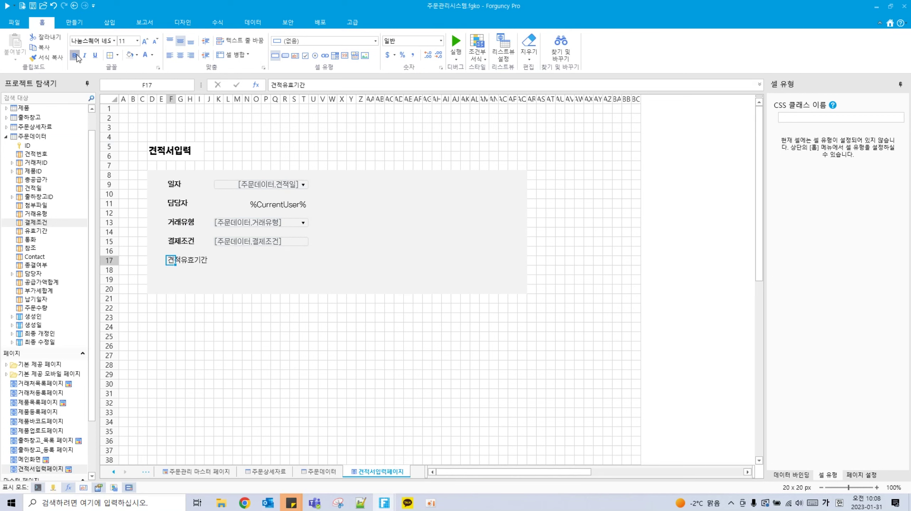
pyautogui.moveTo(220, 265); pyautogui.dragTo(308, 263)
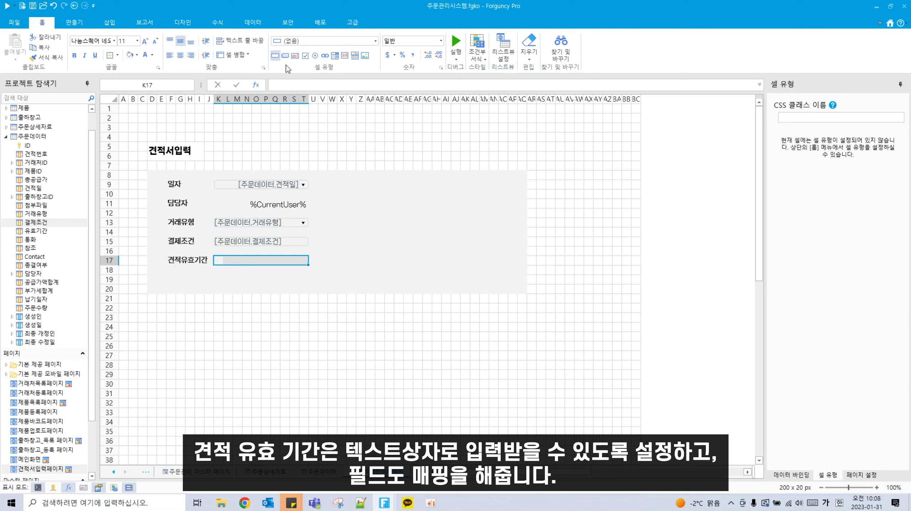
pyautogui.click(295, 56)
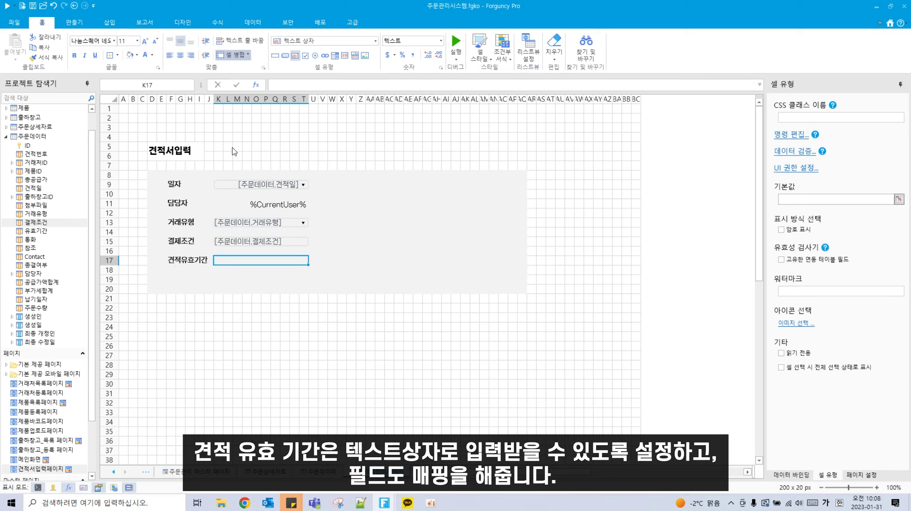
pyautogui.moveTo(36, 231); pyautogui.dragTo(291, 265)
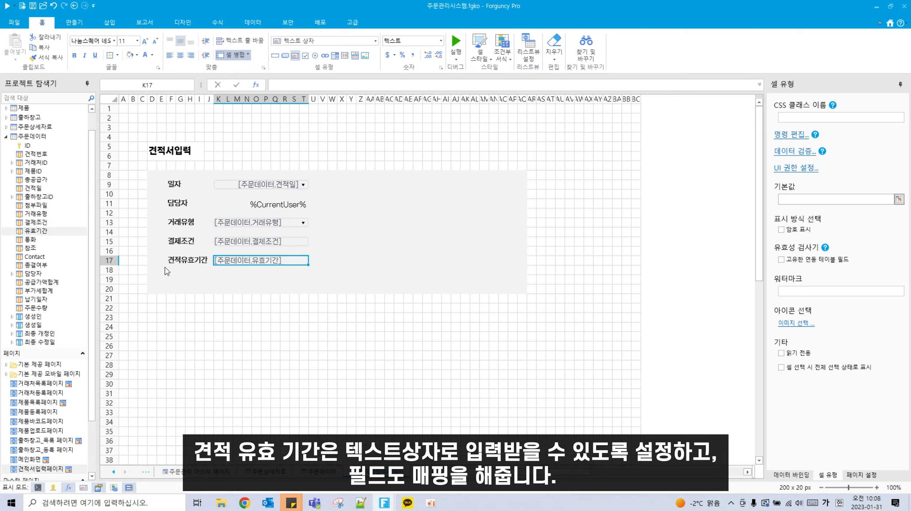
pyautogui.click(170, 278)
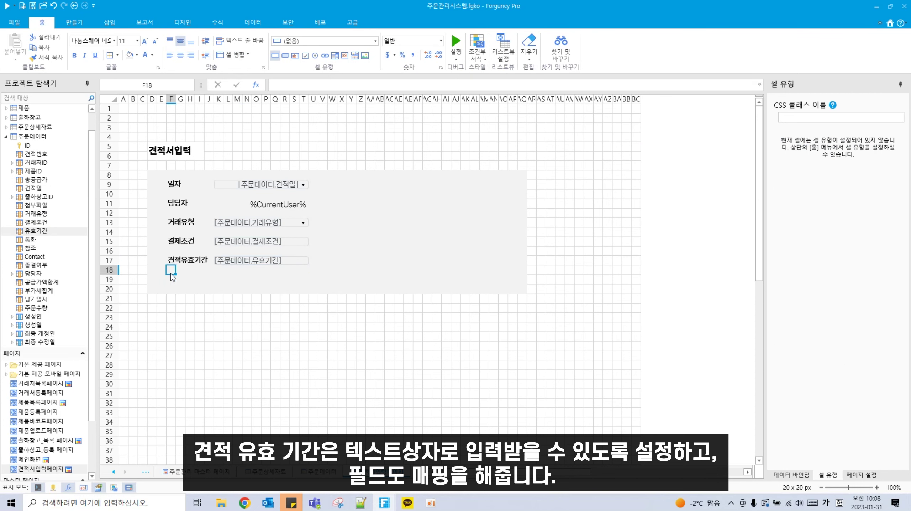
pyautogui.write('첨부')
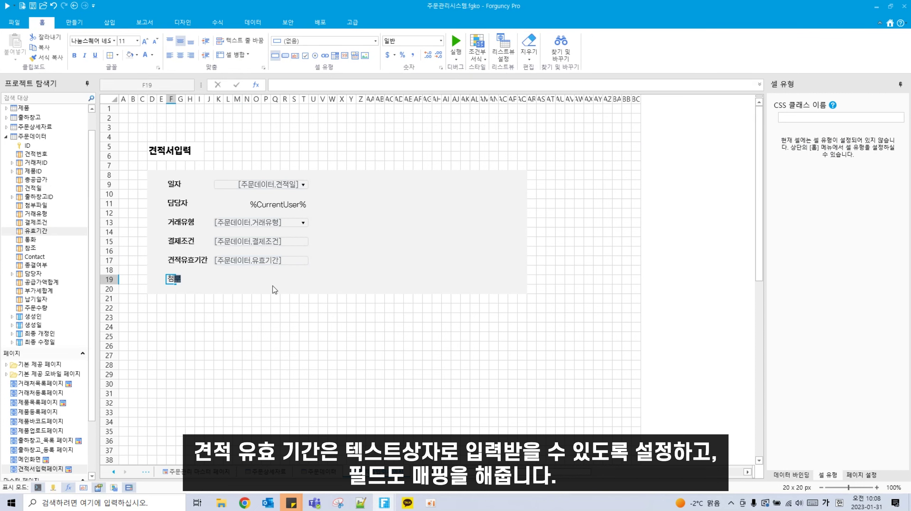
# Step: Fill the rows below 첨부 with the form's grey background
pyautogui.click(219, 354)
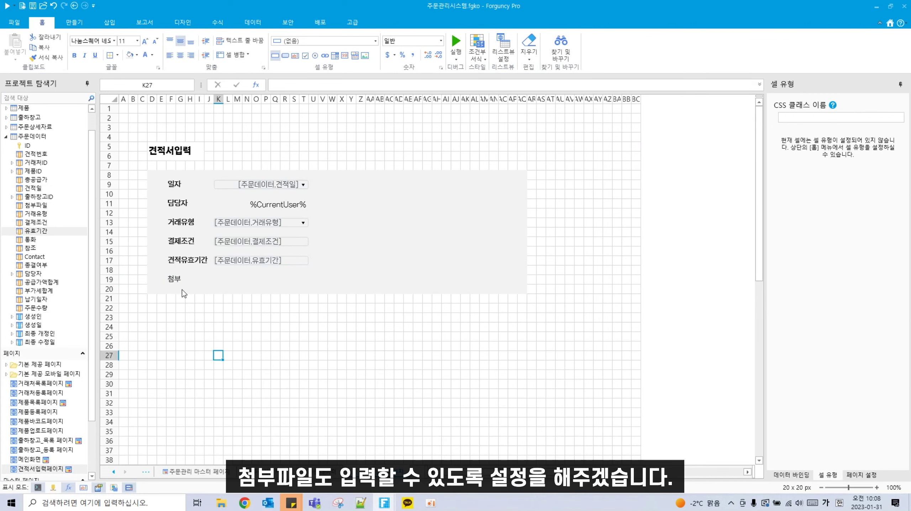
pyautogui.click(171, 280)
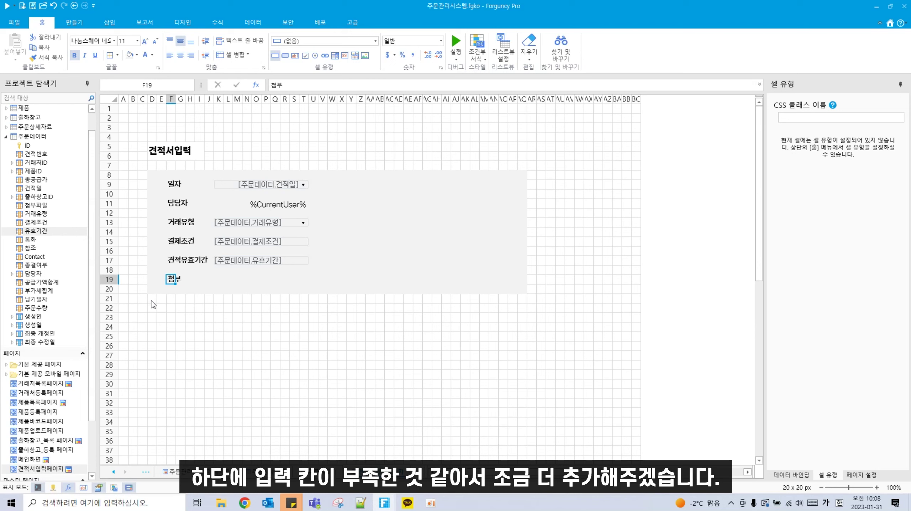
pyautogui.moveTo(155, 299); pyautogui.dragTo(525, 308)
pyautogui.click(131, 53)
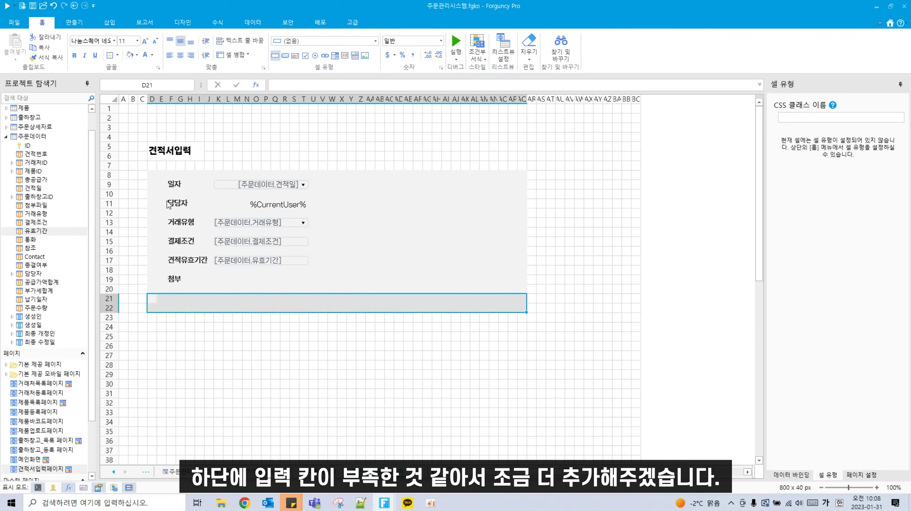
pyautogui.click(191, 355)
# Step: Turn K19:T21 into an attachment file upload button cell
pyautogui.moveTo(215, 278); pyautogui.dragTo(307, 302)
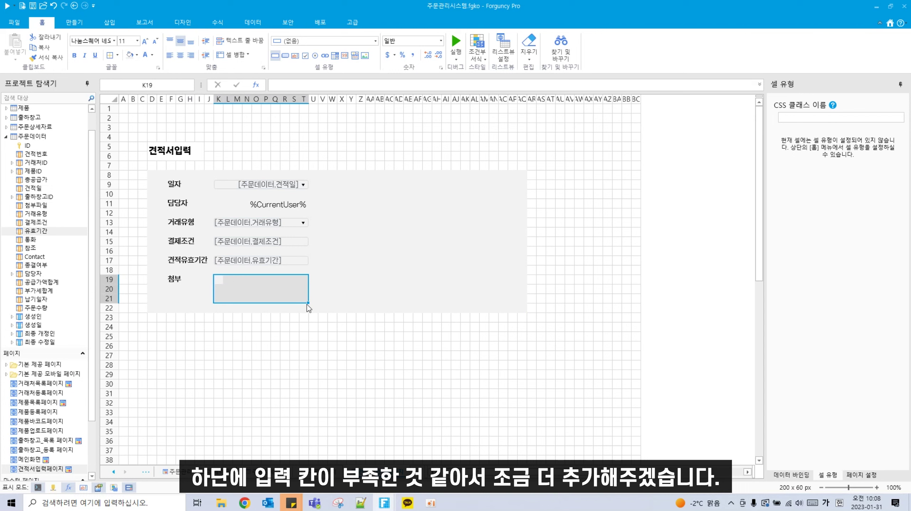
pyautogui.click(377, 41)
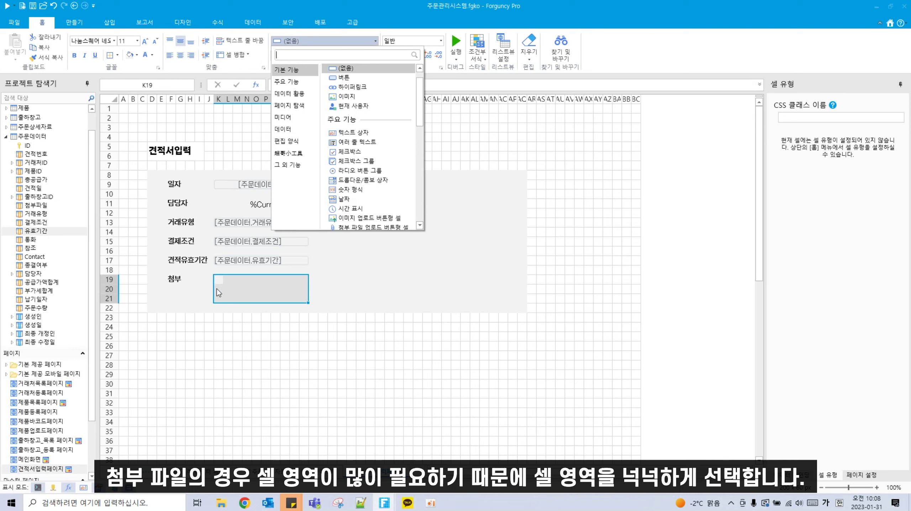
pyautogui.click(367, 228)
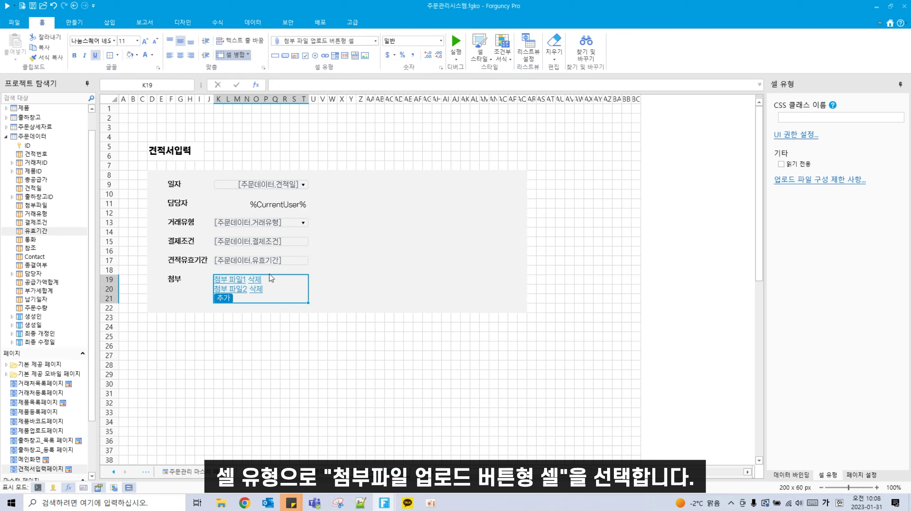
pyautogui.click(393, 252)
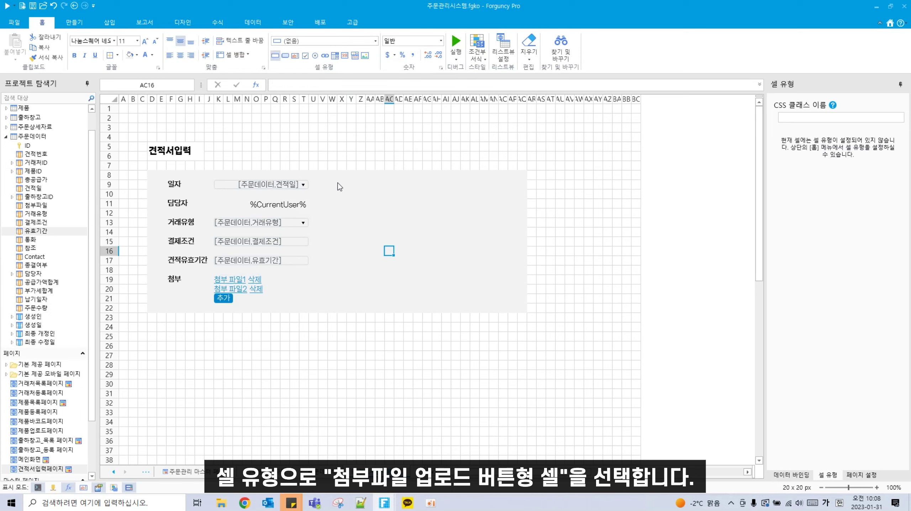
# Step: Add a bold 거래처 label in X9 with an AA9:AK9 dropdown combo box
pyautogui.click(350, 185)
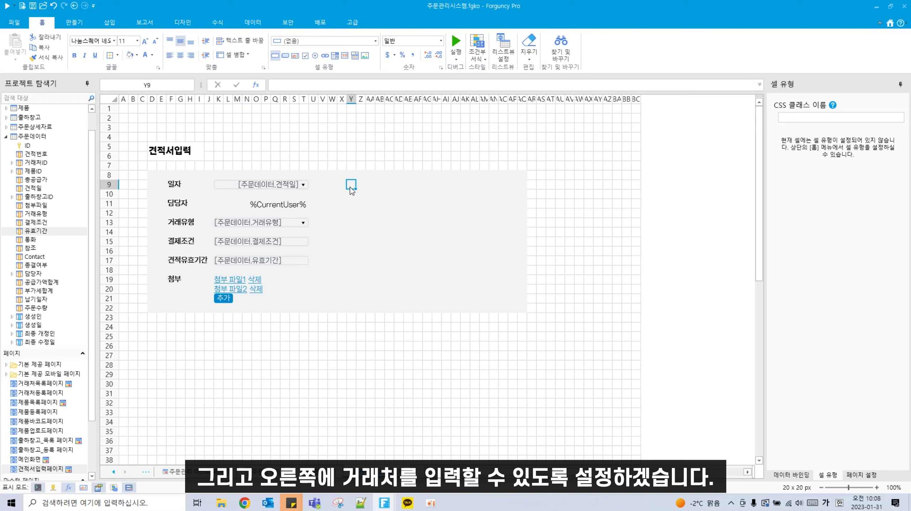
pyautogui.click(342, 185)
pyautogui.write('거래처')
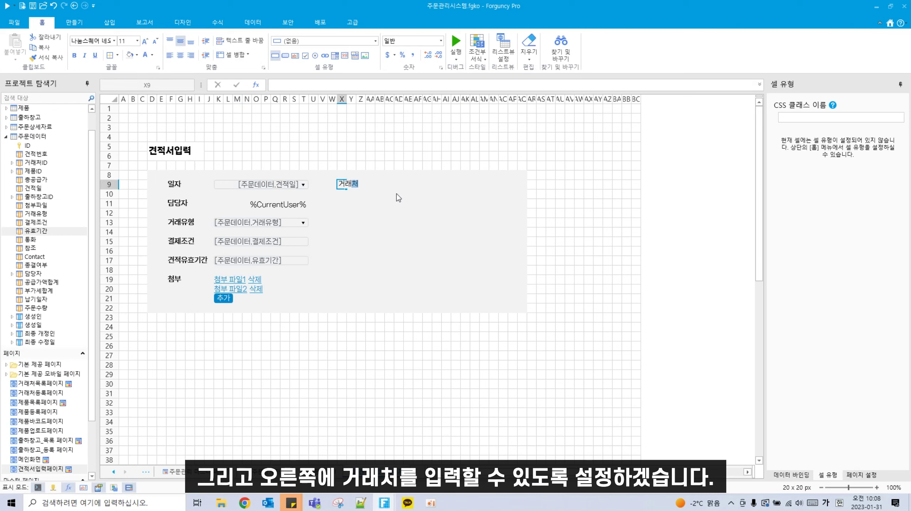
pyautogui.click(369, 231)
pyautogui.click(341, 185)
pyautogui.click(74, 55)
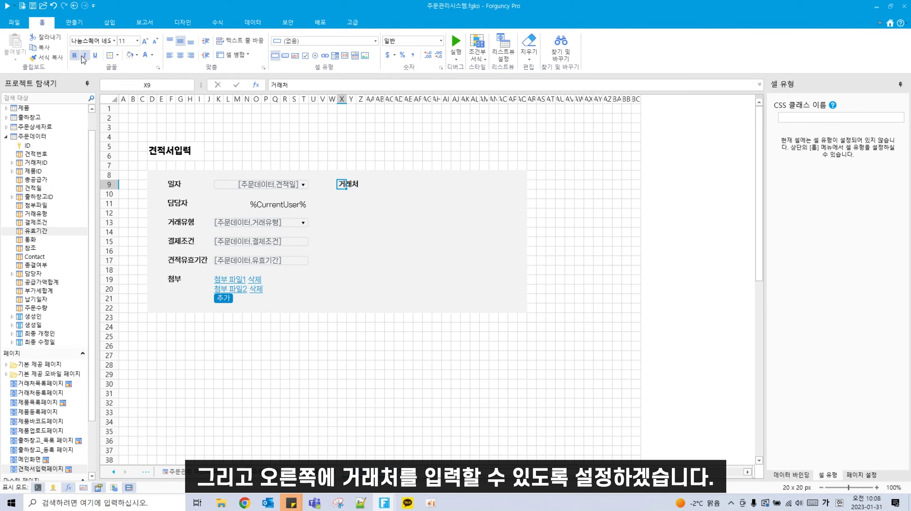
pyautogui.click(476, 241)
pyautogui.moveTo(371, 185); pyautogui.dragTo(469, 188)
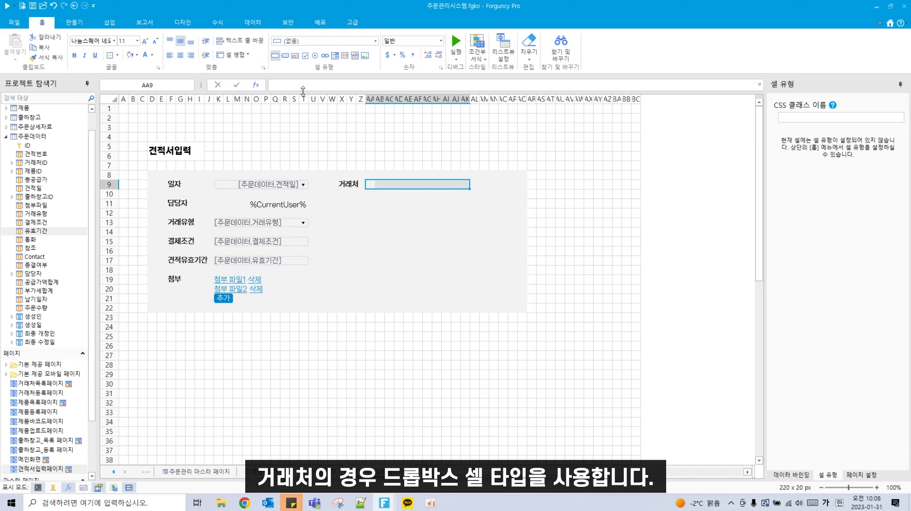
pyautogui.click(344, 40)
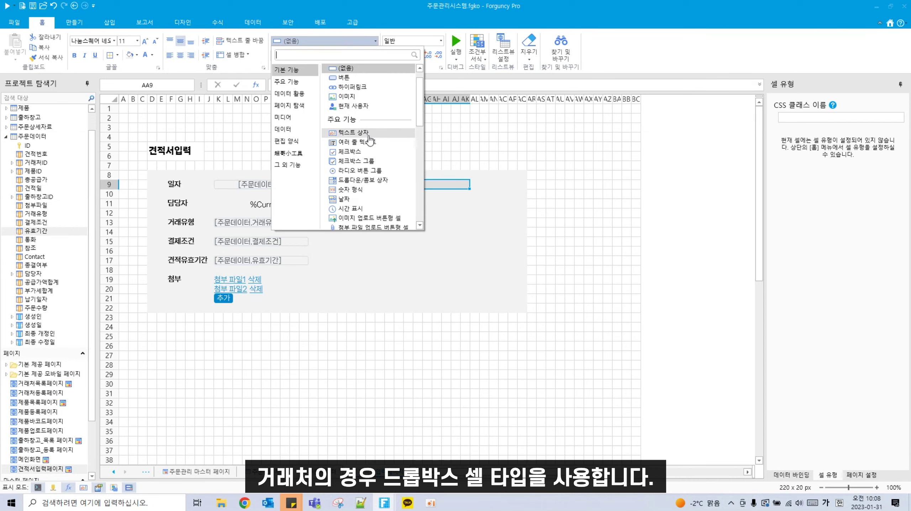
pyautogui.click(365, 181)
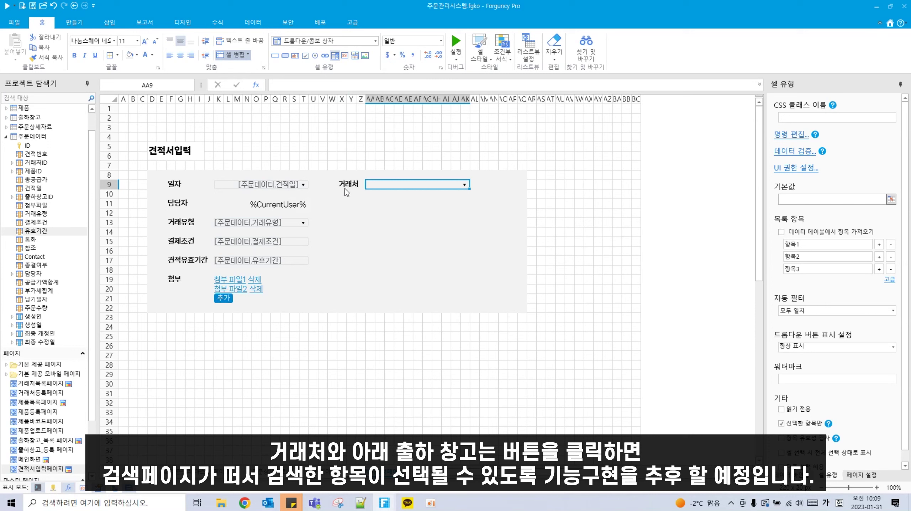
# Step: Add a 출하창고 label in X11 and shift the 거래처 dropdown one column right
pyautogui.click(342, 200)
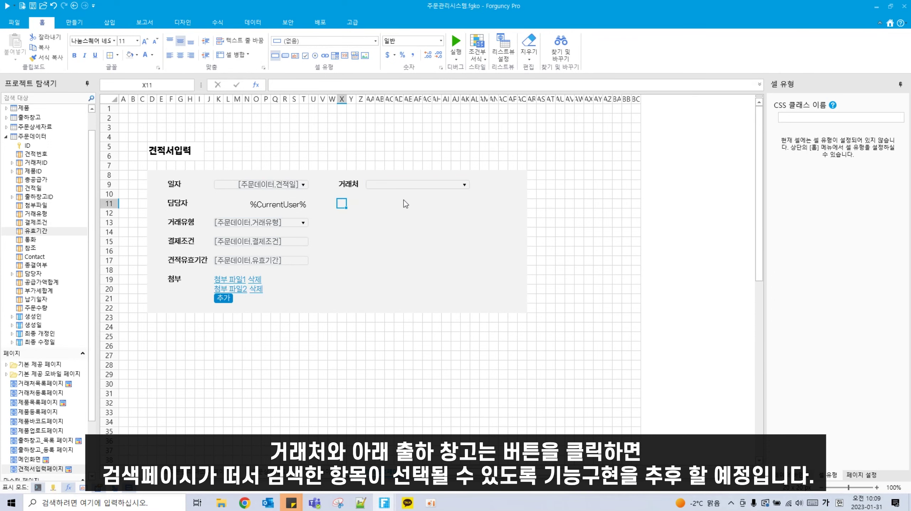
pyautogui.write('출')
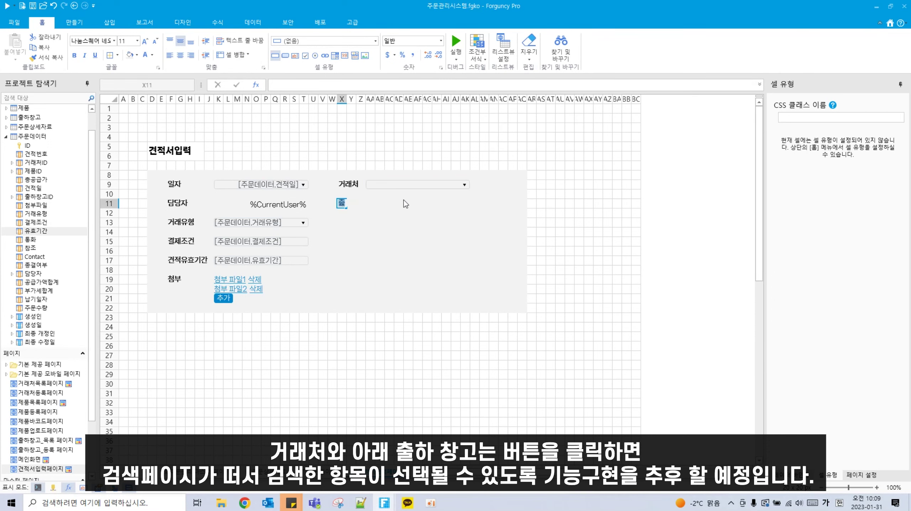
pyautogui.write('하차창고')
pyautogui.press('Return')
pyautogui.click(370, 251)
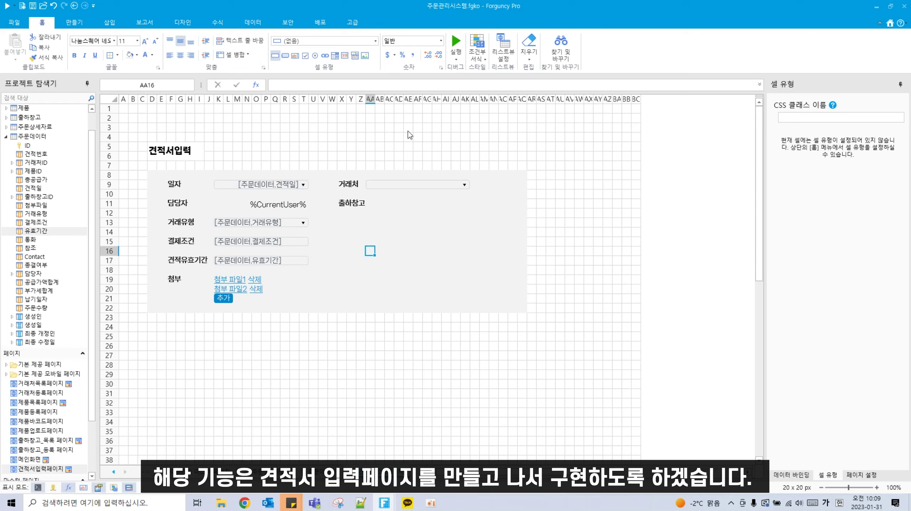
pyautogui.click(393, 185)
pyautogui.moveTo(399, 184); pyautogui.dragTo(408, 184)
pyautogui.click(370, 184)
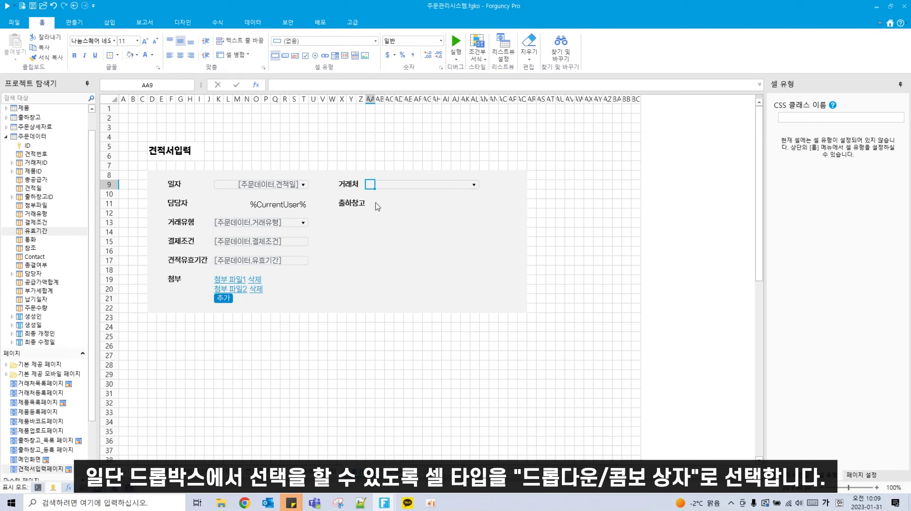
pyautogui.click(386, 186)
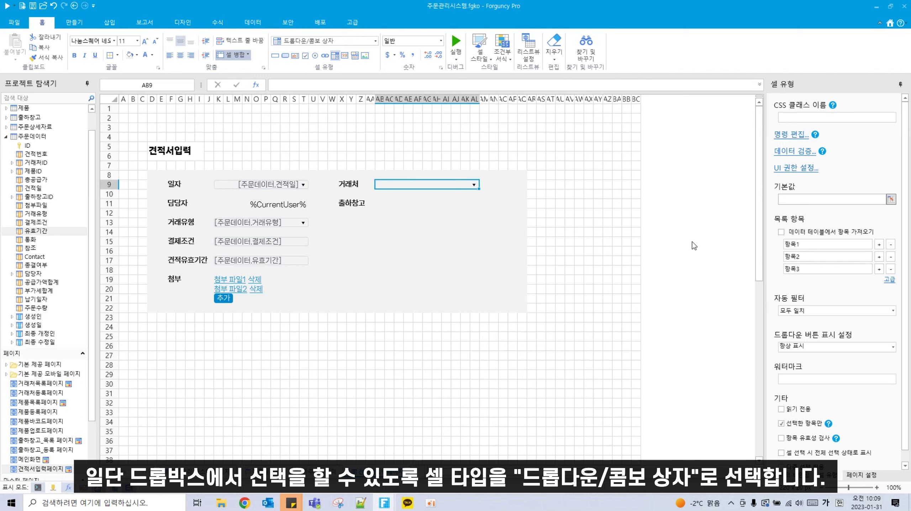
# Step: Fill the 거래처 dropdown from the 거래처 table (value ID, display 회사명), bound to 거래처ID
pyautogui.click(793, 236)
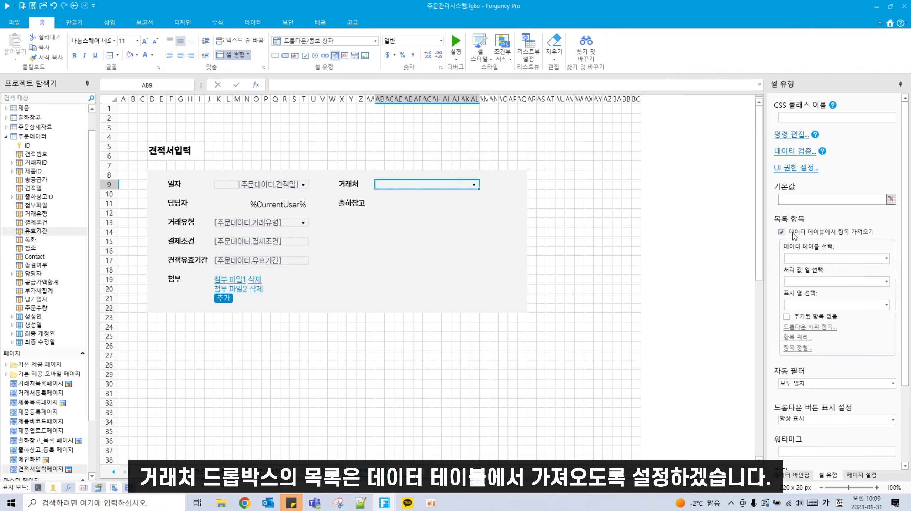
pyautogui.click(888, 258)
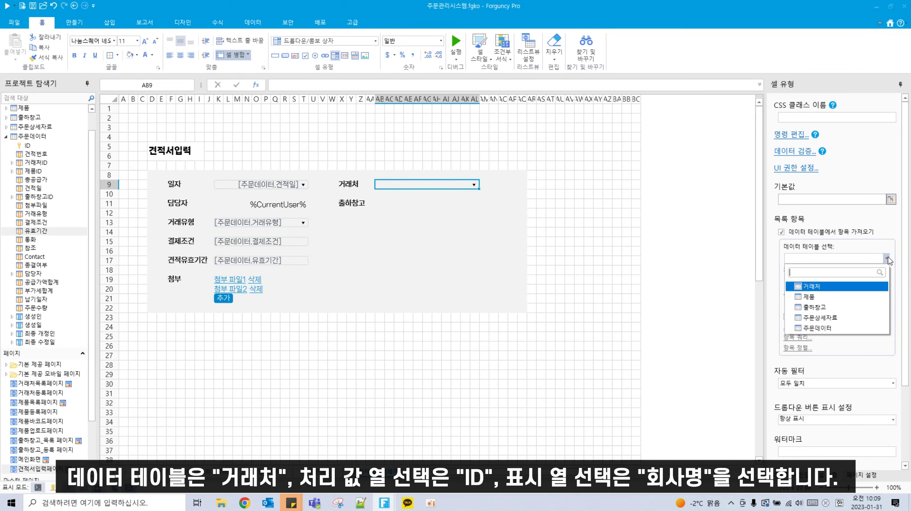
pyautogui.click(827, 290)
pyautogui.click(888, 283)
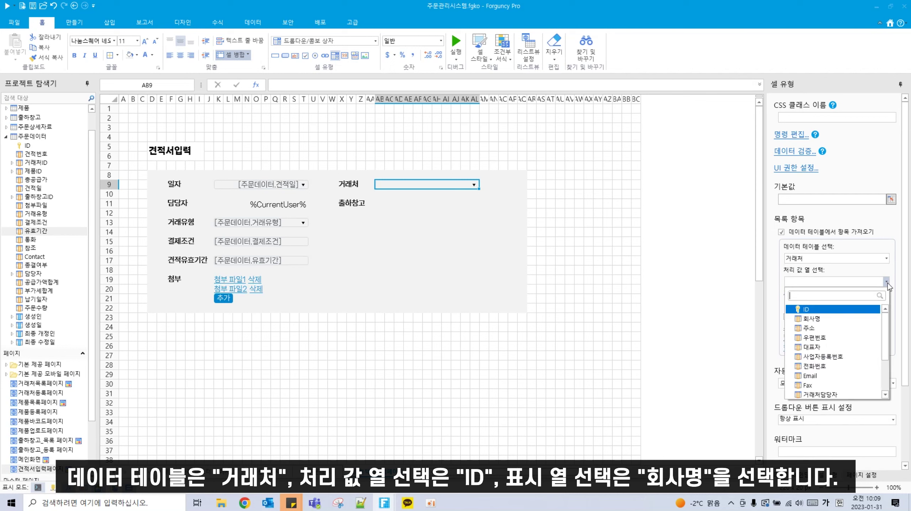
pyautogui.click(883, 308)
pyautogui.click(884, 308)
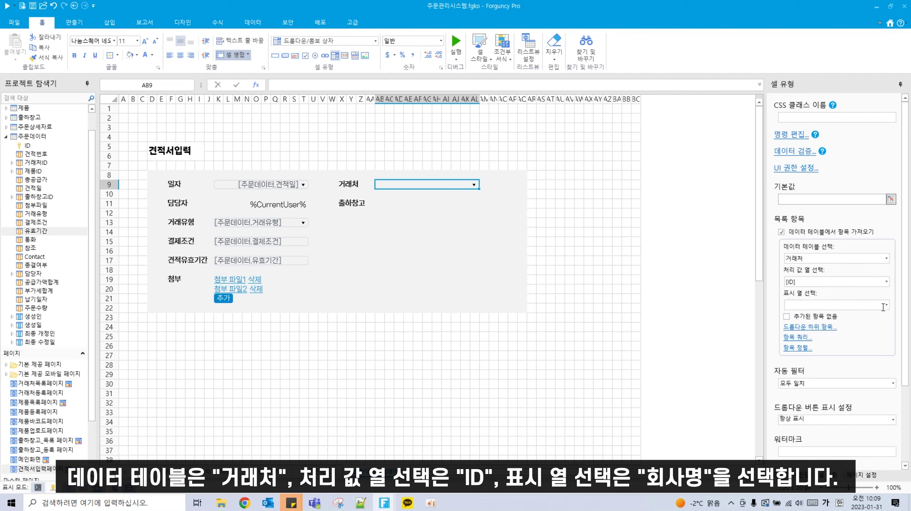
pyautogui.click(887, 306)
pyautogui.click(824, 333)
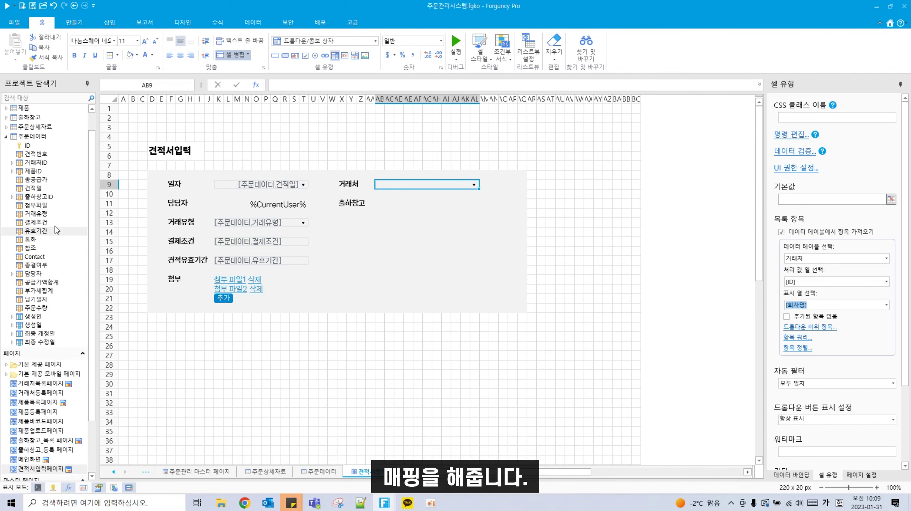
pyautogui.moveTo(36, 162); pyautogui.dragTo(476, 210)
pyautogui.click(379, 203)
pyautogui.click(437, 204)
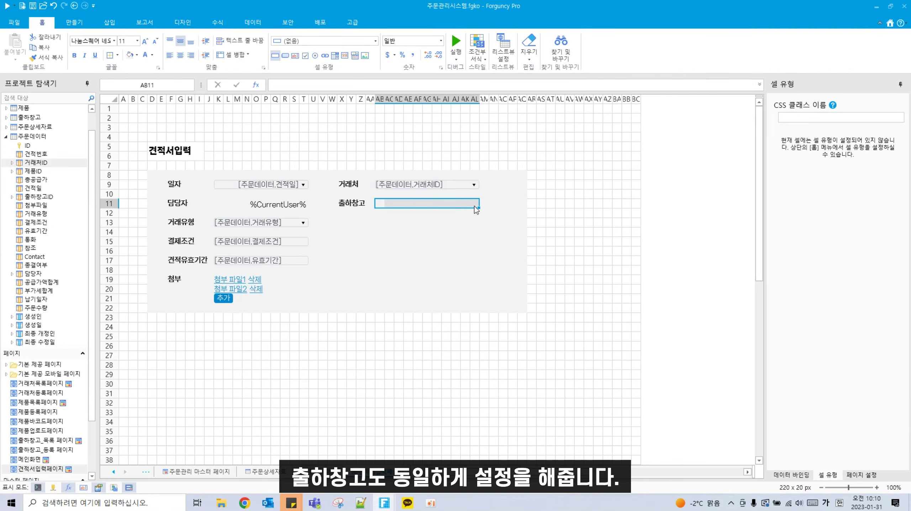
# Step: Make the 출하창고 input a dropdown loading items from the 출하창고 table
pyautogui.click(313, 44)
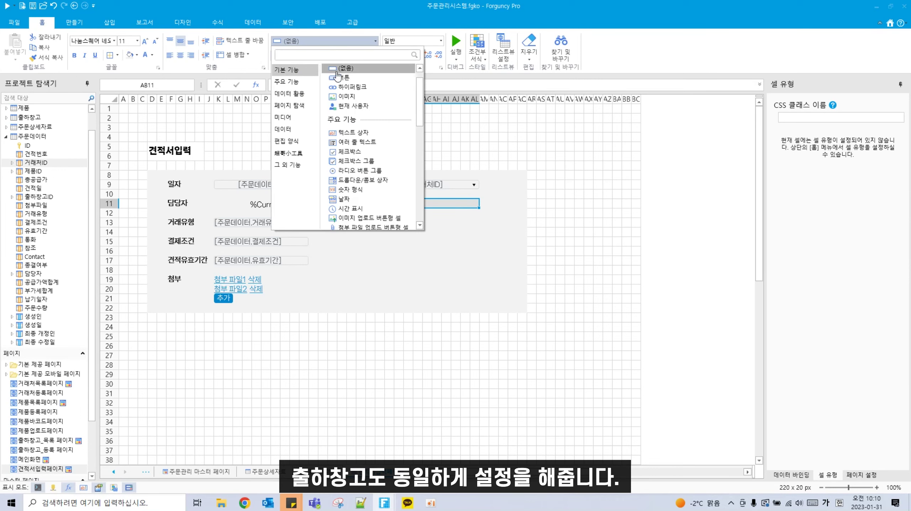
pyautogui.click(353, 180)
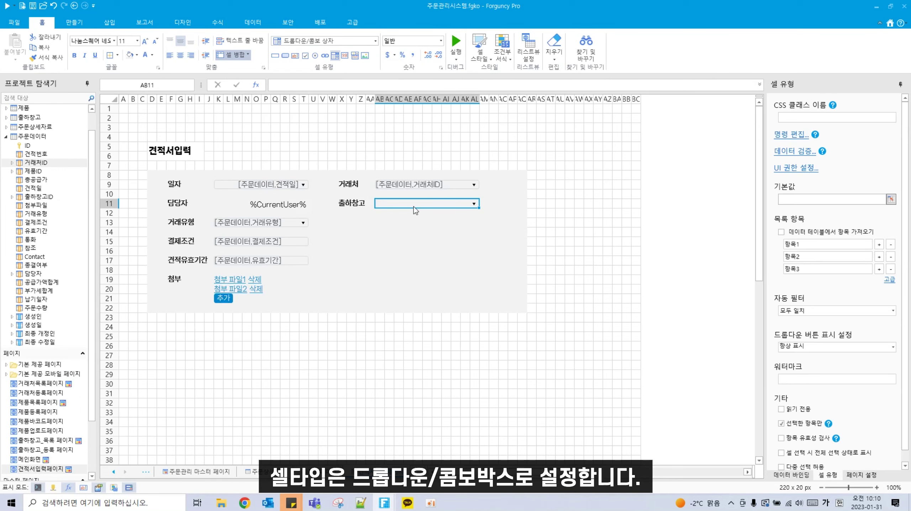
pyautogui.click(781, 232)
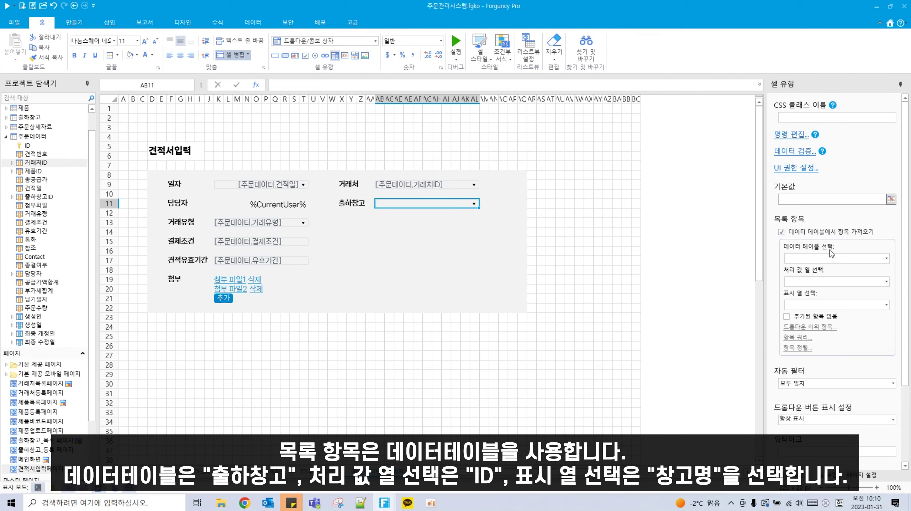
pyautogui.click(886, 259)
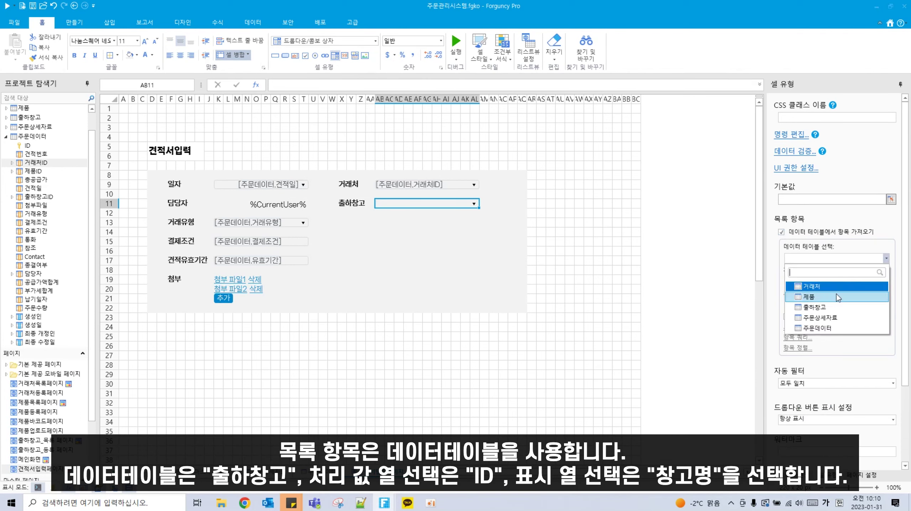
pyautogui.click(829, 308)
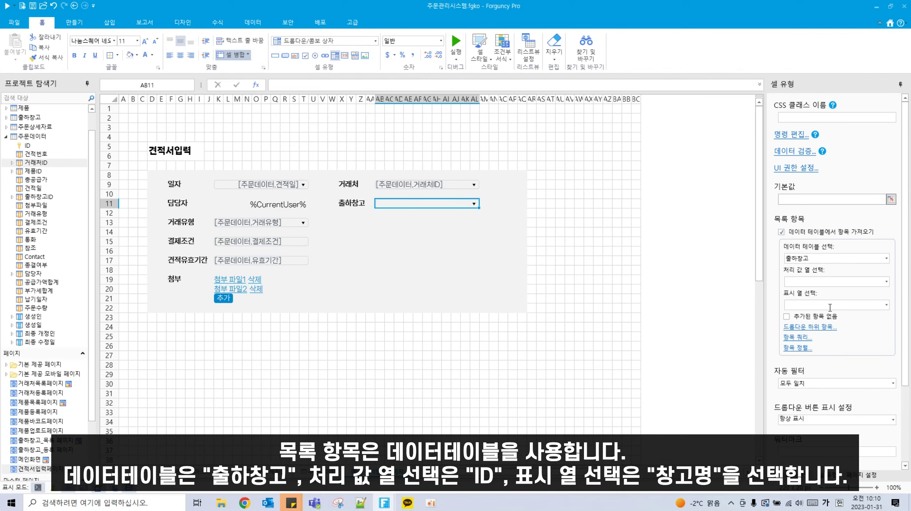
# Step: Set its value column to ID and display column to 창고명, bound to 출하창고ID
pyautogui.click(886, 281)
pyautogui.click(817, 309)
pyautogui.click(887, 305)
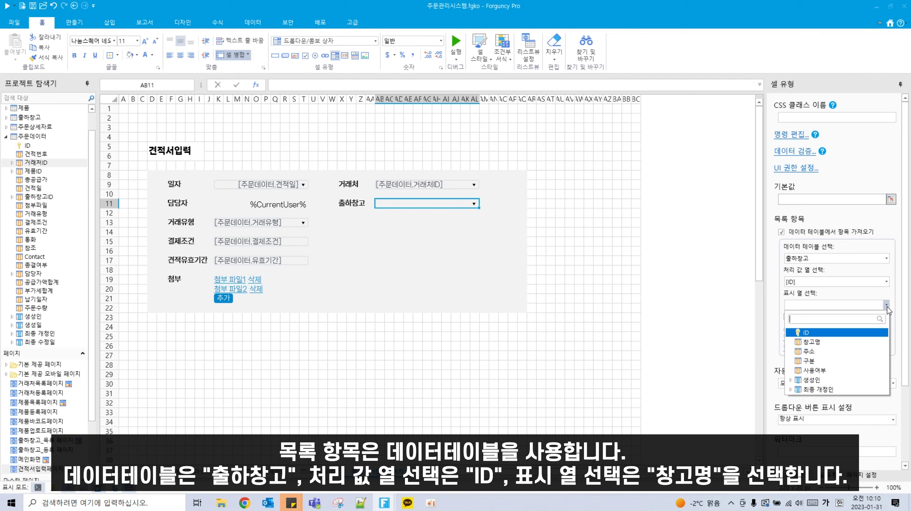
pyautogui.click(825, 342)
pyautogui.click(390, 222)
pyautogui.click(397, 208)
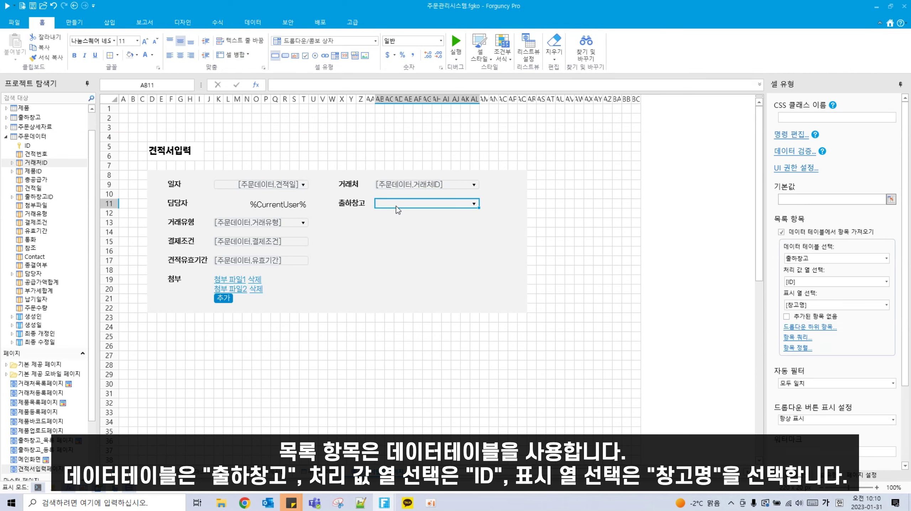
pyautogui.moveTo(36, 197); pyautogui.dragTo(425, 204)
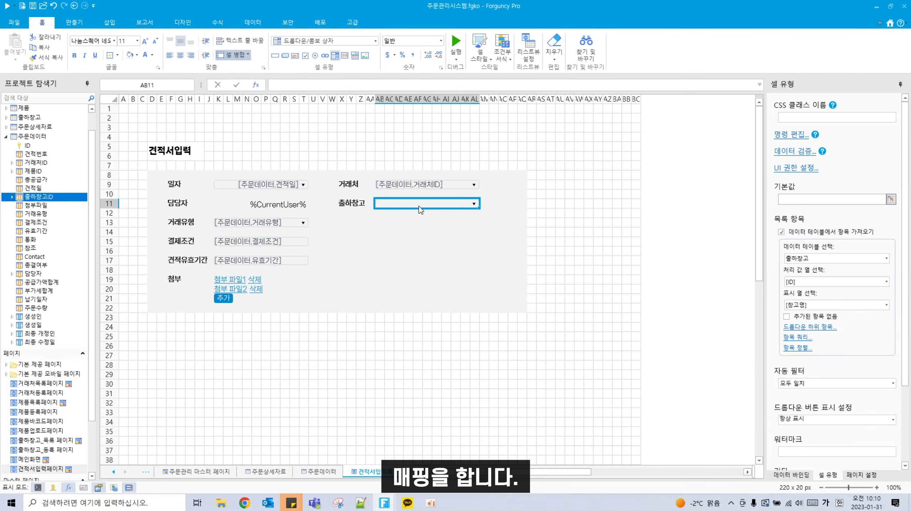
pyautogui.click(341, 222)
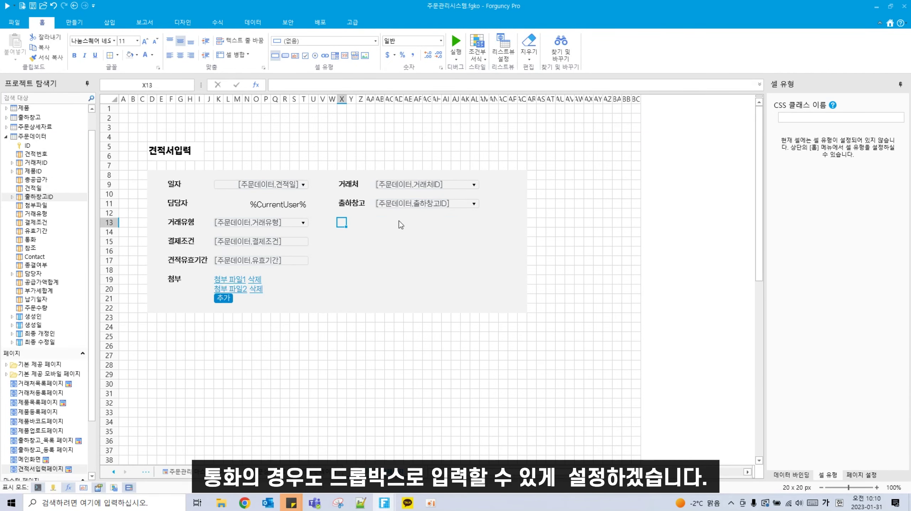
# Step: Add a bold 통화 label in X13 with an AB13:AL13 dropdown combo box
pyautogui.write('통화')
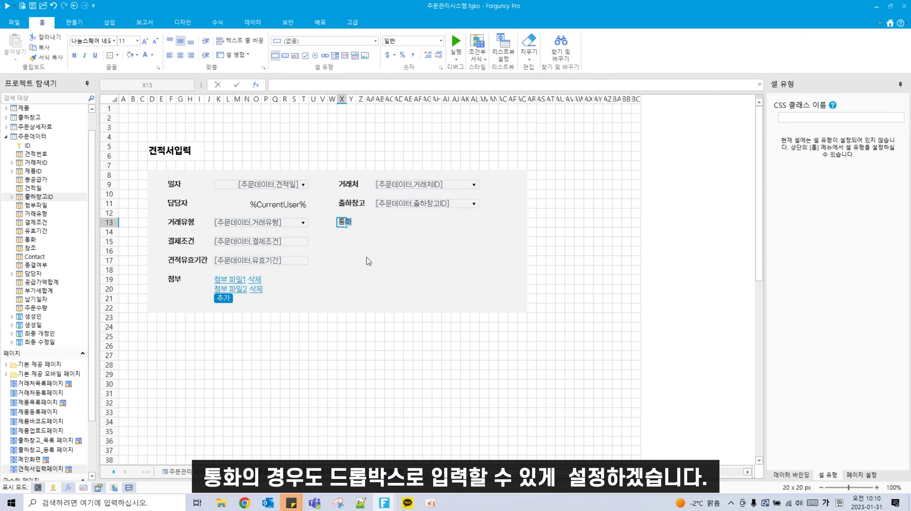
pyautogui.click(366, 258)
pyautogui.click(343, 222)
pyautogui.click(74, 55)
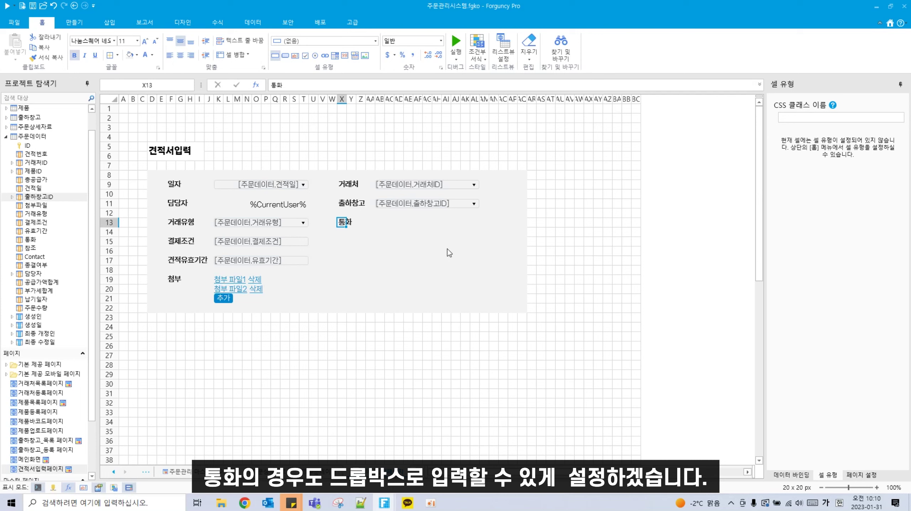
pyautogui.moveTo(380, 222); pyautogui.dragTo(474, 224)
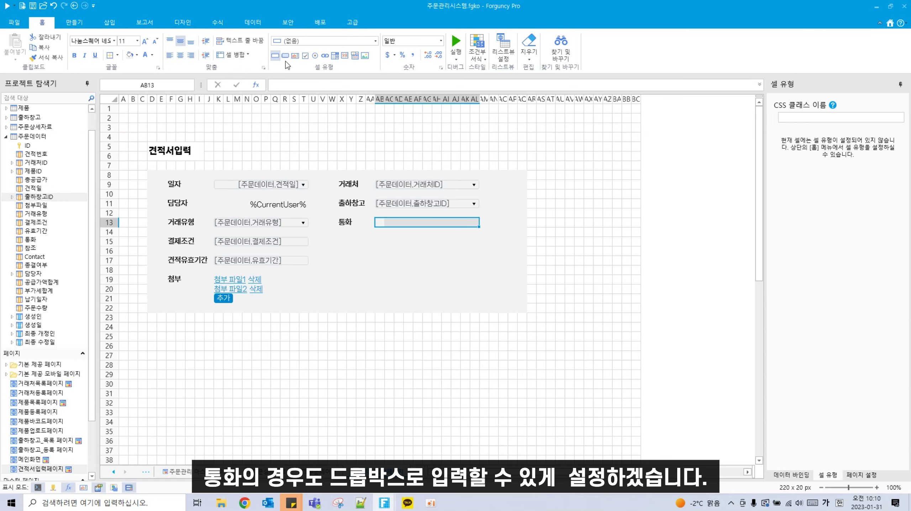
pyautogui.click(353, 43)
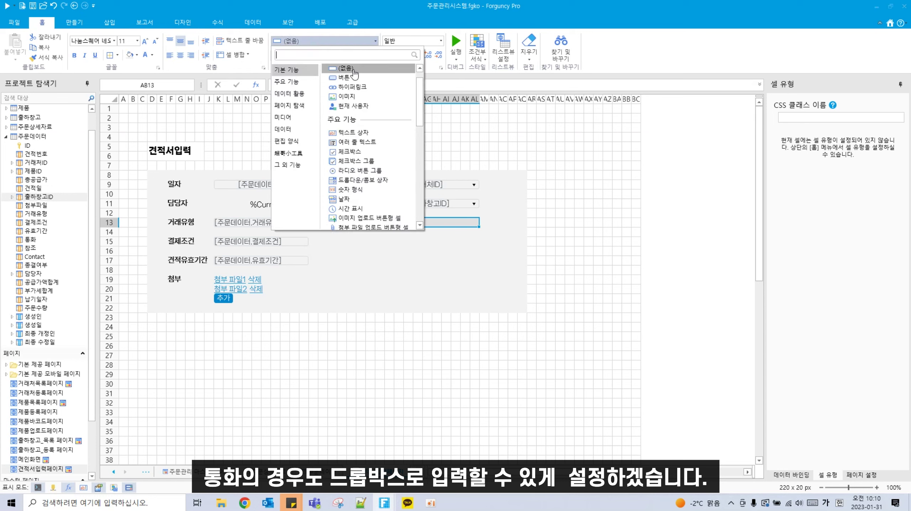
pyautogui.click(380, 182)
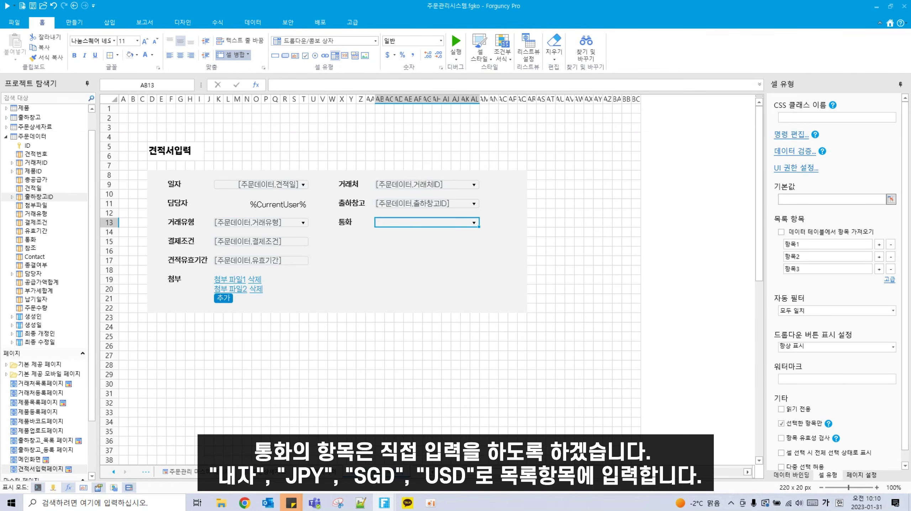
# Step: Enter the currency list items 내자, JPY, SGD and USD
pyautogui.doubleClick(838, 244)
pyautogui.press('BackSpace')
pyautogui.write('내자')
pyautogui.press('Tab')
pyautogui.press('Hangul')
pyautogui.write('JPY')
pyautogui.press('Tab')
pyautogui.write('SG')
pyautogui.click(879, 269)
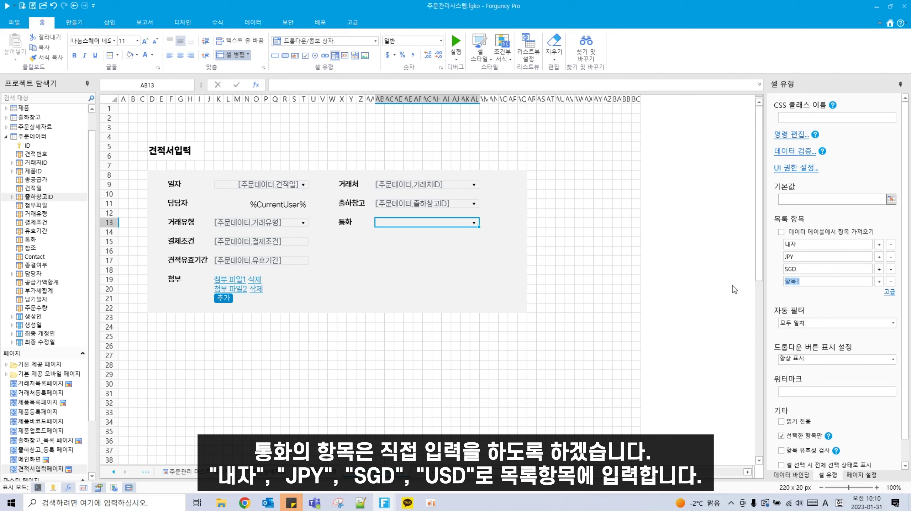
pyautogui.press('Hangul')
pyautogui.write('ㅕㄴㅇ')
pyautogui.press('BackSpace')
pyautogui.press('BackSpace')
pyautogui.press('BackSpace')
pyautogui.press('Hangul')
pyautogui.write('USD')
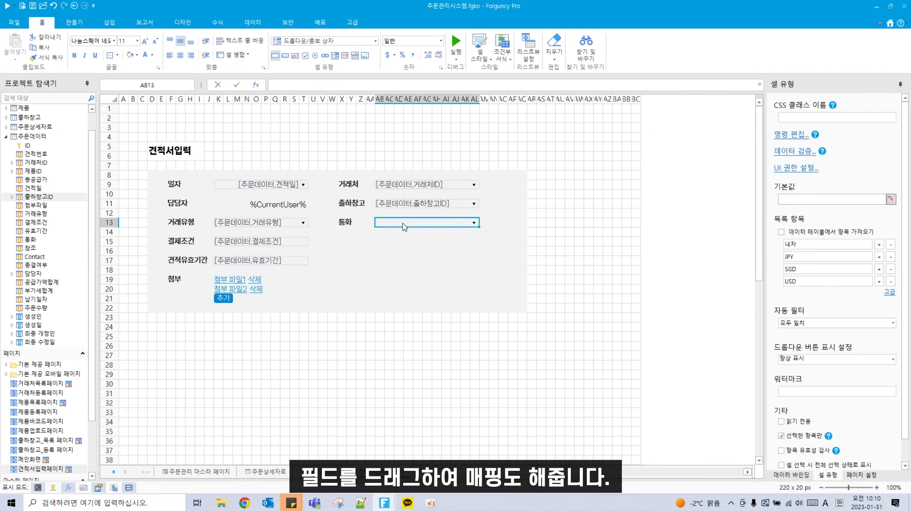
# Step: Bind the dropdown to the 통화 field and type a 참조 label in X15
pyautogui.moveTo(31, 244); pyautogui.dragTo(411, 229)
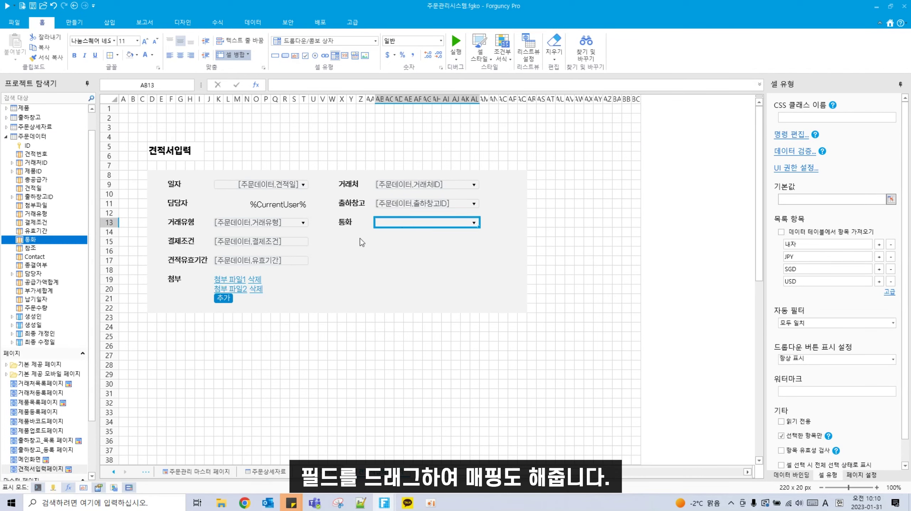
pyautogui.click(342, 242)
pyautogui.write('ck')
pyautogui.press('BackSpace')
pyautogui.press('BackSpace')
pyautogui.press('Hangul')
pyautogui.write('참조')
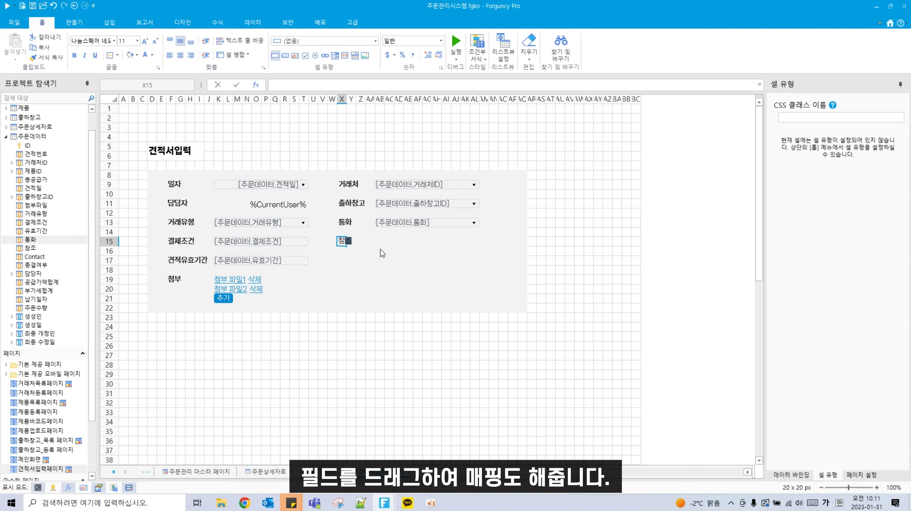
# Step: Bold the 참조 label and make AB15:AL15 a text box bound to the 참조 field
pyautogui.click(74, 56)
pyautogui.moveTo(378, 239); pyautogui.dragTo(479, 240)
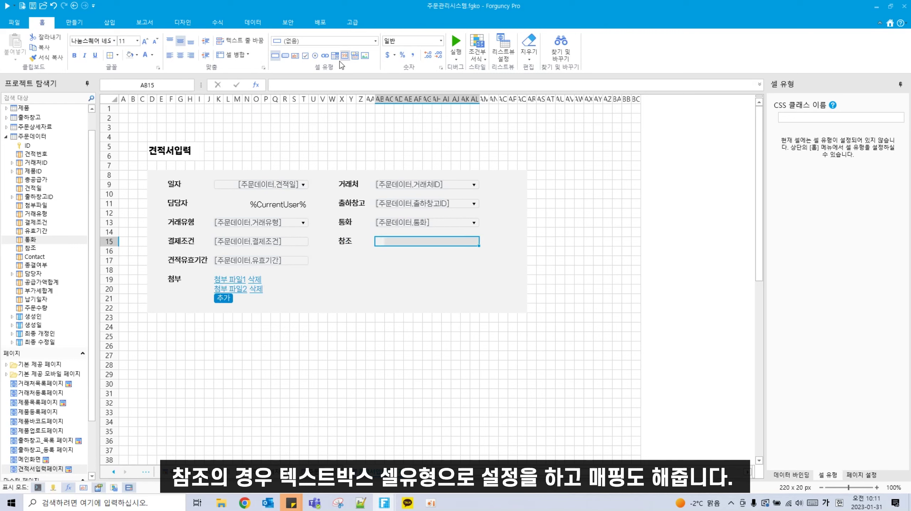
pyautogui.click(292, 56)
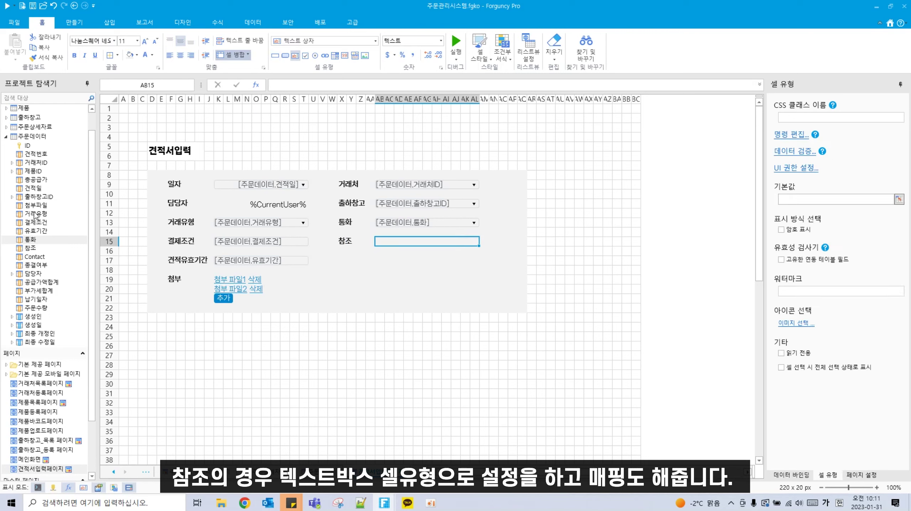
pyautogui.moveTo(29, 252); pyautogui.dragTo(458, 245)
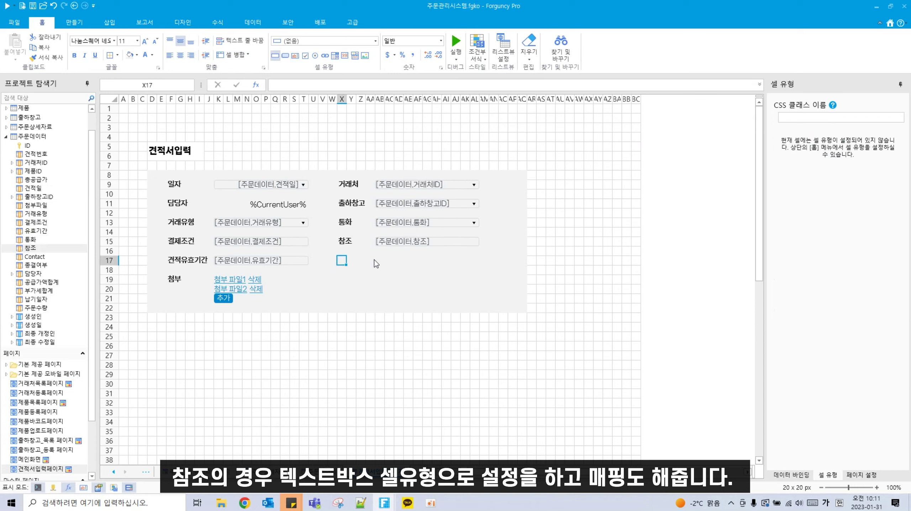
# Step: Type a bold 'Contact' label in X17 below 참조
pyautogui.press('Hangul')
pyautogui.write('C')
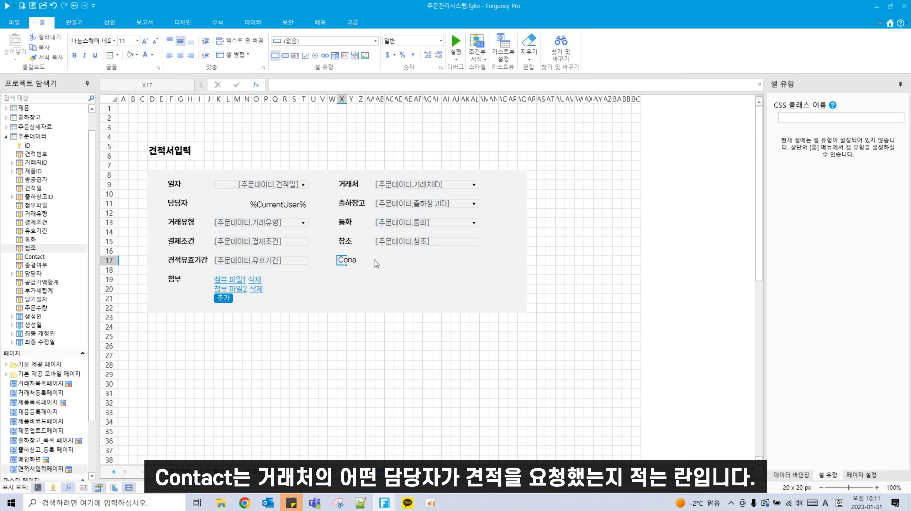
pyautogui.write('ontact')
pyautogui.click(372, 289)
pyautogui.click(342, 260)
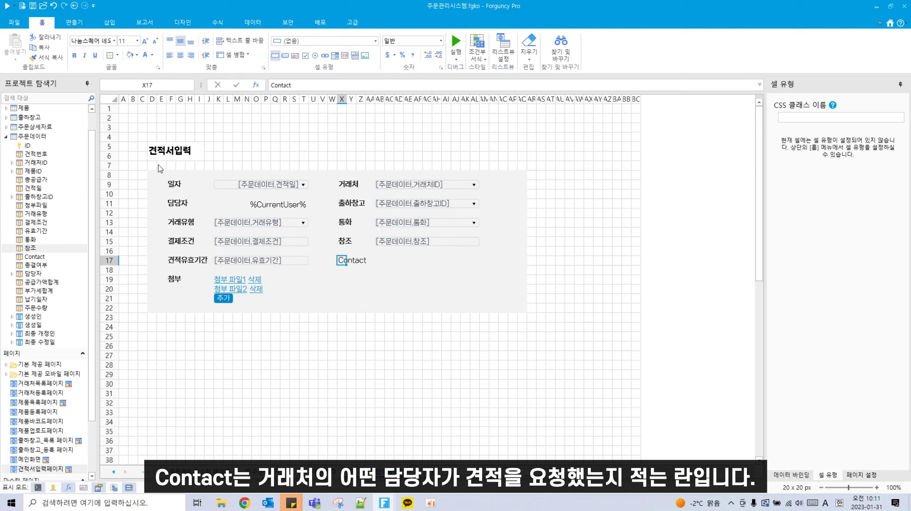
pyautogui.hotkey('ctrl', 'b')
# Step: Make AB17:AL17 a text box bound to the 주문데이터 Contact field
pyautogui.moveTo(379, 260); pyautogui.dragTo(476, 264)
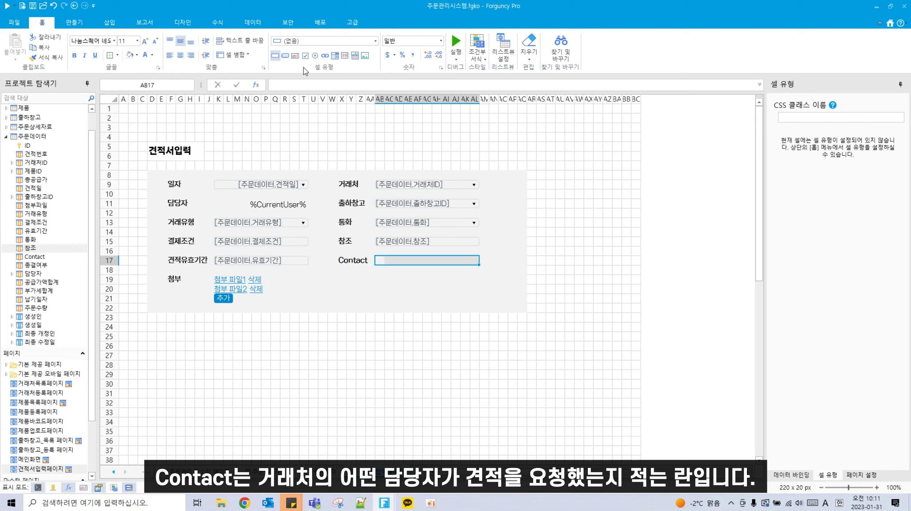
pyautogui.click(295, 56)
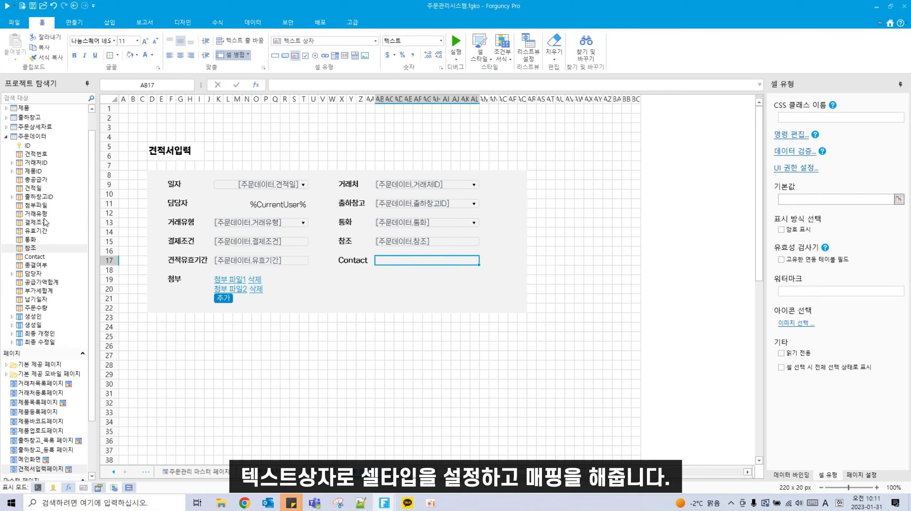
pyautogui.moveTo(34, 256); pyautogui.dragTo(419, 265)
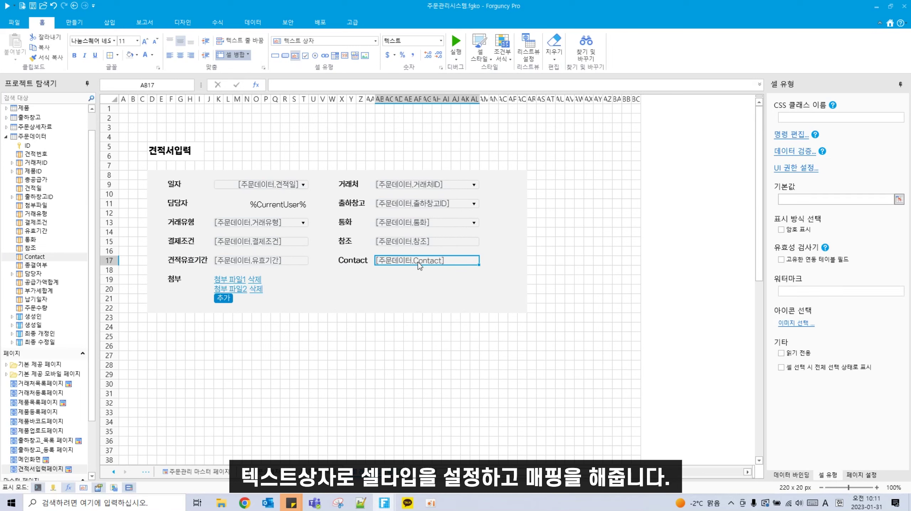
pyautogui.click(374, 282)
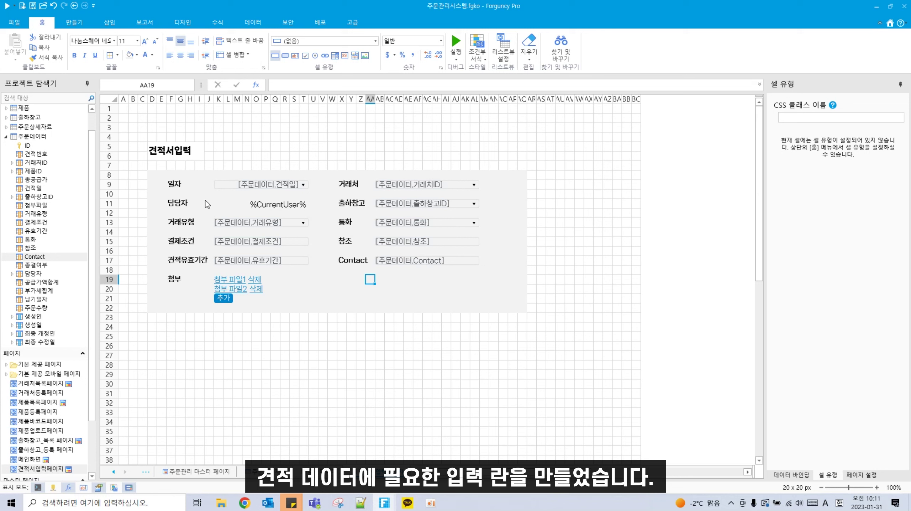
pyautogui.scroll(-1, 162, 331)
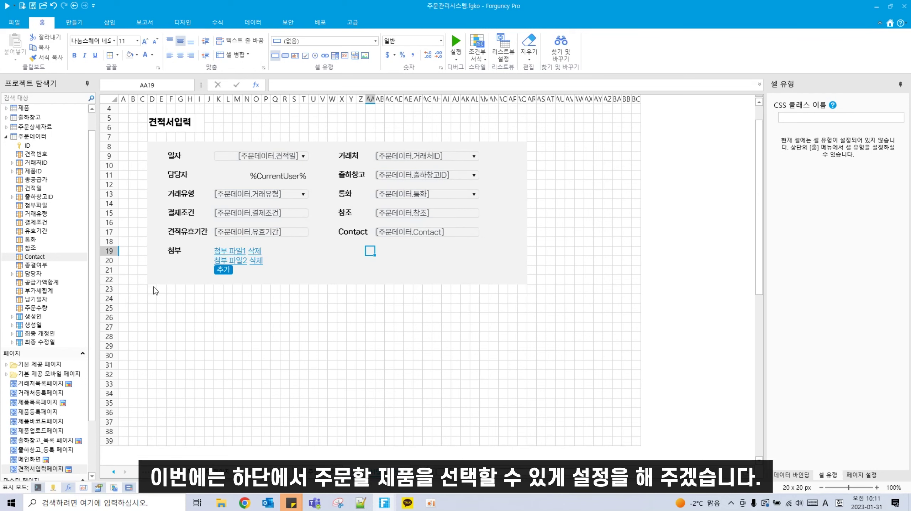
# Step: Create a list view over rows 24–34 using the 주문상세자료 table as its source
pyautogui.moveTo(152, 298); pyautogui.dragTo(526, 393)
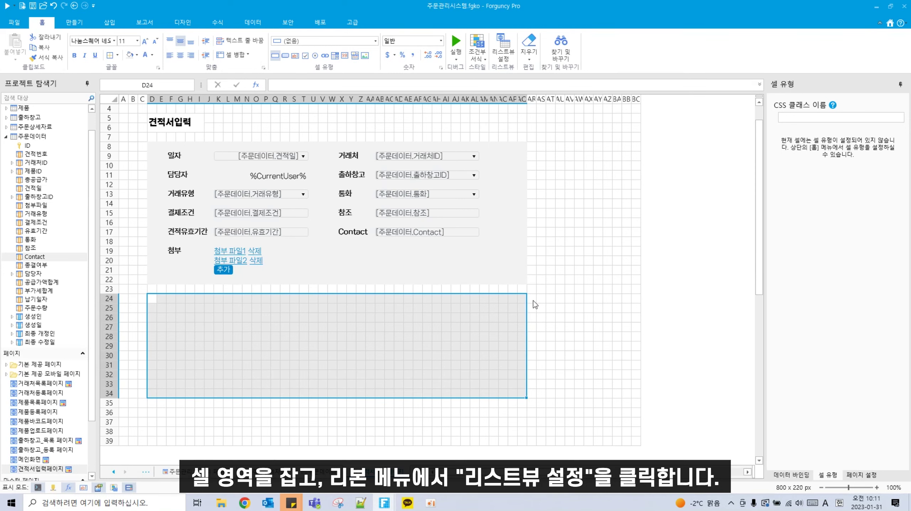
pyautogui.click(501, 61)
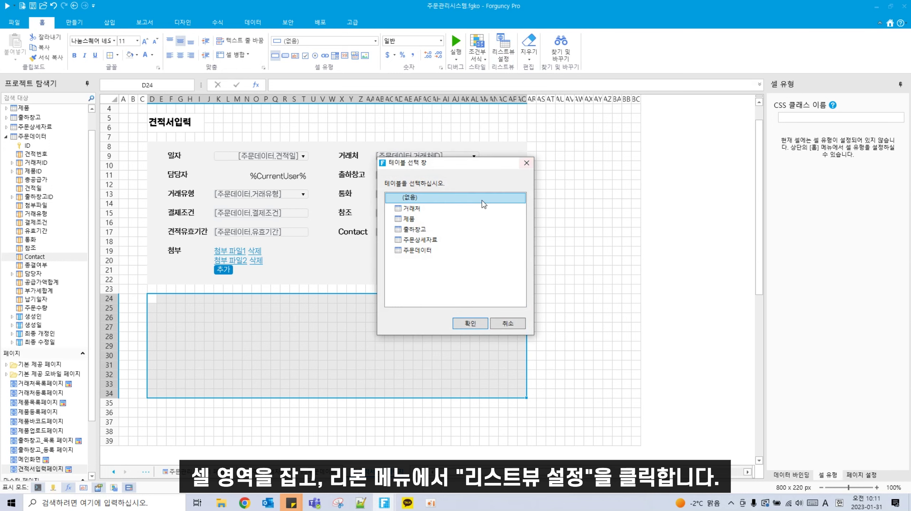
pyautogui.click(436, 243)
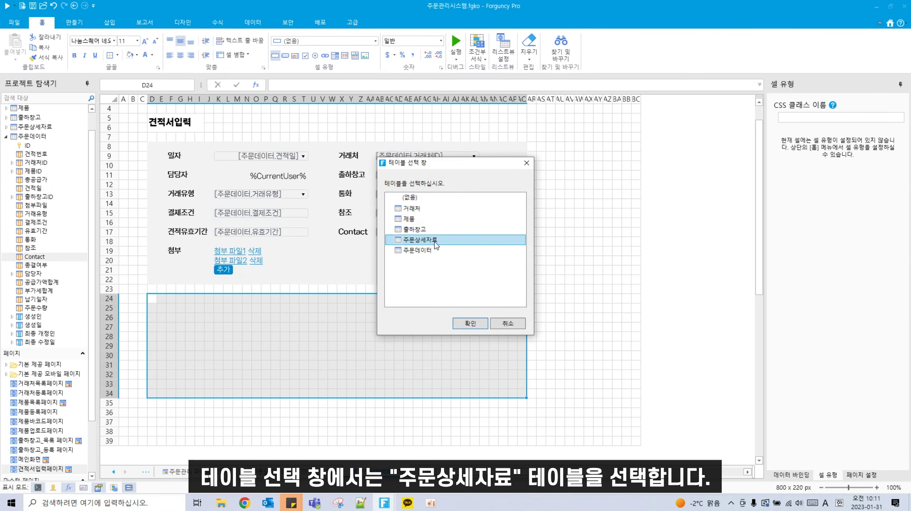
pyautogui.click(462, 325)
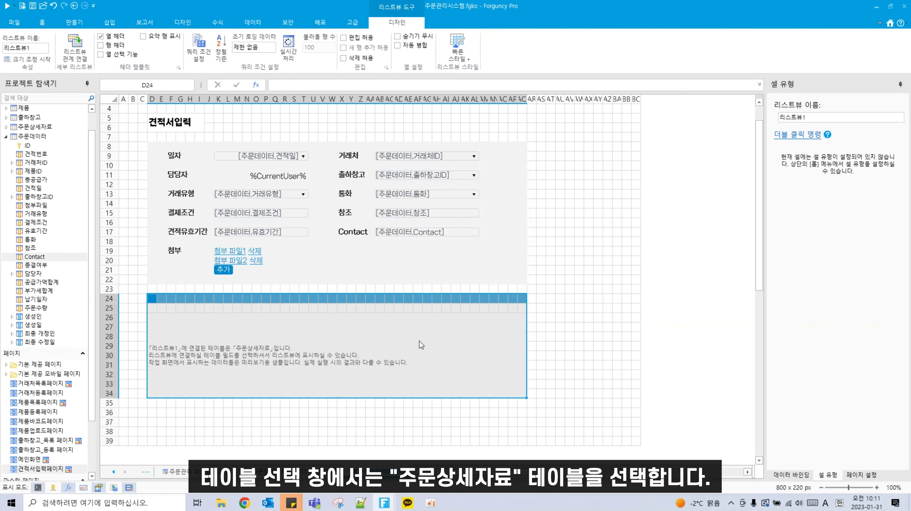
# Step: Apply the custom order-management quick style to the list view
pyautogui.click(458, 48)
pyautogui.click(470, 92)
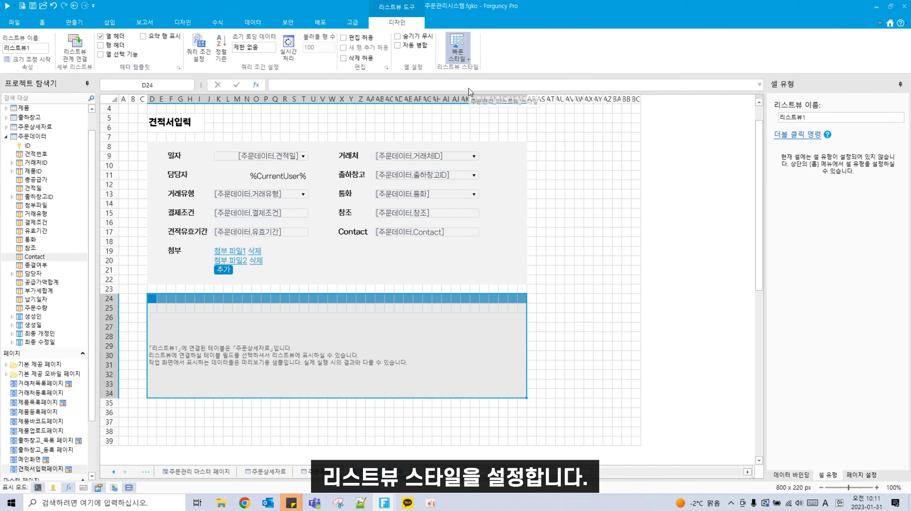
pyautogui.click(257, 413)
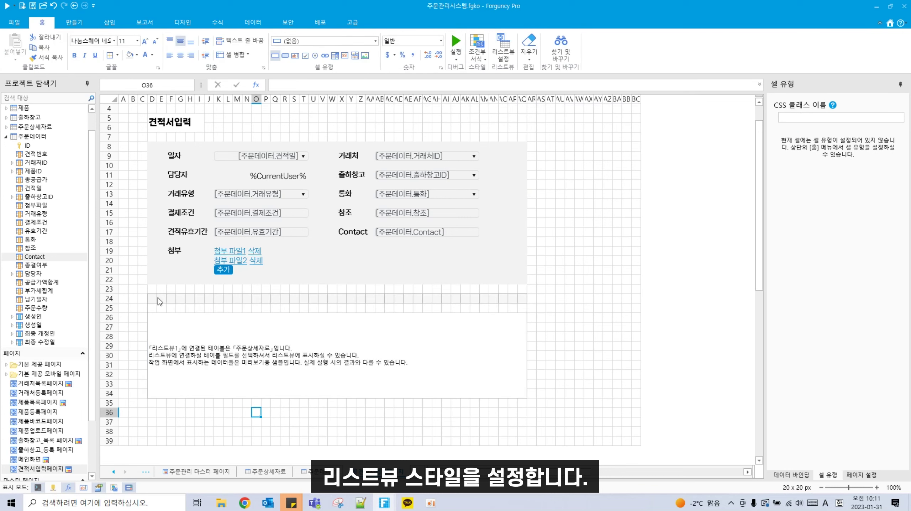
# Step: Add 주문상세자료's 제품ID field as a list view column at K24
pyautogui.click(155, 297)
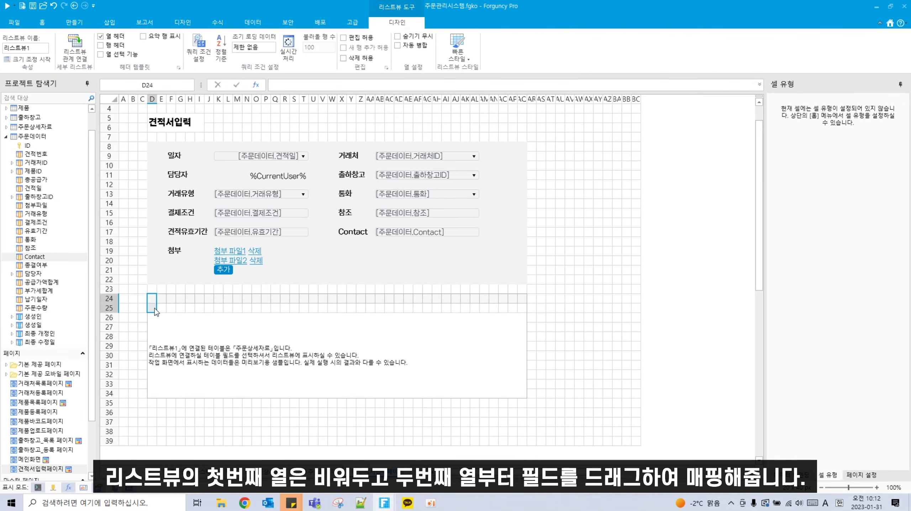
pyautogui.click(162, 299)
pyautogui.moveTo(163, 297); pyautogui.dragTo(212, 301)
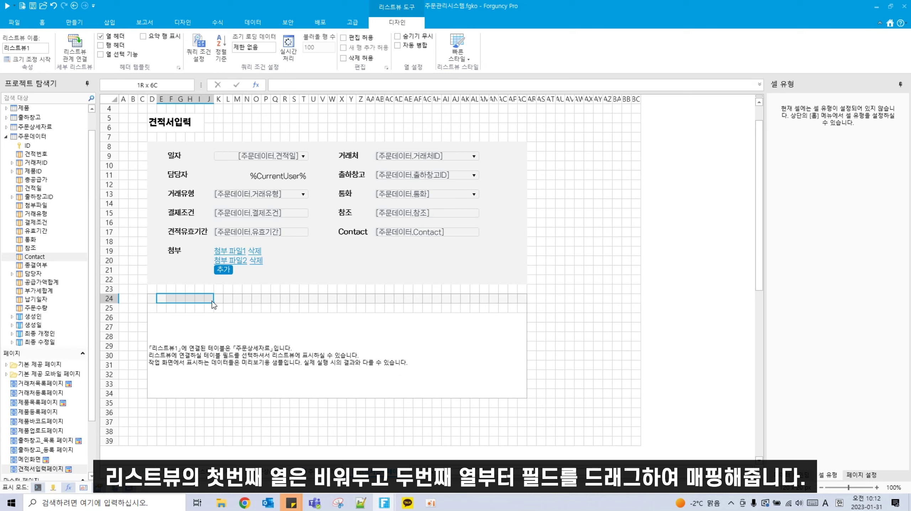
pyautogui.moveTo(219, 299); pyautogui.dragTo(297, 302)
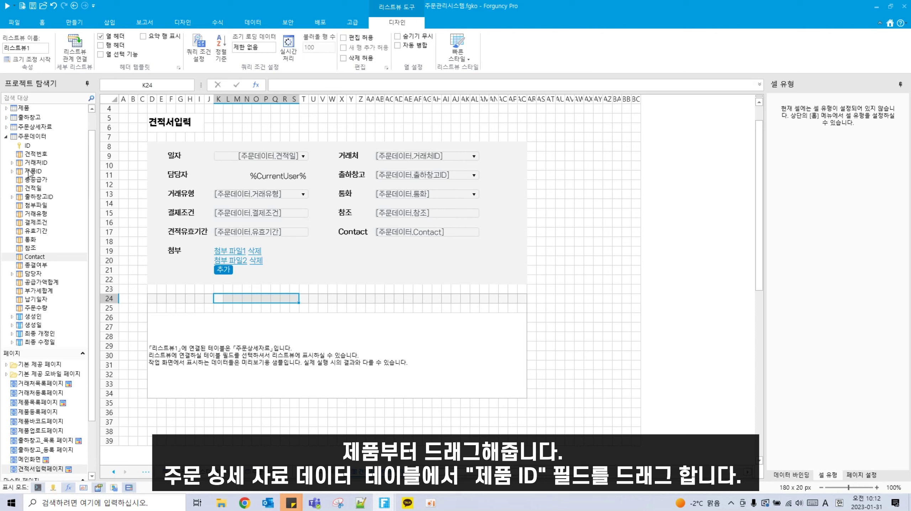
pyautogui.doubleClick(15, 137)
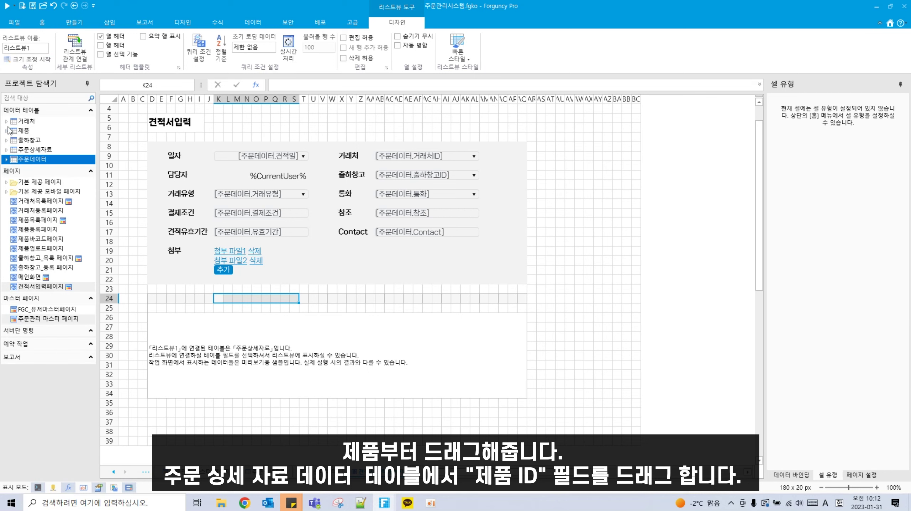
pyautogui.click(8, 150)
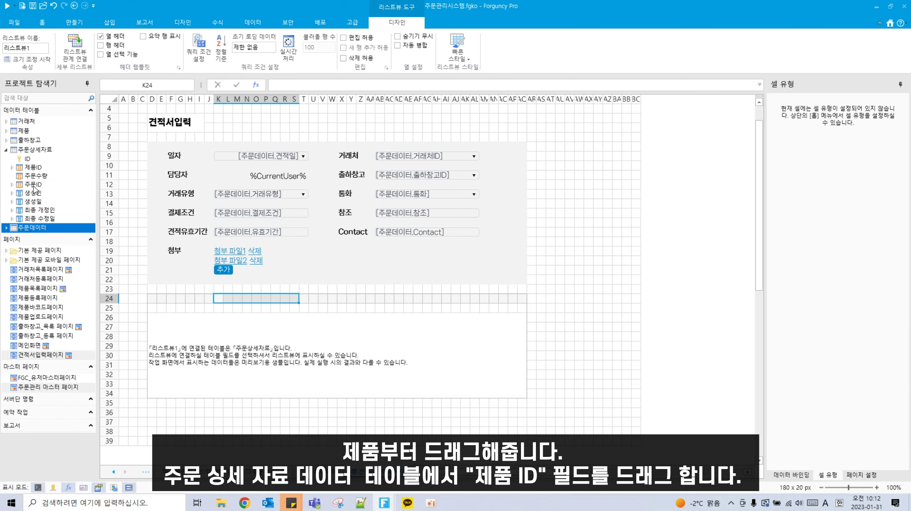
pyautogui.moveTo(37, 168); pyautogui.dragTo(290, 299)
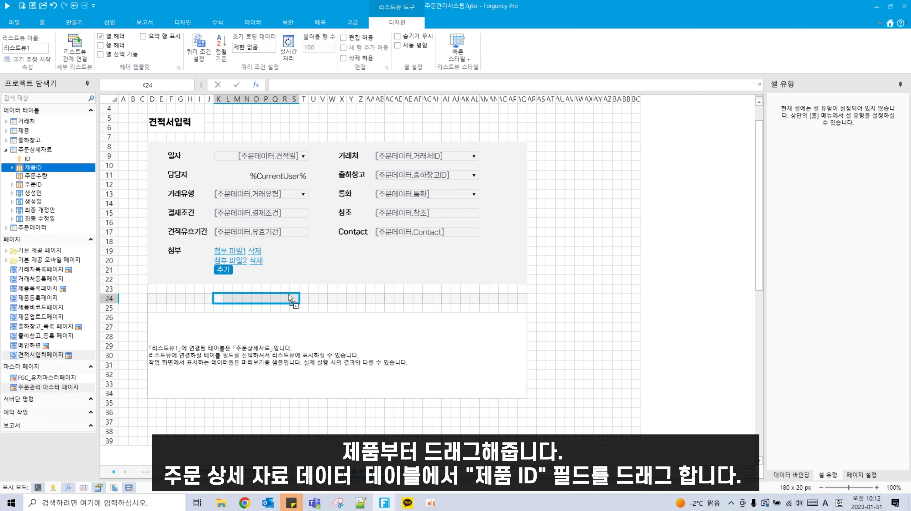
pyautogui.moveTo(79, 167); pyautogui.dragTo(274, 297)
# Step: Rename the K24 column header to 품목
pyautogui.doubleClick(274, 298)
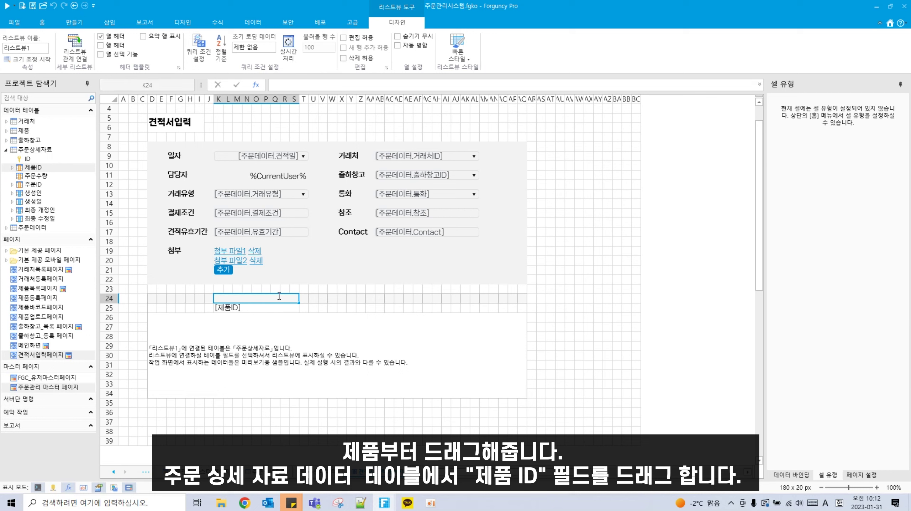
pyautogui.write('v')
pyautogui.press('BackSpace')
pyautogui.press('Hangul')
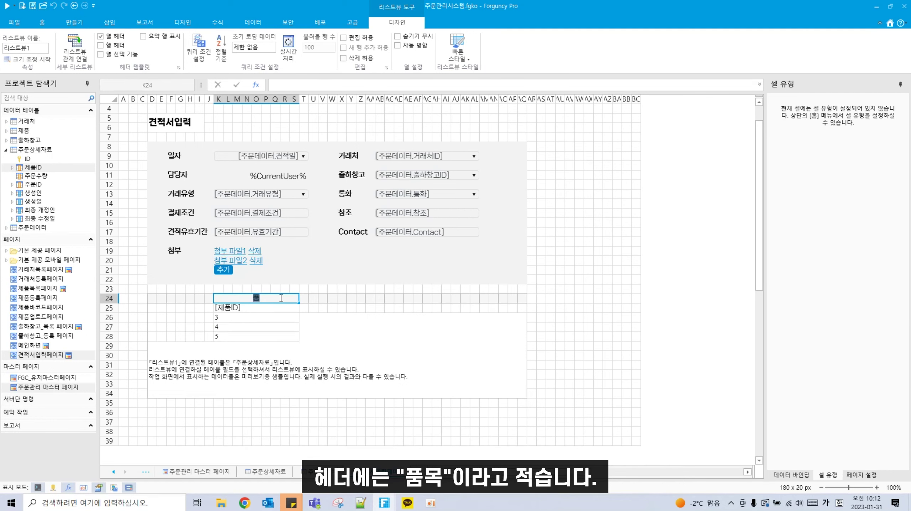
pyautogui.write('품목')
pyautogui.click(419, 377)
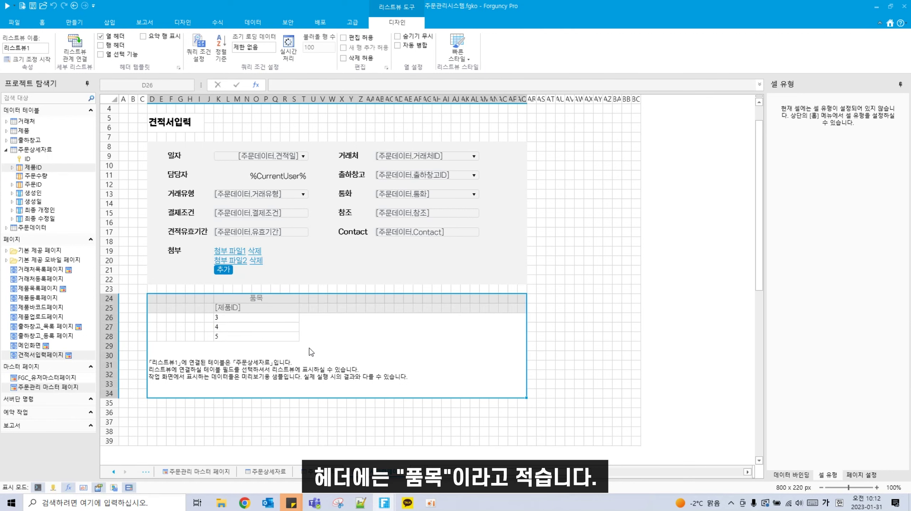
pyautogui.click(173, 300)
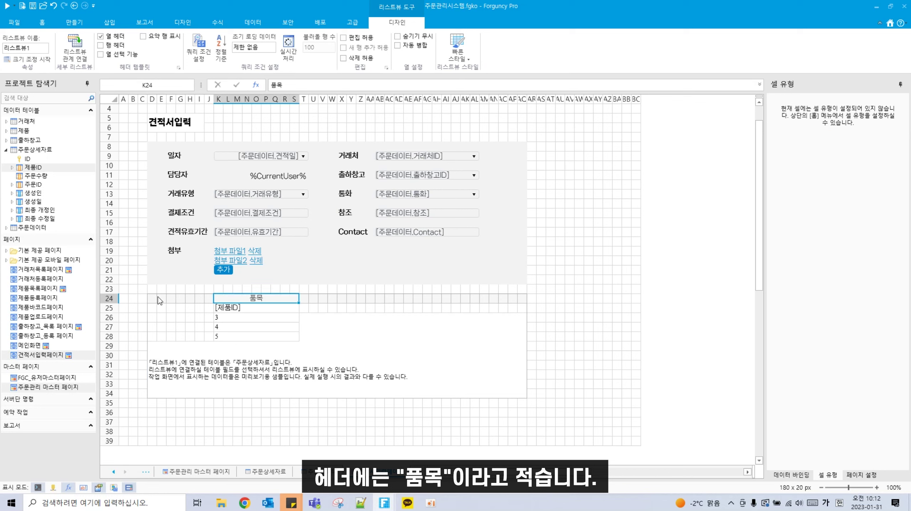
pyautogui.moveTo(158, 299); pyautogui.dragTo(209, 302)
# Step: Change the K25 [제품ID] cell's type to 드롭다운/콤보 상자
pyautogui.click(256, 307)
pyautogui.click(42, 22)
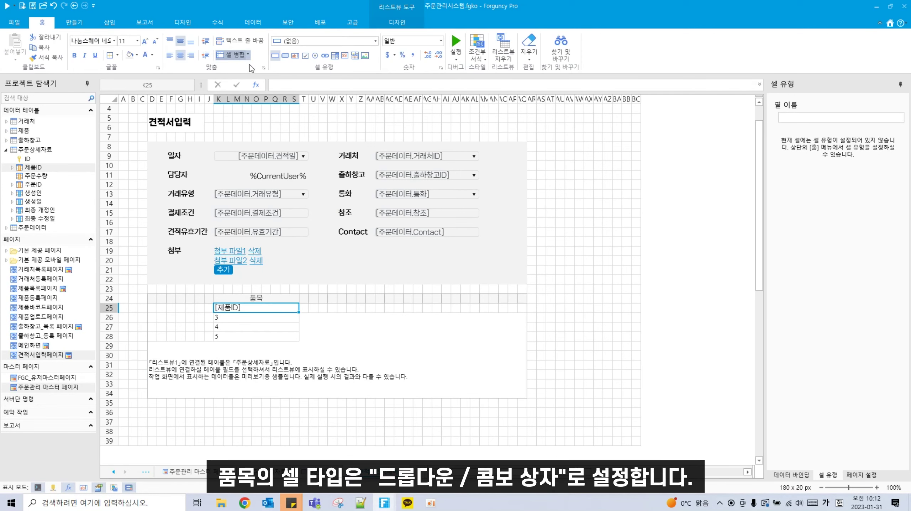
pyautogui.click(356, 45)
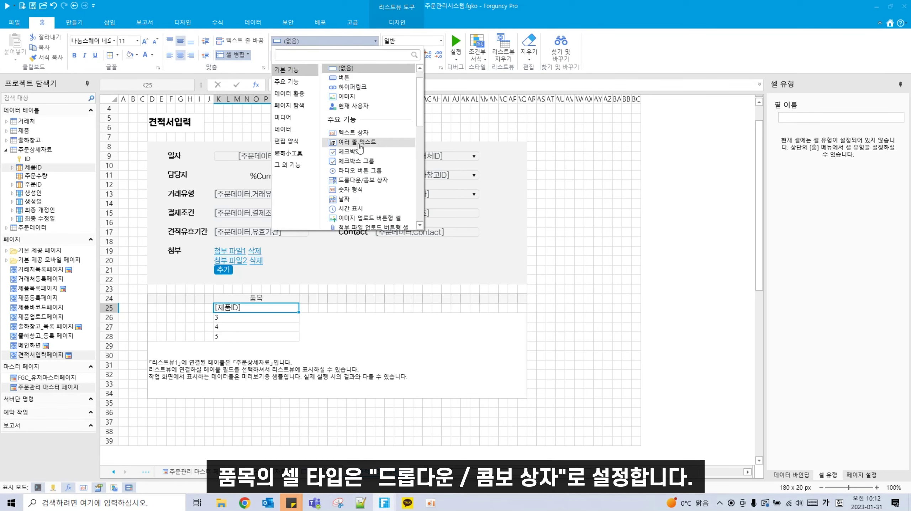
pyautogui.click(356, 180)
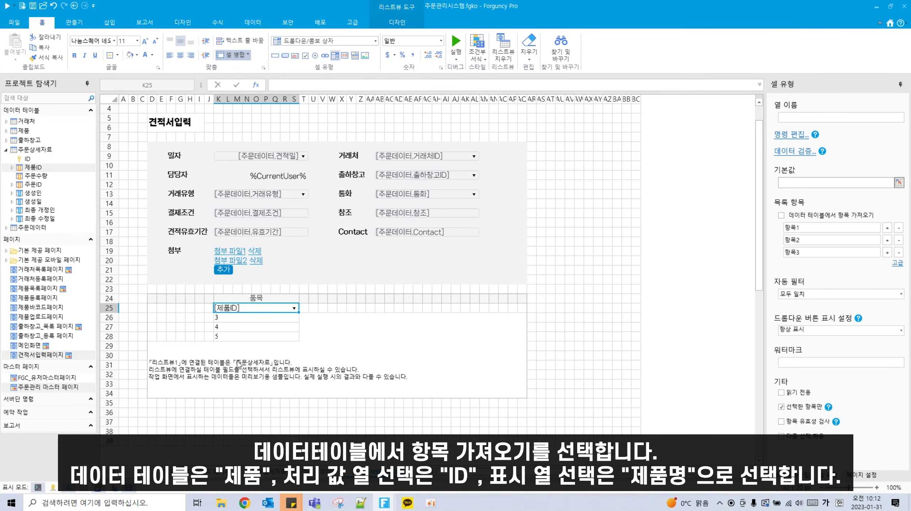
# Step: Feed the dropdown from the 제품 table, storing [ID] and displaying [제품명]
pyautogui.click(809, 216)
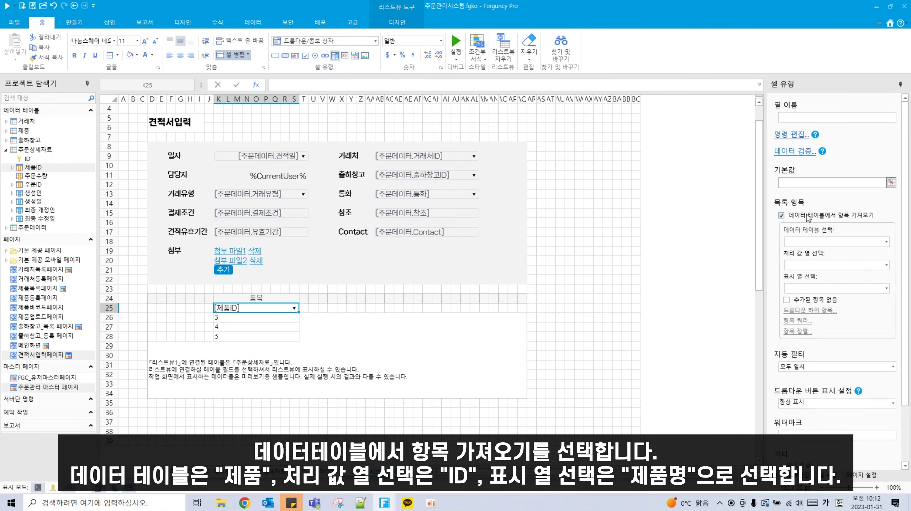
pyautogui.click(887, 242)
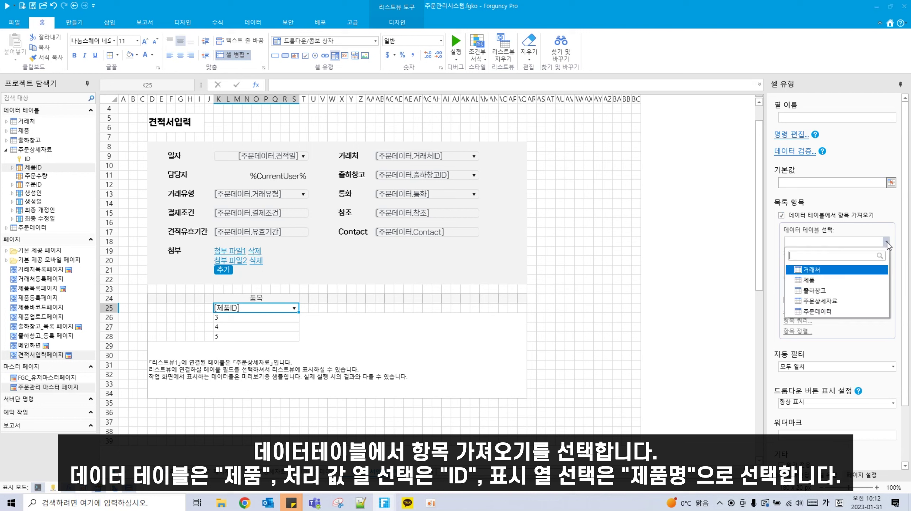
pyautogui.click(847, 280)
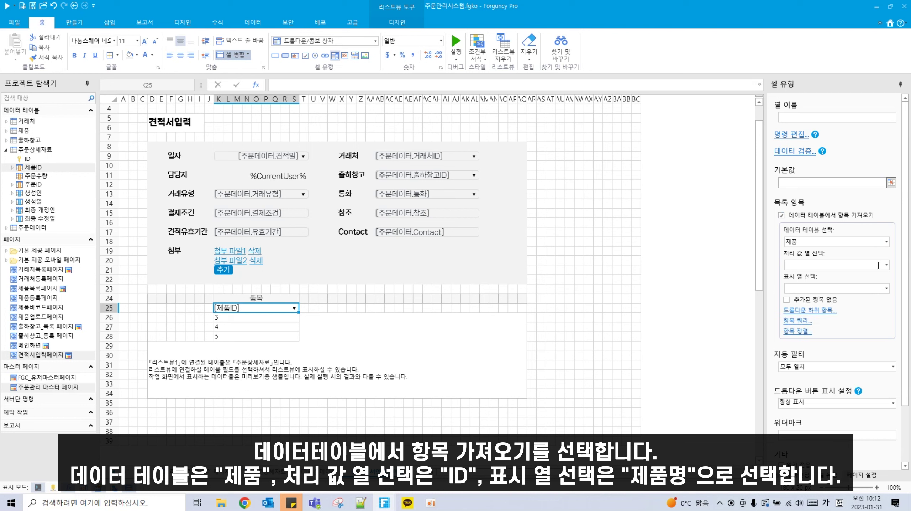
pyautogui.click(887, 267)
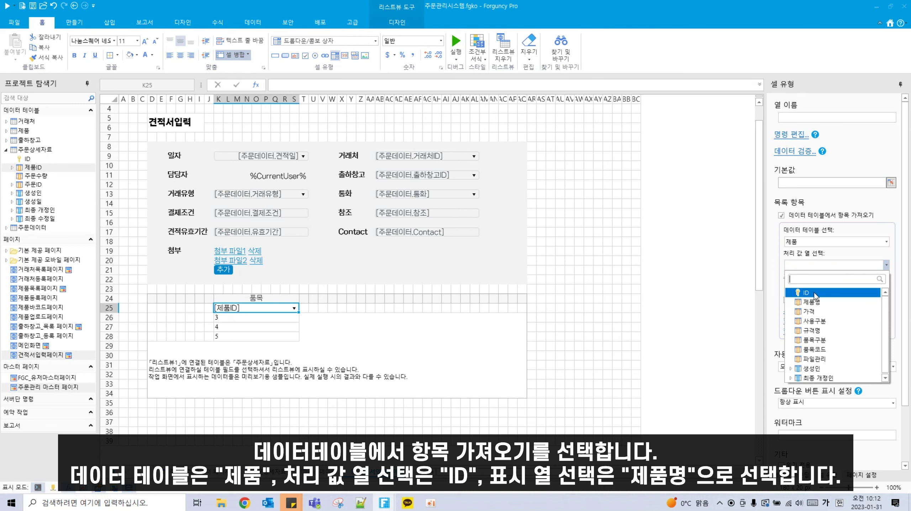
pyautogui.click(815, 293)
pyautogui.click(887, 289)
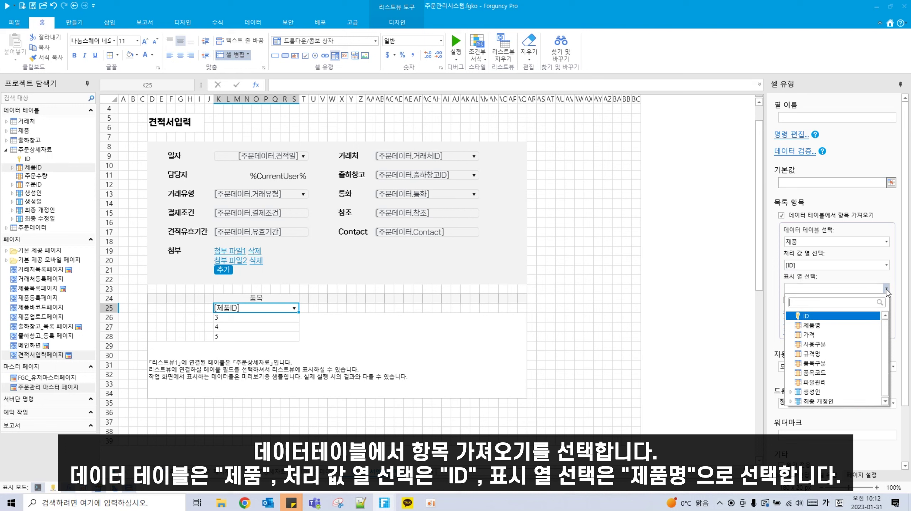
pyautogui.click(813, 326)
pyautogui.click(251, 324)
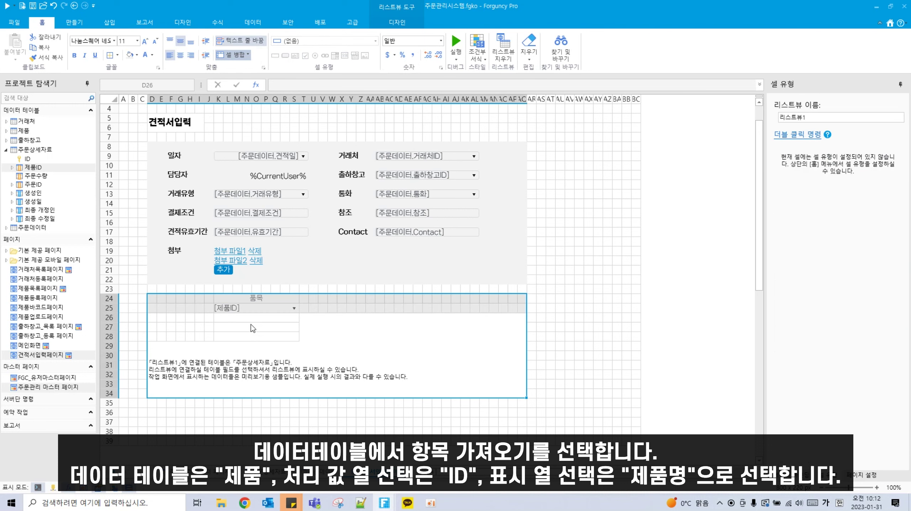
pyautogui.click(250, 310)
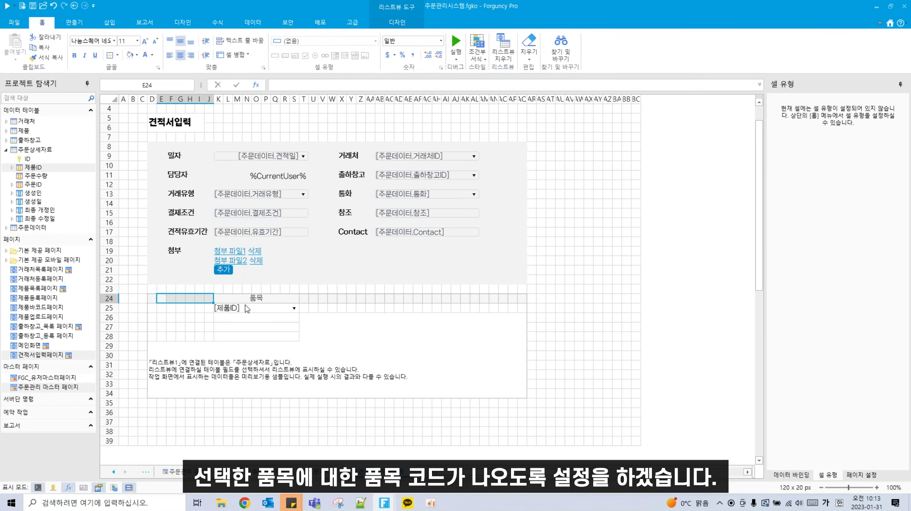
# Step: Merge E24:J24 and title it 품목코드
pyautogui.click(236, 57)
pyautogui.doubleClick(194, 299)
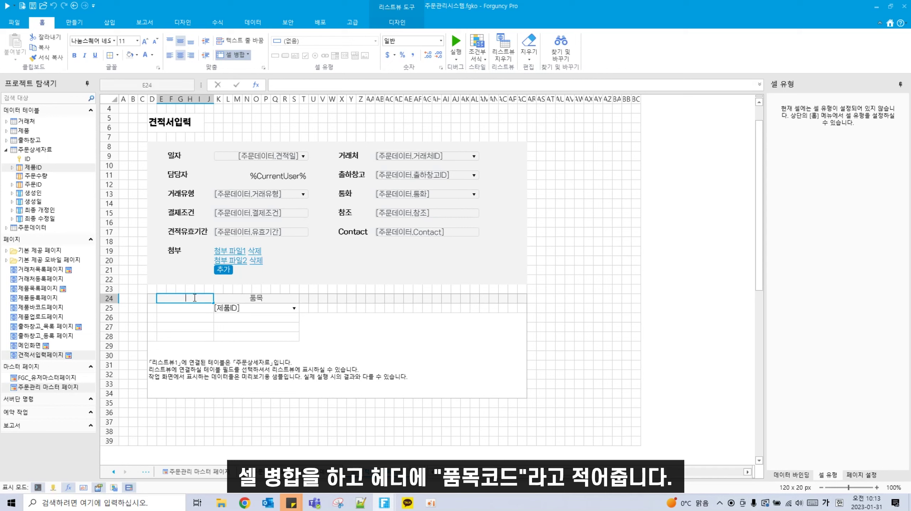
pyautogui.write('품목코드')
pyautogui.click(183, 309)
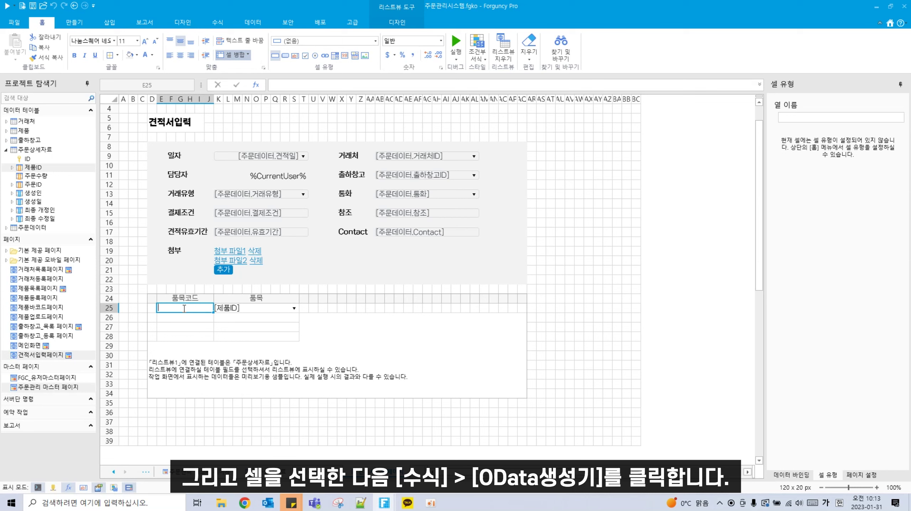
# Step: Start an OData query in E25 on table 제품 returning only 품목코드, with a new ID condition
pyautogui.click(218, 22)
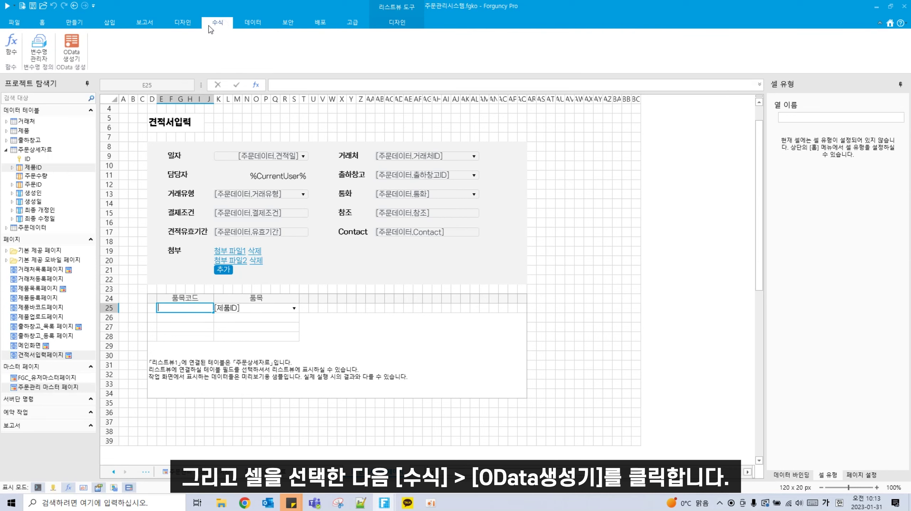
pyautogui.click(68, 52)
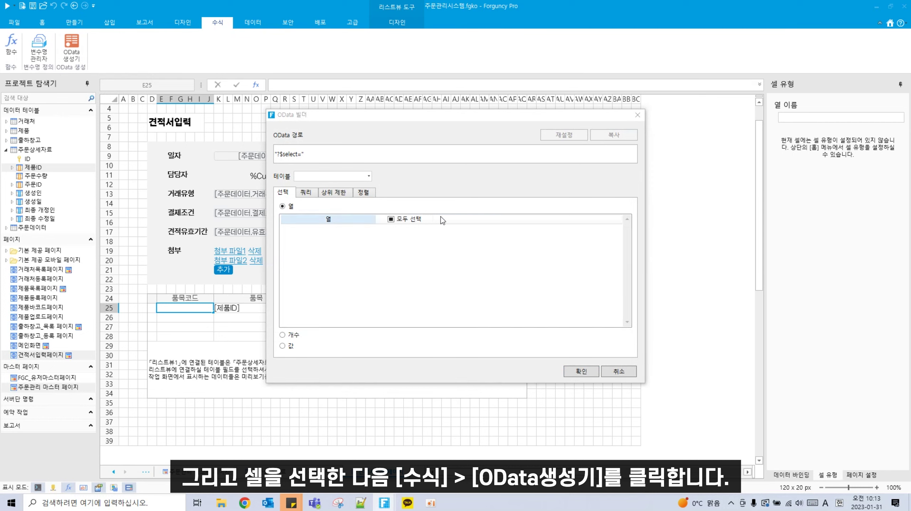
pyautogui.click(369, 177)
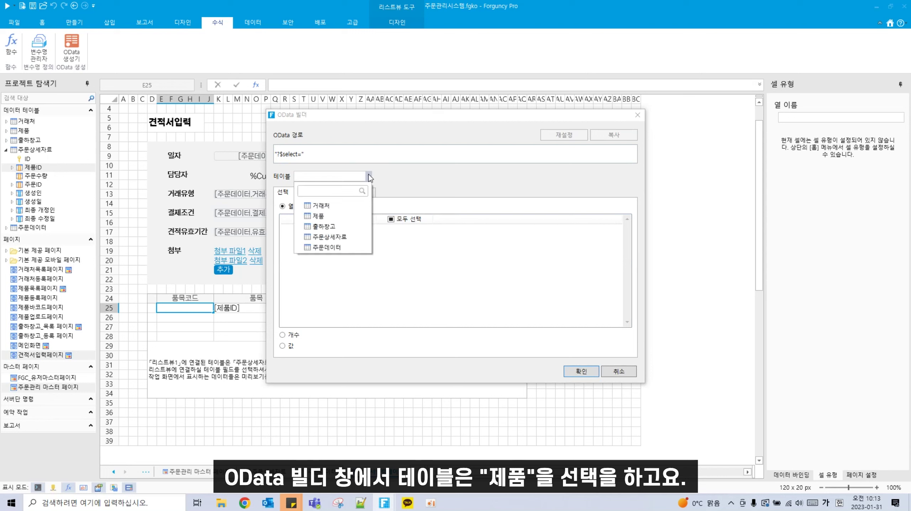
pyautogui.click(317, 216)
pyautogui.click(390, 218)
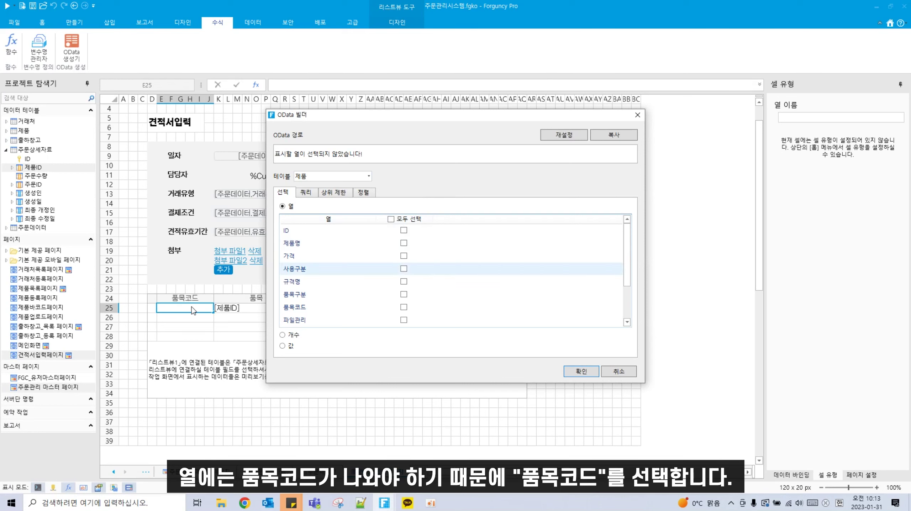
pyautogui.click(404, 307)
pyautogui.click(305, 195)
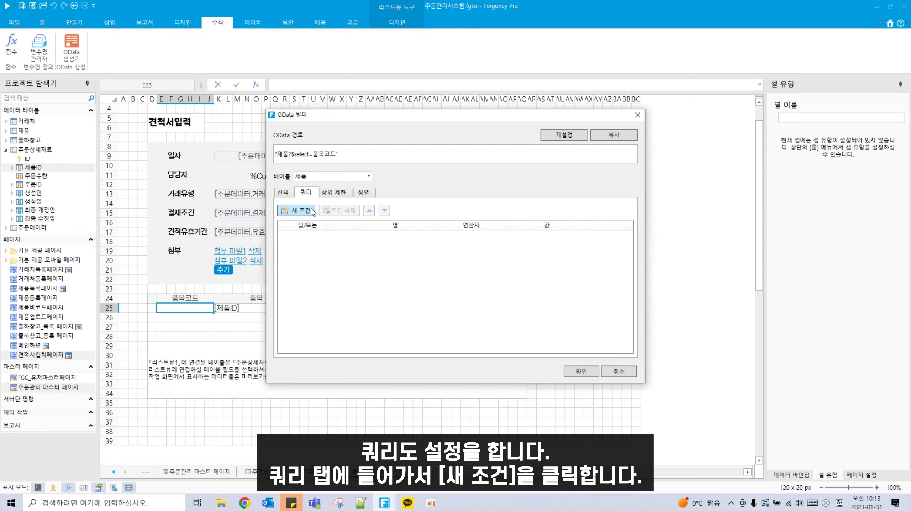
pyautogui.click(311, 211)
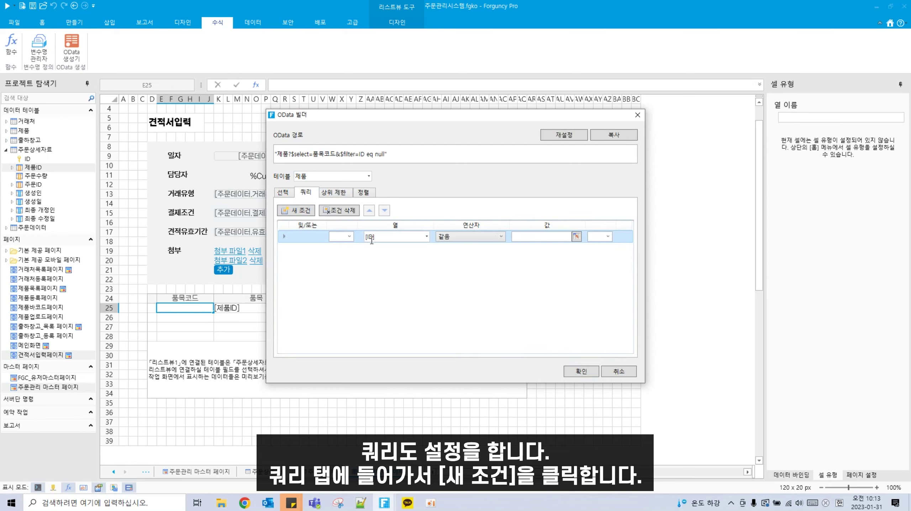
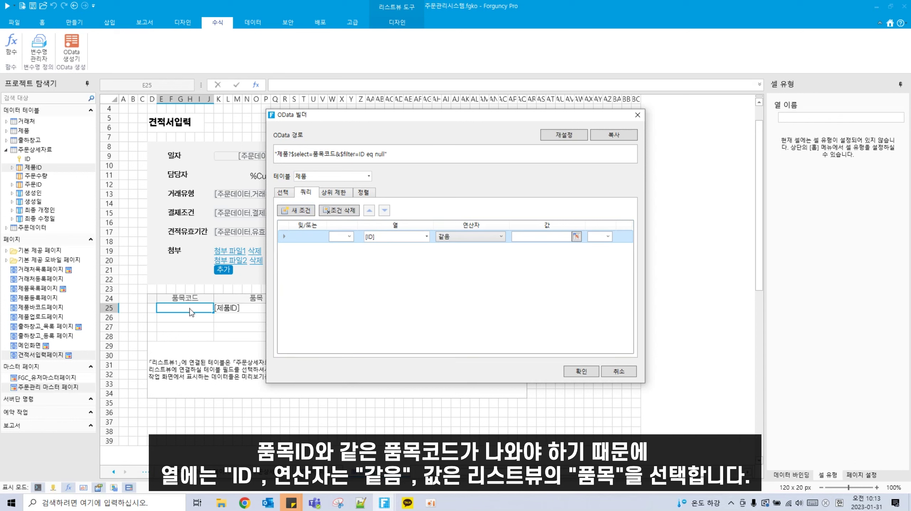
# Step: Use K25 as the ID filter value and insert the ODATA formula fetching 품목코드 into E25
pyautogui.click(577, 237)
pyautogui.click(244, 308)
pyautogui.press('Return')
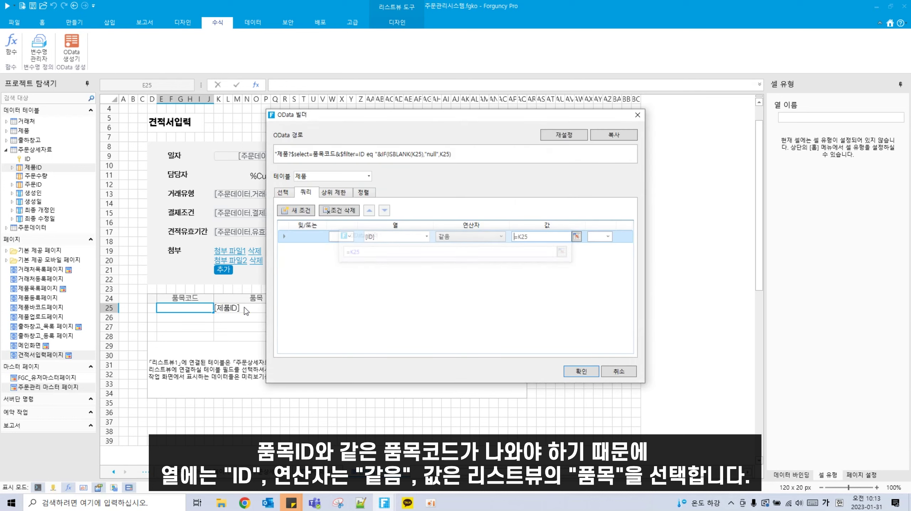
pyautogui.click(581, 372)
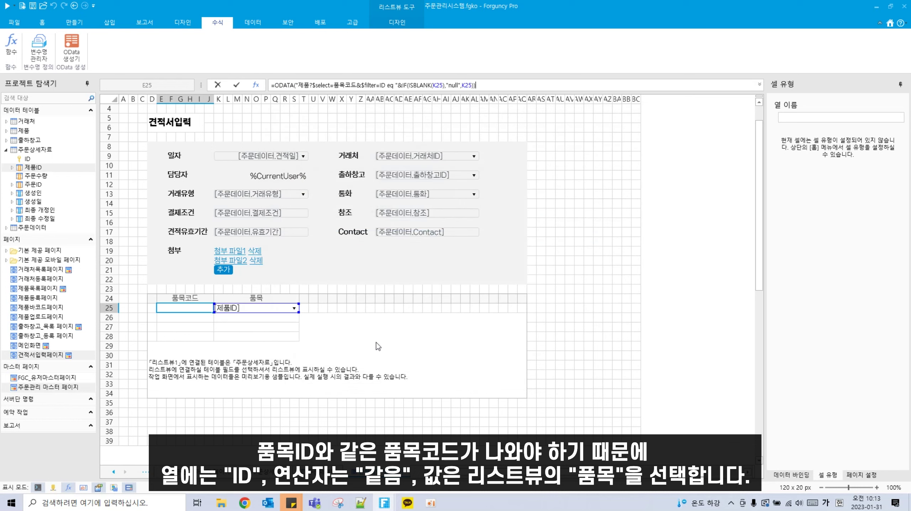
pyautogui.press('Return')
pyautogui.click(187, 309)
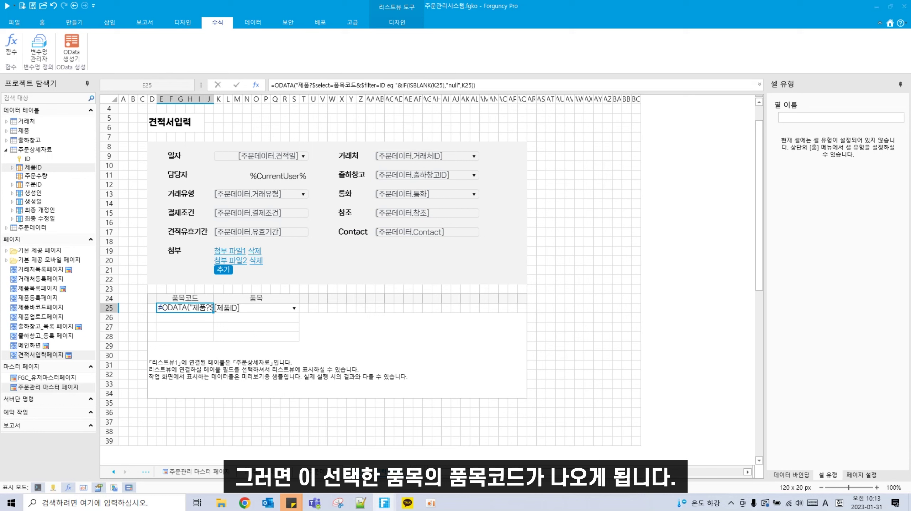
pyautogui.moveTo(305, 297); pyautogui.dragTo(320, 310)
# Step: Add the 주문수량 field as a list column and a merged W24:AC24 header titled 가격
pyautogui.click(42, 22)
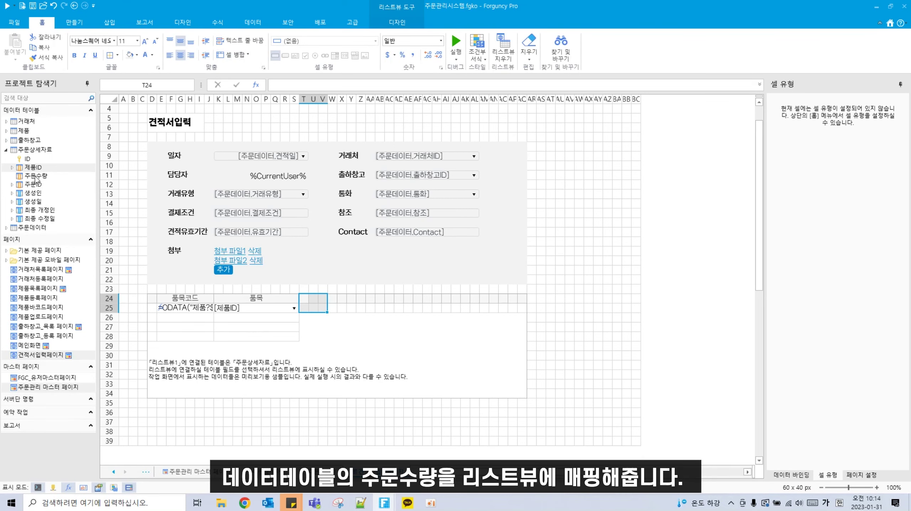
pyautogui.moveTo(36, 175); pyautogui.dragTo(391, 304)
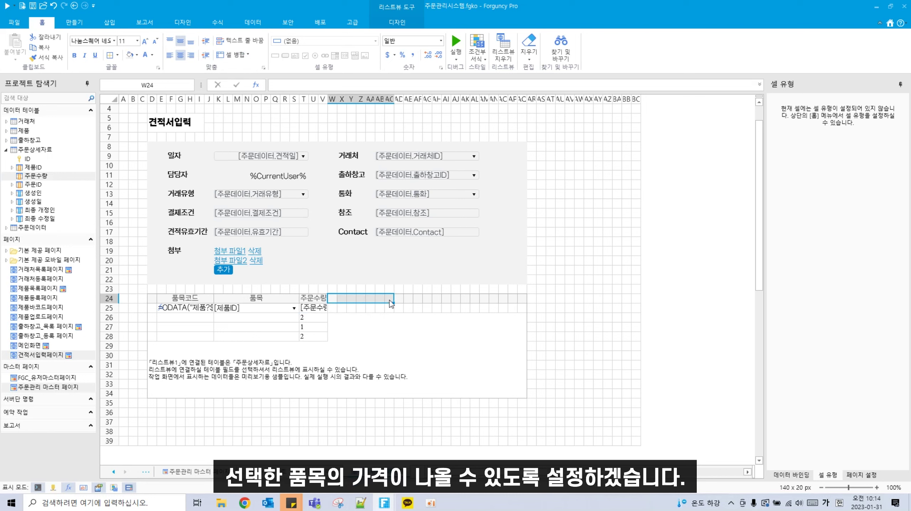
pyautogui.moveTo(336, 299); pyautogui.dragTo(391, 300)
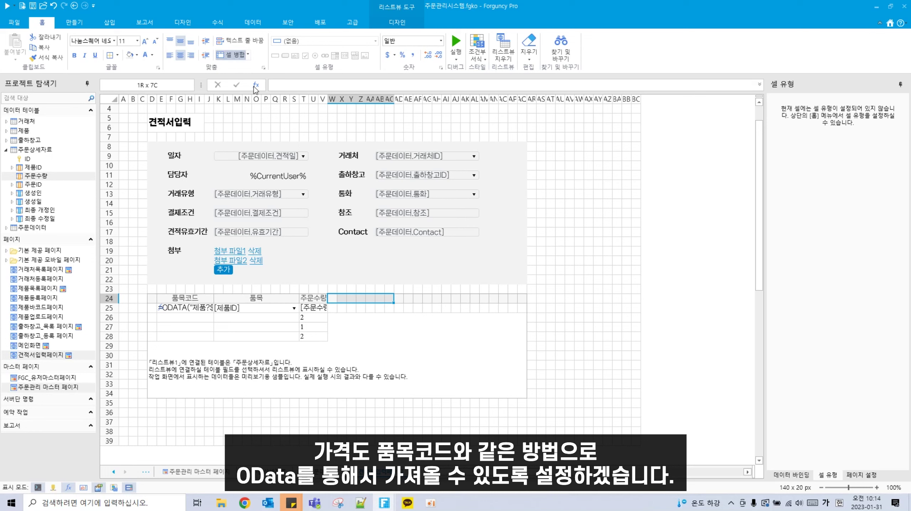
pyautogui.click(233, 55)
pyautogui.doubleClick(373, 297)
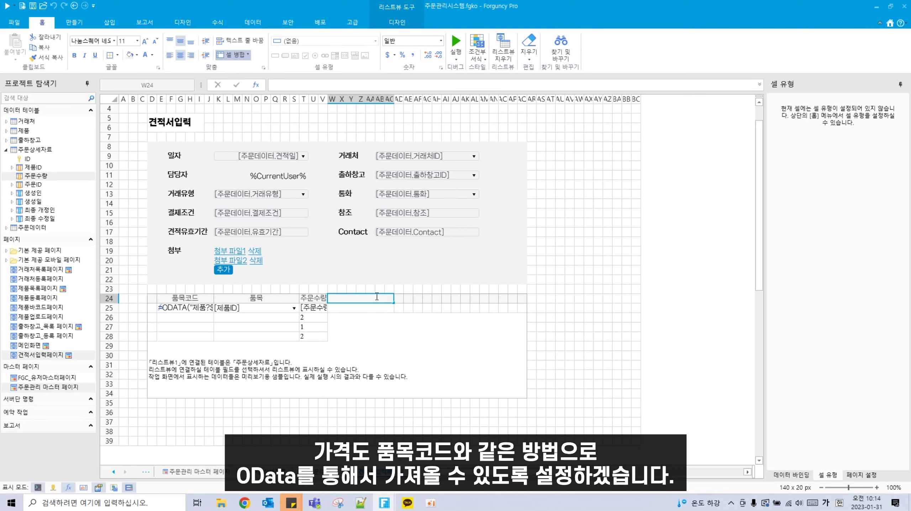
pyautogui.write('가격')
pyautogui.press('Return')
pyautogui.click(218, 23)
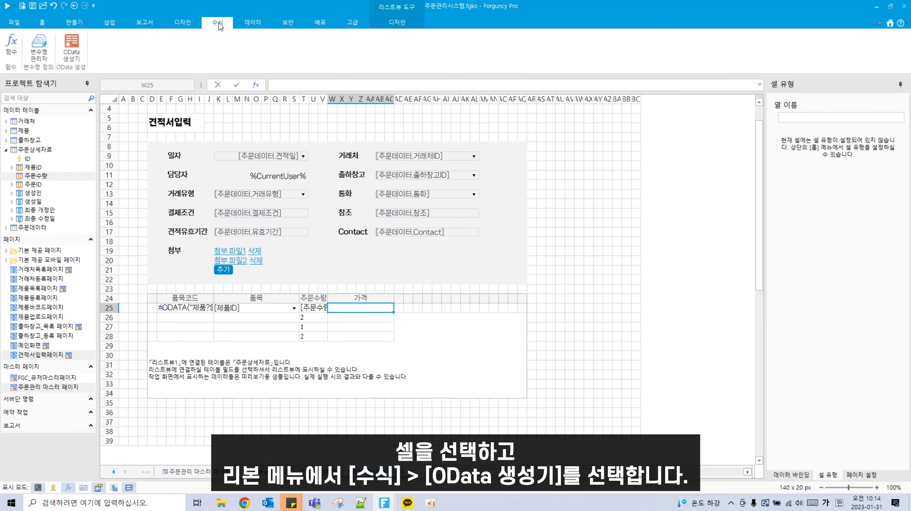
# Step: Put an ODATA formula in W25 returning only 가격 from 제품 where ID equals K25
pyautogui.click(72, 47)
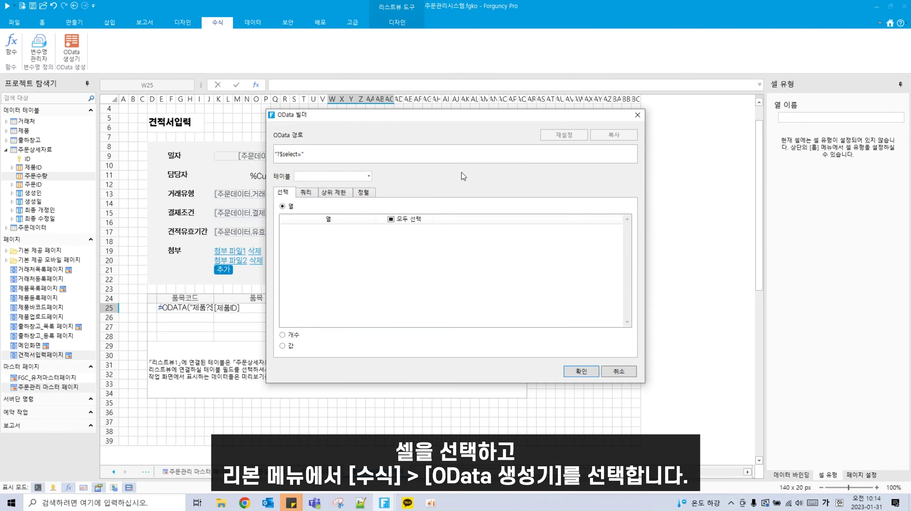
pyautogui.click(368, 176)
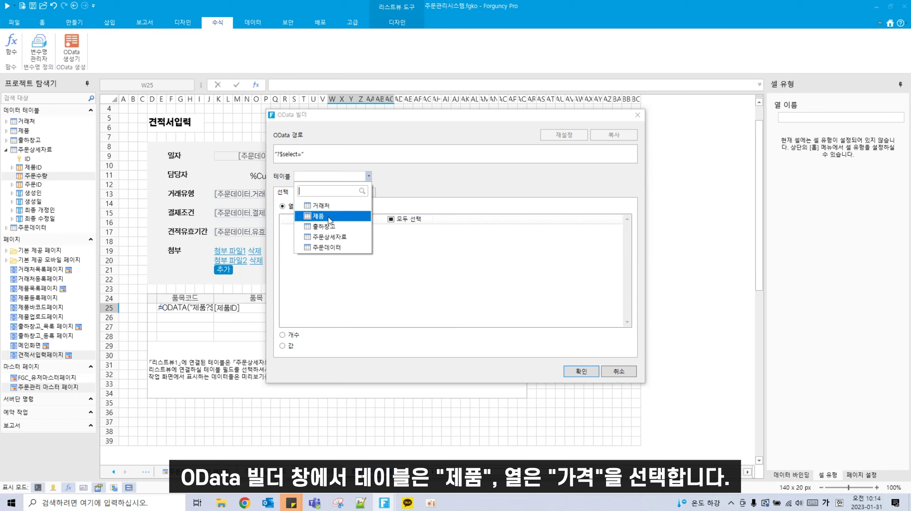
pyautogui.click(319, 215)
pyautogui.click(391, 218)
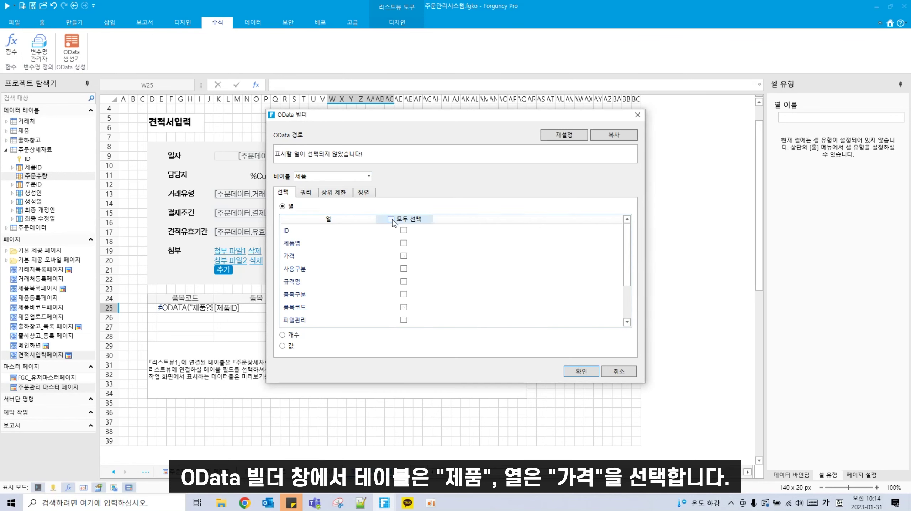
pyautogui.click(404, 257)
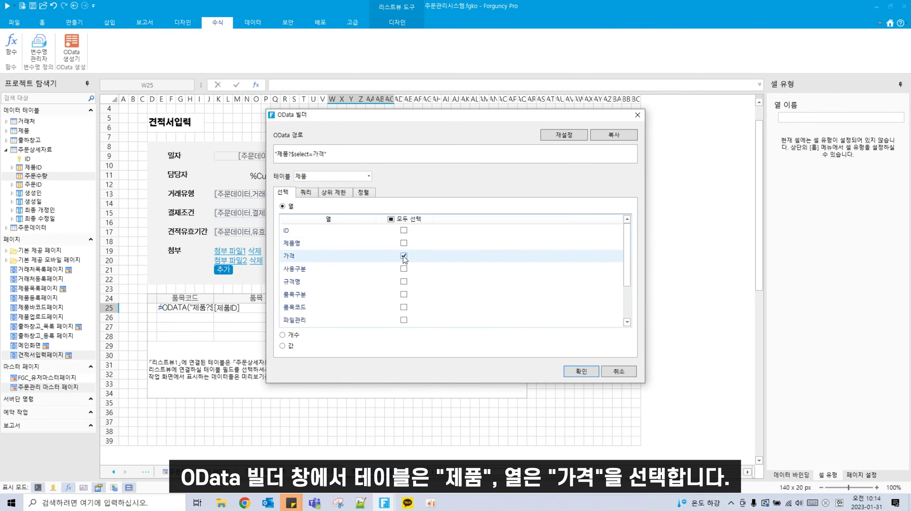
pyautogui.click(306, 193)
pyautogui.click(309, 212)
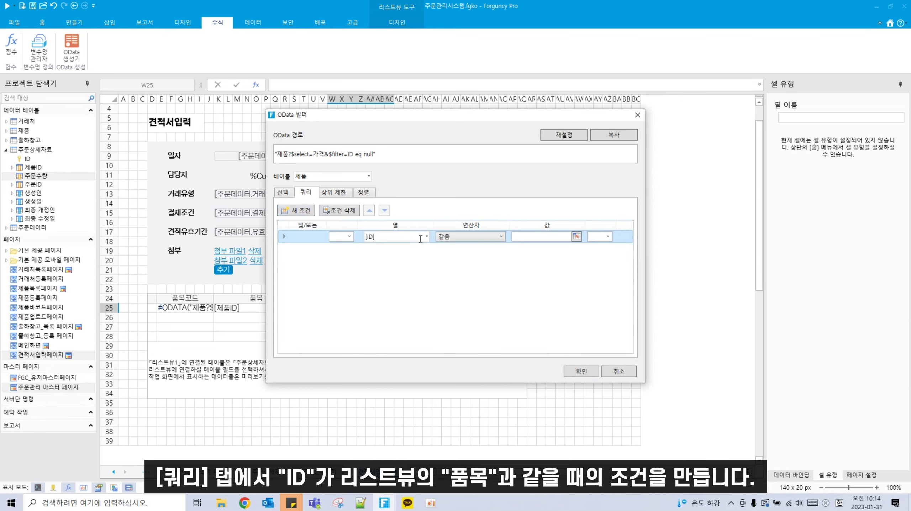
pyautogui.click(577, 237)
pyautogui.click(255, 308)
pyautogui.click(566, 252)
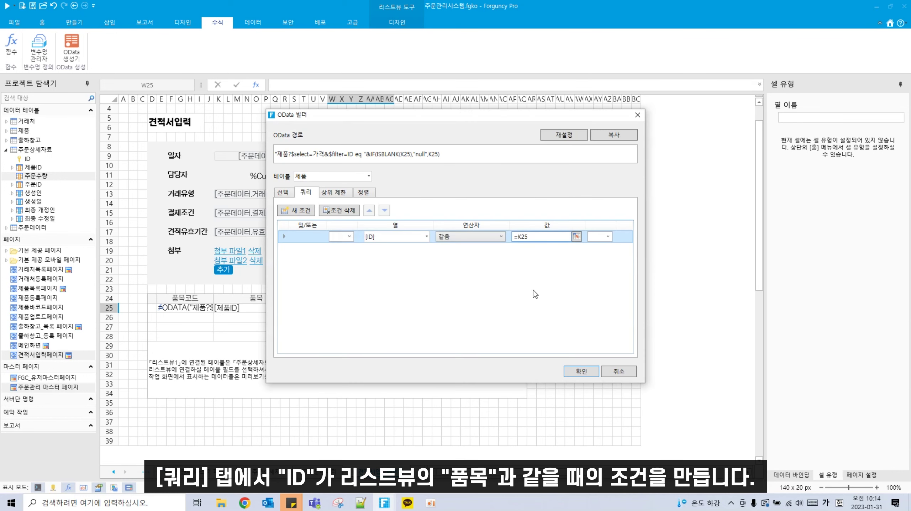
pyautogui.click(579, 373)
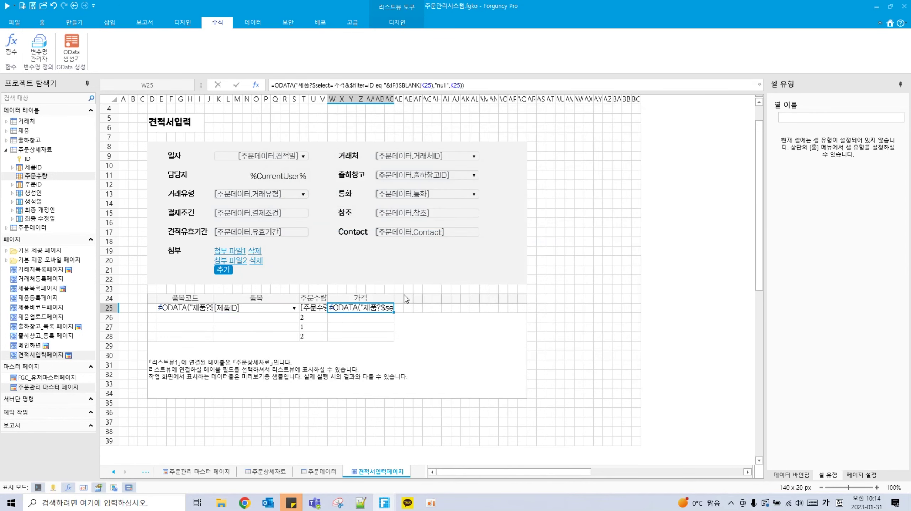
# Step: Merge AD24:AI24 into one header cell titled 공급가액
pyautogui.moveTo(399, 297); pyautogui.dragTo(452, 301)
pyautogui.moveTo(452, 300); pyautogui.dragTo(447, 301)
pyautogui.click(44, 27)
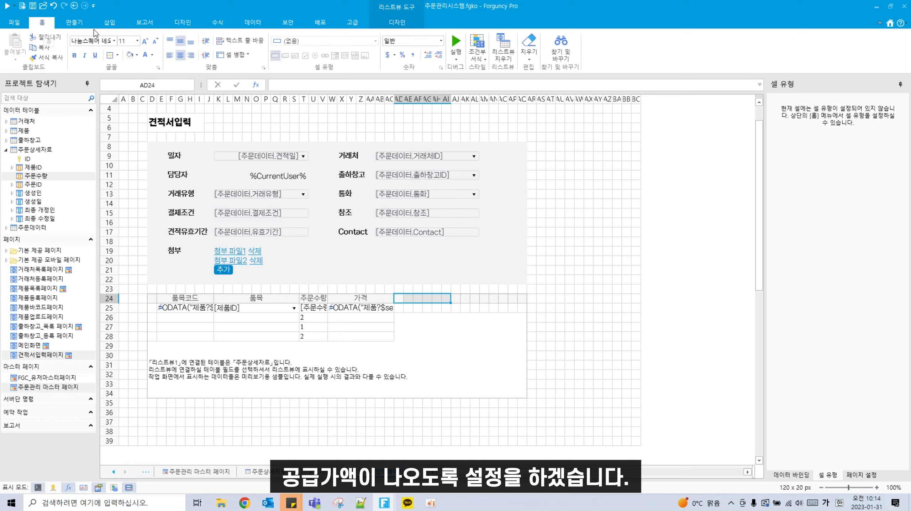
pyautogui.click(236, 56)
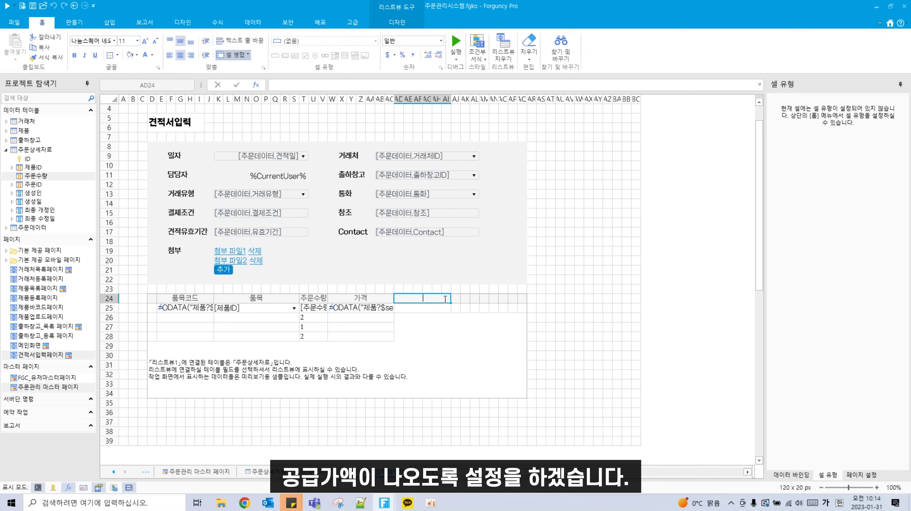
pyautogui.write('공급가액')
pyautogui.click(473, 344)
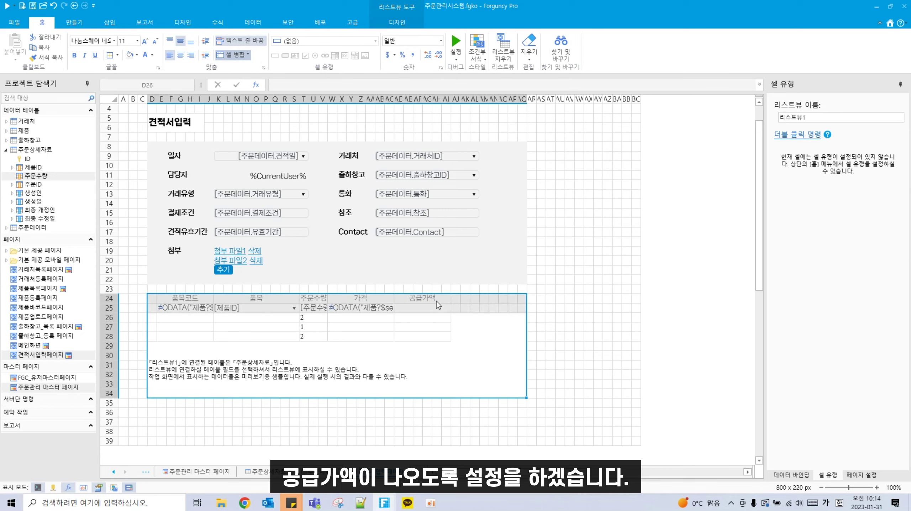
pyautogui.moveTo(437, 302); pyautogui.dragTo(455, 300)
pyautogui.click(236, 58)
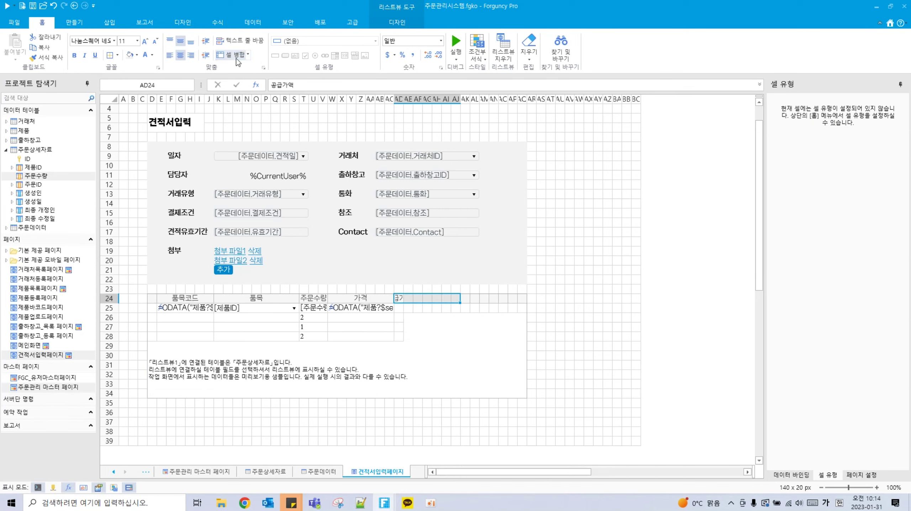
# Step: Enter the formula =W25*T25 in AD25
pyautogui.click(447, 308)
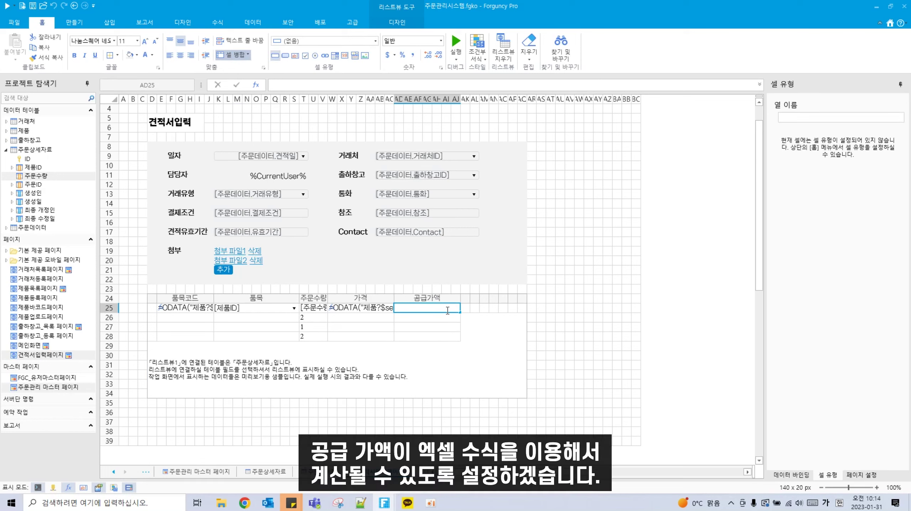
pyautogui.write('=')
pyautogui.click(362, 310)
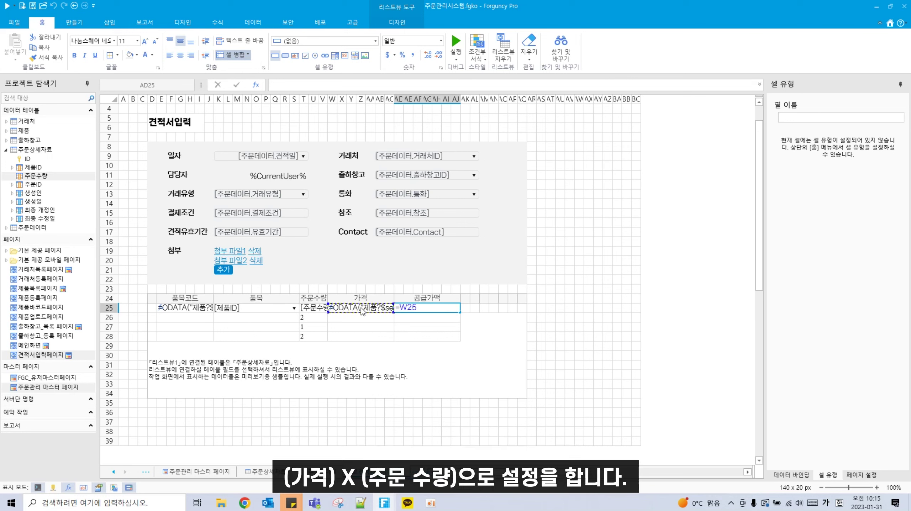
pyautogui.write('*')
pyautogui.click(302, 312)
pyautogui.press('Tab')
# Step: Merge AK24:AQ24 and type the VAT header text, entered as '북가세'
pyautogui.moveTo(465, 298); pyautogui.dragTo(524, 301)
pyautogui.click(247, 59)
pyautogui.write('북')
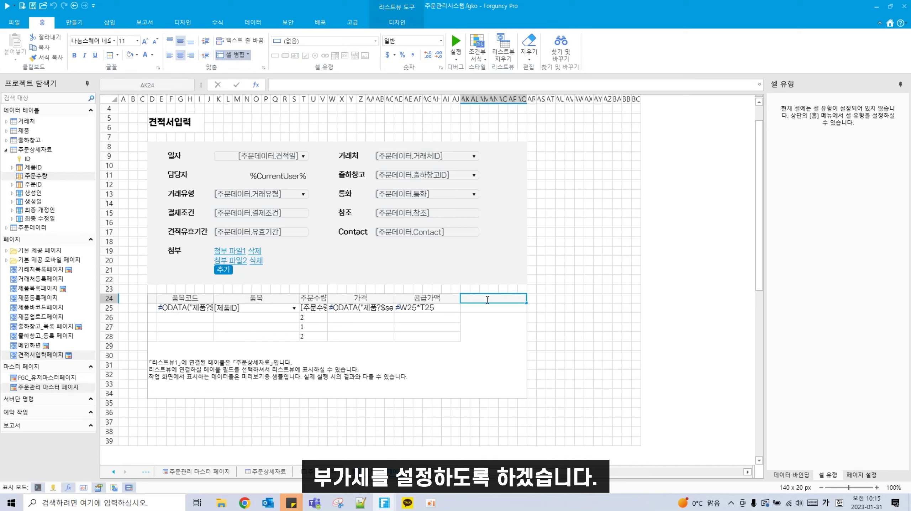
pyautogui.write('가세')
# Step: Commit the VAT header and enter =AD25*0.1 in AK25
pyautogui.click(491, 309)
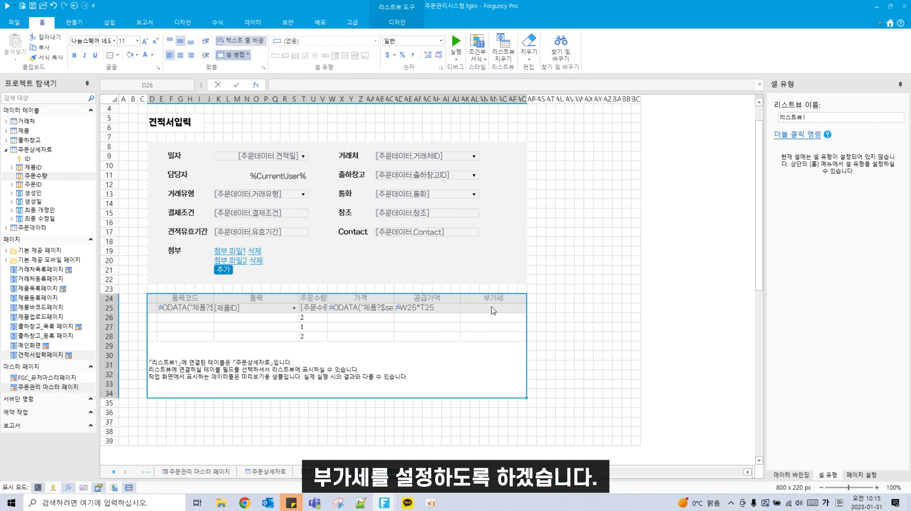
pyautogui.doubleClick(492, 307)
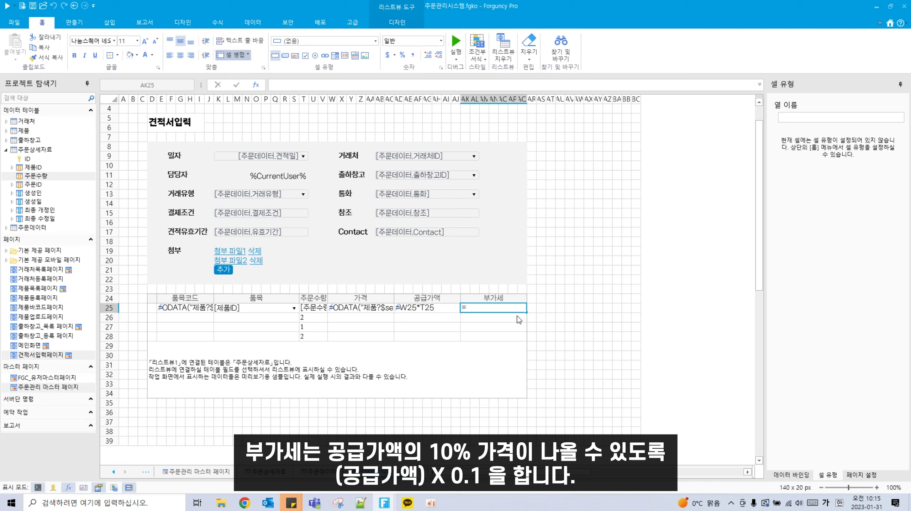
pyautogui.click(424, 310)
pyautogui.write('*')
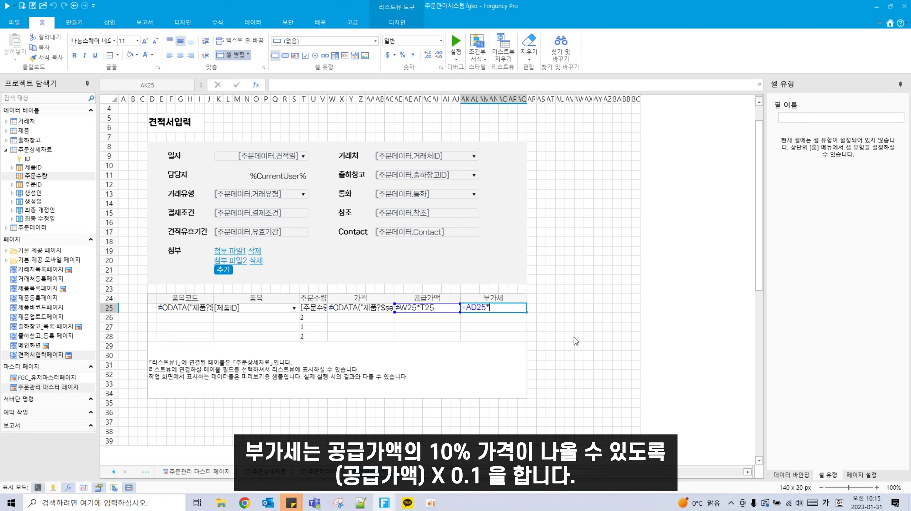
pyautogui.press('Tab')
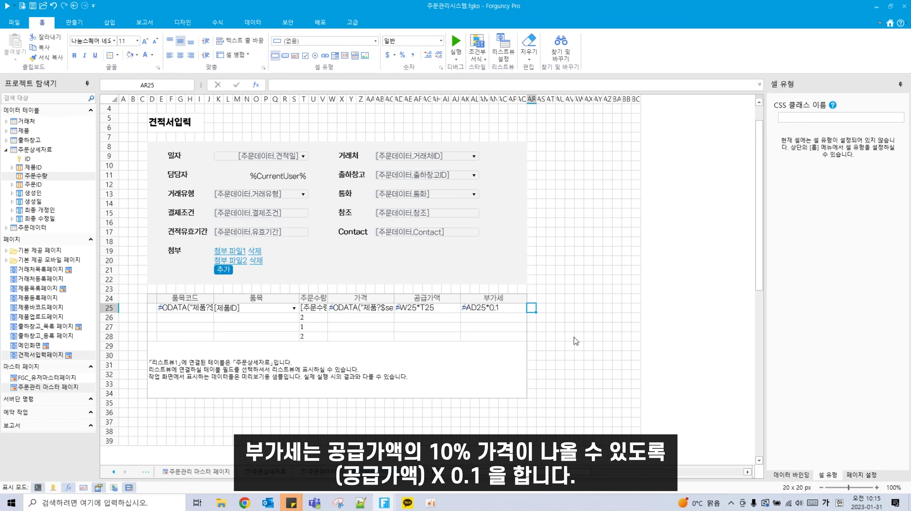
# Step: Scroll down and select the whole line-item list view
pyautogui.scroll(-1, 472, 348)
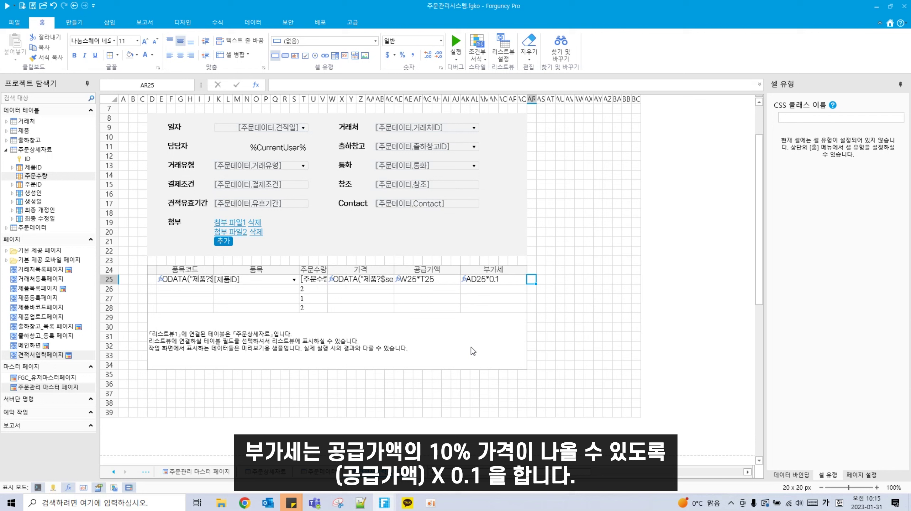
pyautogui.click(428, 343)
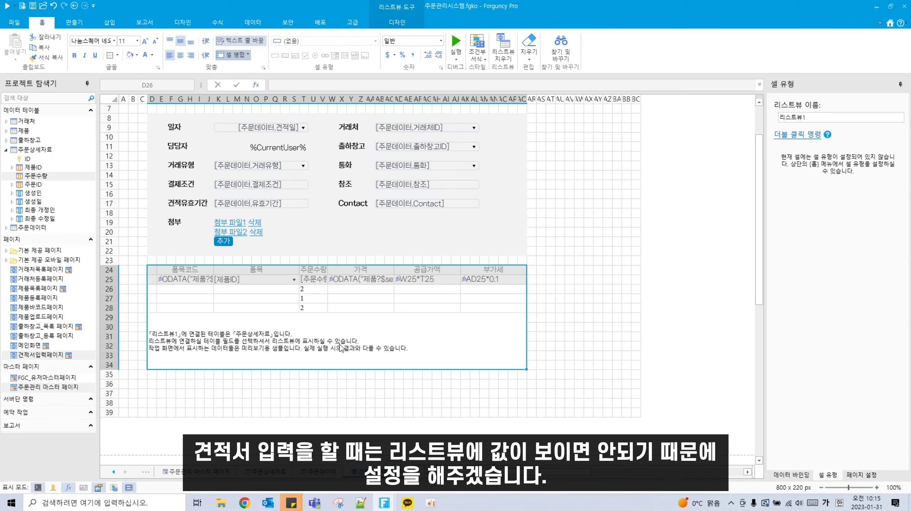
pyautogui.scroll(2, 340, 347)
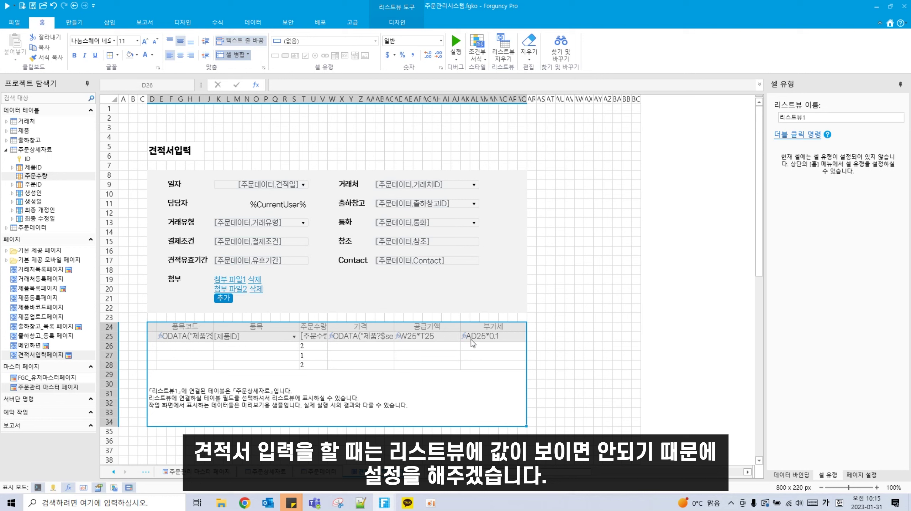
# Step: Set list view options: no immediate save, no page-load data, editing, adding rows, row headers
pyautogui.rightClick(422, 399)
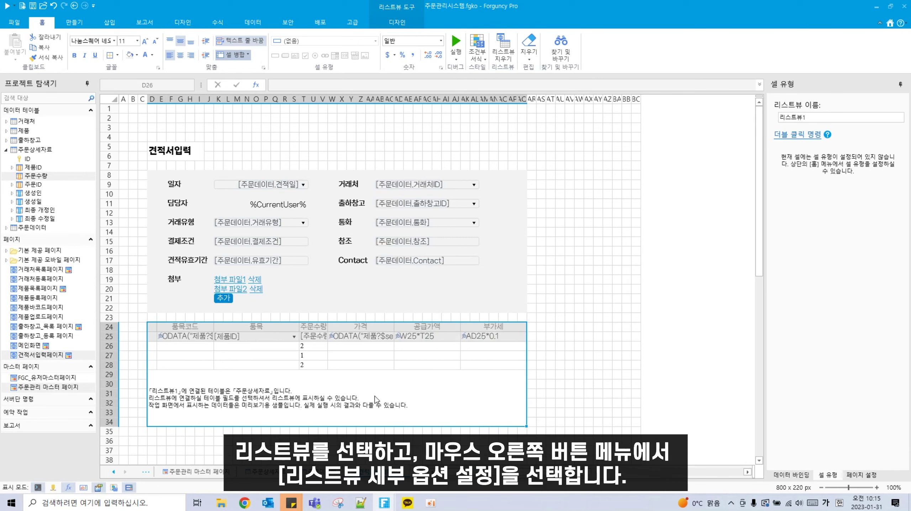
pyautogui.rightClick(375, 394)
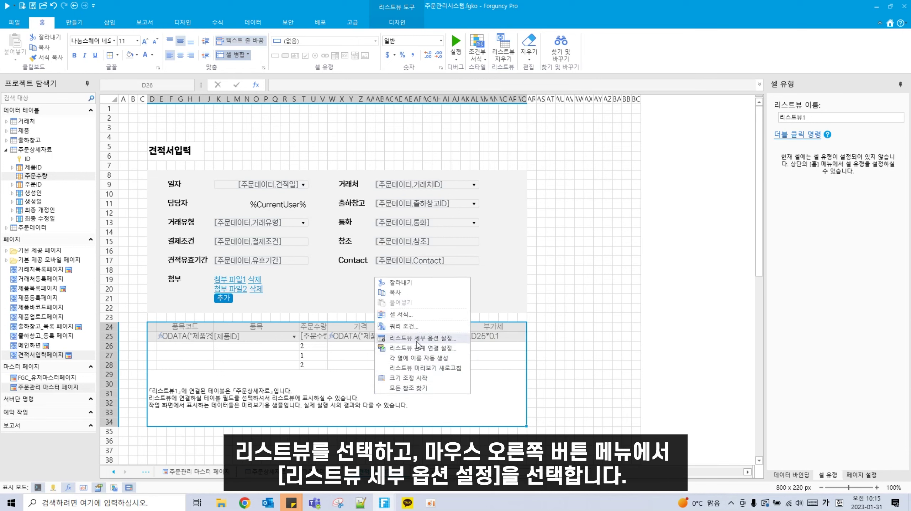
pyautogui.click(416, 341)
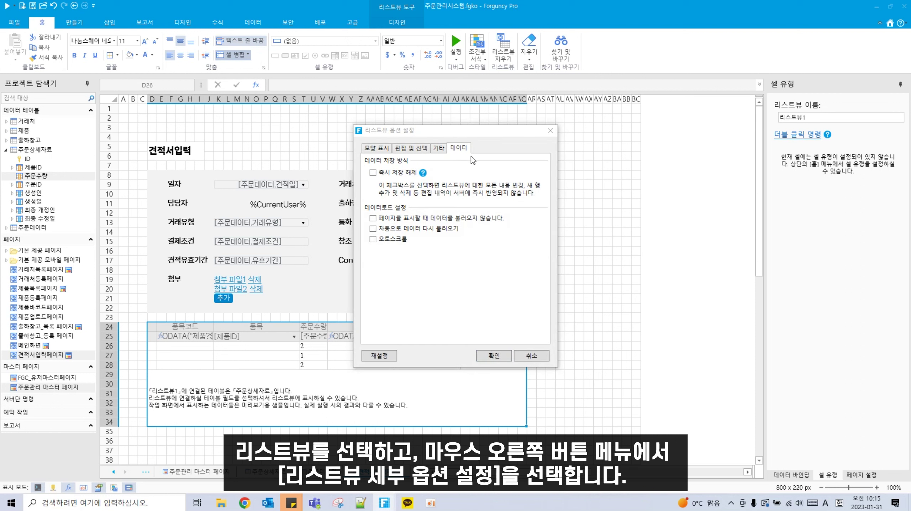
pyautogui.click(394, 180)
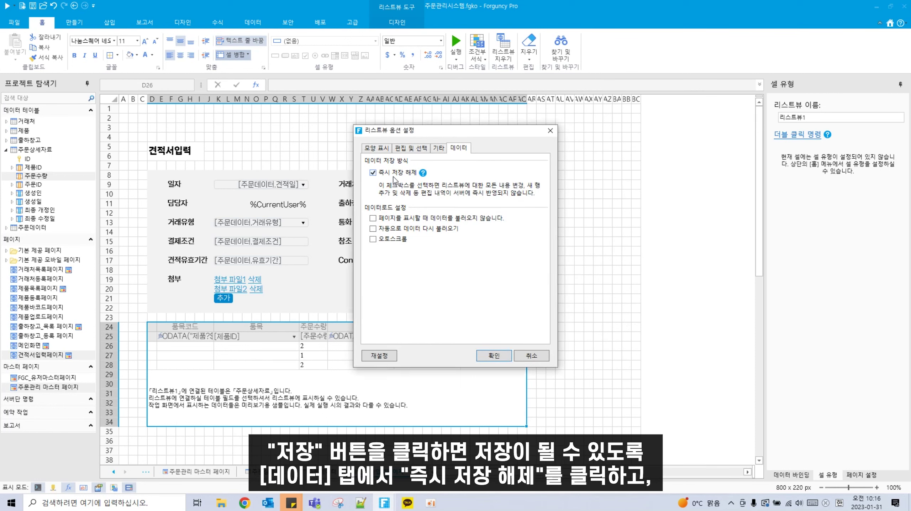
pyautogui.click(390, 222)
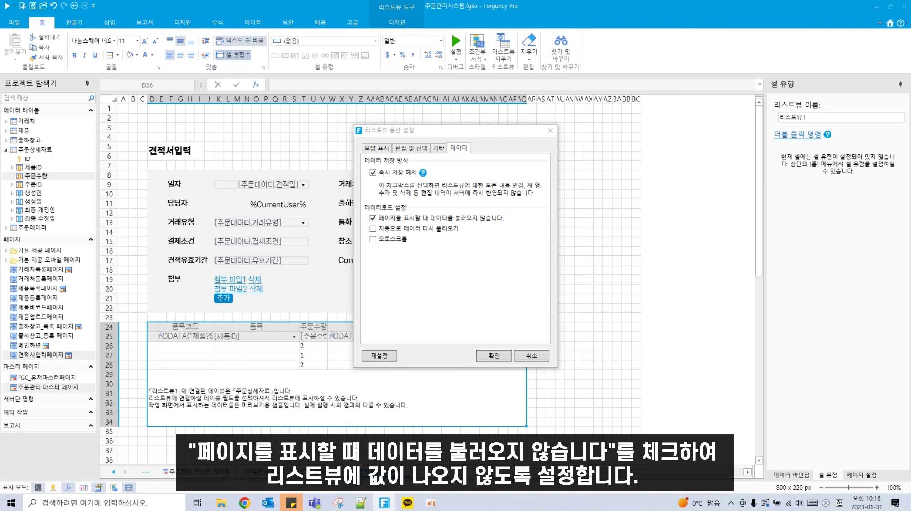
pyautogui.click(440, 149)
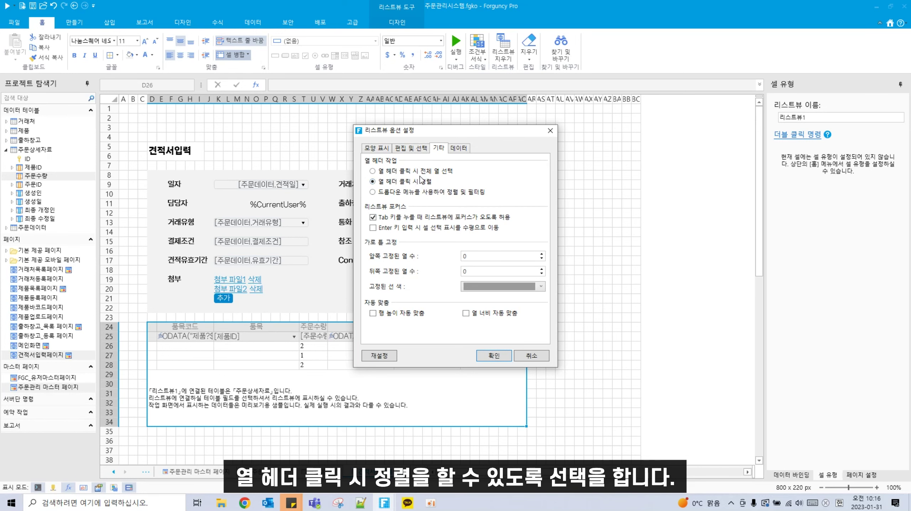
pyautogui.click(408, 148)
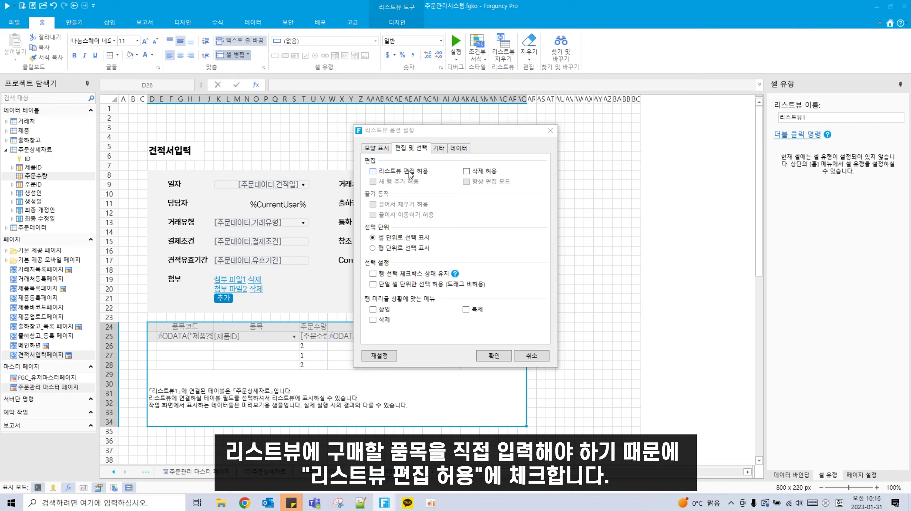
pyautogui.click(411, 175)
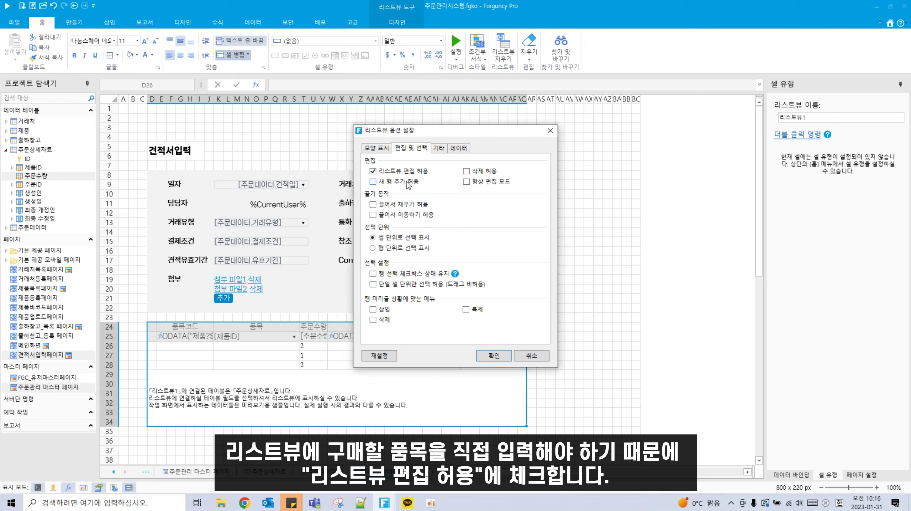
pyautogui.click(407, 181)
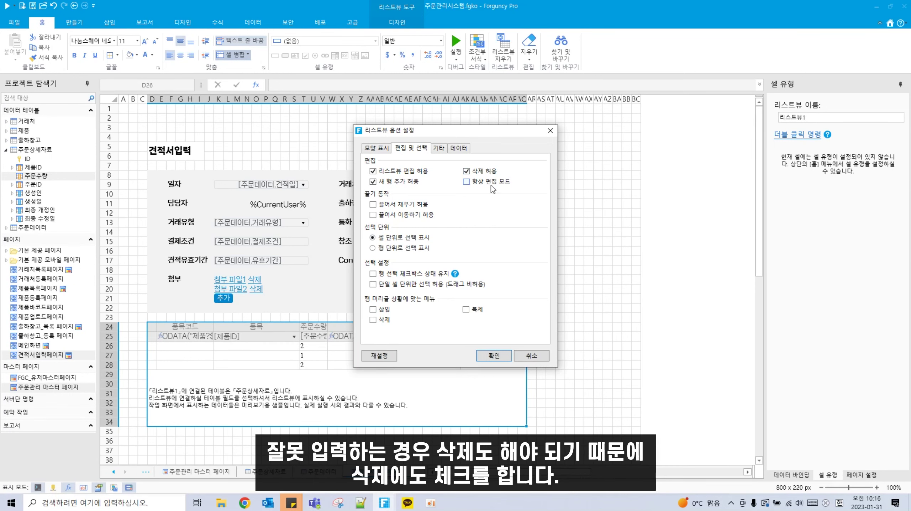
pyautogui.click(376, 148)
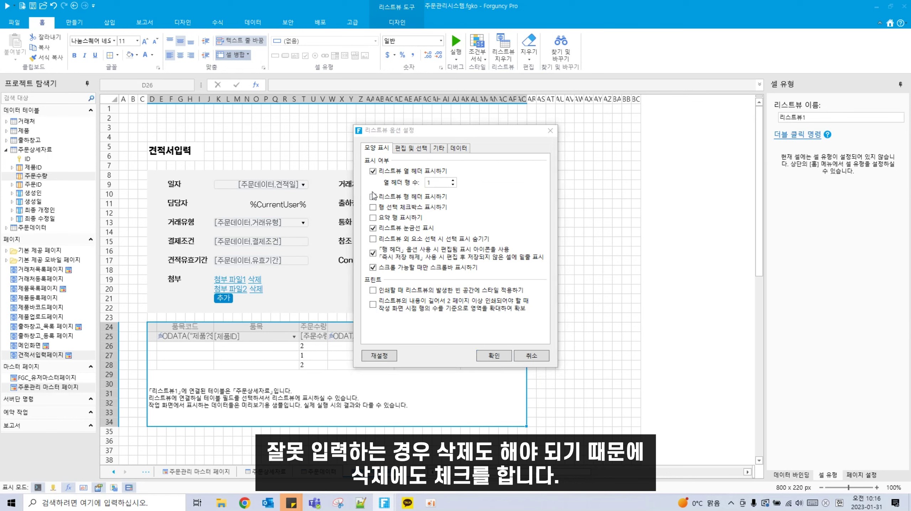
pyautogui.click(398, 199)
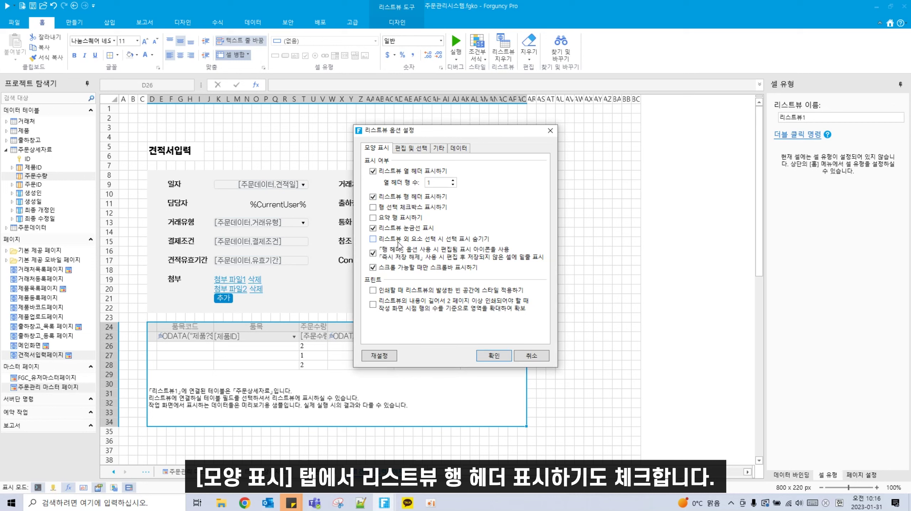
pyautogui.click(506, 355)
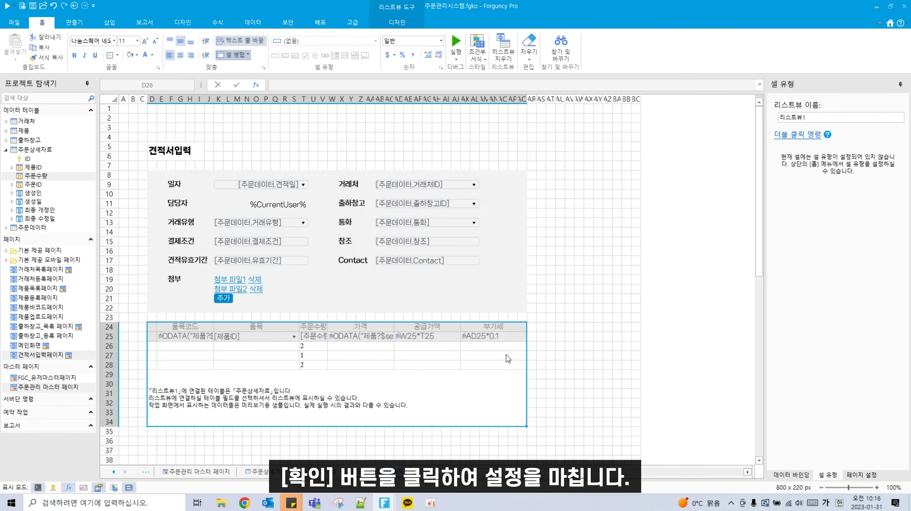
pyautogui.click(328, 219)
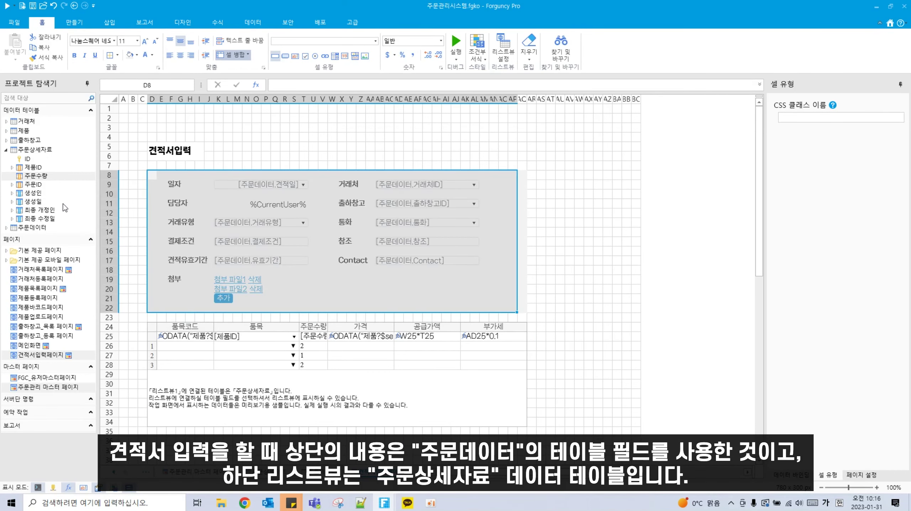
pyautogui.click(259, 406)
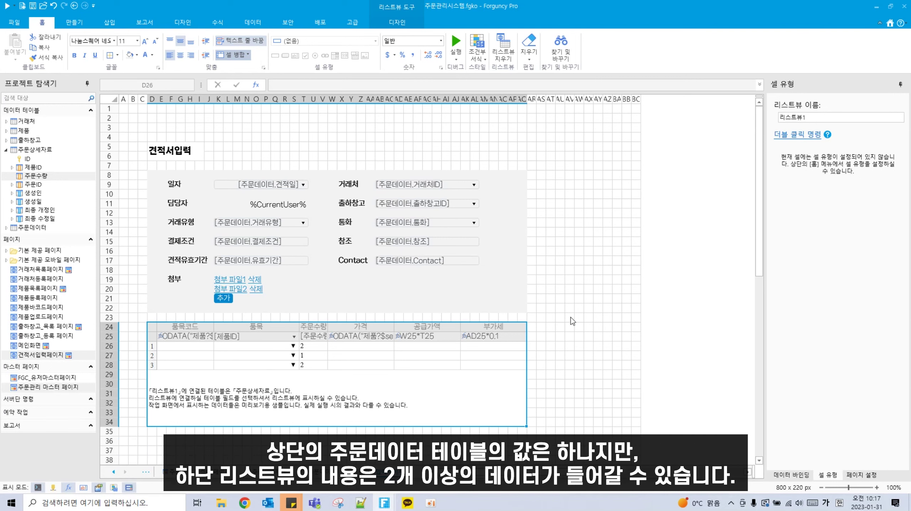
pyautogui.click(503, 279)
pyautogui.click(490, 355)
pyautogui.click(467, 364)
pyautogui.moveTo(153, 174); pyautogui.dragTo(522, 308)
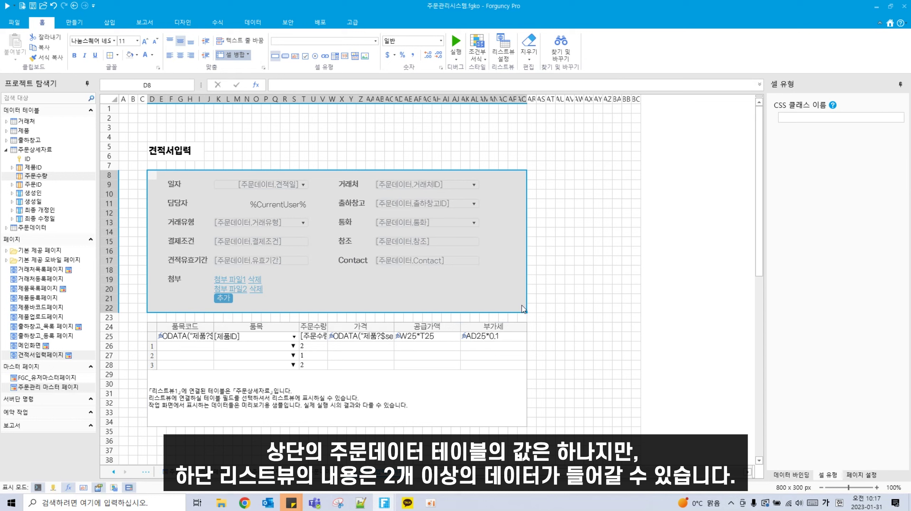
pyautogui.click(250, 349)
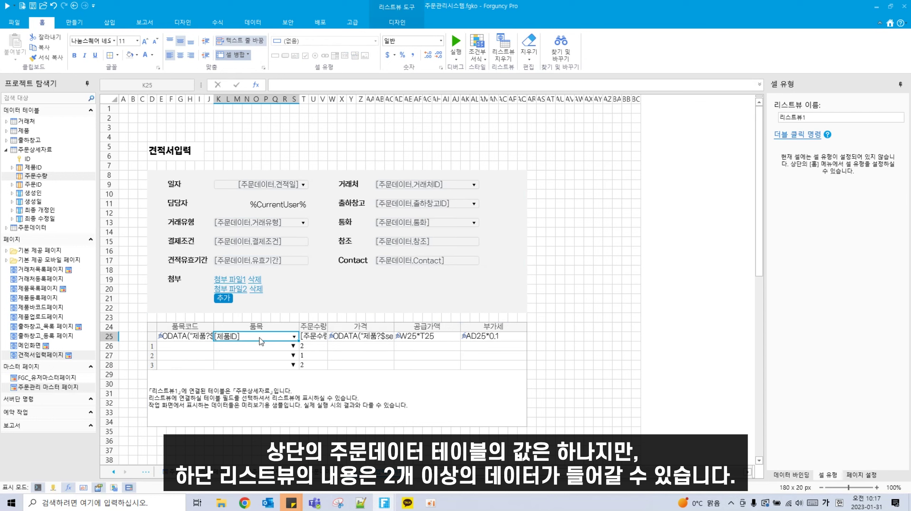
pyautogui.click(264, 336)
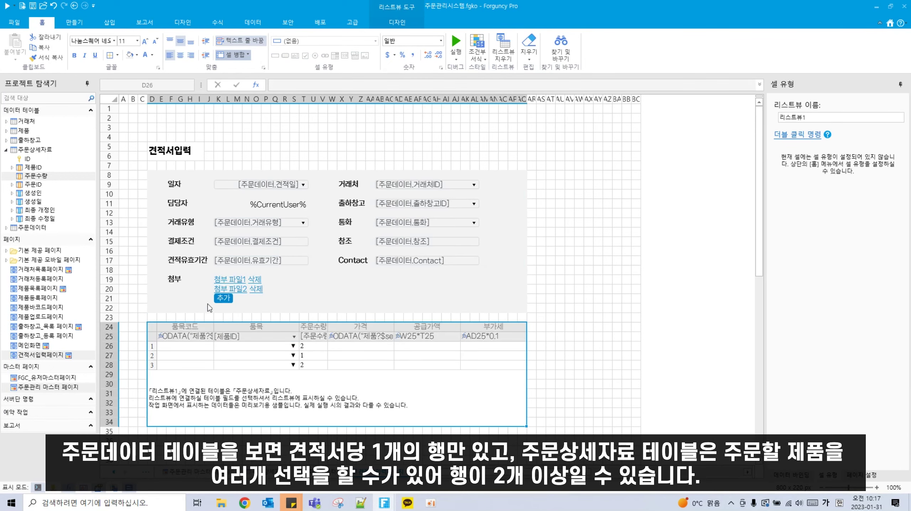
pyautogui.click(34, 229)
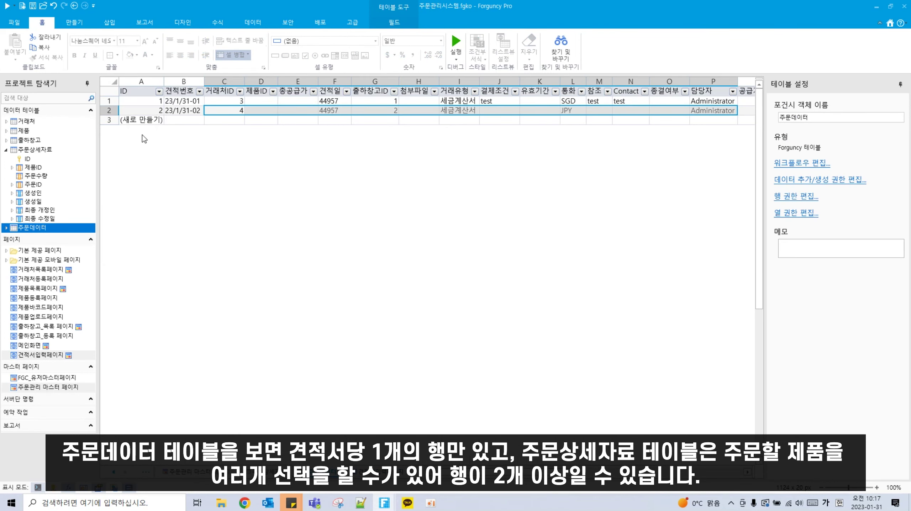
pyautogui.moveTo(138, 112); pyautogui.dragTo(759, 109)
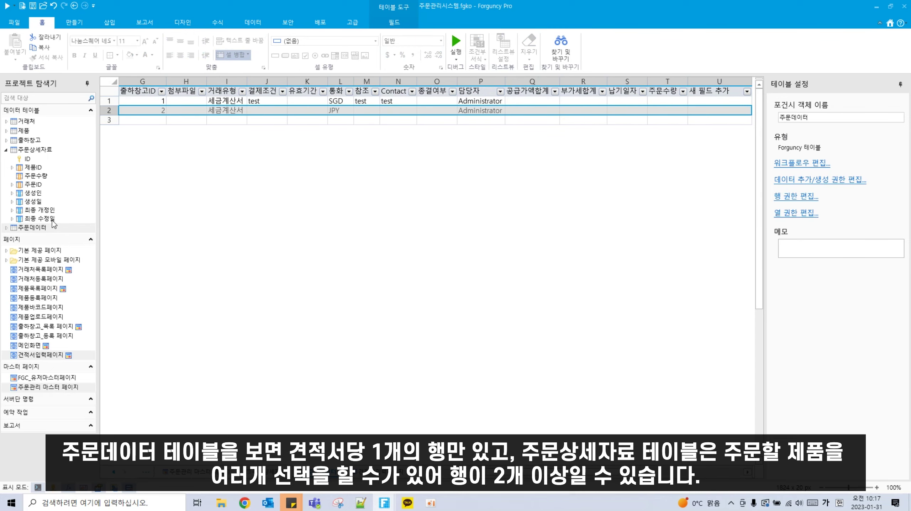
pyautogui.click(35, 149)
pyautogui.click(142, 110)
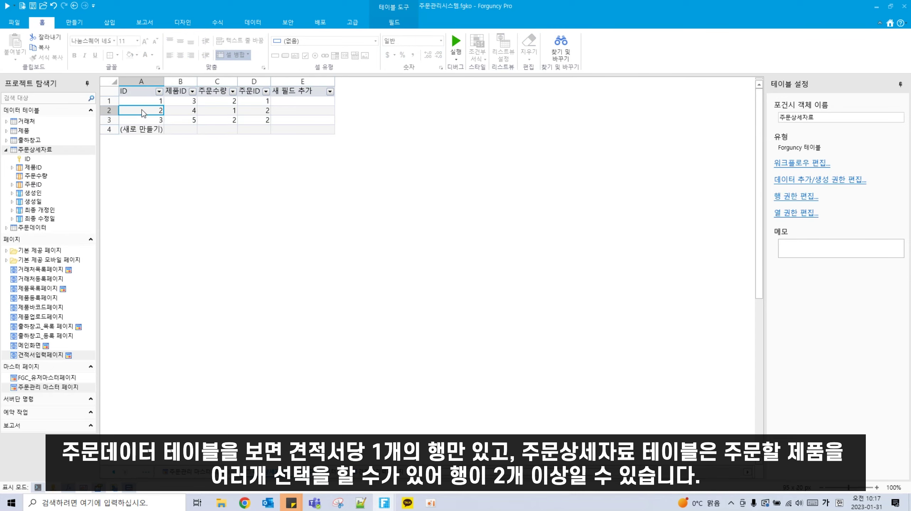
pyautogui.moveTo(141, 110); pyautogui.dragTo(324, 122)
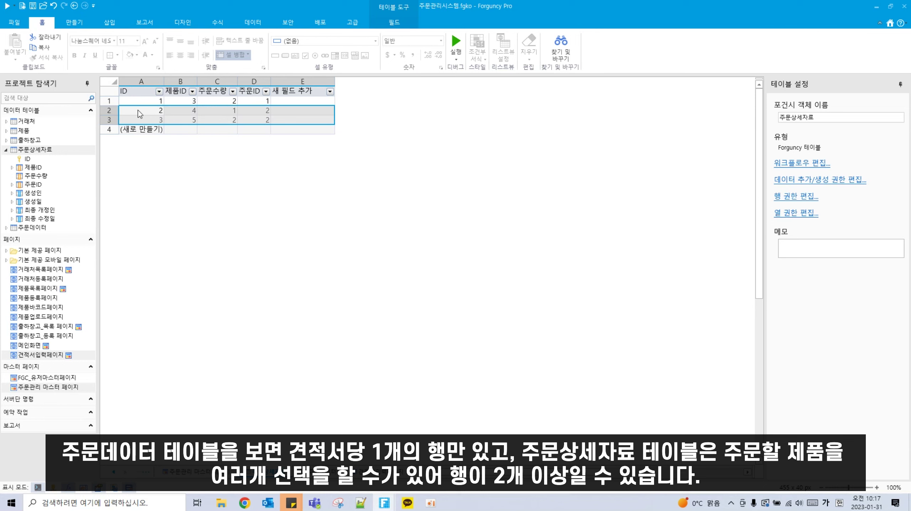
pyautogui.click(39, 356)
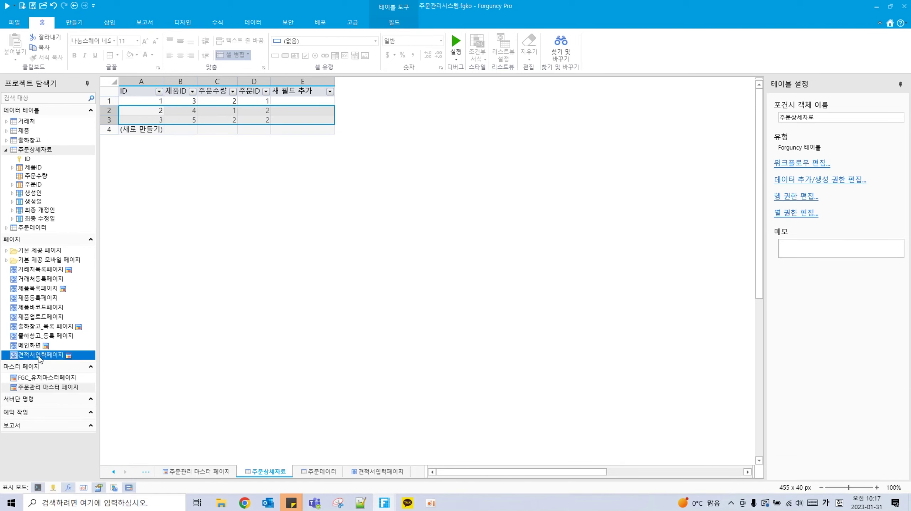
pyautogui.doubleClick(39, 357)
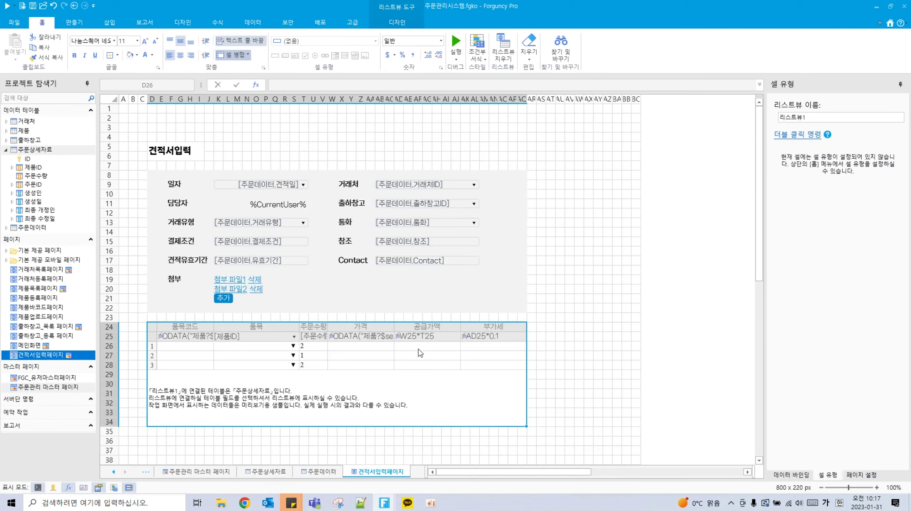
# Step: Relate the line-item list view through the 주문ID column of the 주문데이터 table
pyautogui.click(394, 323)
pyautogui.click(400, 263)
pyautogui.click(383, 394)
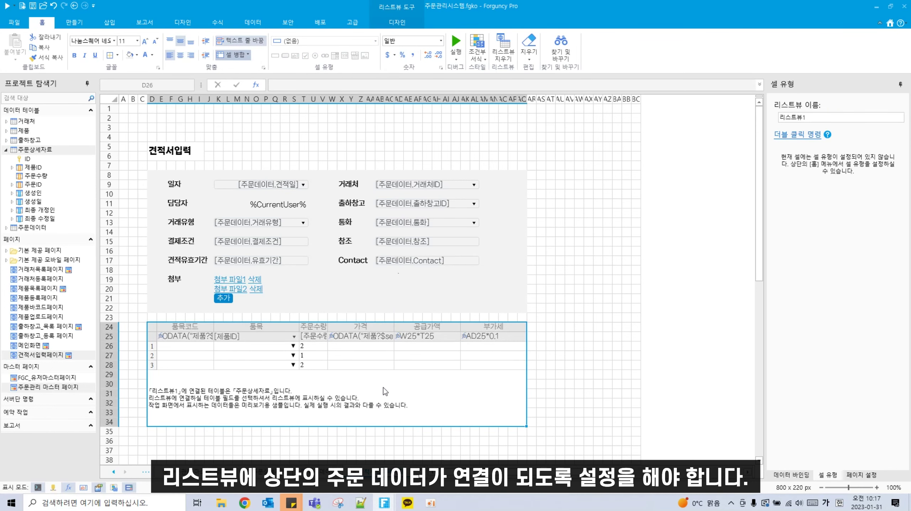
pyautogui.rightClick(364, 393)
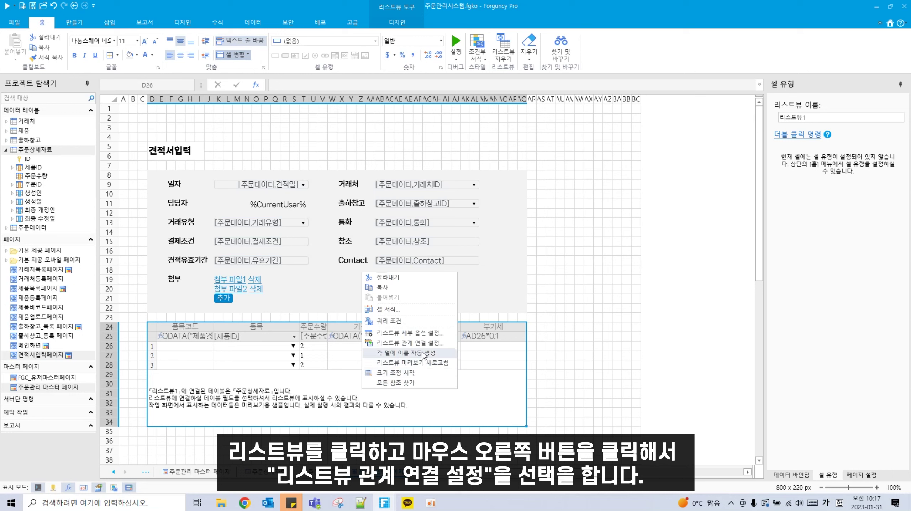
pyautogui.click(427, 345)
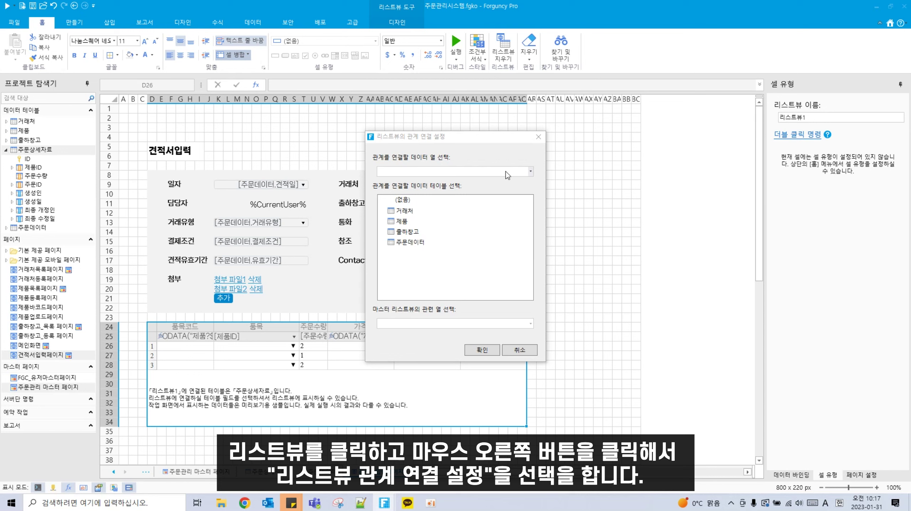
pyautogui.click(518, 170)
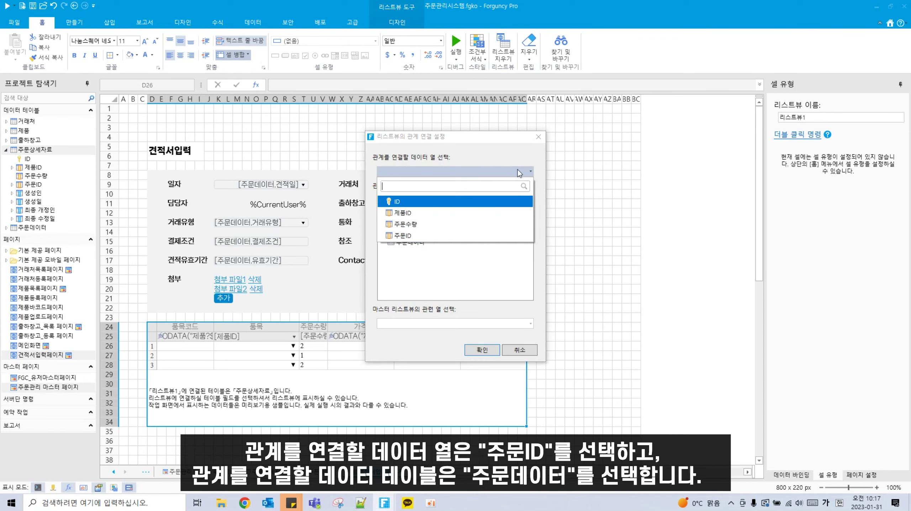
pyautogui.click(403, 235)
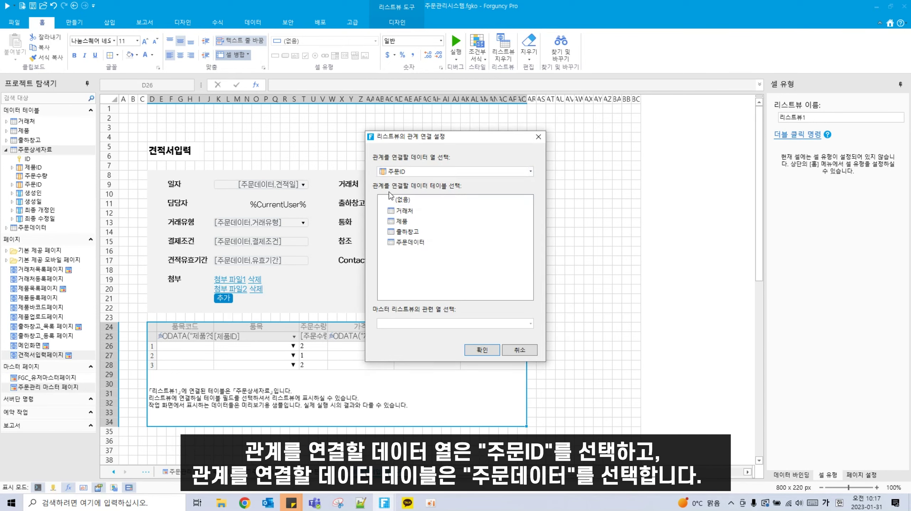
pyautogui.click(531, 172)
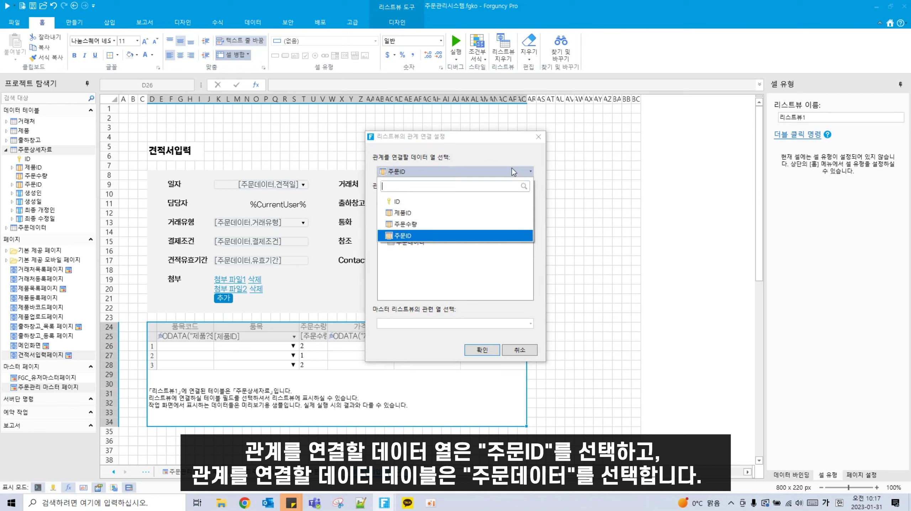
pyautogui.click(417, 240)
pyautogui.click(412, 244)
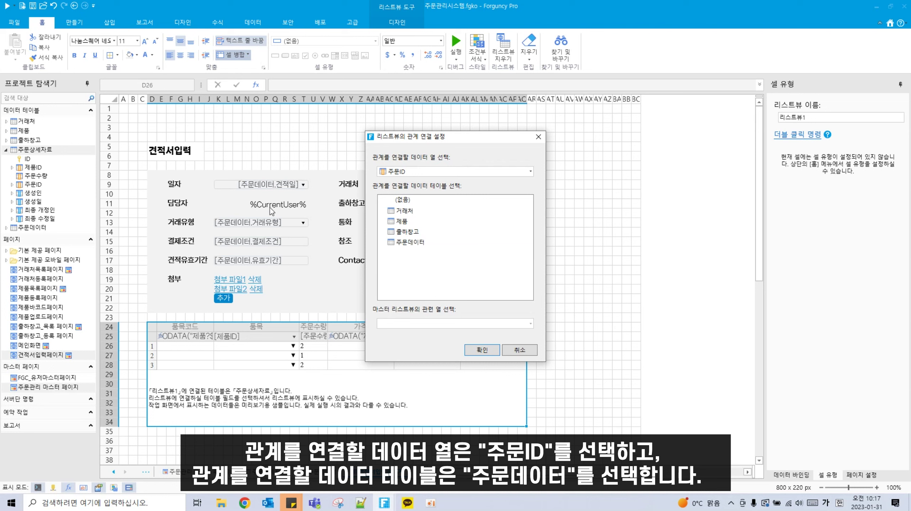
pyautogui.click(431, 241)
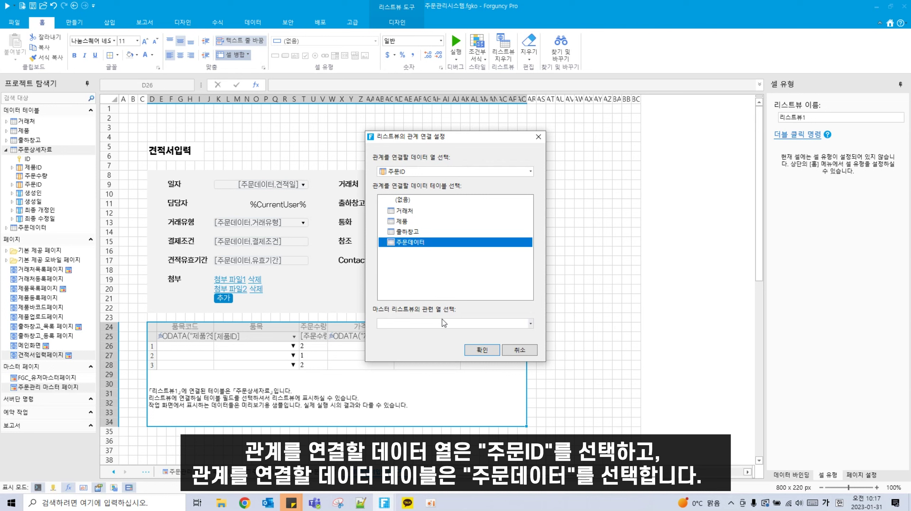
# Step: Set ID as the master's related column and confirm the relationship
pyautogui.click(503, 324)
pyautogui.click(397, 353)
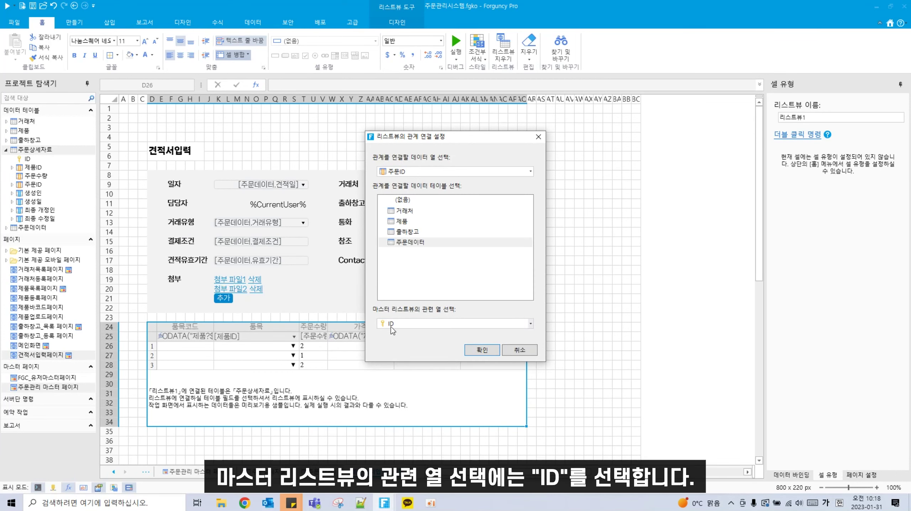
pyautogui.click(482, 349)
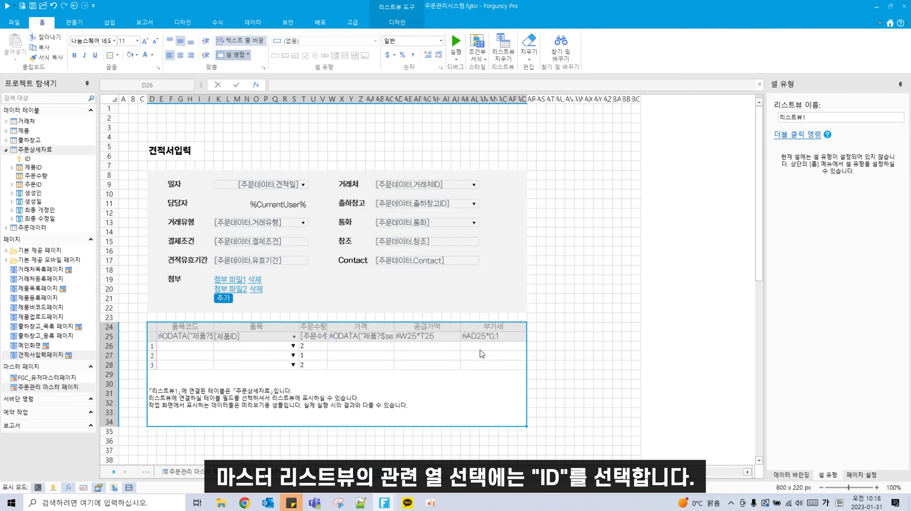
pyautogui.click(550, 356)
pyautogui.click(450, 376)
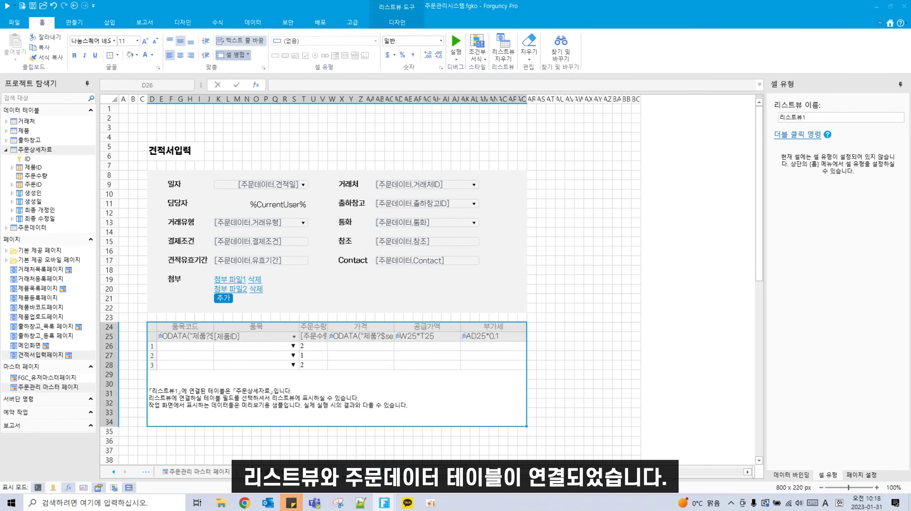
# Step: Shrink the spacer rows between form fields, including row 14, to a few pixels high
pyautogui.click(181, 212)
pyautogui.moveTo(112, 198); pyautogui.dragTo(115, 207)
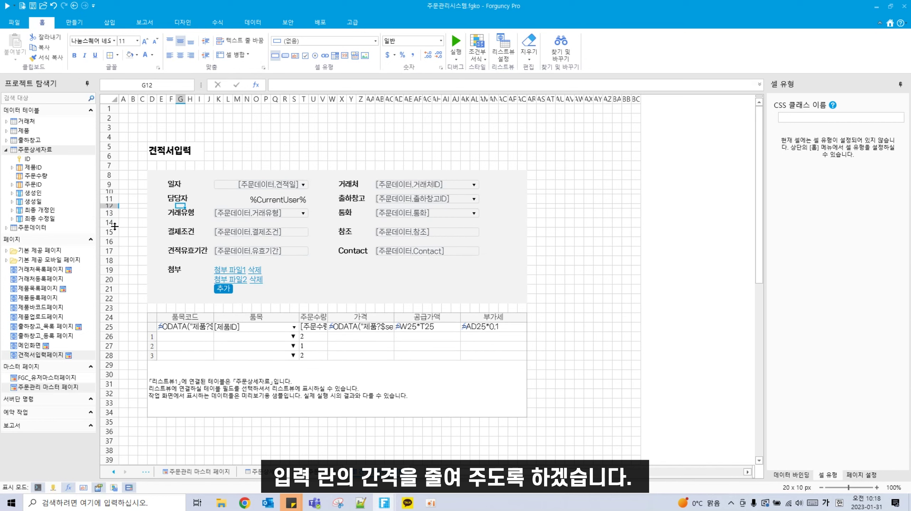
pyautogui.moveTo(113, 227); pyautogui.dragTo(115, 251)
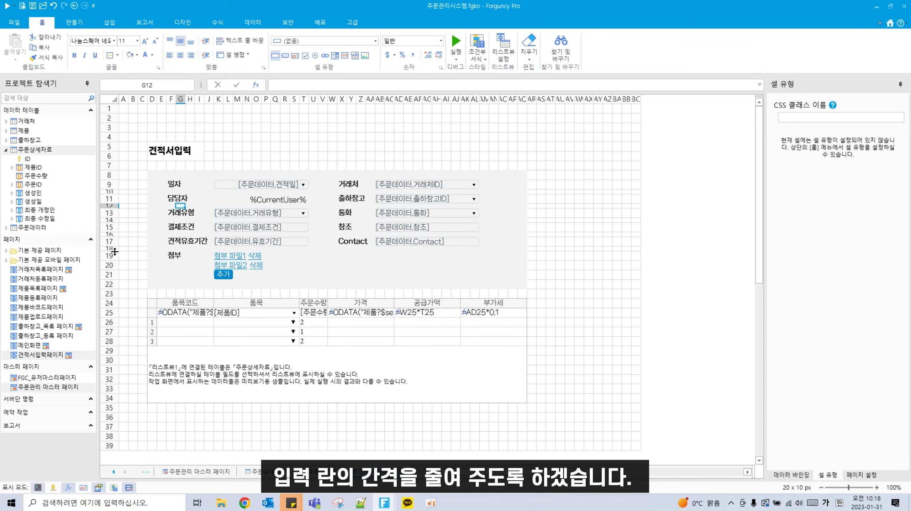
# Step: Remove the fill from the 일자, current-user, 거래유형, 결제조건, 견적유효기간 and 첨부 fields
pyautogui.click(250, 184)
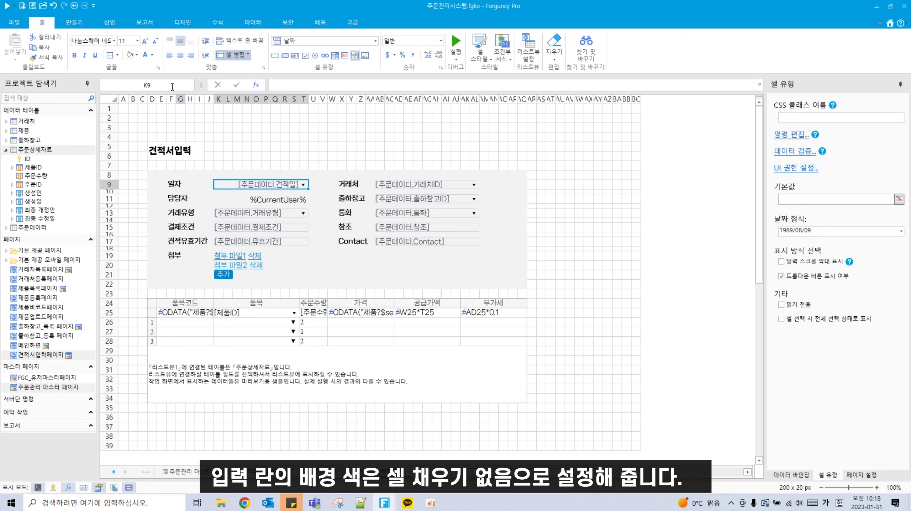
pyautogui.click(136, 55)
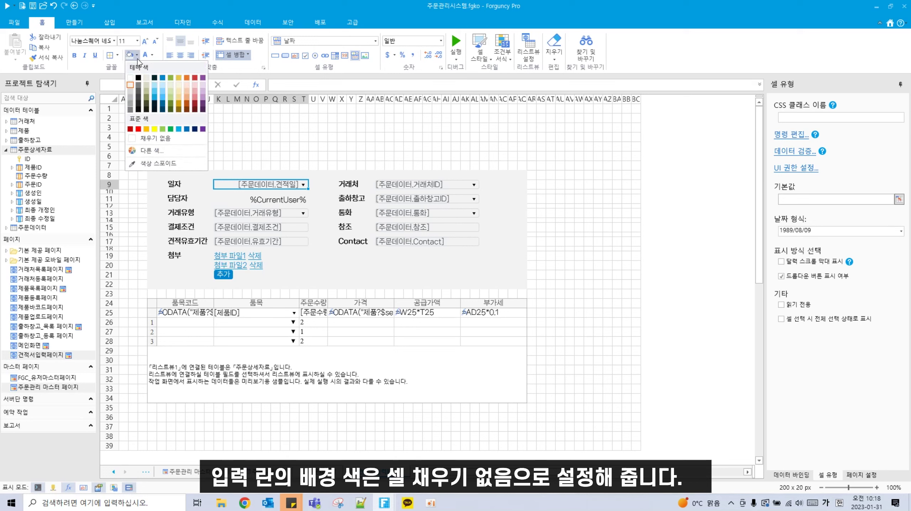
pyautogui.click(149, 138)
pyautogui.click(270, 202)
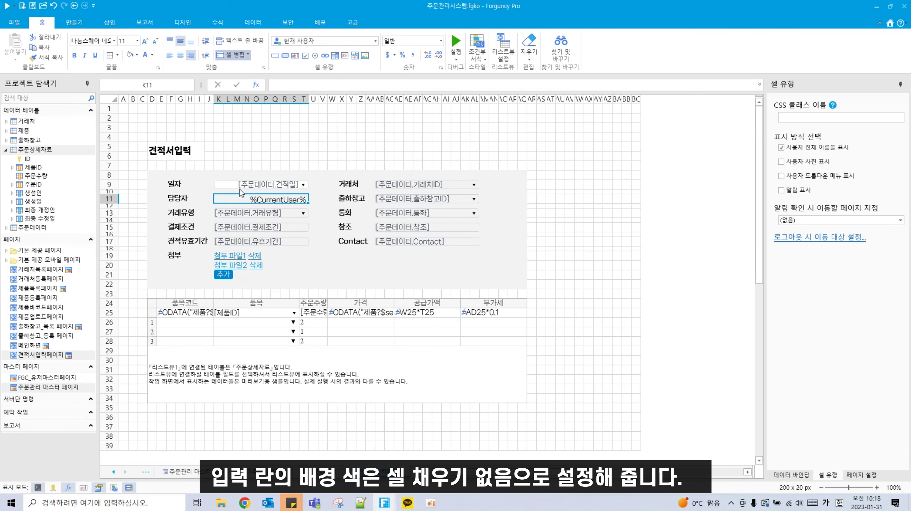
pyautogui.click(128, 57)
pyautogui.click(272, 213)
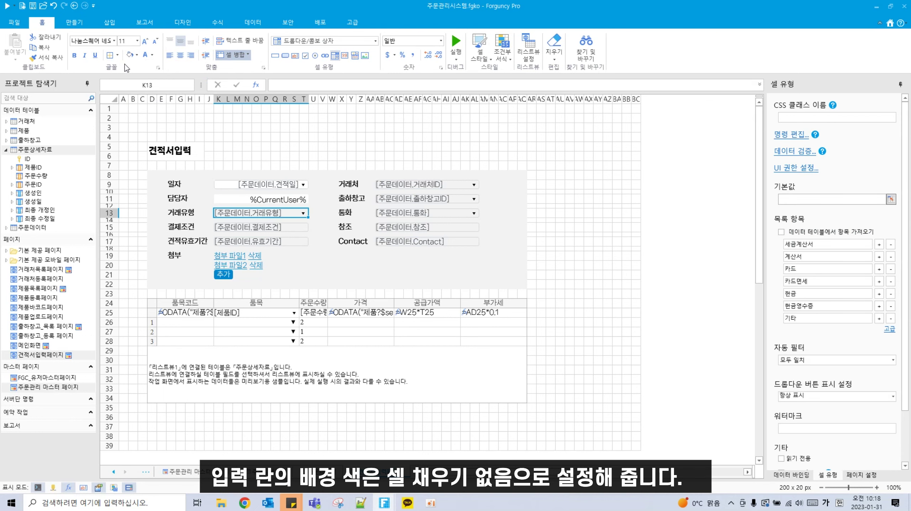
pyautogui.click(129, 56)
pyautogui.click(235, 228)
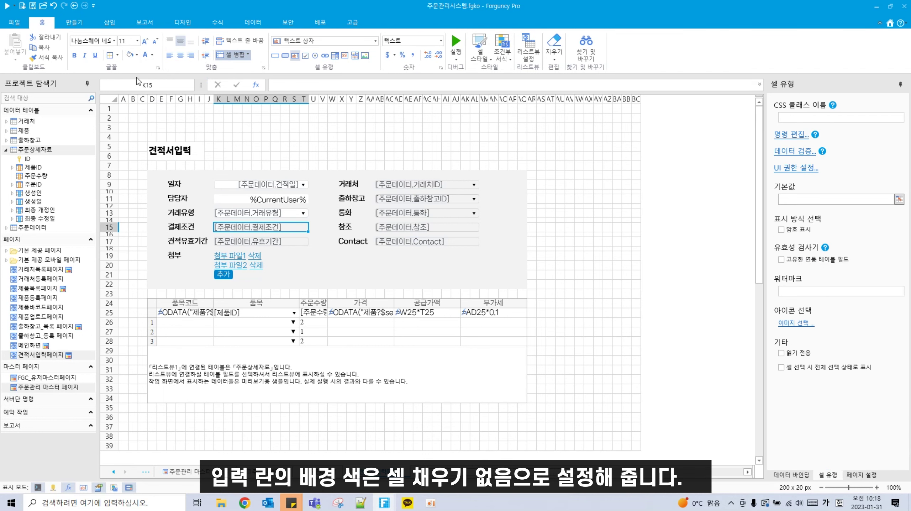
pyautogui.click(130, 56)
pyautogui.click(230, 243)
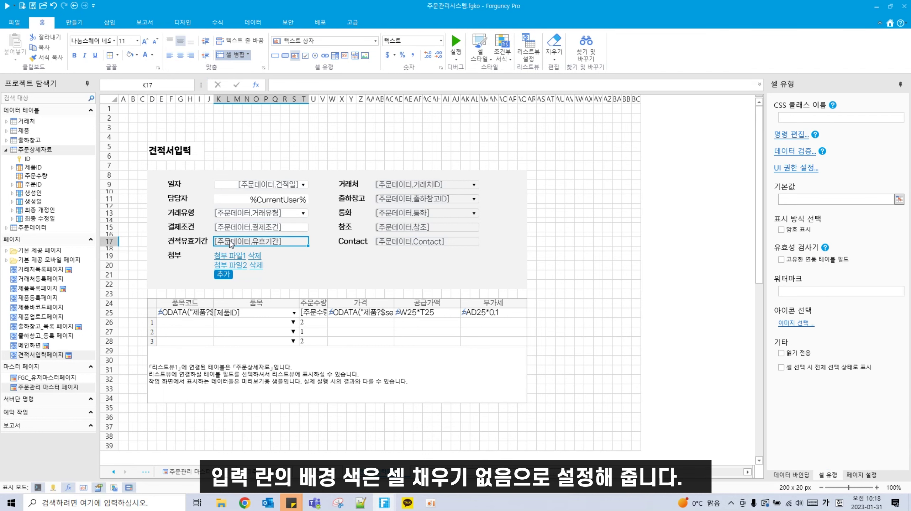
pyautogui.click(133, 56)
pyautogui.click(237, 266)
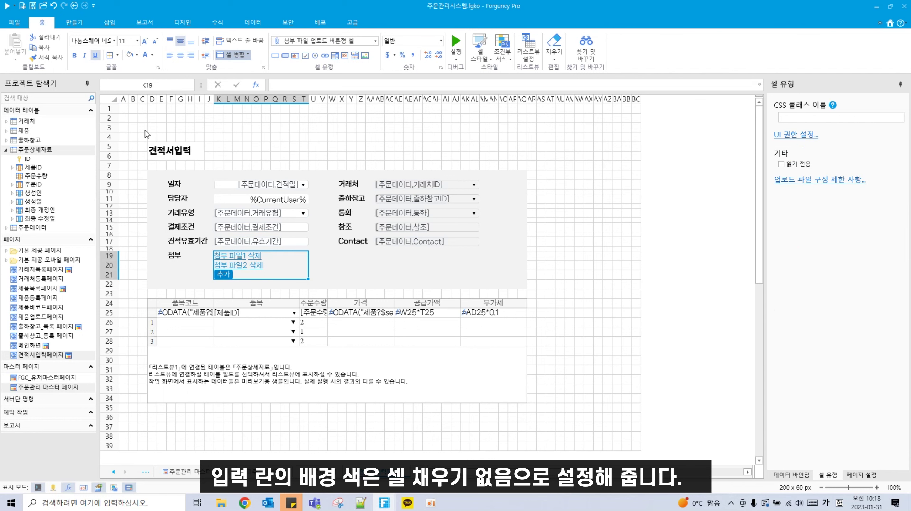
pyautogui.click(131, 56)
# Step: Remove the fill from the 거래처, 출하창고, 통화, 참조 and Contact fields
pyautogui.click(406, 184)
pyautogui.click(131, 55)
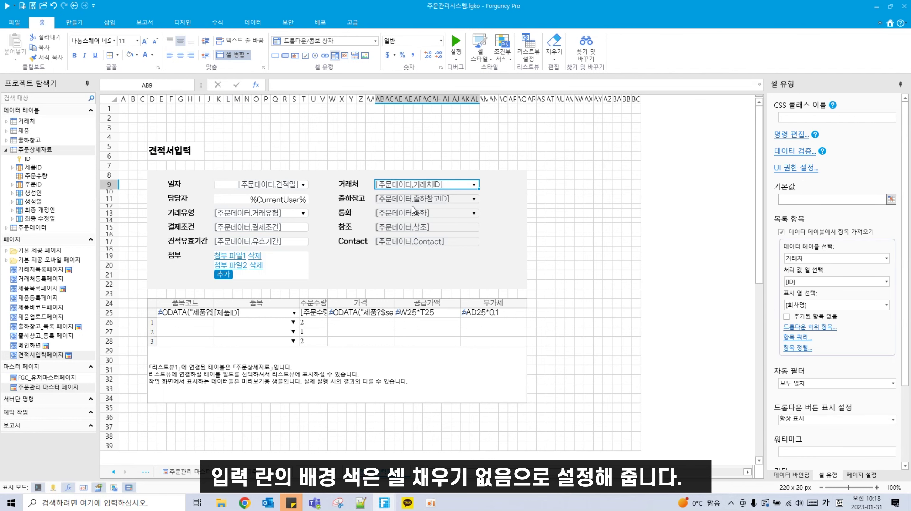
pyautogui.click(406, 199)
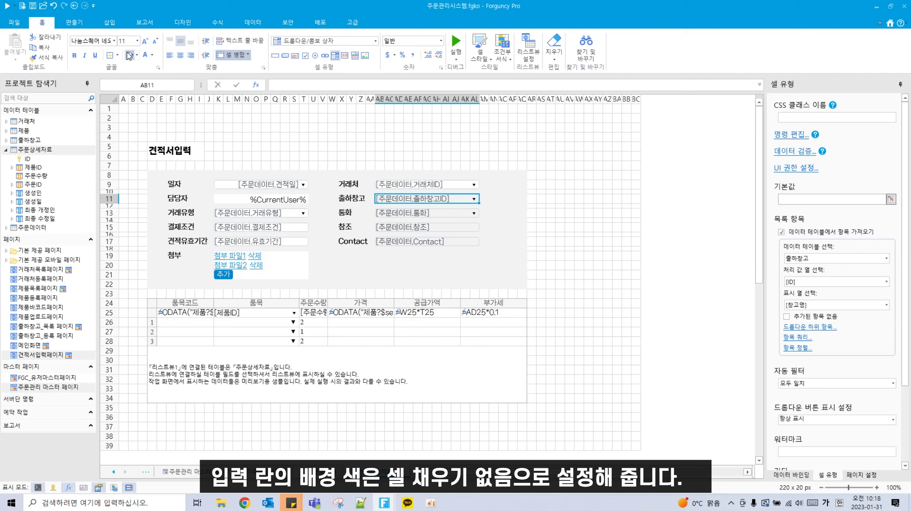
pyautogui.click(131, 56)
pyautogui.click(406, 213)
pyautogui.click(131, 56)
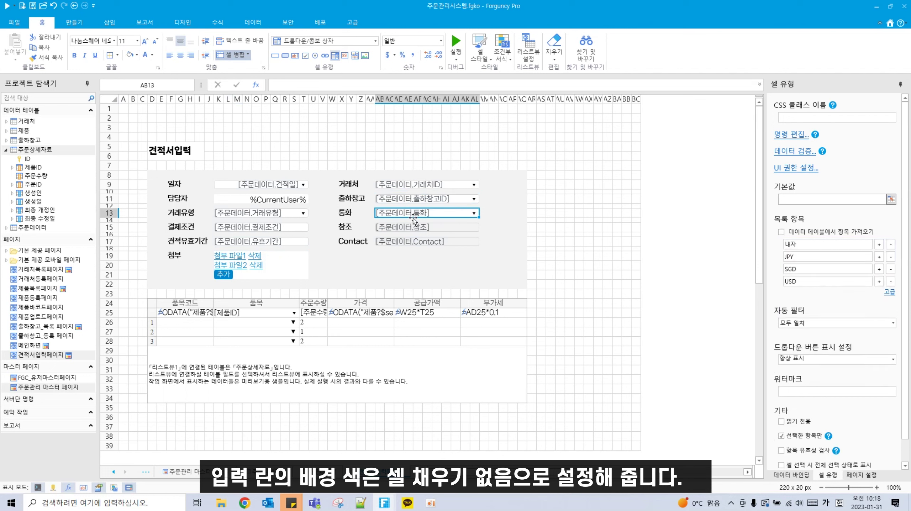
pyautogui.click(406, 228)
pyautogui.click(130, 56)
pyautogui.click(405, 241)
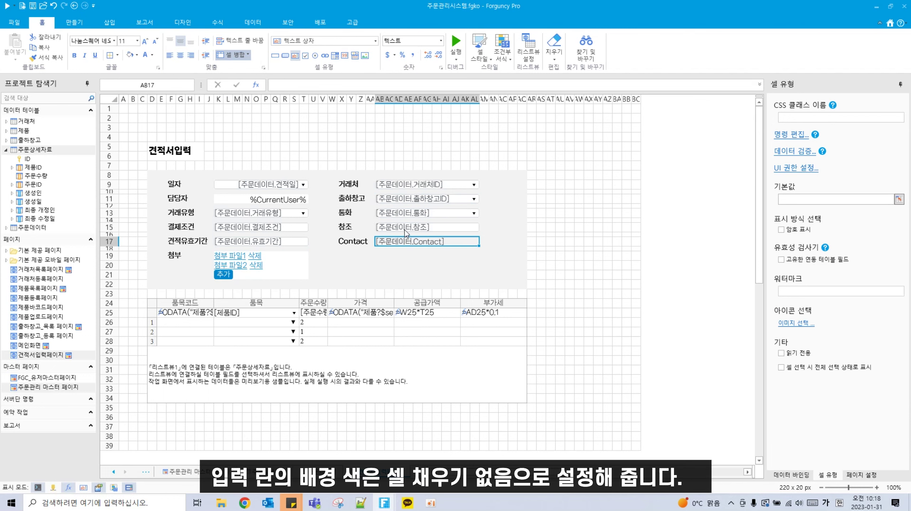
pyautogui.click(132, 57)
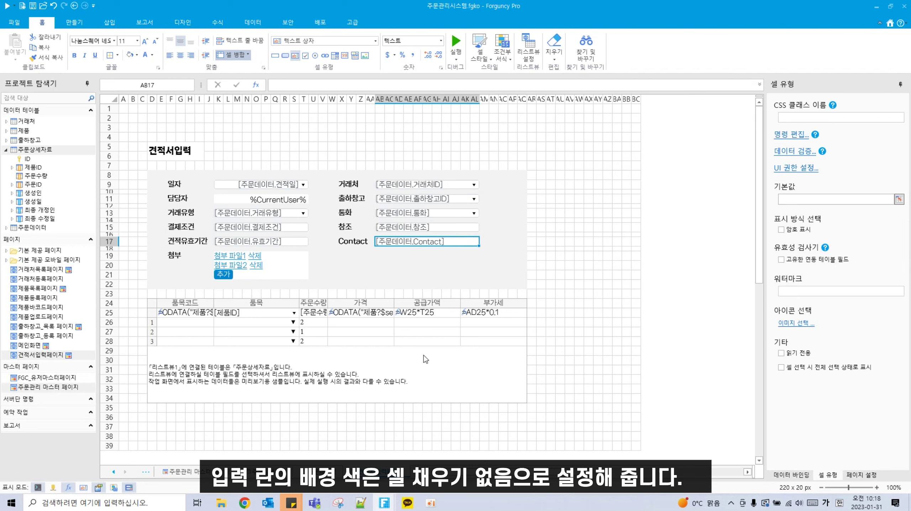
pyautogui.scroll(-1, 156, 376)
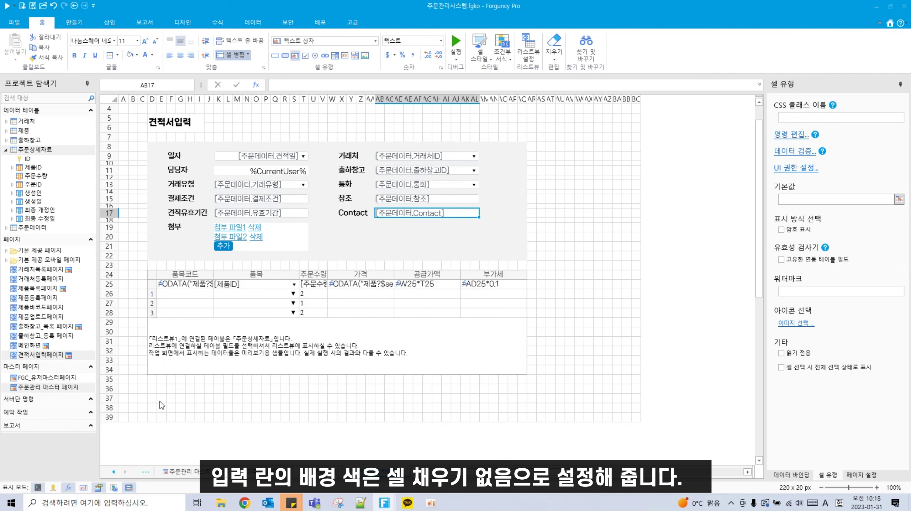
pyautogui.click(153, 379)
# Step: Shade row 35 from D35 to AQ35 grey
pyautogui.moveTo(153, 379); pyautogui.dragTo(525, 379)
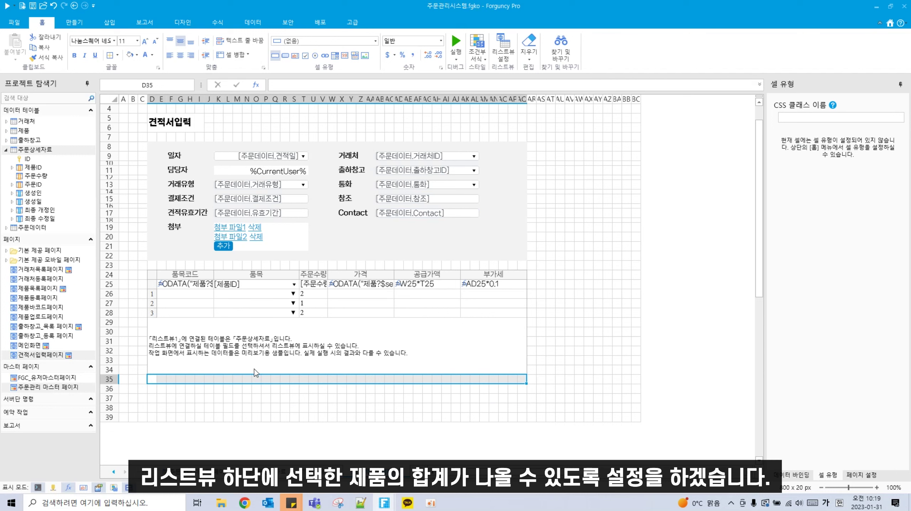
pyautogui.click(138, 55)
pyautogui.click(158, 124)
# Step: Merge row 35 cells to match list columns, including K35:S35, T35:V35 and W35:AC35
pyautogui.click(150, 378)
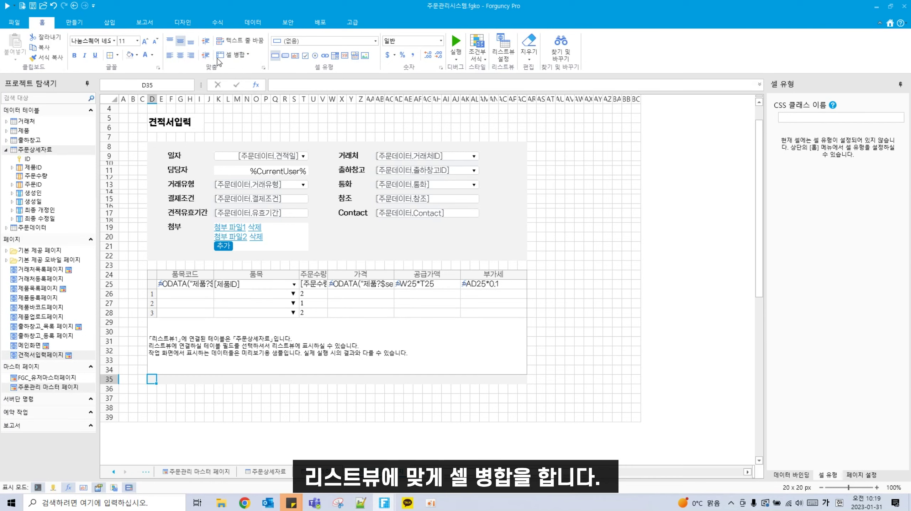
pyautogui.click(159, 377)
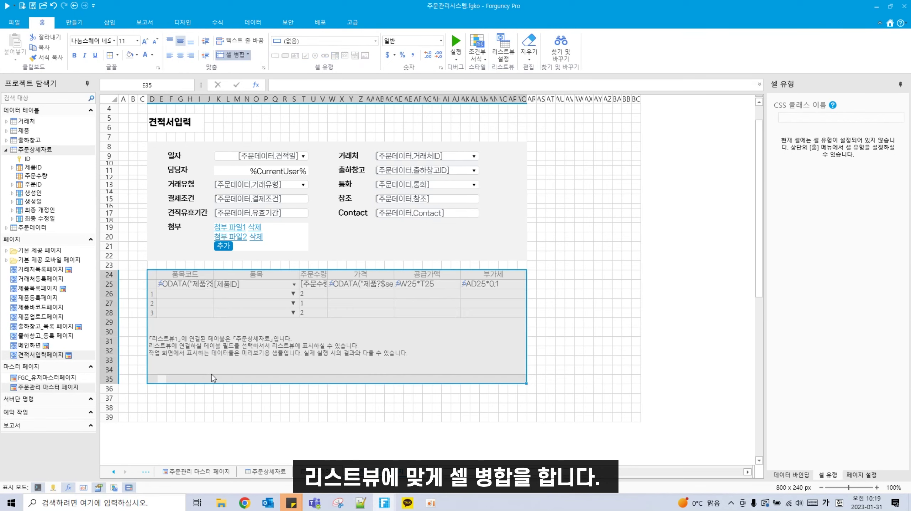
pyautogui.moveTo(214, 378); pyautogui.dragTo(393, 381)
pyautogui.click(241, 55)
pyautogui.click(239, 57)
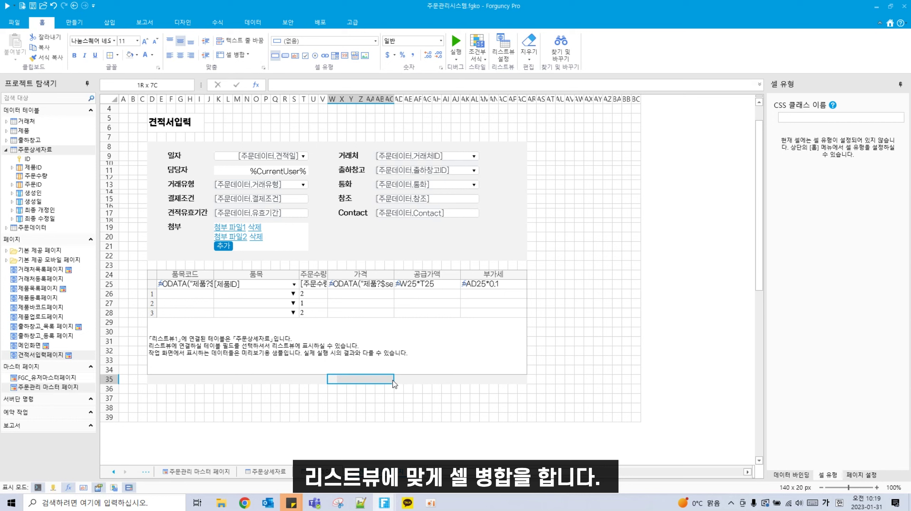
pyautogui.click(235, 55)
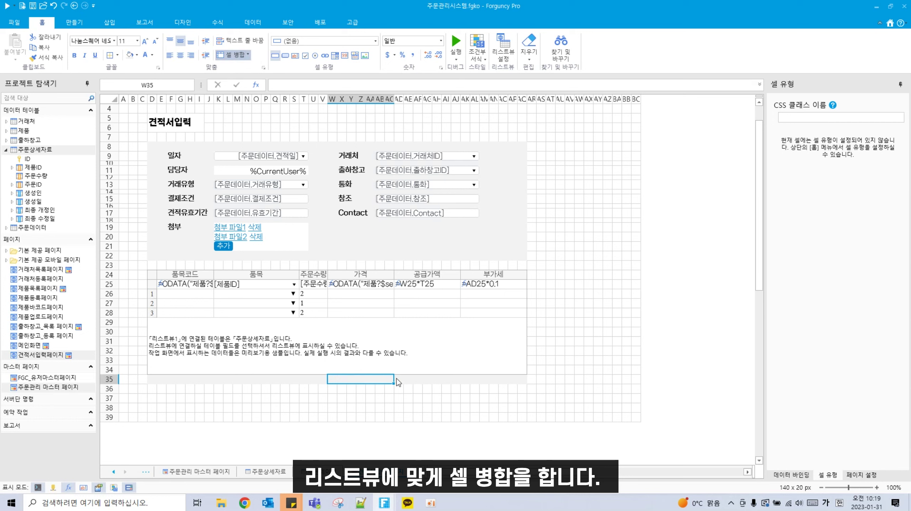
pyautogui.moveTo(396, 379); pyautogui.dragTo(522, 381)
# Step: Merge AD35:AJ35 and AK35:AQ35 so row 35 matches the list columns
pyautogui.click(235, 55)
pyautogui.click(235, 55)
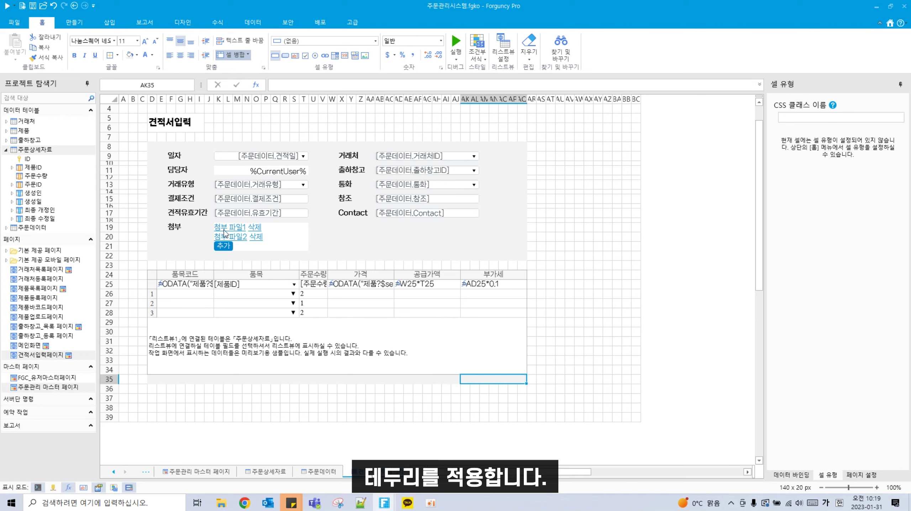
pyautogui.moveTo(147, 383); pyautogui.dragTo(512, 382)
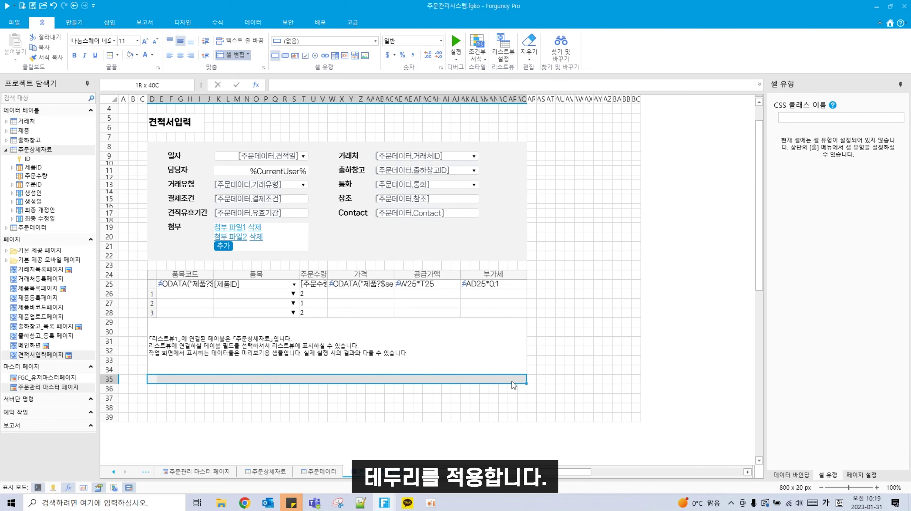
# Step: Give D35:AQ35 dotted outline and inside borders and make row 35 taller
pyautogui.click(117, 56)
pyautogui.click(143, 197)
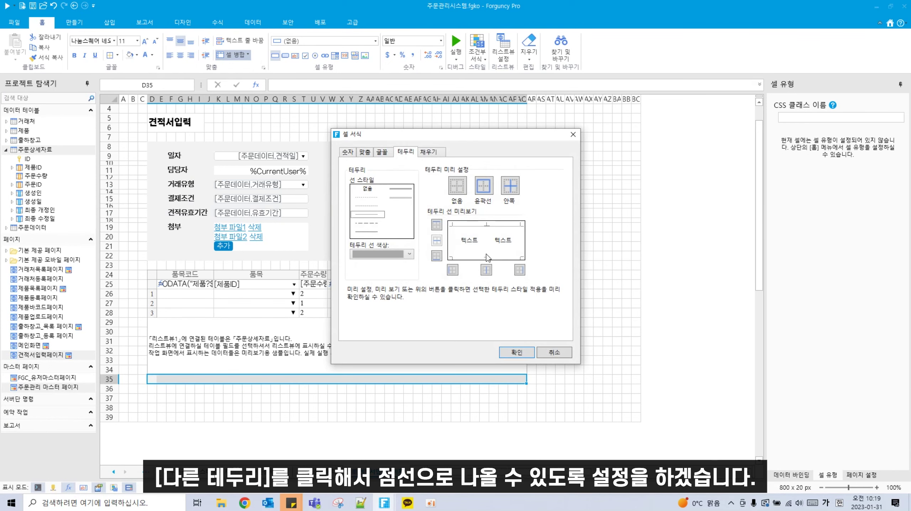
pyautogui.click(483, 187)
pyautogui.click(511, 190)
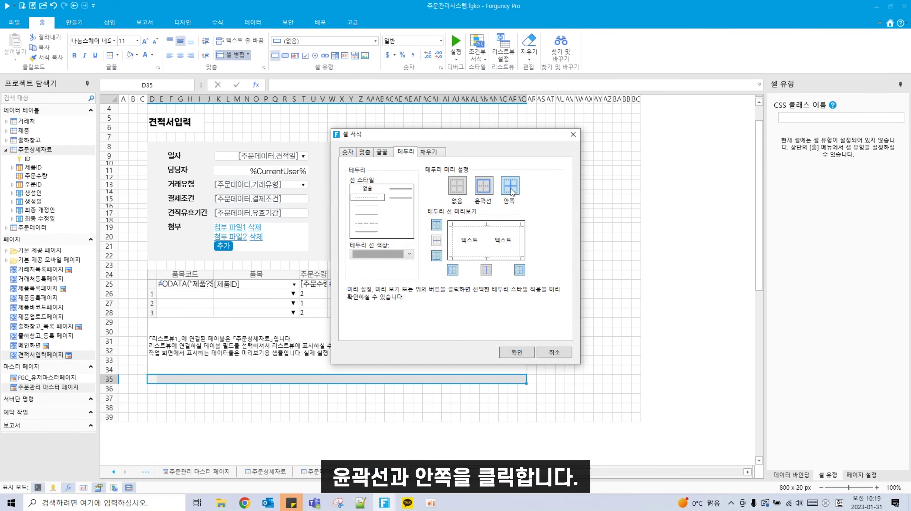
pyautogui.click(517, 353)
pyautogui.click(354, 416)
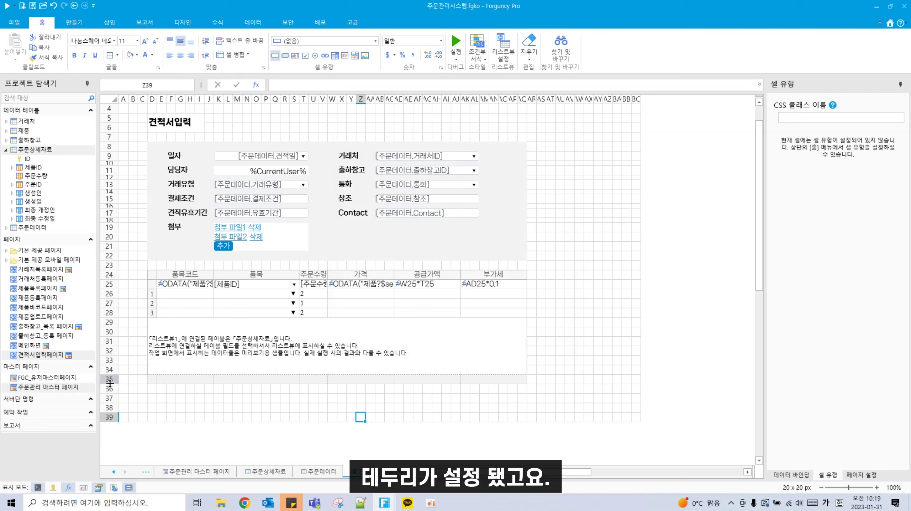
pyautogui.moveTo(110, 383); pyautogui.dragTo(110, 390)
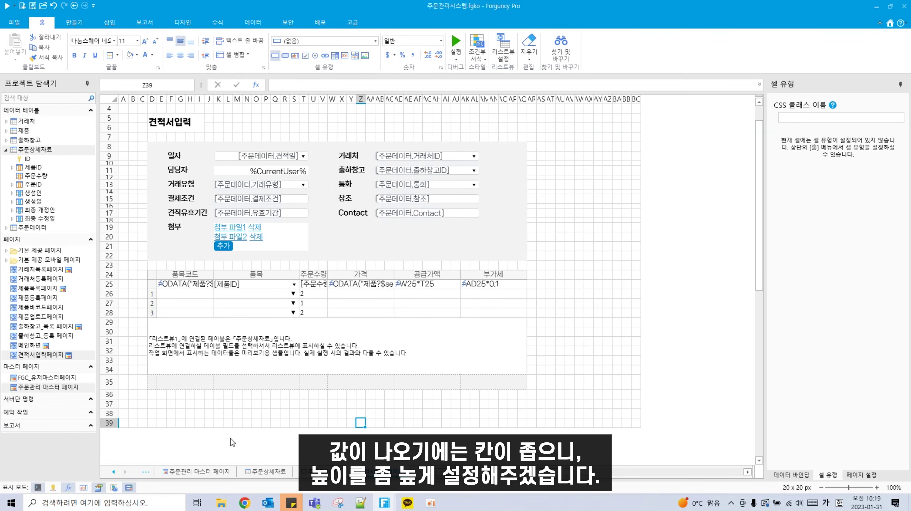
pyautogui.moveTo(115, 279); pyautogui.dragTo(115, 283)
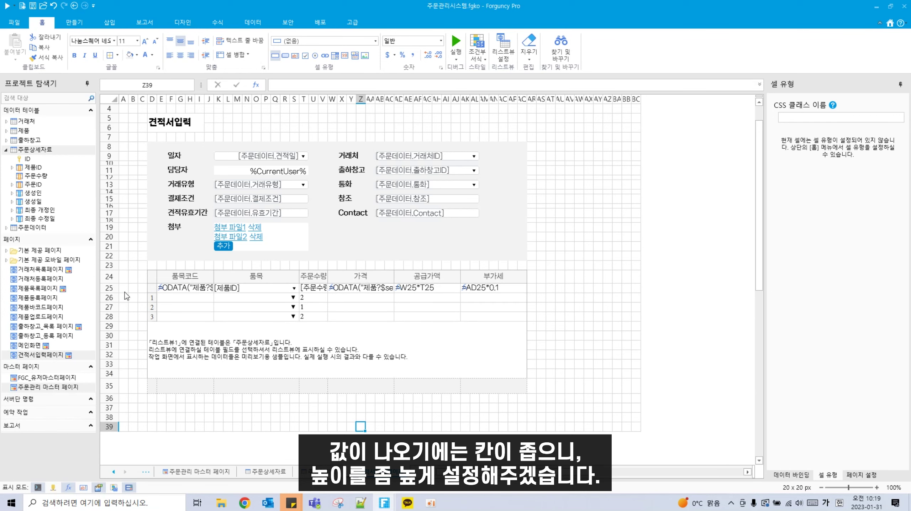
pyautogui.click(115, 279)
pyautogui.moveTo(115, 282); pyautogui.dragTo(115, 299)
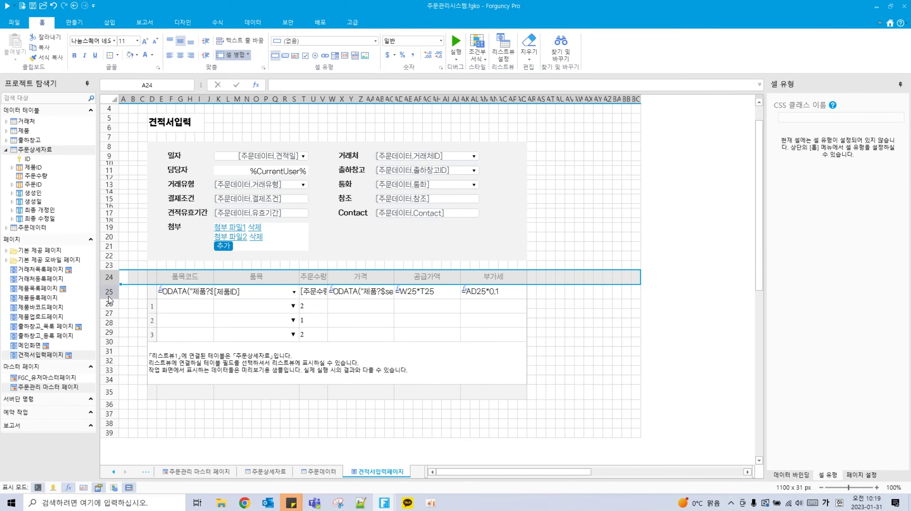
pyautogui.click(216, 415)
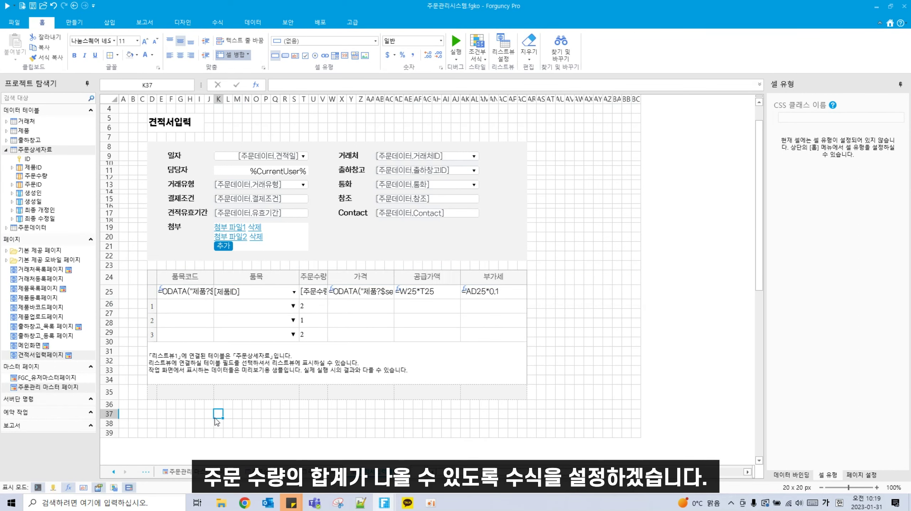
pyautogui.click(316, 393)
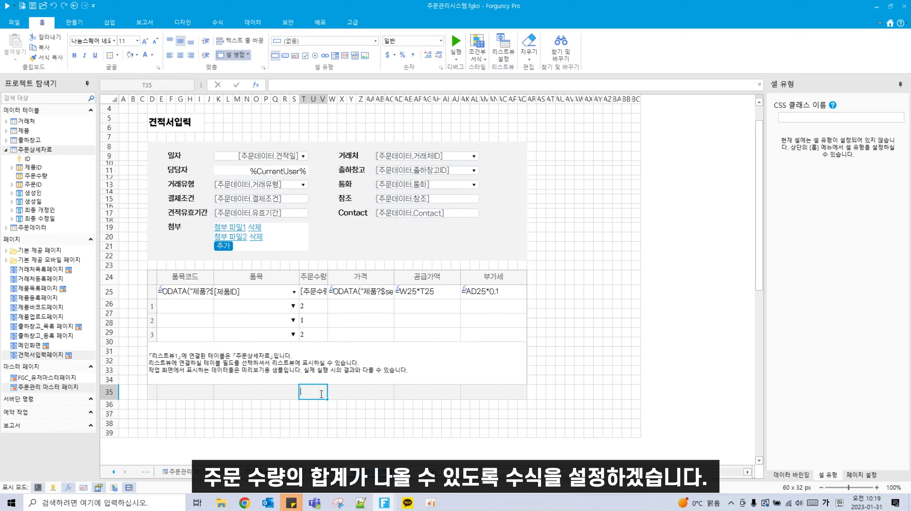
# Step: Enter =SUM(T25) and =SUM(W25) in row 35 as the quantity and price totals
pyautogui.press('BackSpace')
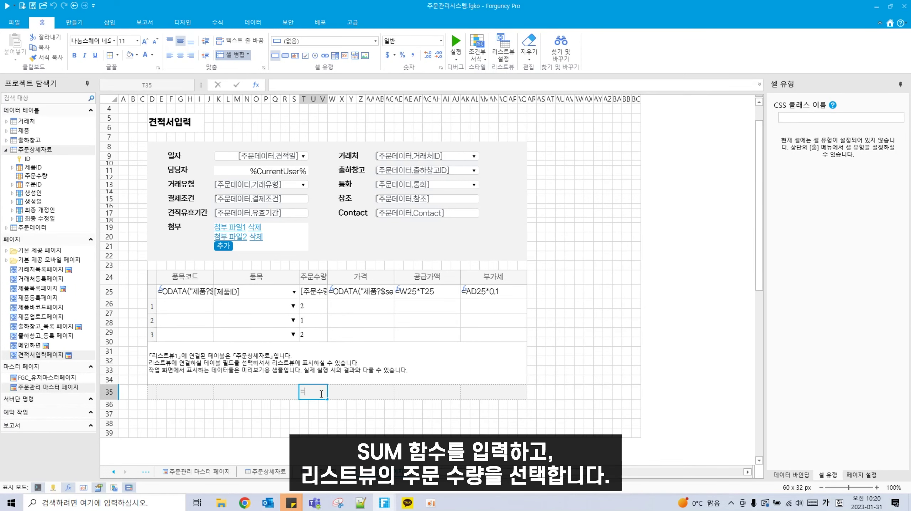
pyautogui.press('Hangul')
pyautogui.write('=SUM(')
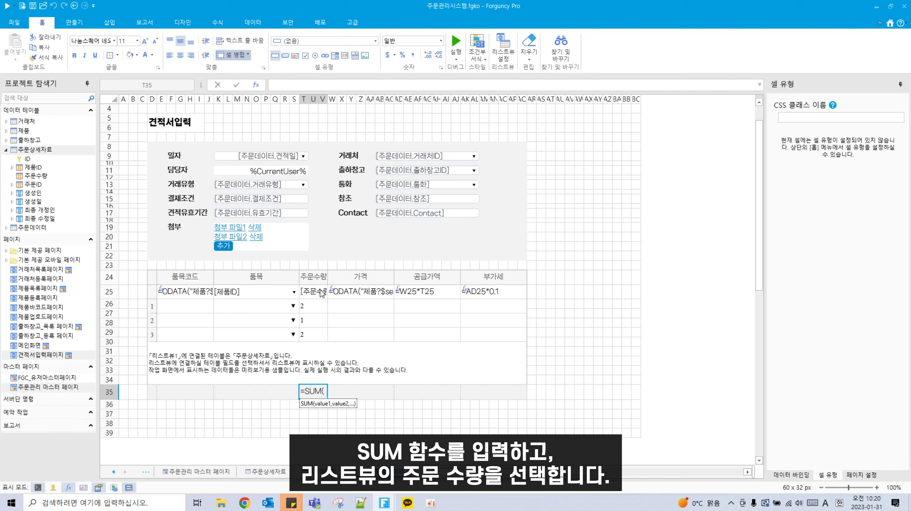
pyautogui.click(319, 296)
pyautogui.write(')')
pyautogui.press('Return')
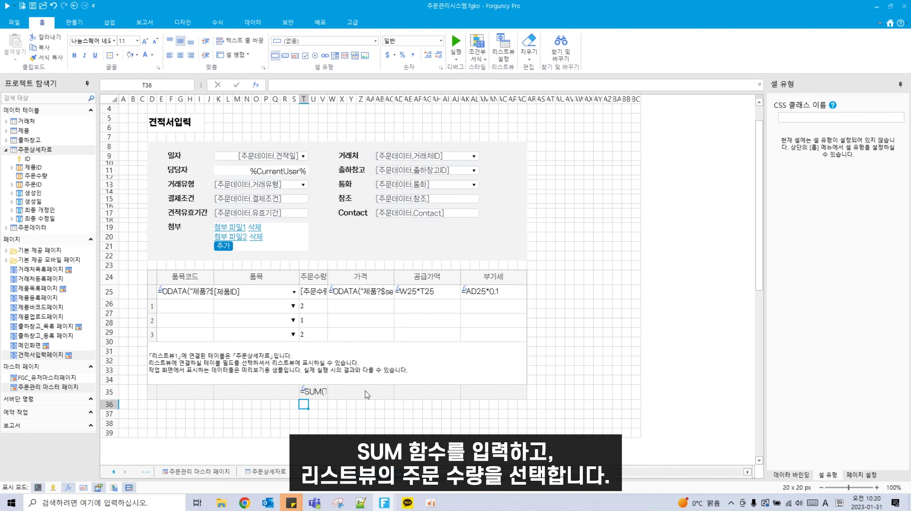
pyautogui.doubleClick(366, 392)
pyautogui.write('=')
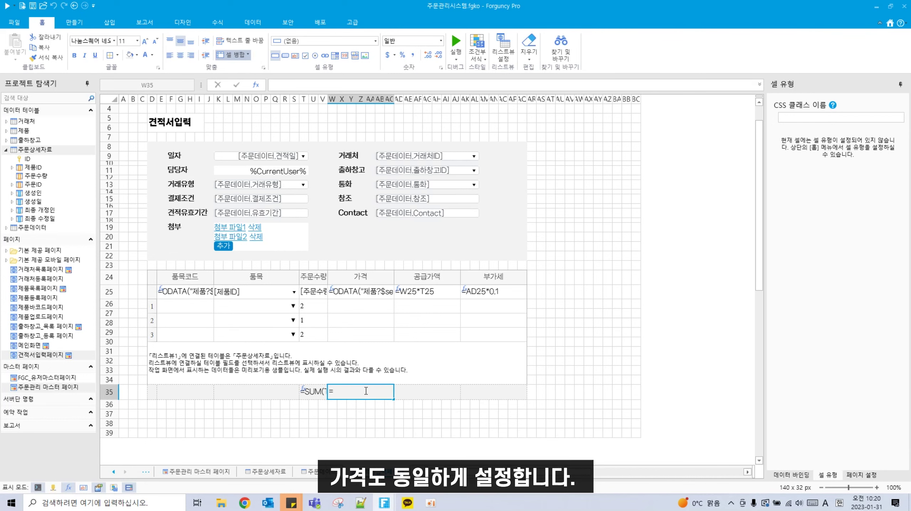
pyautogui.write('SUM(')
pyautogui.click(382, 288)
pyautogui.write(')')
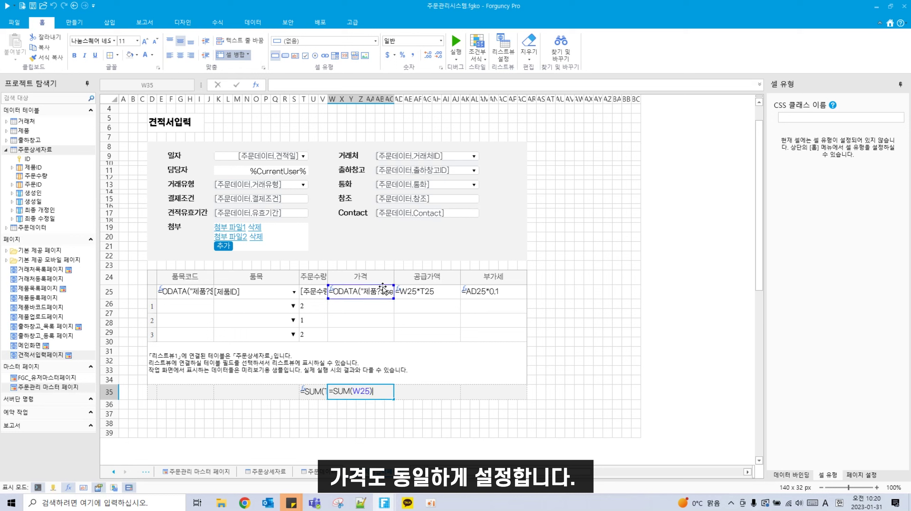
pyautogui.press('Return')
# Step: Enter =SUM(AD25) in row 35 as the supply amount total
pyautogui.click(407, 390)
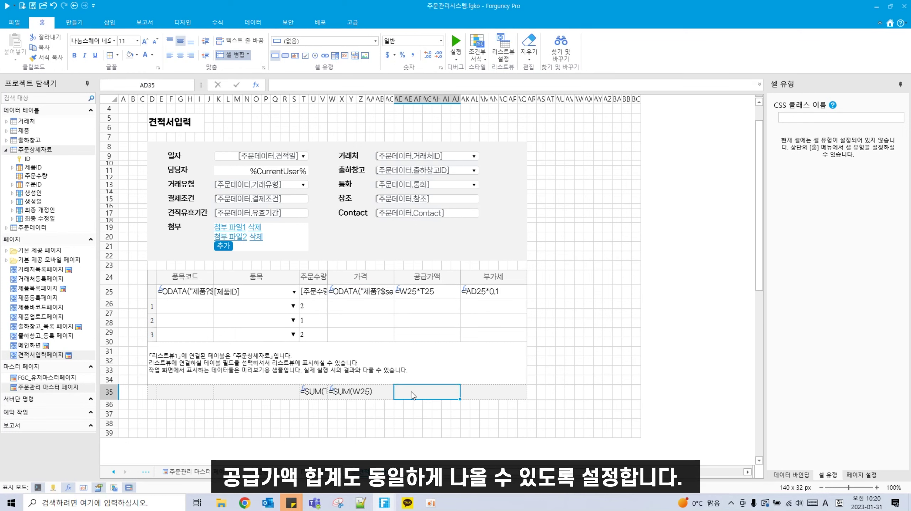
pyautogui.write('=')
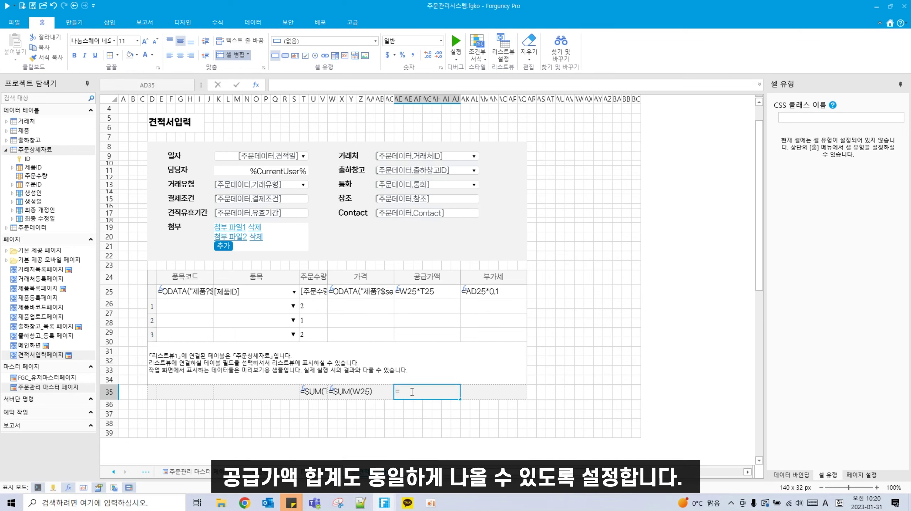
pyautogui.write('SUM(')
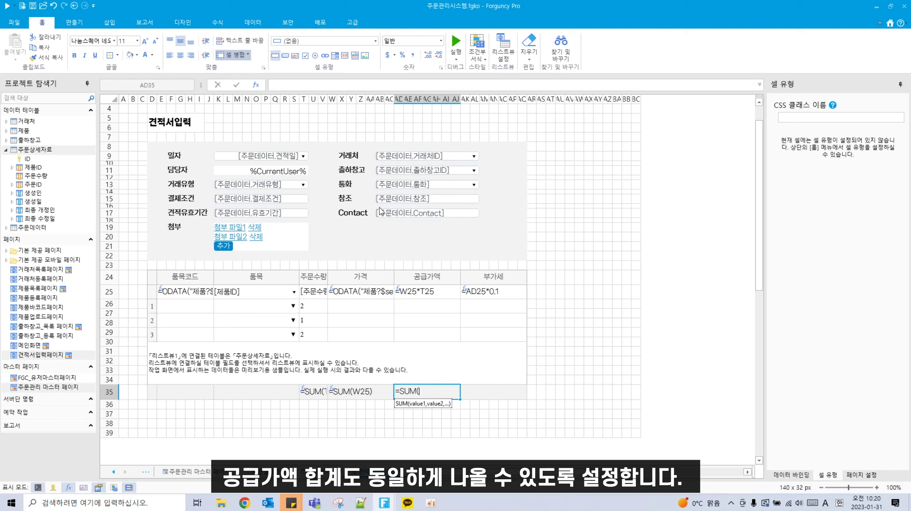
pyautogui.click(446, 293)
pyautogui.write(')')
pyautogui.press('Return')
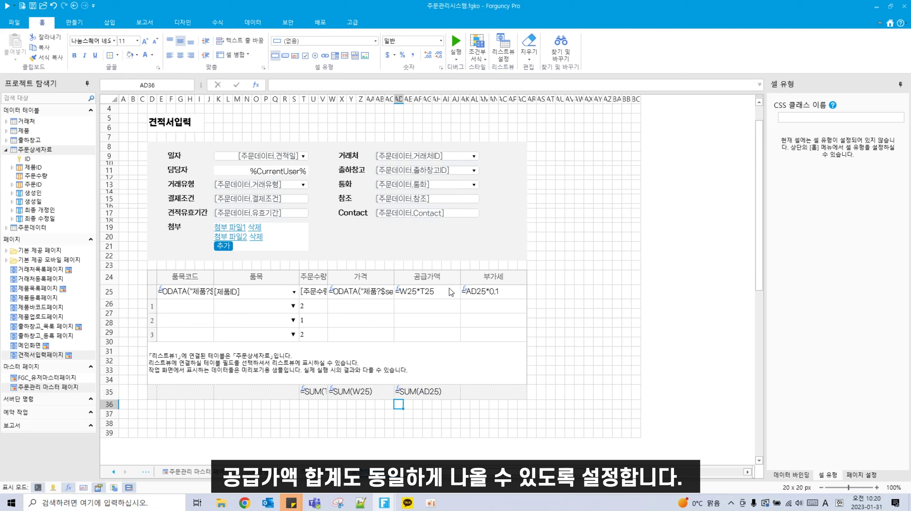
# Step: Enter the grand total formula =AD35+SUM(AK25) in row 35
pyautogui.click(477, 391)
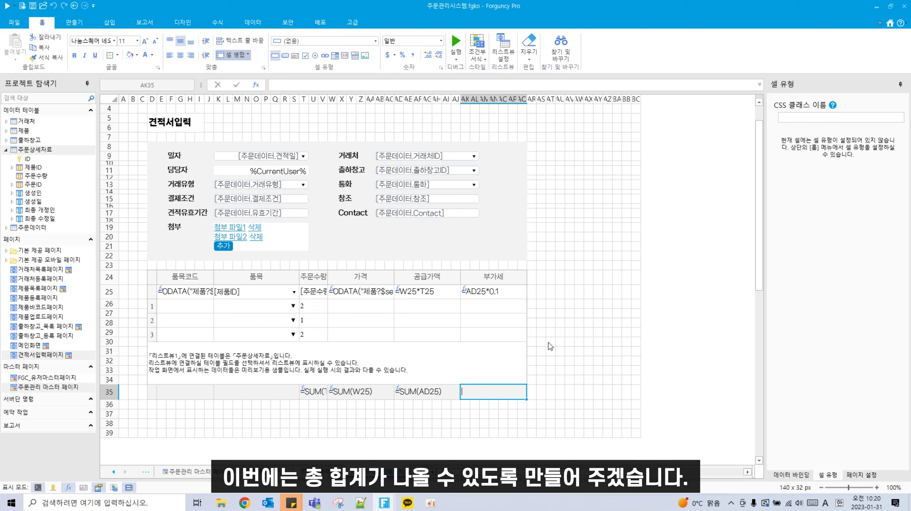
pyautogui.write('=SUM(')
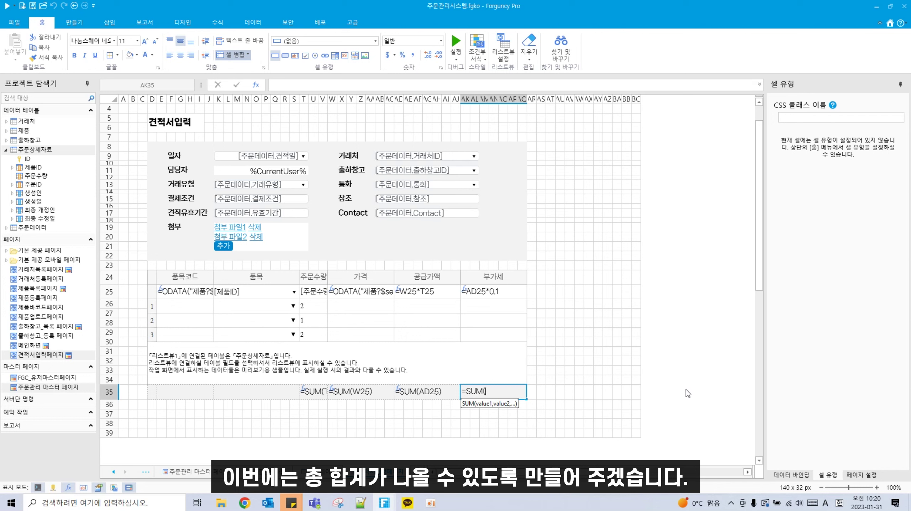
pyautogui.press('BackSpace')
pyautogui.press('BackSpace')
pyautogui.press('BackSpace')
pyautogui.press('BackSpace')
pyautogui.click(438, 394)
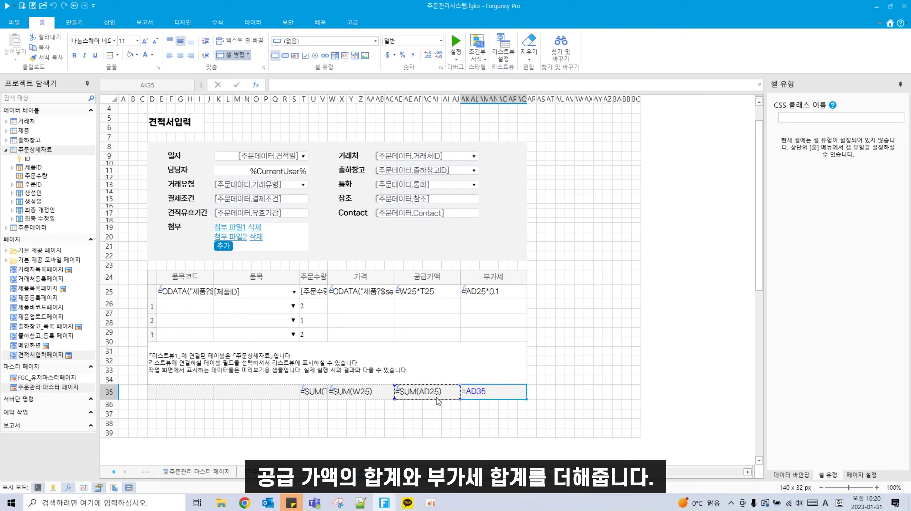
pyautogui.write('+SUM(')
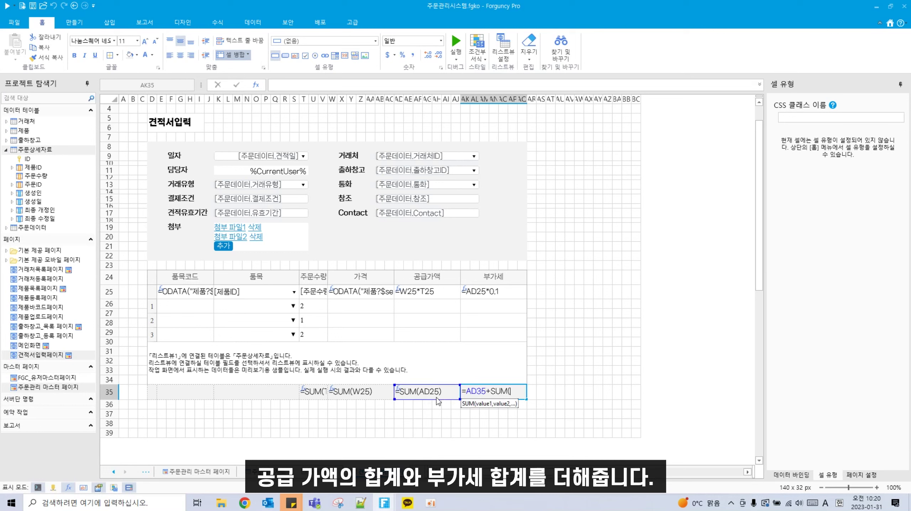
pyautogui.click(500, 295)
pyautogui.write(')')
pyautogui.press('Return')
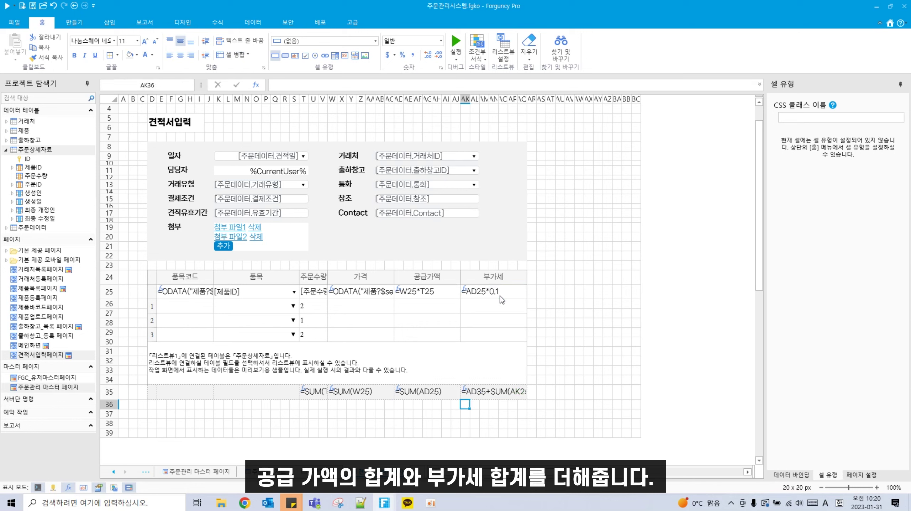
# Step: Make the four totals in T35:AK35 bold
pyautogui.moveTo(308, 395); pyautogui.dragTo(515, 395)
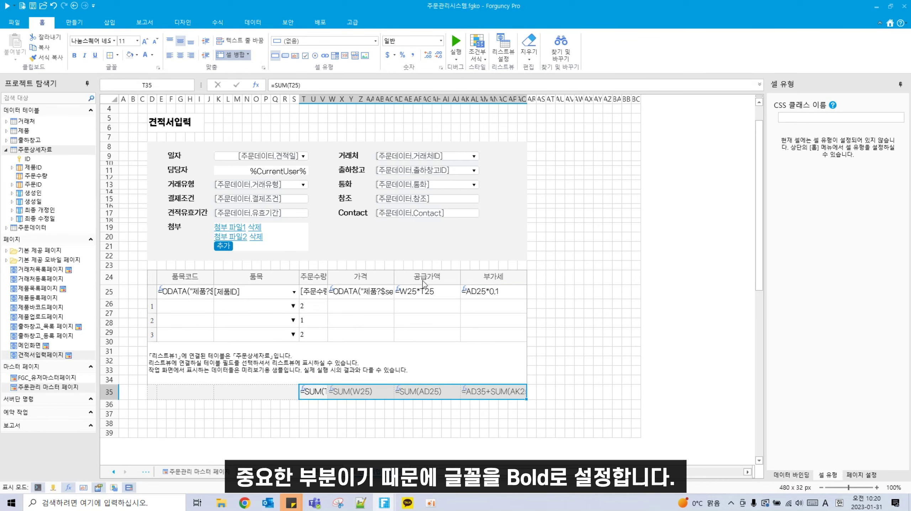
pyautogui.click(74, 55)
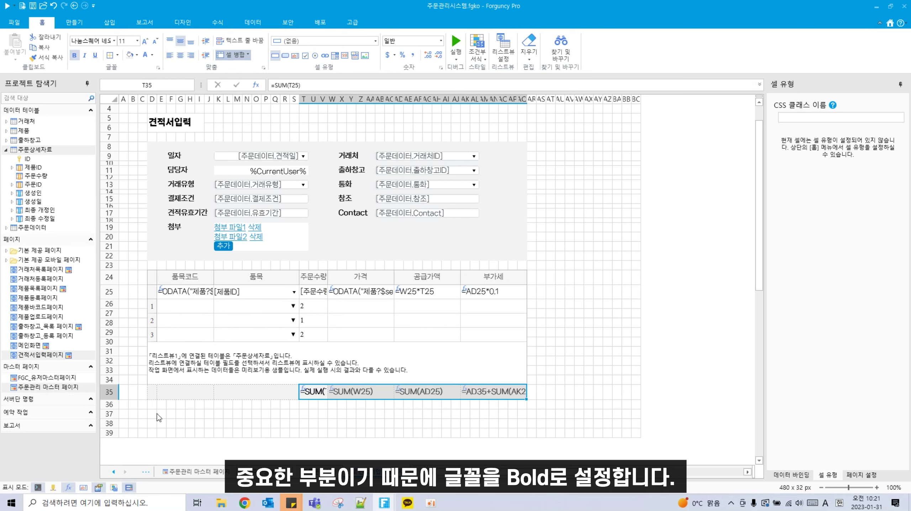
pyautogui.moveTo(153, 415); pyautogui.dragTo(175, 423)
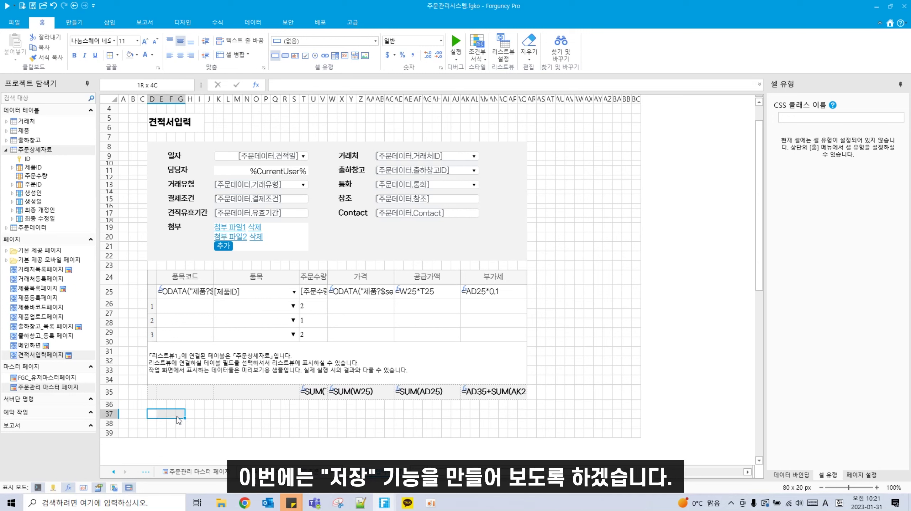
# Step: Turn D37 into a button labelled 저장
pyautogui.hotkey('shift', 'Up')
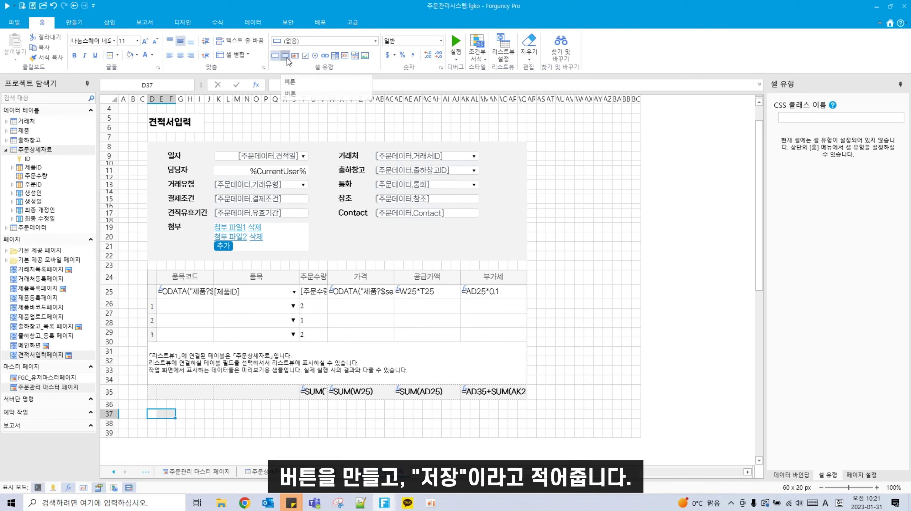
pyautogui.click(287, 58)
pyautogui.doubleClick(167, 414)
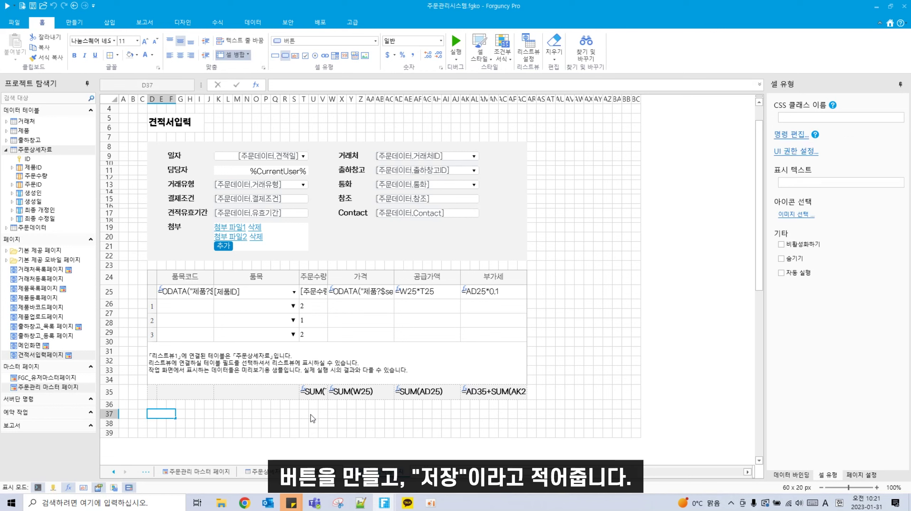
pyautogui.press('Hangul')
pyautogui.write('저자')
pyautogui.press('Return')
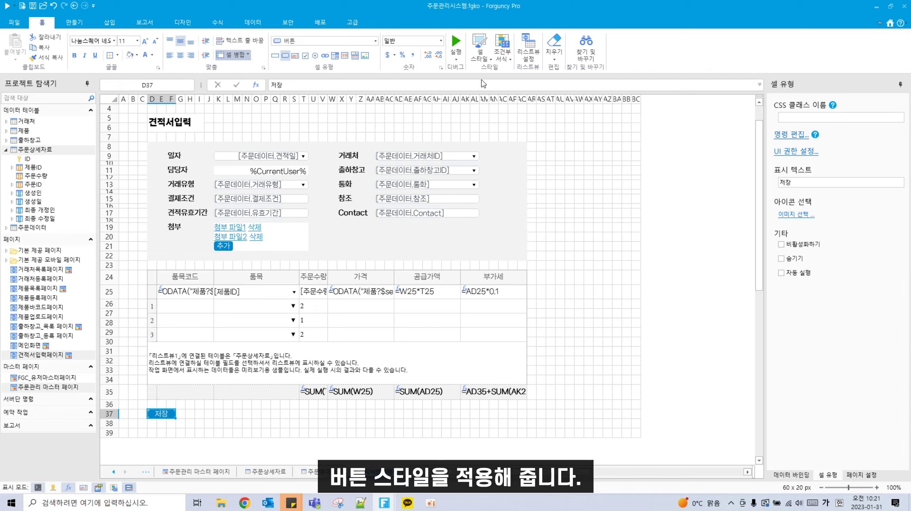
# Step: Apply a cell style to the 저장 button and make row 37 slightly taller
pyautogui.click(486, 64)
pyautogui.click(507, 110)
pyautogui.moveTo(114, 418); pyautogui.dragTo(114, 424)
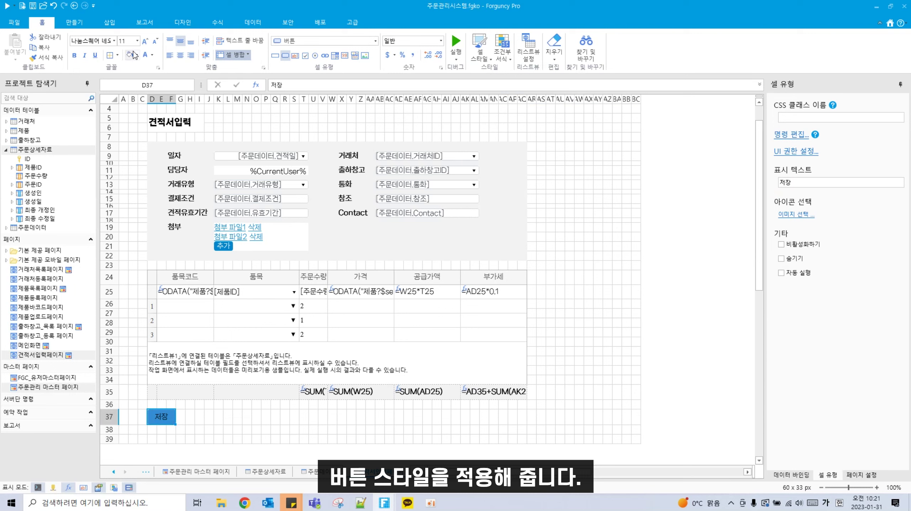
pyautogui.rightClick(169, 421)
# Step: Add an If-Else (조건문) command to the 저장 button
pyautogui.click(190, 483)
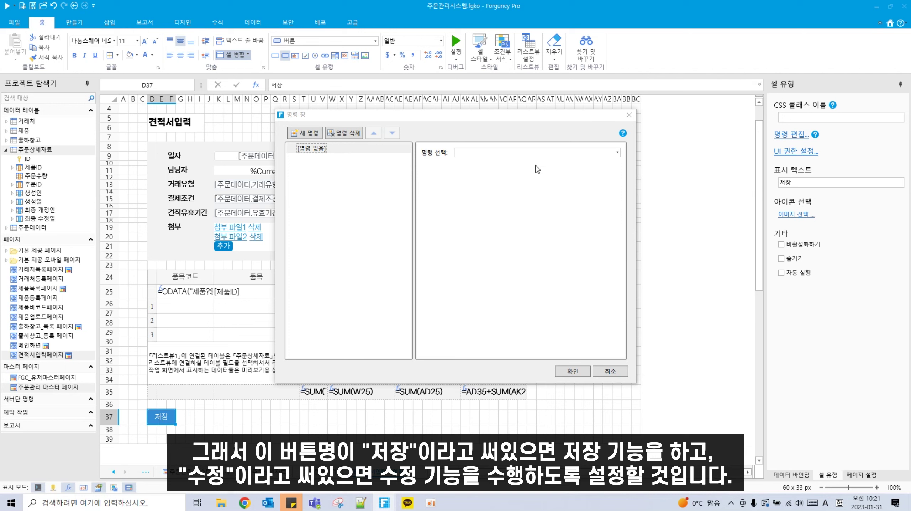
pyautogui.click(551, 151)
pyautogui.scroll(-9, 585, 287)
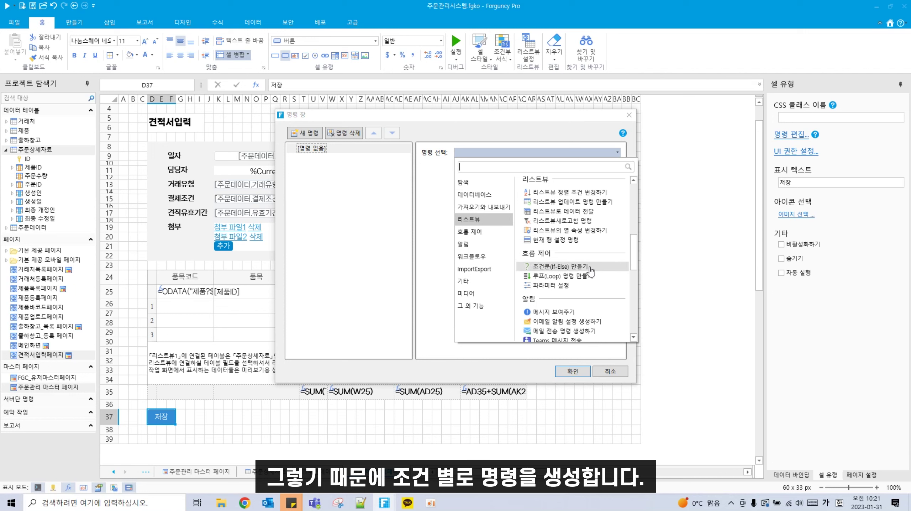
pyautogui.click(590, 267)
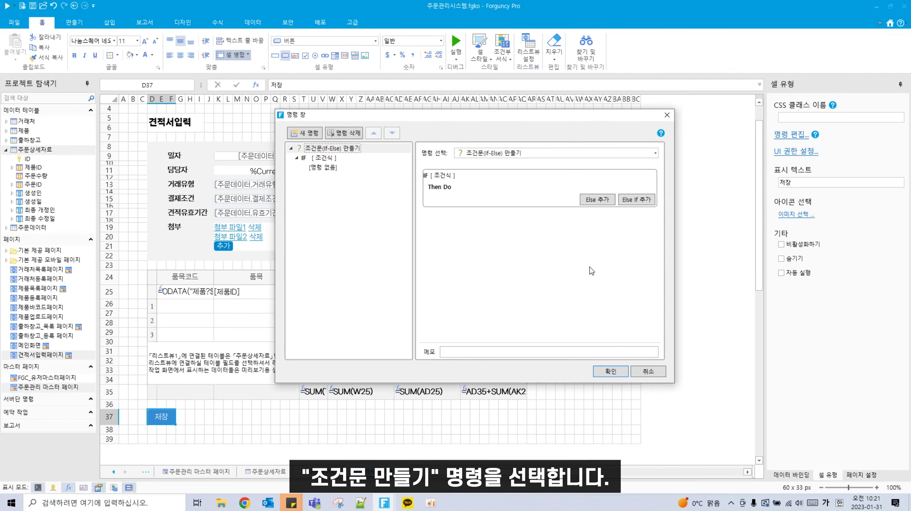
# Step: Set the IF condition to D37 같음 저장
pyautogui.click(324, 158)
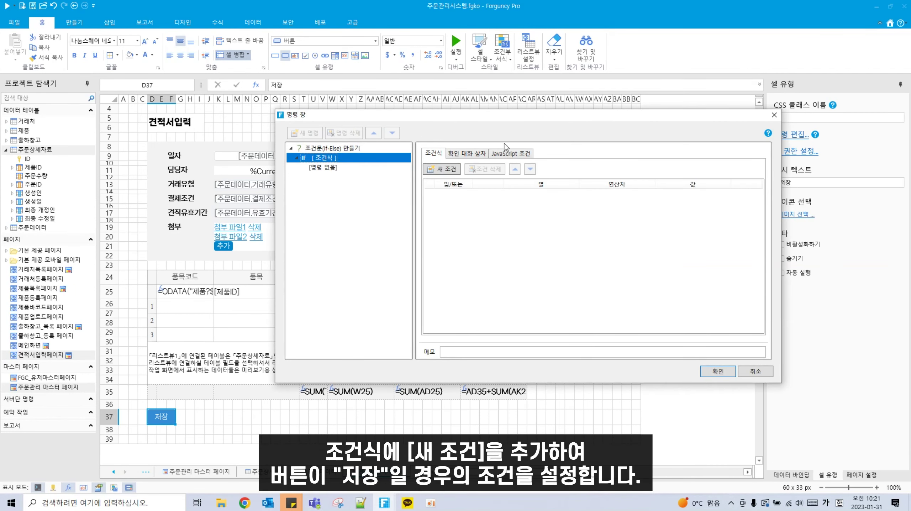
pyautogui.click(443, 172)
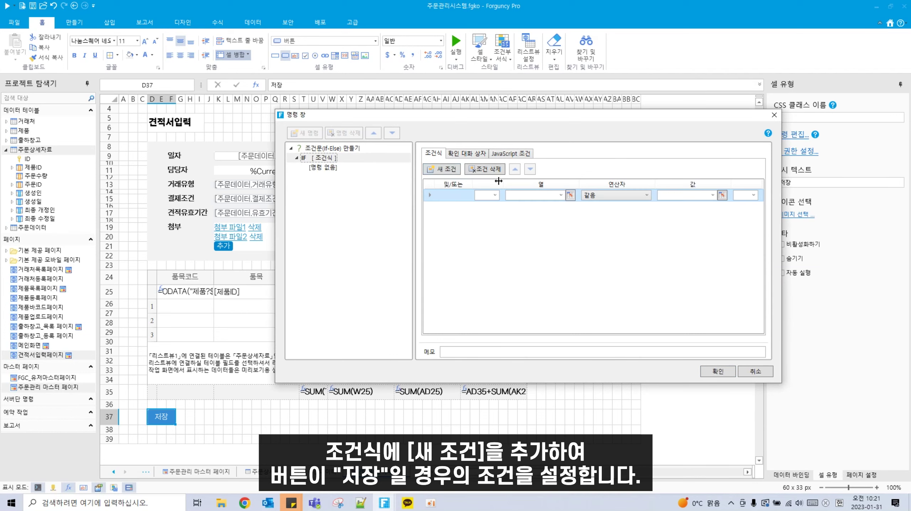
pyautogui.click(571, 195)
pyautogui.click(161, 417)
pyautogui.press('Return')
pyautogui.click(704, 197)
pyautogui.write('장')
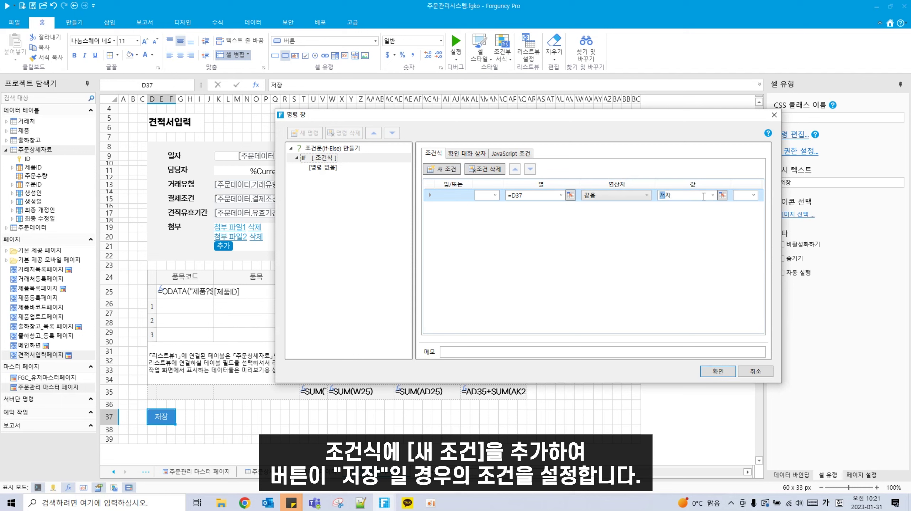
pyautogui.click(329, 168)
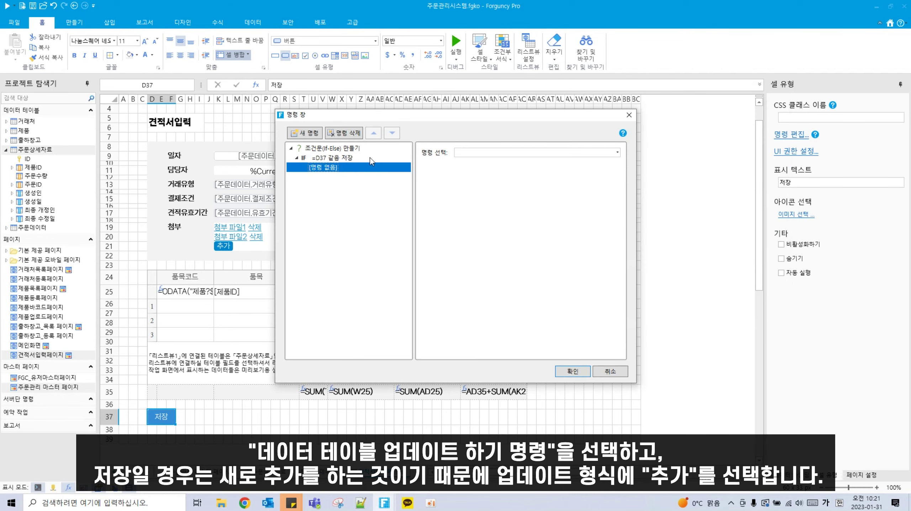
# Step: Set the IF branch to a 데이터 테이블 업데이트하기 command adding to 주문데이터
pyautogui.click(502, 154)
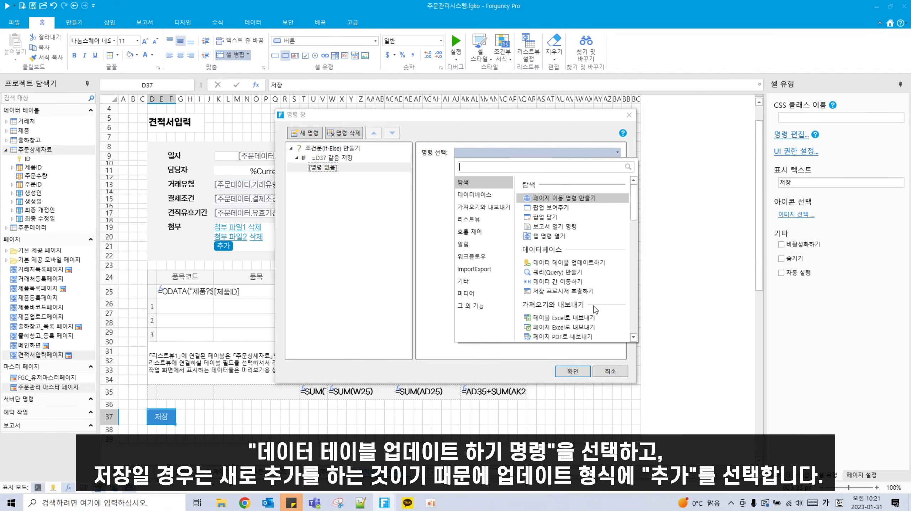
pyautogui.click(591, 264)
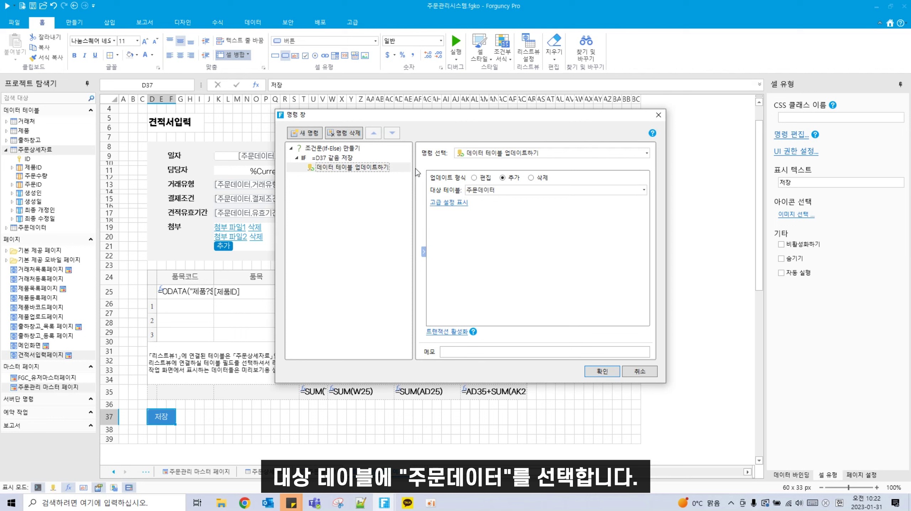
pyautogui.click(329, 158)
# Step: Add an Else If branch with the condition D37 같음 수정
pyautogui.rightClick(330, 159)
pyautogui.click(355, 163)
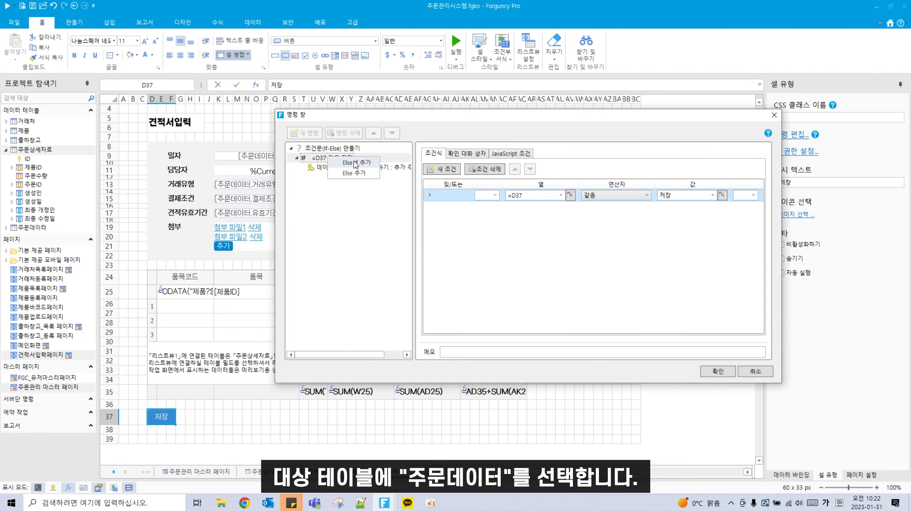
pyautogui.click(343, 180)
pyautogui.click(442, 169)
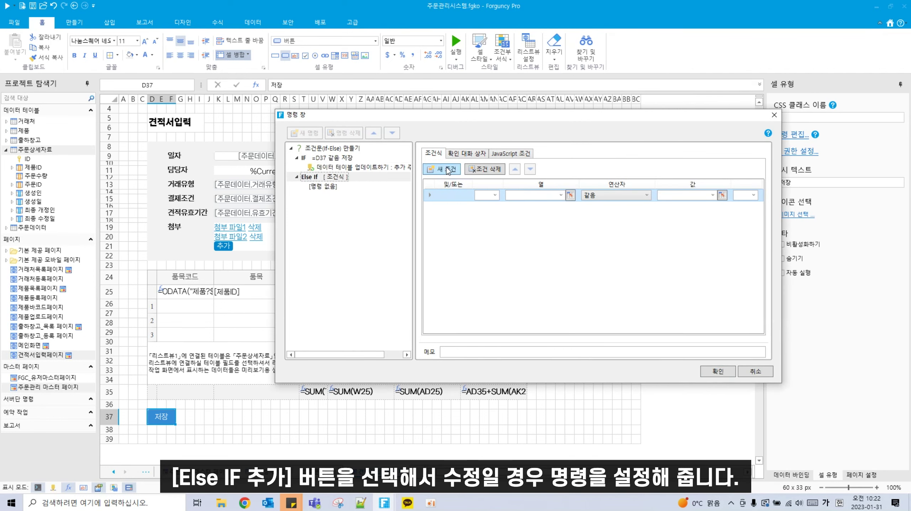
pyautogui.click(571, 195)
pyautogui.click(160, 418)
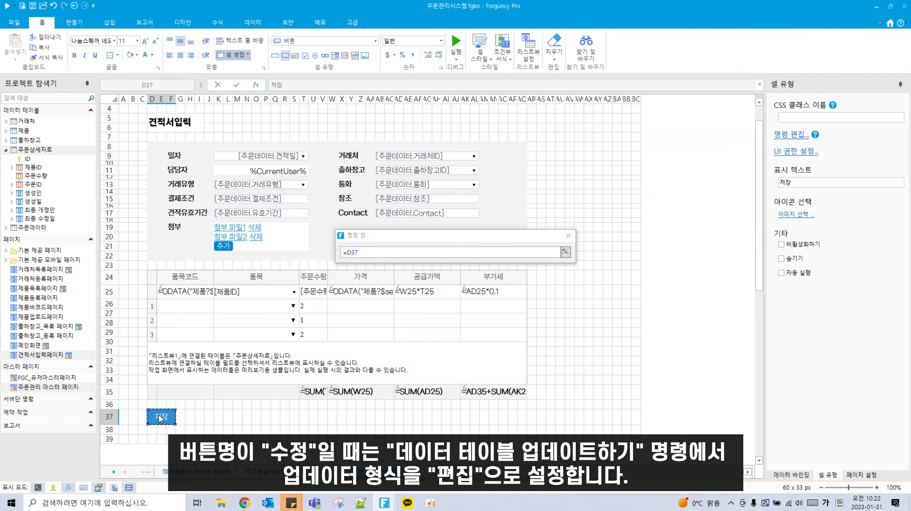
pyautogui.click(569, 252)
pyautogui.click(666, 195)
pyautogui.write('수정')
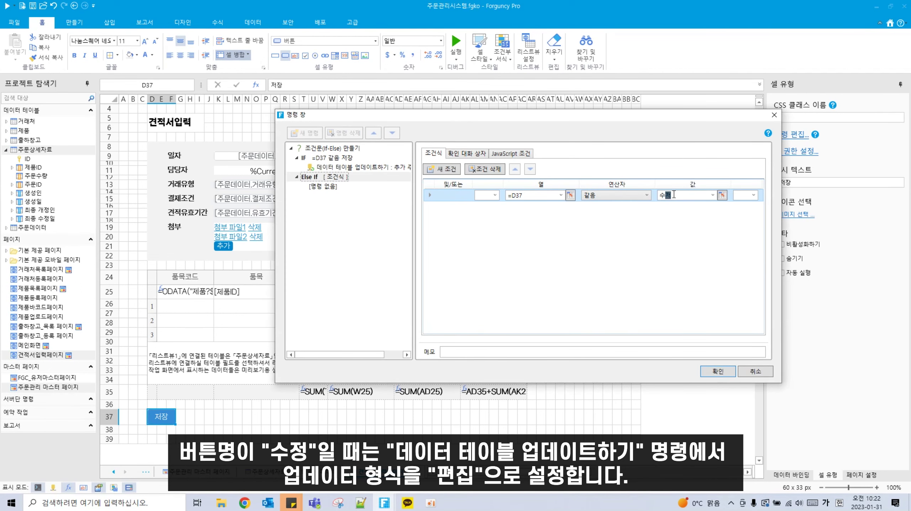
# Step: Make the Else If branch edit 주문데이터 via a data table update, and confirm
pyautogui.click(324, 187)
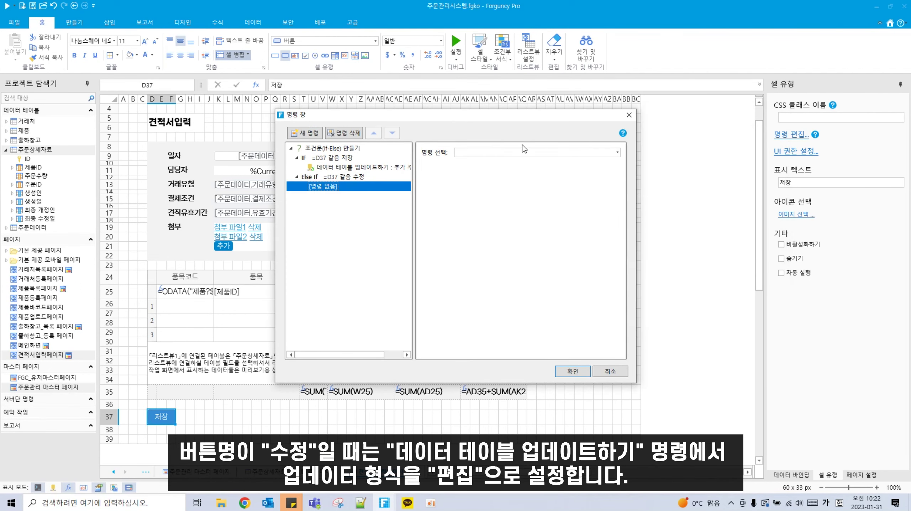
pyautogui.click(514, 153)
pyautogui.click(561, 263)
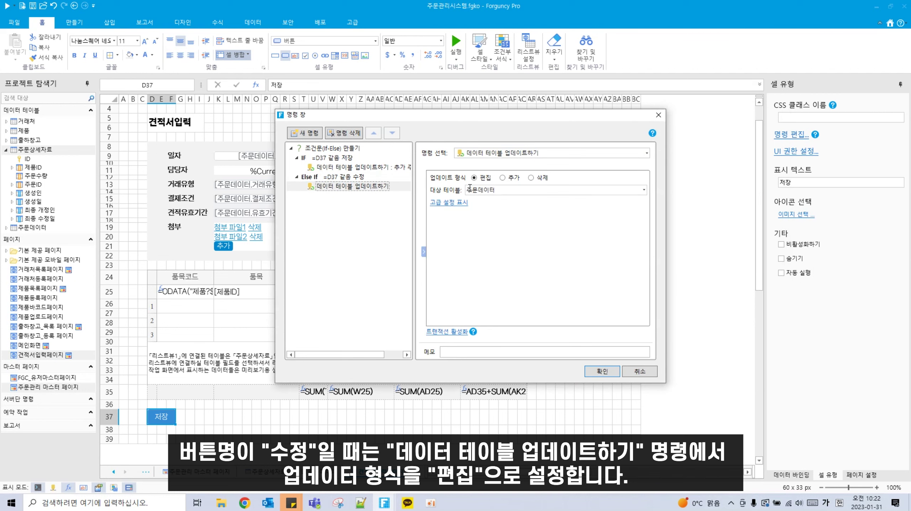
pyautogui.click(601, 372)
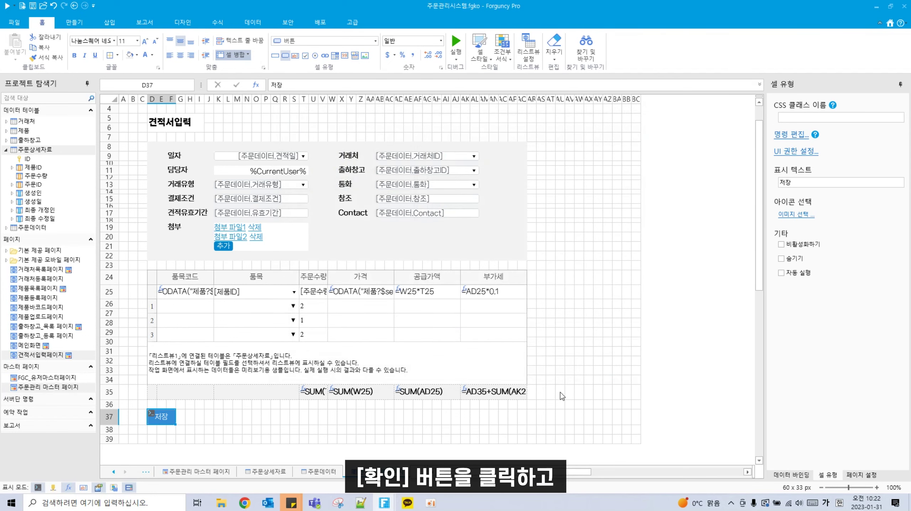
# Step: Create a new page named 견적서목록페이지
pyautogui.rightClick(20, 239)
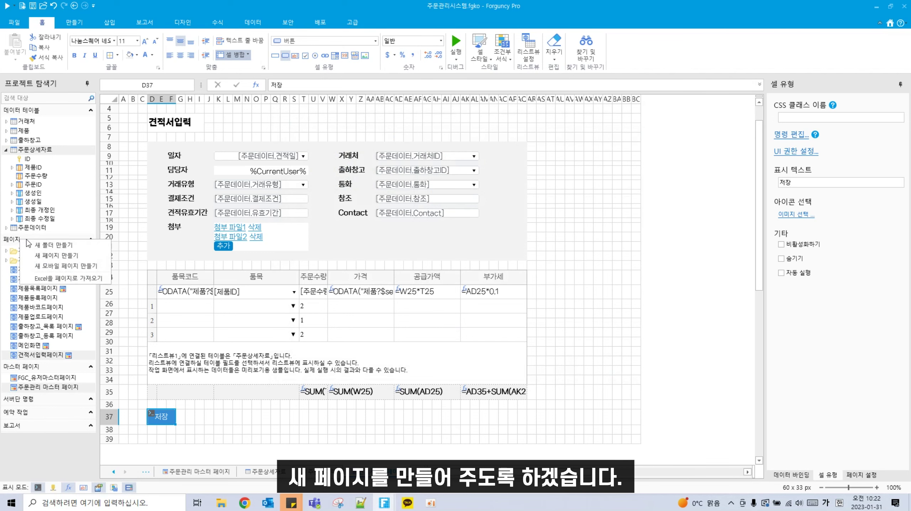
pyautogui.click(44, 256)
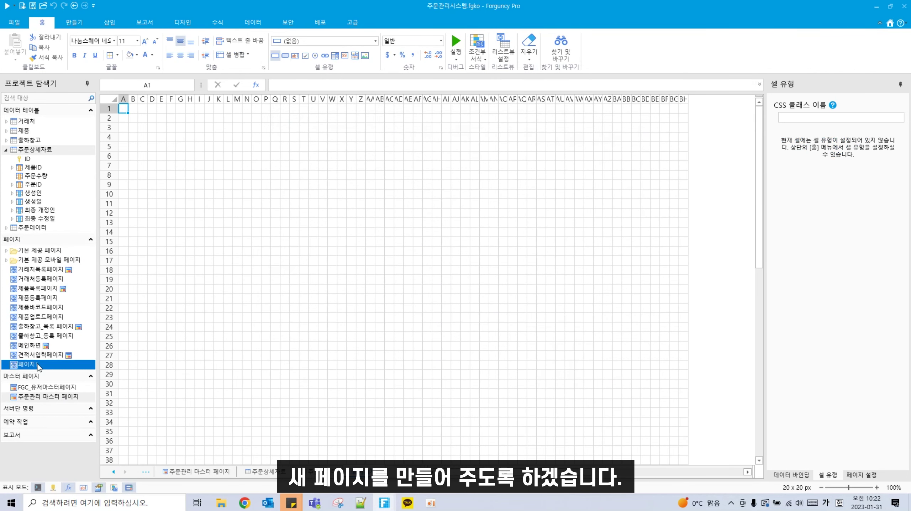
pyautogui.rightClick(48, 367)
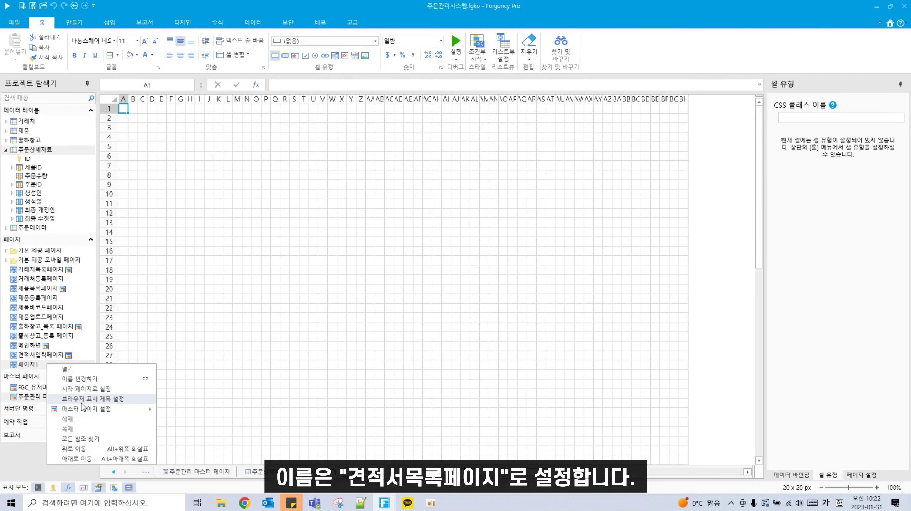
pyautogui.click(94, 381)
pyautogui.write('겨ㄴ적서목록')
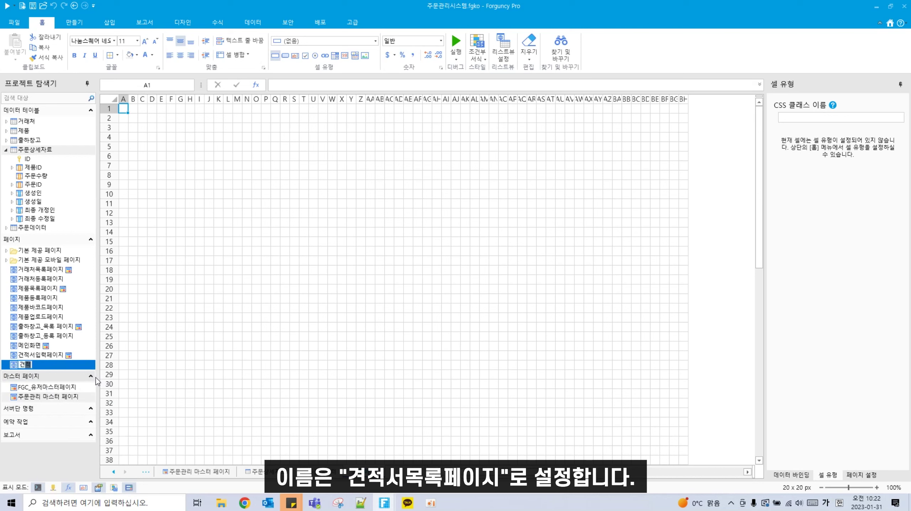
pyautogui.write('페이지')
pyautogui.press('Return')
# Step: Assign 주문관리 마스터 페이지 as its master, then return to the 저장 button on 견적서입력페이지
pyautogui.rightClick(77, 363)
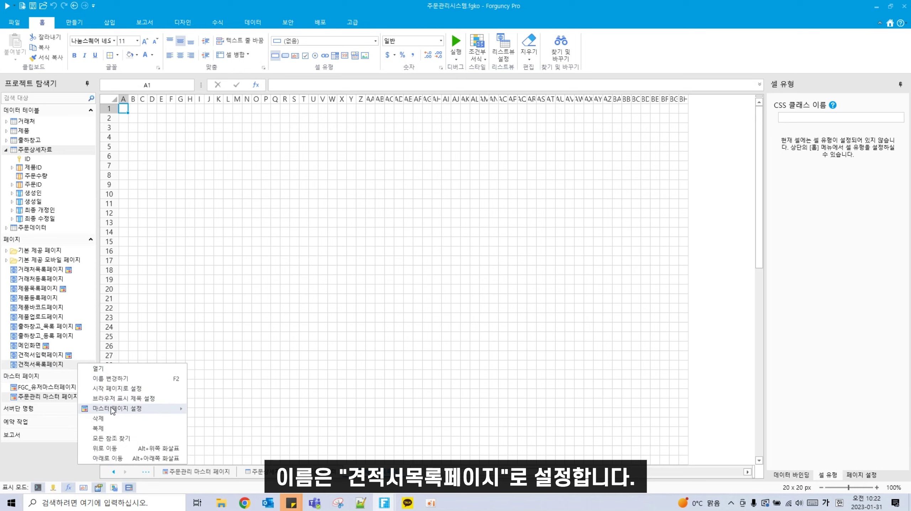
pyautogui.moveTo(111, 408)
pyautogui.click(255, 431)
pyautogui.click(40, 356)
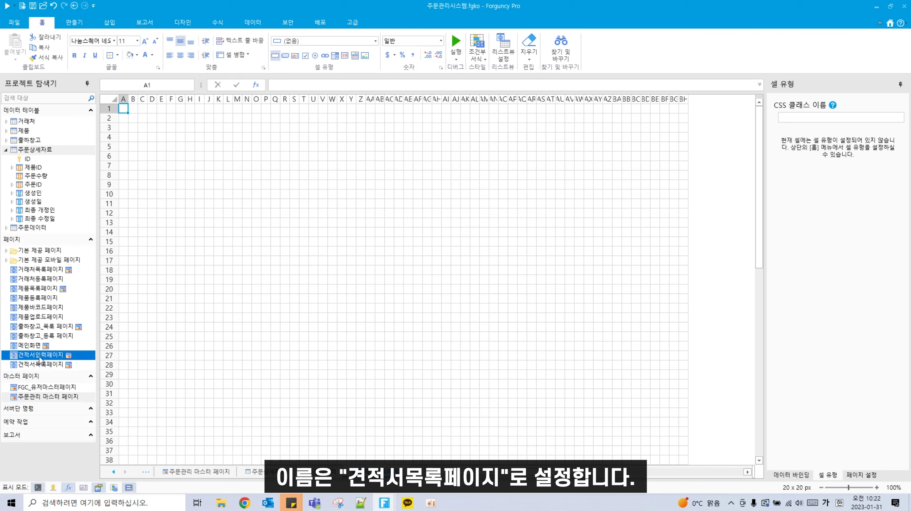
pyautogui.rightClick(157, 418)
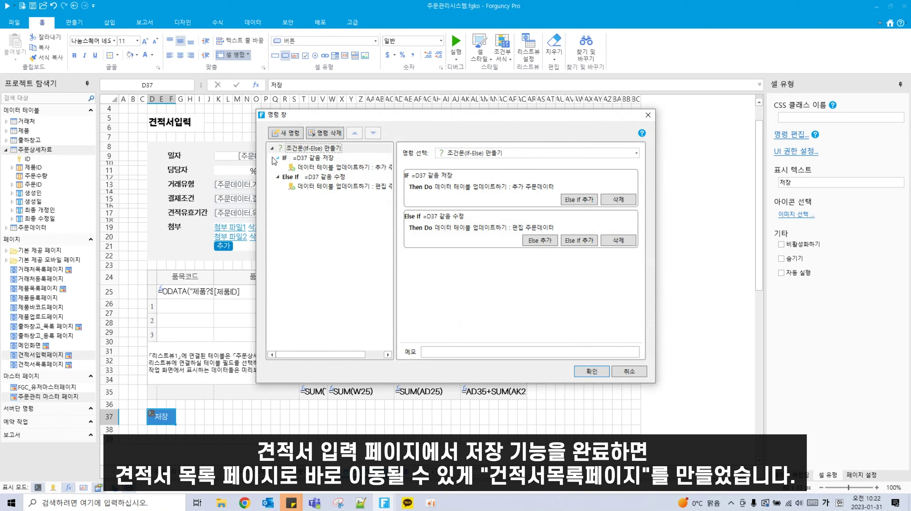
# Step: Append a page navigation command to 견적서목록페이지 after the If-Else, and confirm
pyautogui.click(273, 150)
pyautogui.click(292, 134)
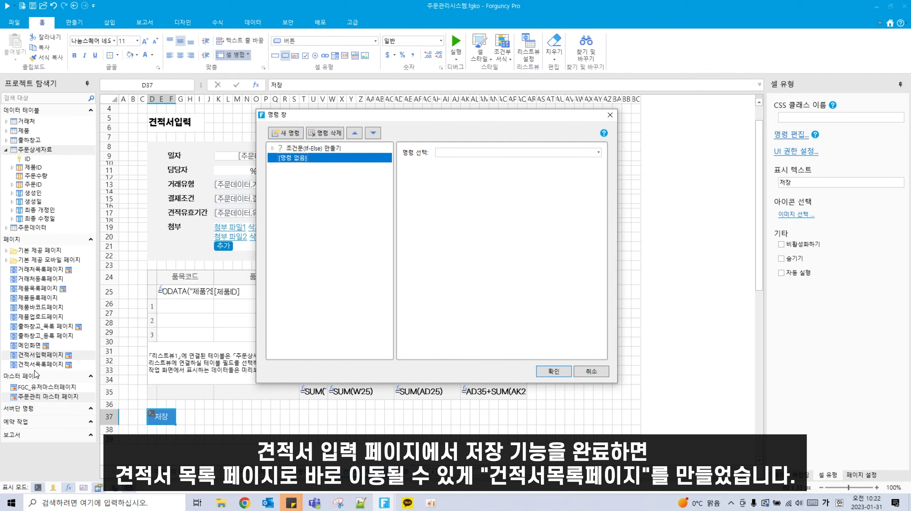
pyautogui.click(461, 151)
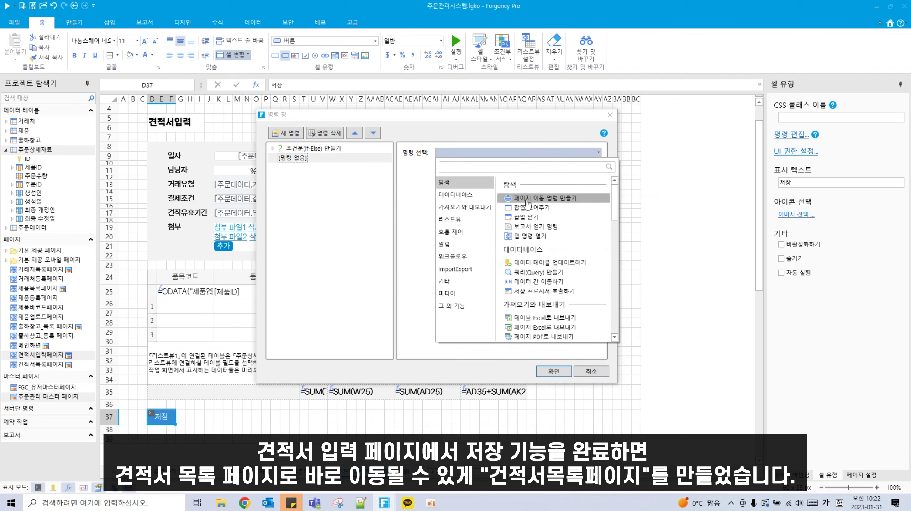
pyautogui.click(554, 201)
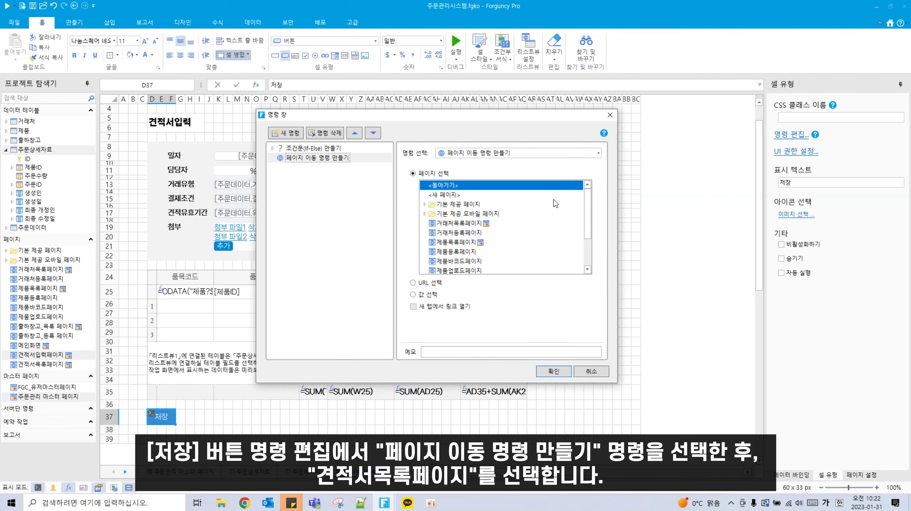
pyautogui.scroll(-1, 465, 263)
pyautogui.scroll(-1, 464, 261)
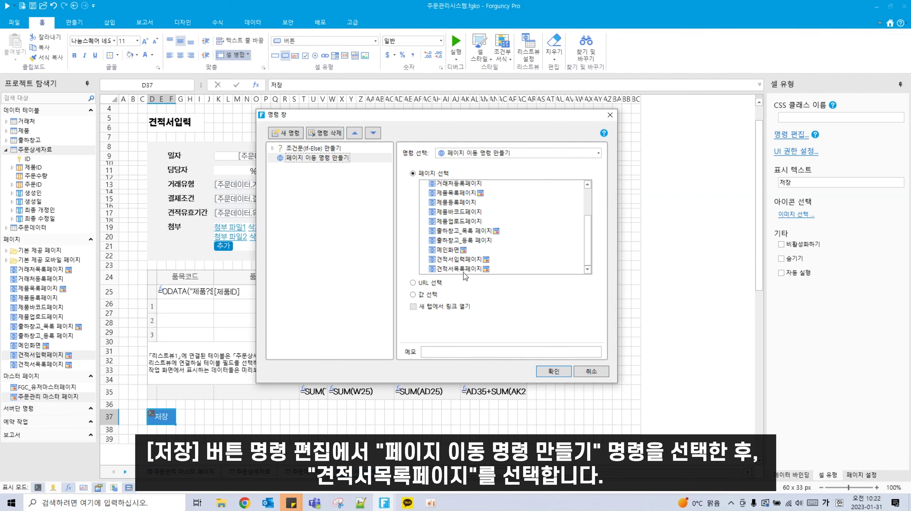
pyautogui.click(466, 269)
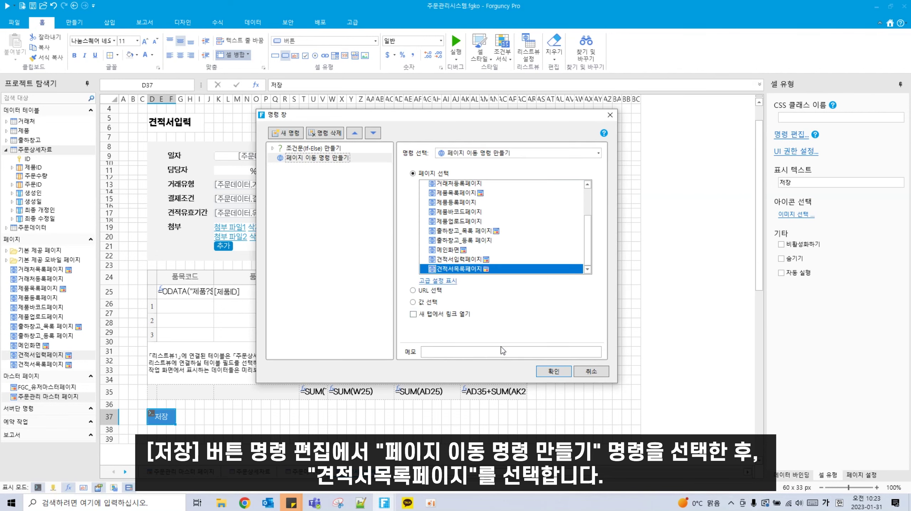
pyautogui.click(548, 371)
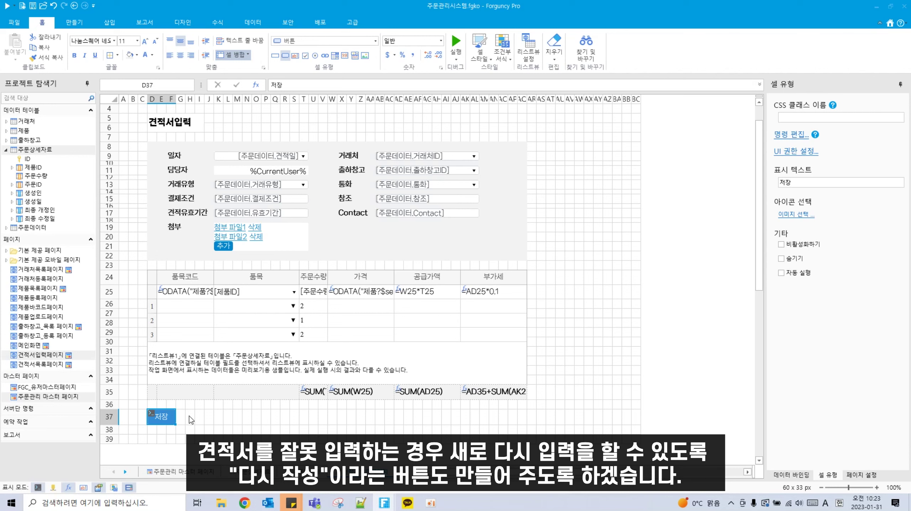
# Step: Merge H37:K37 into a button with a light outlined cell style
pyautogui.moveTo(188, 418); pyautogui.dragTo(220, 421)
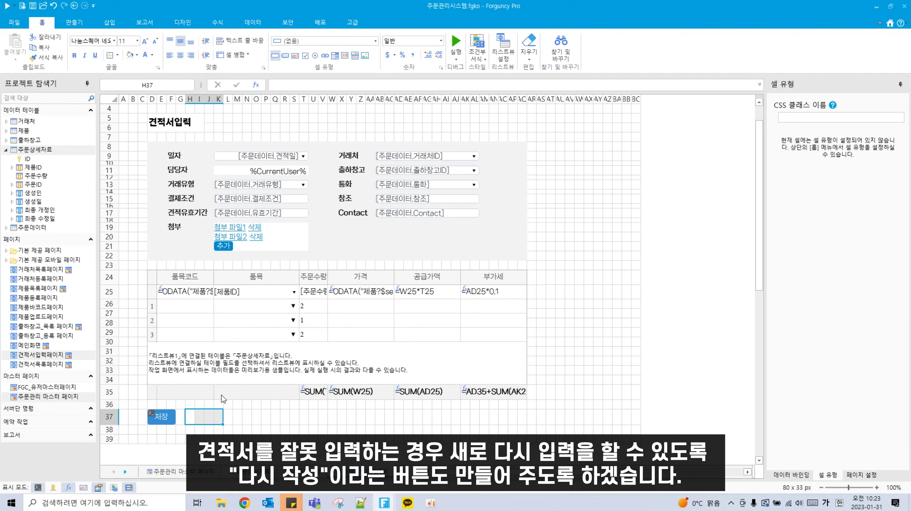
pyautogui.click(232, 54)
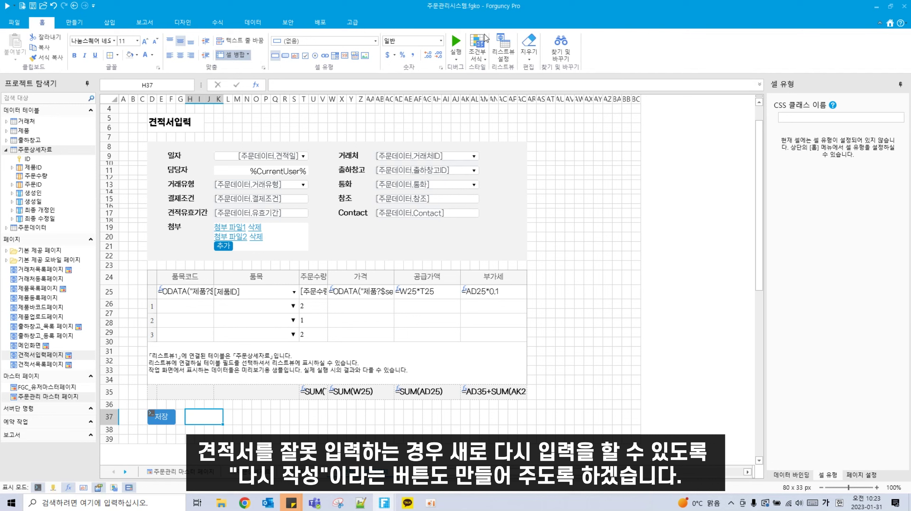
pyautogui.click(285, 56)
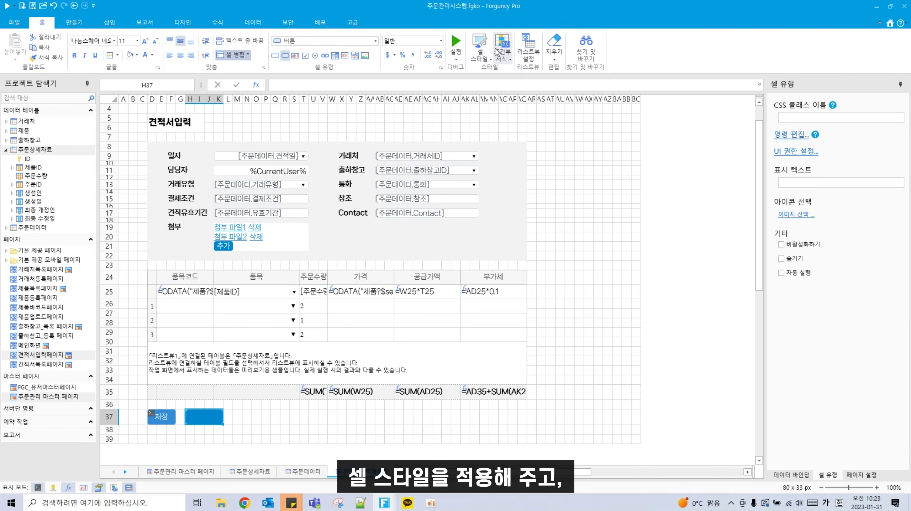
pyautogui.click(490, 54)
pyautogui.click(505, 92)
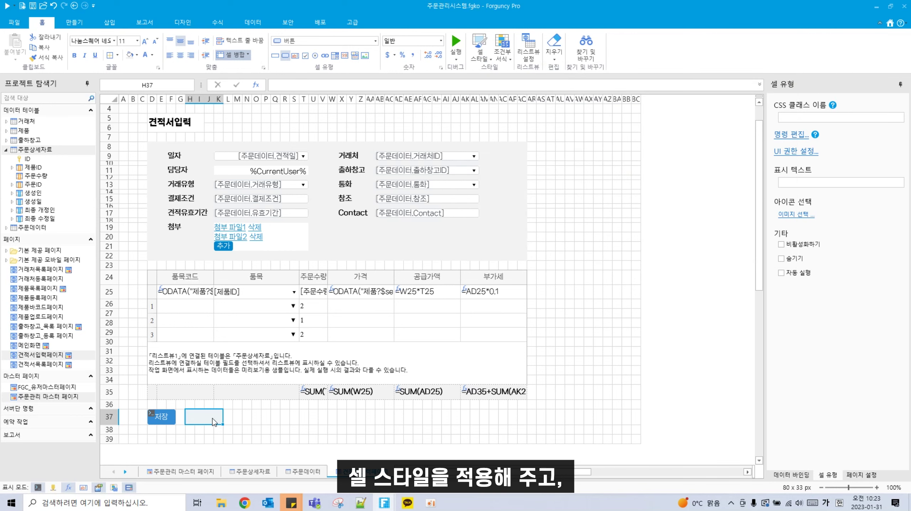
# Step: Caption the button 다시작성 and open its command settings
pyautogui.doubleClick(214, 420)
pyautogui.write('다')
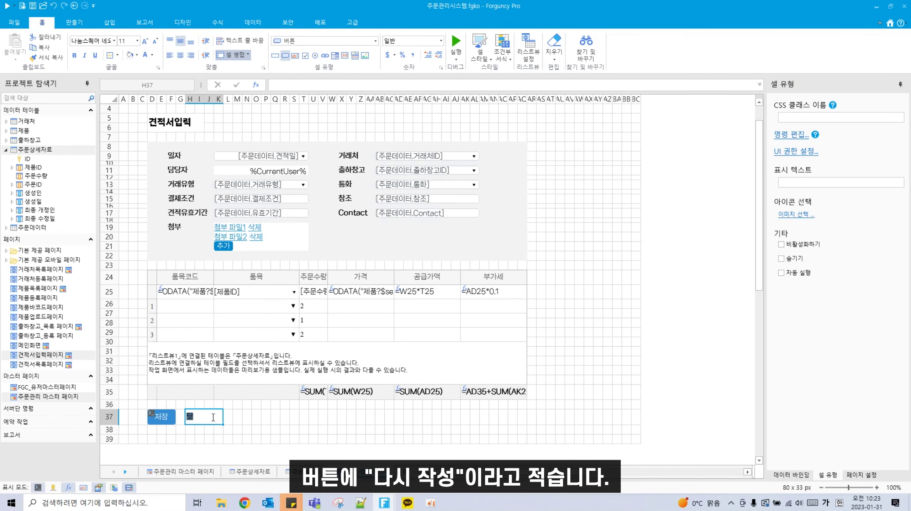
pyautogui.write('시작서')
pyautogui.click(213, 419)
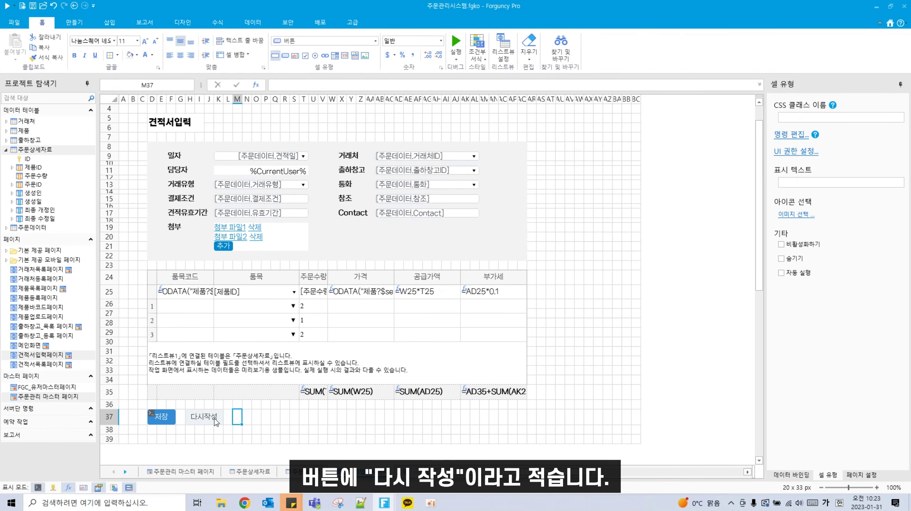
pyautogui.rightClick(213, 418)
pyautogui.click(239, 477)
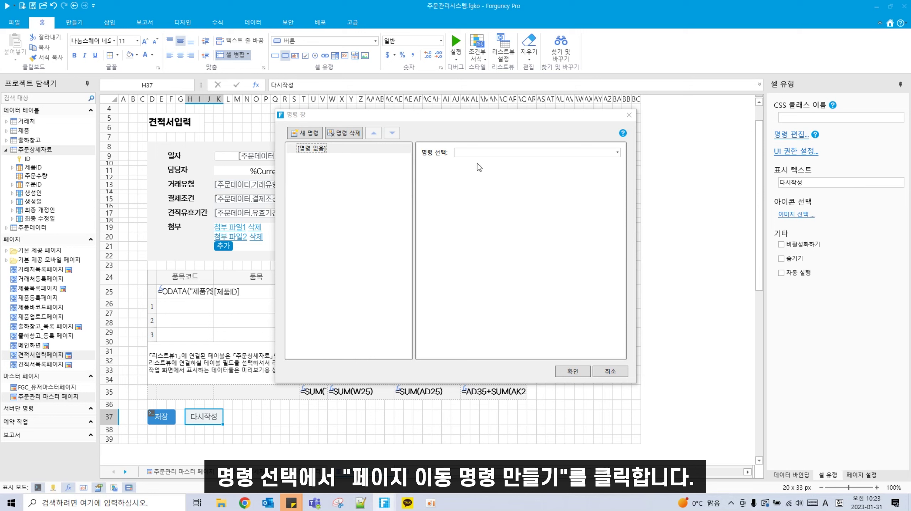
# Step: Navigate 다시작성 to 견적서입력페이지 with 웹브라우저 캐시 : 쿼리/정렬 제거 checked, and confirm
pyautogui.click(573, 153)
pyautogui.click(544, 202)
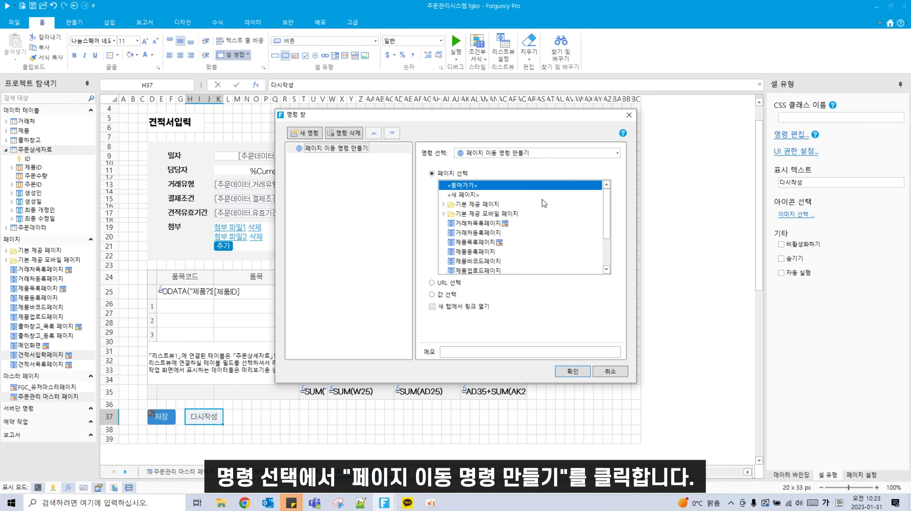
pyautogui.scroll(-1, 478, 265)
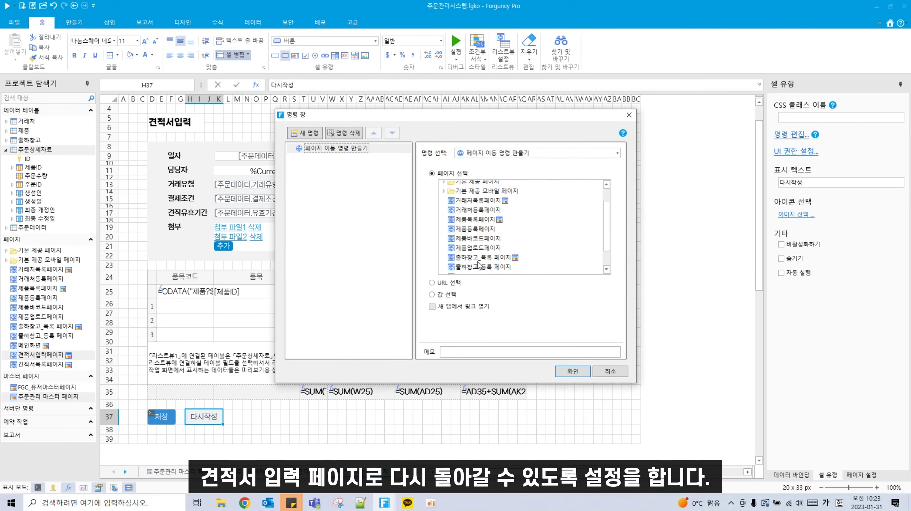
pyautogui.scroll(-2, 491, 273)
pyautogui.click(482, 263)
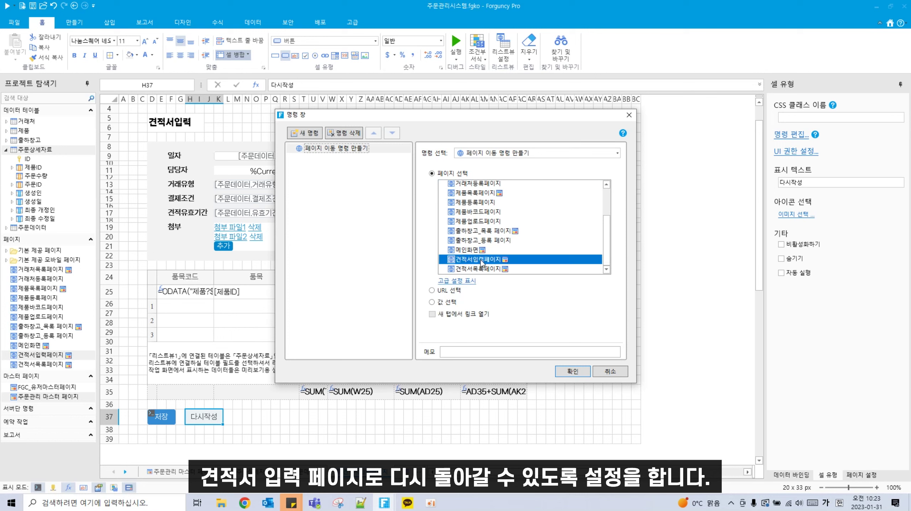
pyautogui.click(465, 282)
pyautogui.scroll(-3, 519, 290)
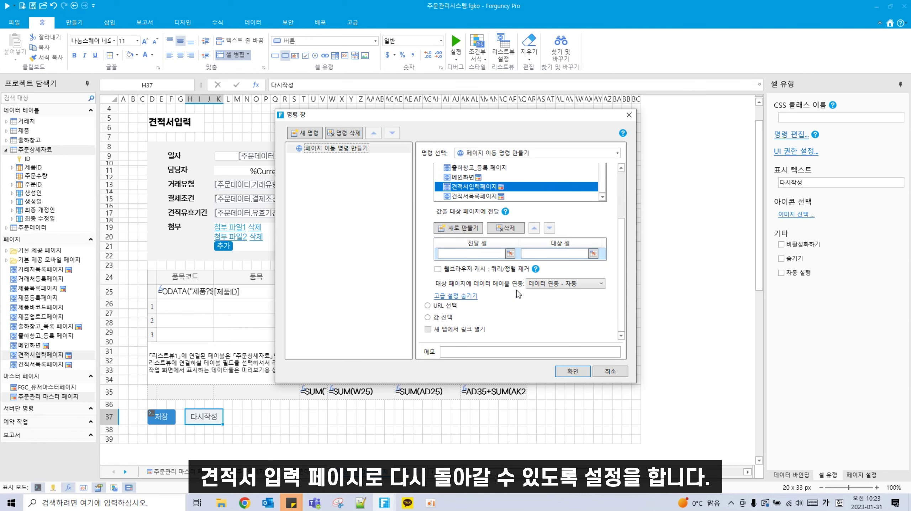
pyautogui.click(469, 273)
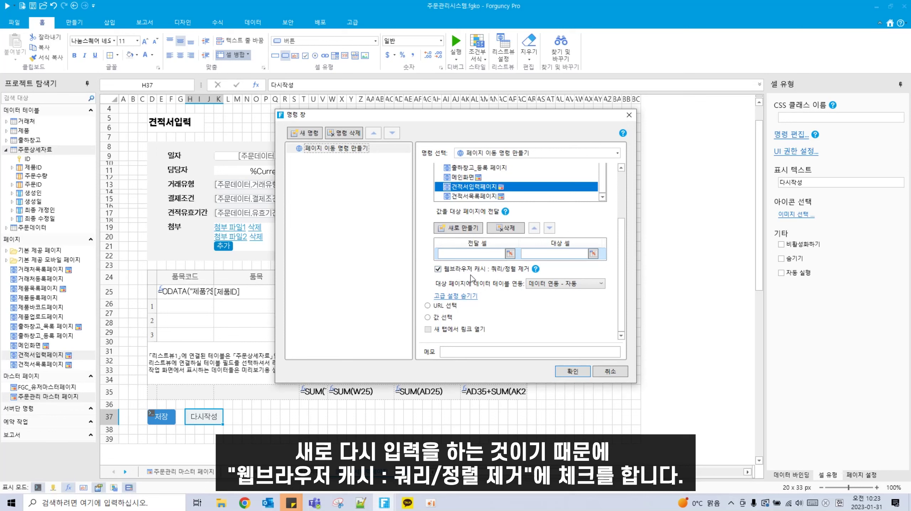
pyautogui.click(578, 372)
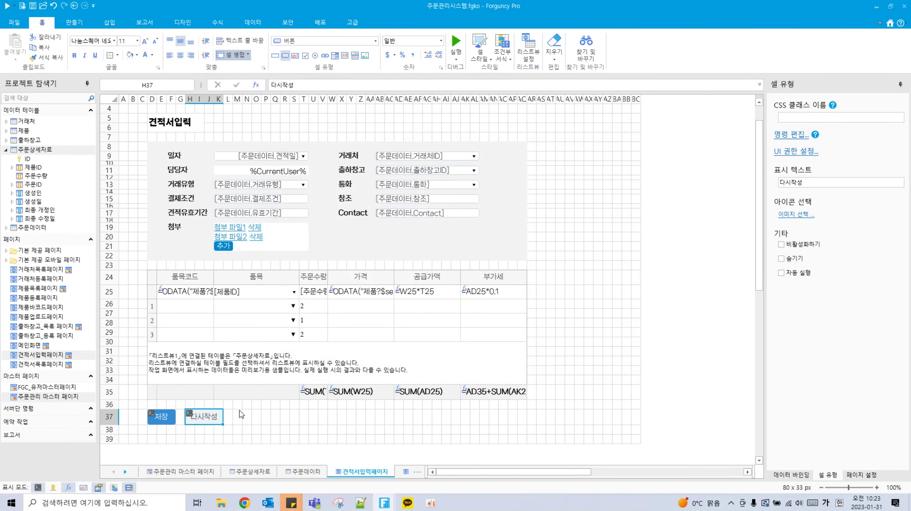
pyautogui.moveTo(235, 419); pyautogui.dragTo(257, 421)
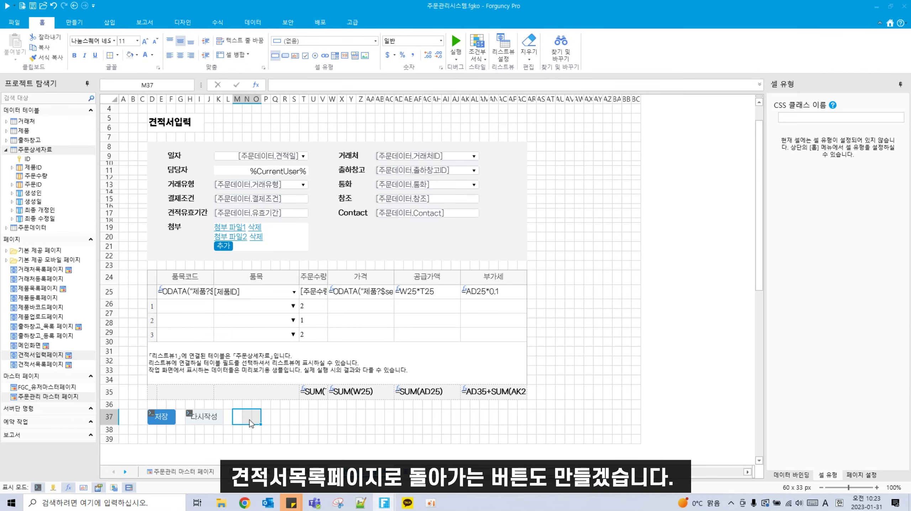
# Step: Make M37:O37 a plain white button captioned 리스트 and open its command editor
pyautogui.click(285, 55)
pyautogui.click(479, 47)
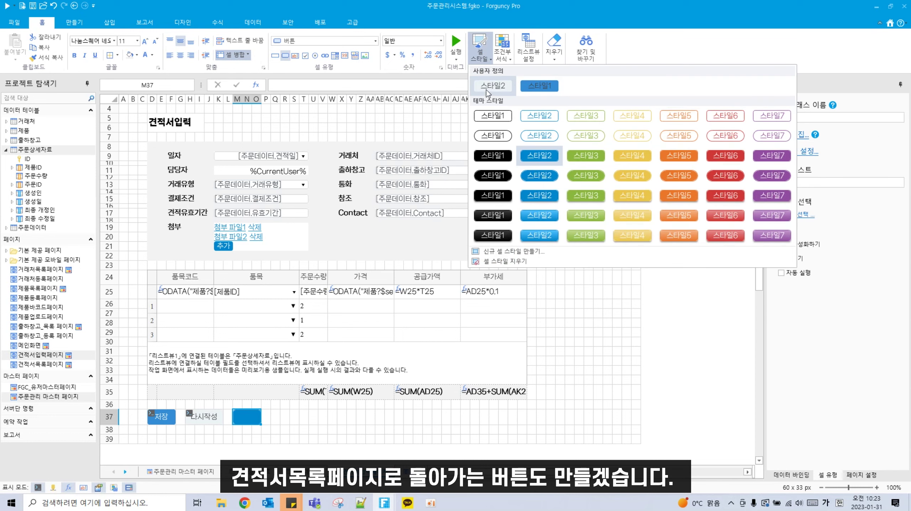
pyautogui.click(489, 89)
pyautogui.doubleClick(247, 418)
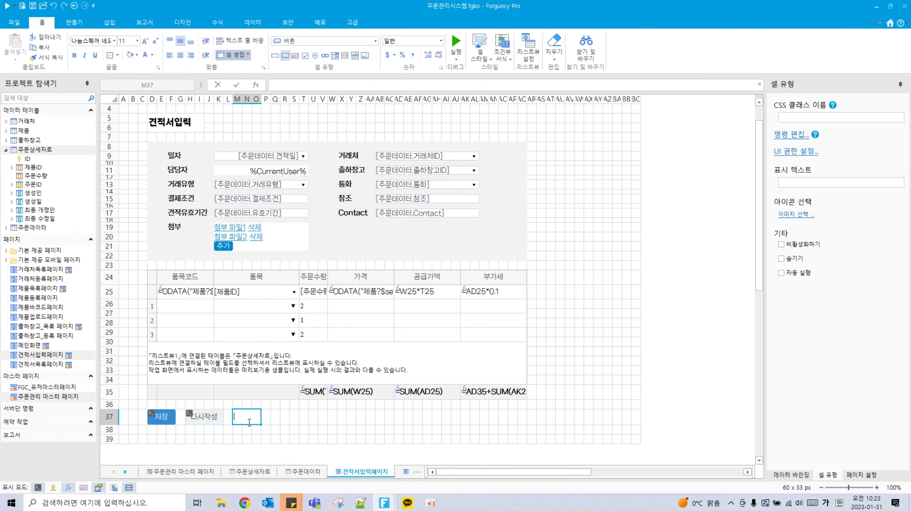
pyautogui.write('리스트')
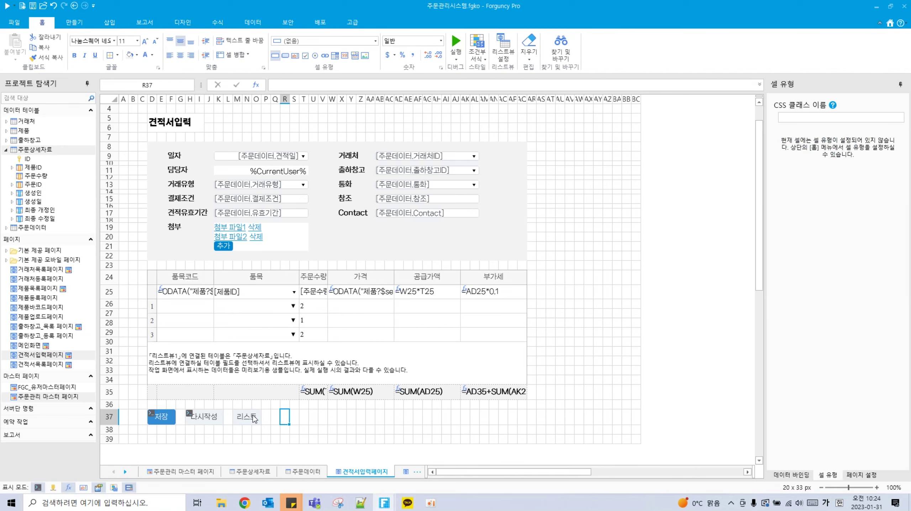
pyautogui.rightClick(252, 418)
pyautogui.click(277, 476)
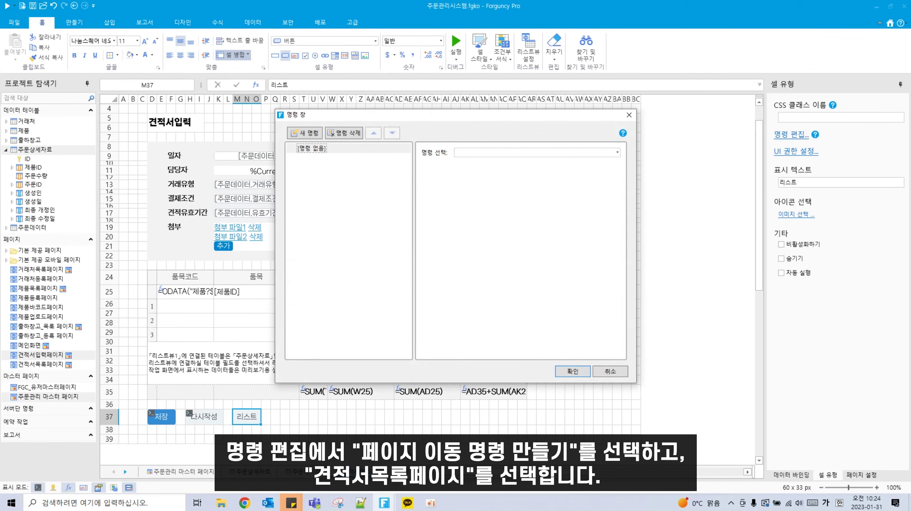
# Step: Give the 리스트 button a page-navigation command to 견적서목록페이지 that clears query/sort browser cache
pyautogui.click(542, 151)
pyautogui.click(568, 200)
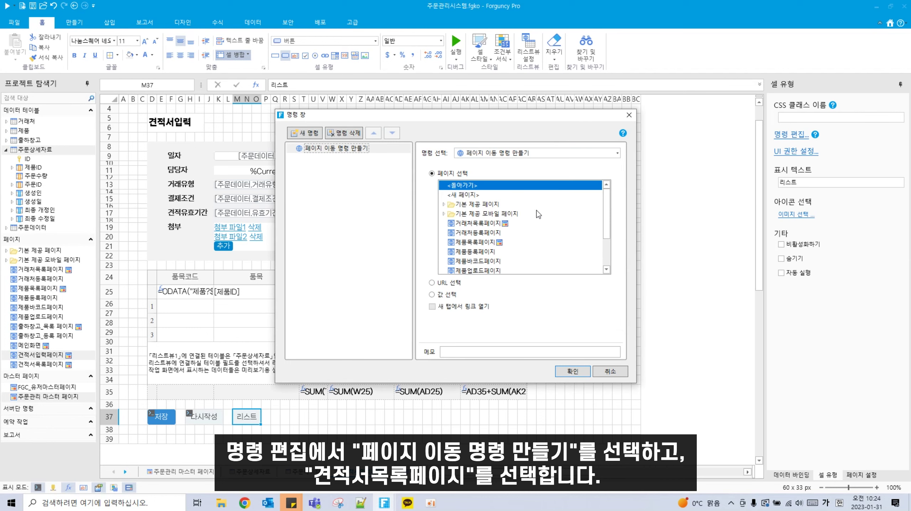
pyautogui.scroll(-2, 490, 254)
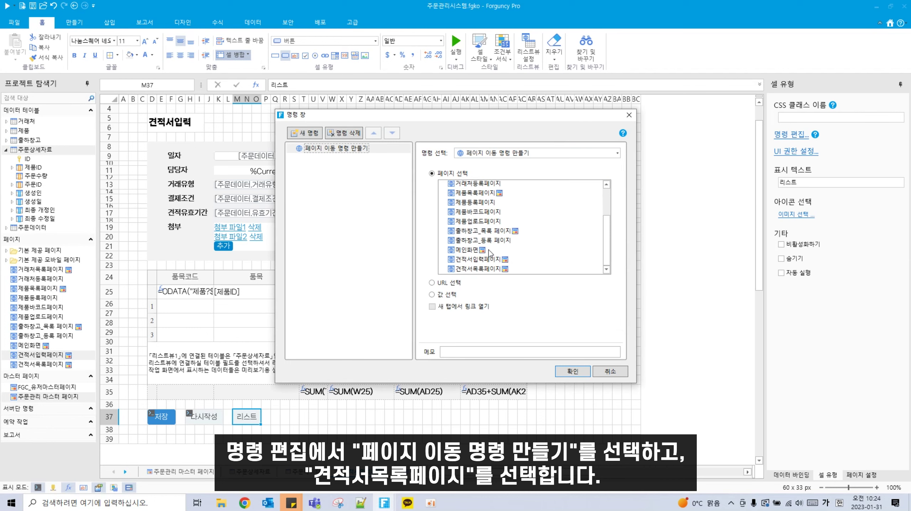
pyautogui.click(483, 270)
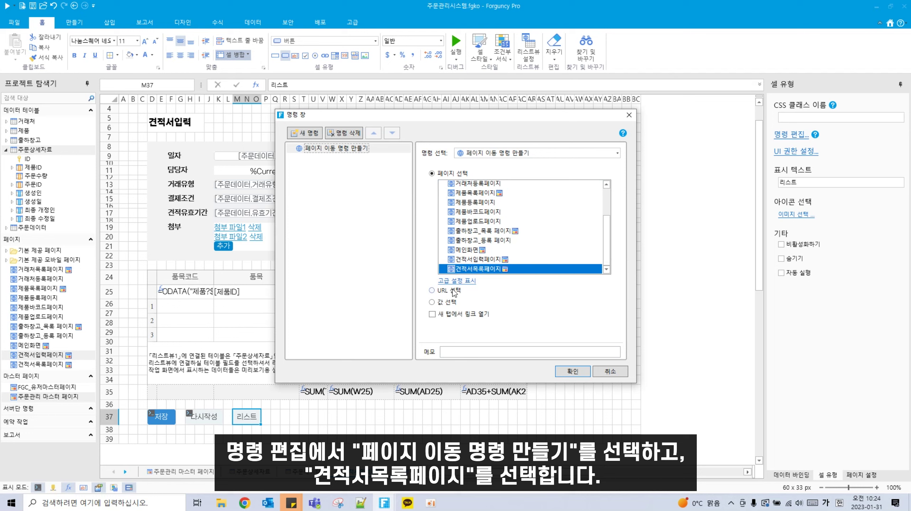
pyautogui.click(444, 280)
pyautogui.scroll(-1, 492, 294)
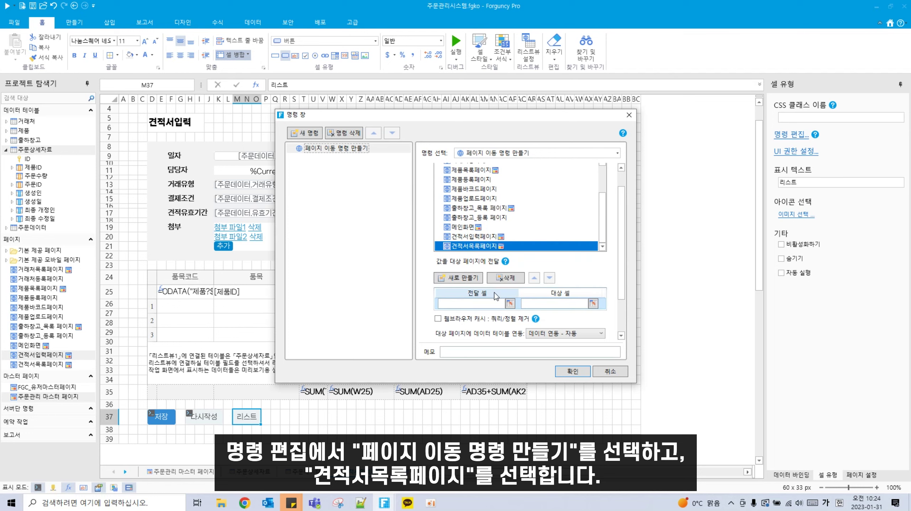
pyautogui.click(486, 320)
pyautogui.click(578, 372)
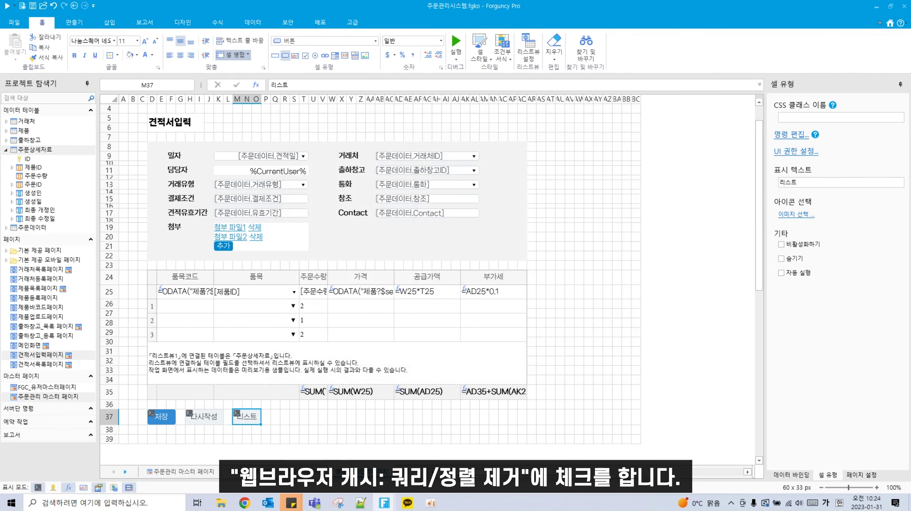
pyautogui.click(295, 420)
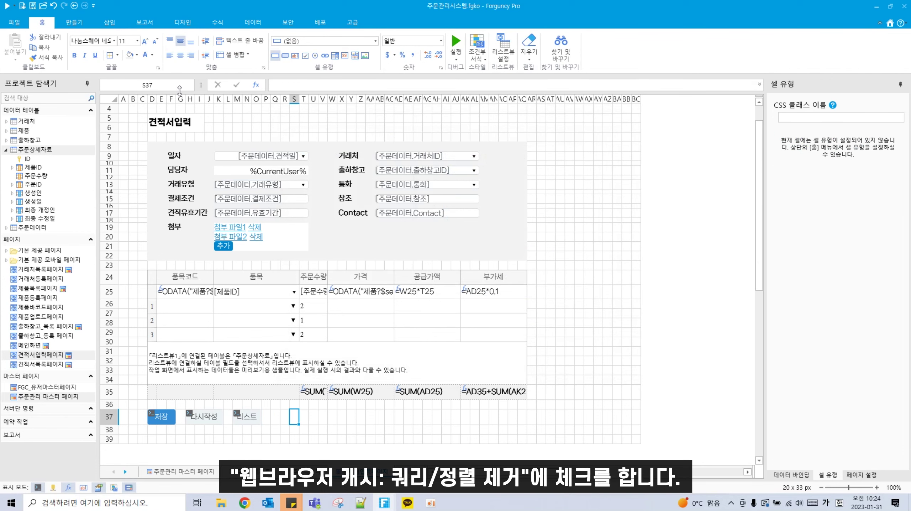
# Step: Narrow columns G and L to tighten the button gaps, then open 주문관리 마스터 페이지
pyautogui.moveTo(186, 101); pyautogui.dragTo(181, 100)
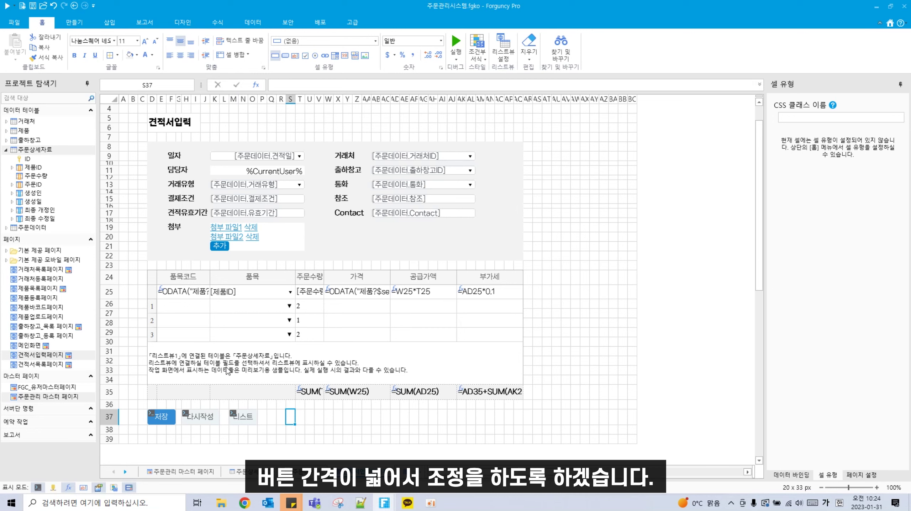
pyautogui.moveTo(238, 101); pyautogui.dragTo(226, 99)
pyautogui.hotkey('ctrl', 'z')
pyautogui.click(354, 417)
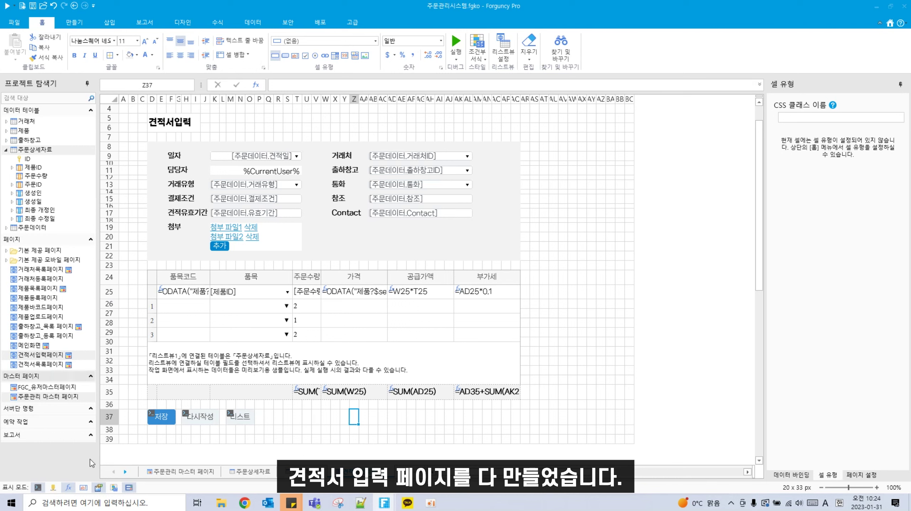
pyautogui.doubleClick(39, 397)
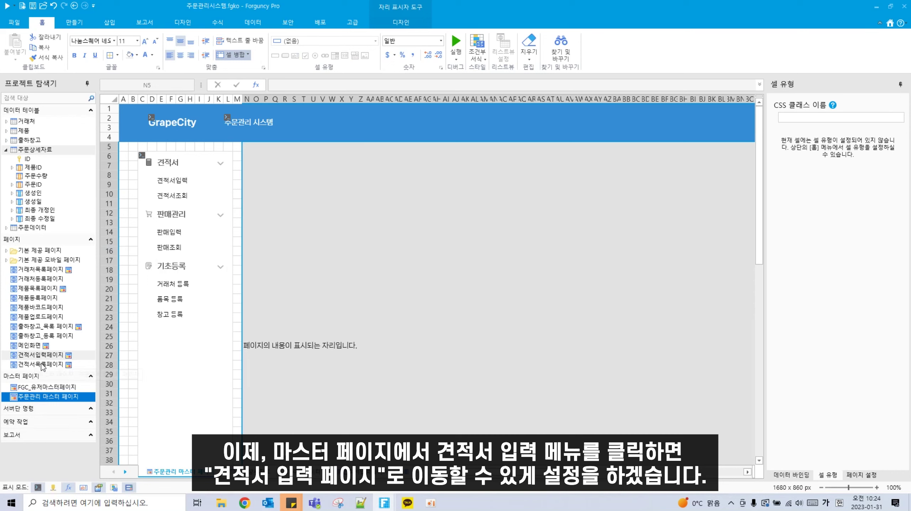
# Step: Select the side navigation menu and edit the 견적서입력 menu item's command
pyautogui.click(858, 476)
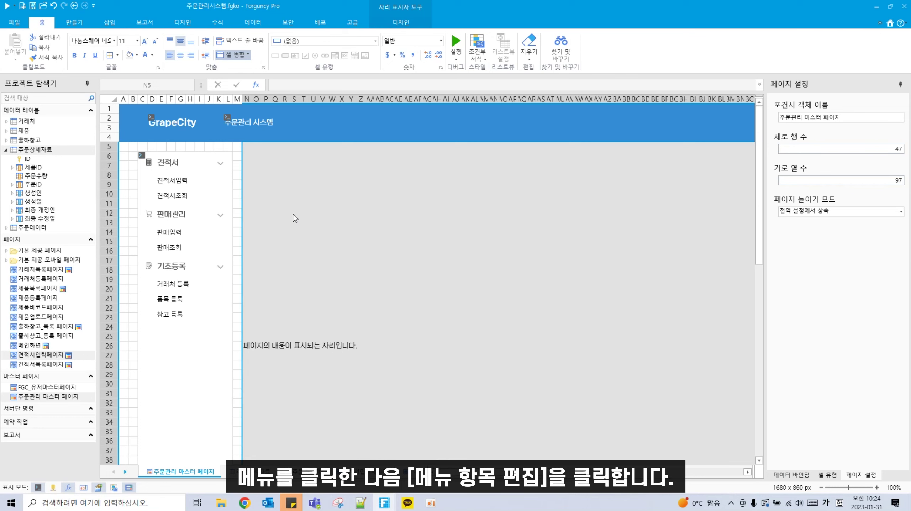
pyautogui.click(207, 221)
pyautogui.click(837, 476)
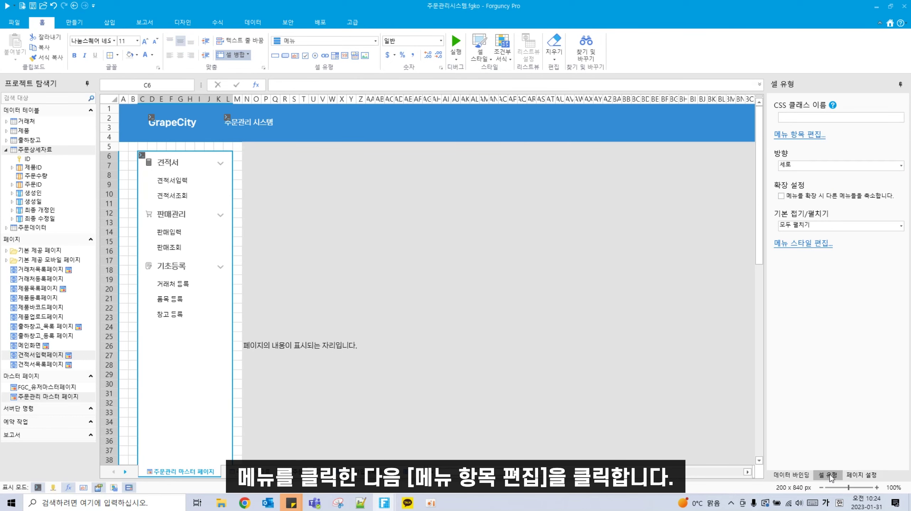
pyautogui.click(800, 136)
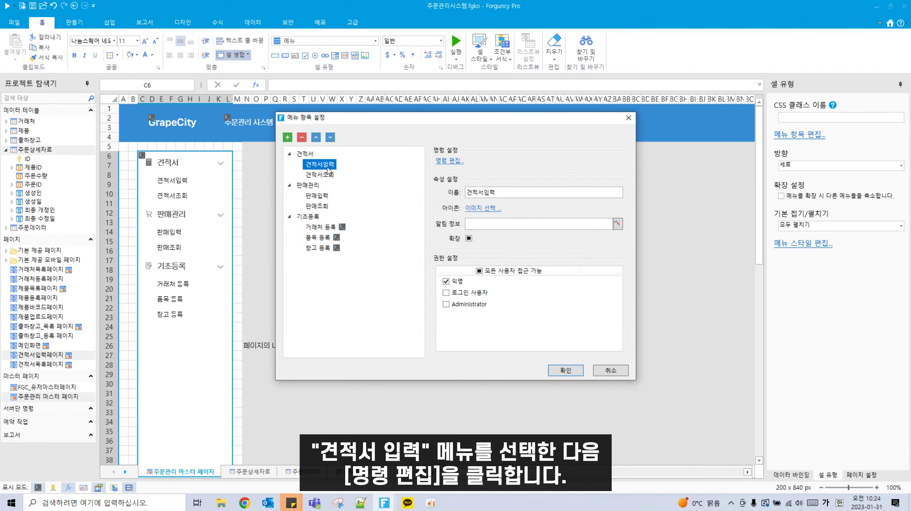
pyautogui.click(450, 161)
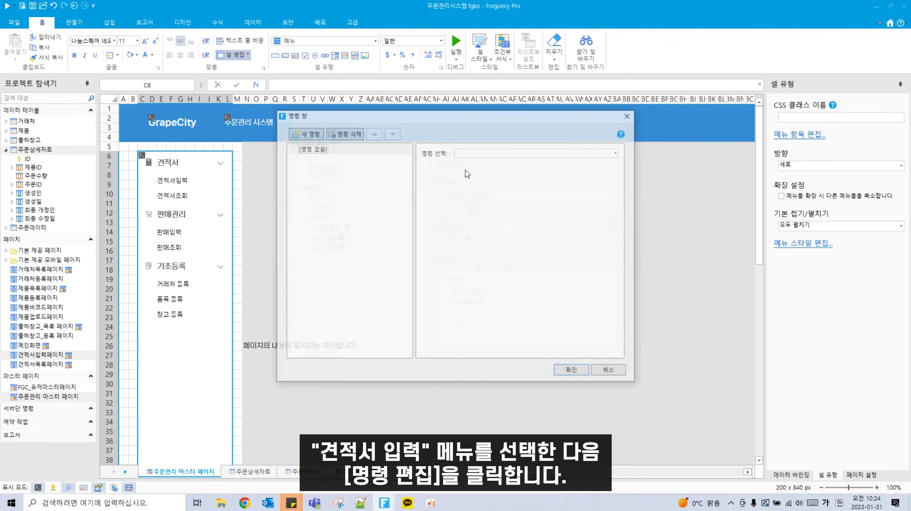
# Step: Make it navigate to 견적서입력페이지 with query/sort cache cleared, and confirm both dialogs
pyautogui.click(541, 154)
pyautogui.click(542, 200)
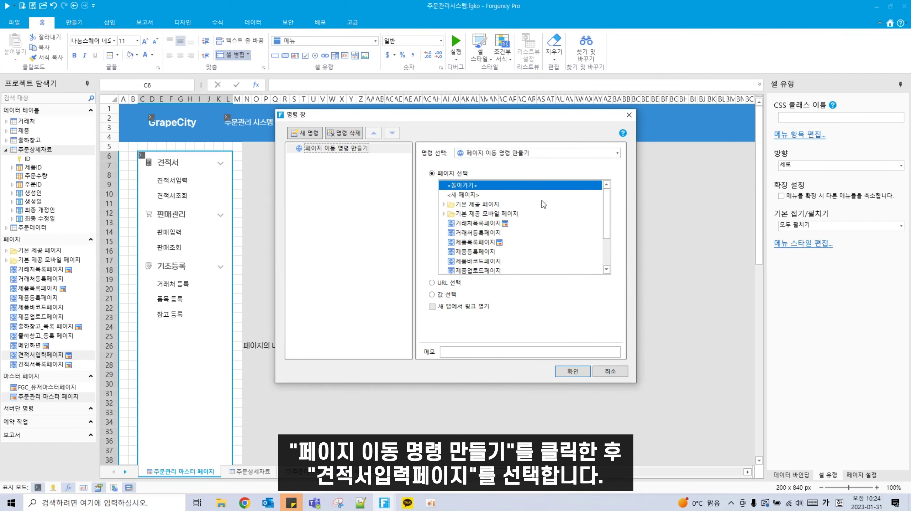
pyautogui.scroll(-2, 505, 240)
pyautogui.scroll(2, 504, 243)
pyautogui.scroll(-2, 497, 263)
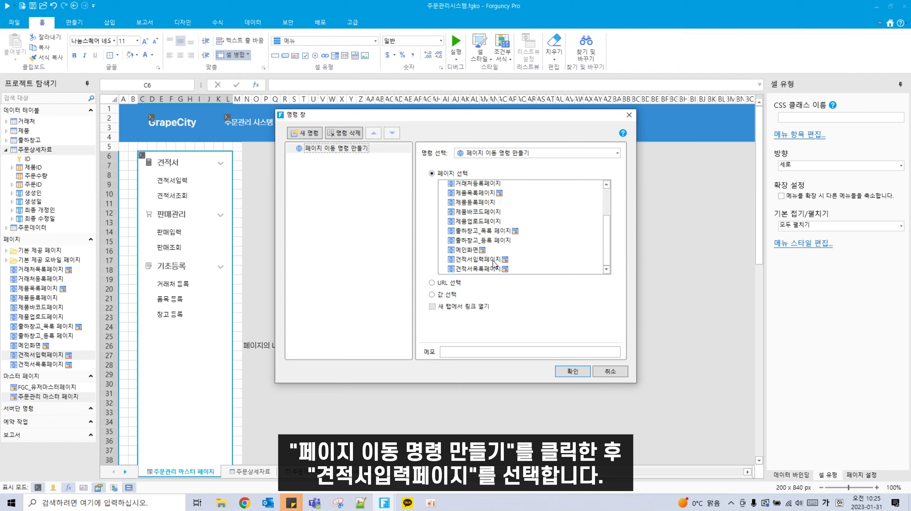
pyautogui.click(494, 260)
pyautogui.click(467, 282)
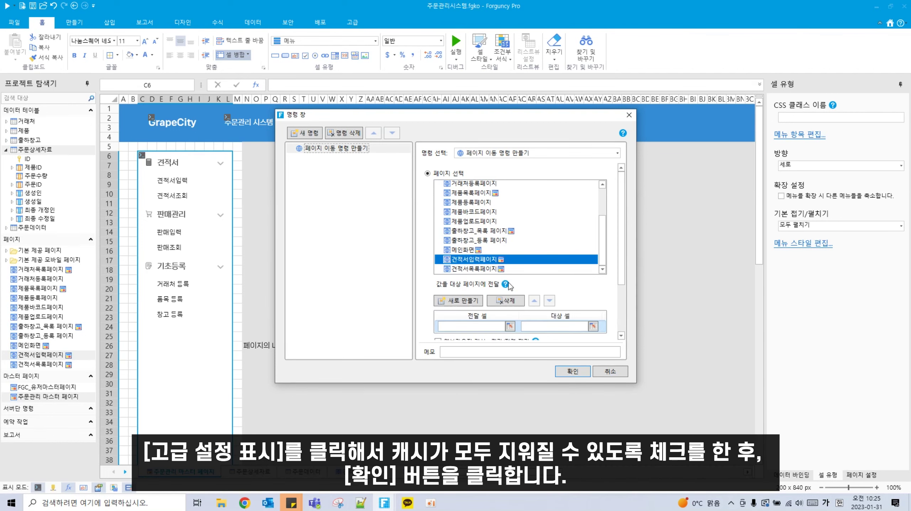
pyautogui.scroll(-2, 532, 290)
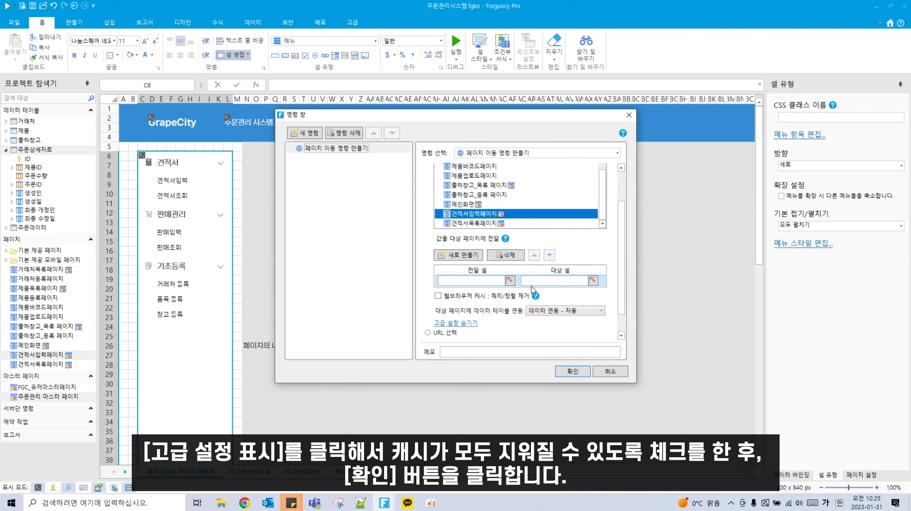
pyautogui.click(458, 297)
pyautogui.click(573, 372)
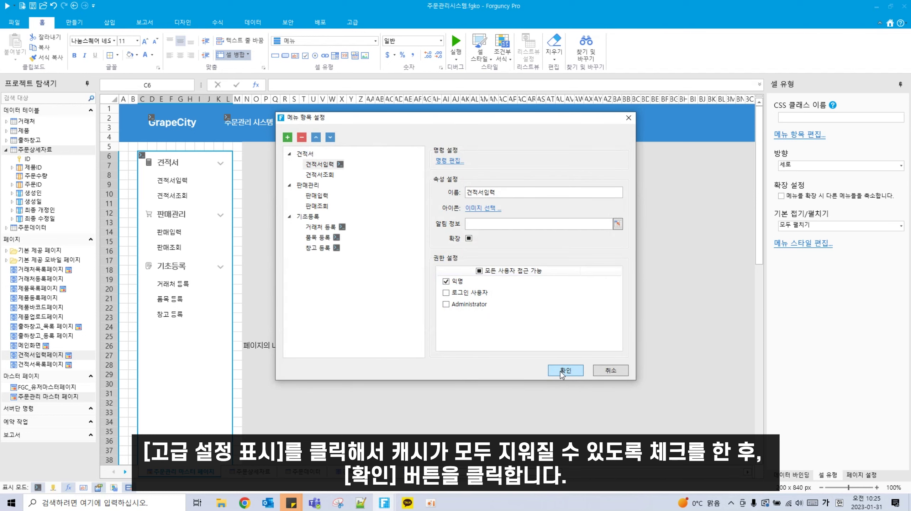
pyautogui.click(562, 371)
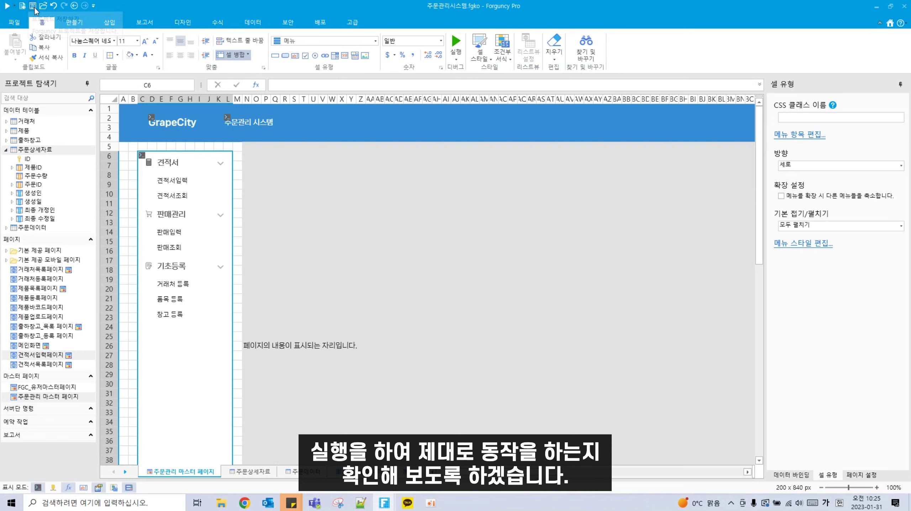
# Step: Test-run the app in the browser, then reopen 견적서입력페이지 for editing
pyautogui.click(6, 7)
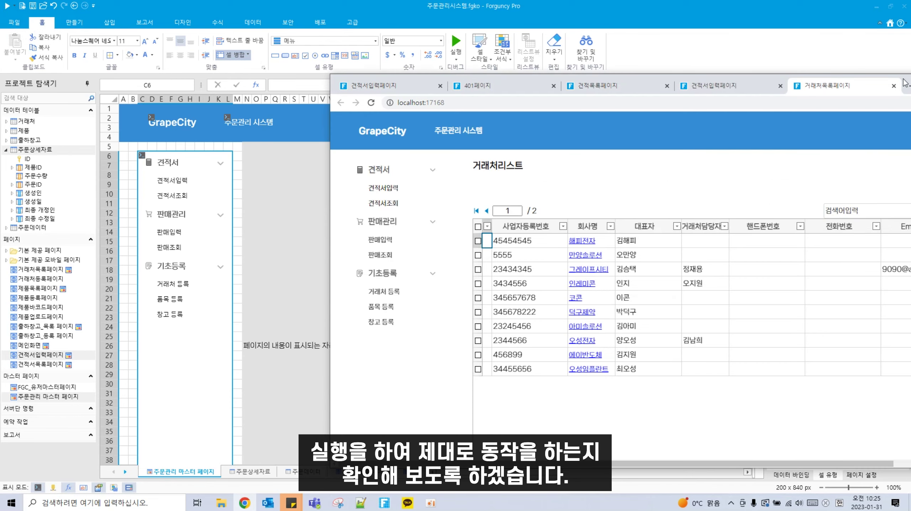
pyautogui.moveTo(905, 85); pyautogui.dragTo(725, 86)
pyautogui.moveTo(724, 83); pyautogui.dragTo(719, 83)
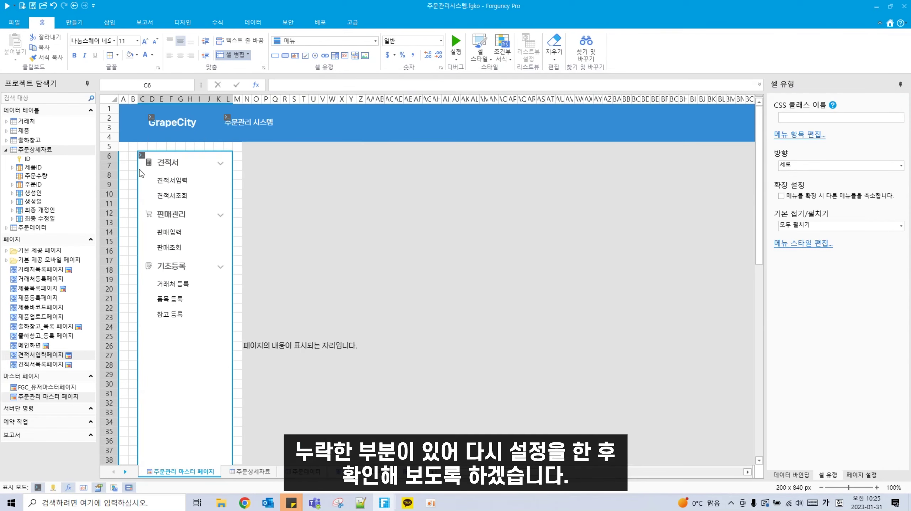
pyautogui.doubleClick(42, 355)
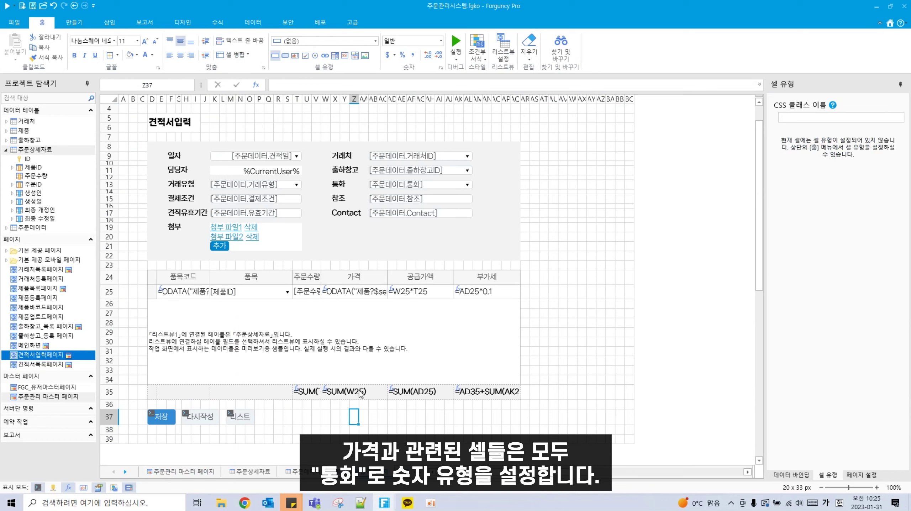
# Step: Apply the 통화 currency format to price cell W25, the row-35 totals and row-25 amounts
pyautogui.click(312, 393)
pyautogui.click(337, 293)
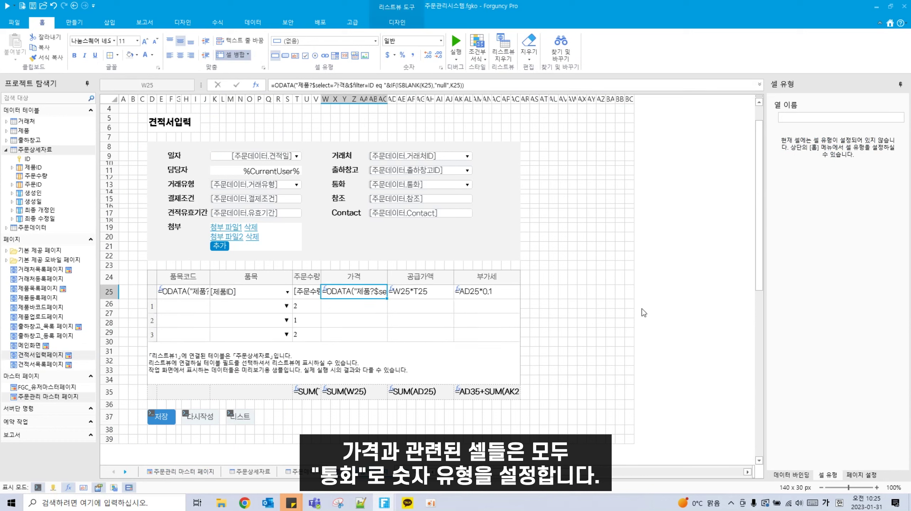
pyautogui.click(441, 41)
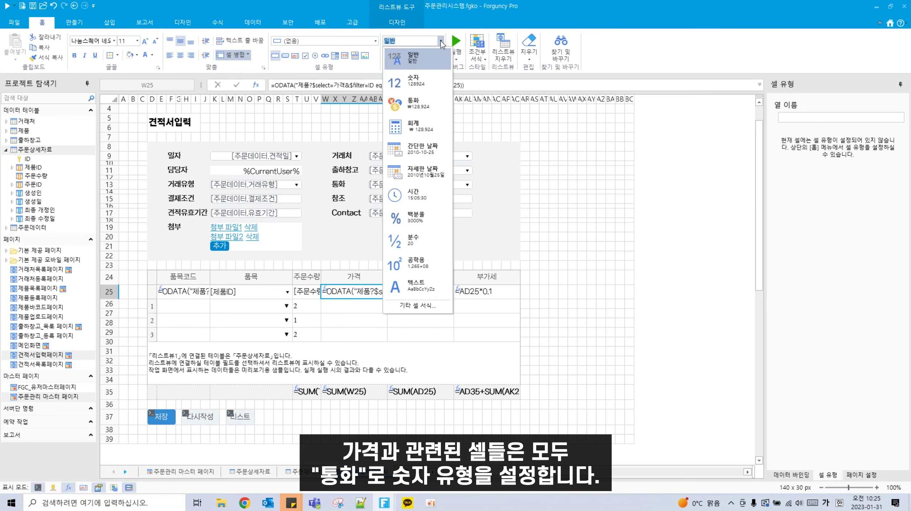
pyautogui.click(422, 101)
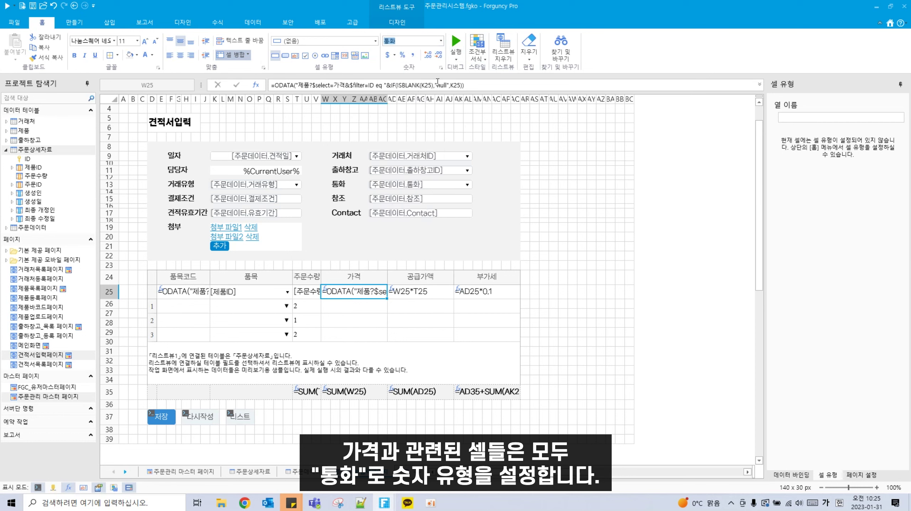
pyautogui.moveTo(317, 394); pyautogui.dragTo(503, 394)
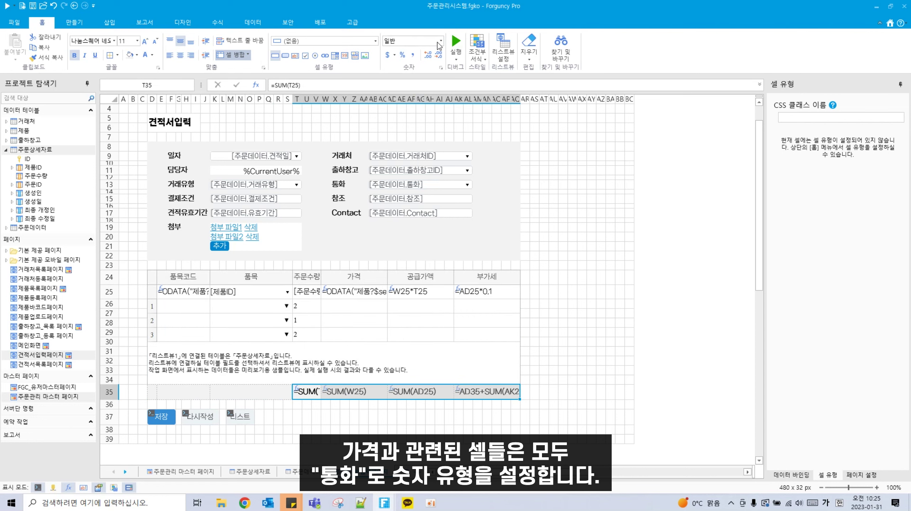
pyautogui.click(440, 41)
pyautogui.click(423, 104)
pyautogui.moveTo(421, 294); pyautogui.dragTo(510, 293)
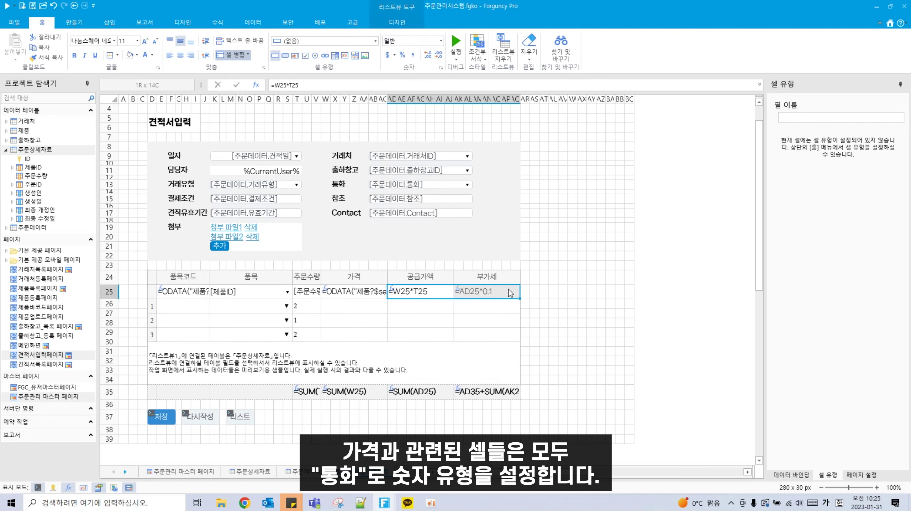
pyautogui.click(441, 41)
pyautogui.click(419, 106)
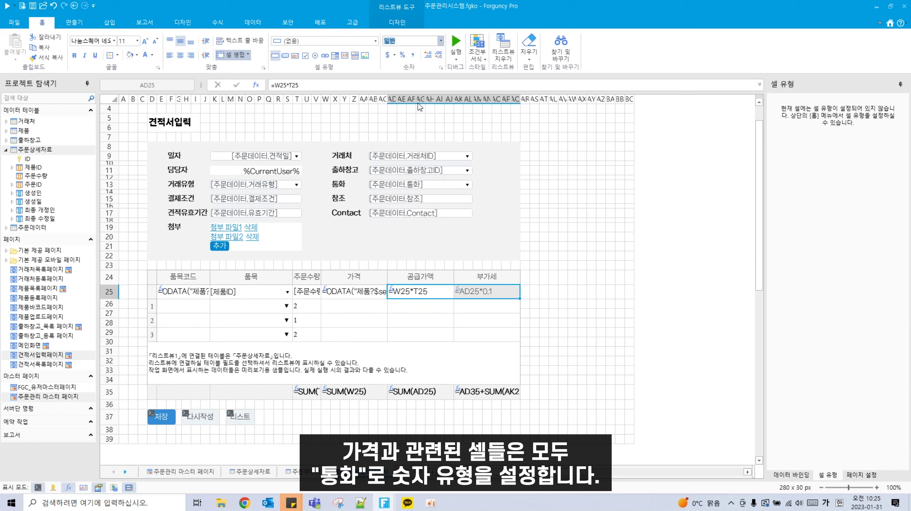
pyautogui.click(246, 158)
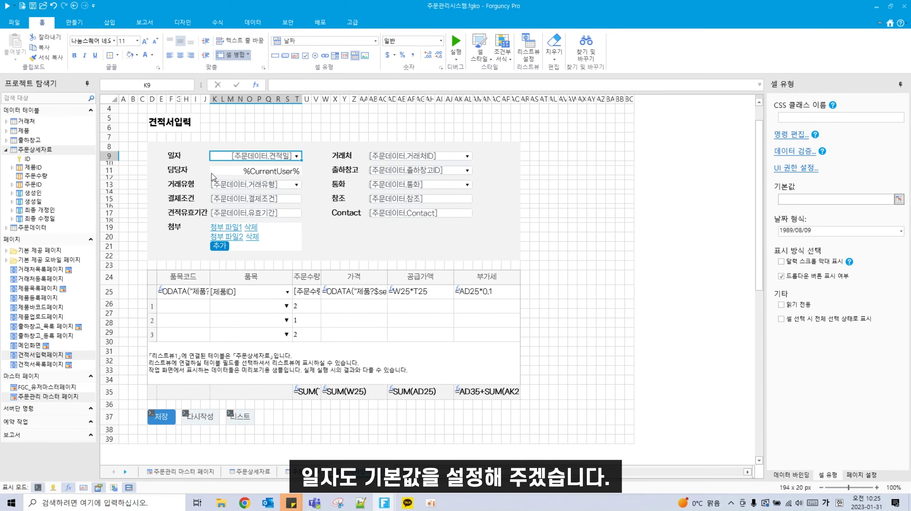
# Step: Begin a formula in the 기본값 box for date cell K9, switching input to English
pyautogui.click(880, 199)
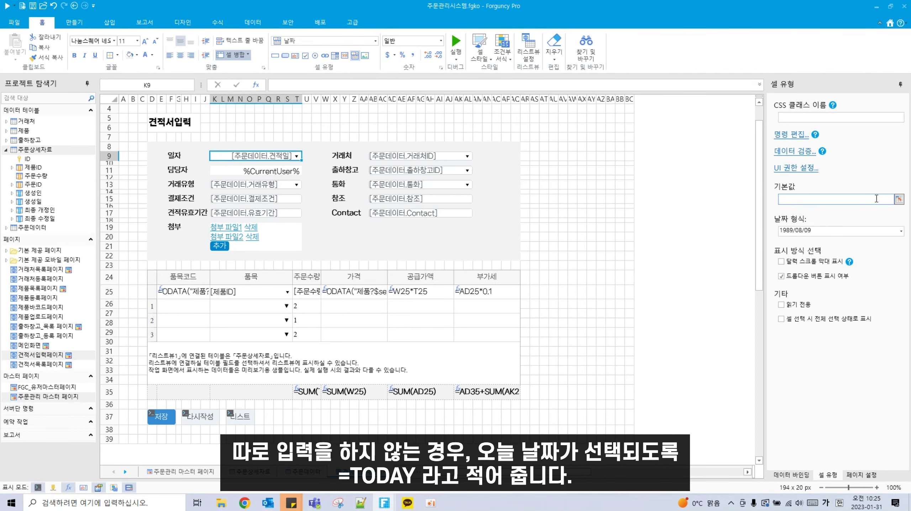
pyautogui.write('=ㅅ')
pyautogui.press('BackSpace')
pyautogui.press('Hangul')
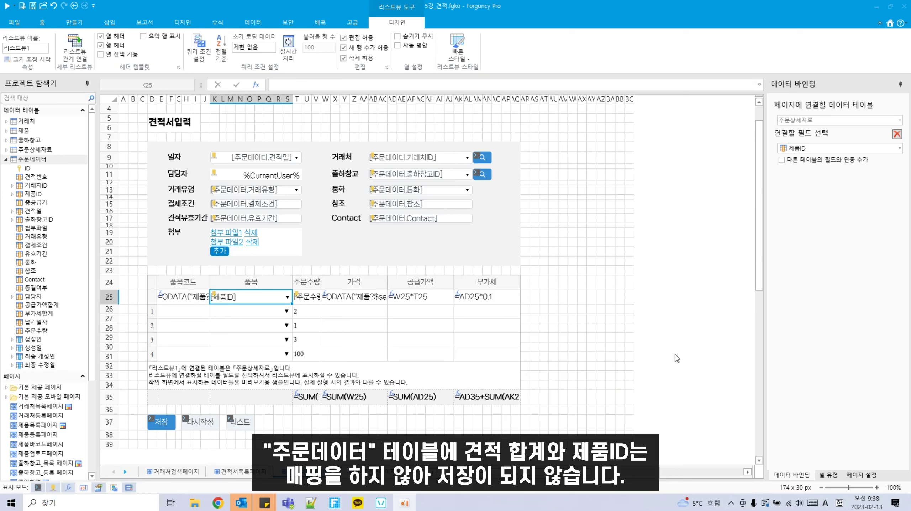
pyautogui.click(300, 402)
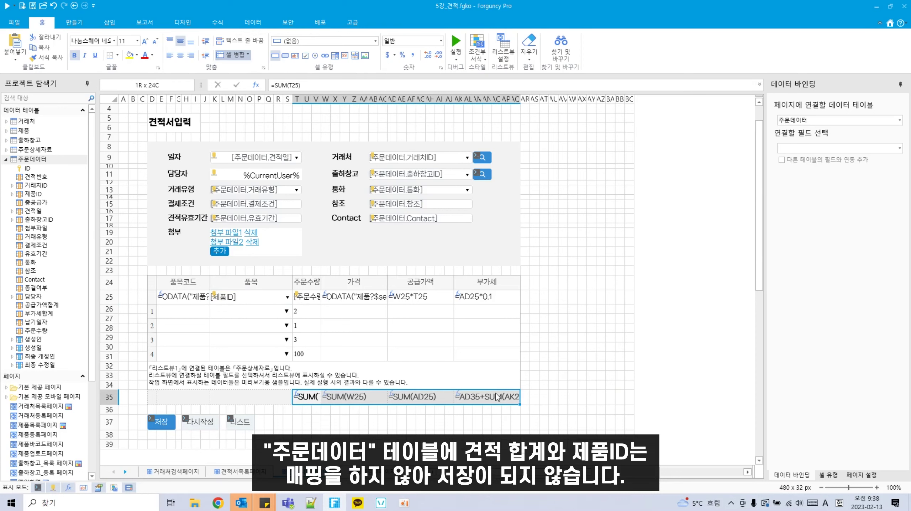
pyautogui.click(175, 157)
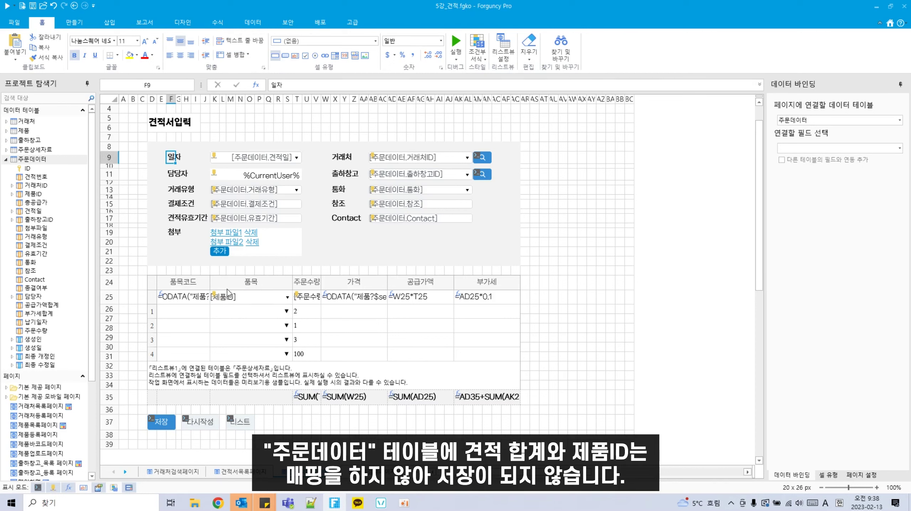
pyautogui.click(344, 241)
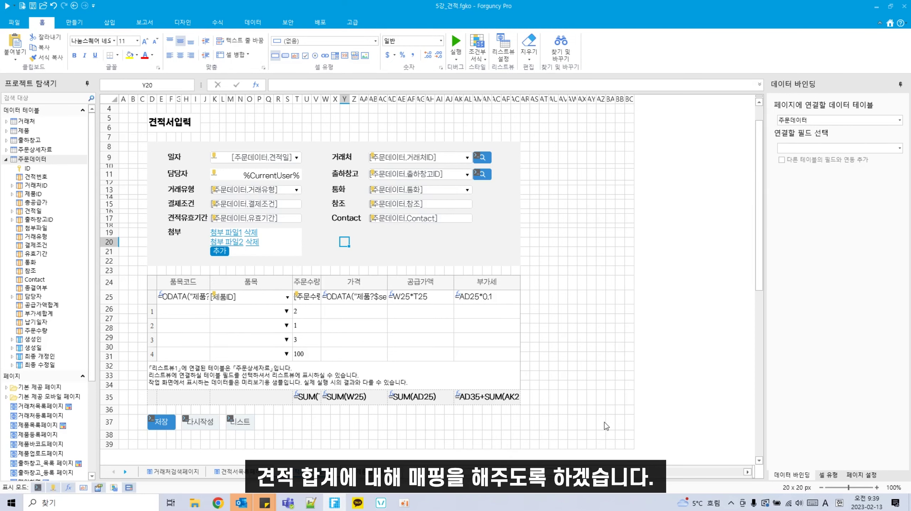
# Step: Inspect the row-35 total cells T35, W35, AD35 and AK35
pyautogui.click(315, 399)
pyautogui.click(366, 398)
pyautogui.click(427, 398)
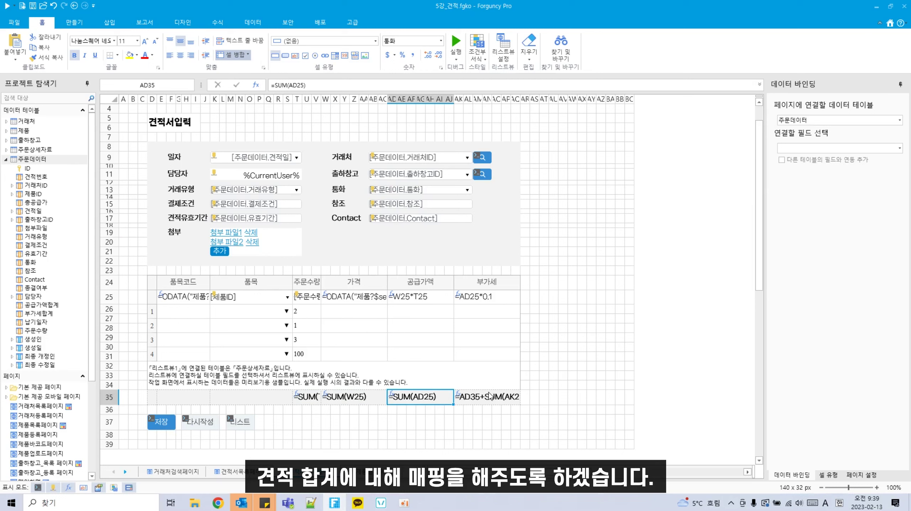
pyautogui.click(490, 396)
pyautogui.click(331, 399)
pyautogui.click(315, 400)
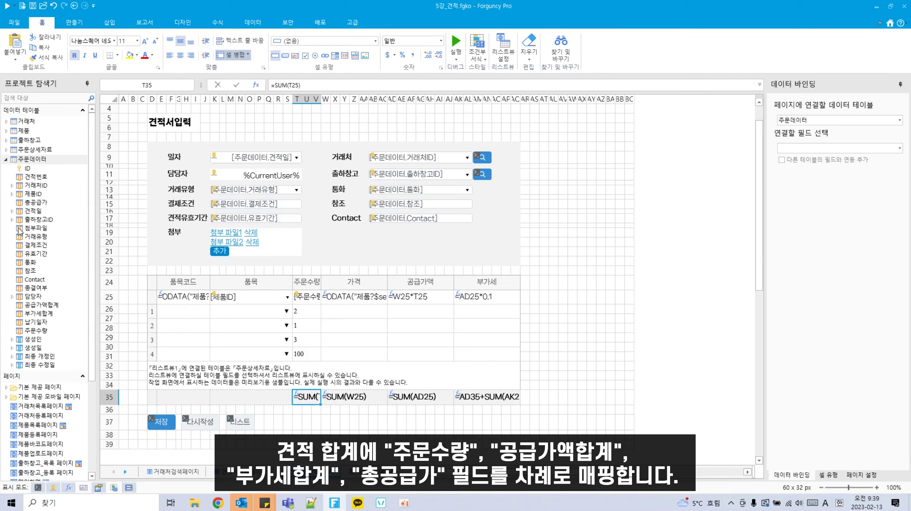
# Step: Bind 주문수량, 공급가액합계, 부가세합계 and 총공급가 to T35, W35, AD35 and AK35
pyautogui.moveTo(36, 330); pyautogui.dragTo(308, 399)
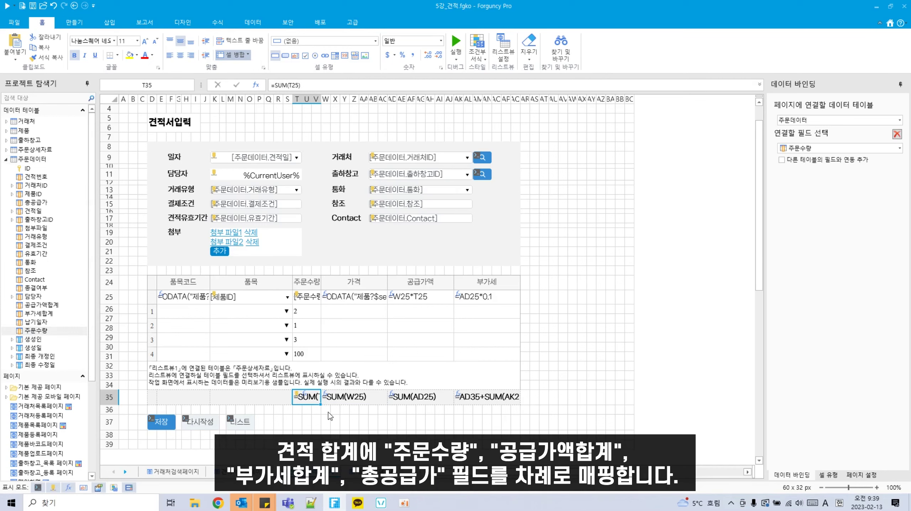
pyautogui.click(333, 400)
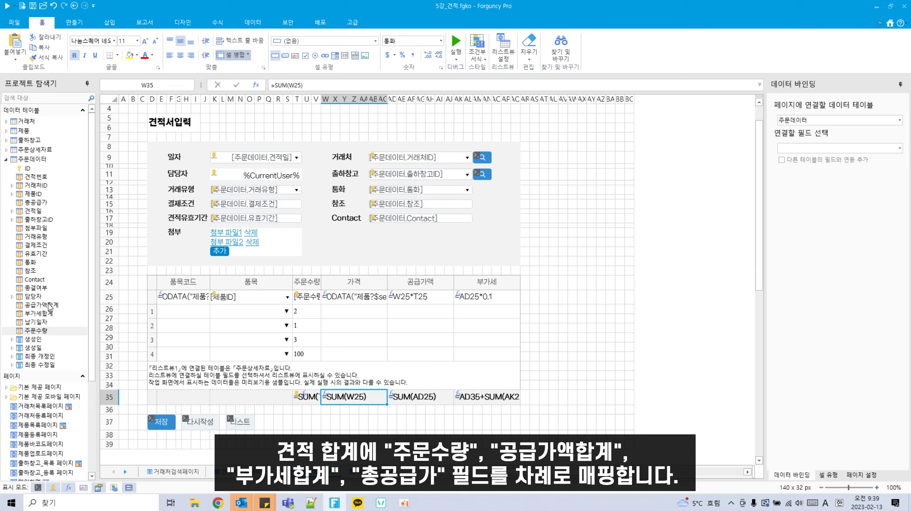
pyautogui.moveTo(50, 308); pyautogui.dragTo(349, 398)
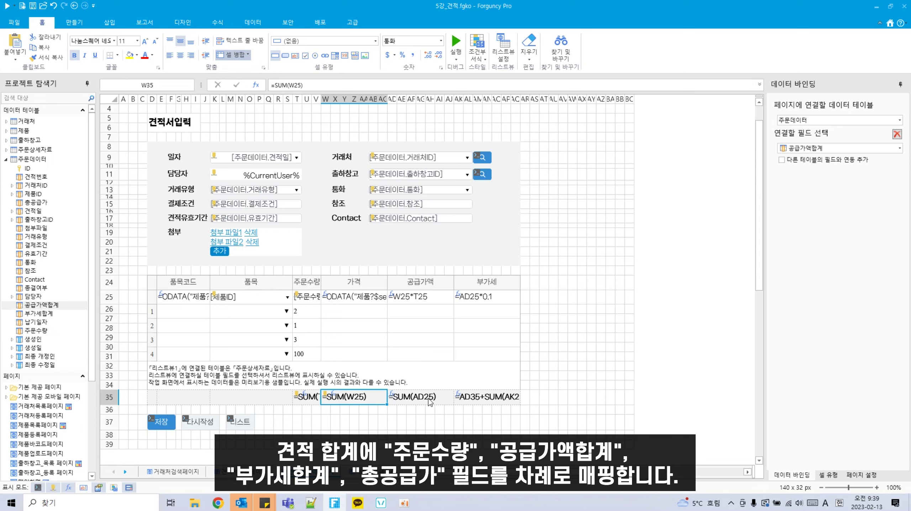
pyautogui.click(427, 398)
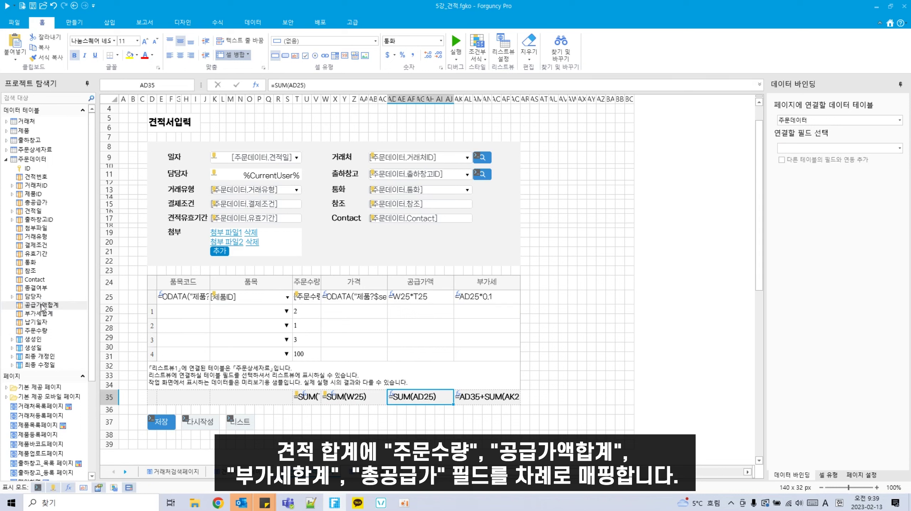
pyautogui.moveTo(41, 315); pyautogui.dragTo(448, 399)
pyautogui.click(497, 398)
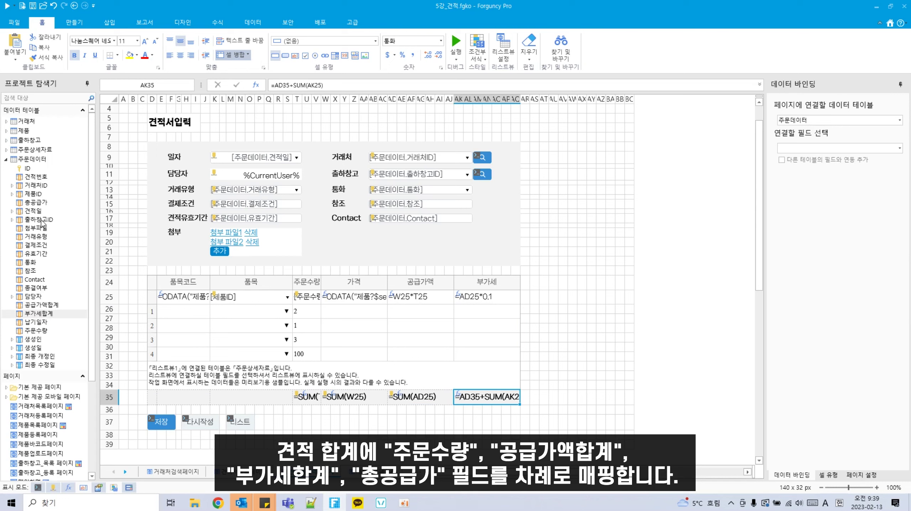
pyautogui.moveTo(38, 203); pyautogui.dragTo(487, 397)
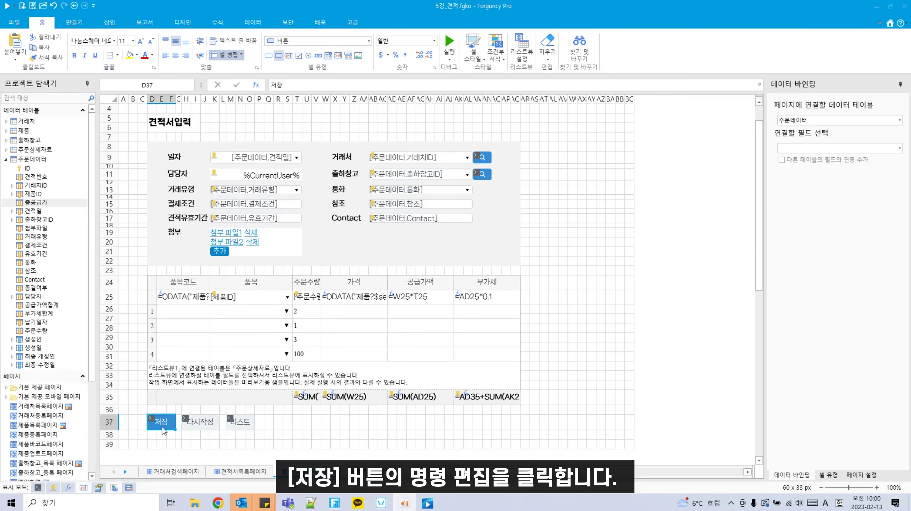
# Step: Add 제품ID and 종결여부 column mappings to the 저장 button's add-row update command
pyautogui.rightClick(162, 427)
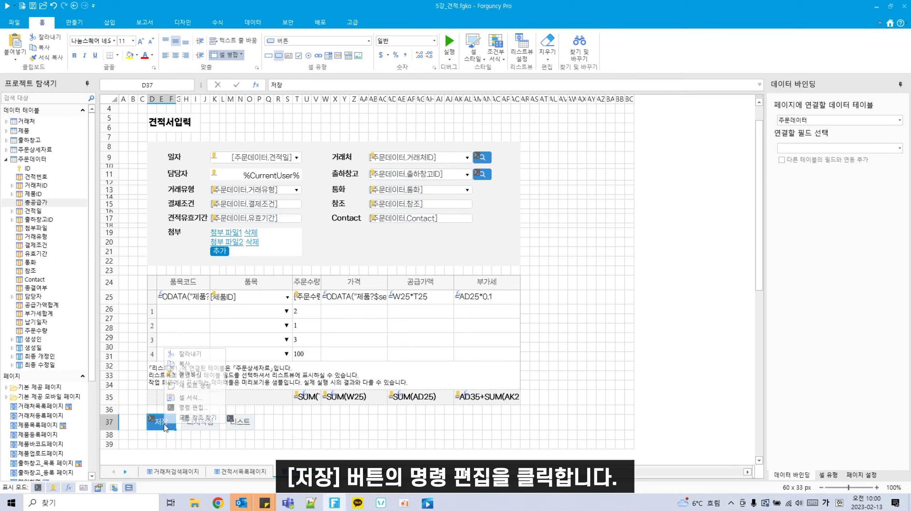
pyautogui.click(193, 408)
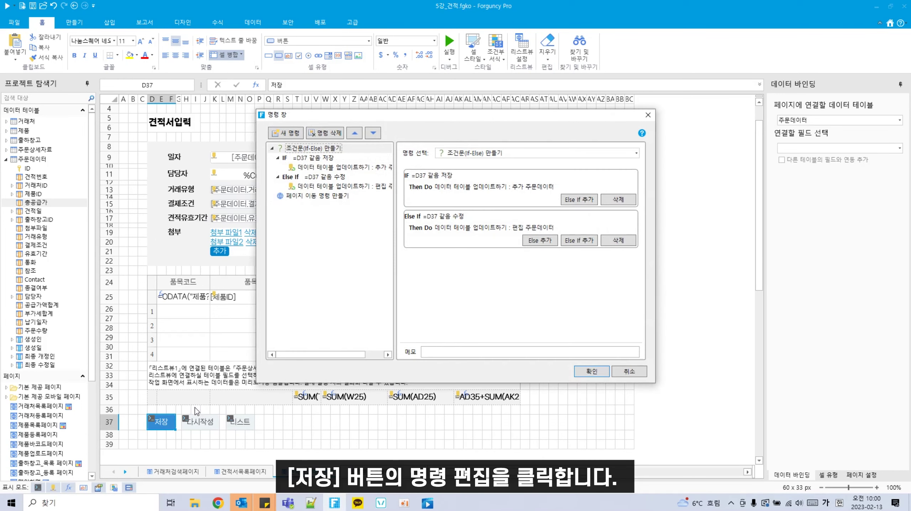
pyautogui.click(336, 168)
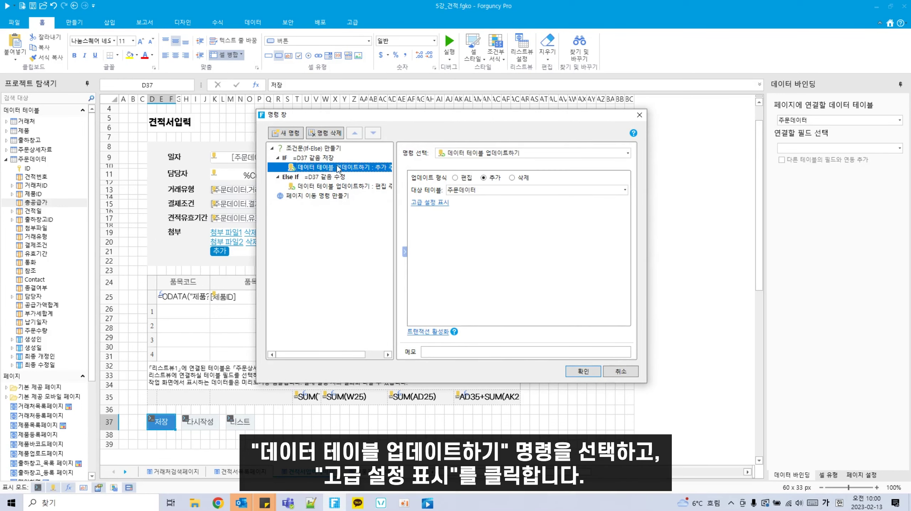
pyautogui.click(433, 204)
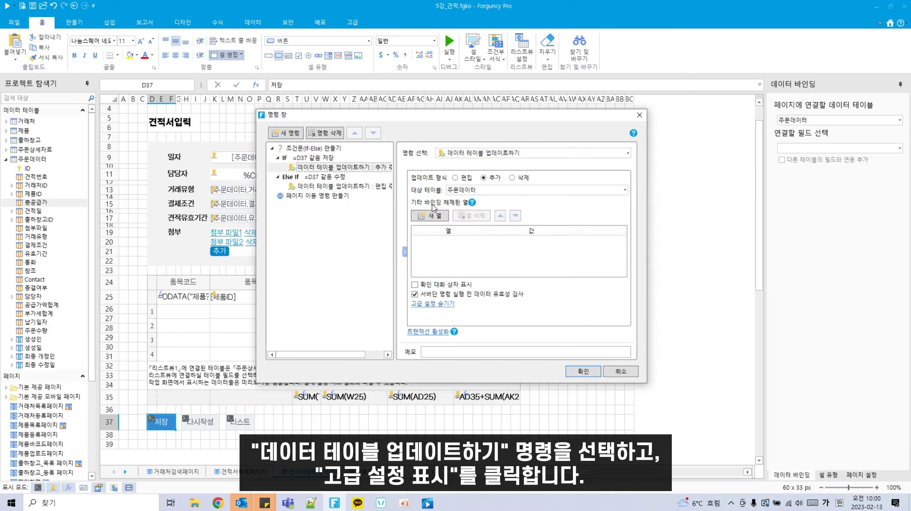
pyautogui.click(441, 215)
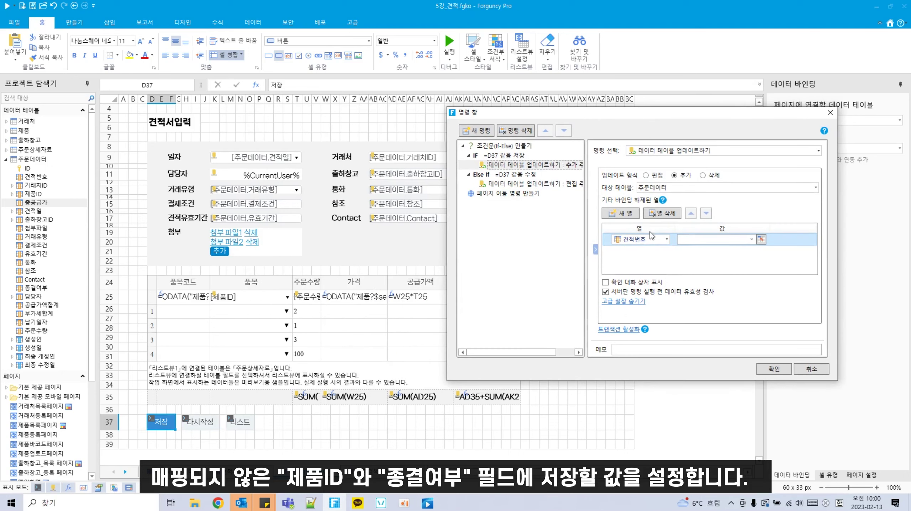
pyautogui.click(665, 239)
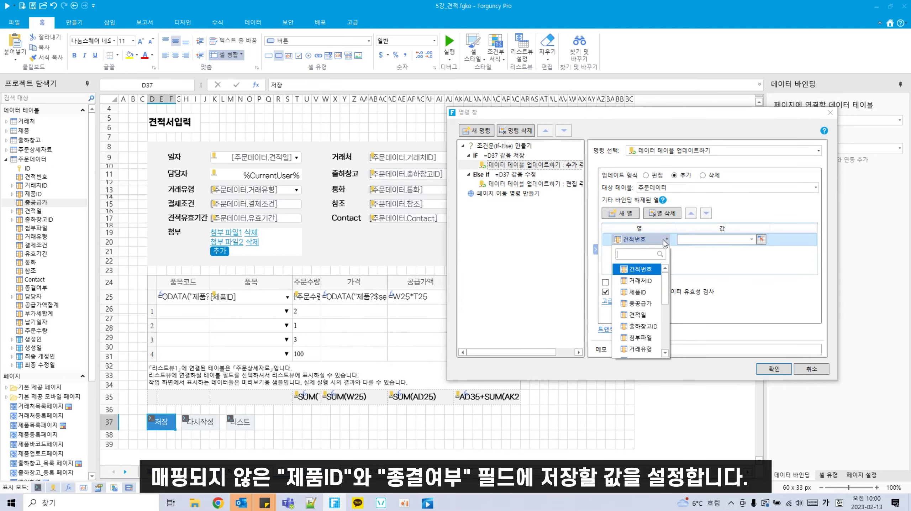
pyautogui.click(647, 293)
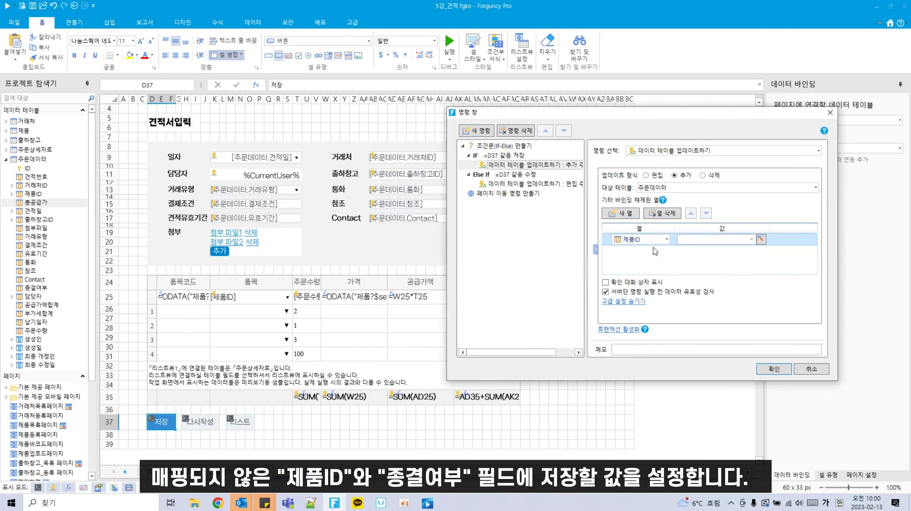
pyautogui.click(658, 250)
pyautogui.click(665, 253)
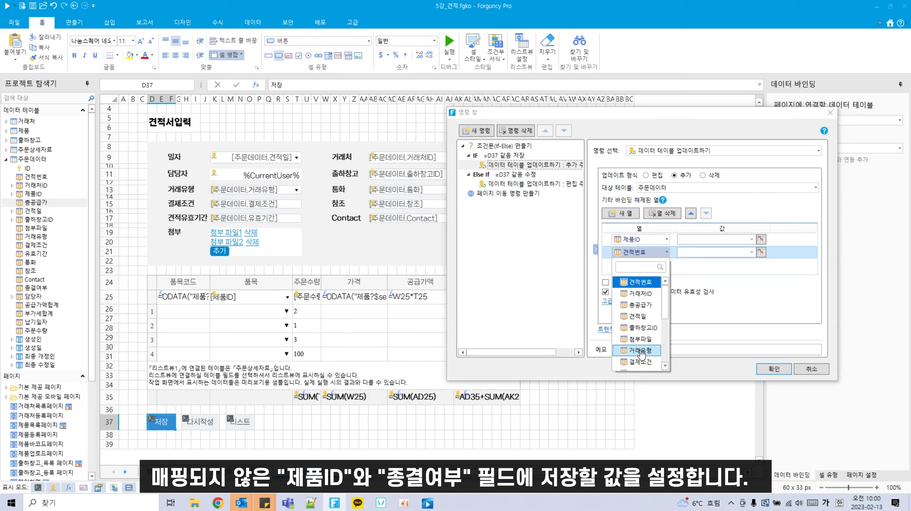
pyautogui.scroll(-4, 647, 349)
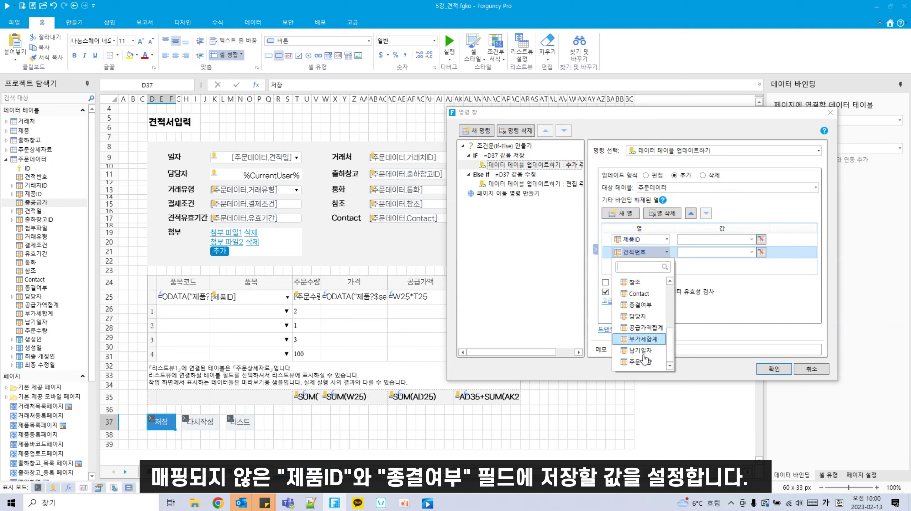
pyautogui.click(644, 315)
# Step: Set the add command's 제품ID to cell K25 and 종결여부 to 진행중
pyautogui.click(751, 240)
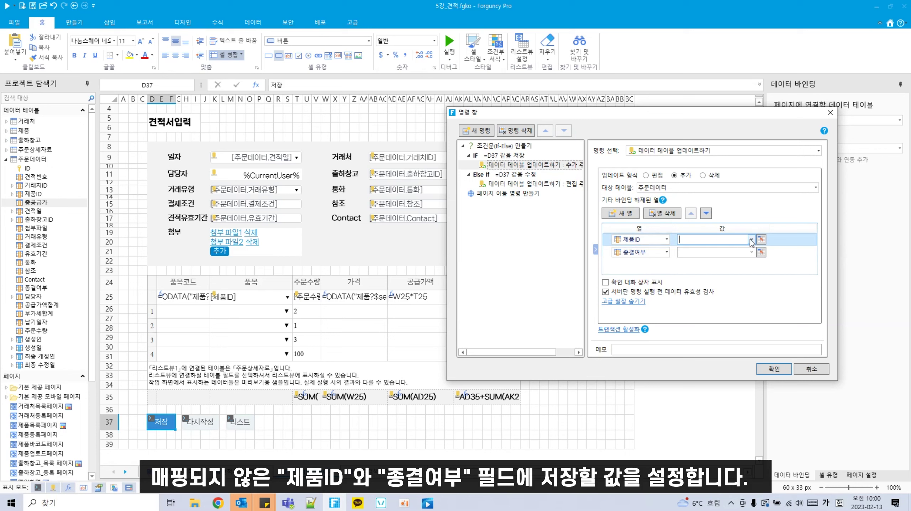
pyautogui.click(761, 239)
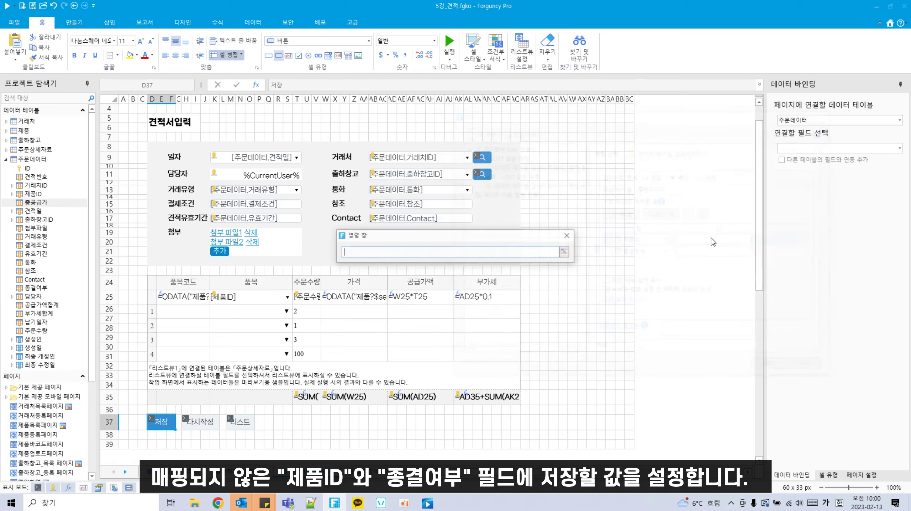
pyautogui.click(240, 301)
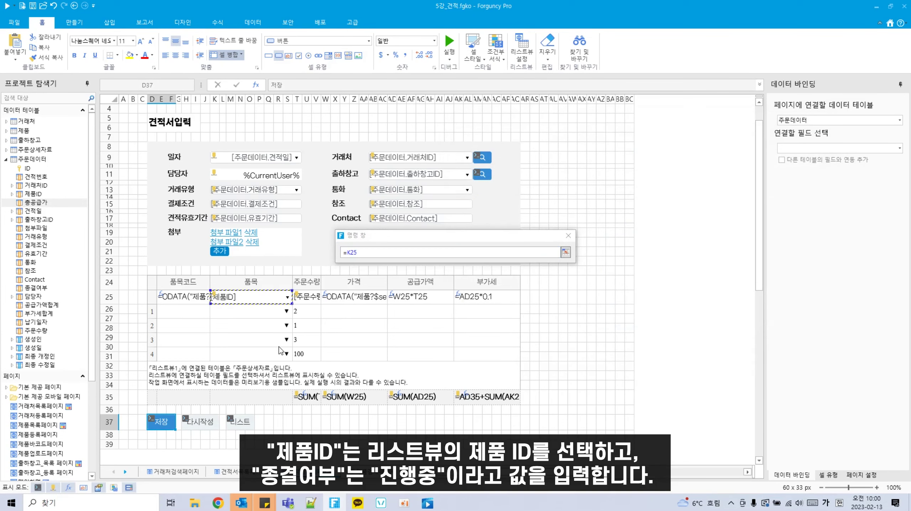
pyautogui.press('Return')
pyautogui.click(699, 253)
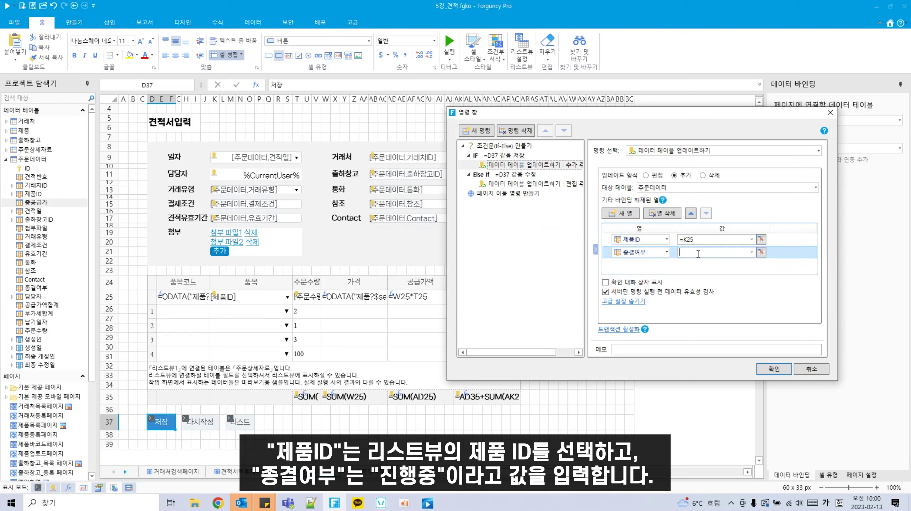
pyautogui.write('진행중')
# Step: In the edit update command, map 제품ID to cell K25
pyautogui.click(525, 186)
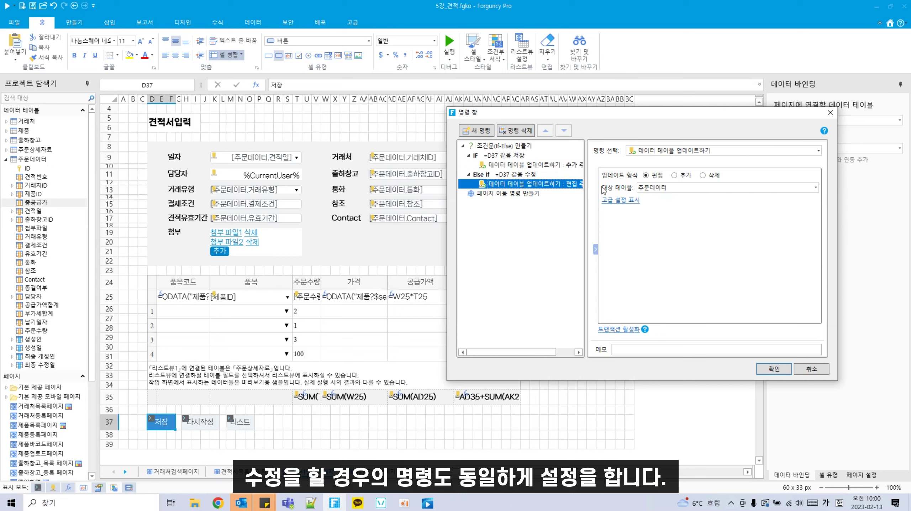
pyautogui.click(620, 200)
pyautogui.click(630, 214)
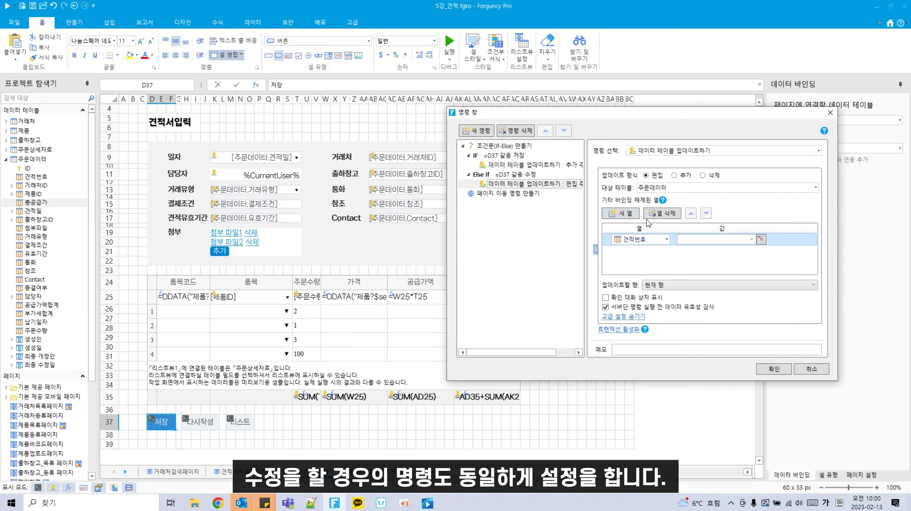
pyautogui.click(666, 239)
pyautogui.click(637, 282)
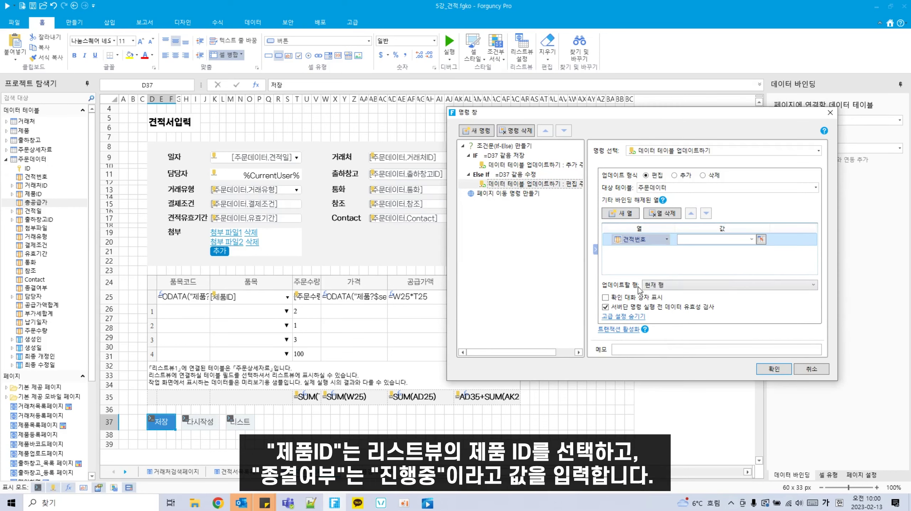
pyautogui.click(762, 239)
pyautogui.click(278, 300)
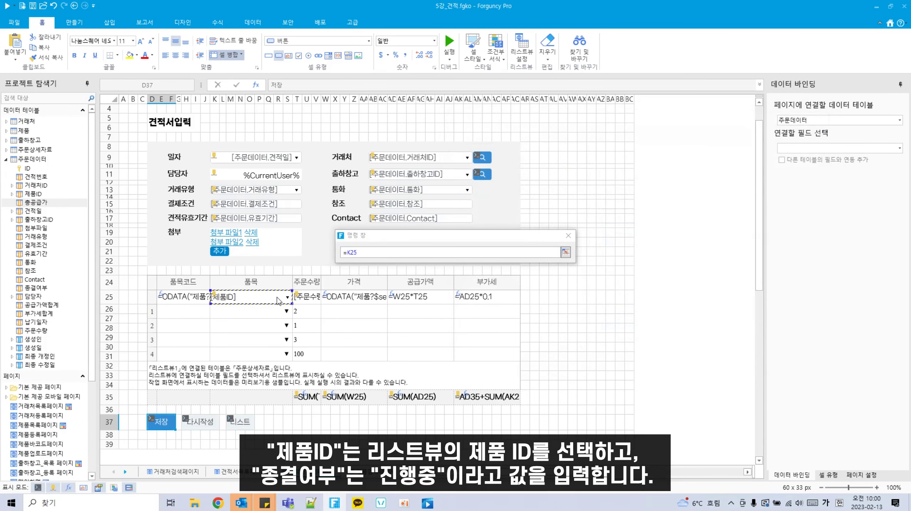
pyautogui.press('Return')
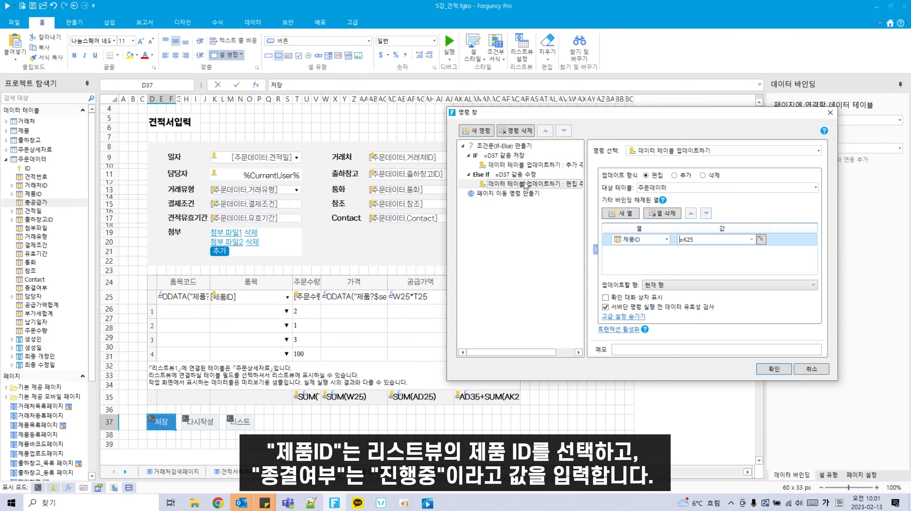
# Step: Map the edit command's 종결여부 to 진행중, confirm the settings, and run the app
pyautogui.click(621, 213)
pyautogui.click(667, 252)
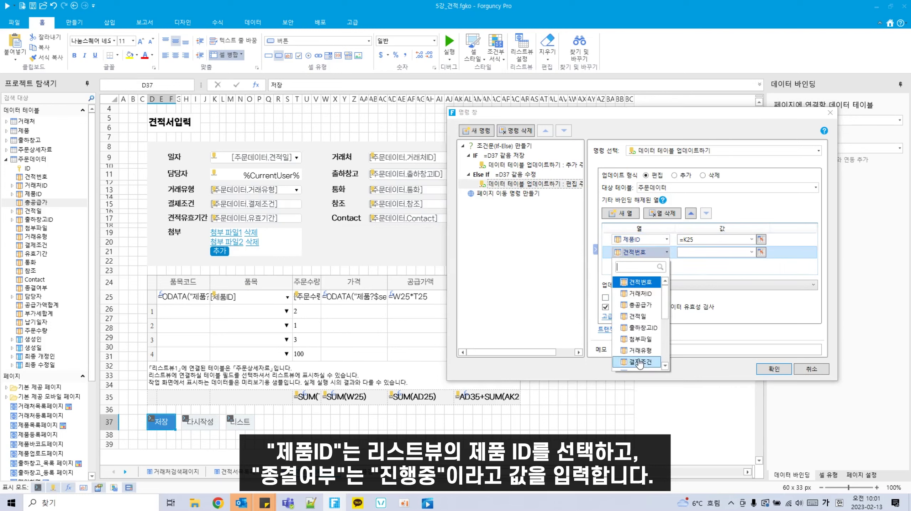
pyautogui.scroll(-2, 642, 344)
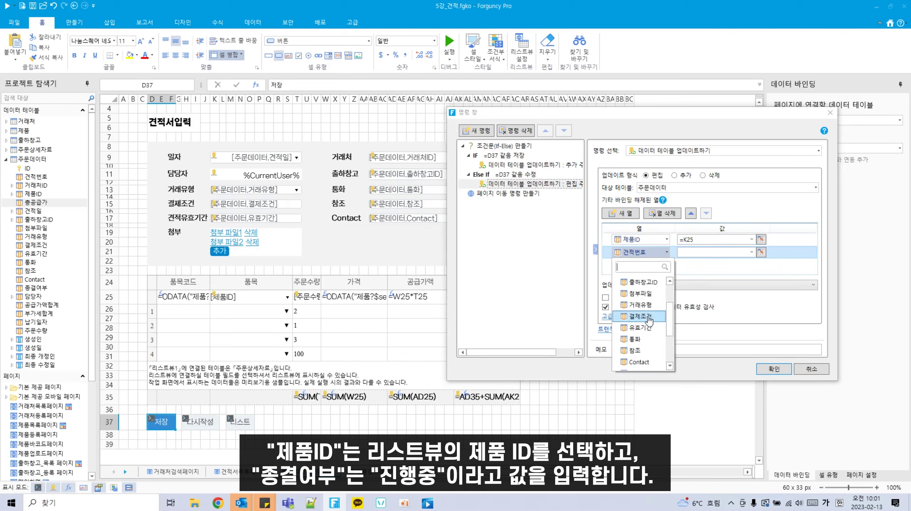
pyautogui.scroll(2, 650, 322)
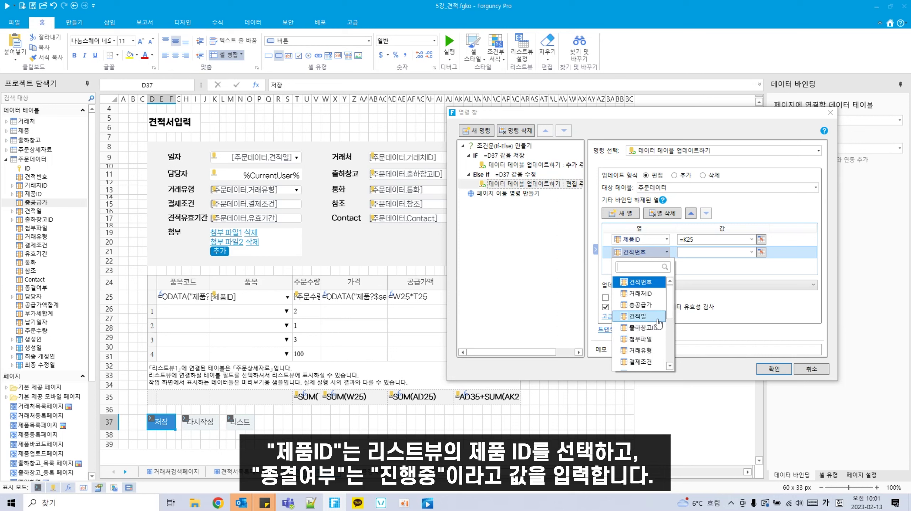
pyautogui.scroll(-3, 658, 323)
pyautogui.click(639, 351)
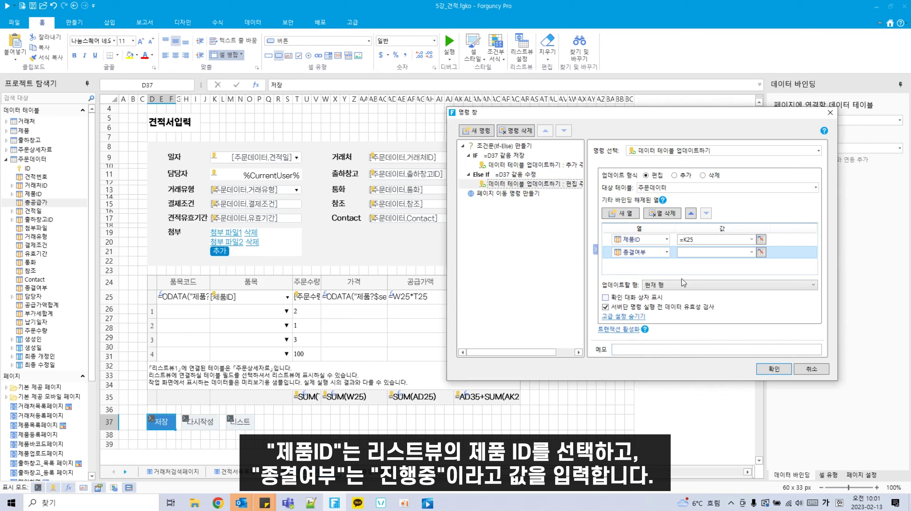
pyautogui.click(728, 253)
pyautogui.write('진행중')
pyautogui.click(775, 370)
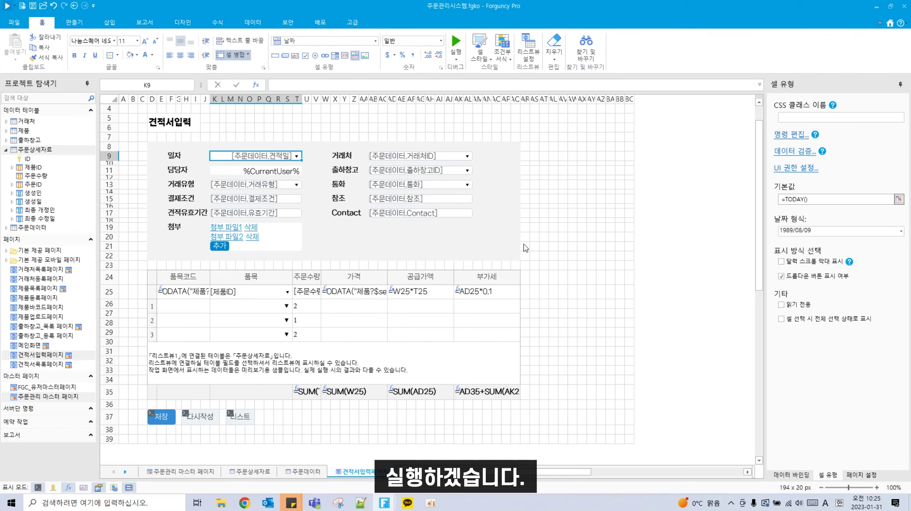
pyautogui.press('F5')
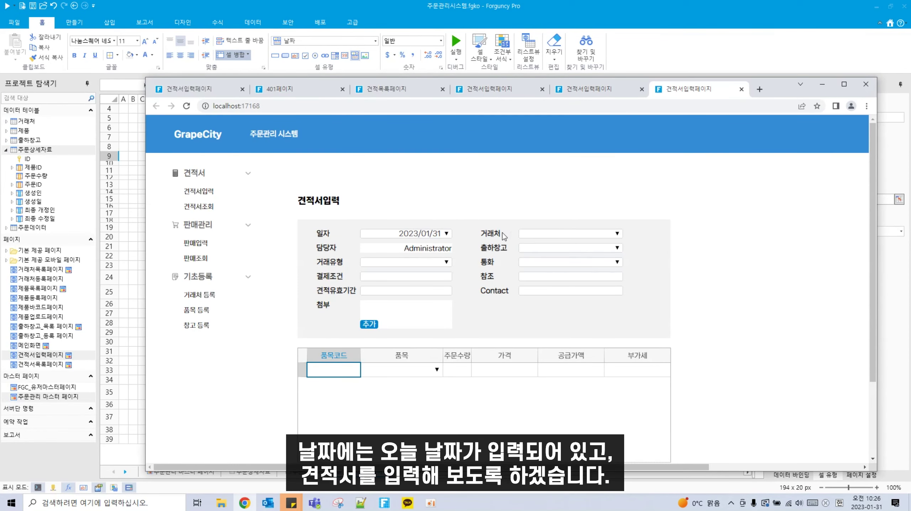
# Step: Choose 세금계산서, enter test as payment terms, and attach 2.png
pyautogui.click(446, 267)
pyautogui.click(405, 275)
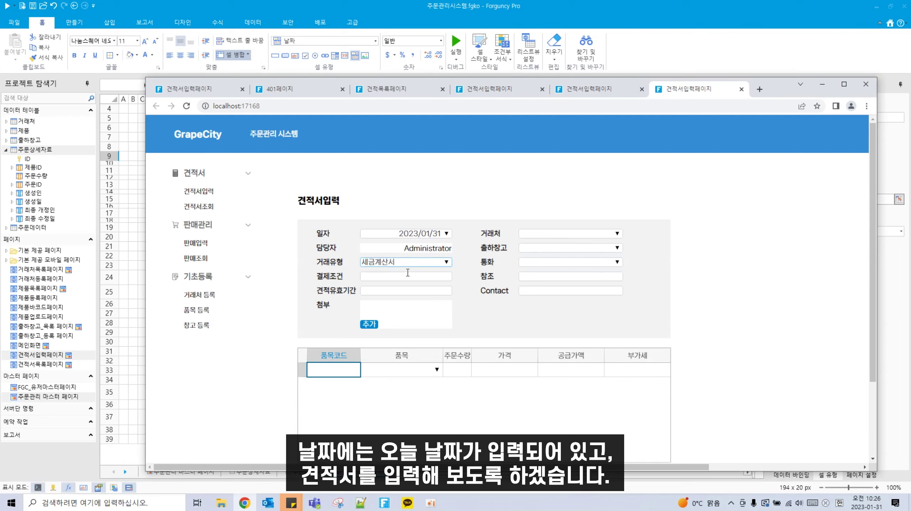
pyautogui.click(441, 278)
pyautogui.write('ㅅㄷ')
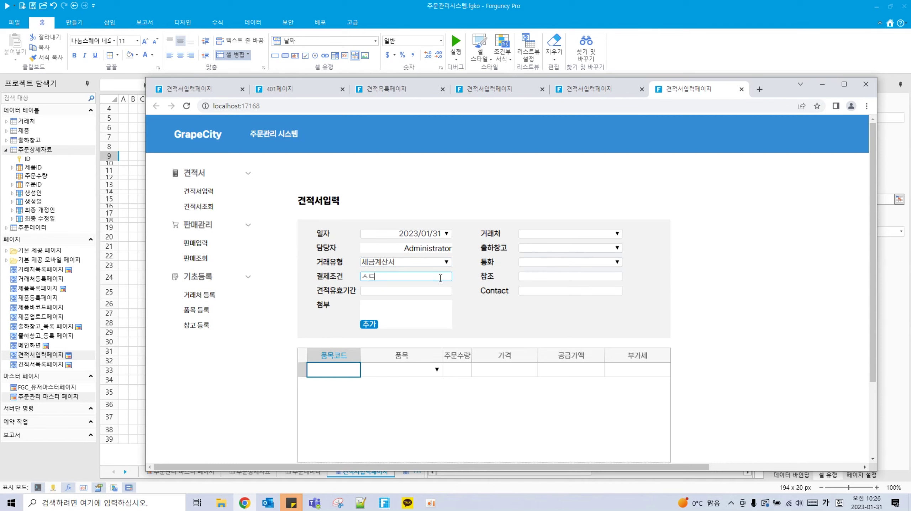
pyautogui.press('BackSpace')
pyautogui.press('Hangul')
pyautogui.write('test')
pyautogui.click(409, 292)
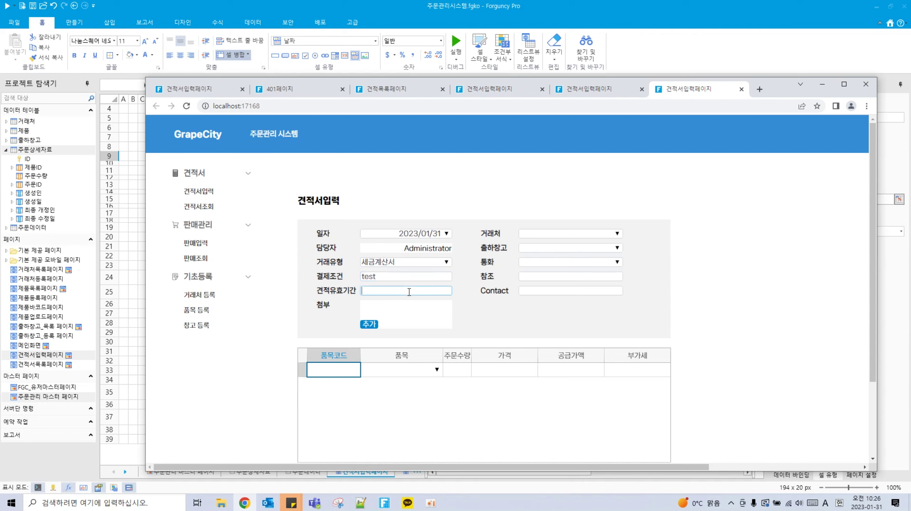
pyautogui.click(371, 325)
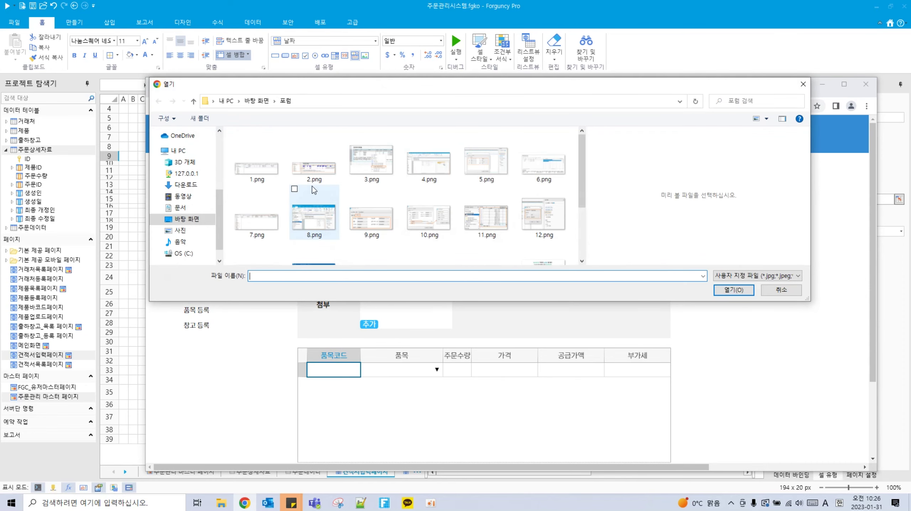
pyautogui.click(314, 156)
pyautogui.click(734, 291)
# Step: Pick customer 그레이프시티, warehouse 서울창고, currency 내자, and fill 참조 and contact with test text
pyautogui.click(617, 233)
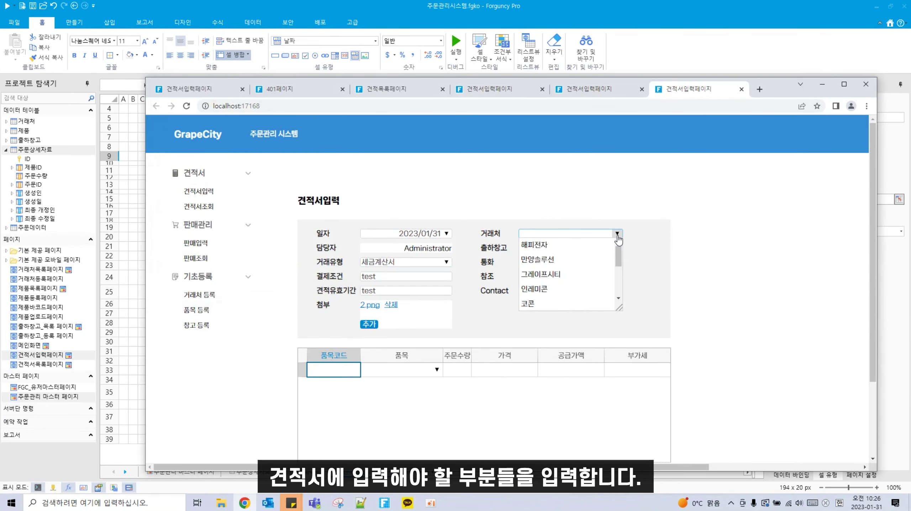
pyautogui.click(545, 275)
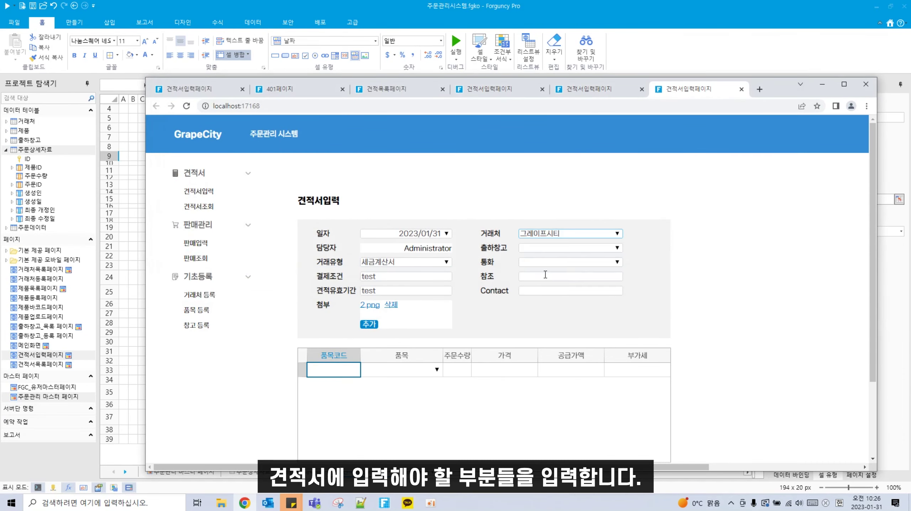
pyautogui.click(617, 248)
pyautogui.click(573, 265)
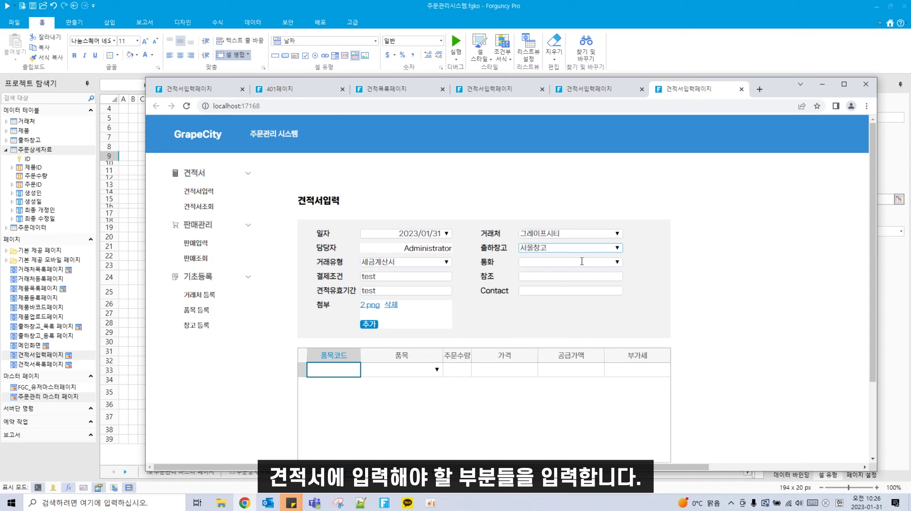
pyautogui.click(617, 262)
pyautogui.click(571, 272)
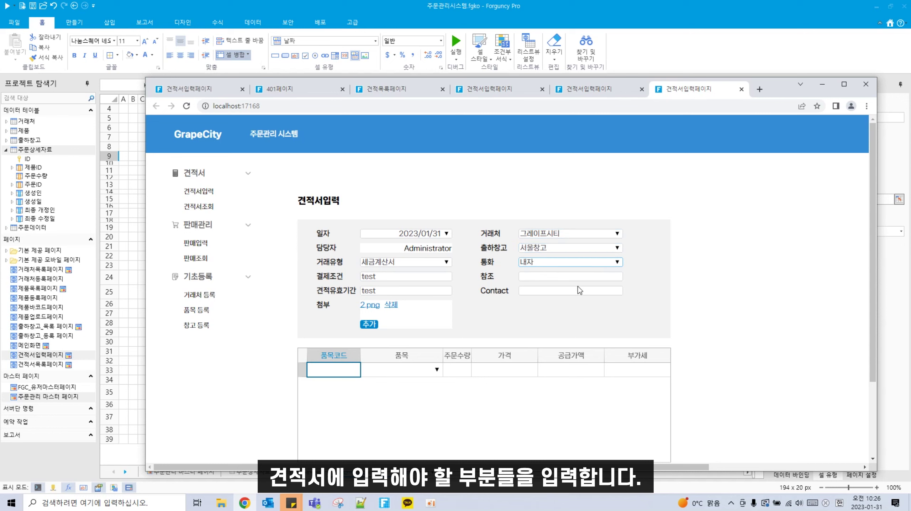
pyautogui.press('Tab')
pyautogui.write('test')
pyautogui.click(569, 290)
pyautogui.write('tes')
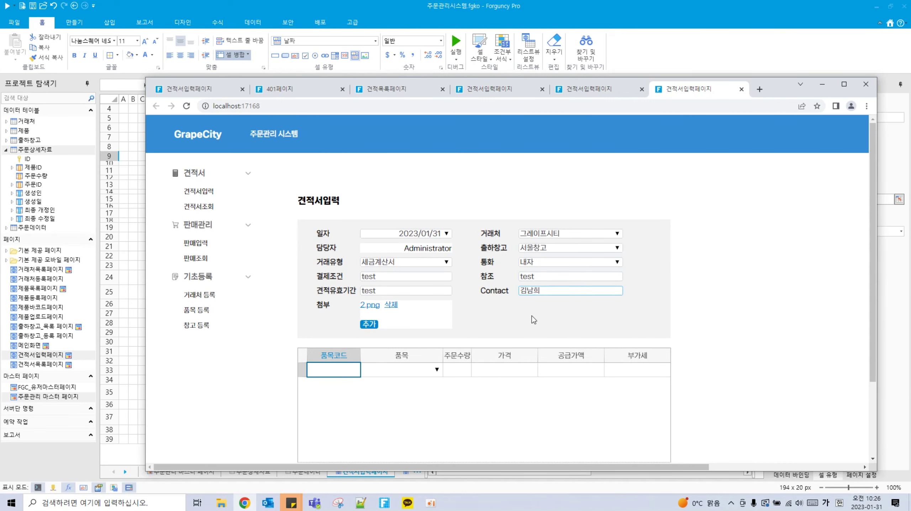
pyautogui.scroll(-1, 436, 358)
# Step: Add line items 사과 (qty 1) and 포도 (qty 2), then save the quote
pyautogui.click(437, 321)
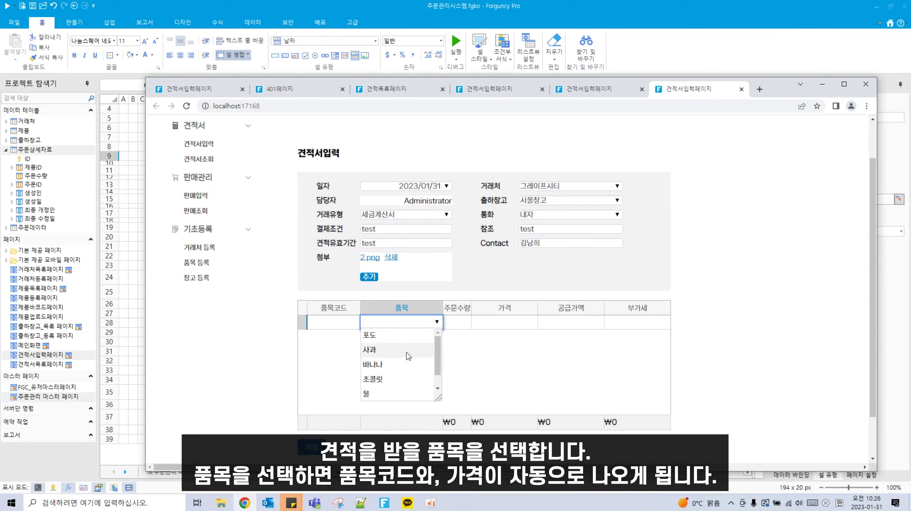
pyautogui.click(393, 350)
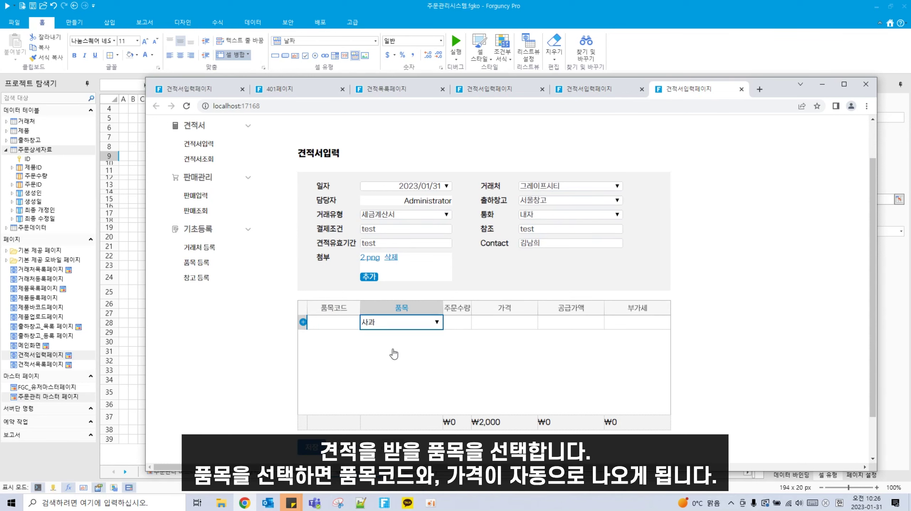
pyautogui.click(460, 322)
pyautogui.write('1')
pyautogui.click(435, 336)
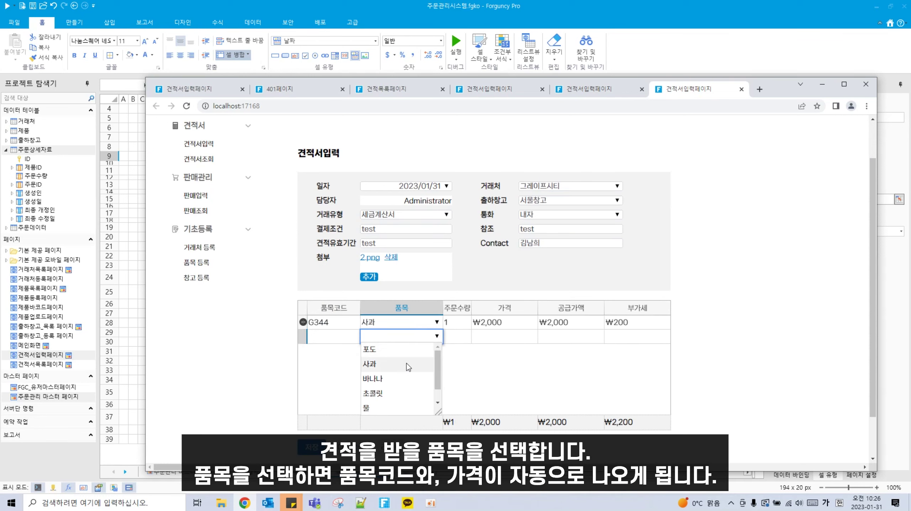
pyautogui.click(398, 349)
pyautogui.click(455, 336)
pyautogui.write('2')
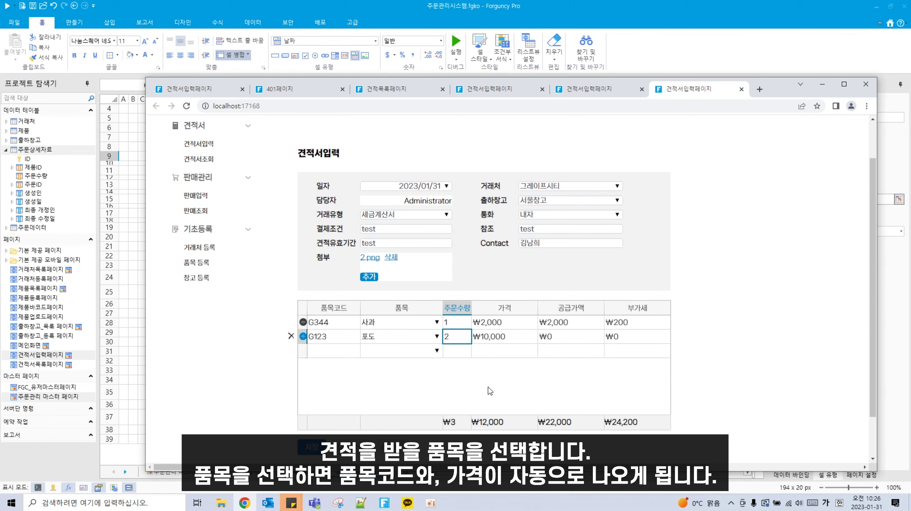
pyautogui.click(305, 451)
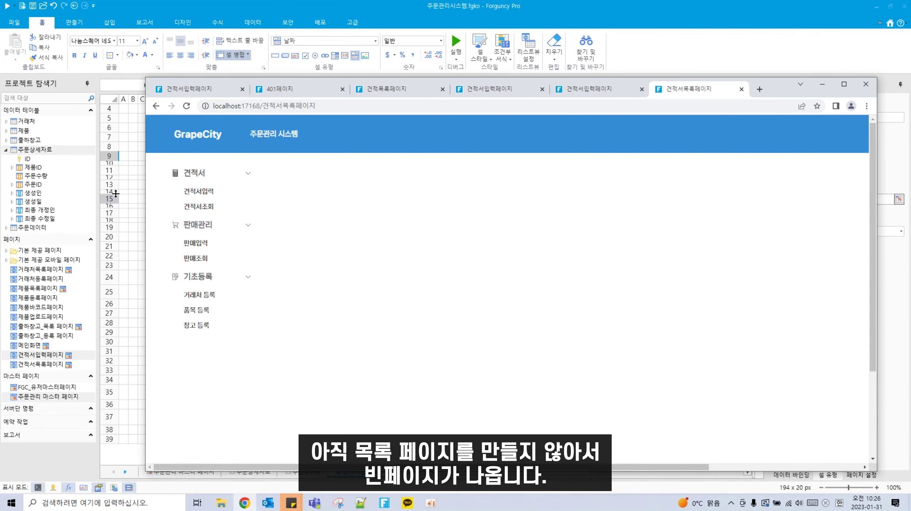
# Step: Accept the database sync, then confirm the 견적서입력 page now lists four saved detail rows
pyautogui.click(128, 194)
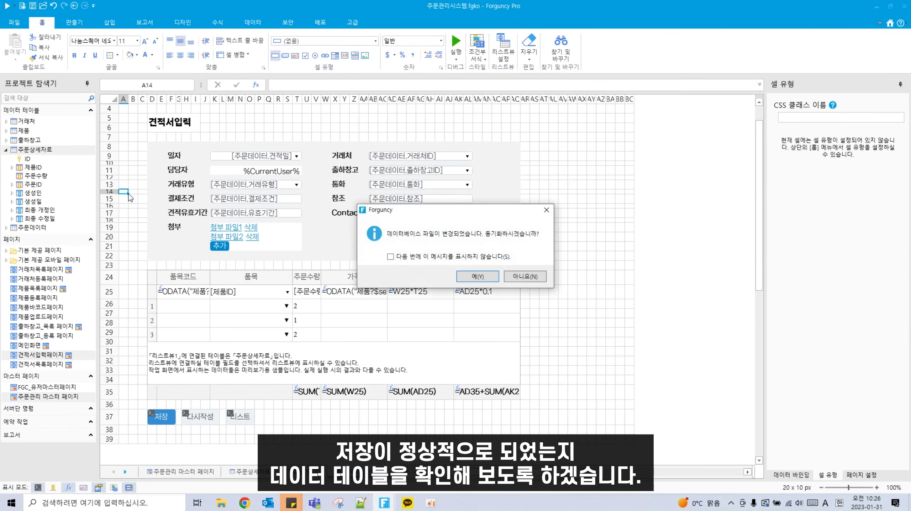
pyautogui.click(475, 276)
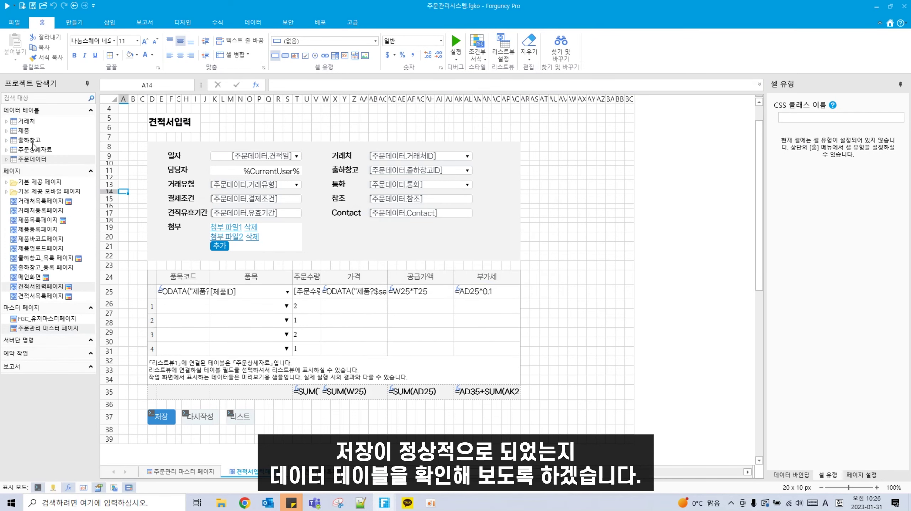
pyautogui.click(244, 503)
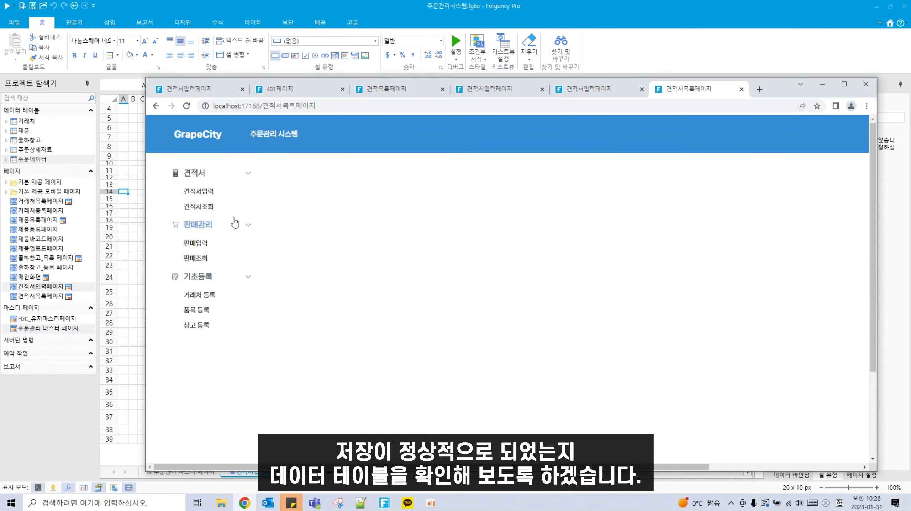
pyautogui.click(215, 195)
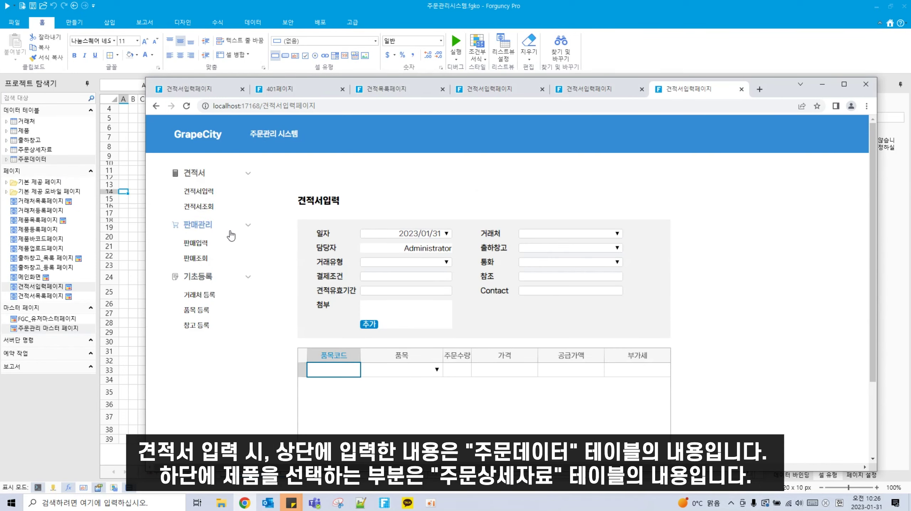
pyautogui.scroll(-2, 336, 389)
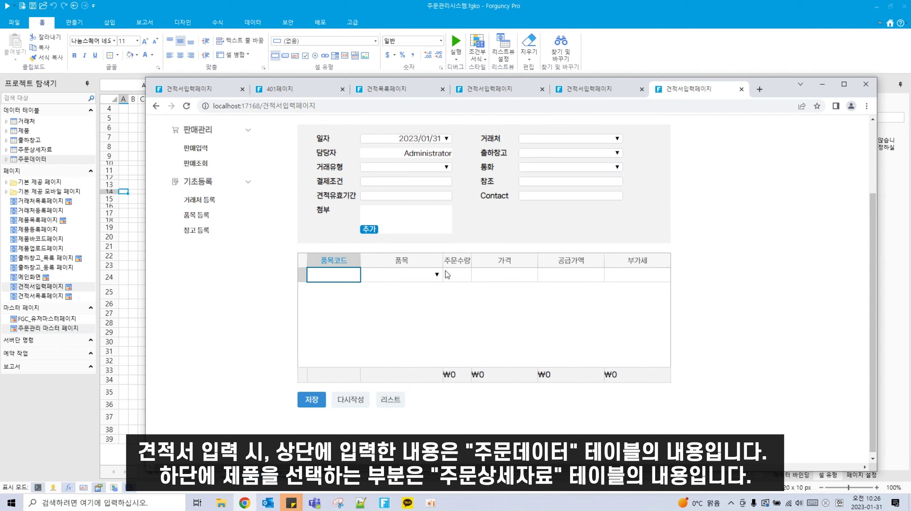
pyautogui.click(136, 350)
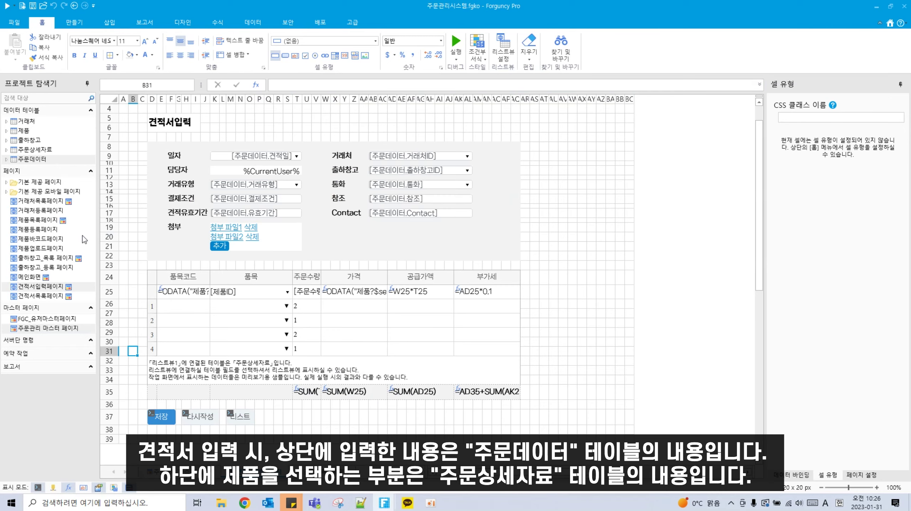
# Step: Open the 주문데이터 table and highlight the newly saved quote in row 3
pyautogui.doubleClick(32, 159)
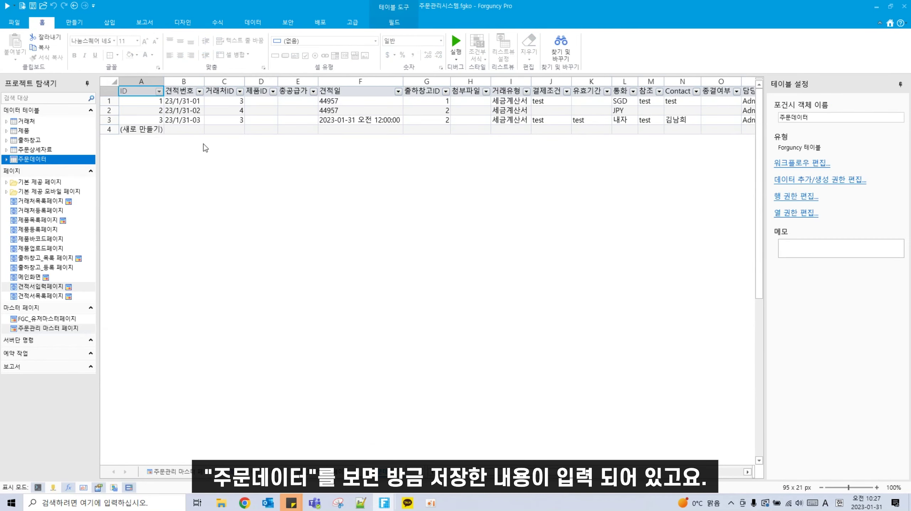
pyautogui.moveTo(139, 121); pyautogui.dragTo(593, 120)
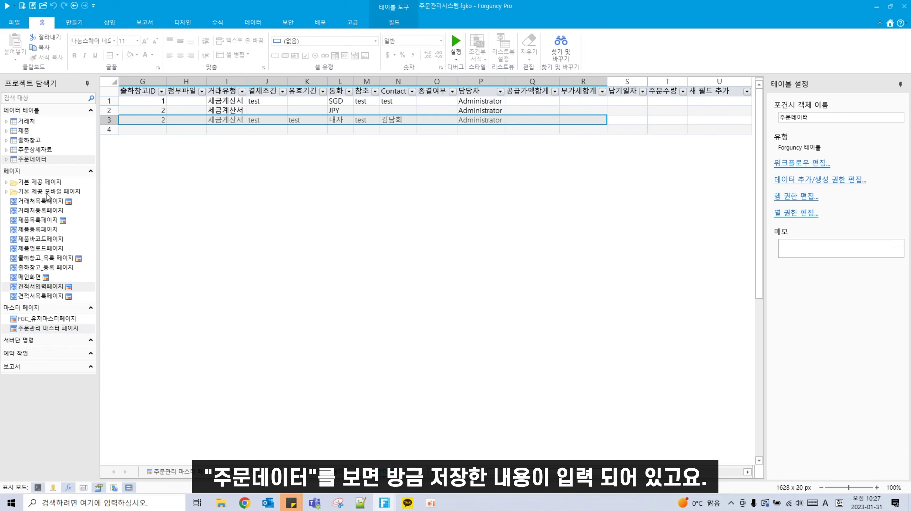
pyautogui.click(36, 150)
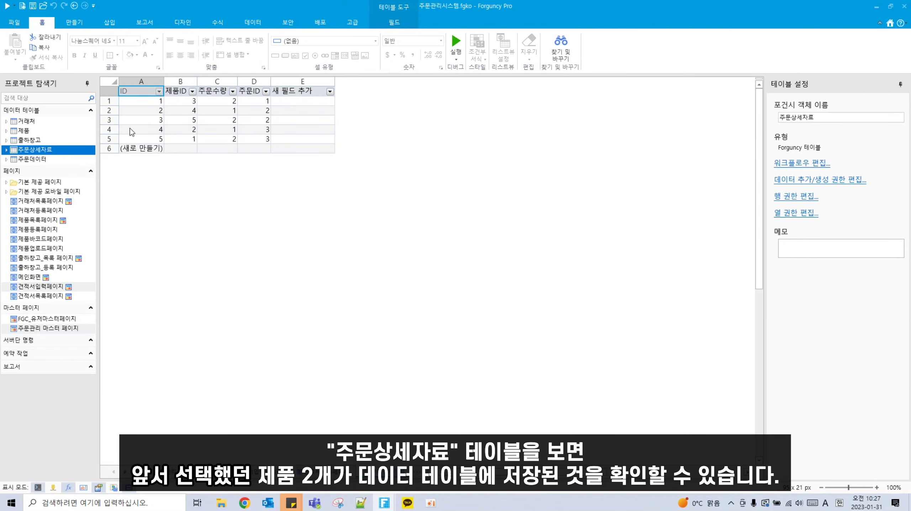
pyautogui.click(34, 158)
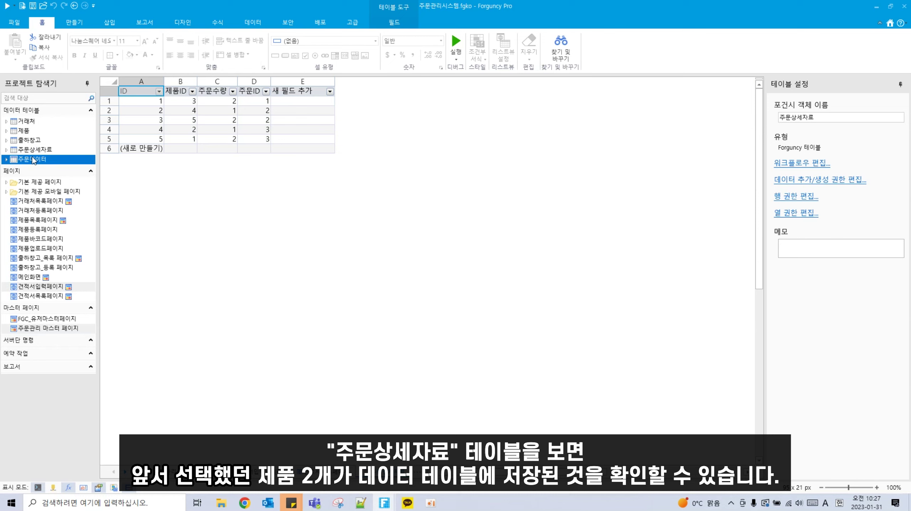
pyautogui.moveTo(539, 470); pyautogui.dragTo(455, 471)
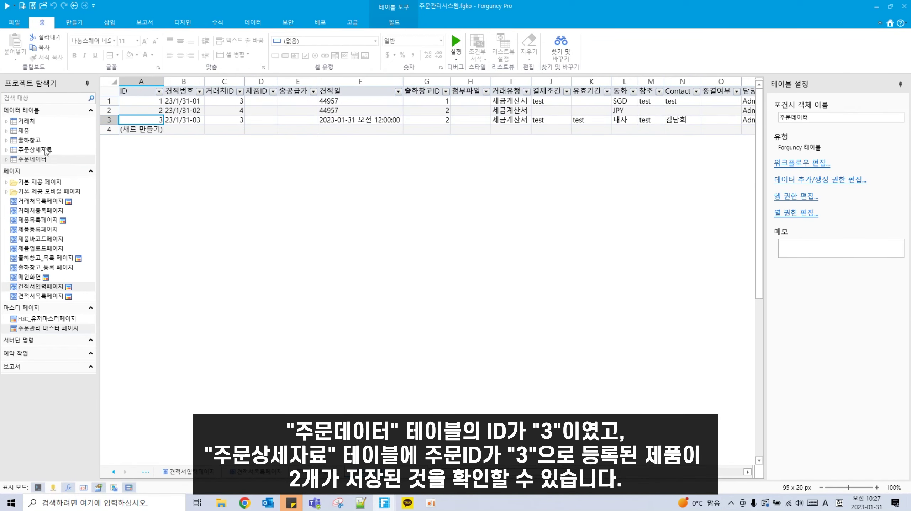
# Step: In 주문상세자료, verify rows 4 and 5 carry 주문ID 3 with their product IDs
pyautogui.click(32, 151)
pyautogui.moveTo(256, 132); pyautogui.dragTo(257, 141)
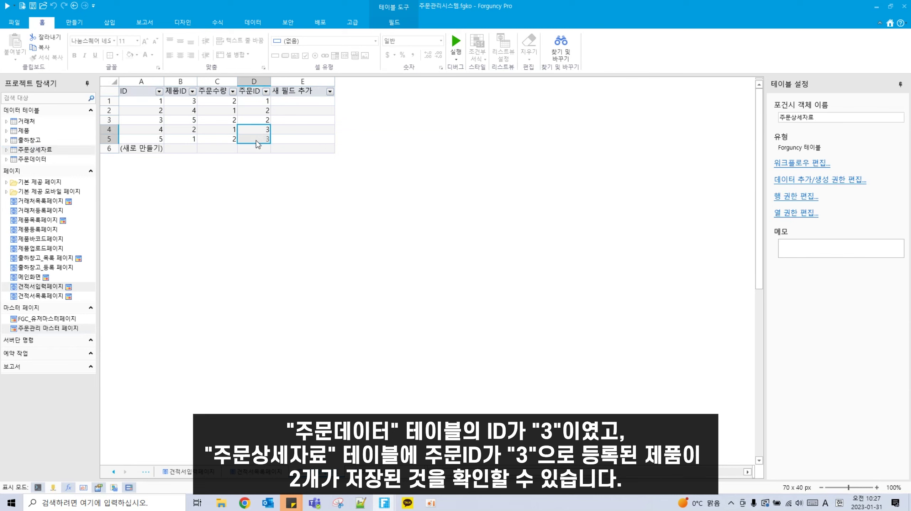
pyautogui.click(176, 129)
pyautogui.click(195, 141)
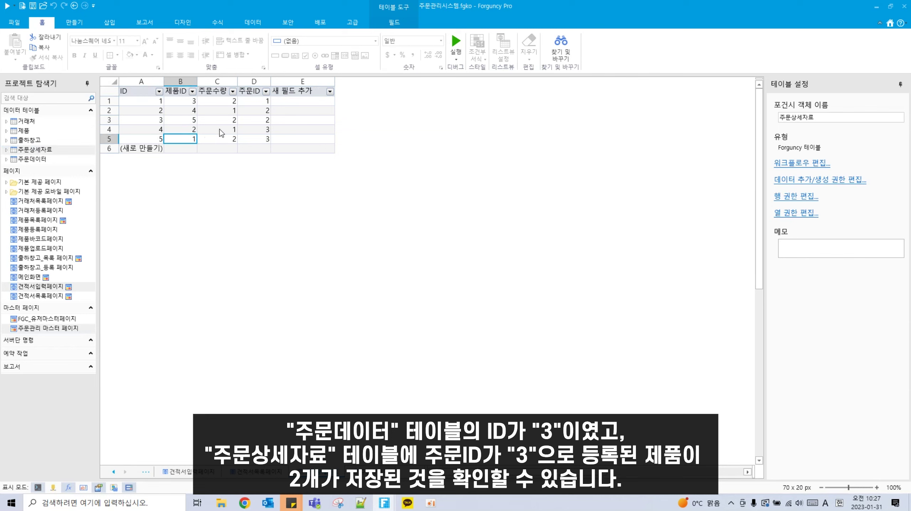
pyautogui.click(256, 131)
pyautogui.click(254, 139)
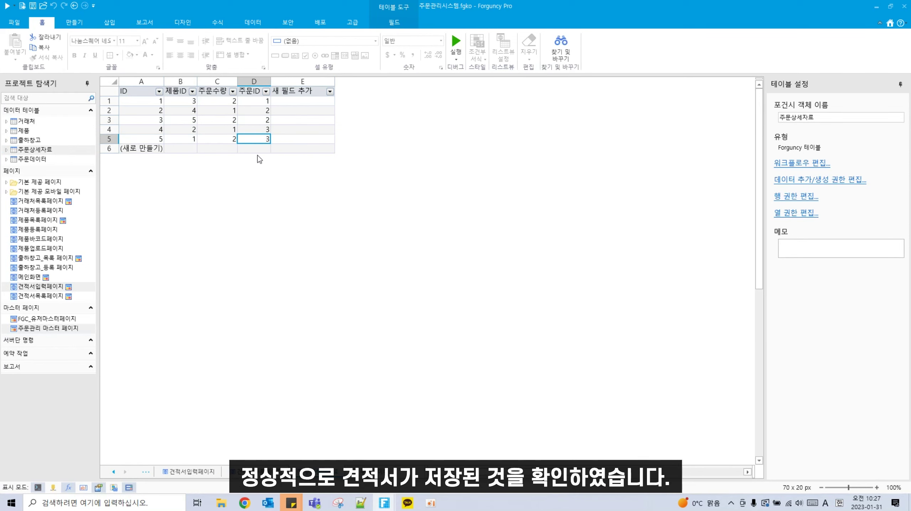
pyautogui.click(431, 503)
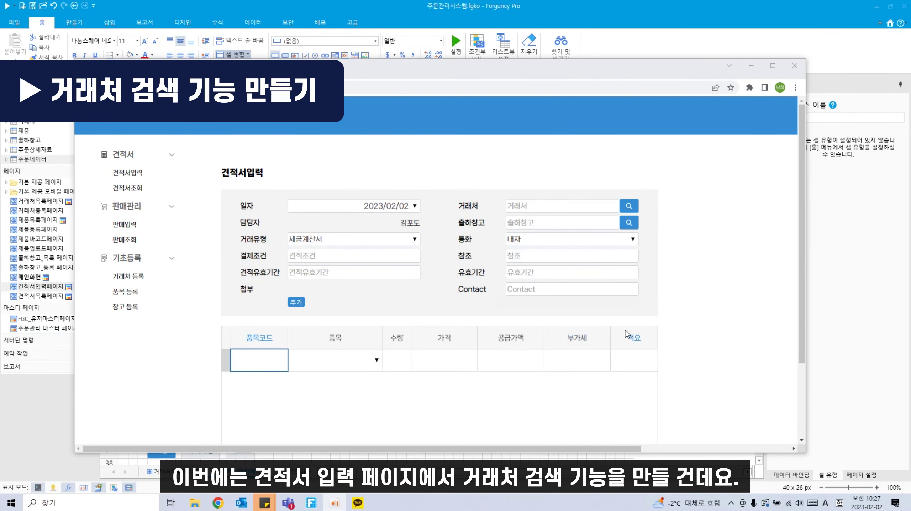
# Step: Search customers for '덕구' and pick 덕구제약 as the quote's 거래처
pyautogui.scroll(-1, 627, 334)
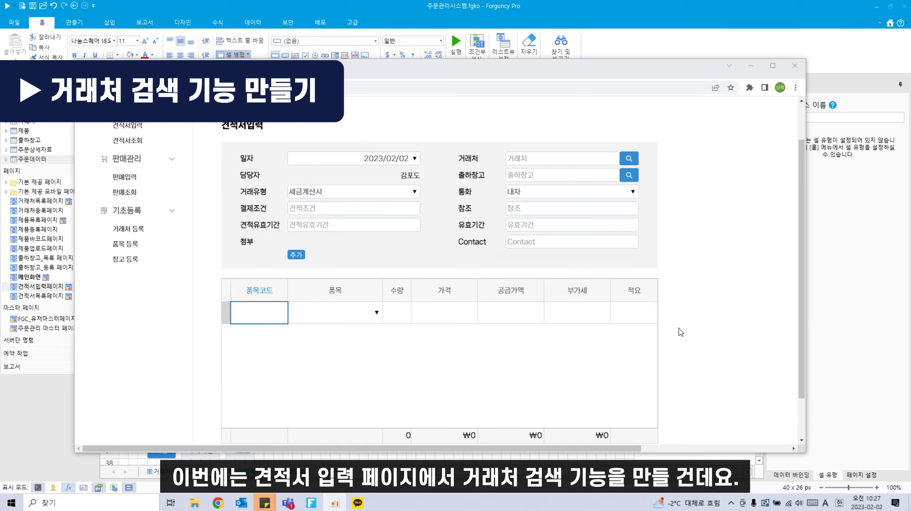
pyautogui.scroll(1, 637, 365)
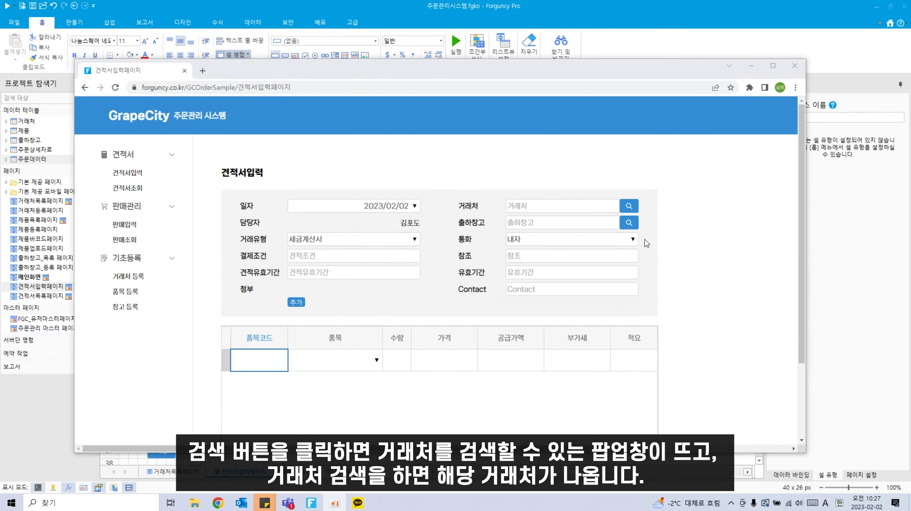
pyautogui.click(629, 207)
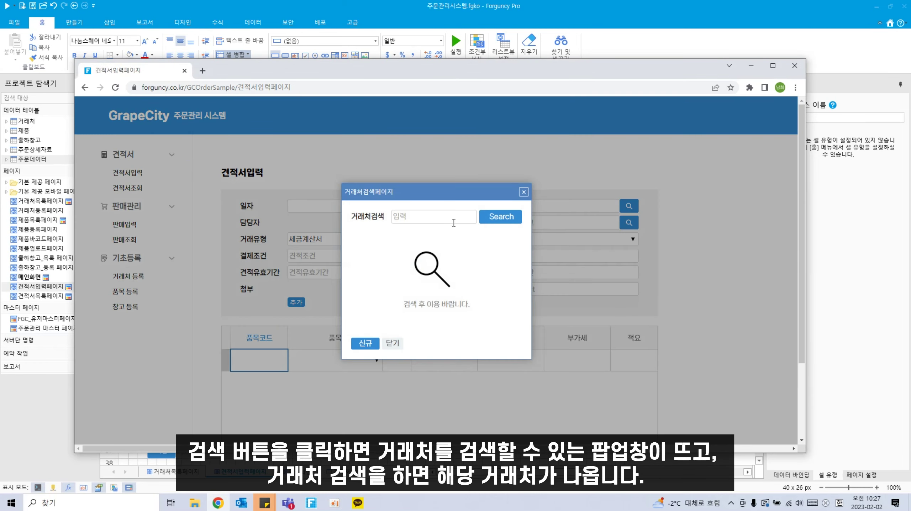
pyautogui.click(447, 219)
pyautogui.write('덕구')
pyautogui.press('Return')
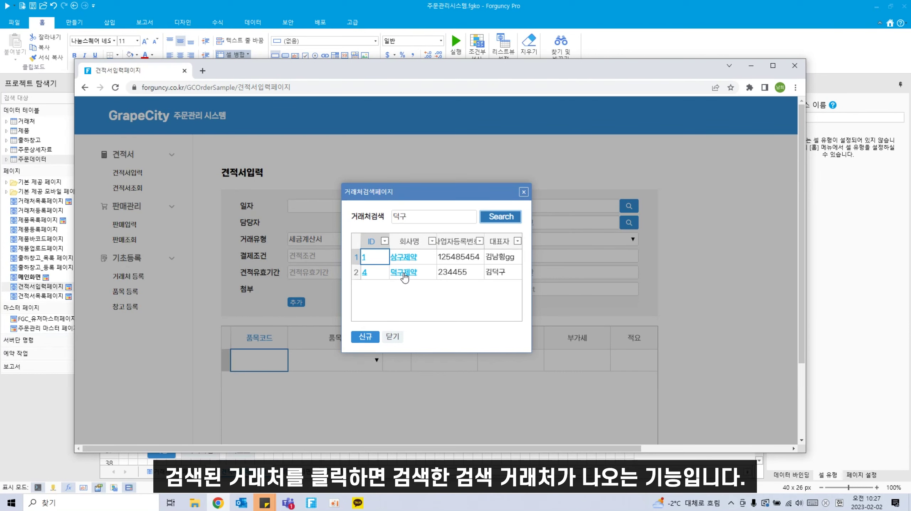
pyautogui.click(405, 275)
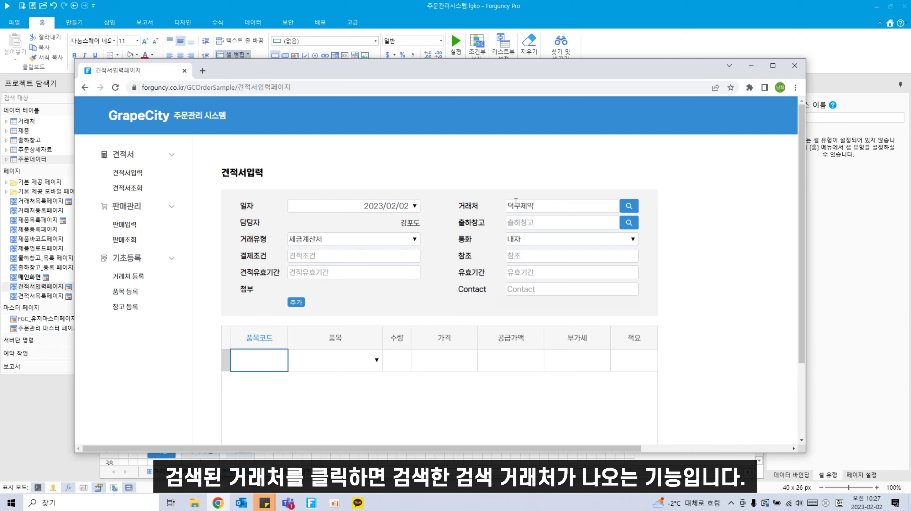
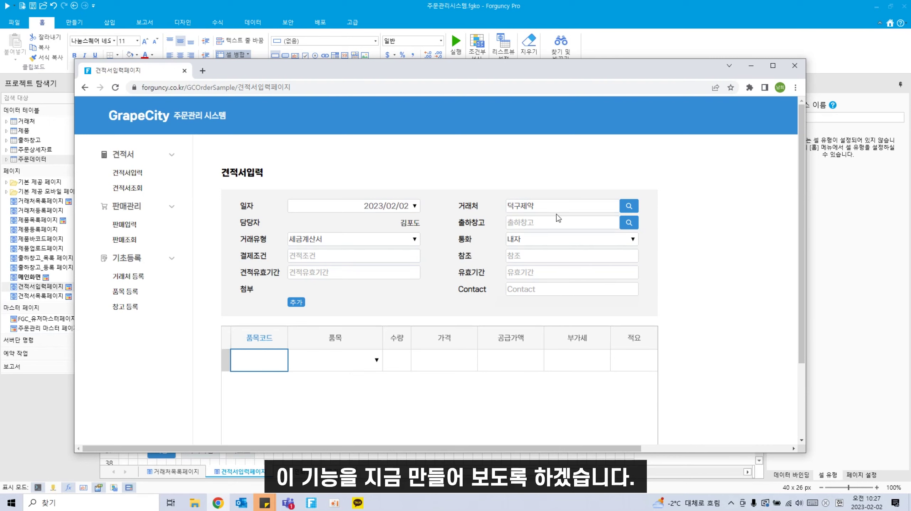
# Step: Turn cell AM9 beside the 거래처 field into a button with a blue cell style
pyautogui.click(272, 8)
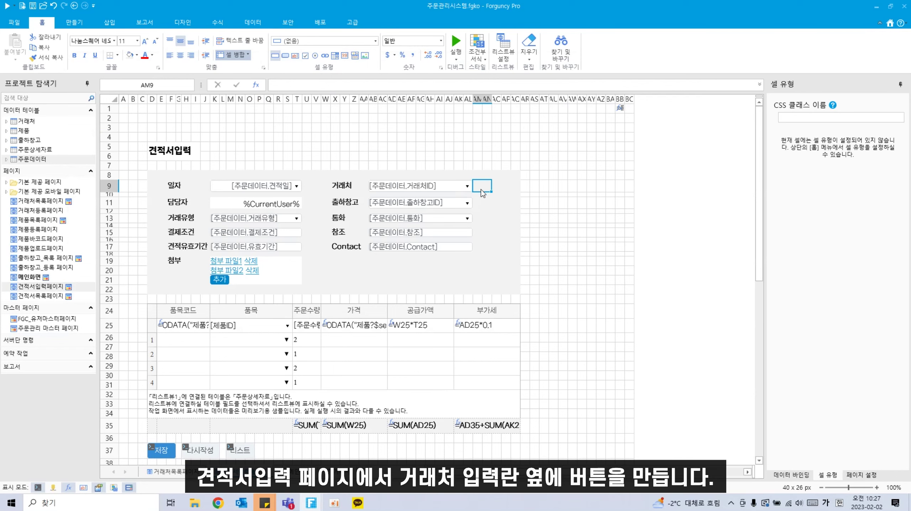
pyautogui.click(285, 58)
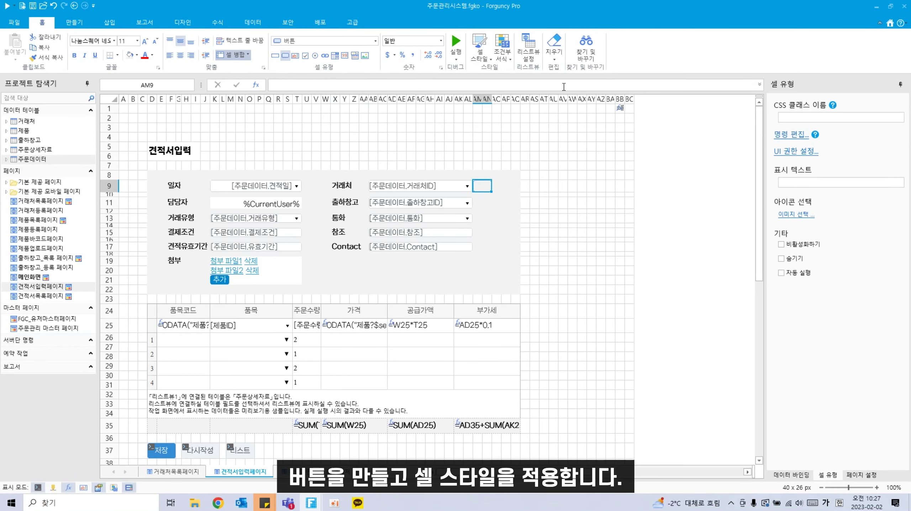
pyautogui.click(480, 48)
pyautogui.click(539, 87)
# Step: Give the button the magnifier search icon through 이미지 선택
pyautogui.click(792, 215)
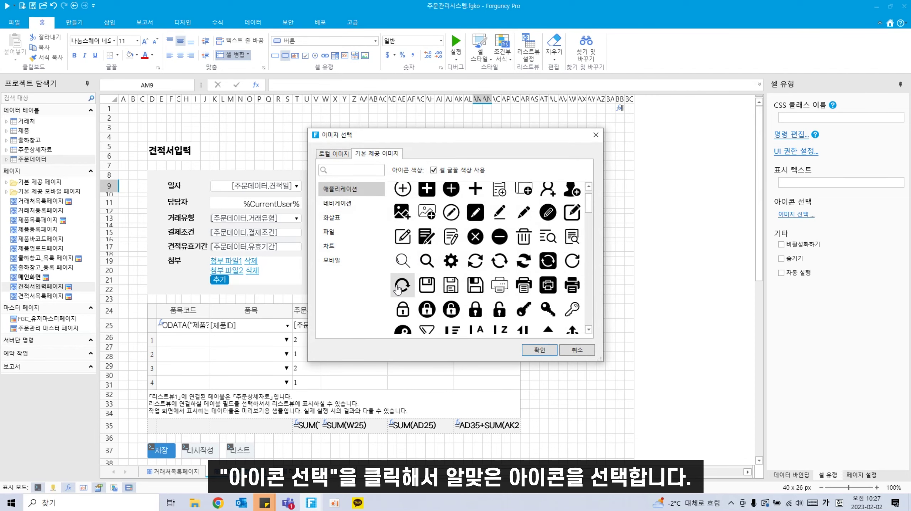
pyautogui.click(427, 267)
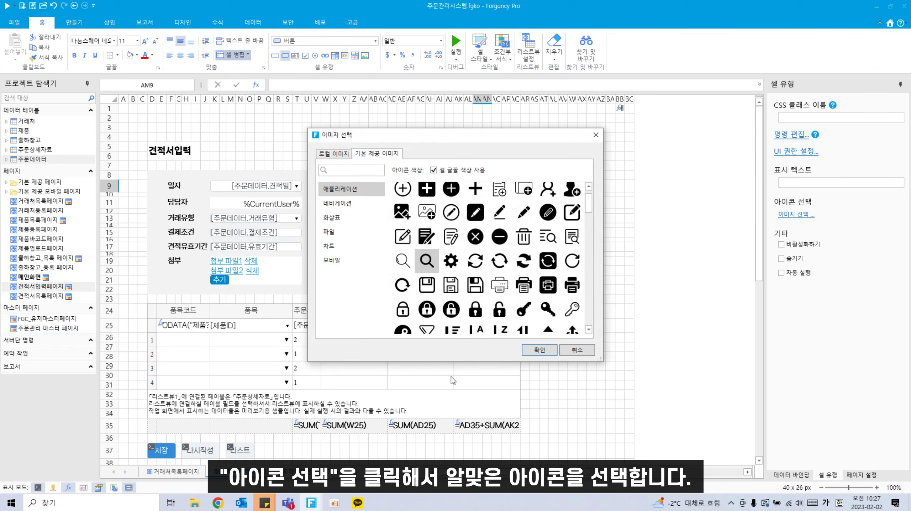
pyautogui.click(540, 351)
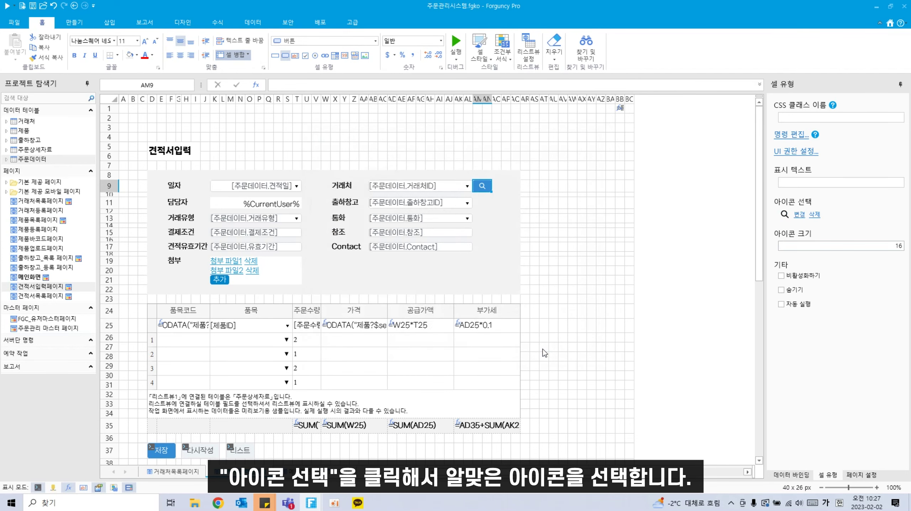
pyautogui.rightClick(488, 187)
pyautogui.click(543, 174)
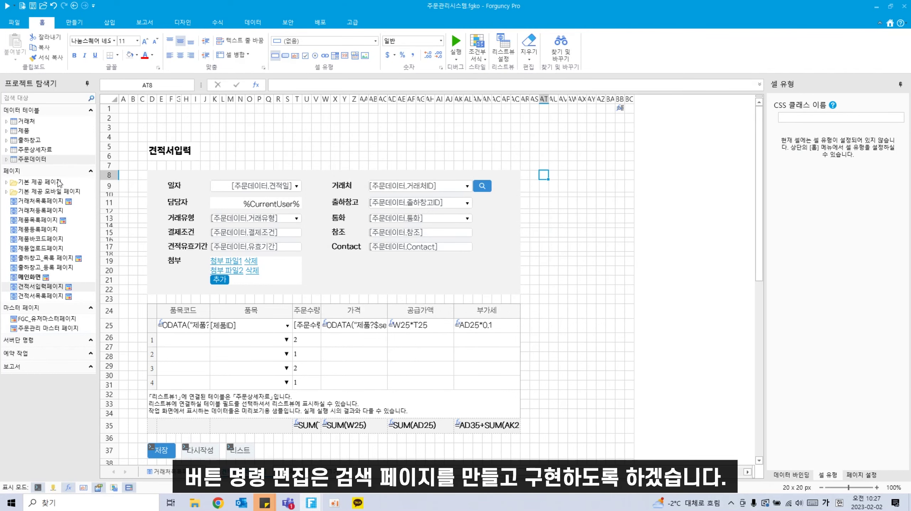
# Step: Create a new page and rename it 거래처검색페이지
pyautogui.rightClick(60, 170)
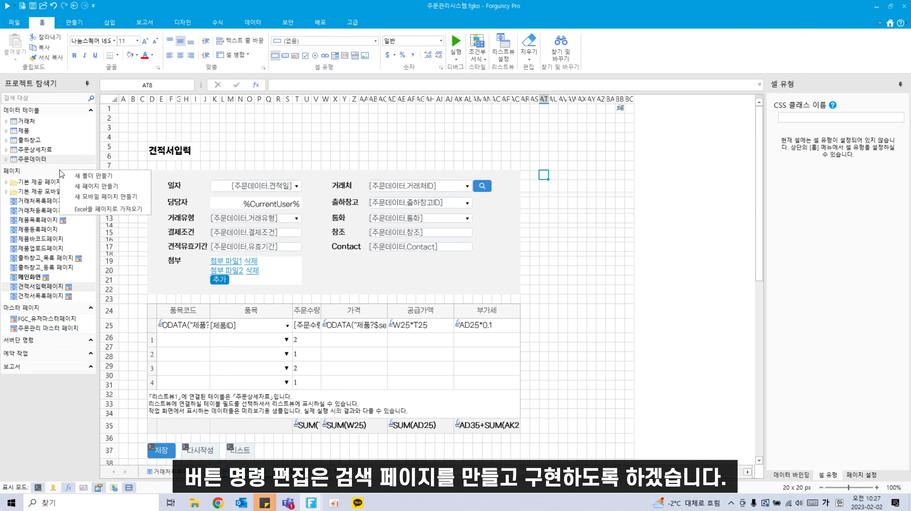
pyautogui.click(101, 190)
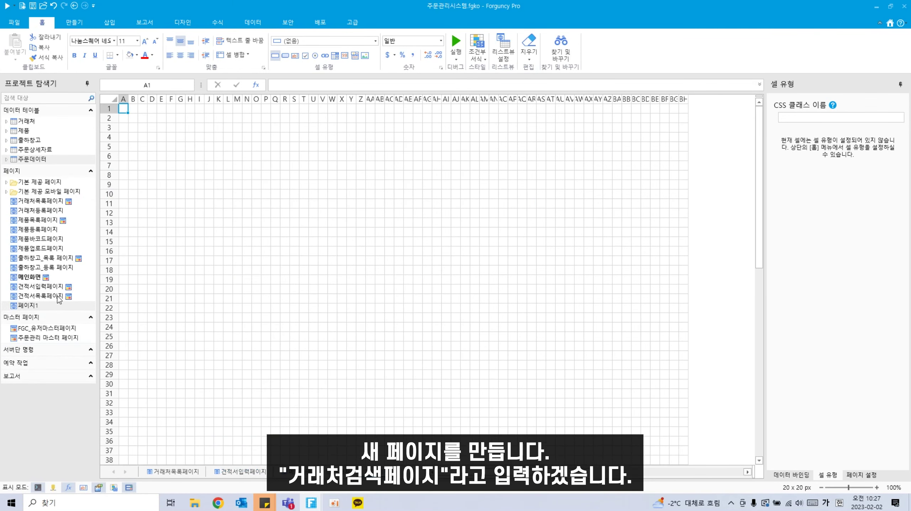
pyautogui.rightClick(51, 306)
pyautogui.click(83, 319)
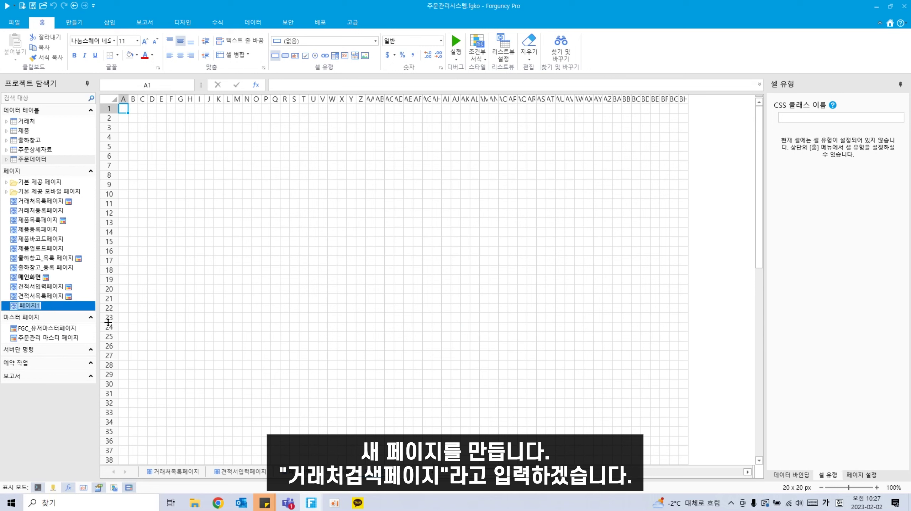
pyautogui.write('거래처검색페이지')
pyautogui.press('Return')
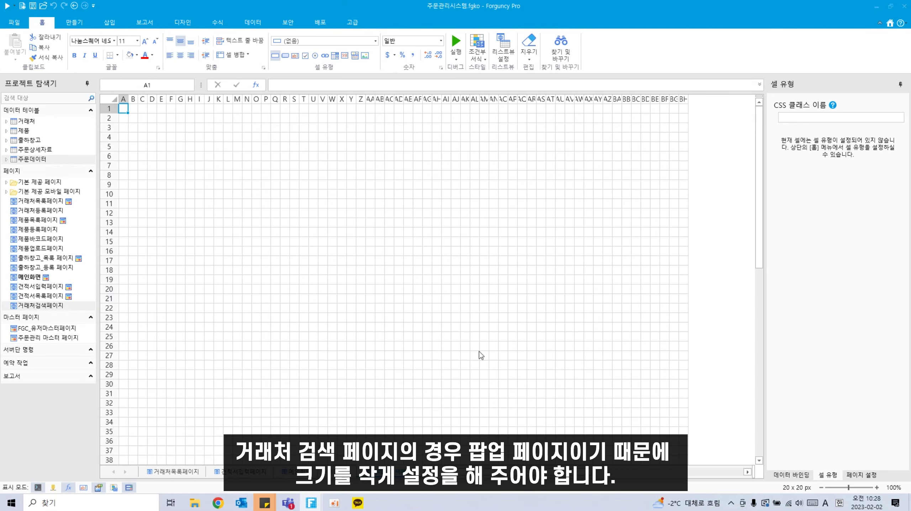
# Step: Size the page to 25 rows and 28 columns in 페이지 설정
pyautogui.click(876, 474)
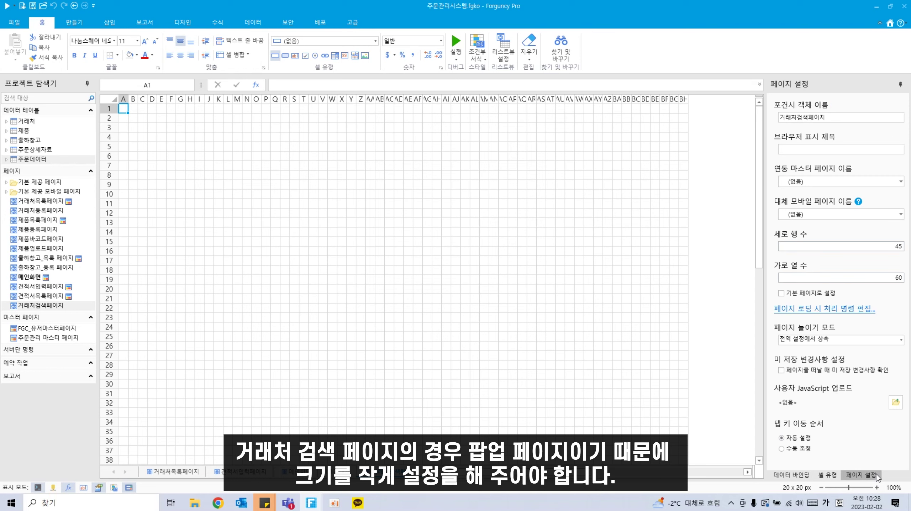
pyautogui.moveTo(883, 246); pyautogui.dragTo(910, 278)
pyautogui.write('25')
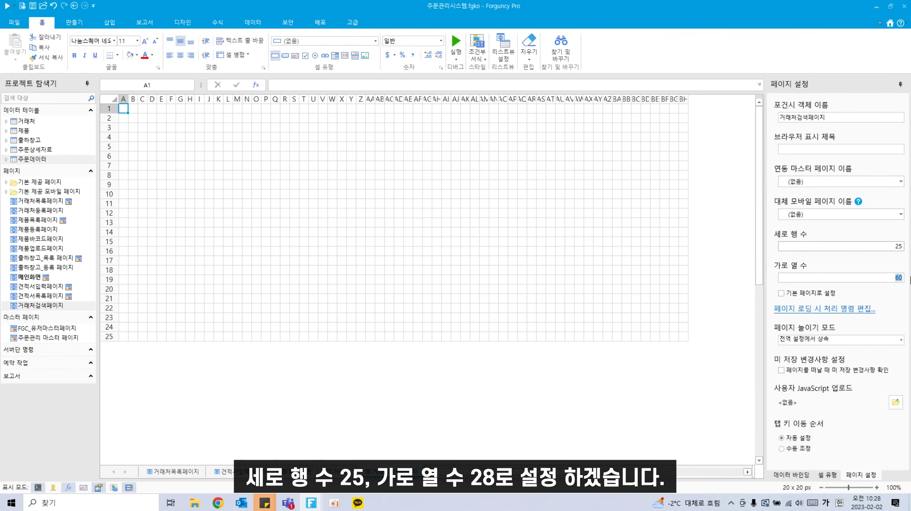
pyautogui.write('28')
pyautogui.click(515, 311)
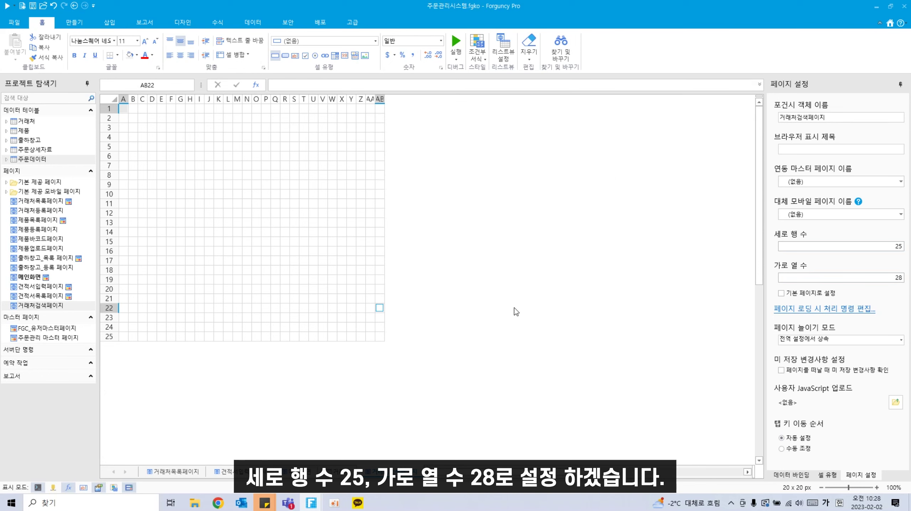
# Step: Enter a bold 거래처입력 label in B3 and make row 3 taller
pyautogui.click(141, 127)
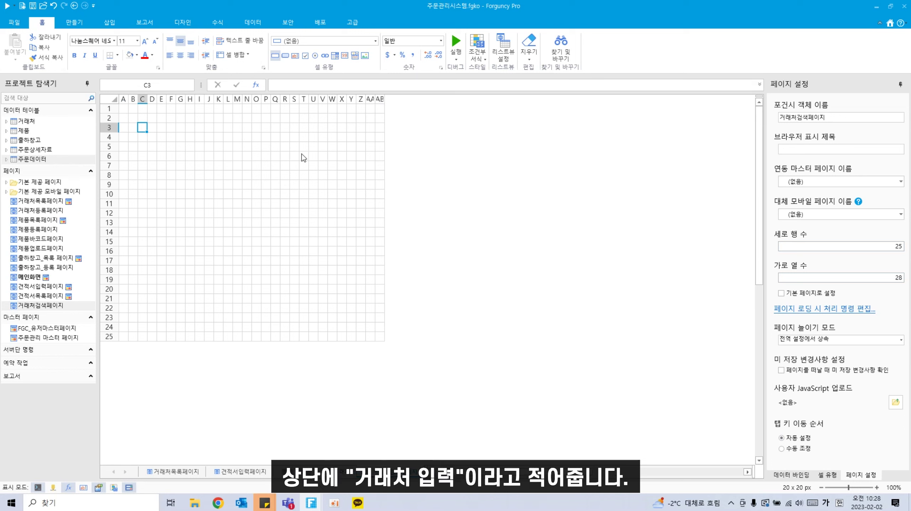
pyautogui.click(132, 128)
pyautogui.write('거래ㅊ')
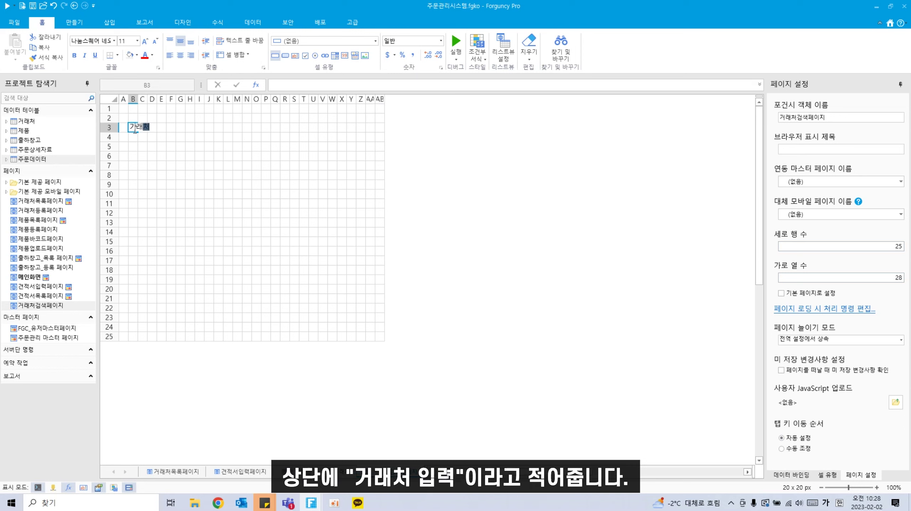
pyautogui.press('BackSpace')
pyautogui.press('BackSpace')
pyautogui.press('BackSpace')
pyautogui.write('가래')
pyautogui.write('처입력')
pyautogui.click(151, 204)
pyautogui.click(136, 126)
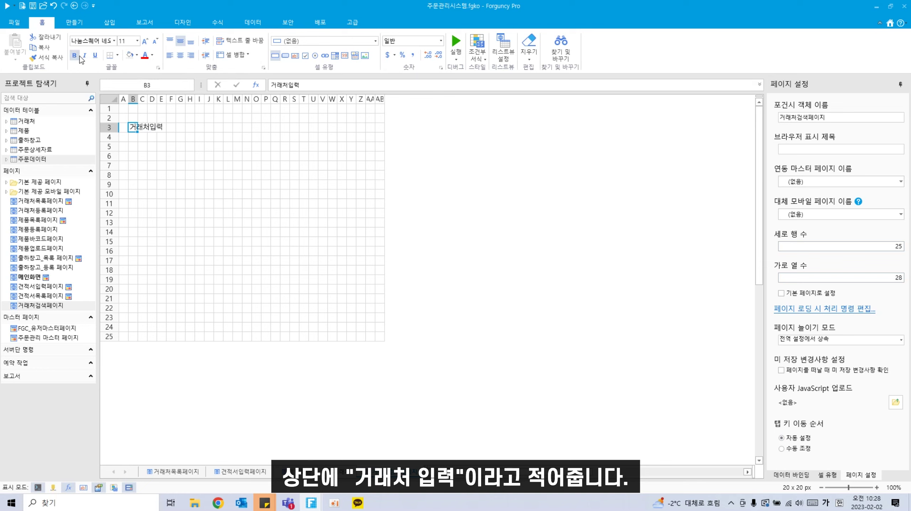
pyautogui.hotkey('ctrl', 'b')
pyautogui.moveTo(113, 133); pyautogui.dragTo(113, 137)
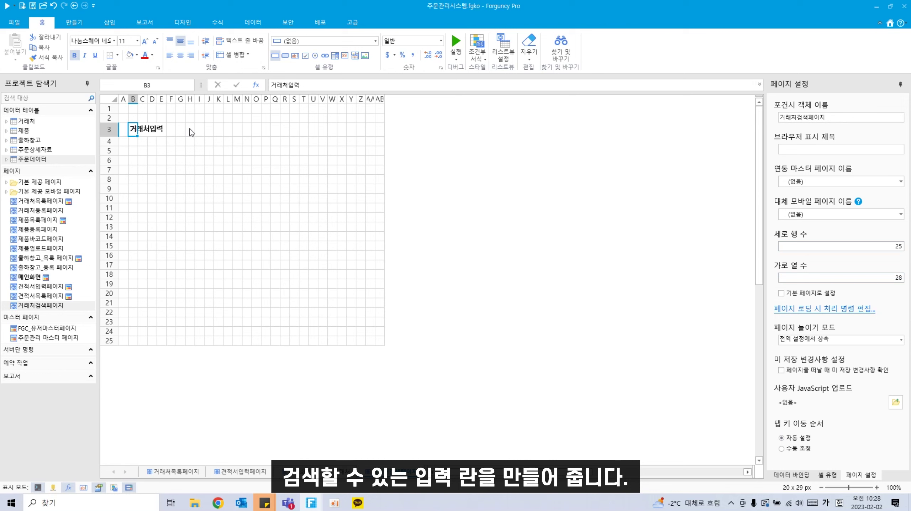
# Step: Make H3:S3 a text box with the watermark 입력
pyautogui.moveTo(189, 129); pyautogui.dragTo(298, 130)
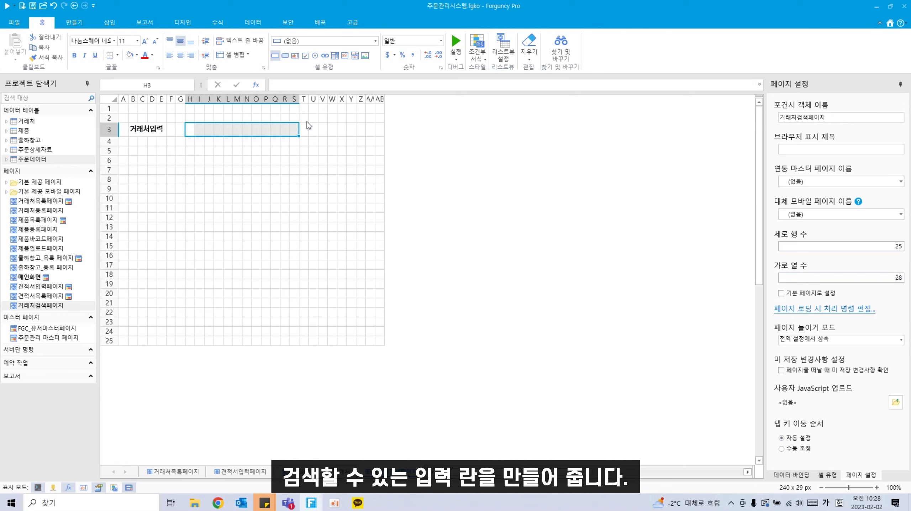
pyautogui.click(295, 56)
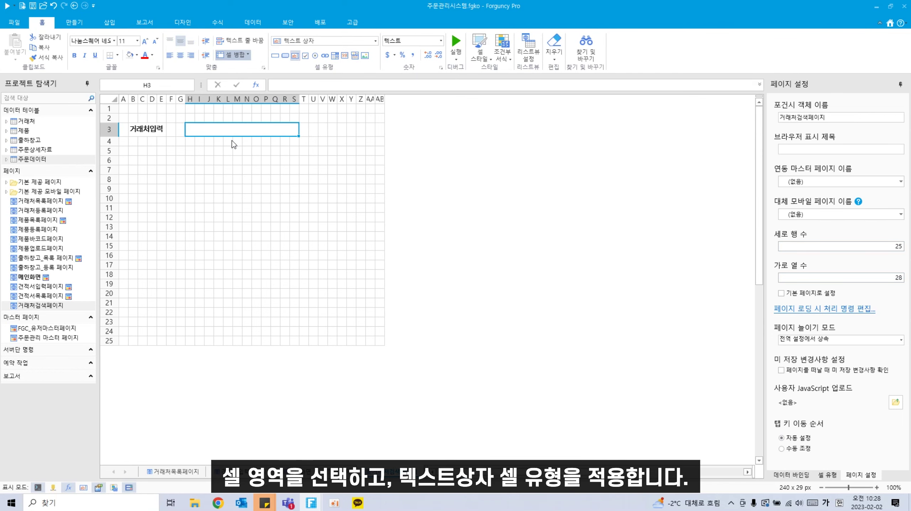
pyautogui.click(827, 475)
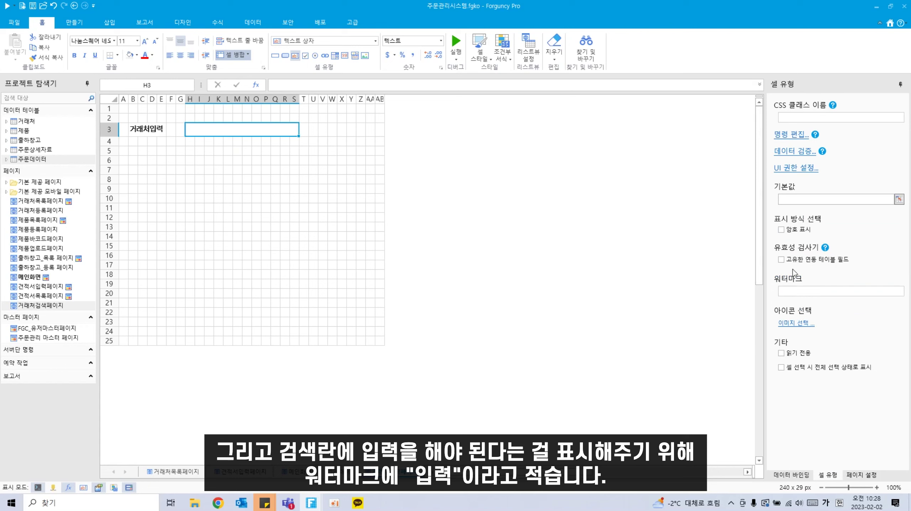
pyautogui.click(800, 291)
pyautogui.write('ㅇ')
pyautogui.write('입력')
pyautogui.click(269, 283)
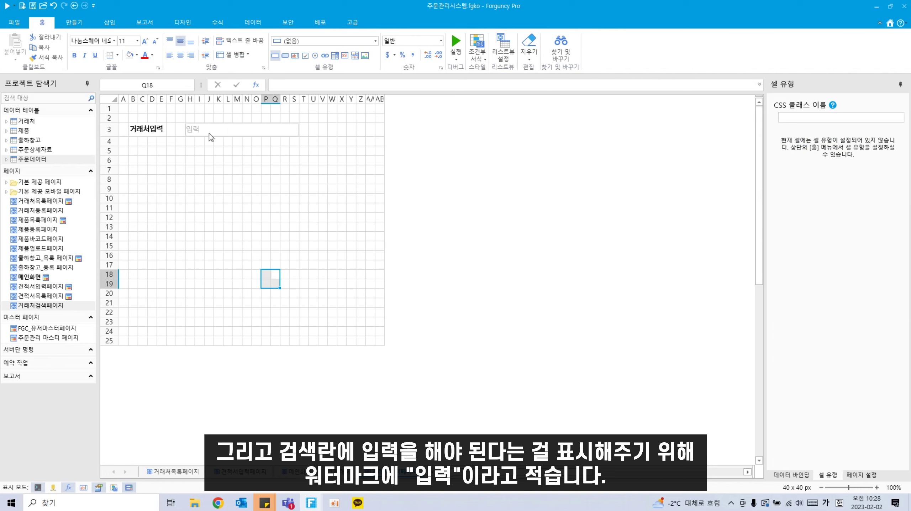
pyautogui.moveTo(315, 133); pyautogui.dragTo(362, 131)
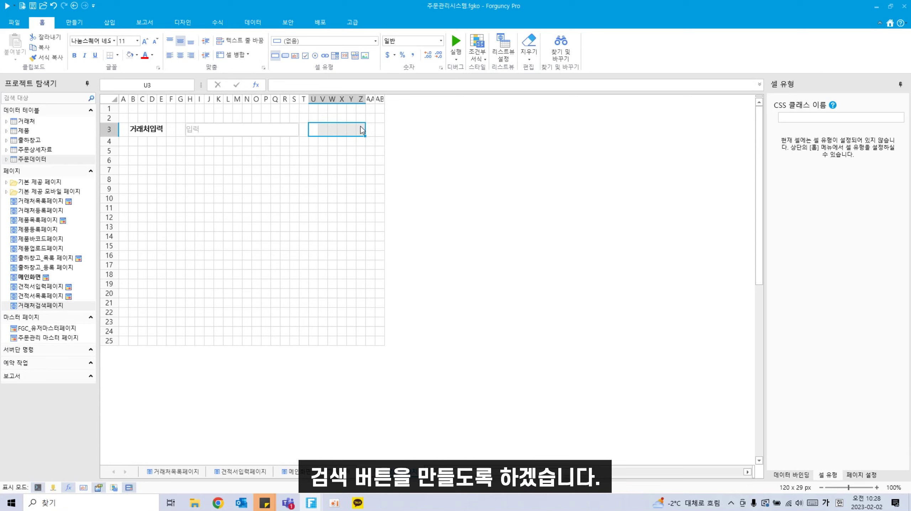
# Step: Turn U3:X3 into a 스타일1 blue button captioned Search
pyautogui.click(286, 57)
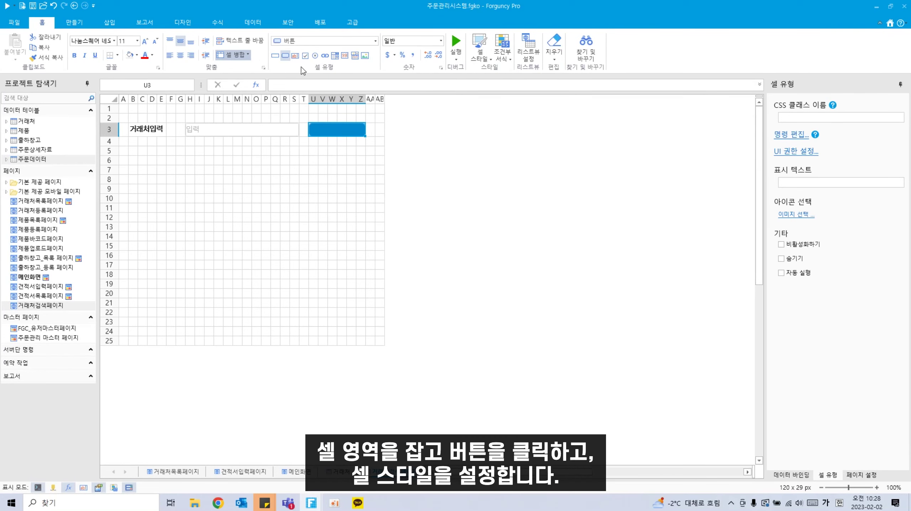
pyautogui.click(485, 61)
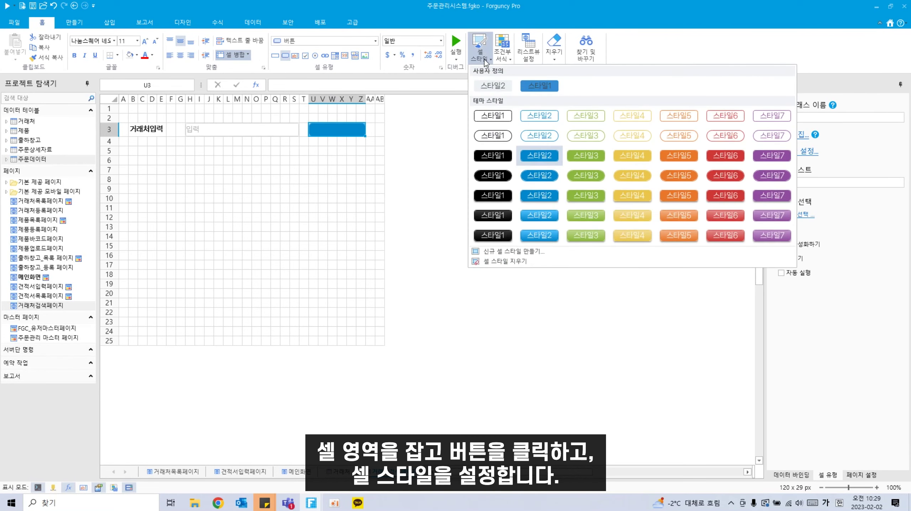
pyautogui.click(526, 87)
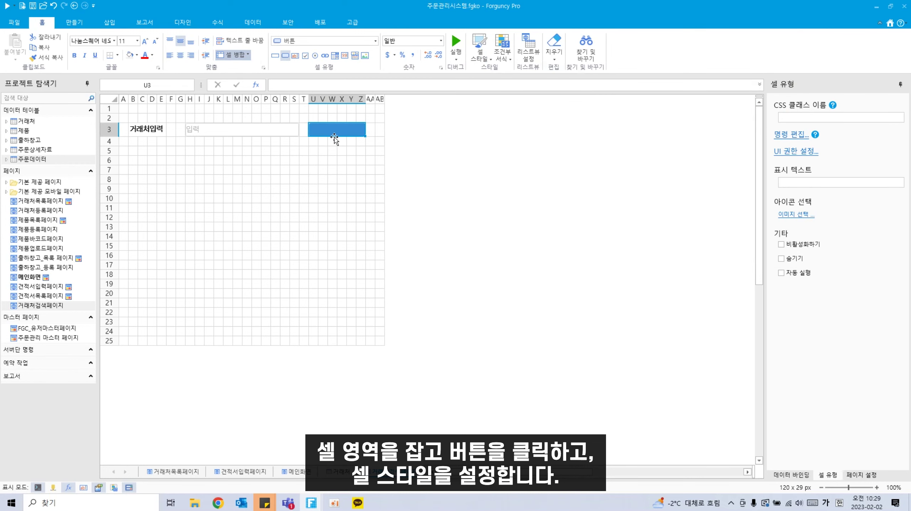
pyautogui.doubleClick(346, 130)
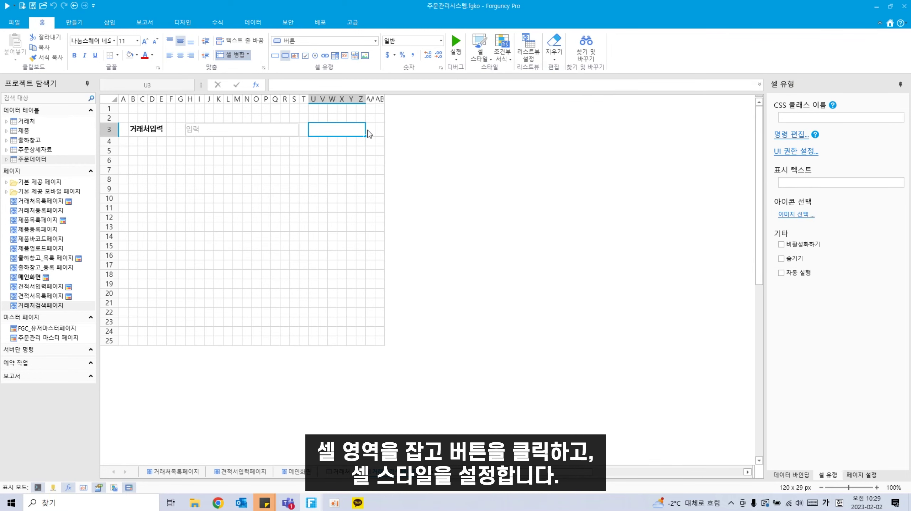
pyautogui.write('Sear')
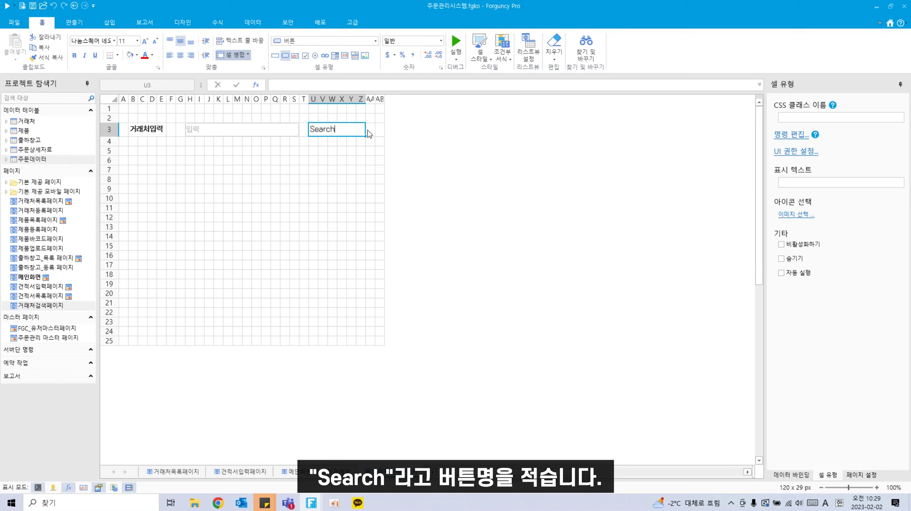
pyautogui.write('ch')
pyautogui.click(340, 172)
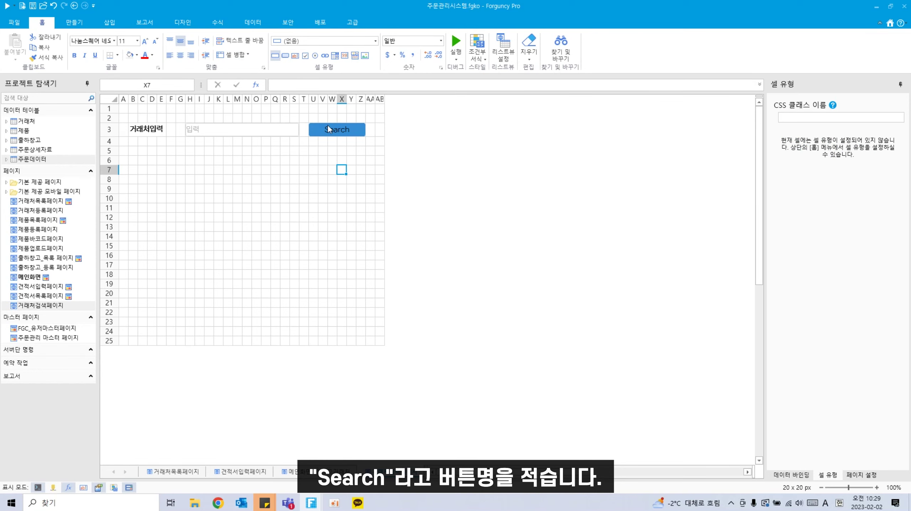
# Step: Make the Search button's text white and bold
pyautogui.click(329, 129)
pyautogui.click(152, 55)
pyautogui.click(145, 87)
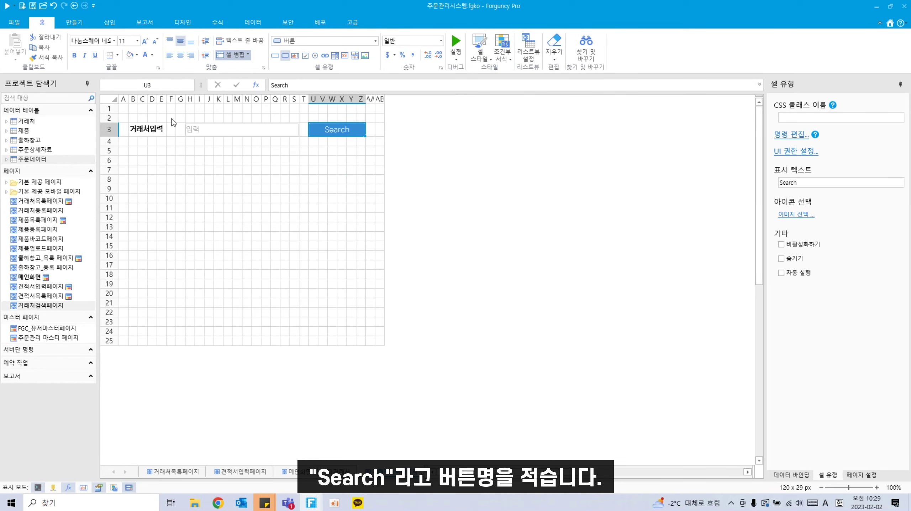
pyautogui.click(295, 258)
pyautogui.click(357, 133)
pyautogui.click(74, 55)
pyautogui.click(238, 265)
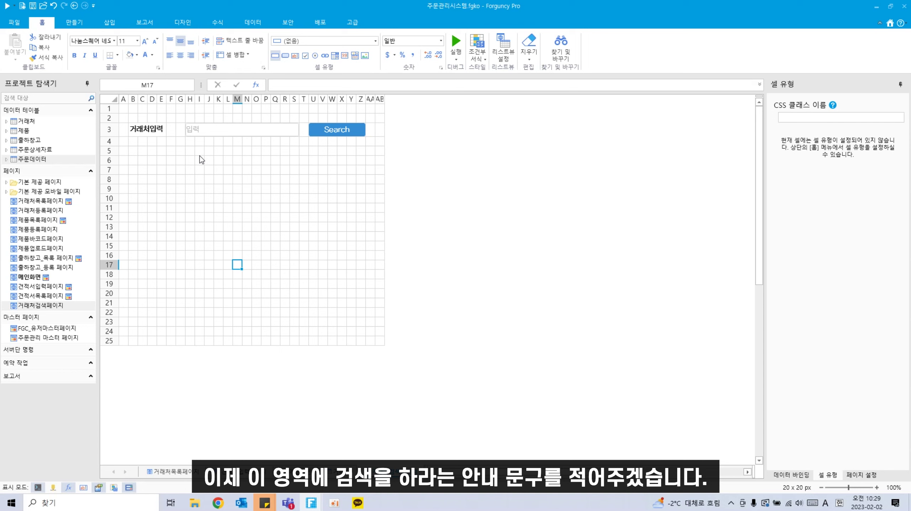
# Step: Insert the SearchIcon.png magnifier picture below the search box, enlarged to fill rows 5–13
pyautogui.moveTo(200, 152); pyautogui.dragTo(304, 237)
pyautogui.click(108, 21)
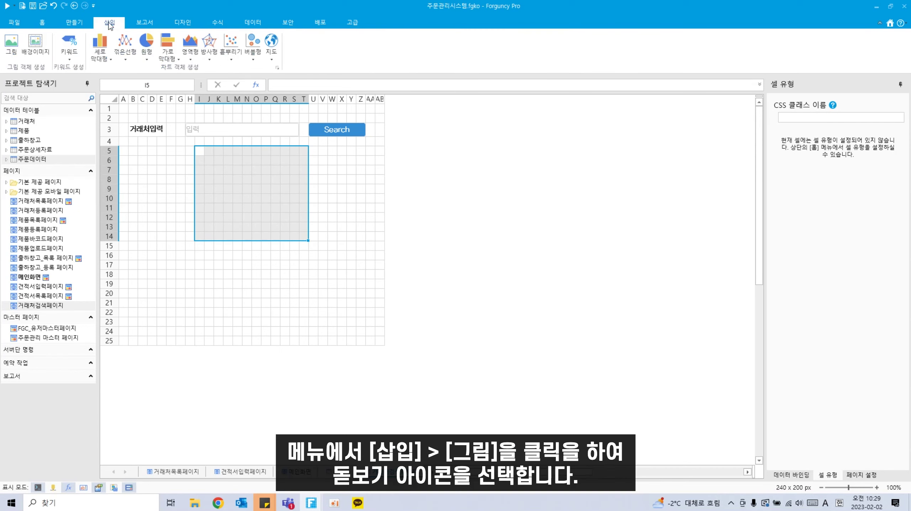
pyautogui.click(11, 44)
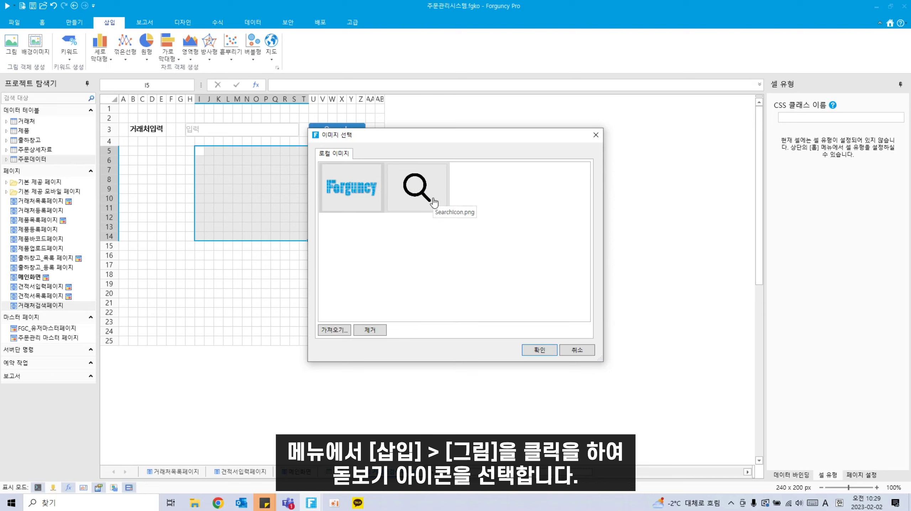
pyautogui.click(532, 350)
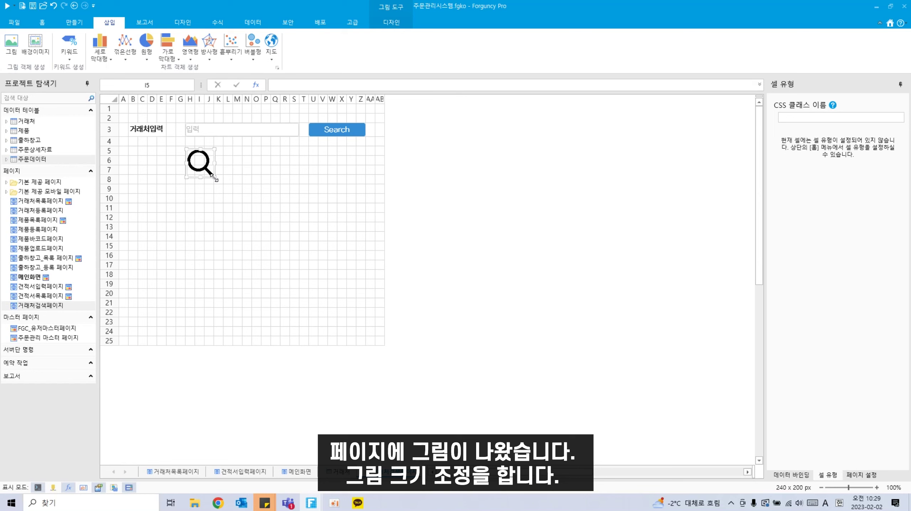
pyautogui.moveTo(216, 180); pyautogui.dragTo(283, 234)
pyautogui.moveTo(270, 201); pyautogui.dragTo(275, 199)
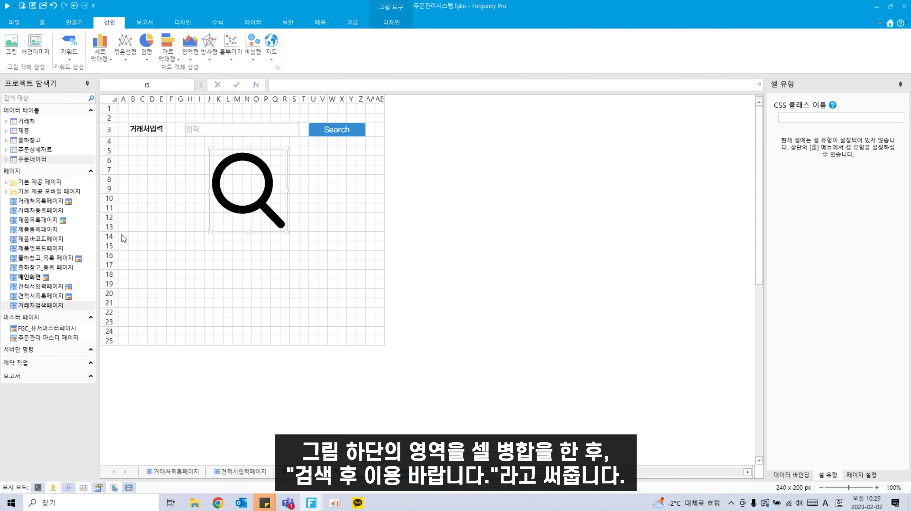
pyautogui.moveTo(122, 236); pyautogui.dragTo(390, 241)
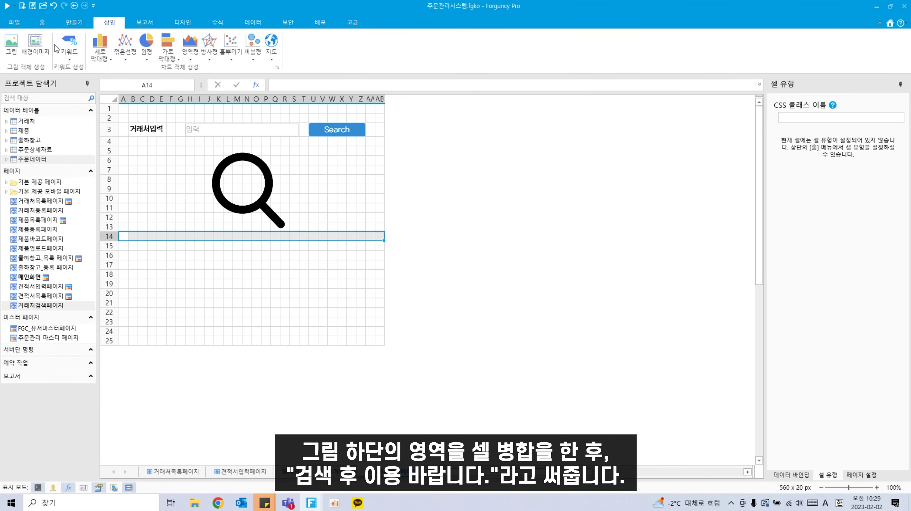
# Step: Merge row 14 and enter the note '검색 후 이용 바랍니다.'
pyautogui.click(42, 22)
pyautogui.click(230, 55)
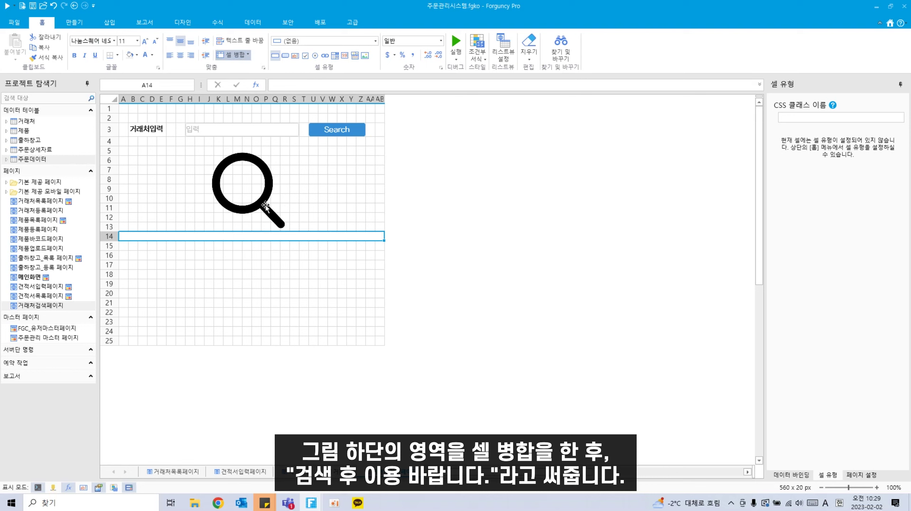
pyautogui.doubleClick(254, 238)
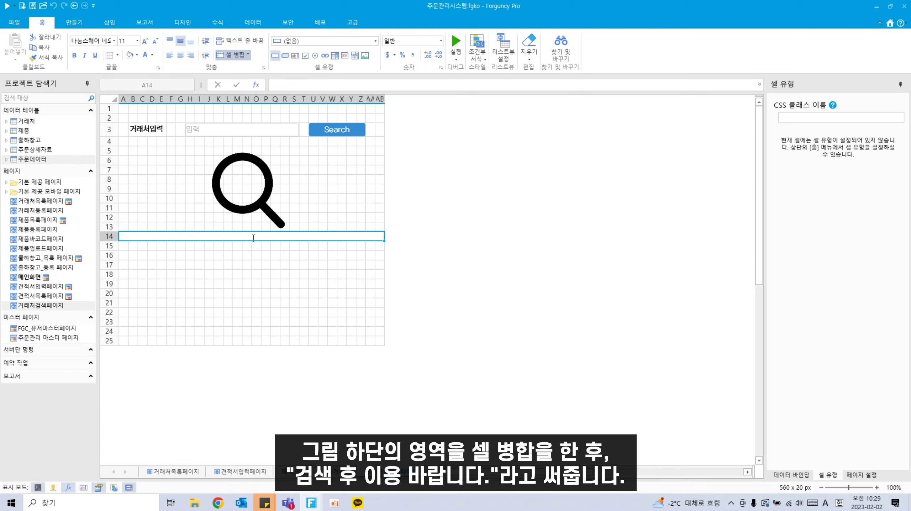
pyautogui.write('검색 ㅎ후 이용 바랍니다.')
pyautogui.click(256, 283)
# Step: Centre the note and give it a light grey font colour
pyautogui.click(262, 240)
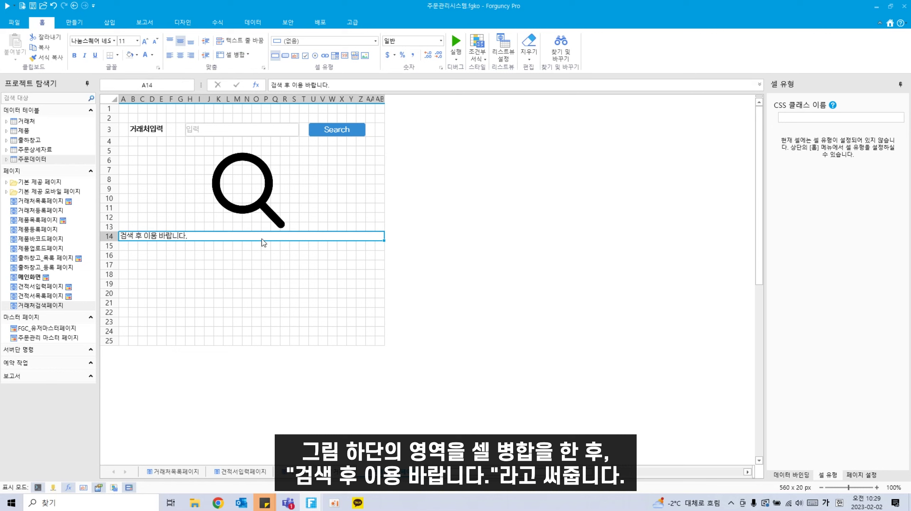
pyautogui.click(183, 59)
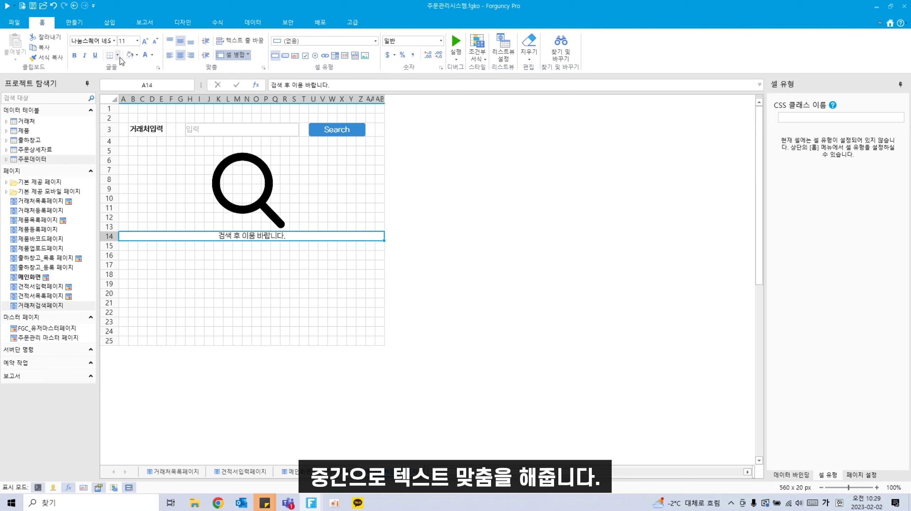
pyautogui.click(152, 54)
pyautogui.click(147, 102)
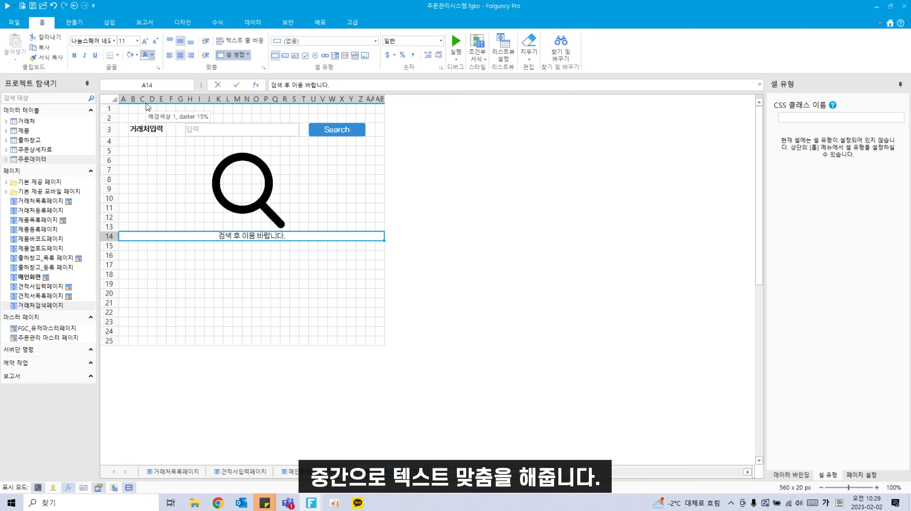
pyautogui.click(152, 55)
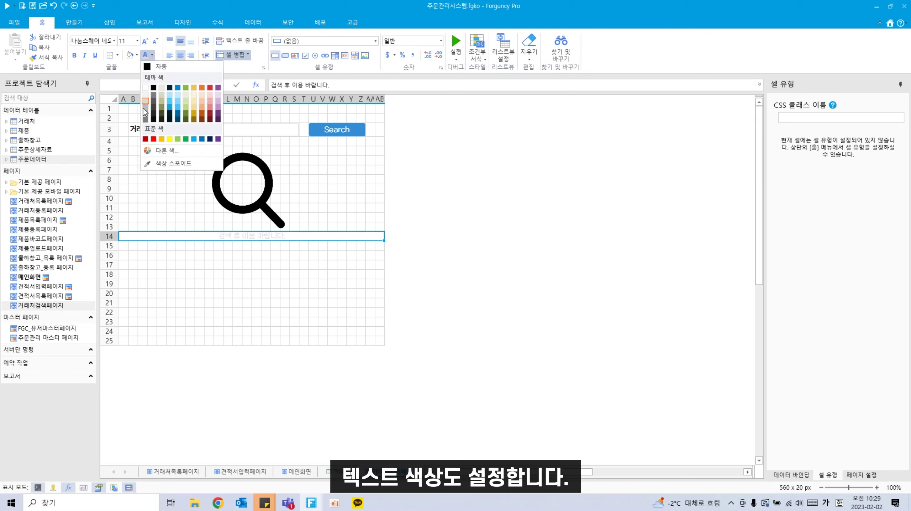
pyautogui.click(143, 108)
pyautogui.click(313, 303)
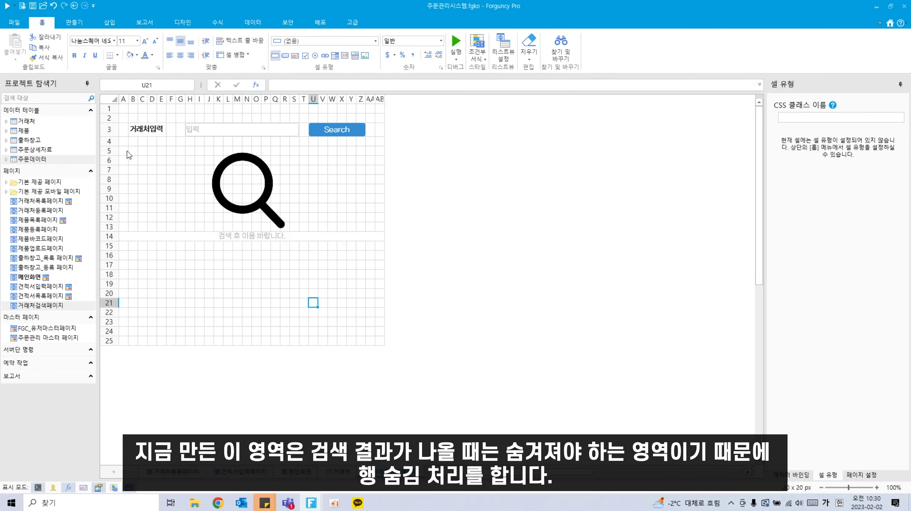
# Step: Hide rows 5 to 15 holding the magnifier picture and guidance note
pyautogui.moveTo(114, 151); pyautogui.dragTo(127, 251)
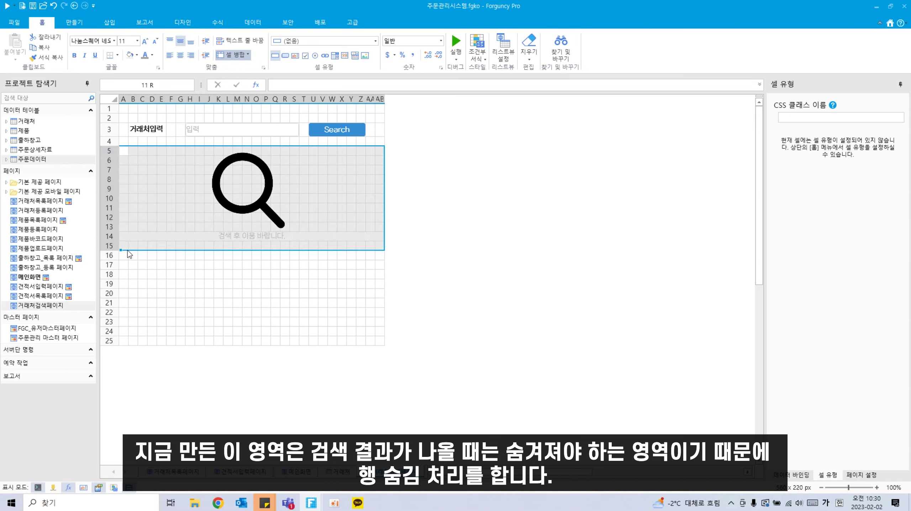
pyautogui.rightClick(116, 229)
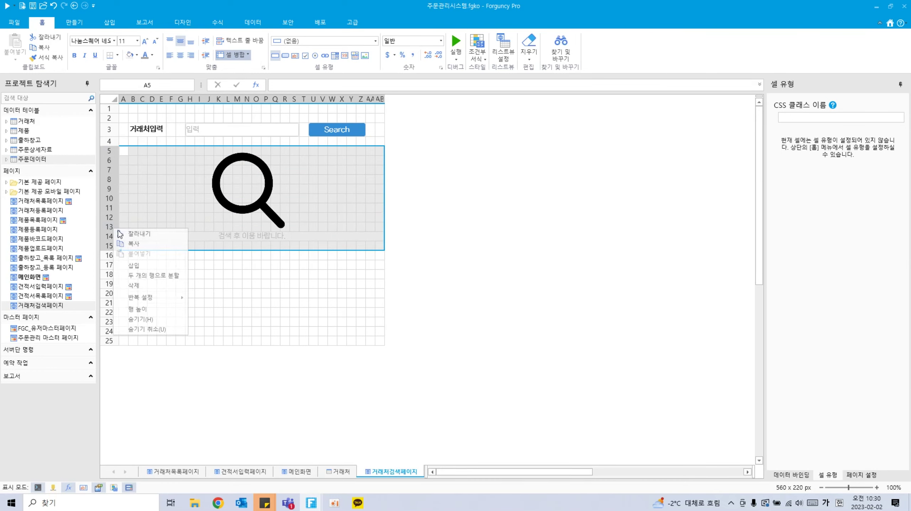
pyautogui.click(143, 321)
pyautogui.click(190, 312)
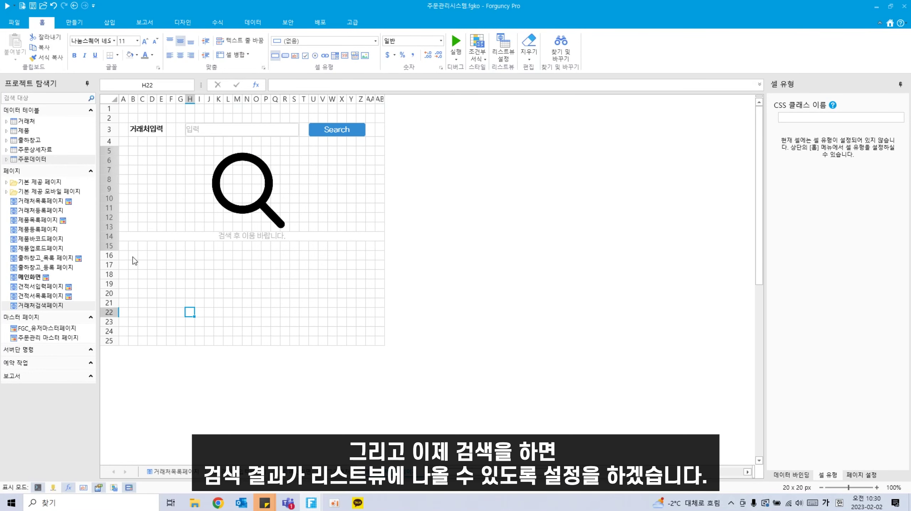
pyautogui.moveTo(133, 257); pyautogui.dragTo(145, 268)
pyautogui.click(171, 302)
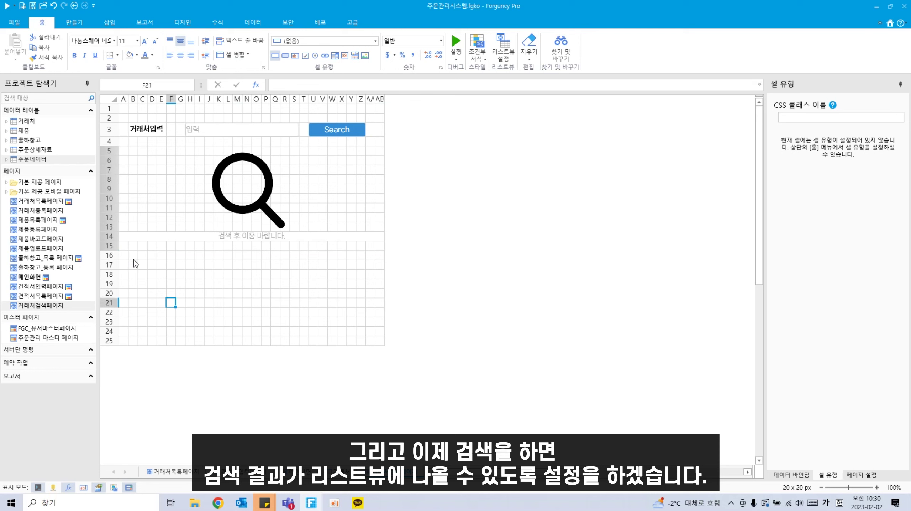
pyautogui.moveTo(134, 256); pyautogui.dragTo(374, 320)
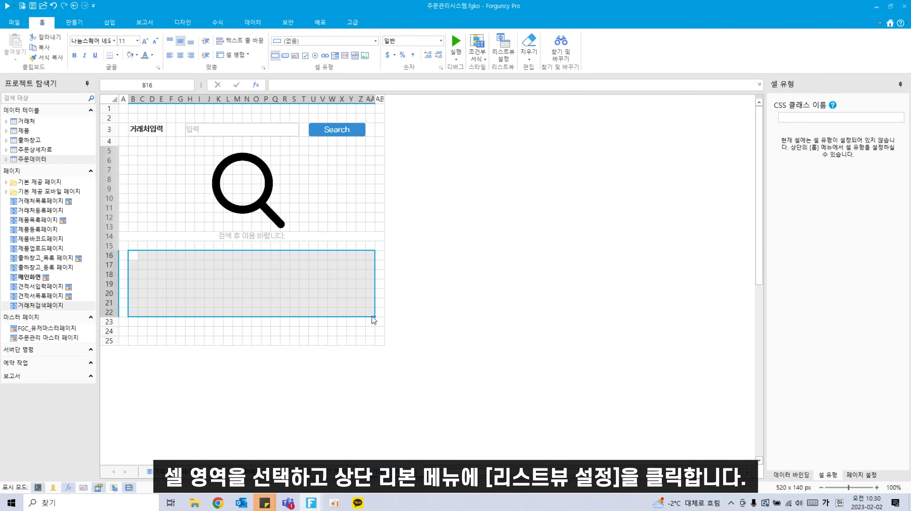
# Step: Set up B16:Y22 as a list view of the 거래처 table with a plain grey header style
pyautogui.click(508, 64)
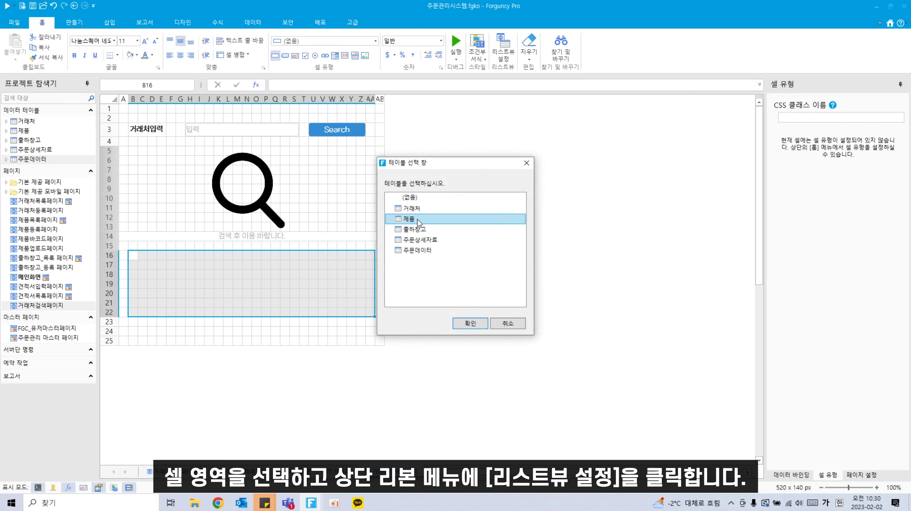
pyautogui.click(431, 208)
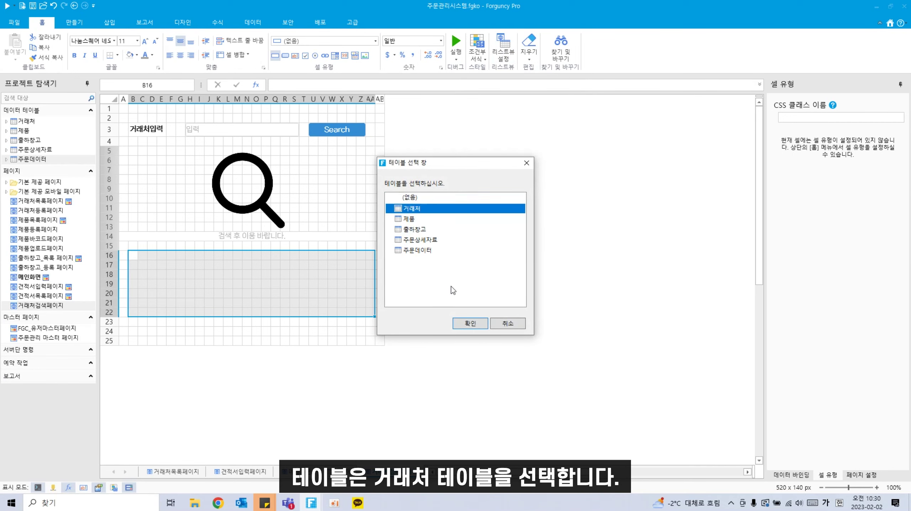
pyautogui.click(471, 324)
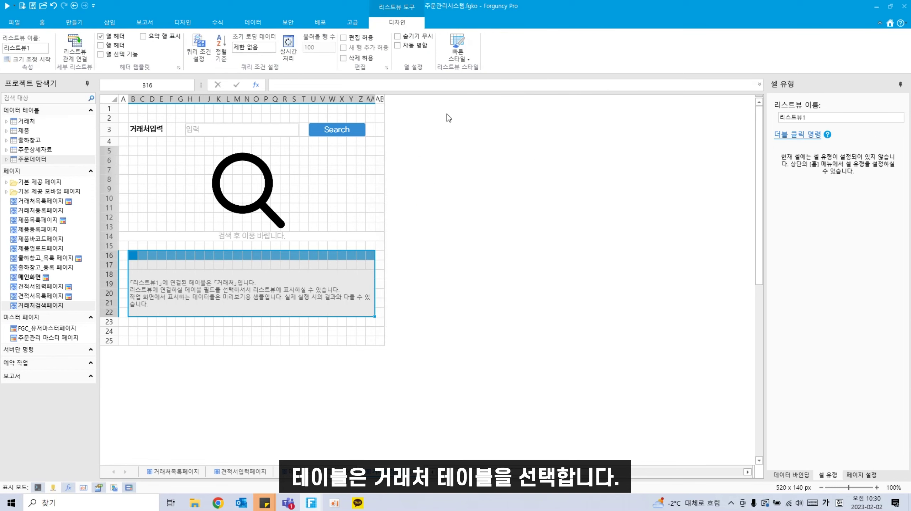
pyautogui.click(459, 60)
pyautogui.click(468, 94)
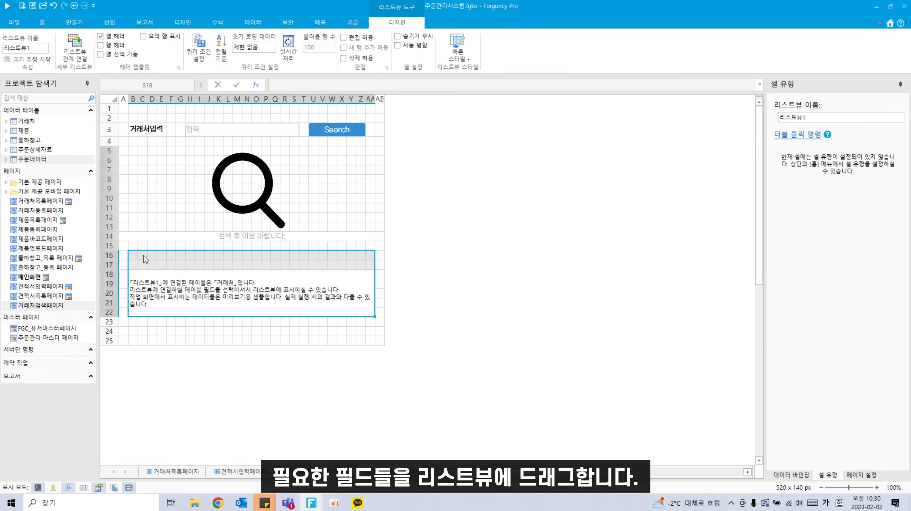
# Step: Add ID, 회사명, 사업자등록번호 and 대표자 columns to the list's row 16
pyautogui.moveTo(144, 255); pyautogui.dragTo(190, 259)
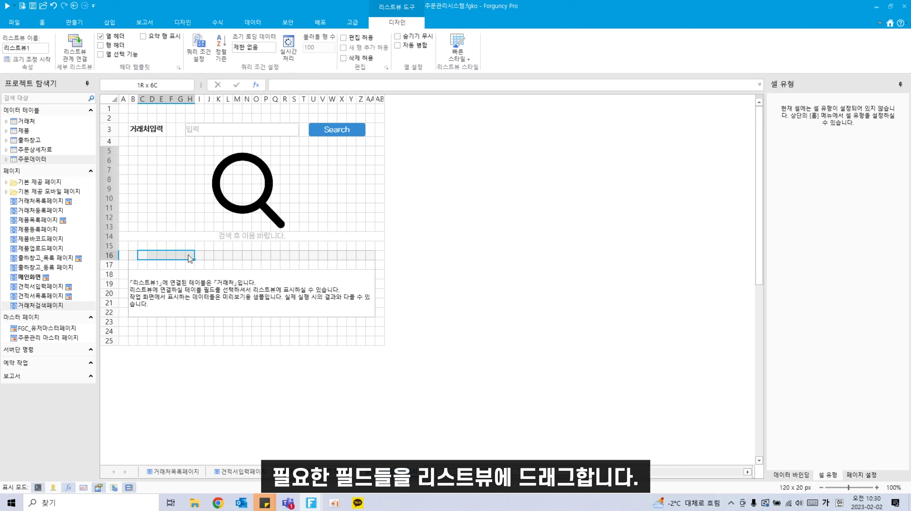
pyautogui.click(7, 123)
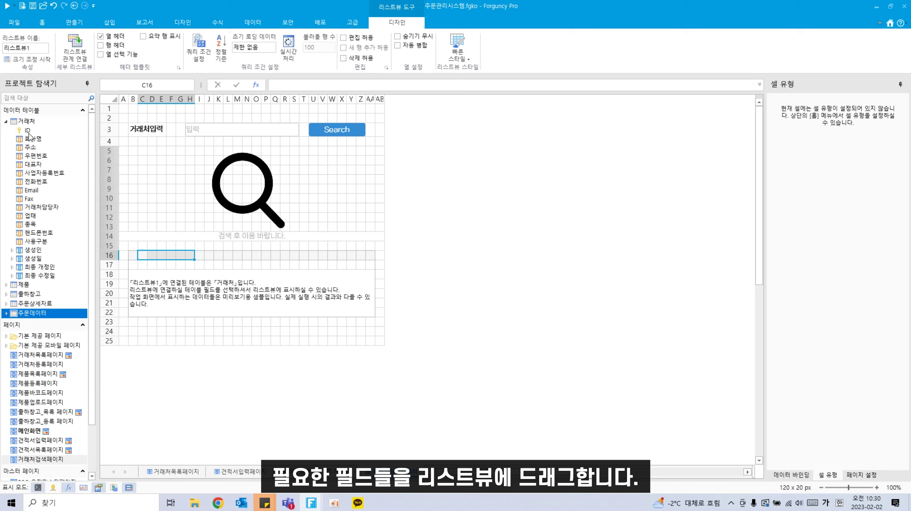
pyautogui.moveTo(28, 131); pyautogui.dragTo(251, 253)
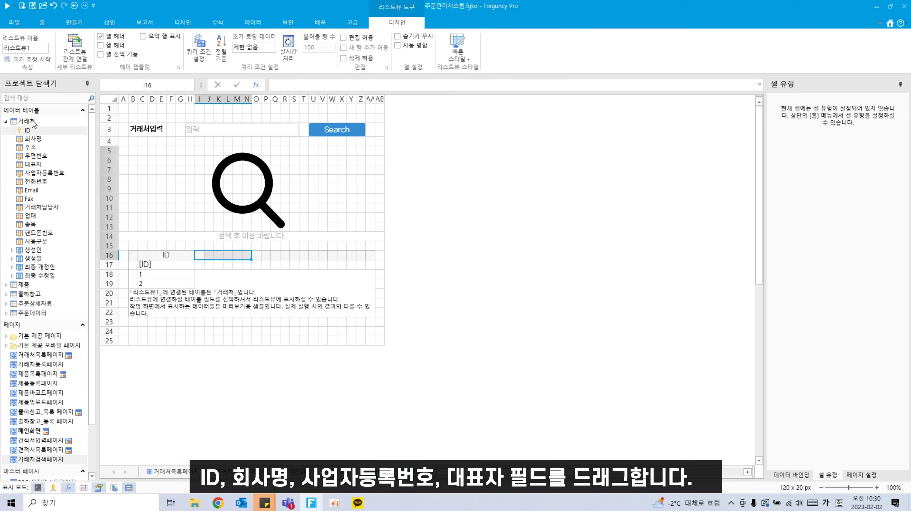
pyautogui.moveTo(34, 141); pyautogui.dragTo(212, 255)
pyautogui.moveTo(44, 141); pyautogui.dragTo(211, 255)
pyautogui.moveTo(79, 142); pyautogui.dragTo(313, 257)
pyautogui.click(58, 174)
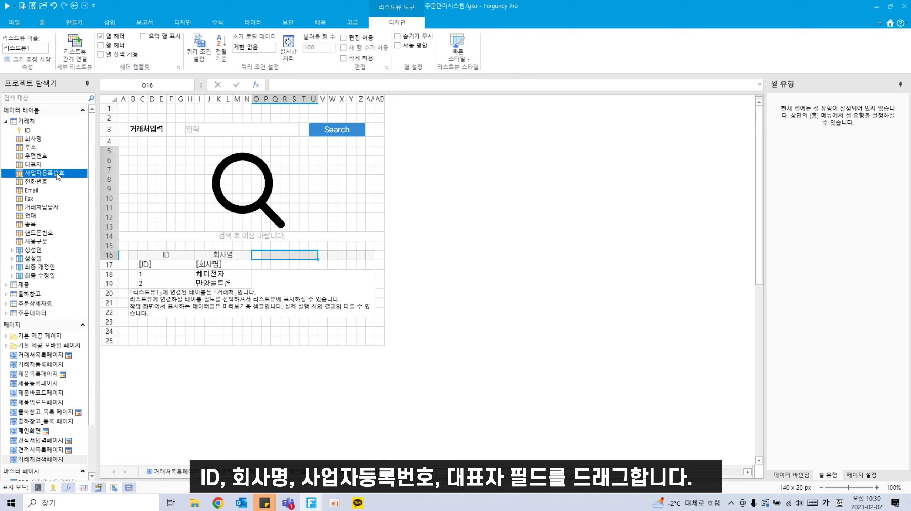
pyautogui.moveTo(58, 172); pyautogui.dragTo(261, 255)
pyautogui.moveTo(70, 172); pyautogui.dragTo(296, 257)
pyautogui.click(375, 256)
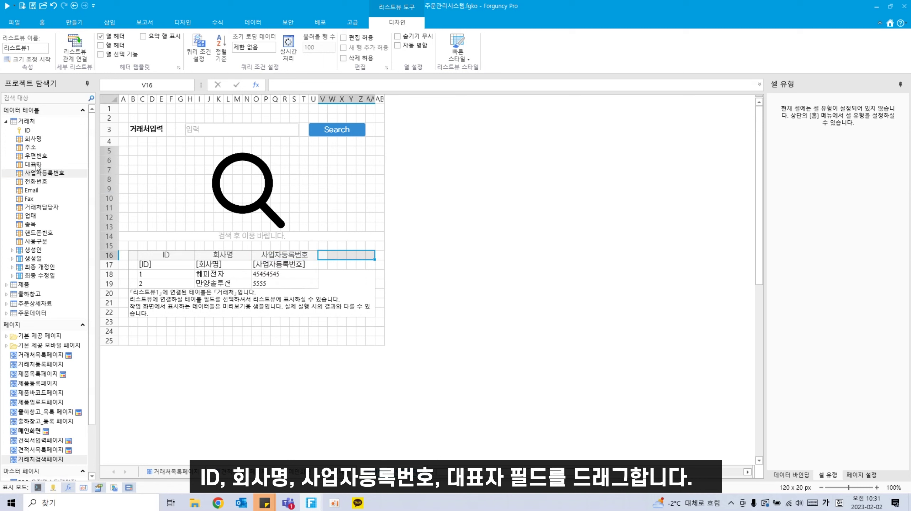
pyautogui.moveTo(36, 165); pyautogui.dragTo(332, 256)
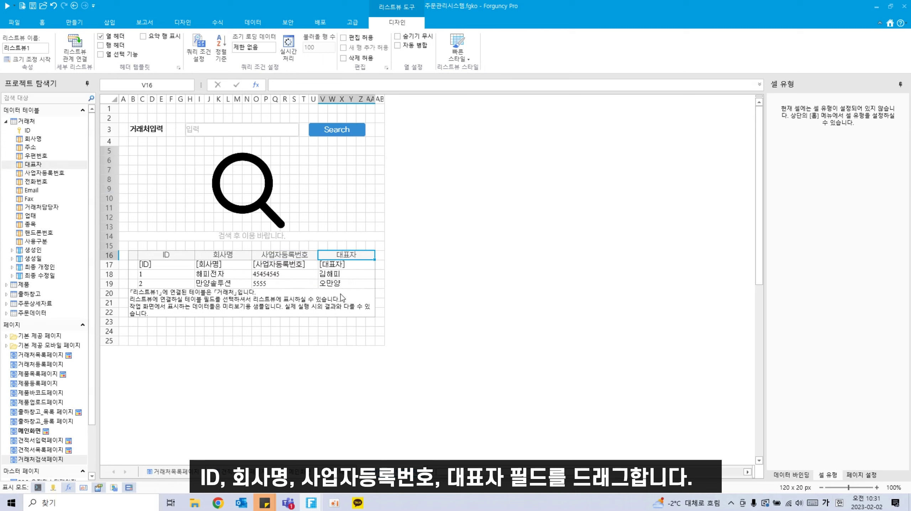
# Step: Make the list's rows taller and check the finished list
pyautogui.moveTo(111, 260); pyautogui.dragTo(113, 282)
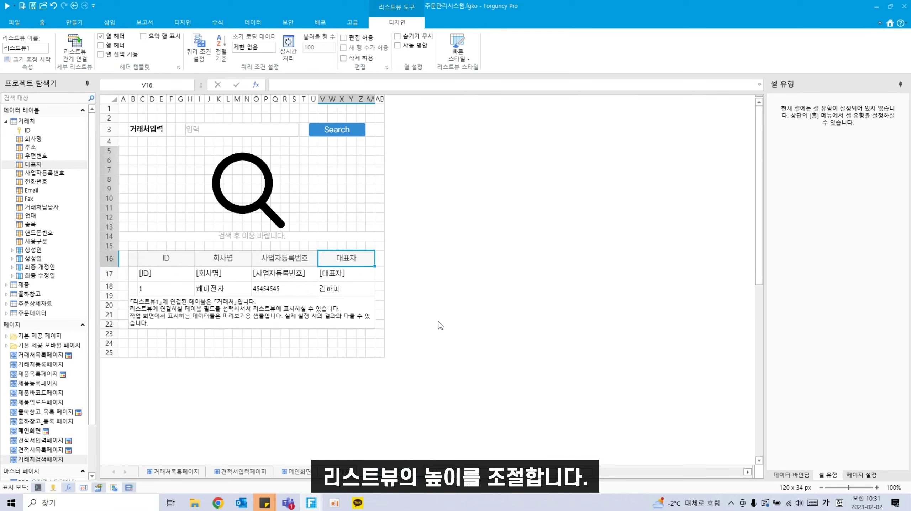
pyautogui.click(233, 317)
pyautogui.click(248, 352)
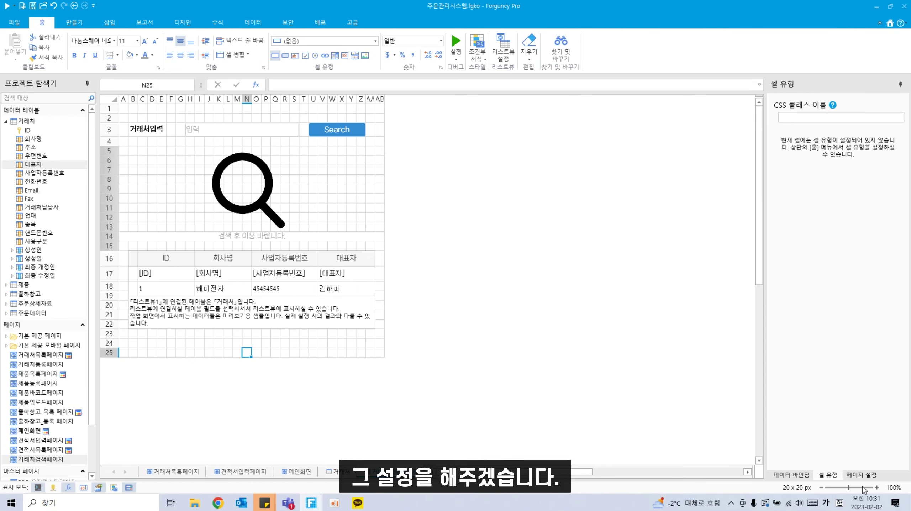
# Step: Add a page-load 행과 열 레이아웃 설정 command hiding rows 16–22
pyautogui.click(861, 475)
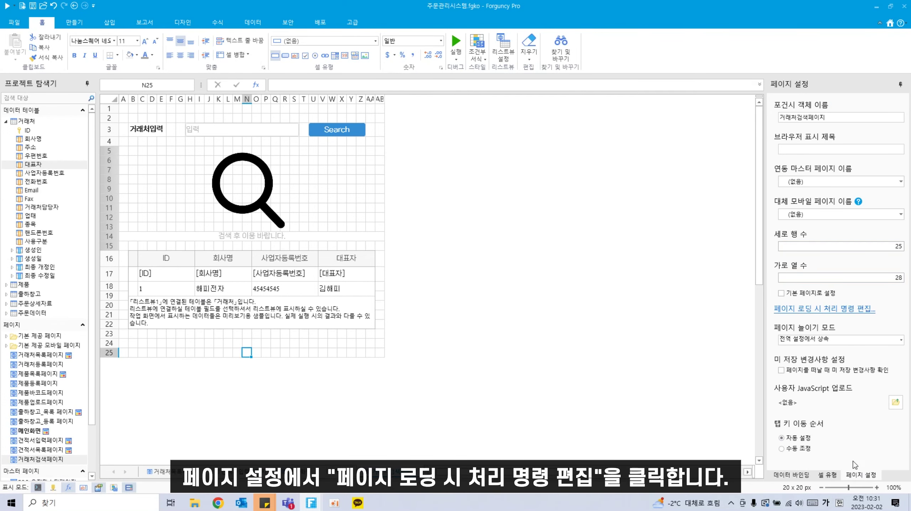
pyautogui.click(798, 311)
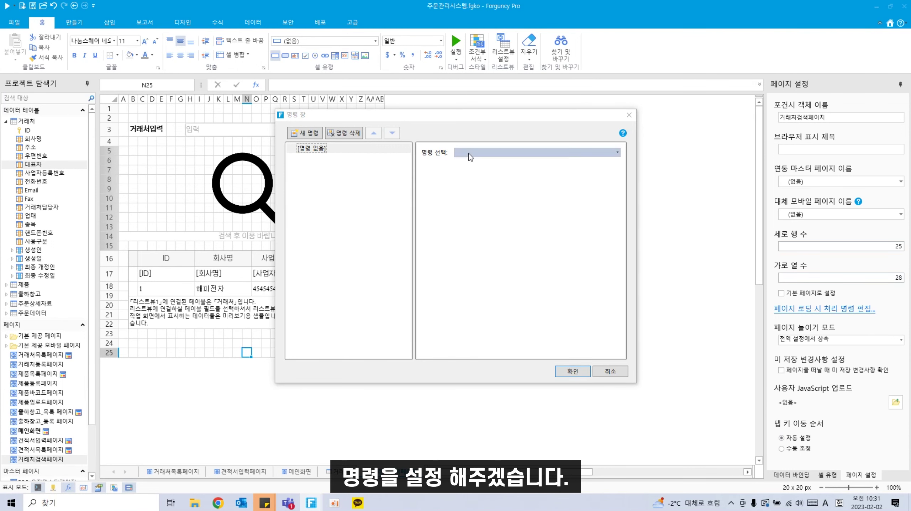
pyautogui.click(481, 157)
pyautogui.write('행과 열')
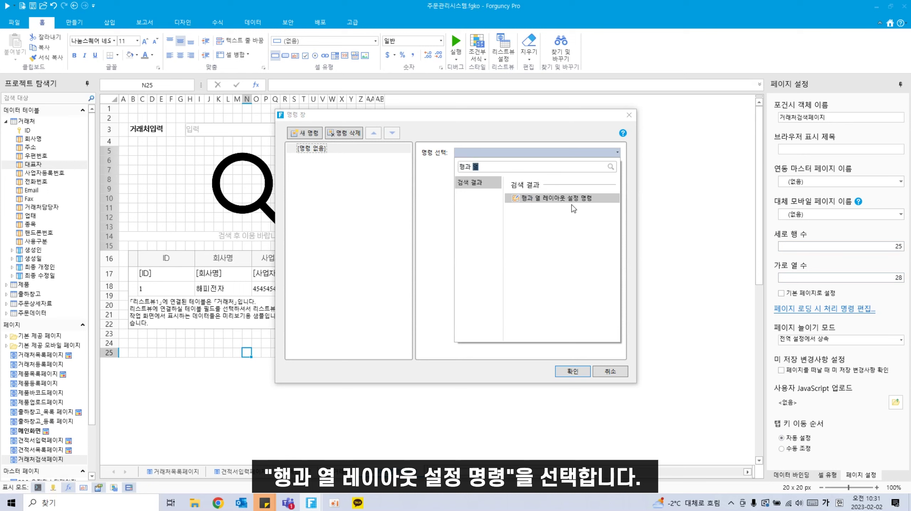
pyautogui.click(569, 198)
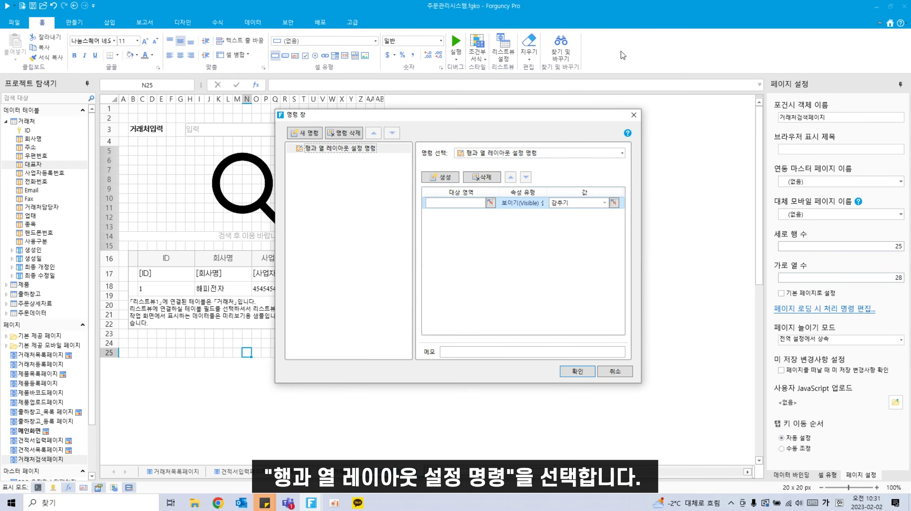
pyautogui.click(491, 203)
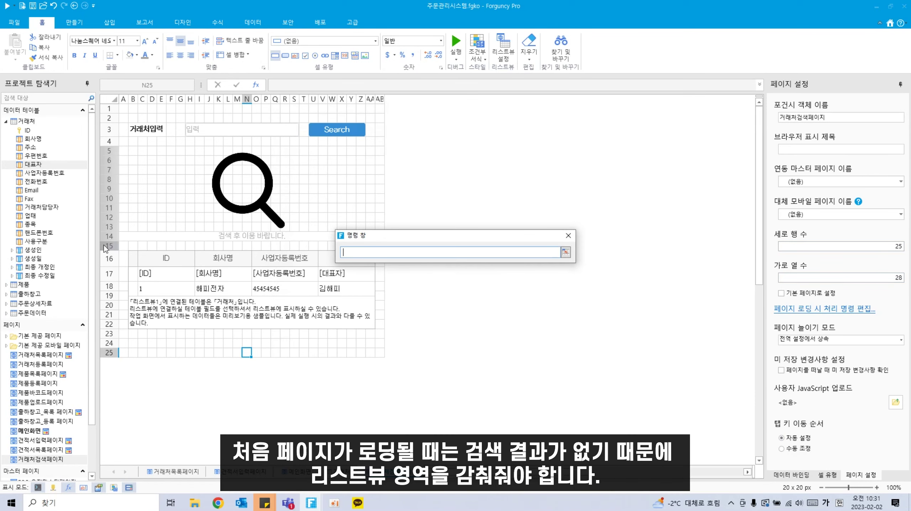
pyautogui.moveTo(107, 259); pyautogui.dragTo(117, 324)
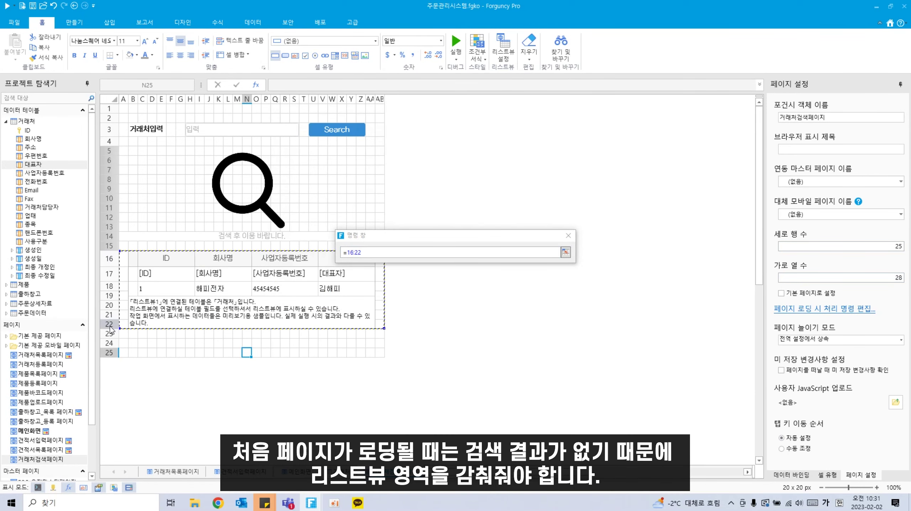
pyautogui.click(566, 252)
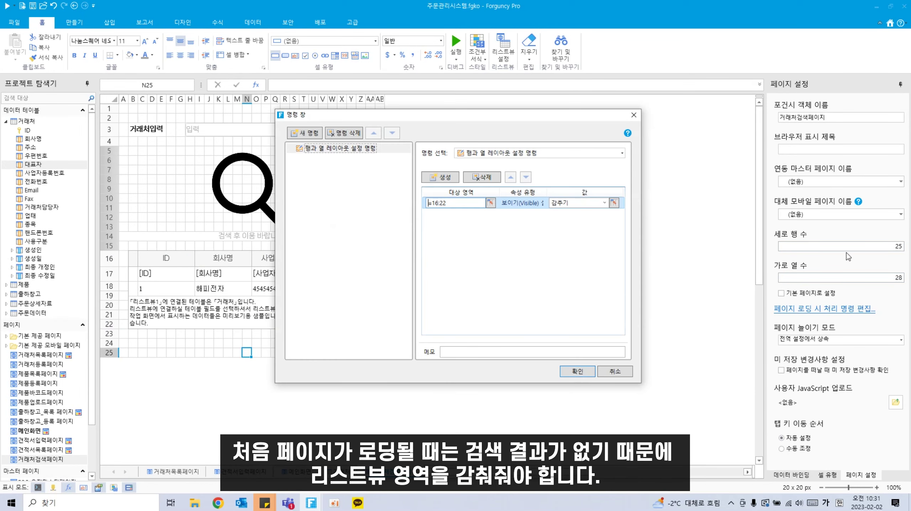
# Step: Add a second entry showing rows 5–15 and confirm the page-load command
pyautogui.click(441, 177)
pyautogui.click(491, 214)
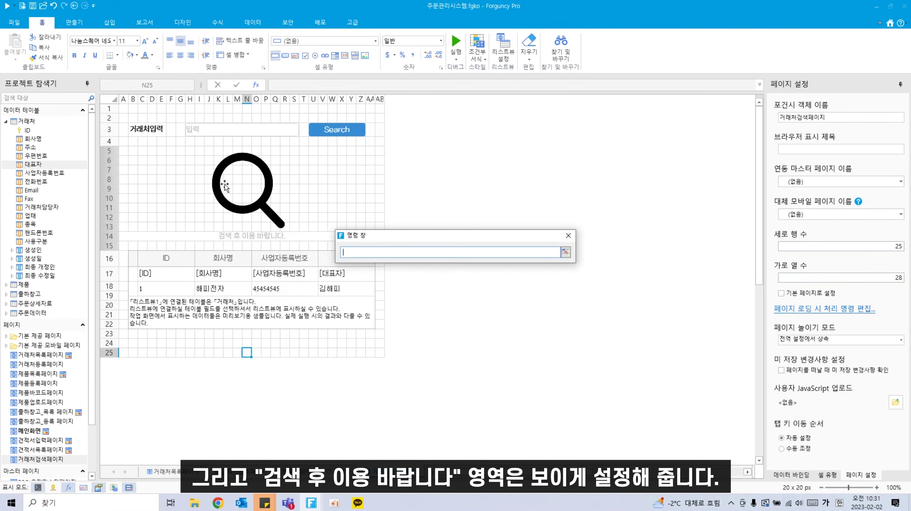
pyautogui.moveTo(111, 151); pyautogui.dragTo(109, 245)
pyautogui.click(566, 252)
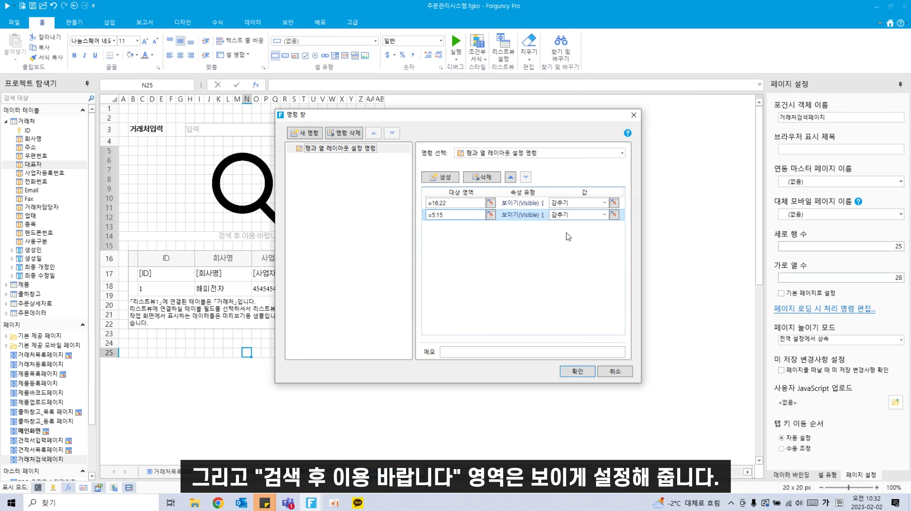
pyautogui.click(604, 214)
pyautogui.click(604, 214)
pyautogui.click(569, 223)
pyautogui.click(577, 371)
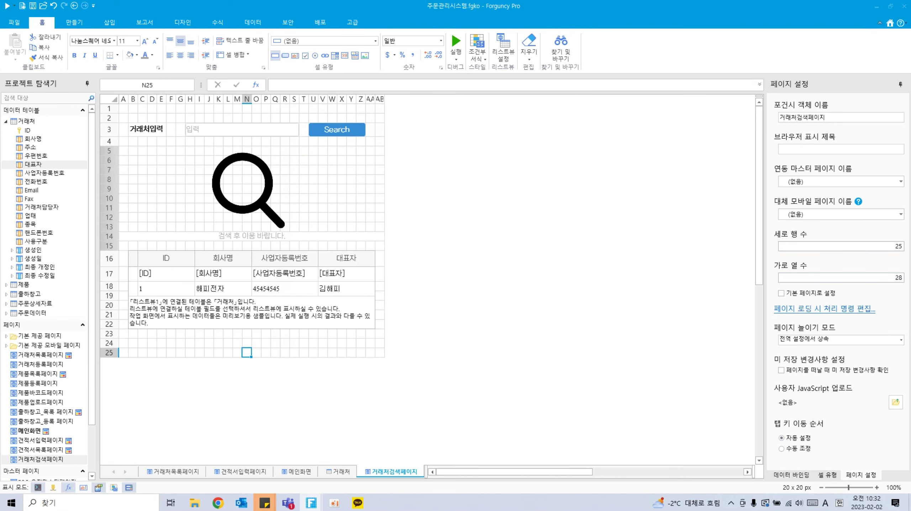
# Step: Give the Search button a 조건문(If-Else) 만들기 command
pyautogui.rightClick(336, 128)
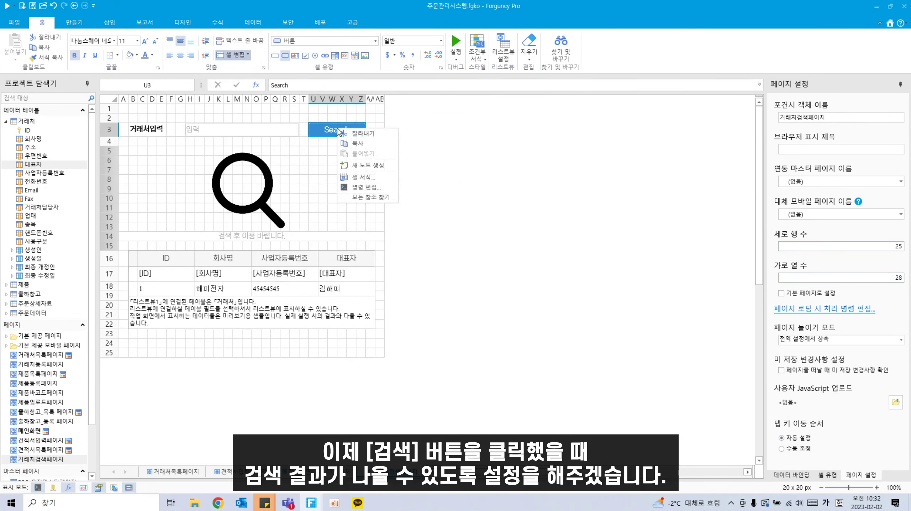
pyautogui.click(362, 189)
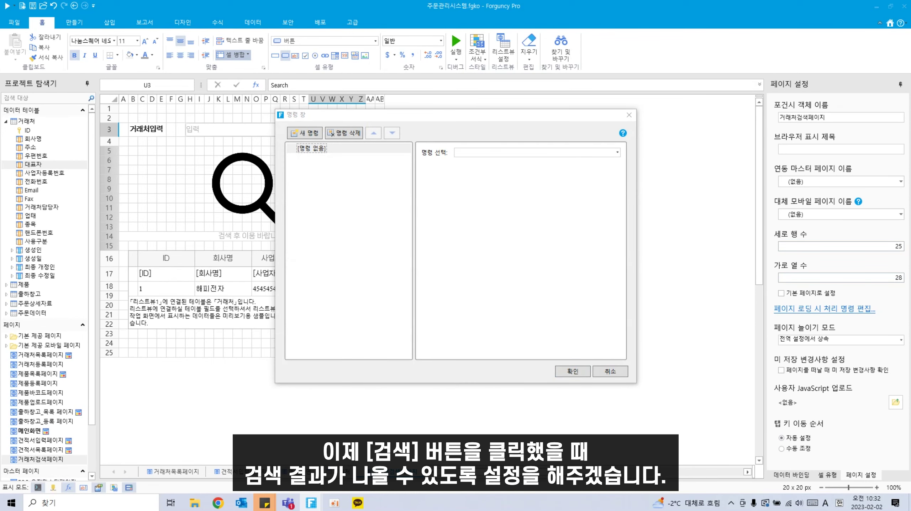
pyautogui.click(618, 152)
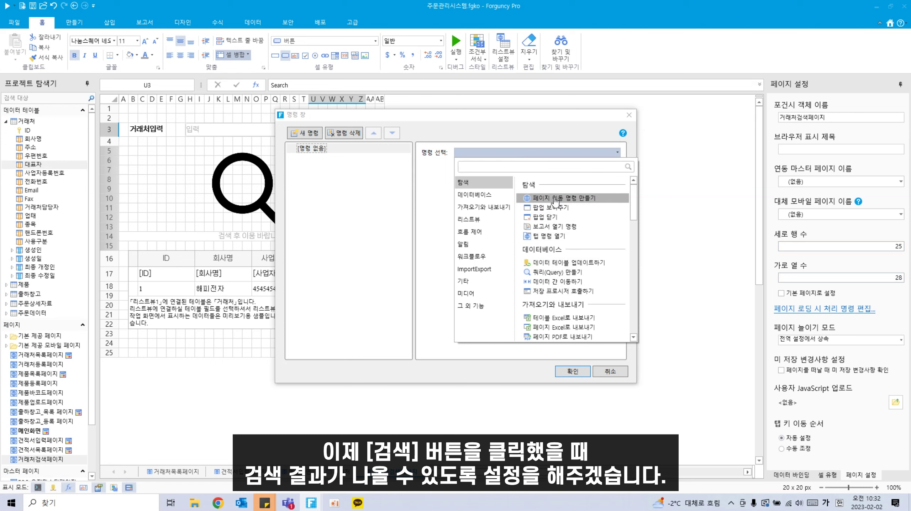
pyautogui.click(446, 120)
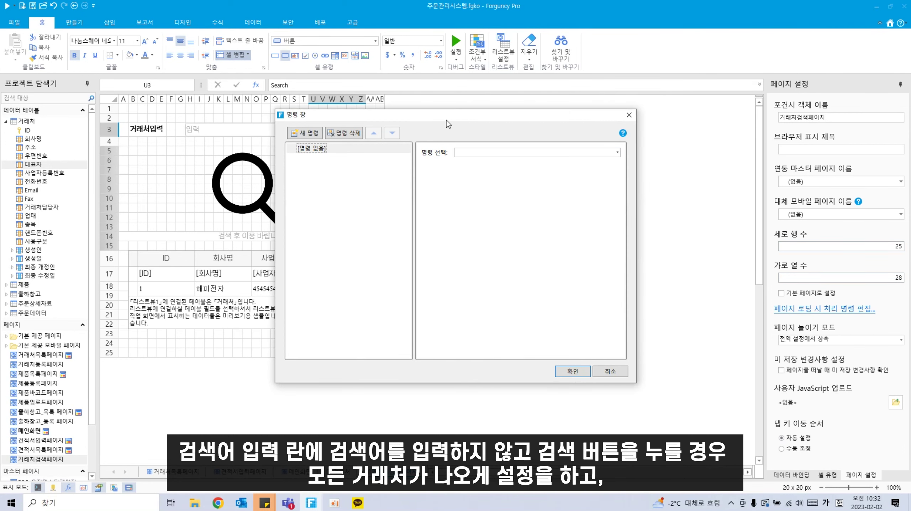
pyautogui.moveTo(447, 120); pyautogui.dragTo(578, 119)
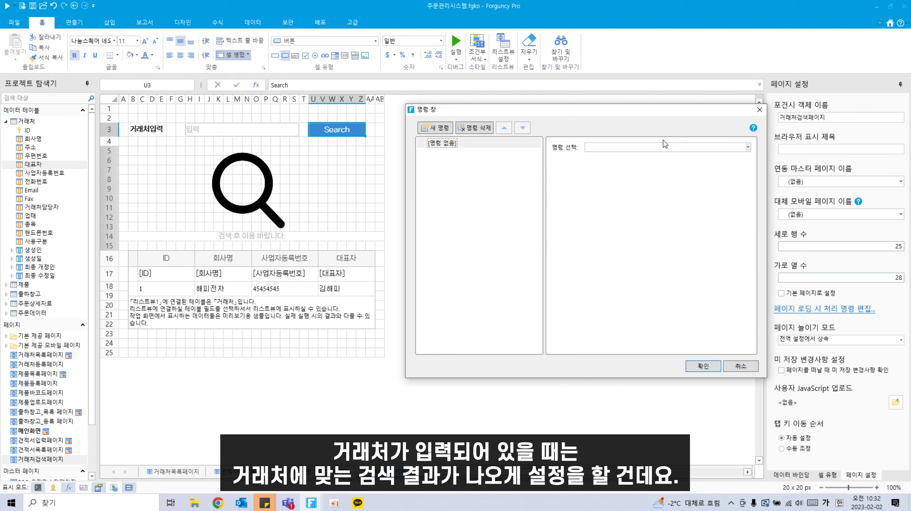
pyautogui.click(653, 147)
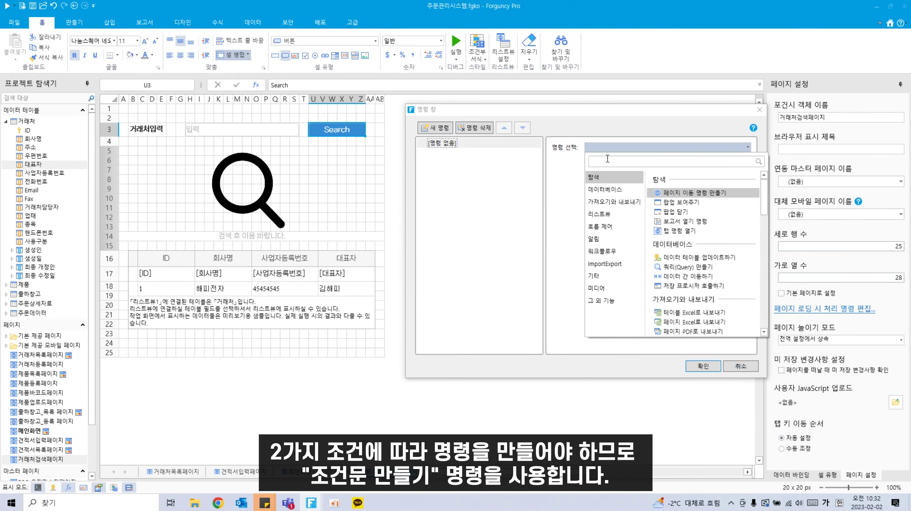
pyautogui.write('조건')
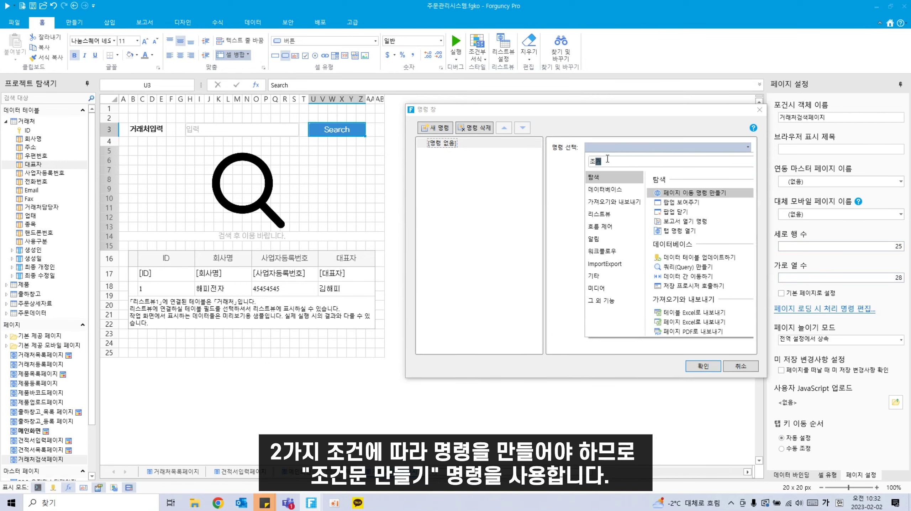
pyautogui.click(668, 203)
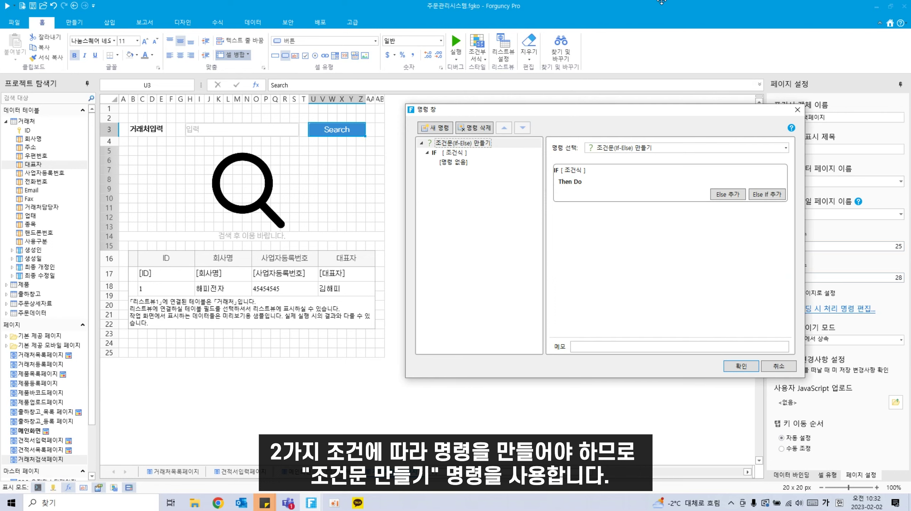
# Step: Set the IF condition to H3 같음 %Null%
pyautogui.click(448, 154)
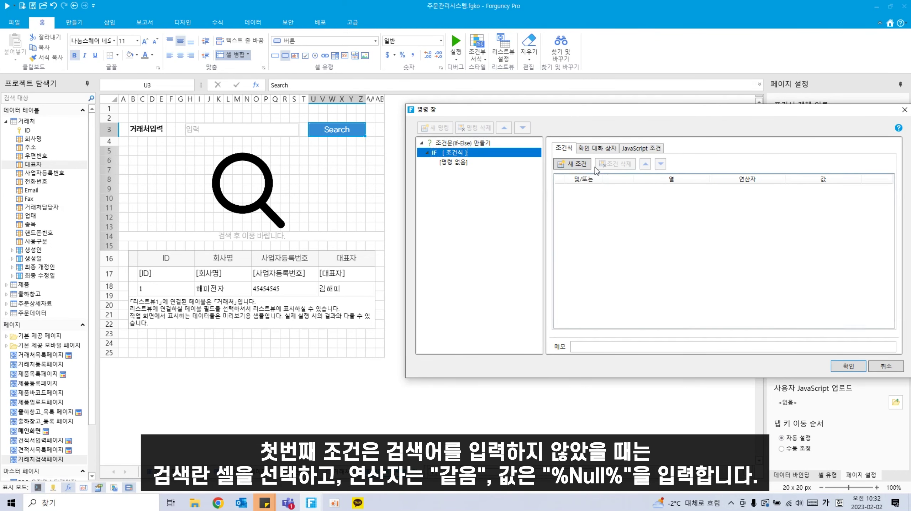
pyautogui.click(570, 165)
pyautogui.click(701, 190)
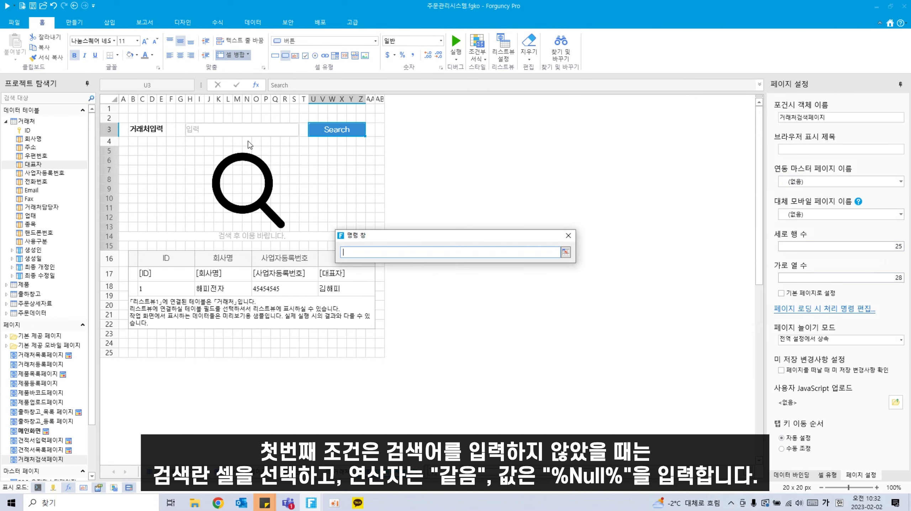
pyautogui.click(260, 133)
pyautogui.press('Return')
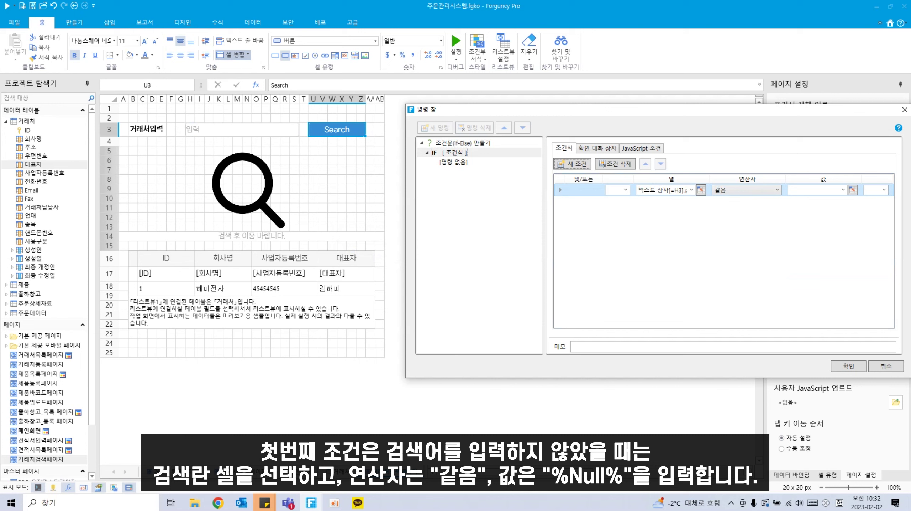
pyautogui.click(843, 190)
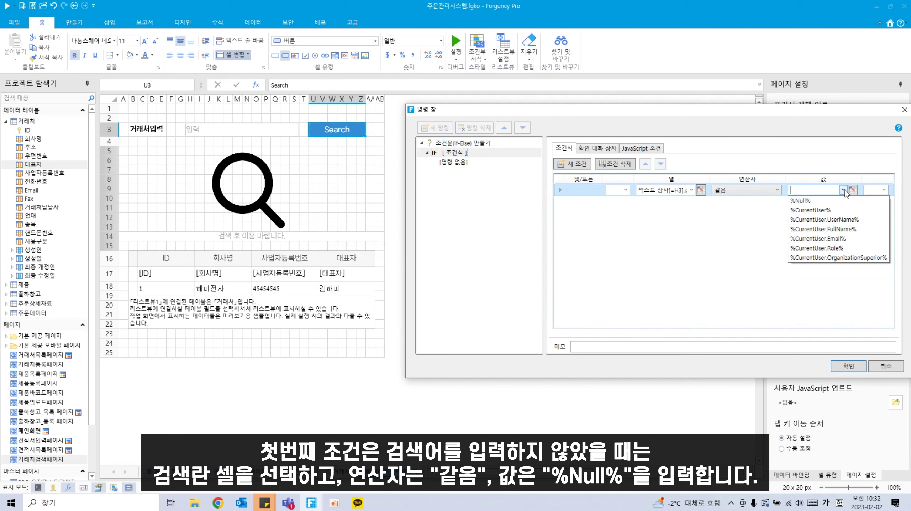
pyautogui.click(824, 204)
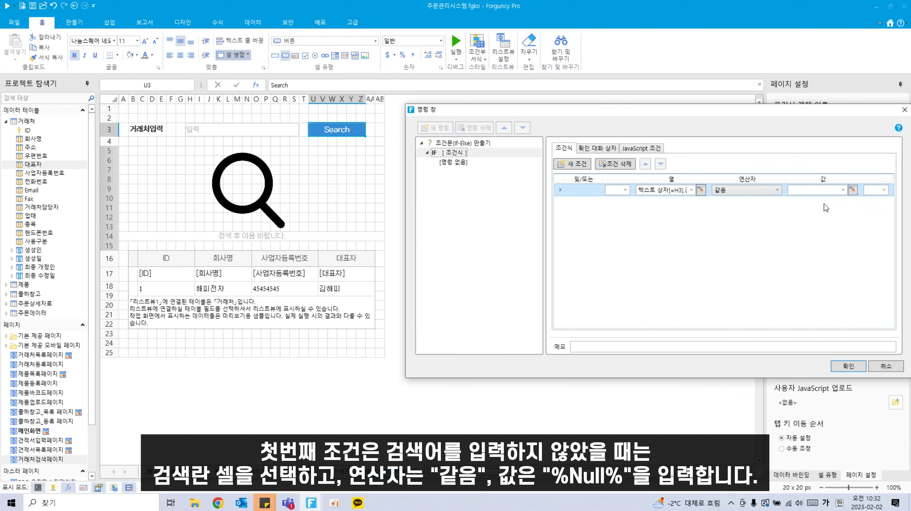
pyautogui.click(461, 167)
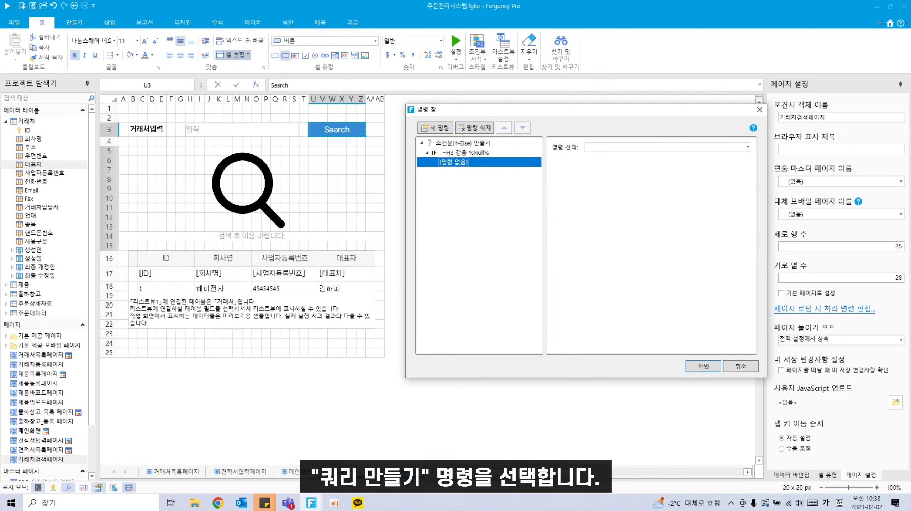
# Step: Under IF, add a 쿼리 command on 거래처 filtering [ID] 다름 (not equal) %Null%
pyautogui.click(692, 147)
pyautogui.write('ㅈ')
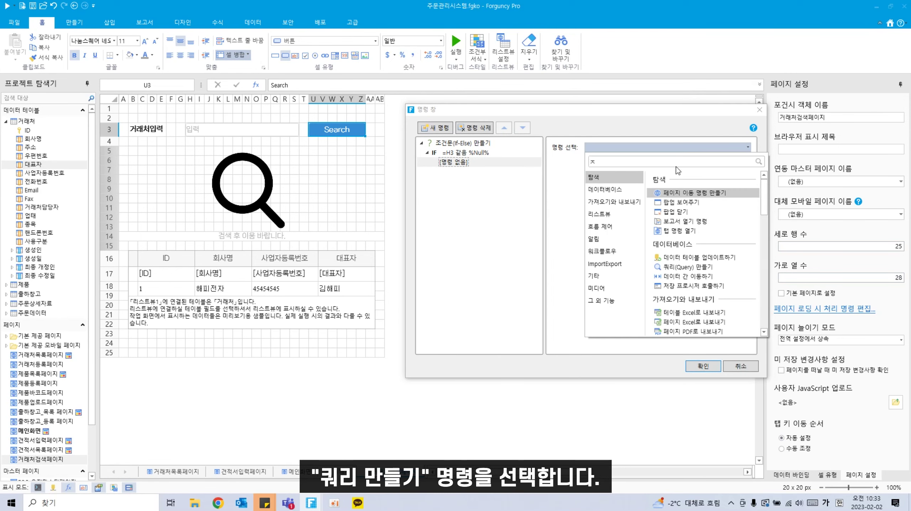
pyautogui.write('쿼리')
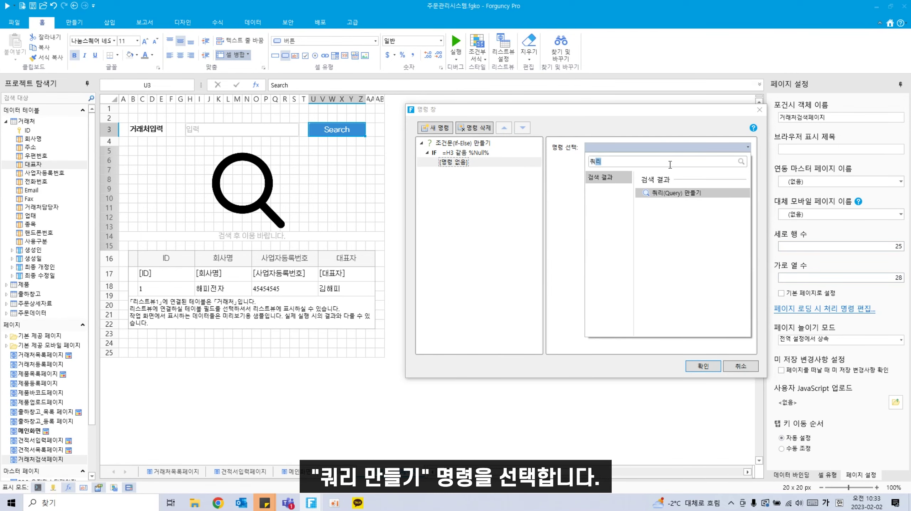
pyautogui.click(672, 195)
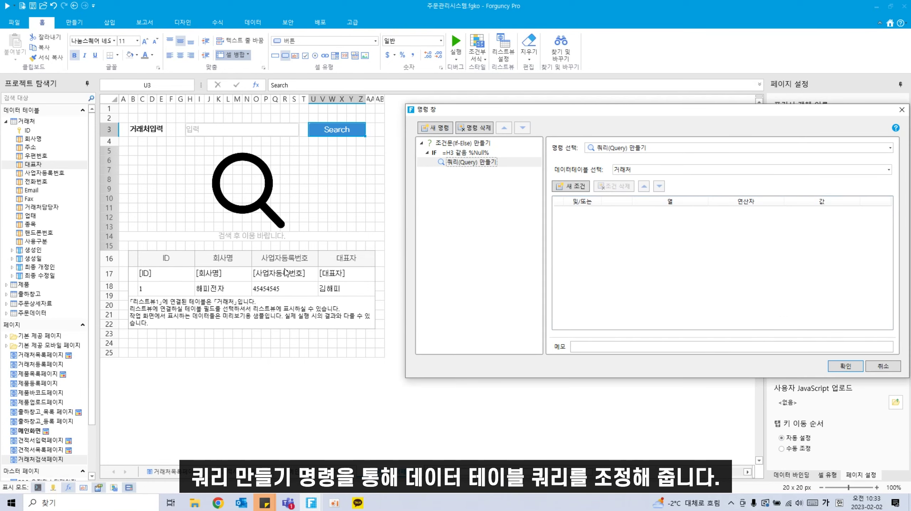
pyautogui.click(581, 187)
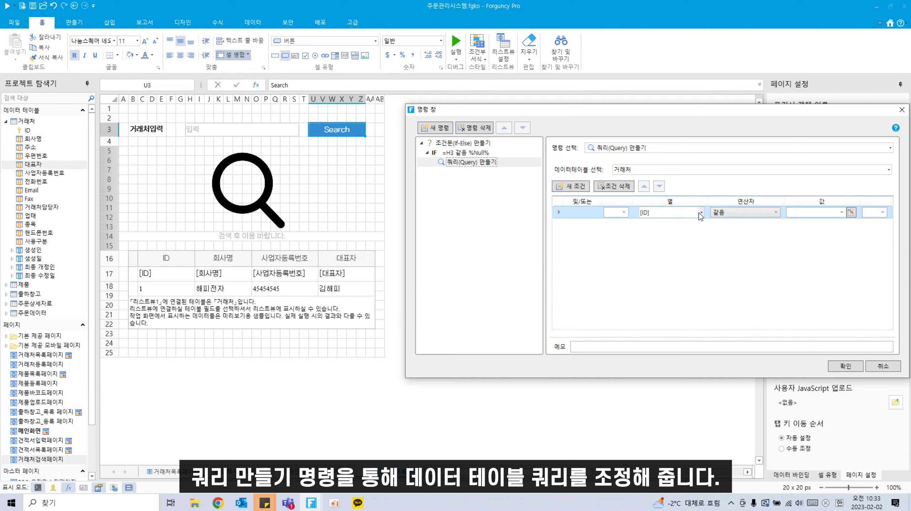
pyautogui.click(755, 213)
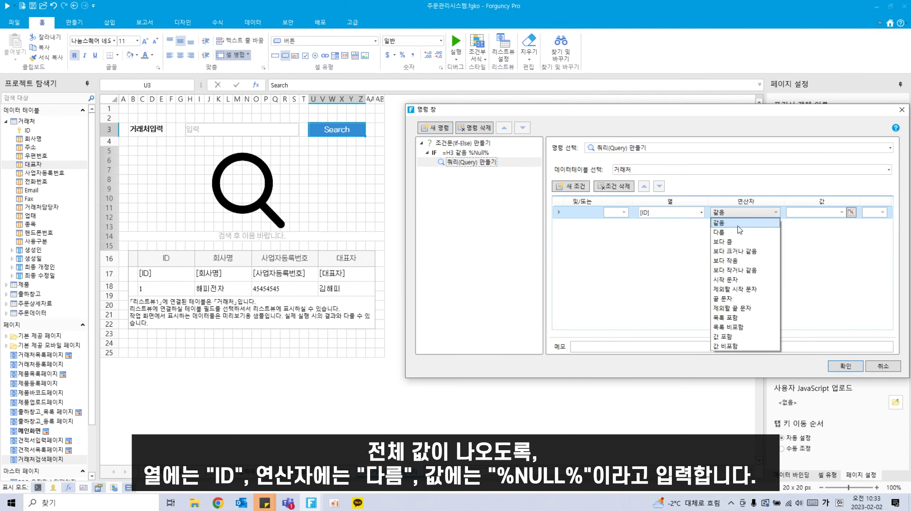
pyautogui.click(727, 227)
pyautogui.click(839, 212)
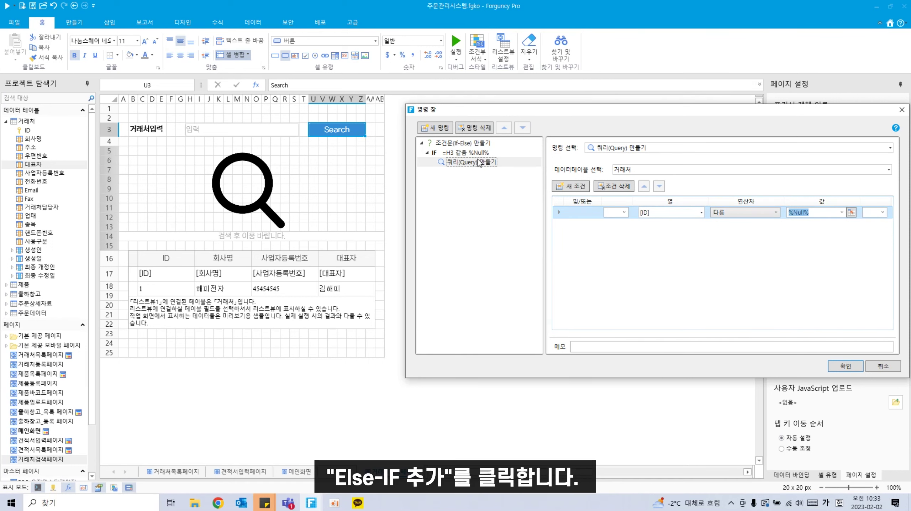
# Step: Add an Else If branch to the IF node in the command tree
pyautogui.click(480, 156)
pyautogui.rightClick(481, 161)
pyautogui.click(499, 165)
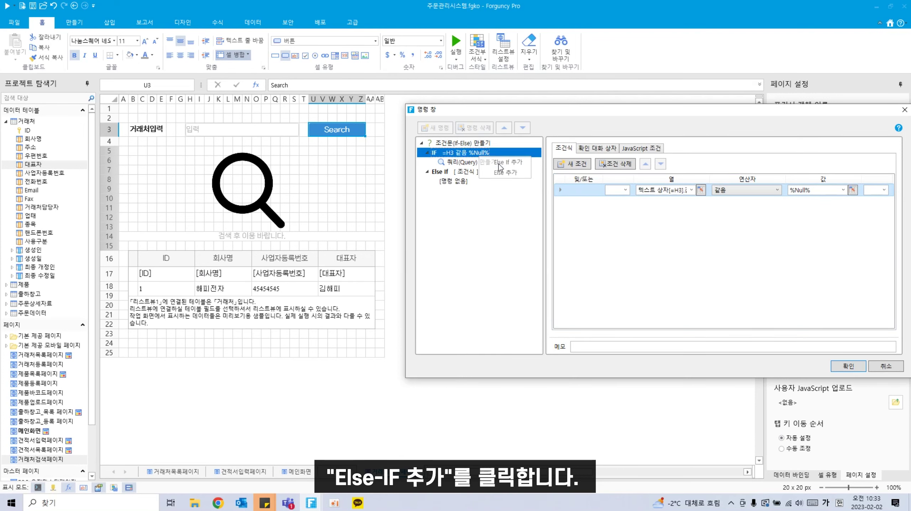
pyautogui.click(468, 173)
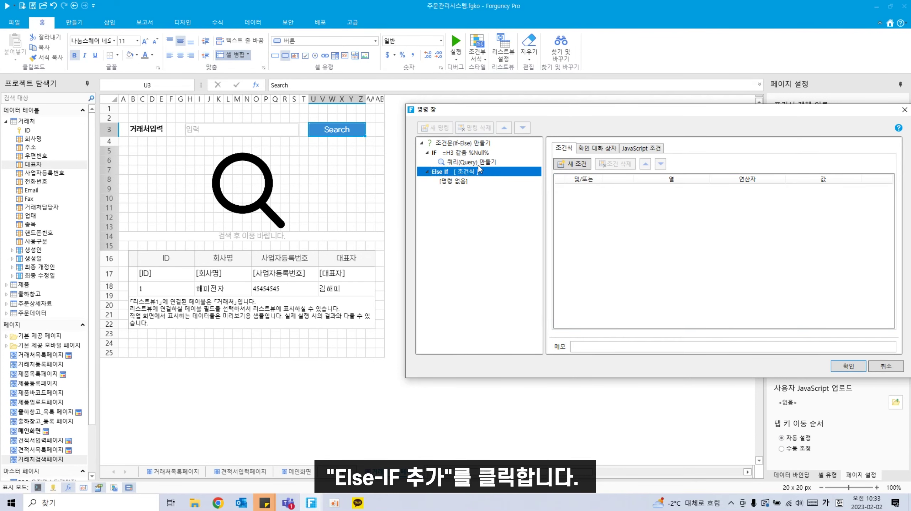
pyautogui.click(483, 155)
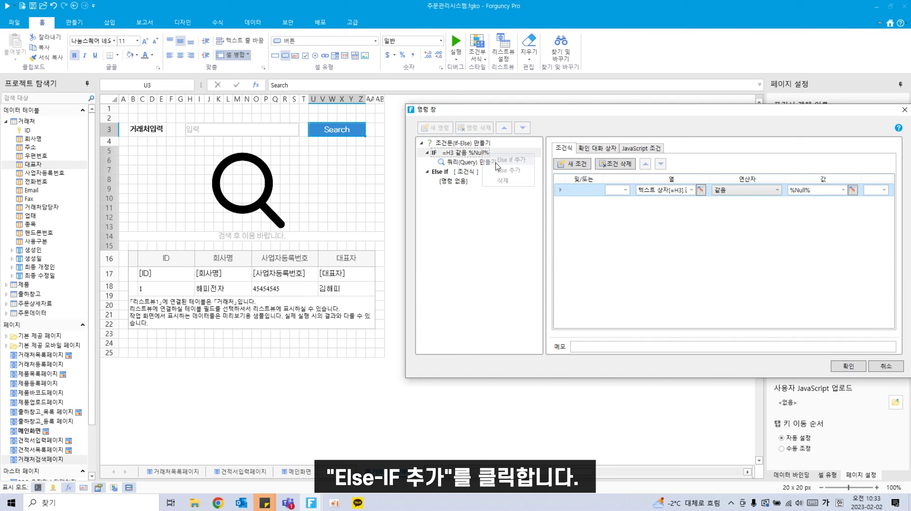
pyautogui.click(454, 173)
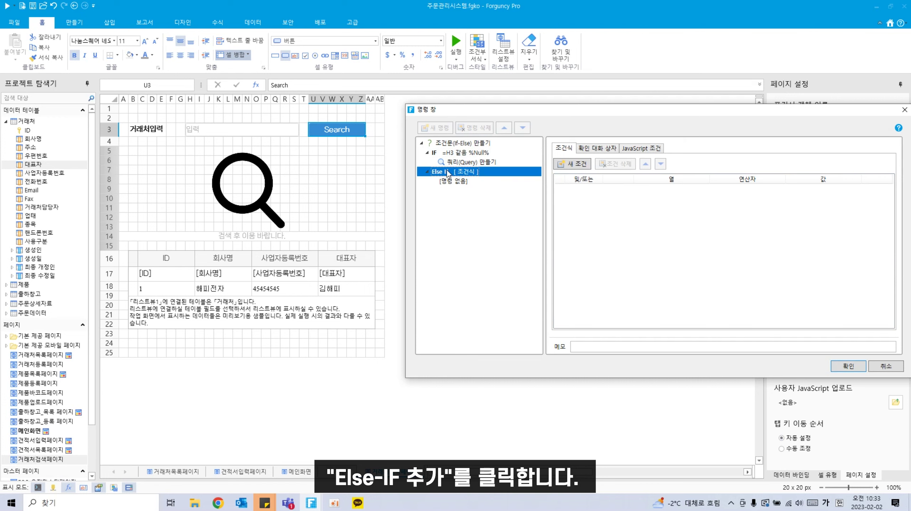
# Step: Set the Else If condition to cell H3 다름 (not equal) %Null%
pyautogui.click(581, 169)
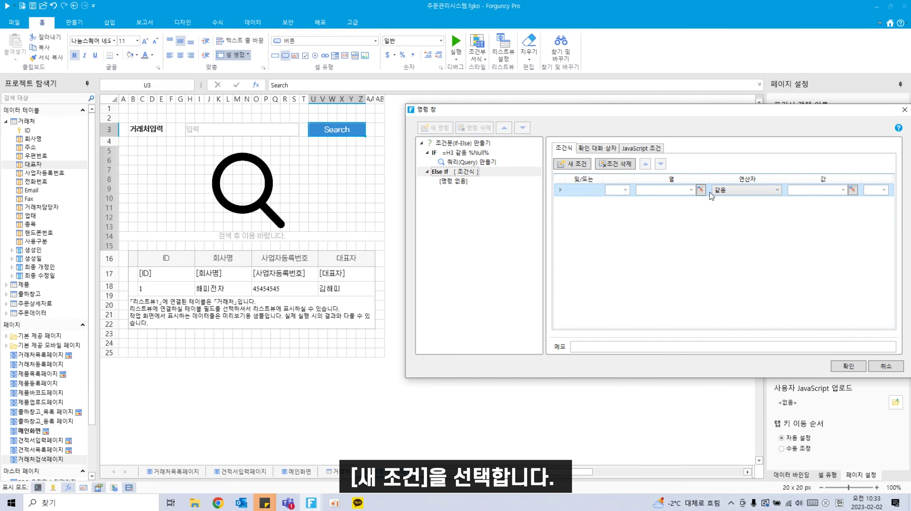
pyautogui.click(701, 190)
pyautogui.click(211, 133)
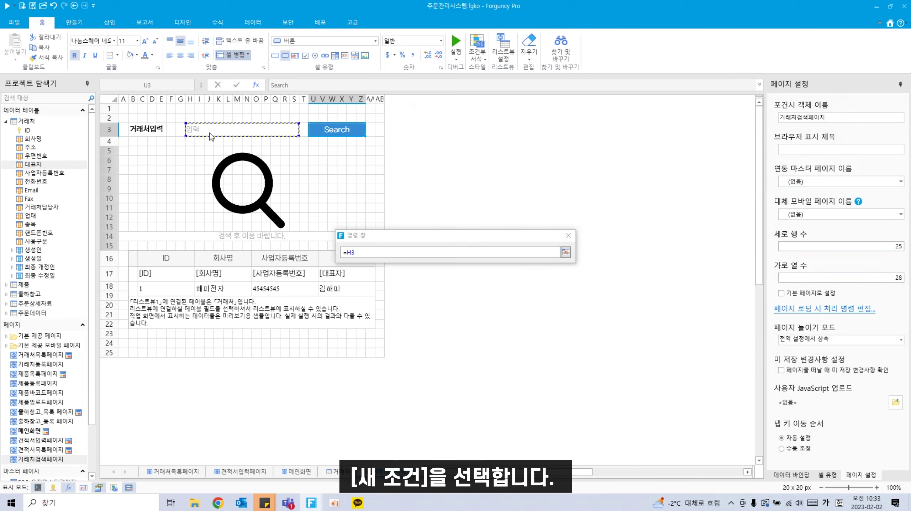
pyautogui.press('Return')
pyautogui.click(808, 190)
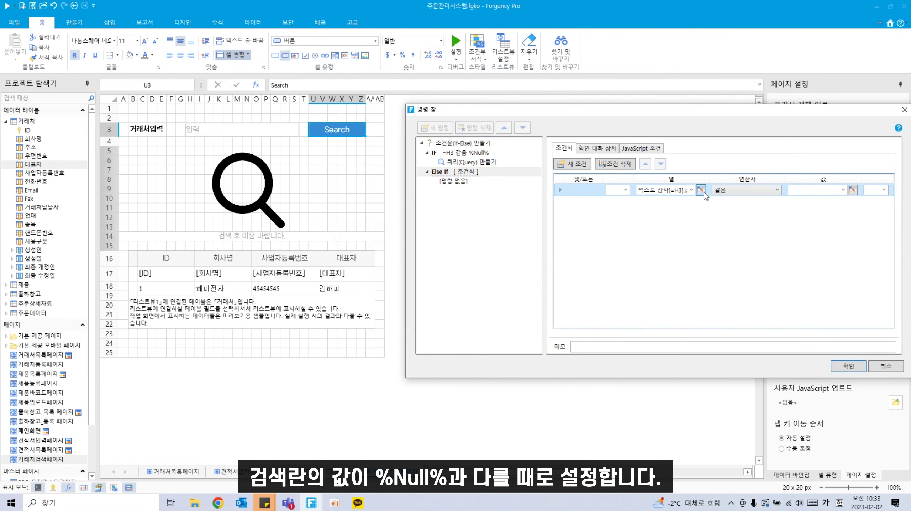
pyautogui.click(759, 190)
pyautogui.click(730, 210)
pyautogui.click(837, 192)
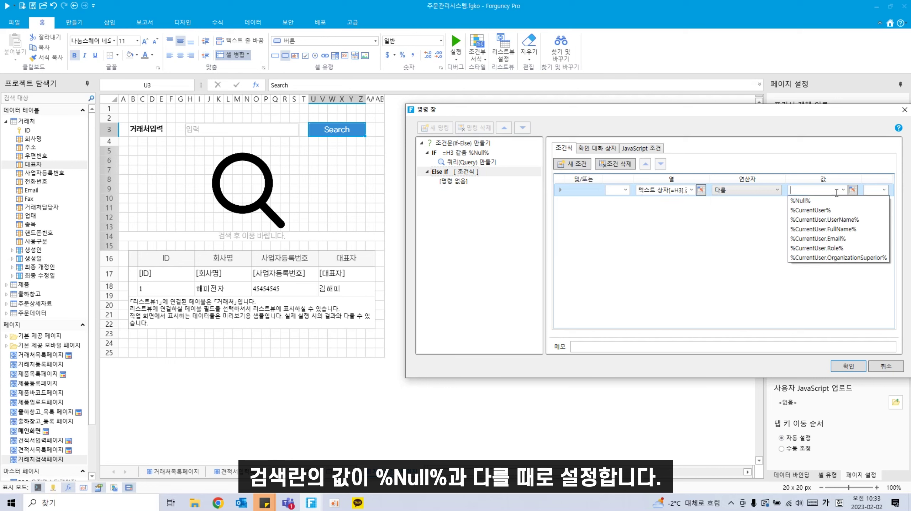
pyautogui.click(820, 201)
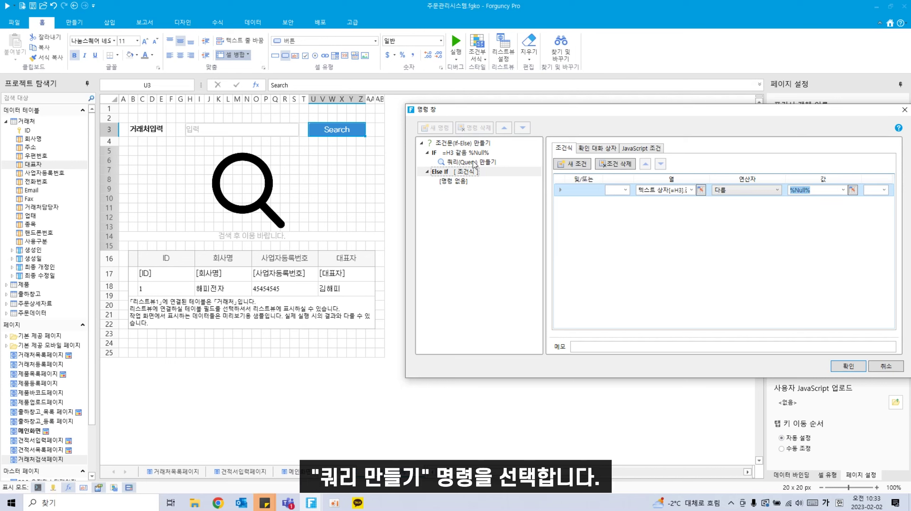
# Step: Make the Else If branch run a 쿼리(Query) 만들기 command
pyautogui.click(457, 182)
pyautogui.click(646, 149)
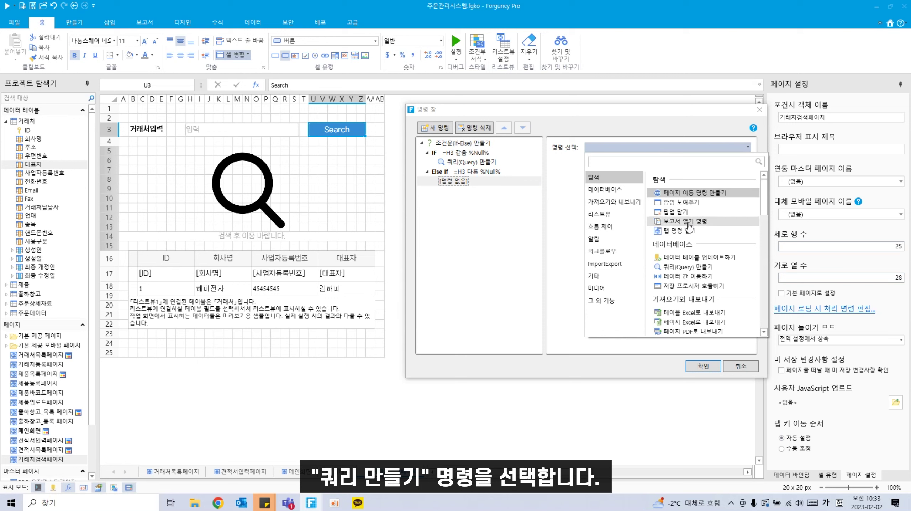
pyautogui.click(688, 267)
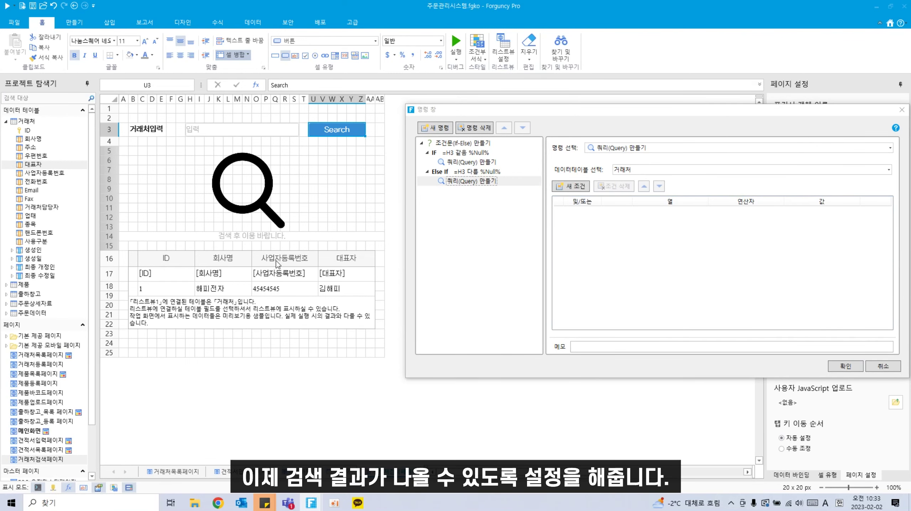
# Step: Filter the query where 회사명 목록 포함 =H3, and add another condition row
pyautogui.click(571, 186)
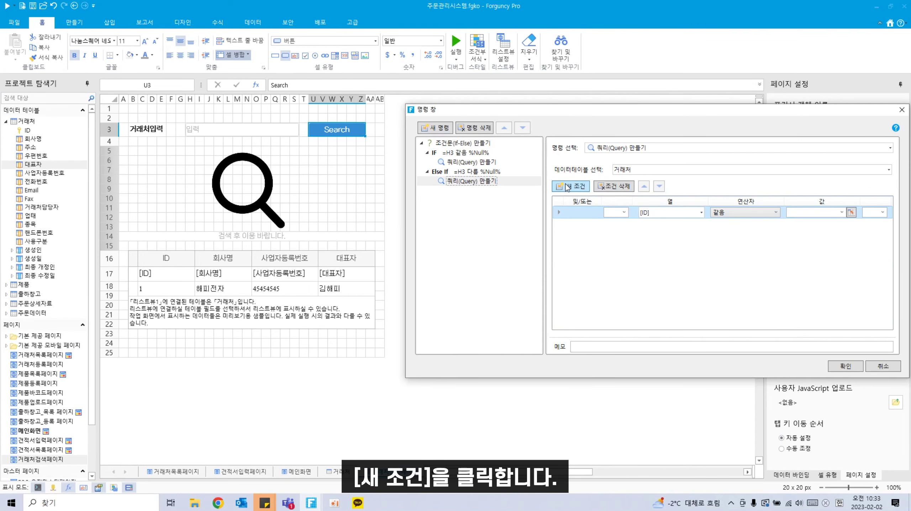
pyautogui.click(701, 213)
pyautogui.click(680, 253)
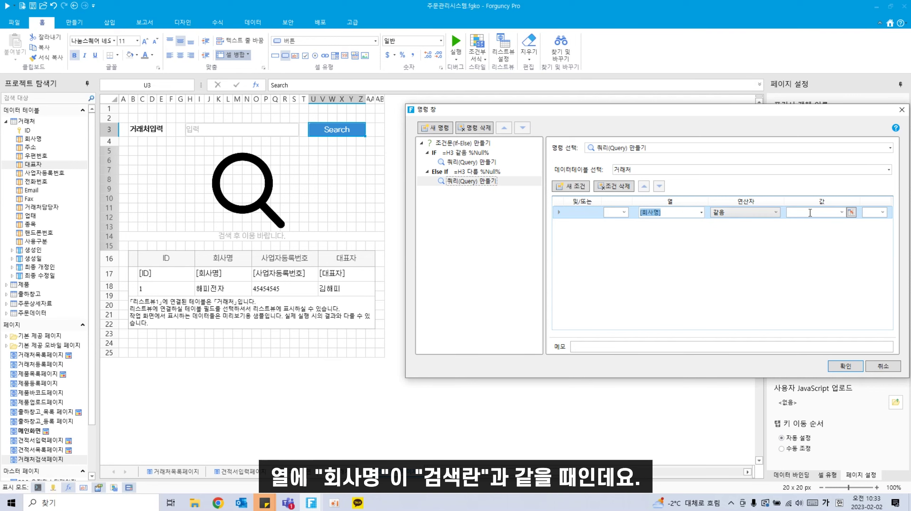
pyautogui.click(852, 212)
pyautogui.click(285, 132)
pyautogui.press('Return')
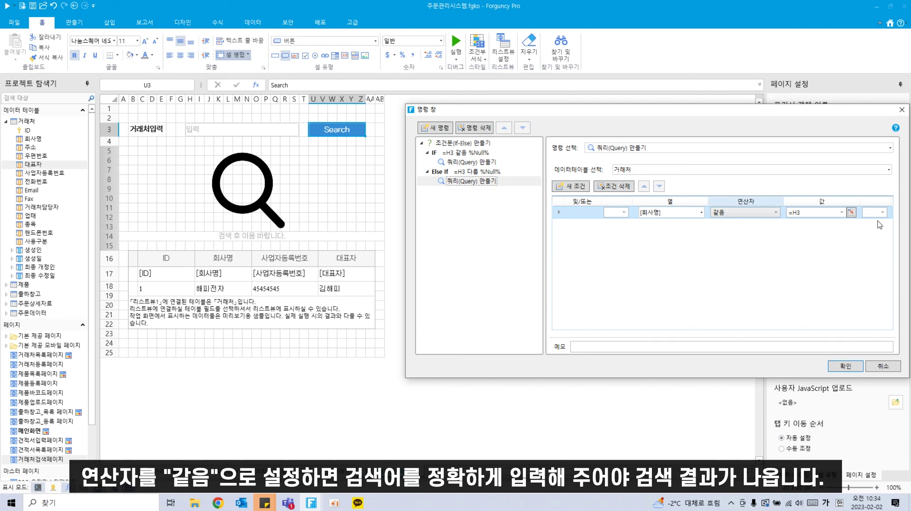
pyautogui.click(728, 210)
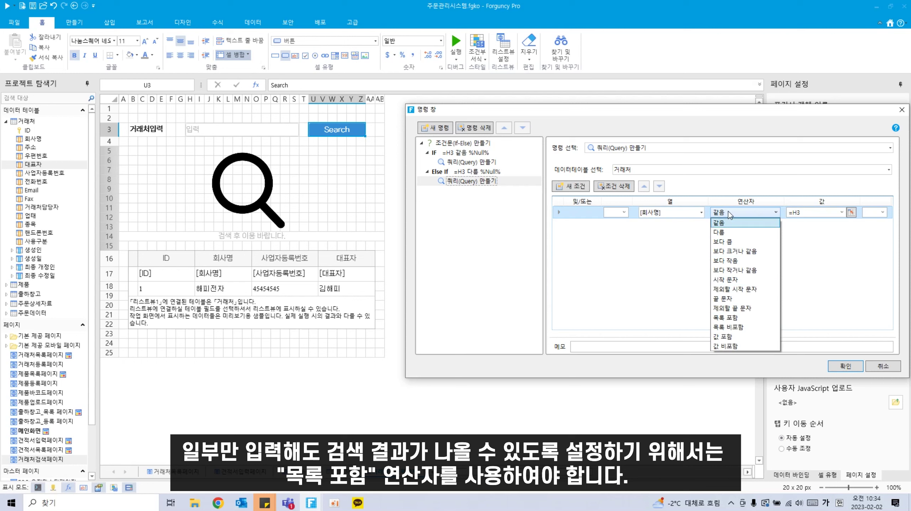
pyautogui.click(757, 315)
pyautogui.click(574, 186)
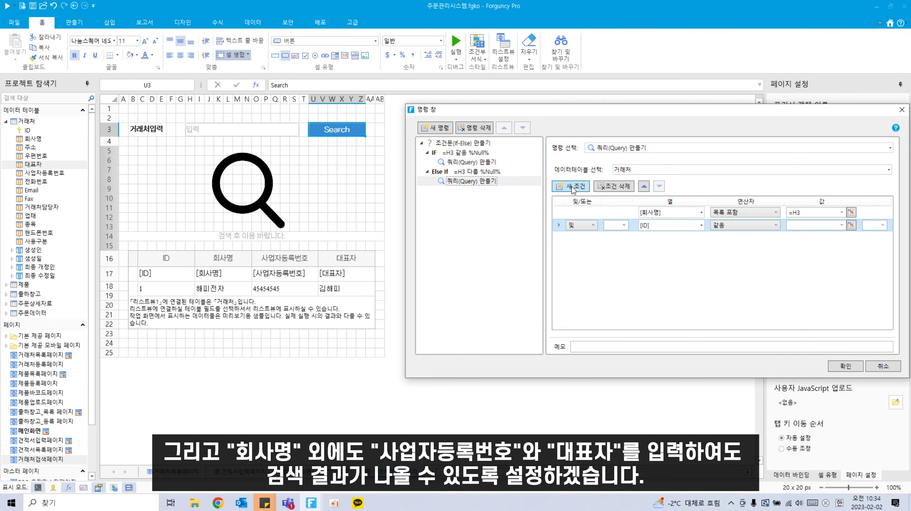
# Step: Add a third condition row and join the extra conditions with 또는 (OR)
pyautogui.click(573, 187)
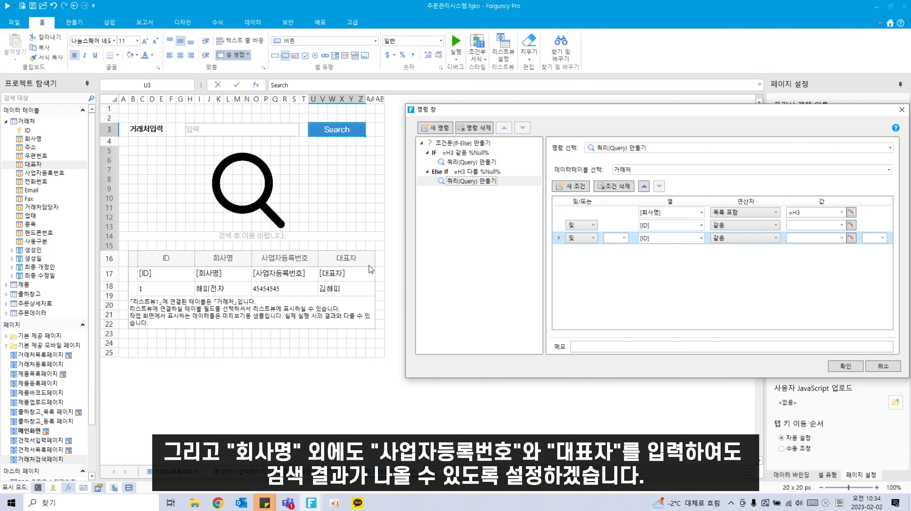
pyautogui.click(594, 226)
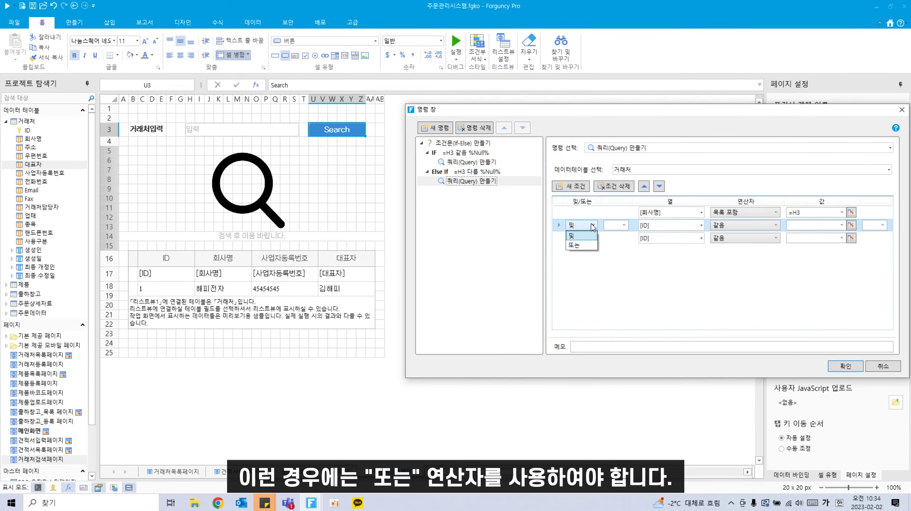
pyautogui.click(580, 242)
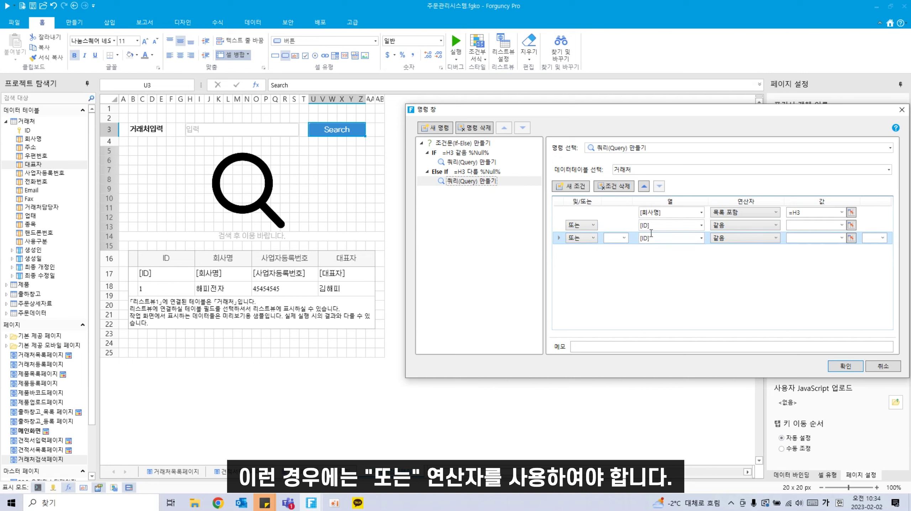
pyautogui.click(592, 226)
pyautogui.click(594, 226)
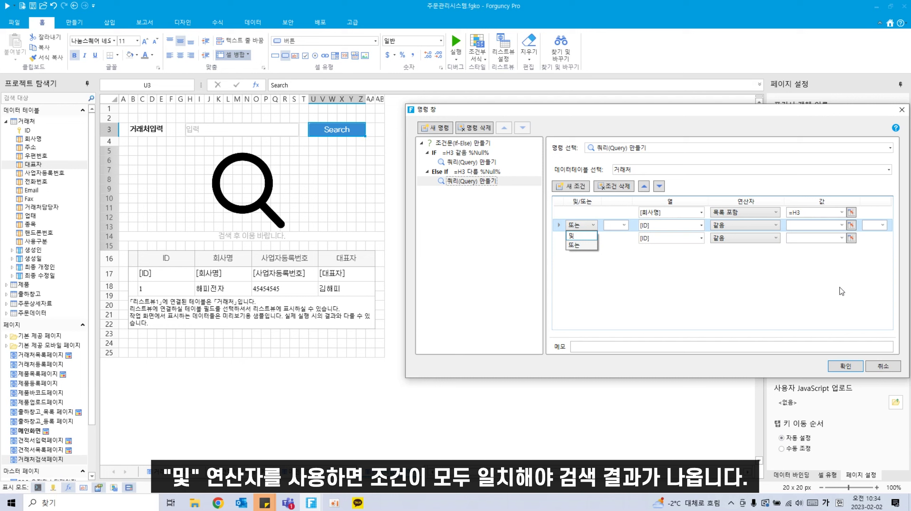
pyautogui.click(585, 246)
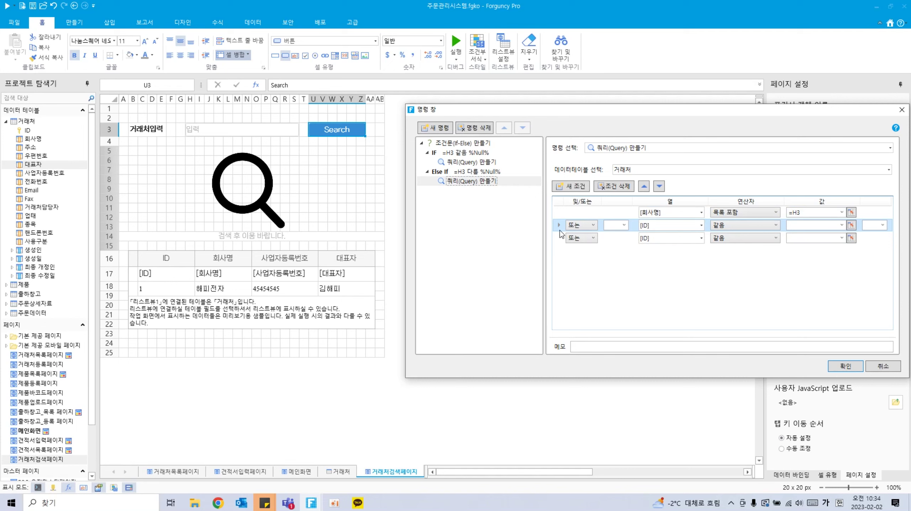
# Step: Set the second condition to 사업자등록번호 목록 포함 =H3
pyautogui.click(702, 225)
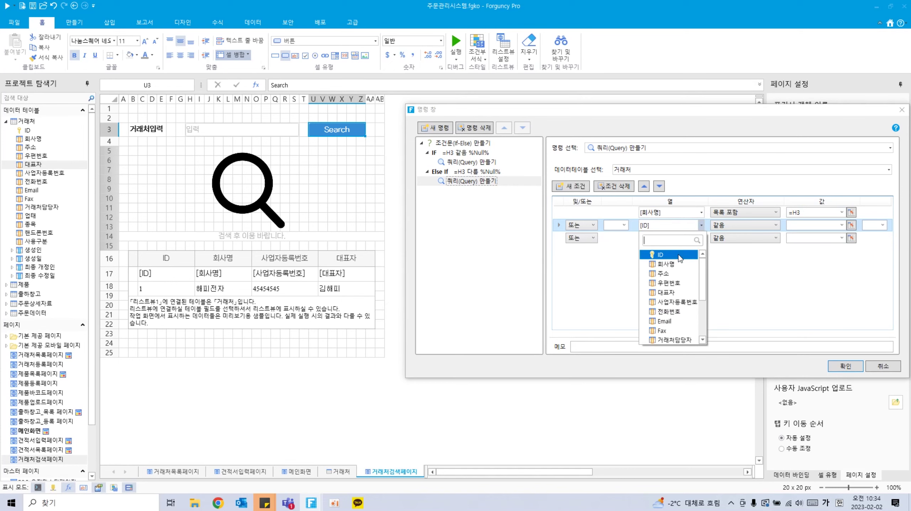
pyautogui.click(676, 302)
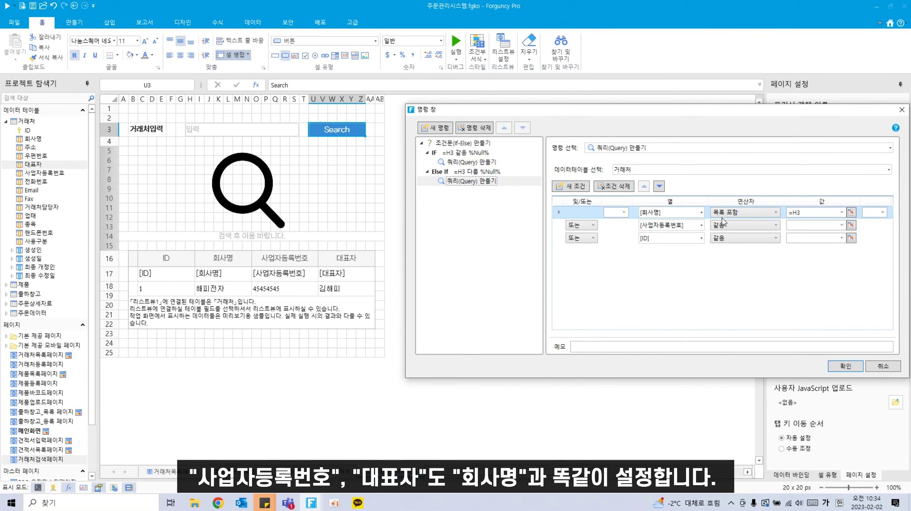
pyautogui.click(759, 225)
pyautogui.click(742, 330)
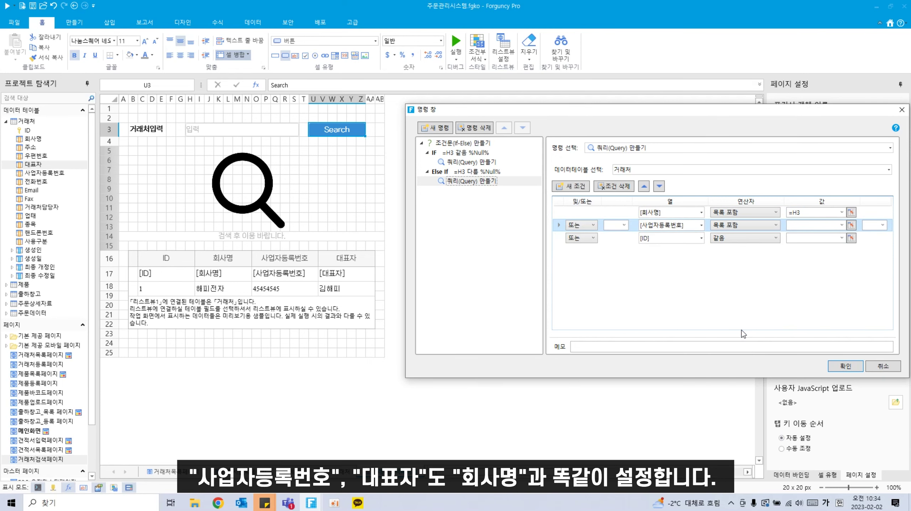
pyautogui.click(851, 225)
pyautogui.click(271, 132)
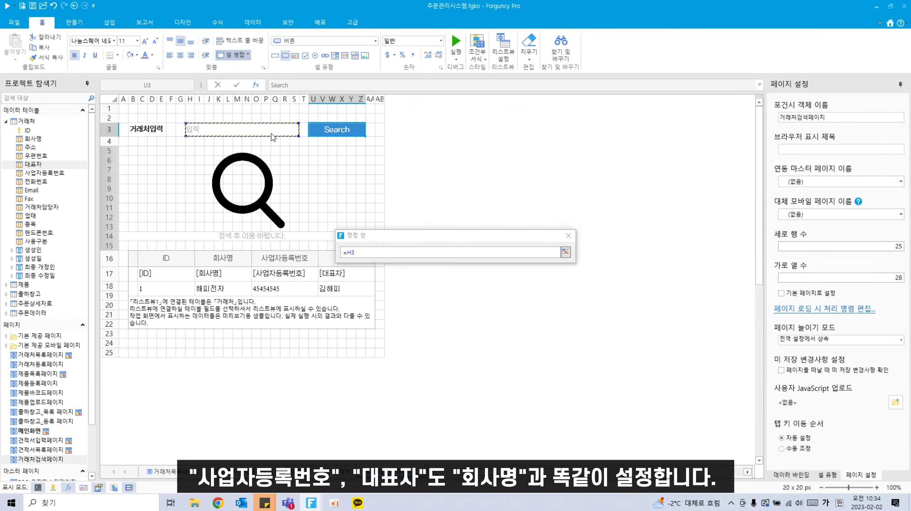
pyautogui.click(566, 252)
# Step: Set the third condition to 대표자 목록 포함 =H3
pyautogui.click(701, 238)
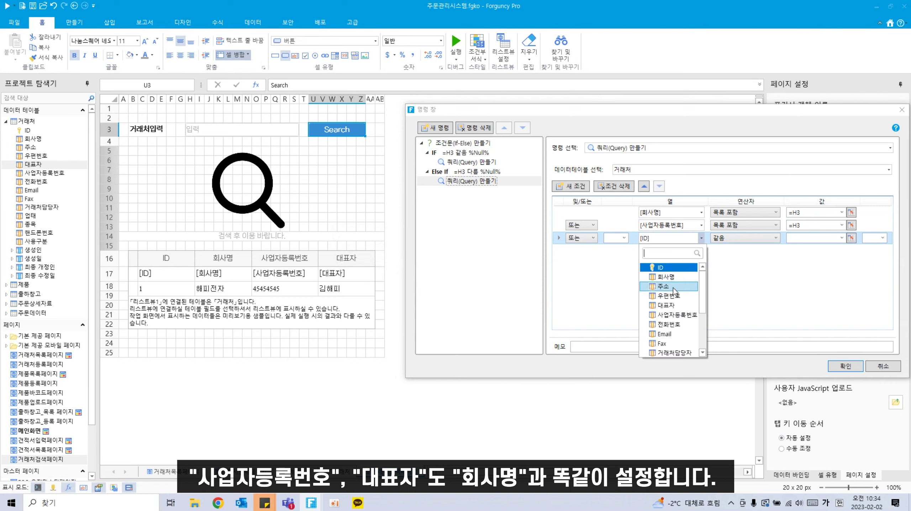
pyautogui.click(670, 306)
pyautogui.click(745, 239)
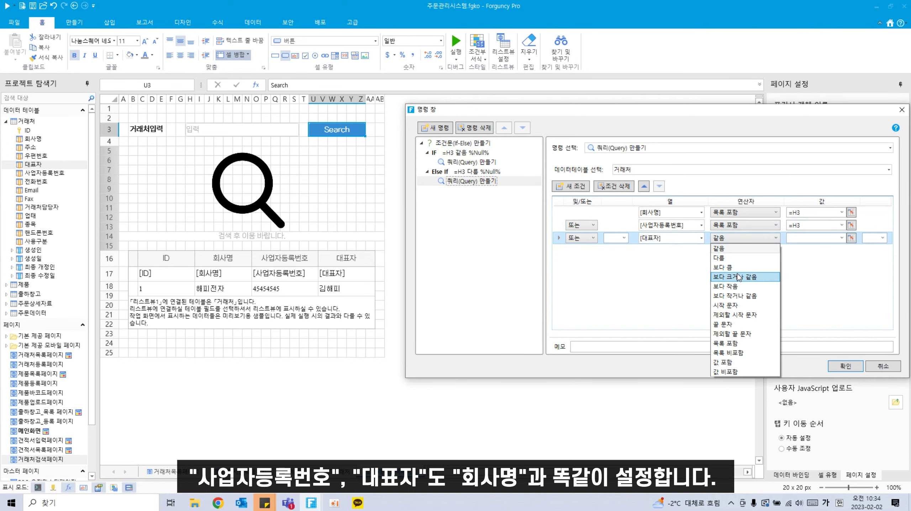
pyautogui.click(742, 331)
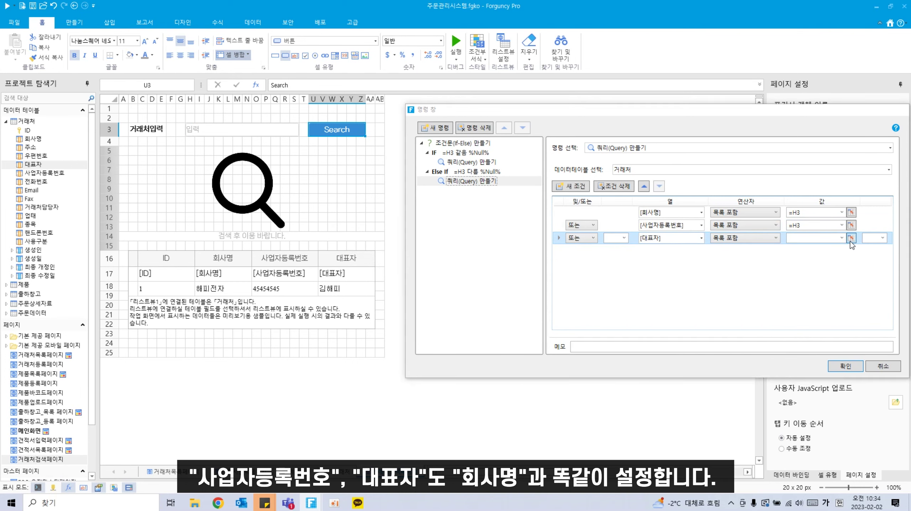
pyautogui.click(852, 238)
pyautogui.click(250, 129)
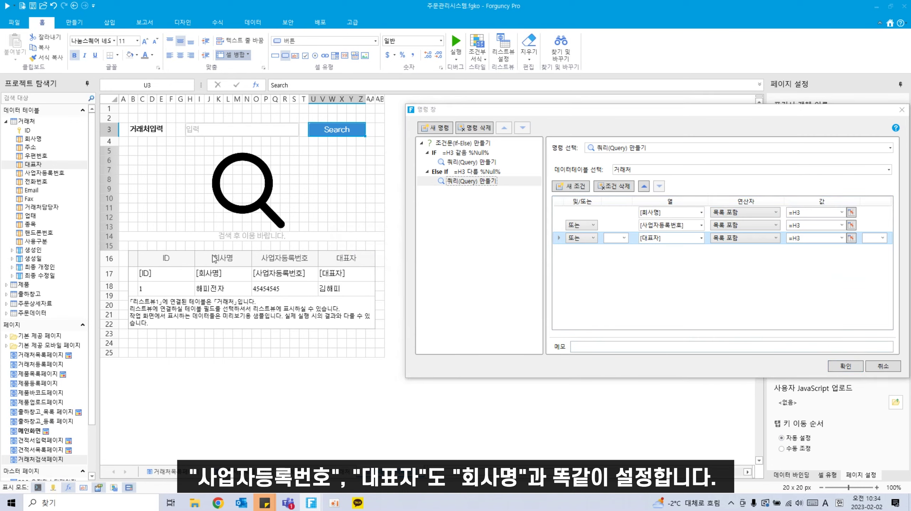
pyautogui.click(422, 144)
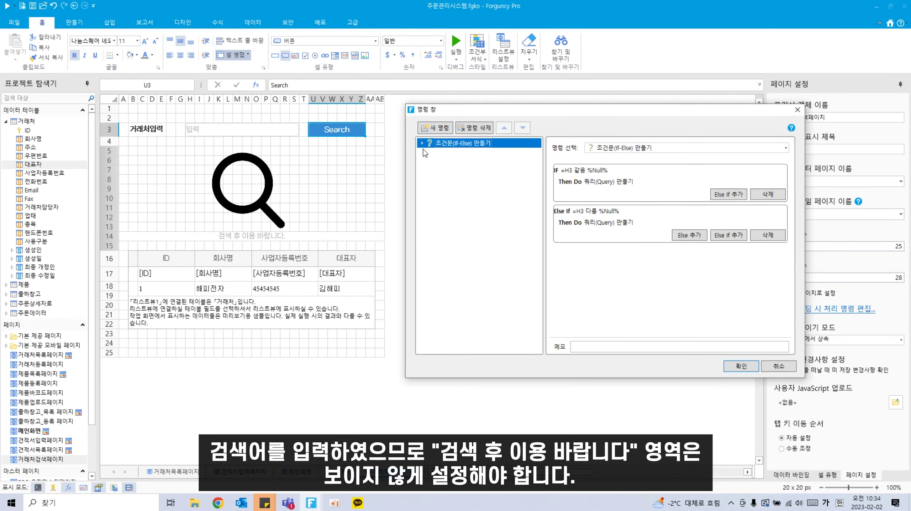
# Step: Add a 행과 열 레이아웃 설정 command targeting rows =5:15 to 감추기 (hide)
pyautogui.click(444, 132)
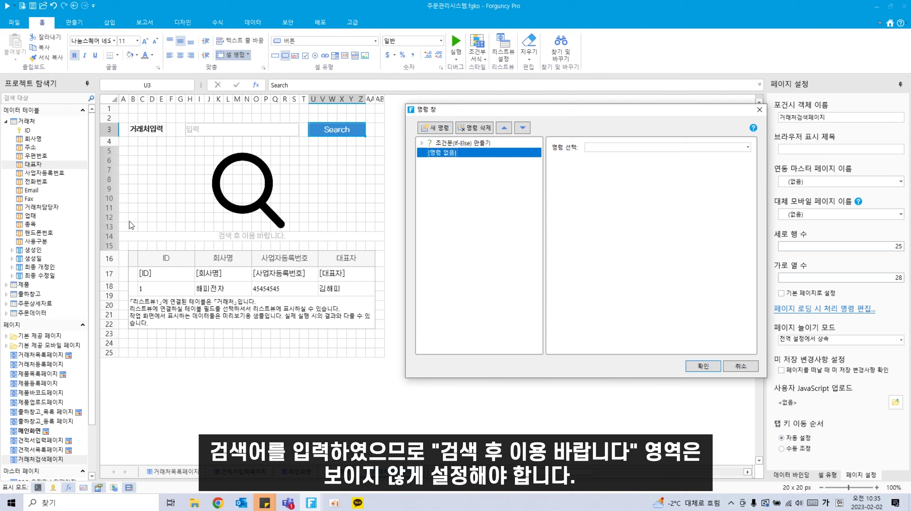
pyautogui.click(662, 147)
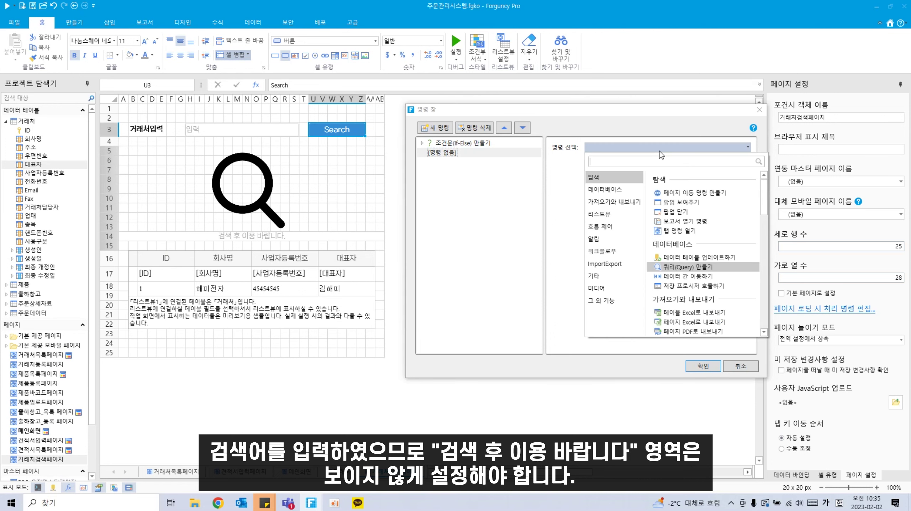
pyautogui.write('행과')
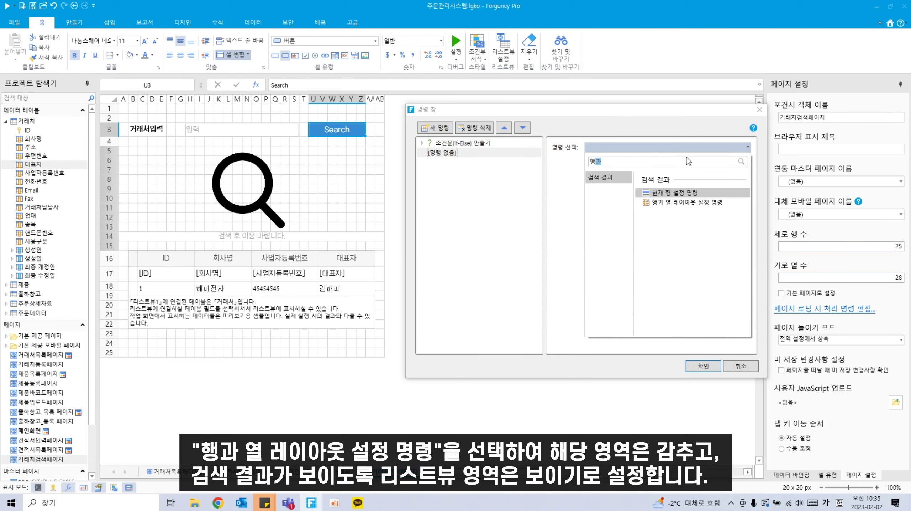
pyautogui.click(704, 203)
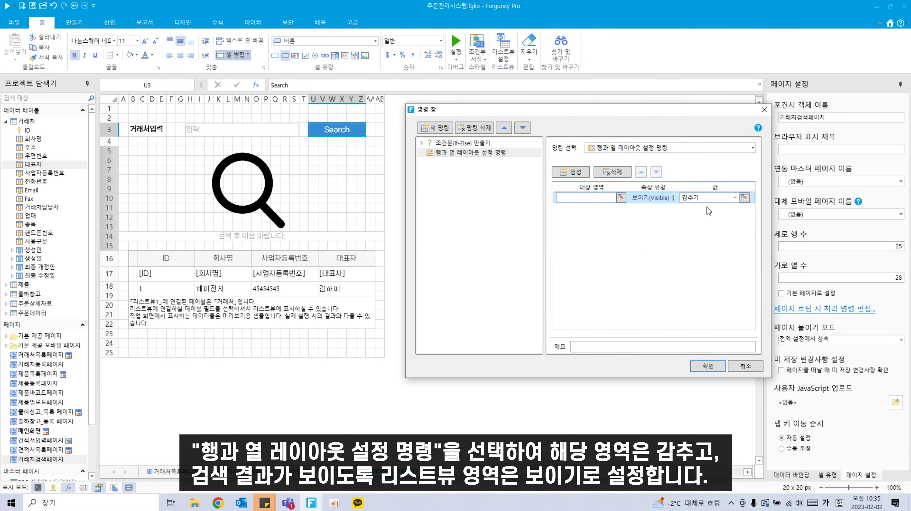
pyautogui.click(622, 198)
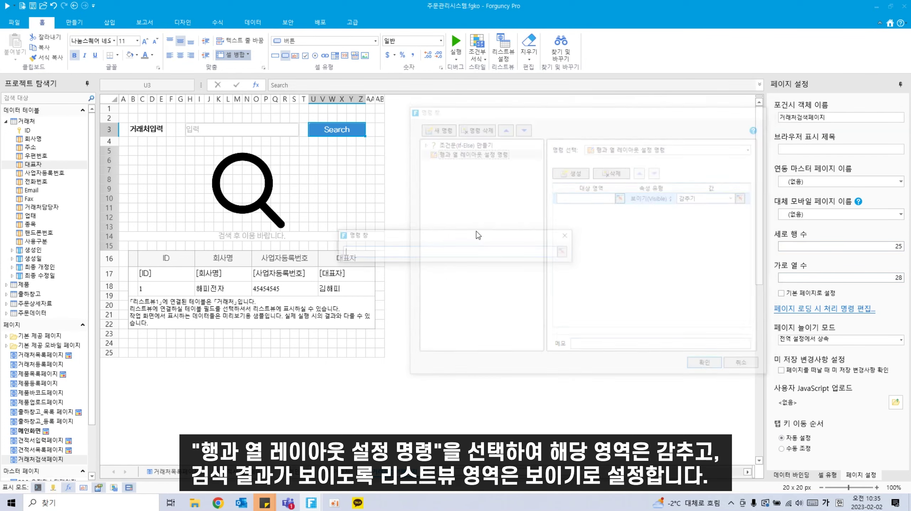
pyautogui.moveTo(109, 151); pyautogui.dragTo(112, 247)
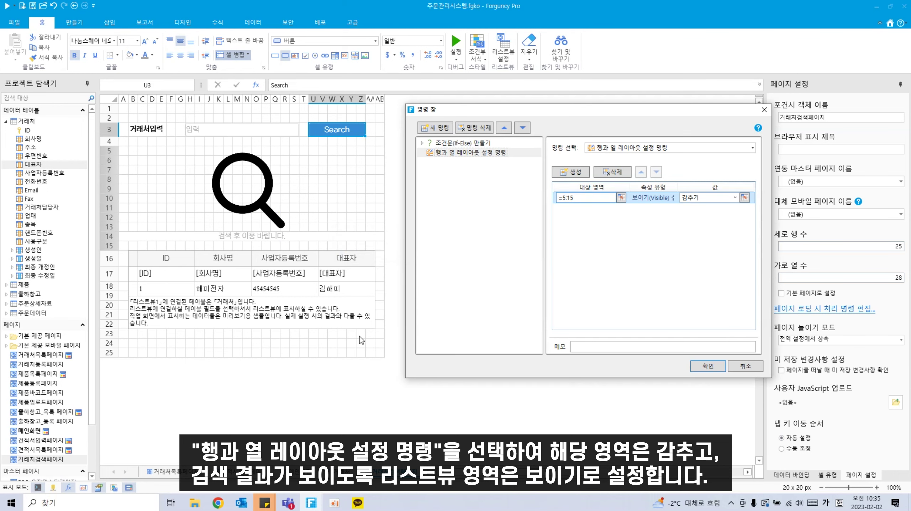
# Step: Add rows =16:22 as a second target set to 보이기 (show) and confirm
pyautogui.click(426, 126)
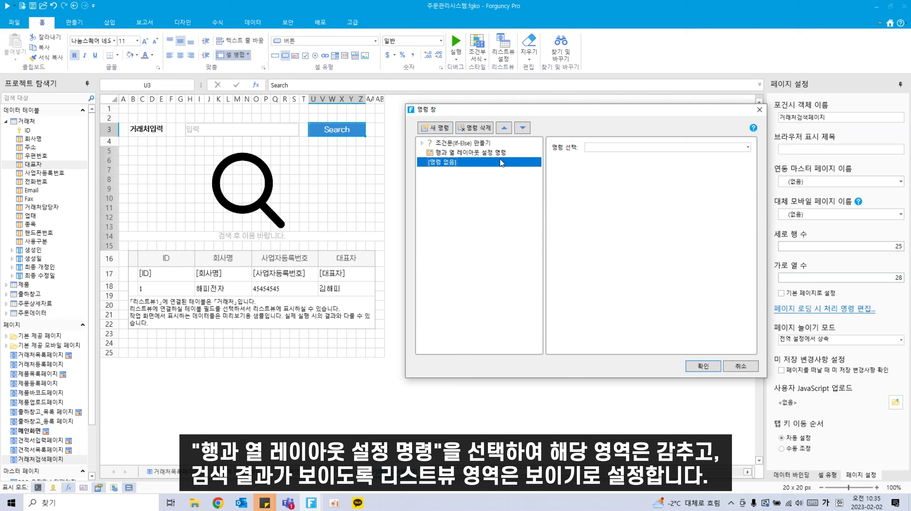
pyautogui.click(472, 153)
pyautogui.click(587, 173)
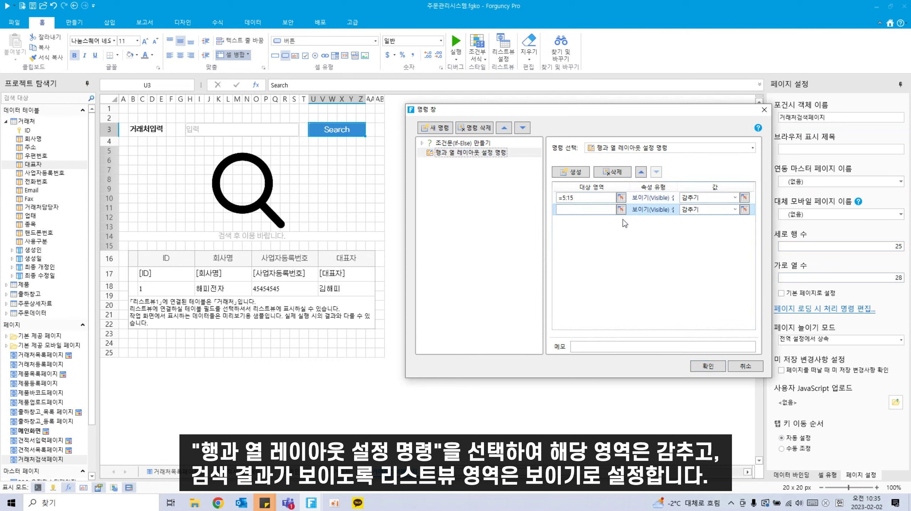
pyautogui.click(621, 209)
pyautogui.moveTo(109, 258); pyautogui.dragTo(111, 327)
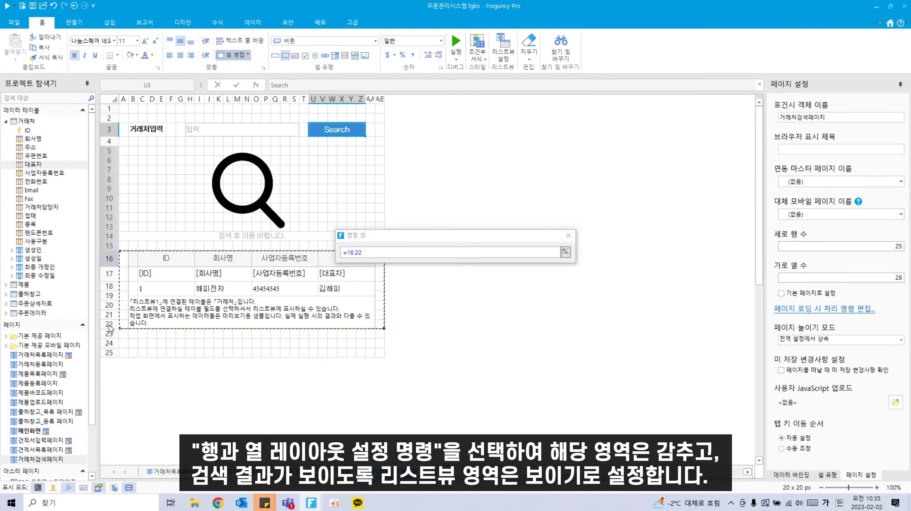
pyautogui.click(736, 210)
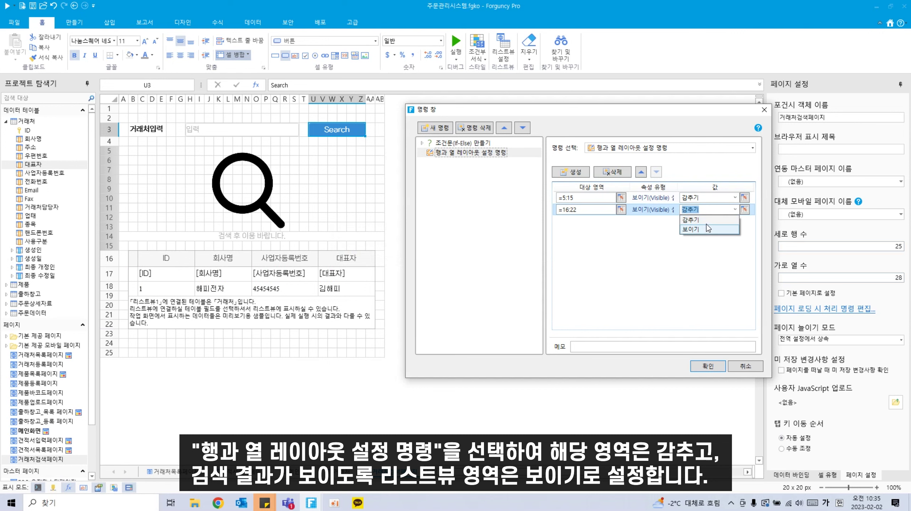
pyautogui.click(708, 229)
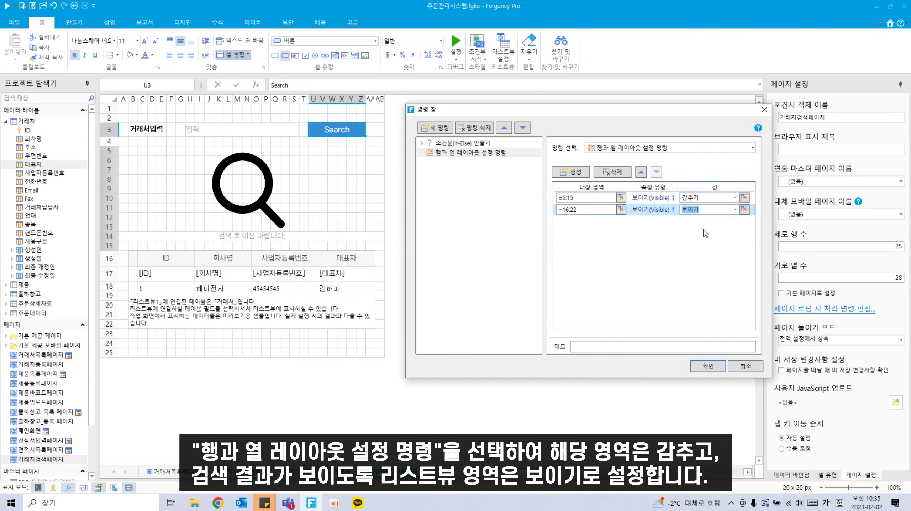
pyautogui.click(715, 368)
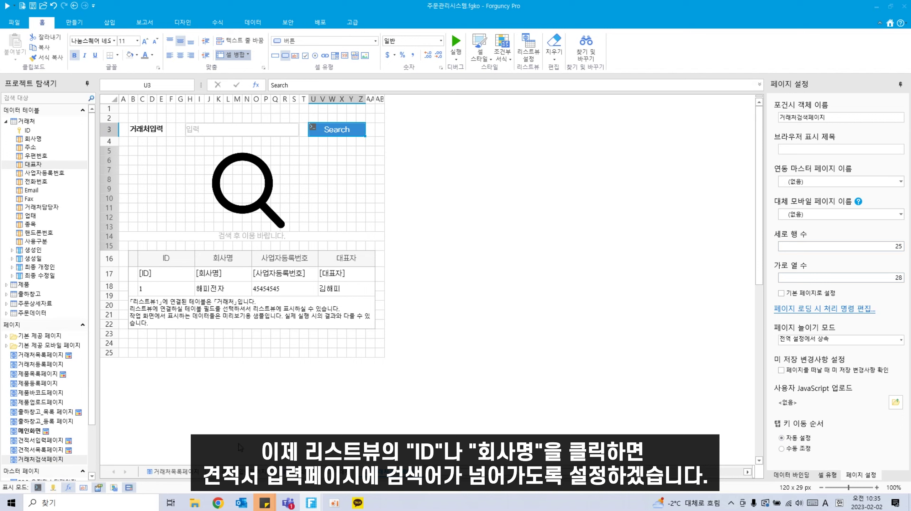
# Step: Make the [ID] and [회사명] list cells hyperlinks
pyautogui.click(171, 275)
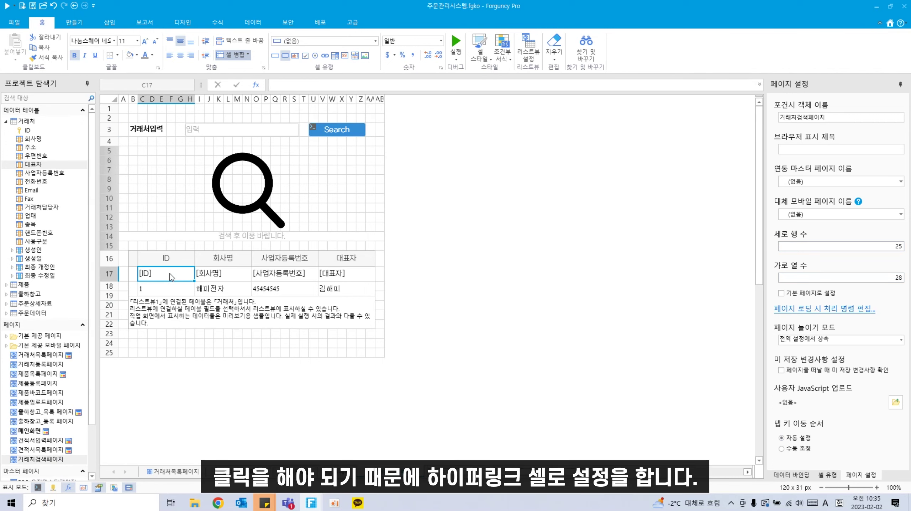
pyautogui.click(48, 25)
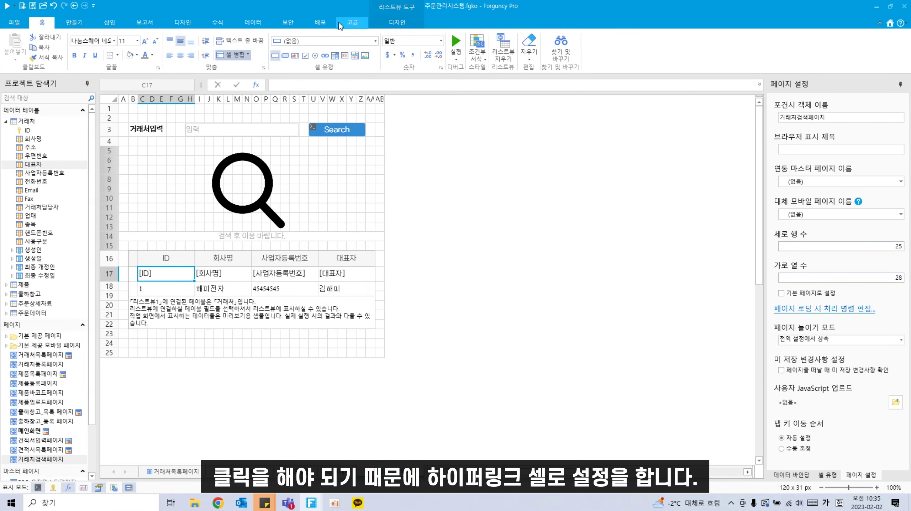
pyautogui.click(315, 56)
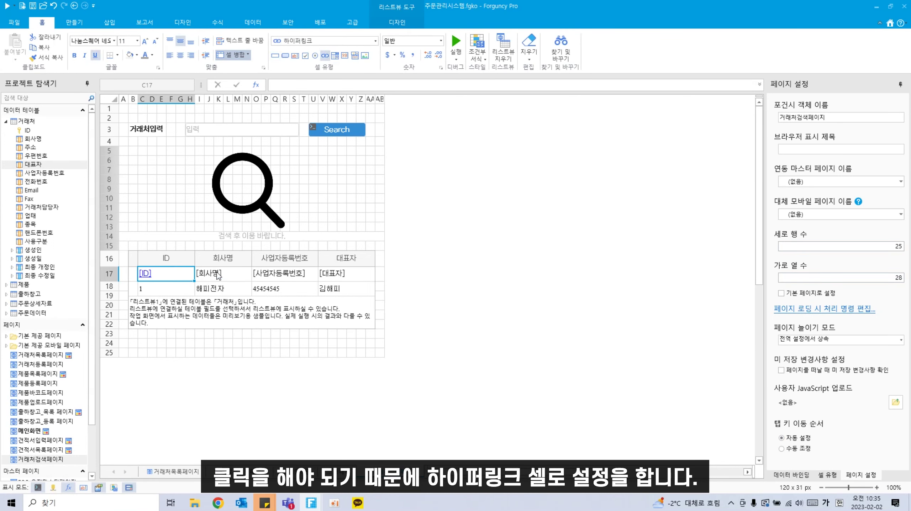
pyautogui.click(232, 270)
pyautogui.click(325, 55)
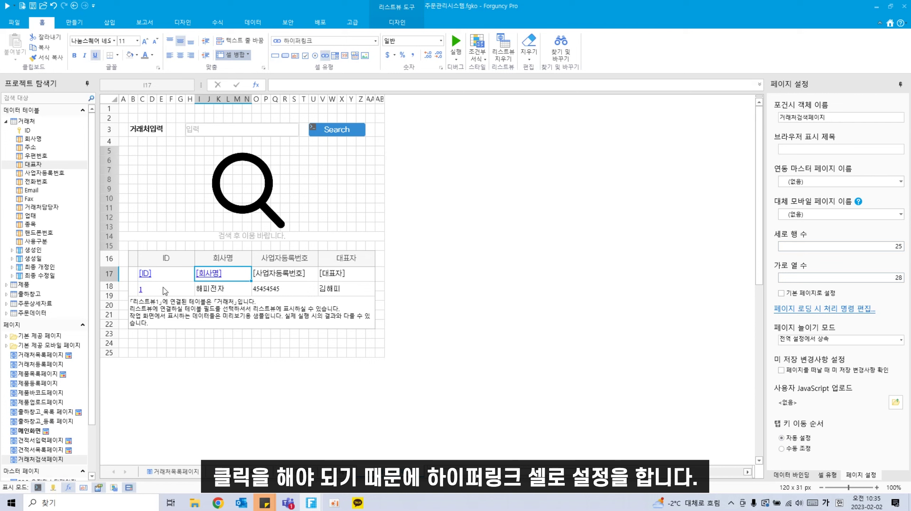
# Step: Open 명령 편집 for the [ID] cell, then view the running app's quote inquiry page
pyautogui.click(175, 280)
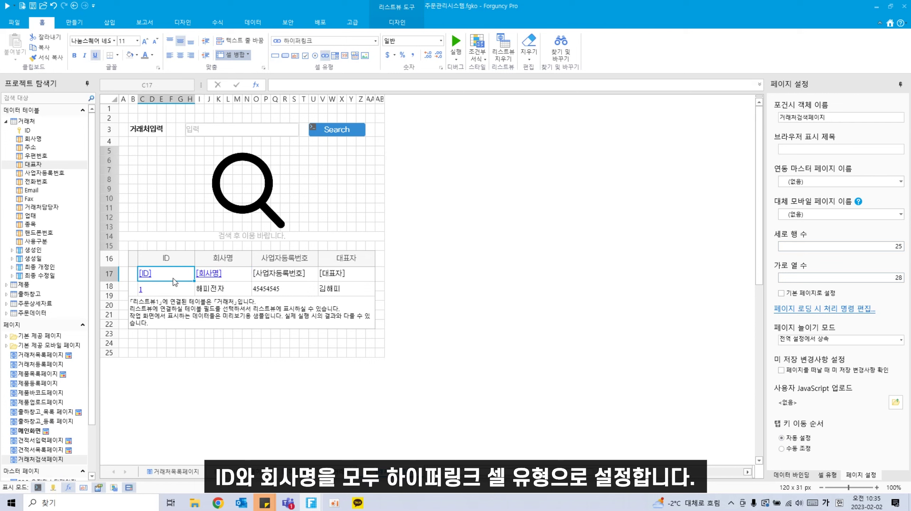
pyautogui.rightClick(170, 276)
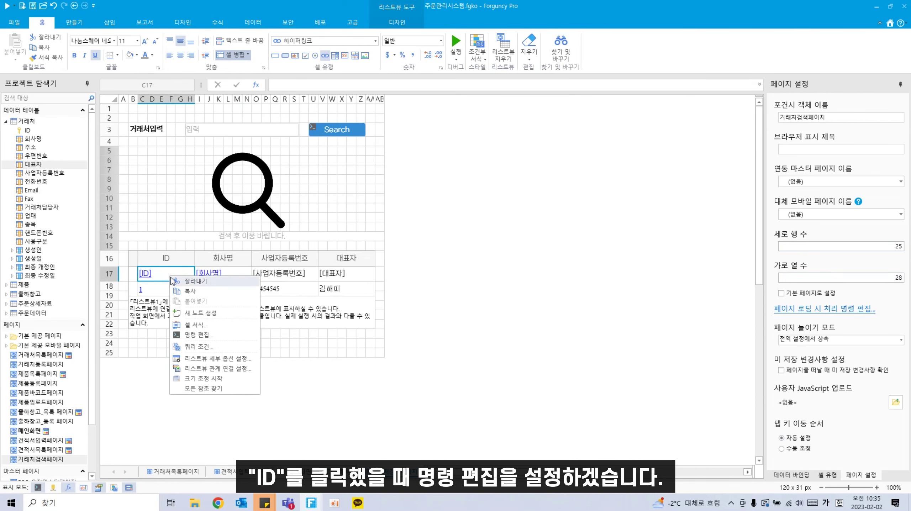
pyautogui.click(194, 338)
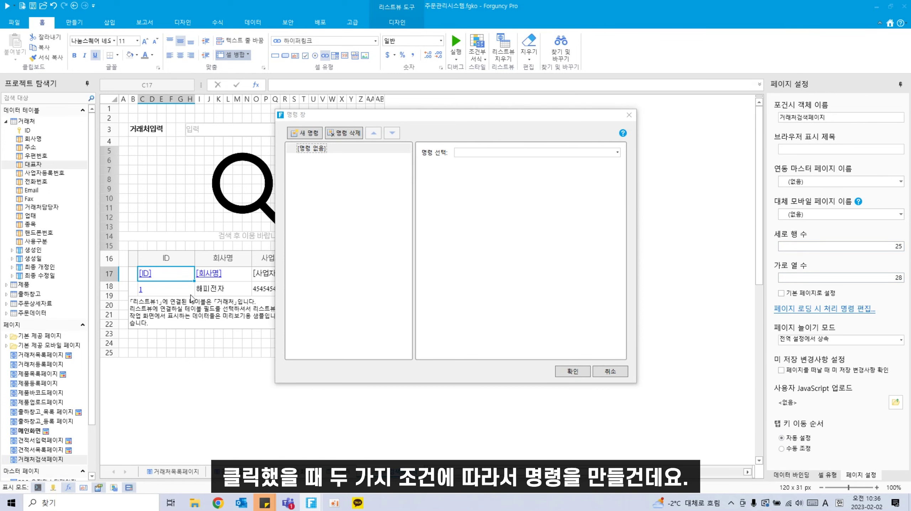
pyautogui.click(221, 504)
pyautogui.click(128, 188)
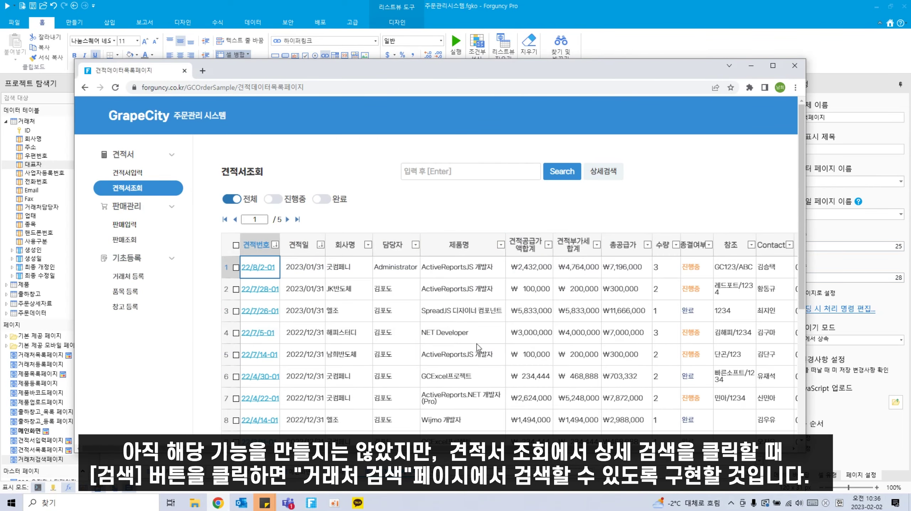
# Step: Open the 상세검색 panel on the 견적서조회 page
pyautogui.scroll(-1, 478, 342)
pyautogui.scroll(1, 479, 343)
pyautogui.click(604, 171)
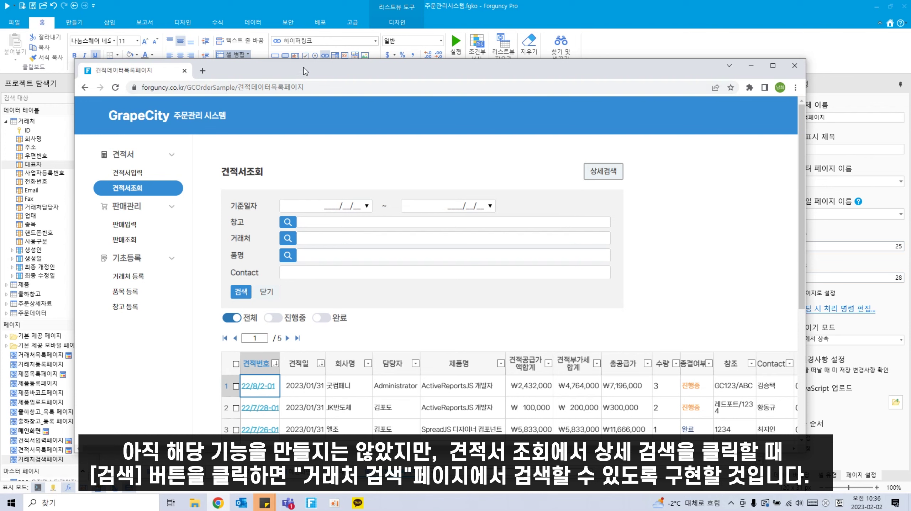
pyautogui.moveTo(306, 71); pyautogui.dragTo(351, 278)
pyautogui.moveTo(417, 275); pyautogui.dragTo(420, 132)
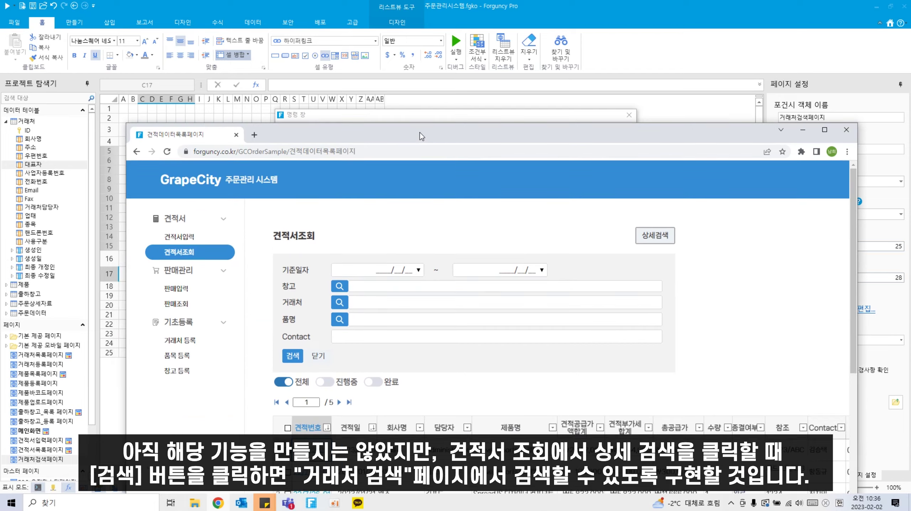
# Step: Open, close and reopen the 거래처 search popup, then return to the Forguncy designer
pyautogui.click(363, 300)
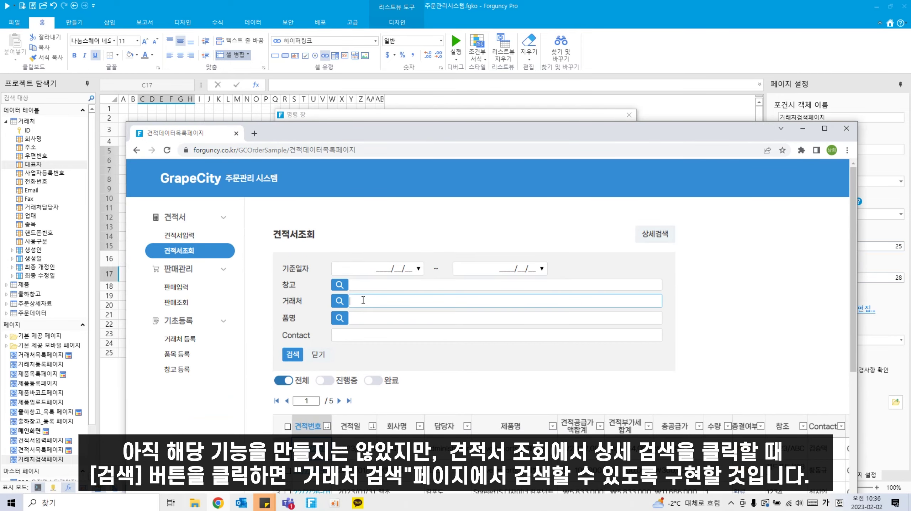
pyautogui.click(341, 304)
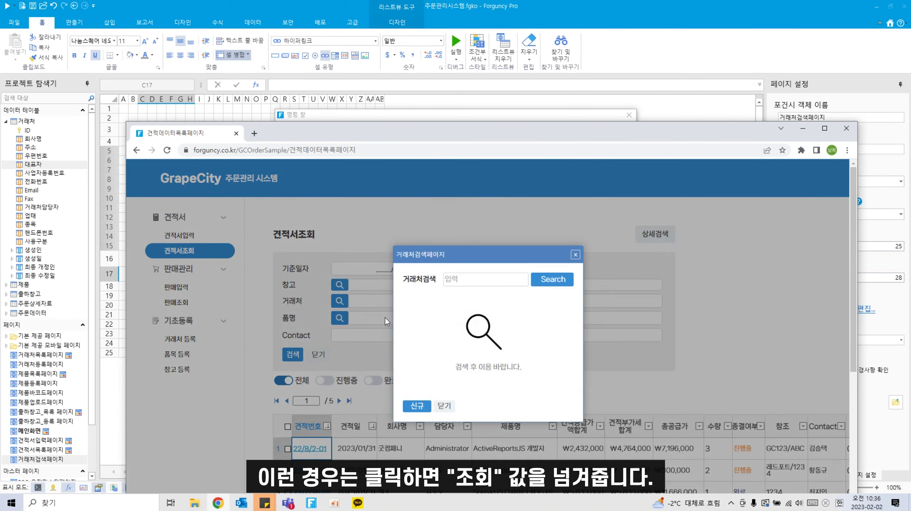
pyautogui.click(575, 257)
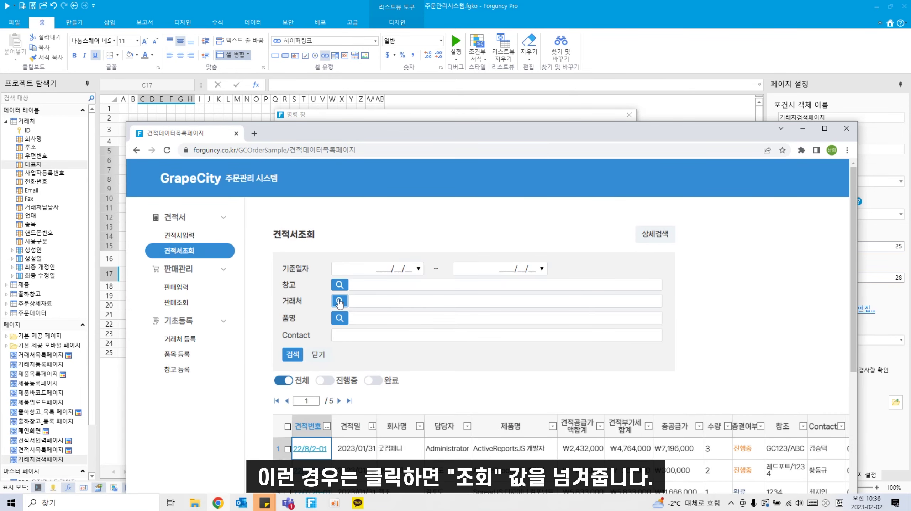
pyautogui.click(341, 302)
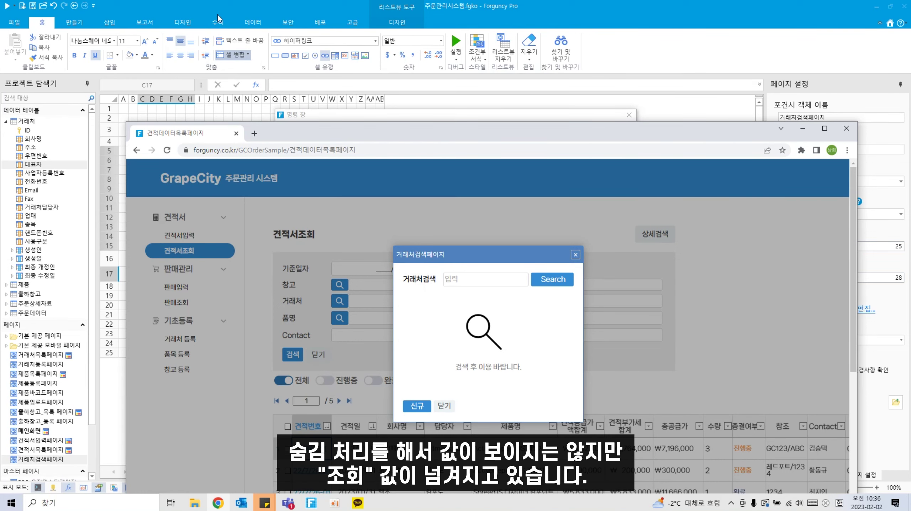
pyautogui.click(298, 8)
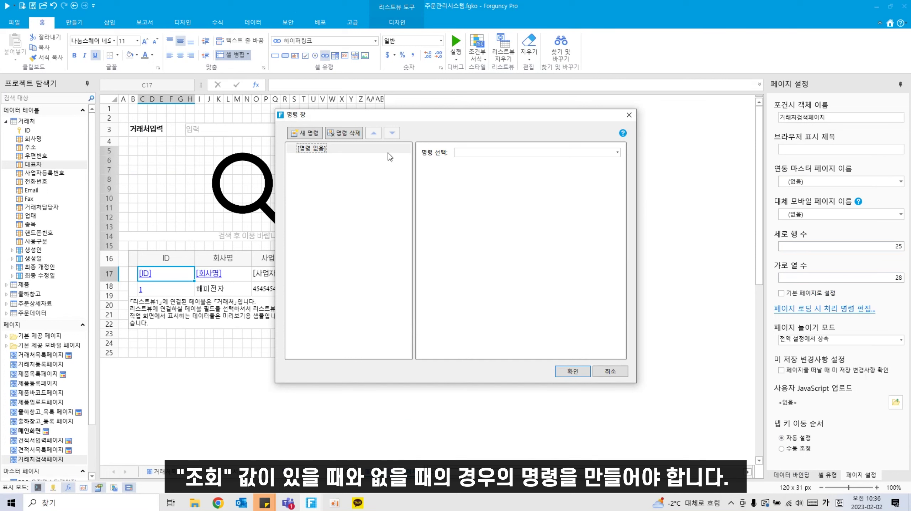
# Step: Add a 조건문(If-Else) 만들기 command to the [ID] cell
pyautogui.click(576, 155)
pyautogui.scroll(-3, 583, 294)
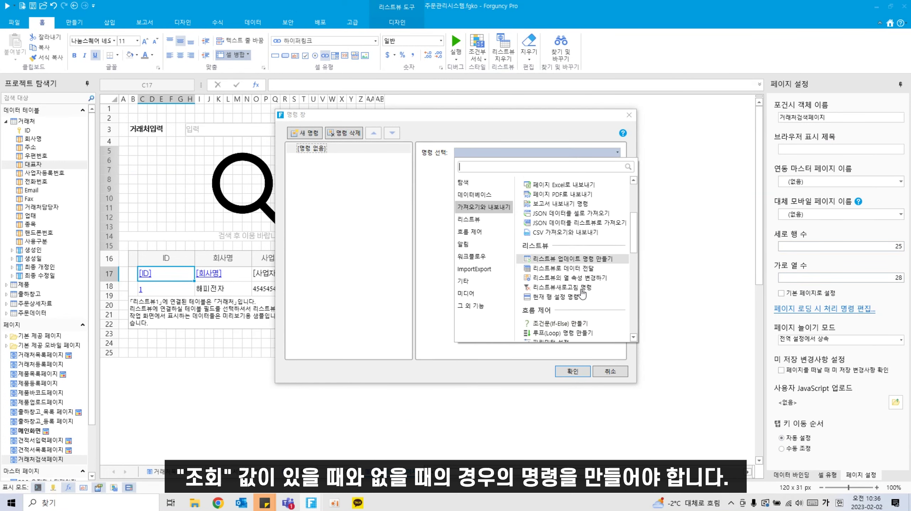
pyautogui.scroll(-2, 583, 294)
pyautogui.click(577, 269)
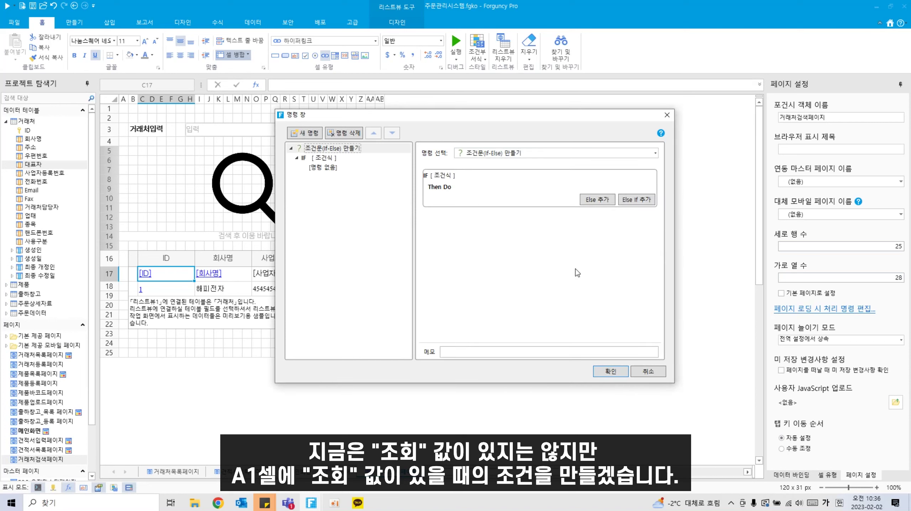
# Step: Set the IF condition to =A1 같음 (equals) 조회
pyautogui.click(328, 158)
pyautogui.click(457, 169)
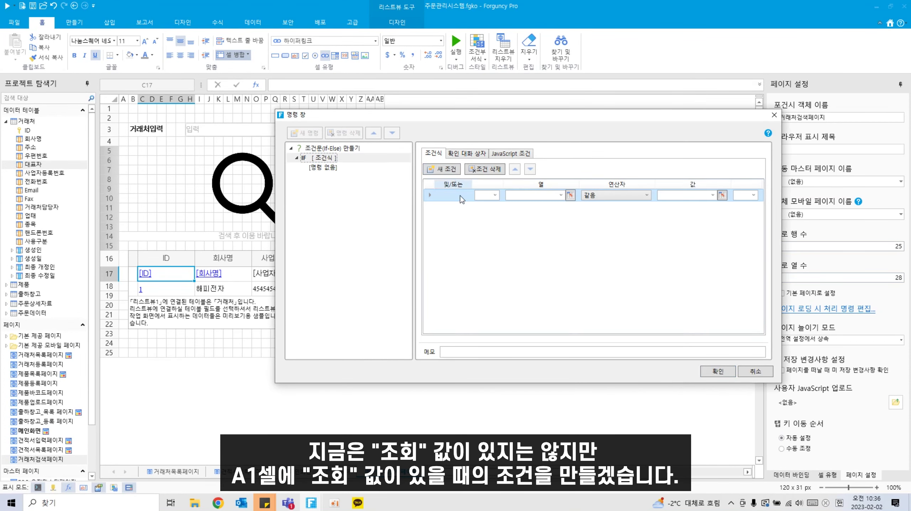
pyautogui.click(570, 196)
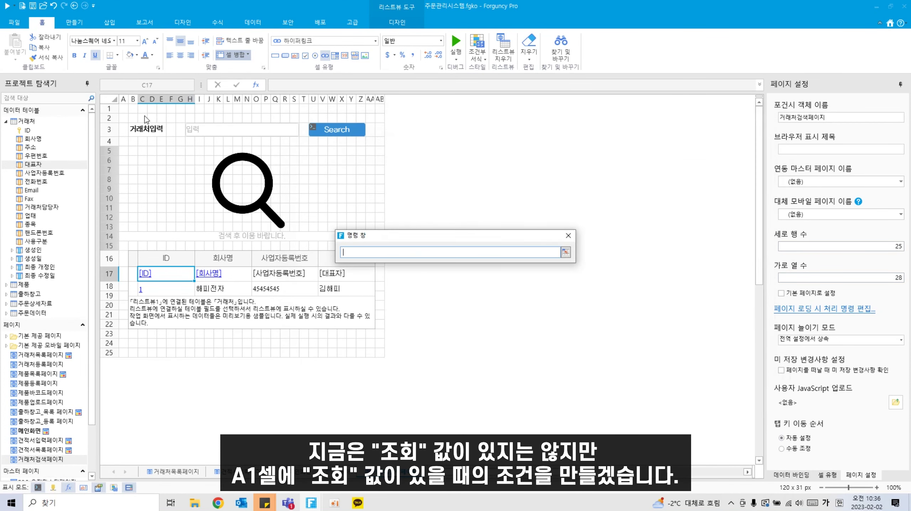
pyautogui.click(124, 110)
pyautogui.click(676, 195)
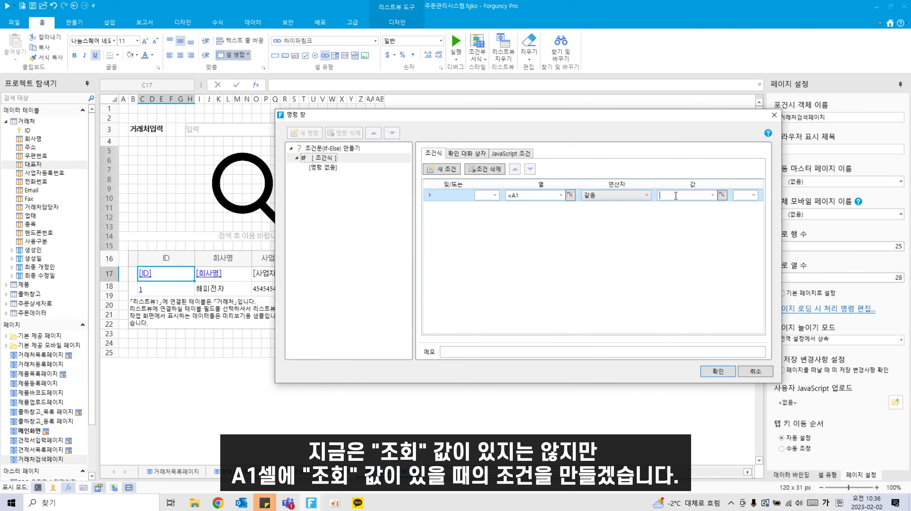
pyautogui.write('조회')
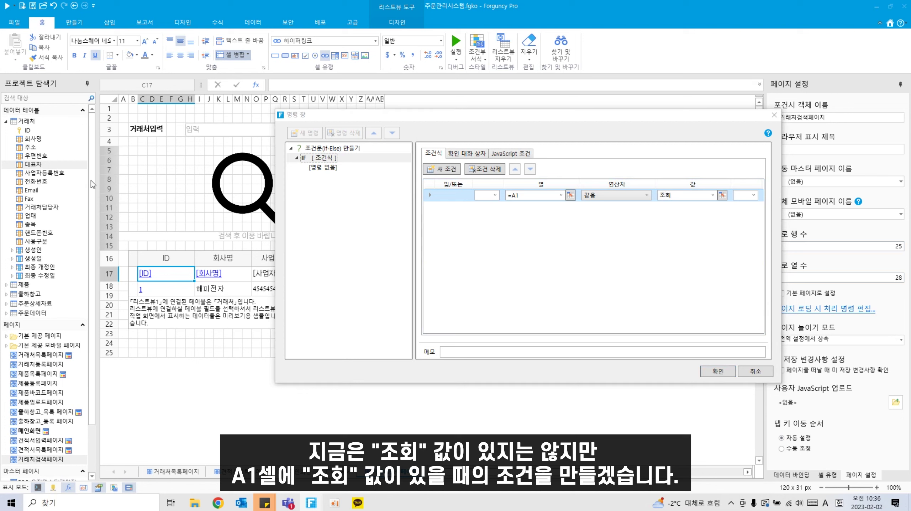
pyautogui.click(318, 167)
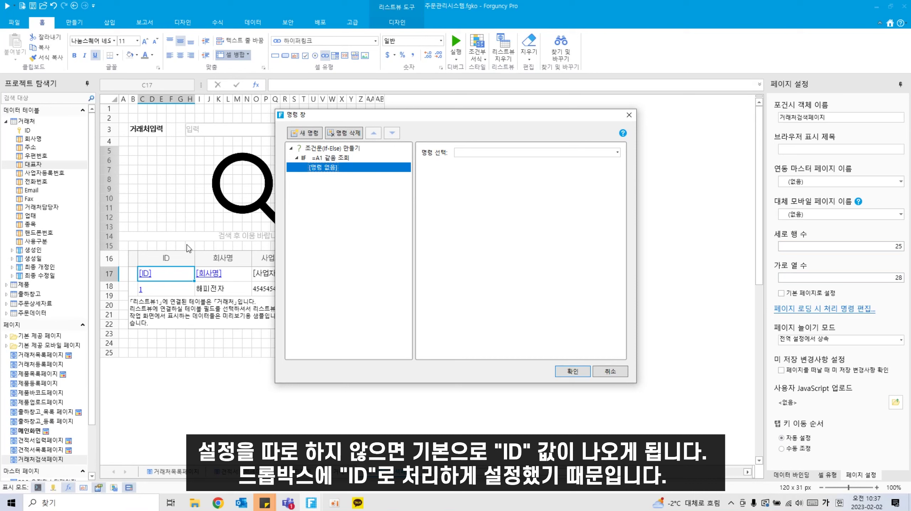
# Step: Under IF, add a 셀 속성과 내용 변경하기 command
pyautogui.click(492, 154)
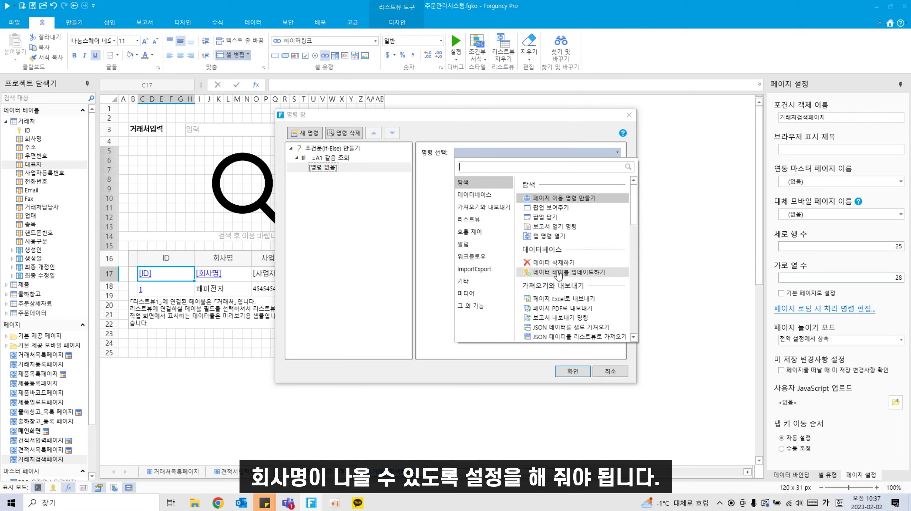
pyautogui.scroll(-3, 588, 306)
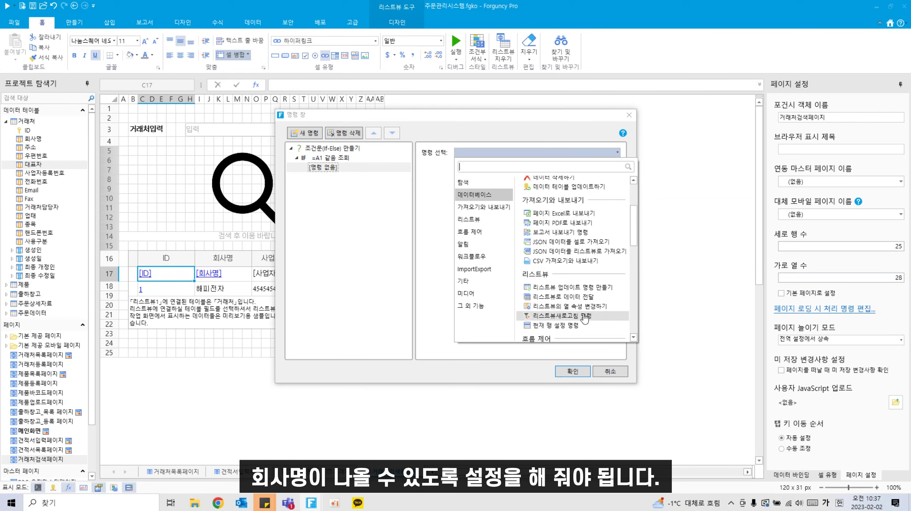
pyautogui.scroll(-4, 576, 294)
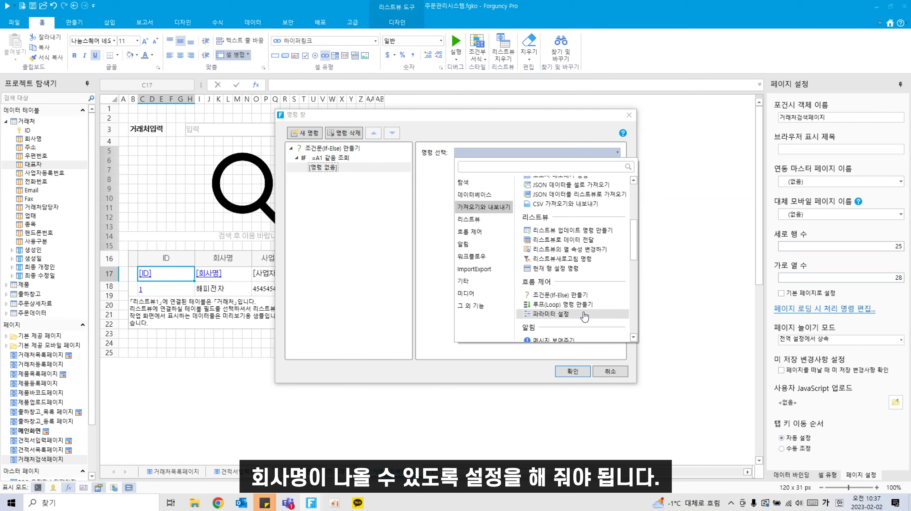
pyautogui.click(511, 167)
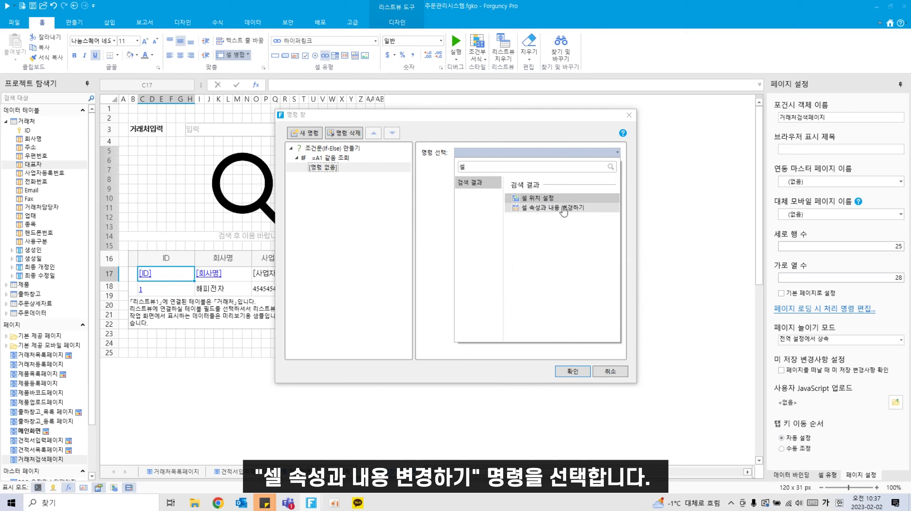
pyautogui.click(564, 208)
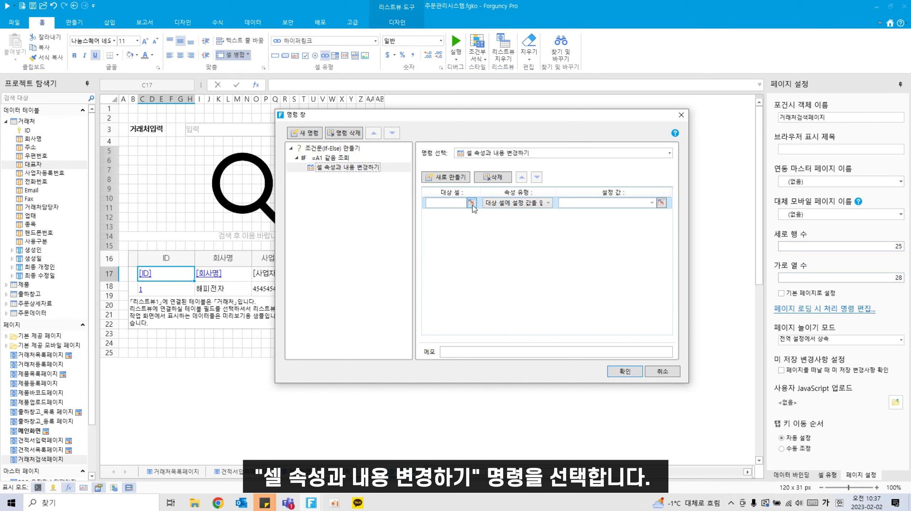
# Step: Set the command's target cell to H3 and its value to I17
pyautogui.click(472, 205)
pyautogui.click(229, 133)
pyautogui.click(565, 252)
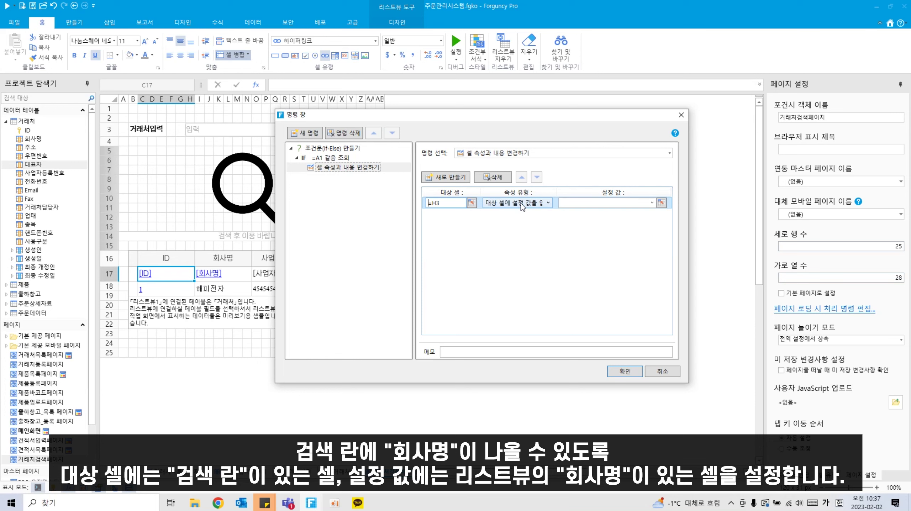
pyautogui.click(662, 203)
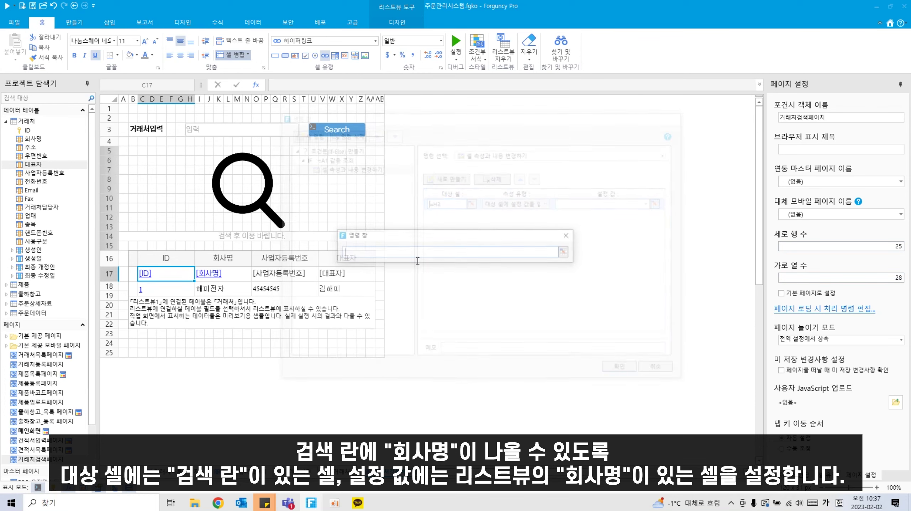
pyautogui.click(216, 274)
pyautogui.click(564, 251)
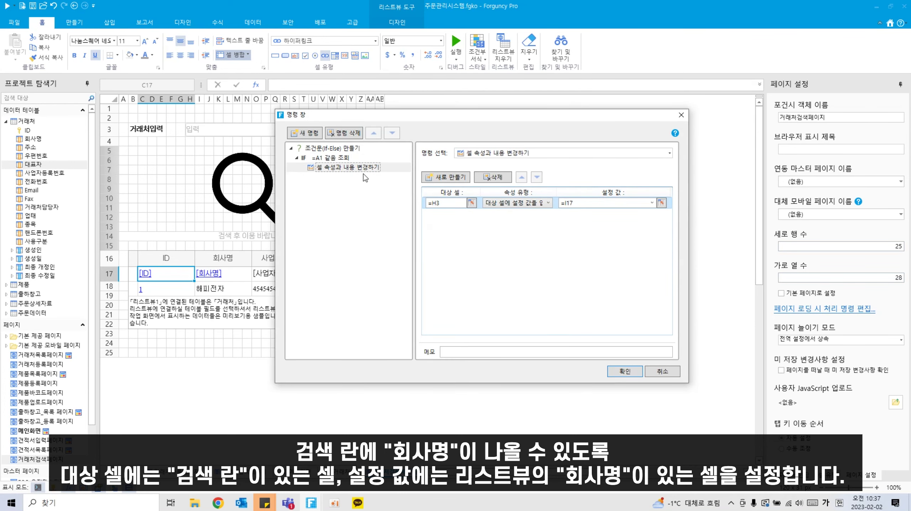
# Step: Add an Else If branch with condition =A1 다름 (not equal) 조회
pyautogui.rightClick(347, 161)
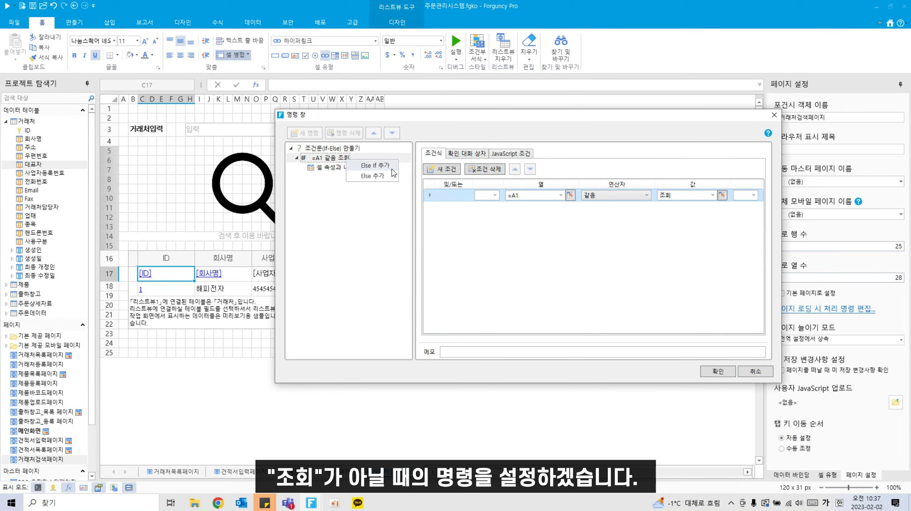
pyautogui.click(393, 166)
pyautogui.click(322, 177)
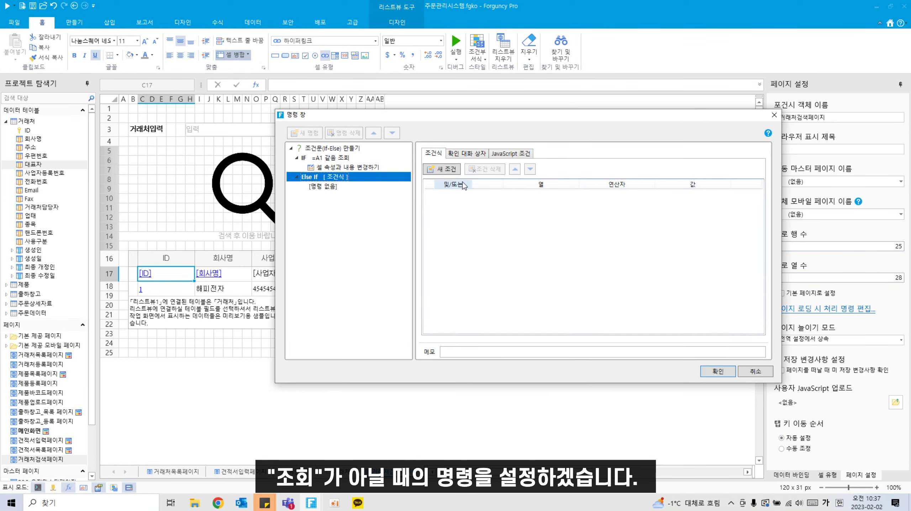
pyautogui.click(442, 170)
pyautogui.click(571, 195)
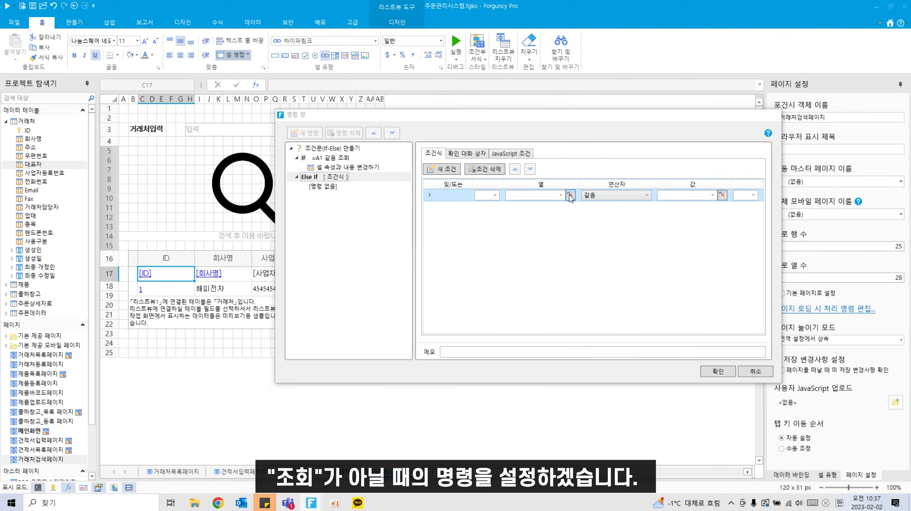
pyautogui.click(125, 109)
pyautogui.press('Return')
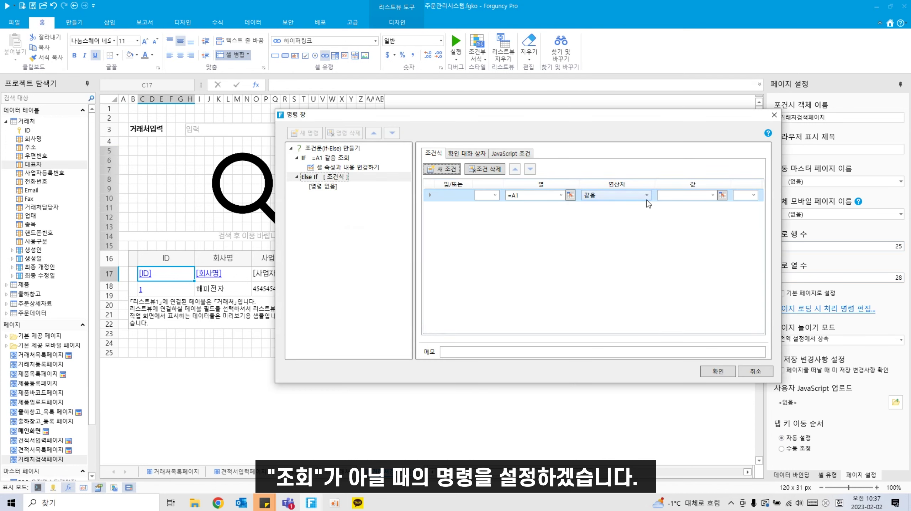
pyautogui.click(646, 196)
pyautogui.click(626, 208)
pyautogui.click(700, 195)
pyautogui.write('조회')
# Step: Copy the IF cell-change command into the Else If and change its value to =C17
pyautogui.click(353, 169)
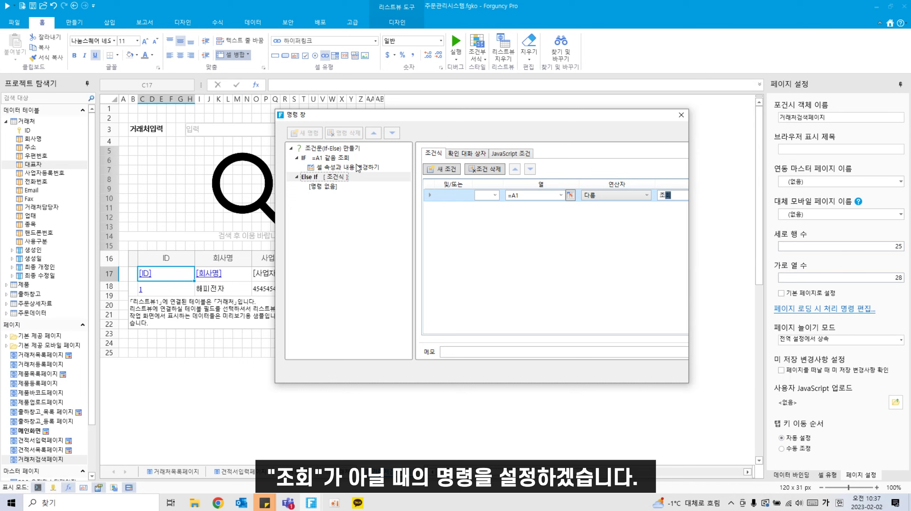
pyautogui.hotkey('ctrl', 'c')
pyautogui.click(325, 187)
pyautogui.hotkey('ctrl', 'v')
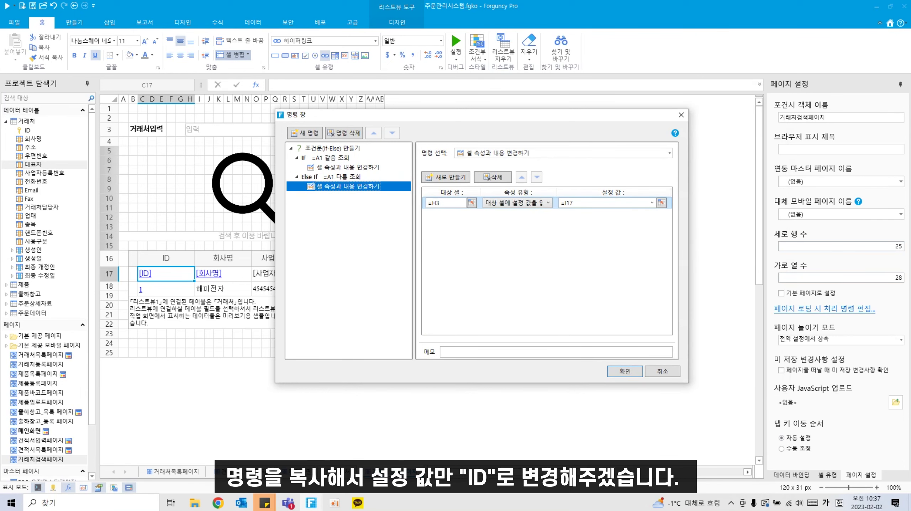
pyautogui.click(662, 203)
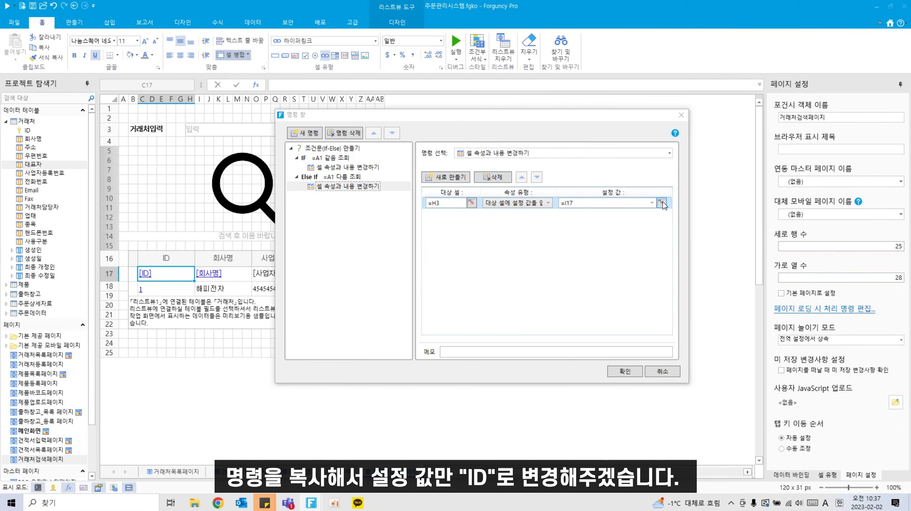
pyautogui.click(168, 272)
pyautogui.press('Return')
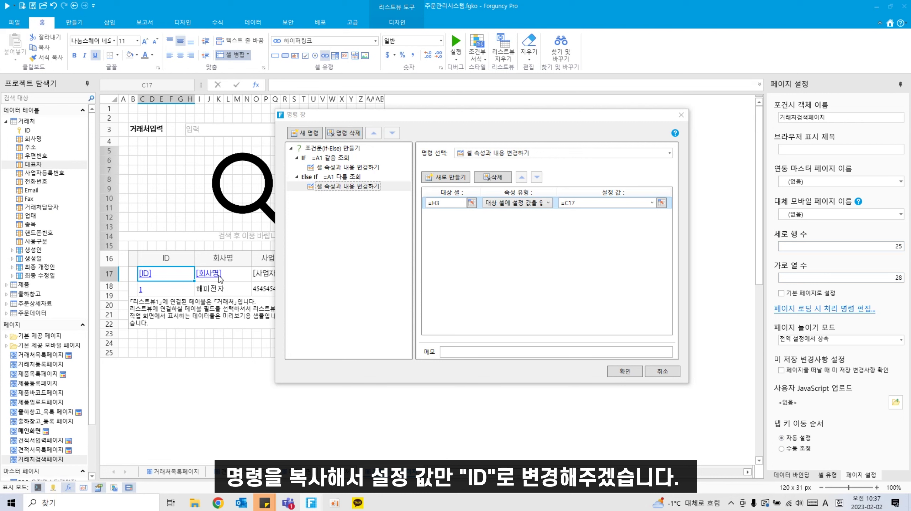
pyautogui.click(291, 148)
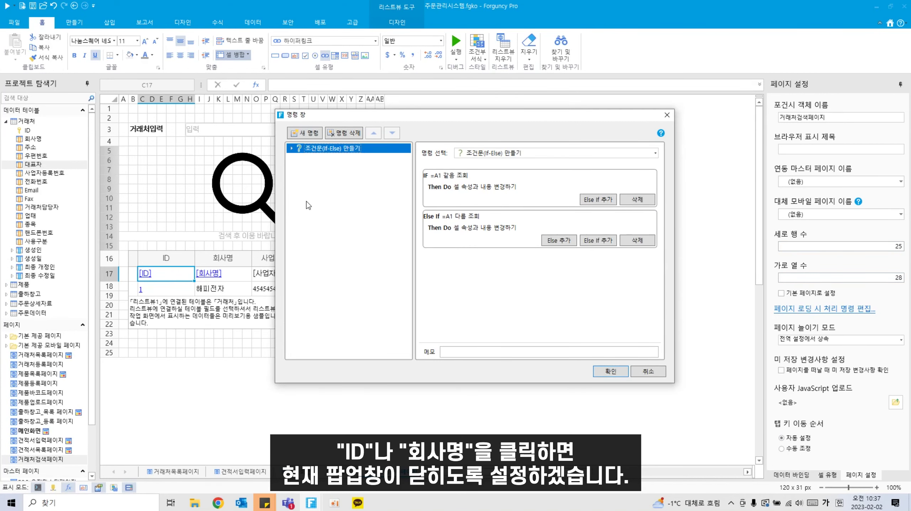
# Step: After the If-Else, add a close-popup command returning all values to the parent page, then save the ID cell's commands
pyautogui.click(318, 136)
pyautogui.click(564, 151)
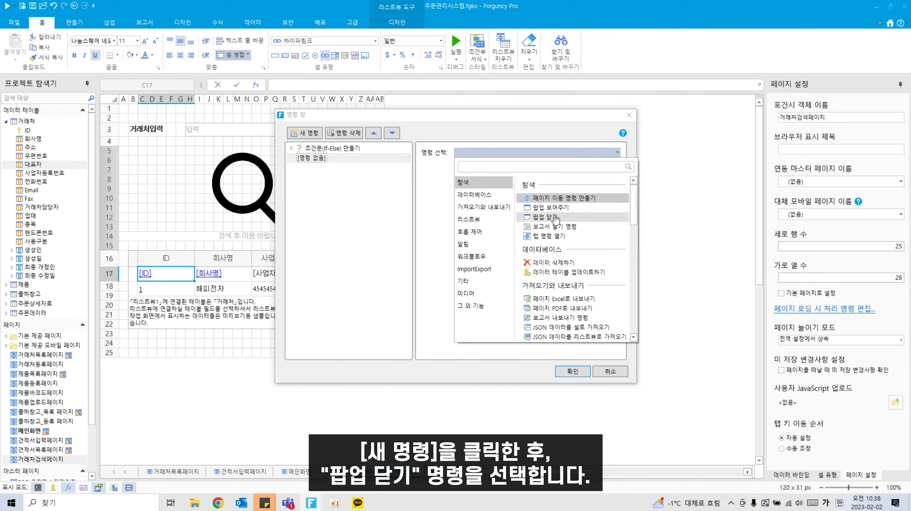
pyautogui.click(545, 217)
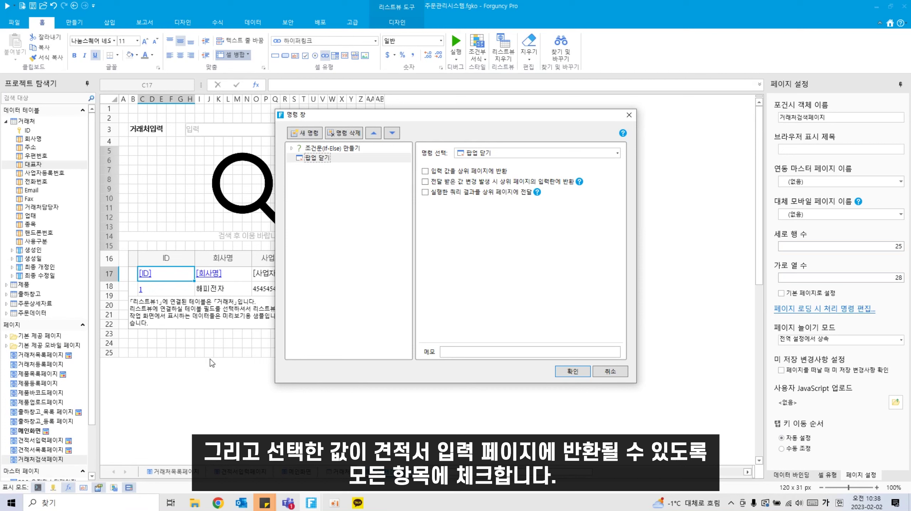
pyautogui.click(450, 183)
pyautogui.click(447, 194)
pyautogui.click(573, 371)
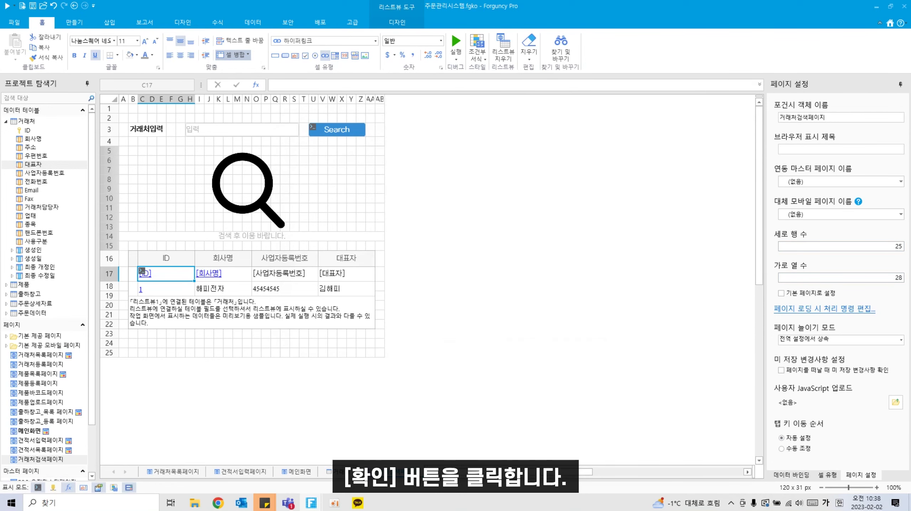
# Step: Give company-name cell I17 an If-Else command with the IF condition A1 equals 조회
pyautogui.rightClick(232, 279)
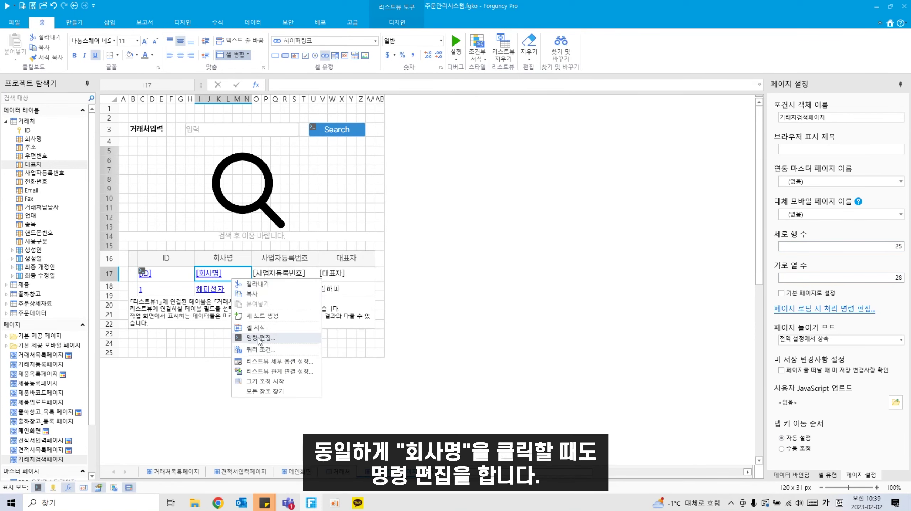
pyautogui.click(259, 338)
pyautogui.click(541, 154)
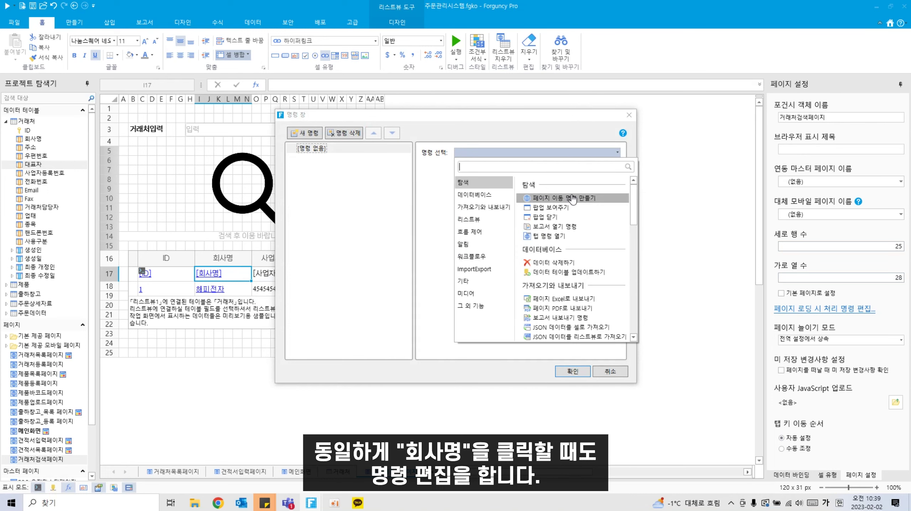
pyautogui.write('ㅈㅗ건')
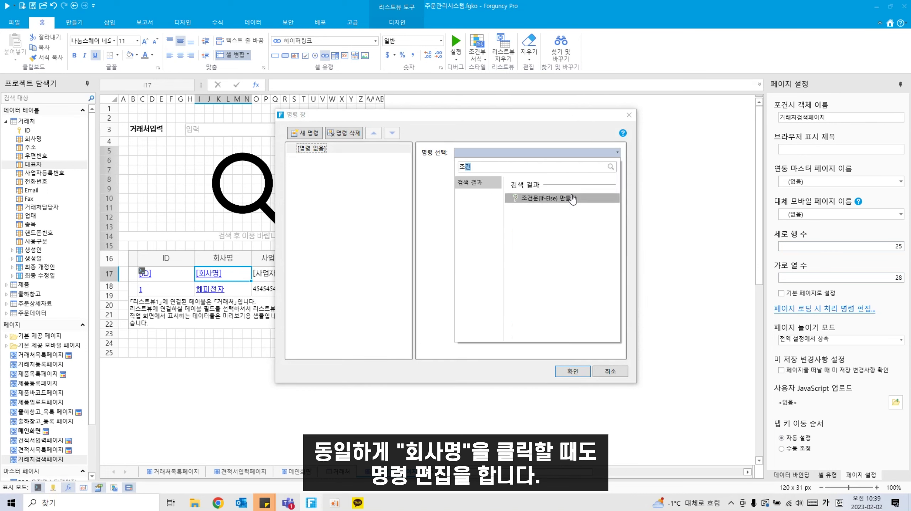
pyautogui.click(573, 199)
pyautogui.click(324, 158)
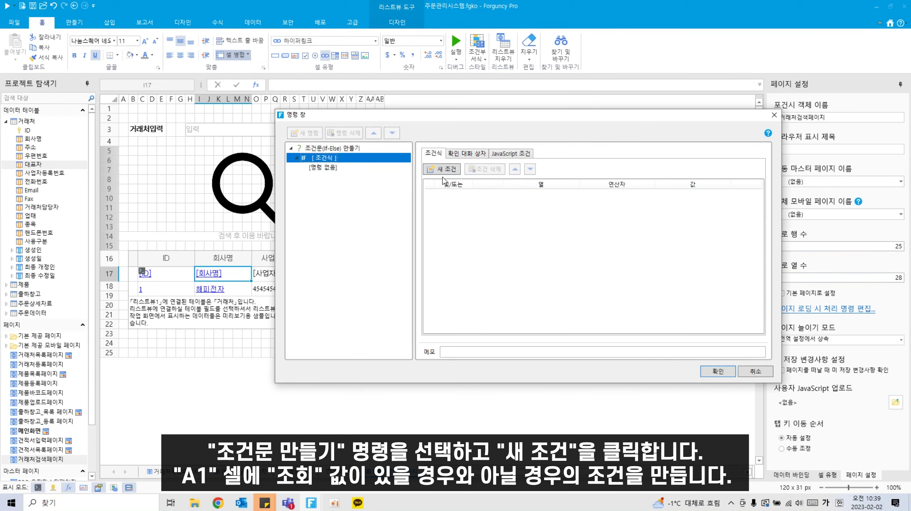
pyautogui.click(442, 170)
pyautogui.click(574, 198)
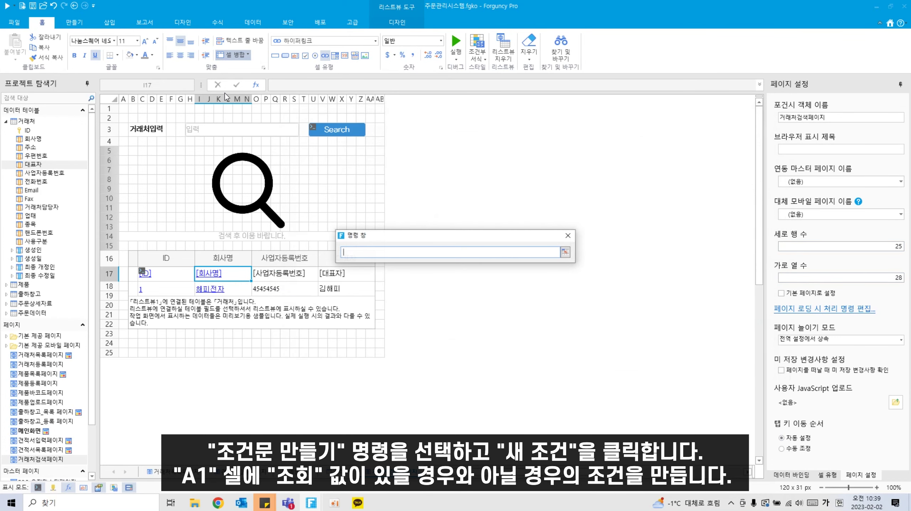
pyautogui.click(121, 112)
pyautogui.click(677, 195)
pyautogui.write('조회')
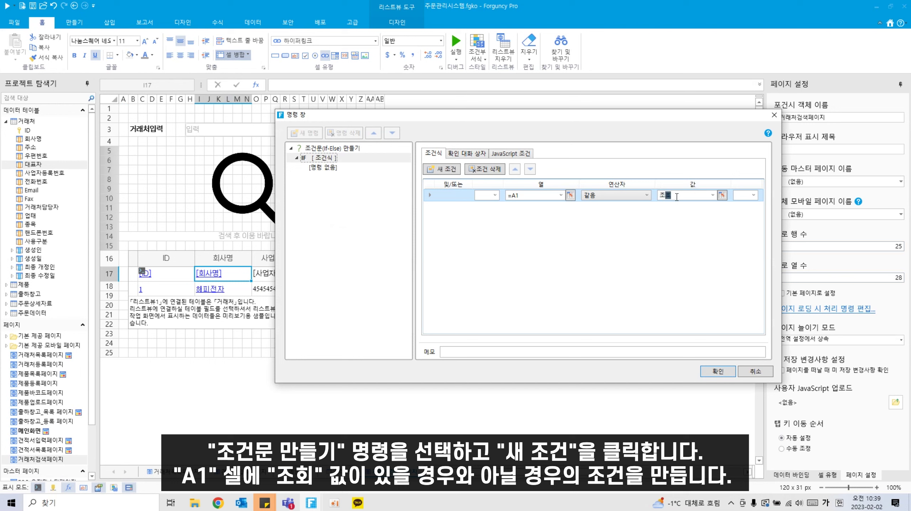
# Step: Add an Else If branch with the condition A1 다름 (not equal) 조회
pyautogui.rightClick(335, 158)
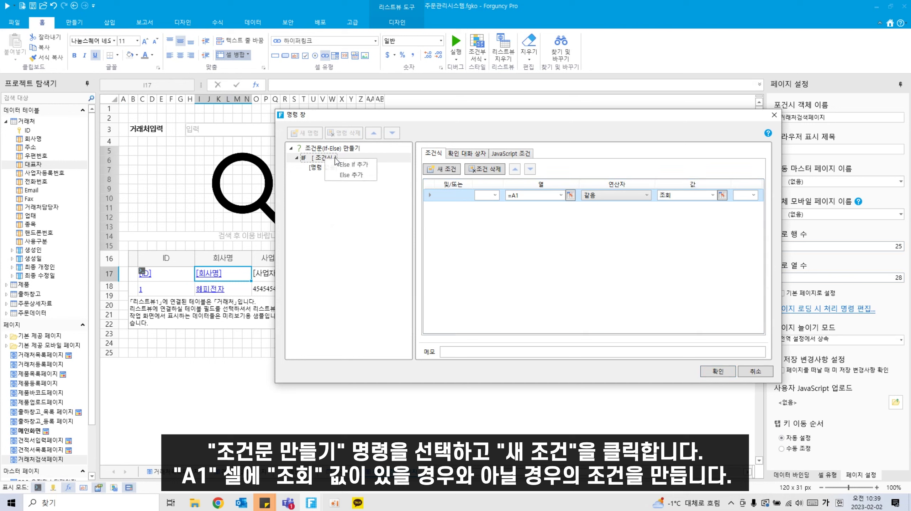
pyautogui.click(352, 165)
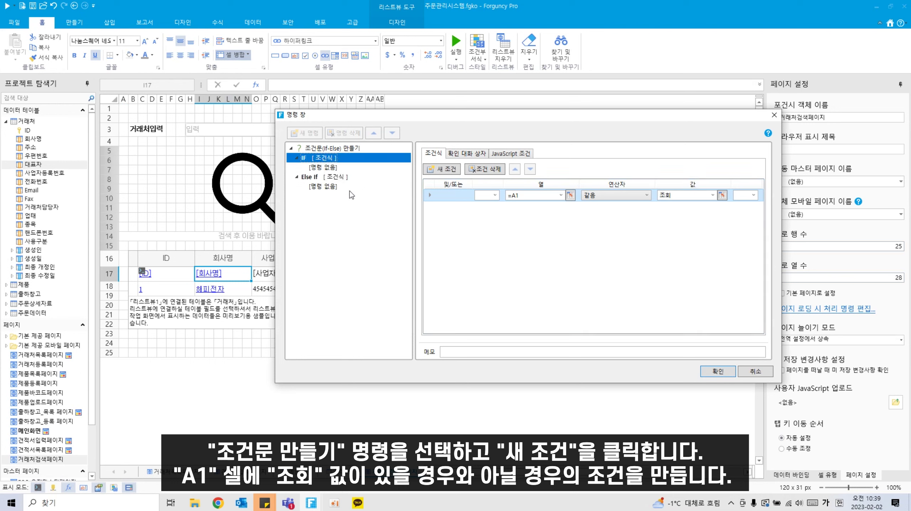
pyautogui.click(336, 177)
pyautogui.click(442, 169)
pyautogui.click(571, 195)
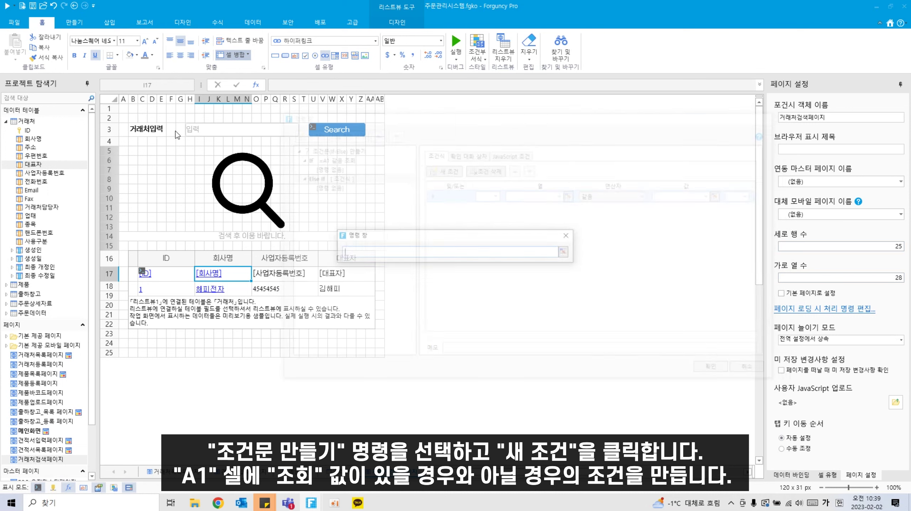
pyautogui.click(124, 109)
pyautogui.click(563, 252)
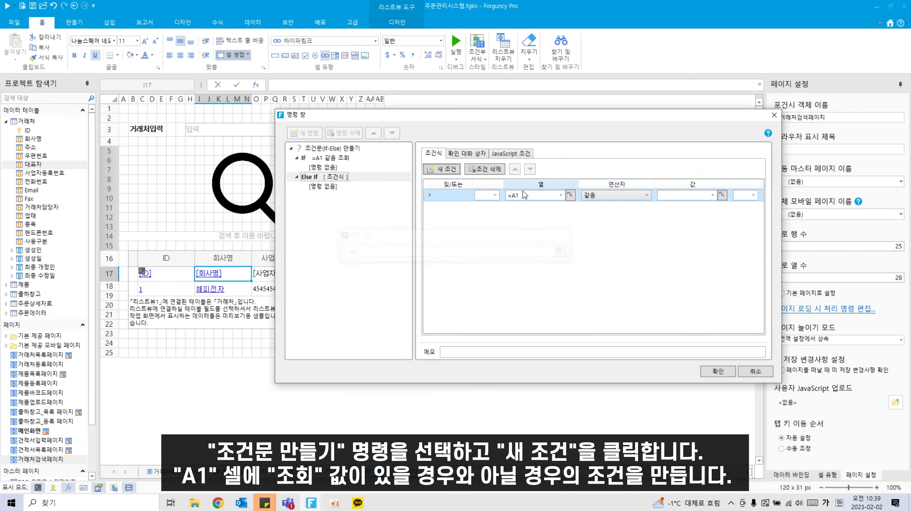
pyautogui.click(620, 194)
pyautogui.click(611, 209)
pyautogui.click(692, 196)
pyautogui.write('저')
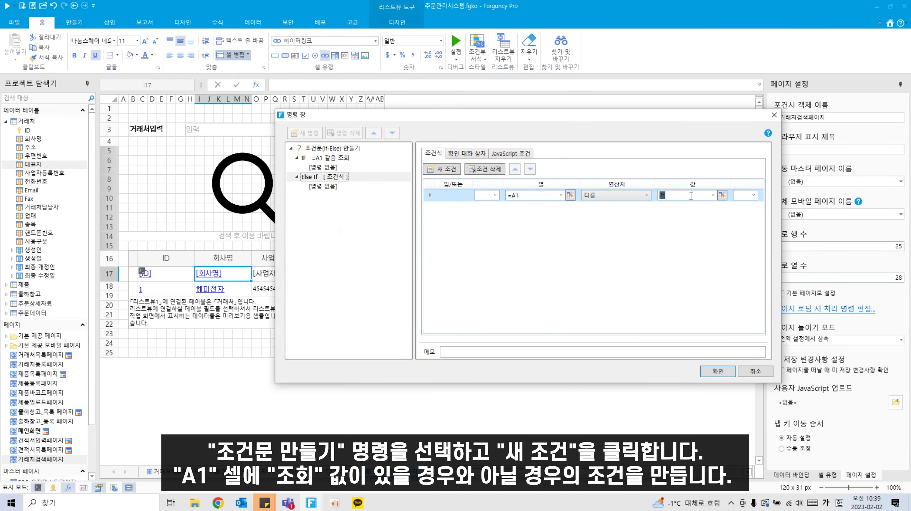
pyautogui.write('회')
pyautogui.click(322, 168)
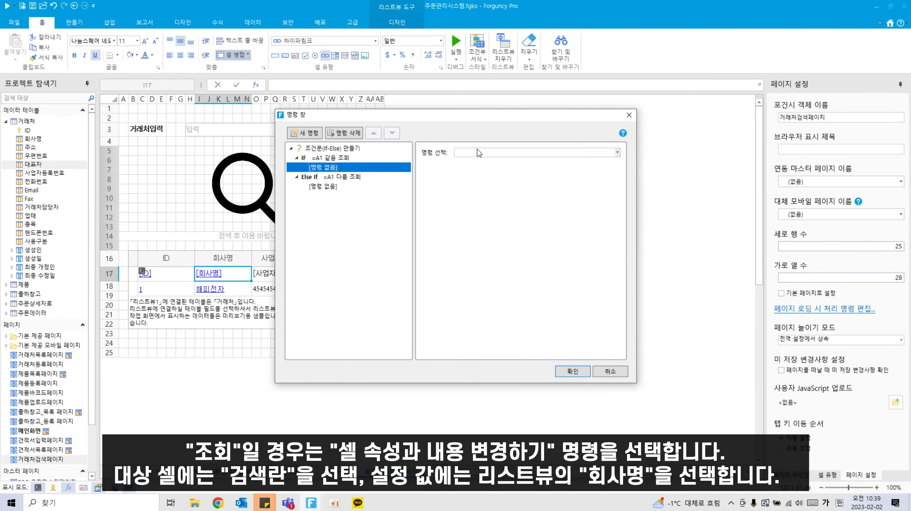
# Step: In the IF branch, add a cell-change command setting search box H3 to =I17
pyautogui.click(526, 152)
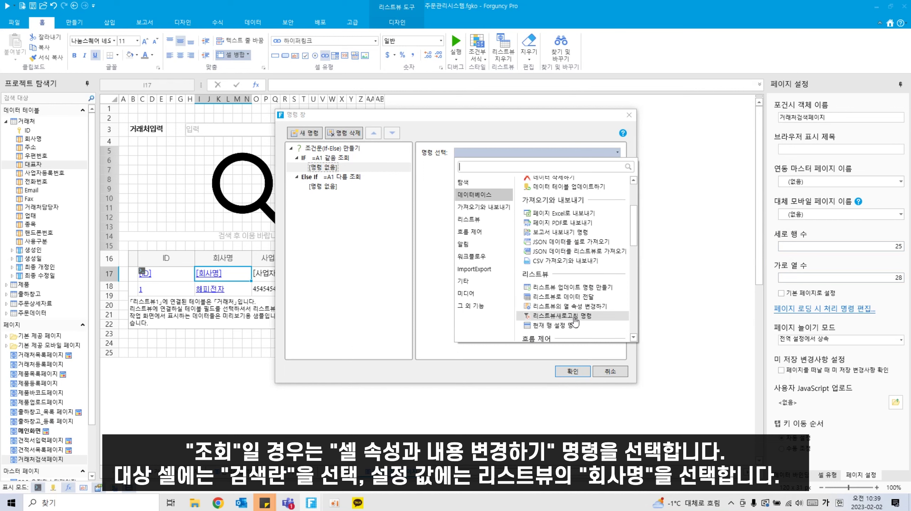
pyautogui.scroll(-3, 574, 324)
pyautogui.write('셀')
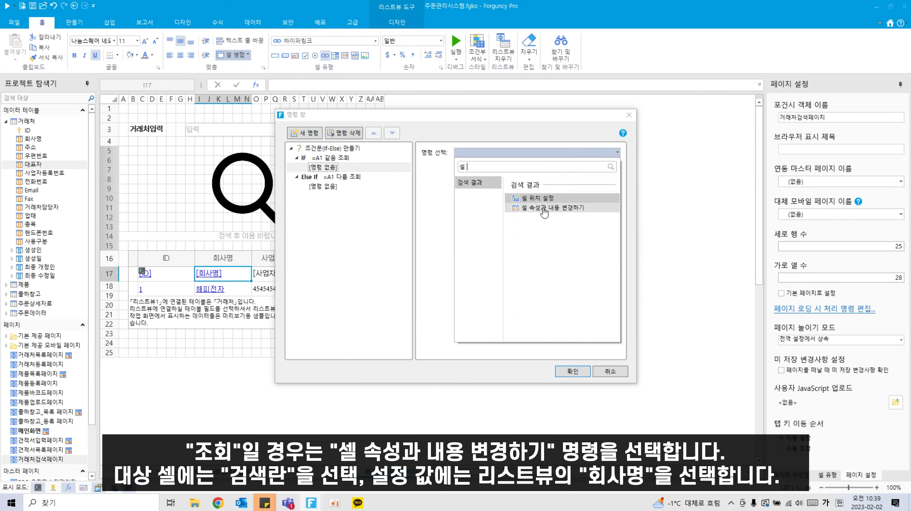
pyautogui.click(545, 207)
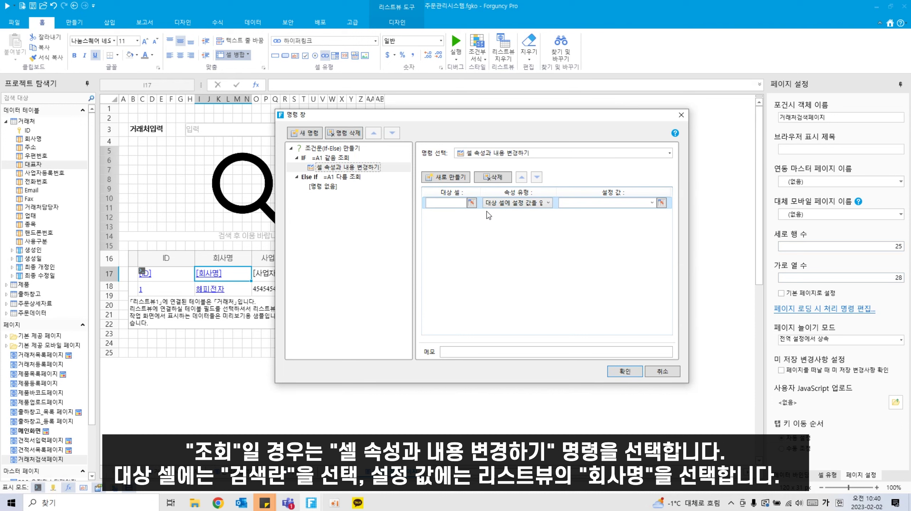
pyautogui.click(472, 202)
pyautogui.click(223, 131)
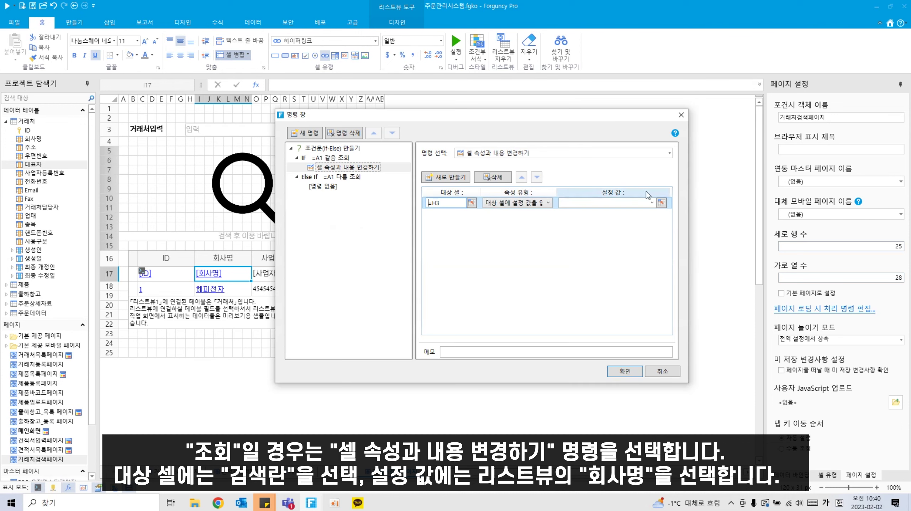
pyautogui.click(662, 202)
pyautogui.click(222, 276)
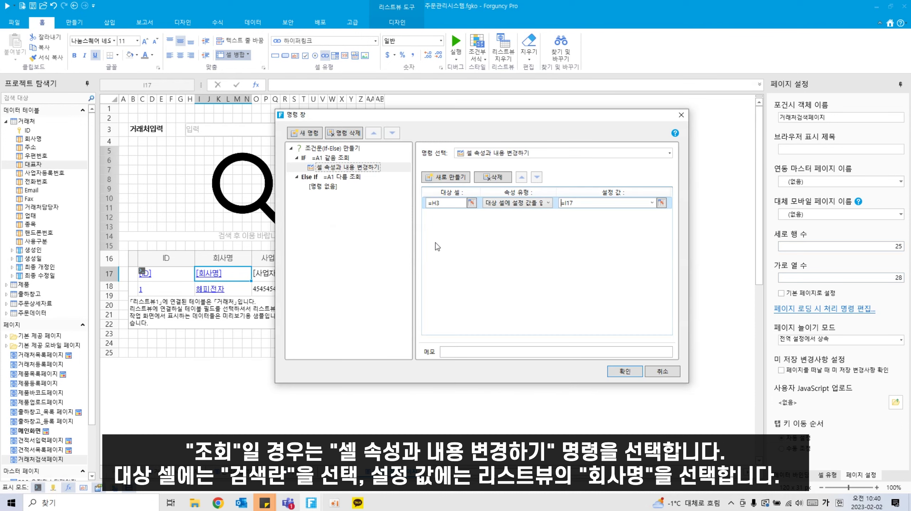
# Step: Copy that command into the Else If branch and change its value to =C17
pyautogui.click(324, 187)
pyautogui.click(340, 168)
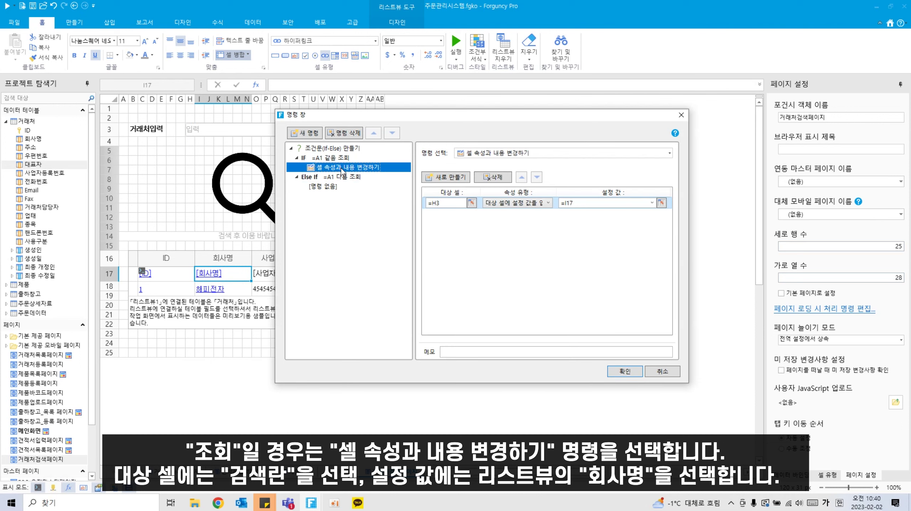
pyautogui.hotkey('ctrl', 'c')
pyautogui.click(327, 186)
pyautogui.hotkey('ctrl', 'v')
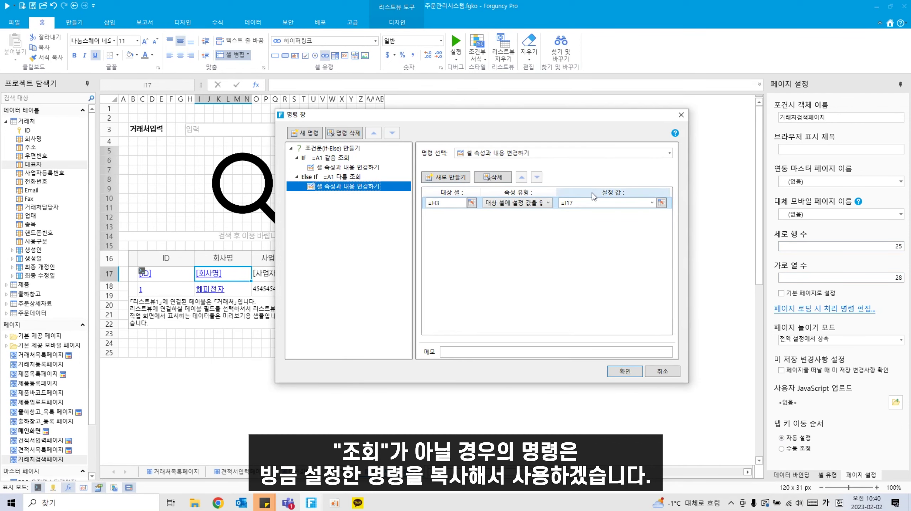
pyautogui.click(663, 203)
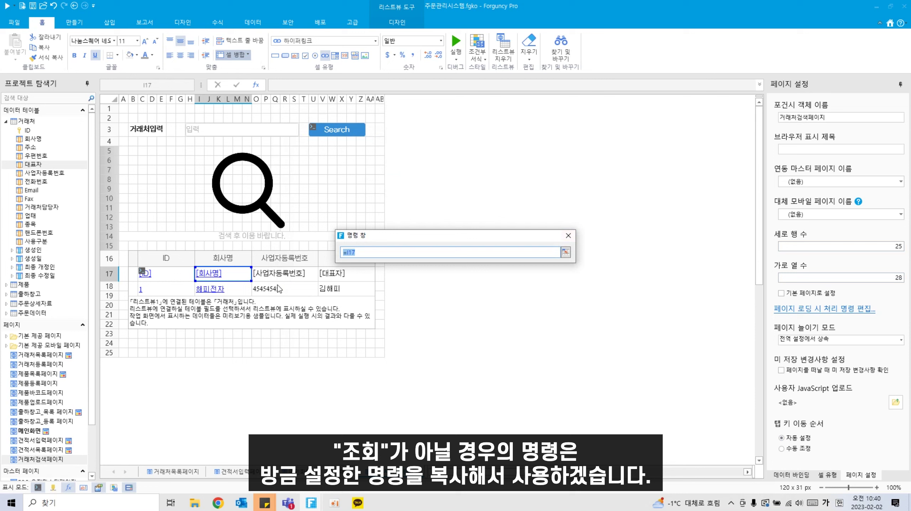
pyautogui.click(150, 274)
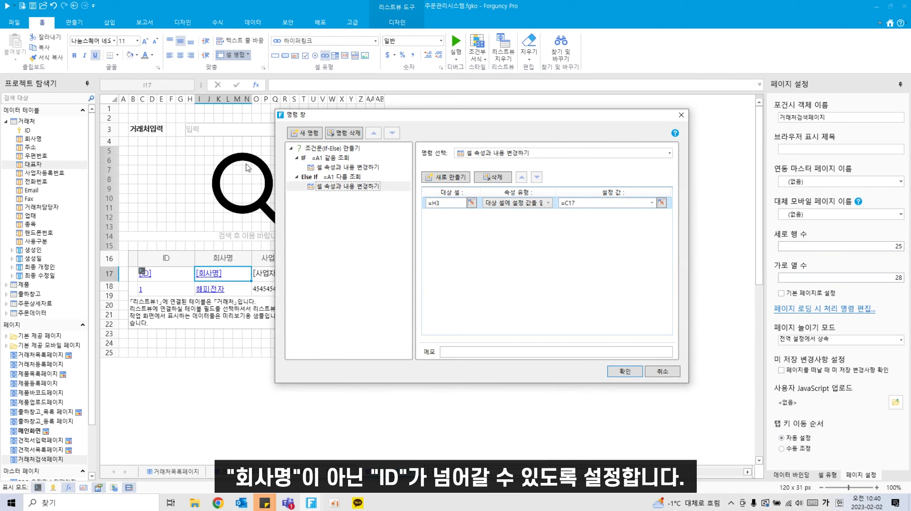
pyautogui.click(291, 148)
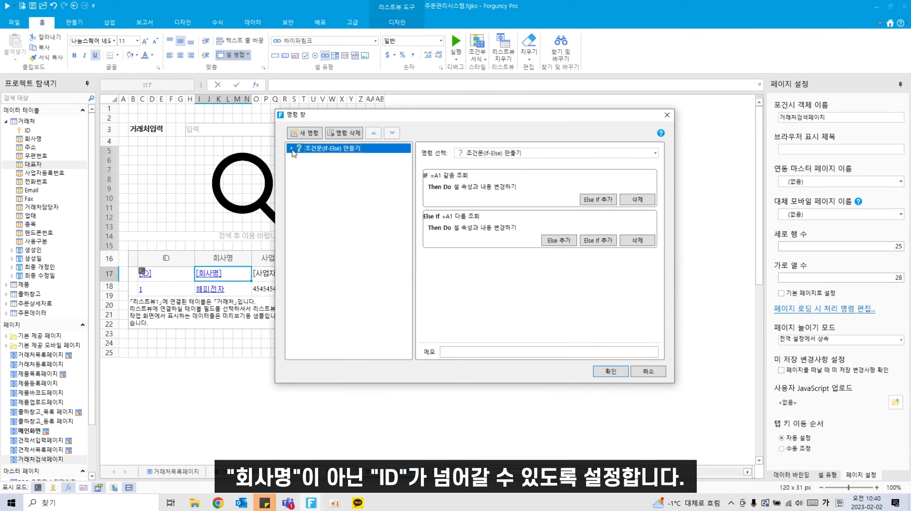
# Step: Append a 팝업 닫기 command after the if-else and save the [회사명] cell's commands
pyautogui.click(305, 133)
pyautogui.click(512, 154)
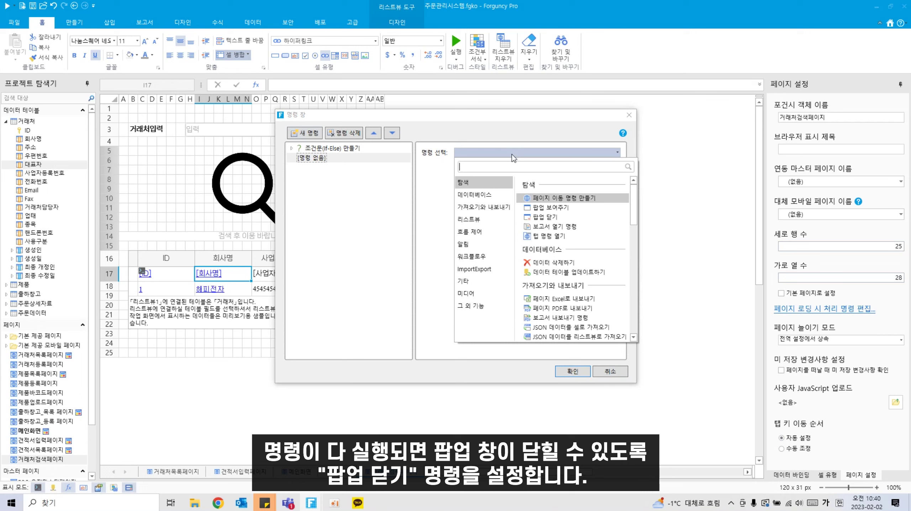
pyautogui.click(545, 216)
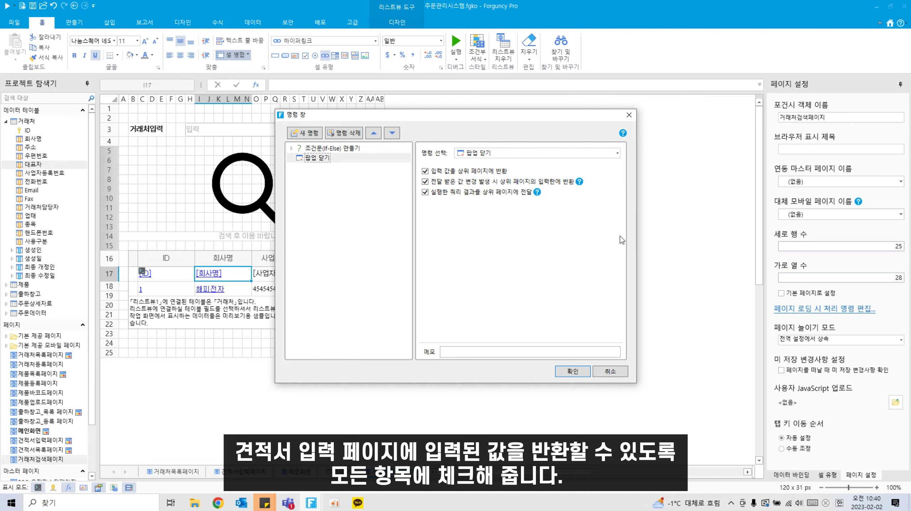
pyautogui.click(573, 371)
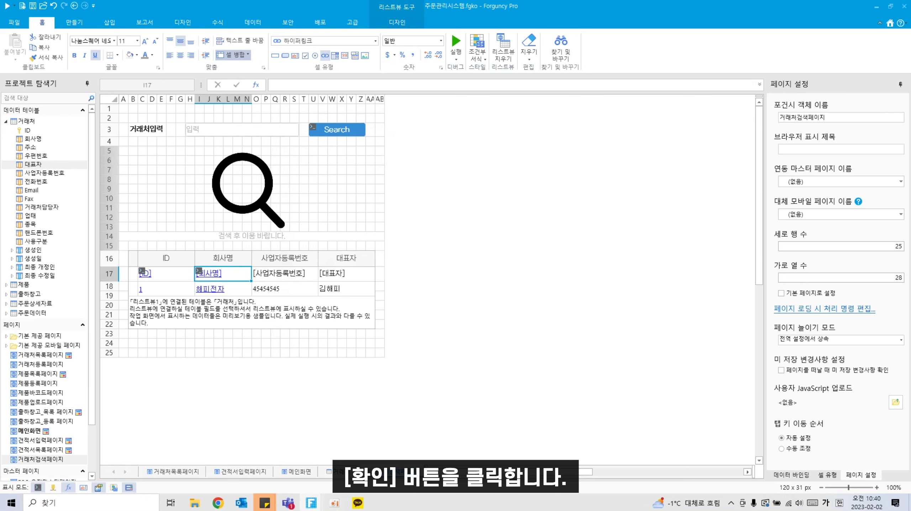
# Step: Make cells B24:D24 a button cell with the blue style and white font colour
pyautogui.click(124, 343)
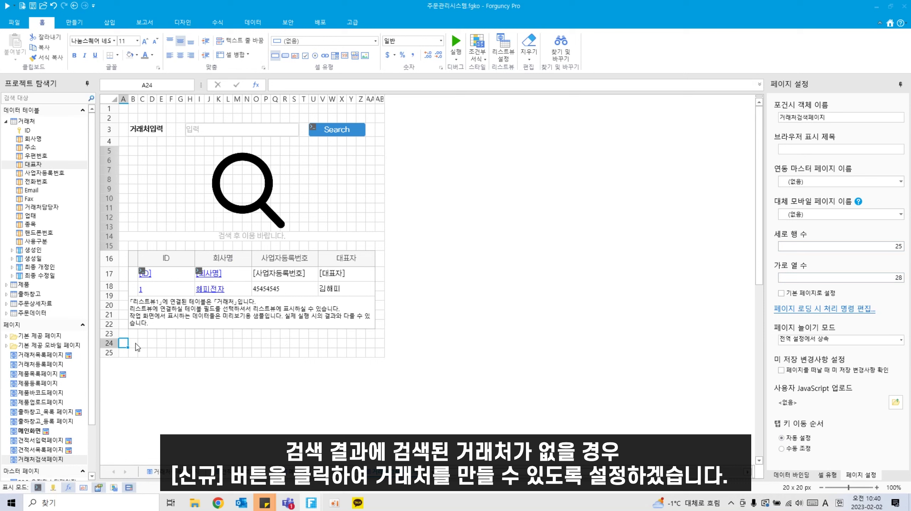
pyautogui.moveTo(136, 344); pyautogui.dragTo(155, 343)
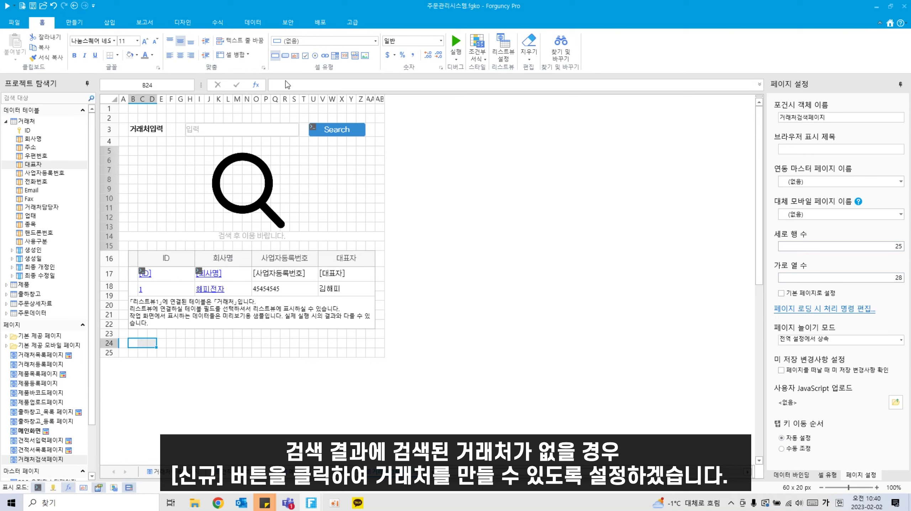
pyautogui.click(283, 57)
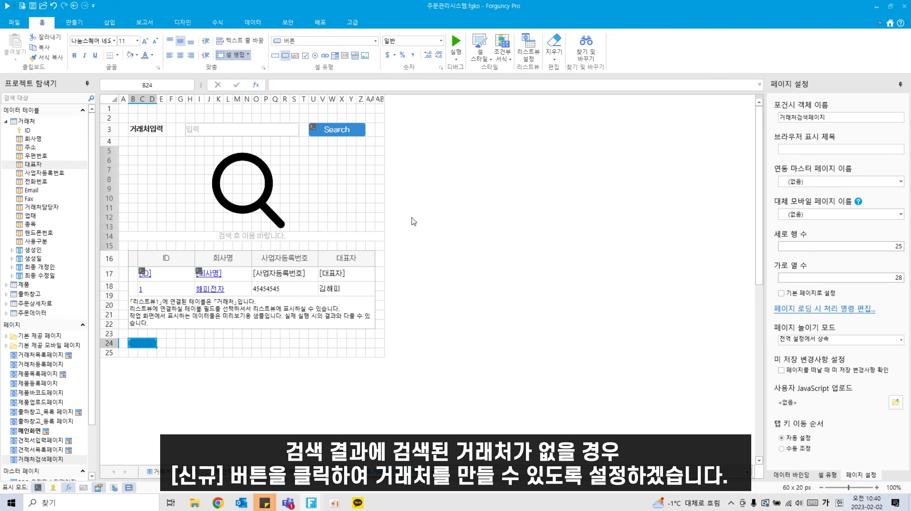
pyautogui.click(481, 60)
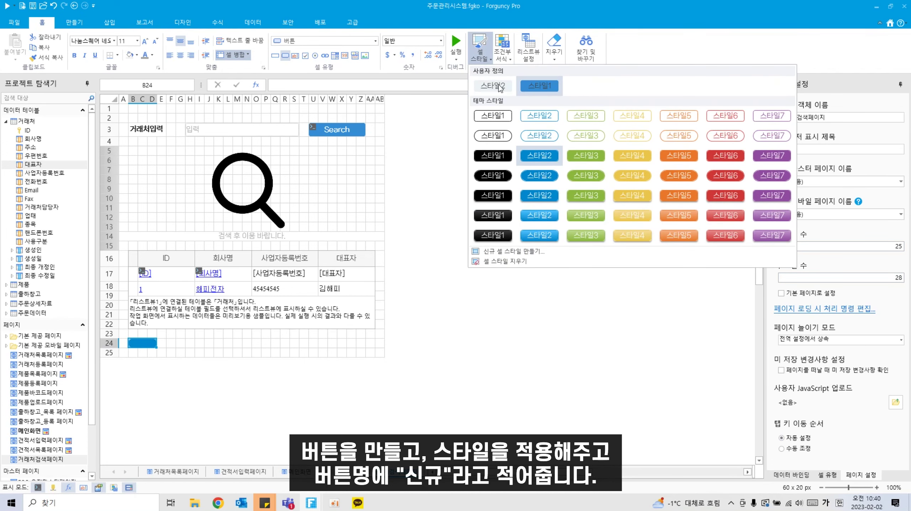
pyautogui.click(534, 87)
pyautogui.click(152, 55)
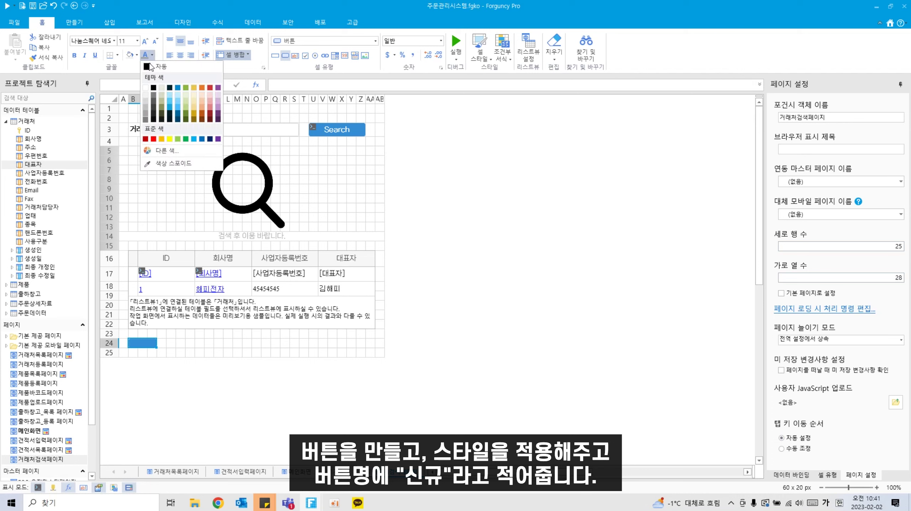
pyautogui.click(148, 88)
pyautogui.doubleClick(140, 341)
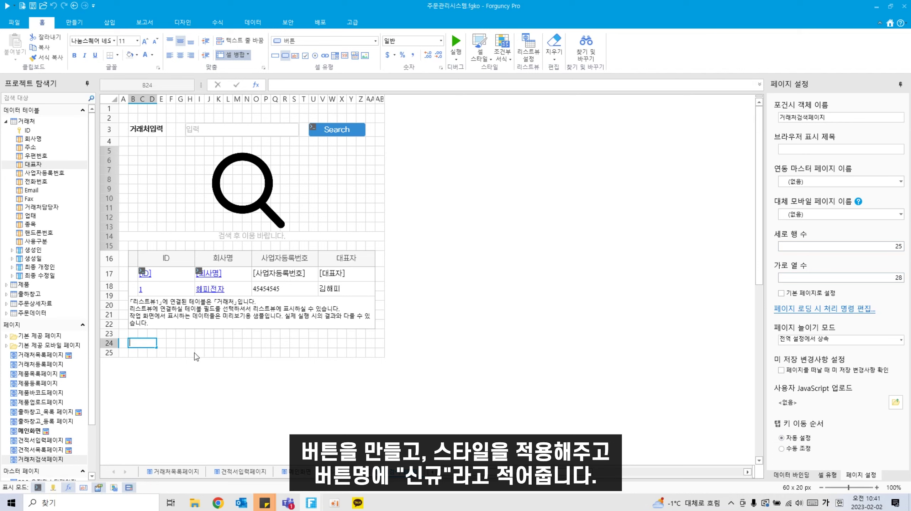
# Step: Label the button 신규 and make row 24 slightly taller
pyautogui.write('신규')
pyautogui.click(198, 334)
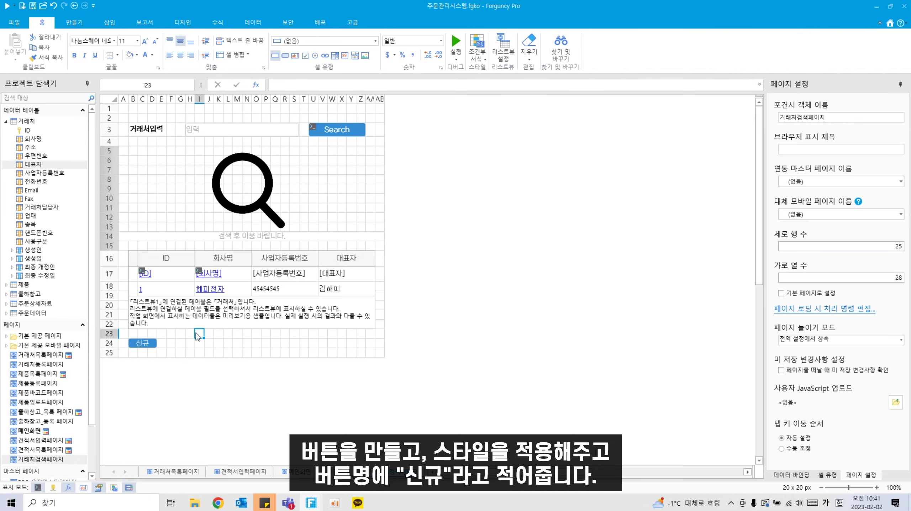
pyautogui.moveTo(108, 350); pyautogui.dragTo(109, 352)
# Step: Give the 신규 button a show-popup command opening 거래처등록페이지
pyautogui.rightClick(150, 343)
pyautogui.click(179, 403)
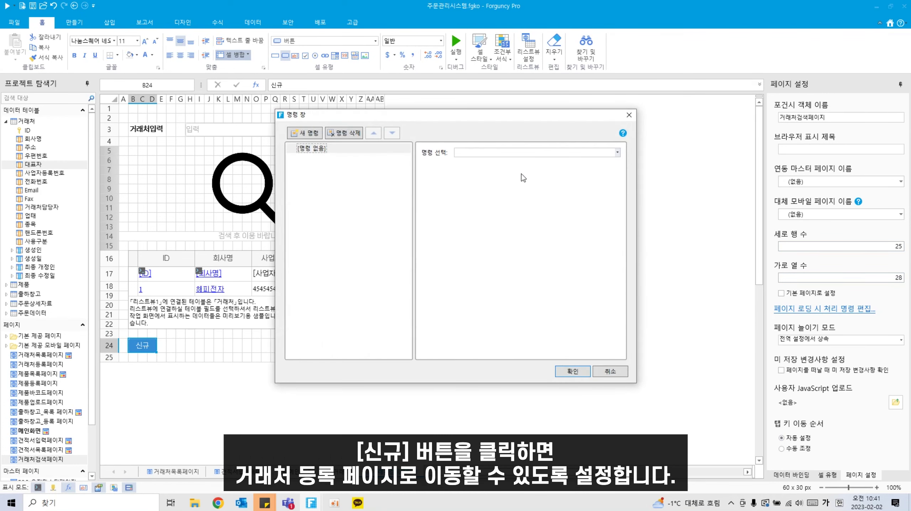
pyautogui.click(528, 153)
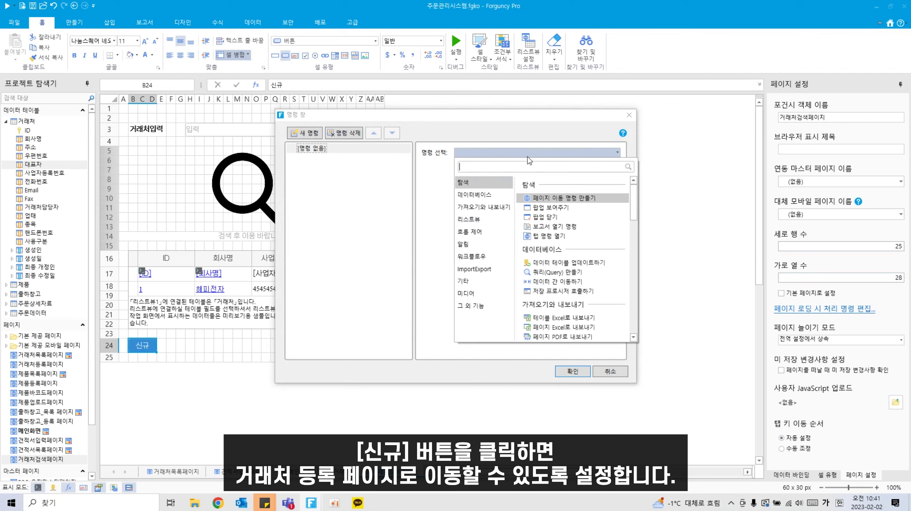
pyautogui.click(554, 208)
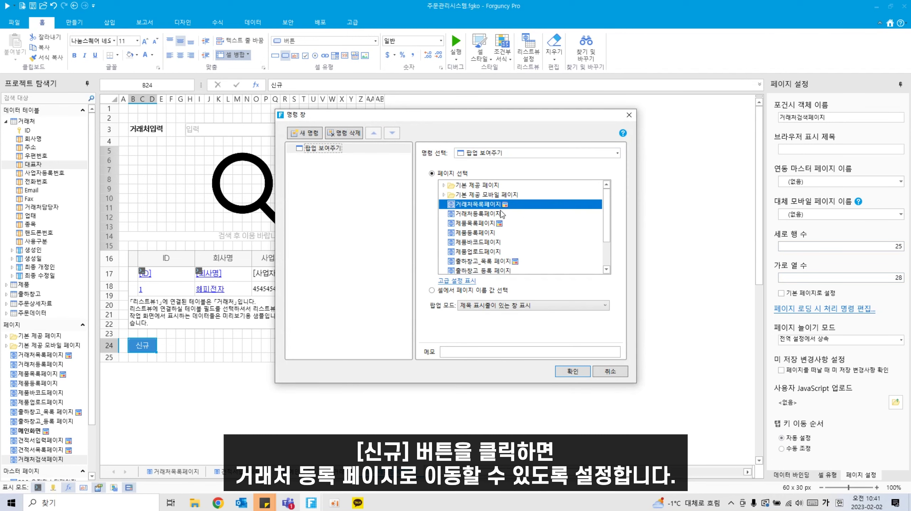
pyautogui.click(476, 214)
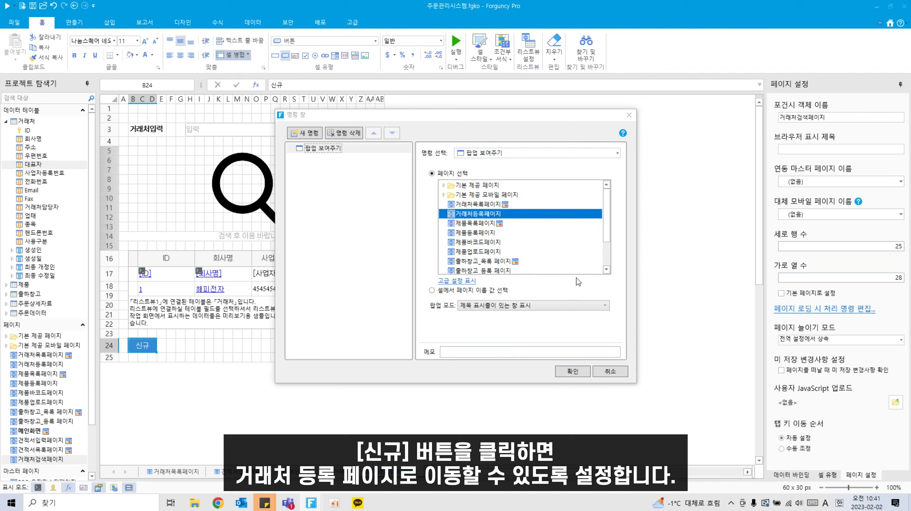
pyautogui.click(573, 372)
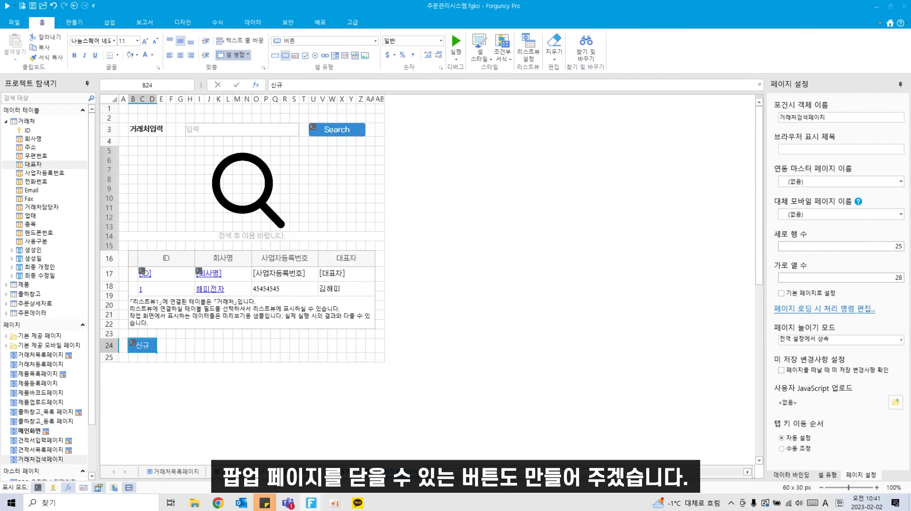
# Step: Turn cells F24:H24 into a light-styled button labelled 닫기
pyautogui.moveTo(172, 346); pyautogui.dragTo(188, 345)
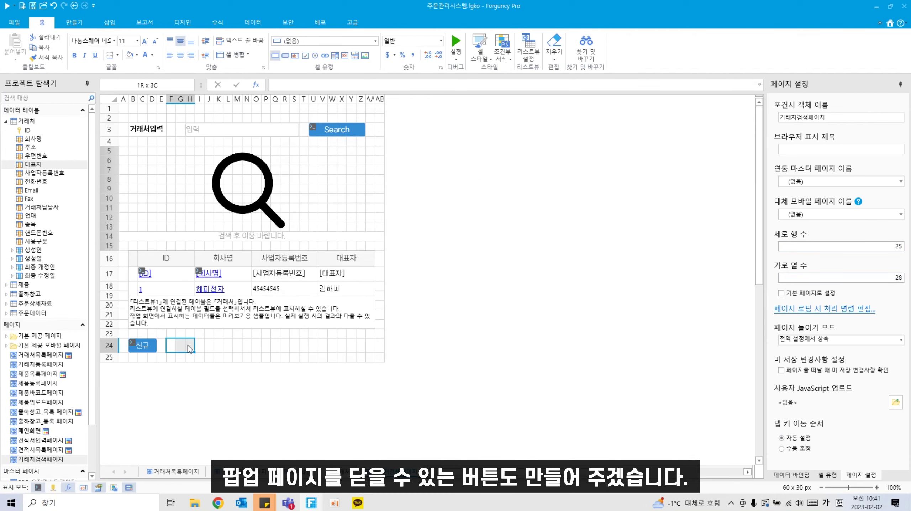
pyautogui.click(282, 57)
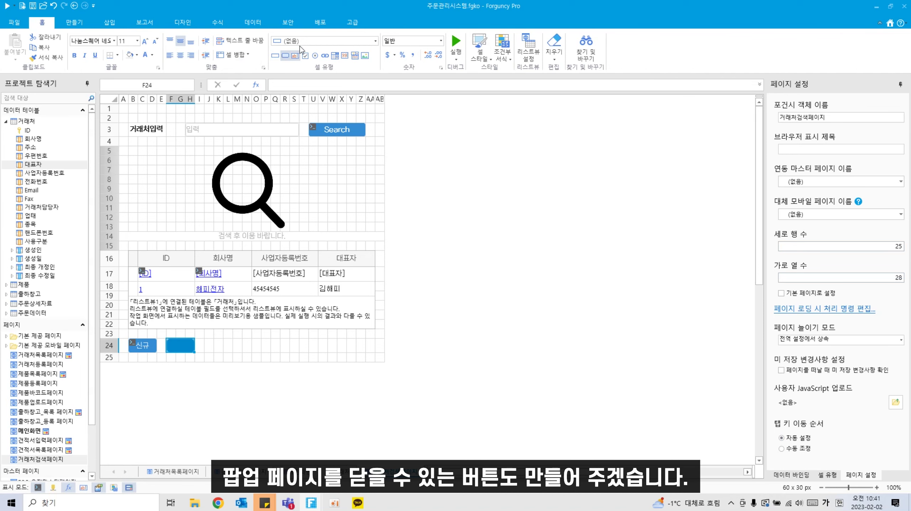
pyautogui.click(310, 38)
pyautogui.click(326, 44)
pyautogui.click(470, 46)
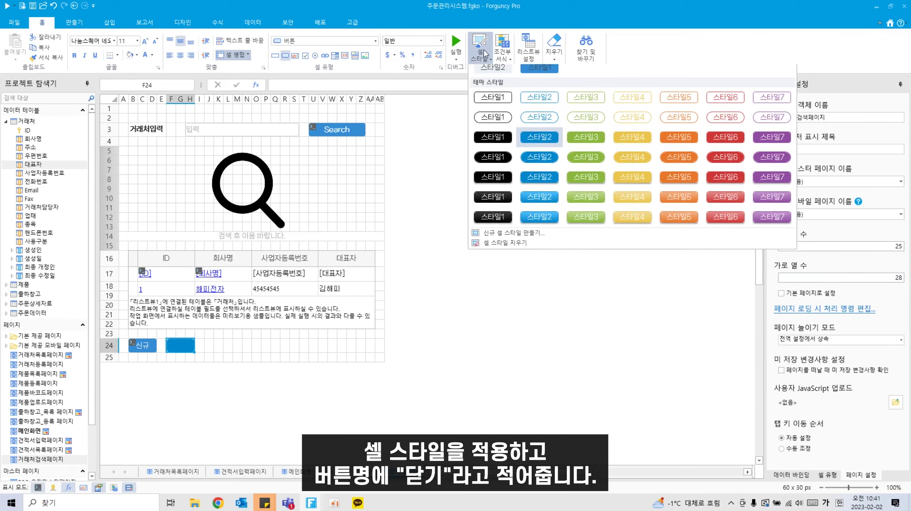
pyautogui.click(539, 155)
pyautogui.write('닫')
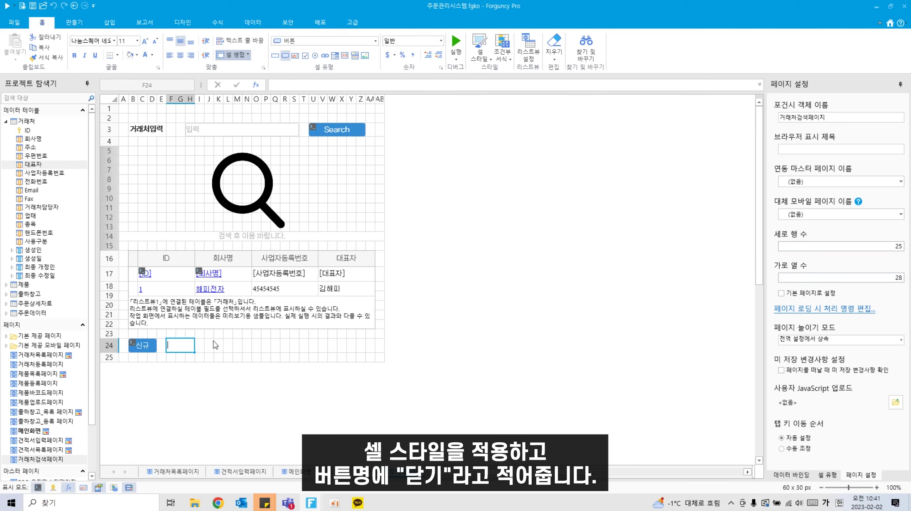
pyautogui.write('기')
pyautogui.press('Return')
# Step: Give the 닫기 button a 팝업 닫기 command, then narrow column E slightly
pyautogui.rightClick(174, 347)
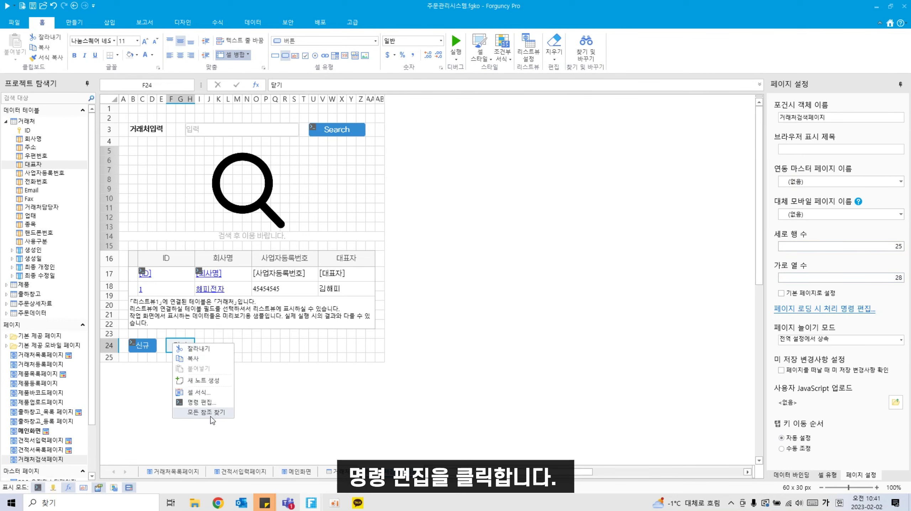
pyautogui.click(207, 414)
pyautogui.click(554, 152)
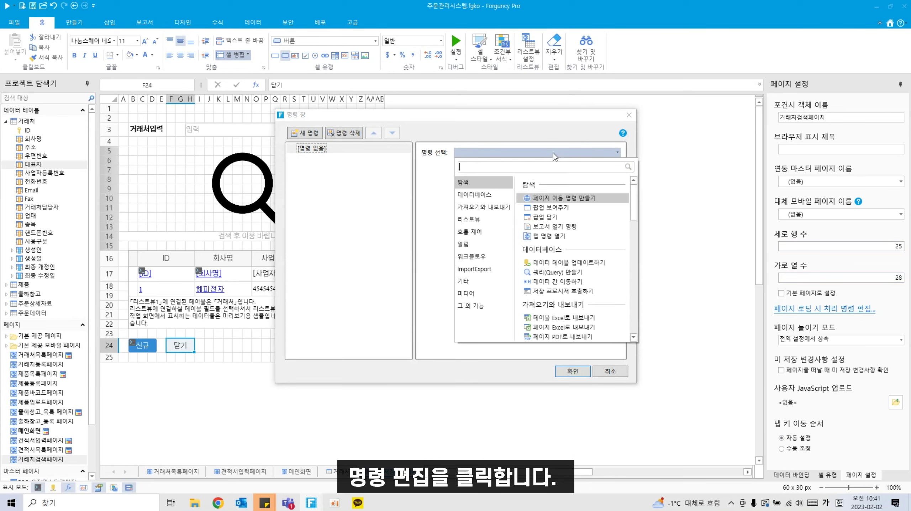
pyautogui.click(547, 216)
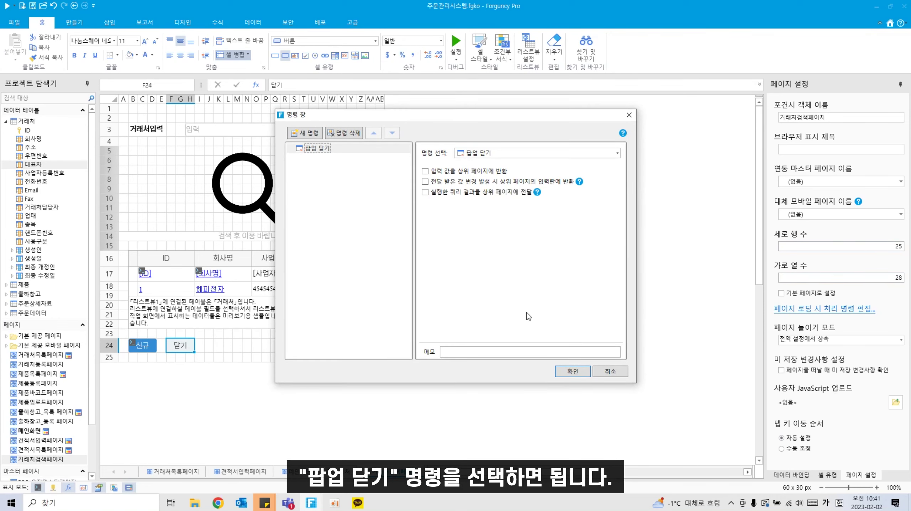
pyautogui.click(572, 372)
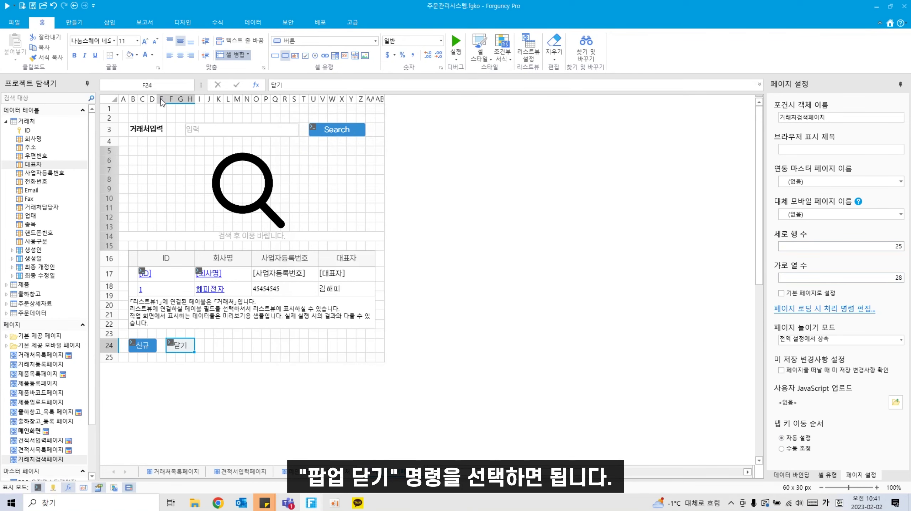
pyautogui.moveTo(166, 100); pyautogui.dragTo(164, 101)
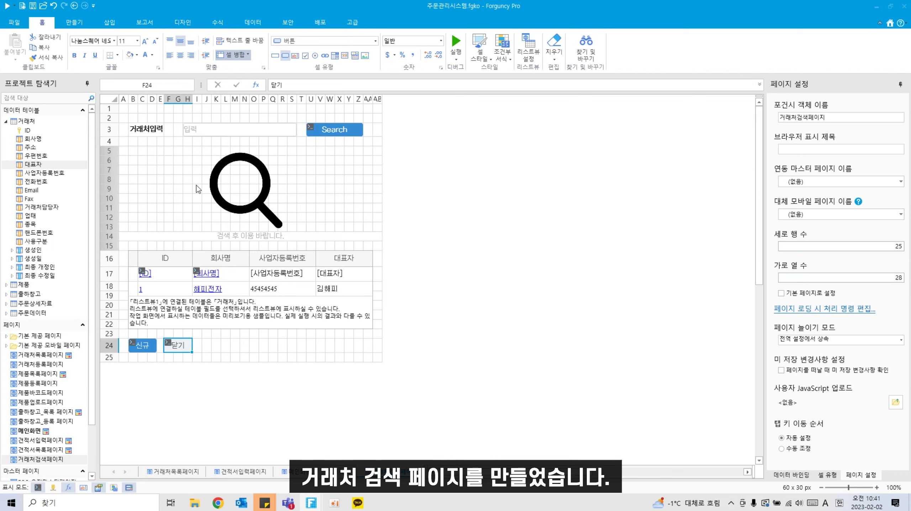
# Step: Hide row 1 of the partner-search page, then open 견적서입력페이지 in the designer
pyautogui.click(111, 111)
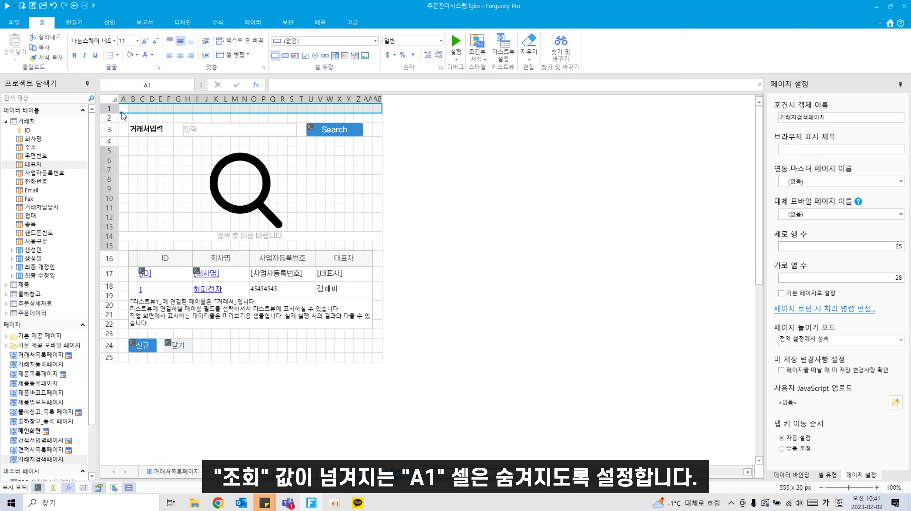
pyautogui.rightClick(114, 111)
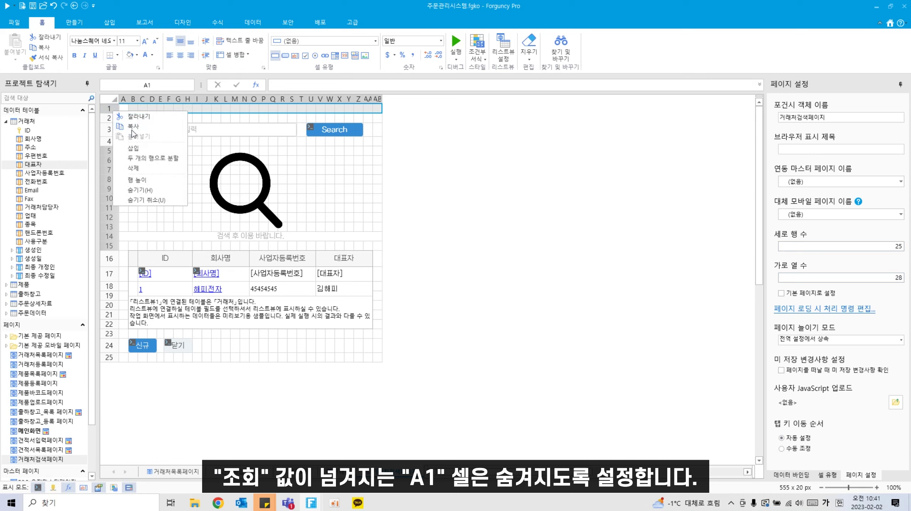
pyautogui.click(149, 191)
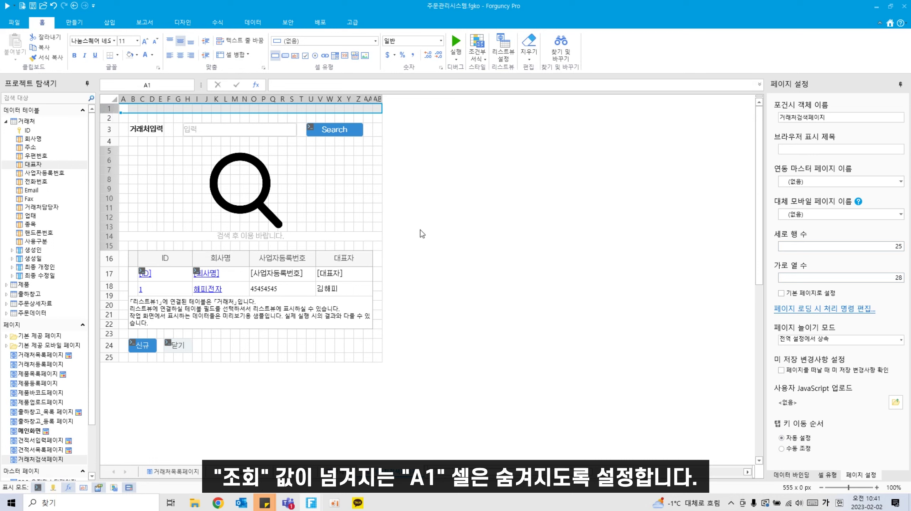
pyautogui.scroll(-1, 21, 444)
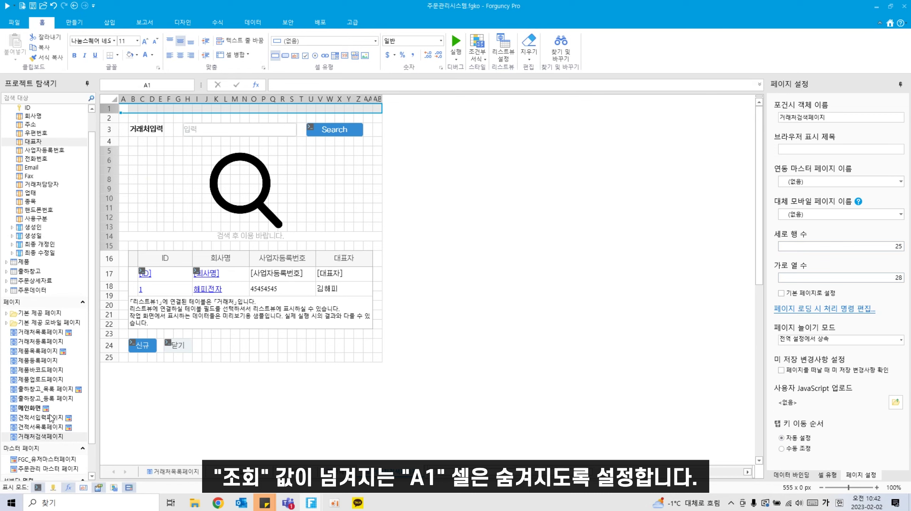
pyautogui.click(50, 418)
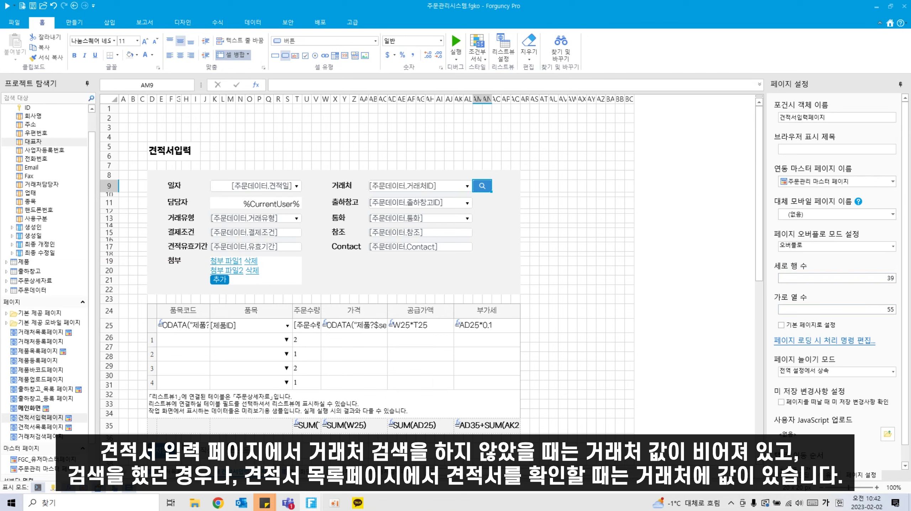
pyautogui.click(218, 503)
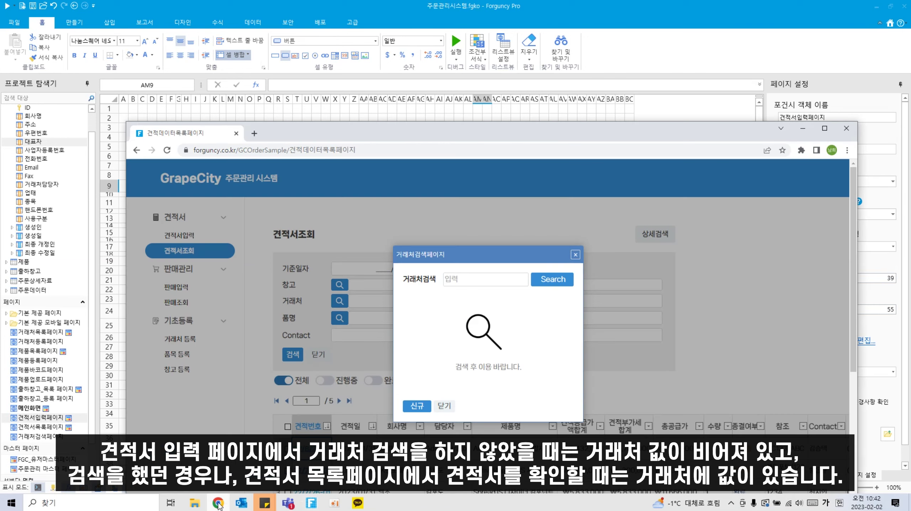
pyautogui.click(576, 255)
pyautogui.click(311, 455)
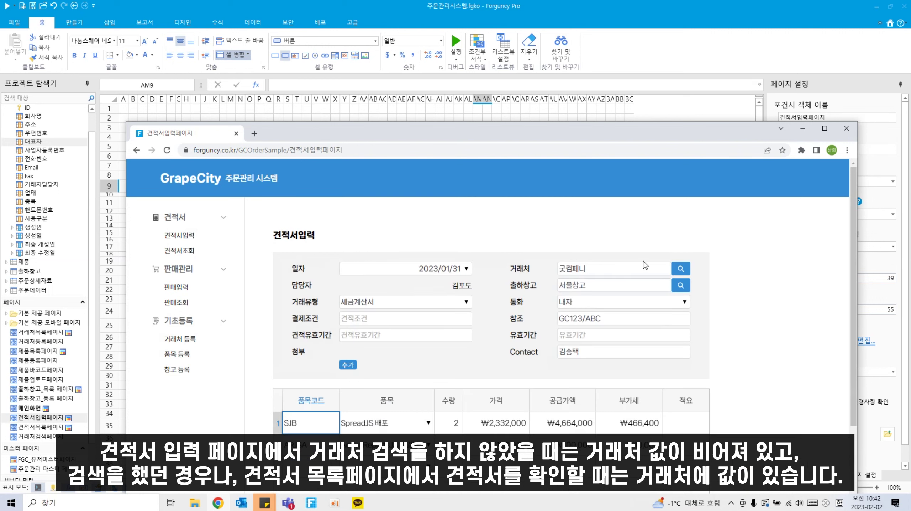
pyautogui.click(563, 7)
pyautogui.rightClick(483, 186)
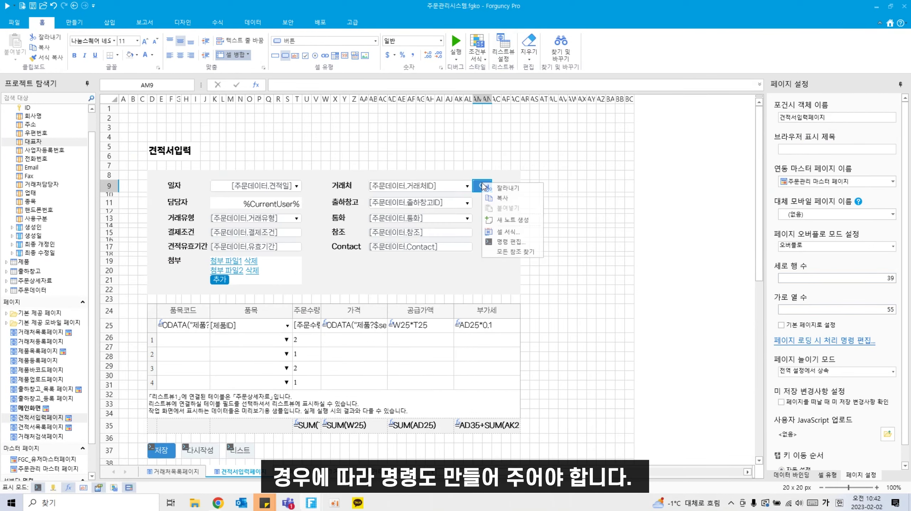
# Step: Give the search button an If-Else command with the IF condition 거래처 cell AB9 같음 %Null%
pyautogui.click(512, 242)
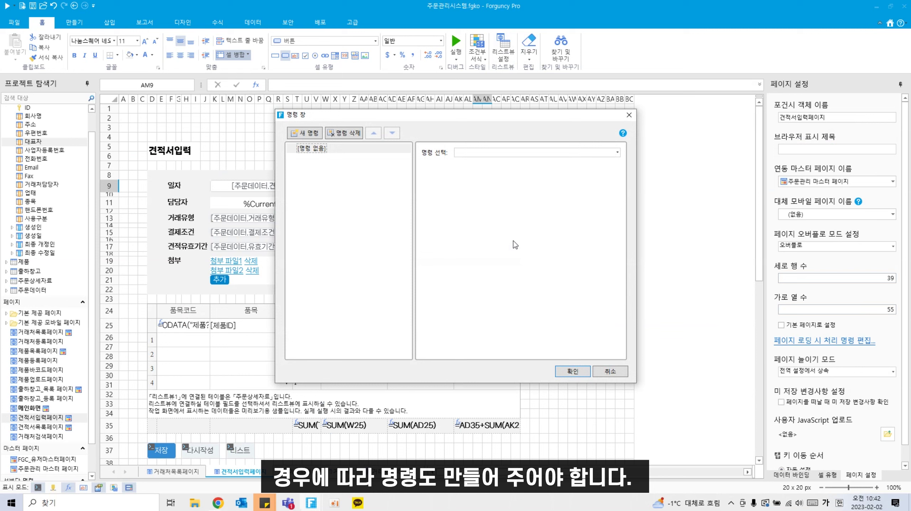
pyautogui.click(483, 152)
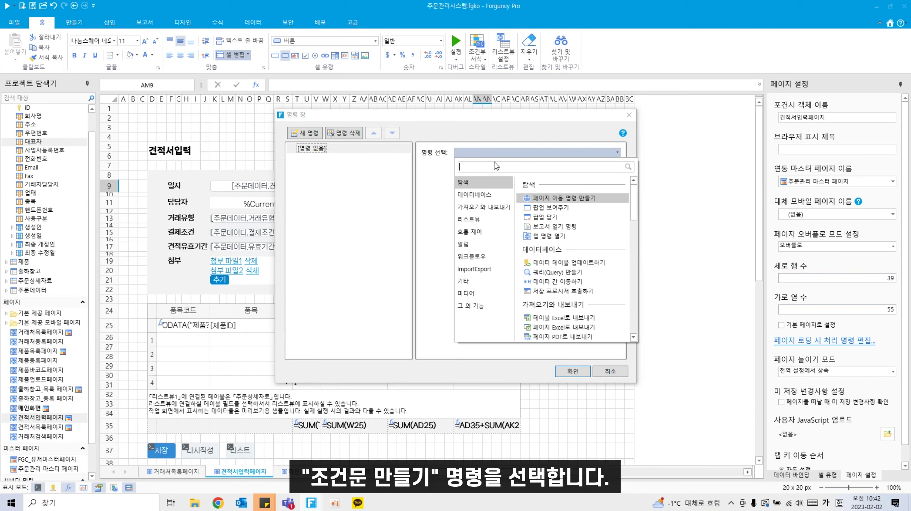
pyautogui.write('조건')
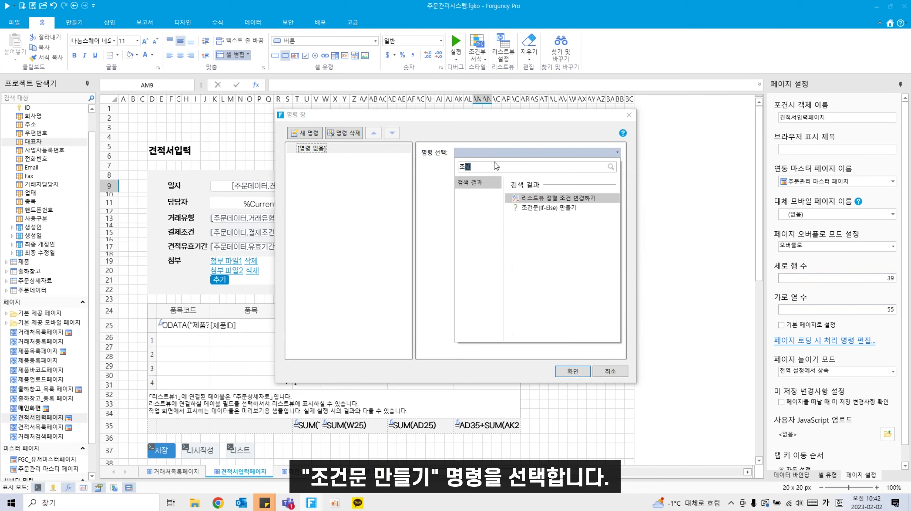
pyautogui.click(559, 208)
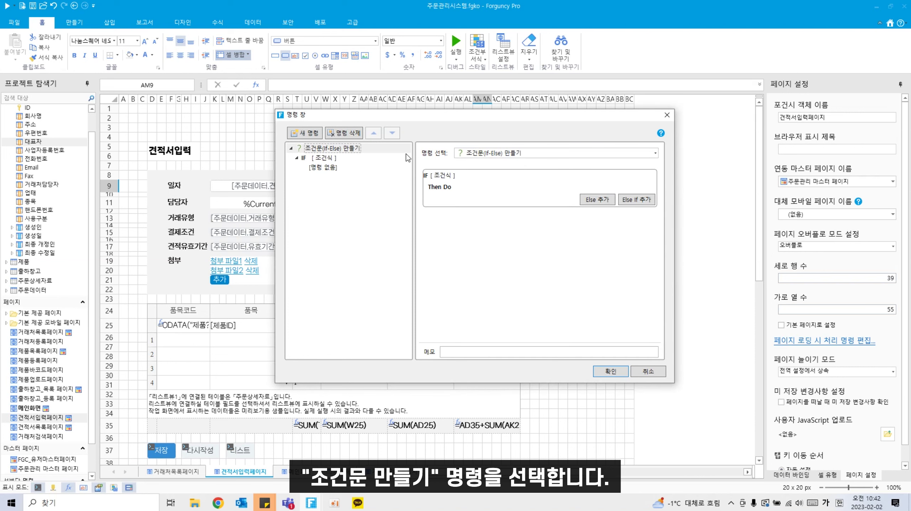
pyautogui.click(319, 162)
pyautogui.click(442, 169)
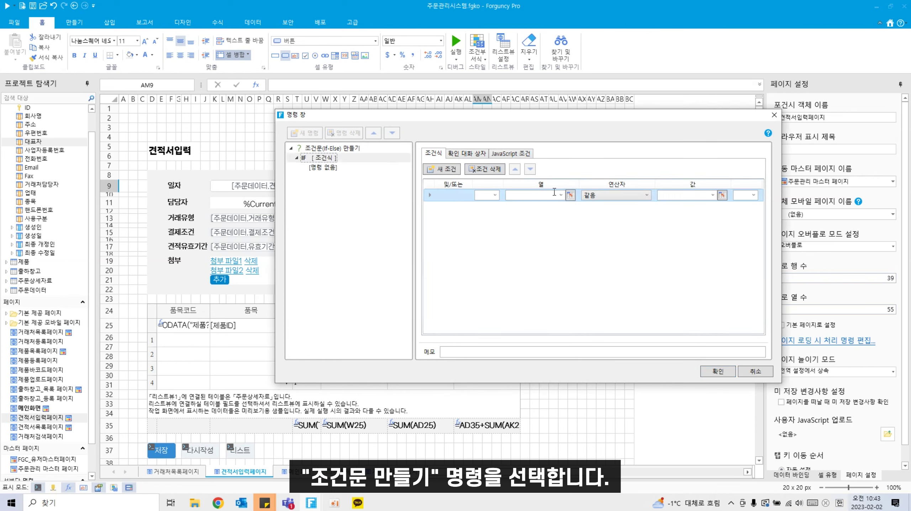
pyautogui.click(571, 195)
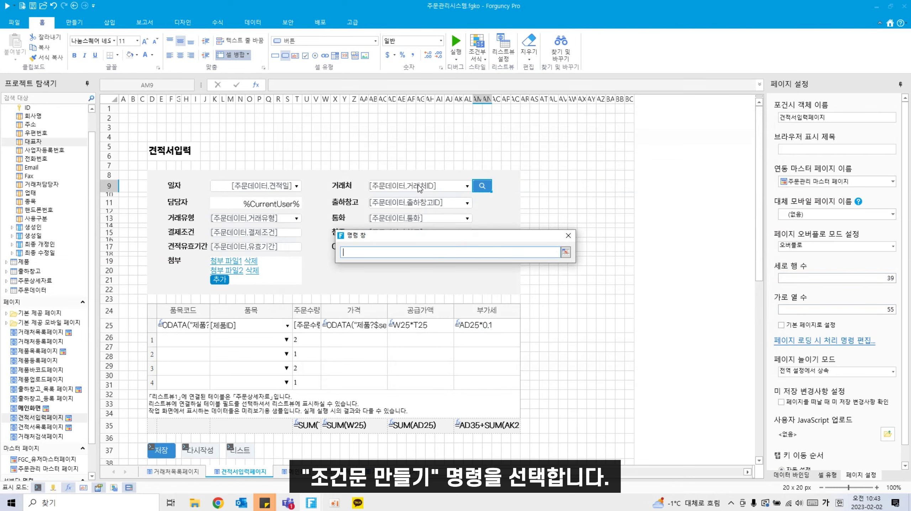
pyautogui.click(419, 187)
pyautogui.press('Return')
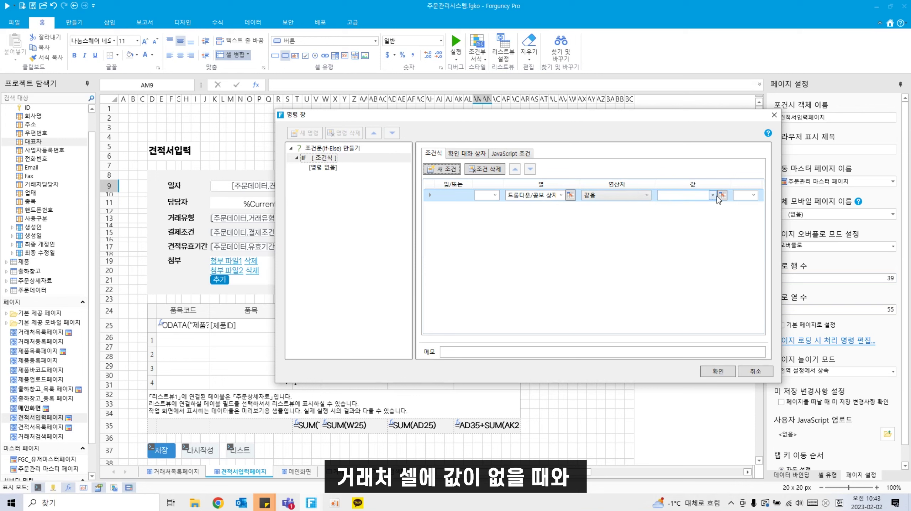
pyautogui.click(713, 196)
pyautogui.click(698, 208)
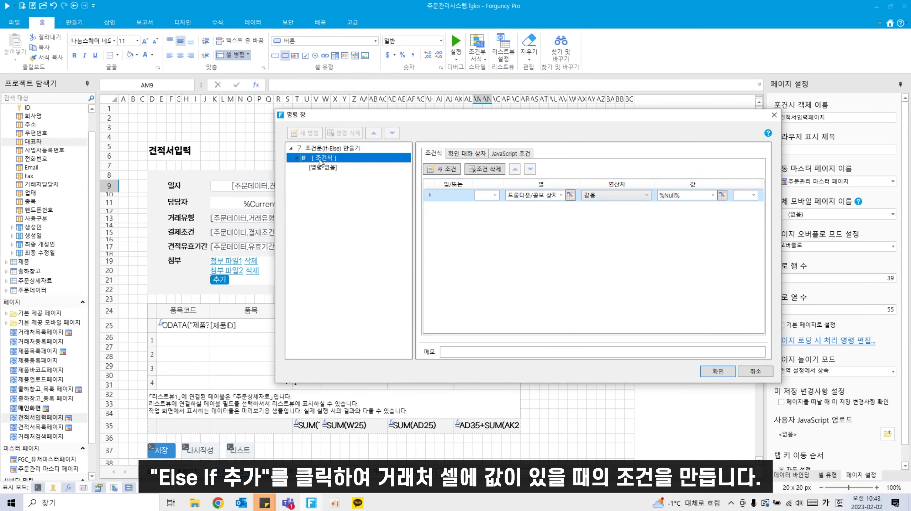
# Step: Add an Else If branch where the 거래처 cell 다름 %Null%, and confirm the command
pyautogui.rightClick(319, 158)
pyautogui.click(343, 165)
pyautogui.click(458, 175)
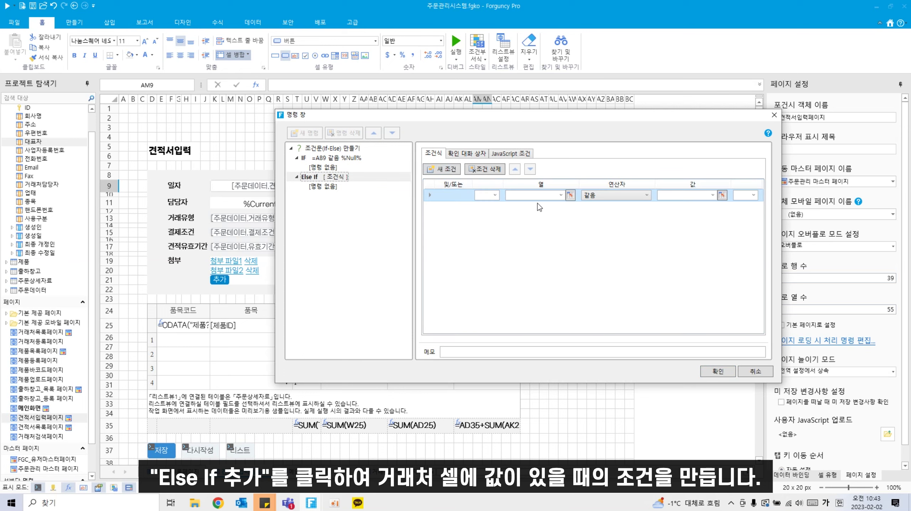
pyautogui.click(575, 198)
pyautogui.click(431, 193)
pyautogui.click(566, 252)
pyautogui.click(641, 195)
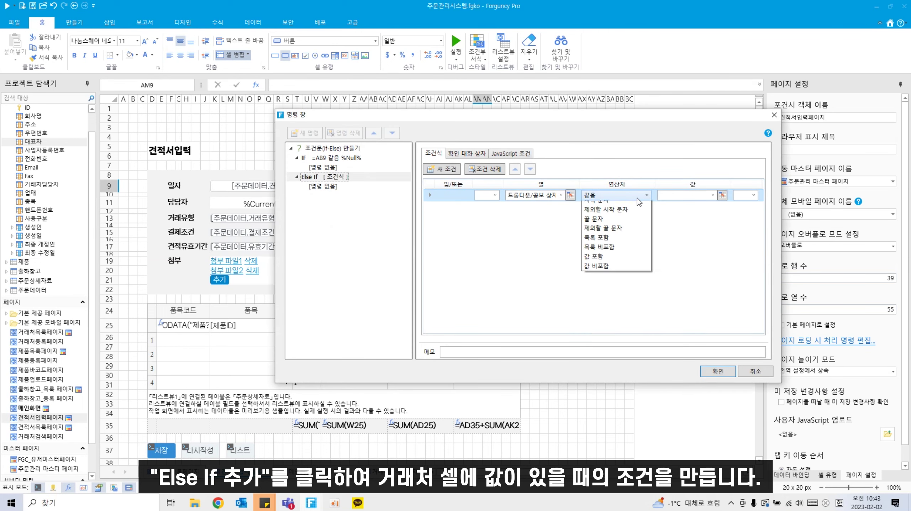
pyautogui.click(629, 210)
pyautogui.click(713, 195)
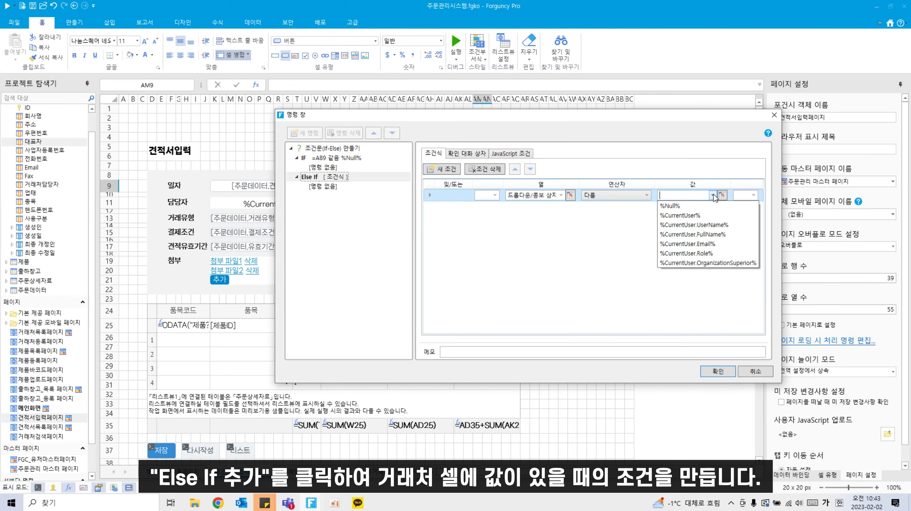
pyautogui.click(694, 205)
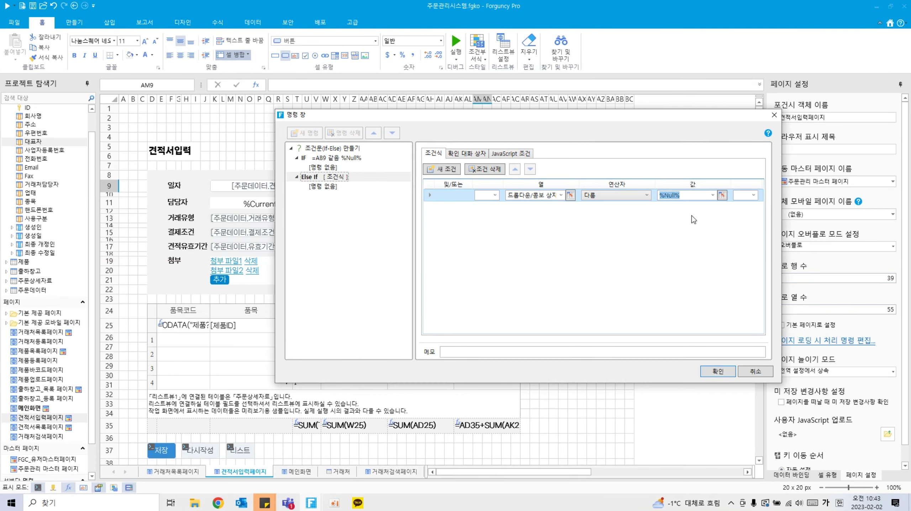
pyautogui.click(718, 372)
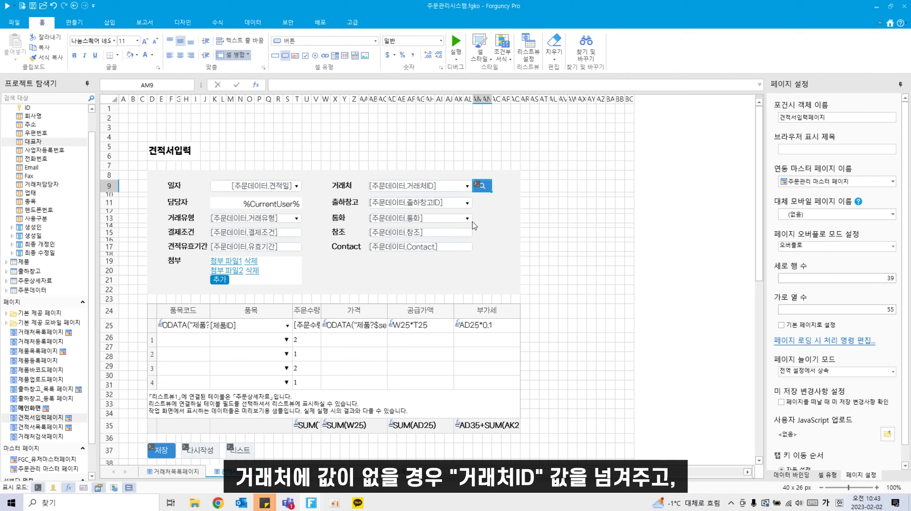
pyautogui.click(477, 184)
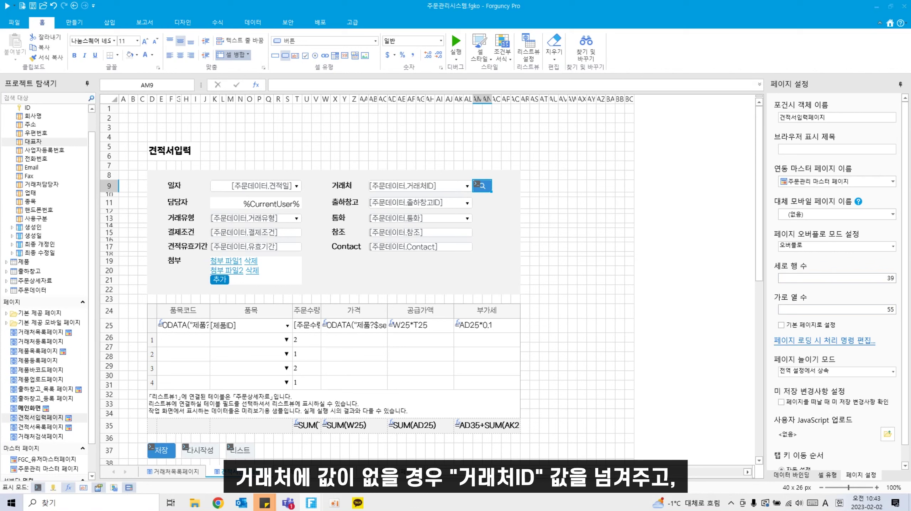
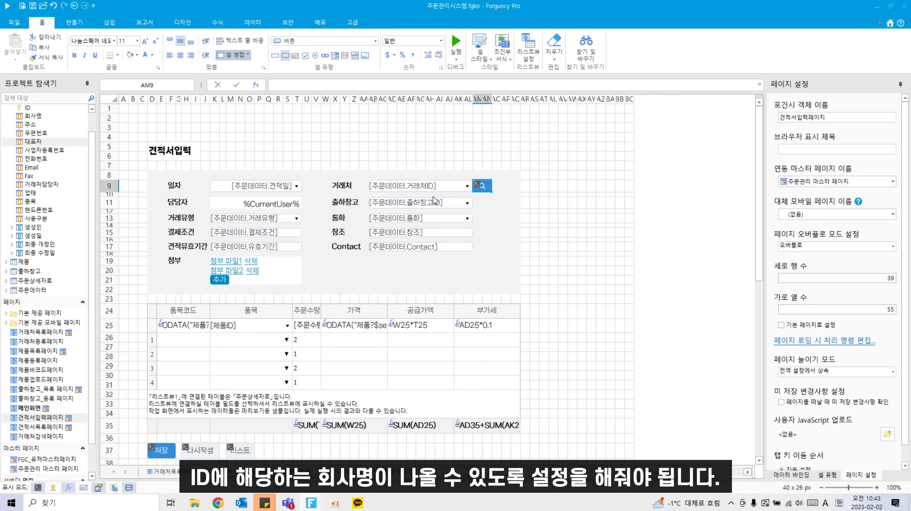
# Step: For cell BB1, build an OData query on the 거래처 table returning only 회사명
pyautogui.click(620, 109)
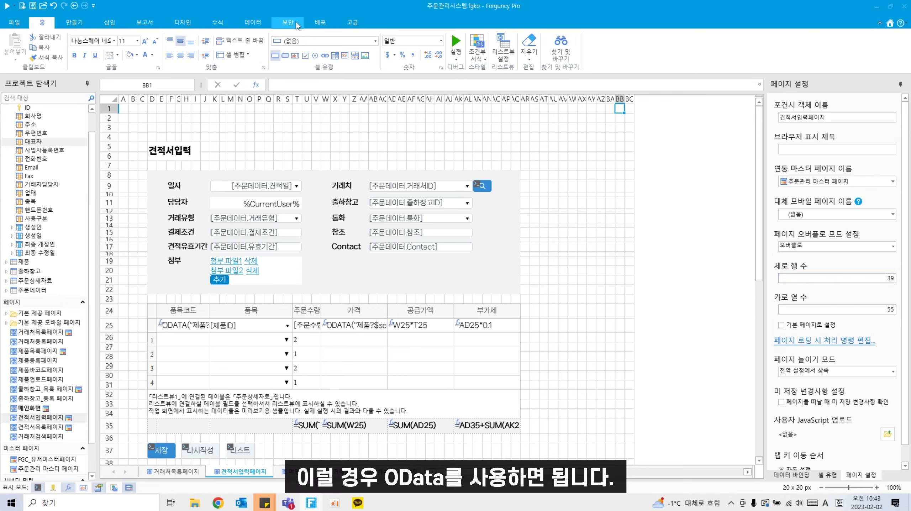
pyautogui.click(217, 22)
pyautogui.click(74, 54)
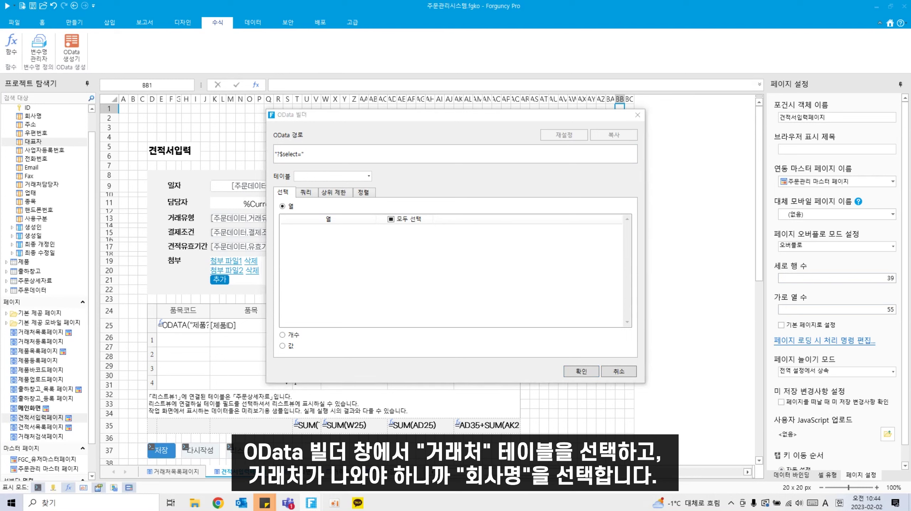
pyautogui.click(368, 176)
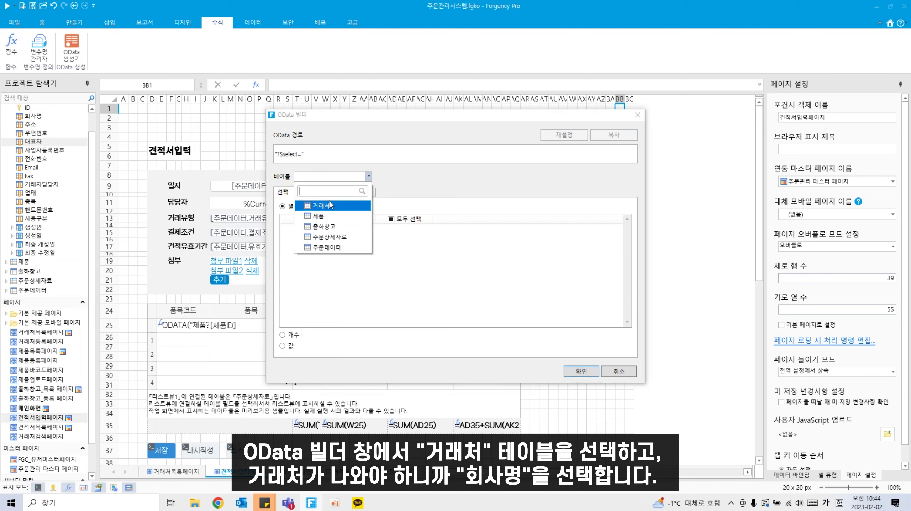
pyautogui.click(327, 206)
pyautogui.click(391, 218)
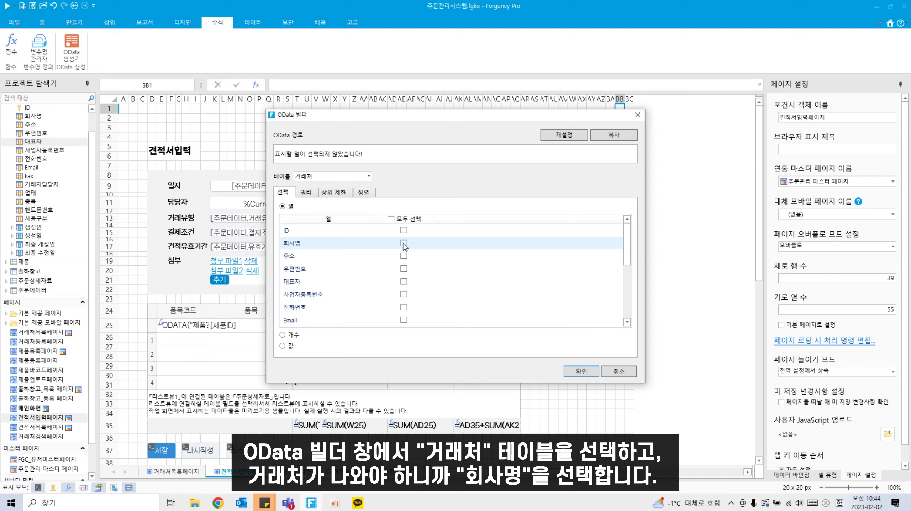
pyautogui.click(404, 244)
# Step: Add the query condition ID 같음 AB9 and insert the ODATA formula into BB1
pyautogui.click(314, 195)
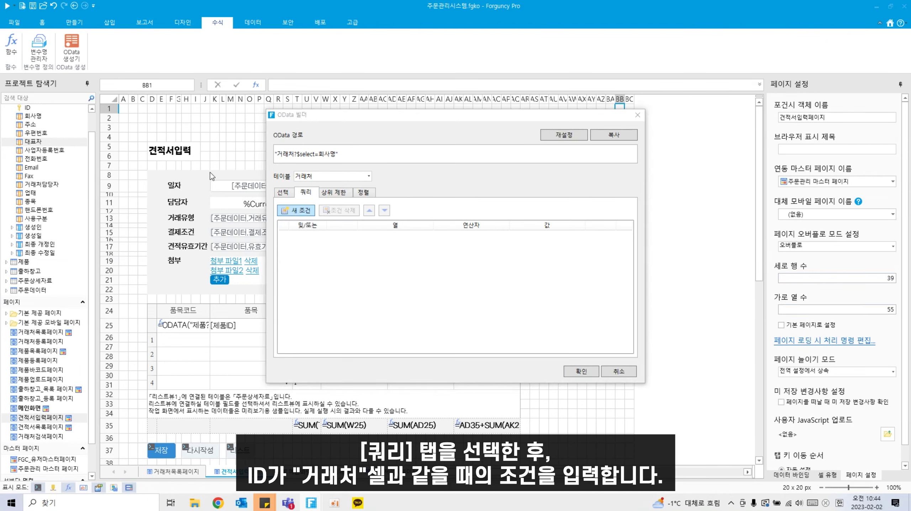
pyautogui.click(296, 210)
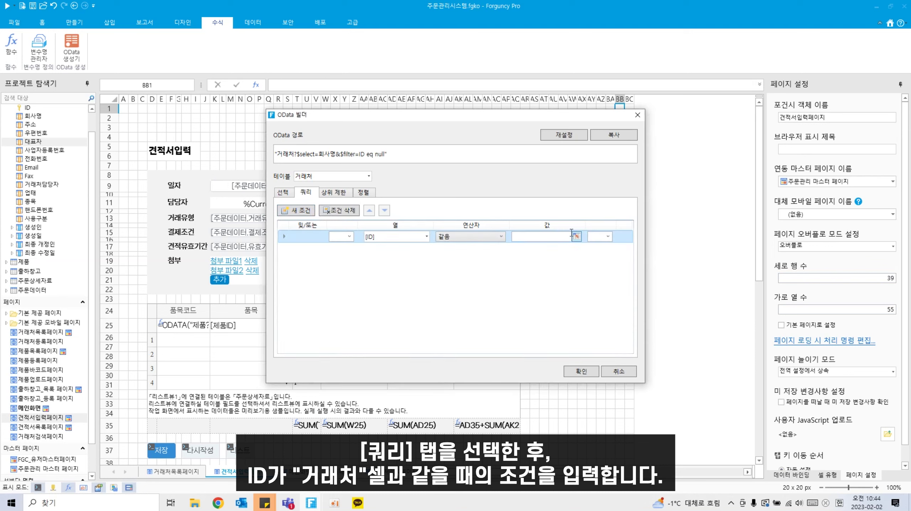
pyautogui.click(577, 236)
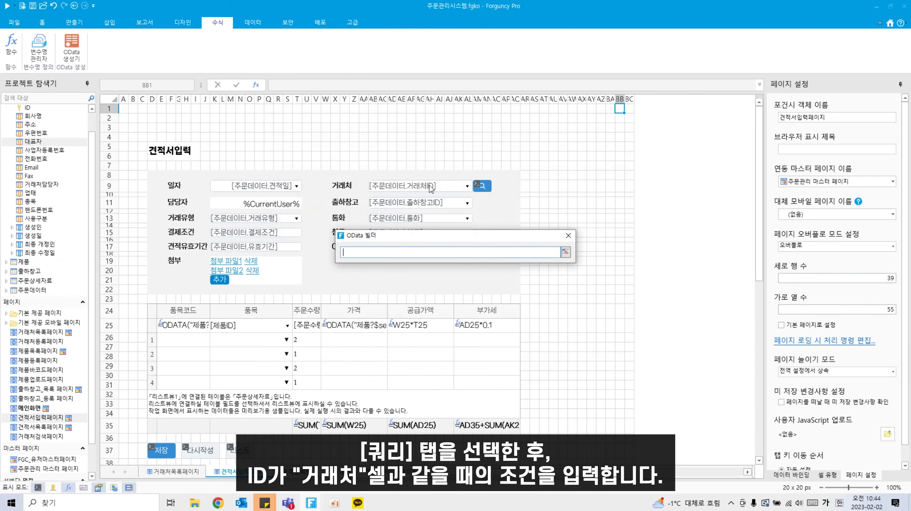
pyautogui.click(432, 188)
pyautogui.press('Return')
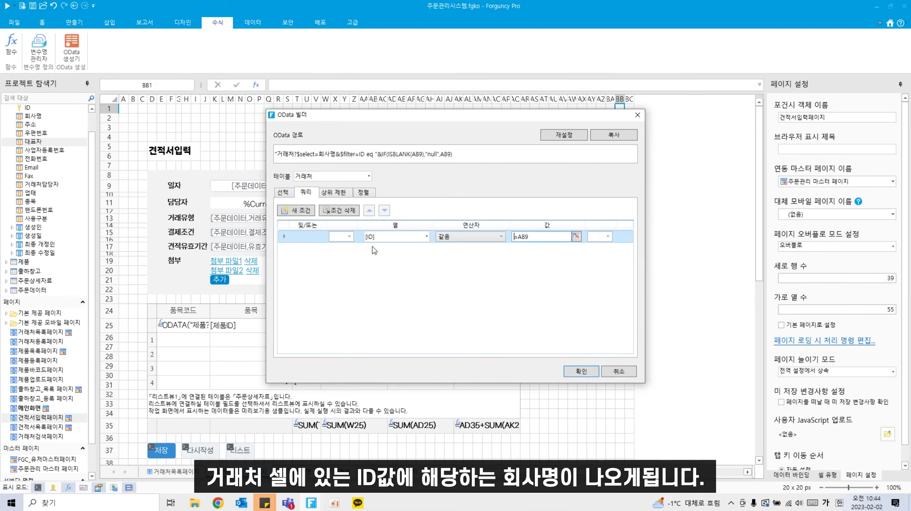
pyautogui.click(579, 372)
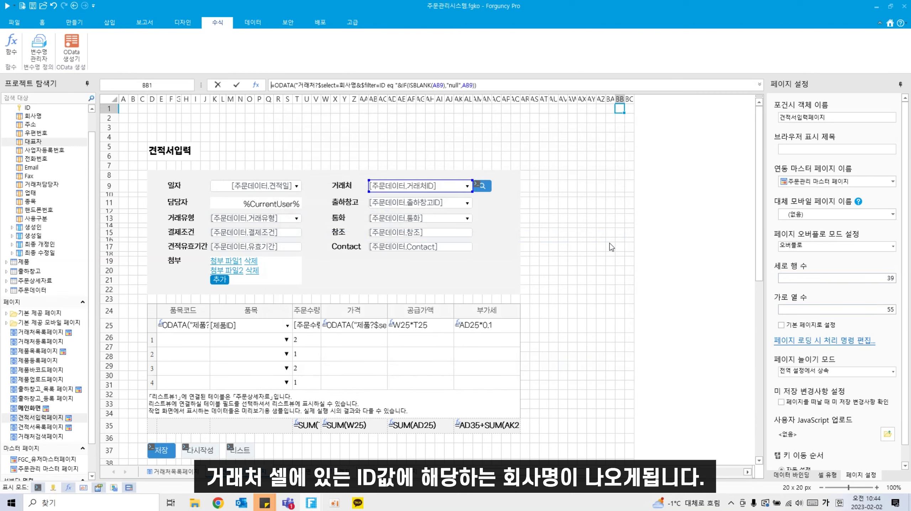
pyautogui.click(620, 108)
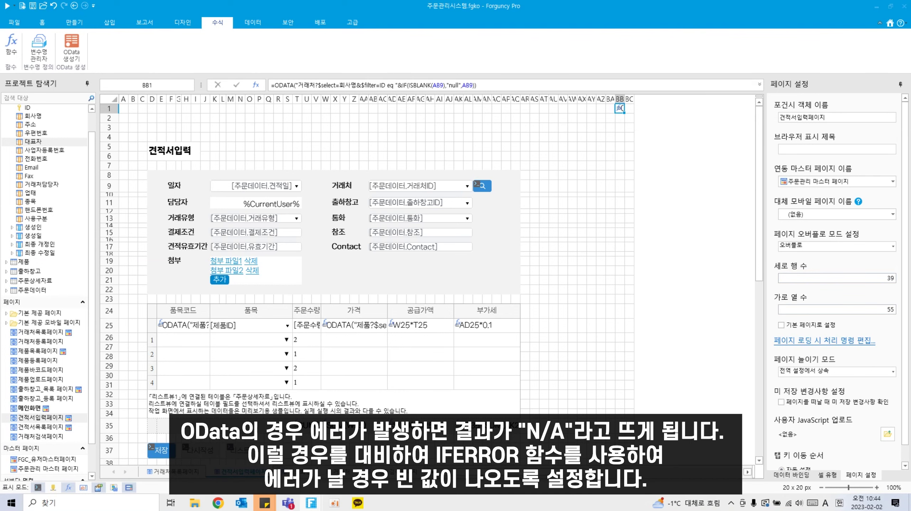
# Step: Wrap BB1's ODATA lookup as IFERROR(…,"") so errors show blank instead of N/A
pyautogui.click(278, 84)
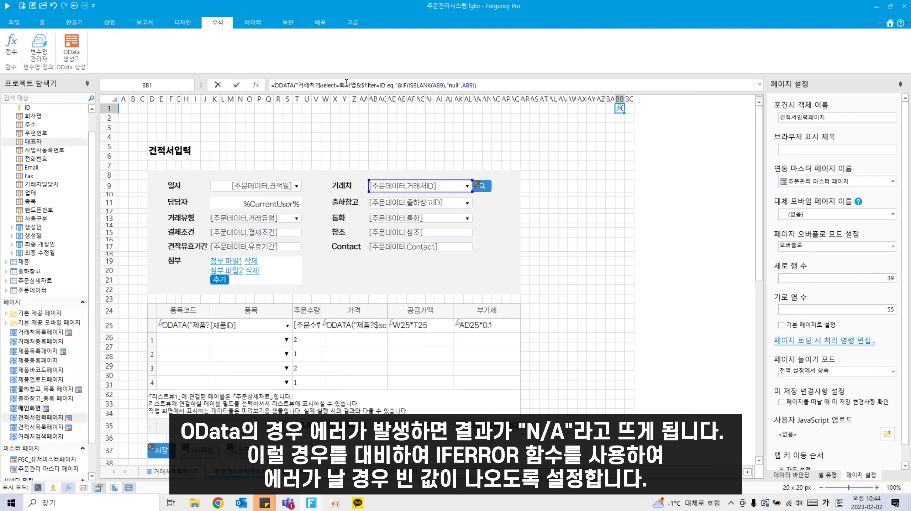
pyautogui.press('Hangul')
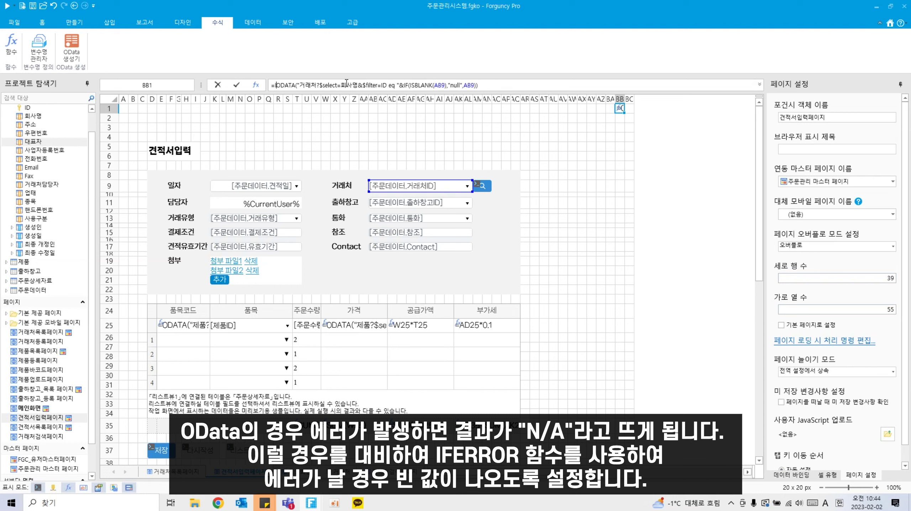
pyautogui.write('IF')
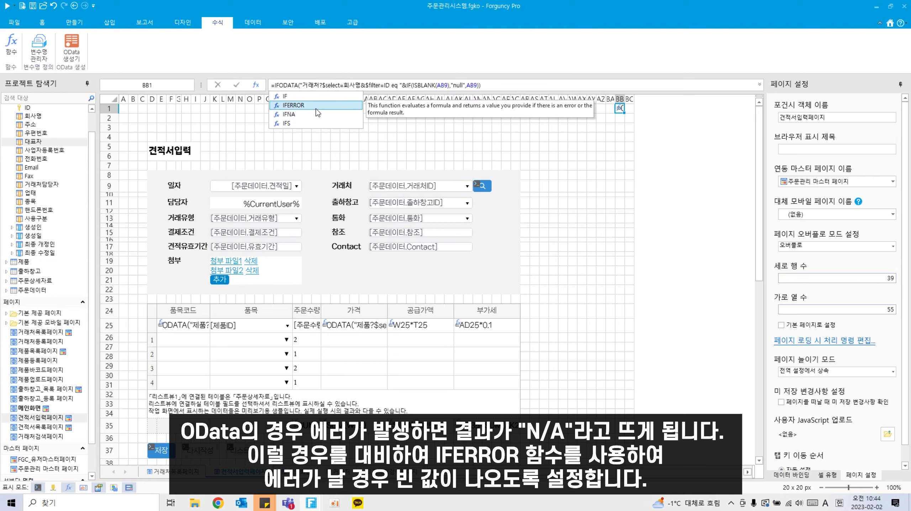
pyautogui.doubleClick(317, 108)
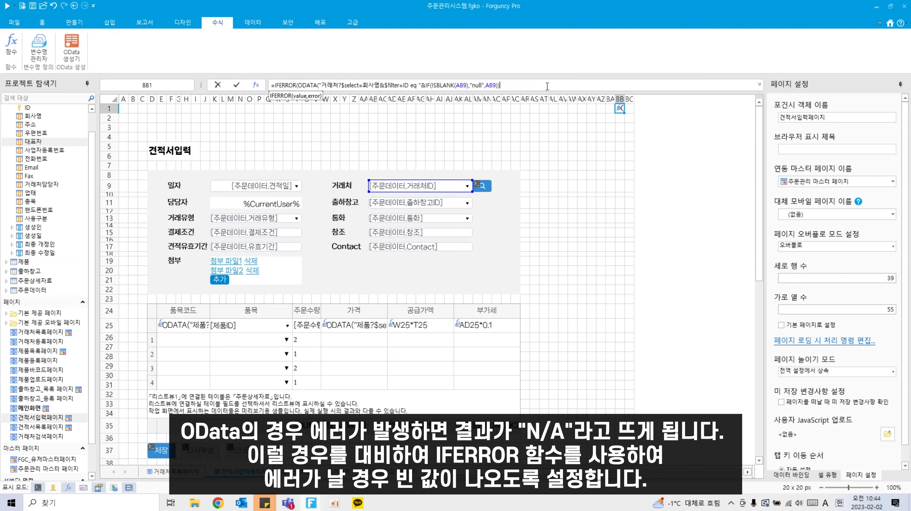
pyautogui.write(',"")')
pyautogui.press('Return')
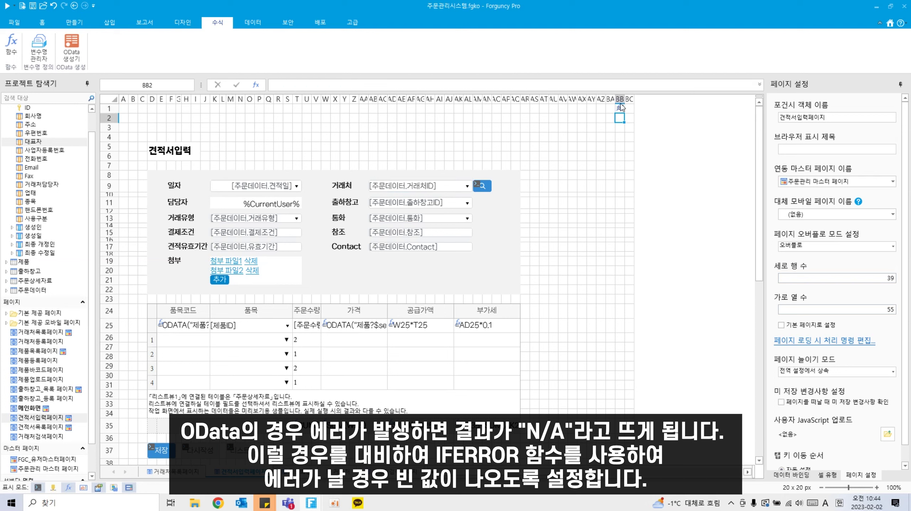
pyautogui.click(620, 107)
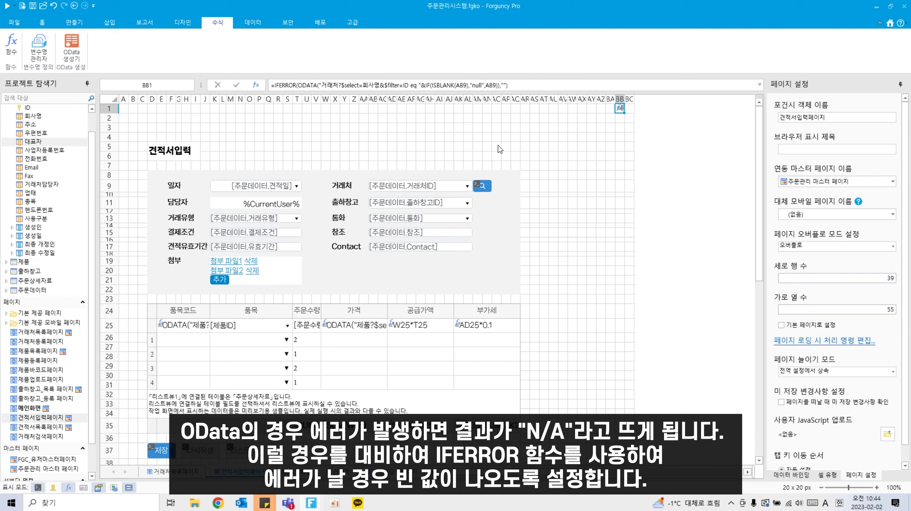
pyautogui.click(478, 186)
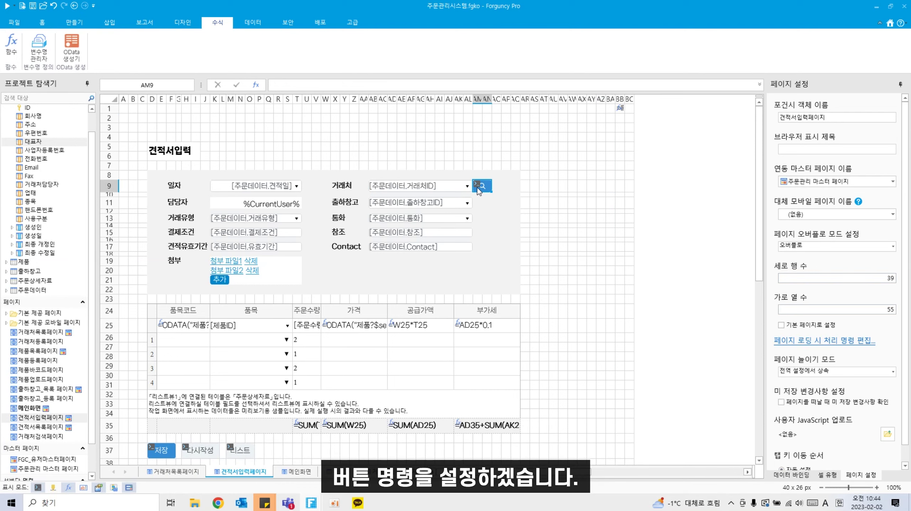
# Step: Set the search button's IF branch to show 거래처검색페이지 as a popup
pyautogui.rightClick(478, 188)
pyautogui.click(492, 248)
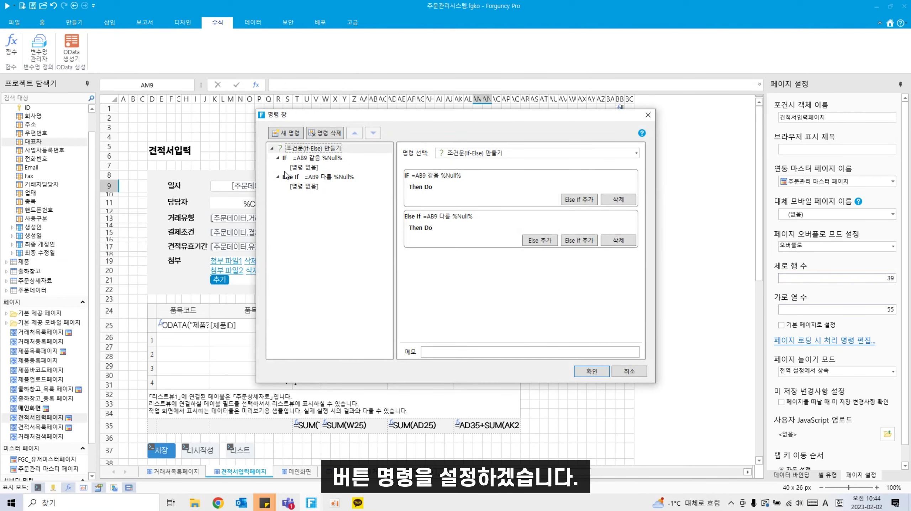
pyautogui.click(315, 167)
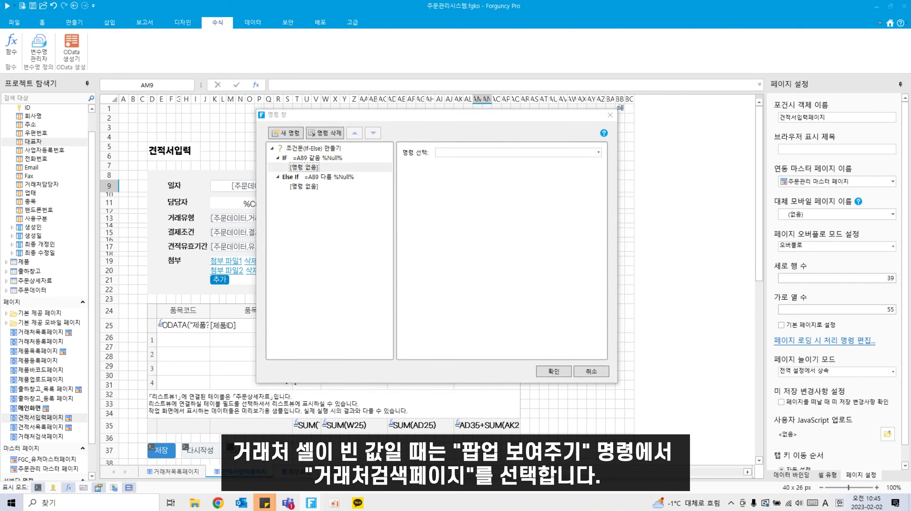
pyautogui.click(493, 153)
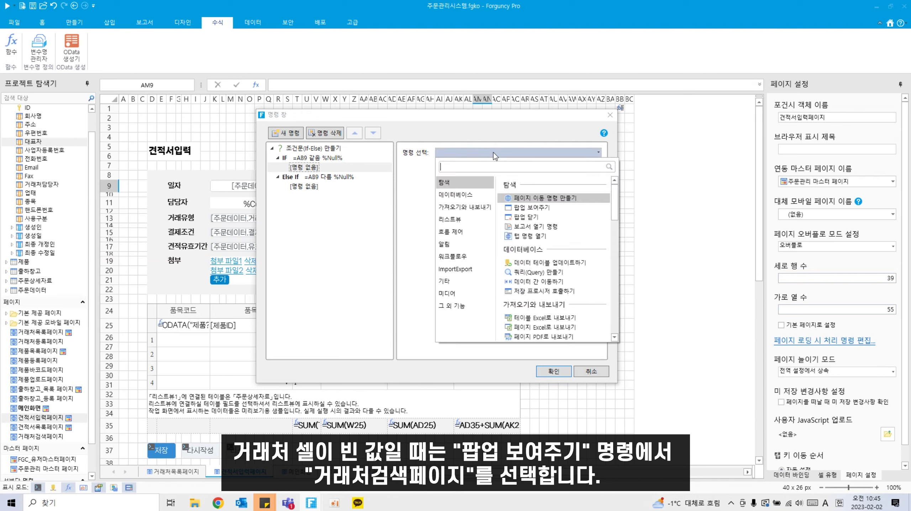
pyautogui.click(533, 207)
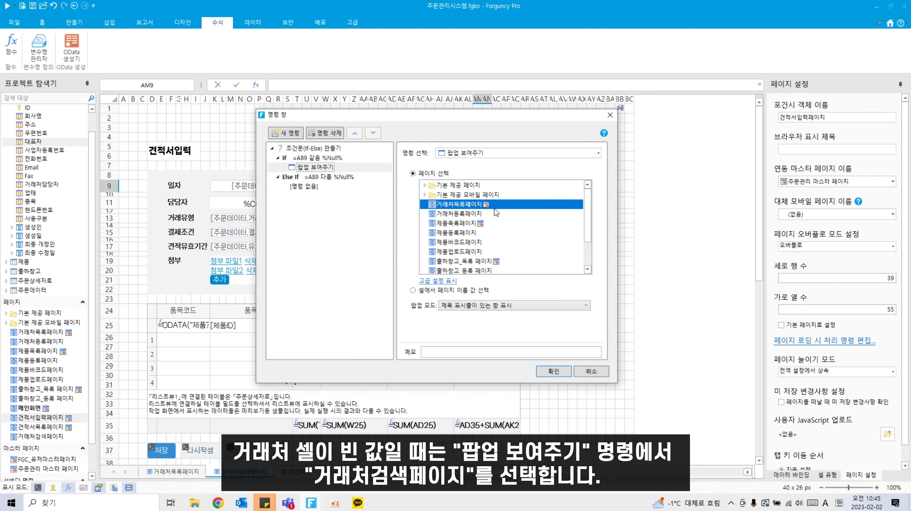
pyautogui.scroll(-2, 477, 274)
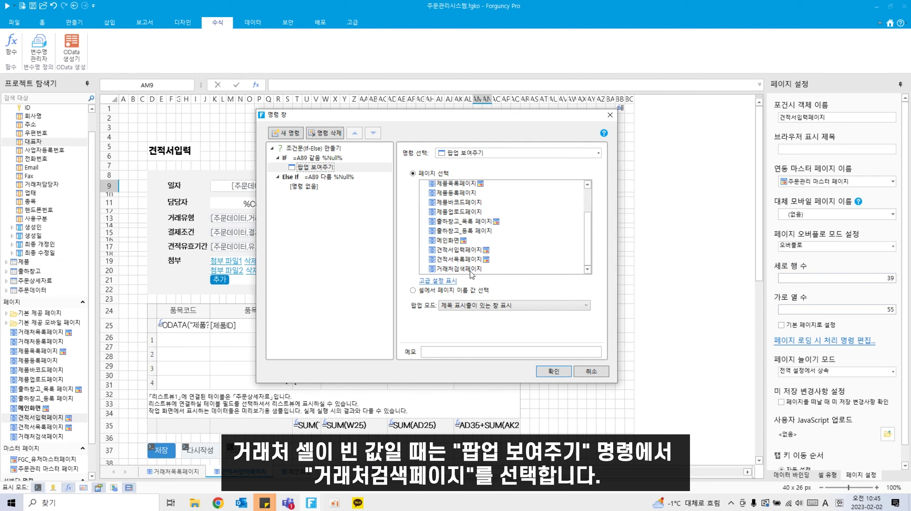
pyautogui.click(471, 269)
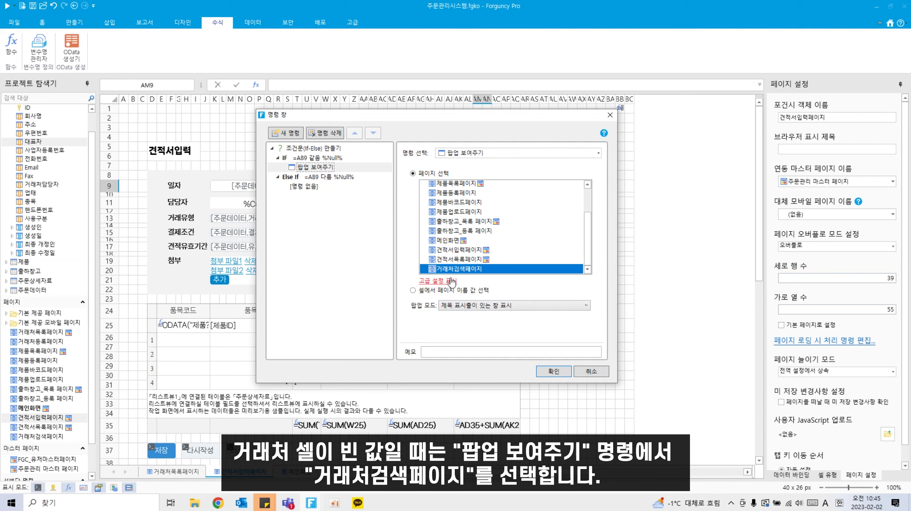
# Step: Pass cell AB9 into the popup's H3 search box and confirm the command
pyautogui.click(438, 281)
pyautogui.scroll(-1, 498, 284)
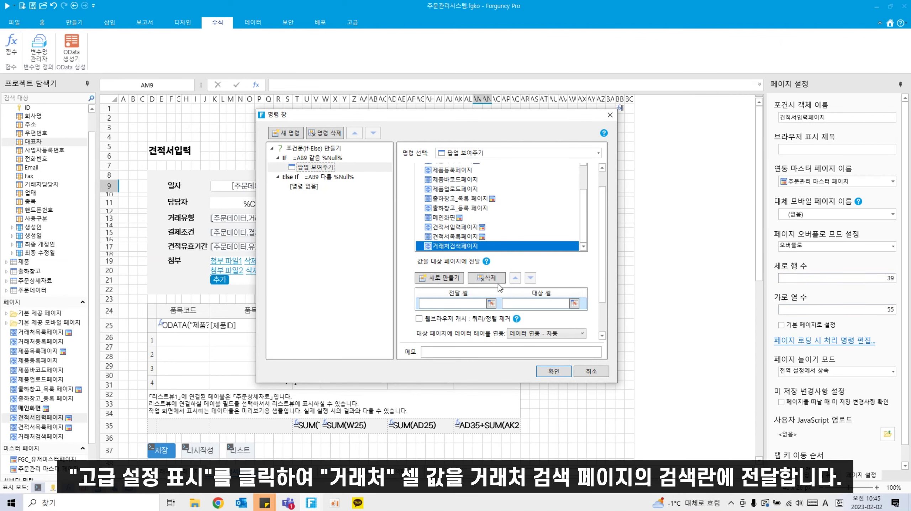
pyautogui.click(491, 303)
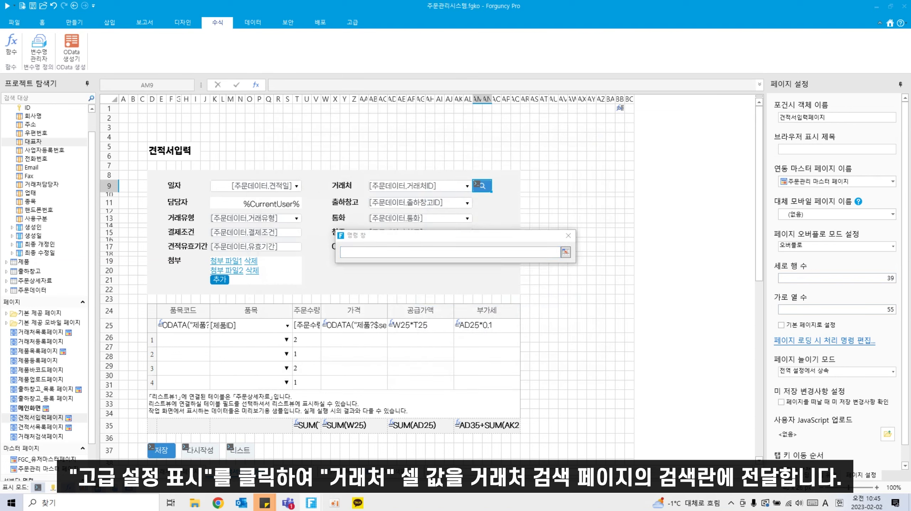
pyautogui.click(569, 235)
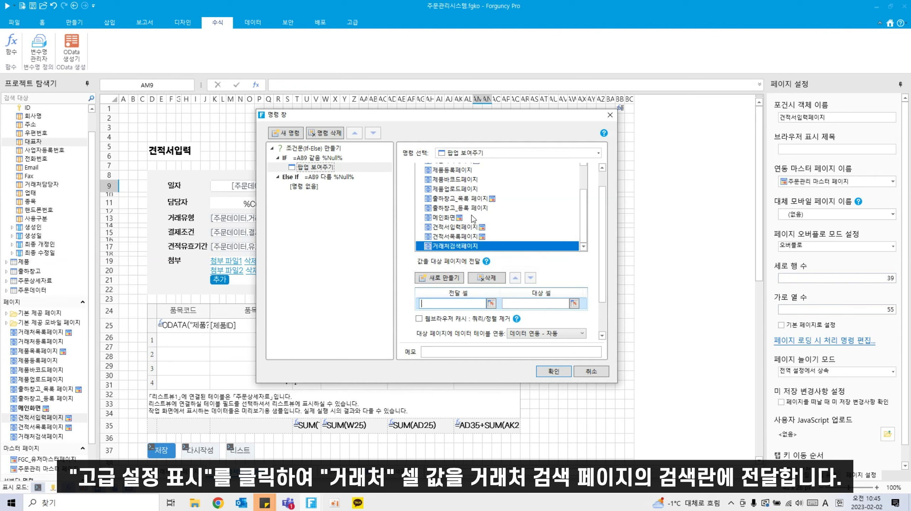
pyautogui.click(492, 305)
pyautogui.click(448, 192)
pyautogui.click(574, 304)
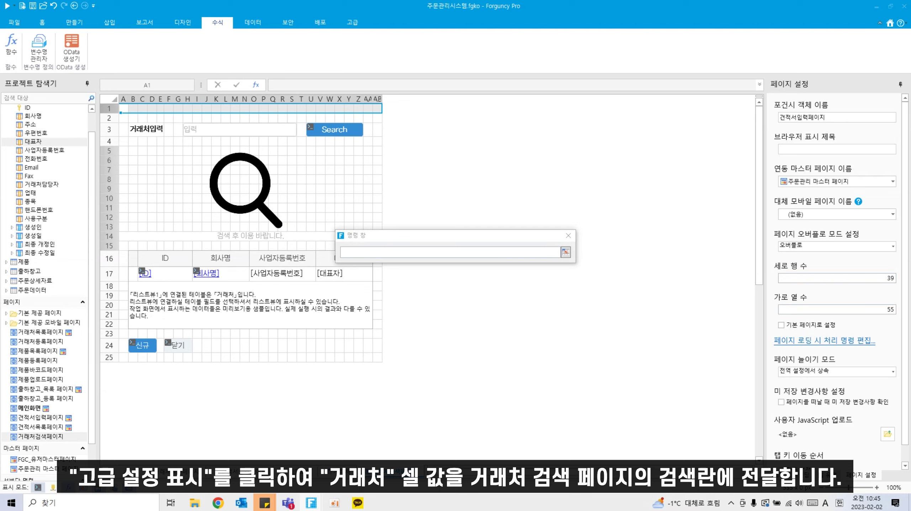
pyautogui.click(570, 256)
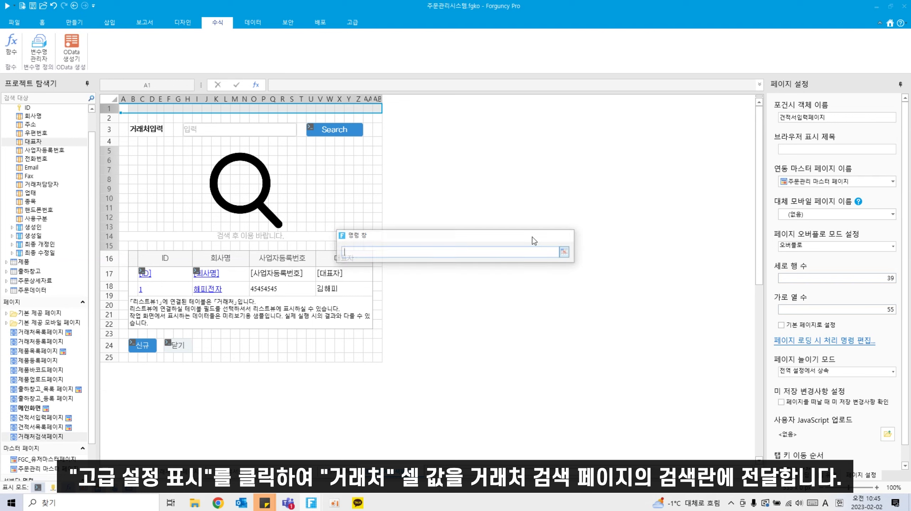
pyautogui.click(225, 129)
pyautogui.click(574, 303)
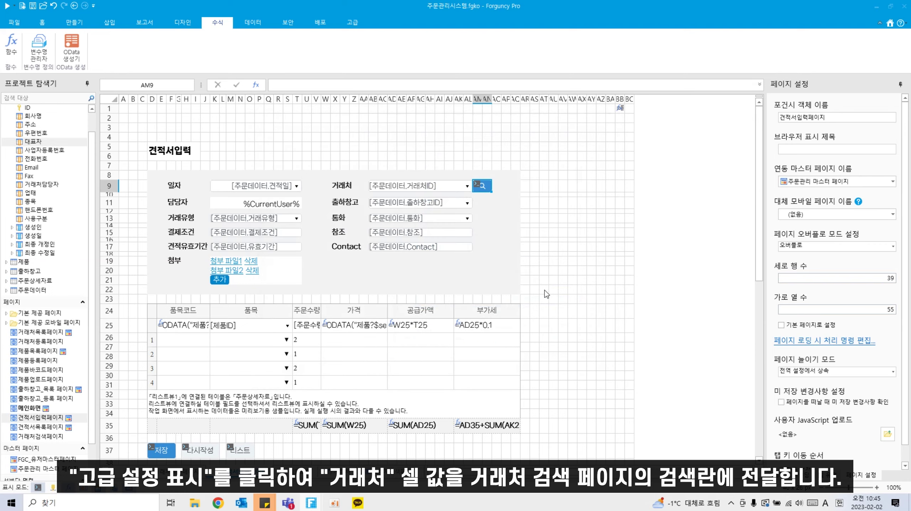
pyautogui.click(263, 132)
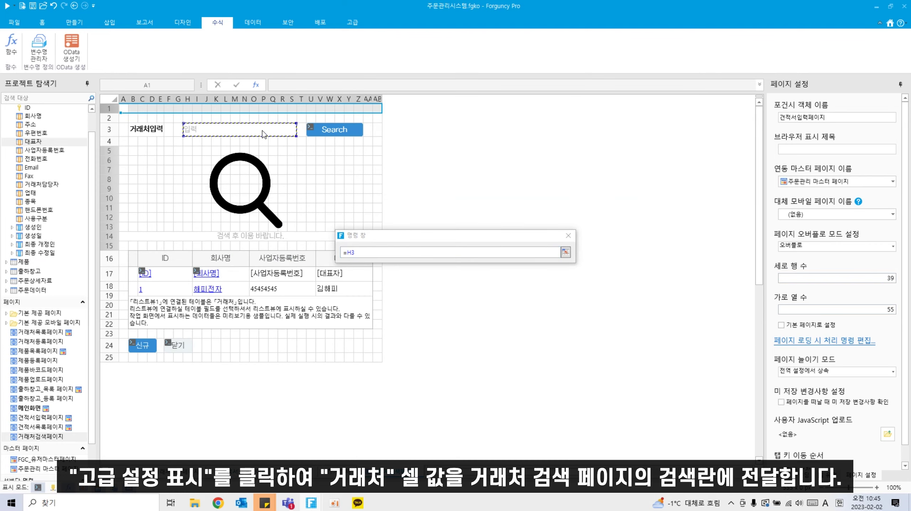
pyautogui.press('Return')
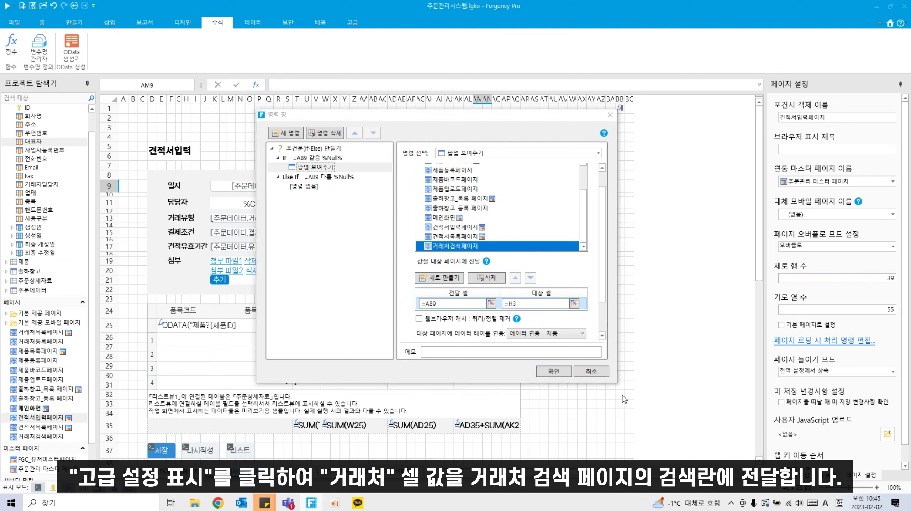
pyautogui.click(565, 371)
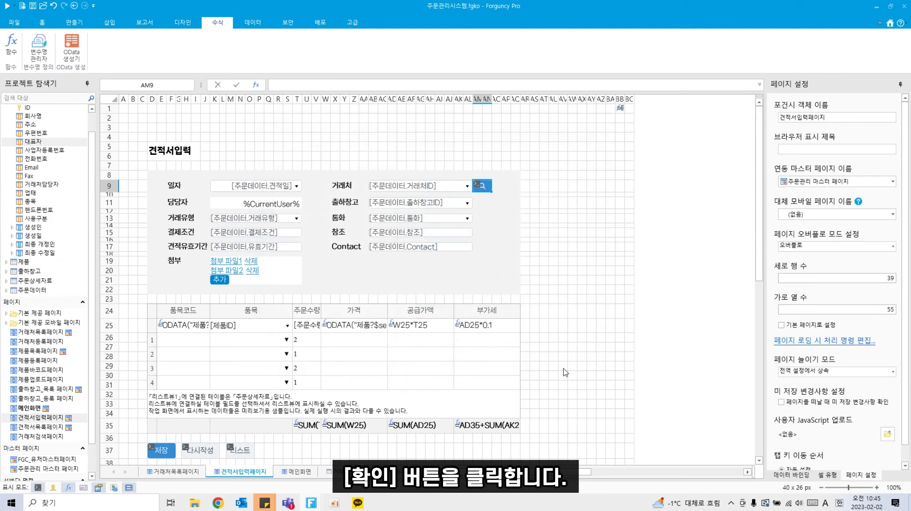
# Step: Set the search button's Else If branch to show 거래처검색페이지 as a popup
pyautogui.rightClick(480, 187)
pyautogui.click(508, 250)
pyautogui.click(339, 167)
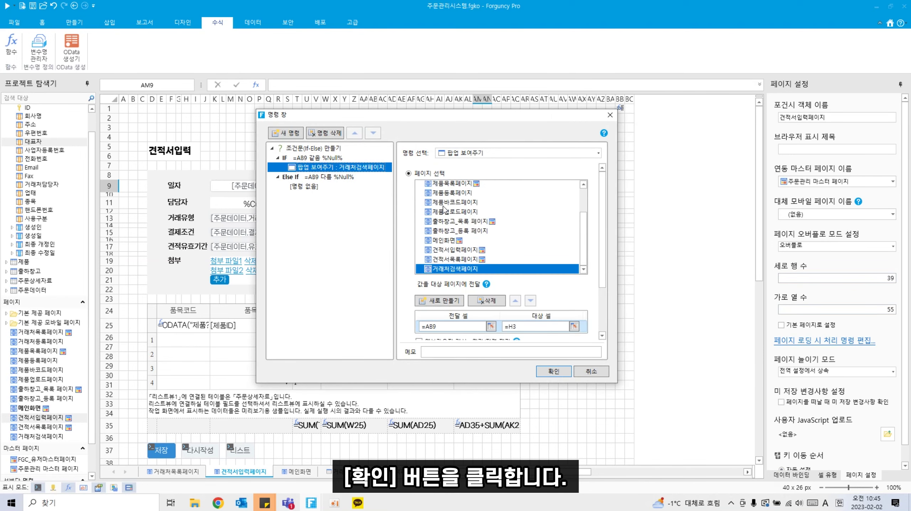
pyautogui.click(328, 179)
pyautogui.click(295, 187)
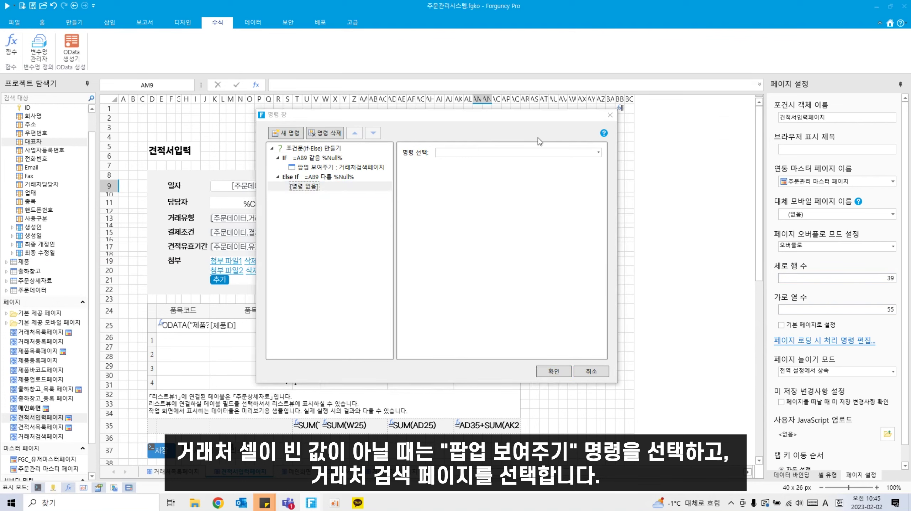
pyautogui.click(525, 154)
pyautogui.click(547, 208)
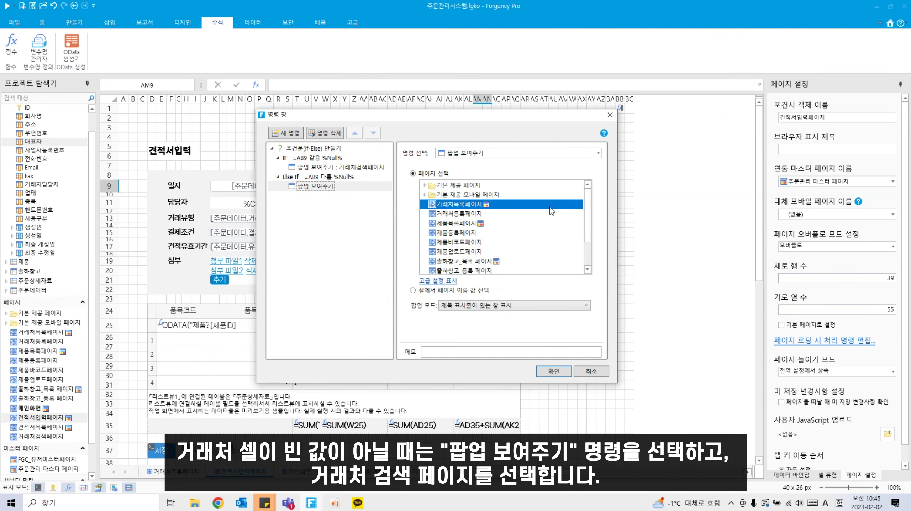
pyautogui.scroll(-3, 476, 267)
pyautogui.click(469, 271)
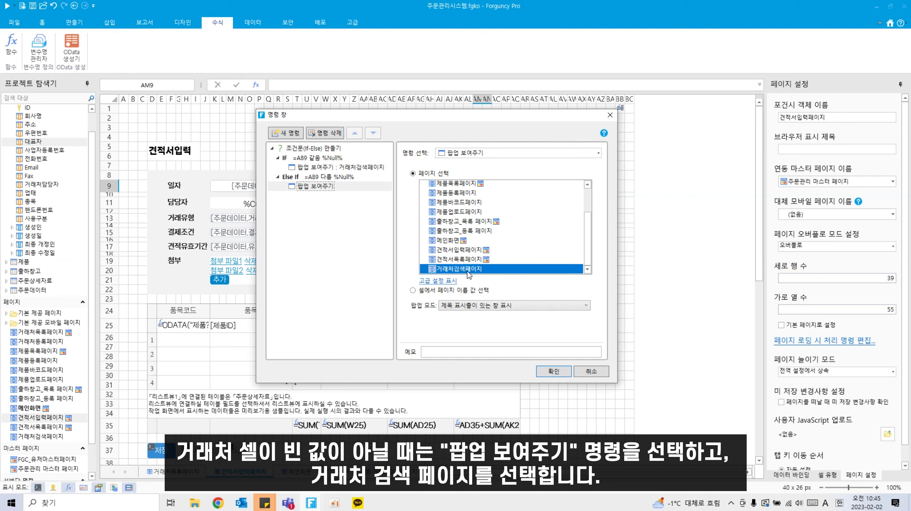
# Step: Pass cell BB1 into the popup's H3 search box and confirm the command
pyautogui.click(452, 283)
pyautogui.click(491, 325)
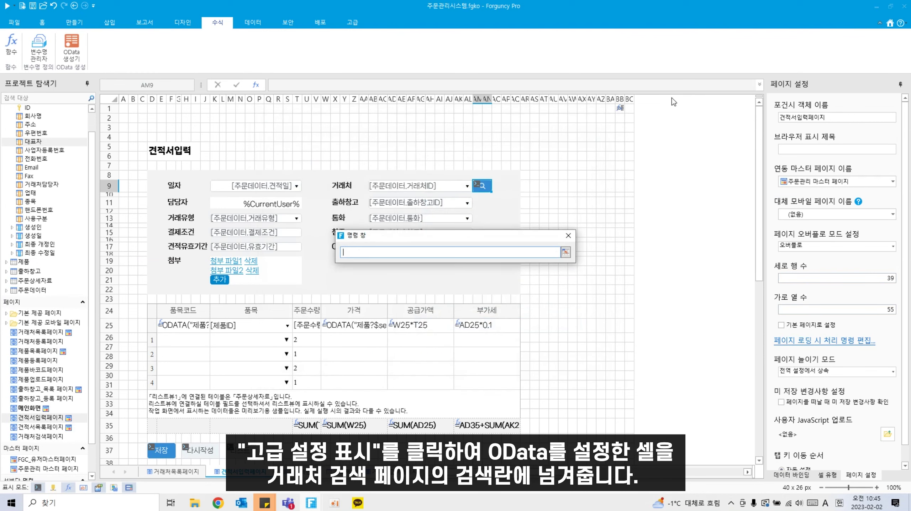
pyautogui.click(621, 111)
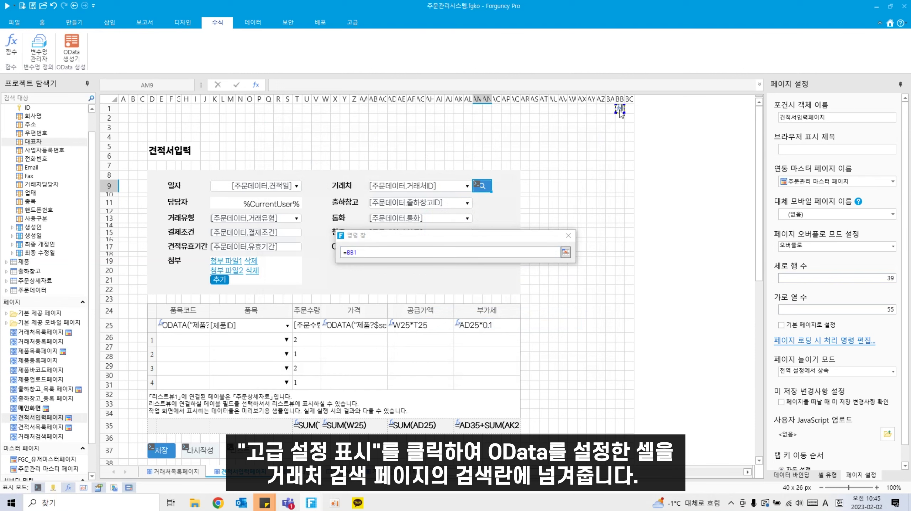
pyautogui.click(565, 252)
pyautogui.click(576, 325)
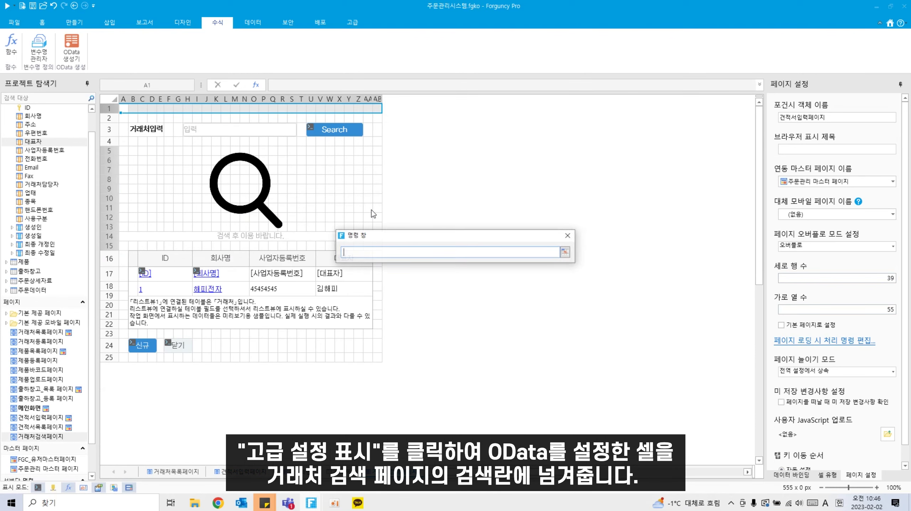
pyautogui.click(239, 133)
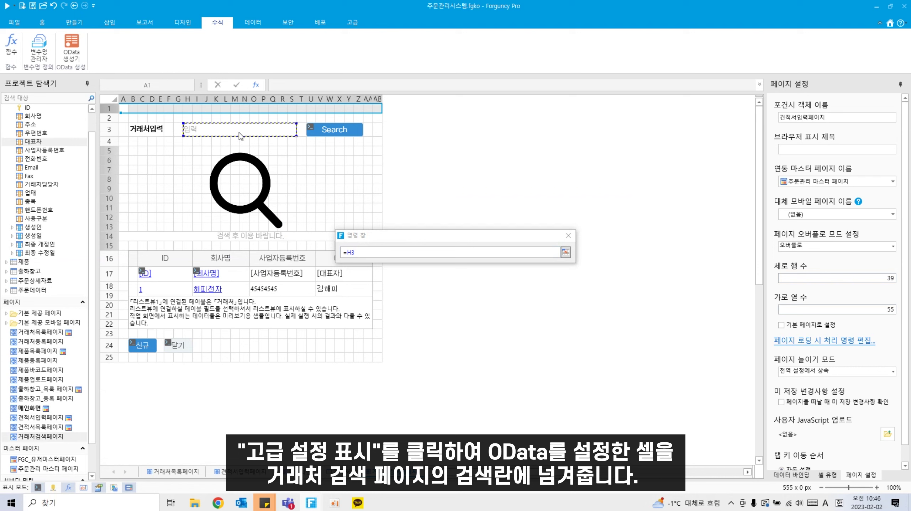
pyautogui.press('Return')
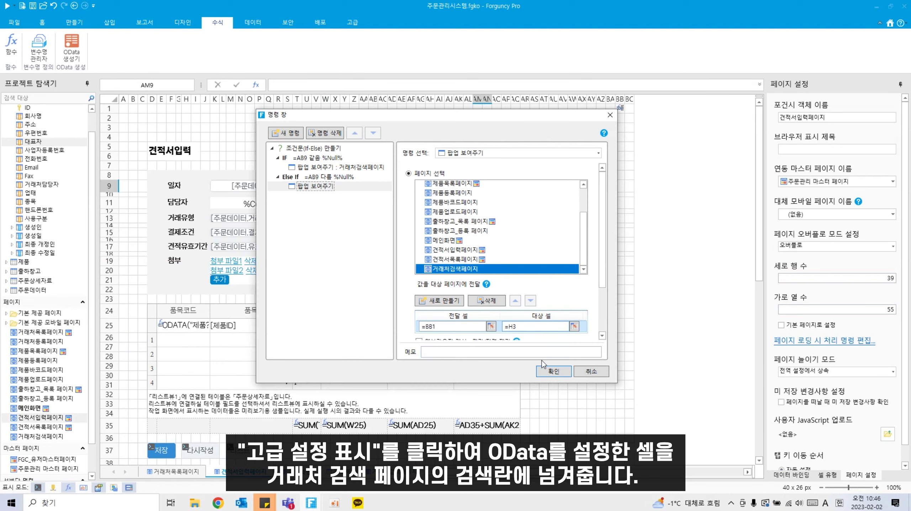
pyautogui.click(558, 374)
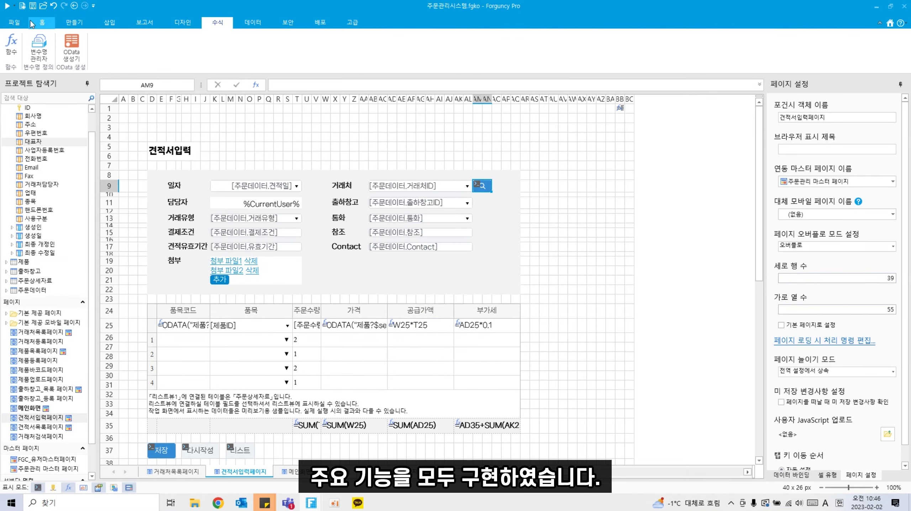
# Step: Run the app in the browser with F5 and sign in with the sample account
pyautogui.press('F5')
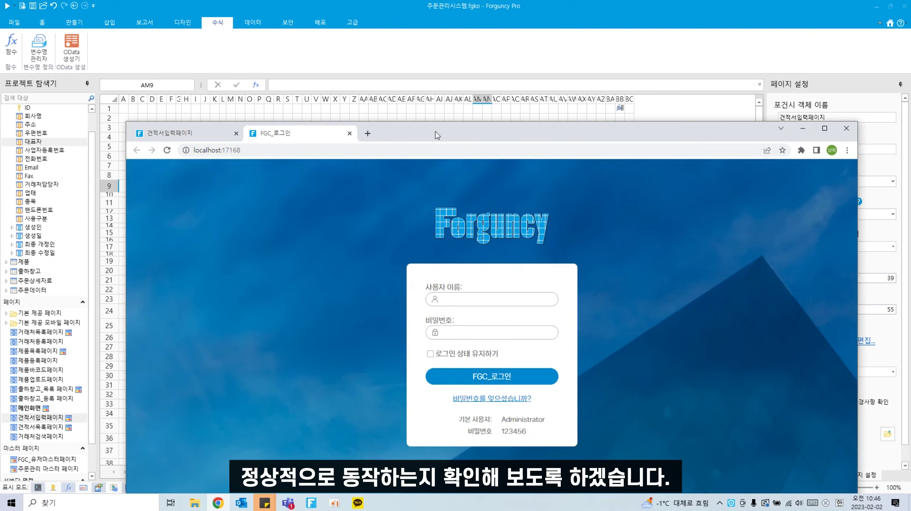
pyautogui.moveTo(436, 131); pyautogui.dragTo(394, 62)
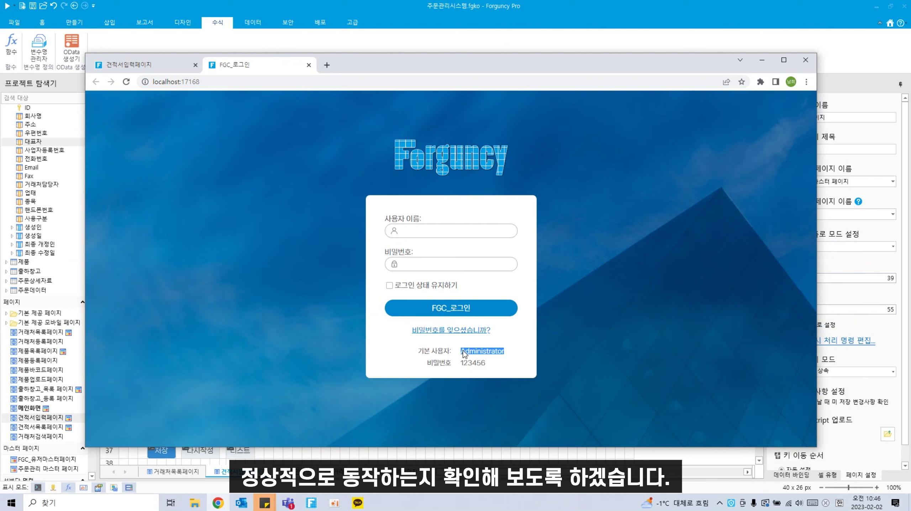
pyautogui.moveTo(464, 354); pyautogui.dragTo(453, 236)
pyautogui.doubleClick(463, 363)
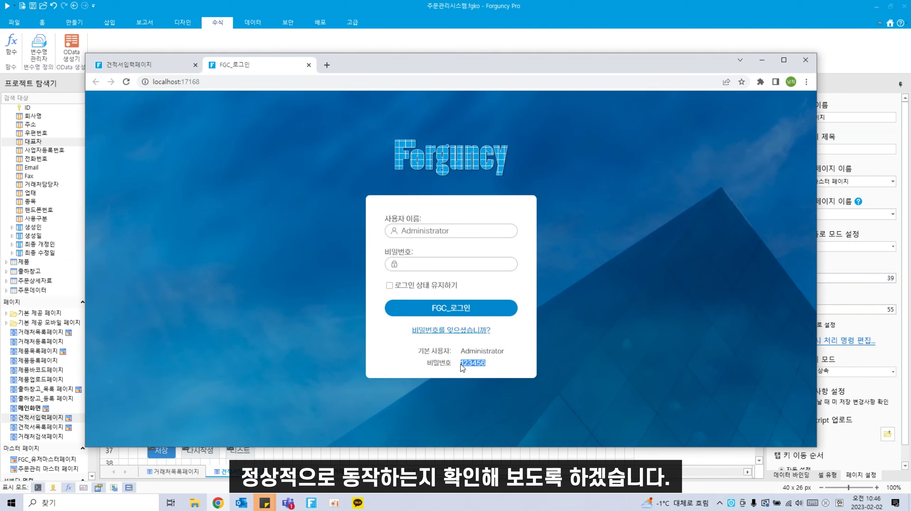
pyautogui.moveTo(462, 364); pyautogui.dragTo(464, 270)
pyautogui.click(455, 308)
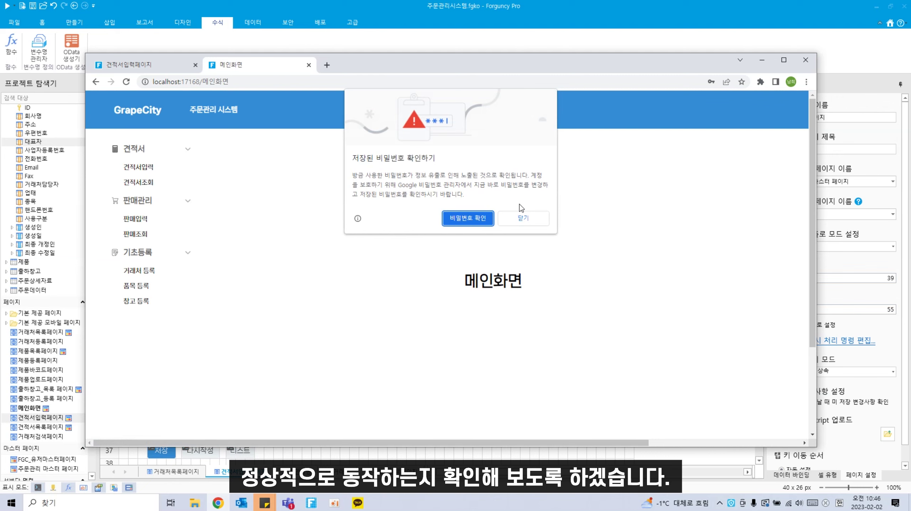
pyautogui.click(522, 216)
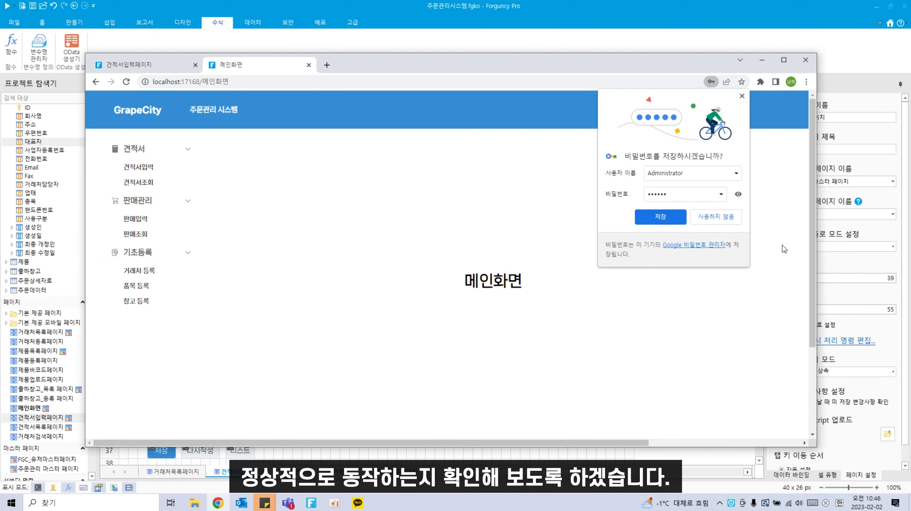
pyautogui.click(716, 217)
# Step: On 견적서입력, search customers for 그레이프, pick 그레이프시티, and recheck the prefilled popup
pyautogui.click(154, 166)
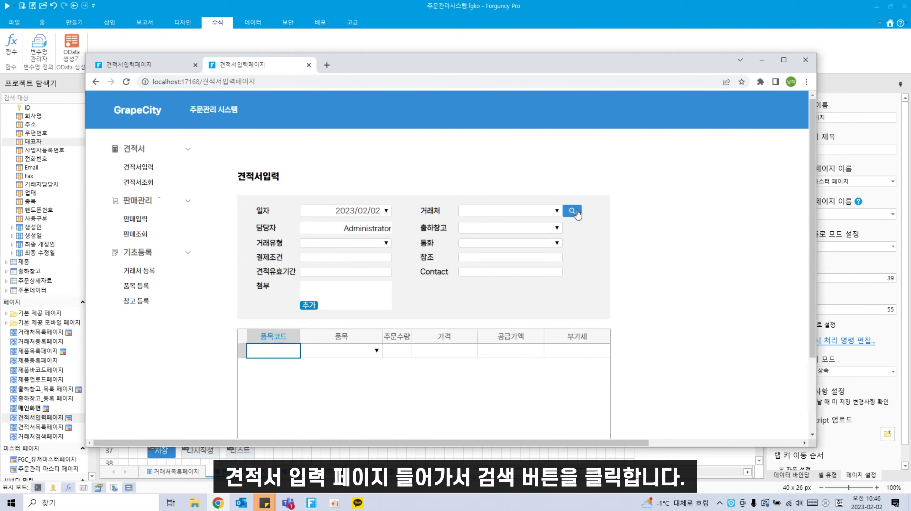
pyautogui.click(576, 212)
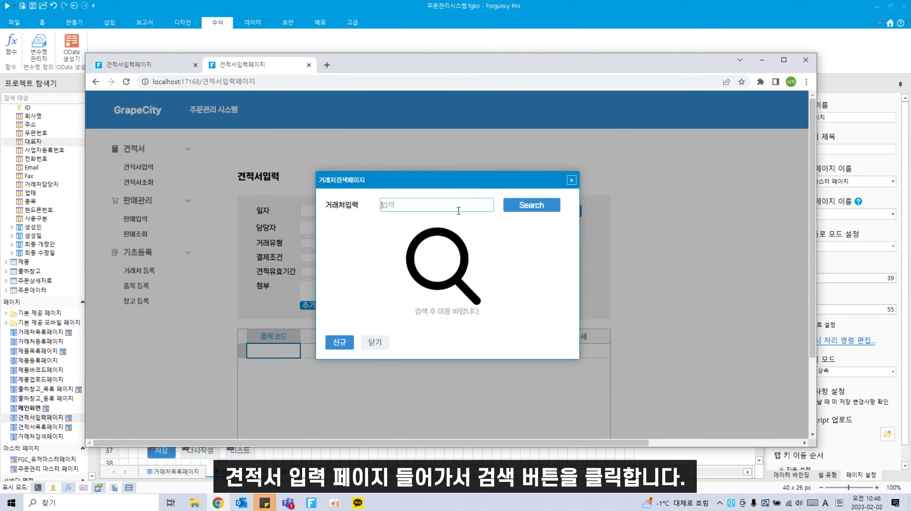
pyautogui.press('Hangul')
pyautogui.write('그레이프')
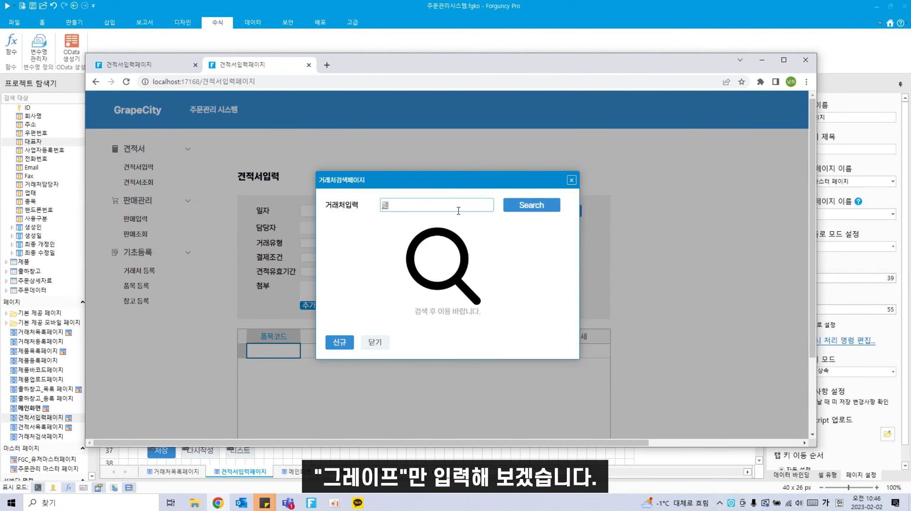
pyautogui.press('Return')
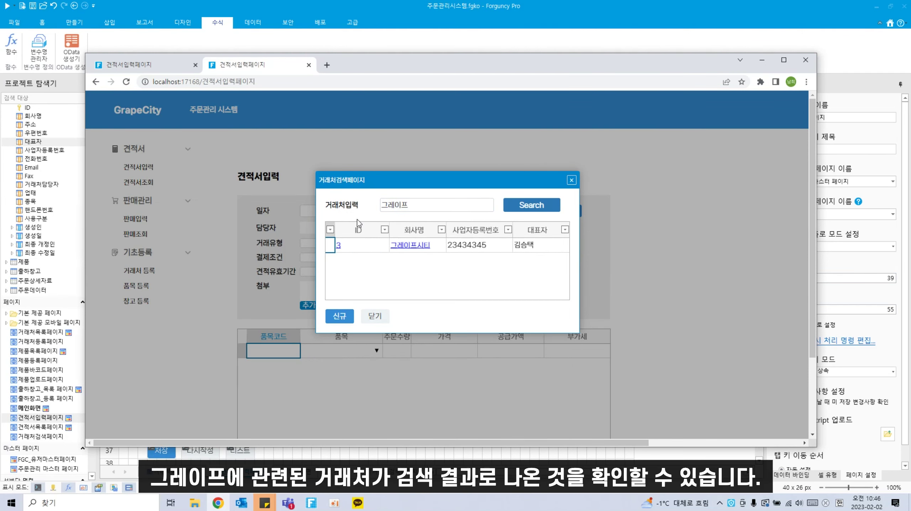
pyautogui.click(418, 246)
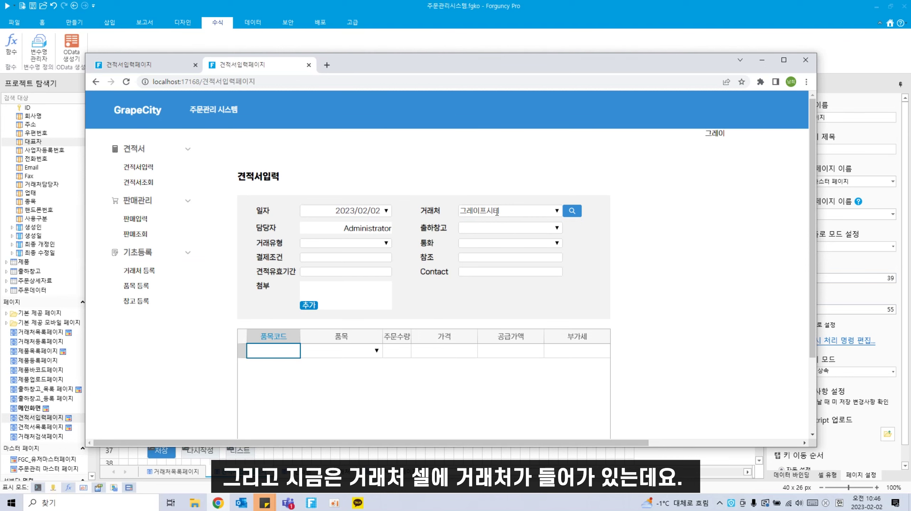
pyautogui.click(573, 212)
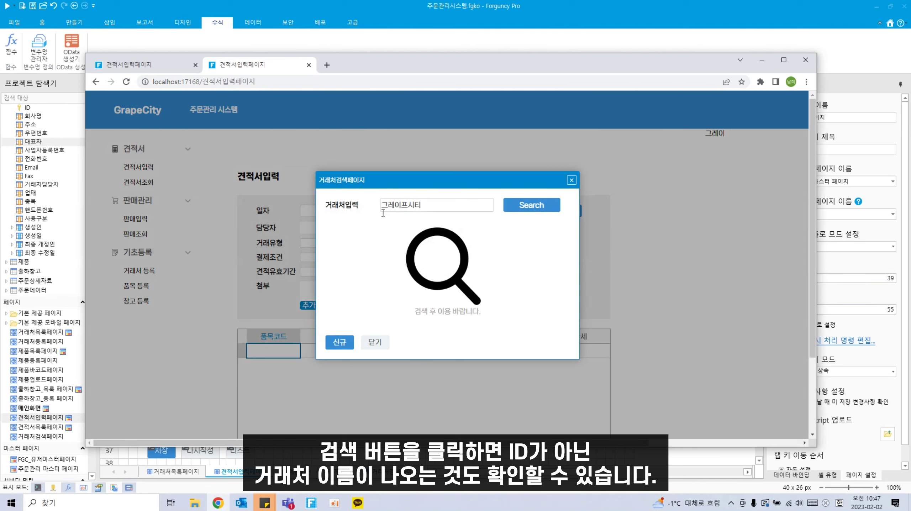
pyautogui.click(572, 180)
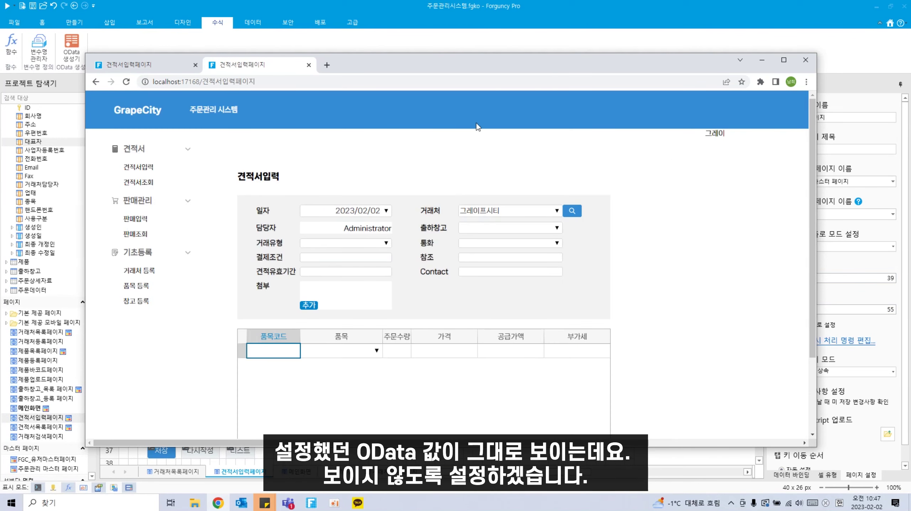
pyautogui.moveTo(707, 136); pyautogui.dragTo(721, 136)
# Step: Back in the designer, hide row 1 of the quote entry page
pyautogui.click(662, 17)
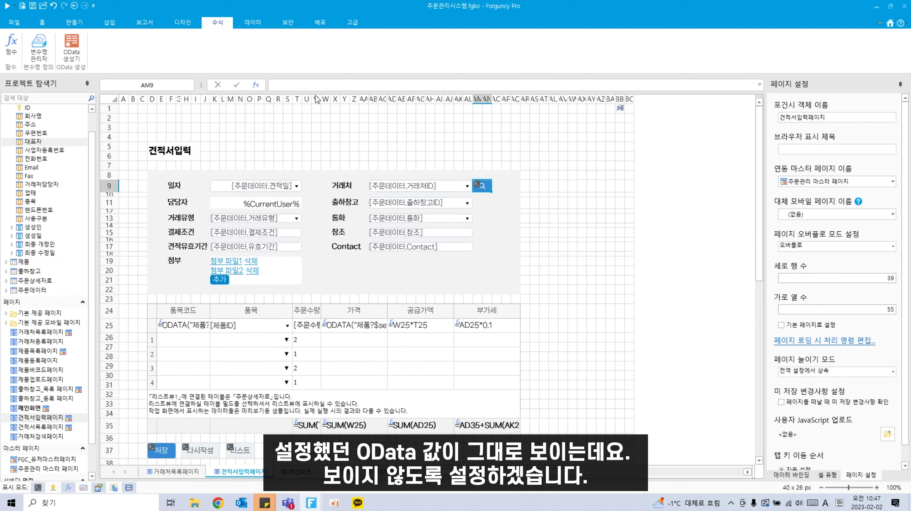
pyautogui.click(106, 113)
pyautogui.rightClick(107, 110)
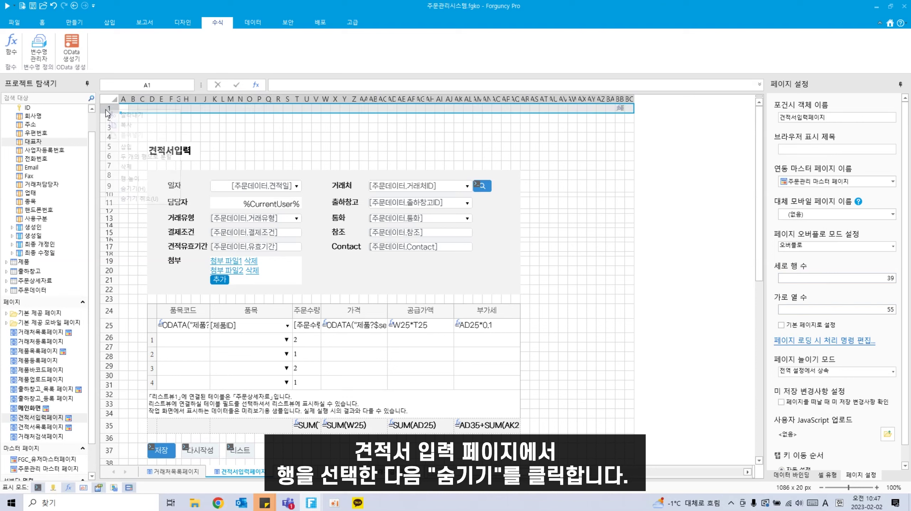
pyautogui.click(139, 189)
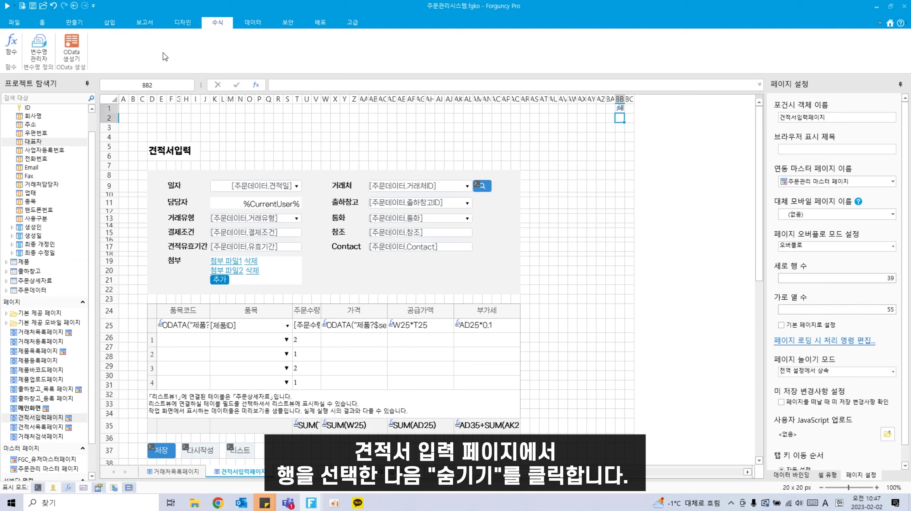
# Step: Reload the running quote page and choose 그레이프시티 through the customer search
pyautogui.click(218, 503)
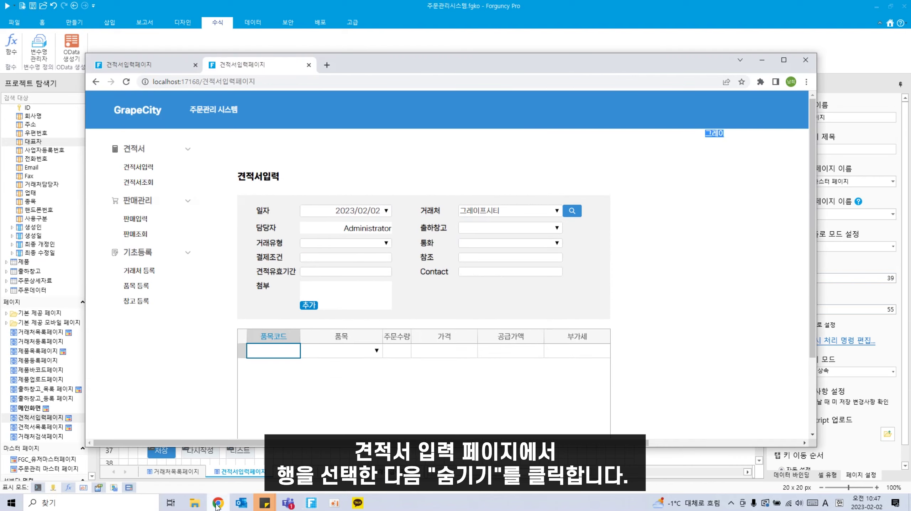
pyautogui.click(126, 81)
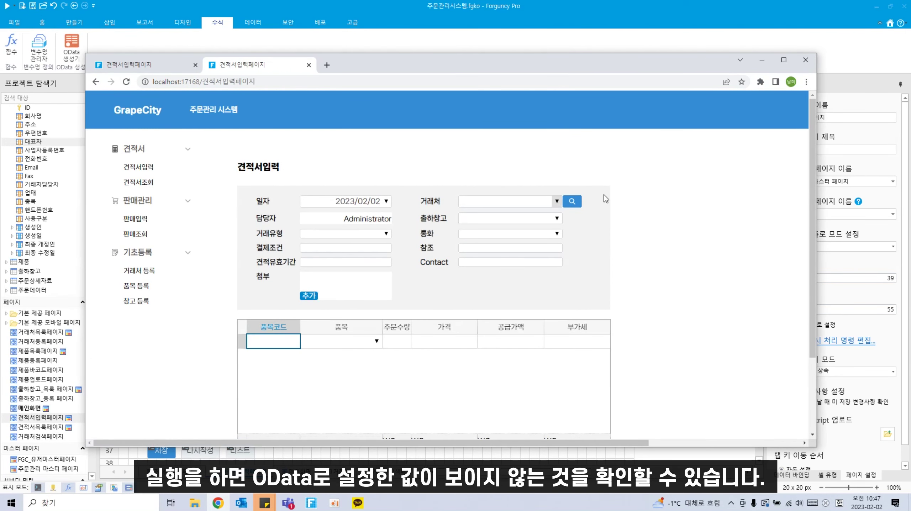
pyautogui.click(572, 201)
pyautogui.click(413, 206)
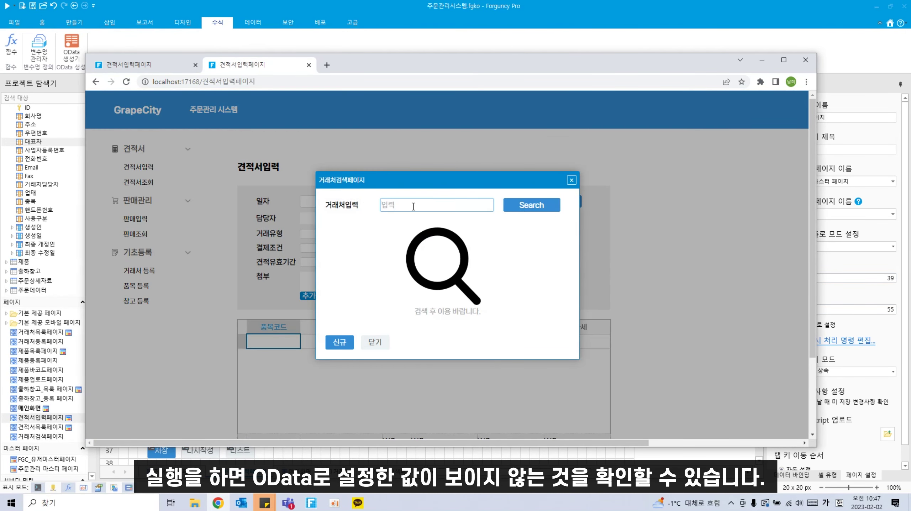
pyautogui.write('그레이프시티')
pyautogui.press('Tab')
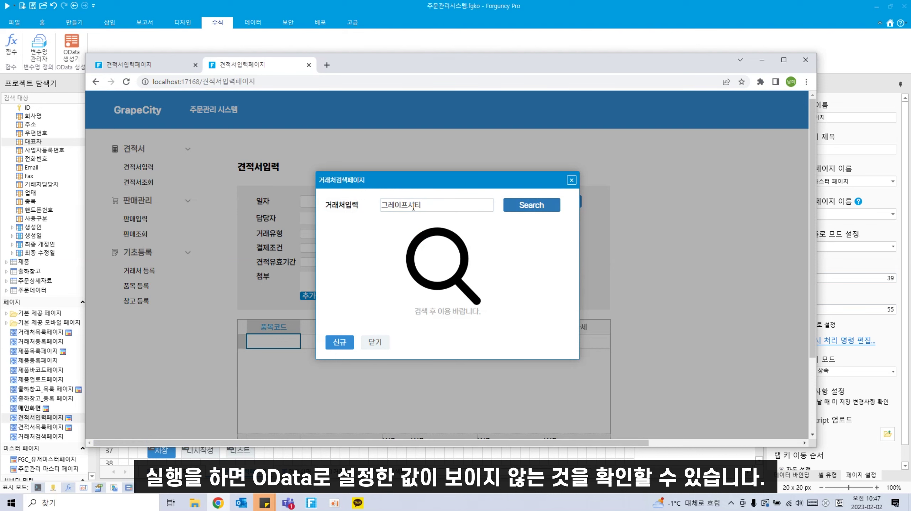
pyautogui.press('Return')
pyautogui.click(423, 247)
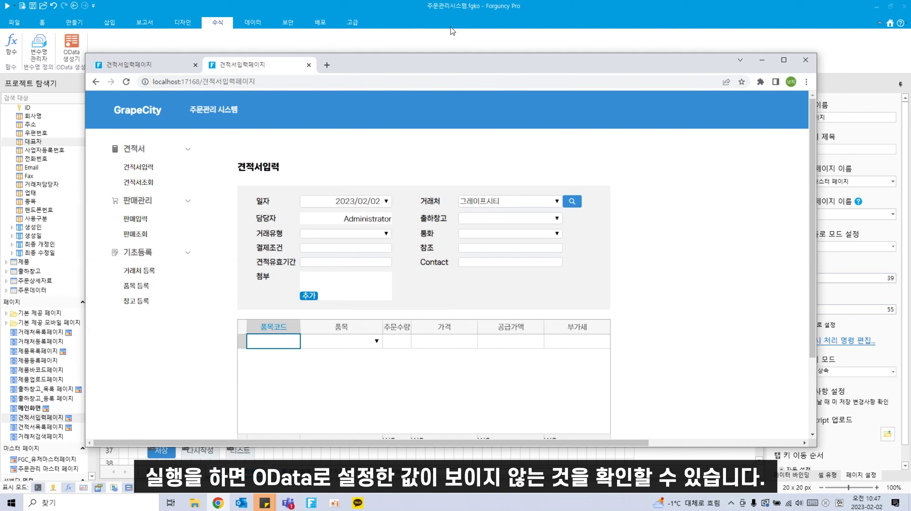
pyautogui.click(383, 11)
pyautogui.scroll(-1, 471, 229)
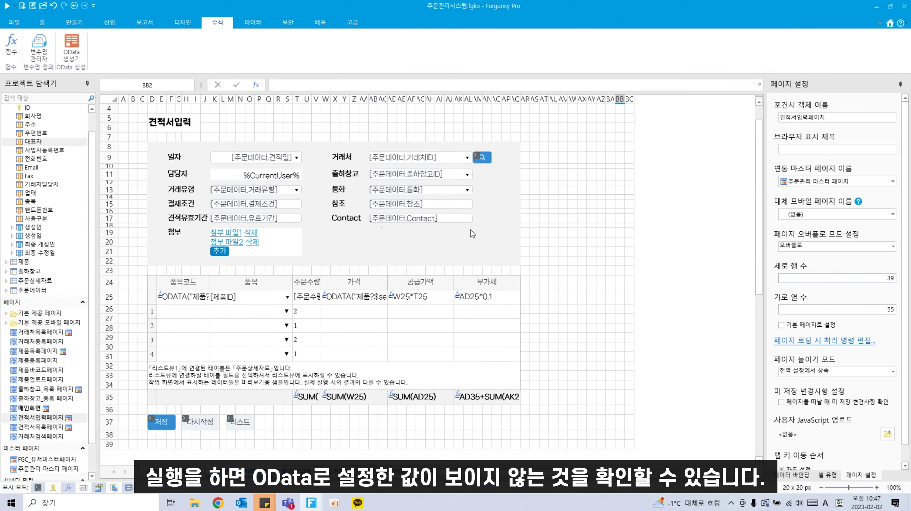
# Step: Select cell AM11 and switch to the Home ribbon tab
pyautogui.click(478, 173)
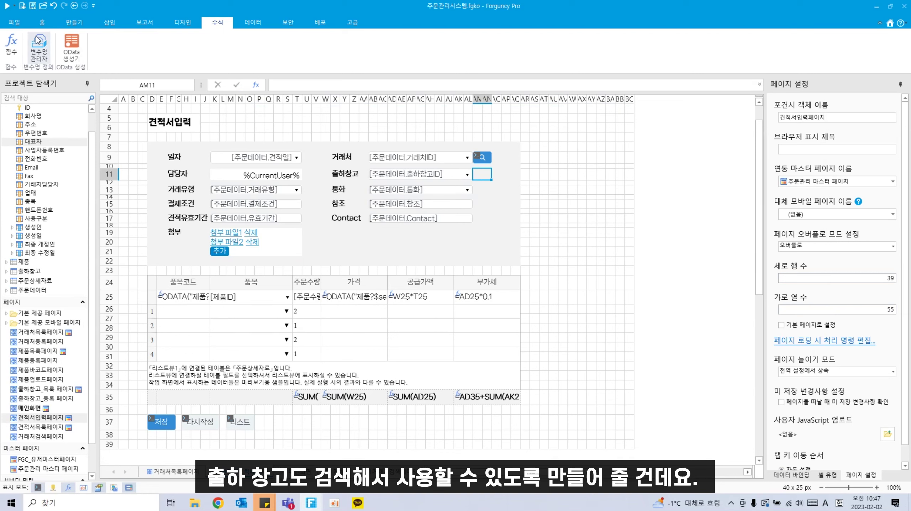
pyautogui.click(42, 22)
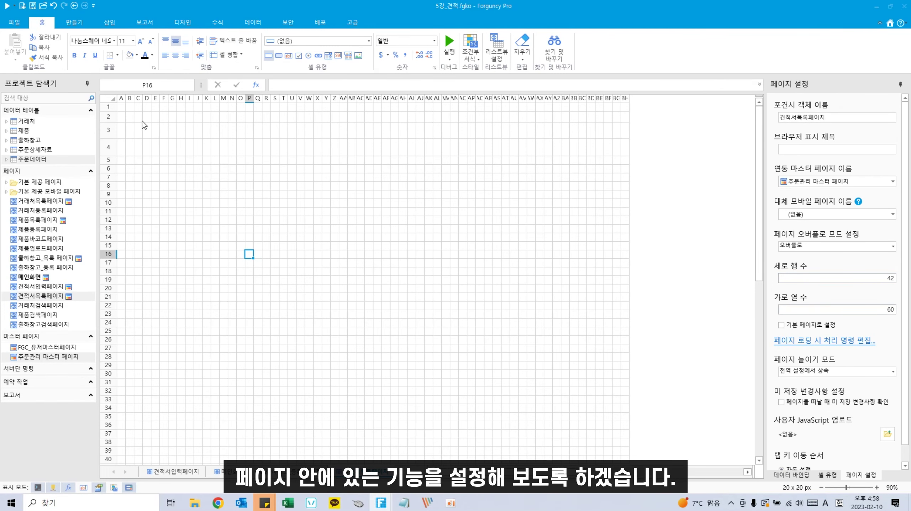
# Step: Enter the title 견적서조회 in C3 and enlarge its font
pyautogui.click(141, 130)
pyautogui.press('Hangul')
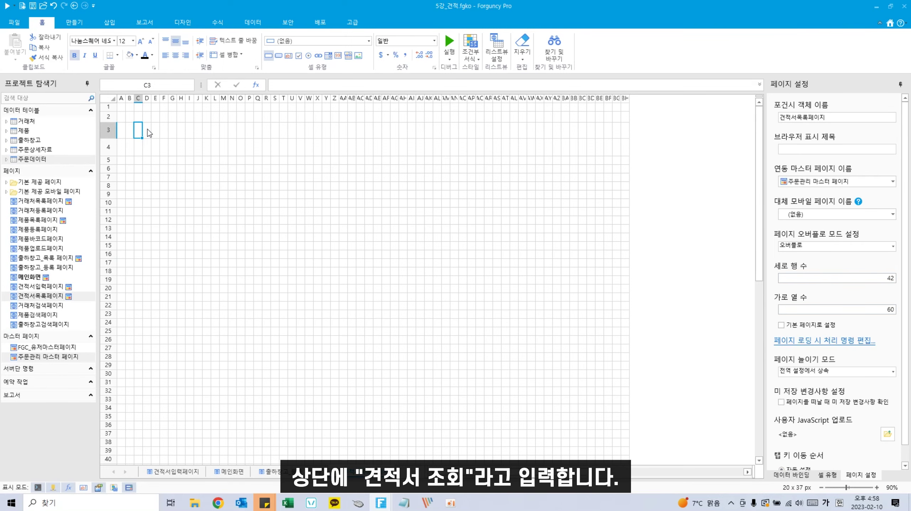
pyautogui.write('견적서조회')
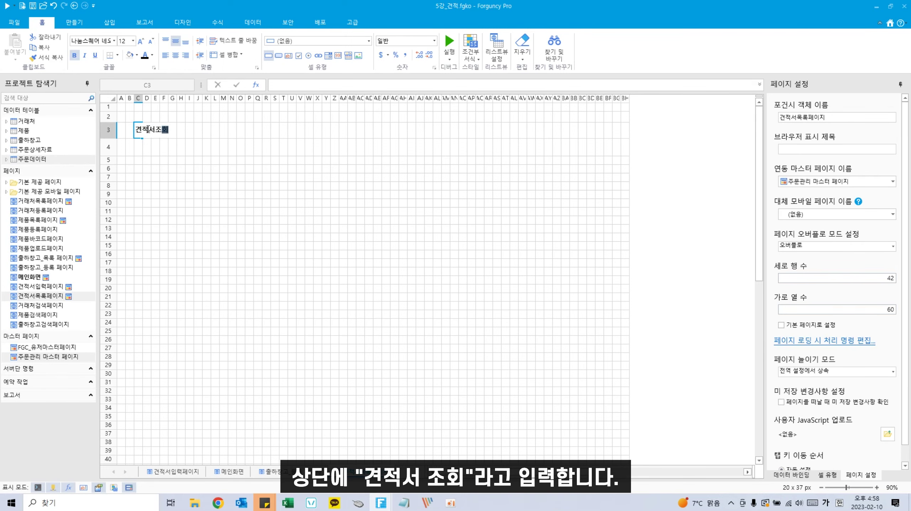
pyautogui.click(172, 168)
pyautogui.click(139, 132)
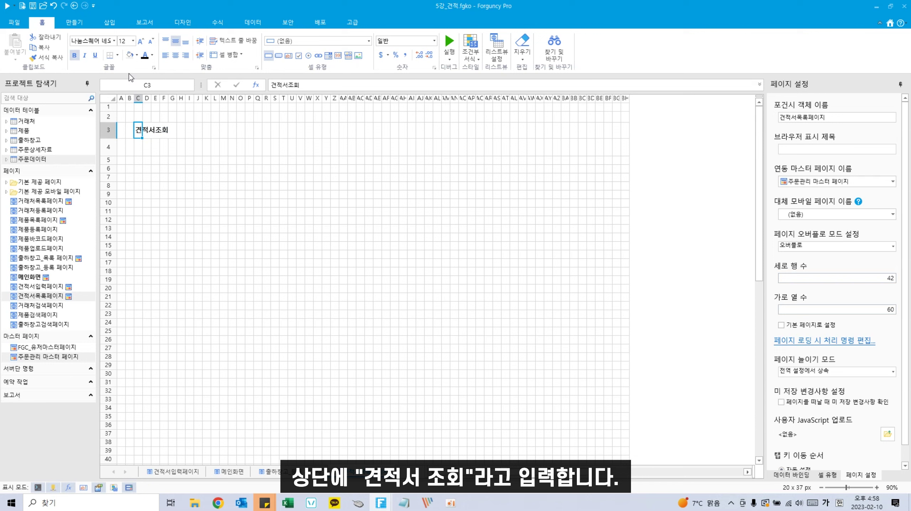
pyautogui.click(140, 41)
pyautogui.click(164, 246)
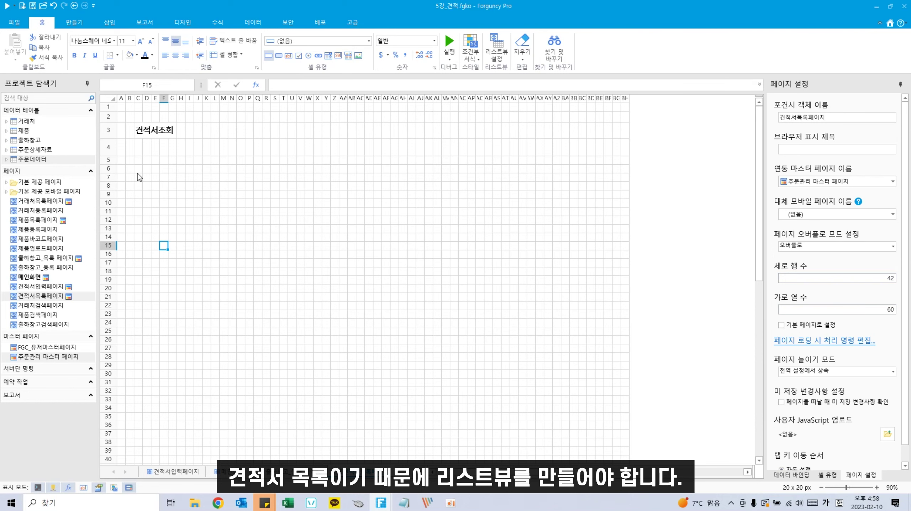
# Step: Widen the page to 85 columns and select rows 6–35 for the list
pyautogui.moveTo(137, 175); pyautogui.dragTo(417, 345)
pyautogui.click(514, 348)
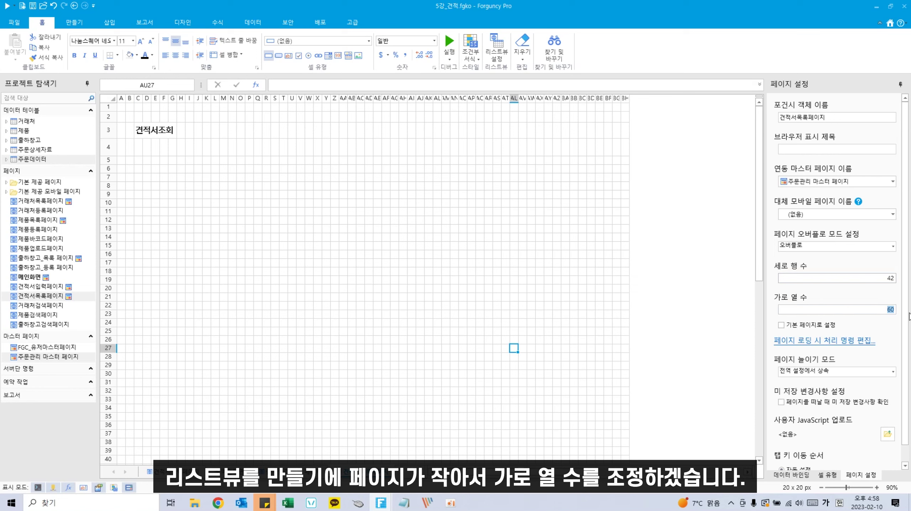
pyautogui.write('85')
pyautogui.click(558, 279)
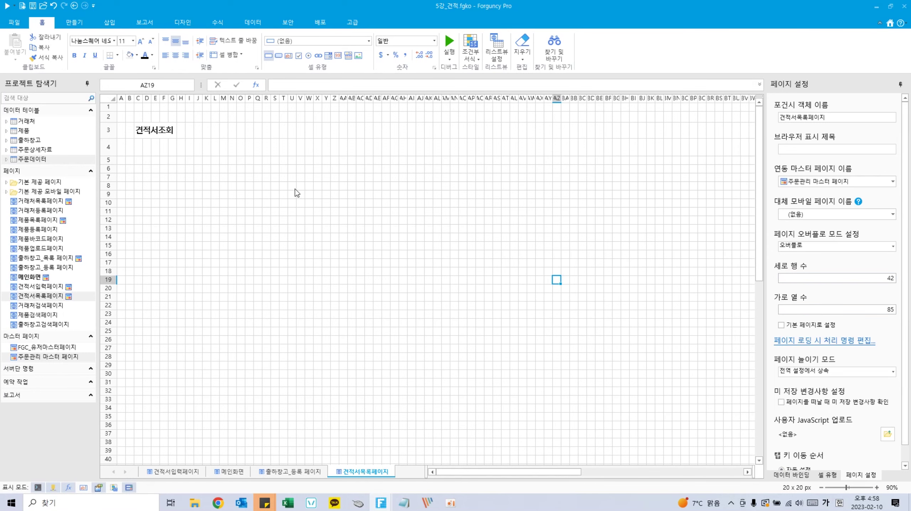
pyautogui.moveTo(138, 169); pyautogui.dragTo(730, 420)
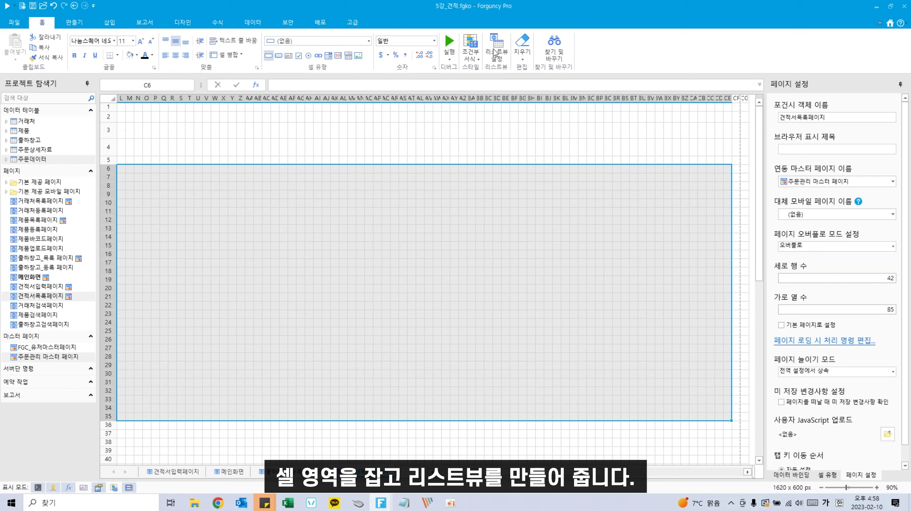
# Step: Bind a list view on the selected rows to 주문데이터 with the plain grey 사용자 지정 style
pyautogui.click(501, 59)
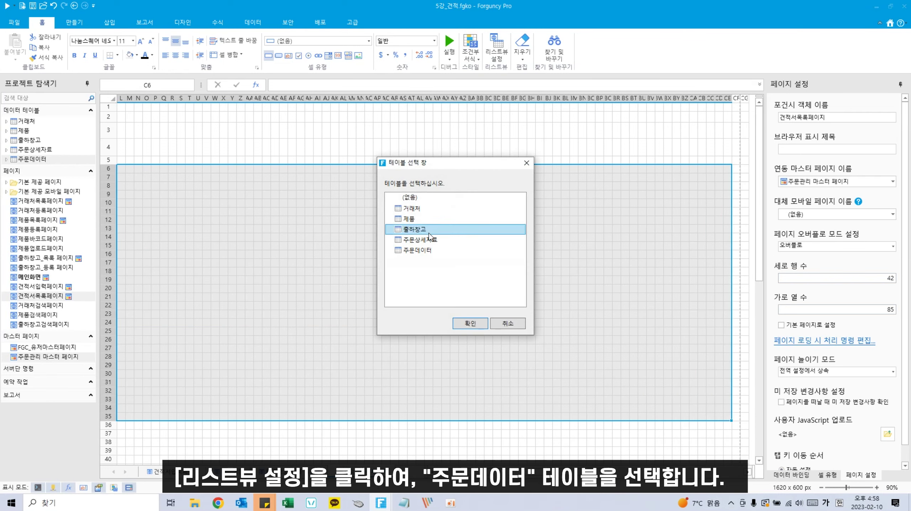
pyautogui.click(427, 250)
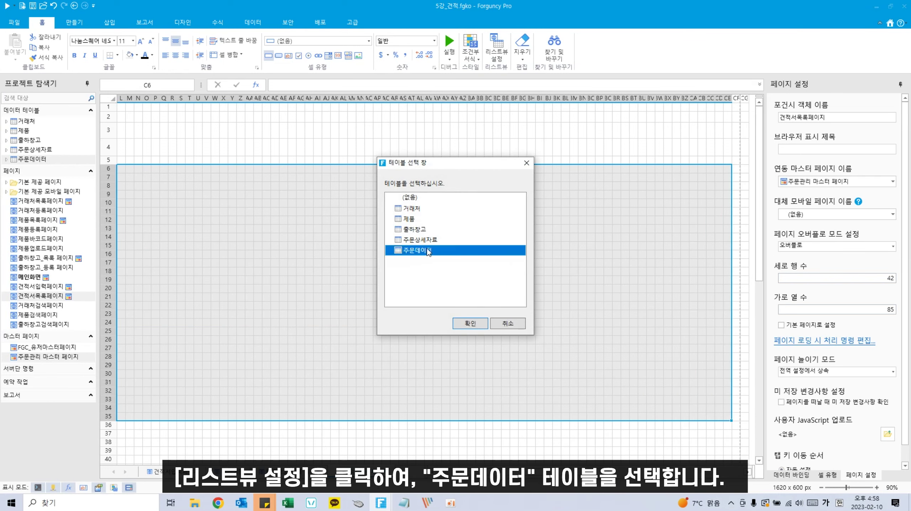
pyautogui.click(465, 324)
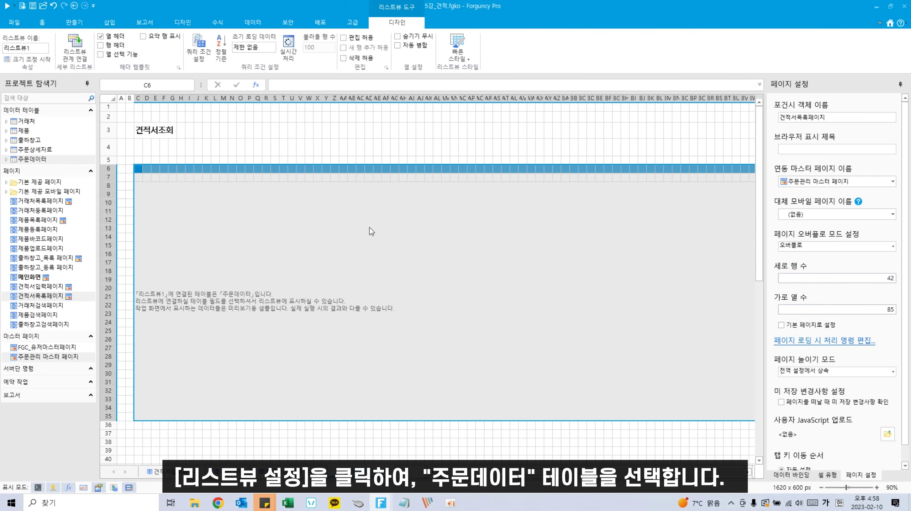
pyautogui.click(463, 58)
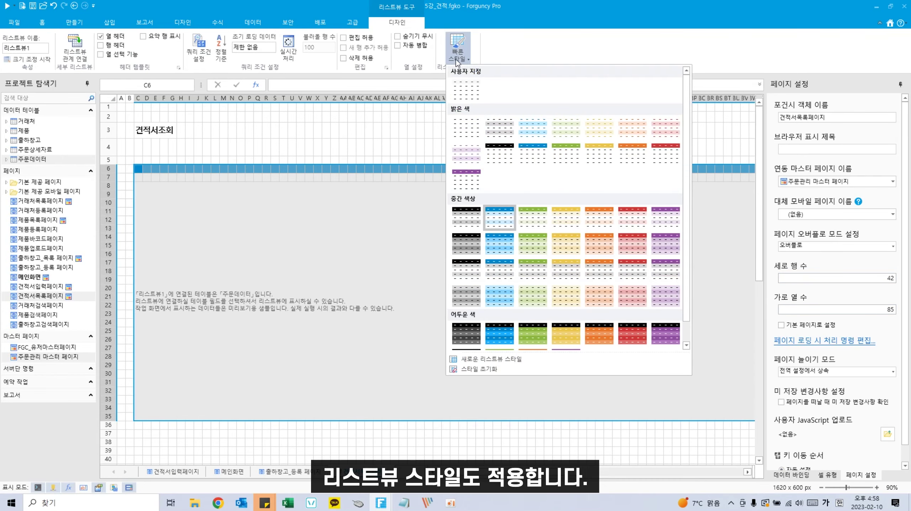
pyautogui.click(473, 94)
pyautogui.click(380, 247)
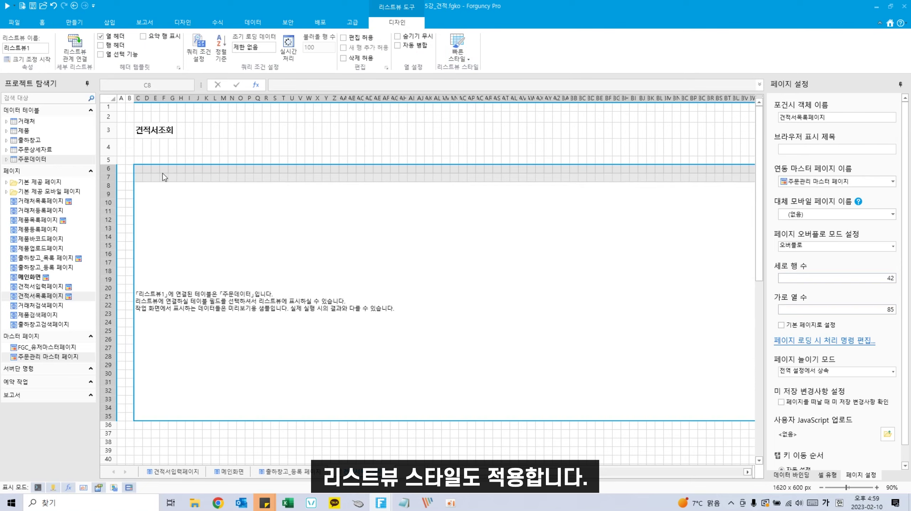
pyautogui.click(156, 170)
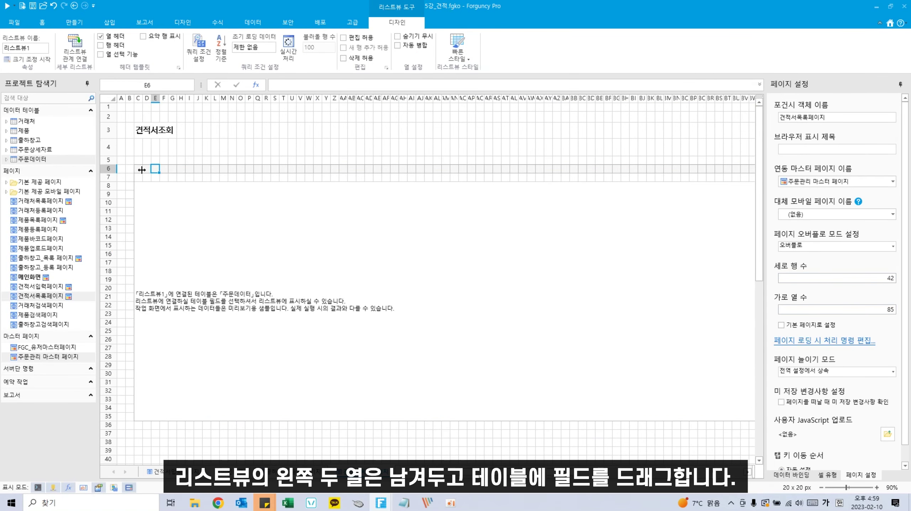
# Step: Select list header cells E6 through K6 for the first column
pyautogui.click(149, 168)
pyautogui.click(139, 168)
pyautogui.click(150, 170)
pyautogui.moveTo(155, 170); pyautogui.dragTo(217, 170)
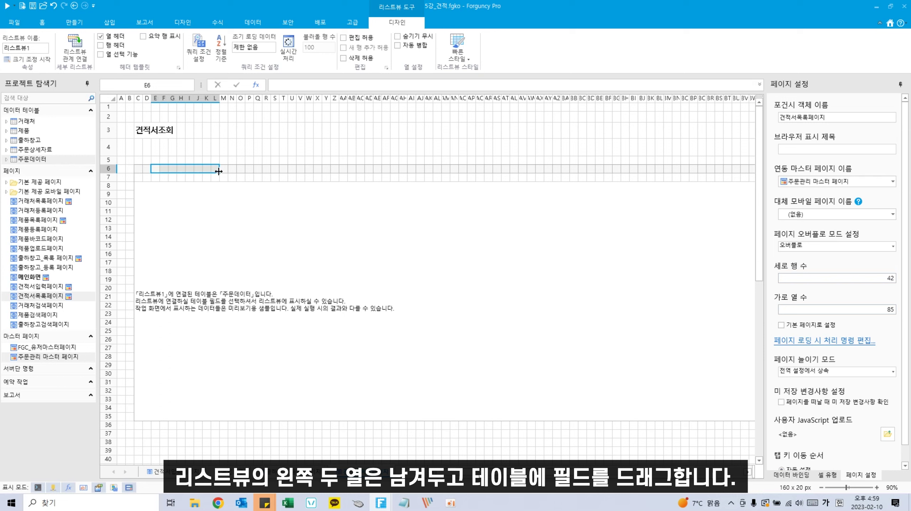
pyautogui.click(138, 168)
pyautogui.click(145, 168)
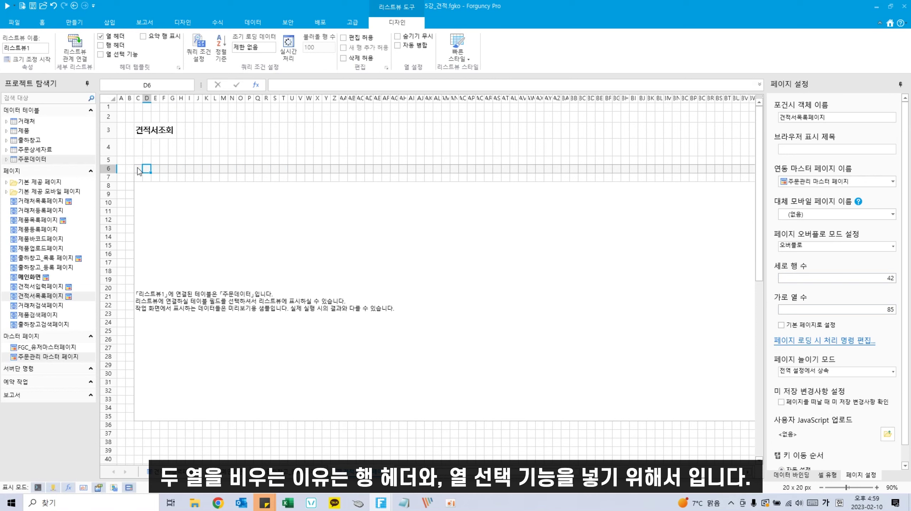
pyautogui.click(138, 169)
pyautogui.moveTo(157, 169); pyautogui.dragTo(208, 166)
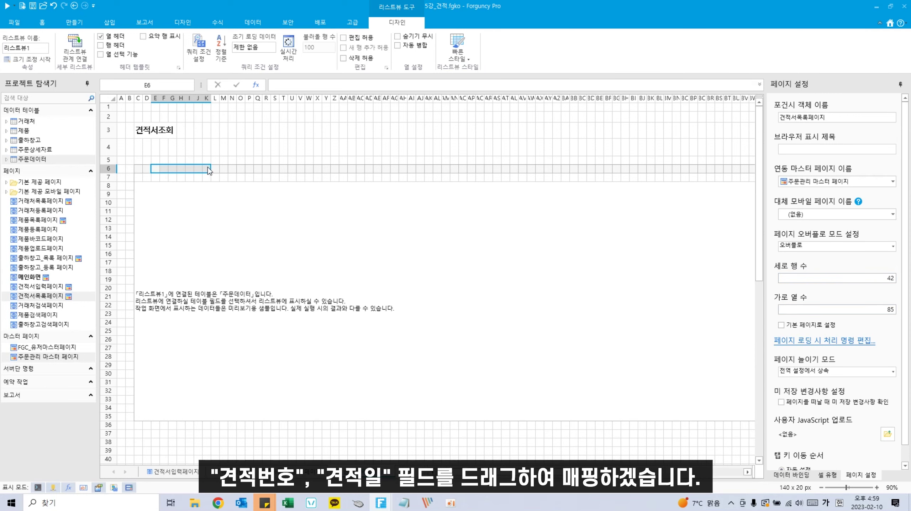
# Step: Add 견적번호 at E6, 견적일 at L6, and 거래처ID's 회사명 at R6
pyautogui.click(6, 159)
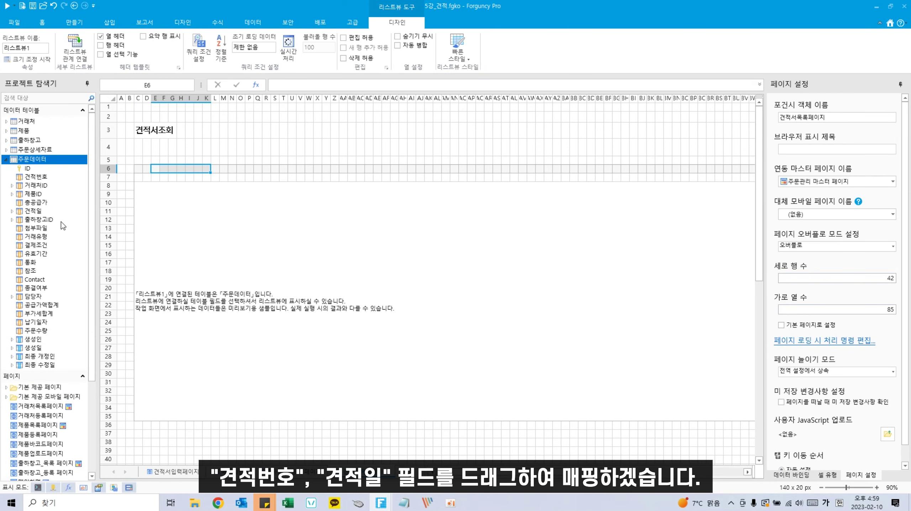
pyautogui.moveTo(36, 177); pyautogui.dragTo(259, 171)
pyautogui.moveTo(27, 214); pyautogui.dragTo(321, 170)
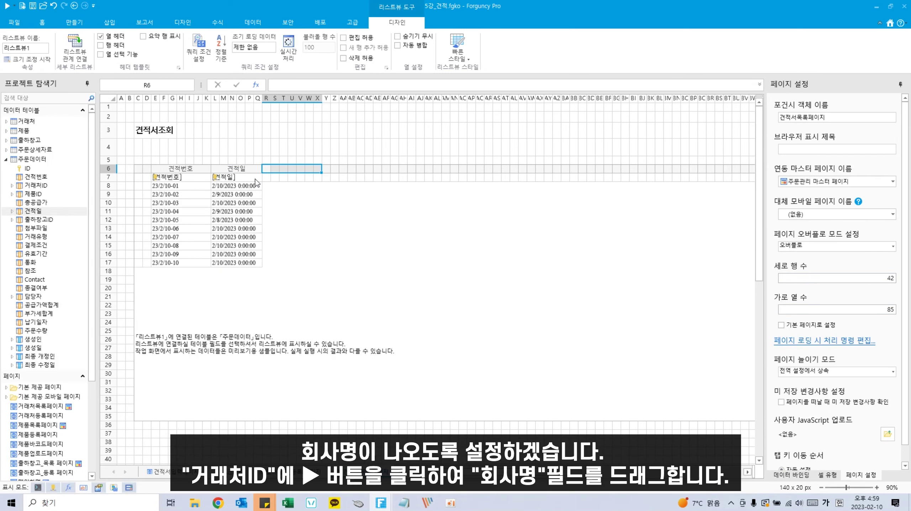
pyautogui.click(12, 185)
pyautogui.click(38, 204)
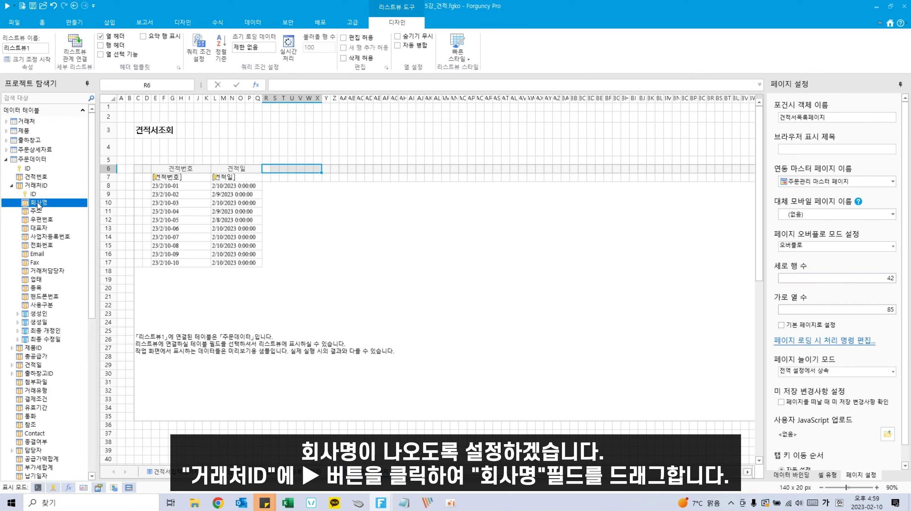
pyautogui.moveTo(38, 206); pyautogui.dragTo(321, 172)
pyautogui.moveTo(54, 193); pyautogui.dragTo(370, 170)
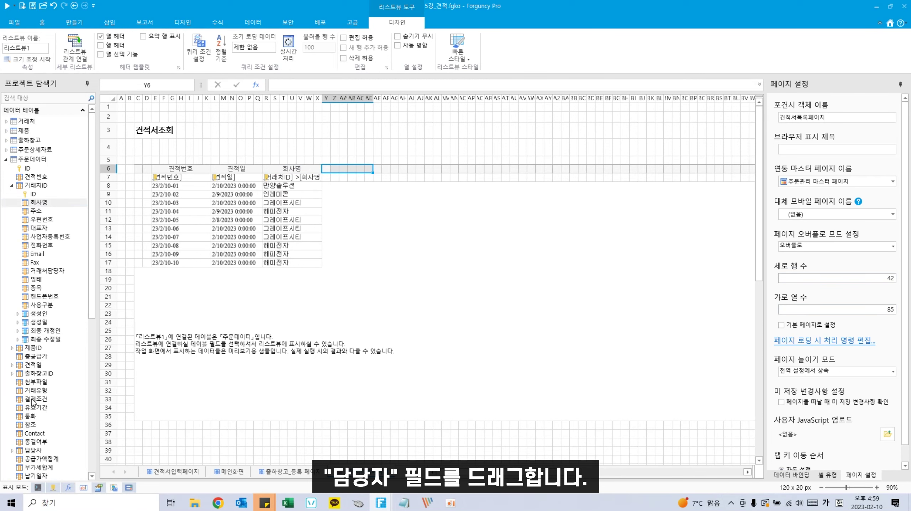
# Step: Add the 담당자 column and the 제품ID > 제품명 column to the list header
pyautogui.scroll(-3, 34, 404)
pyautogui.moveTo(34, 382); pyautogui.dragTo(429, 170)
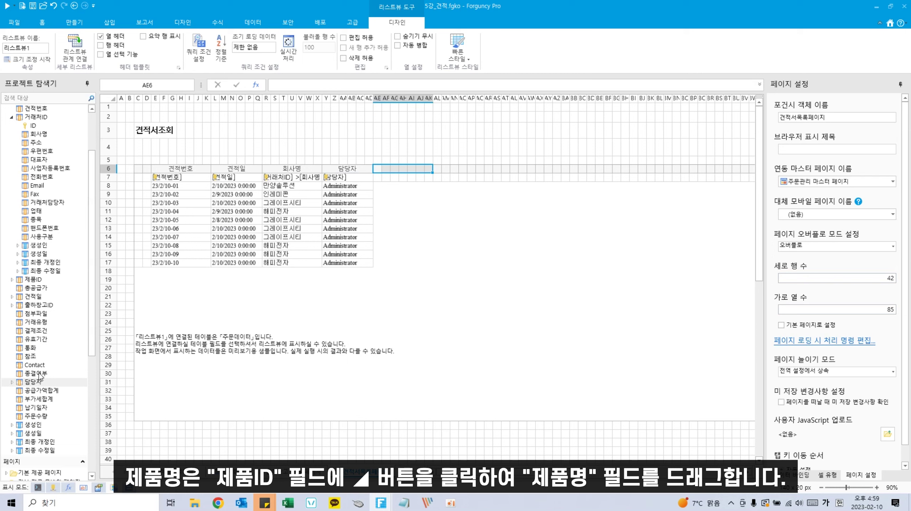
pyautogui.scroll(2, 42, 376)
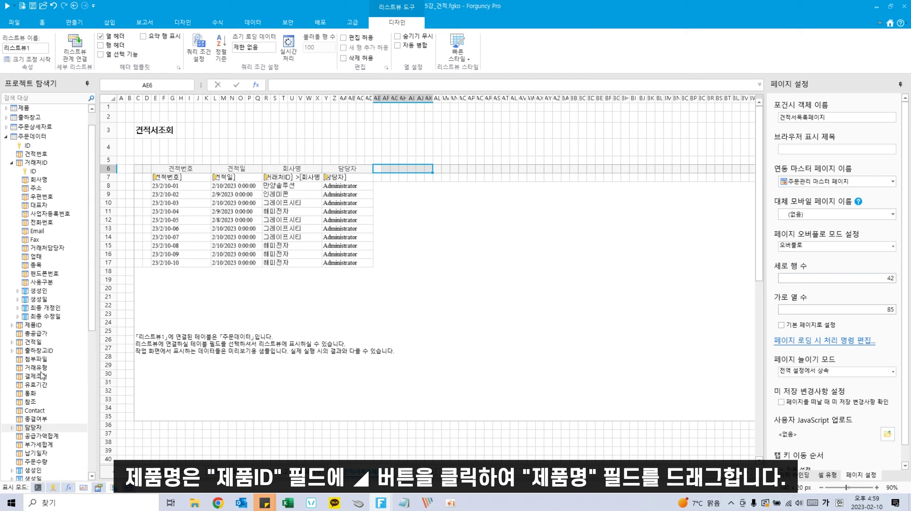
pyautogui.click(12, 325)
pyautogui.moveTo(39, 290); pyautogui.dragTo(414, 170)
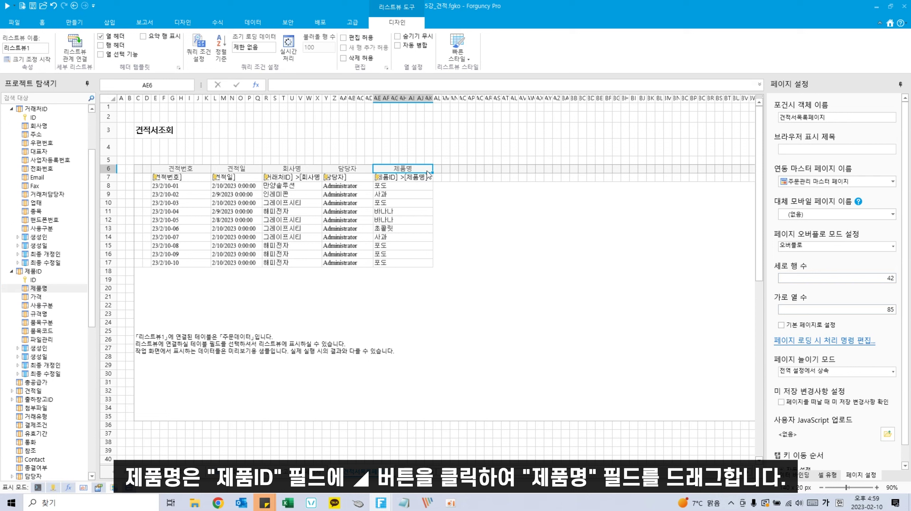
# Step: Add the 공급가액합계, 부가세합계, 총공급가 and 주문수량 columns to the list
pyautogui.click(485, 167)
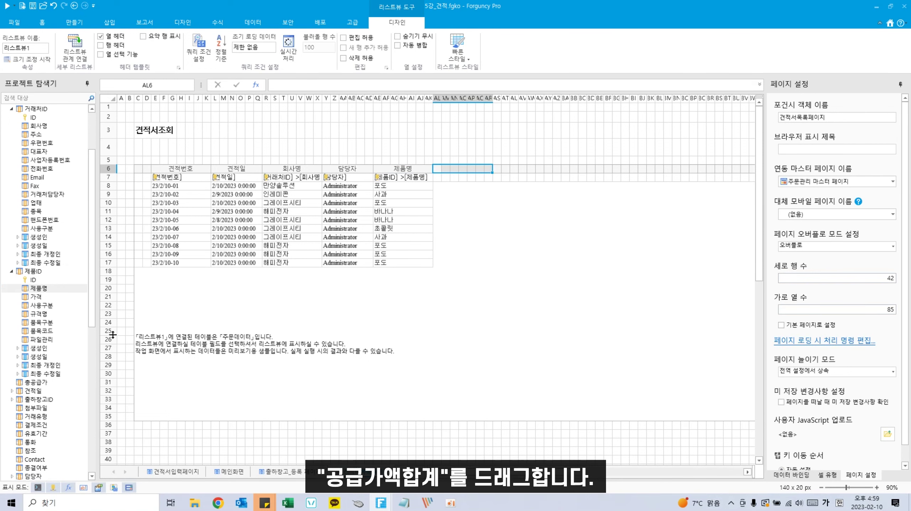
pyautogui.scroll(-1, 73, 423)
pyautogui.moveTo(39, 462); pyautogui.dragTo(547, 167)
pyautogui.scroll(-1, 45, 422)
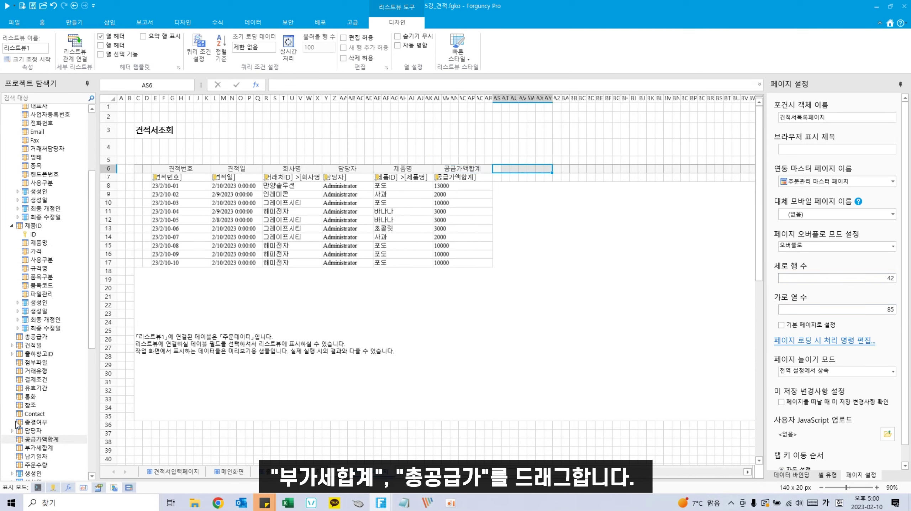
pyautogui.moveTo(38, 448); pyautogui.dragTo(599, 166)
pyautogui.moveTo(42, 337); pyautogui.dragTo(638, 169)
pyautogui.scroll(-1, 41, 365)
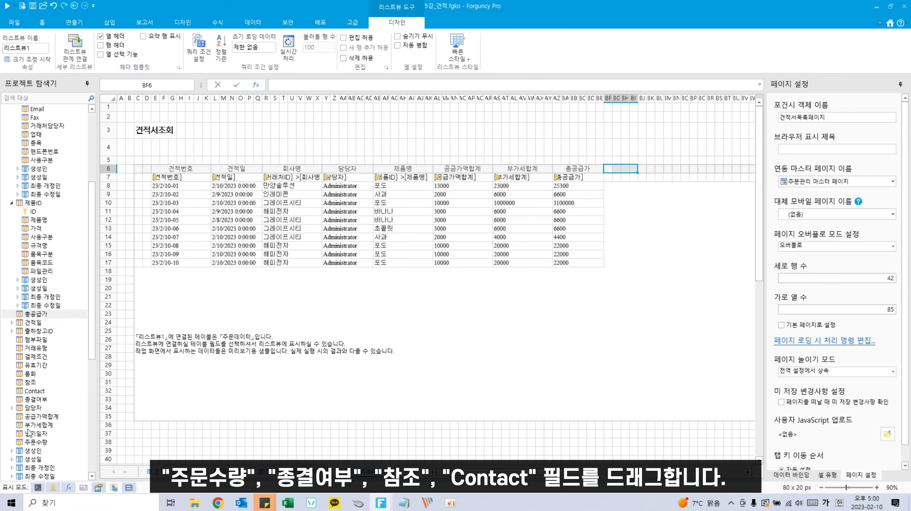
pyautogui.moveTo(36, 443); pyautogui.dragTo(662, 169)
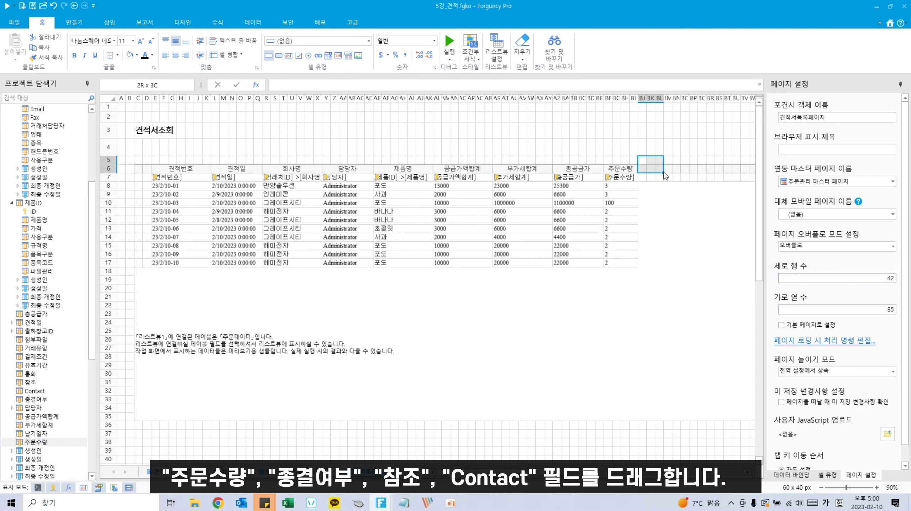
# Step: Add the 종결여부 and 참조 columns to the list
pyautogui.click(666, 176)
pyautogui.moveTo(645, 171); pyautogui.dragTo(676, 169)
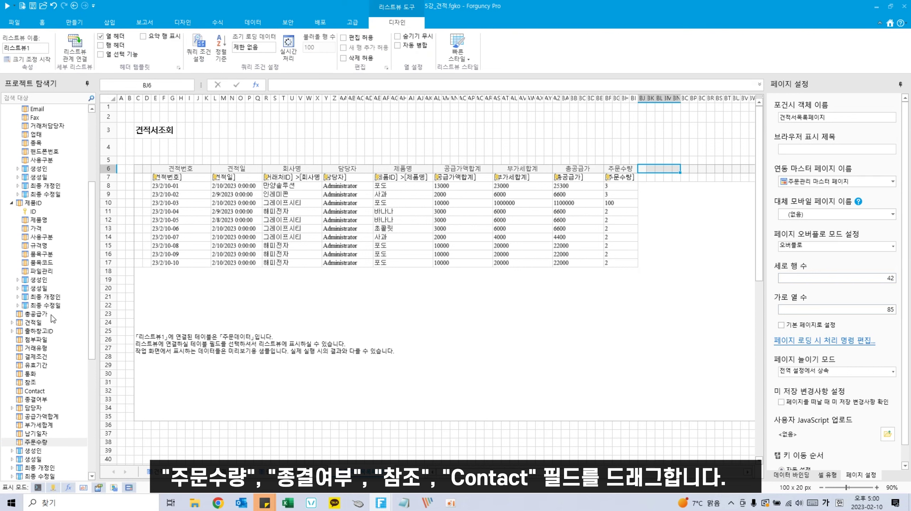
pyautogui.scroll(1, 42, 356)
pyautogui.scroll(3, 42, 356)
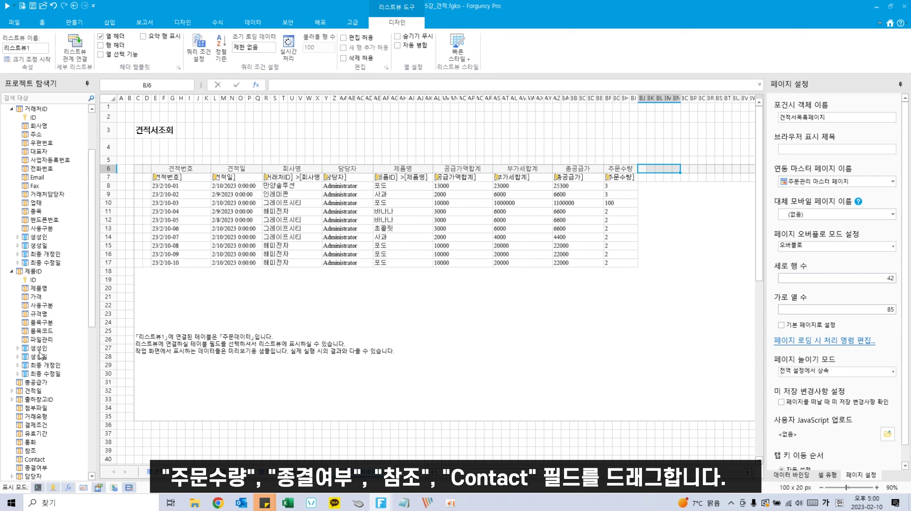
pyautogui.scroll(-4, 42, 356)
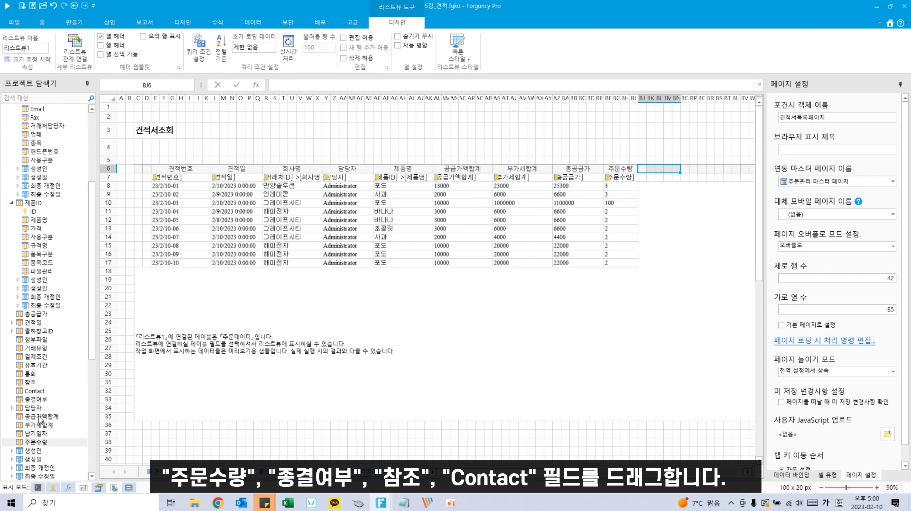
pyautogui.moveTo(39, 399); pyautogui.dragTo(726, 167)
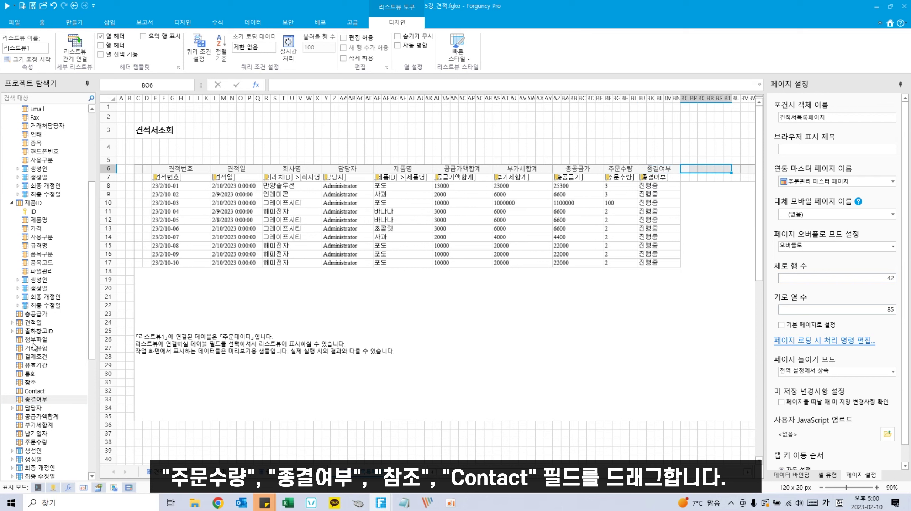
pyautogui.moveTo(32, 382); pyautogui.dragTo(719, 173)
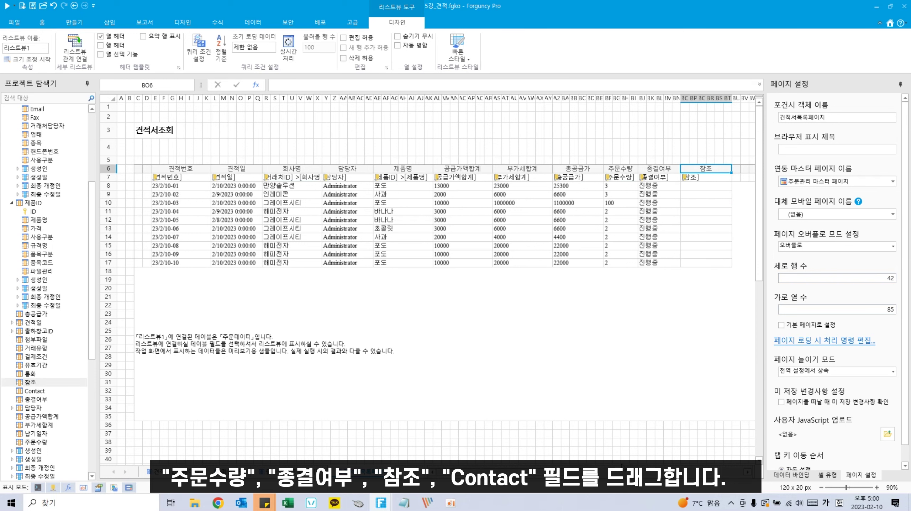
# Step: Add the Contact column and the 거래처ID > 전화번호 column after it
pyautogui.hscroll(5, 484, 289)
pyautogui.moveTo(361, 168); pyautogui.dragTo(397, 169)
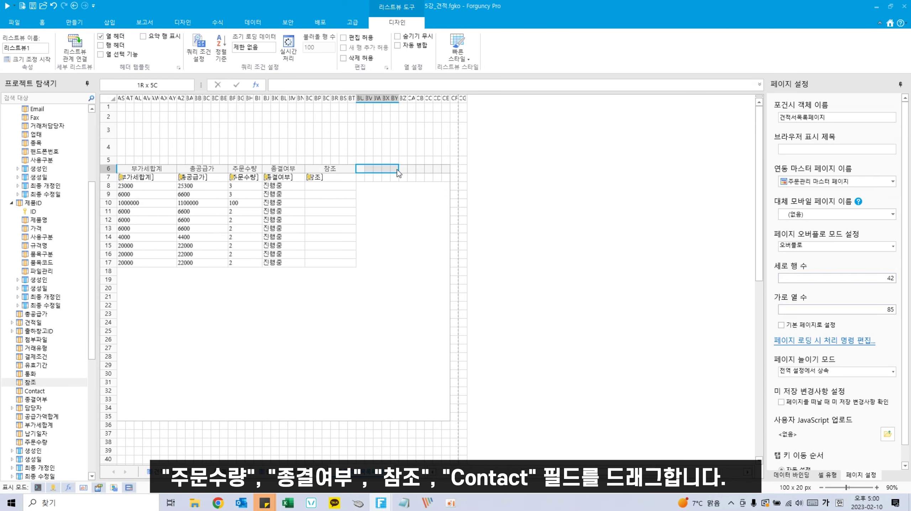
pyautogui.moveTo(36, 391); pyautogui.dragTo(429, 169)
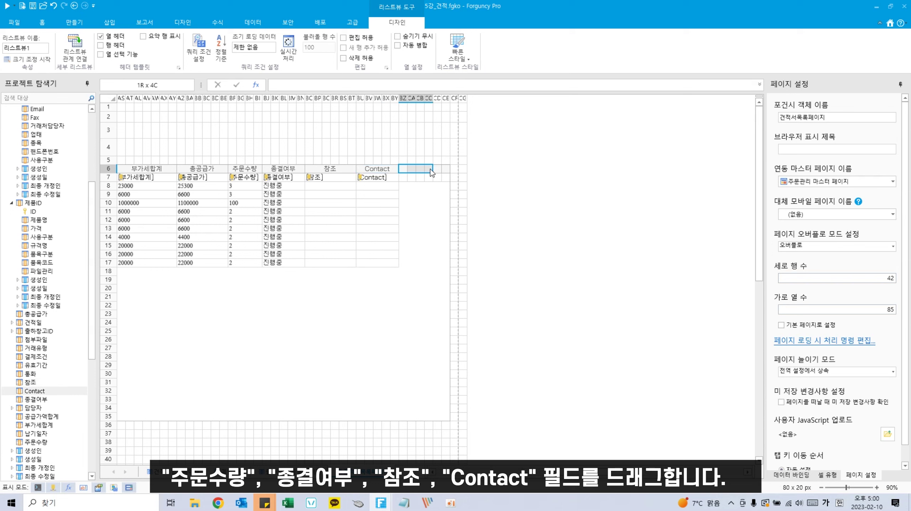
pyautogui.scroll(4, 16, 286)
pyautogui.scroll(2, 16, 287)
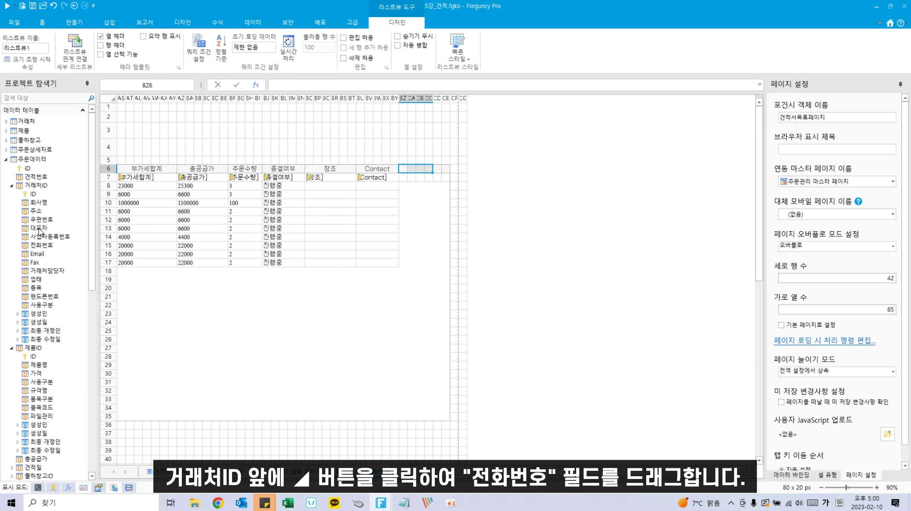
pyautogui.moveTo(45, 246); pyautogui.dragTo(415, 169)
pyautogui.moveTo(407, 240); pyautogui.dragTo(425, 171)
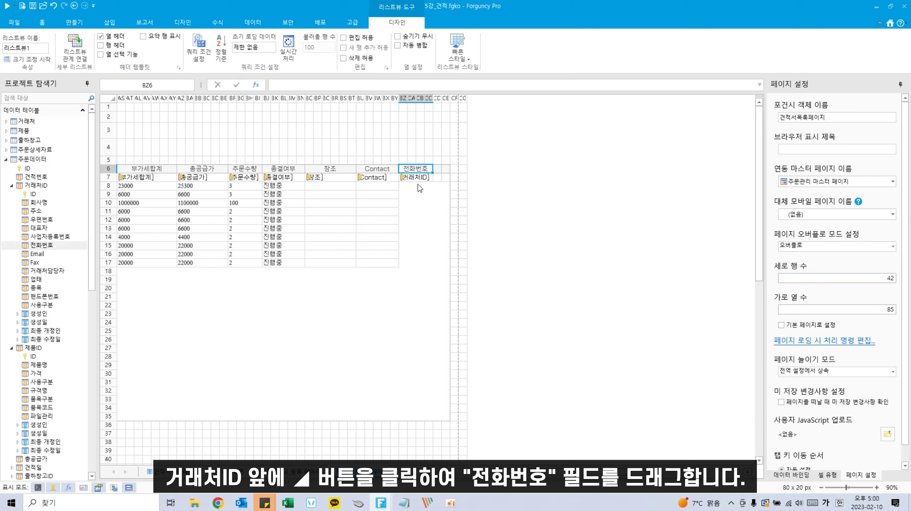
pyautogui.click(382, 306)
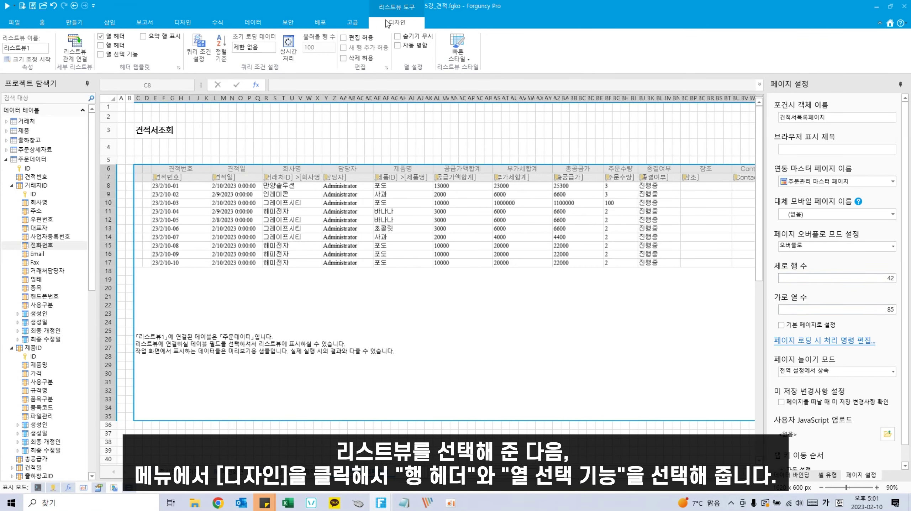
# Step: Turn on 행 헤더 and 열 선택 기능, and heighten the header row to 36 px
pyautogui.click(100, 46)
pyautogui.click(101, 54)
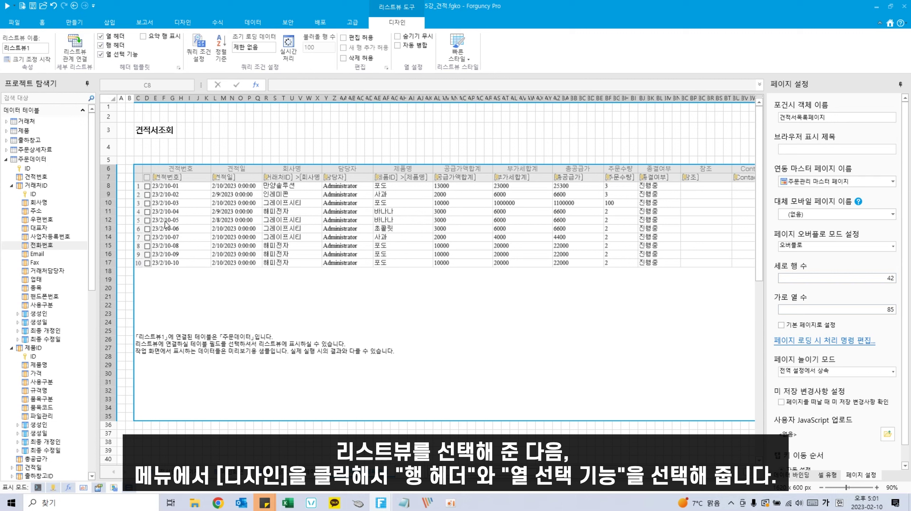
pyautogui.click(163, 170)
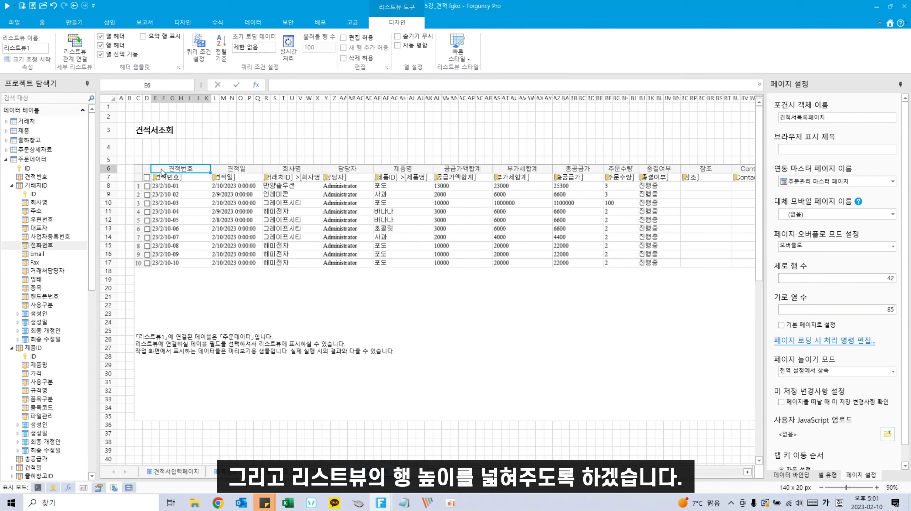
pyautogui.moveTo(108, 174); pyautogui.dragTo(712, 176)
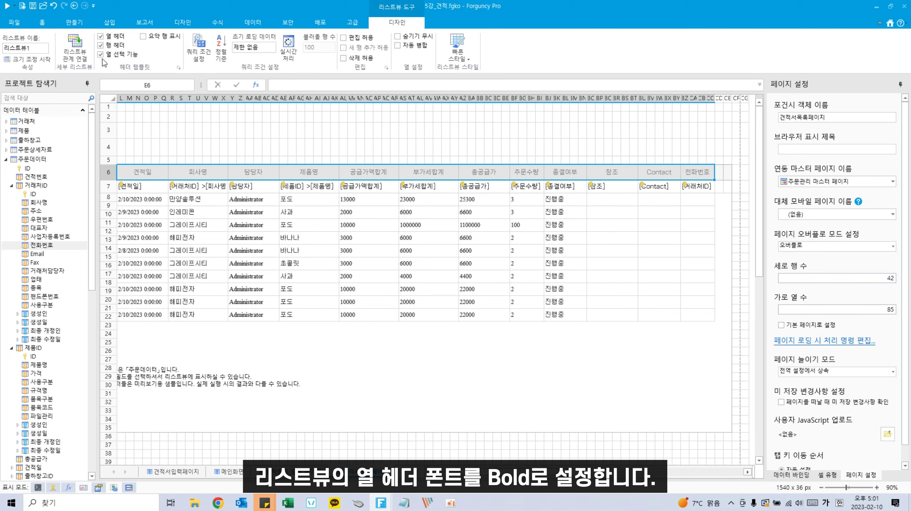
# Step: Make the list's column headings bold
pyautogui.click(43, 23)
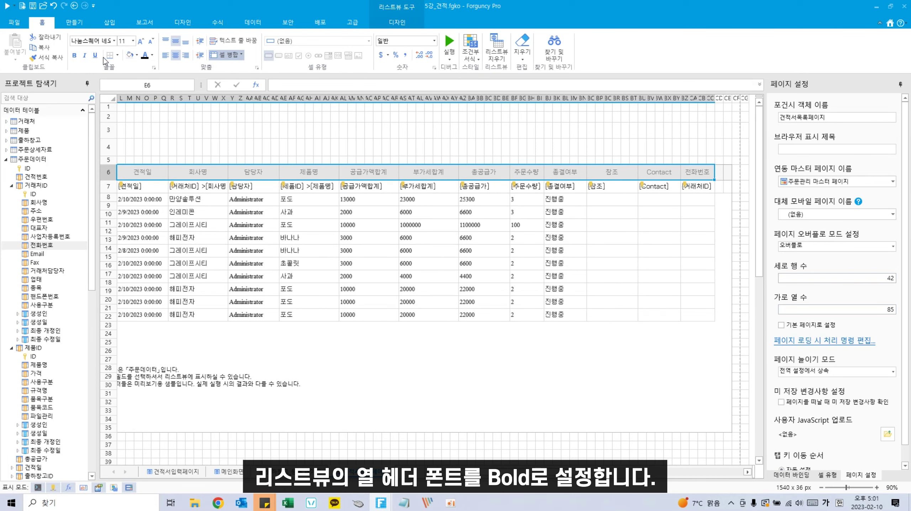
pyautogui.click(75, 56)
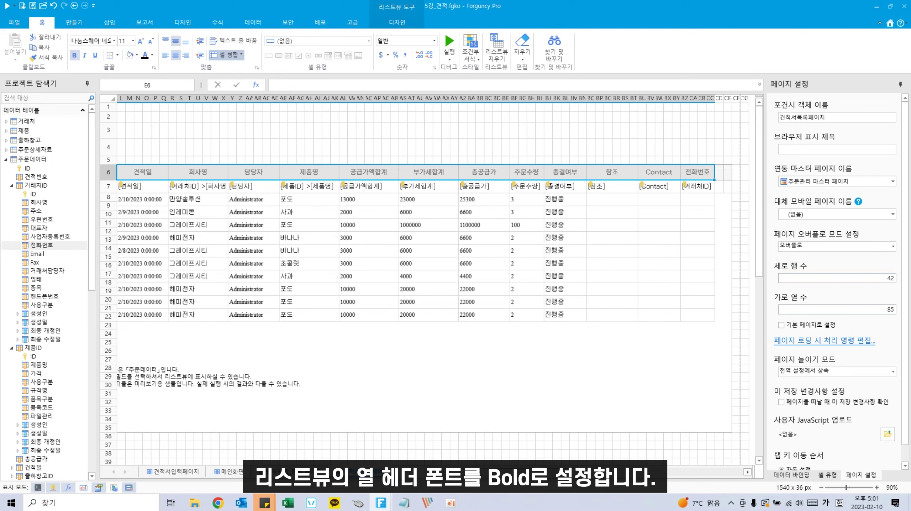
pyautogui.hscroll(-4, 266, 371)
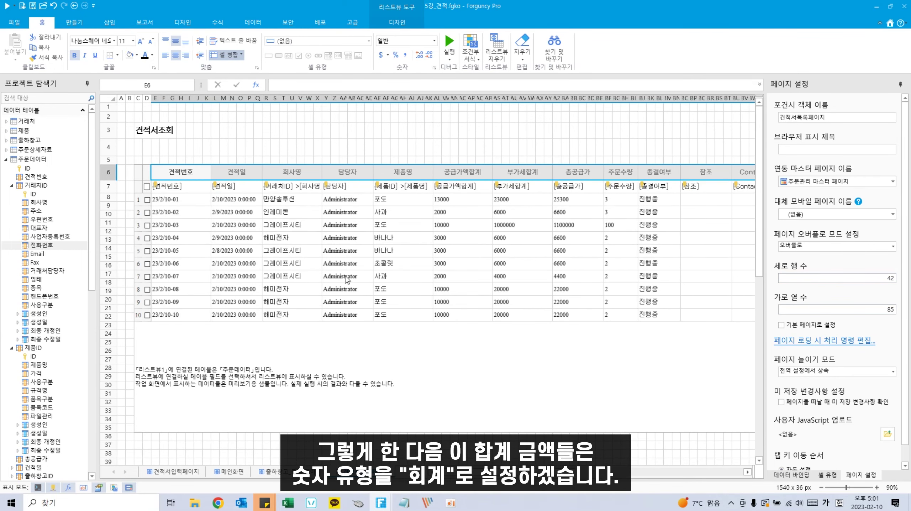
# Step: Apply the 회계 format to the 공급가액합계, 부가세합계 and 총공급가 template cells in row 7
pyautogui.click(470, 189)
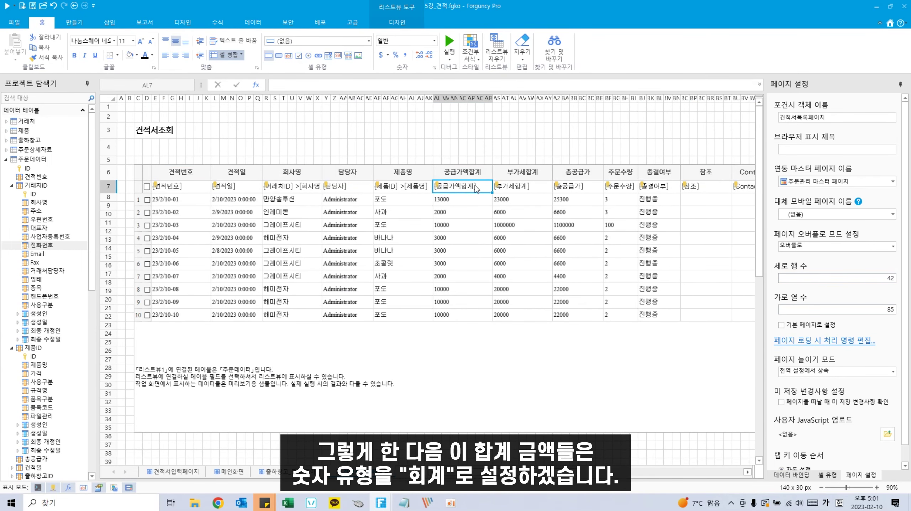
pyautogui.moveTo(476, 189); pyautogui.dragTo(588, 186)
pyautogui.click(434, 42)
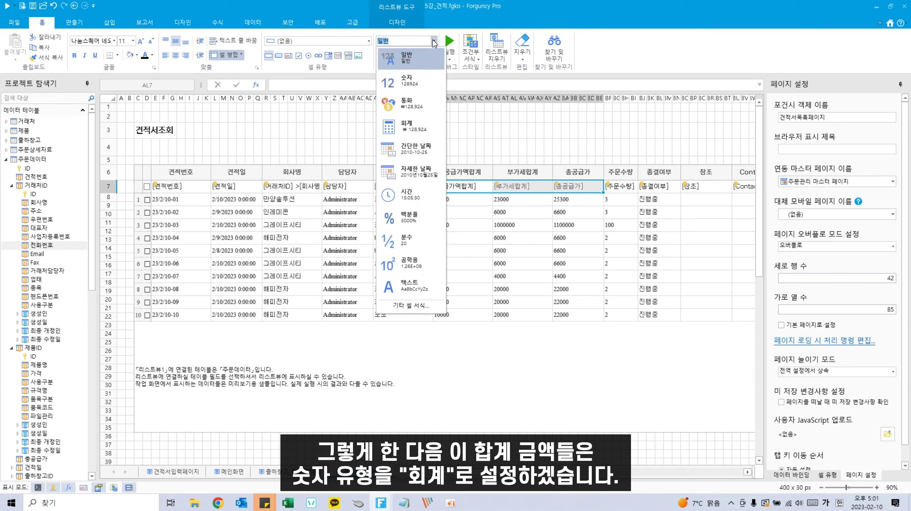
pyautogui.click(424, 123)
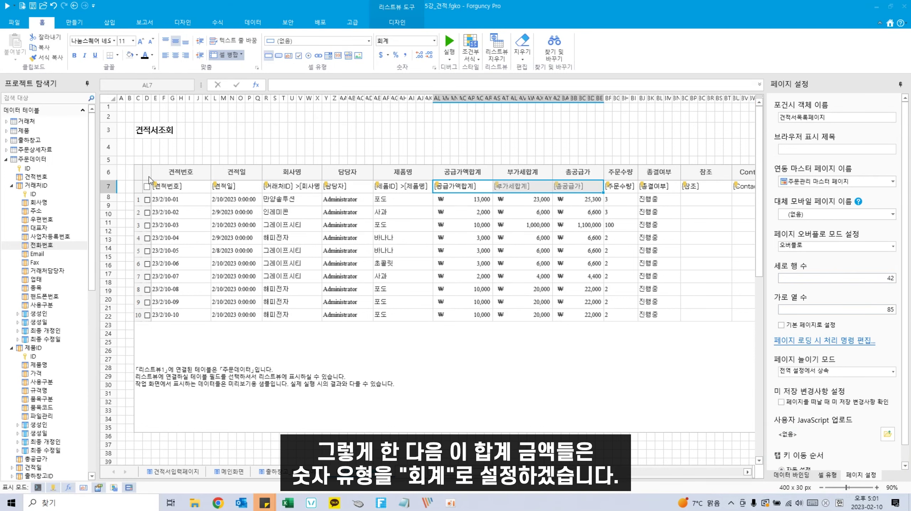
pyautogui.click(188, 187)
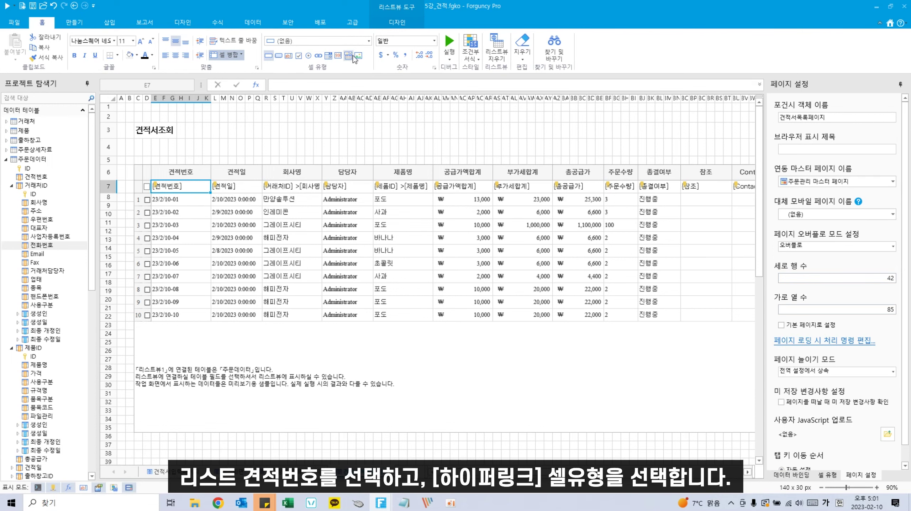
# Step: Make 견적번호 a hyperlink whose command navigates to 견적서입력페이지
pyautogui.click(361, 41)
pyautogui.click(345, 91)
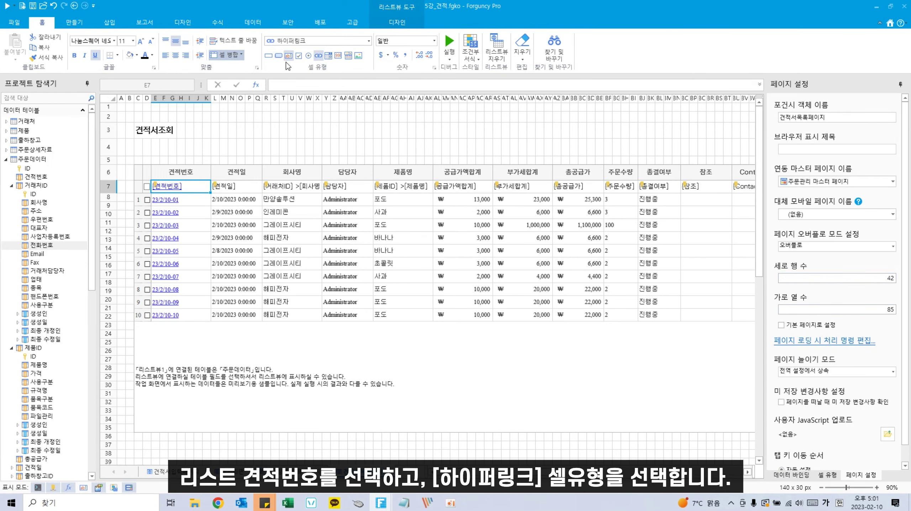
pyautogui.rightClick(183, 188)
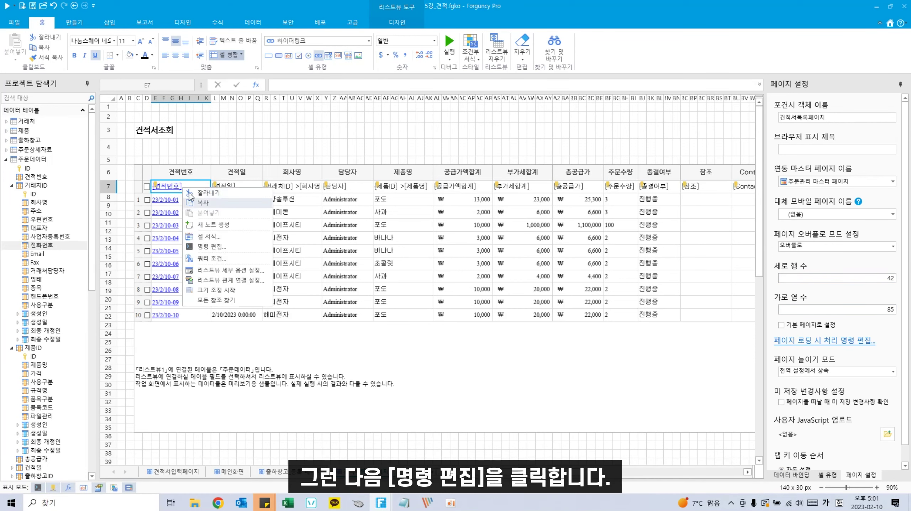
pyautogui.click(215, 246)
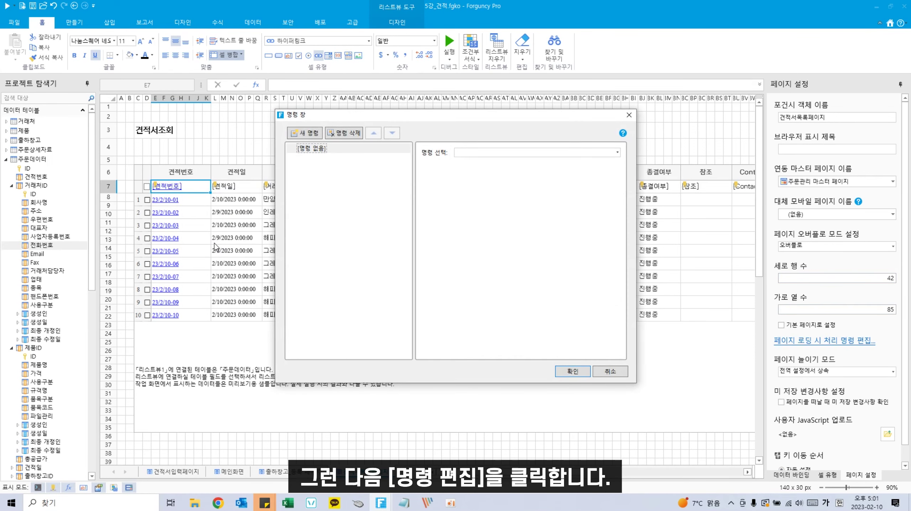
pyautogui.click(598, 152)
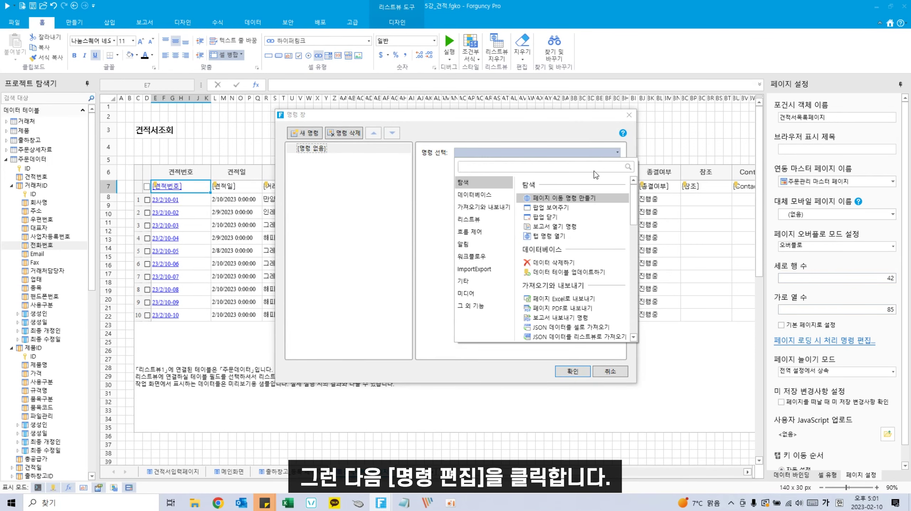
pyautogui.click(577, 204)
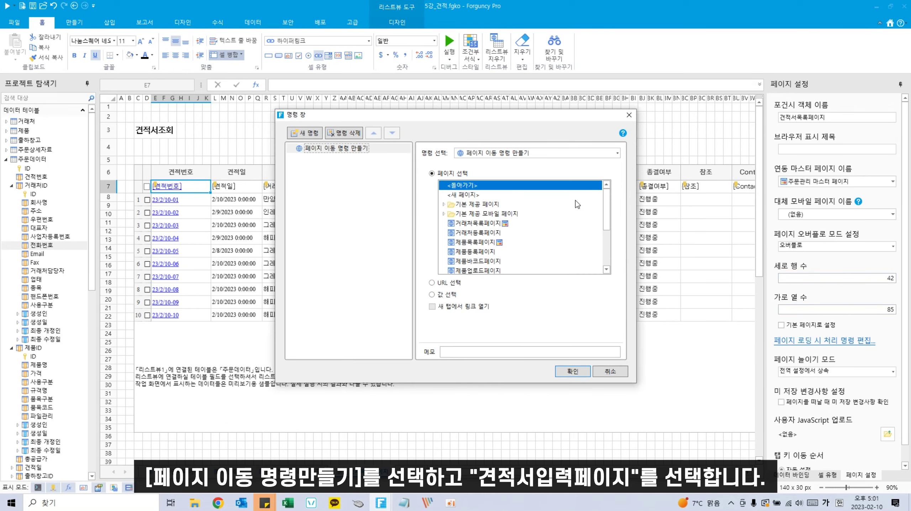
pyautogui.scroll(-3, 473, 257)
pyautogui.scroll(-1, 473, 255)
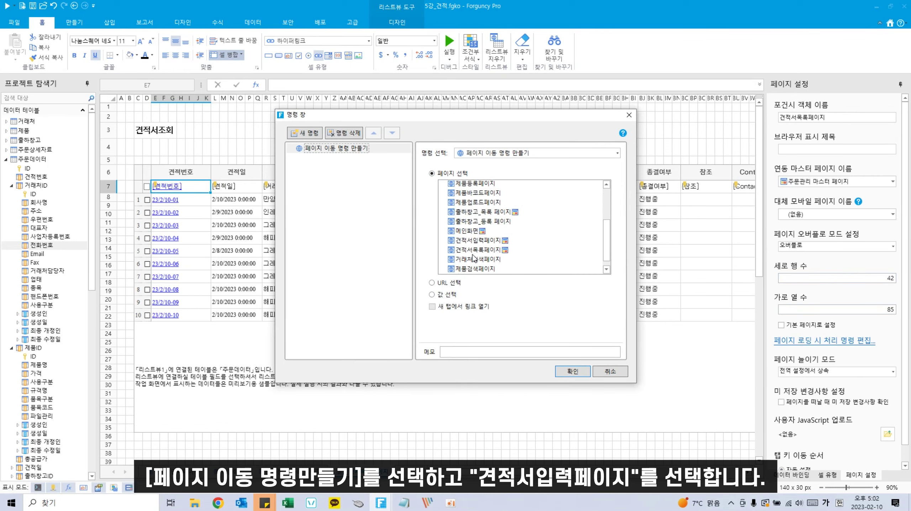
pyautogui.click(484, 243)
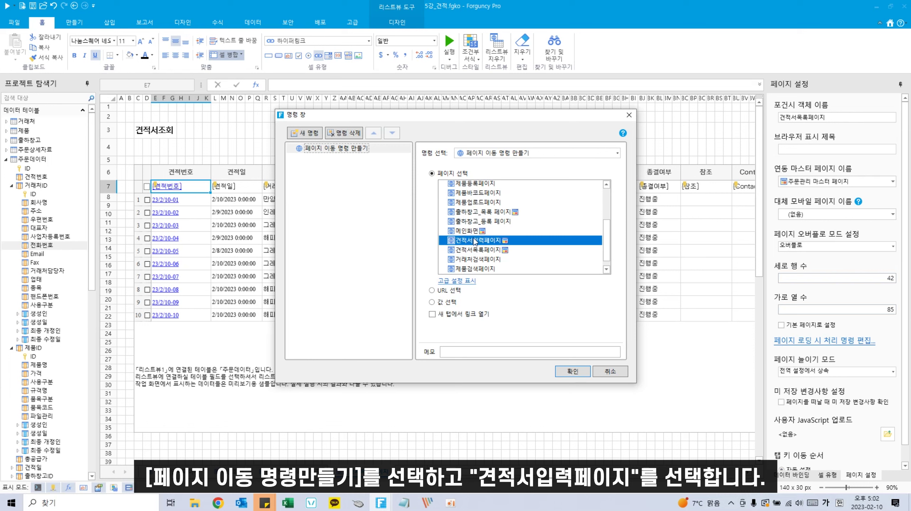
# Step: Pass 수정 into target cell D37 and set data linking to 연동 데이터 불러오기
pyautogui.click(458, 281)
pyautogui.scroll(-1, 508, 313)
pyautogui.click(487, 304)
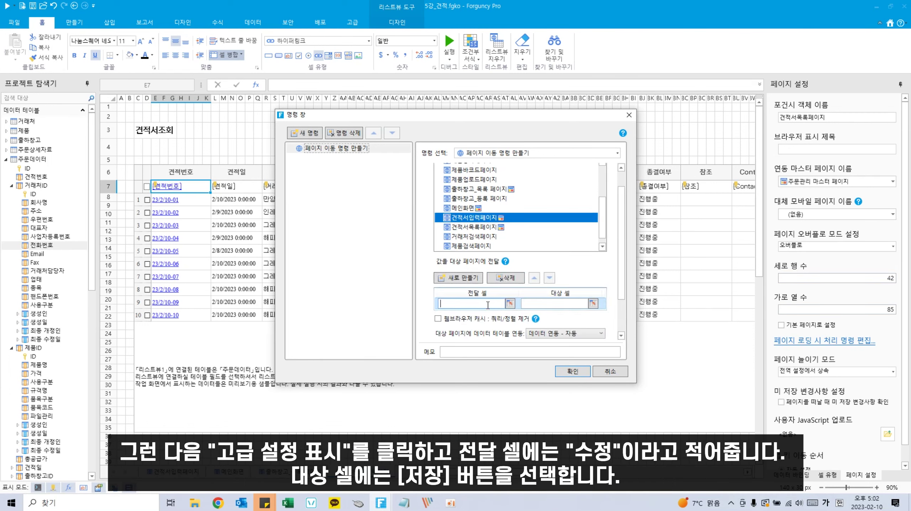
pyautogui.write('수정')
pyautogui.click(593, 303)
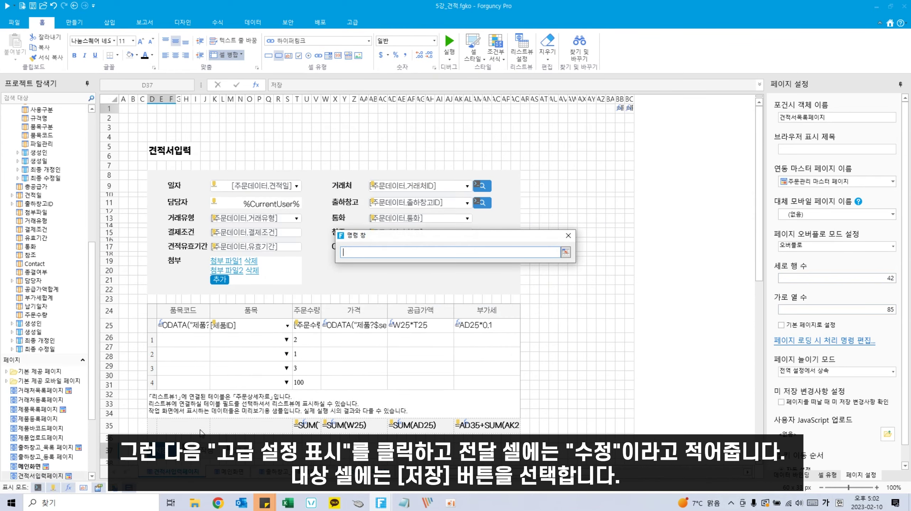
pyautogui.scroll(-1, 180, 422)
pyautogui.click(162, 426)
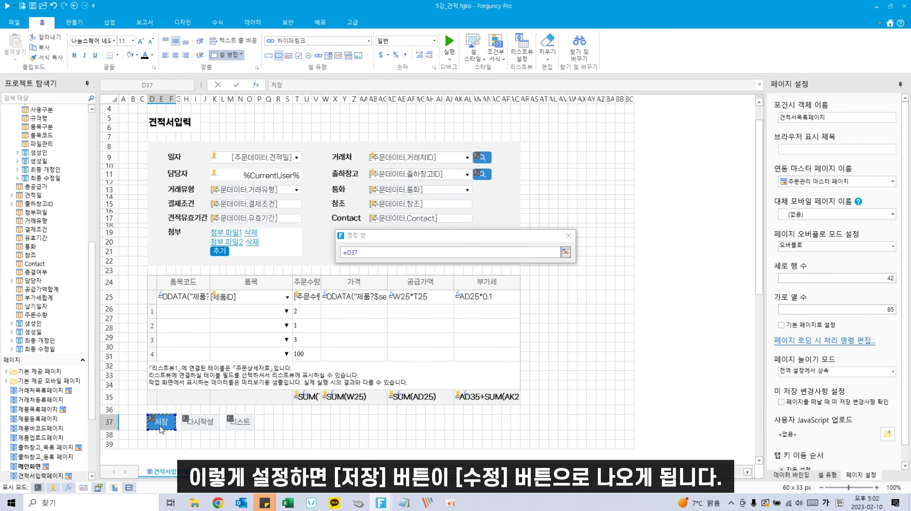
pyautogui.press('Return')
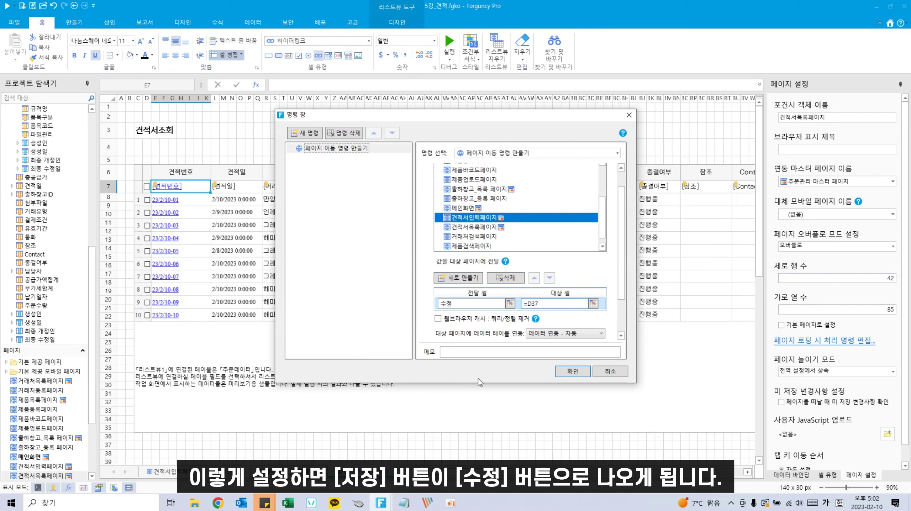
pyautogui.scroll(-2, 494, 339)
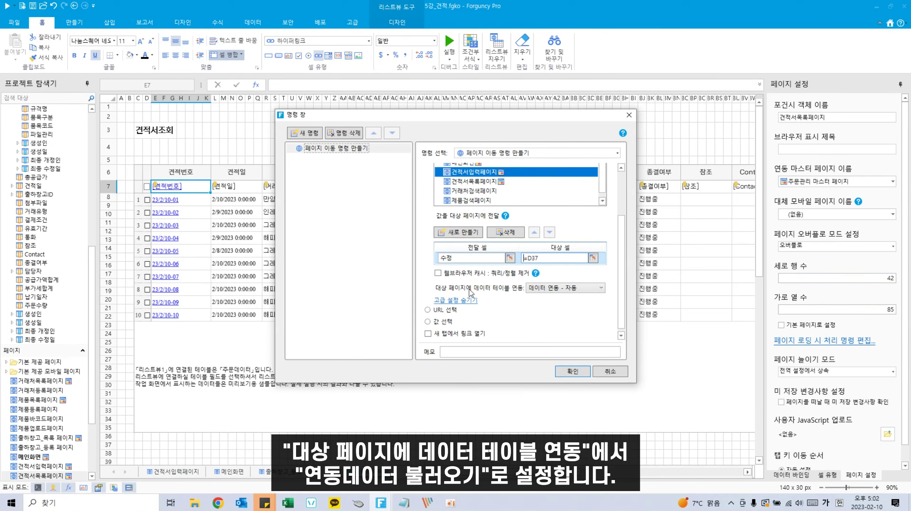
pyautogui.click(543, 288)
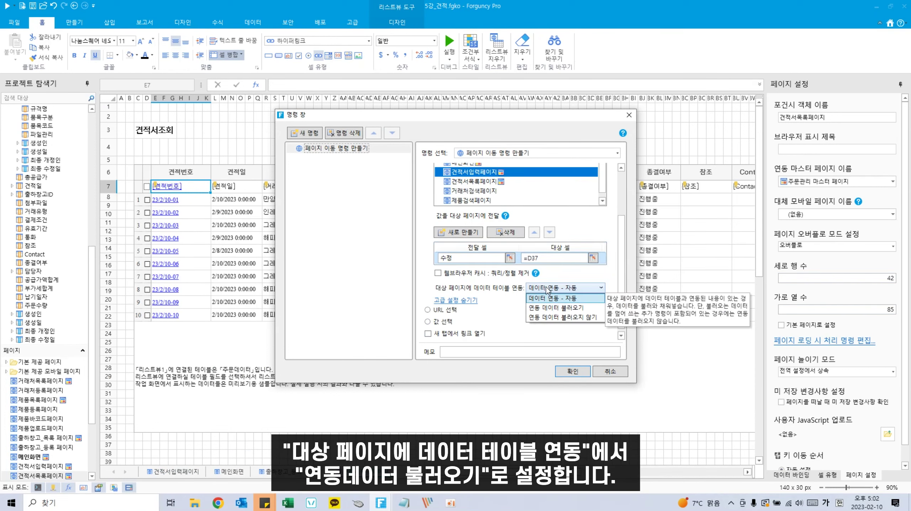
pyautogui.click(551, 308)
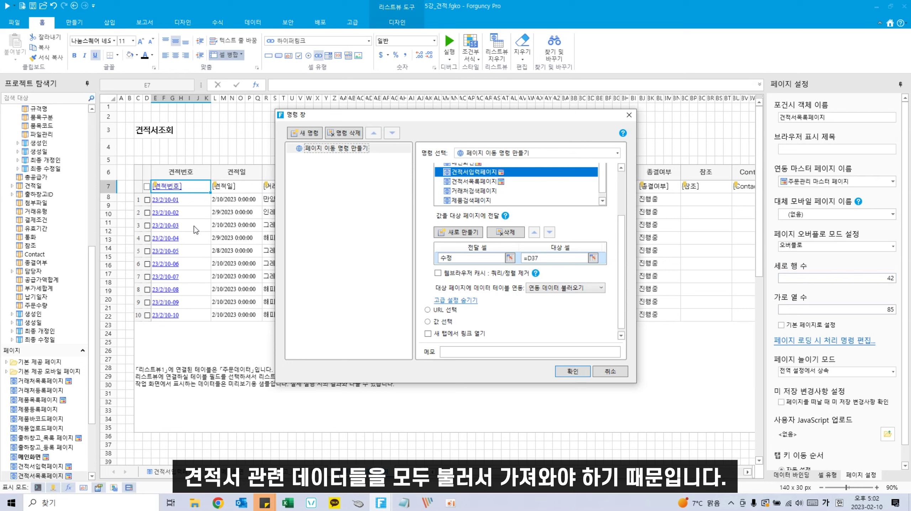
pyautogui.click(573, 372)
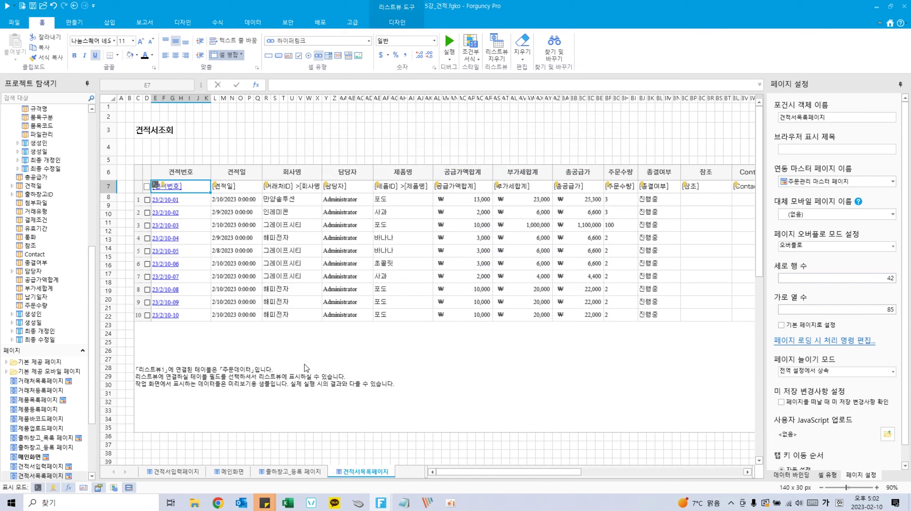
# Step: Enlarge row 5 and make C5 a 페이지탐색 pager for 리스트뷰1 at 10 rows per page
pyautogui.click(328, 355)
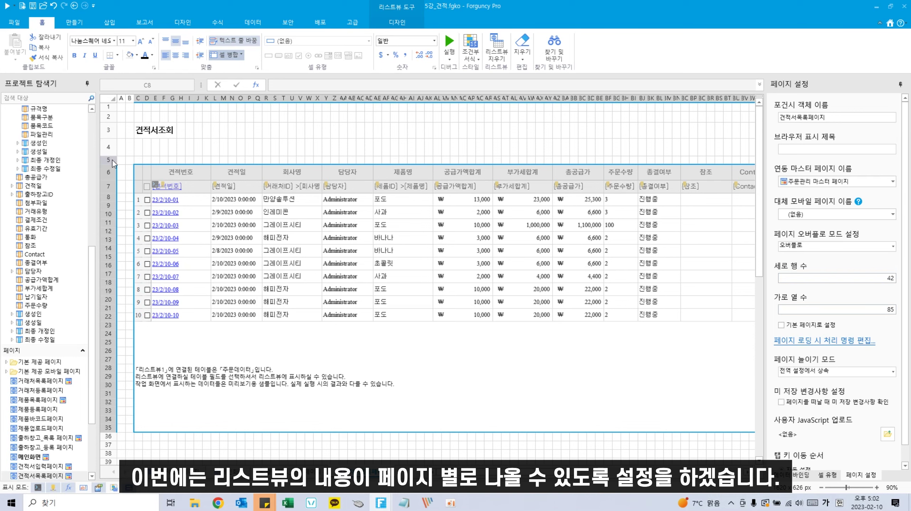
pyautogui.moveTo(113, 164); pyautogui.dragTo(224, 167)
pyautogui.click(208, 165)
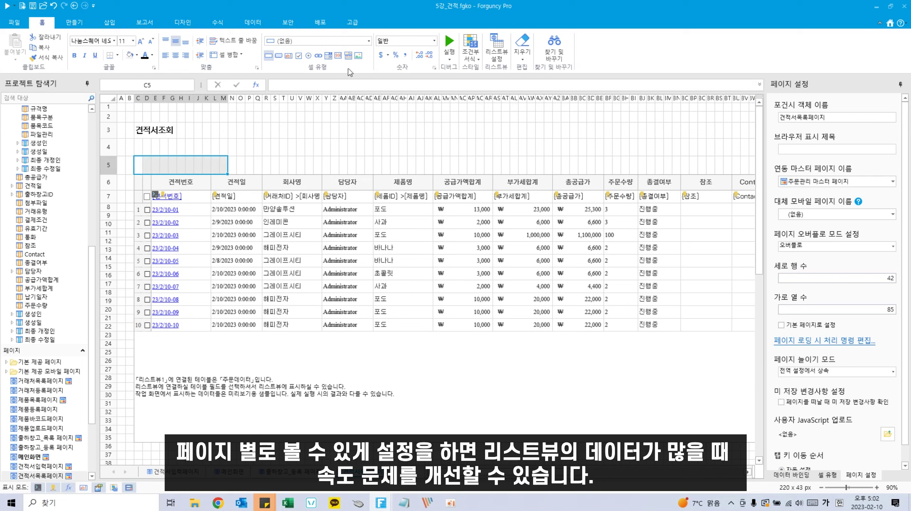
pyautogui.click(369, 41)
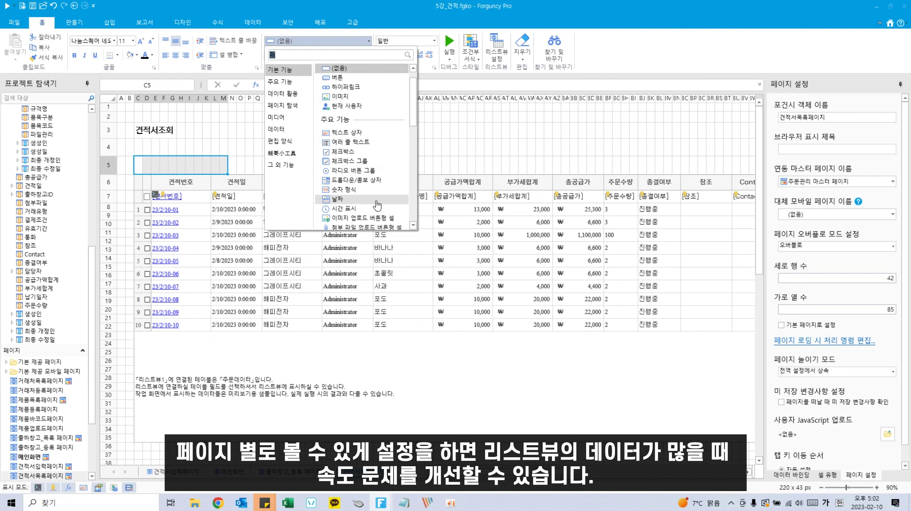
pyautogui.write('페이지탐색')
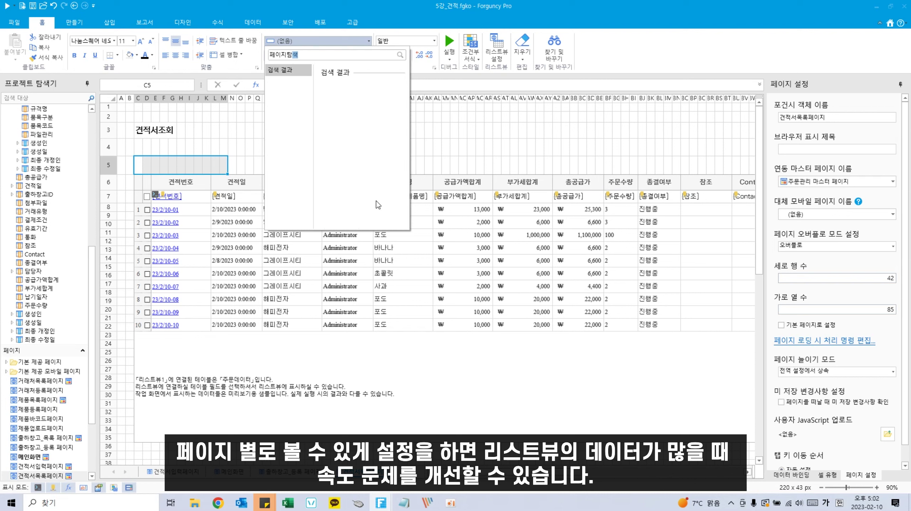
pyautogui.press('Return')
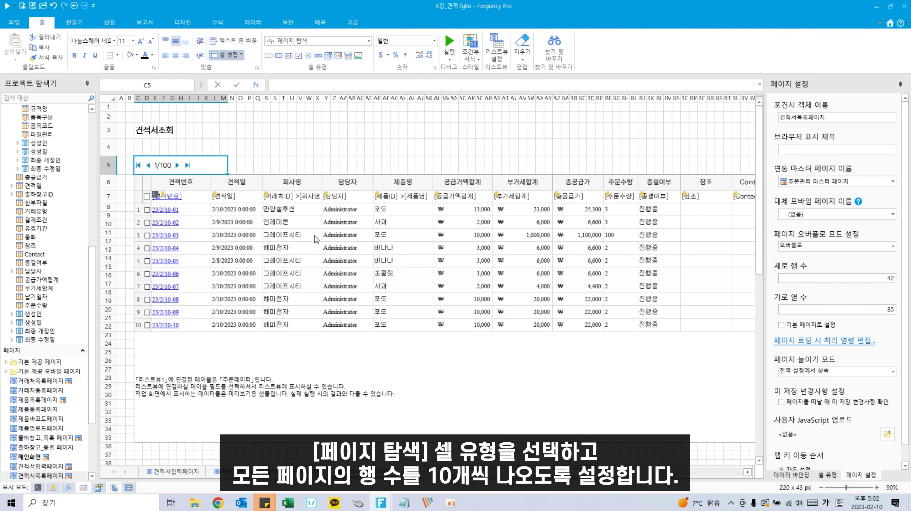
pyautogui.click(829, 475)
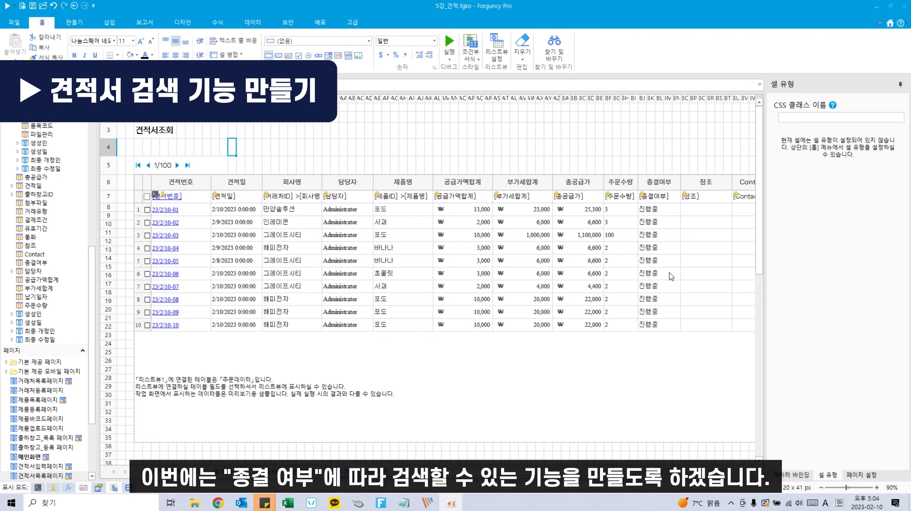
# Step: Make the row 4 cells a 라디오 버튼 그룹 with the 스위치 모양 style
pyautogui.click(666, 198)
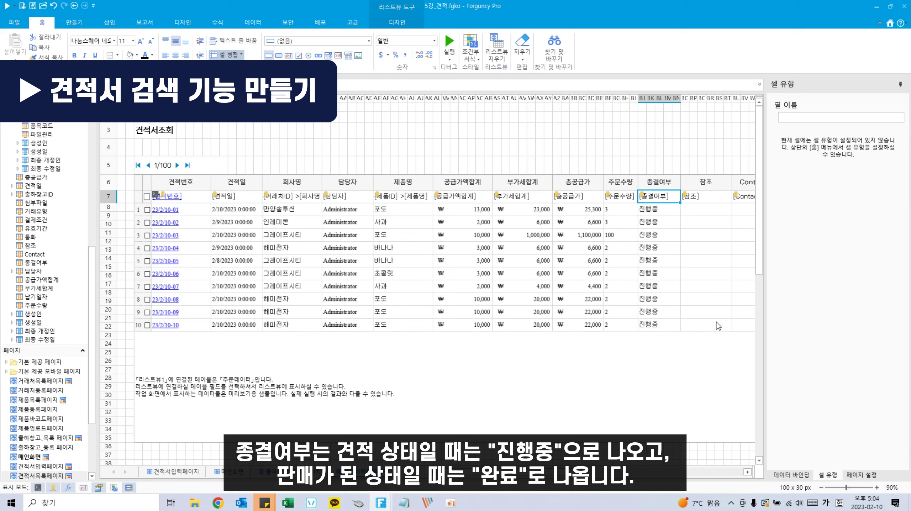
pyautogui.click(317, 151)
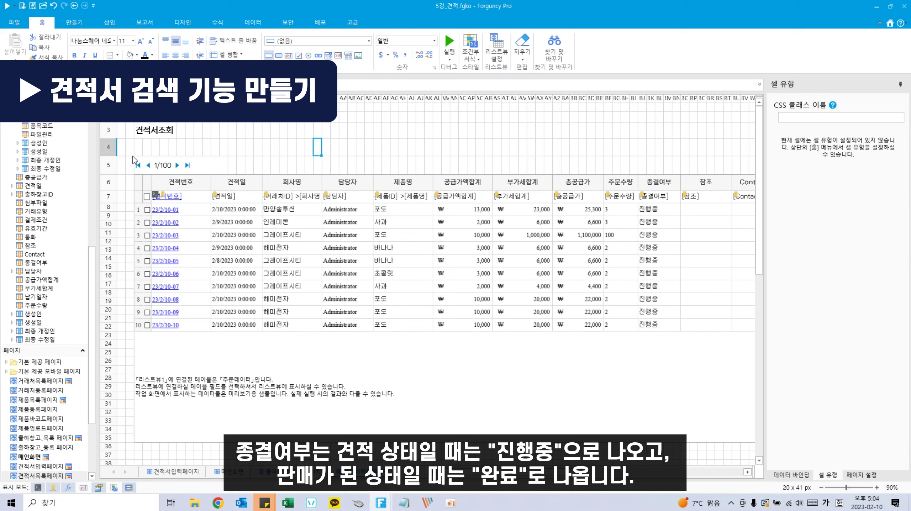
pyautogui.click(106, 152)
pyautogui.moveTo(139, 149); pyautogui.dragTo(239, 145)
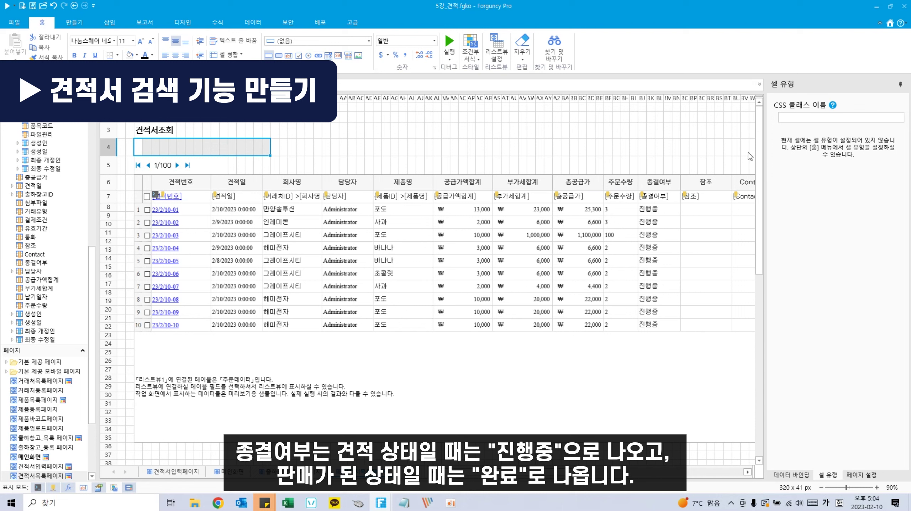
pyautogui.click(309, 56)
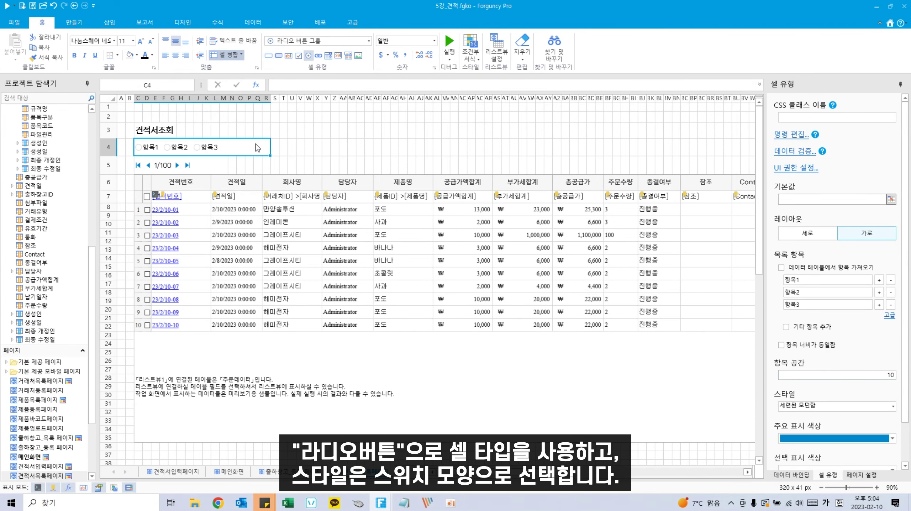
pyautogui.scroll(-1, 877, 415)
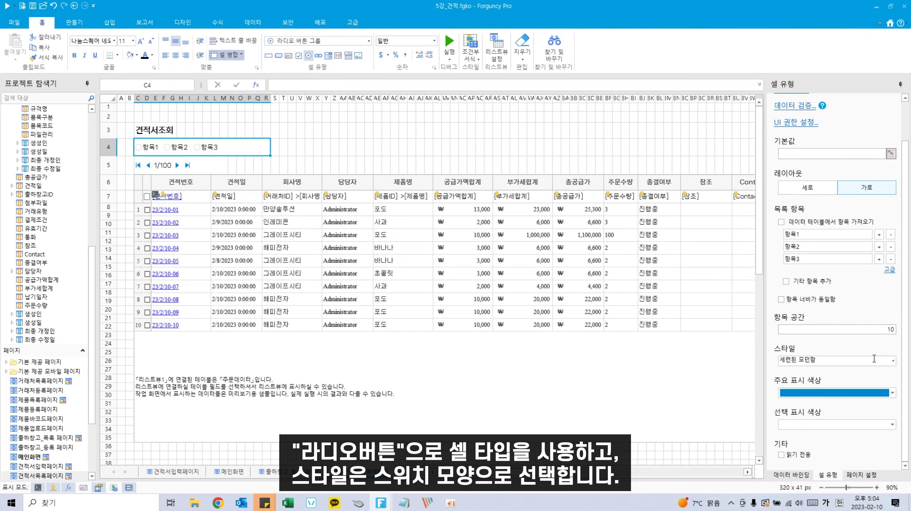
pyautogui.click(893, 361)
pyautogui.click(893, 360)
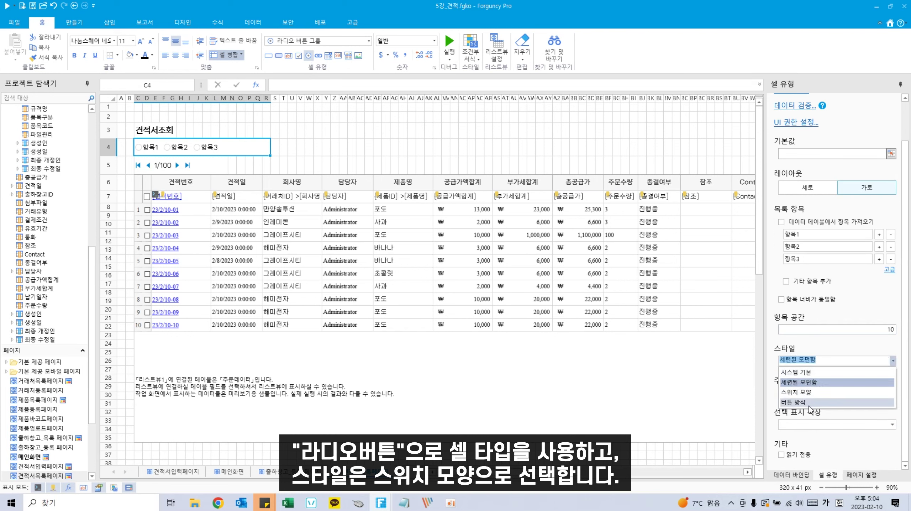
pyautogui.click(799, 392)
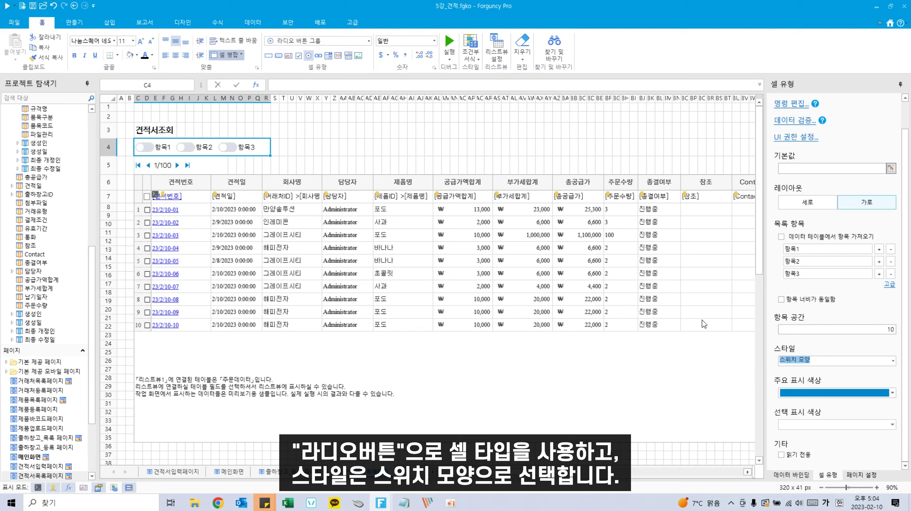
# Step: Set the switch items to 전체, 진행중 and 완료
pyautogui.click(836, 249)
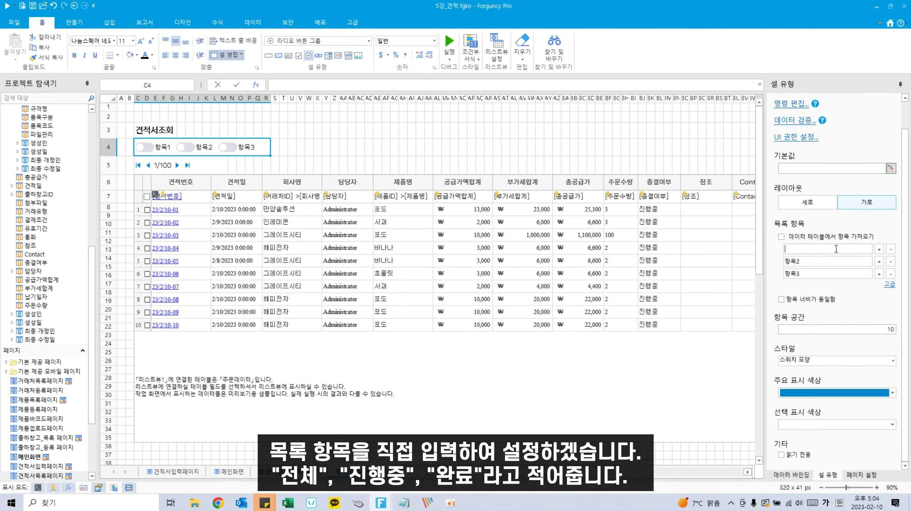
pyautogui.write('전체')
pyautogui.doubleClick(853, 259)
pyautogui.write('진행중')
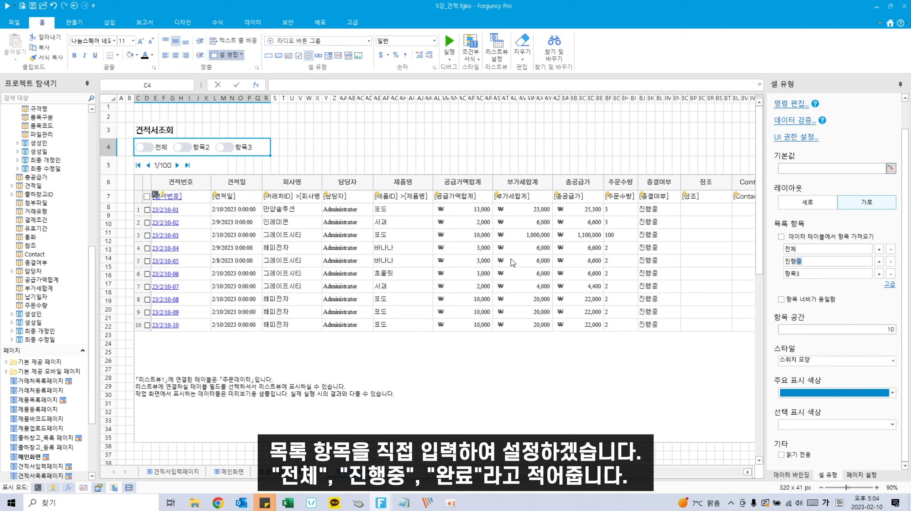
pyautogui.press('Tab')
pyautogui.press('BackSpace')
pyautogui.write('완료')
pyautogui.click(504, 385)
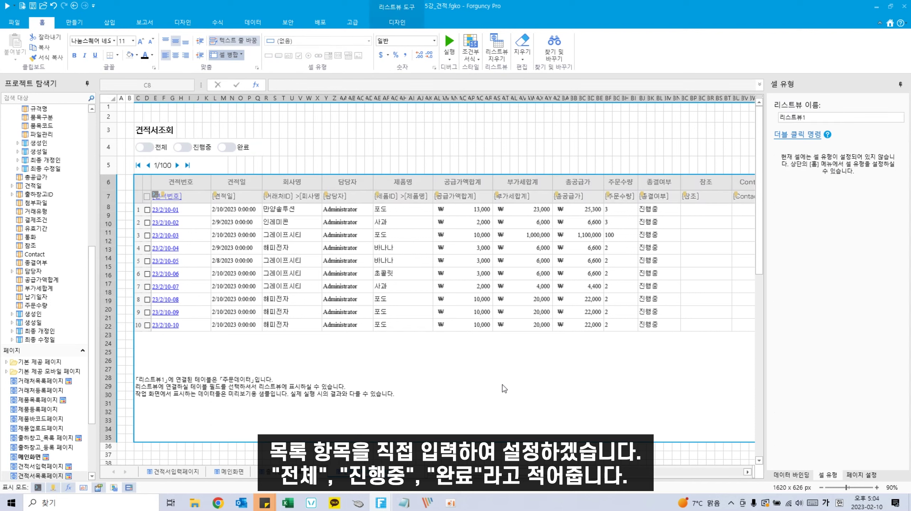
# Step: Set the status switch group's default value to 전체
pyautogui.click(208, 156)
pyautogui.click(807, 169)
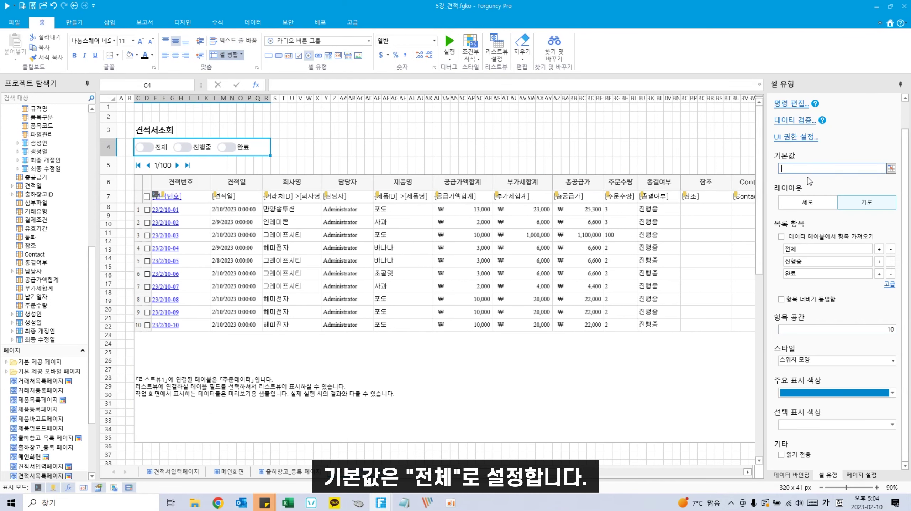
pyautogui.write('전체')
pyautogui.click(622, 375)
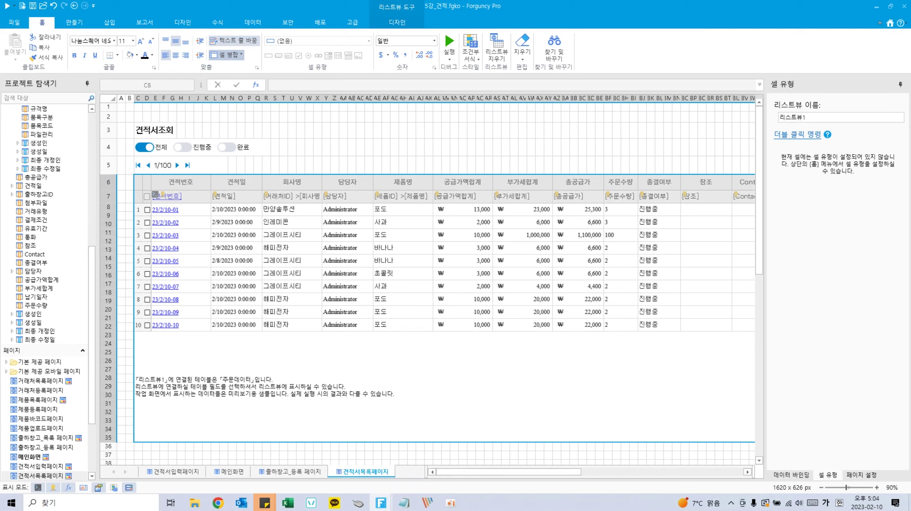
pyautogui.click(225, 149)
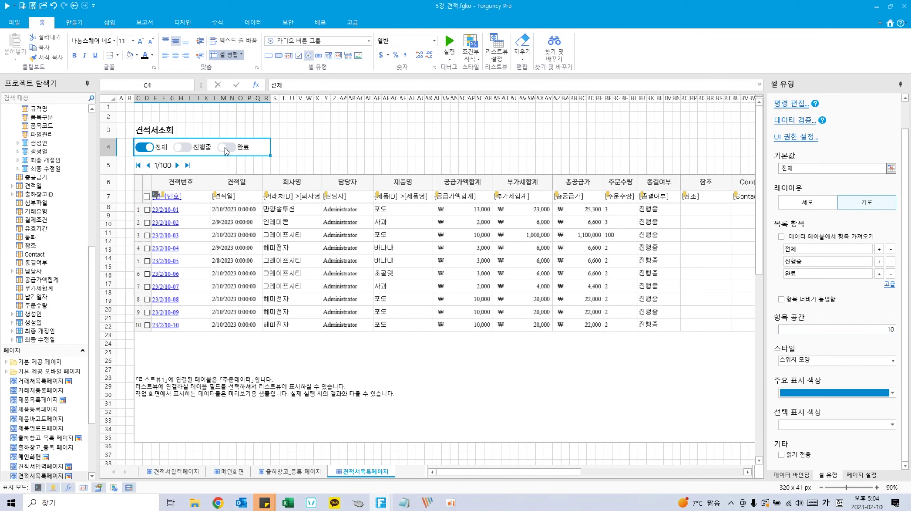
pyautogui.rightClick(225, 148)
# Step: Add an IF command to the switches with condition C4 같음 전체
pyautogui.click(250, 208)
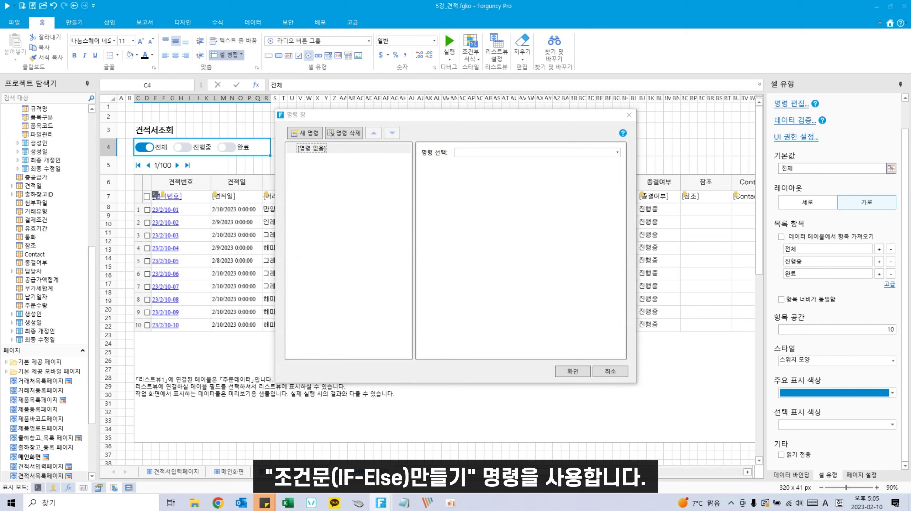
pyautogui.click(502, 154)
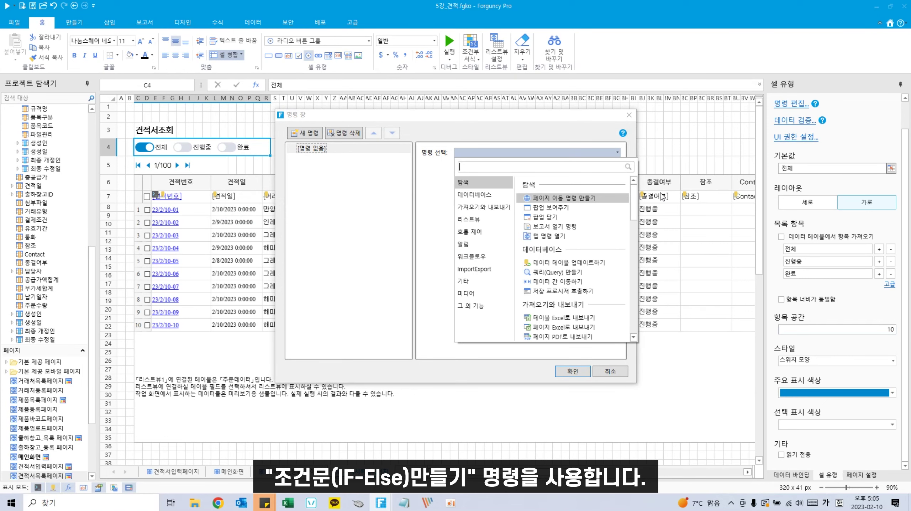
pyautogui.write('조건문')
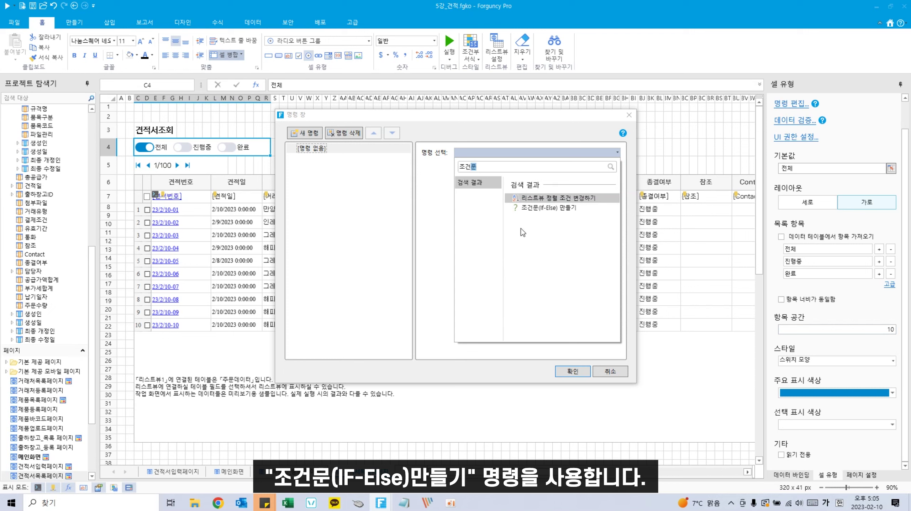
pyautogui.click(544, 207)
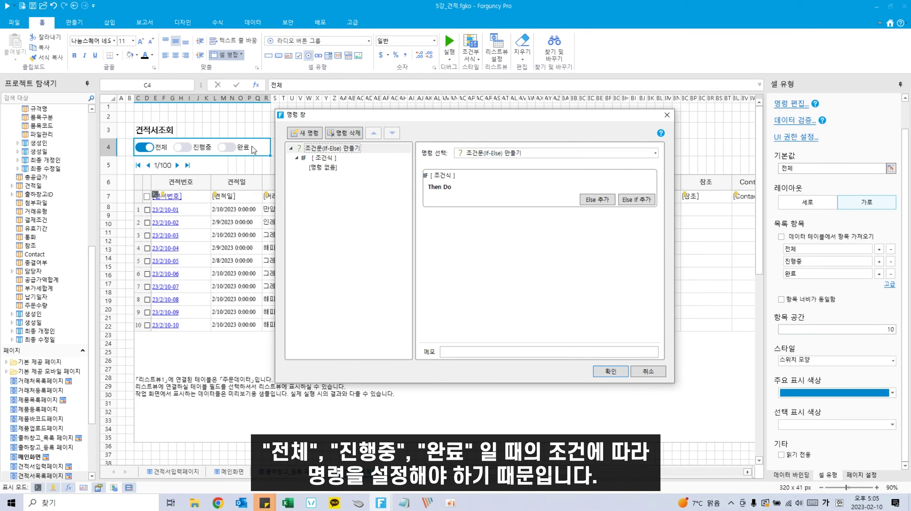
pyautogui.click(331, 159)
pyautogui.click(434, 169)
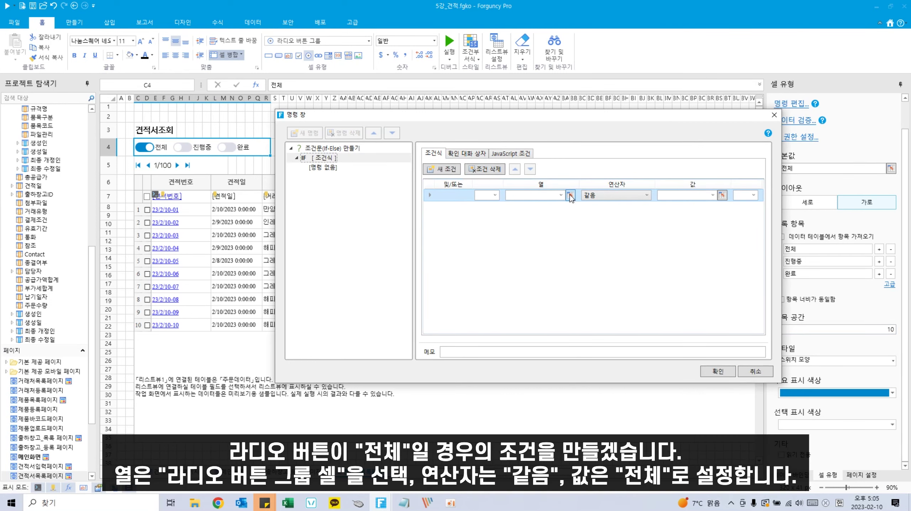
pyautogui.click(570, 196)
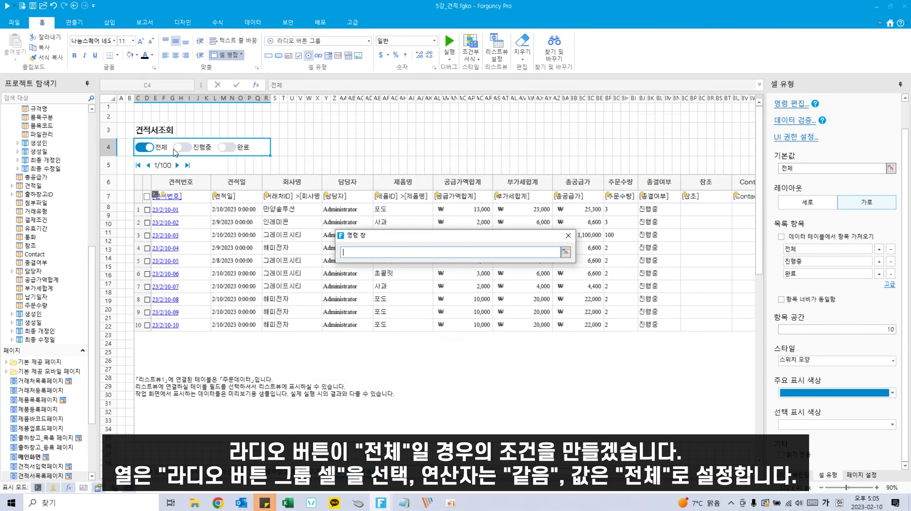
pyautogui.click(176, 152)
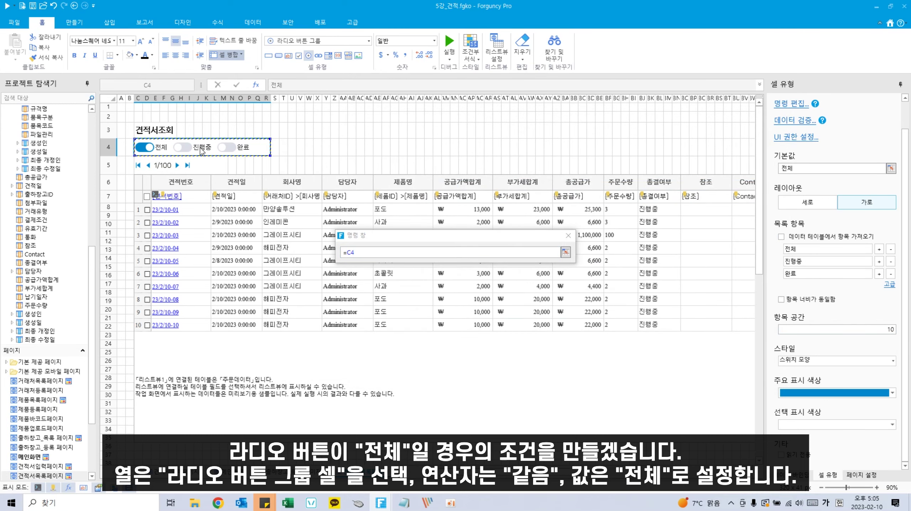
pyautogui.click(565, 252)
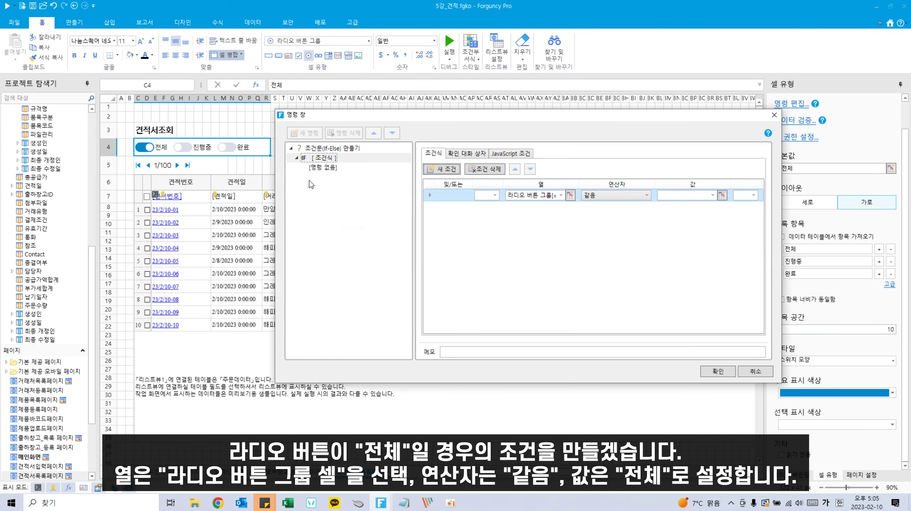
pyautogui.click(693, 198)
pyautogui.write('전')
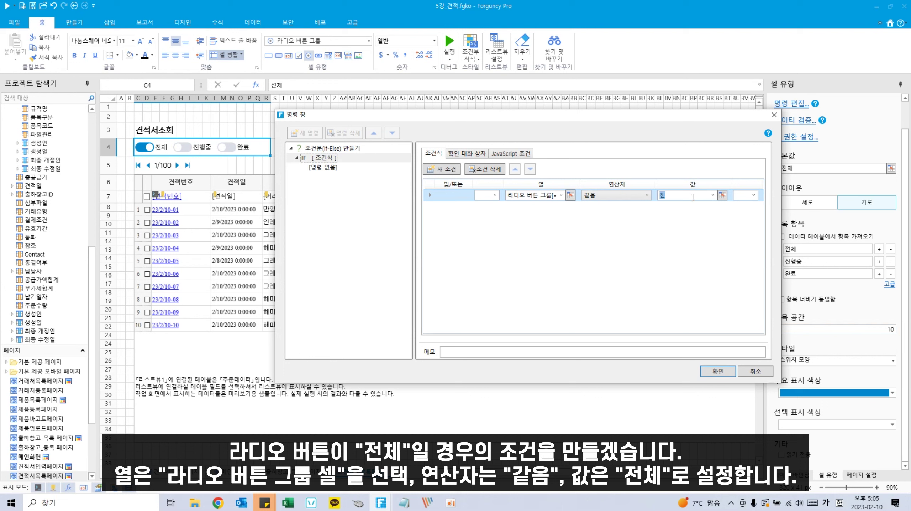
pyautogui.write('체')
pyautogui.click(329, 168)
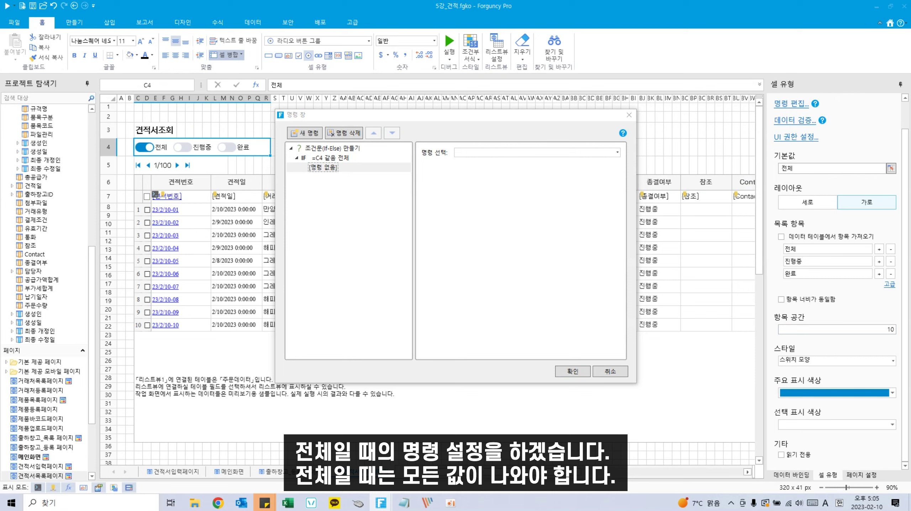
# Step: Have the IF branch query 주문데이터 where [ID] equals %Null%
pyautogui.click(550, 154)
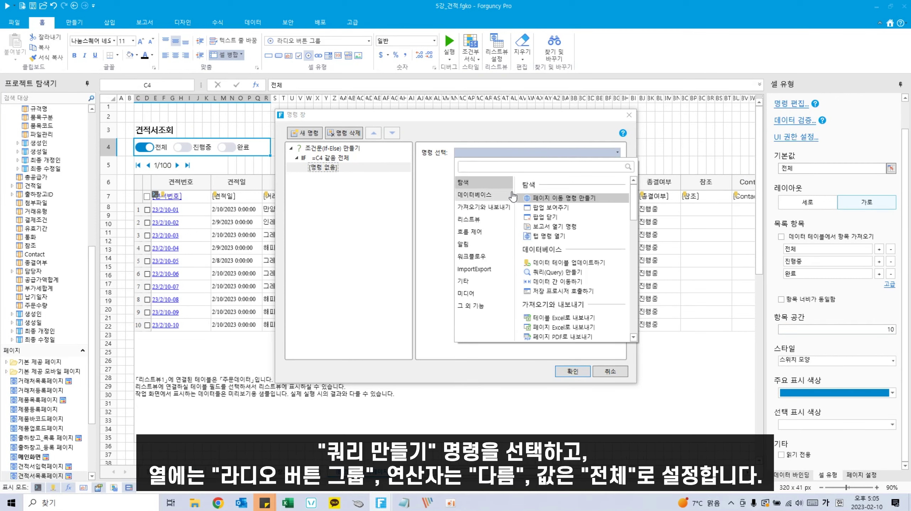
pyautogui.write('쿼리')
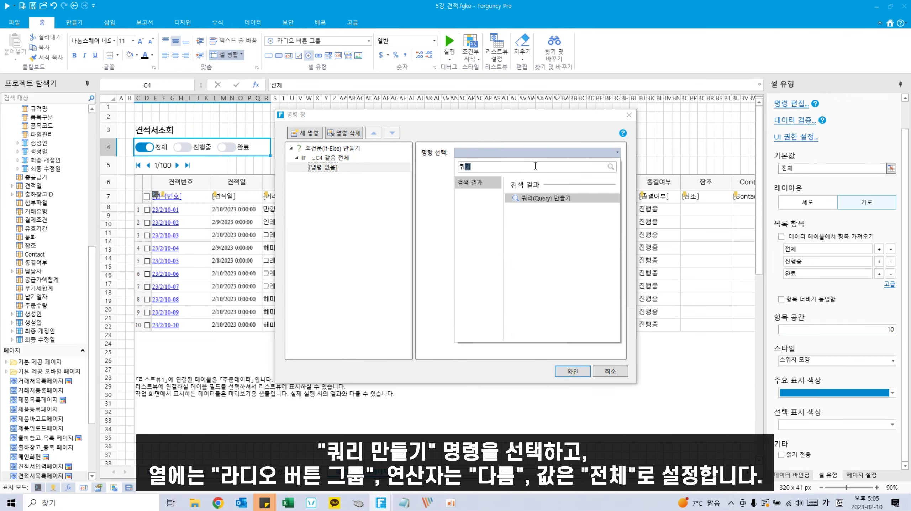
pyautogui.click(545, 199)
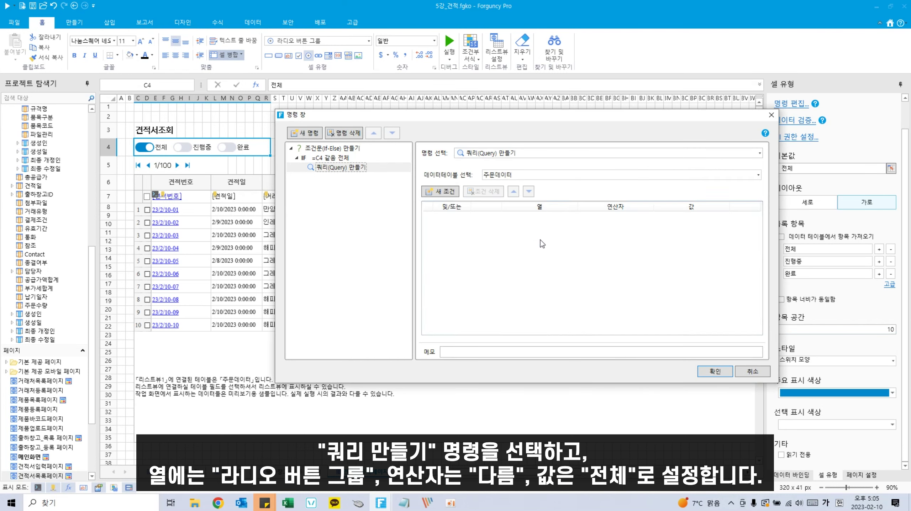
pyautogui.click(441, 192)
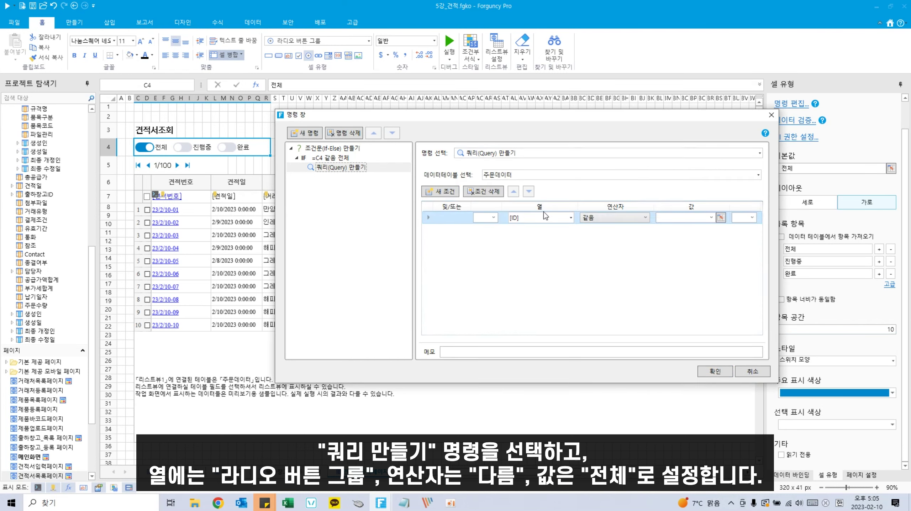
pyautogui.click(711, 217)
pyautogui.click(669, 228)
# Step: Add an Else If branch with condition C4 같음 진행중
pyautogui.click(331, 159)
pyautogui.rightClick(332, 159)
pyautogui.click(360, 174)
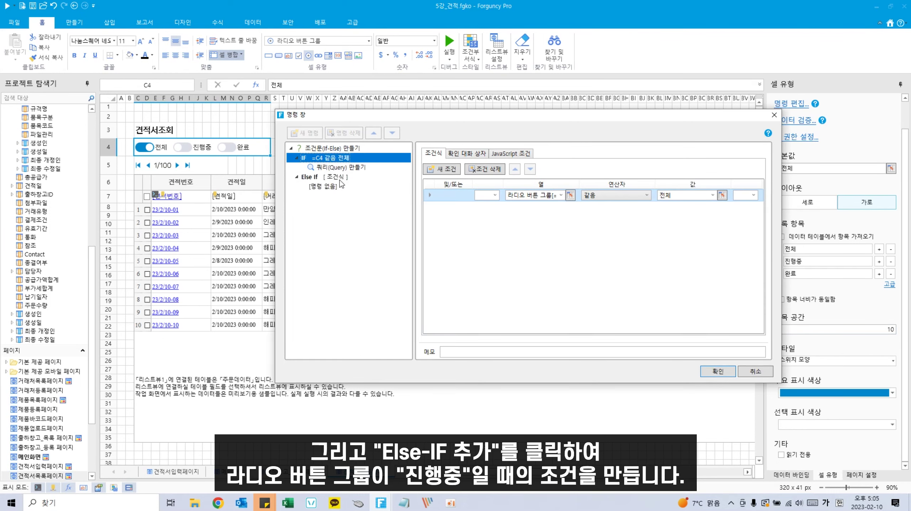
pyautogui.click(442, 169)
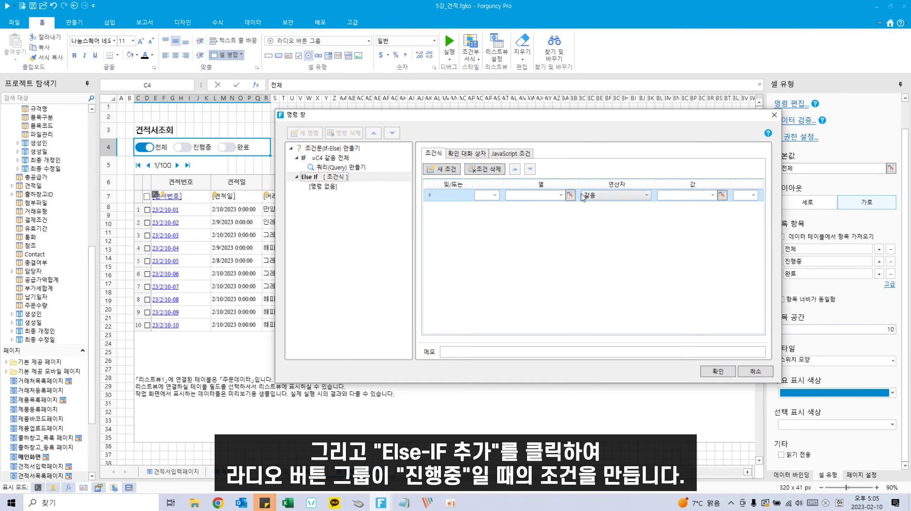
pyautogui.click(570, 195)
pyautogui.click(203, 149)
pyautogui.click(565, 252)
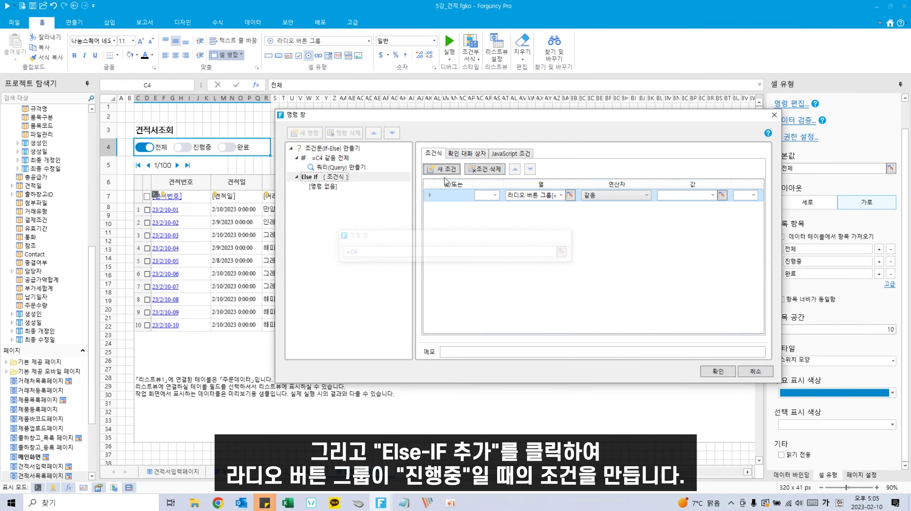
pyautogui.click(703, 197)
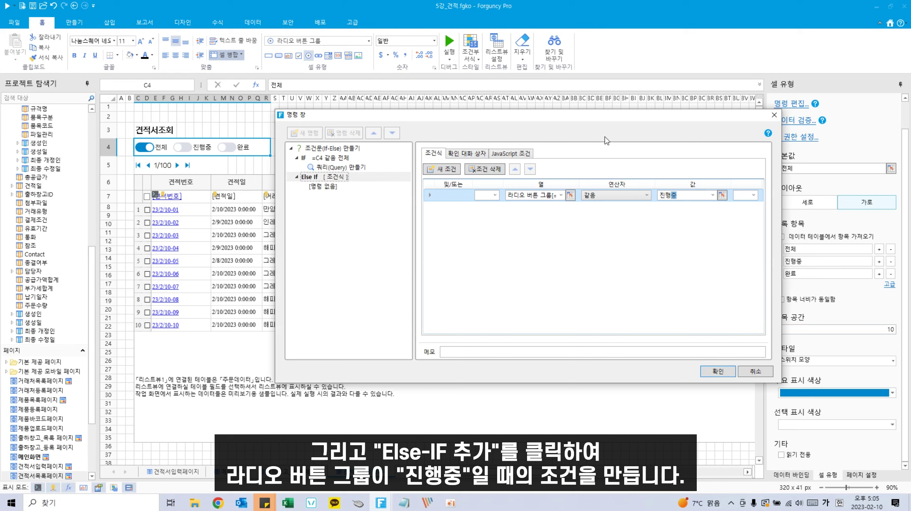
pyautogui.click(322, 186)
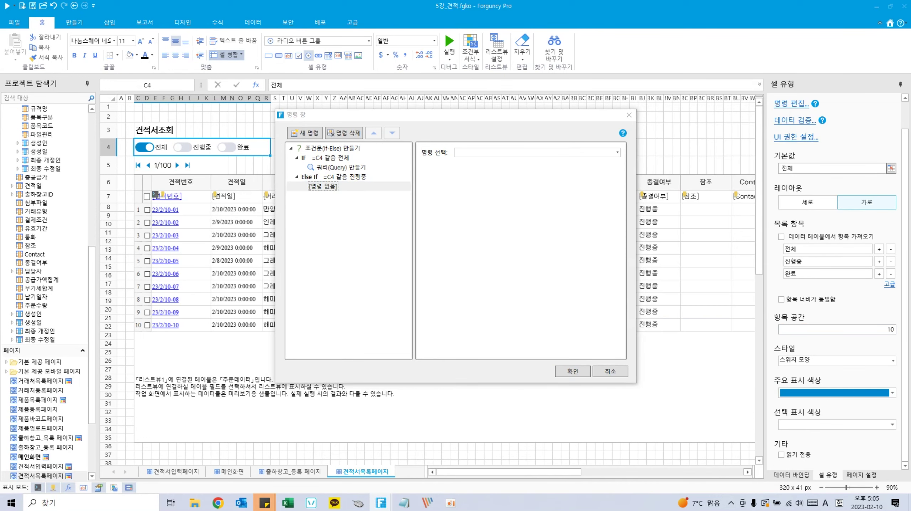
# Step: Have the Else If branch query 주문데이터 where [종결여부] equals 진행중
pyautogui.click(553, 149)
pyautogui.write('쿼리')
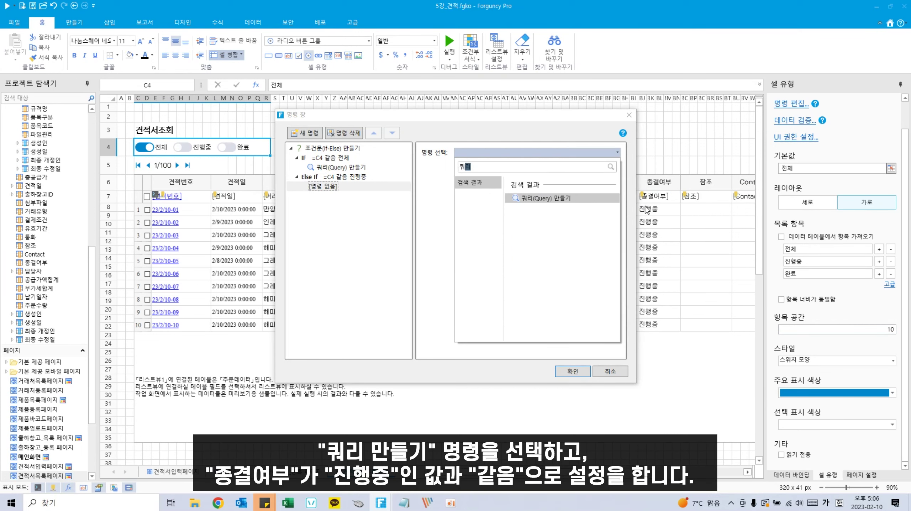
pyautogui.click(584, 203)
pyautogui.click(429, 192)
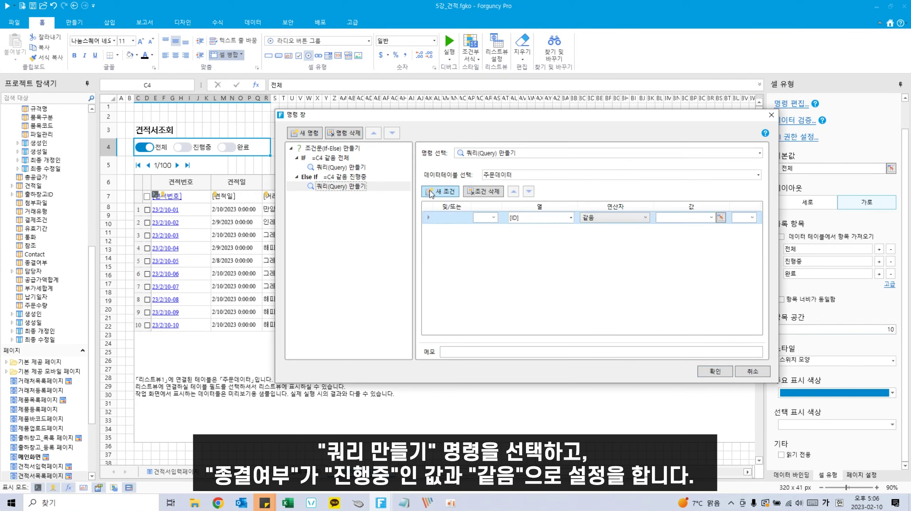
pyautogui.click(572, 219)
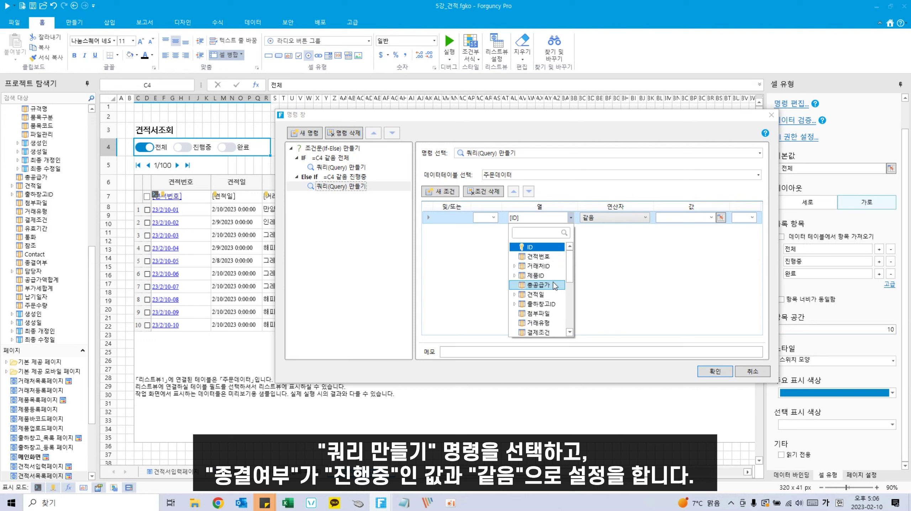
pyautogui.write('종')
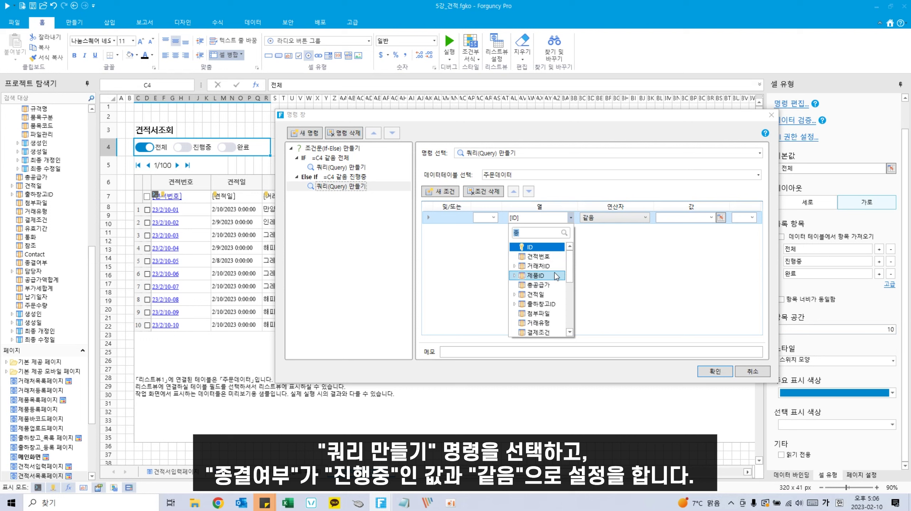
pyautogui.write('결여부')
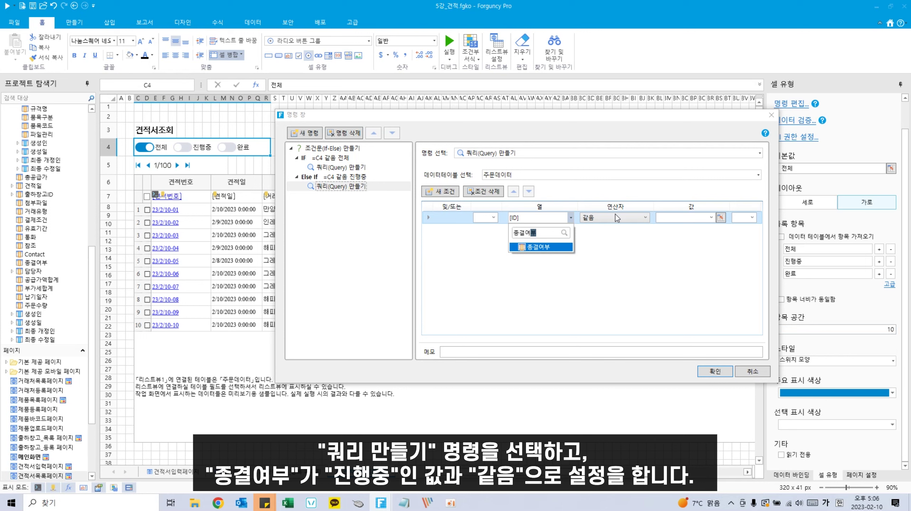
pyautogui.click(721, 218)
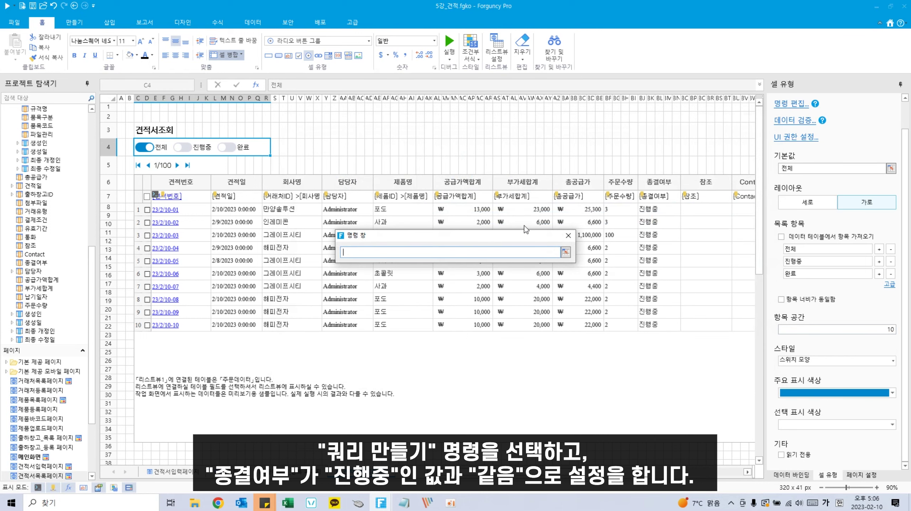
pyautogui.click(565, 252)
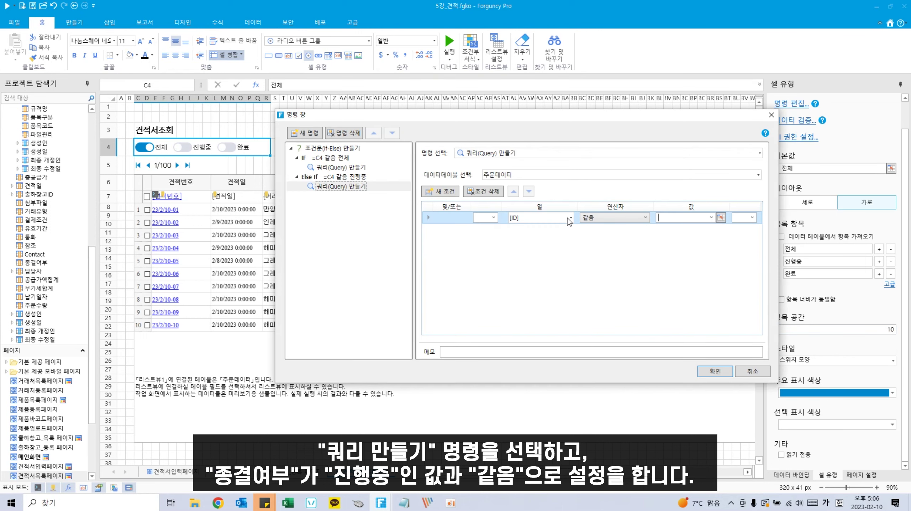
pyautogui.click(571, 217)
pyautogui.write('종결ㅇ')
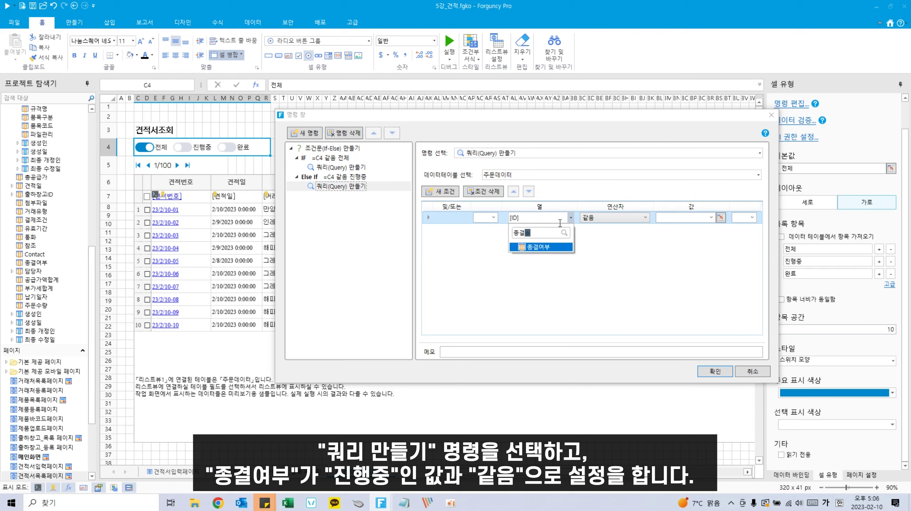
pyautogui.click(561, 249)
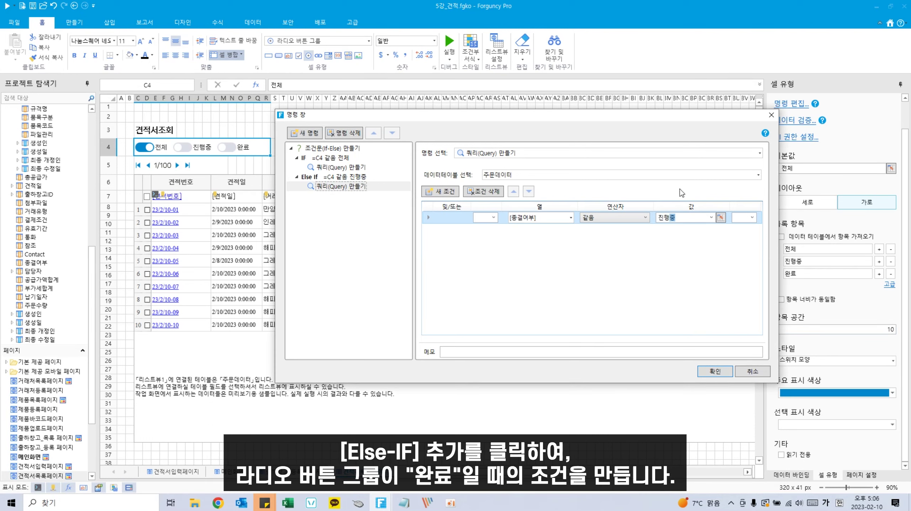
pyautogui.click(653, 251)
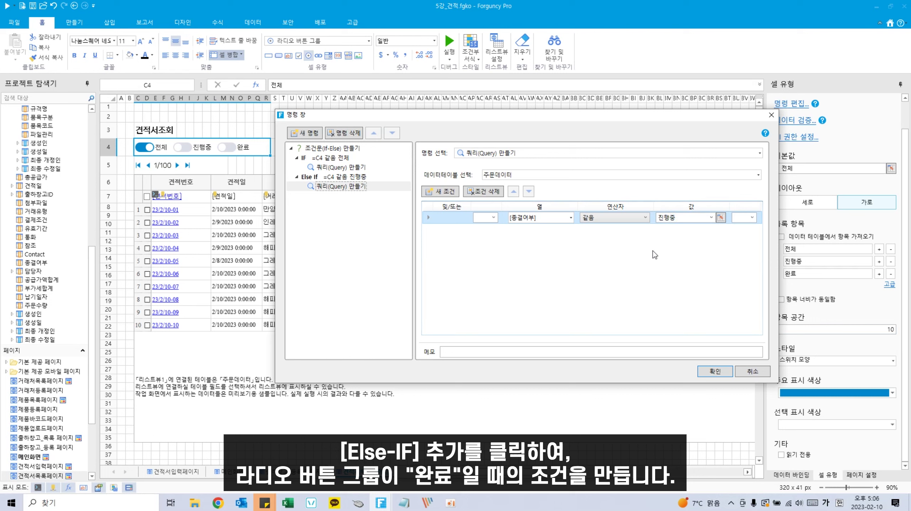
# Step: Add a second Else If branch with the condition C4 equals 완료
pyautogui.click(328, 176)
pyautogui.rightClick(333, 177)
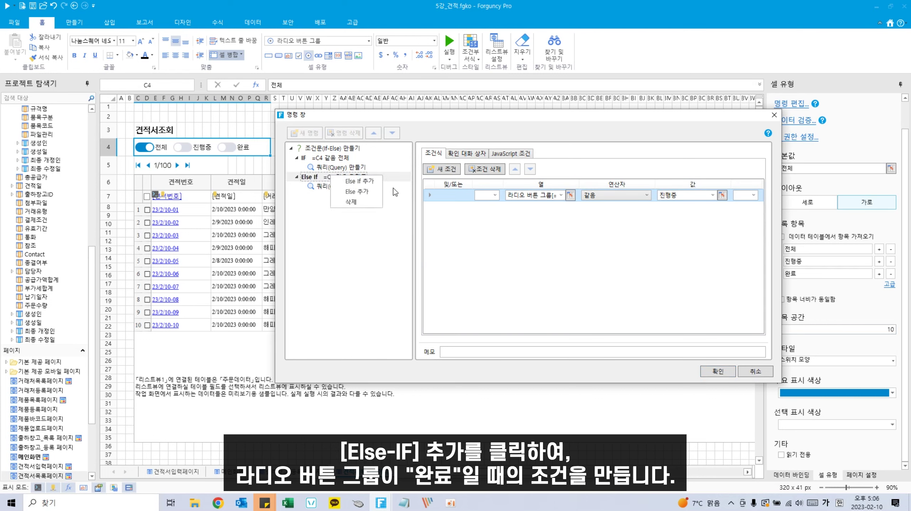
pyautogui.click(381, 199)
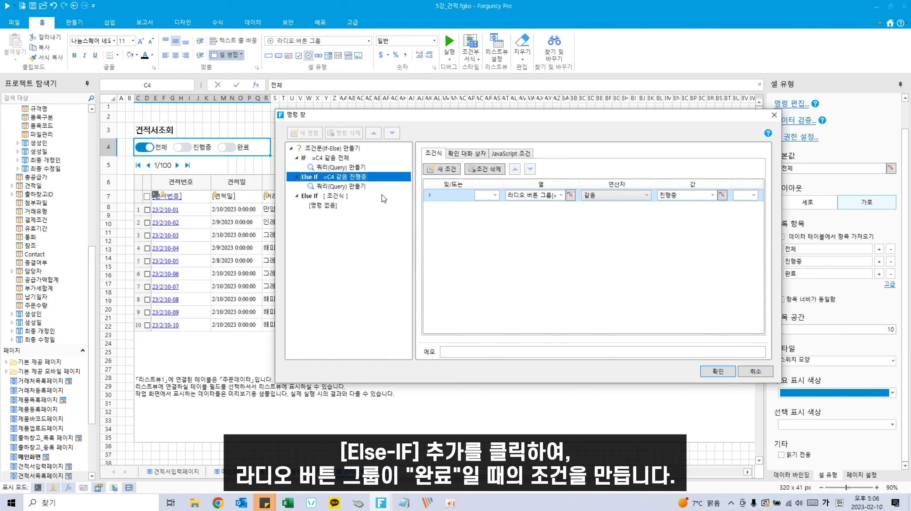
pyautogui.click(336, 197)
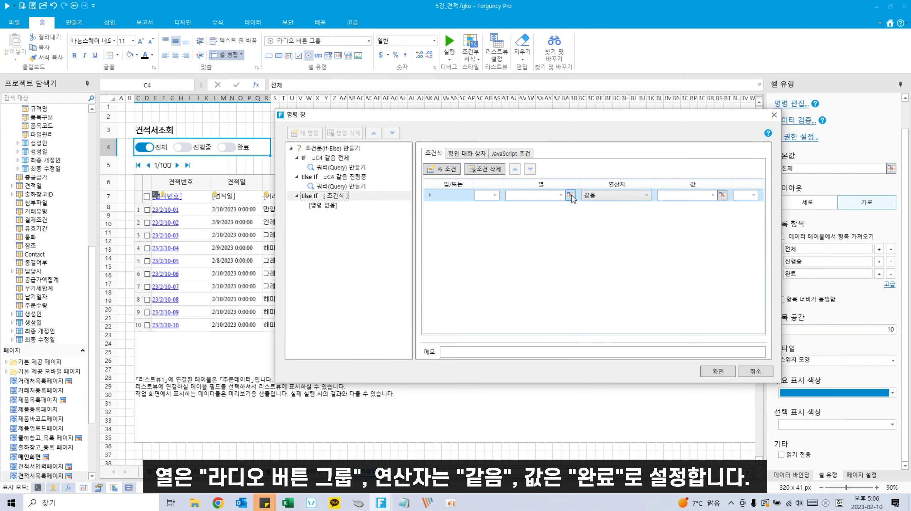
pyautogui.click(570, 195)
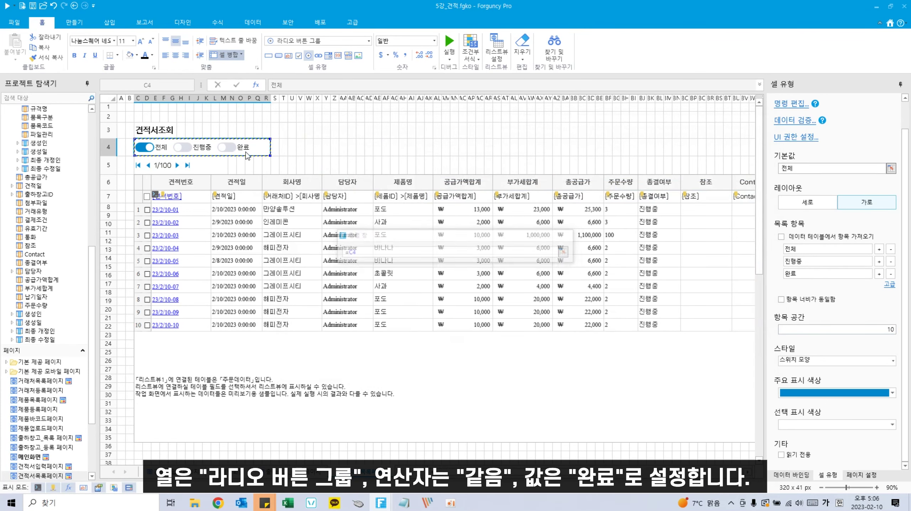
pyautogui.click(258, 154)
pyautogui.click(684, 198)
pyautogui.write('완')
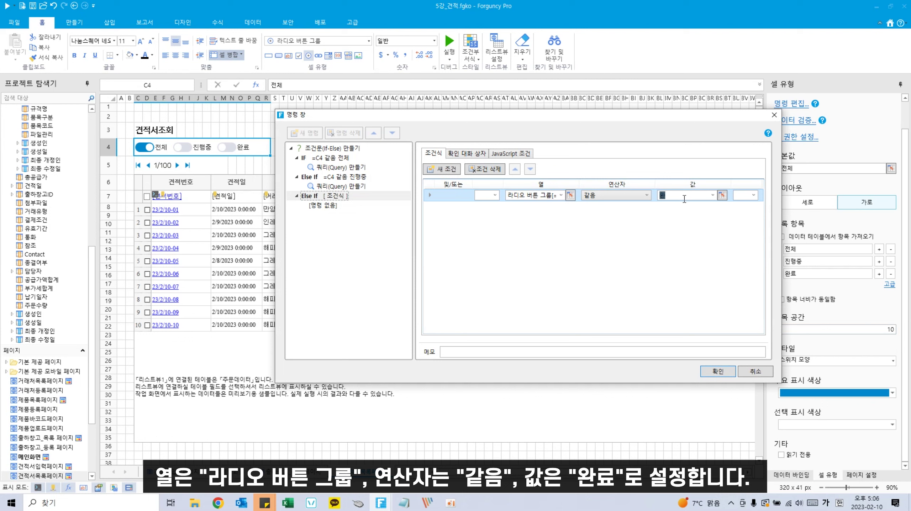
pyautogui.write('료')
pyautogui.click(324, 205)
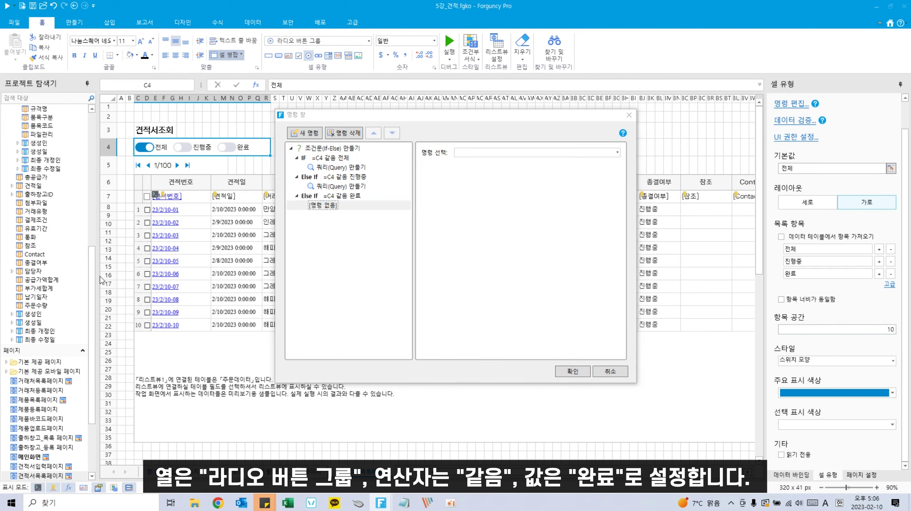
# Step: Paste the copied 종결여부 = 완료 query into the 완료 branch and confirm the commands
pyautogui.click(362, 186)
pyautogui.click(315, 208)
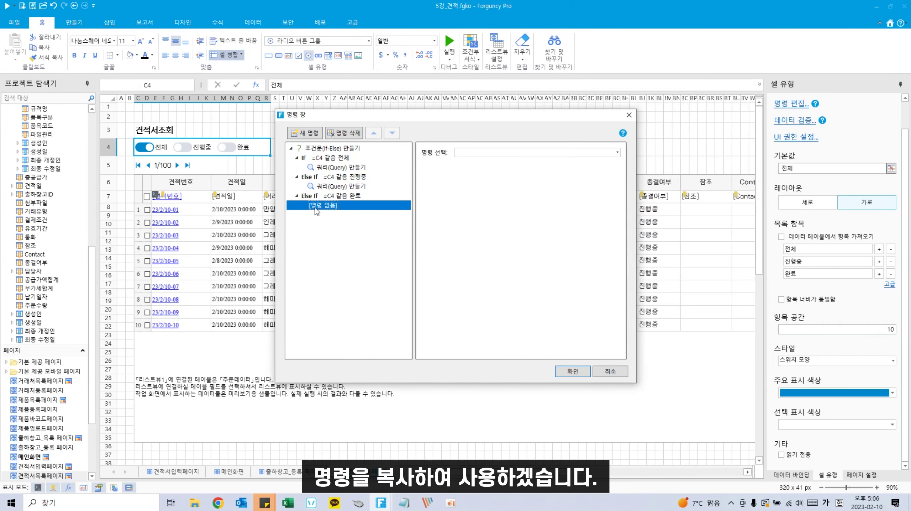
pyautogui.hotkey('ctrl', 'v')
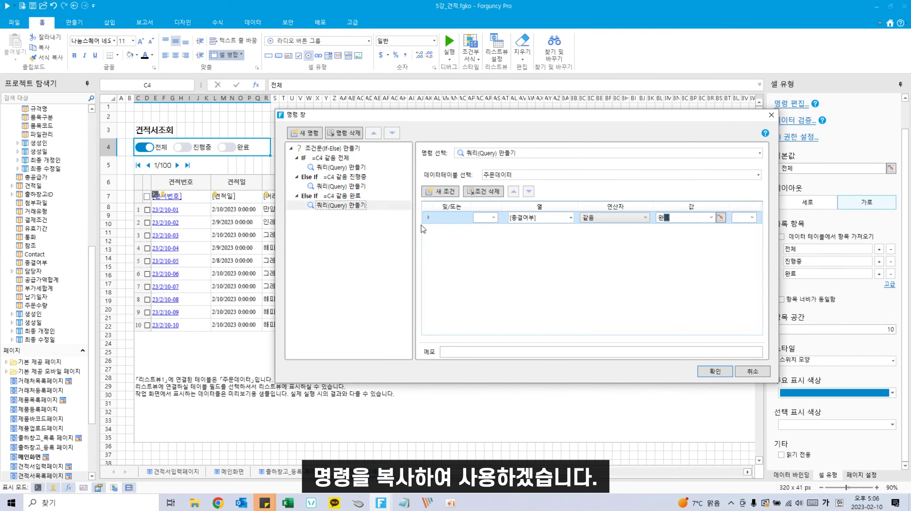
pyautogui.click(723, 372)
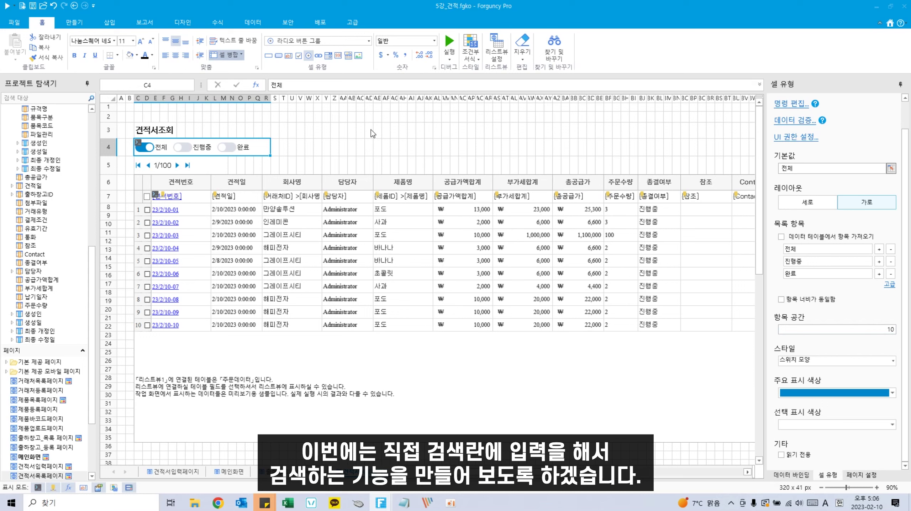
# Step: Insert ten blank rows at row 4, just below the 견적서조회 title
pyautogui.click(110, 150)
pyautogui.rightClick(108, 150)
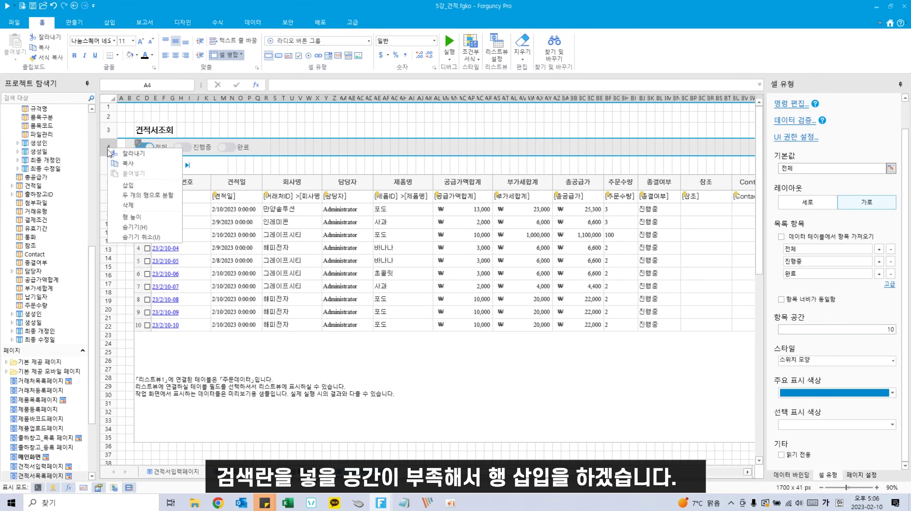
pyautogui.click(128, 185)
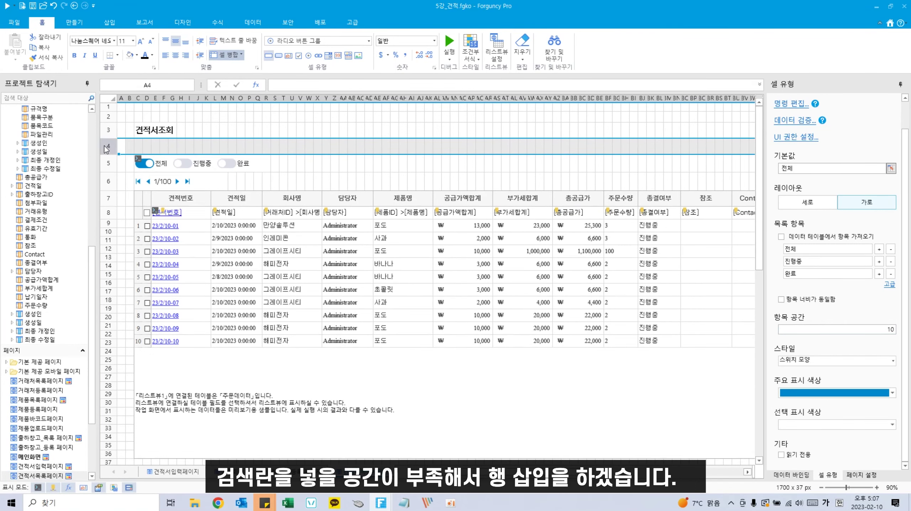
pyautogui.rightClick(110, 147)
pyautogui.click(129, 184)
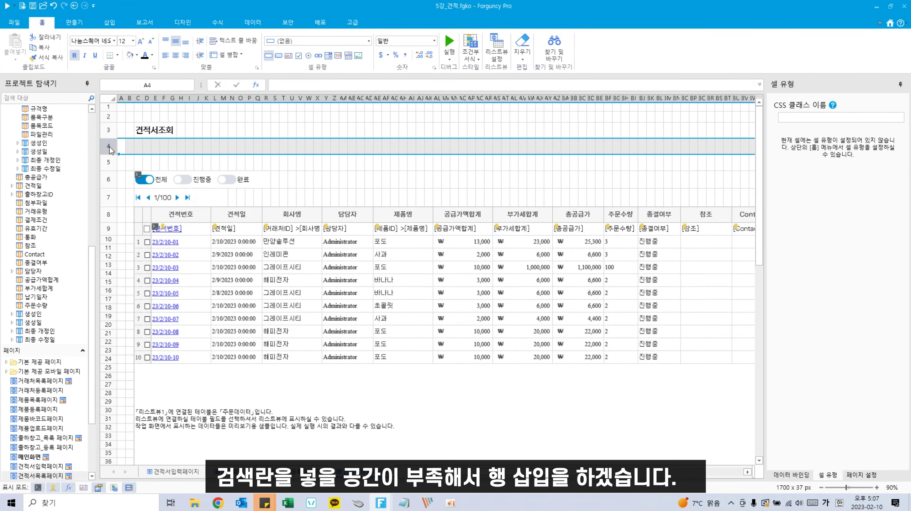
pyautogui.moveTo(110, 146); pyautogui.dragTo(111, 177)
pyautogui.rightClick(111, 164)
pyautogui.click(131, 201)
pyautogui.rightClick(111, 162)
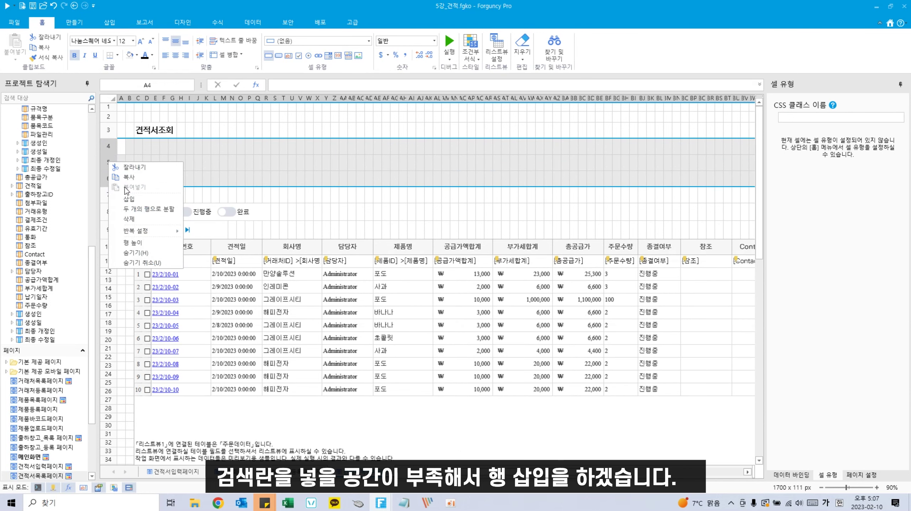
pyautogui.click(131, 198)
pyautogui.rightClick(109, 151)
pyautogui.click(133, 189)
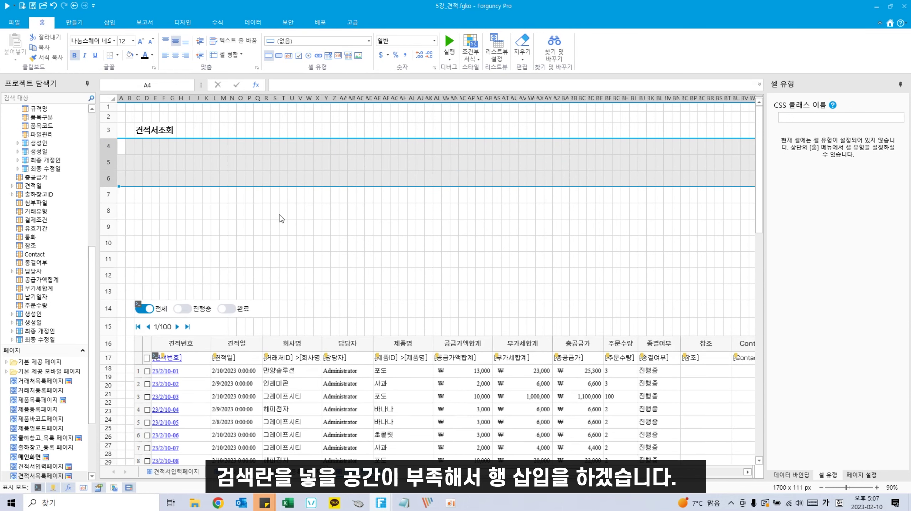
pyautogui.click(275, 211)
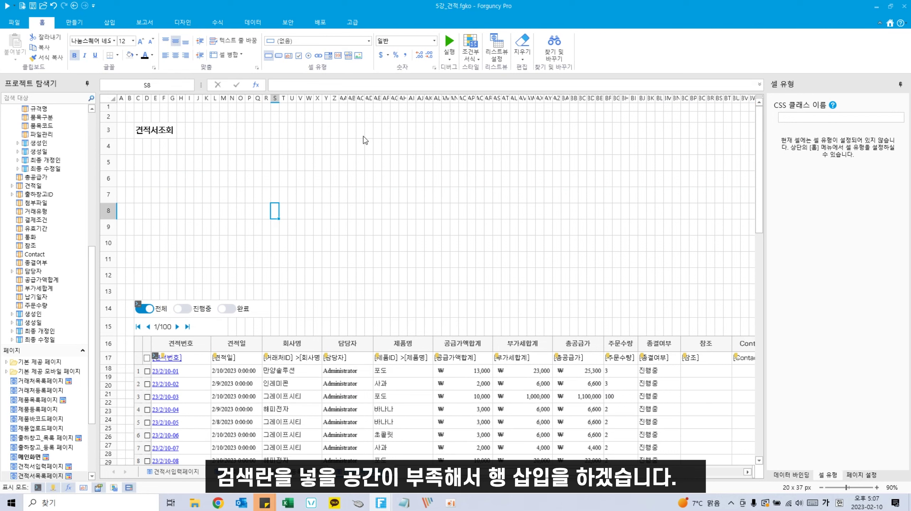
# Step: Reset the new rows 4 through 12 to the default row height
pyautogui.click(351, 130)
pyautogui.moveTo(116, 154); pyautogui.dragTo(111, 175)
pyautogui.doubleClick(115, 163)
pyautogui.doubleClick(112, 176)
pyautogui.click(111, 178)
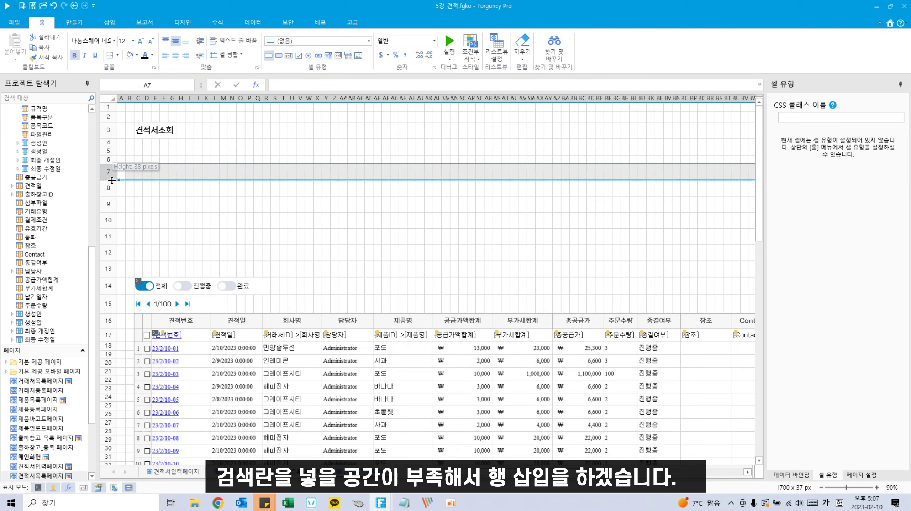
pyautogui.doubleClick(112, 180)
pyautogui.doubleClick(112, 188)
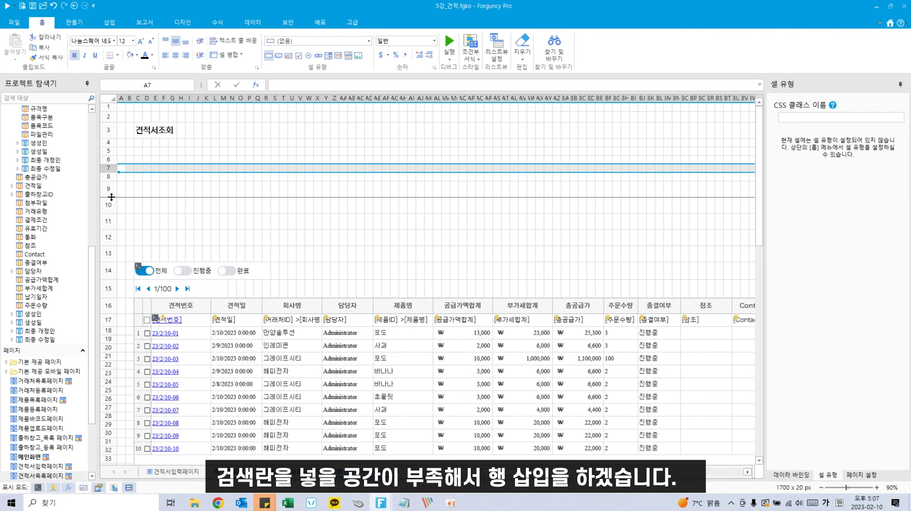
pyautogui.doubleClick(111, 197)
pyautogui.click(110, 202)
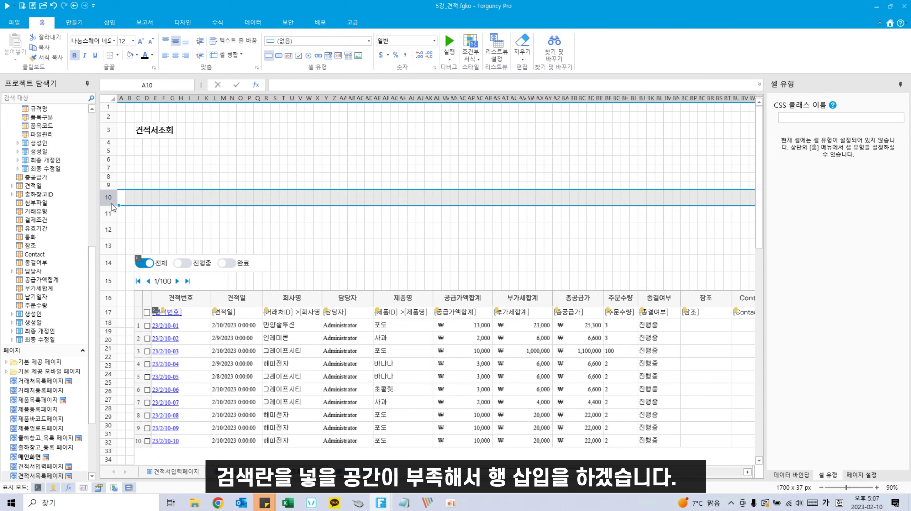
pyautogui.doubleClick(117, 206)
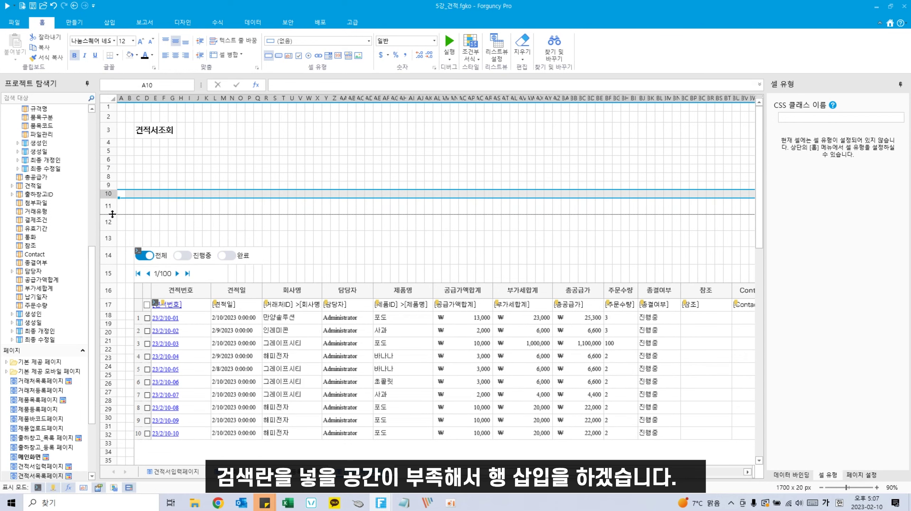
pyautogui.doubleClick(114, 214)
pyautogui.doubleClick(116, 222)
pyautogui.click(301, 194)
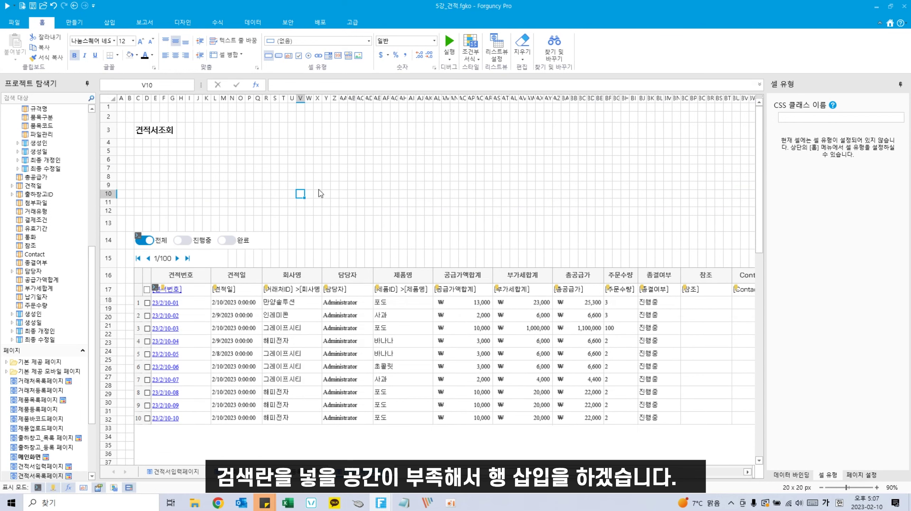
pyautogui.click(388, 153)
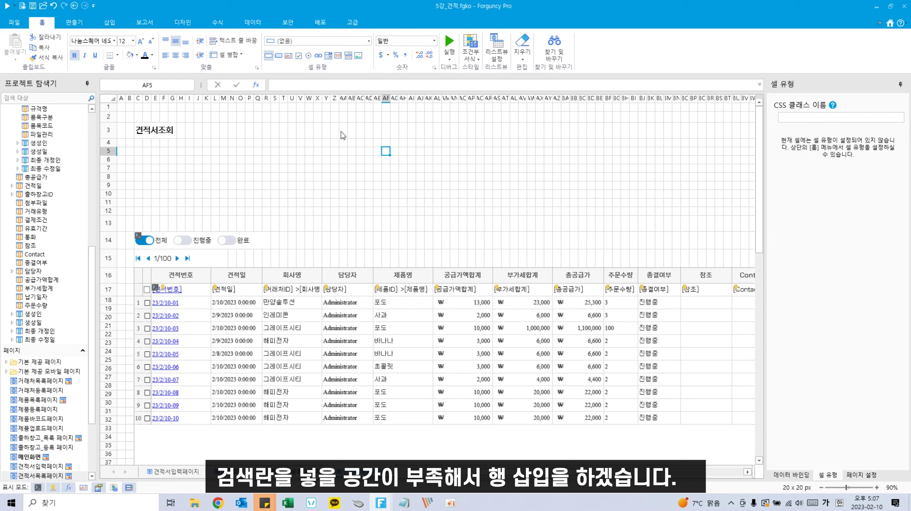
# Step: Make AB3:AK3 a text box with the 입력 후[Enter] watermark
pyautogui.moveTo(348, 129); pyautogui.dragTo(432, 130)
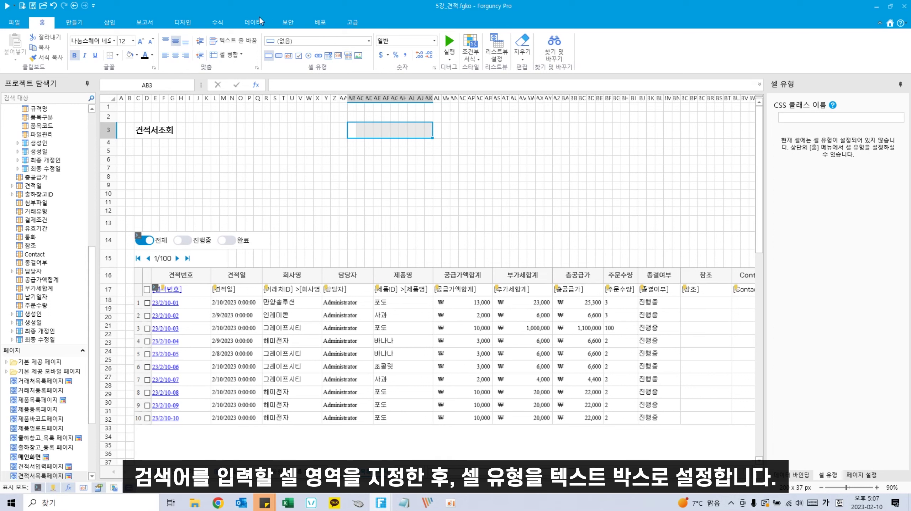
pyautogui.click(288, 56)
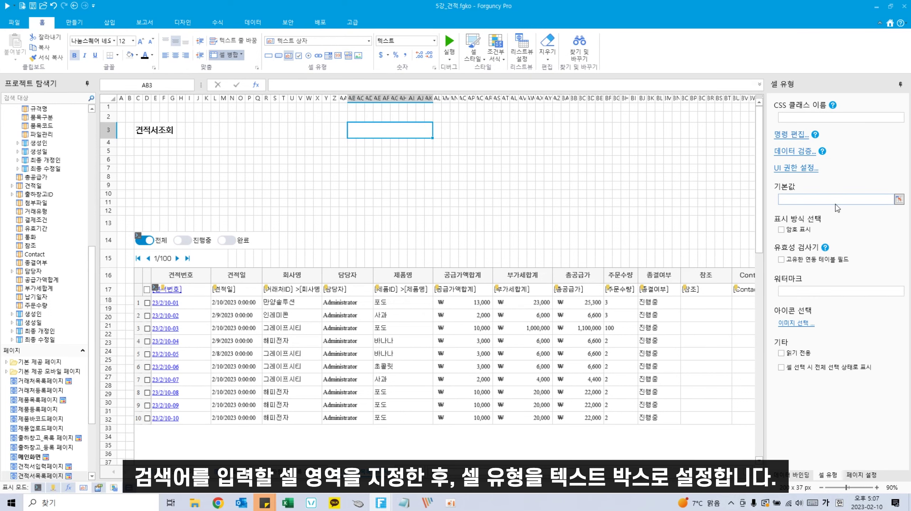
pyautogui.click(828, 295)
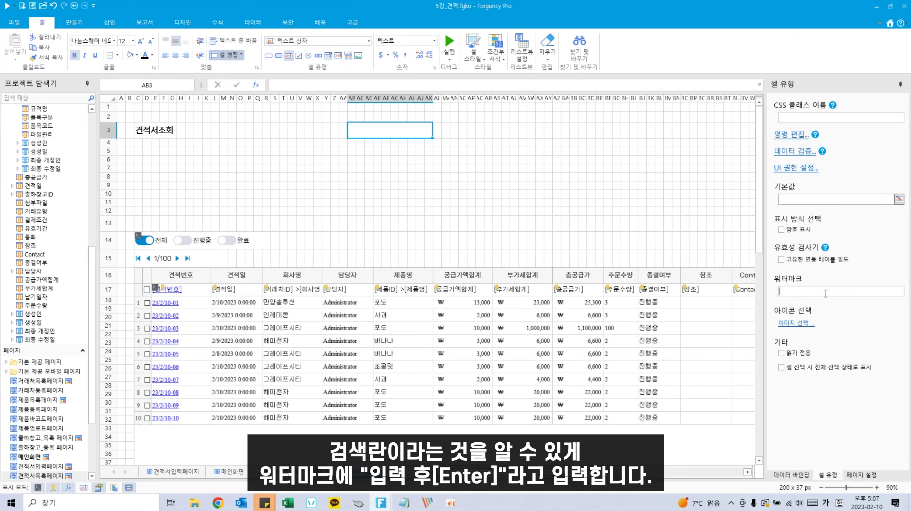
pyautogui.write('입력 ㅎ')
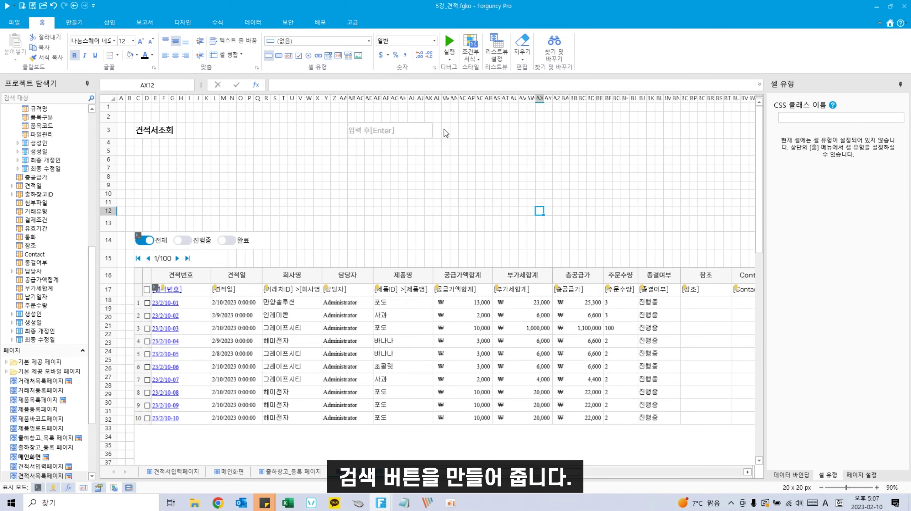
# Step: Add a blue-styled Search button to the right of the search box
pyautogui.moveTo(444, 129); pyautogui.dragTo(483, 130)
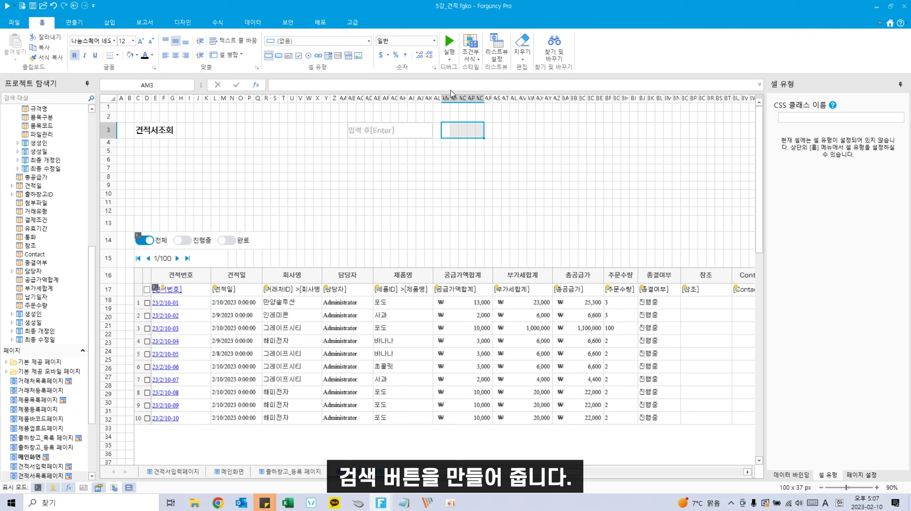
pyautogui.click(279, 56)
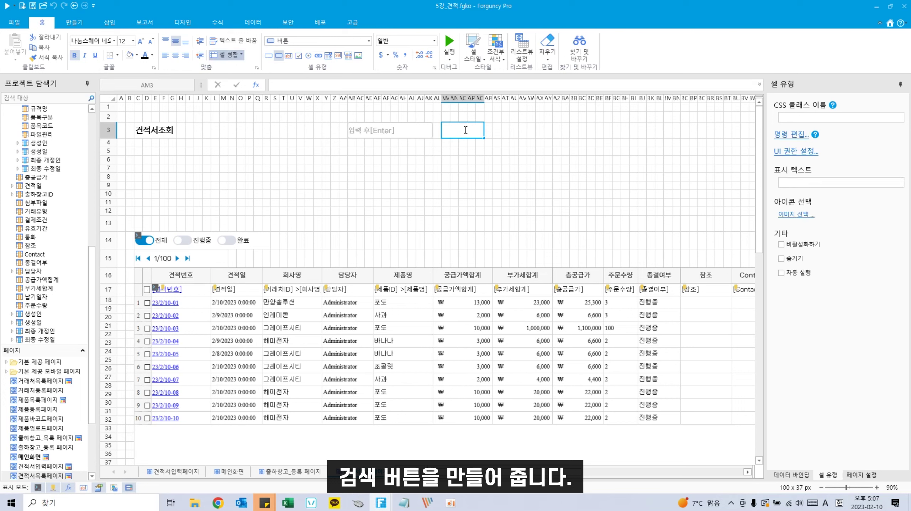
pyautogui.write('Search')
pyautogui.click(460, 129)
pyautogui.click(473, 49)
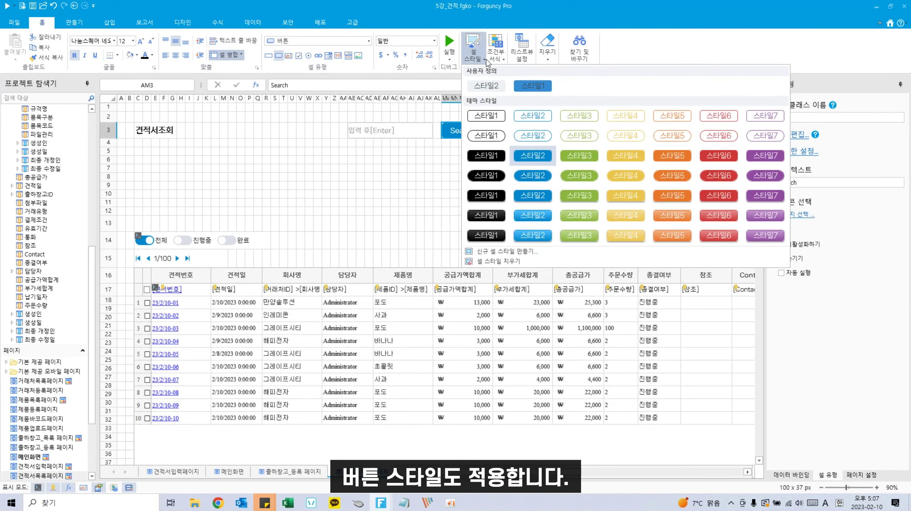
pyautogui.click(516, 88)
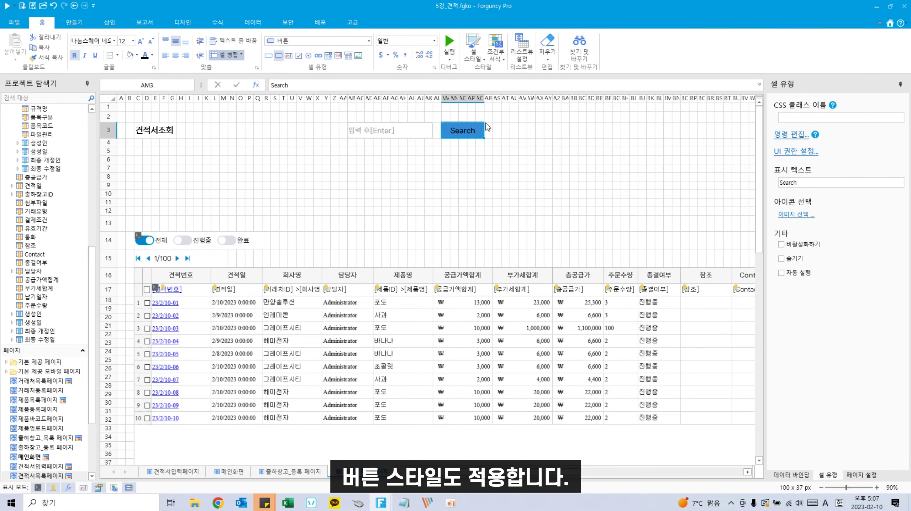
# Step: Turn AS3:AW3 into a styled 상세검색 button
pyautogui.click(498, 129)
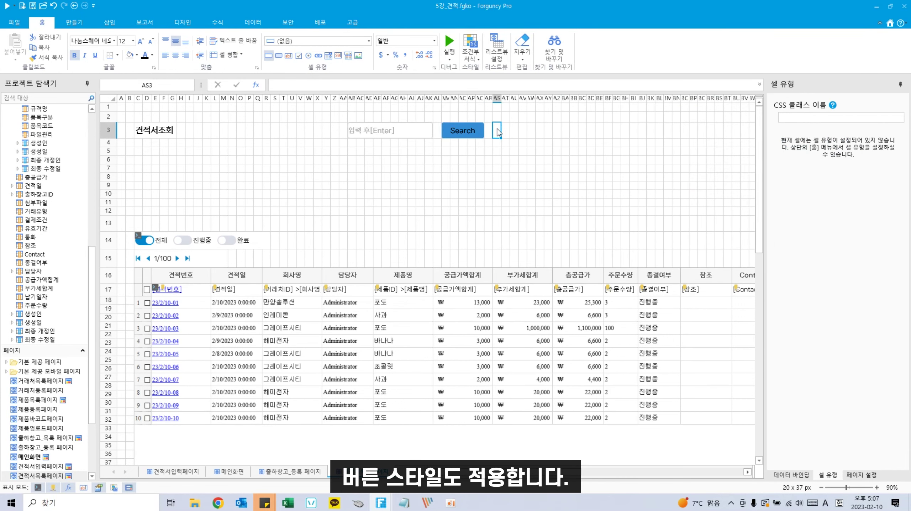
pyautogui.moveTo(498, 132); pyautogui.dragTo(532, 131)
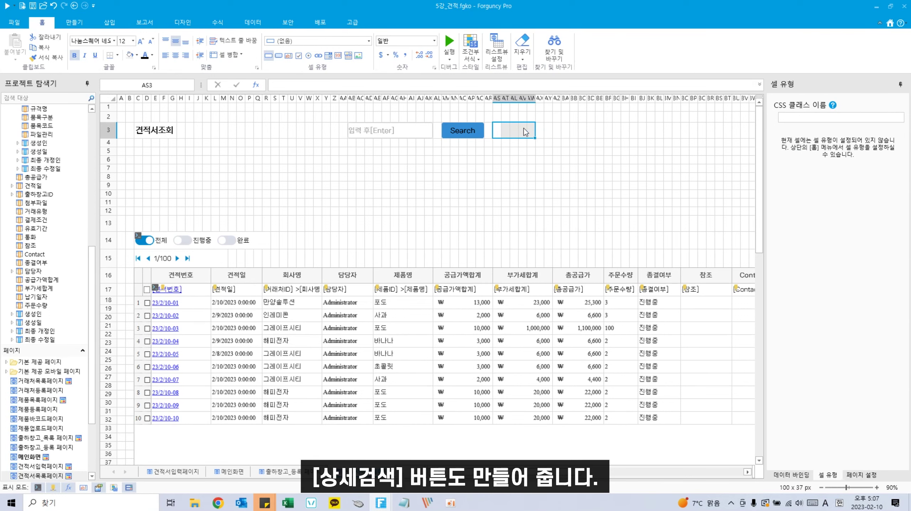
pyautogui.click(279, 55)
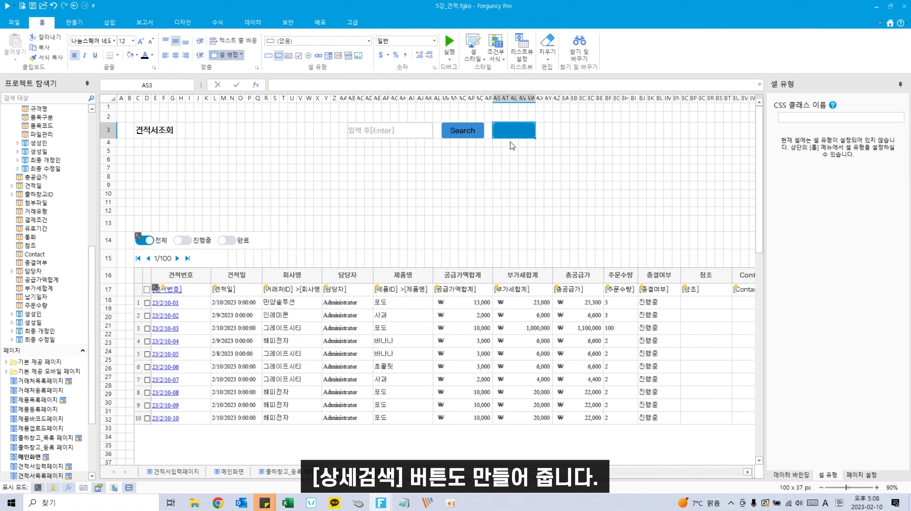
pyautogui.click(473, 48)
pyautogui.click(486, 86)
pyautogui.write('ㅅ')
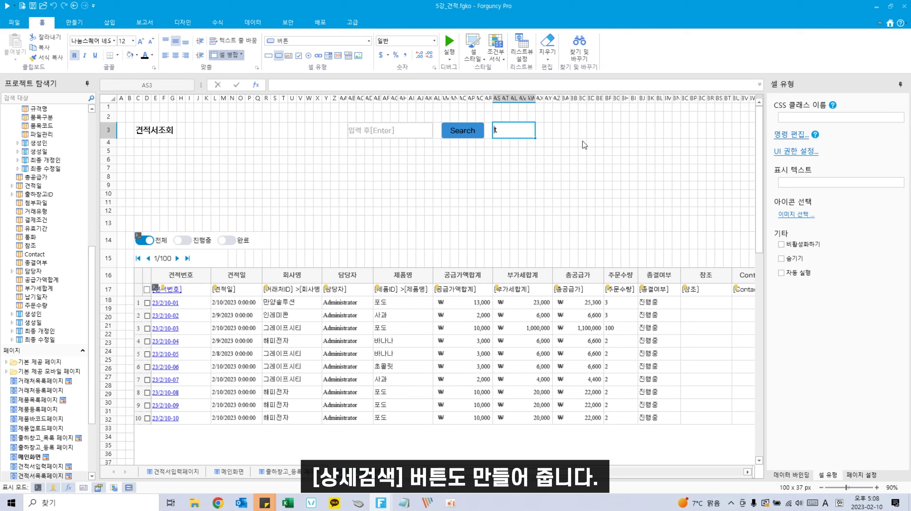
pyautogui.write('상세검색')
# Step: Mark out the grey detail-search panel and label cell D6 기준일자
pyautogui.click(420, 193)
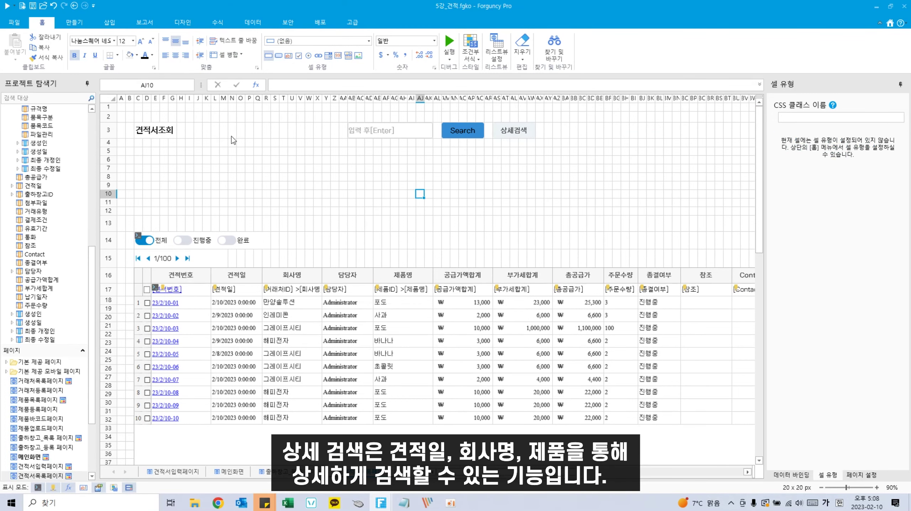
pyautogui.moveTo(139, 153); pyautogui.dragTo(530, 218)
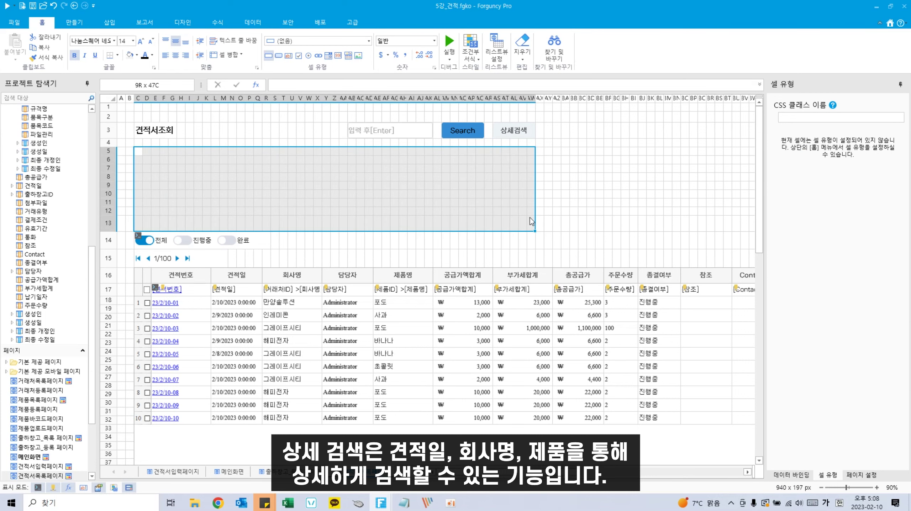
pyautogui.click(231, 186)
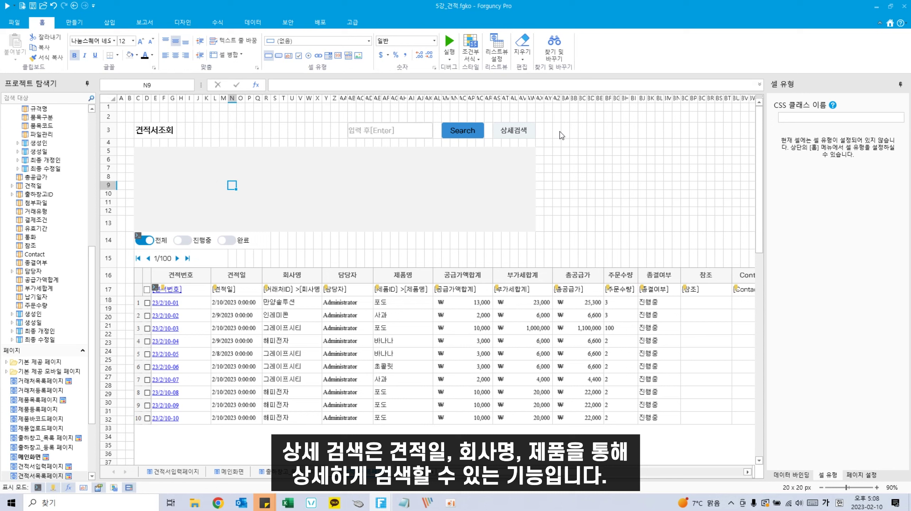
pyautogui.click(147, 161)
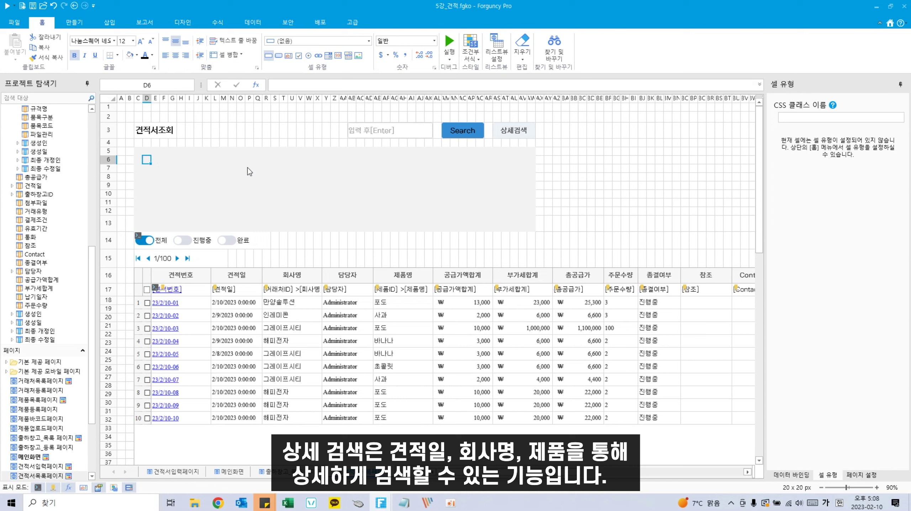
pyautogui.write('기준일자')
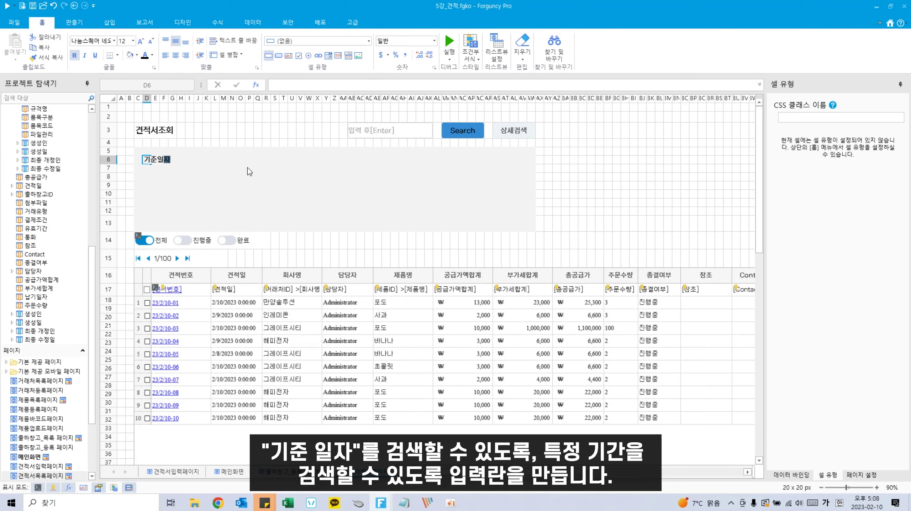
pyautogui.click(194, 220)
# Step: Make H6:M6 a date picker, add a ~ separator, and paste a second date picker in Q6
pyautogui.moveTo(180, 162); pyautogui.dragTo(245, 160)
pyautogui.click(313, 41)
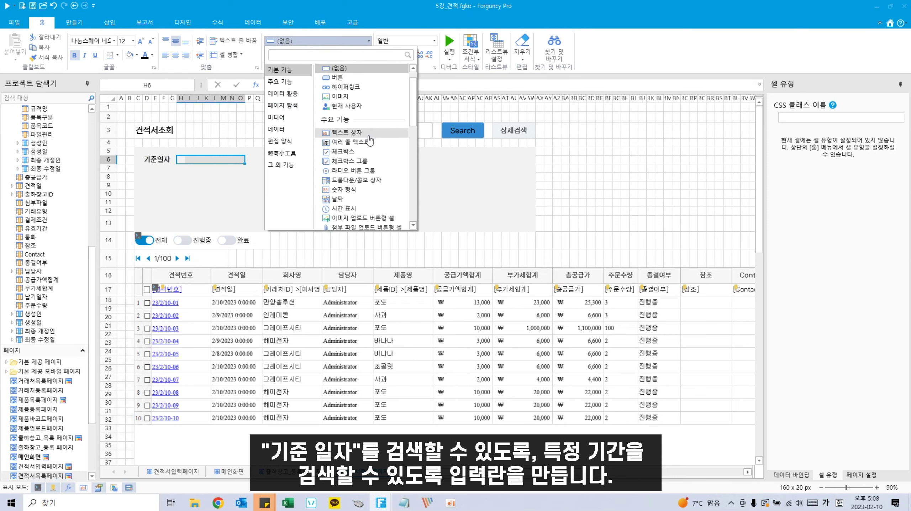
pyautogui.click(338, 199)
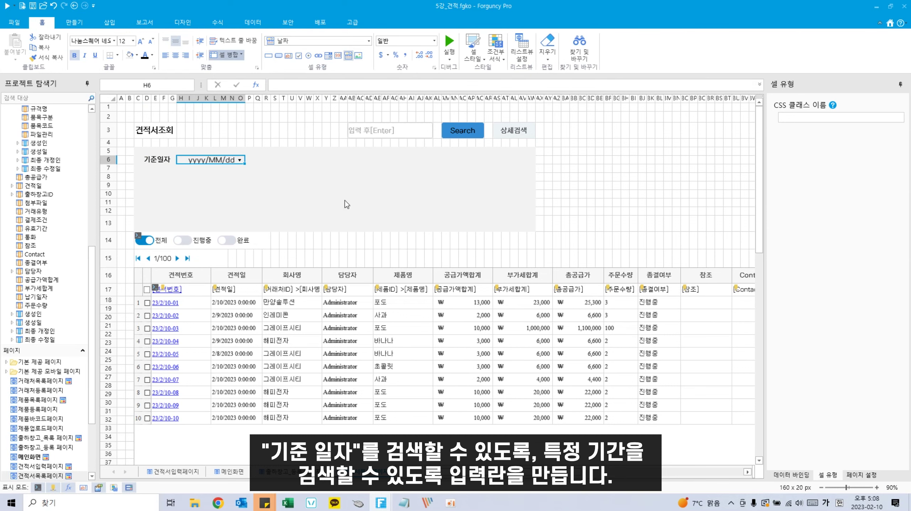
pyautogui.click(252, 172)
pyautogui.click(230, 157)
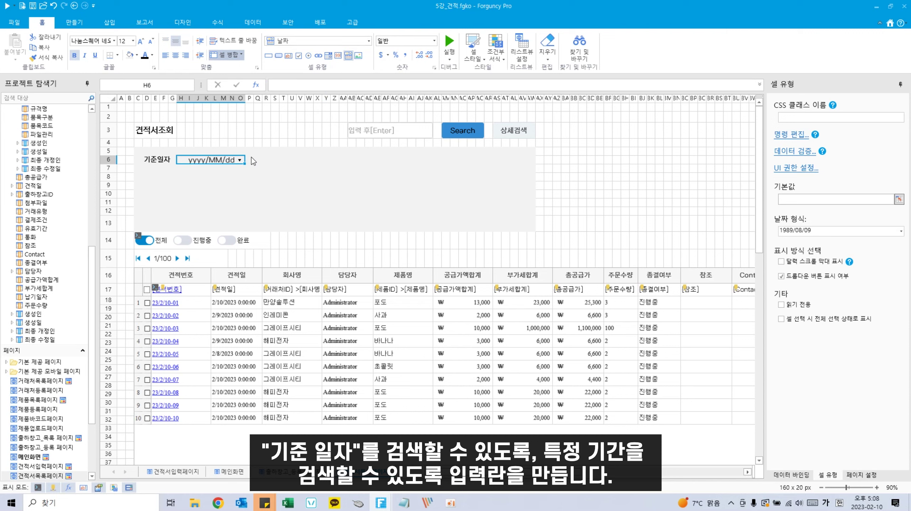
pyautogui.click(253, 161)
pyautogui.write('~')
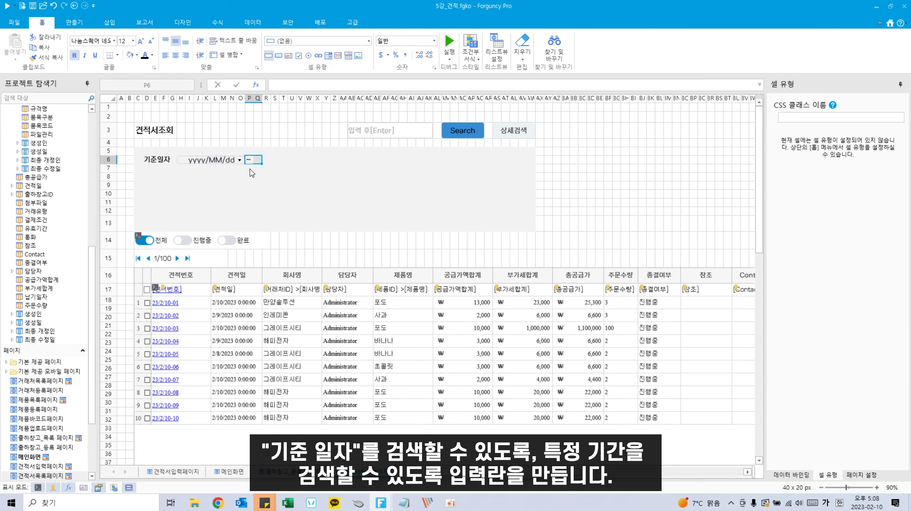
pyautogui.click(255, 169)
pyautogui.click(221, 158)
pyautogui.hotkey('ctrl', 'c')
pyautogui.click(259, 158)
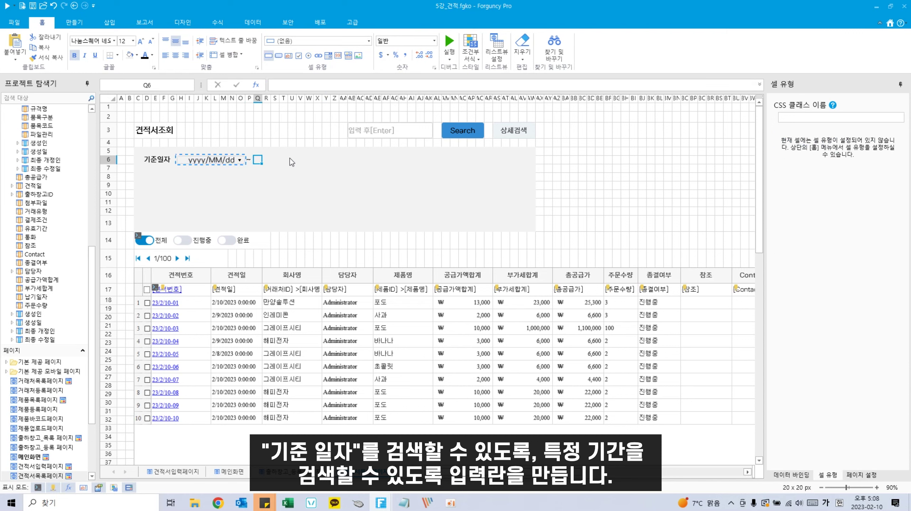
pyautogui.hotkey('ctrl', 'v')
pyautogui.click(266, 168)
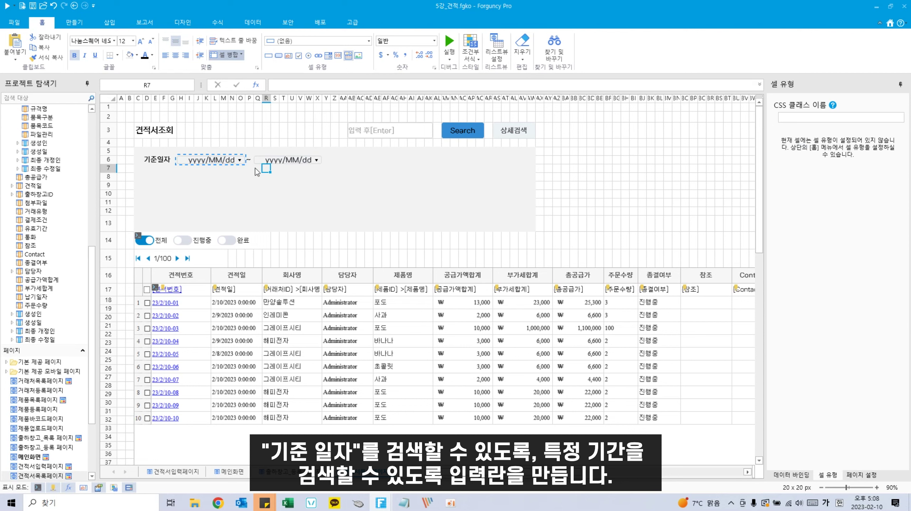
# Step: Label D8 창고 and make the rest of row 8 a text box
pyautogui.click(210, 178)
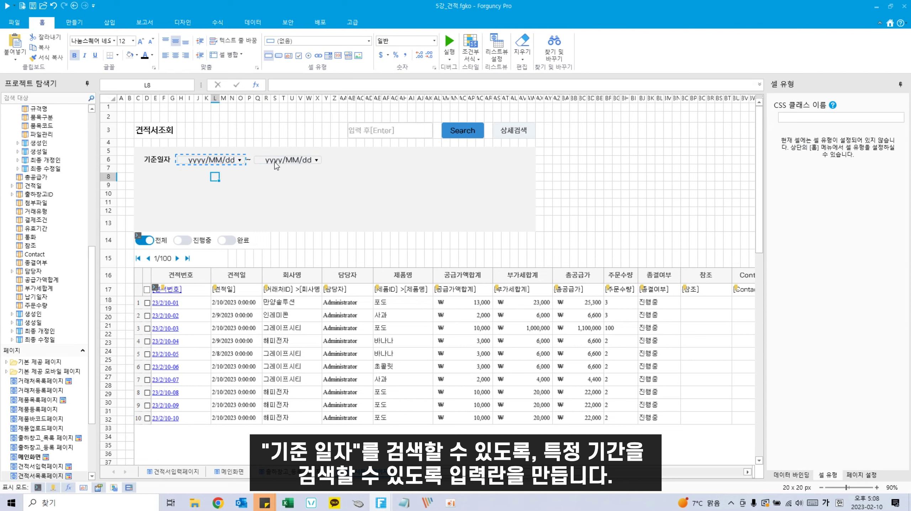
pyautogui.click(151, 176)
pyautogui.write('창ㄱ')
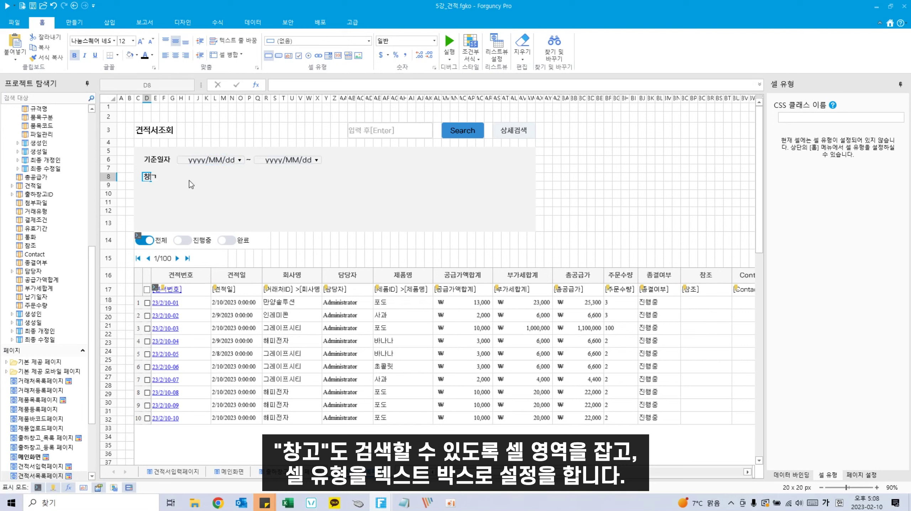
pyautogui.write('ㅗ')
pyautogui.click(188, 179)
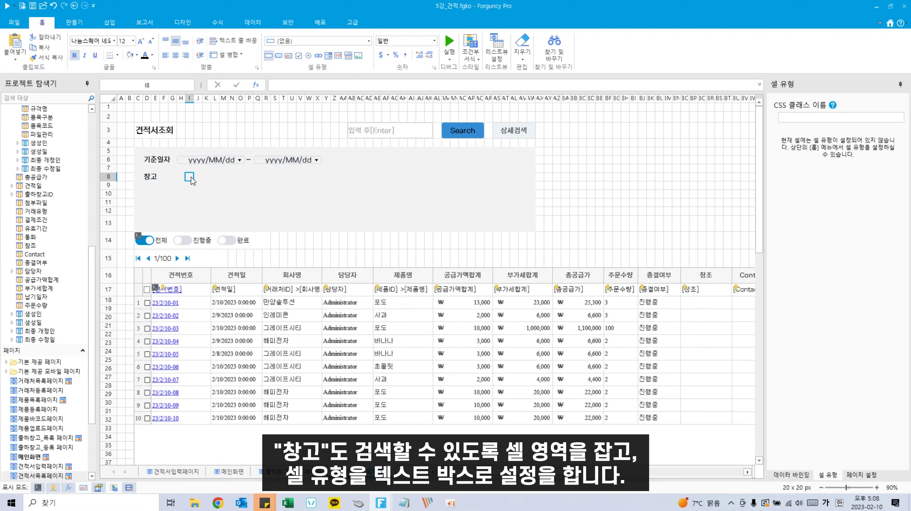
pyautogui.moveTo(196, 178); pyautogui.dragTo(509, 178)
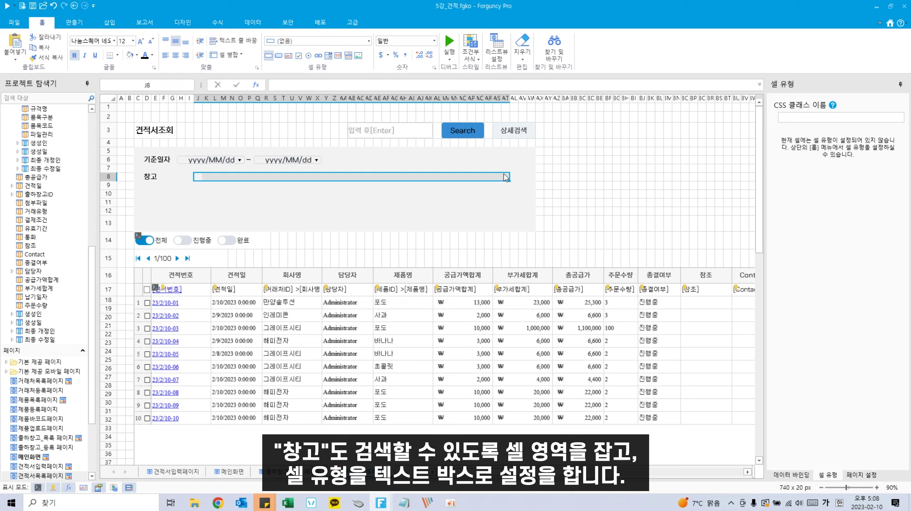
pyautogui.click(288, 57)
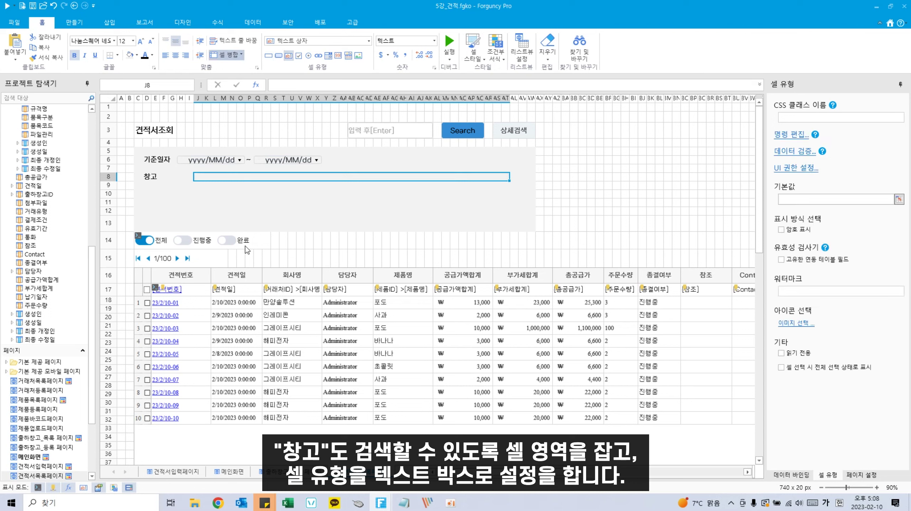
# Step: Paste text box copies into row 10 for 거래처 and row 12 for 품명
pyautogui.click(147, 194)
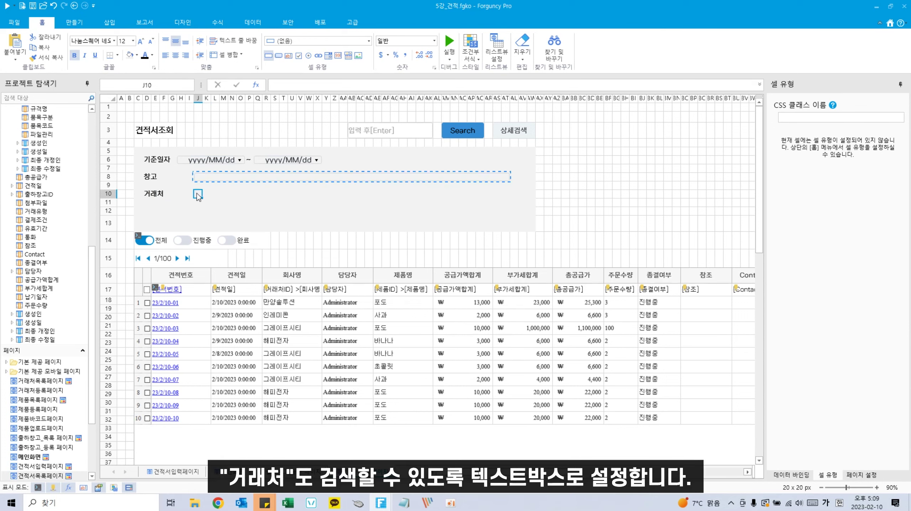
pyautogui.hotkey('ctrl', 'v')
pyautogui.click(164, 203)
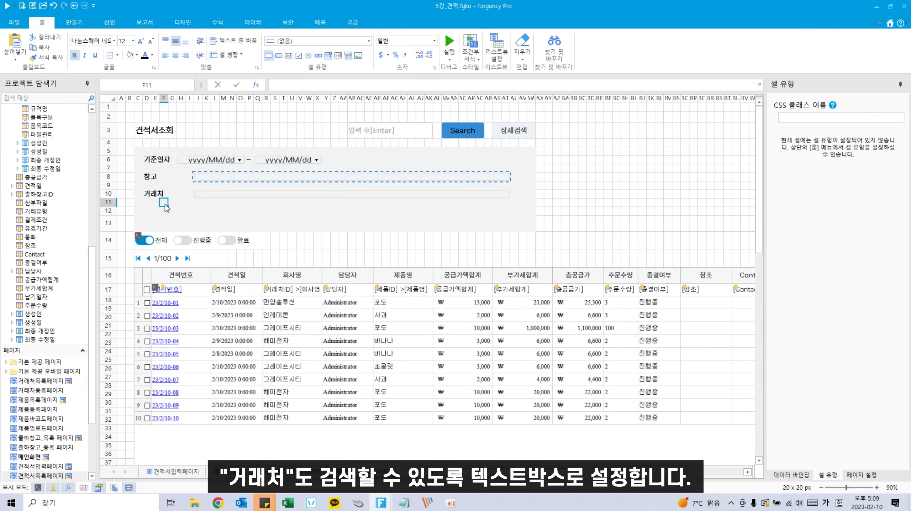
pyautogui.click(144, 208)
pyautogui.write('푸')
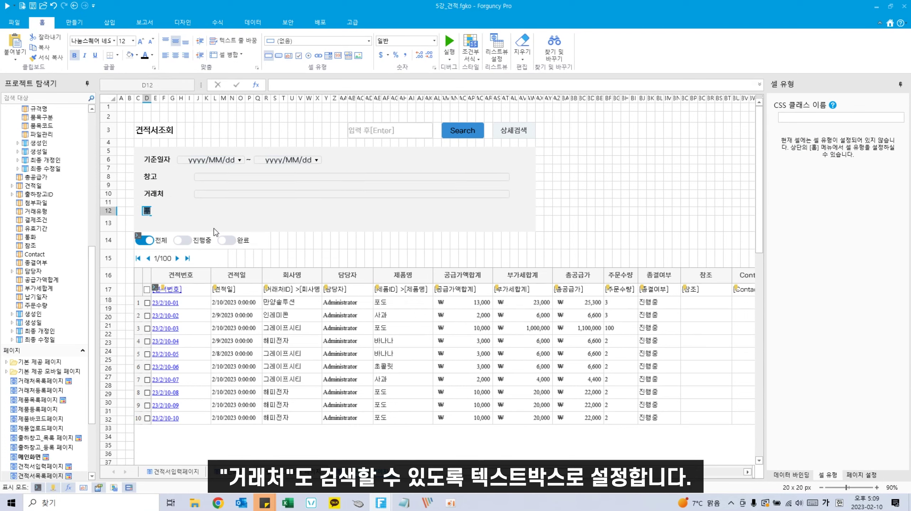
pyautogui.write('ㅁㅁ')
pyautogui.click(223, 194)
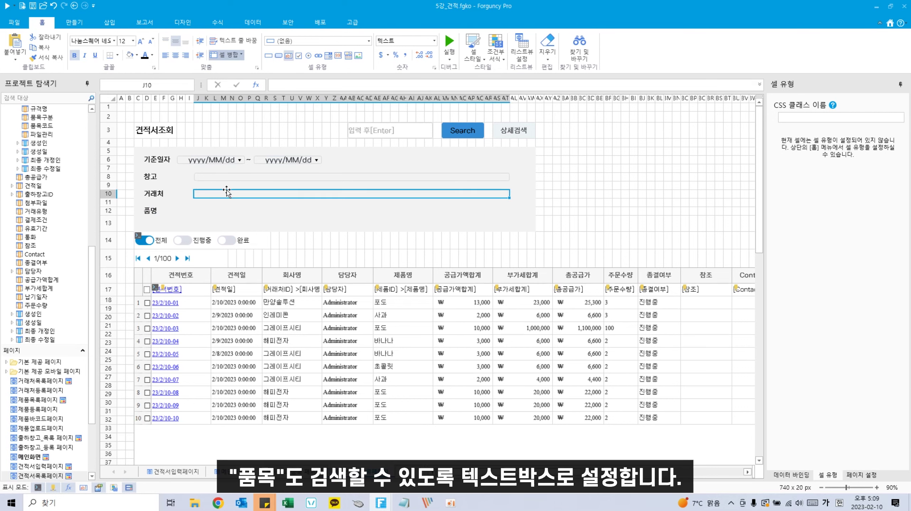
pyautogui.hotkey('ctrl', 'c')
pyautogui.click(197, 211)
pyautogui.hotkey('ctrl', 'v')
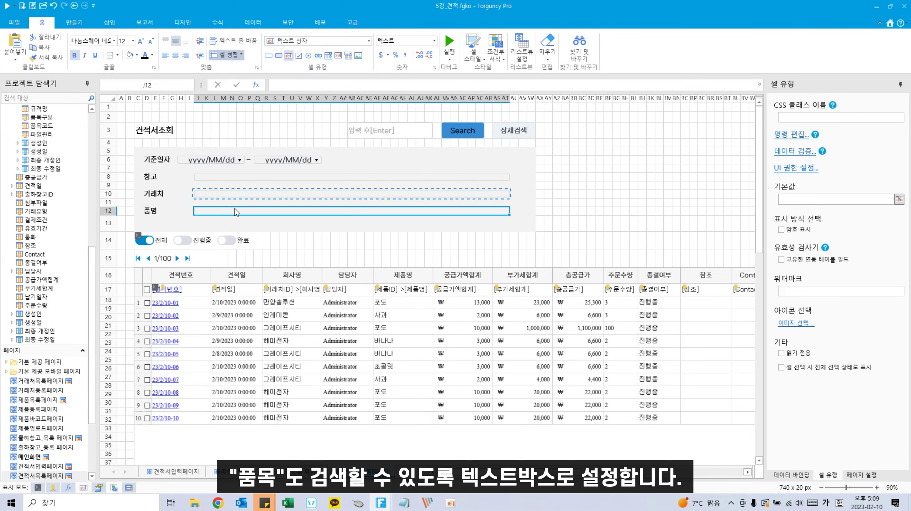
pyautogui.click(250, 176)
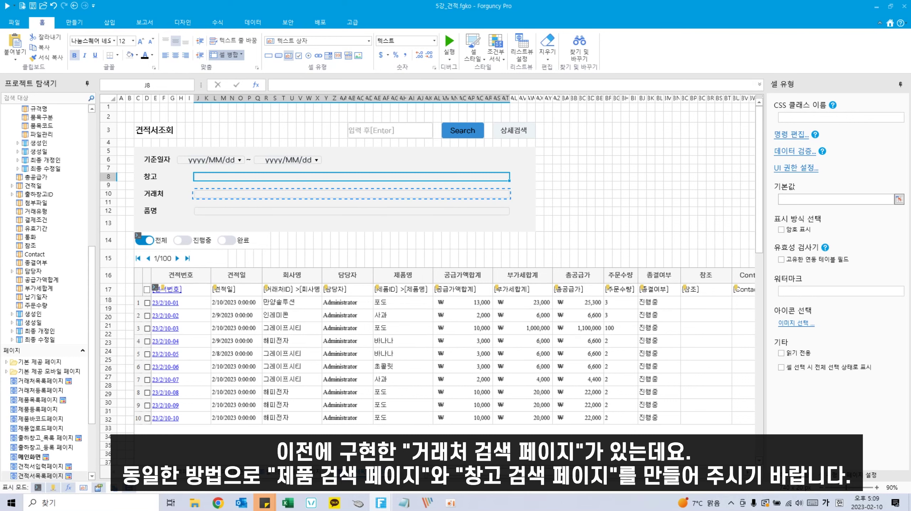
# Step: Open 거래처검색페이지, 제품검색페이지 and 출하창고검색페이지 in turn from the page list
pyautogui.scroll(-4, 87, 443)
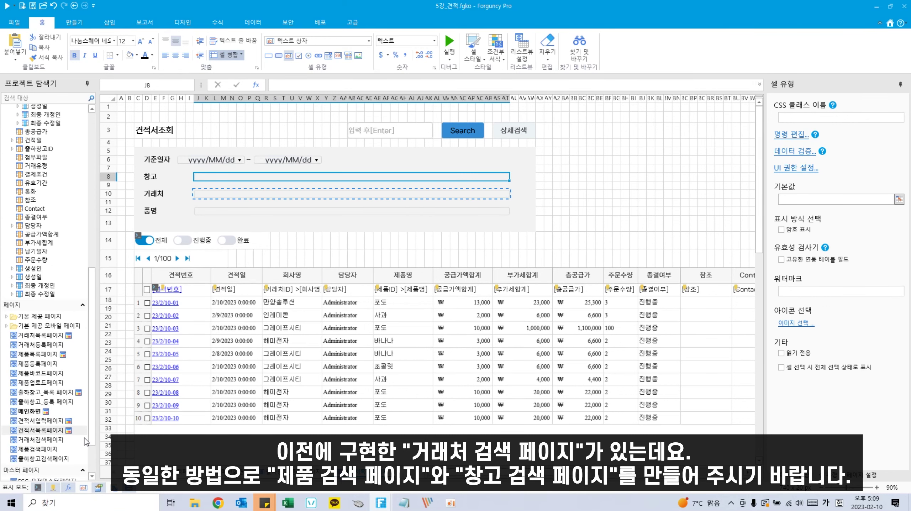
pyautogui.doubleClick(49, 395)
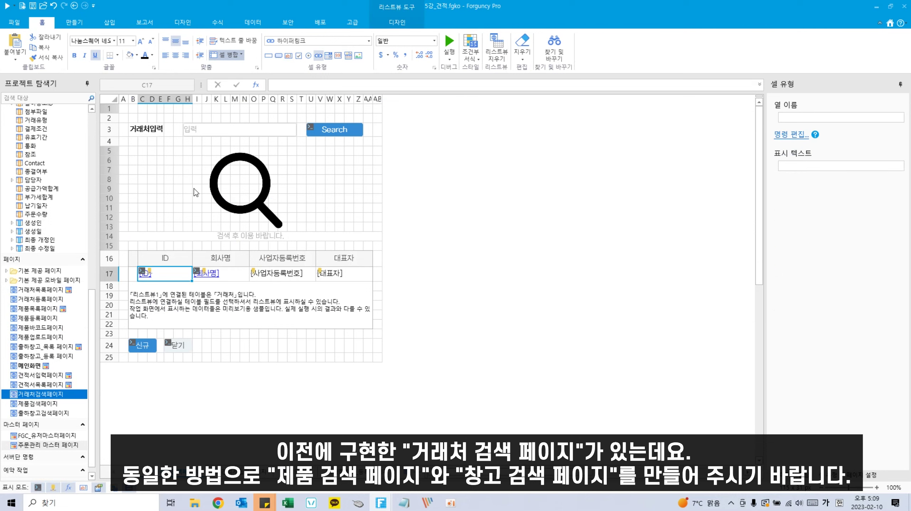
pyautogui.doubleClick(49, 404)
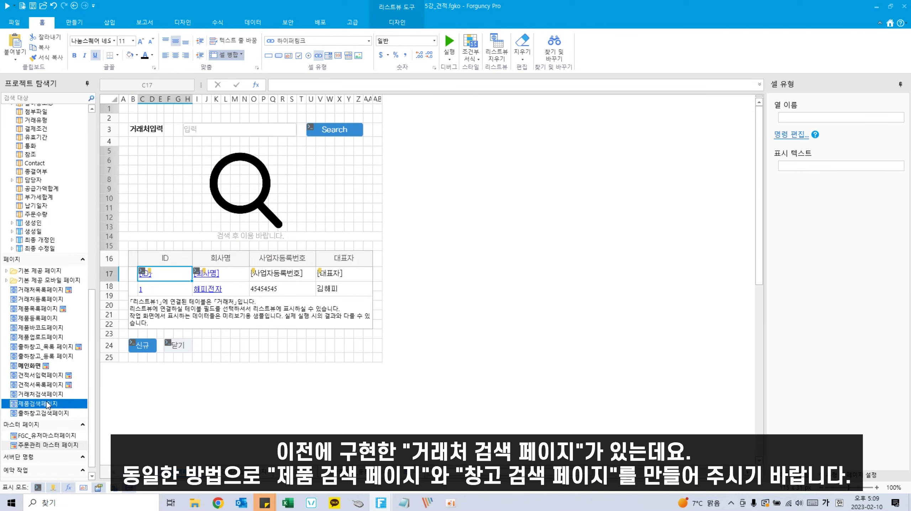
pyautogui.doubleClick(47, 413)
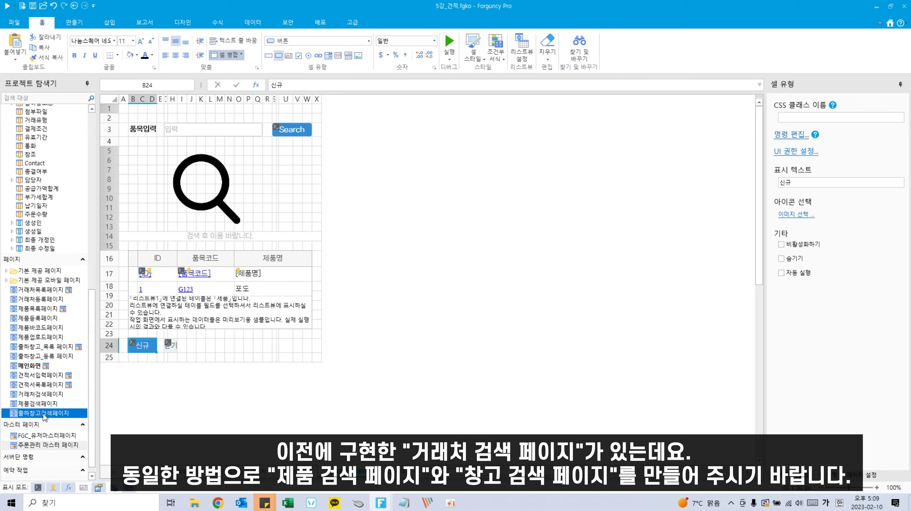
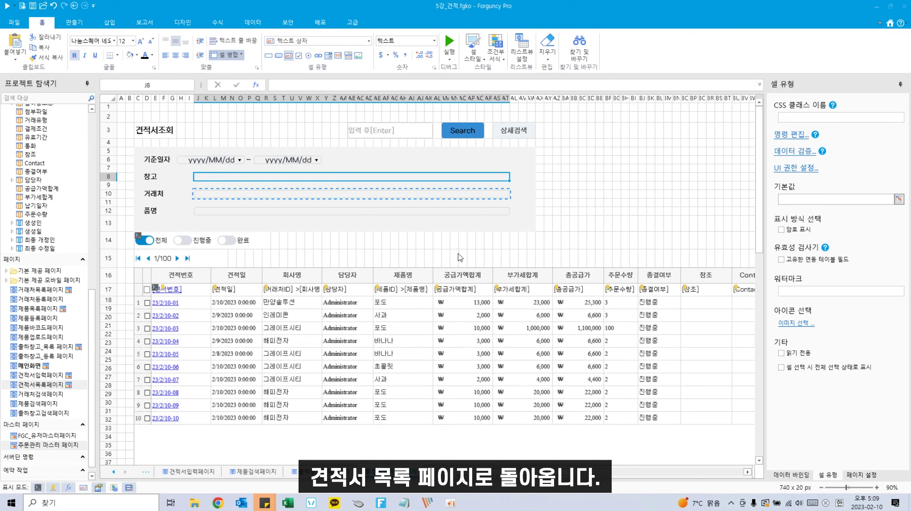
# Step: Turn H8:I8 beside the 참고 field into a button with the solid magnifier icon
pyautogui.click(179, 176)
pyautogui.moveTo(180, 177); pyautogui.dragTo(190, 177)
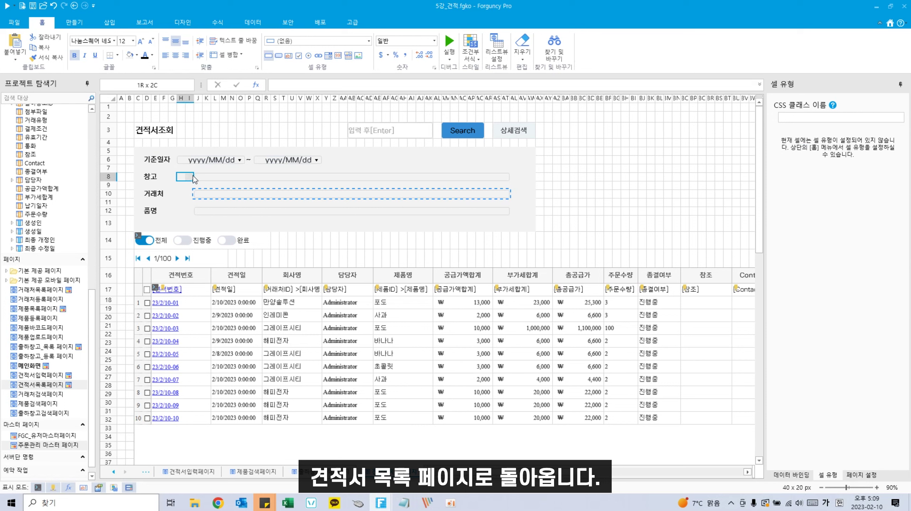
pyautogui.click(279, 55)
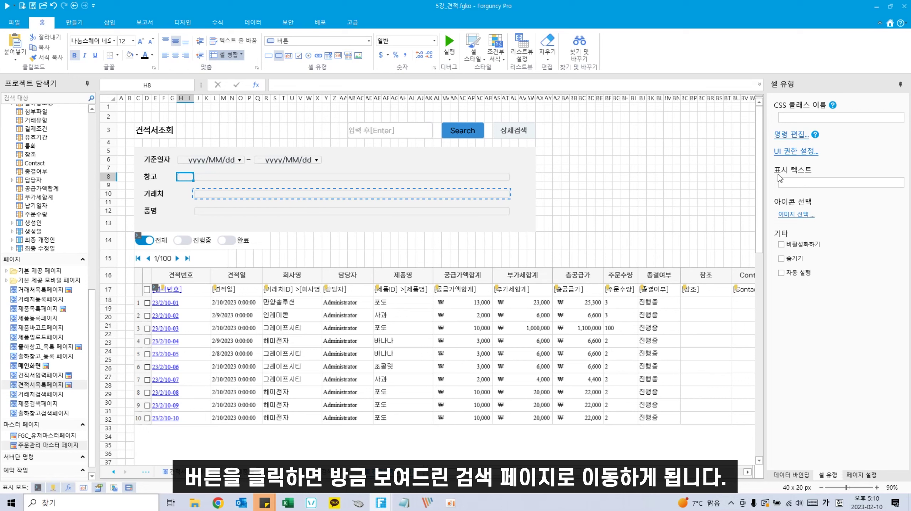
pyautogui.click(791, 215)
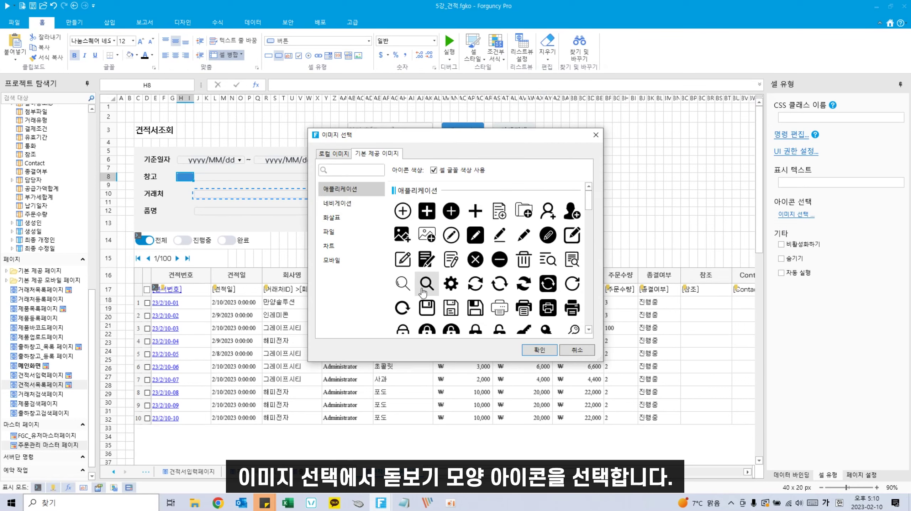
pyautogui.click(426, 283)
pyautogui.click(554, 355)
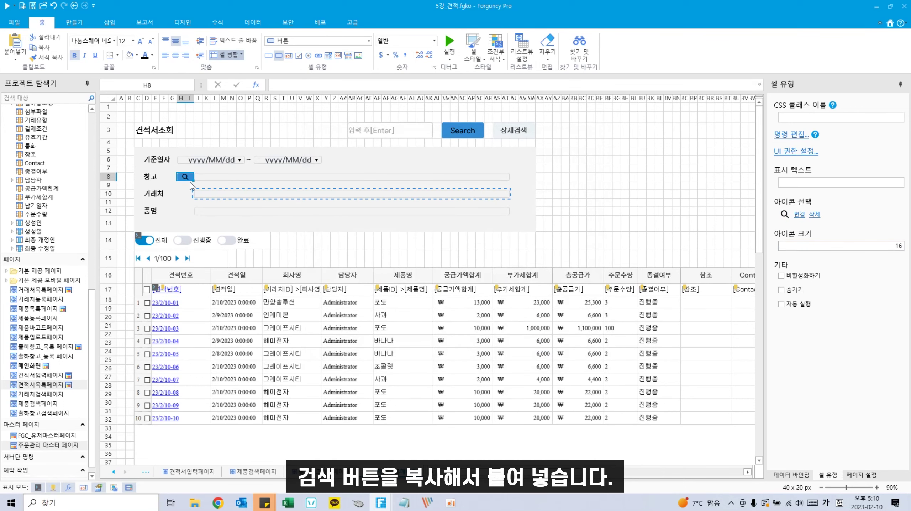
# Step: Paste copies of the magnifier button beside the 거래처 (H10) and 품명 (H12) fields
pyautogui.hotkey('ctrl', 'c')
pyautogui.click(185, 194)
pyautogui.hotkey('ctrl', 'v')
pyautogui.click(180, 211)
pyautogui.hotkey('ctrl', 'v')
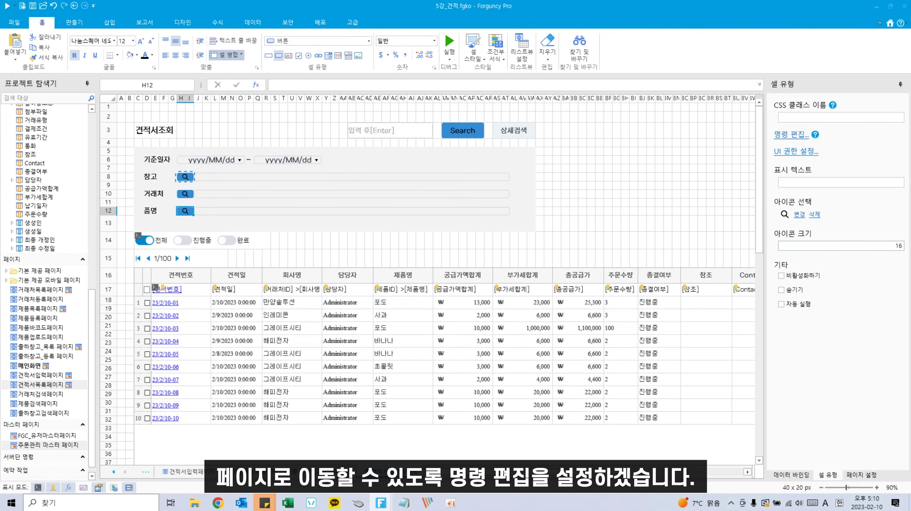
# Step: Give the 참고 search button a 팝업 보여주기 command opening 출하창고검색페이지
pyautogui.rightClick(186, 177)
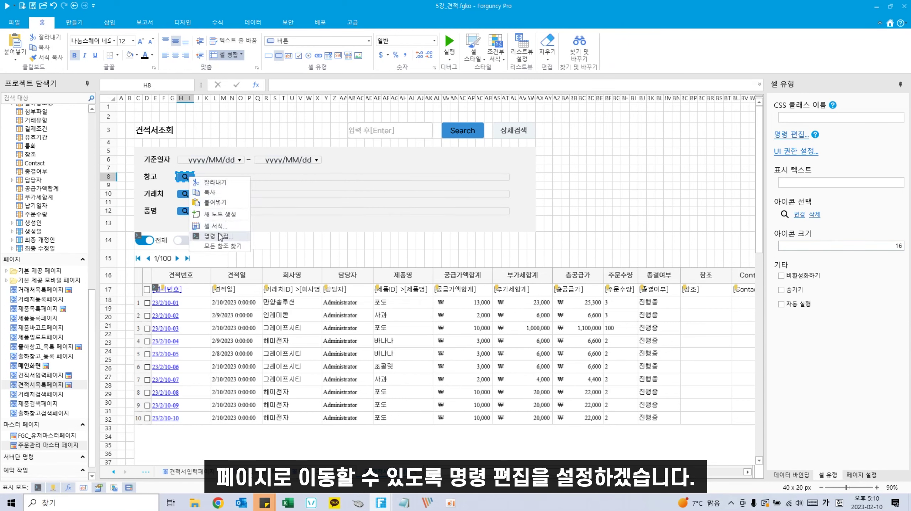
pyautogui.click(219, 240)
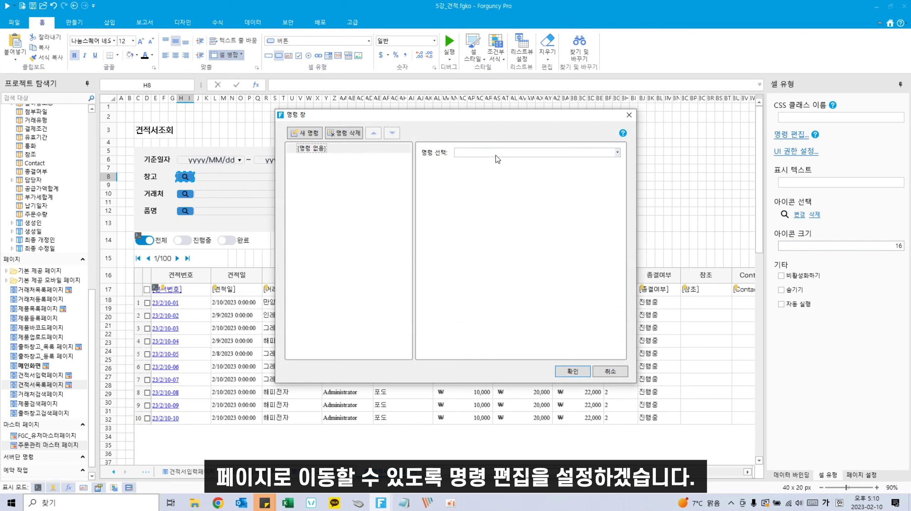
pyautogui.click(537, 152)
pyautogui.click(565, 214)
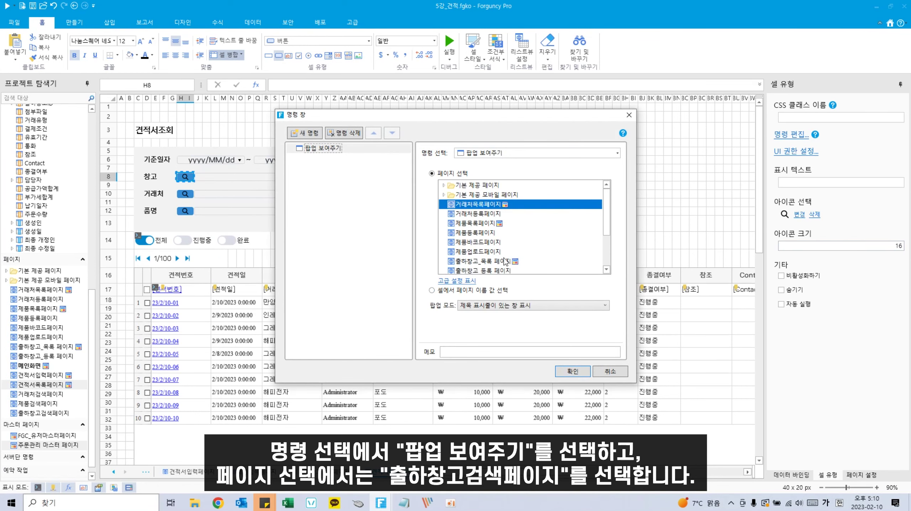
pyautogui.scroll(-2, 469, 233)
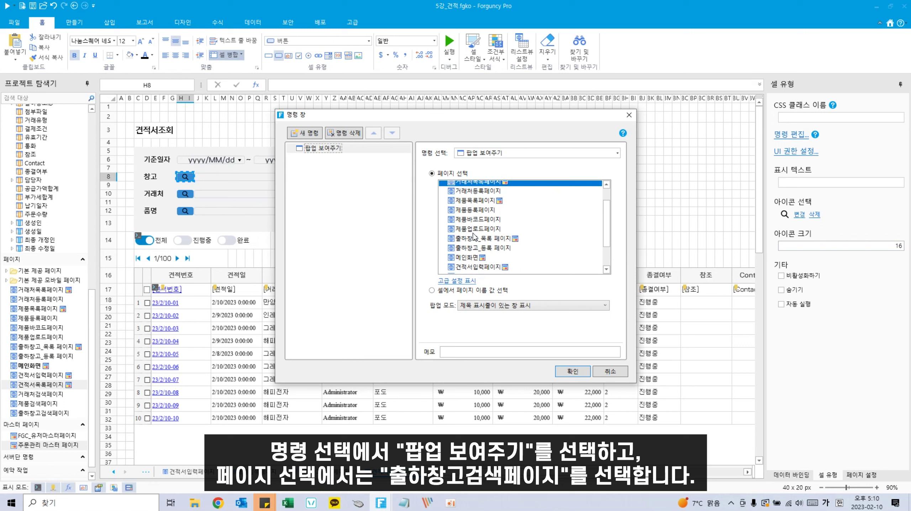
pyautogui.scroll(-3, 486, 263)
pyautogui.click(483, 268)
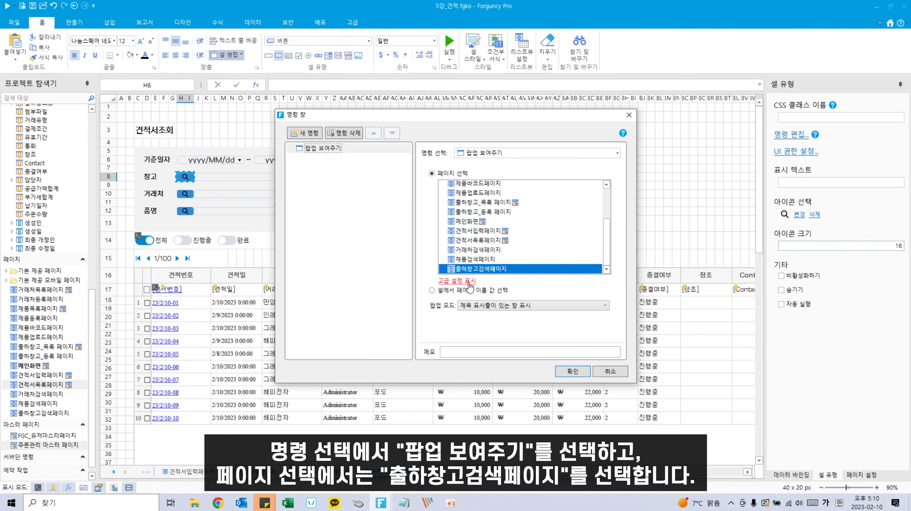
# Step: Pass J8 to the popup's F3 input and 조회 to its A1 cell
pyautogui.click(470, 283)
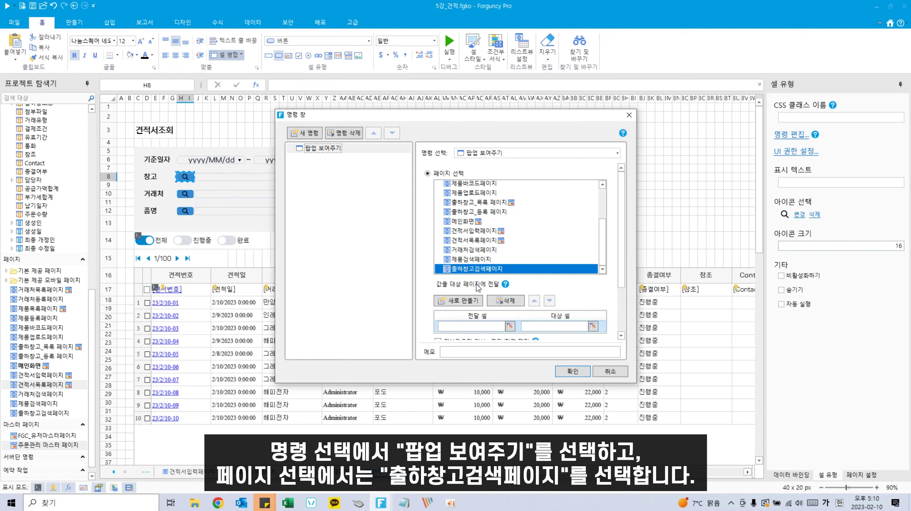
pyautogui.click(510, 326)
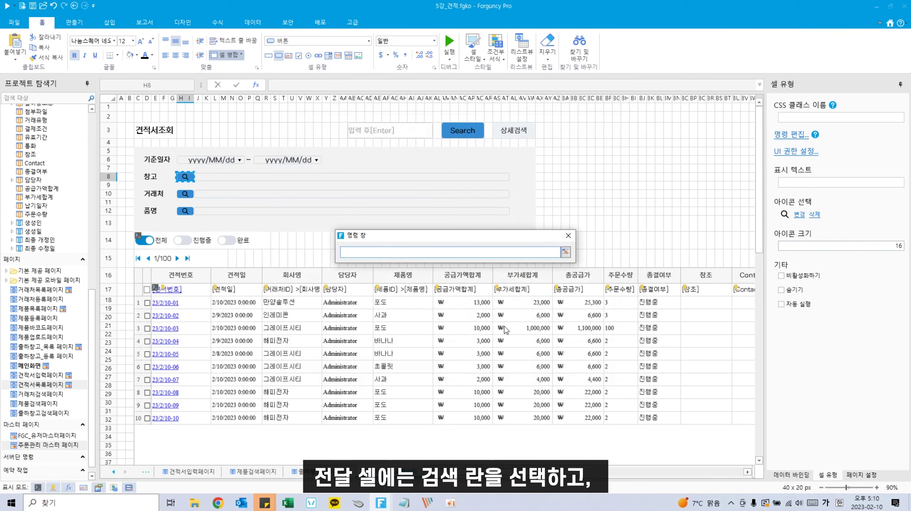
pyautogui.click(237, 176)
pyautogui.click(566, 253)
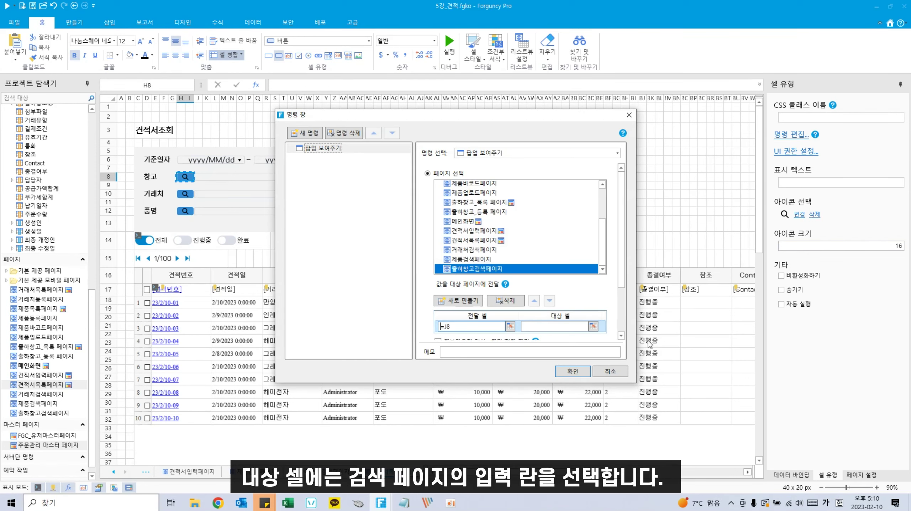
pyautogui.click(596, 326)
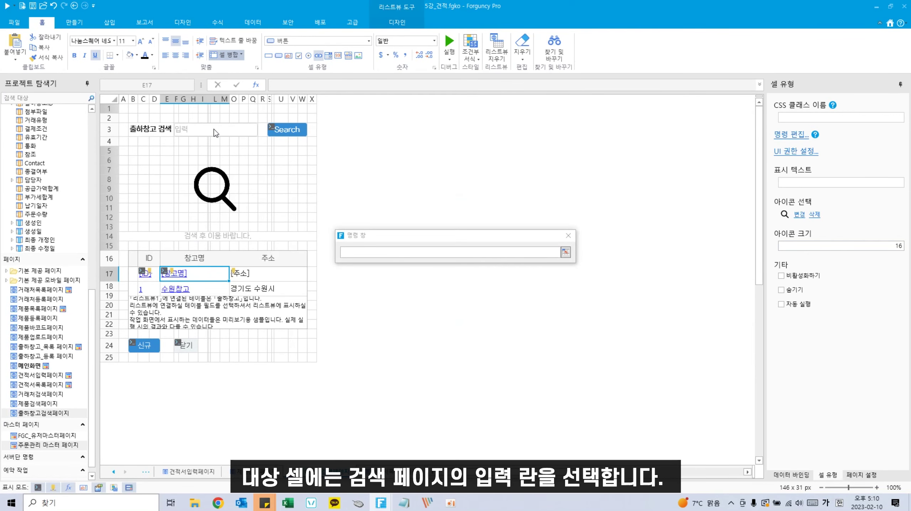
pyautogui.click(216, 133)
pyautogui.click(566, 253)
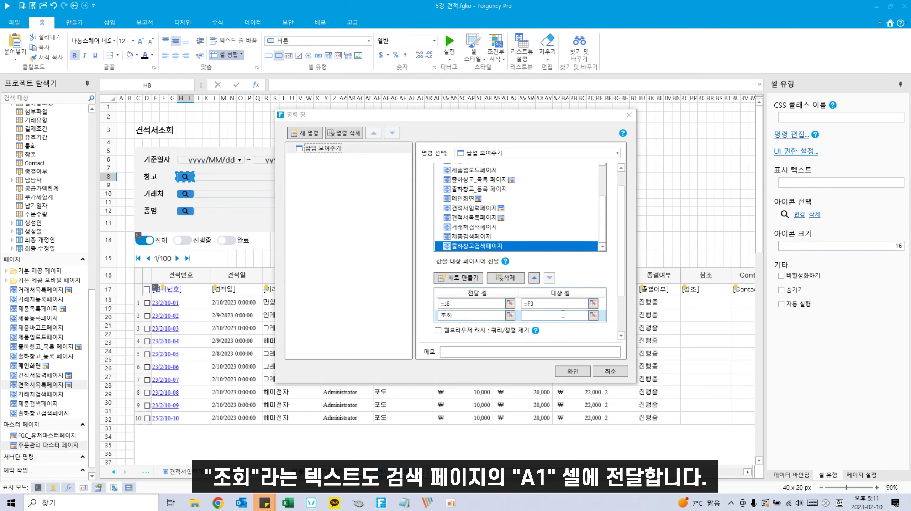
pyautogui.click(593, 315)
pyautogui.click(125, 112)
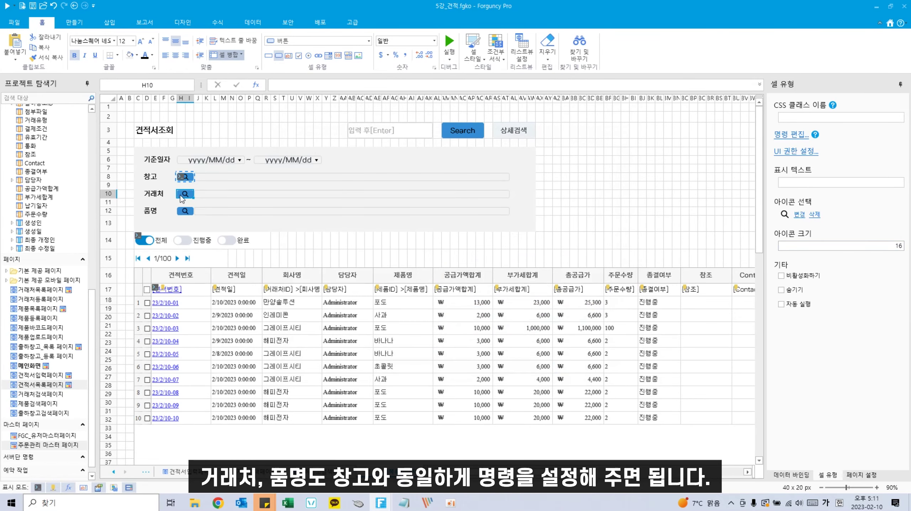
pyautogui.rightClick(182, 194)
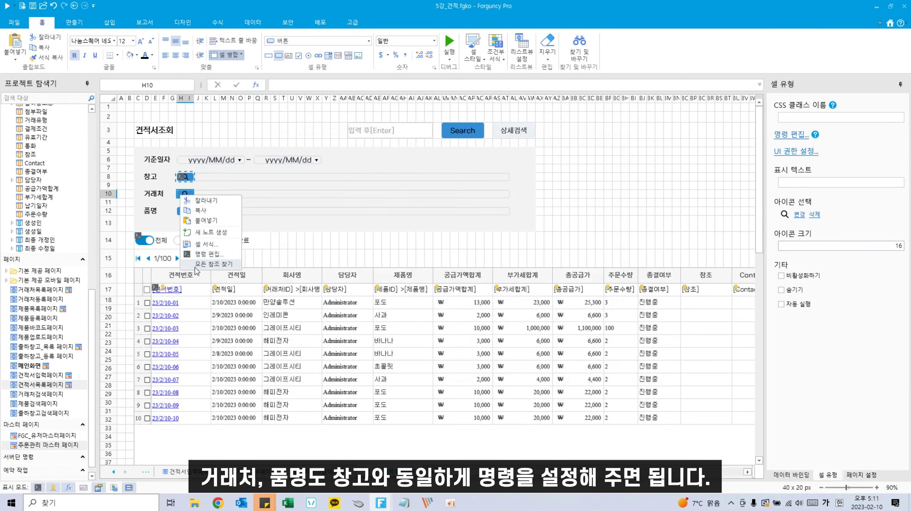
# Step: Give the 거래처 search button a page-navigation command to 거래처검색페이지
pyautogui.click(204, 255)
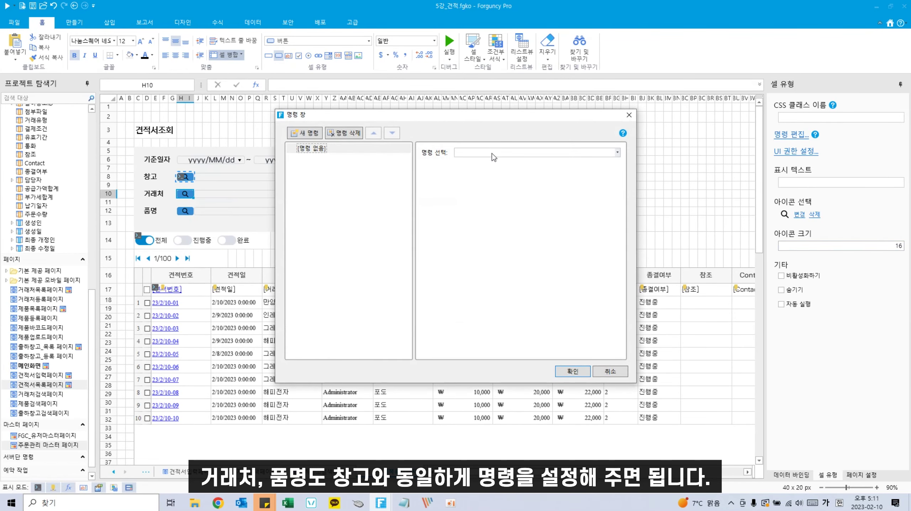
pyautogui.click(617, 153)
pyautogui.scroll(-1, 553, 267)
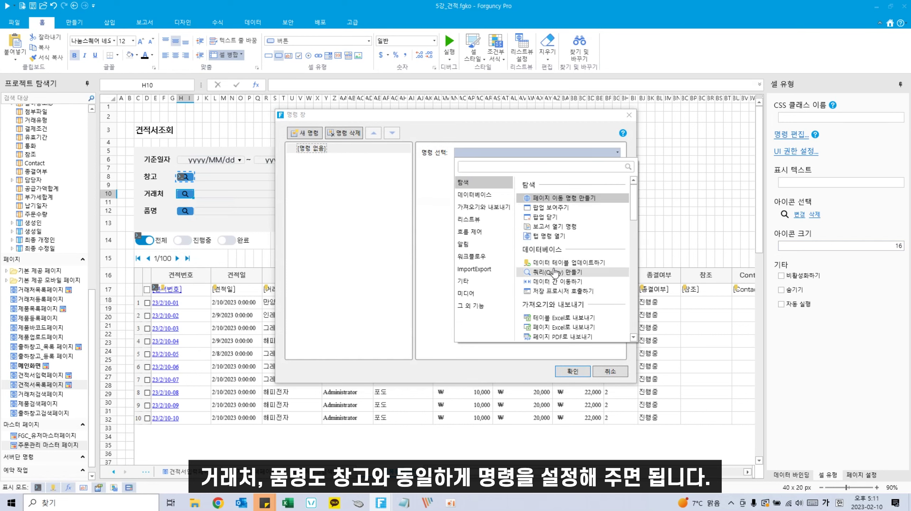
pyautogui.scroll(1, 553, 251)
pyautogui.click(564, 198)
pyautogui.scroll(-3, 477, 225)
pyautogui.click(472, 250)
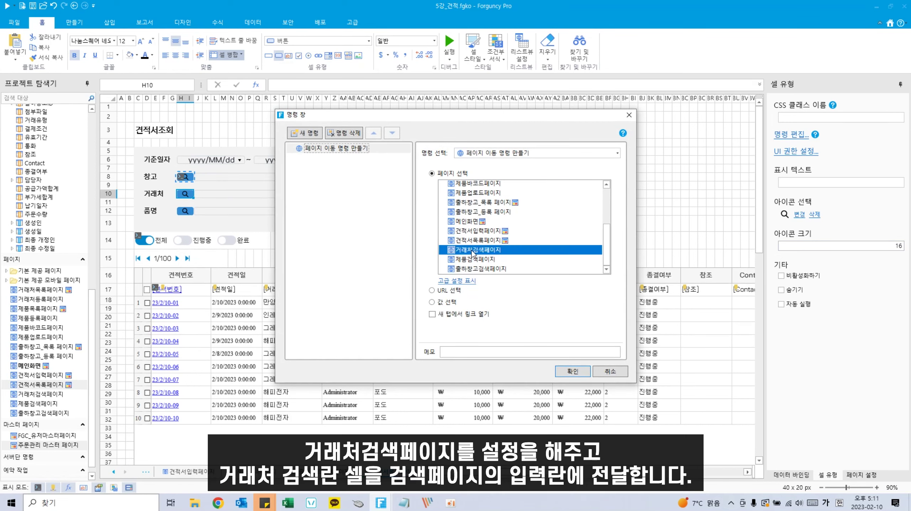
# Step: Pass J10 to the search page's H3 and 조회 to A1, then save the command
pyautogui.click(466, 281)
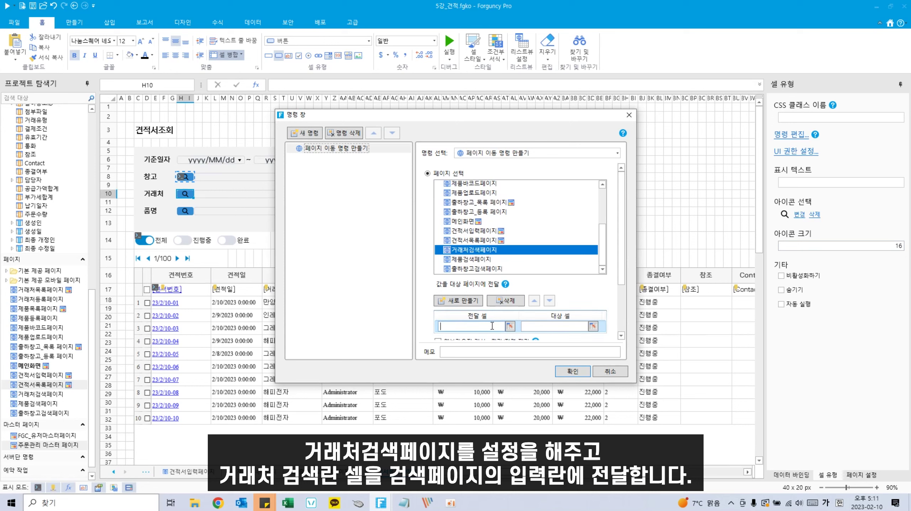
pyautogui.click(510, 326)
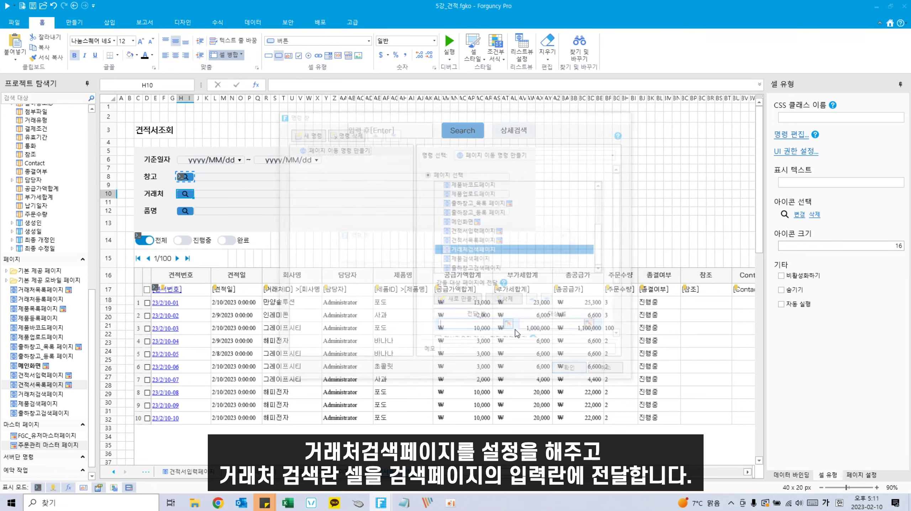
pyautogui.click(294, 194)
pyautogui.press('Return')
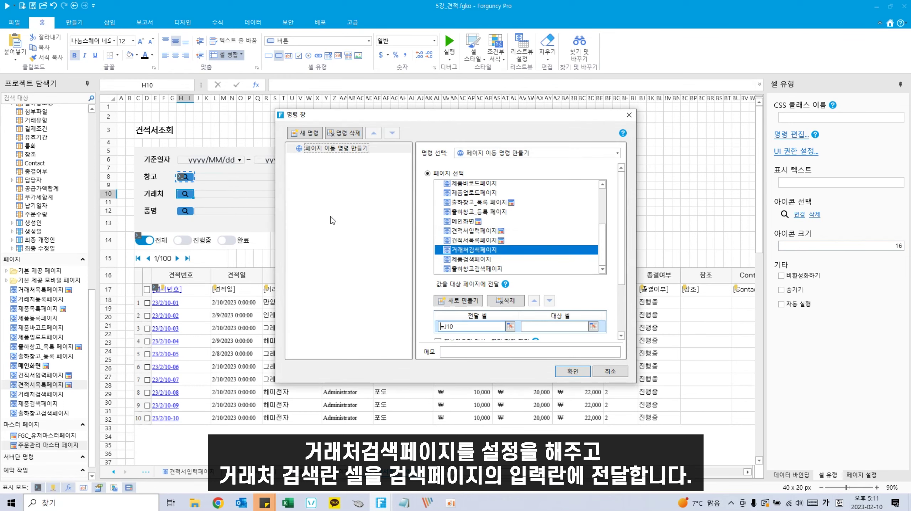
pyautogui.click(594, 326)
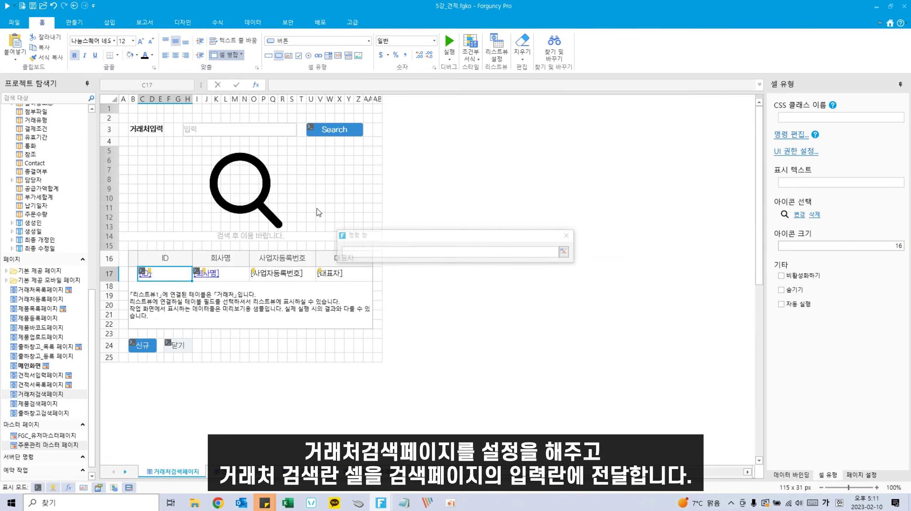
pyautogui.click(248, 129)
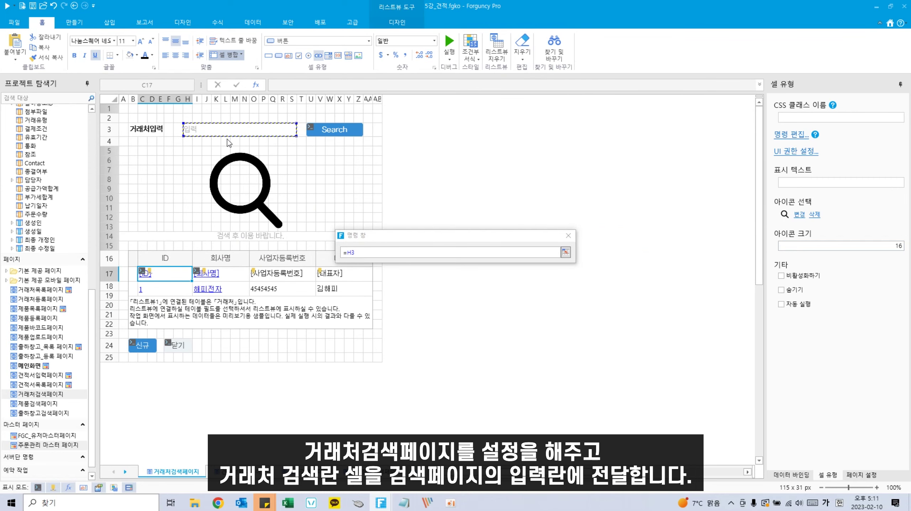
pyautogui.press('Return')
pyautogui.click(466, 338)
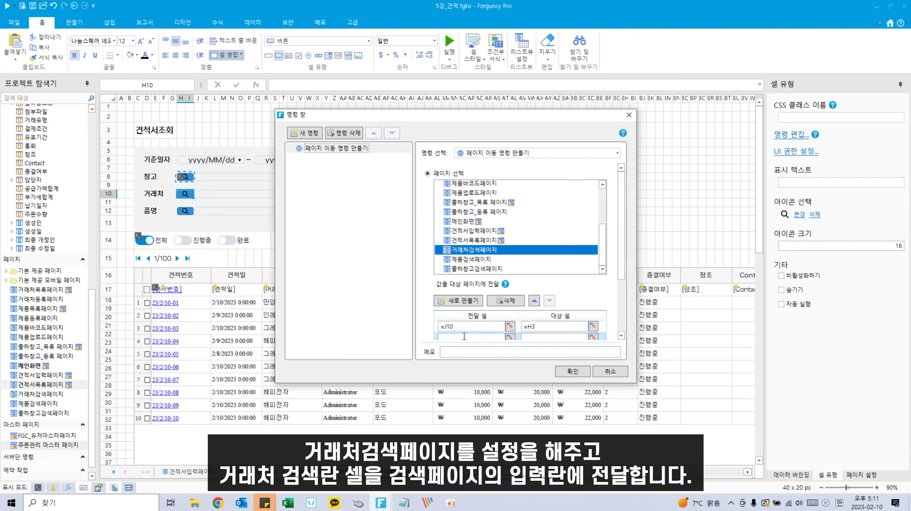
pyautogui.click(594, 337)
pyautogui.click(123, 108)
pyautogui.press('Return')
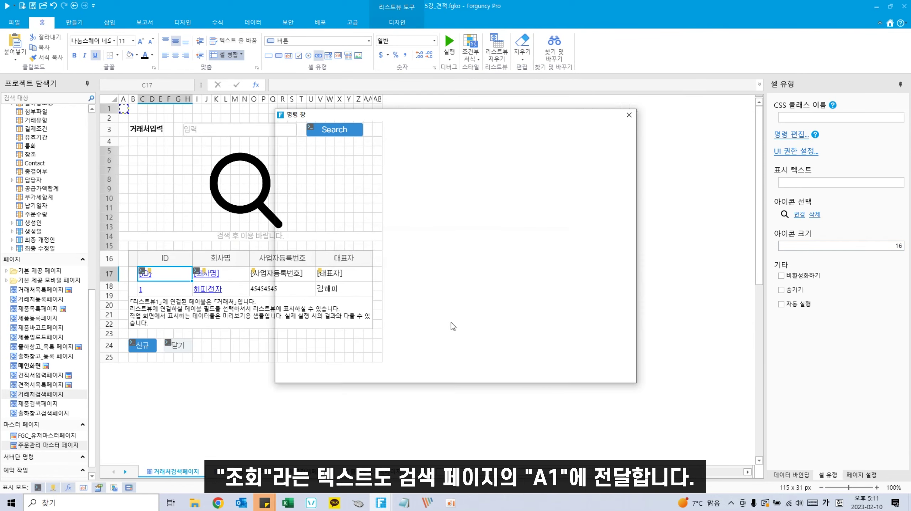
pyautogui.click(575, 369)
pyautogui.click(187, 209)
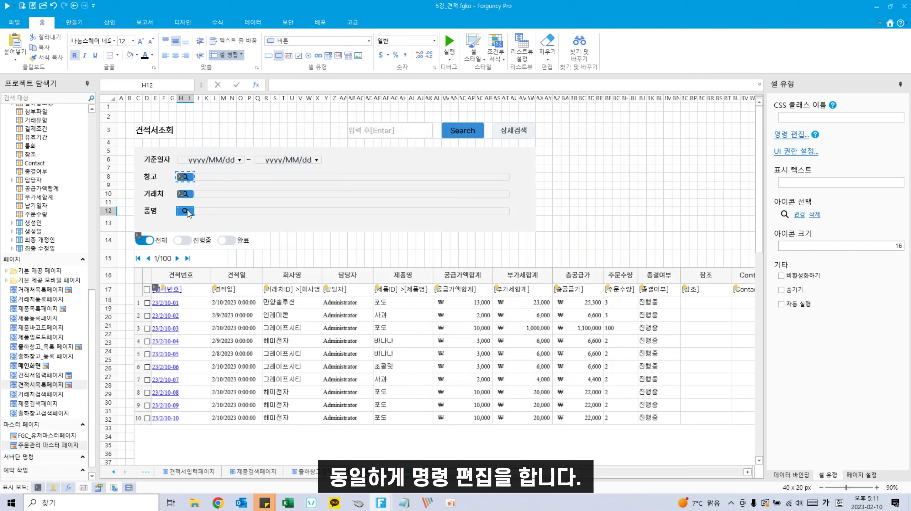
# Step: Give the 품명 search button a 팝업 보여주기 command opening 제품검색페이지
pyautogui.rightClick(188, 210)
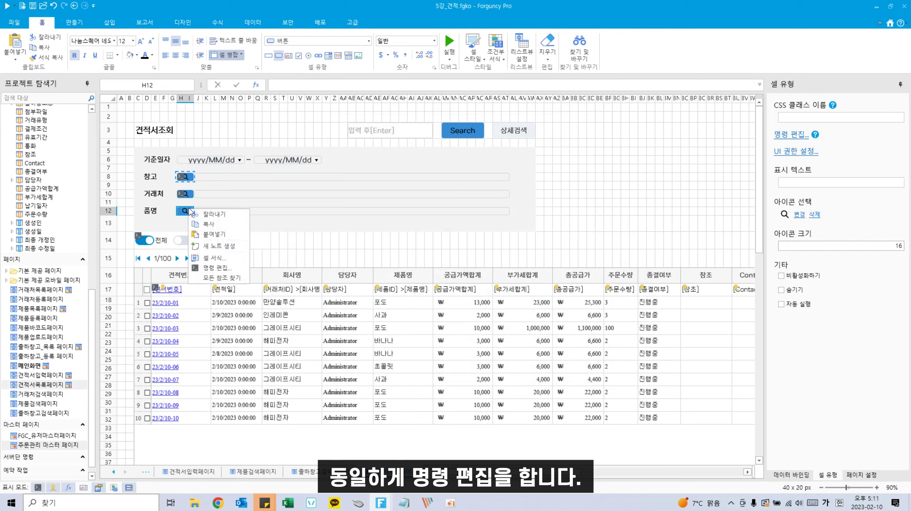
pyautogui.click(216, 268)
pyautogui.click(617, 152)
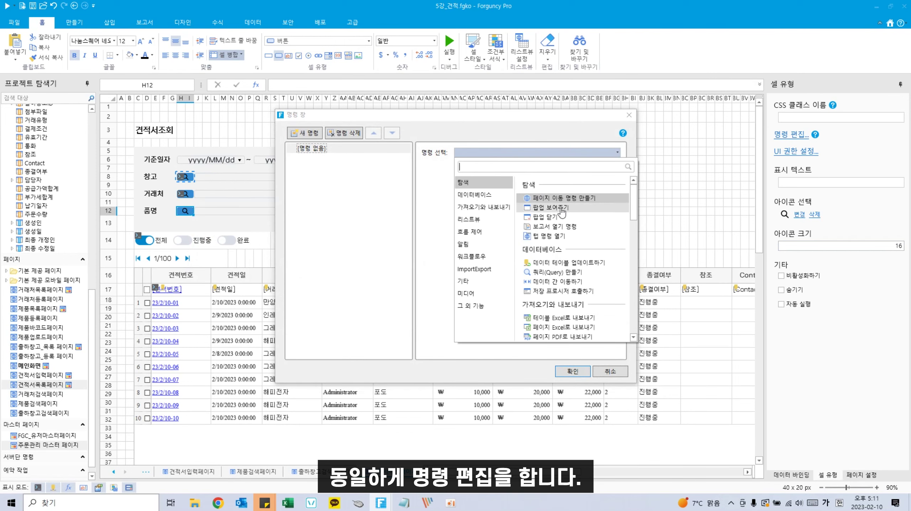
pyautogui.click(547, 207)
pyautogui.scroll(-2, 495, 256)
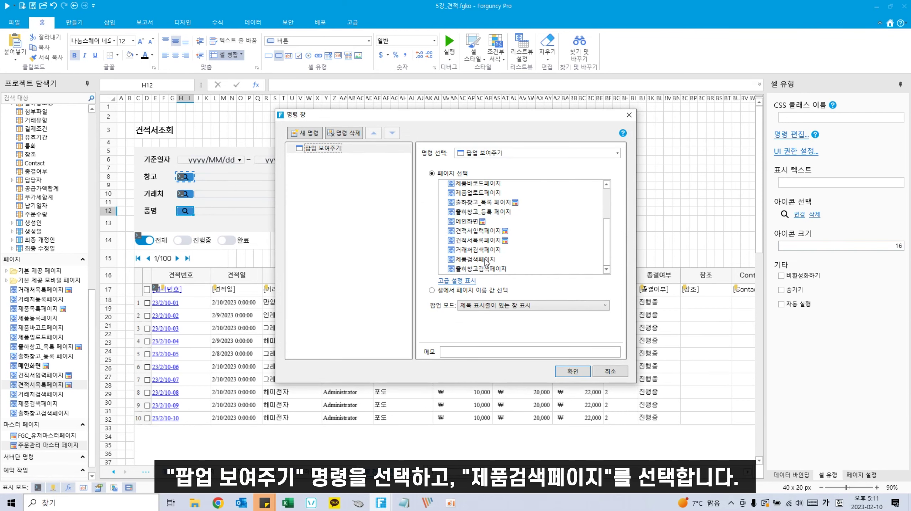
pyautogui.click(478, 261)
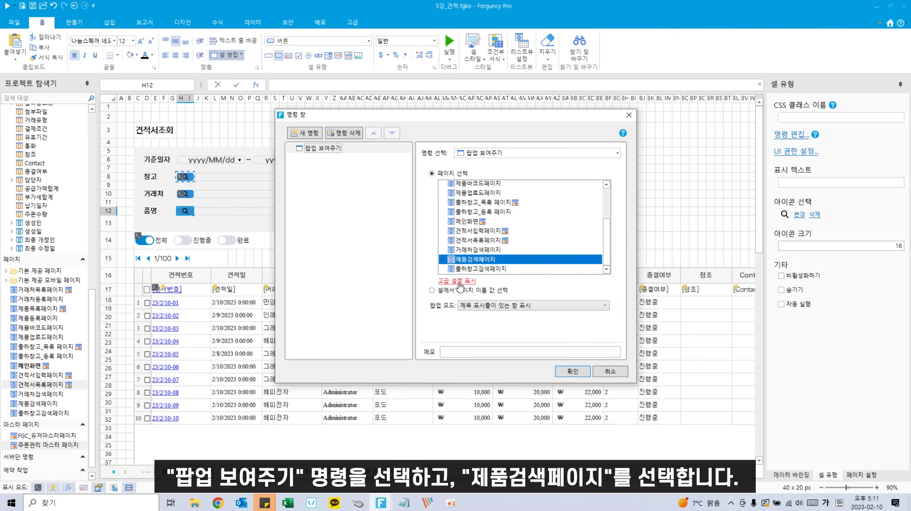
pyautogui.scroll(-1, 483, 314)
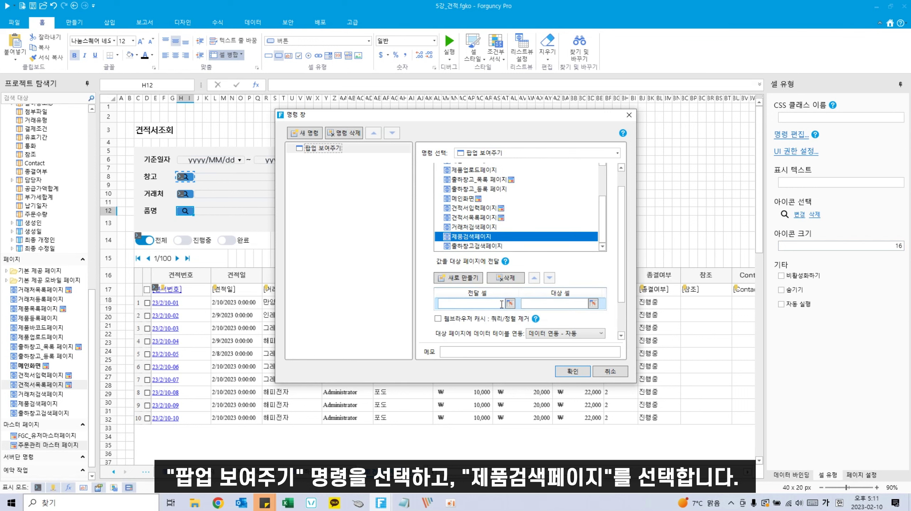
# Step: Pass the 품명 field J12 to the search page's F3 input
pyautogui.click(510, 304)
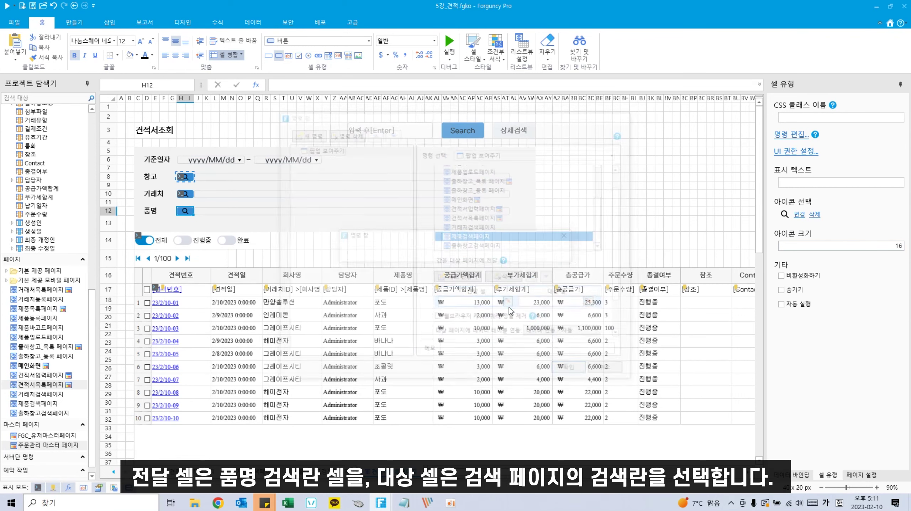
pyautogui.click(236, 214)
pyautogui.press('Return')
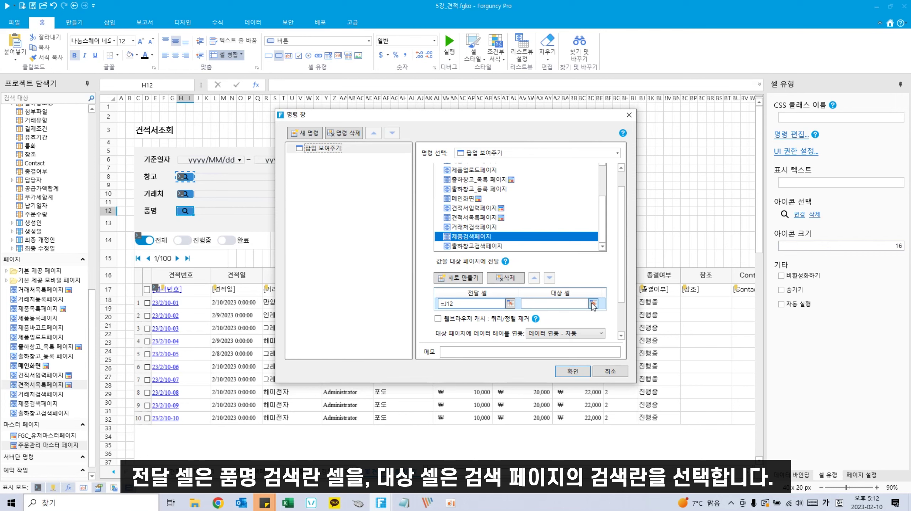
pyautogui.click(593, 304)
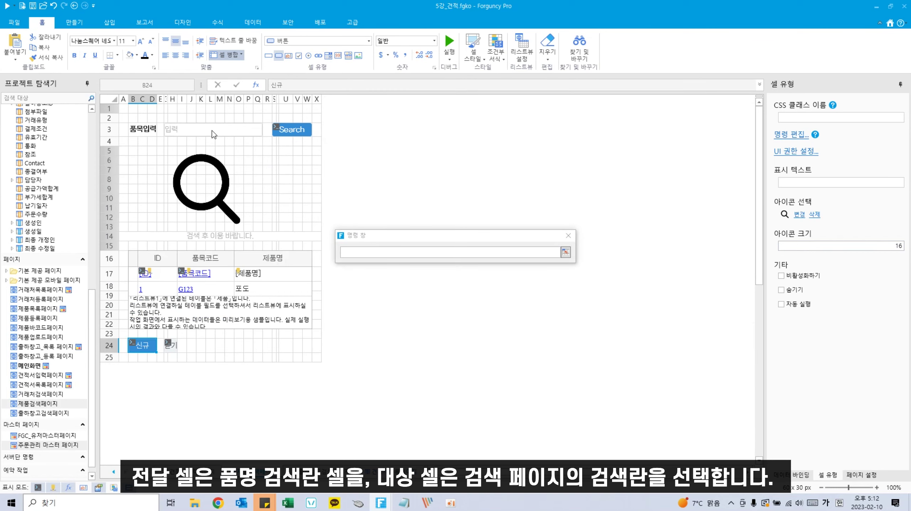
pyautogui.click(213, 131)
pyautogui.press('Return')
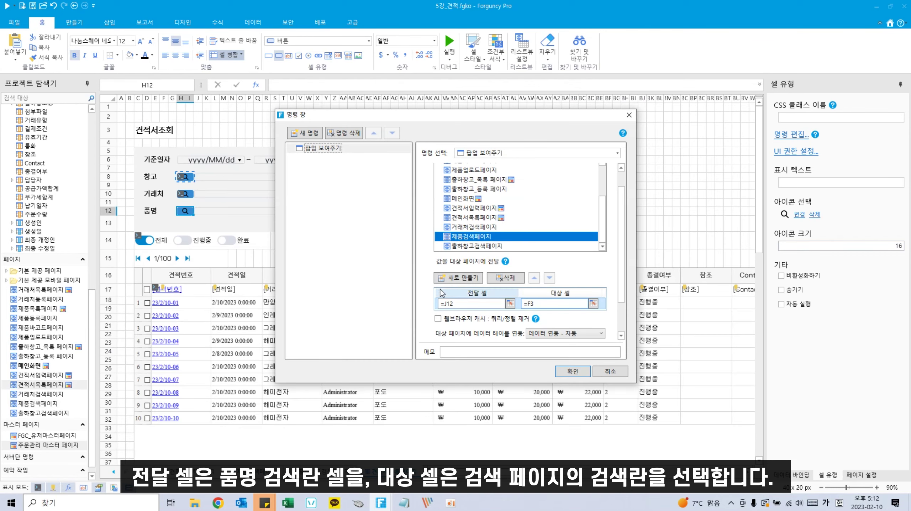
# Step: Add a second row passing 조회 to A1 and save the popup command
pyautogui.click(450, 280)
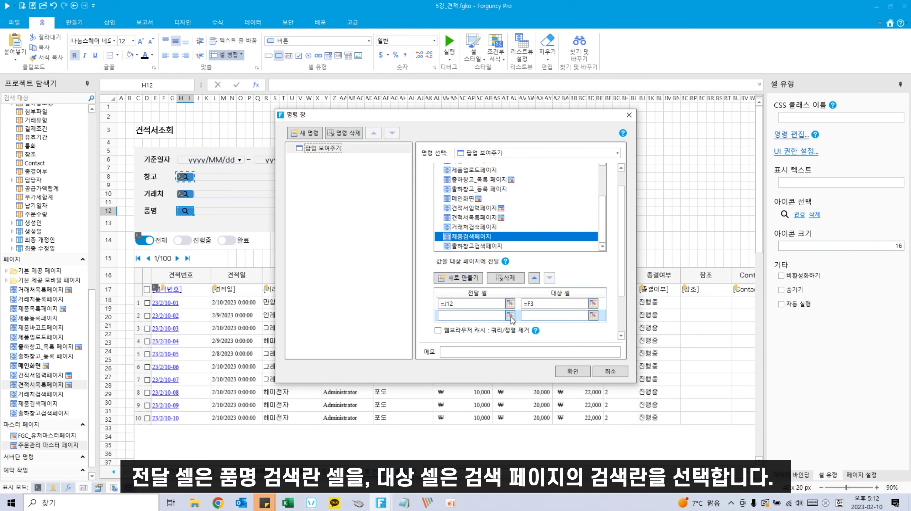
pyautogui.write('조회')
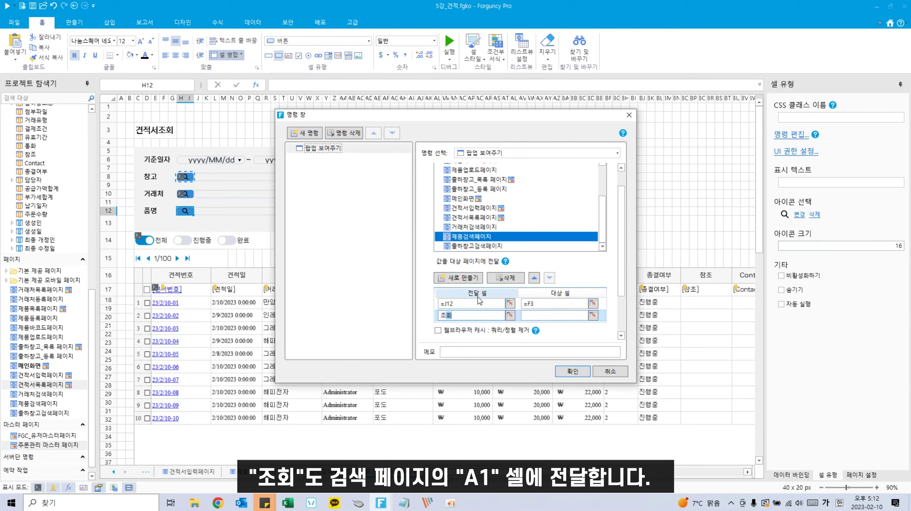
pyautogui.click(593, 316)
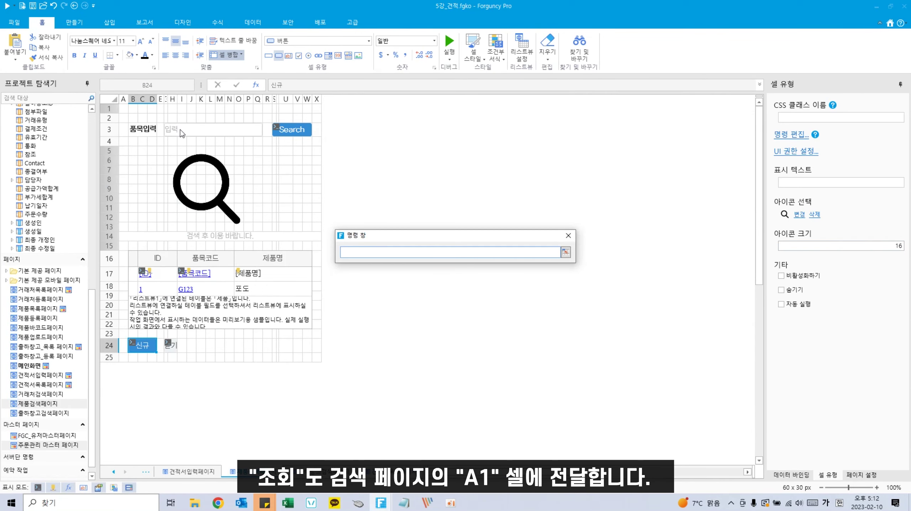
pyautogui.click(181, 129)
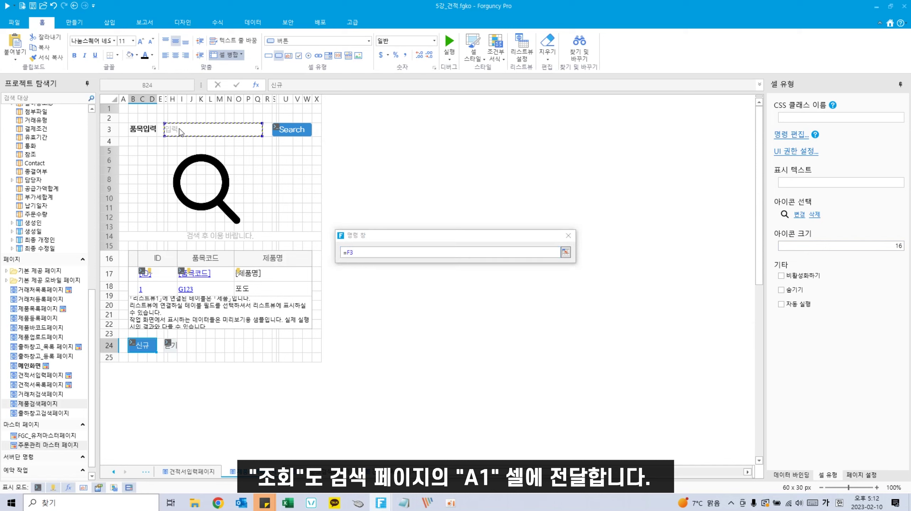
pyautogui.click(565, 252)
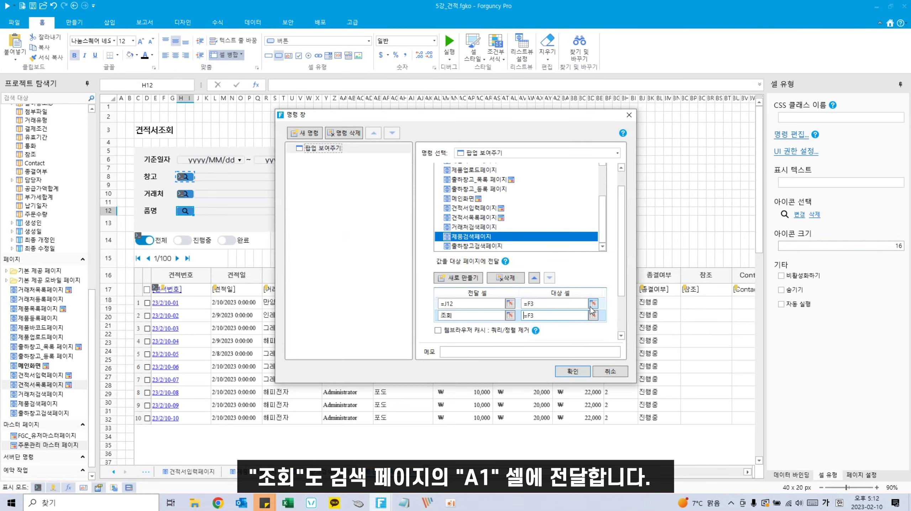
pyautogui.click(593, 316)
pyautogui.click(123, 112)
pyautogui.click(566, 253)
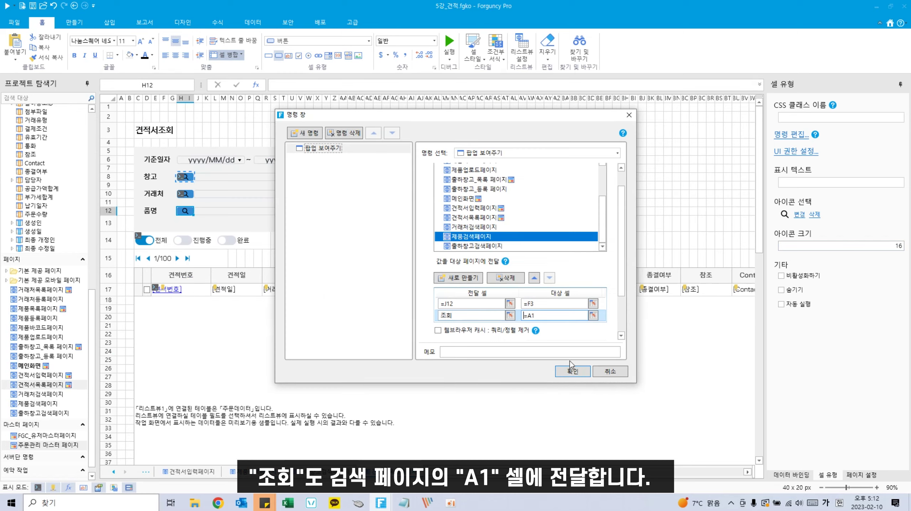
pyautogui.click(572, 371)
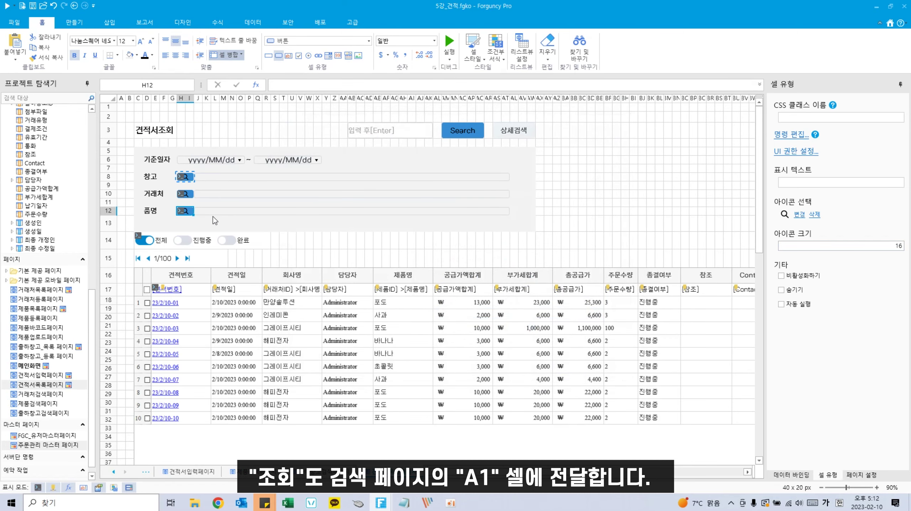
# Step: Split row 13 into two rows to add a new row below the 품명 field
pyautogui.click(147, 225)
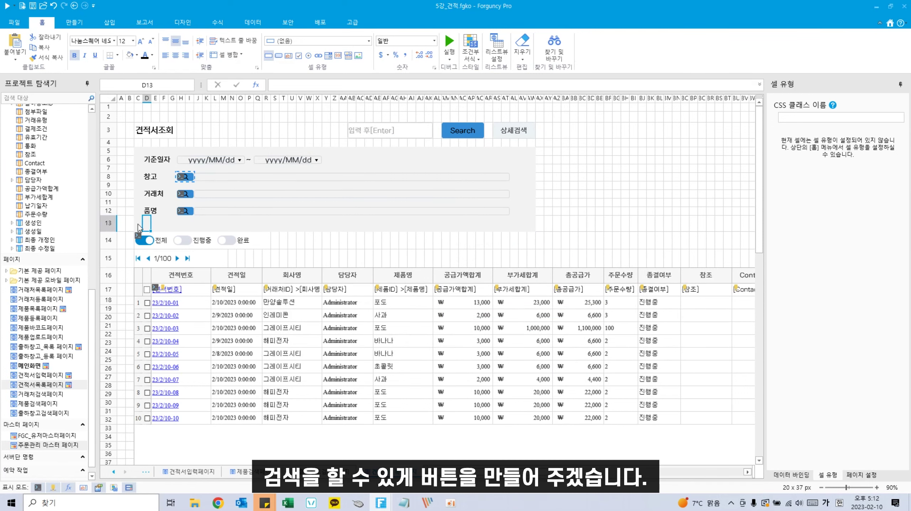
pyautogui.click(113, 224)
pyautogui.rightClick(111, 226)
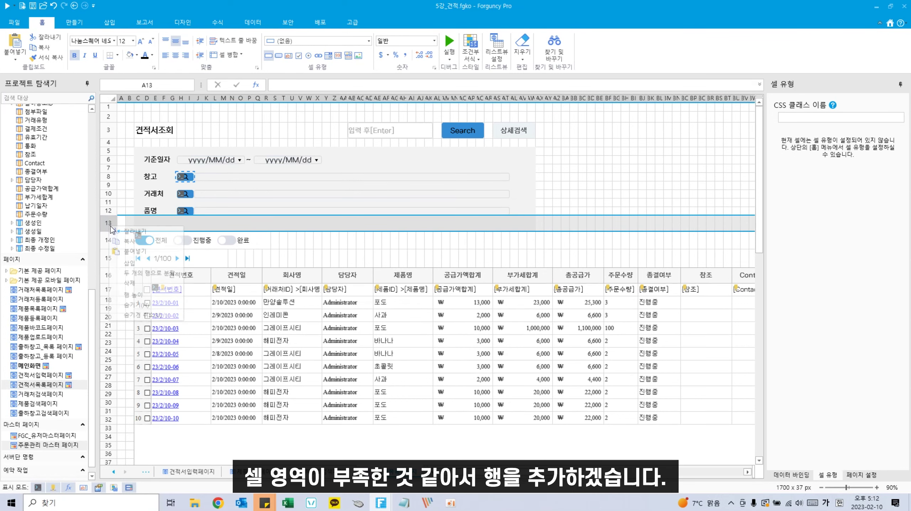
pyautogui.click(137, 274)
# Step: Make D14:F14 a button labelled 검색
pyautogui.click(165, 231)
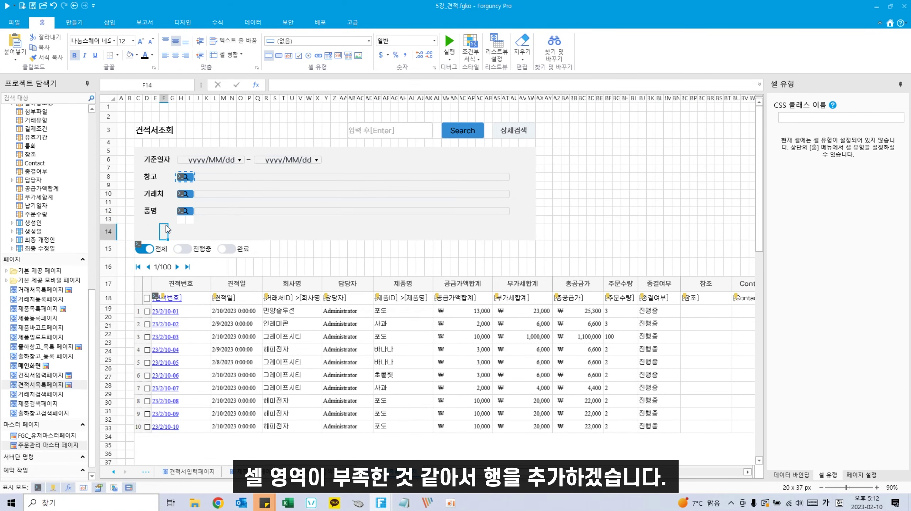
pyautogui.moveTo(147, 232); pyautogui.dragTo(165, 231)
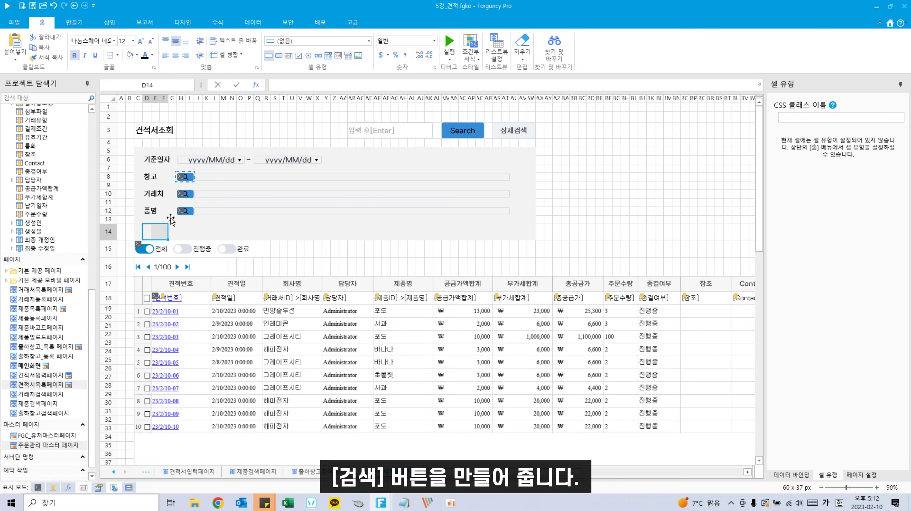
pyautogui.click(278, 56)
pyautogui.write('ㄱ')
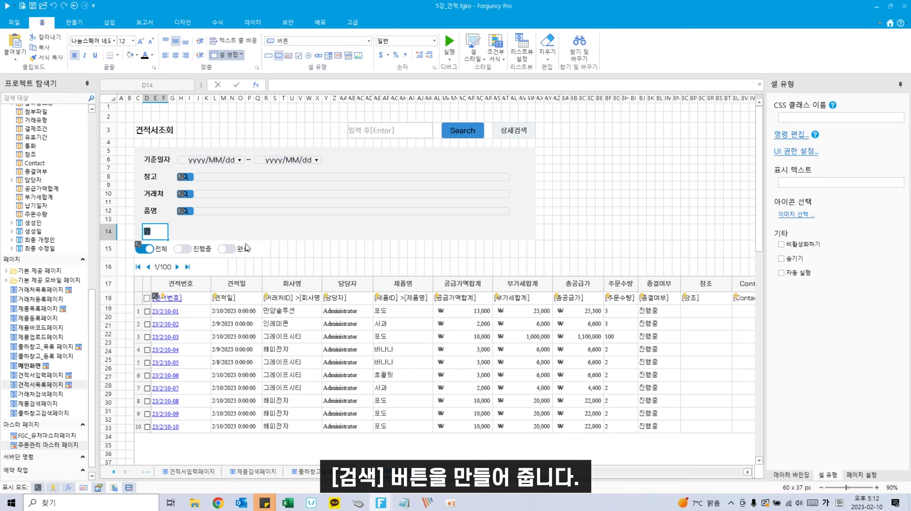
pyautogui.write('색')
pyautogui.press('Return')
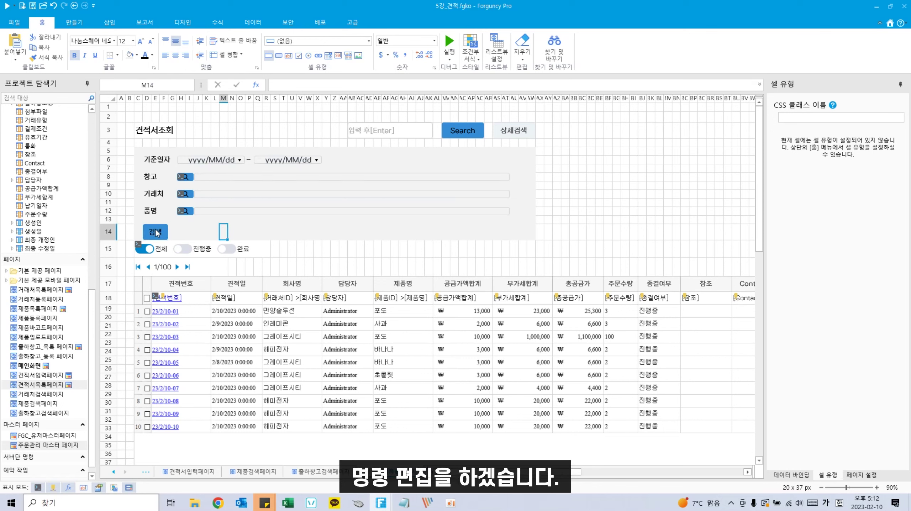
pyautogui.rightClick(156, 231)
# Step: Give the 검색 button a 쿼리 command with condition 견적일 보다 크거나 같음 H6
pyautogui.click(185, 288)
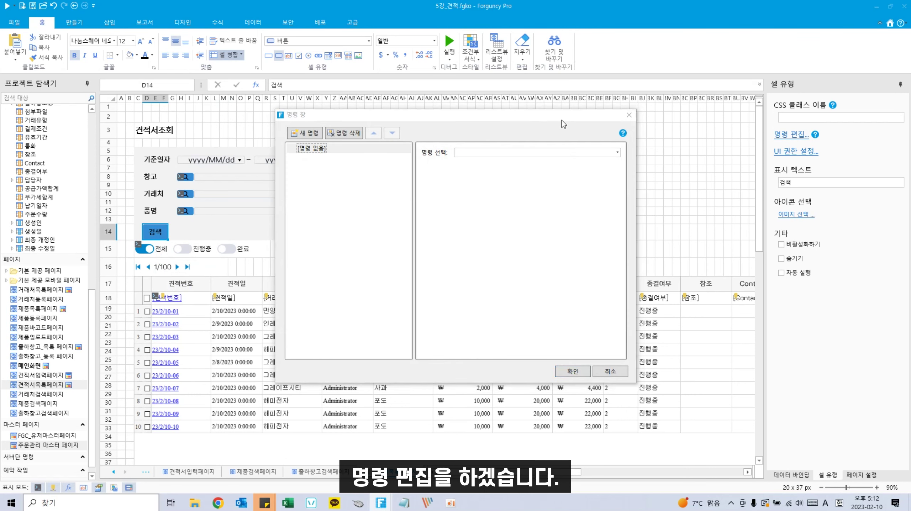
pyautogui.click(571, 152)
pyautogui.write('쿼리마')
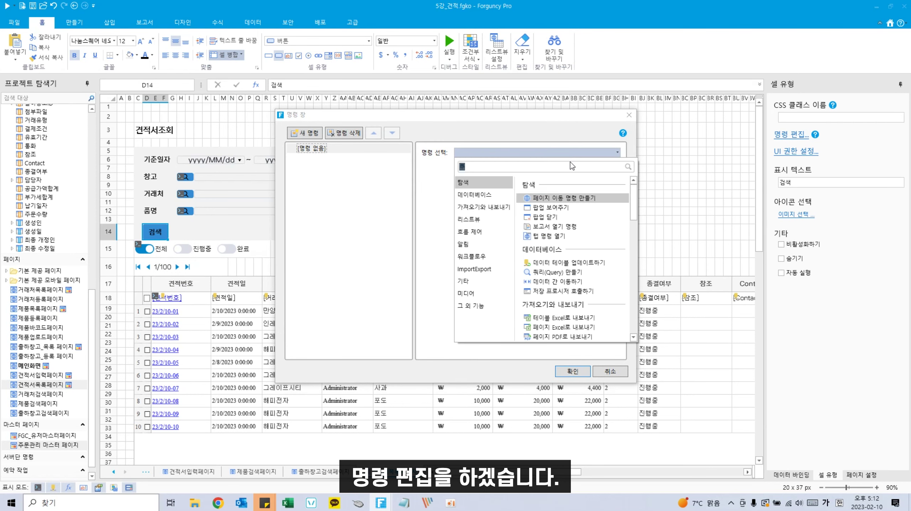
pyautogui.click(547, 199)
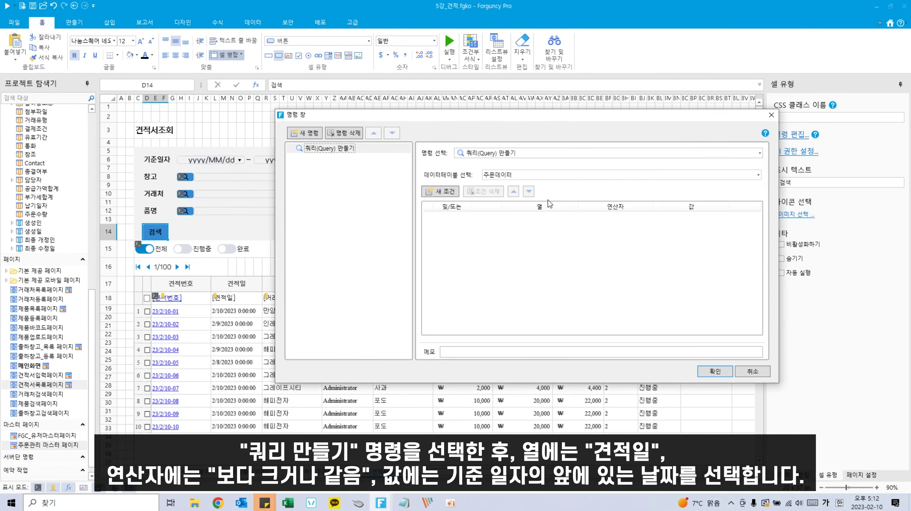
pyautogui.click(439, 192)
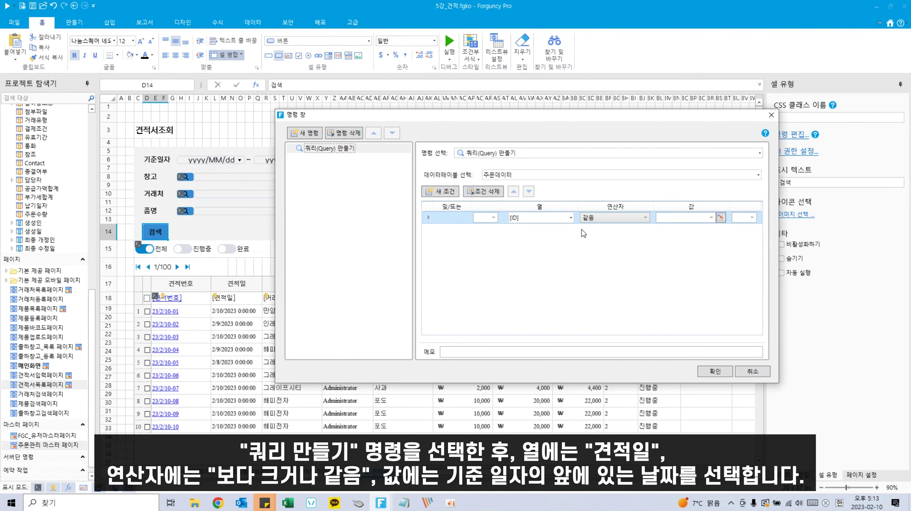
pyautogui.click(571, 218)
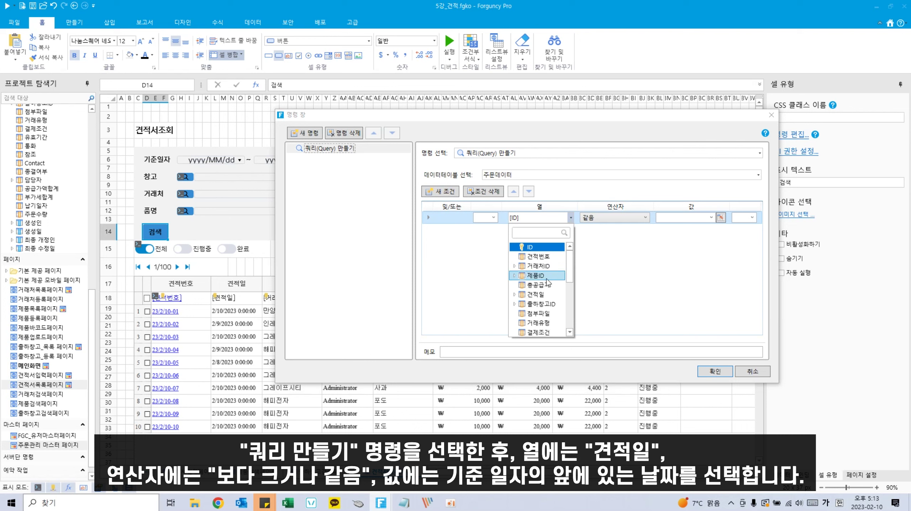
pyautogui.click(537, 295)
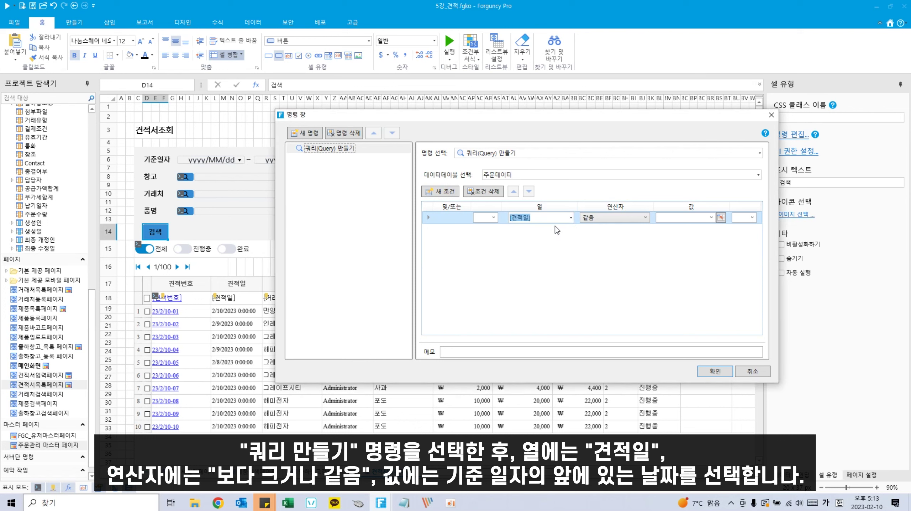
pyautogui.click(629, 218)
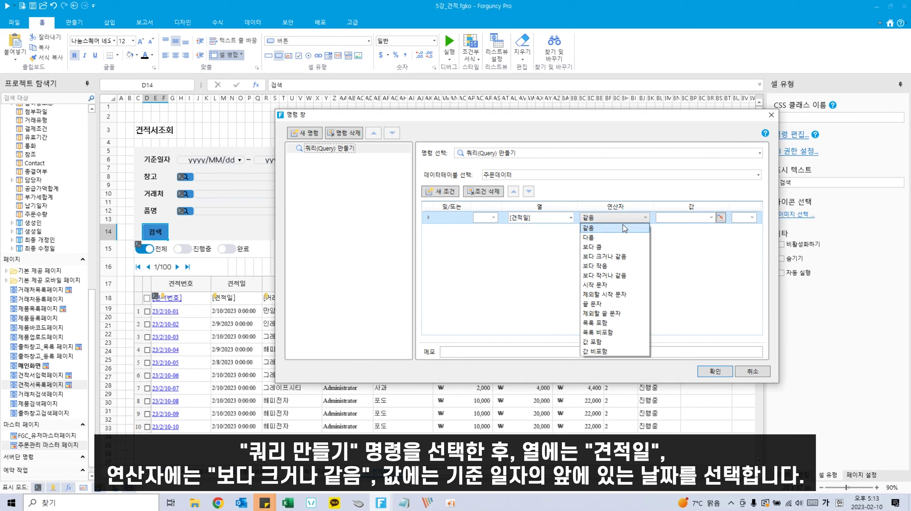
pyautogui.click(616, 257)
pyautogui.click(721, 218)
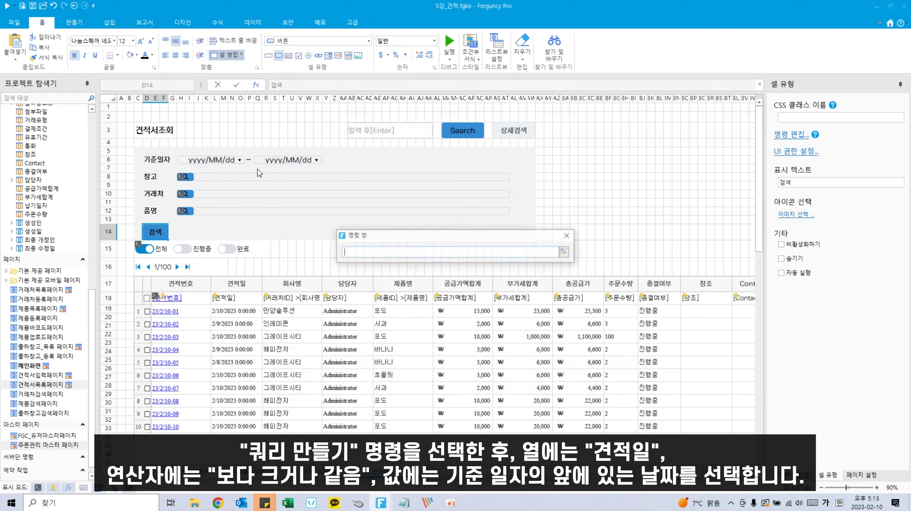
pyautogui.click(236, 160)
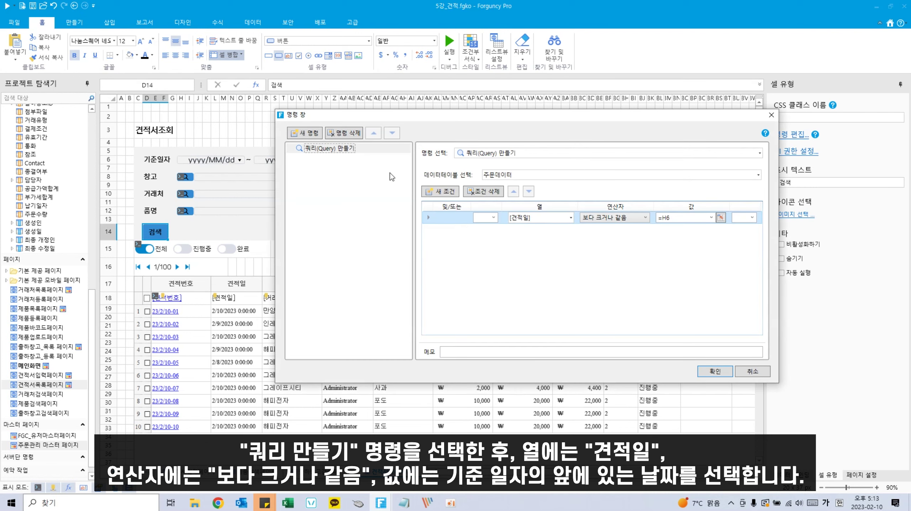
# Step: Add a second condition: 견적일 보다 작거나 같음 the end date Q6
pyautogui.click(443, 191)
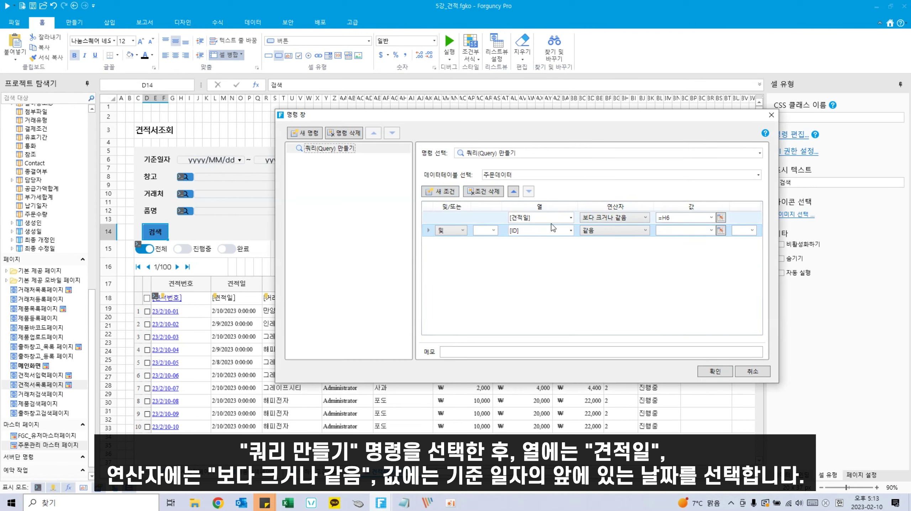
pyautogui.click(570, 231)
pyautogui.scroll(-1, 540, 322)
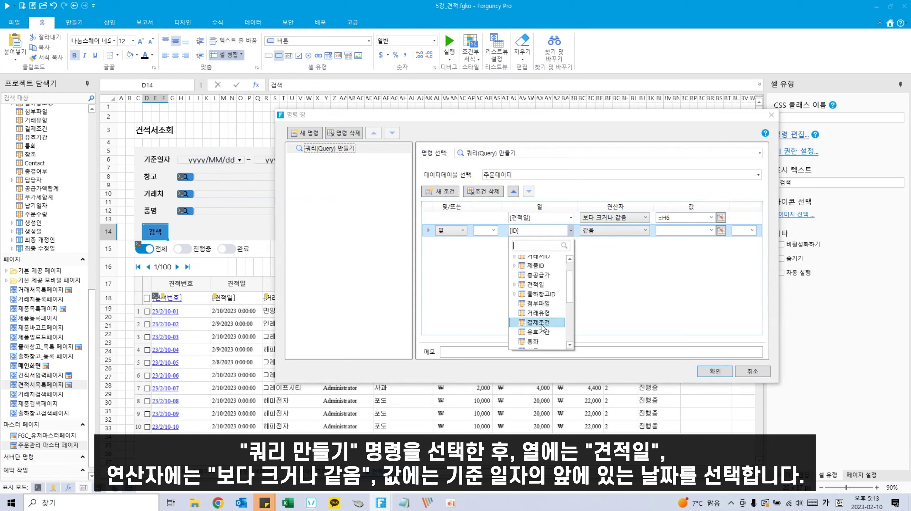
pyautogui.click(544, 289)
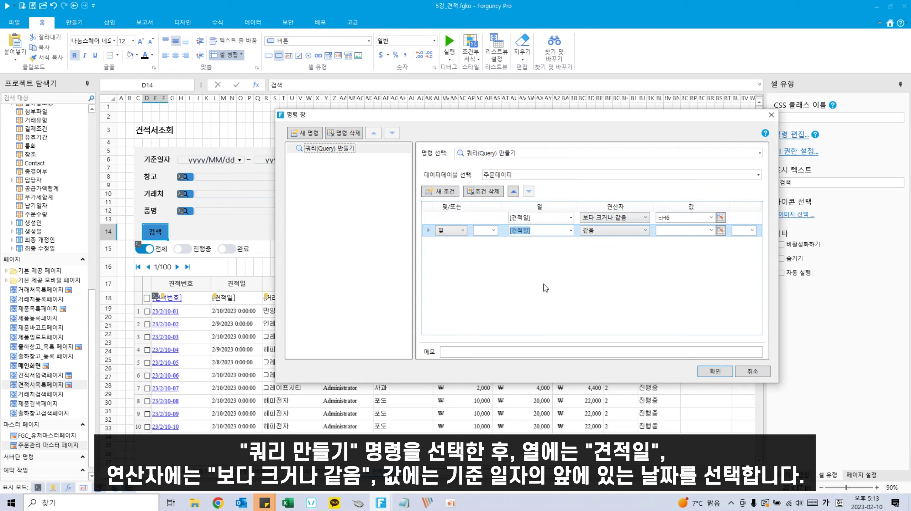
pyautogui.click(646, 231)
pyautogui.click(616, 288)
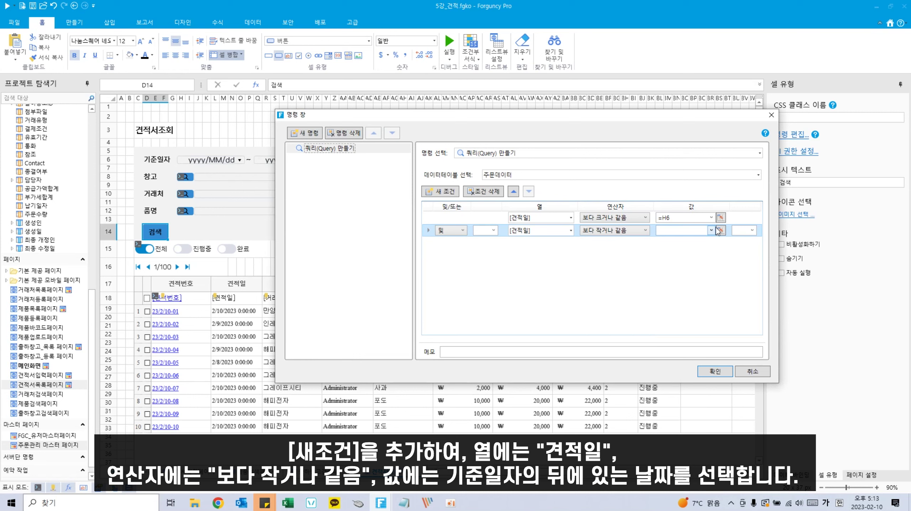
pyautogui.click(720, 231)
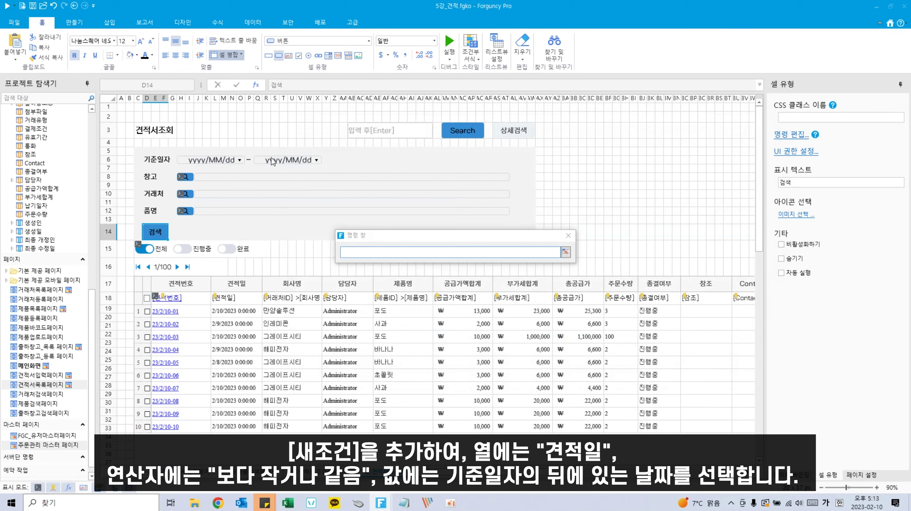
pyautogui.click(315, 161)
pyautogui.press('Return')
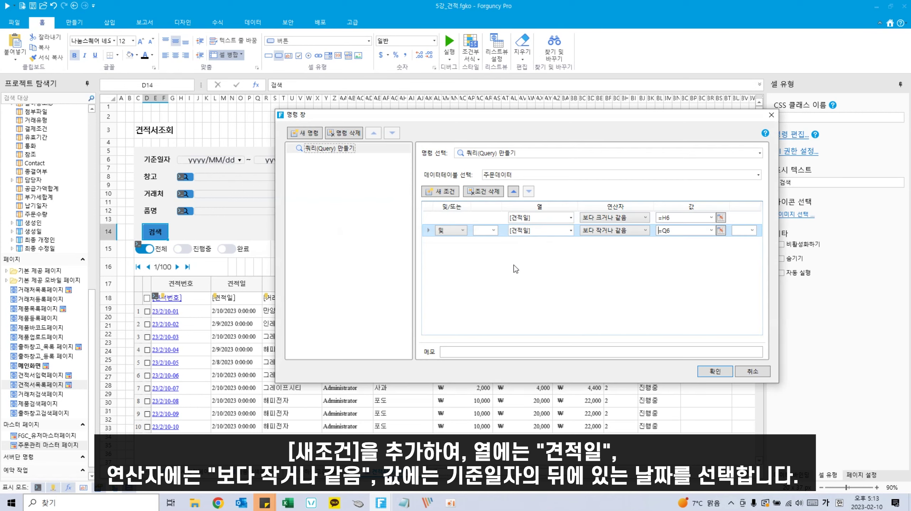
pyautogui.click(485, 217)
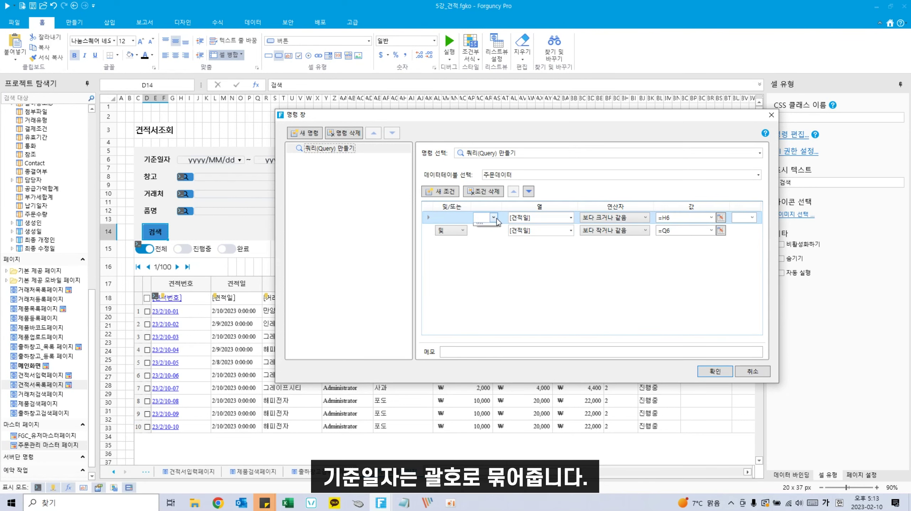
# Step: Wrap the two 견적일 conditions in '(' and ')'
pyautogui.click(494, 217)
pyautogui.click(481, 235)
pyautogui.click(744, 230)
pyautogui.click(752, 231)
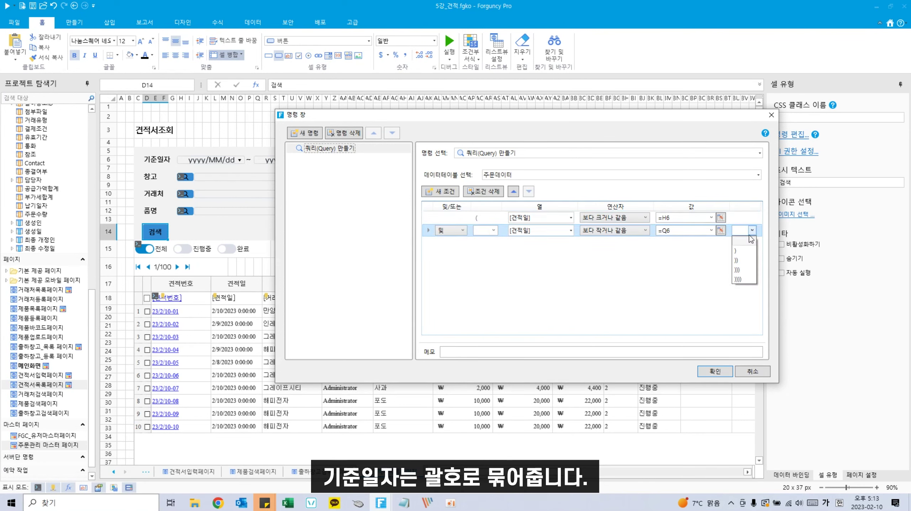
# Step: Add a condition matching 출하창고ID → 창고명 to J8
pyautogui.click(440, 191)
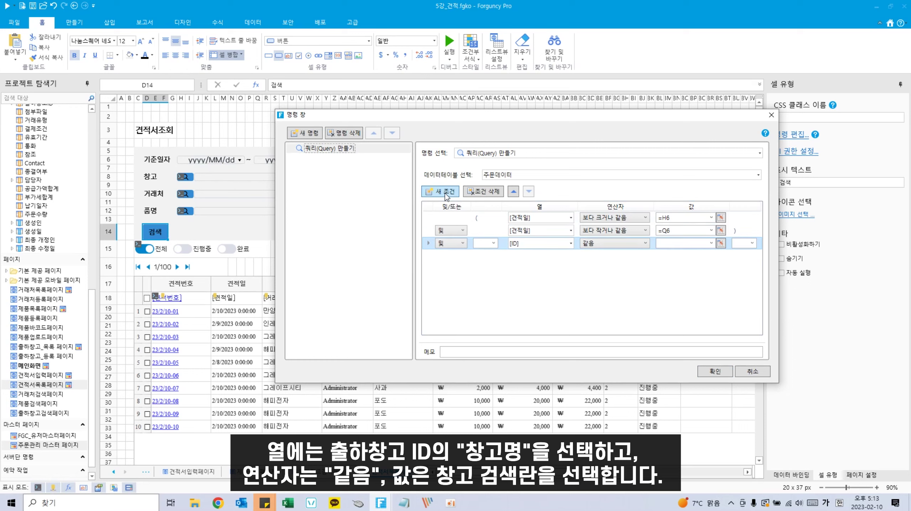
pyautogui.click(571, 243)
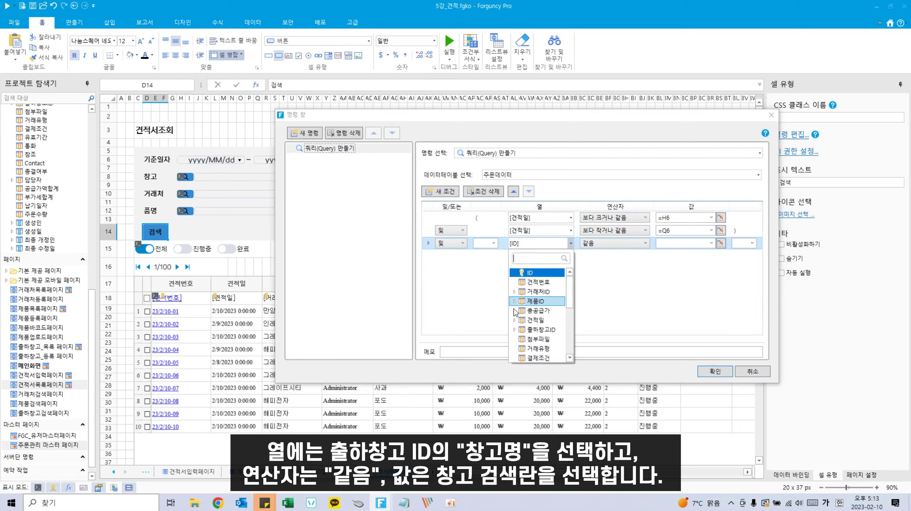
pyautogui.click(512, 330)
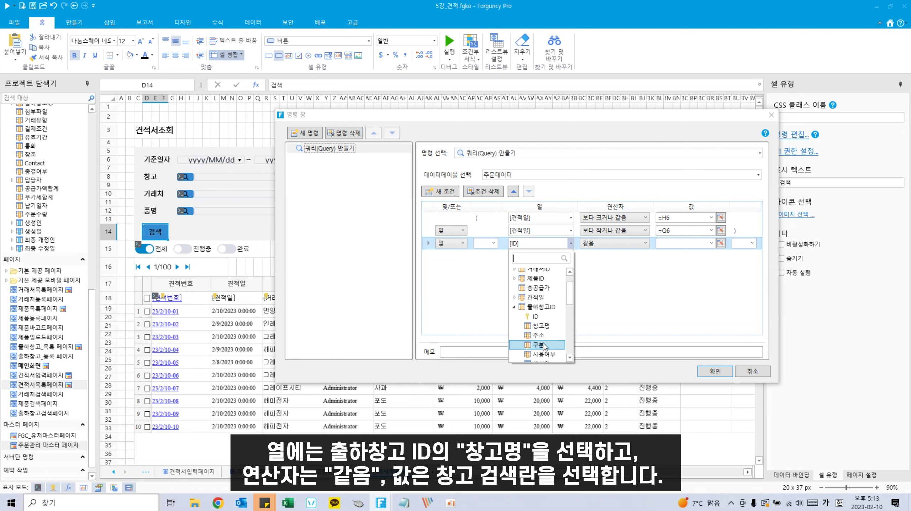
pyautogui.click(541, 348)
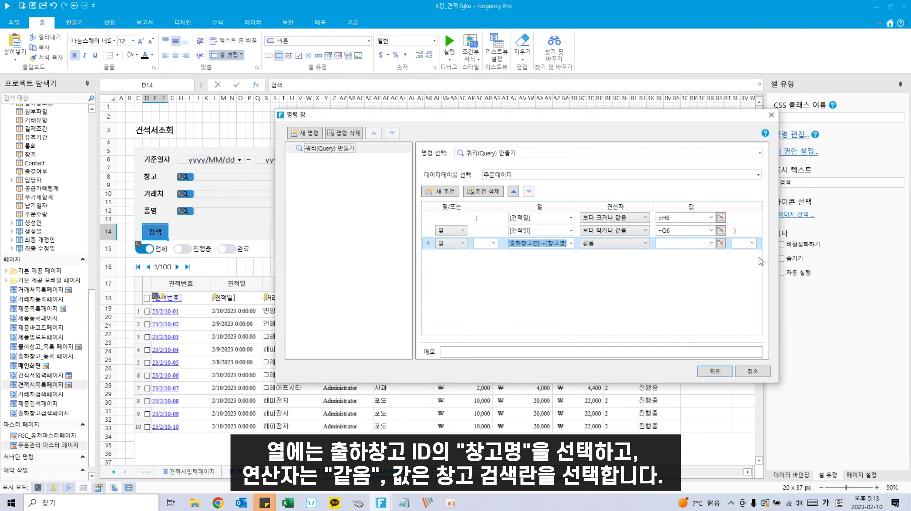
pyautogui.click(725, 244)
pyautogui.click(282, 177)
pyautogui.press('Return')
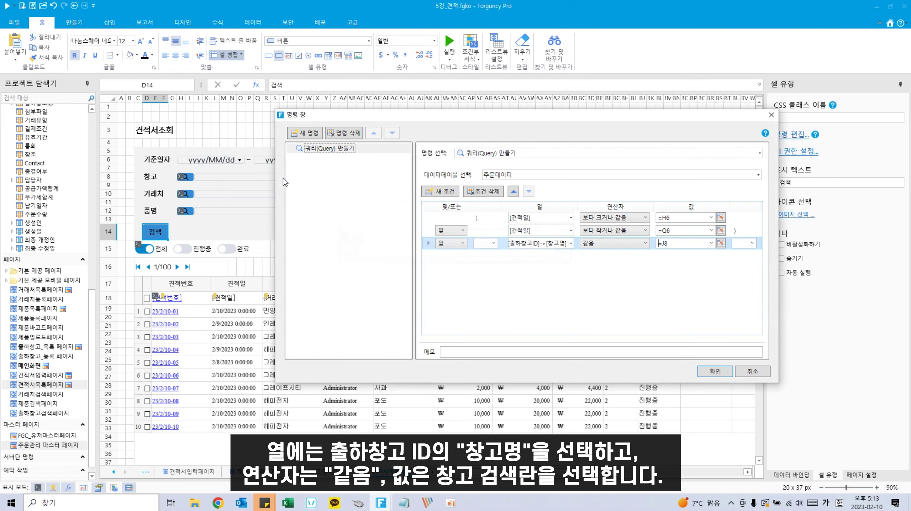
# Step: Add a condition matching 거래처ID → 회사명 to J10
pyautogui.click(435, 191)
pyautogui.click(435, 191)
pyautogui.click(571, 256)
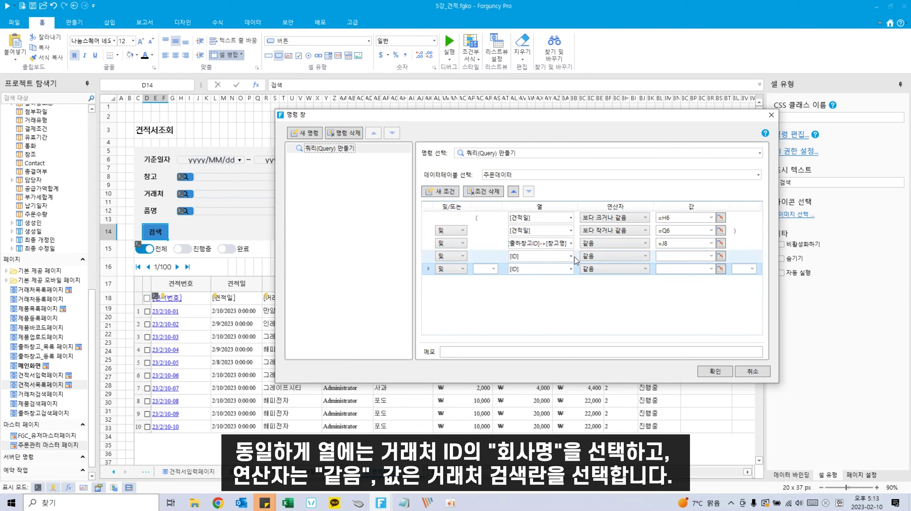
pyautogui.click(571, 257)
pyautogui.click(515, 305)
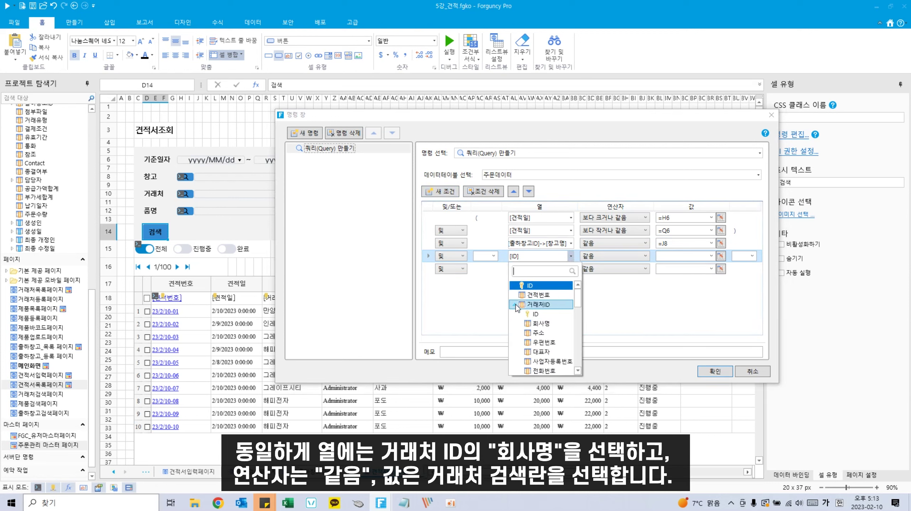
pyautogui.click(541, 328)
pyautogui.click(721, 255)
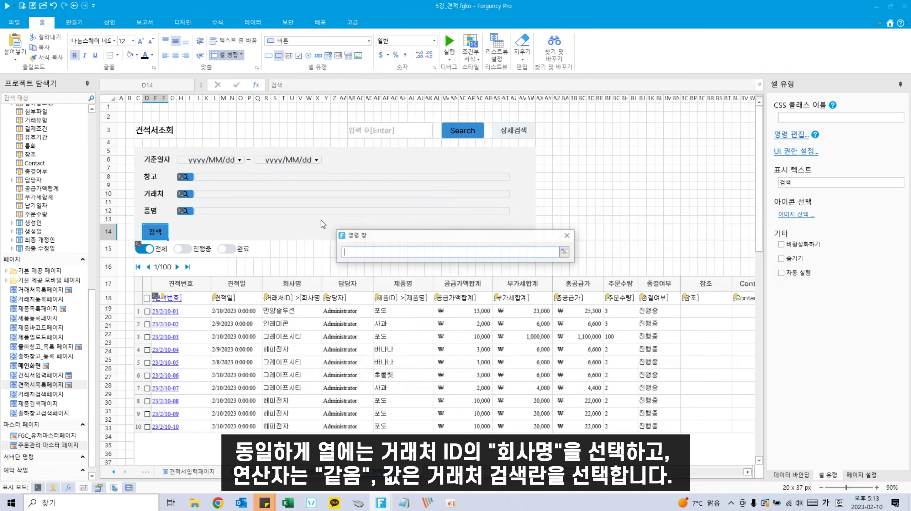
pyautogui.click(264, 194)
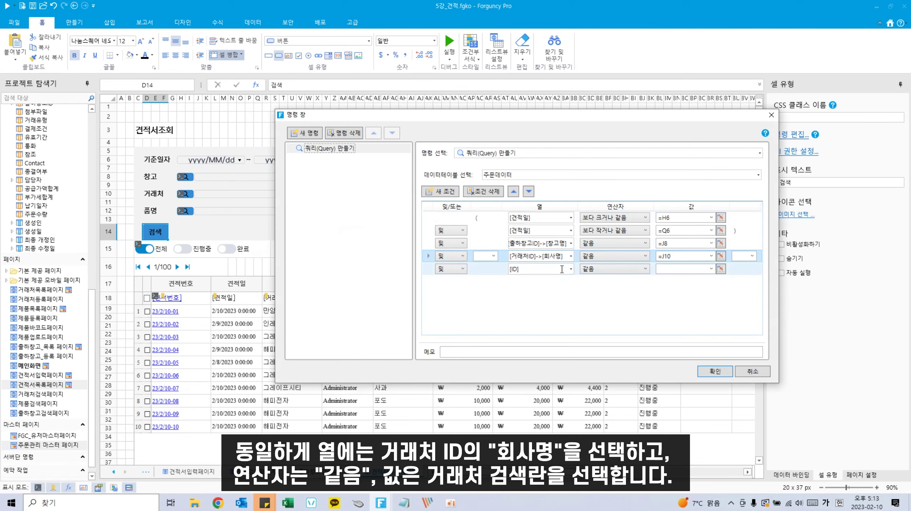
# Step: Add a fifth condition on 제품ID → 제품명
pyautogui.click(571, 269)
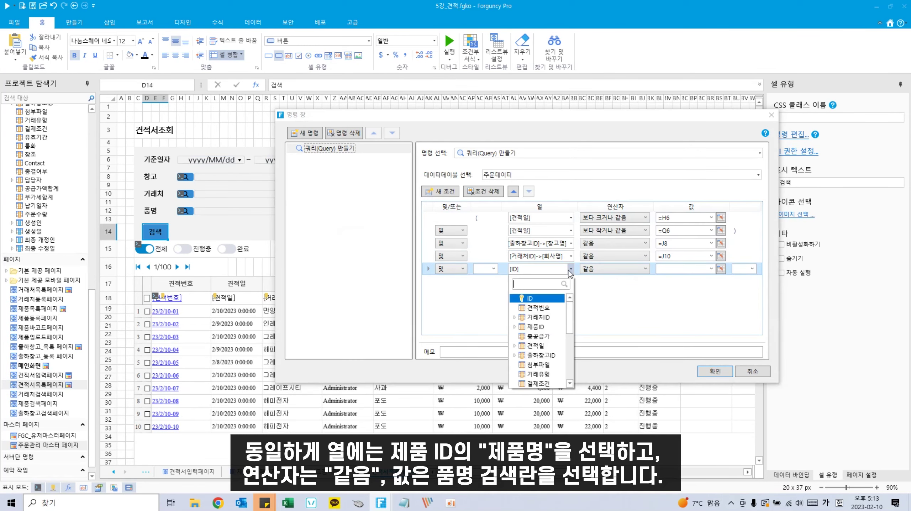
pyautogui.click(515, 327)
pyautogui.click(541, 345)
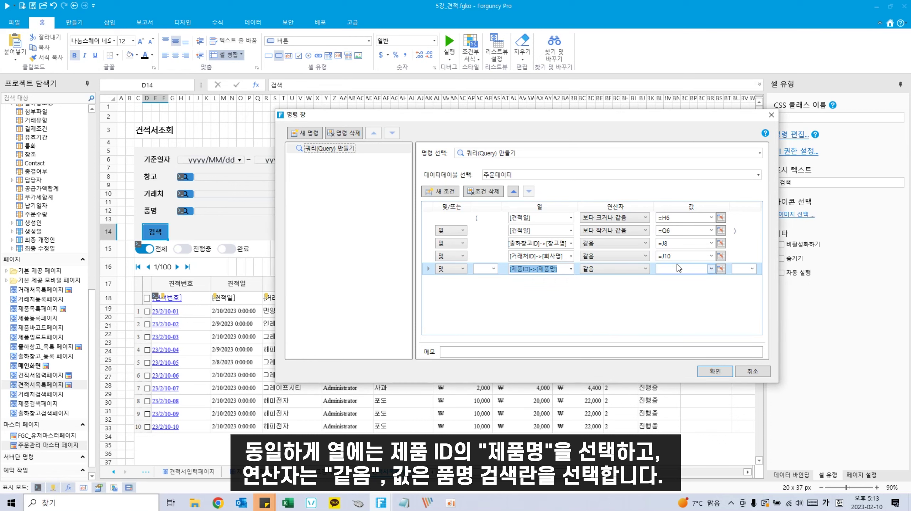
pyautogui.click(721, 269)
# Step: Match 제품명 to J12, save the query, and select the detail-search block on the sheet
pyautogui.click(263, 211)
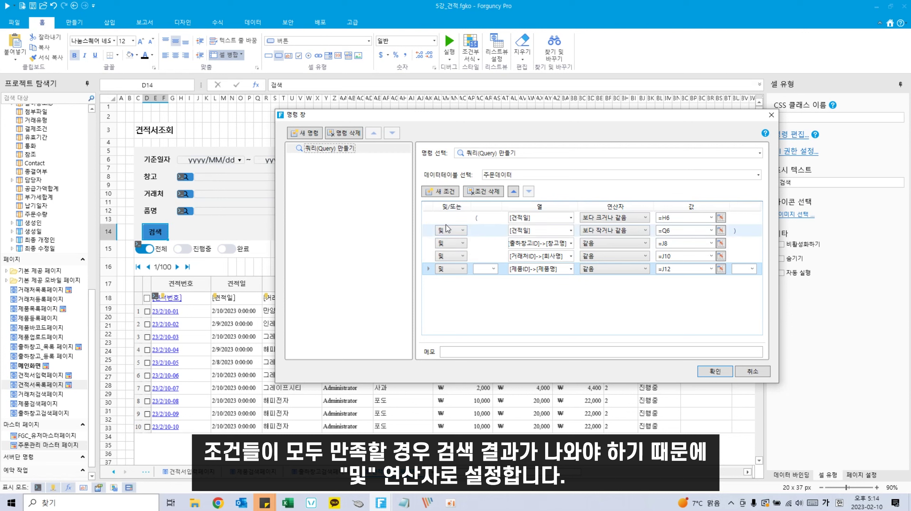
pyautogui.click(711, 373)
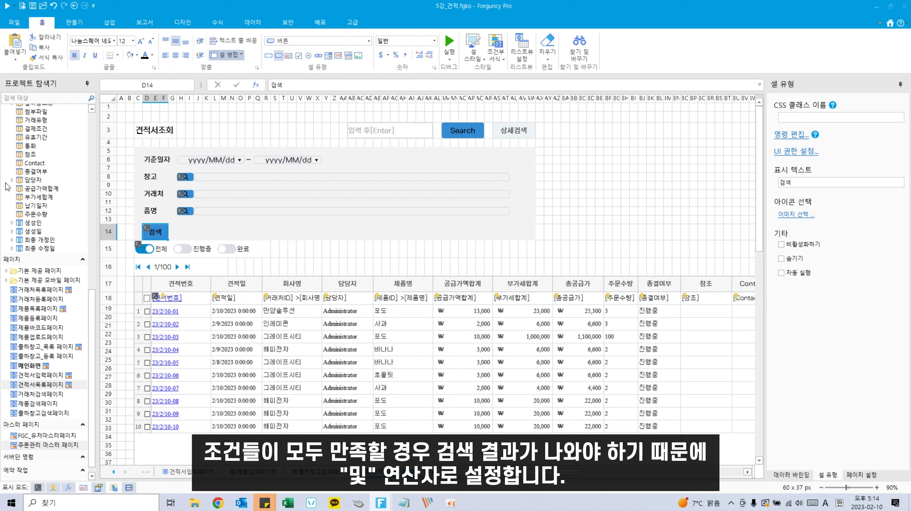
pyautogui.moveTo(145, 151); pyautogui.dragTo(244, 197)
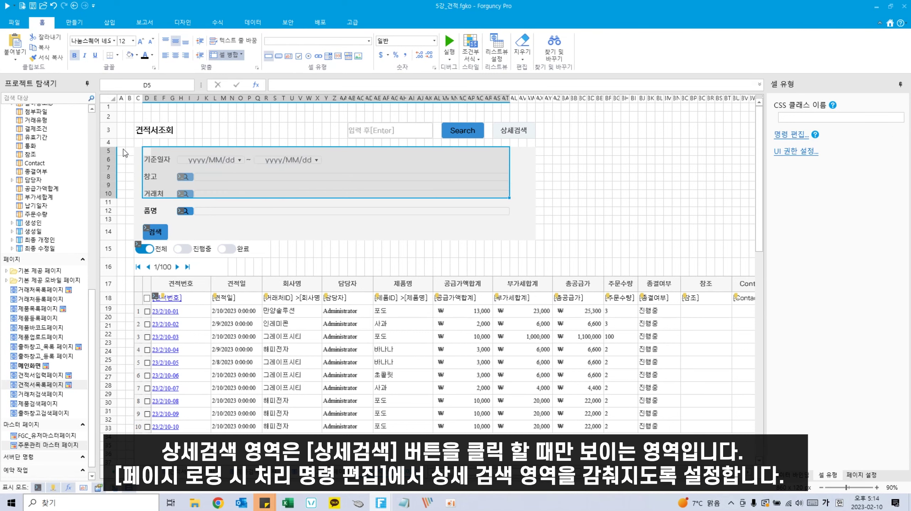
pyautogui.moveTo(138, 150); pyautogui.dragTo(530, 235)
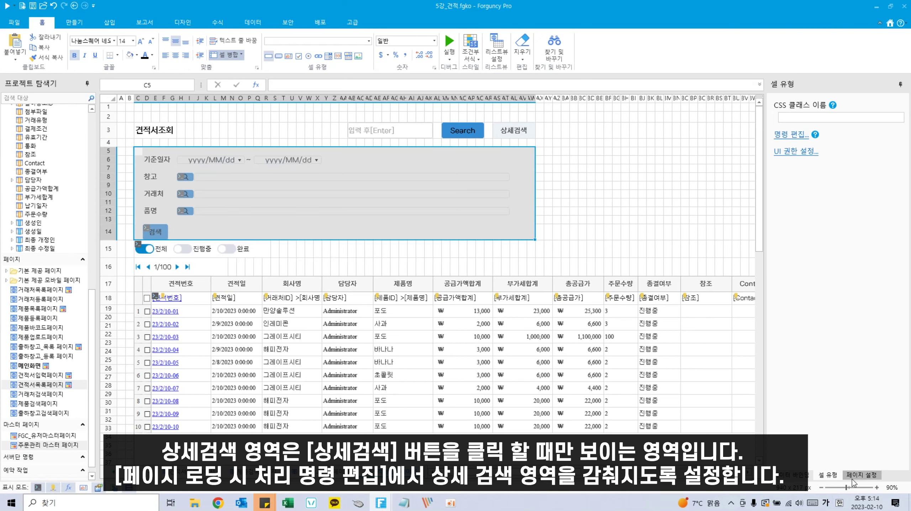
# Step: Add a page-loading command that hides target area 5:14 (the detail-search rows)
pyautogui.click(862, 475)
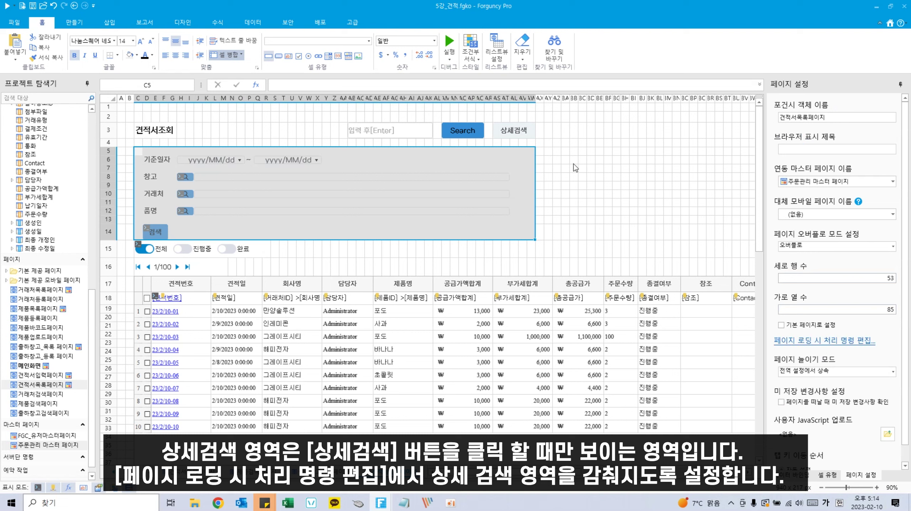
pyautogui.click(817, 342)
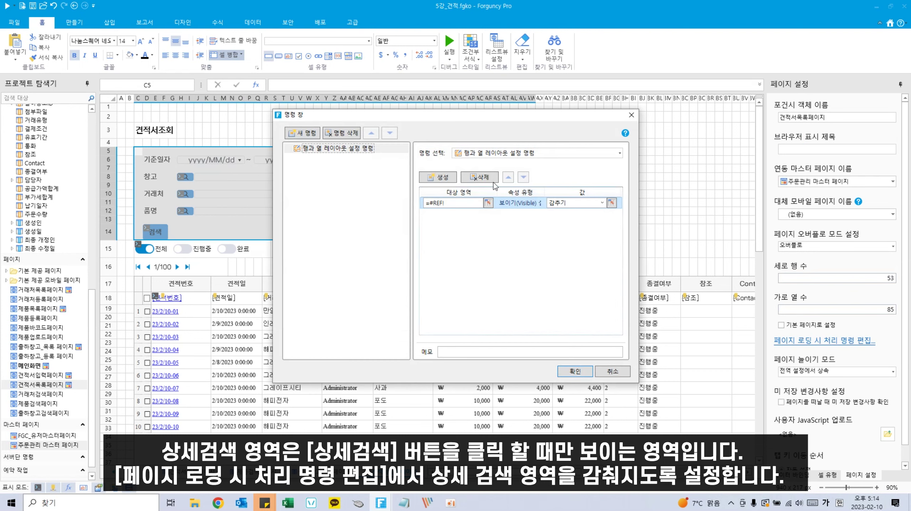
pyautogui.click(488, 202)
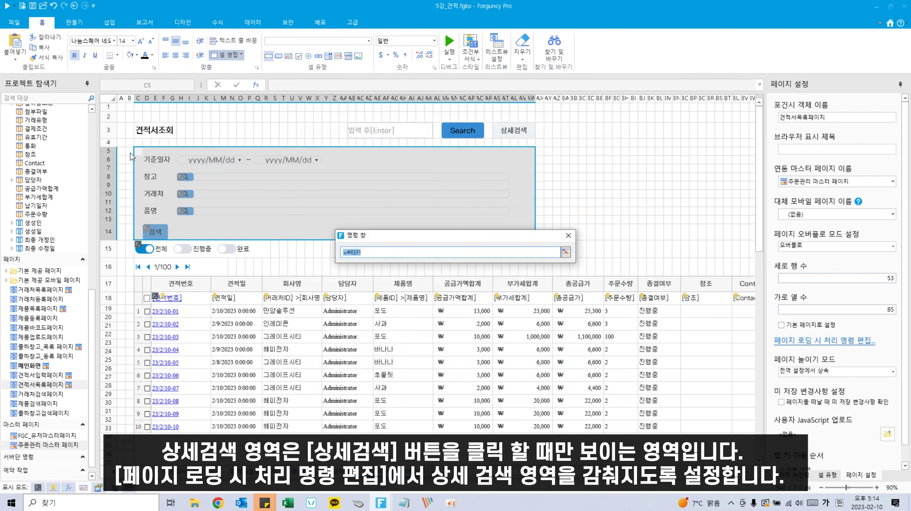
pyautogui.moveTo(137, 151); pyautogui.dragTo(114, 233)
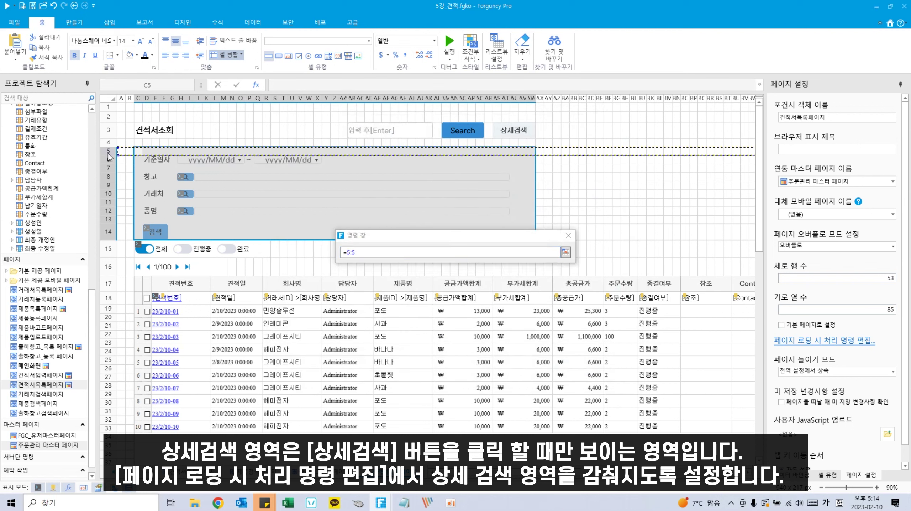
pyautogui.click(566, 252)
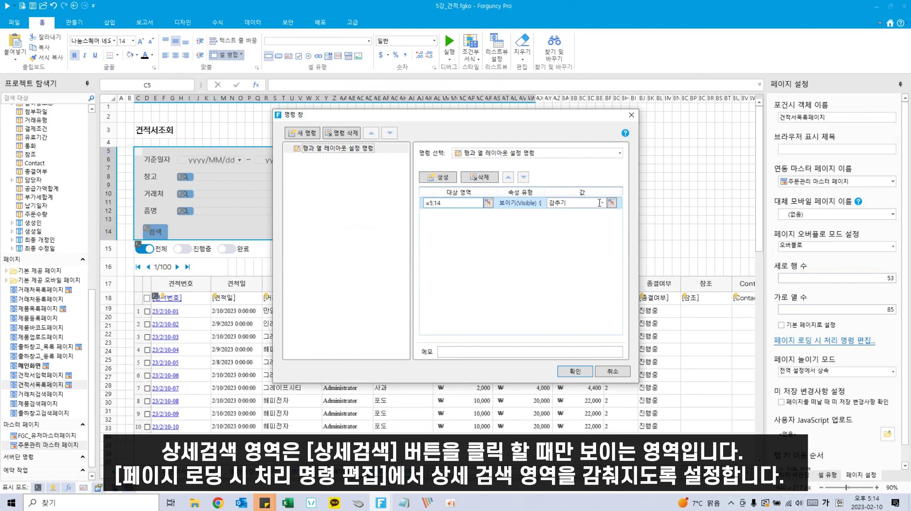
pyautogui.click(537, 155)
pyautogui.click(532, 156)
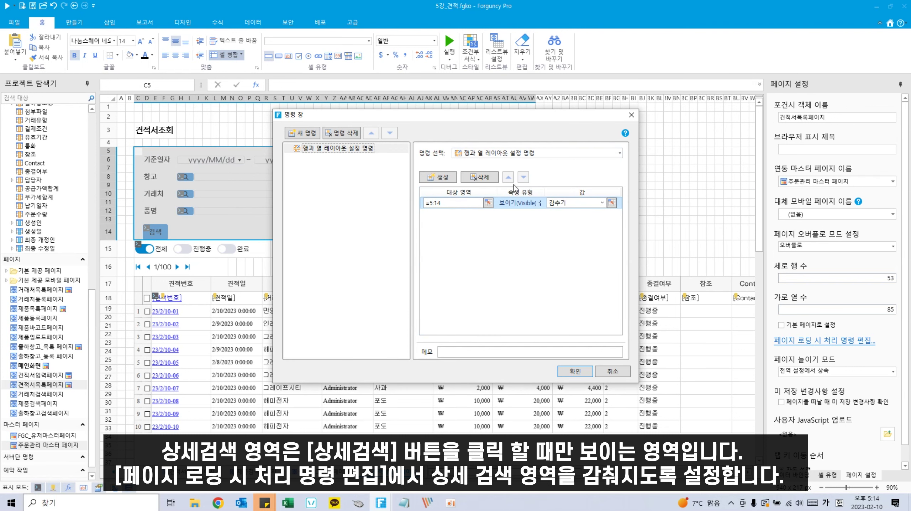
pyautogui.click(575, 372)
pyautogui.click(599, 201)
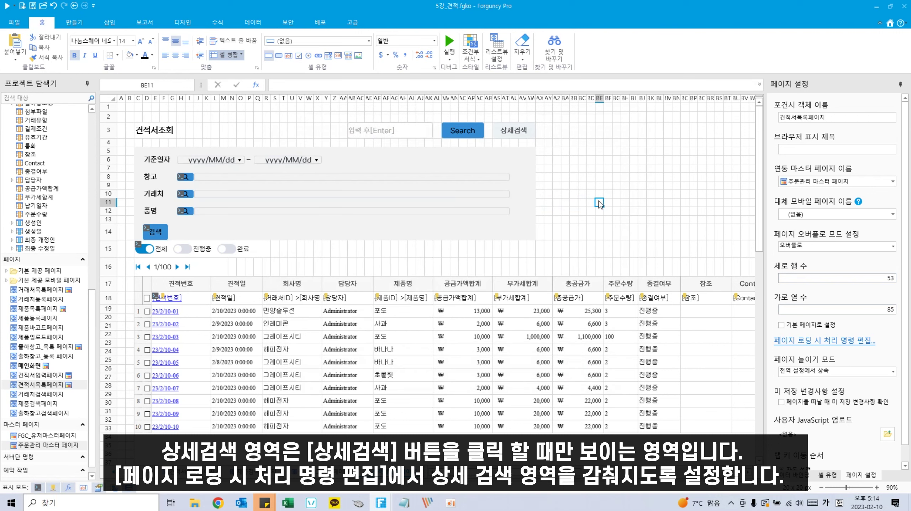
pyautogui.click(222, 233)
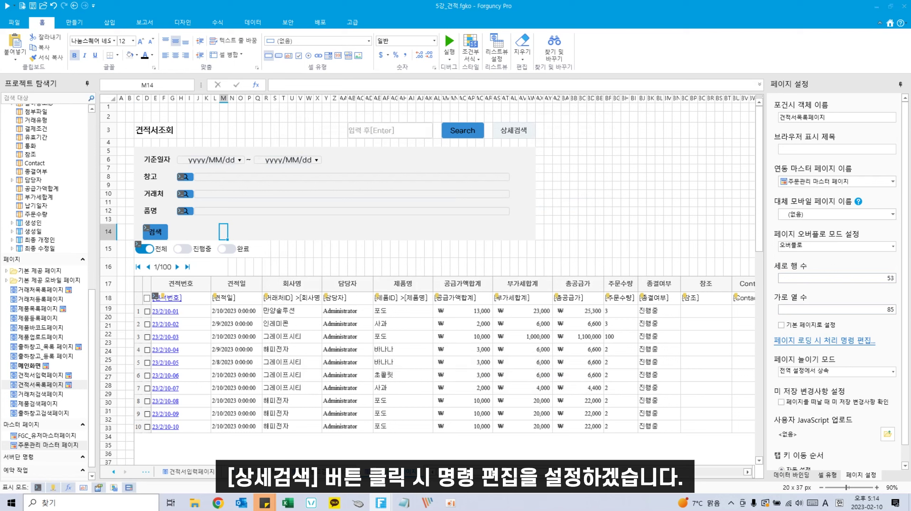
# Step: Add a 셀 속성과 내용 변경하기 command to the 상세검색 button
pyautogui.rightClick(527, 126)
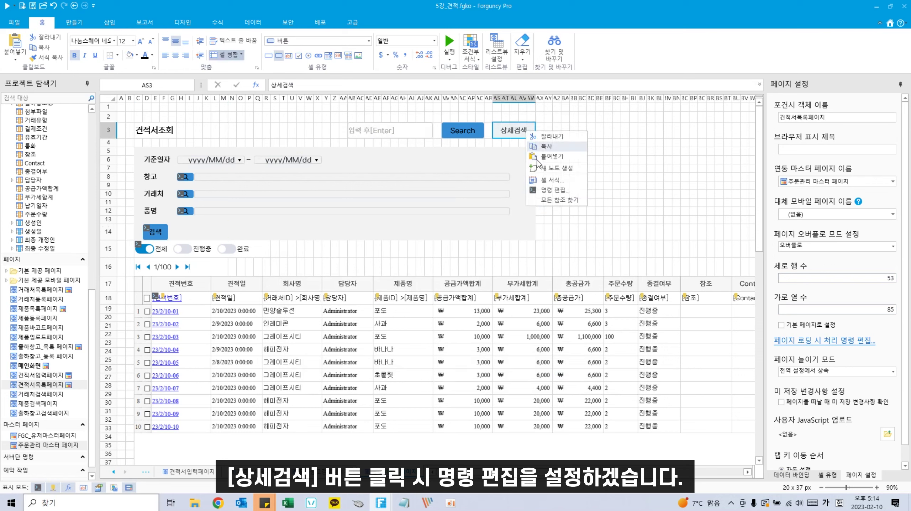
pyautogui.click(545, 192)
pyautogui.click(326, 149)
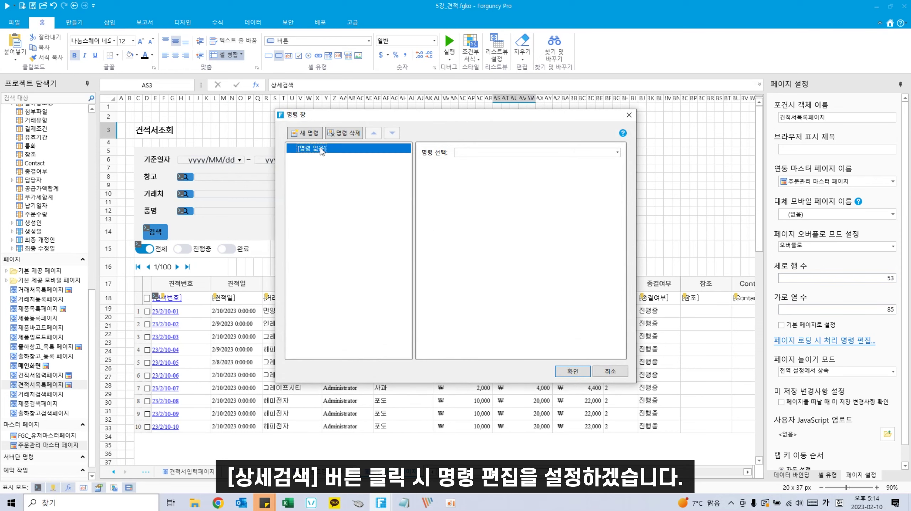
pyautogui.click(600, 152)
pyautogui.write('ㅍ')
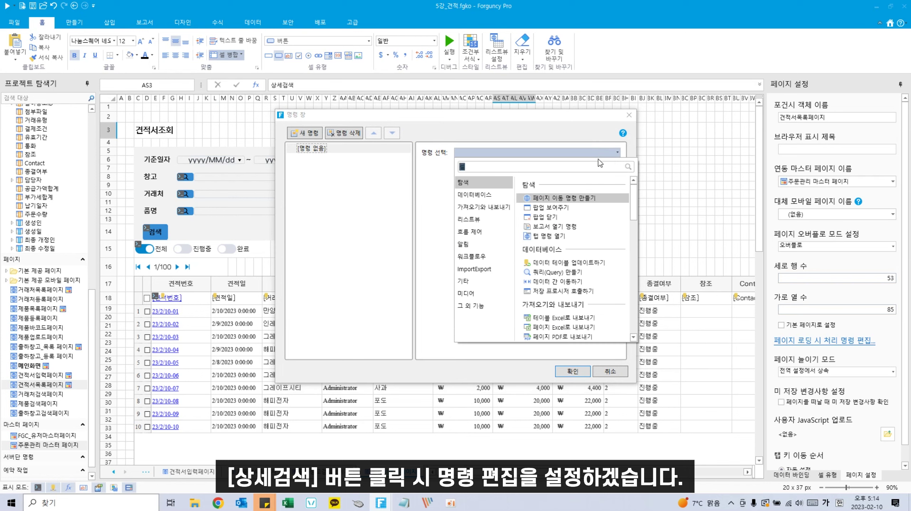
pyautogui.write(' 속성')
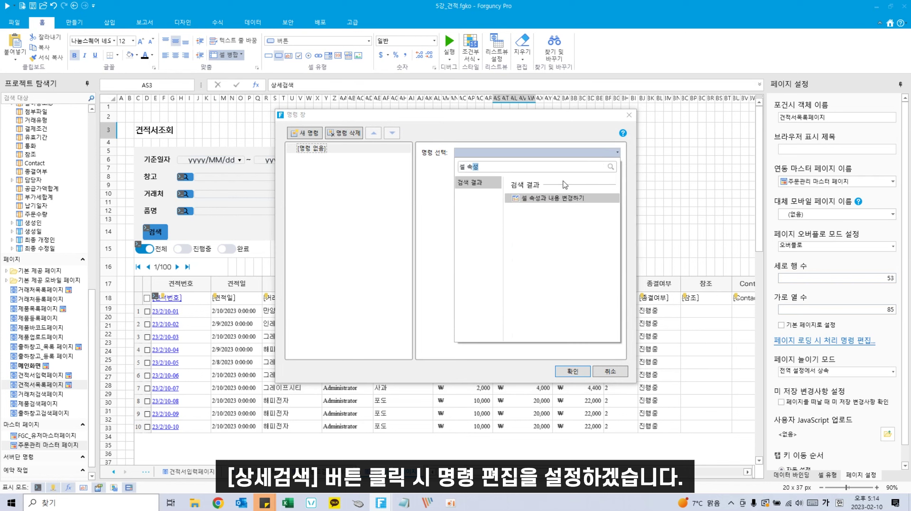
pyautogui.click(551, 199)
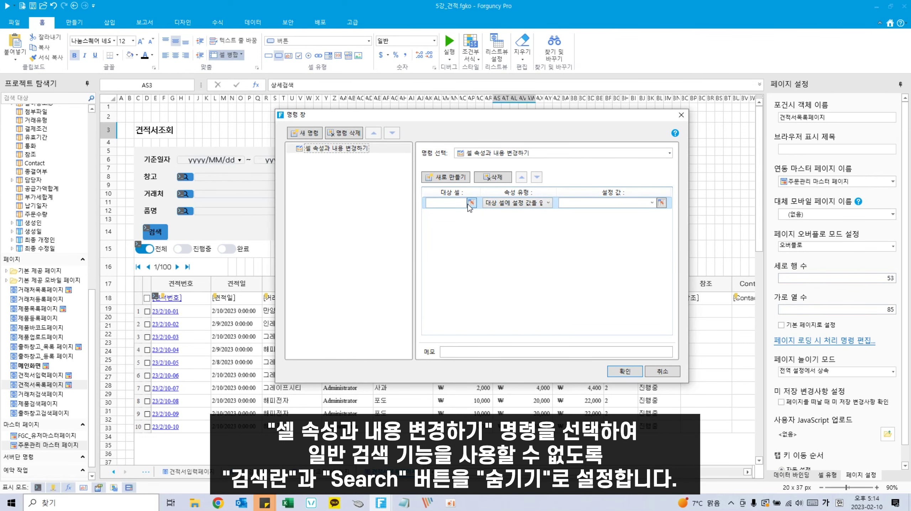
# Step: Make the command hide the search box cell AB3
pyautogui.moveTo(475, 115); pyautogui.dragTo(469, 175)
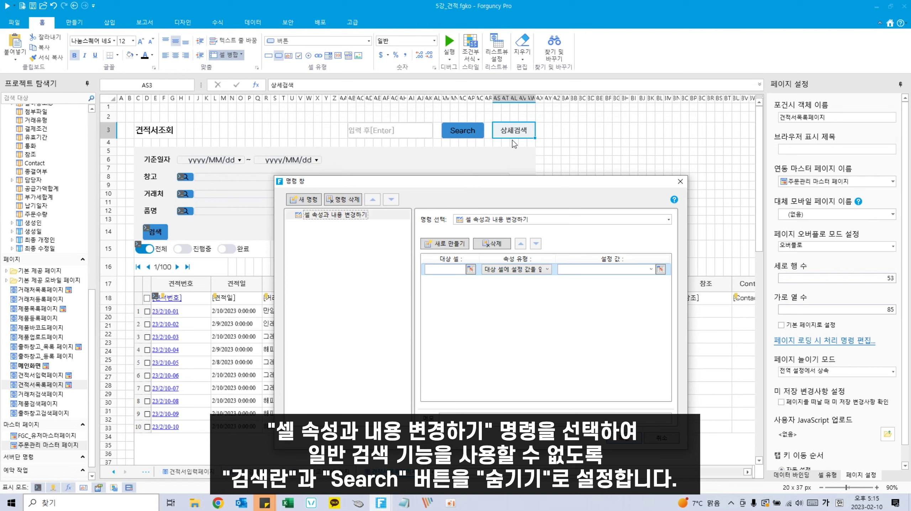
pyautogui.click(470, 269)
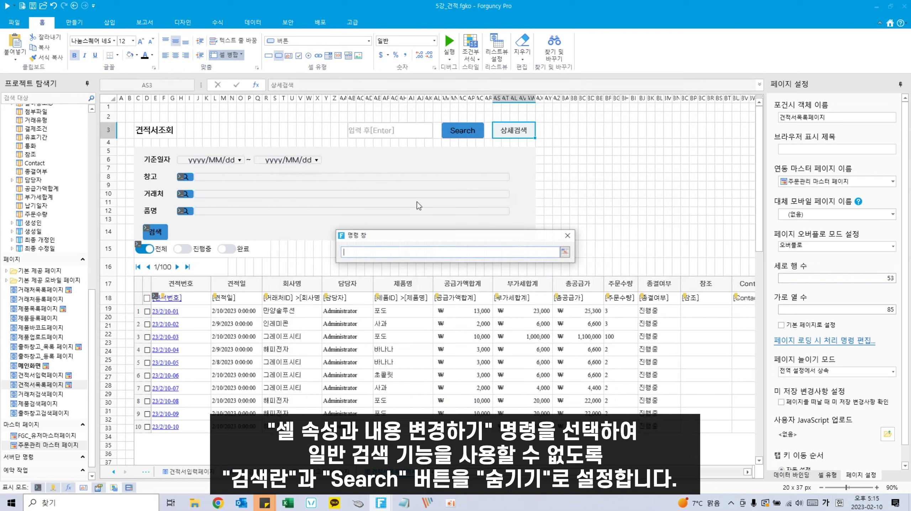
pyautogui.click(405, 129)
pyautogui.press('Return')
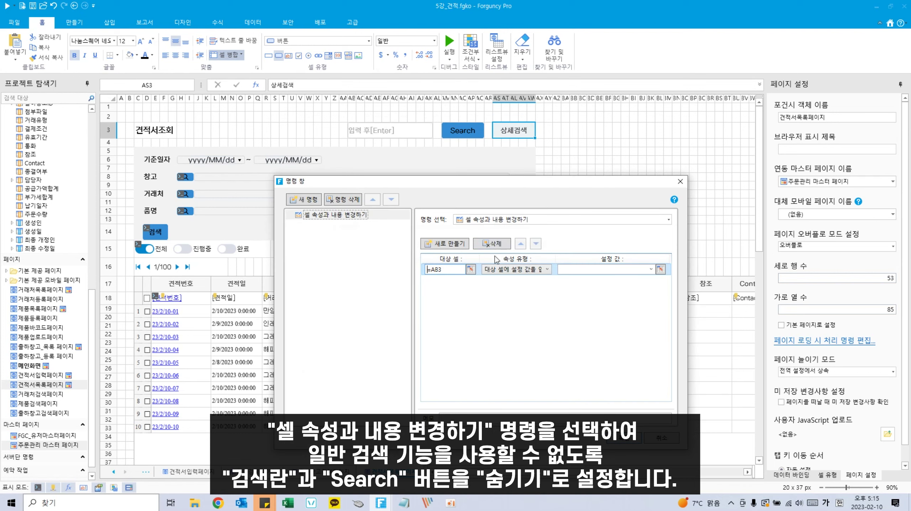
pyautogui.click(537, 269)
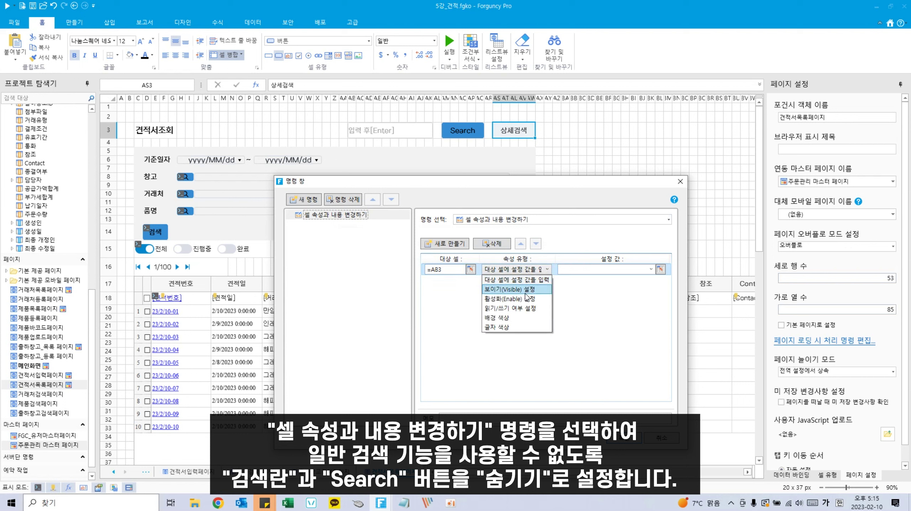
pyautogui.click(497, 308)
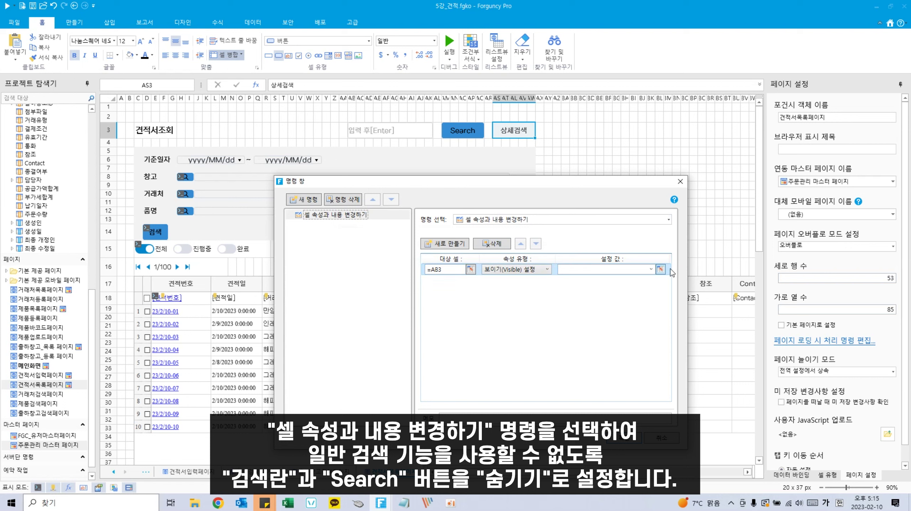
pyautogui.click(651, 269)
pyautogui.click(611, 287)
# Step: Add a second property row that hides the Search button cell AM3
pyautogui.click(446, 243)
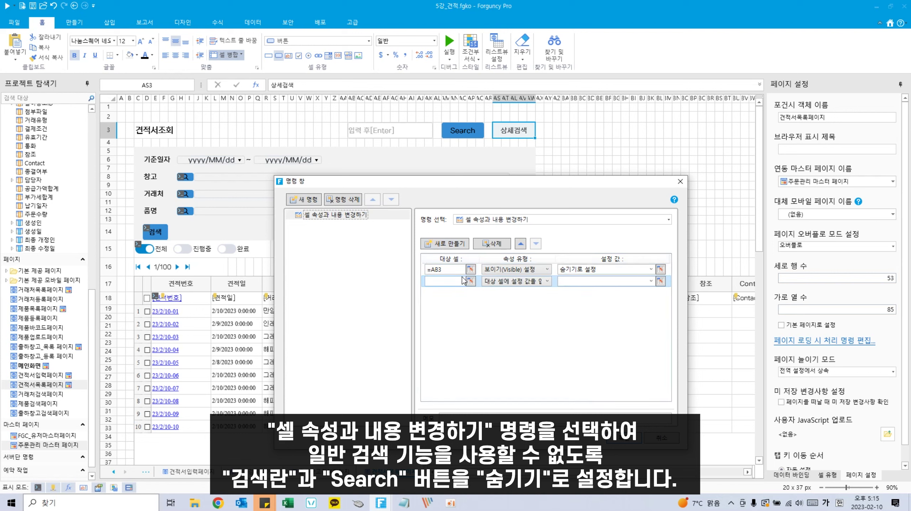
pyautogui.click(470, 281)
pyautogui.click(462, 130)
pyautogui.press('Return')
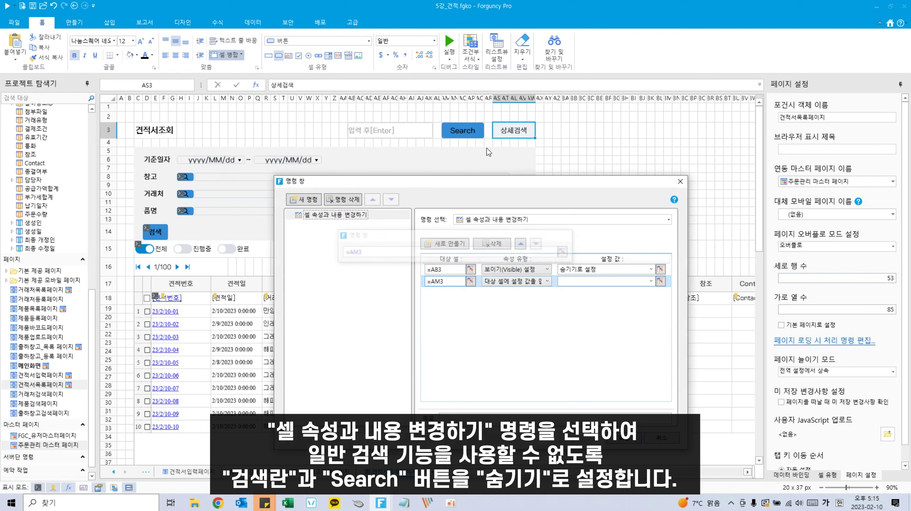
pyautogui.click(537, 281)
pyautogui.click(516, 299)
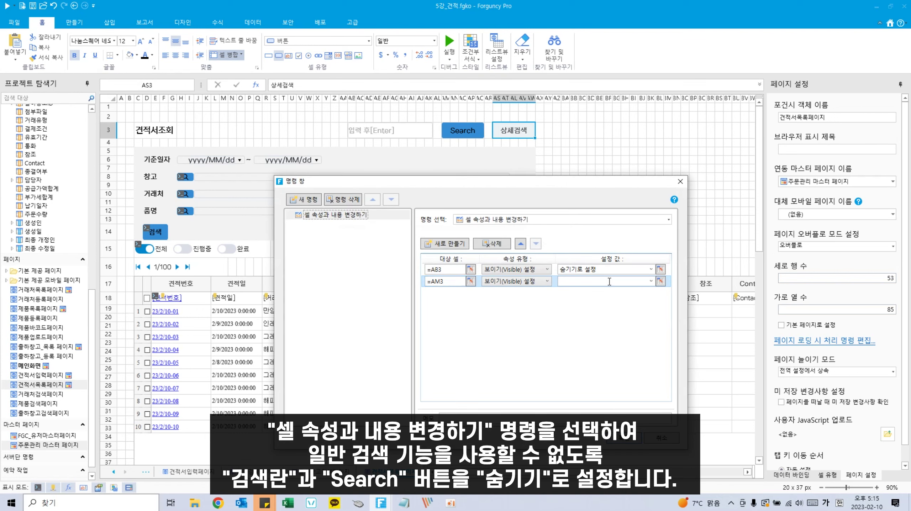
pyautogui.click(651, 281)
pyautogui.click(592, 302)
# Step: Add a 행과 열 레이아웃 설정 command showing rows 5:14, then confirm
pyautogui.click(306, 201)
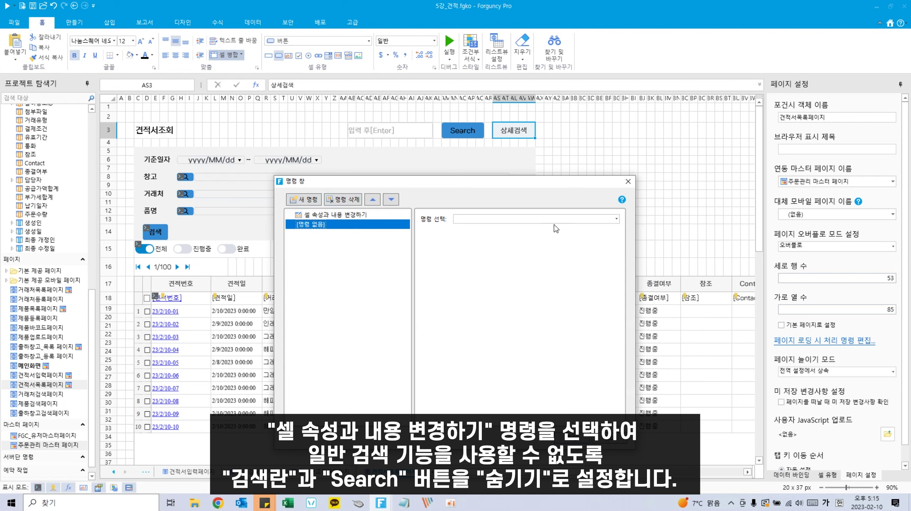
pyautogui.click(563, 219)
pyautogui.write('행과')
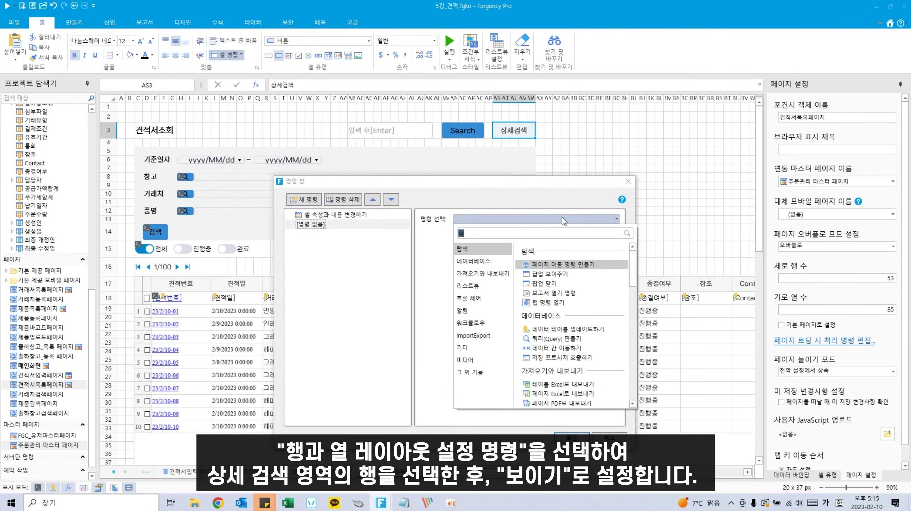
pyautogui.click(560, 275)
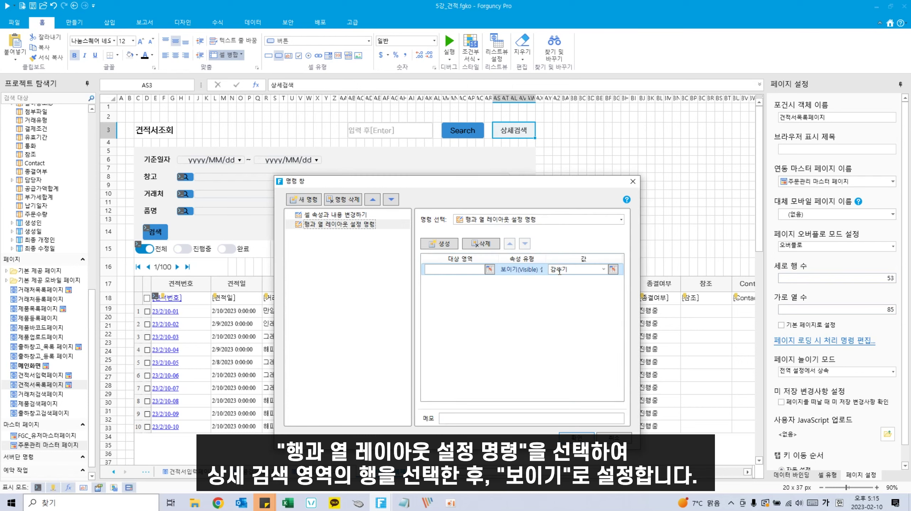
pyautogui.click(489, 270)
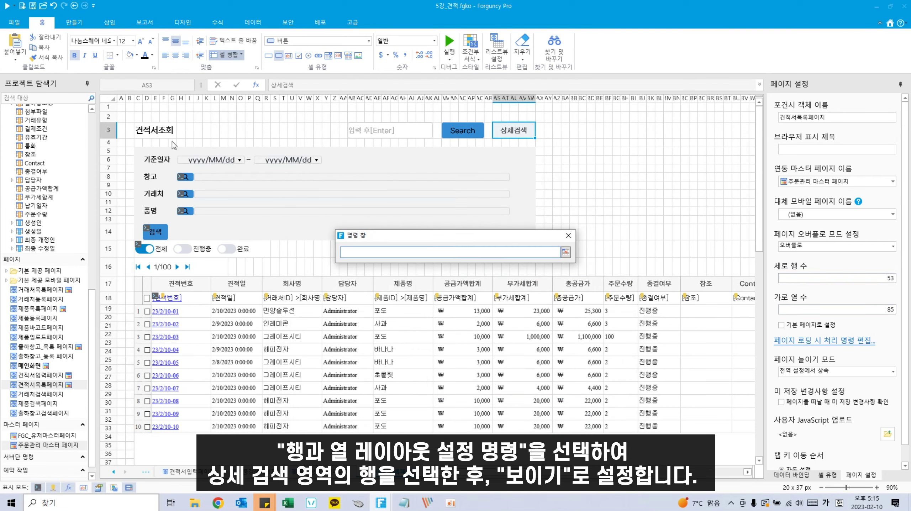
pyautogui.moveTo(107, 151); pyautogui.dragTo(107, 231)
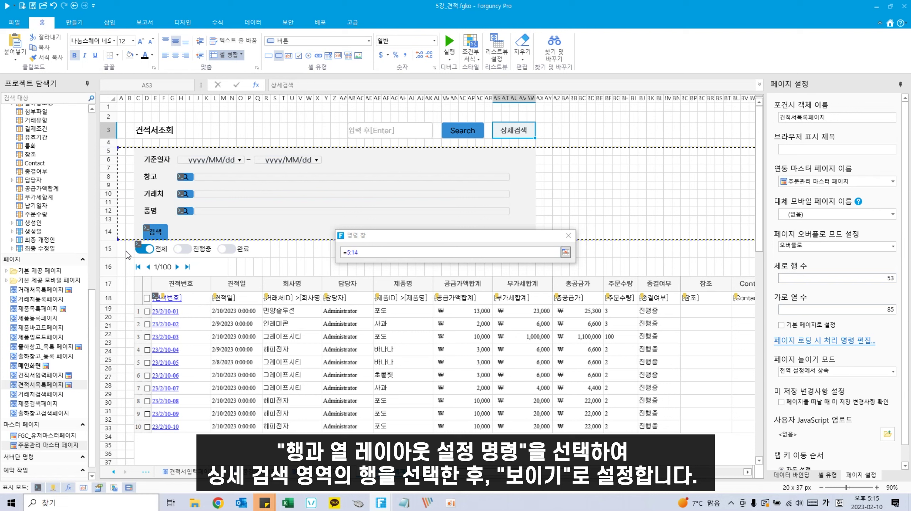
pyautogui.press('Return')
pyautogui.click(604, 272)
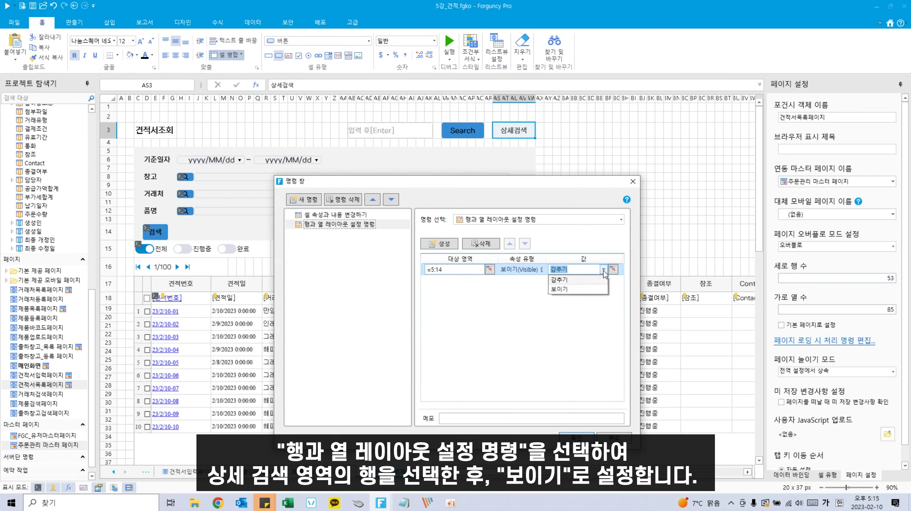
pyautogui.click(560, 289)
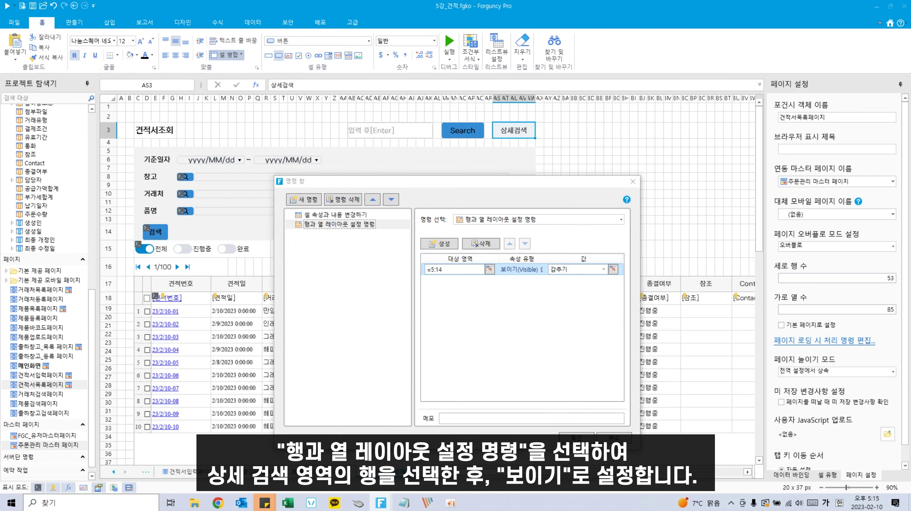
pyautogui.click(576, 437)
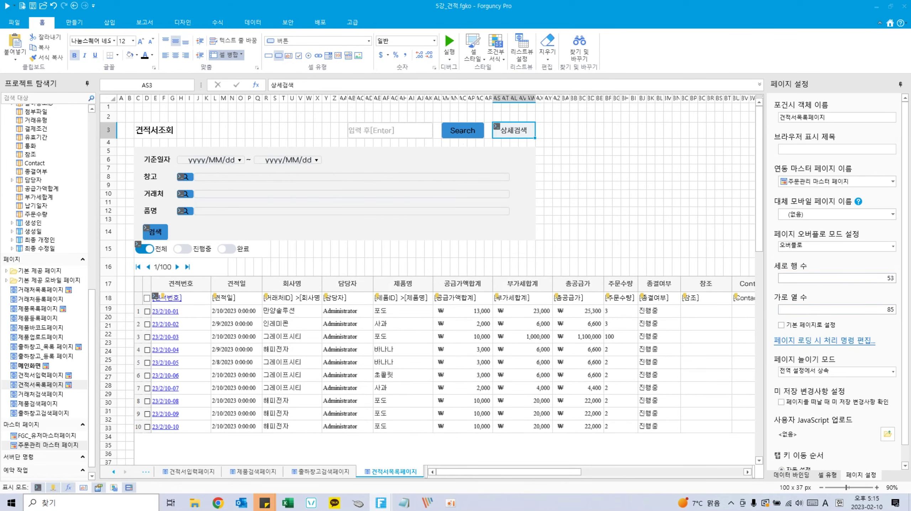
# Step: Turn cells H14:J14 into a button labelled 닫기
pyautogui.click(176, 231)
pyautogui.click(181, 232)
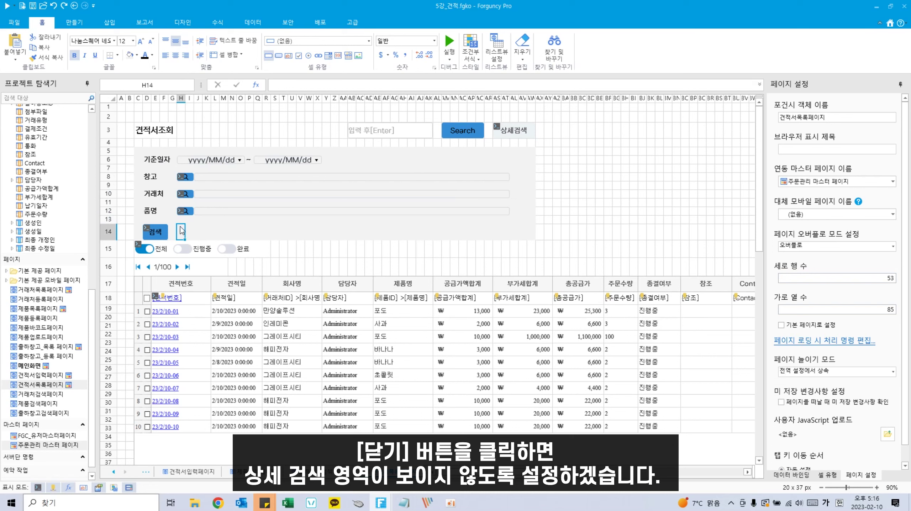
pyautogui.moveTo(182, 232); pyautogui.dragTo(199, 233)
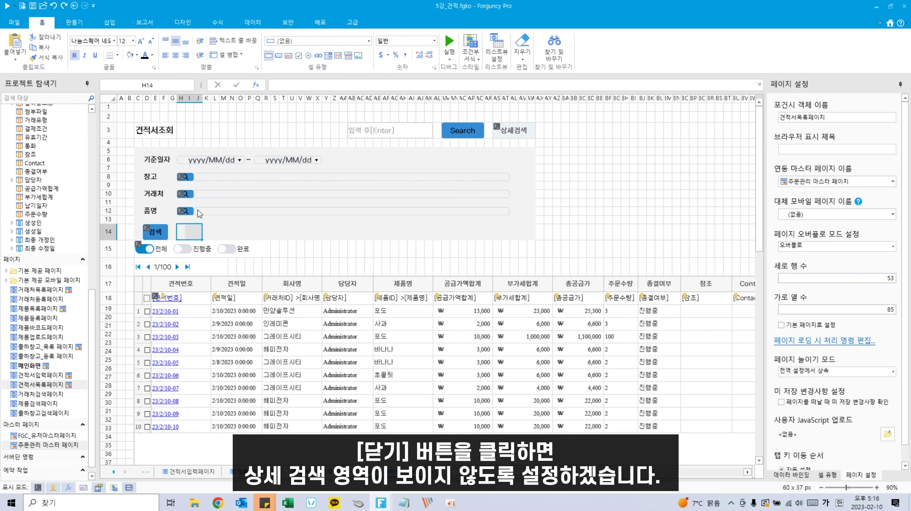
pyautogui.click(278, 56)
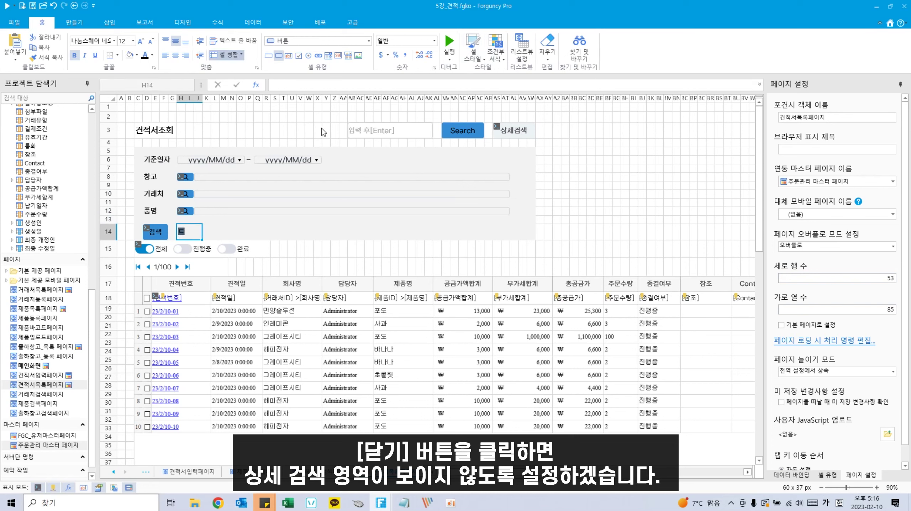
pyautogui.write('닫기')
pyautogui.press('Return')
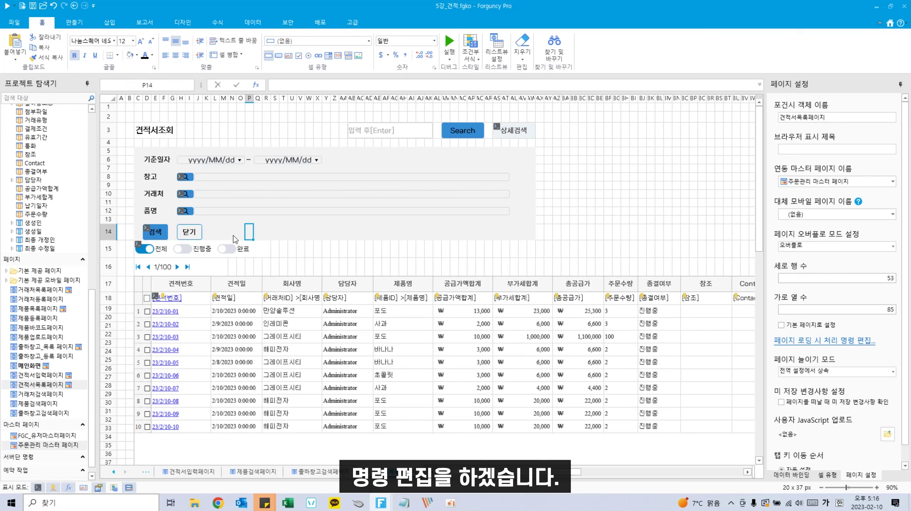
# Step: Give the 닫기 button a 행과 열 레이아웃 설정 command targeting rows 5:14
pyautogui.rightClick(196, 237)
pyautogui.click(213, 297)
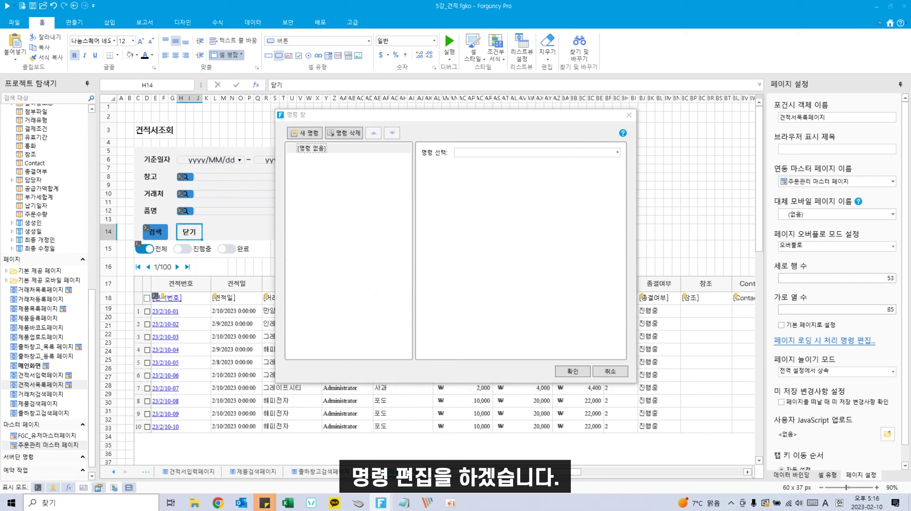
pyautogui.click(519, 154)
pyautogui.write('행과')
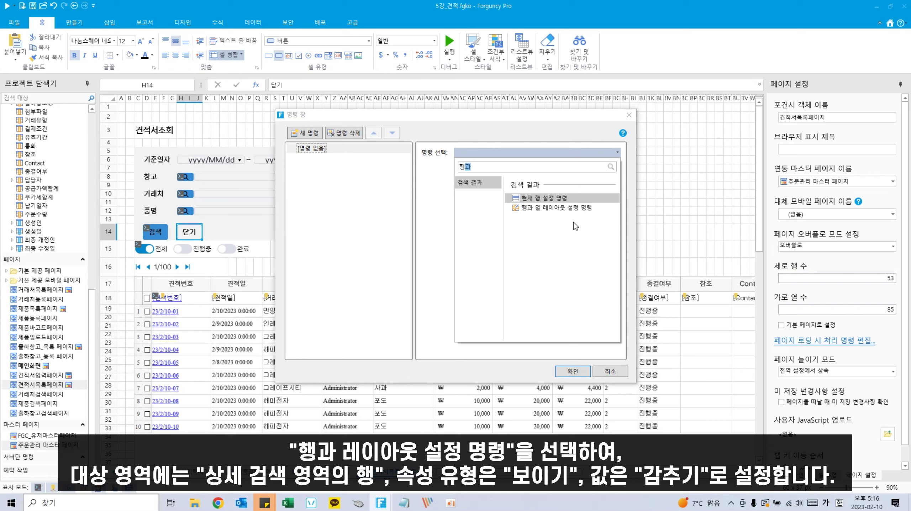
pyautogui.click(575, 206)
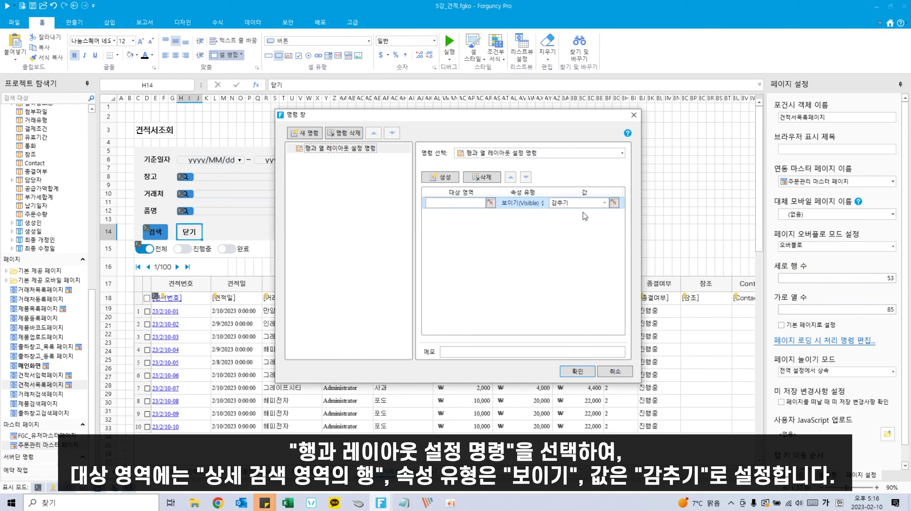
pyautogui.click(491, 203)
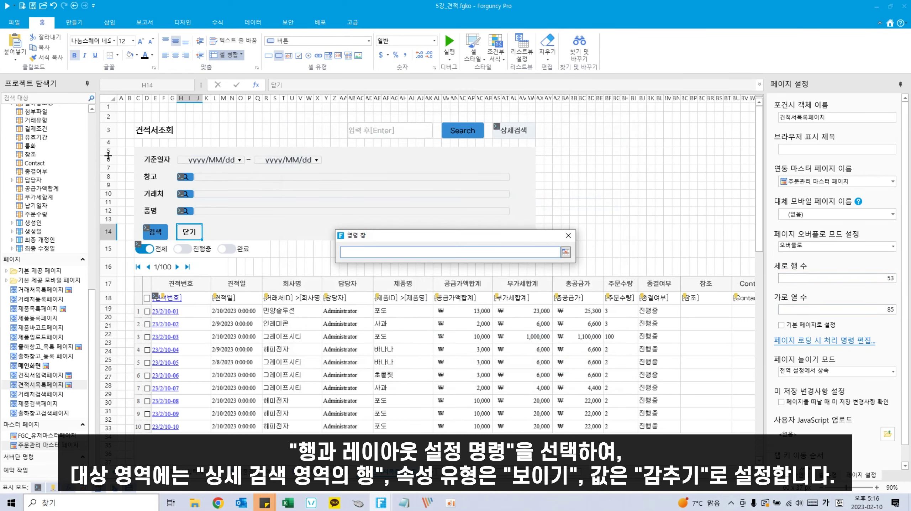
pyautogui.moveTo(110, 153); pyautogui.dragTo(119, 241)
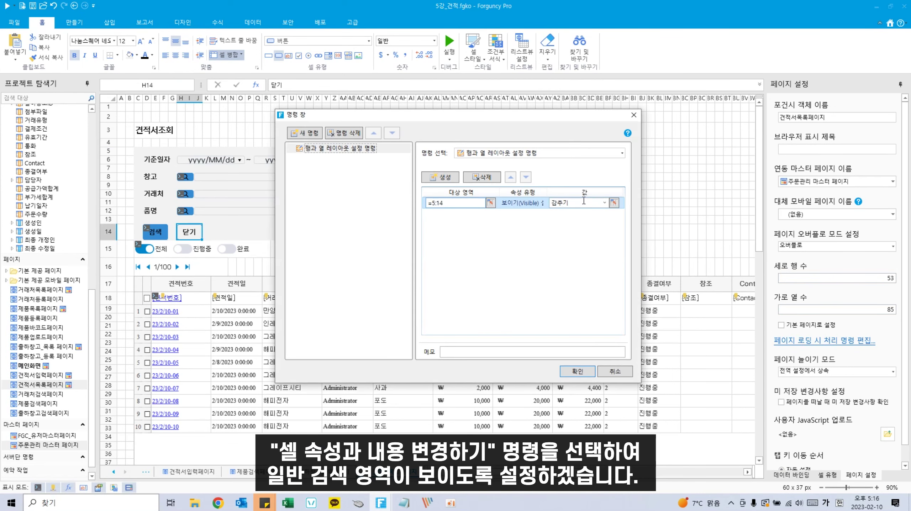
# Step: Add a cell-property command that makes the search box AB3 visible
pyautogui.click(304, 133)
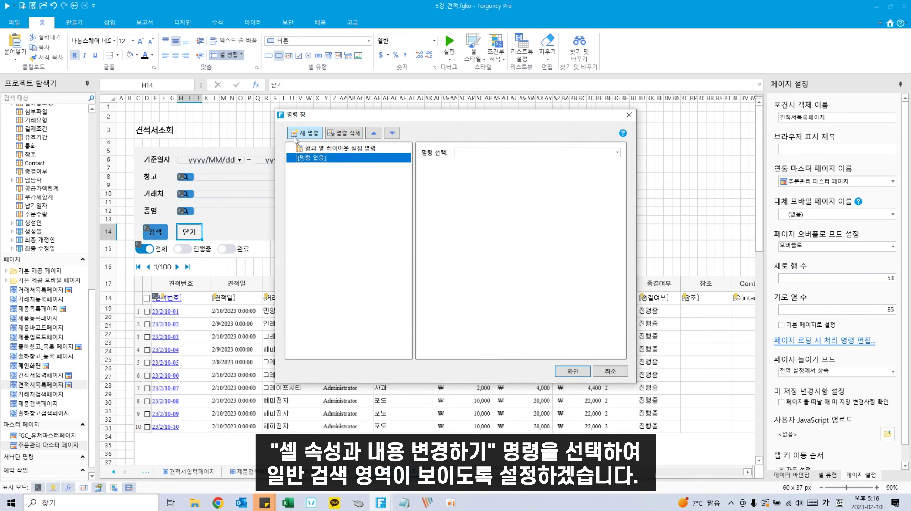
pyautogui.click(539, 154)
pyautogui.write('셀속')
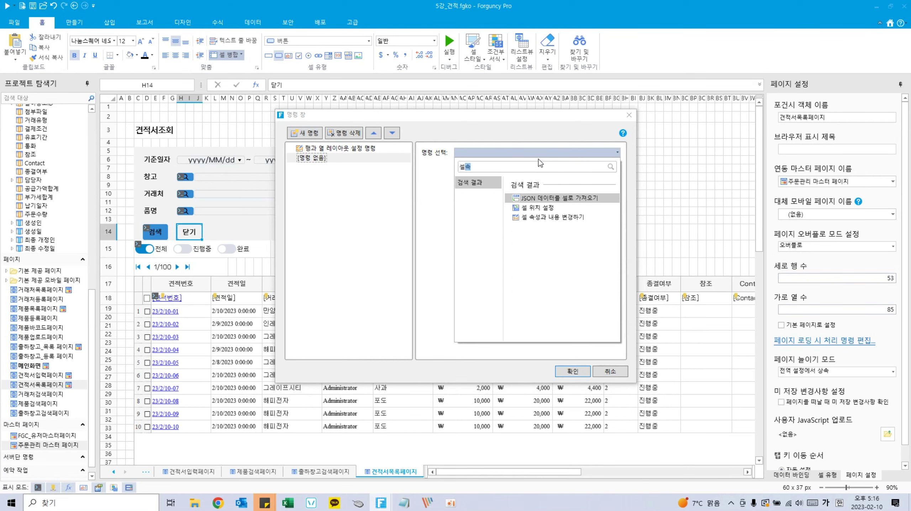
pyautogui.click(548, 216)
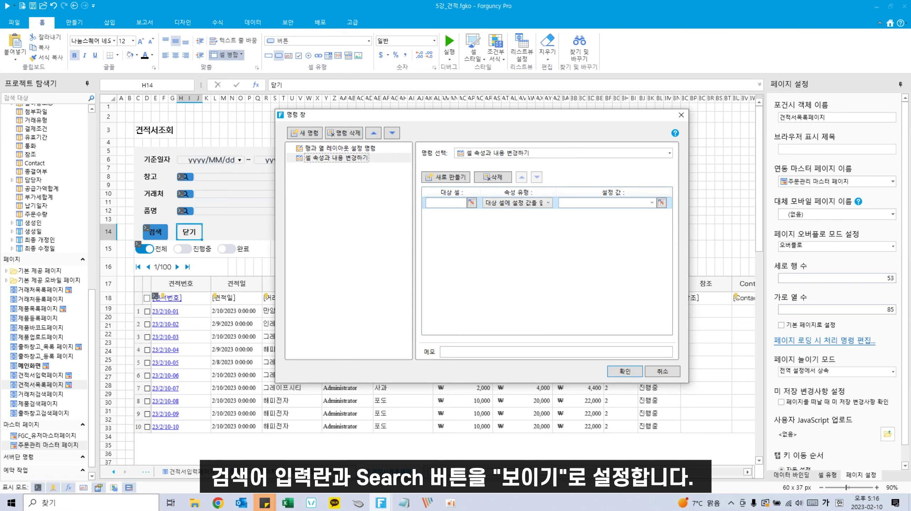
pyautogui.click(472, 203)
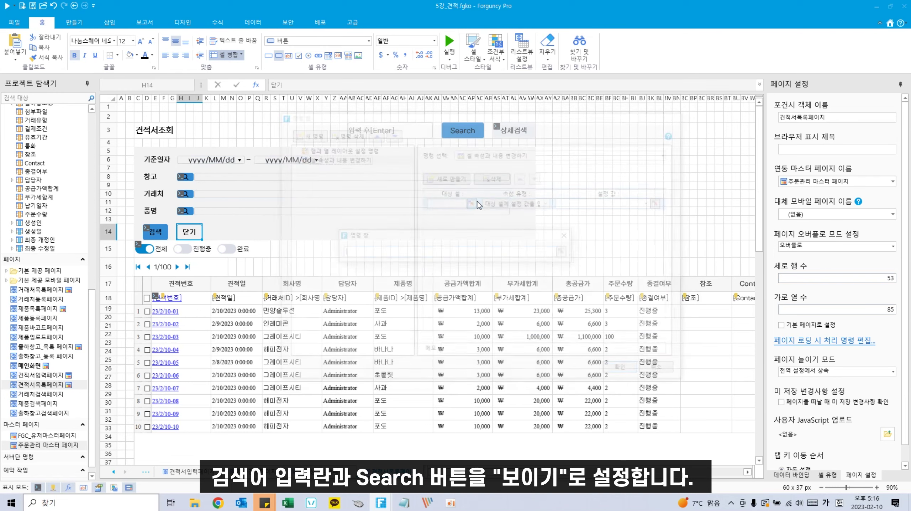
pyautogui.click(375, 135)
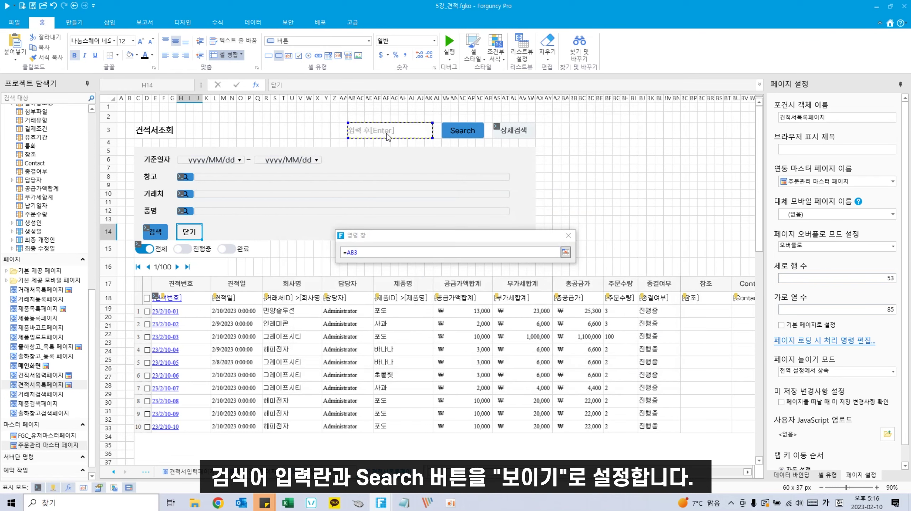
pyautogui.press('Return')
pyautogui.click(525, 204)
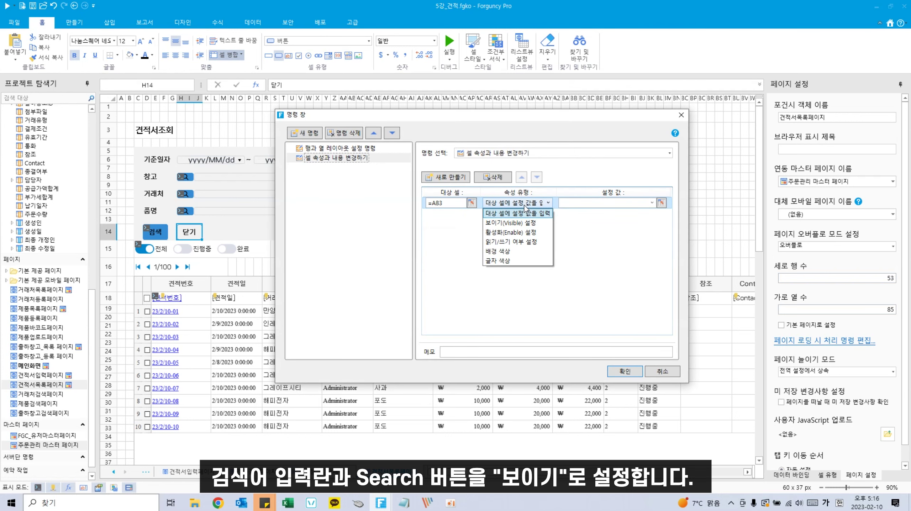
pyautogui.click(510, 223)
pyautogui.click(652, 203)
pyautogui.click(610, 214)
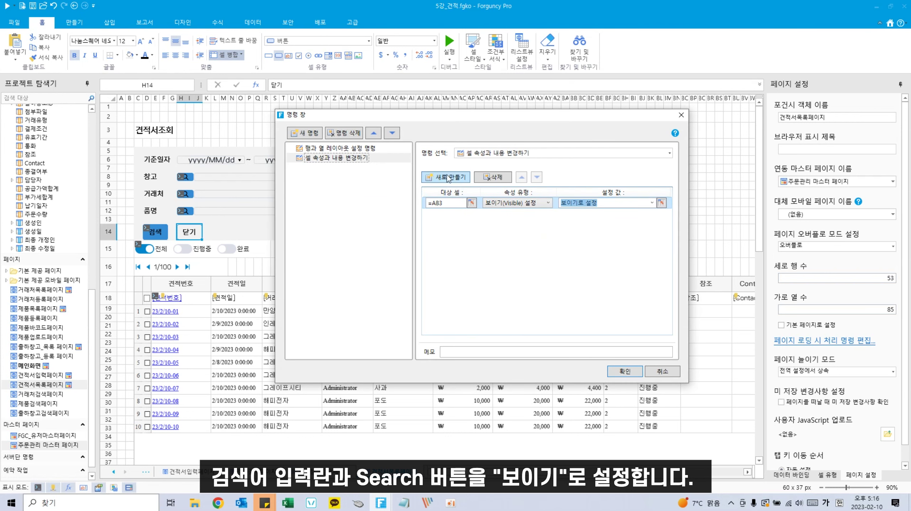
# Step: Also make the Search button AM3 visible, confirm, and run the app with F5
pyautogui.click(447, 177)
pyautogui.click(471, 215)
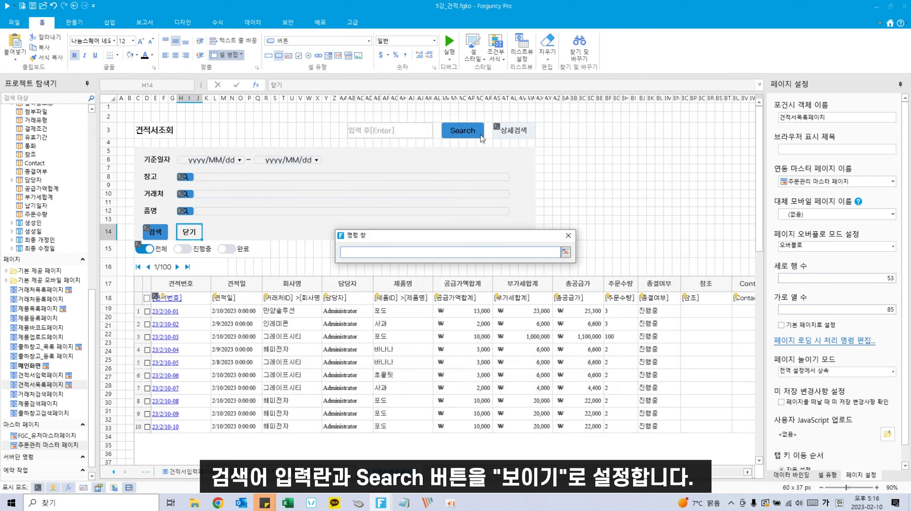
pyautogui.click(480, 135)
pyautogui.press('Return')
pyautogui.click(522, 218)
pyautogui.click(511, 232)
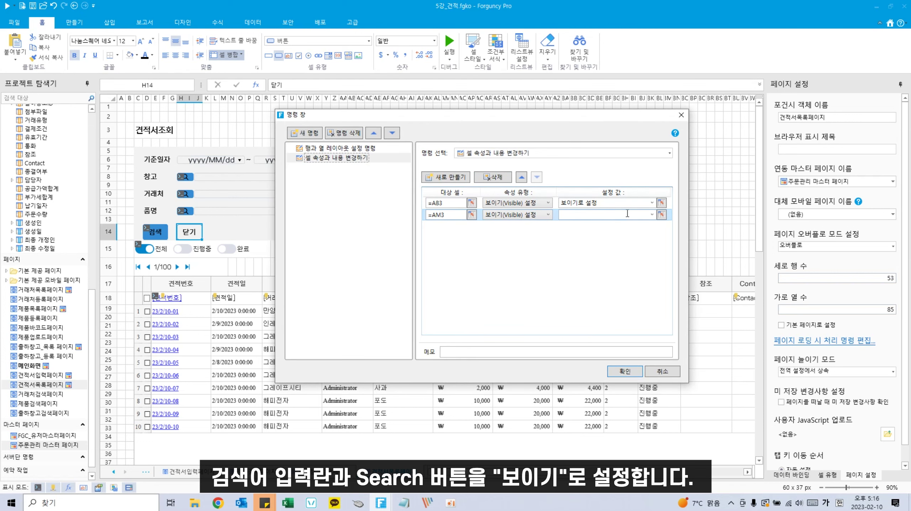
pyautogui.click(652, 215)
pyautogui.click(614, 225)
pyautogui.click(624, 372)
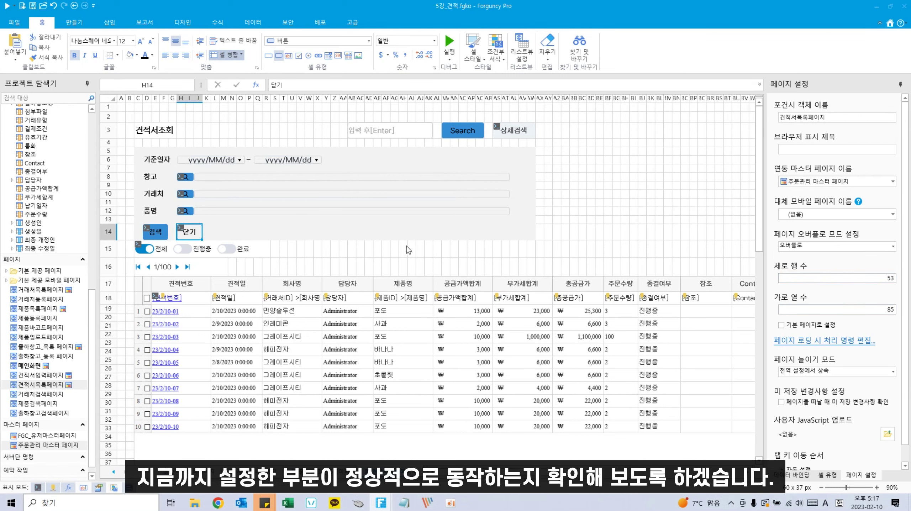
pyautogui.click(523, 247)
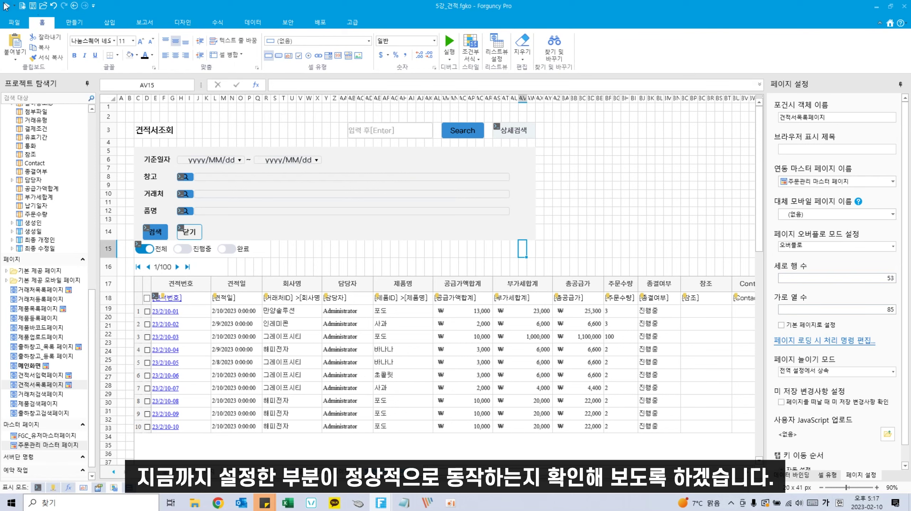
pyautogui.press('F5')
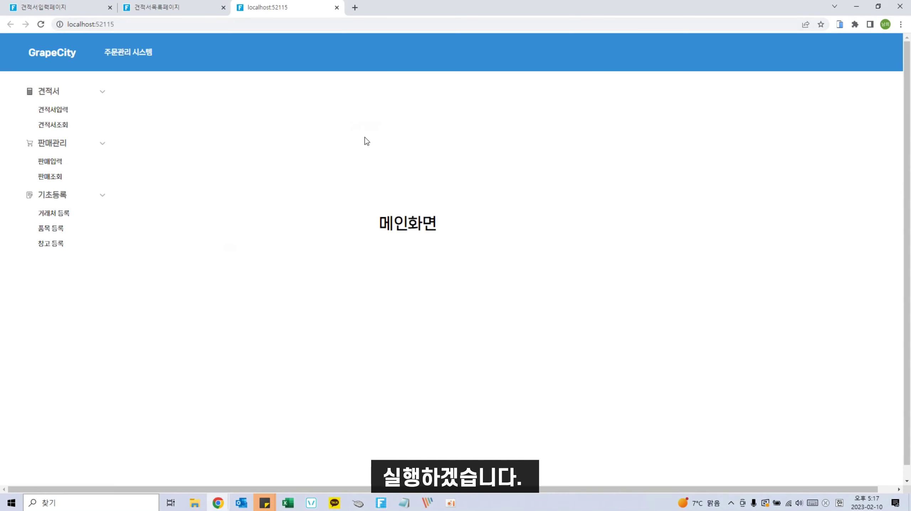
# Step: Open quote 23/2/10-02, change its item from 사과 to 바나나, and save
pyautogui.click(60, 125)
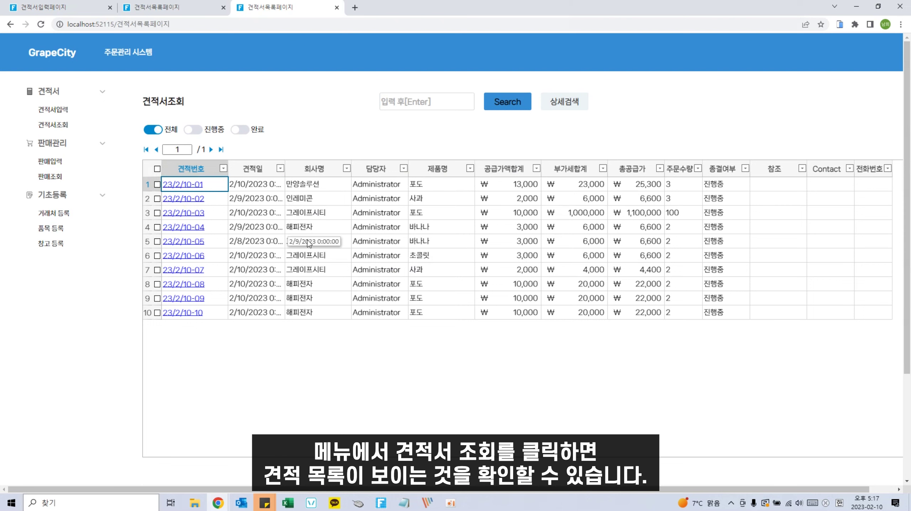
pyautogui.click(186, 200)
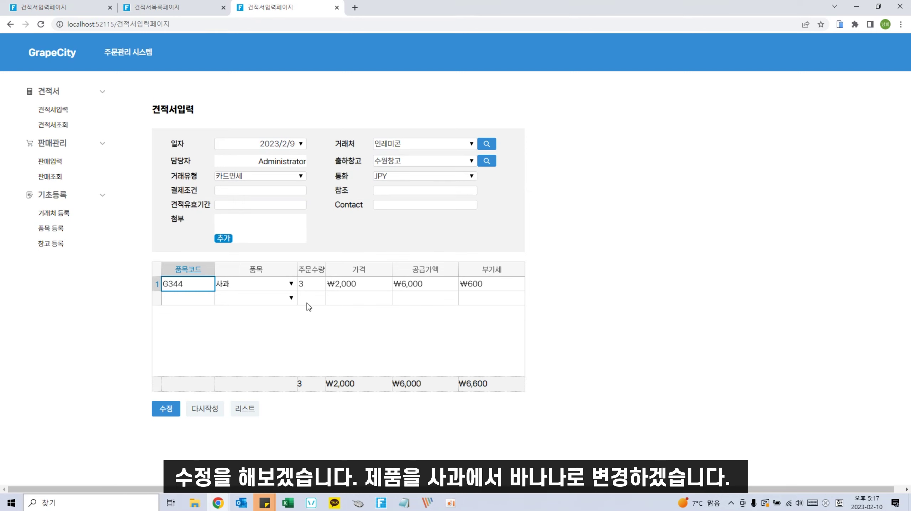
pyautogui.click(291, 284)
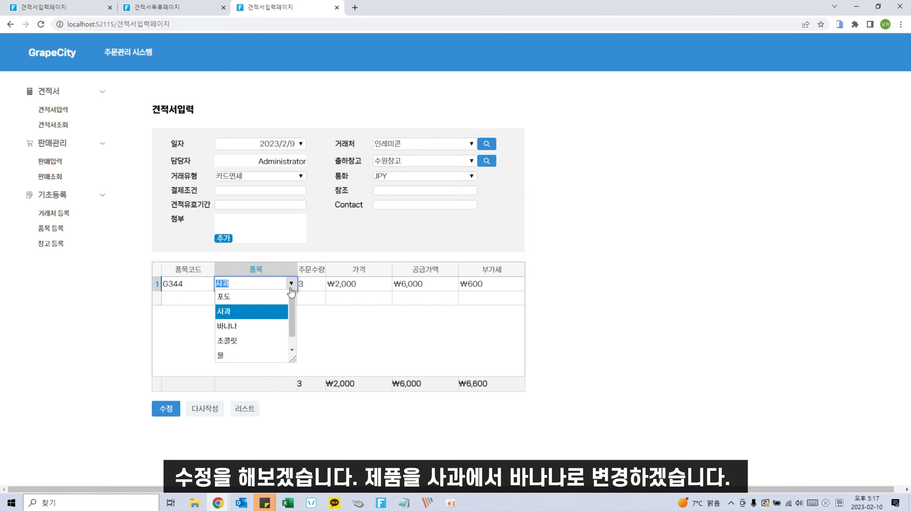
pyautogui.click(242, 328)
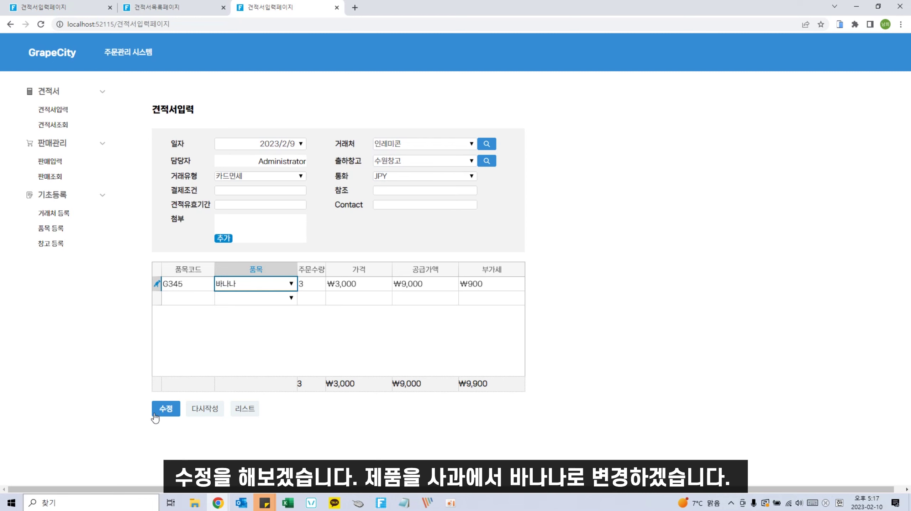
pyautogui.click(166, 410)
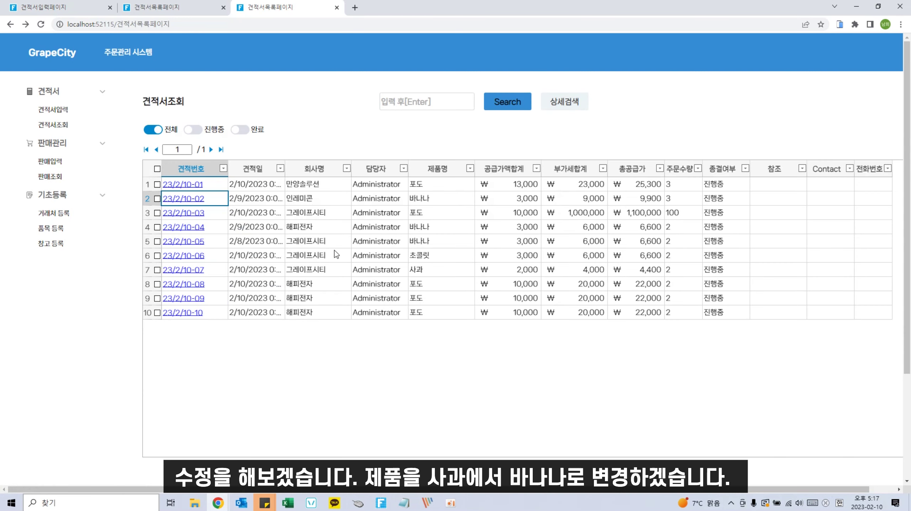
# Step: Confirm the list row shows 바나나, try the search box, and return to the designer
pyautogui.click(434, 201)
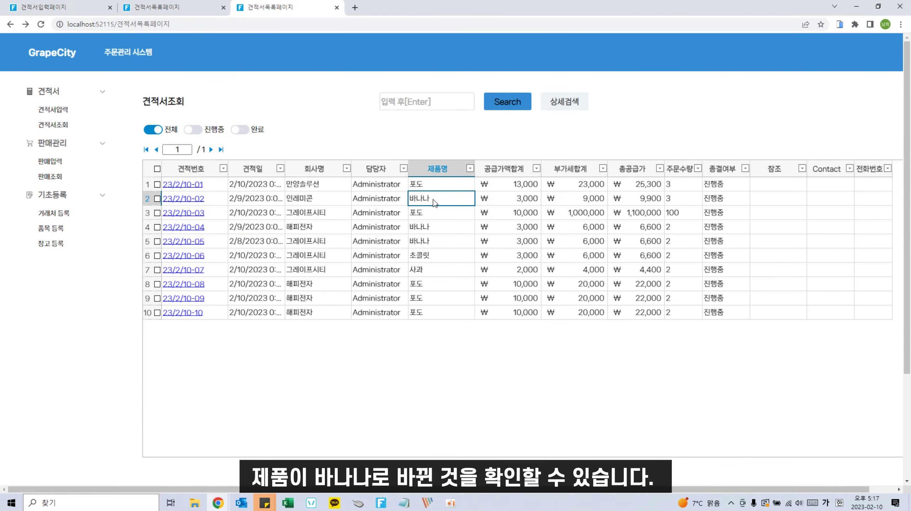
pyautogui.click(443, 98)
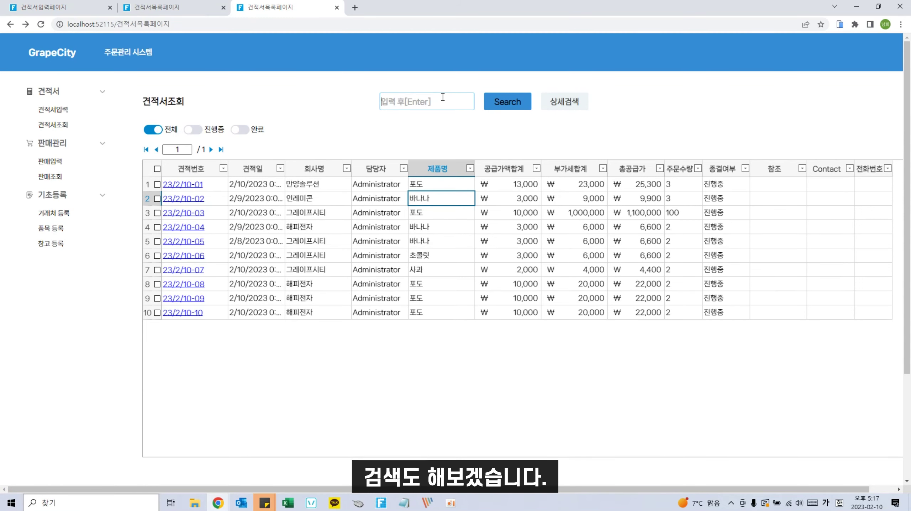
pyautogui.write('ㅁㅏㄴ야ㅇ')
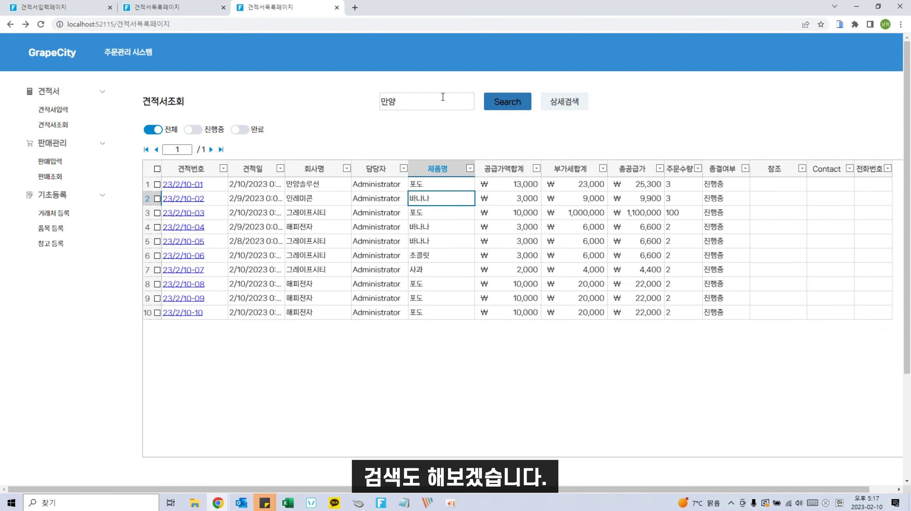
pyautogui.click(857, 7)
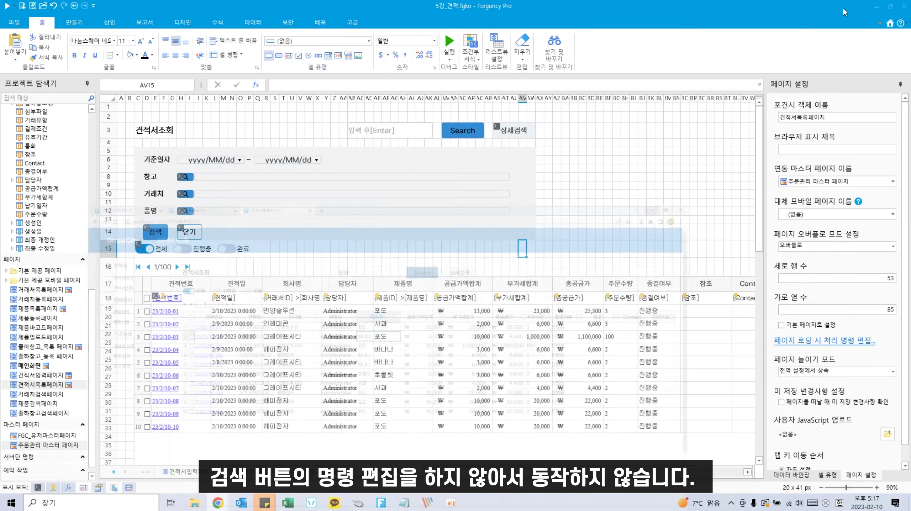
# Step: Assign the Search cell a 쿼리(Query) 만들기 command on 주문데이터 with one new condition row
pyautogui.click(477, 277)
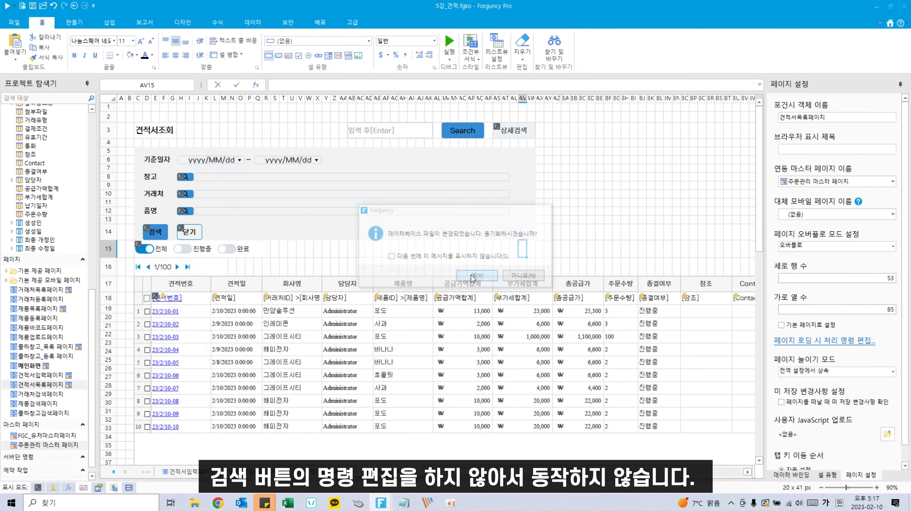
pyautogui.rightClick(472, 133)
pyautogui.click(496, 178)
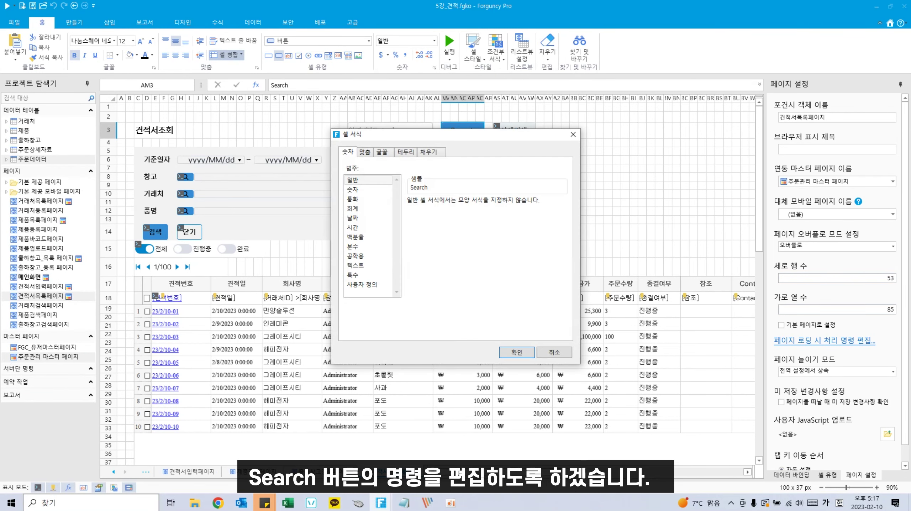
pyautogui.click(573, 134)
pyautogui.rightClick(452, 128)
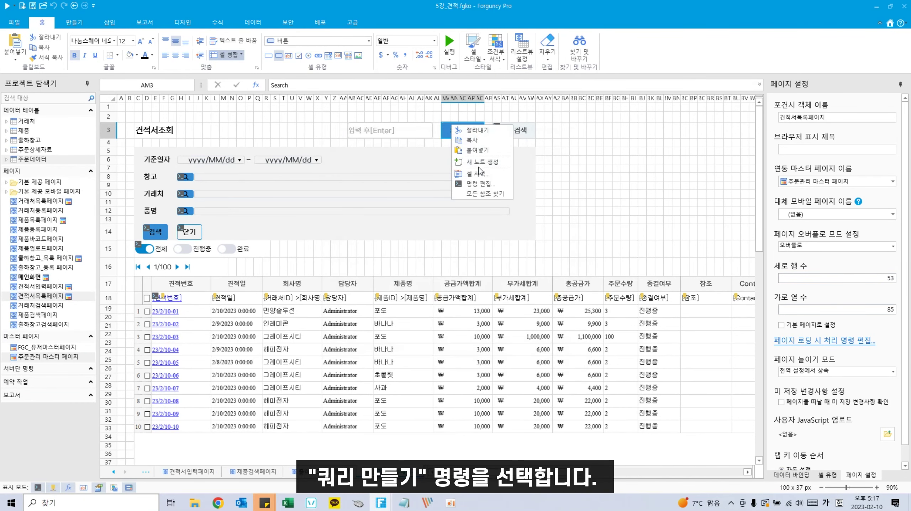
pyautogui.click(473, 184)
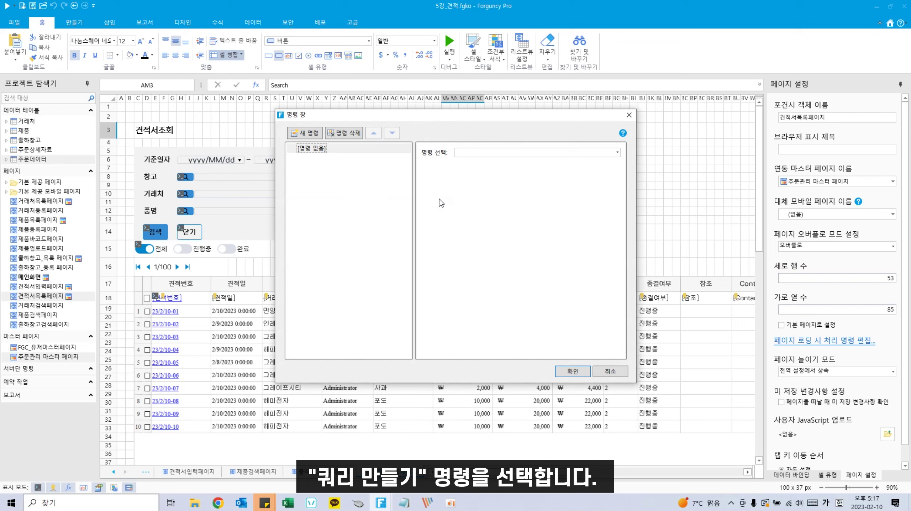
pyautogui.click(555, 153)
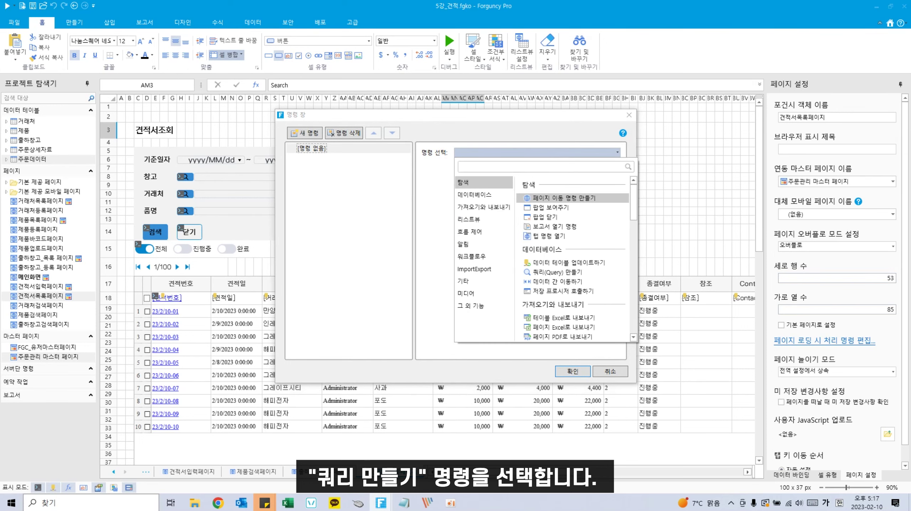
pyautogui.click(558, 272)
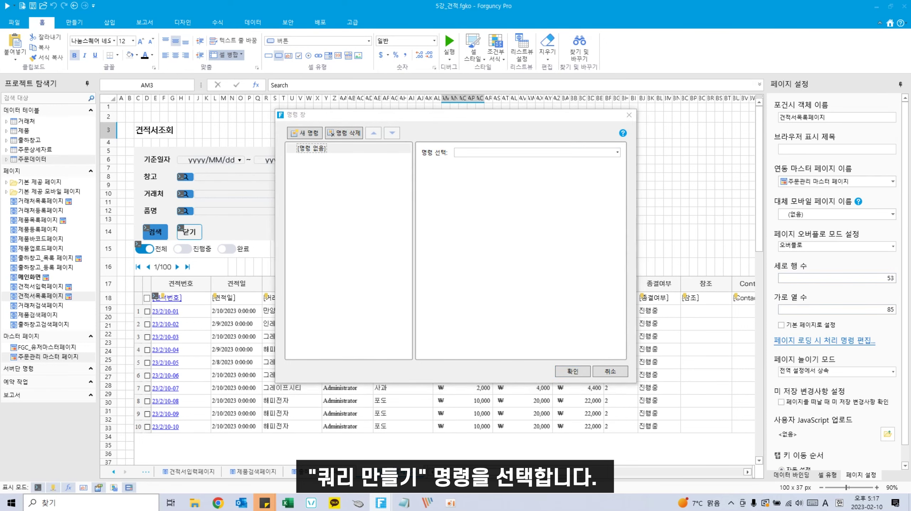
pyautogui.click(549, 154)
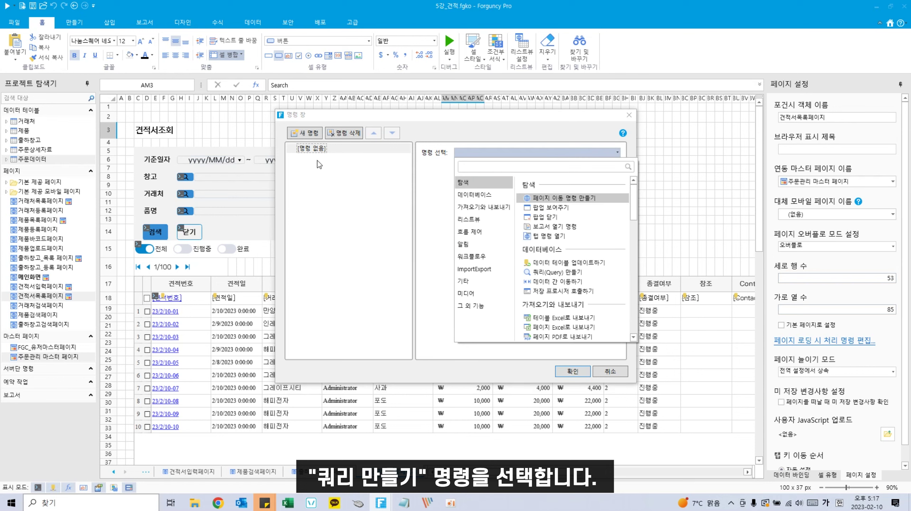
pyautogui.write('쿼리')
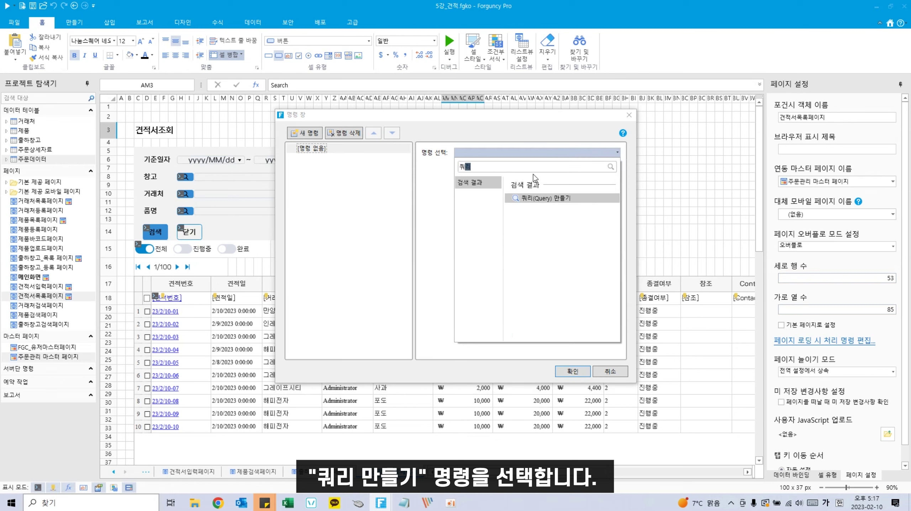
pyautogui.click(533, 200)
pyautogui.click(437, 192)
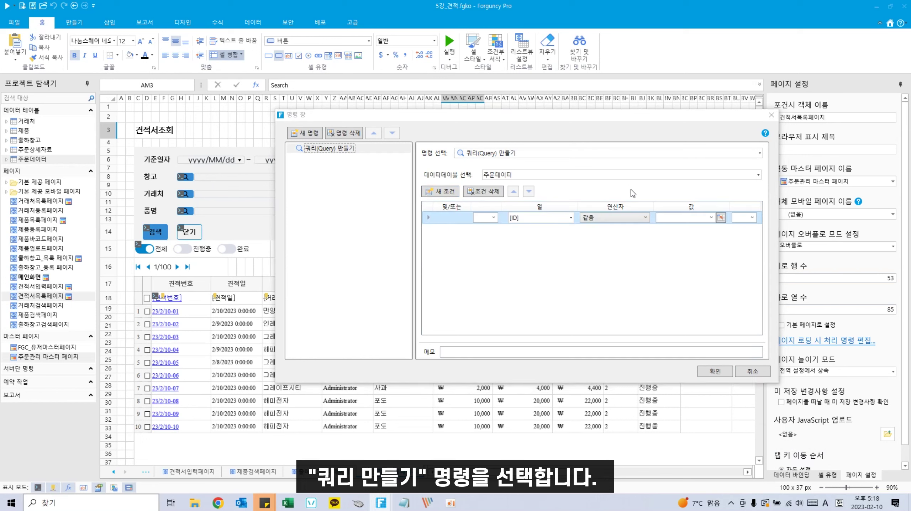
# Step: Set the first condition to 출하창고ID→창고명 목록 포함 =AB3
pyautogui.click(570, 217)
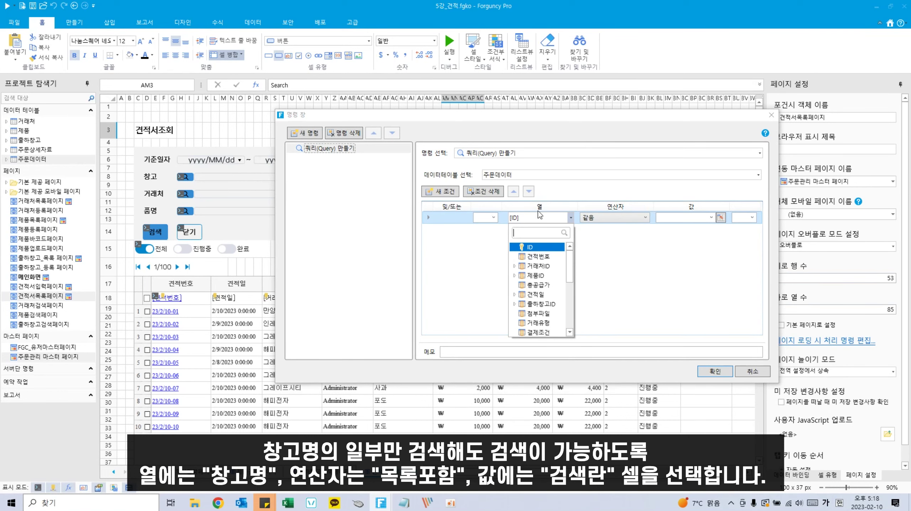
pyautogui.click(540, 120)
pyautogui.moveTo(541, 119); pyautogui.dragTo(538, 197)
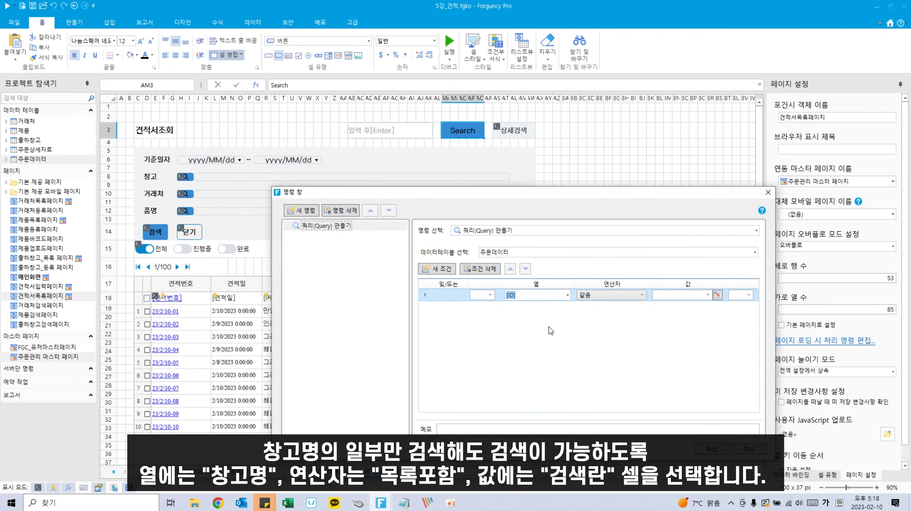
pyautogui.click(568, 297)
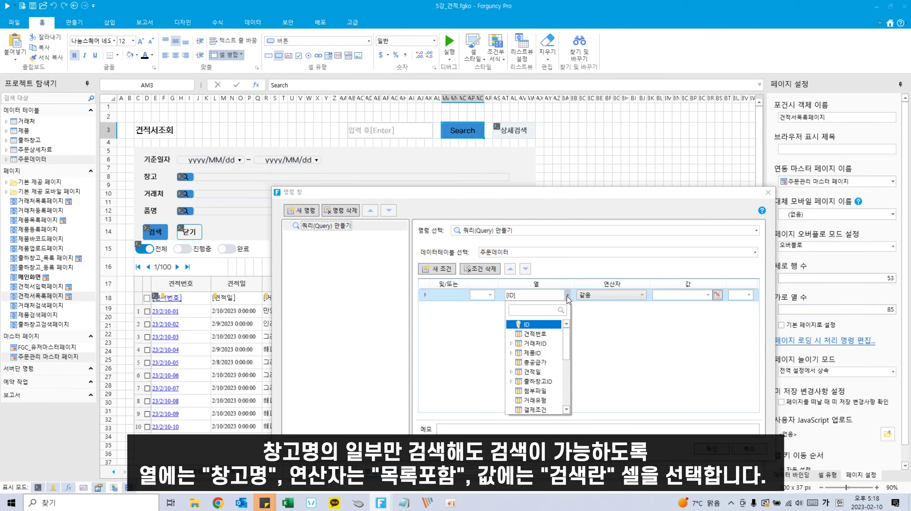
pyautogui.write('창ㄱ')
pyautogui.click(512, 325)
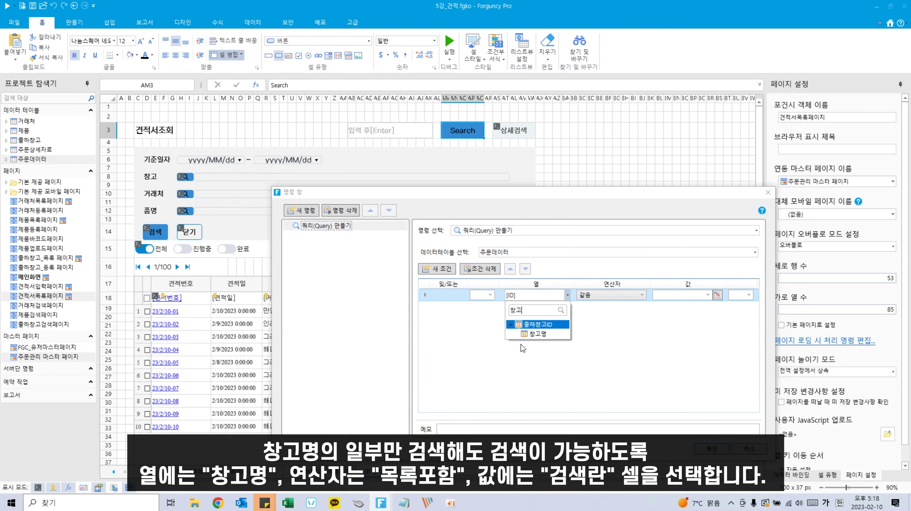
pyautogui.click(529, 334)
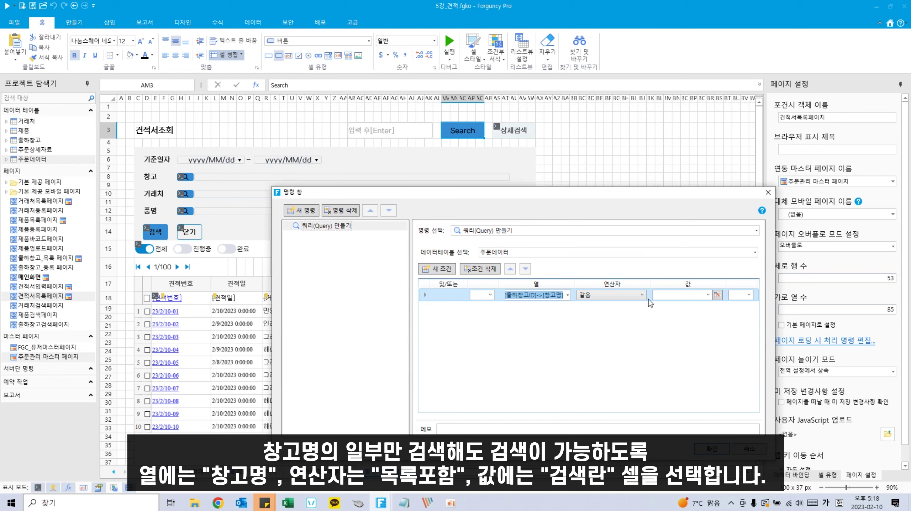
pyautogui.click(607, 296)
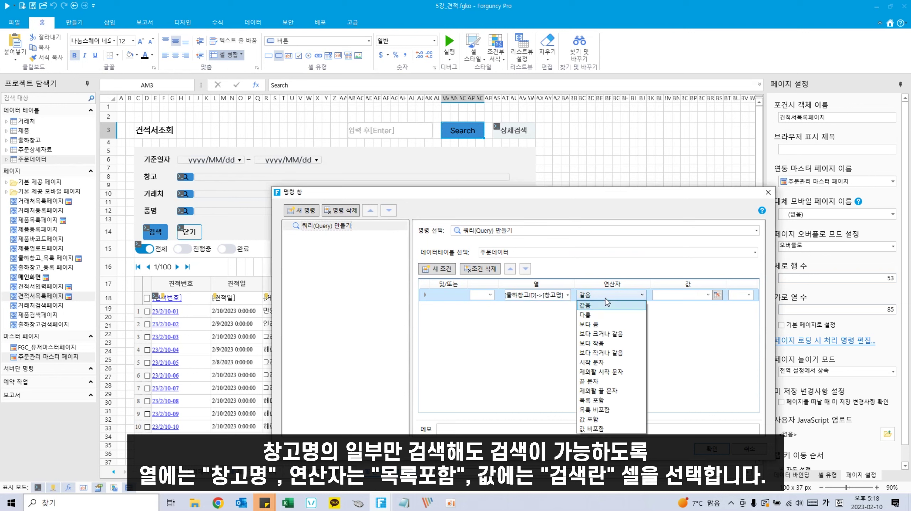
pyautogui.click(601, 400)
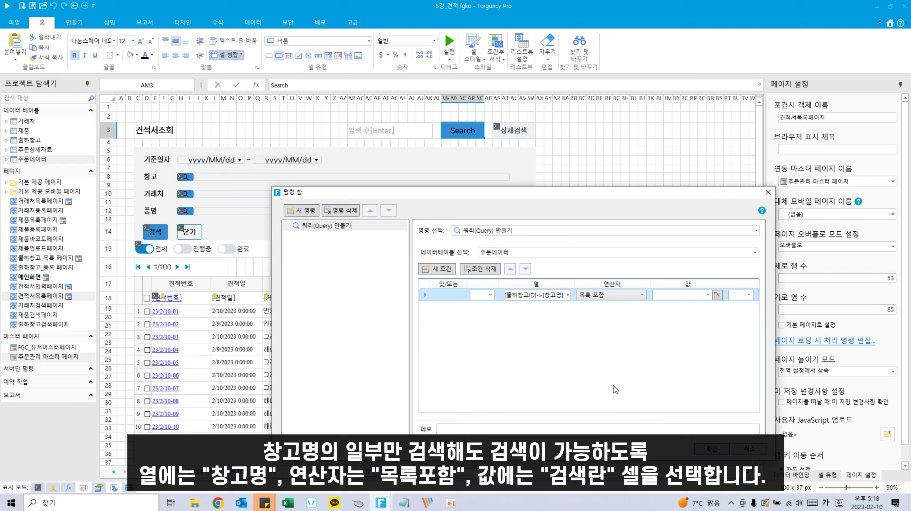
pyautogui.click(718, 295)
pyautogui.click(408, 130)
# Step: Add an OR condition: 거래처ID→회사명 목록 포함 =AB3
pyautogui.click(437, 269)
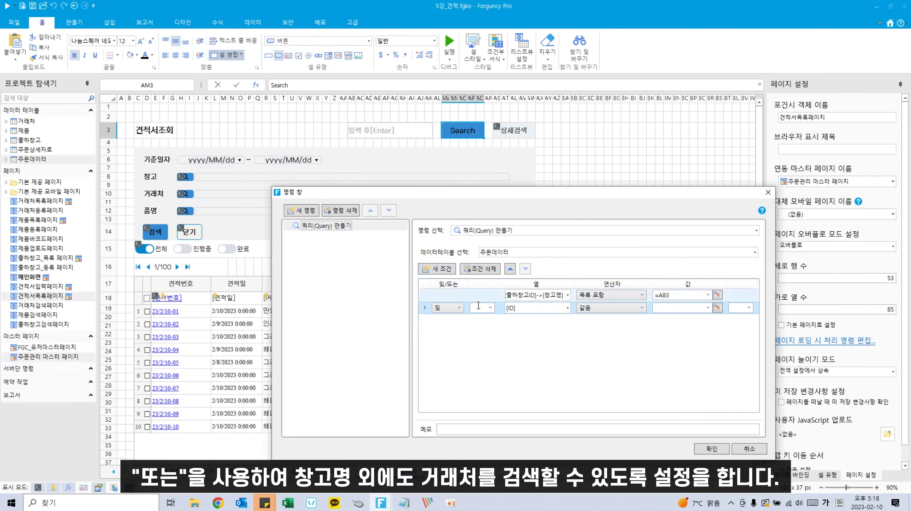
pyautogui.click(451, 308)
pyautogui.click(444, 334)
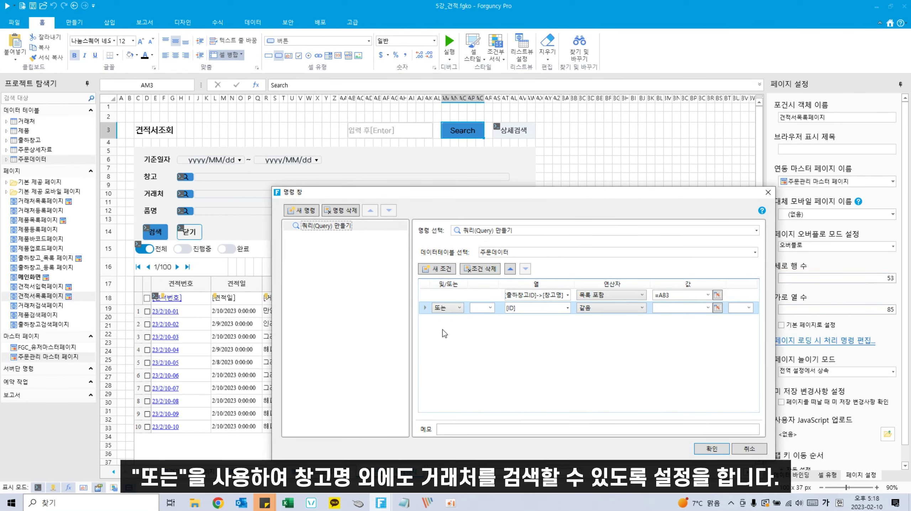
pyautogui.click(568, 308)
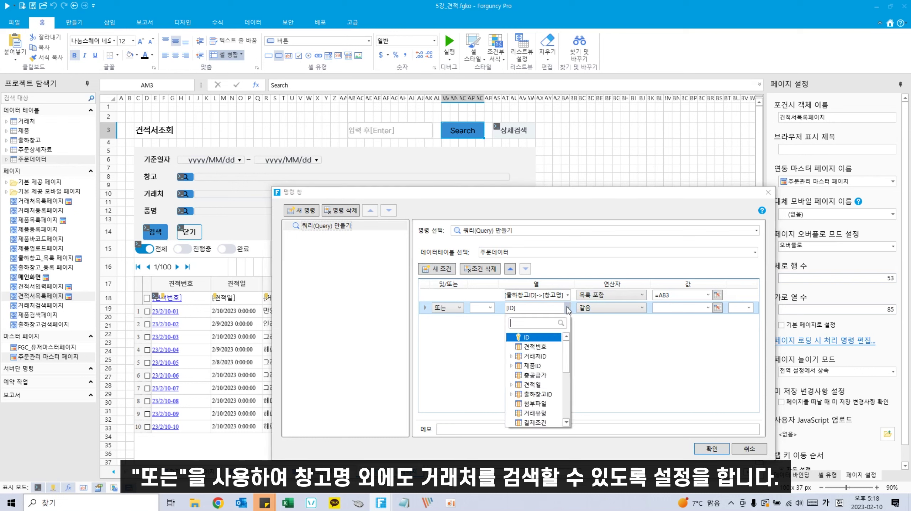
pyautogui.click(511, 356)
pyautogui.click(535, 375)
pyautogui.click(614, 309)
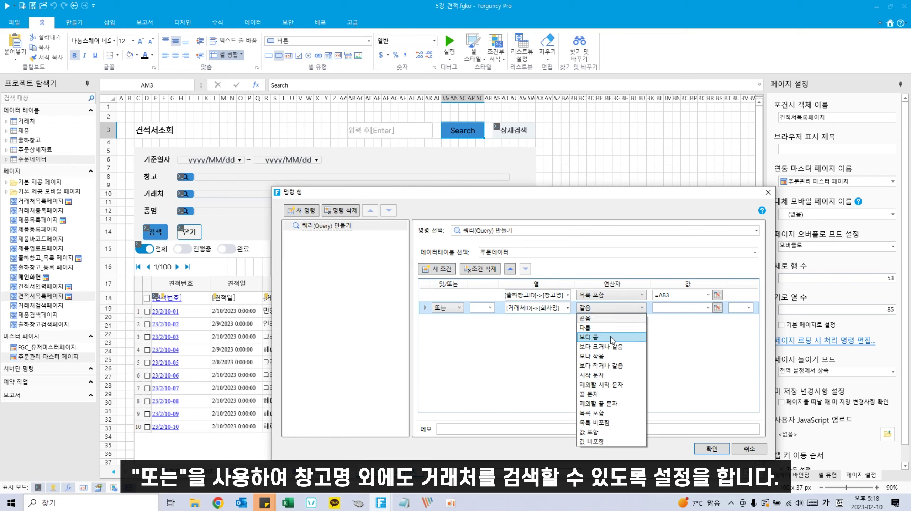
pyautogui.click(605, 413)
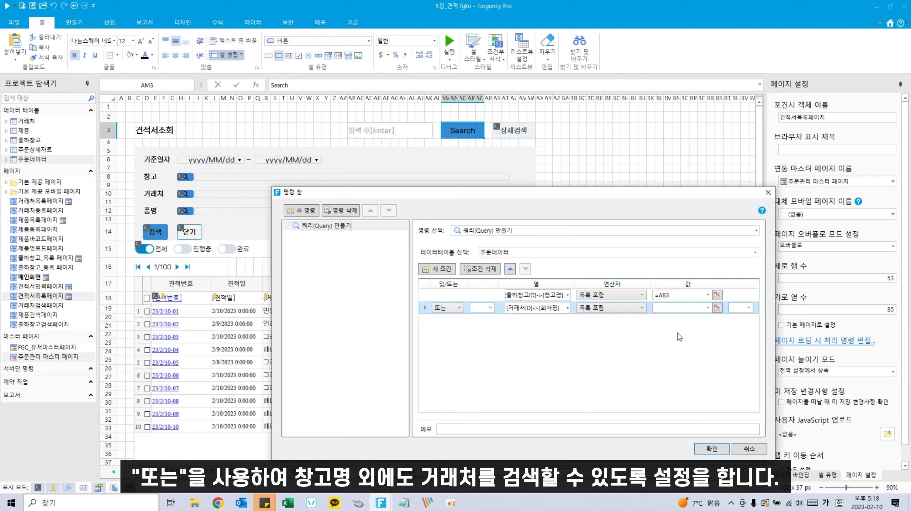
pyautogui.click(718, 308)
pyautogui.click(382, 131)
pyautogui.press('Return')
# Step: Add a third OR condition: 제품ID→제품명 목록 포함 =AB3
pyautogui.click(442, 272)
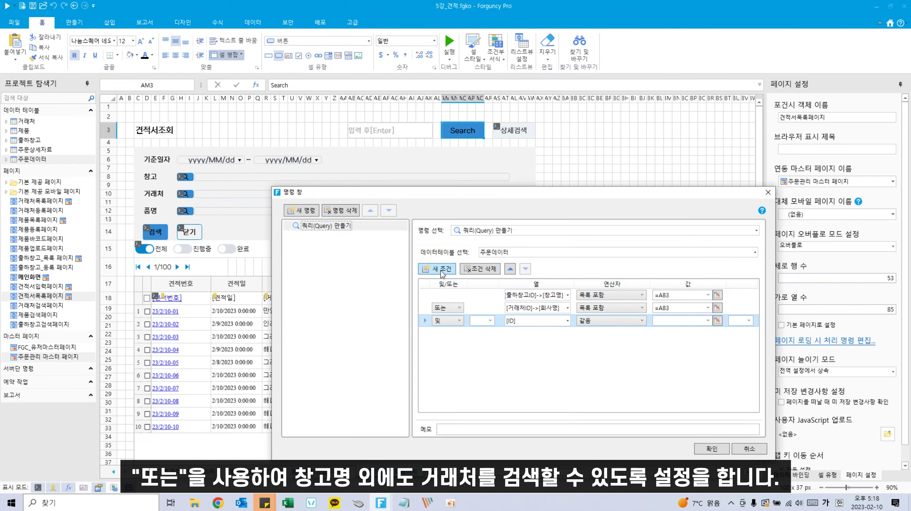
pyautogui.click(568, 322)
pyautogui.click(510, 380)
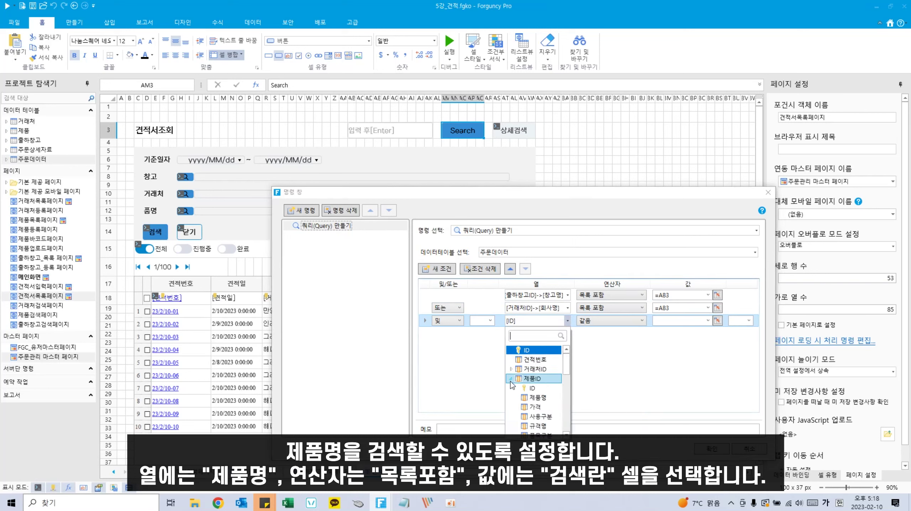
pyautogui.click(533, 400)
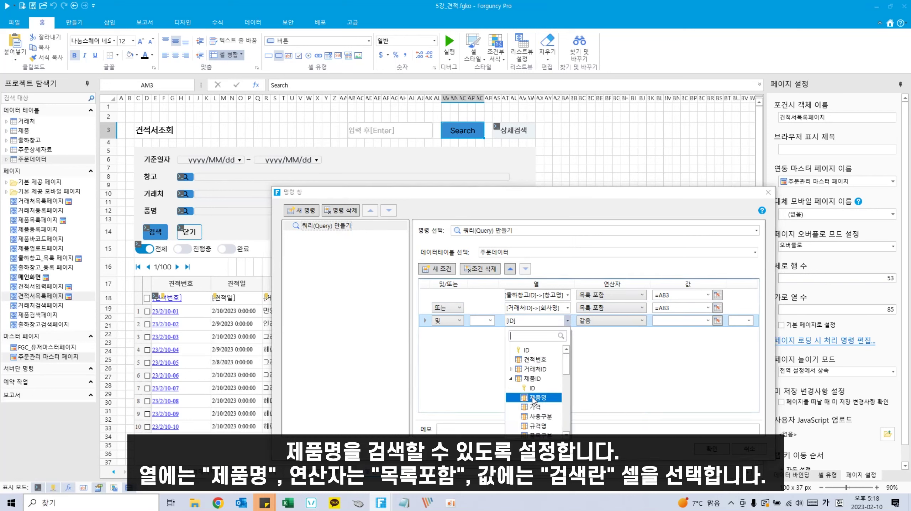
pyautogui.click(447, 320)
pyautogui.click(445, 342)
pyautogui.click(623, 321)
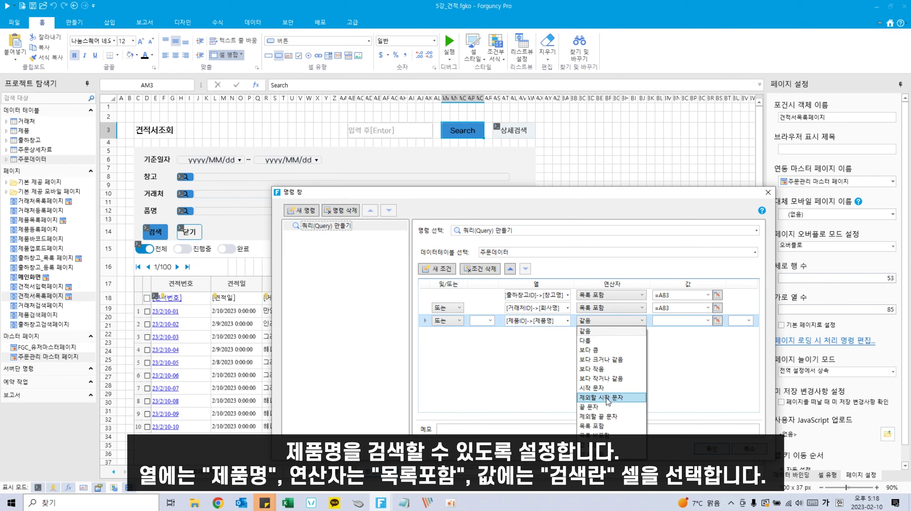
pyautogui.click(608, 426)
pyautogui.click(718, 321)
pyautogui.click(408, 134)
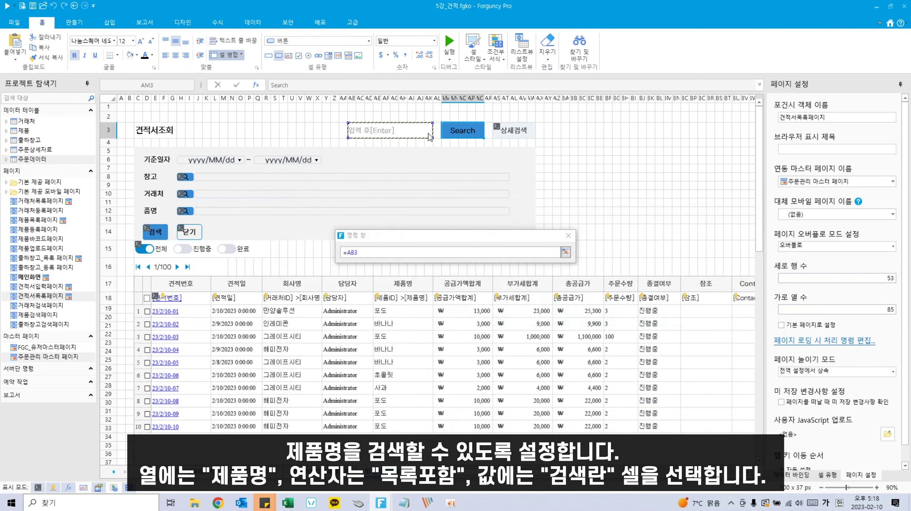
# Step: Save the Search command settings and run the app in the browser
pyautogui.click(565, 252)
pyautogui.click(703, 448)
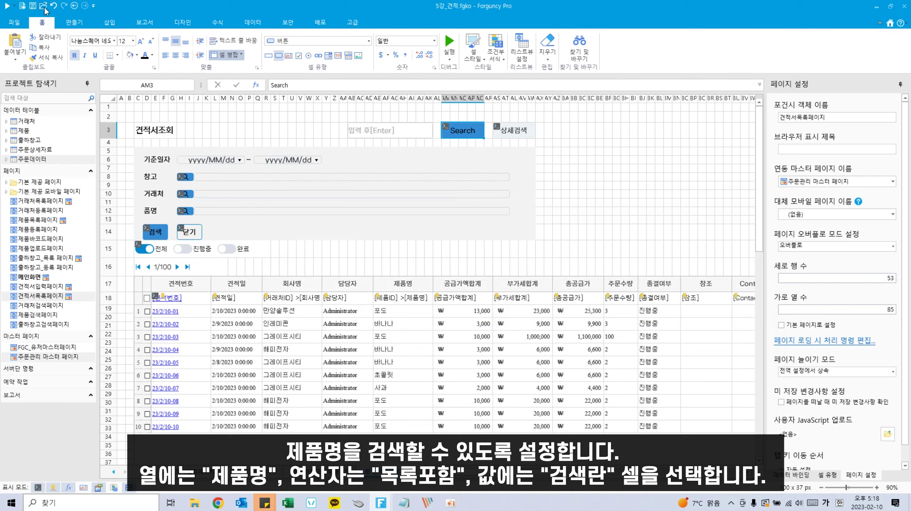
pyautogui.click(7, 5)
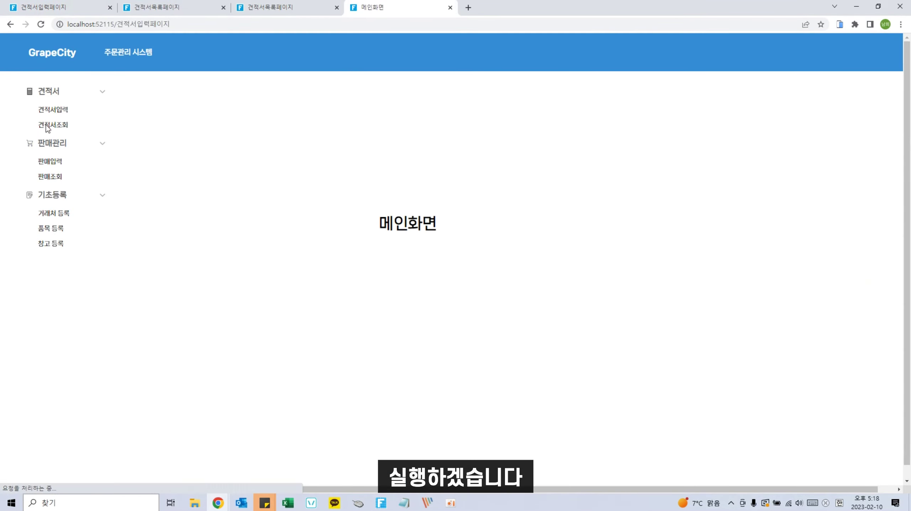
# Step: On the 견적서조회 page, search quotes for 포도, then clear the search to show all
pyautogui.click(50, 125)
pyautogui.click(445, 103)
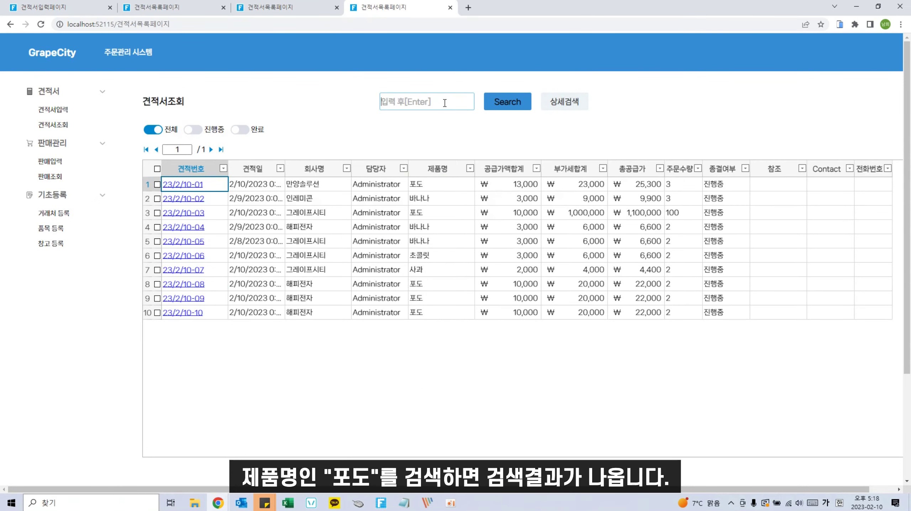
pyautogui.write('ㅍ')
pyautogui.write('도')
pyautogui.click(508, 102)
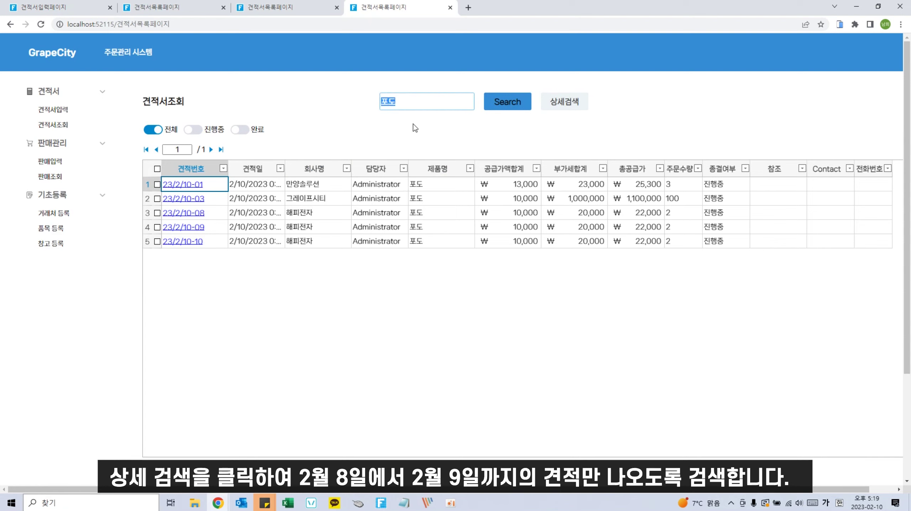
pyautogui.press('BackSpace')
pyautogui.press('BackSpace')
pyautogui.click(514, 106)
# Step: In 상세검색, filter quotes by the date range 2023/02/08 to 02/09
pyautogui.click(548, 102)
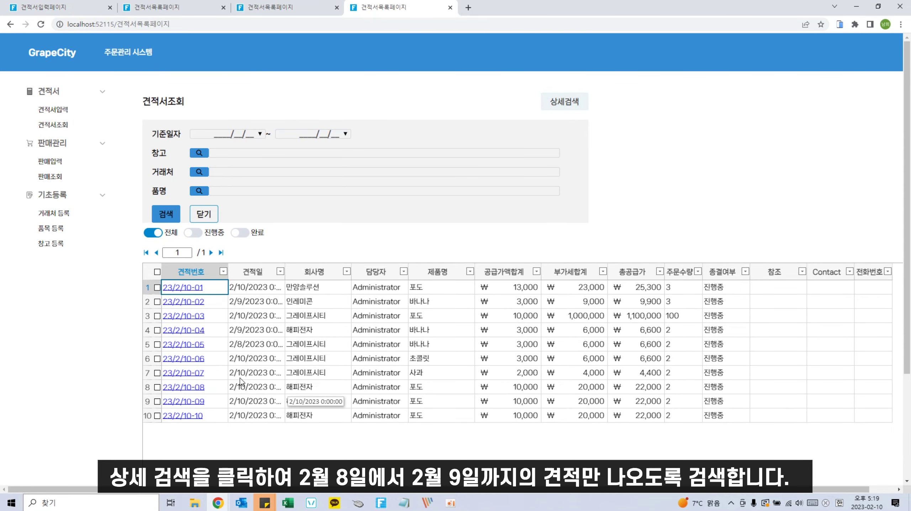
pyautogui.click(260, 134)
pyautogui.click(237, 183)
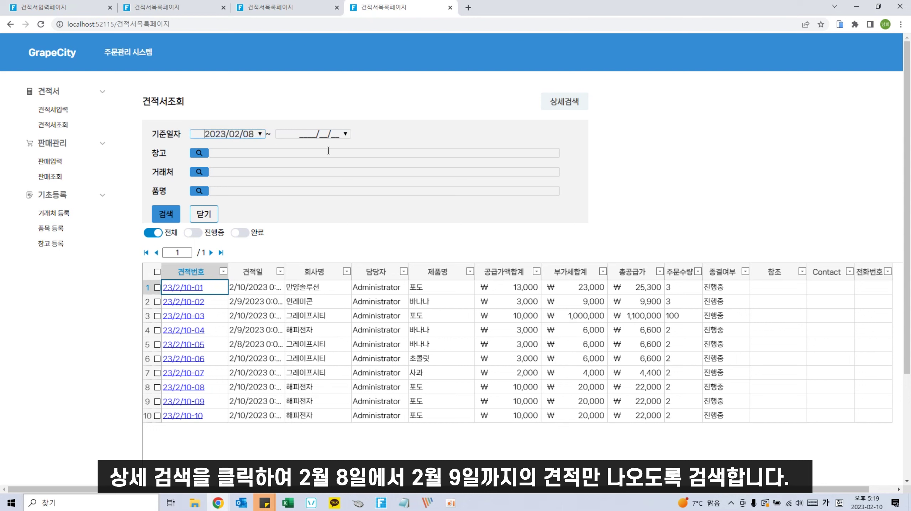
pyautogui.click(346, 134)
pyautogui.click(335, 182)
pyautogui.click(174, 214)
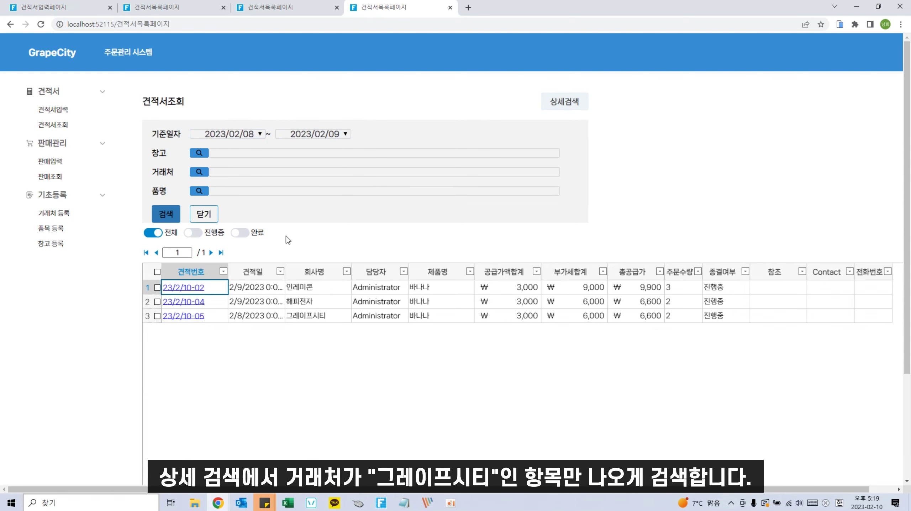
# Step: Filter the quotes by 거래처 그레이프시티
pyautogui.click(217, 175)
pyautogui.write('그레이프시')
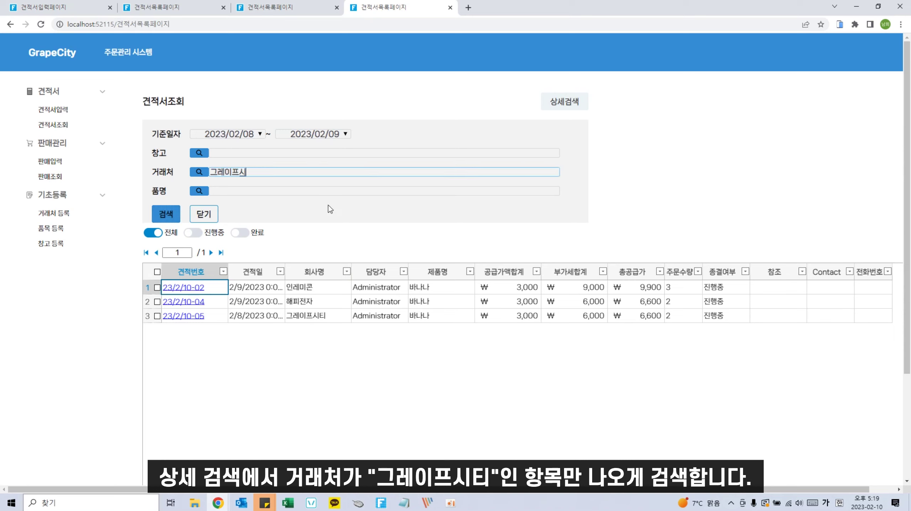
pyautogui.write('티')
pyautogui.click(166, 214)
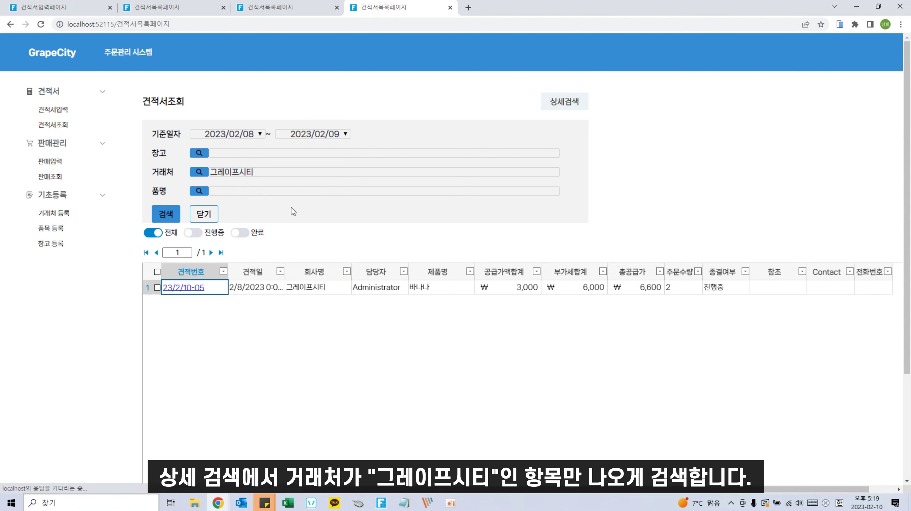
# Step: Reload the list and toggle the 완료 and in-progress status filters, then return to the designer
pyautogui.click(53, 124)
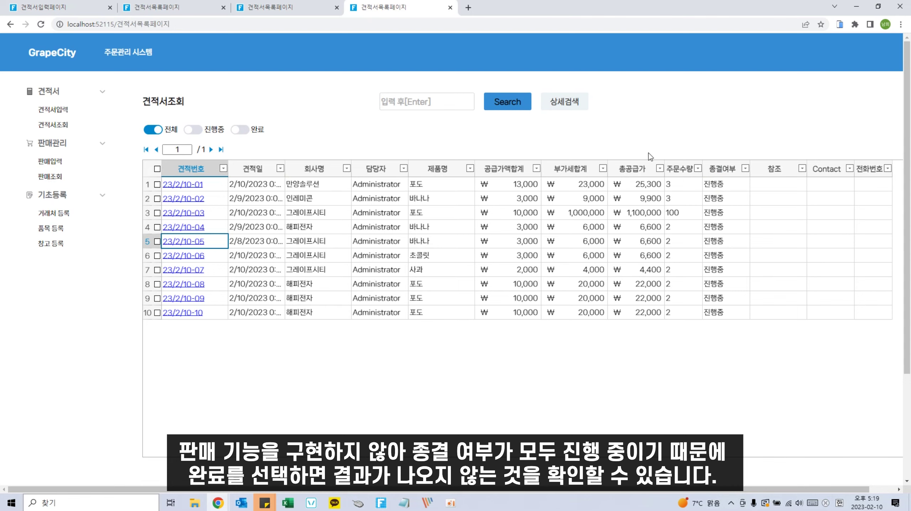
pyautogui.click(241, 129)
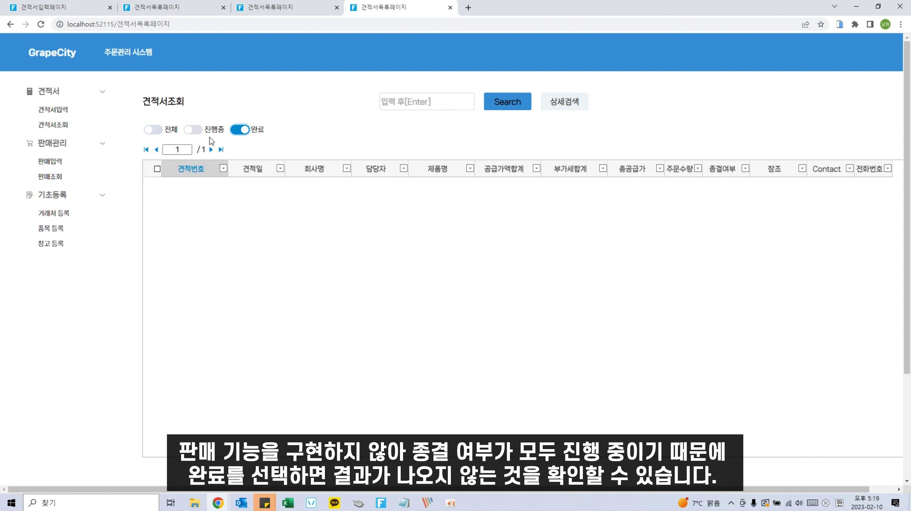
pyautogui.click(209, 136)
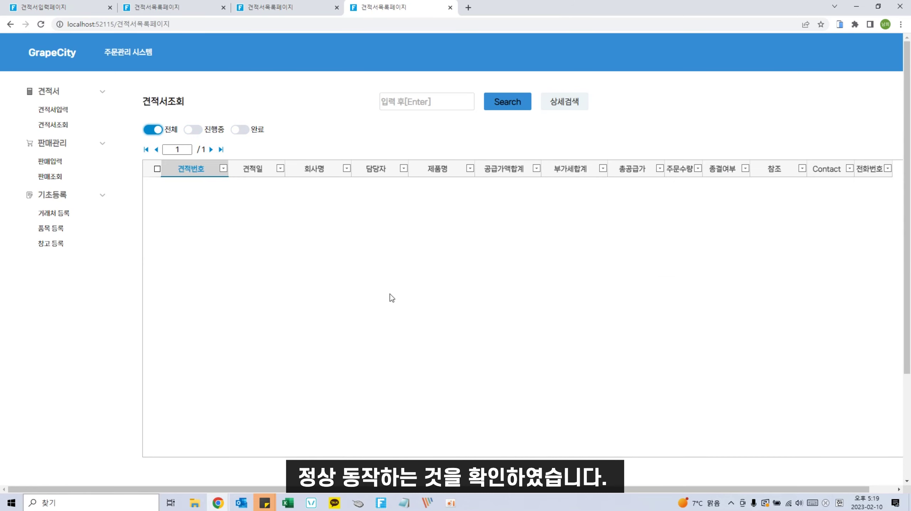
pyautogui.click(451, 503)
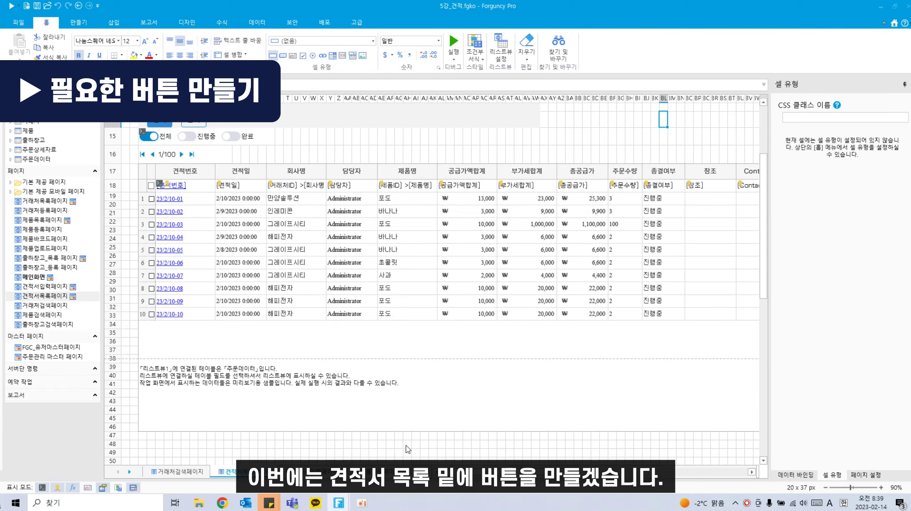
# Step: Turn cells C48:E48 into a button labelled 신규
pyautogui.scroll(1, 284, 438)
pyautogui.scroll(-2, 284, 437)
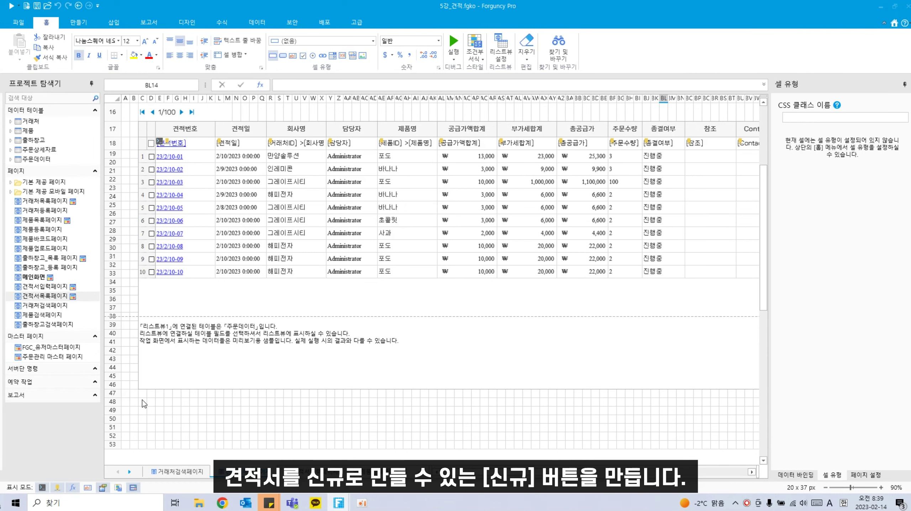
pyautogui.moveTo(143, 401); pyautogui.dragTo(161, 405)
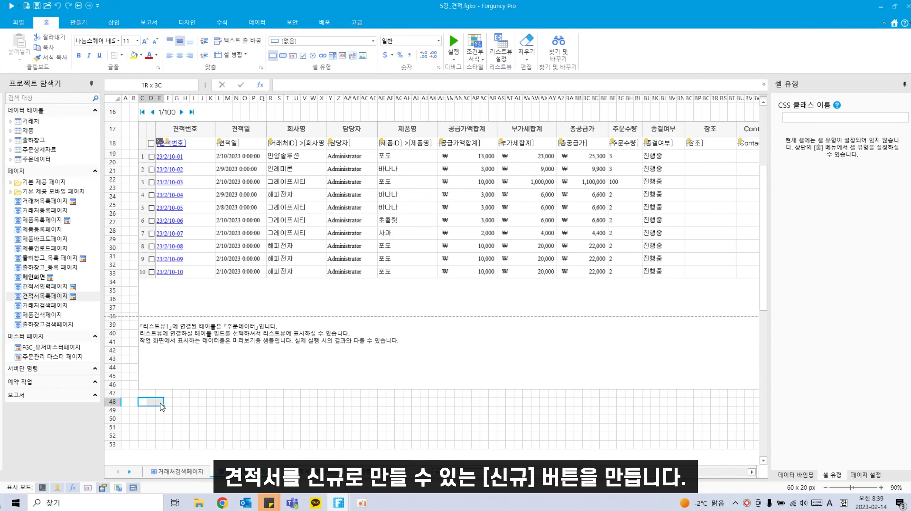
pyautogui.click(283, 56)
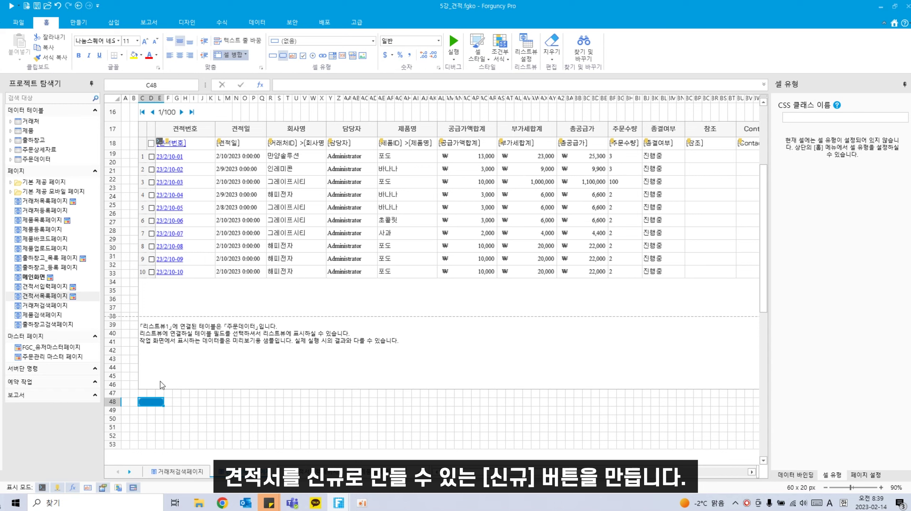
pyautogui.rightClick(155, 404)
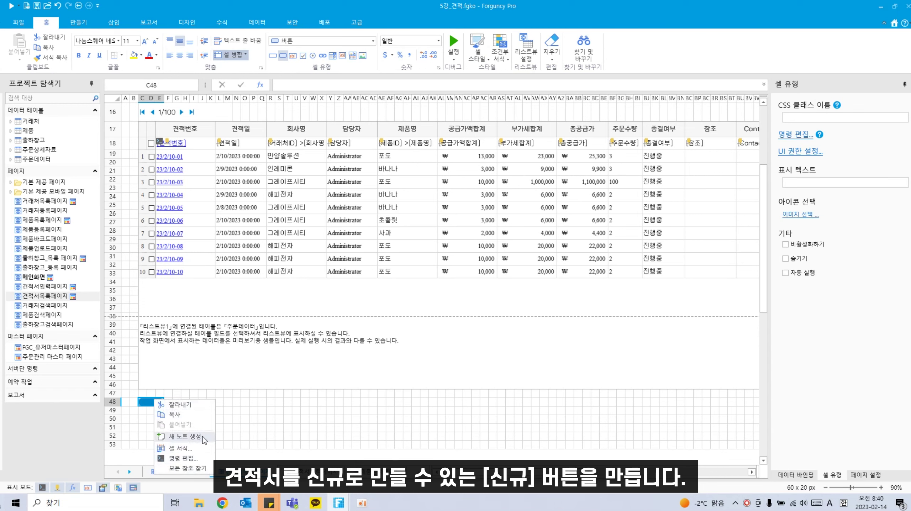
pyautogui.click(285, 88)
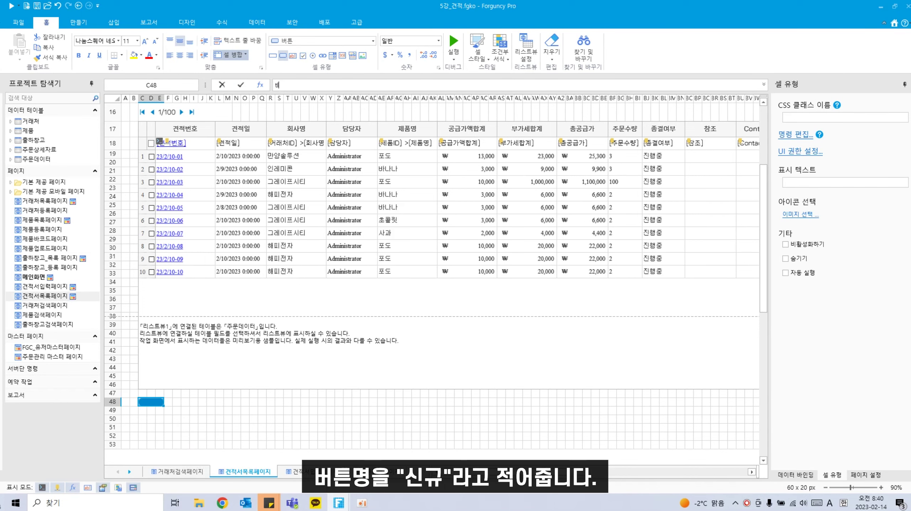
pyautogui.write('신규')
pyautogui.click(194, 436)
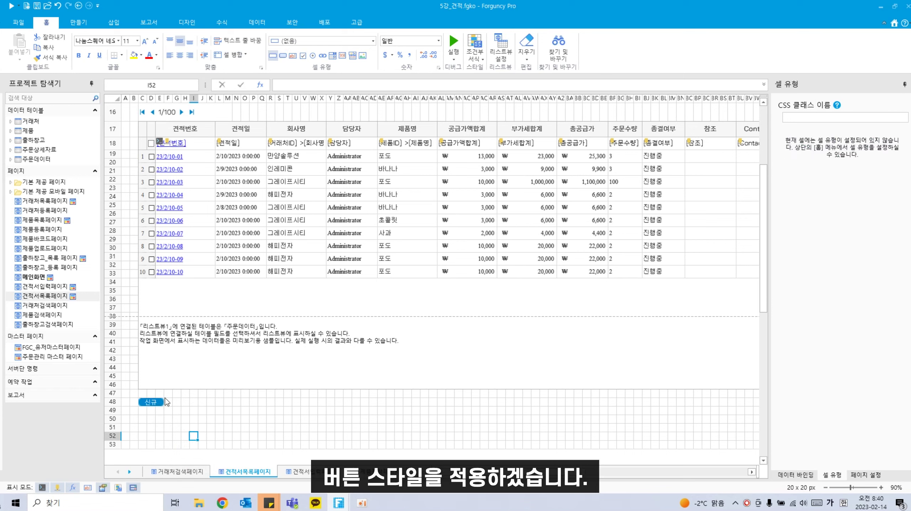
# Step: Style the 신규 button with Cell Style 스타일1 and a new font colour
pyautogui.click(145, 400)
pyautogui.click(476, 60)
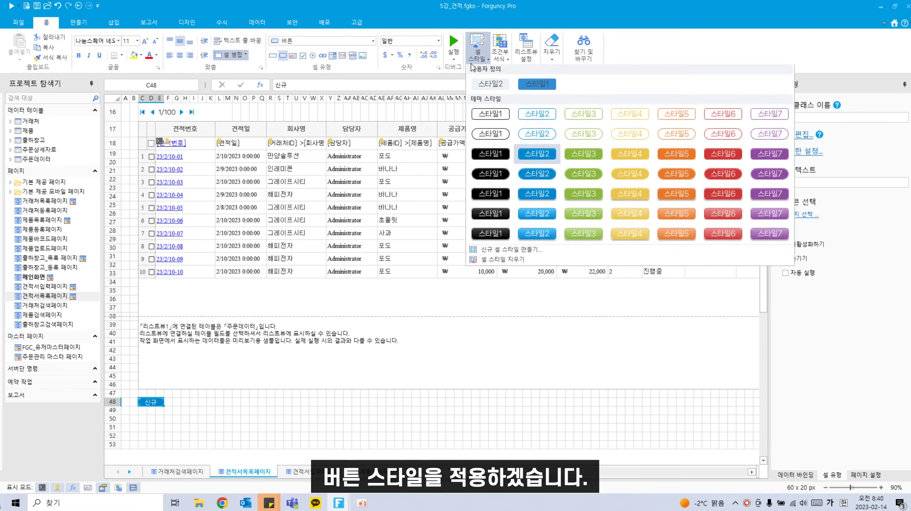
pyautogui.click(534, 87)
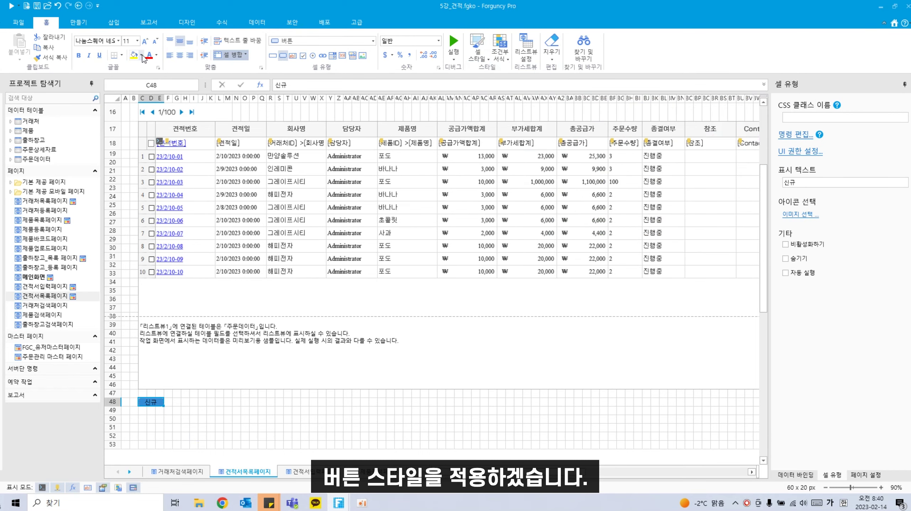
pyautogui.click(156, 62)
pyautogui.click(153, 92)
pyautogui.click(125, 403)
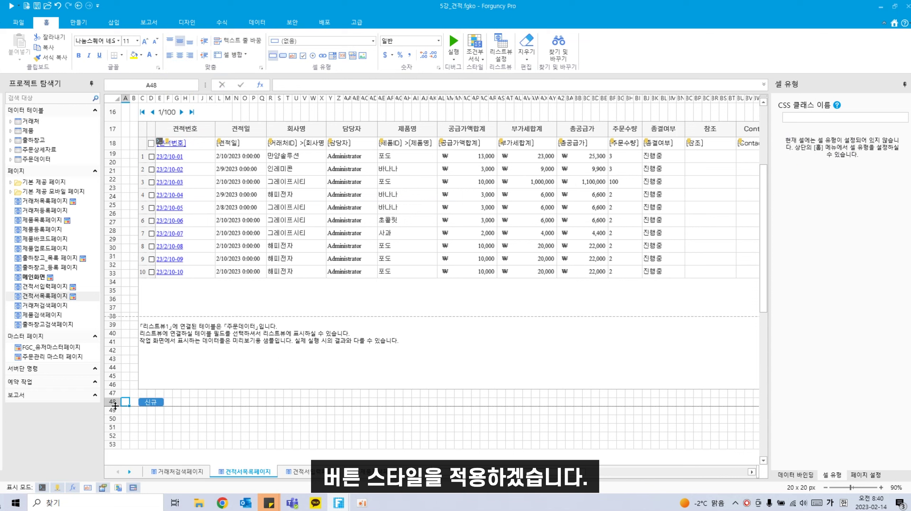
pyautogui.click(155, 404)
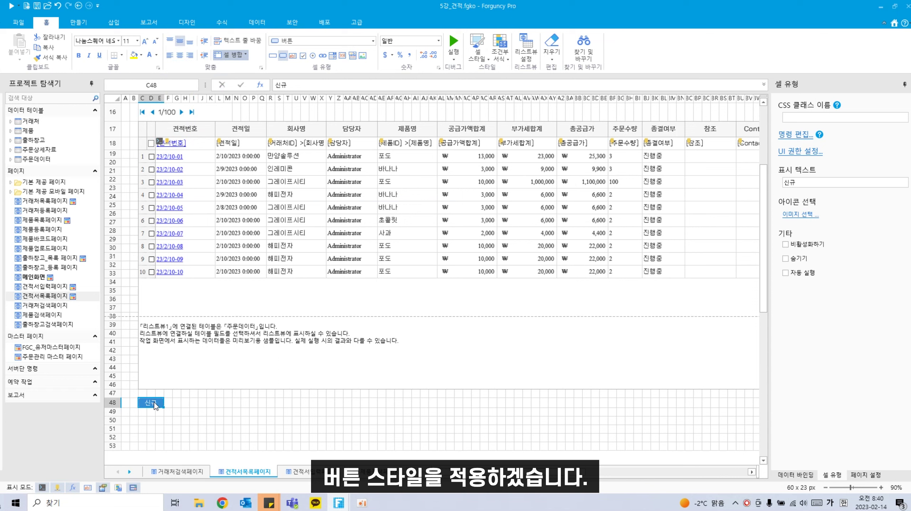
# Step: Give the 신규 button a 페이지 이동 command that opens 견적서입력페이지
pyautogui.rightClick(155, 404)
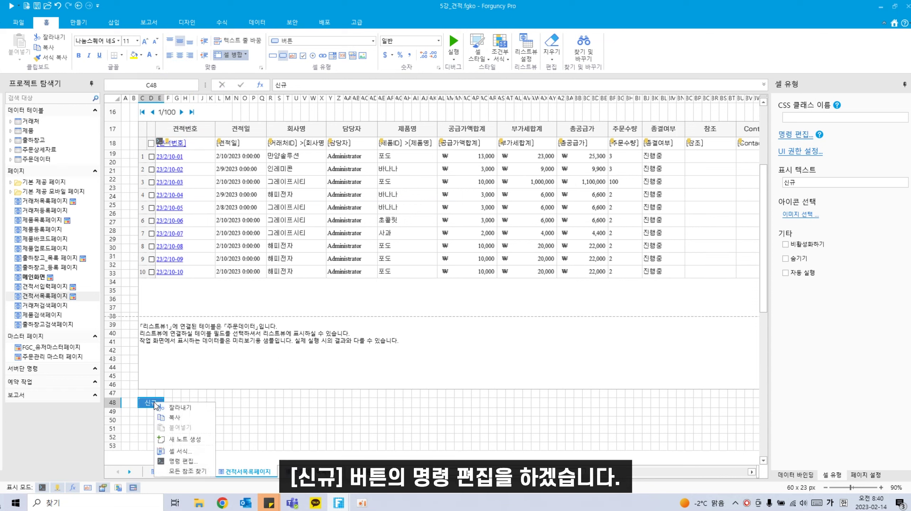
pyautogui.click(182, 462)
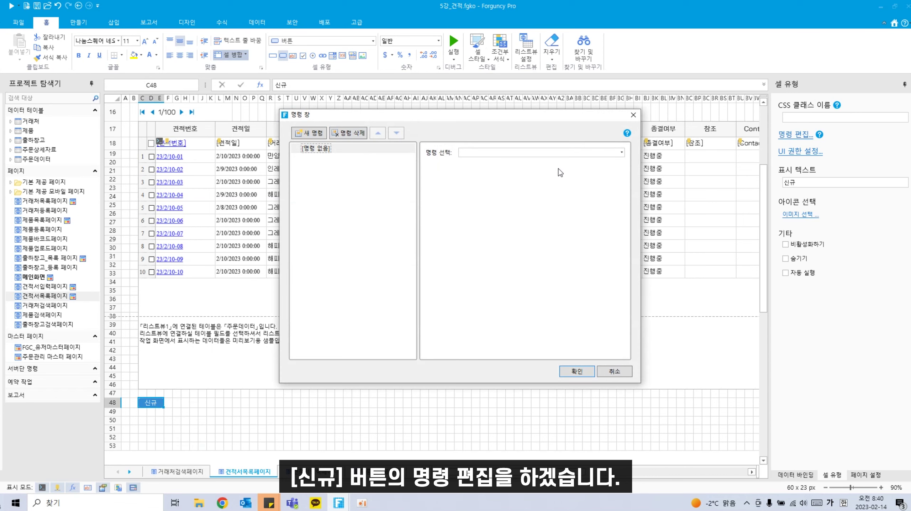
pyautogui.click(566, 153)
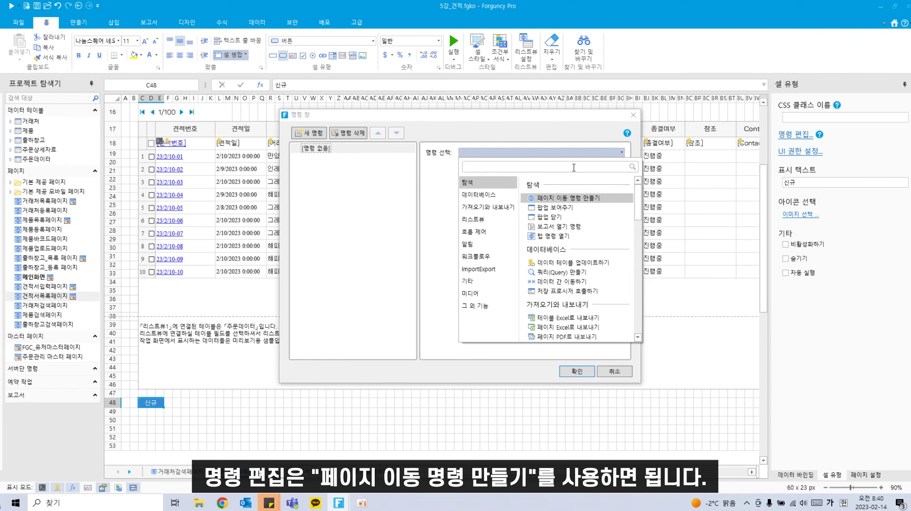
pyautogui.click(568, 198)
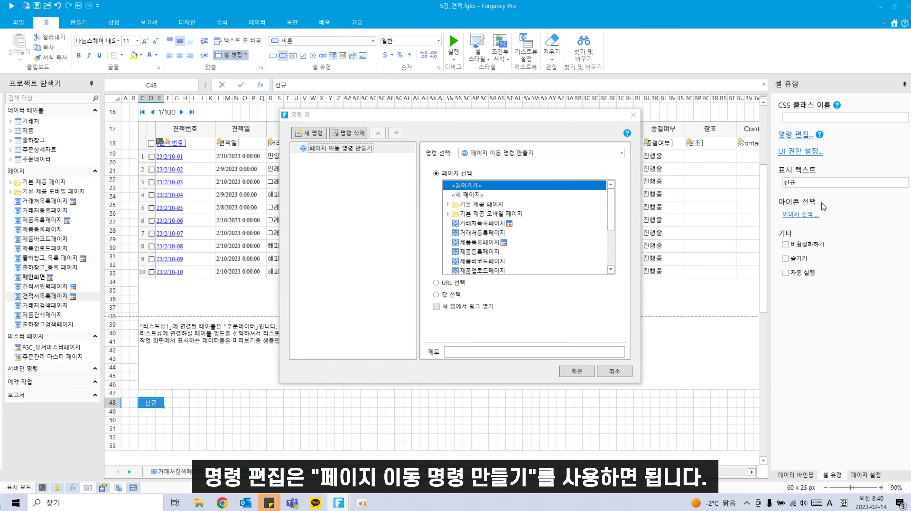
pyautogui.scroll(-3, 483, 253)
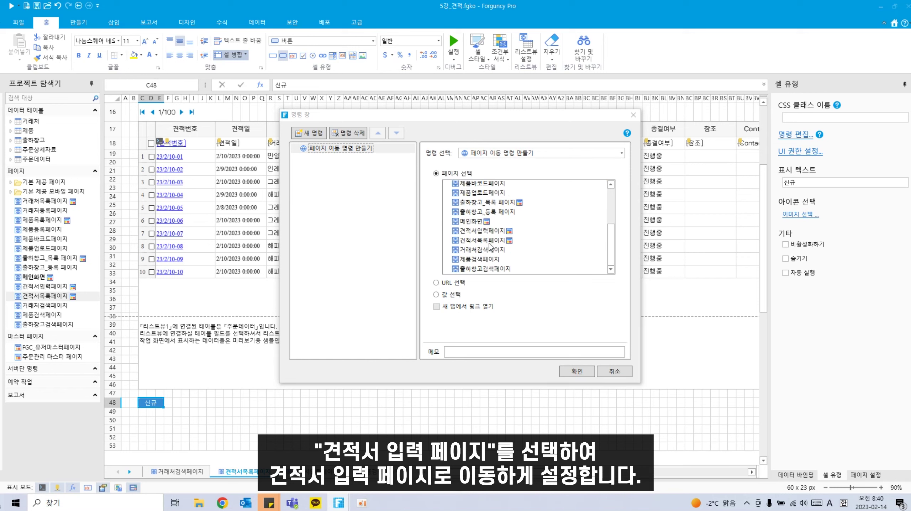
pyautogui.click(494, 232)
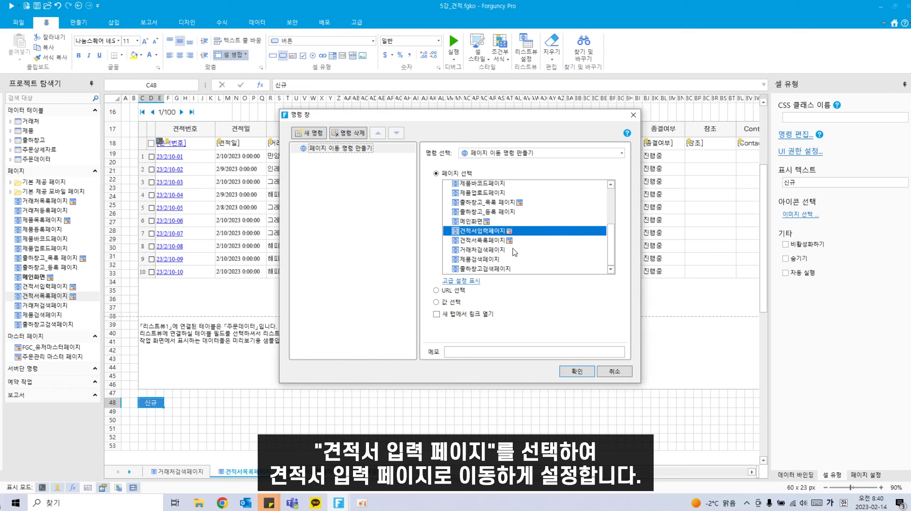
pyautogui.click(569, 373)
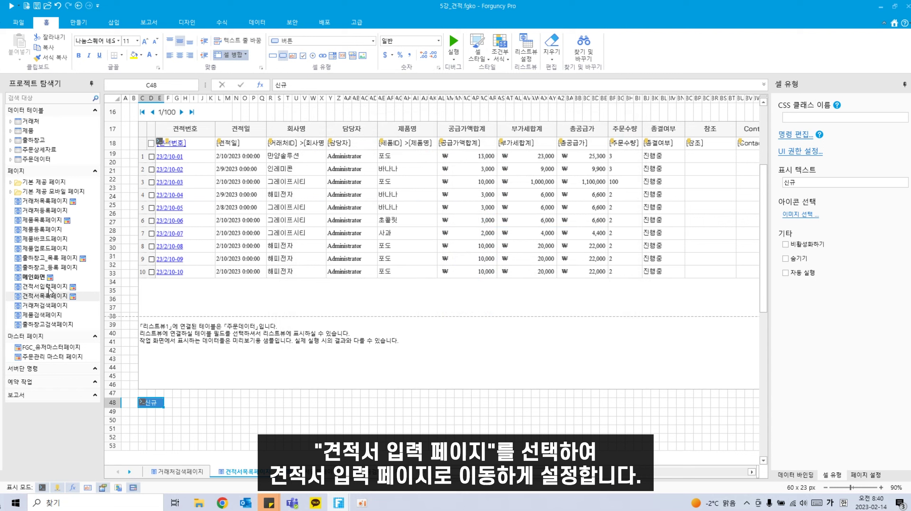
# Step: Make row 48 taller and select G48:L48 for the next button
pyautogui.moveTo(113, 407); pyautogui.dragTo(112, 410)
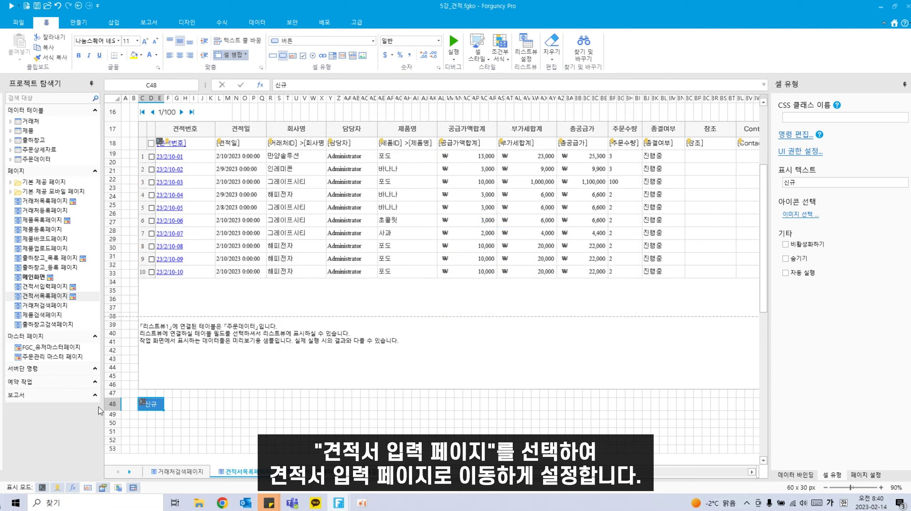
pyautogui.click(202, 405)
pyautogui.moveTo(177, 405); pyautogui.dragTo(220, 404)
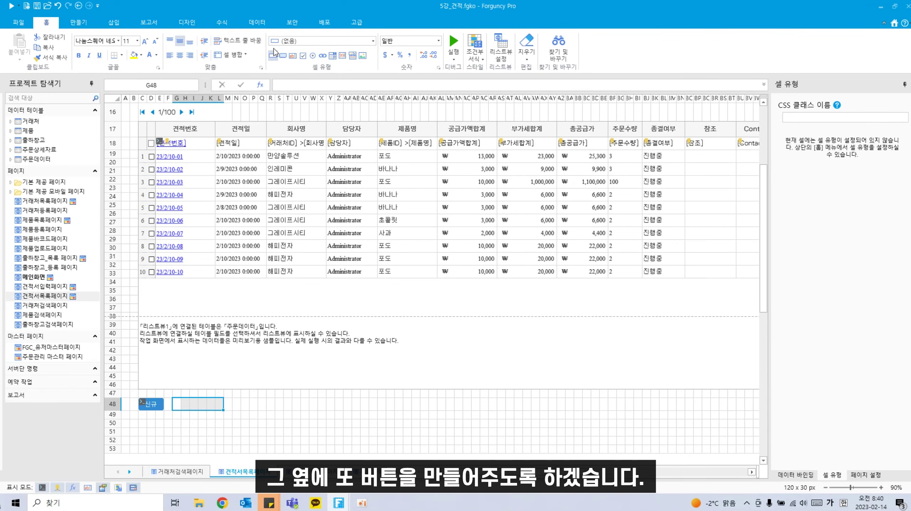
# Step: Make G48:L48 a light-styled button labelled 견적서 인쇄
pyautogui.click(283, 55)
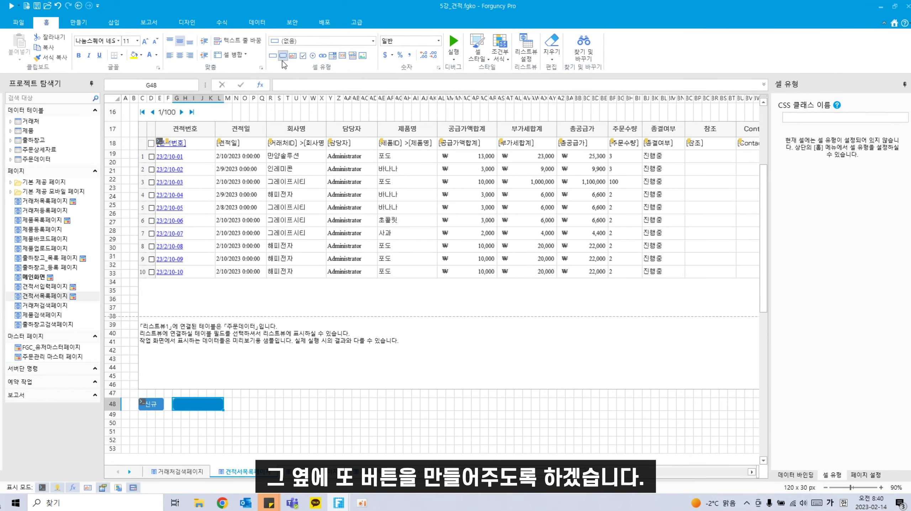
pyautogui.click(479, 57)
pyautogui.click(501, 85)
pyautogui.click(325, 85)
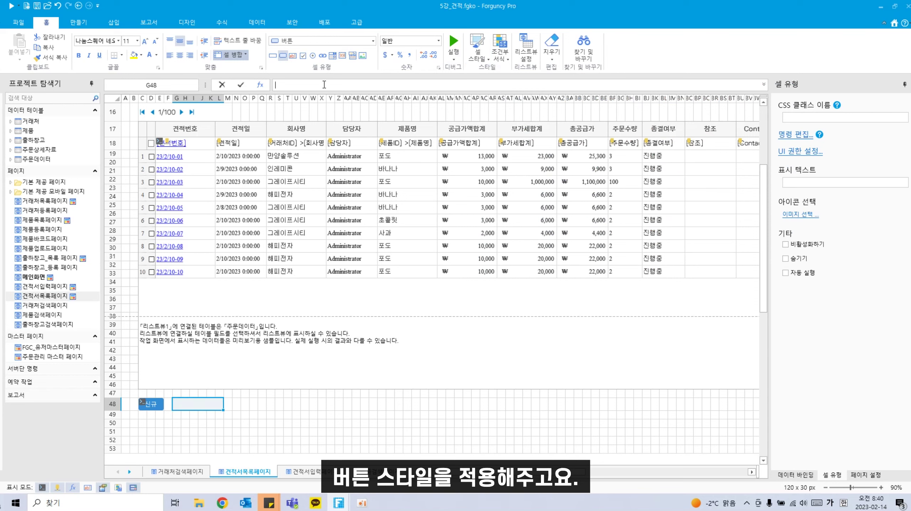
pyautogui.write('견적')
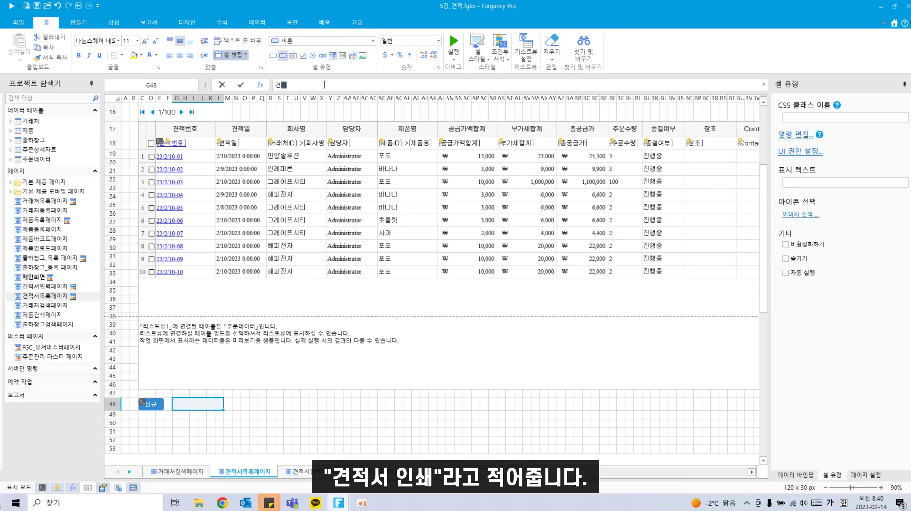
pyautogui.write('서 인쇄')
pyautogui.click(288, 403)
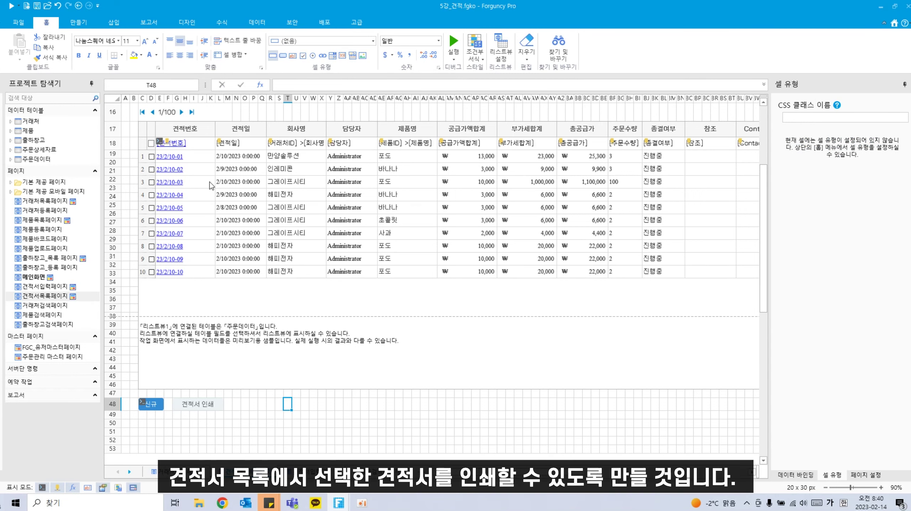
pyautogui.click(210, 414)
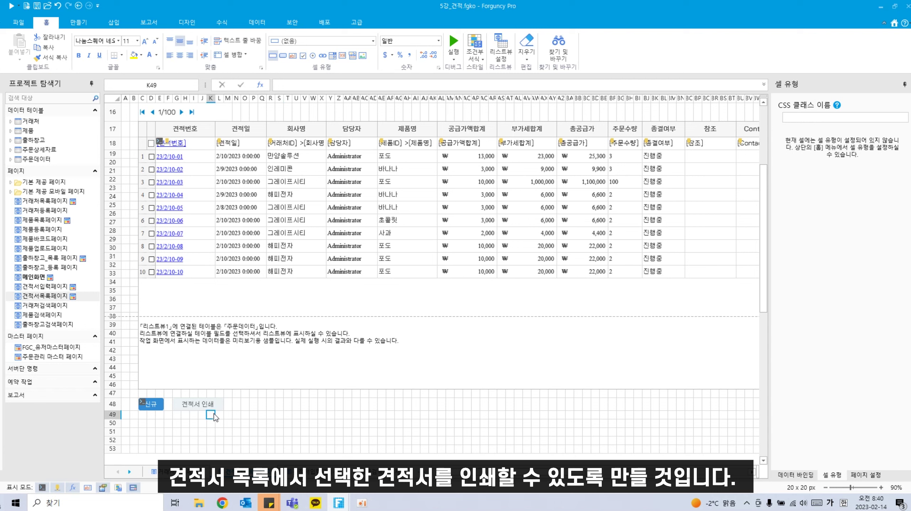
pyautogui.click(207, 404)
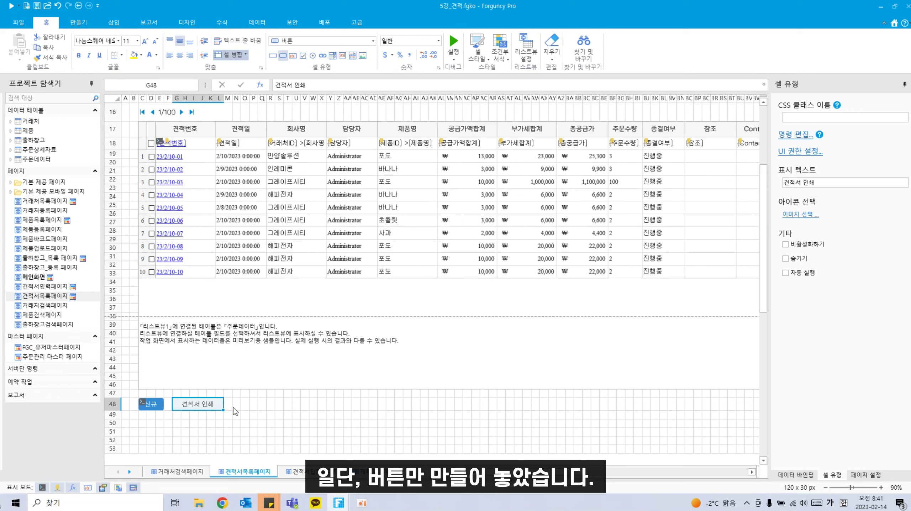
# Step: Make N48:Q48 a light-styled button labelled Excel
pyautogui.moveTo(235, 406); pyautogui.dragTo(264, 407)
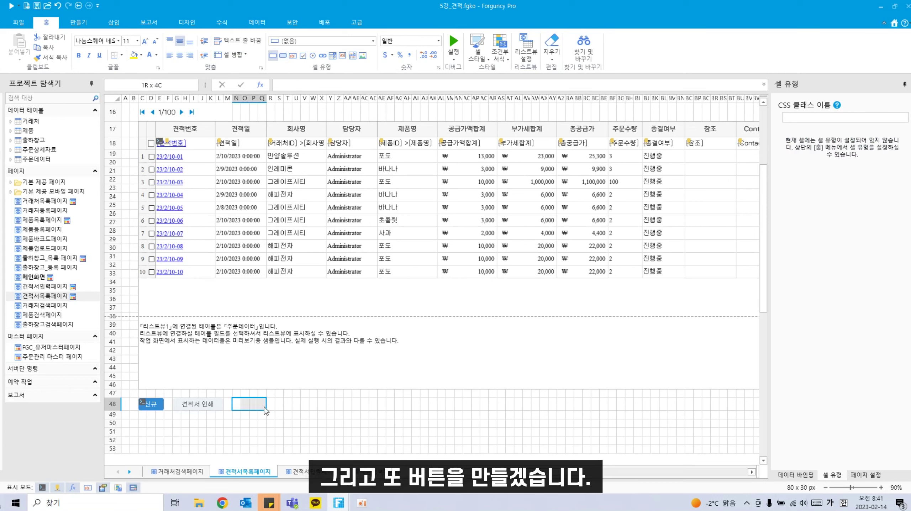
pyautogui.click(283, 55)
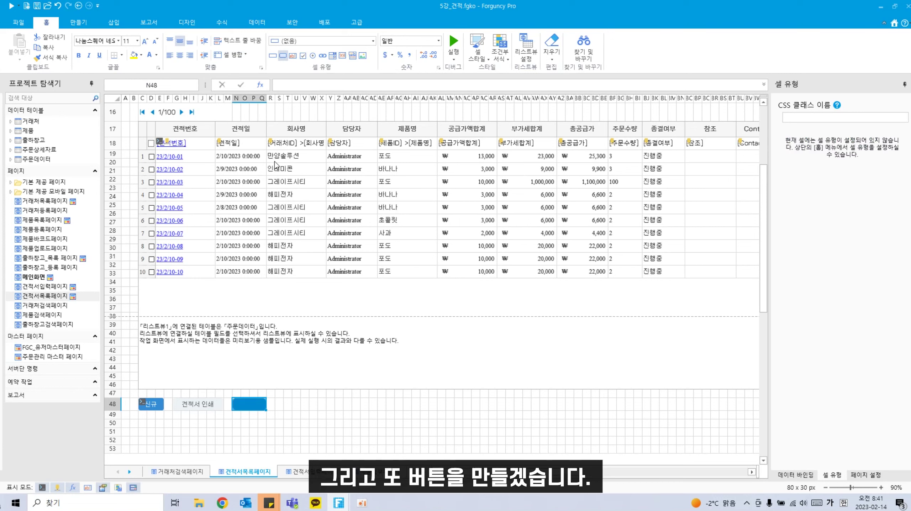
pyautogui.click(486, 57)
pyautogui.click(547, 86)
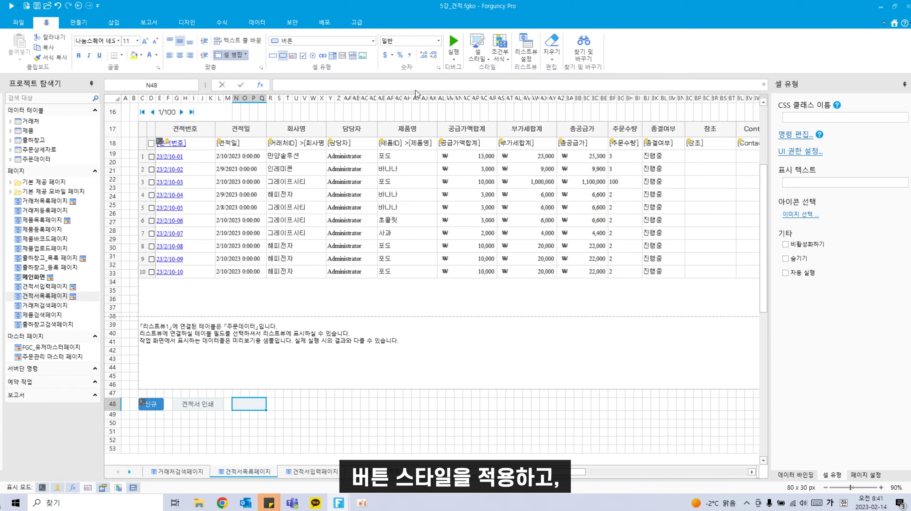
pyautogui.write('Exc')
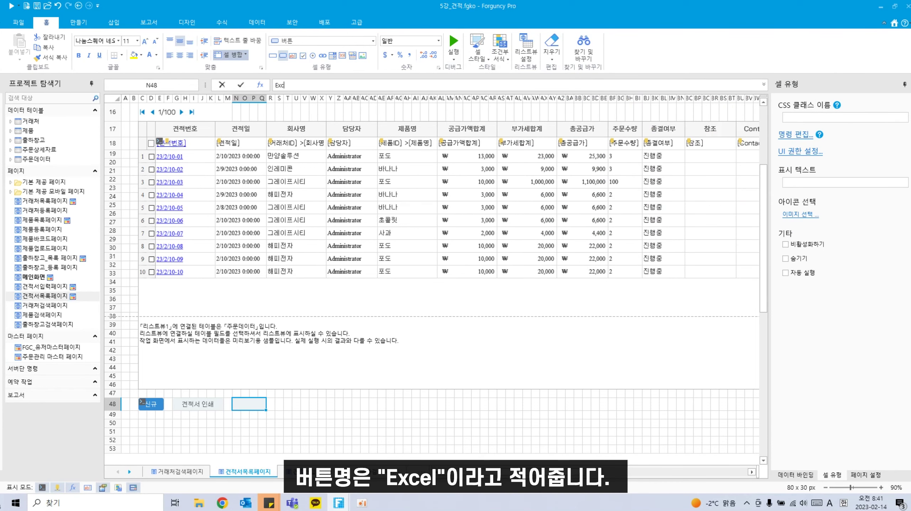
pyautogui.write('el')
pyautogui.click(315, 431)
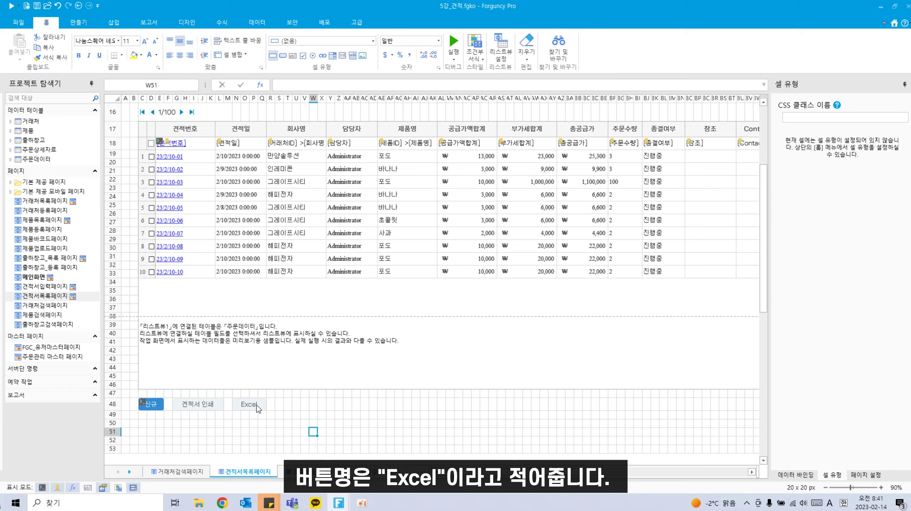
pyautogui.click(256, 406)
pyautogui.scroll(4, 231, 331)
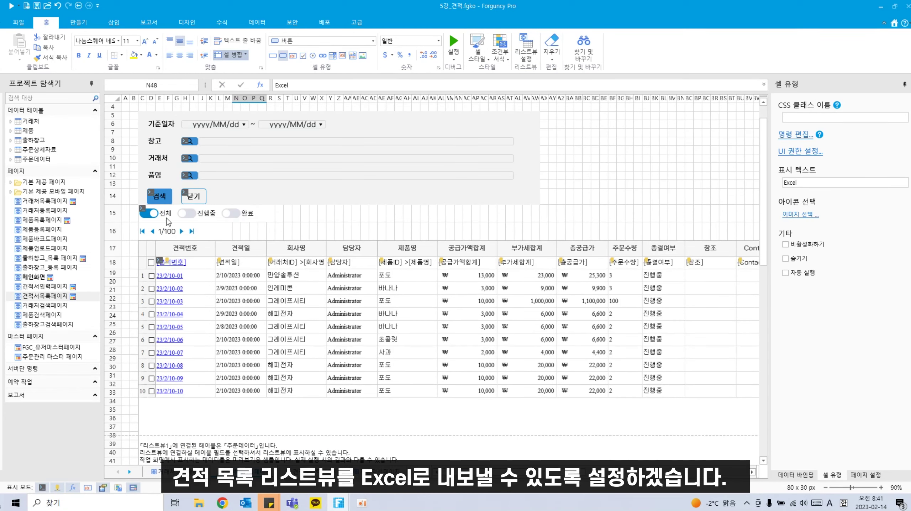
pyautogui.scroll(-3, 161, 374)
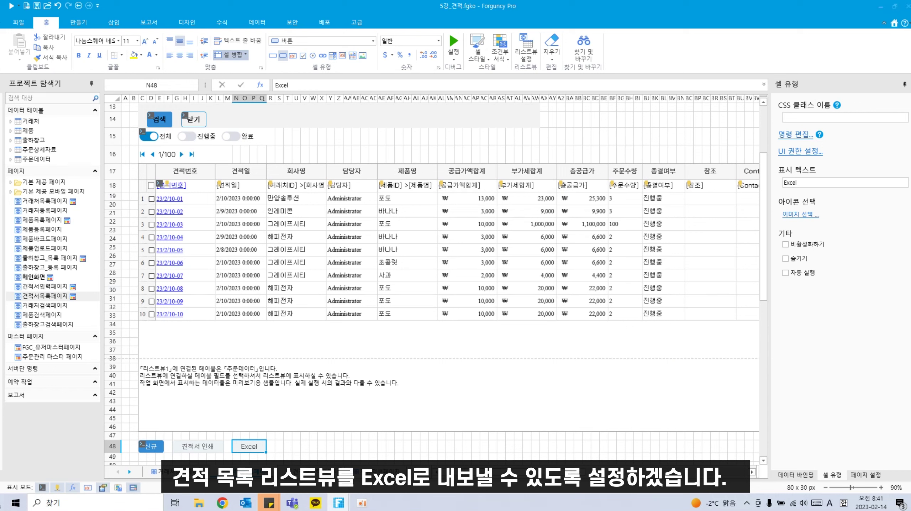
# Step: Assign the Excel button the 테이블 Excel로 내보내기 command, found by searching 테이블
pyautogui.rightClick(249, 449)
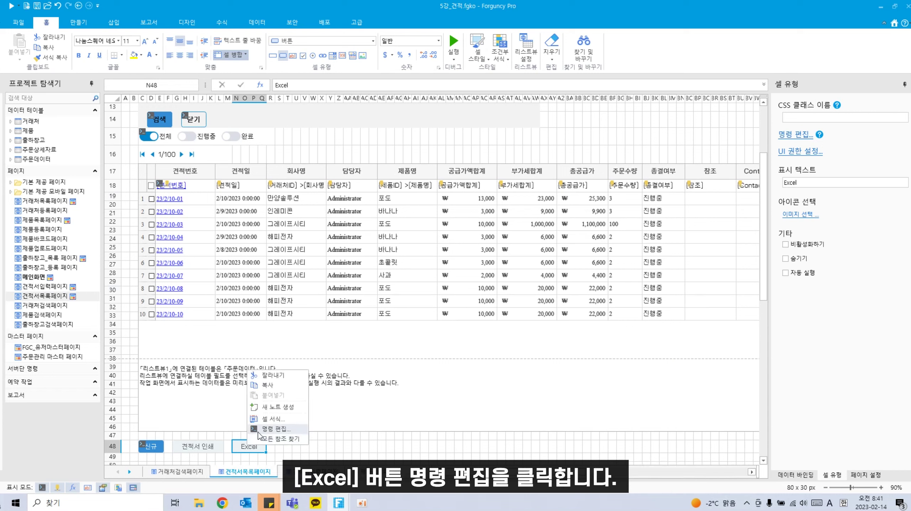
pyautogui.click(259, 433)
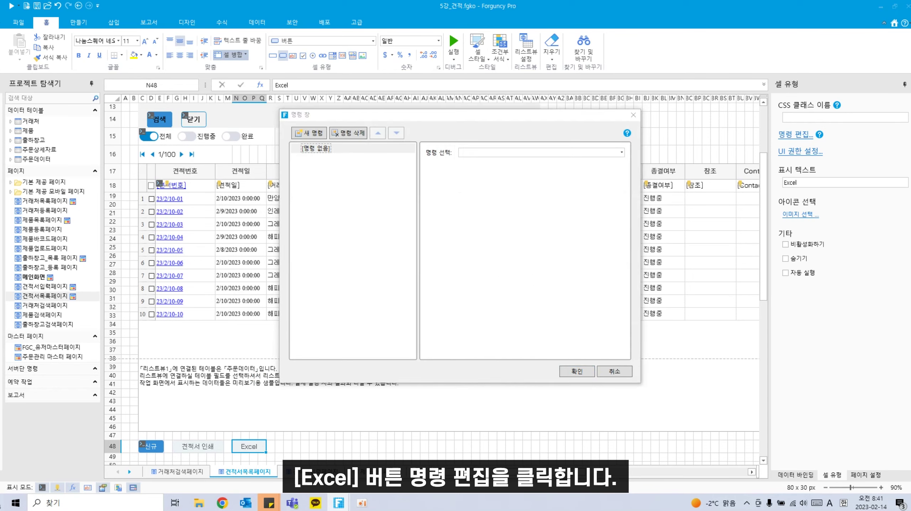
pyautogui.click(592, 153)
pyautogui.write('테이블')
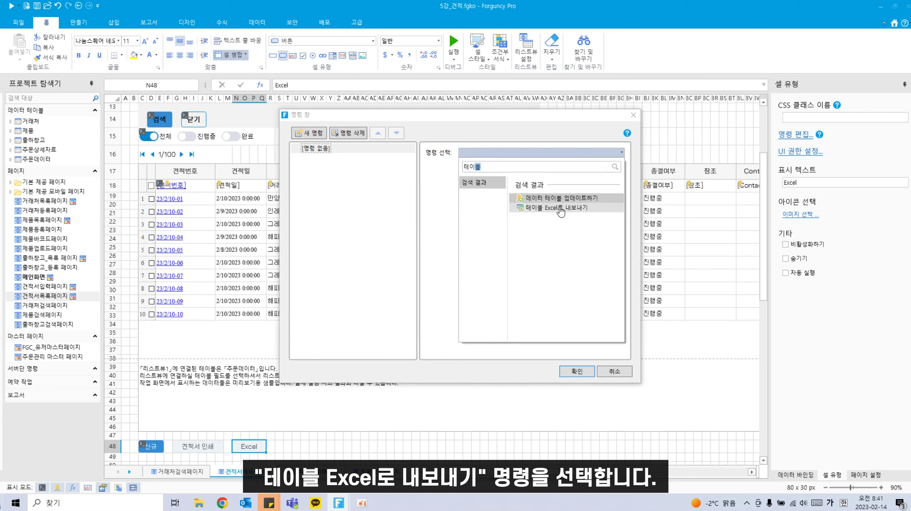
pyautogui.click(562, 208)
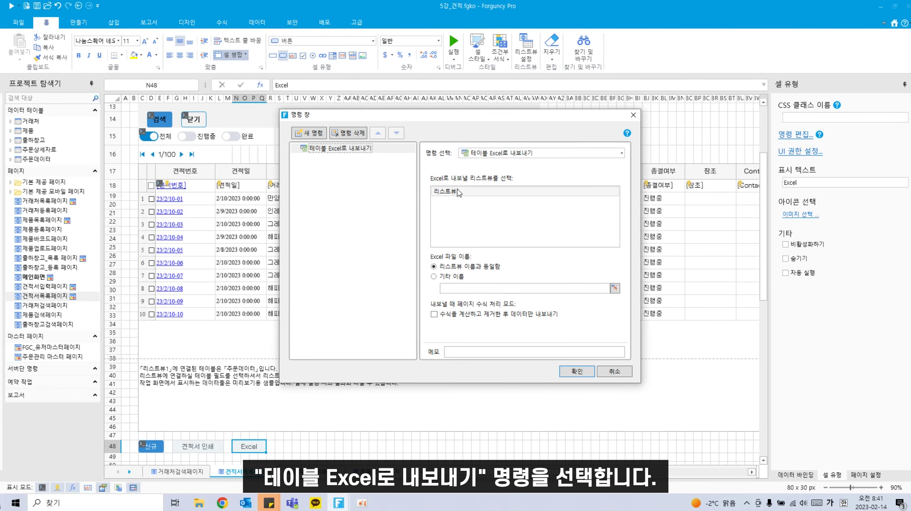
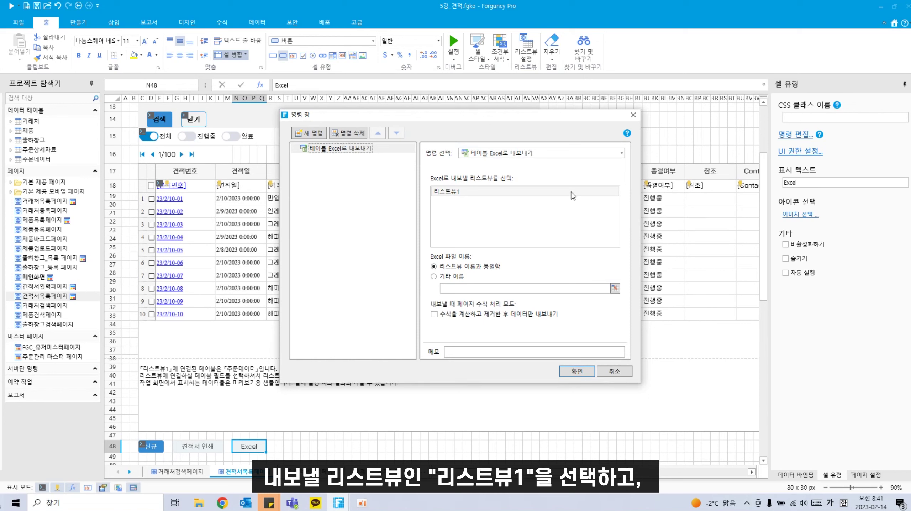
# Step: Set the Excel button to export 리스트뷰1 under the custom file name 견적서목록
pyautogui.click(468, 193)
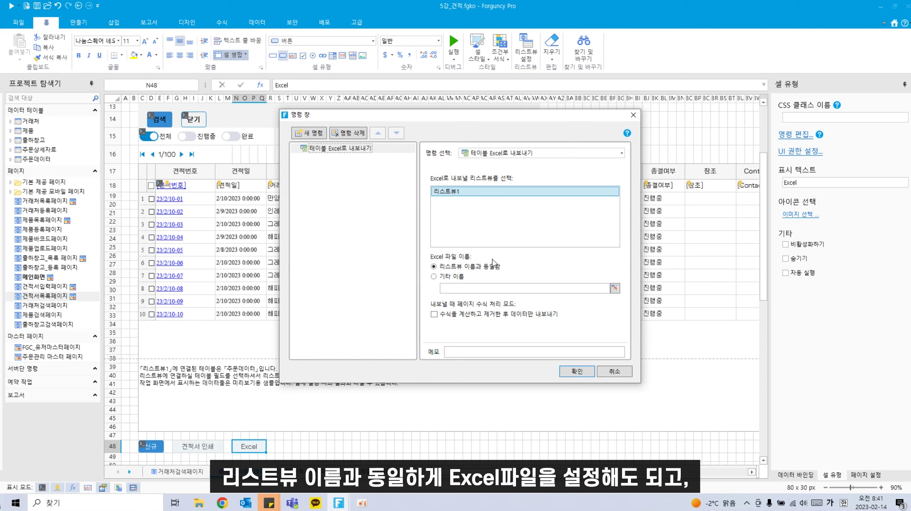
pyautogui.click(450, 277)
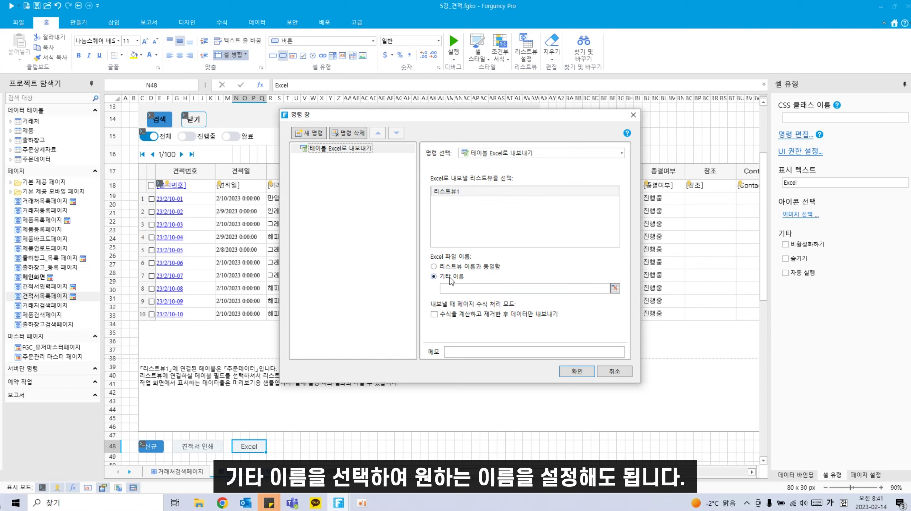
pyautogui.click(454, 290)
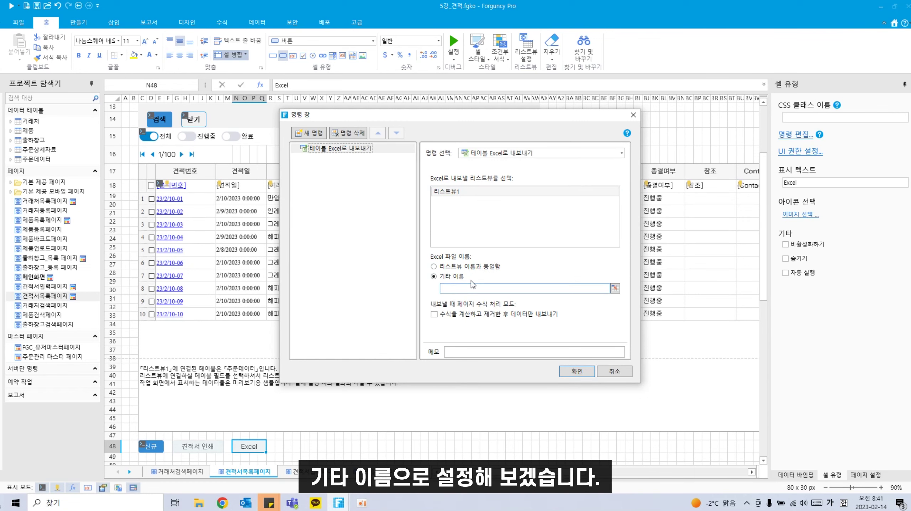
pyautogui.write('견적서목록')
pyautogui.click(577, 373)
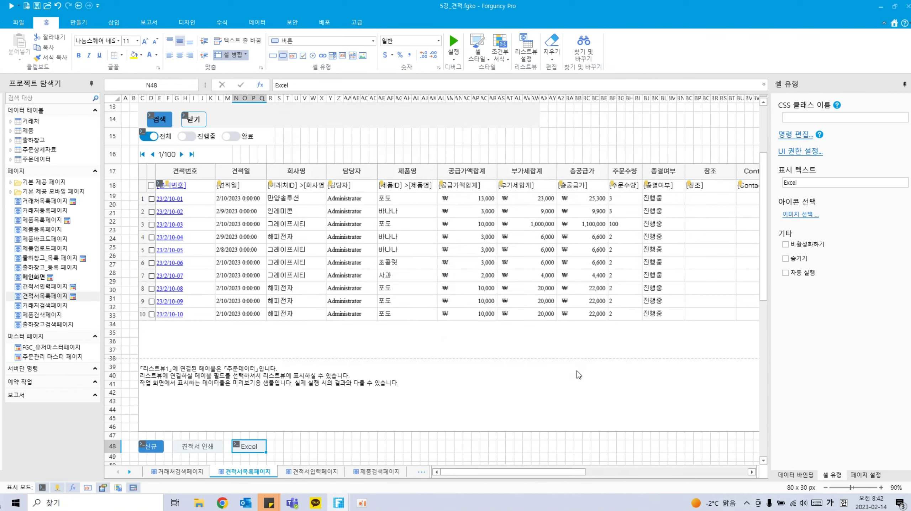
# Step: Deselect the button and run the app in the browser to test it
pyautogui.click(373, 448)
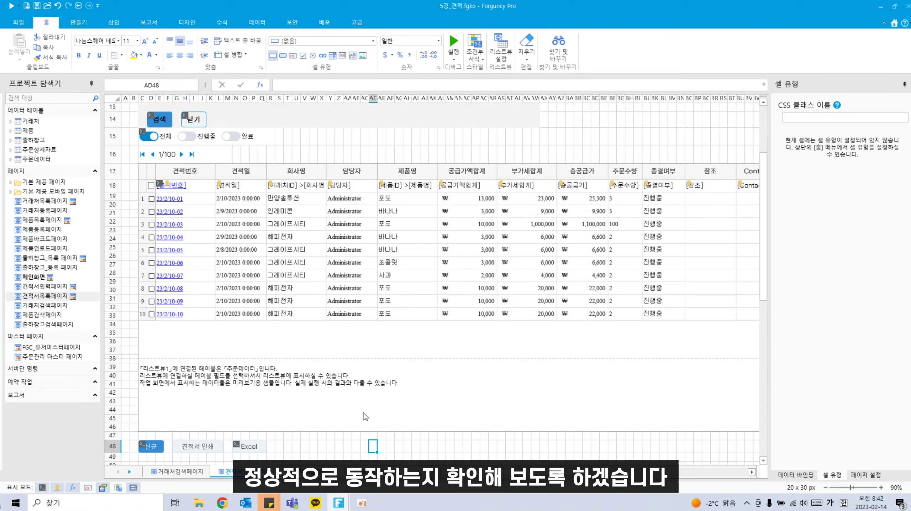
pyautogui.scroll(1, 364, 415)
pyautogui.scroll(-2, 364, 415)
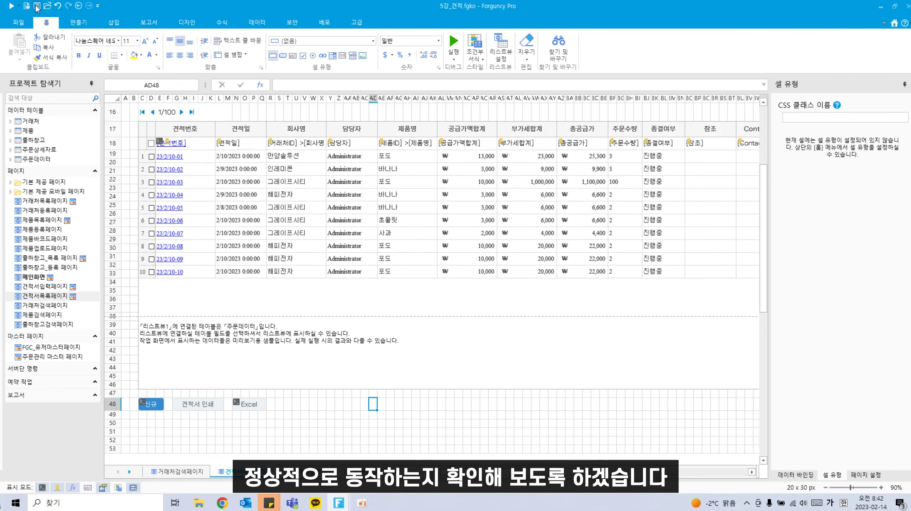
pyautogui.click(12, 5)
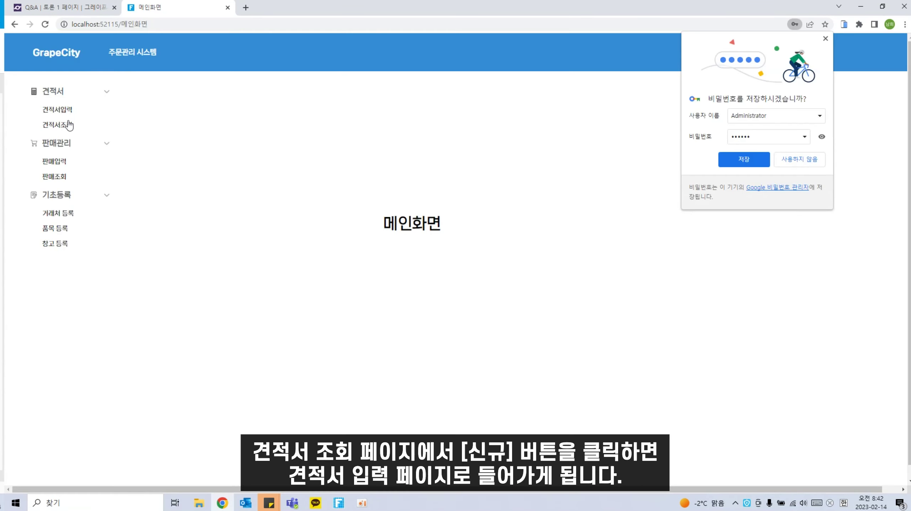
# Step: Log in, open 견적서조회, export the quote list, and open the downloaded 견적서목록.xlsx
pyautogui.click(69, 125)
pyautogui.click(825, 40)
pyautogui.scroll(-1, 154, 456)
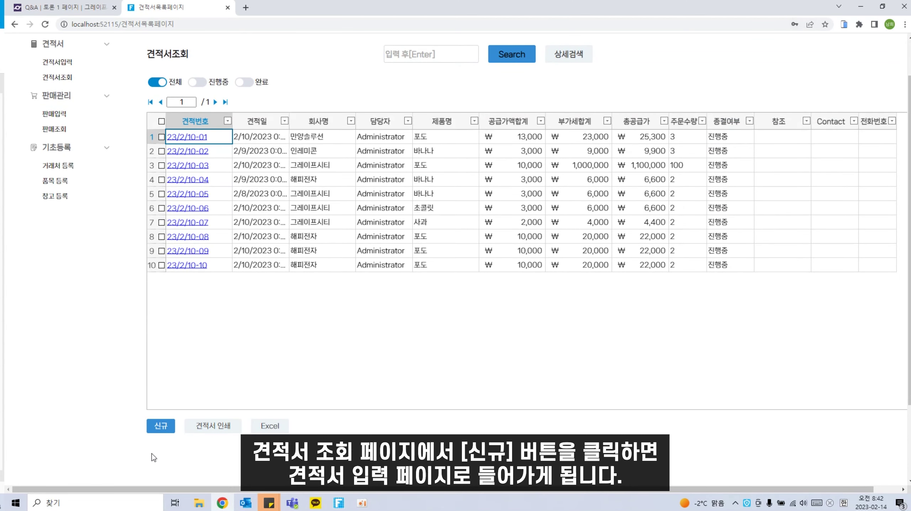
pyautogui.click(163, 427)
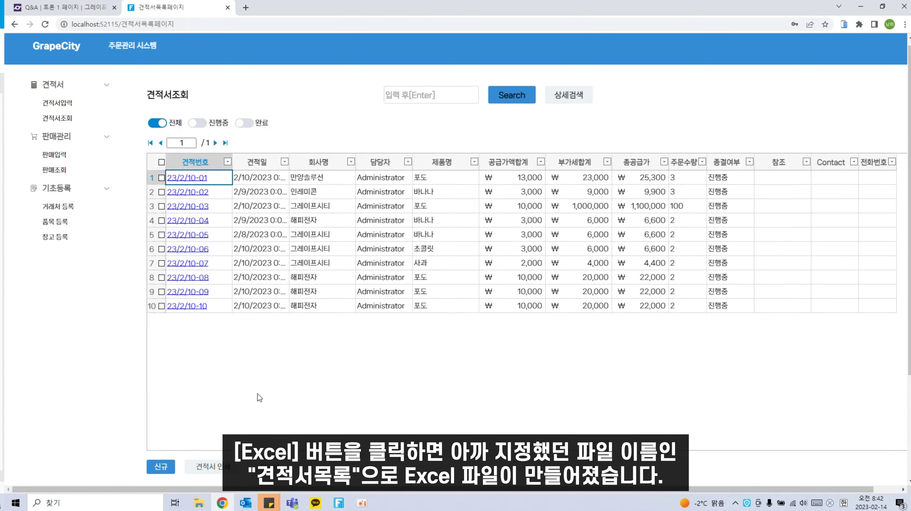
pyautogui.click(272, 379)
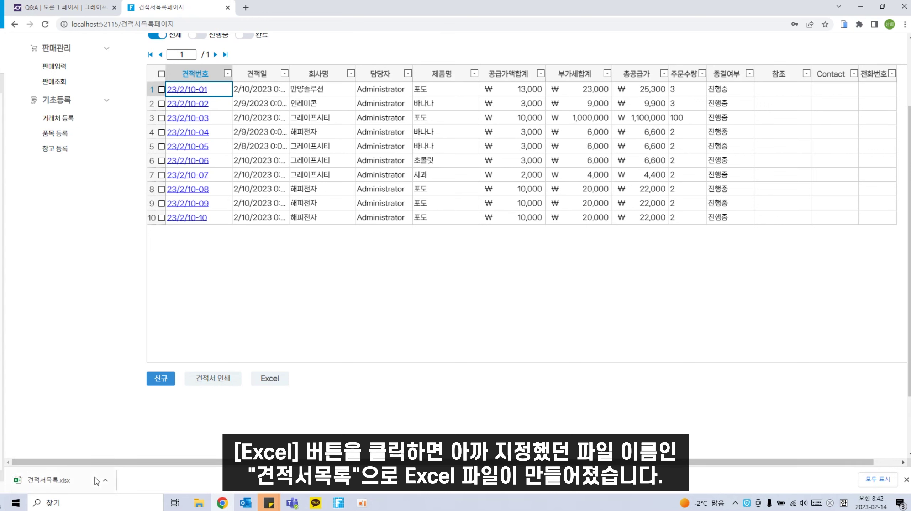
pyautogui.click(53, 491)
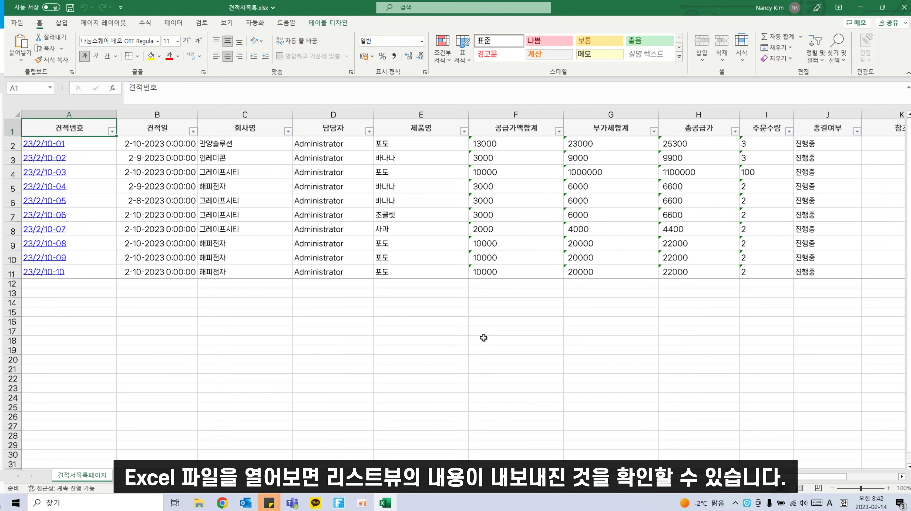
# Step: Check the ten exported quote rows in 견적서목록.xlsx, then close Excel
pyautogui.click(904, 13)
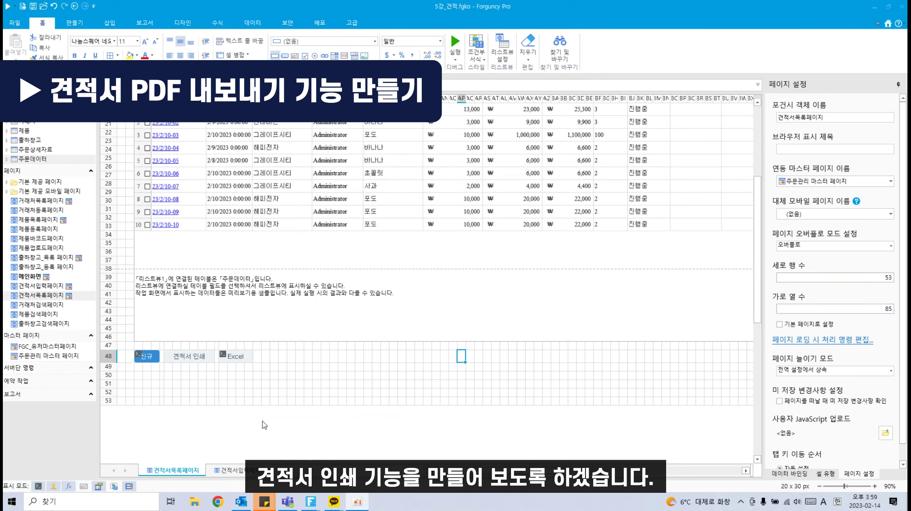
# Step: Create a new page named 견적서인쇄페이지 and place it below 견적서목록페이지
pyautogui.scroll(3, 262, 422)
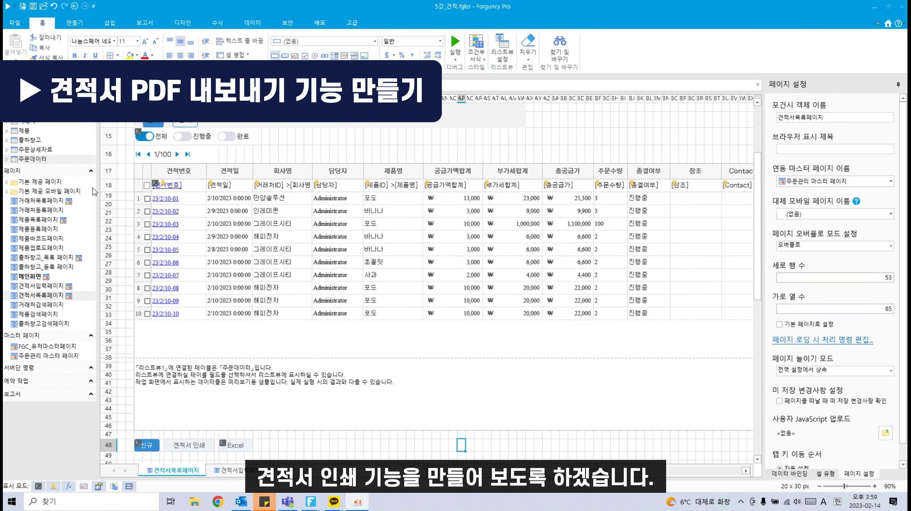
pyautogui.rightClick(66, 171)
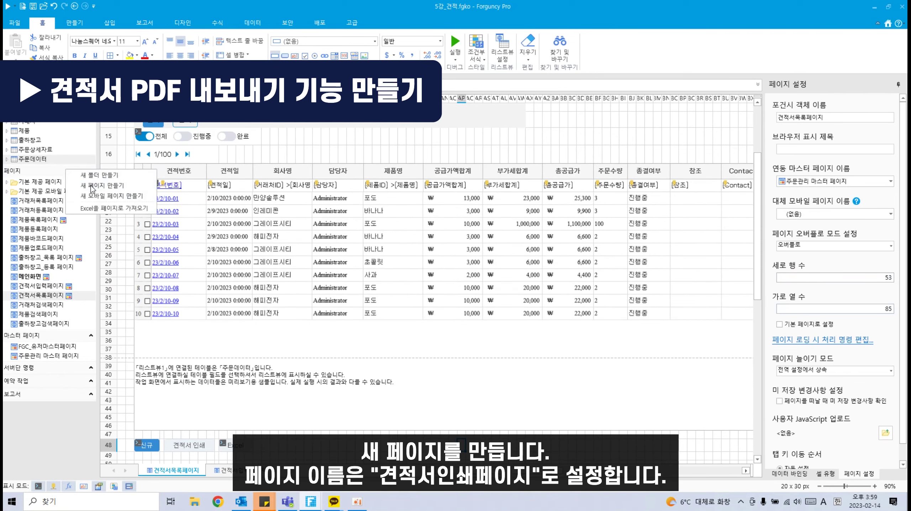
pyautogui.click(92, 185)
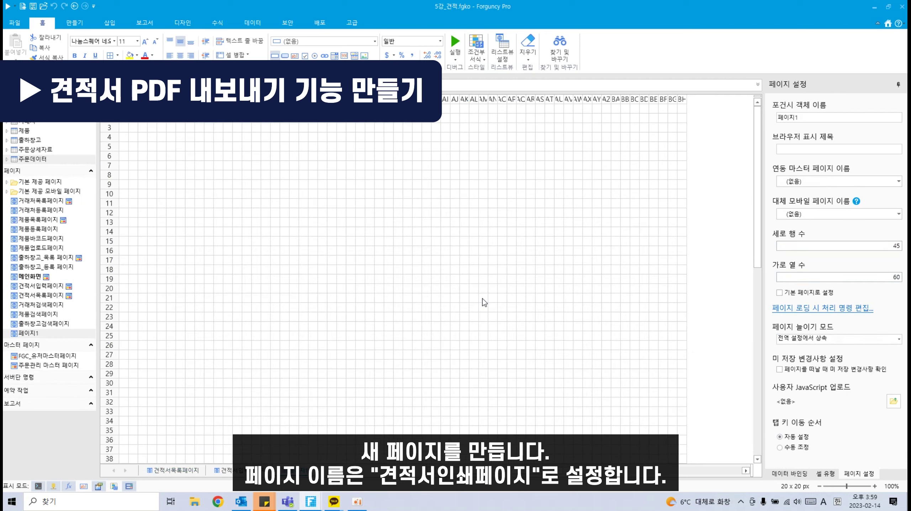
pyautogui.rightClick(45, 334)
pyautogui.click(64, 354)
pyautogui.write('ru')
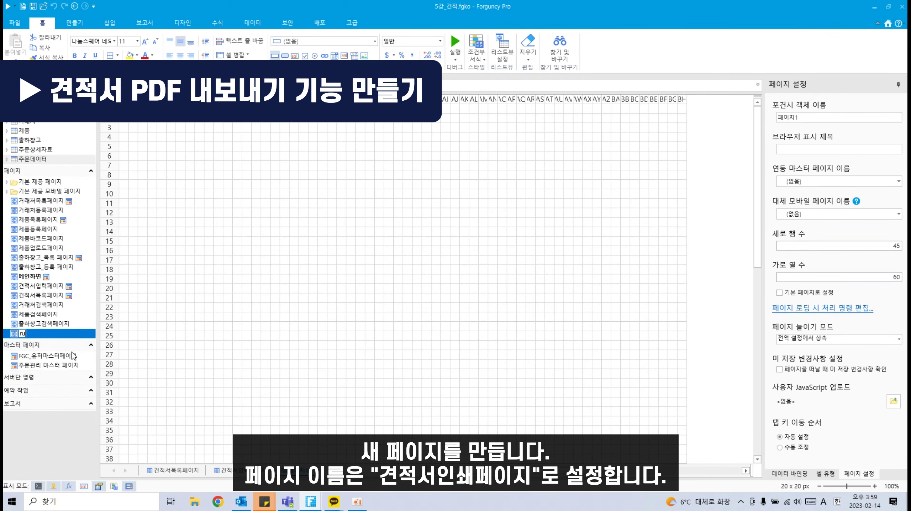
pyautogui.press('BackSpace')
pyautogui.press('BackSpace')
pyautogui.press('Hangul')
pyautogui.write('견적서인쇄페이지')
pyautogui.press('Return')
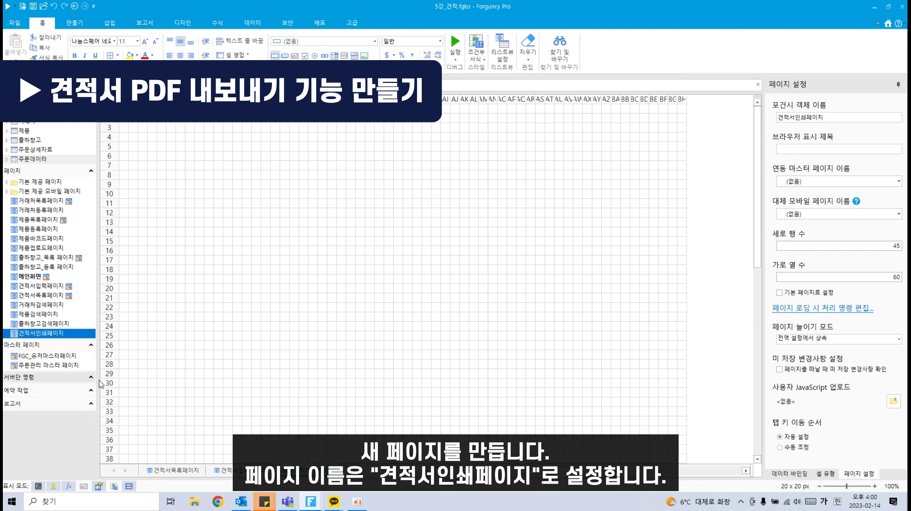
pyautogui.moveTo(86, 338); pyautogui.dragTo(59, 304)
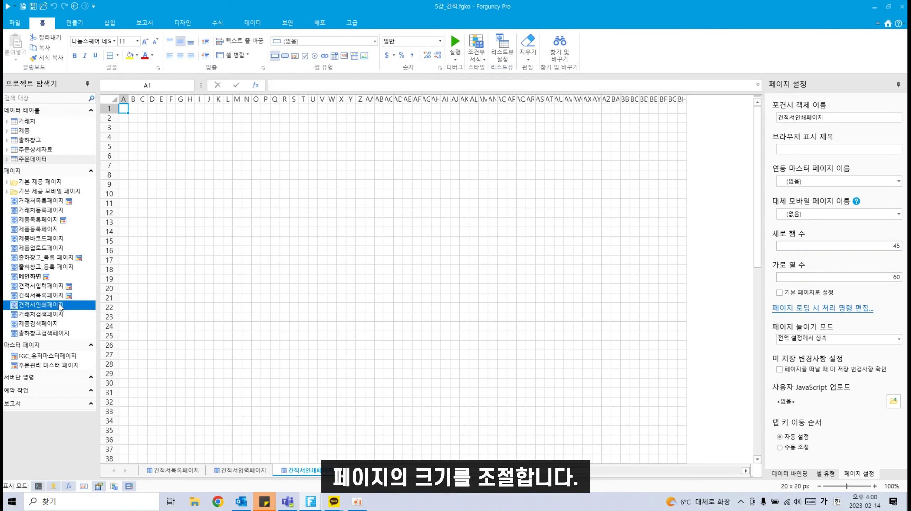
# Step: Size the page to 42 rows by 44 columns
pyautogui.click(827, 474)
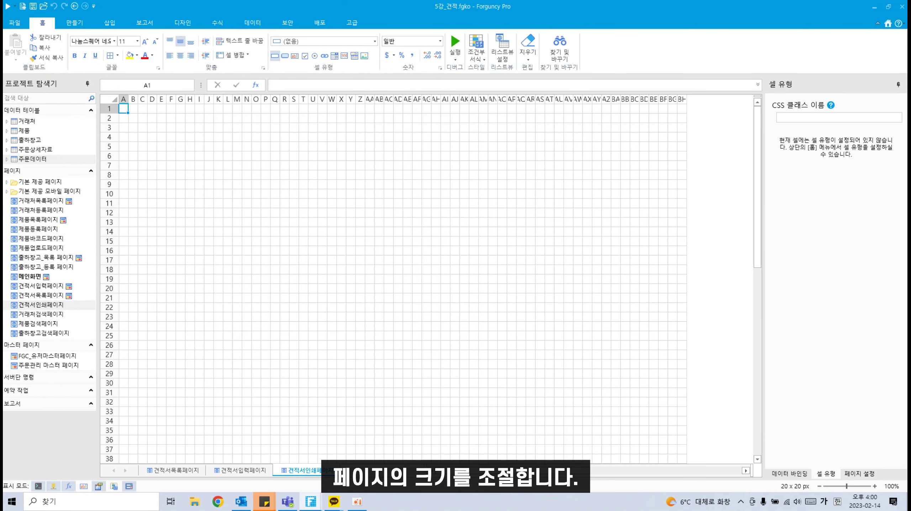
pyautogui.click(845, 475)
pyautogui.click(884, 246)
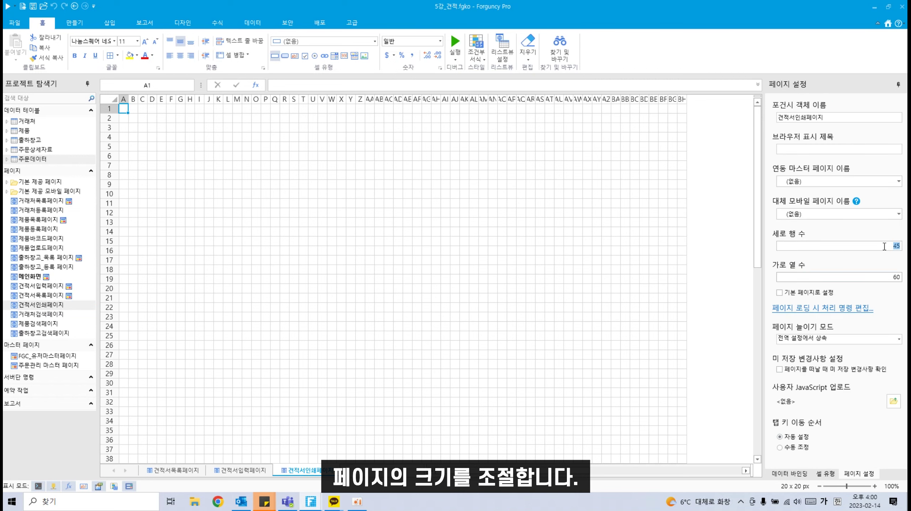
pyautogui.write('4')
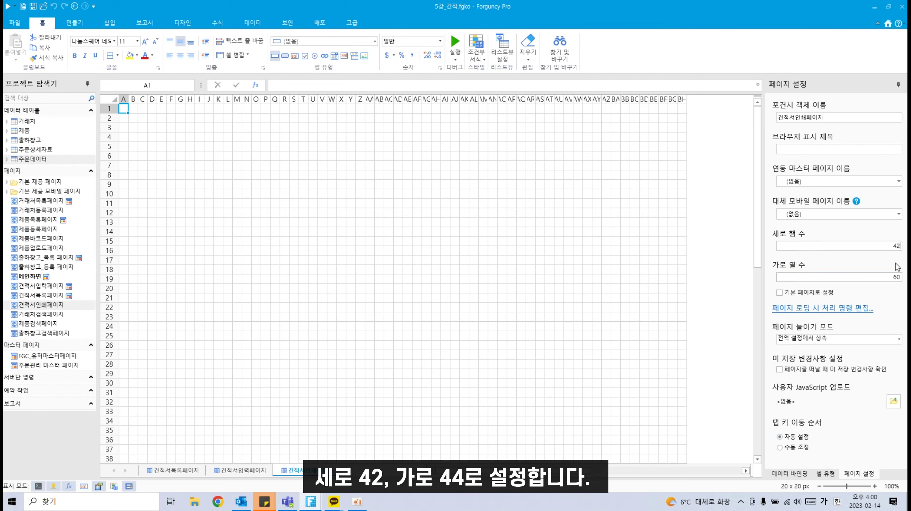
pyautogui.write('2')
pyautogui.click(887, 277)
pyautogui.click(357, 277)
pyautogui.scroll(-2, 301, 396)
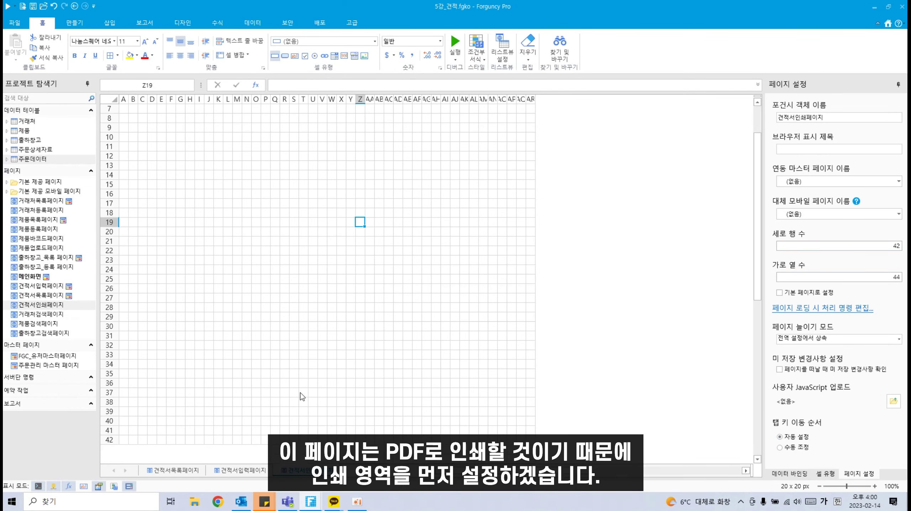
pyautogui.scroll(2, 303, 387)
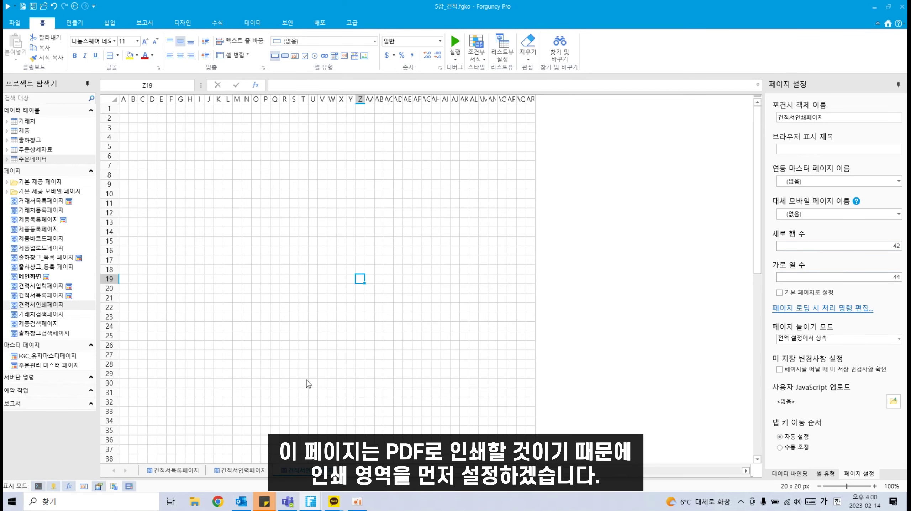
# Step: Set an initial print area on the 보고서 tab and apply the narrow margin preset
pyautogui.click(144, 22)
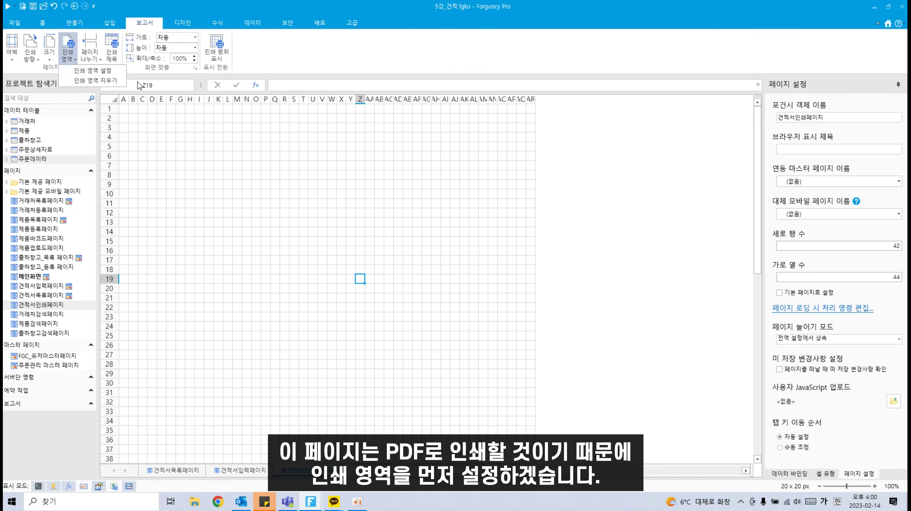
pyautogui.click(228, 193)
pyautogui.moveTo(198, 108); pyautogui.dragTo(453, 401)
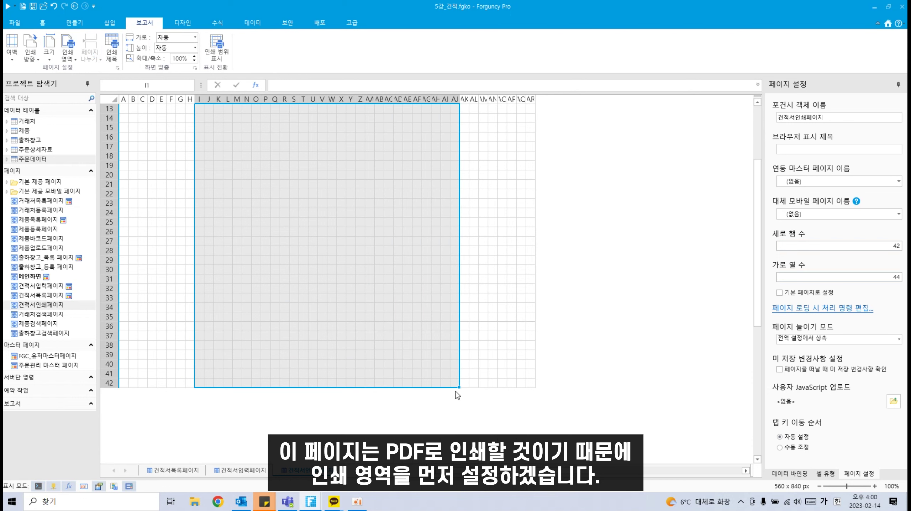
pyautogui.scroll(4, 457, 388)
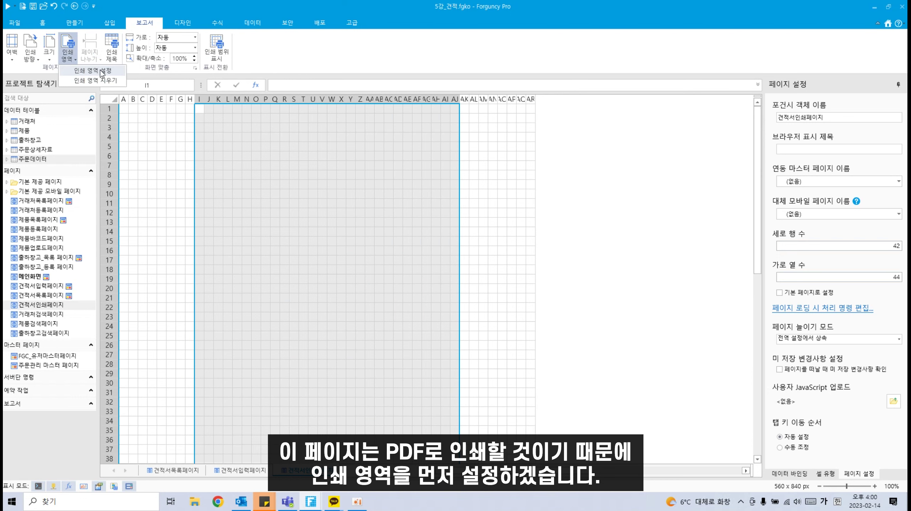
pyautogui.click(216, 47)
pyautogui.click(505, 249)
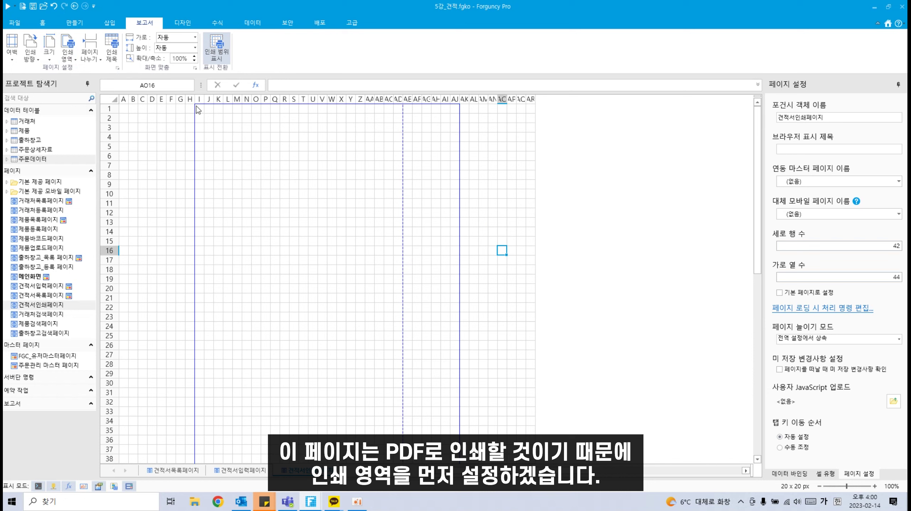
pyautogui.click(20, 61)
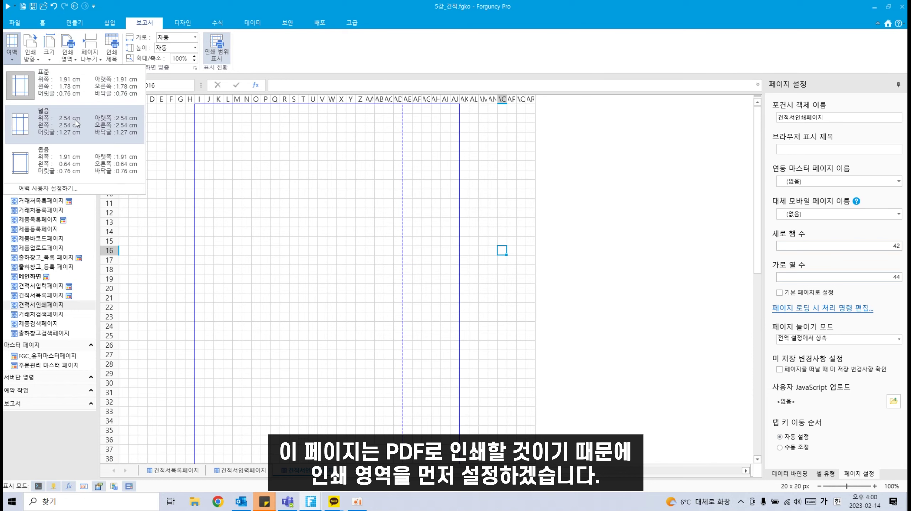
pyautogui.click(55, 163)
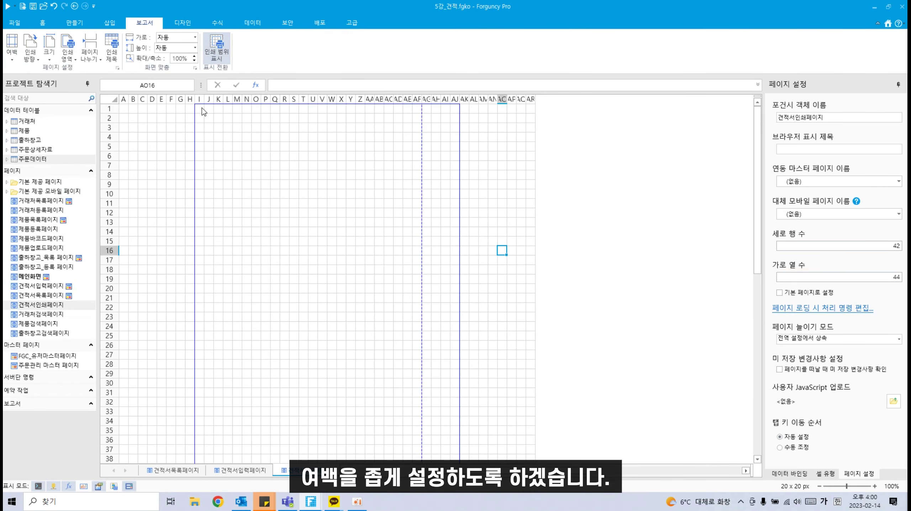
# Step: Set I1:AF42 as the page's print area to fit A4
pyautogui.moveTo(202, 108); pyautogui.dragTo(421, 385)
pyautogui.click(42, 22)
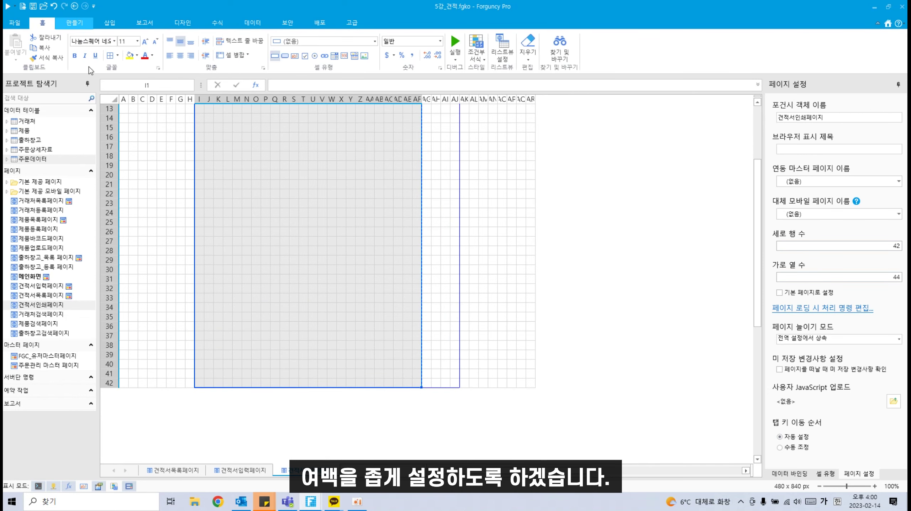
pyautogui.click(181, 22)
pyautogui.click(143, 22)
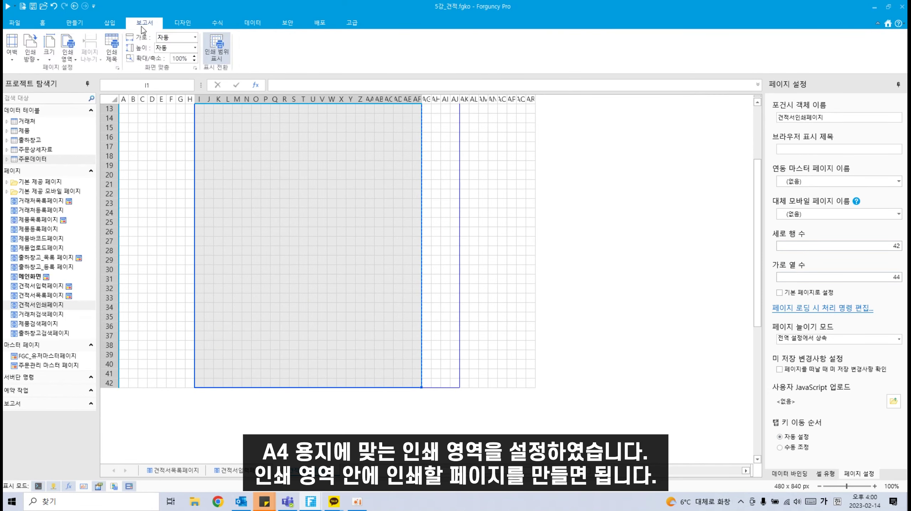
pyautogui.click(67, 54)
pyautogui.click(84, 70)
pyautogui.scroll(4, 448, 276)
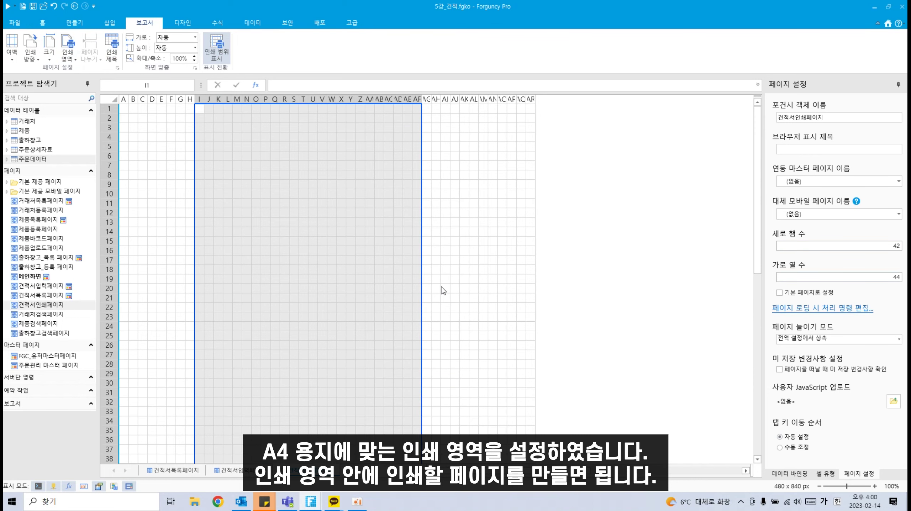
pyautogui.click(445, 279)
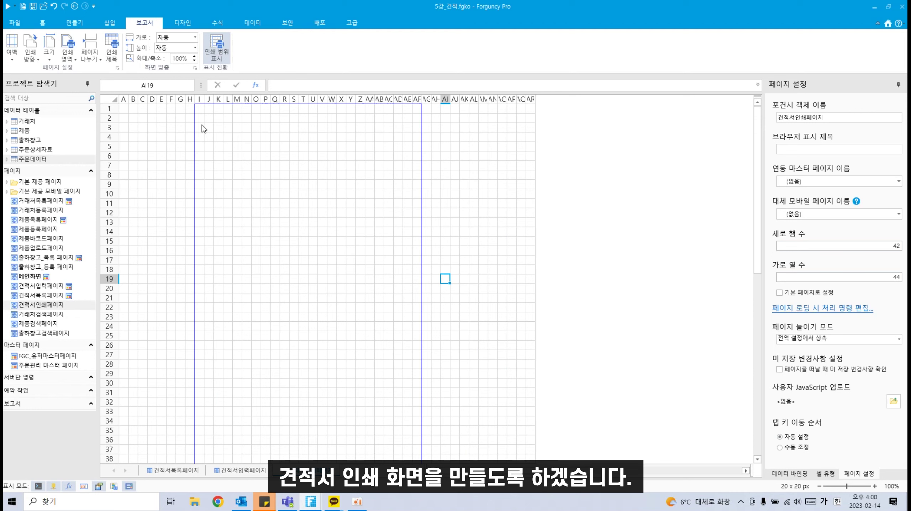
# Step: Merge I2:AF3 into the title 견적서[GrapeCity], bold, size 12, centred
pyautogui.moveTo(202, 118); pyautogui.dragTo(418, 136)
pyautogui.click(43, 22)
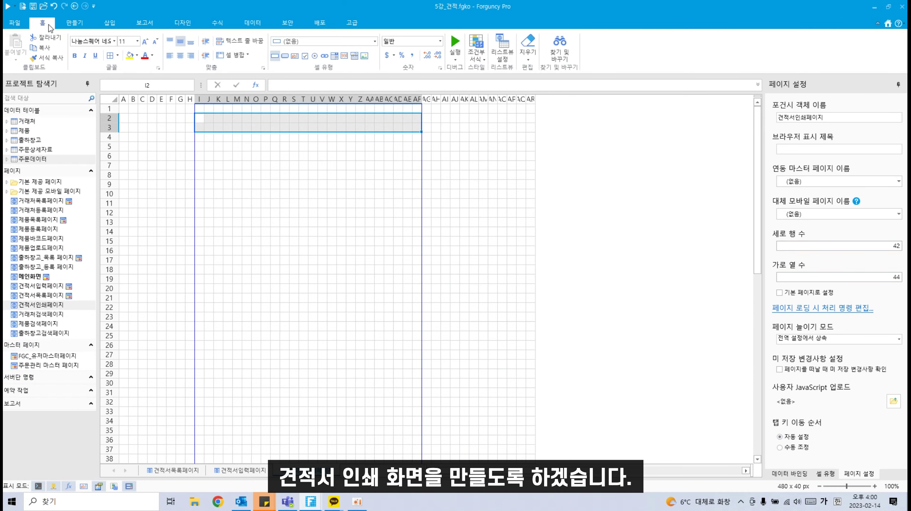
pyautogui.click(230, 55)
pyautogui.doubleClick(309, 129)
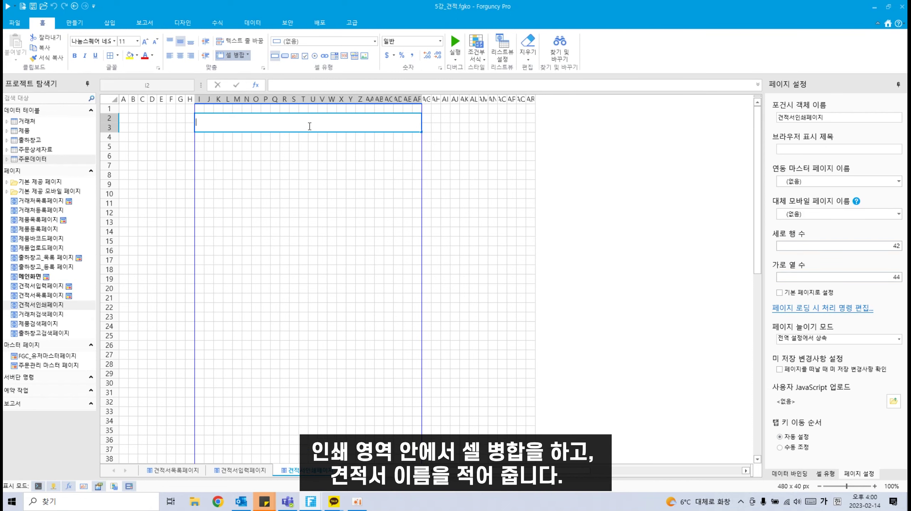
pyautogui.write('견적서[GrapeCity')
pyautogui.click(498, 262)
pyautogui.click(262, 123)
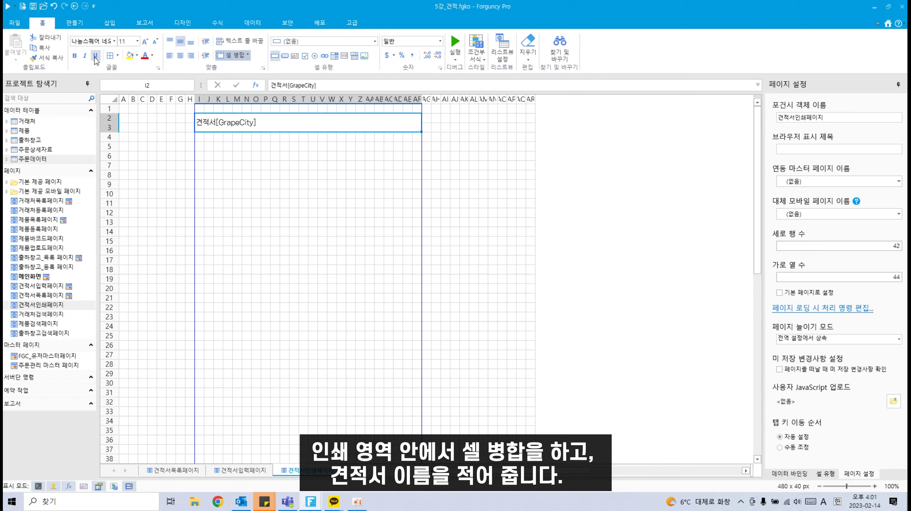
pyautogui.click(75, 55)
pyautogui.click(144, 41)
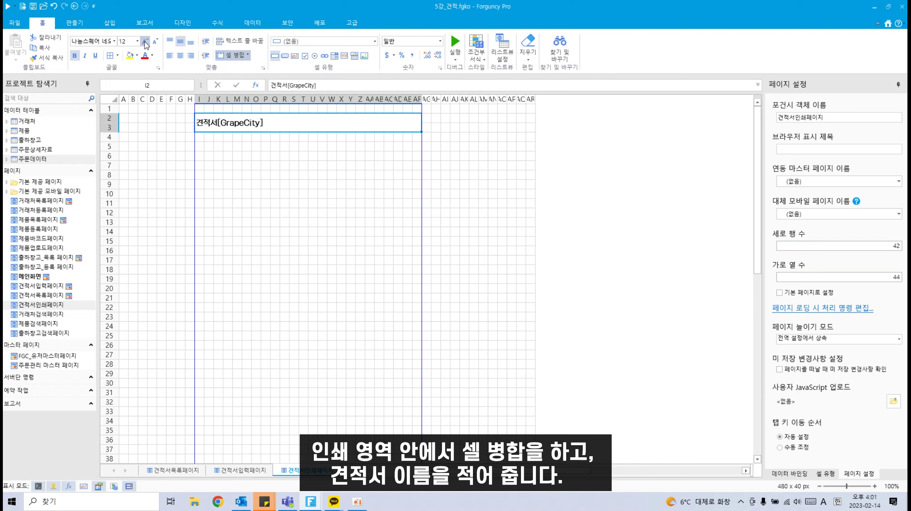
pyautogui.click(144, 41)
pyautogui.click(155, 42)
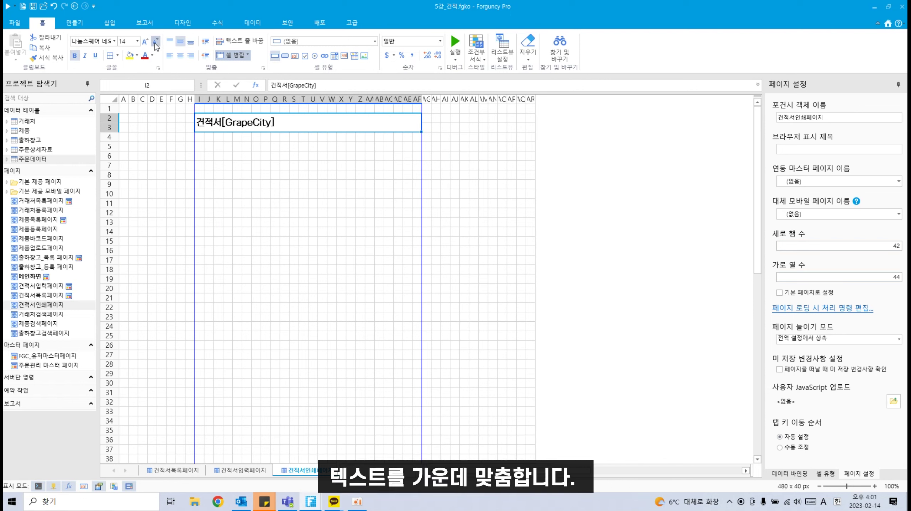
pyautogui.click(184, 57)
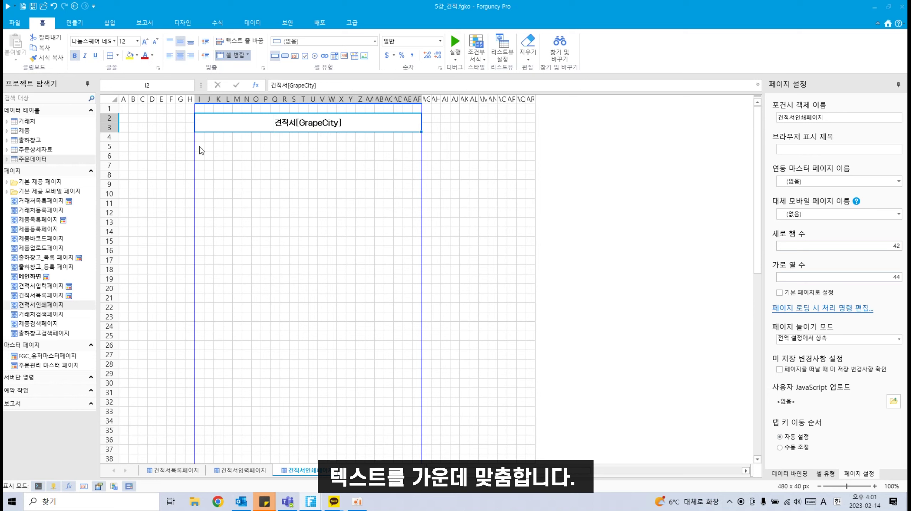
# Step: Merge I5:AF5, right-align it, and enter 견적유효기간: 견적일로부터 15일
pyautogui.moveTo(200, 147); pyautogui.dragTo(419, 150)
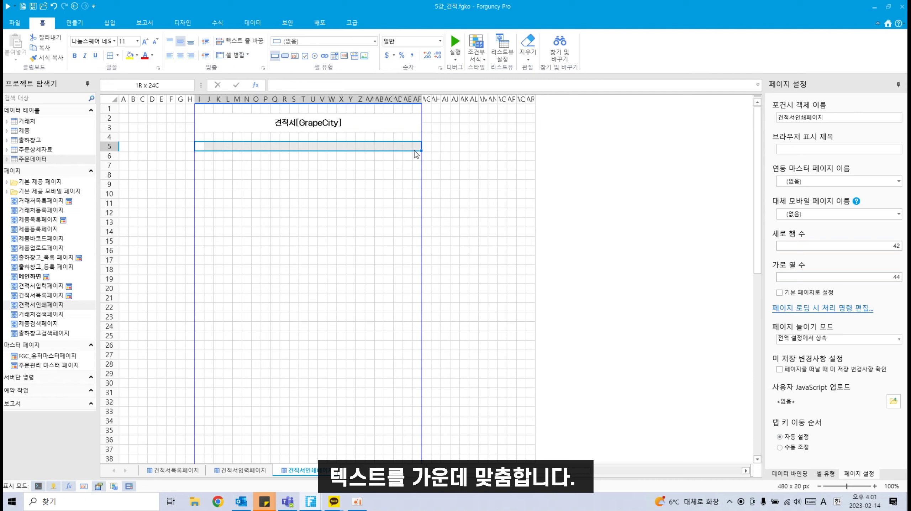
pyautogui.click(228, 57)
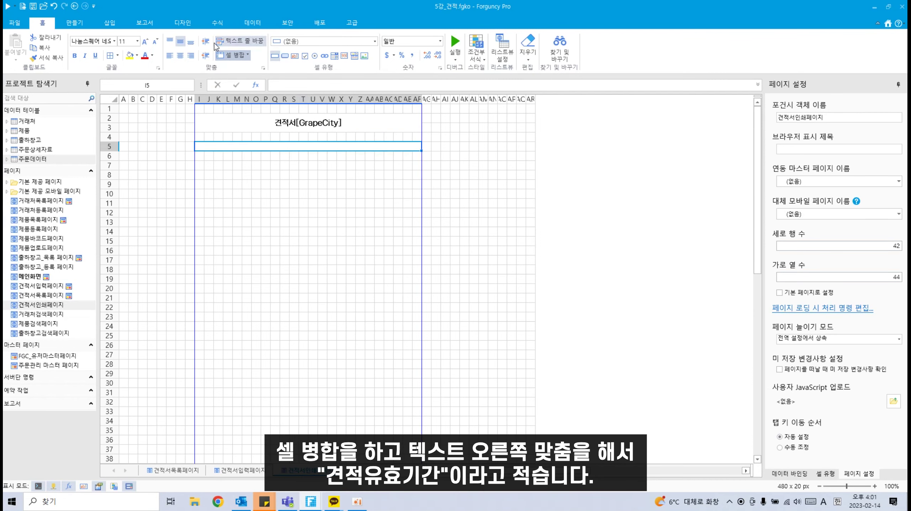
pyautogui.click(190, 56)
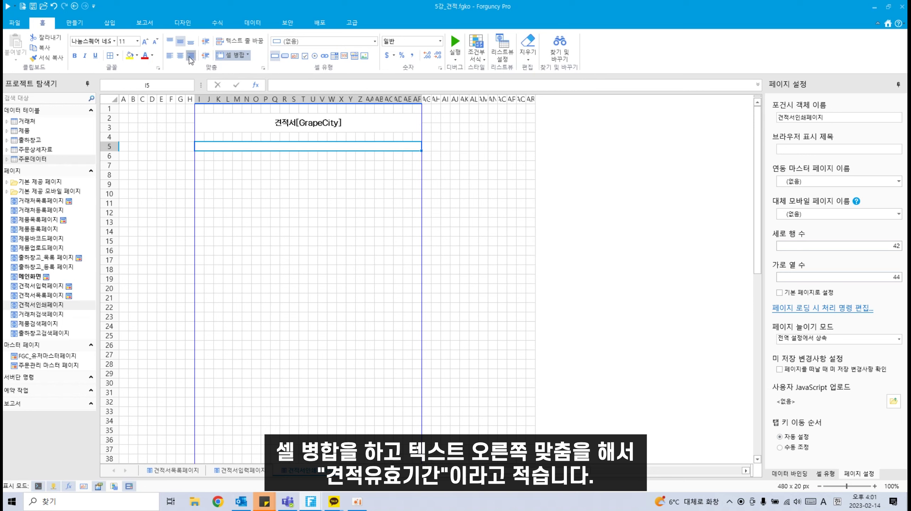
pyautogui.doubleClick(371, 145)
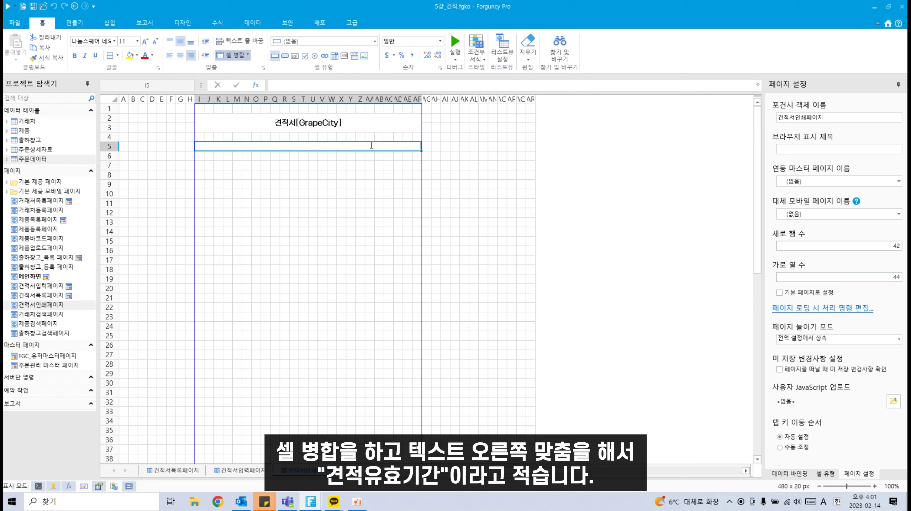
pyautogui.write('ru')
pyautogui.press('Hangul')
pyautogui.write('견적유효기간')
pyautogui.write(':')
pyautogui.write(' 견적일ㄹ')
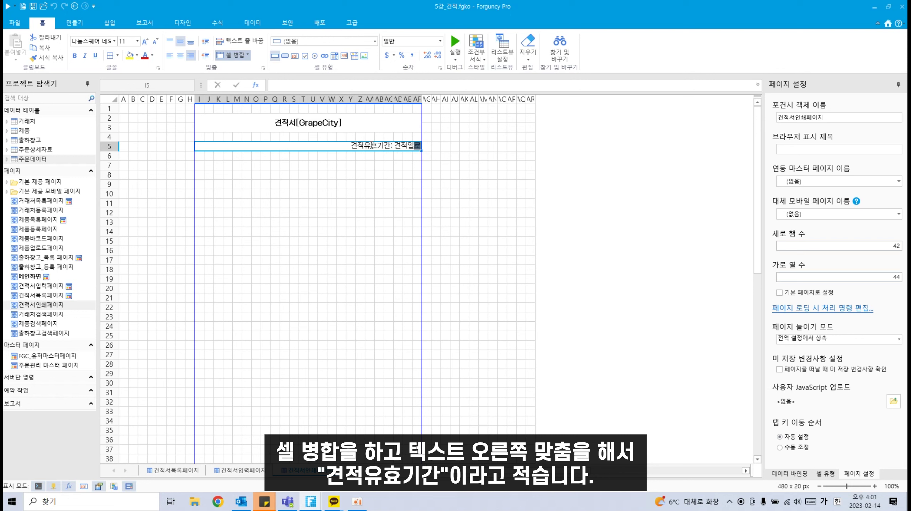
pyautogui.write('부터 15이')
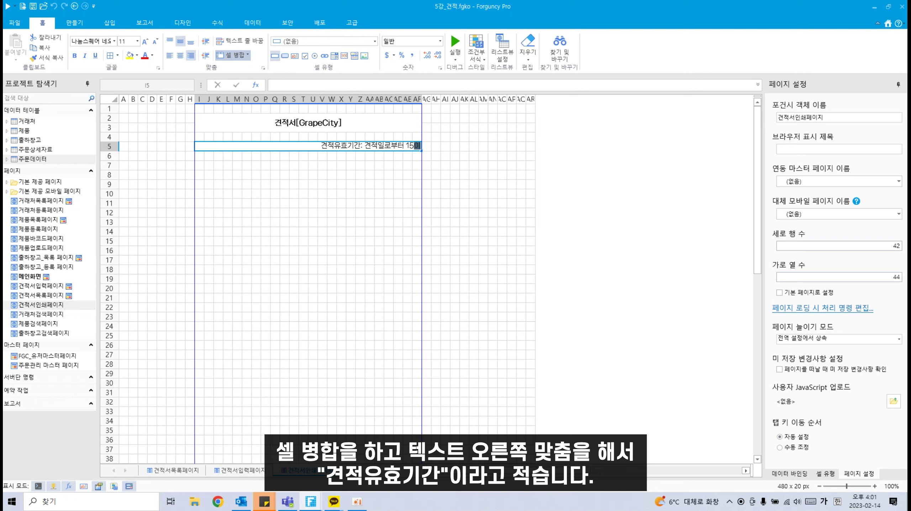
pyautogui.write('ㄹ')
pyautogui.click(369, 184)
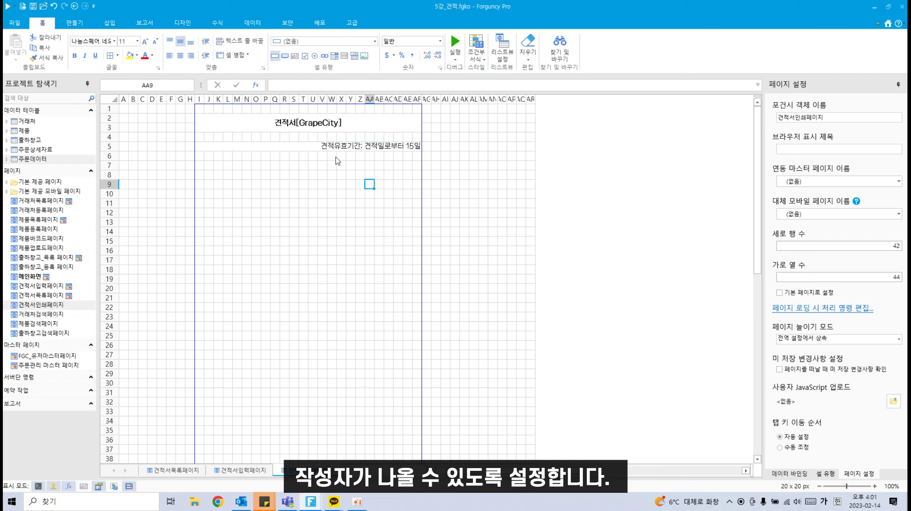
# Step: Merge W6:Y6 into a right-aligned 작성자 label
pyautogui.moveTo(335, 158); pyautogui.dragTo(354, 156)
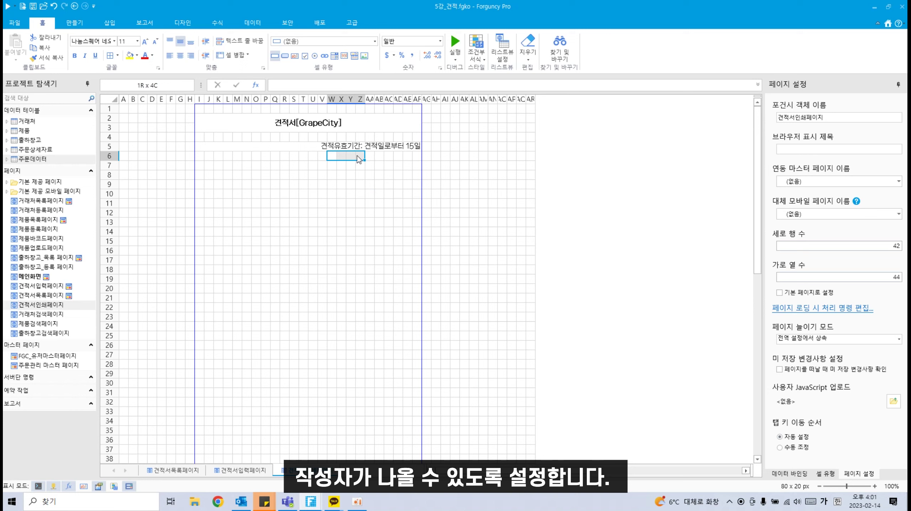
pyautogui.click(229, 55)
pyautogui.write('작성자')
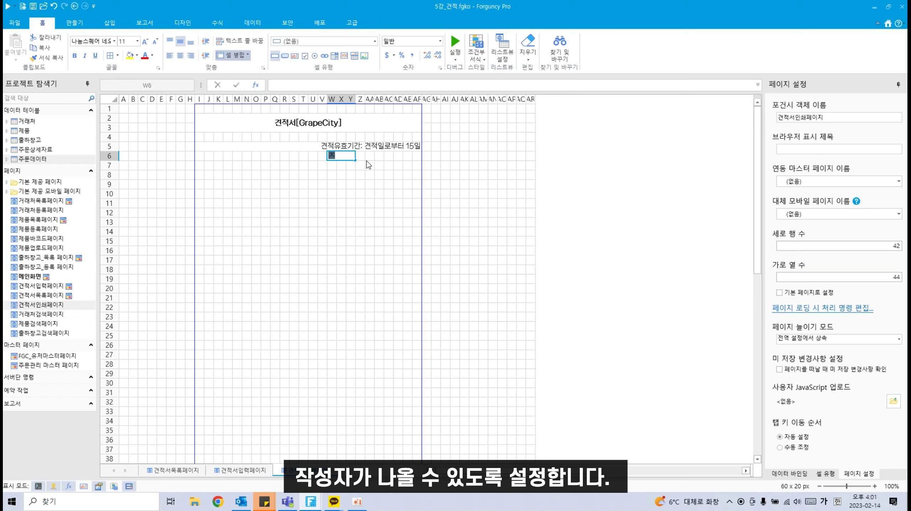
pyautogui.click(350, 212)
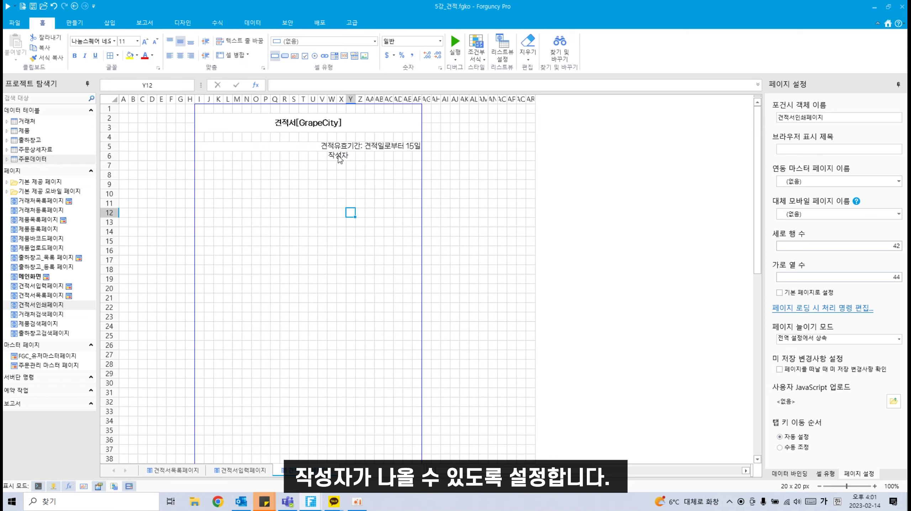
pyautogui.click(340, 157)
pyautogui.click(190, 56)
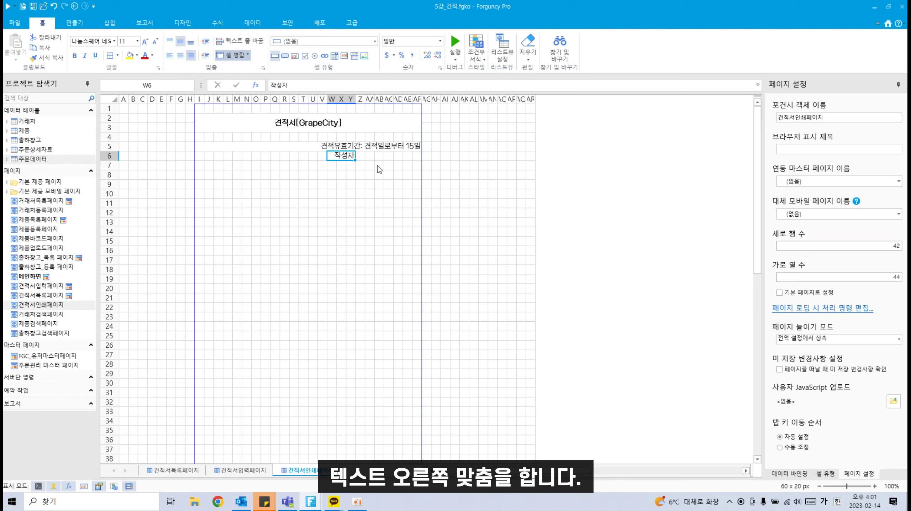
# Step: Make merged Z6:AF6 a 현재 사용자 cell with the user photo hidden
pyautogui.moveTo(363, 158); pyautogui.dragTo(414, 155)
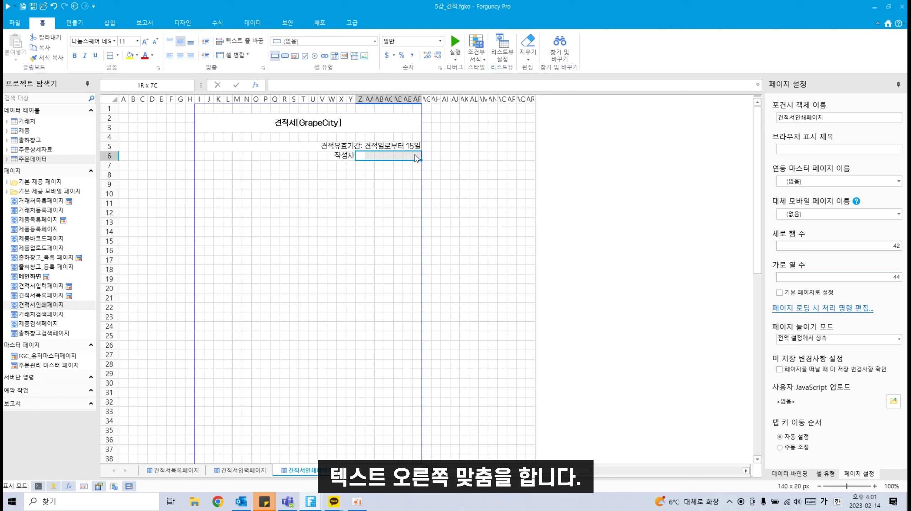
pyautogui.click(231, 55)
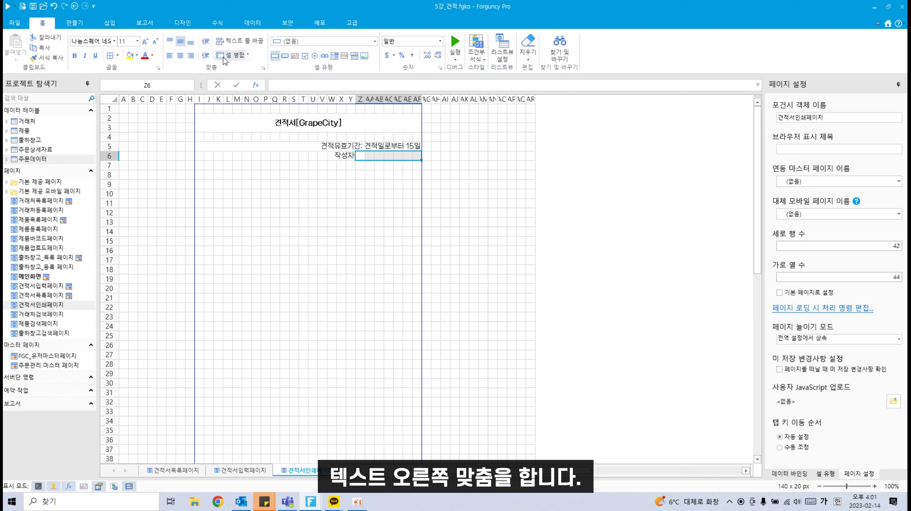
pyautogui.click(363, 42)
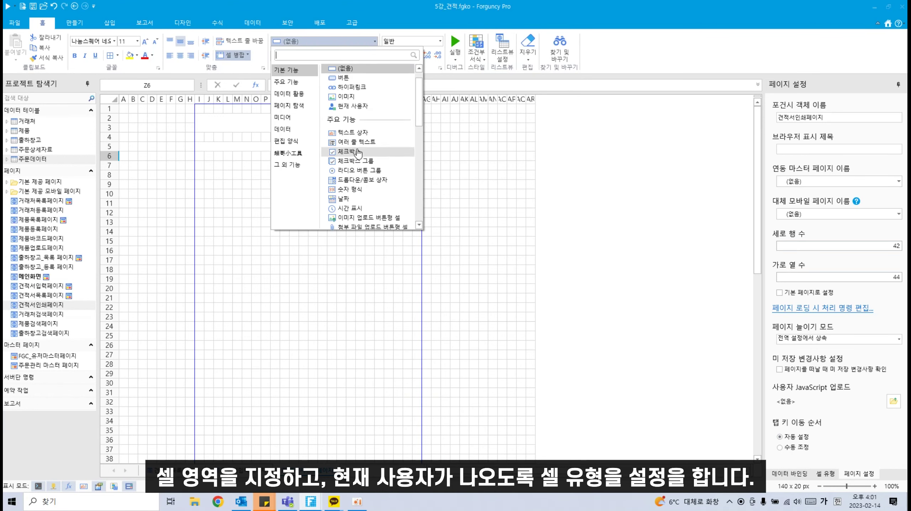
pyautogui.click(362, 107)
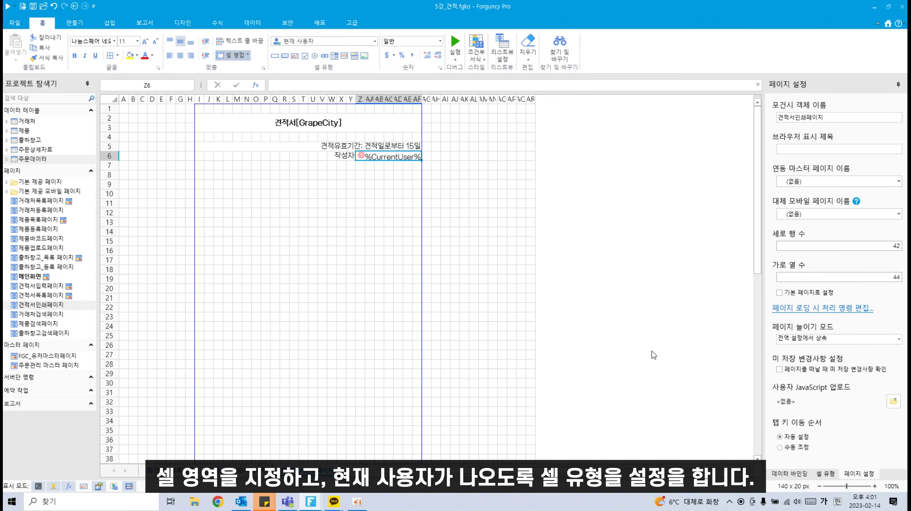
pyautogui.click(830, 473)
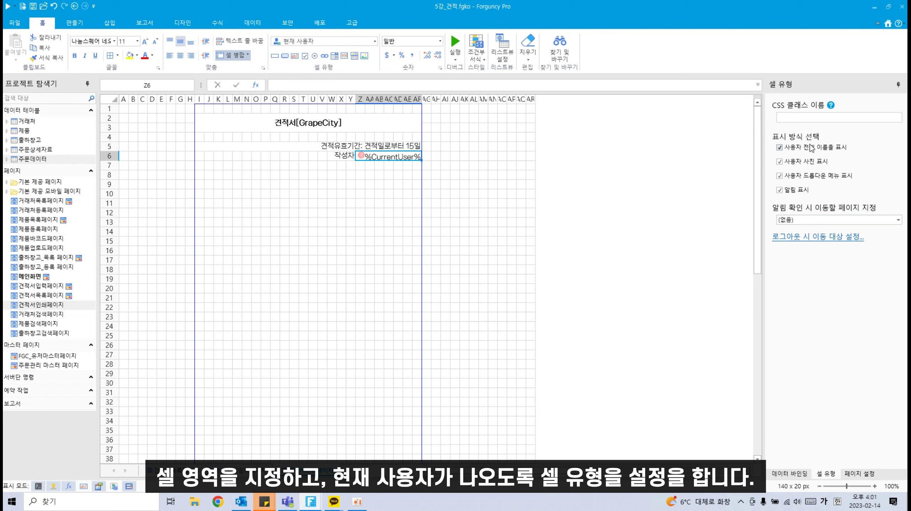
pyautogui.click(816, 163)
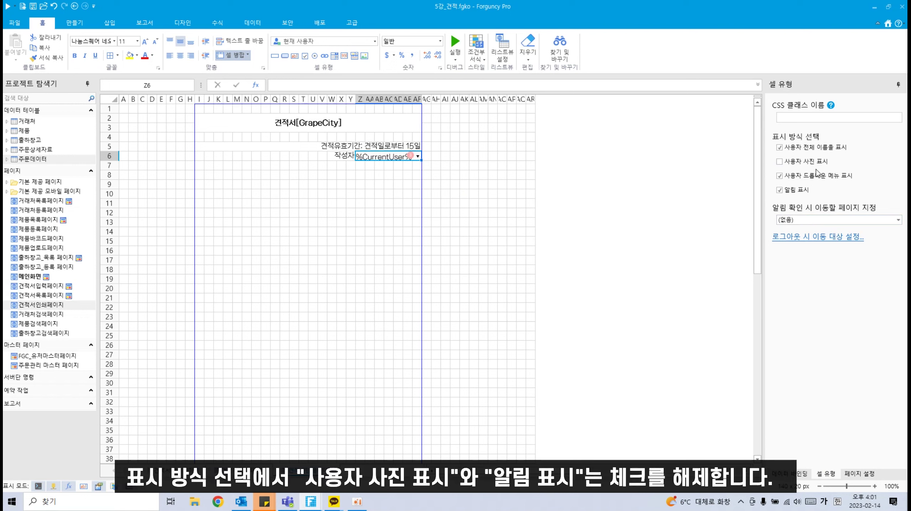
pyautogui.click(816, 177)
pyautogui.click(803, 177)
pyautogui.click(406, 243)
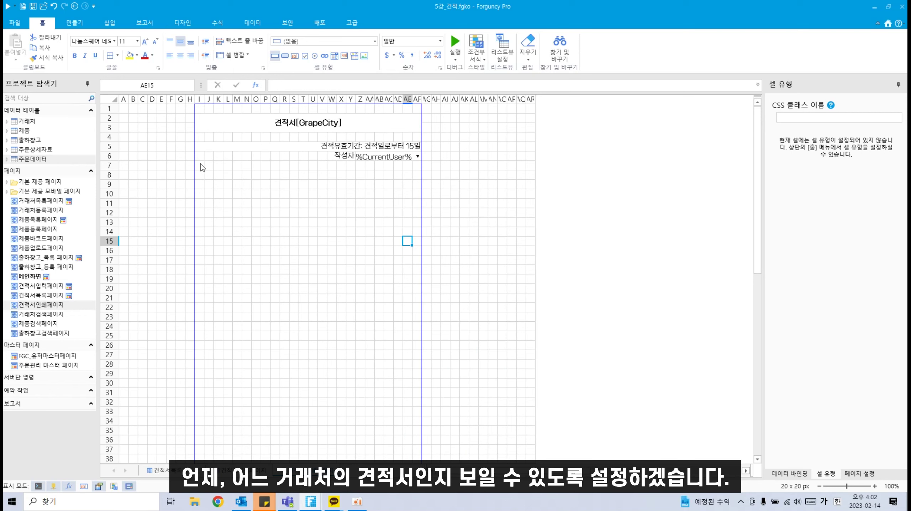
# Step: Merge I7:L7 and label it Date
pyautogui.moveTo(201, 166); pyautogui.dragTo(231, 167)
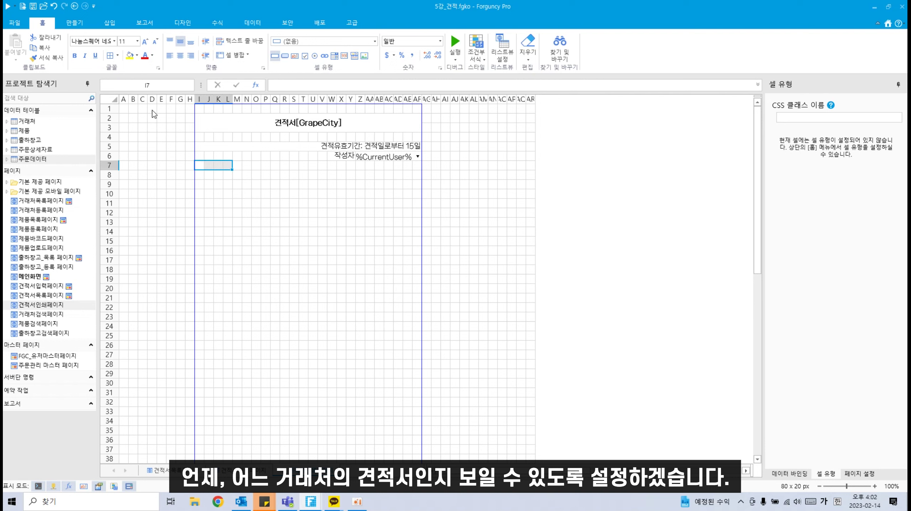
pyautogui.click(234, 57)
pyautogui.write('ㅇ')
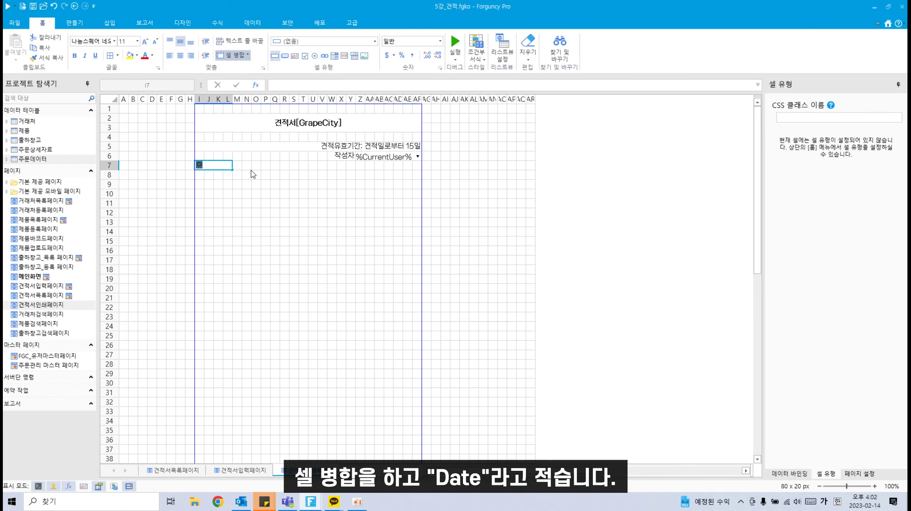
pyautogui.press('BackSpace')
pyautogui.press('Hangul')
pyautogui.write('Date')
pyautogui.click(256, 212)
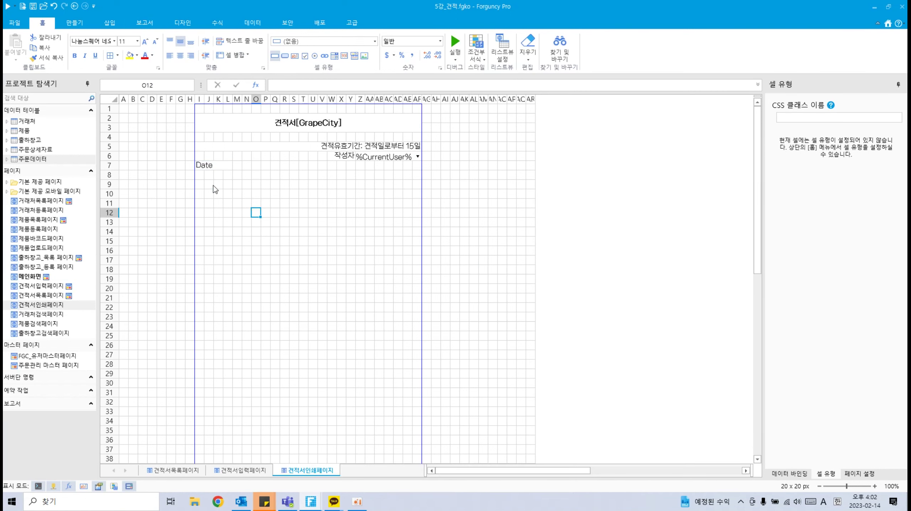
pyautogui.click(207, 165)
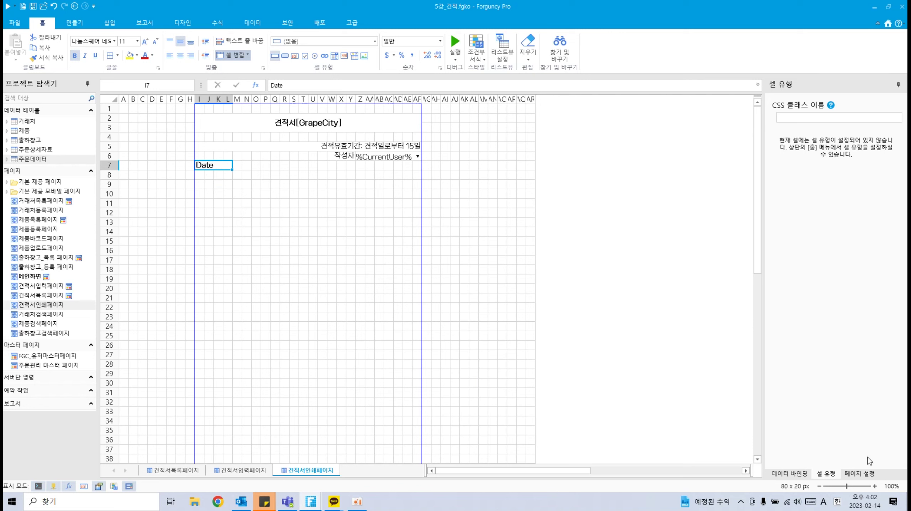
pyautogui.click(860, 473)
pyautogui.click(825, 481)
# Step: Merge M7:S7 into a 날짜 date cell defaulting to =TODAY()
pyautogui.moveTo(242, 165); pyautogui.dragTo(295, 167)
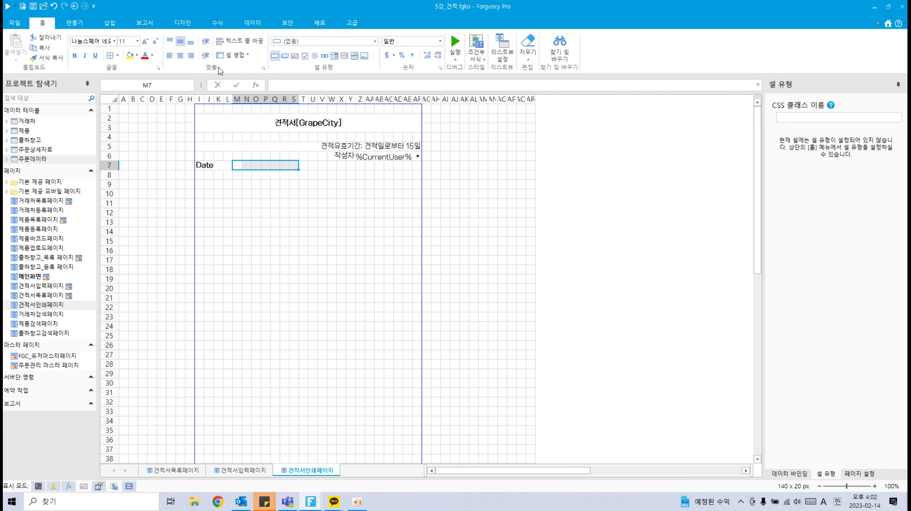
pyautogui.click(231, 55)
pyautogui.click(348, 42)
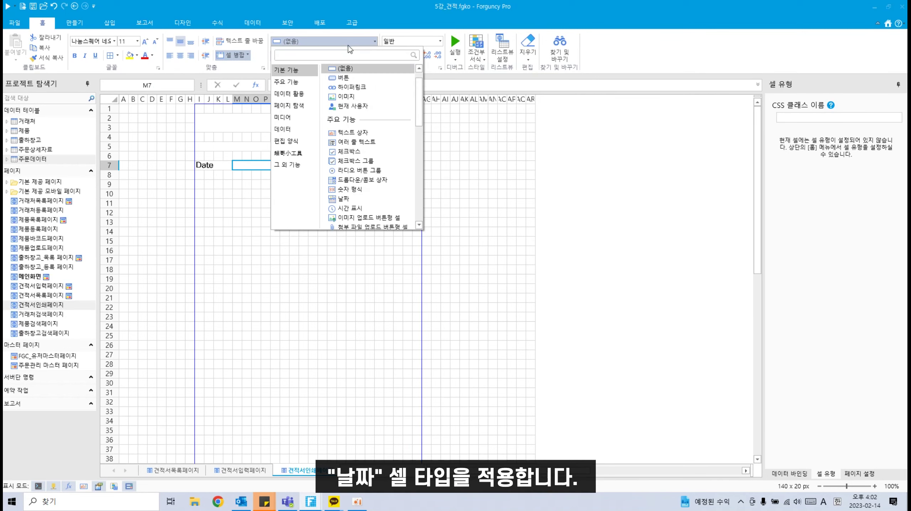
pyautogui.click(345, 199)
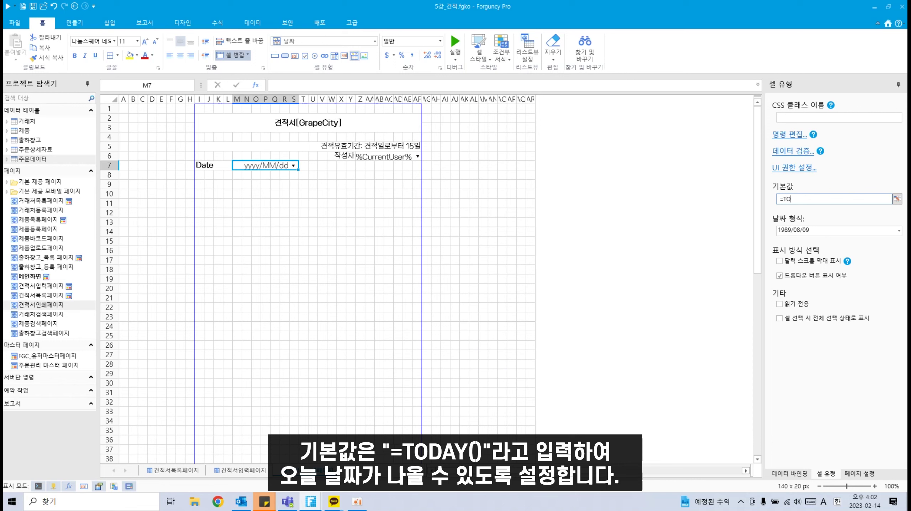
pyautogui.write('DAY(')
pyautogui.click(502, 288)
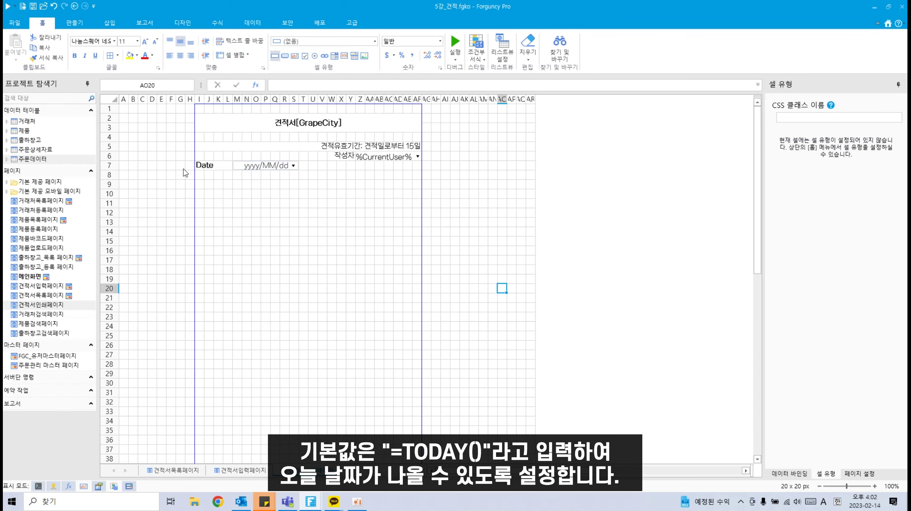
pyautogui.moveTo(202, 175); pyautogui.dragTo(230, 175)
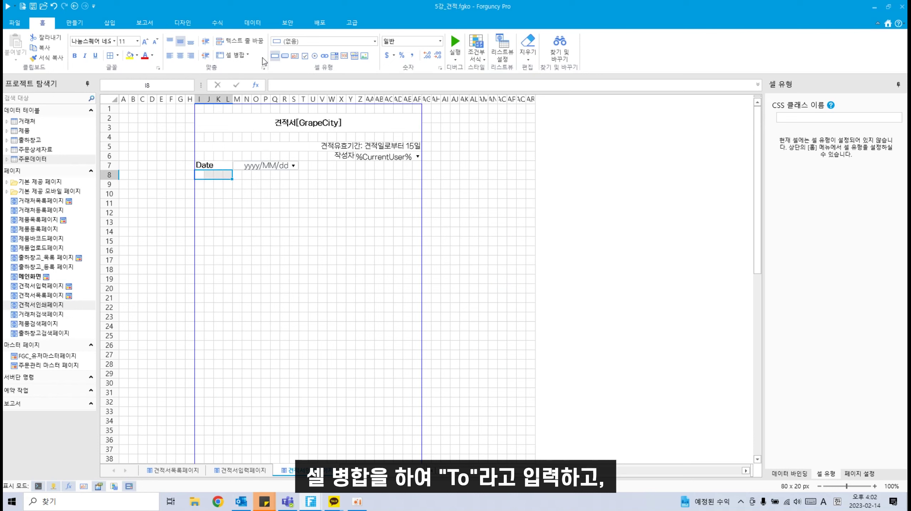
# Step: Merge I8:L8 and label it To
pyautogui.click(232, 55)
pyautogui.doubleClick(216, 175)
pyautogui.write('T')
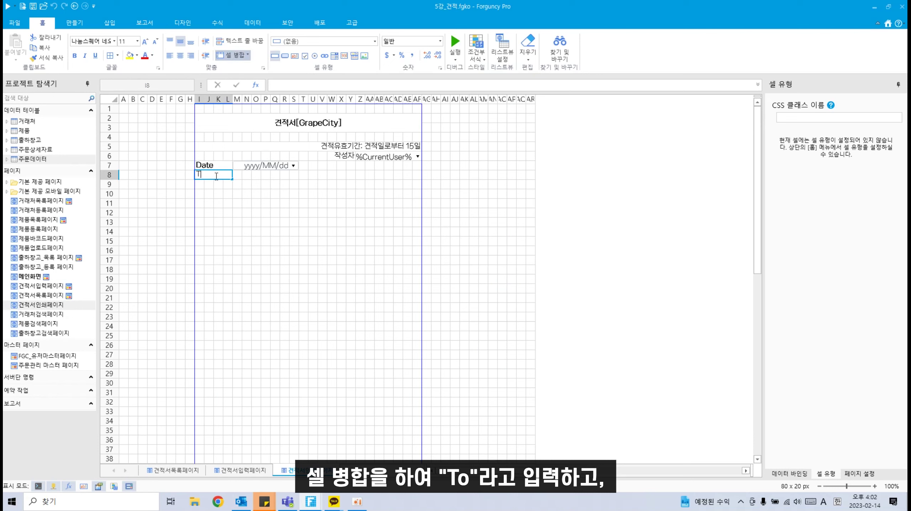
pyautogui.write('o')
pyautogui.press('Return')
pyautogui.click(213, 175)
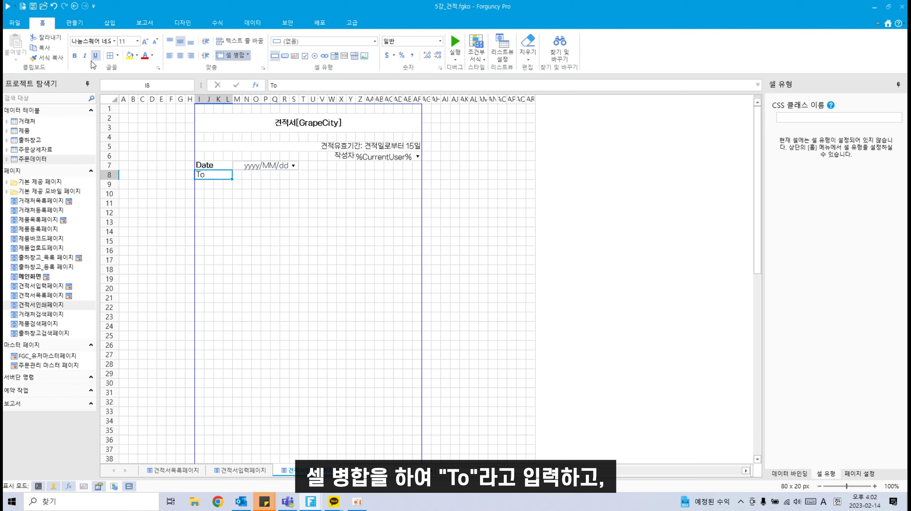
pyautogui.click(296, 222)
# Step: Merge M8:S8, bind it to 주문데이터's 거래처ID, and make it a dropdown/combo box
pyautogui.click(236, 175)
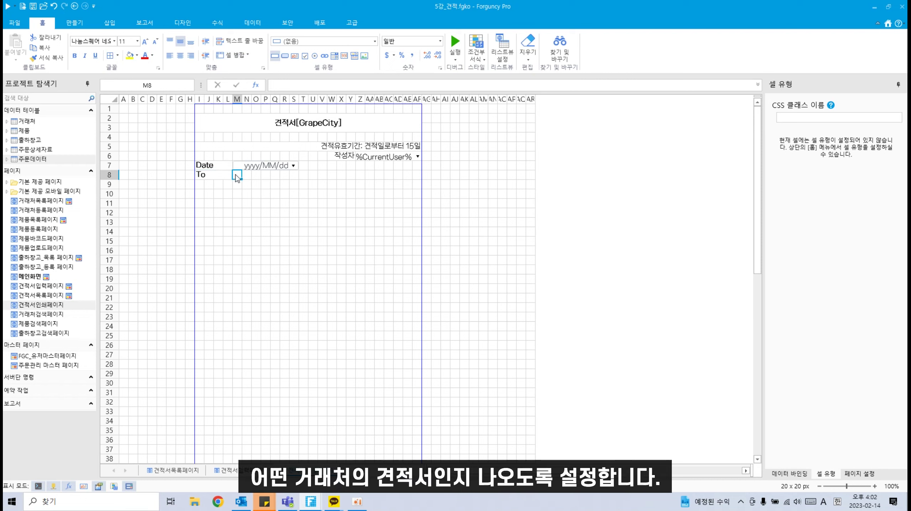
pyautogui.moveTo(235, 175); pyautogui.dragTo(294, 179)
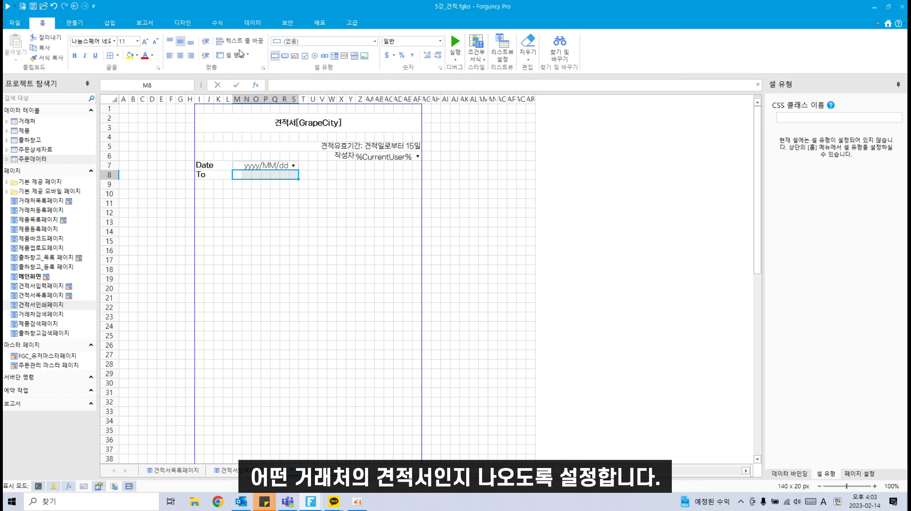
pyautogui.click(229, 54)
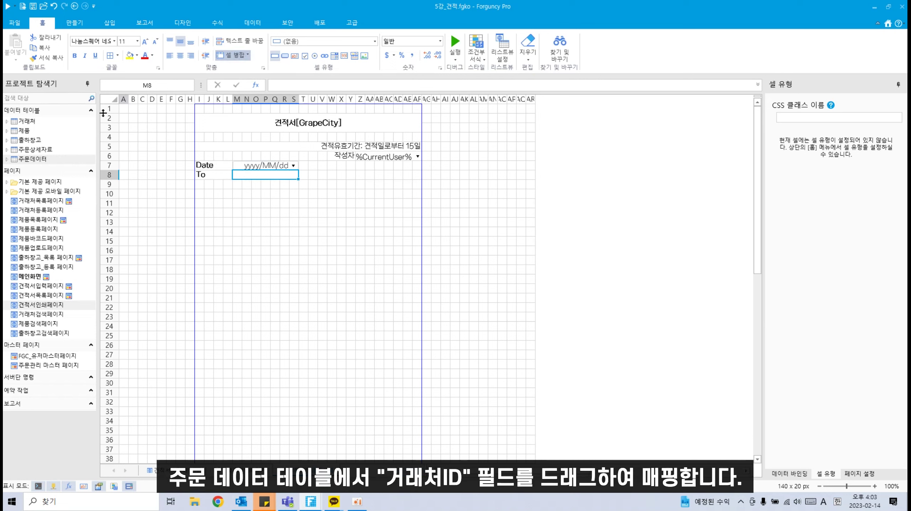
pyautogui.click(9, 158)
pyautogui.moveTo(38, 185); pyautogui.dragTo(263, 183)
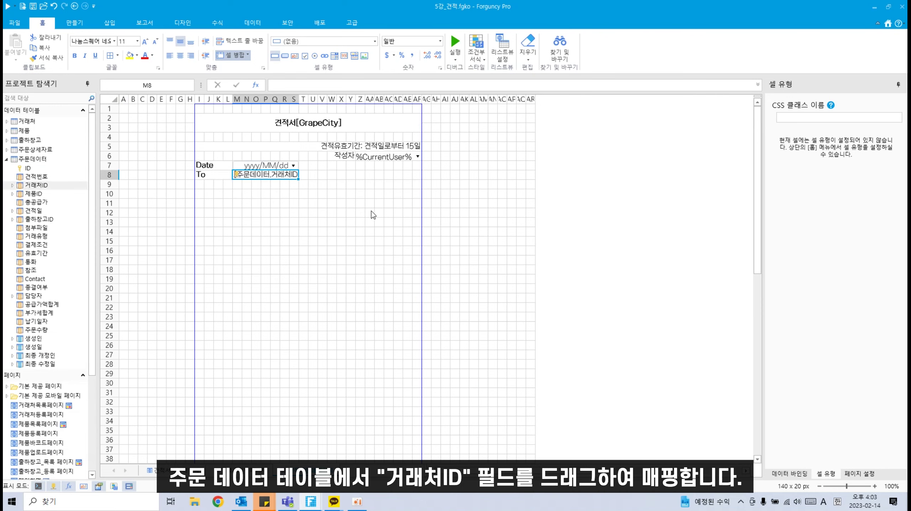
pyautogui.click(349, 41)
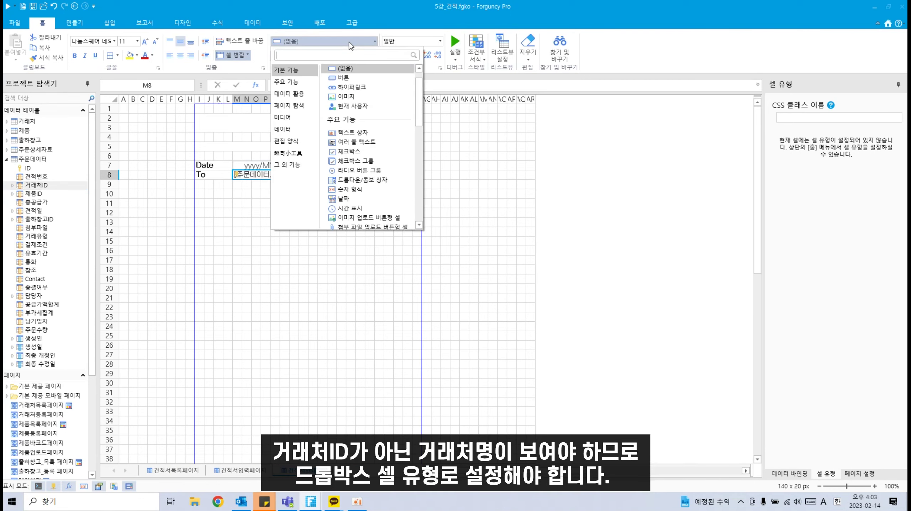
pyautogui.click(328, 74)
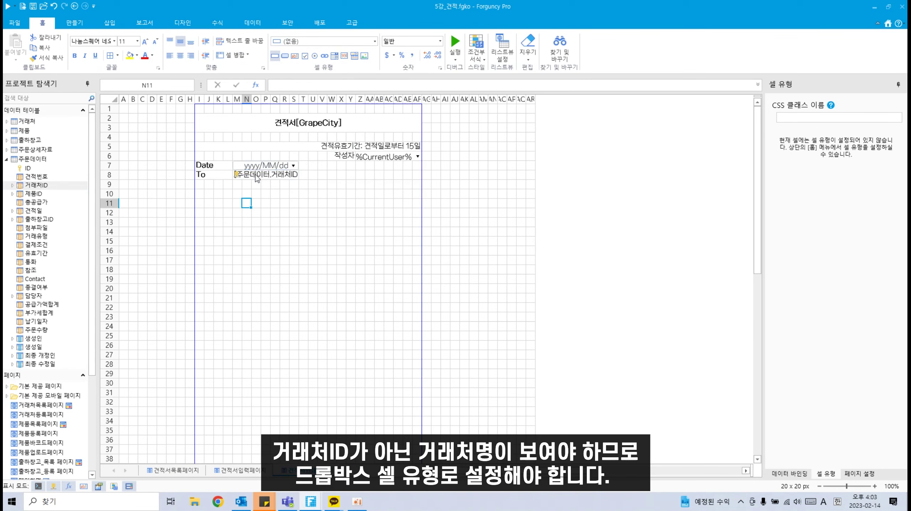
pyautogui.click(372, 41)
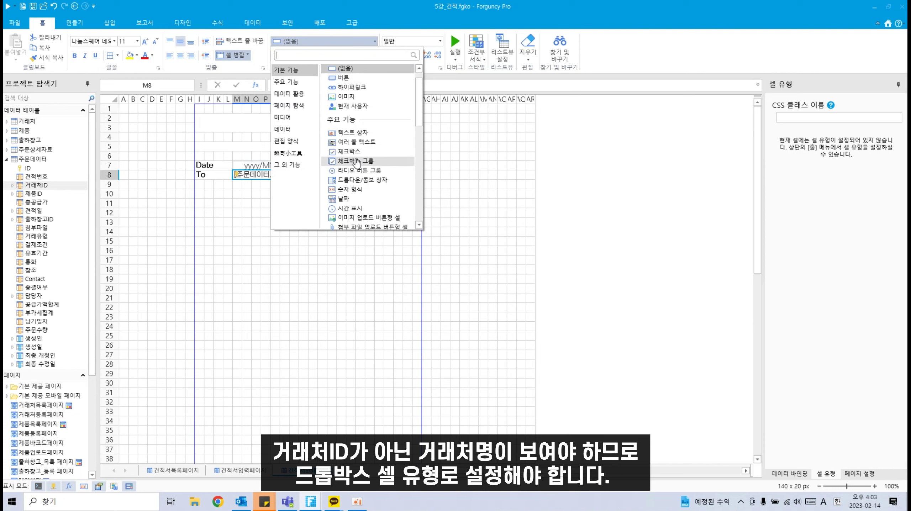
pyautogui.click(360, 181)
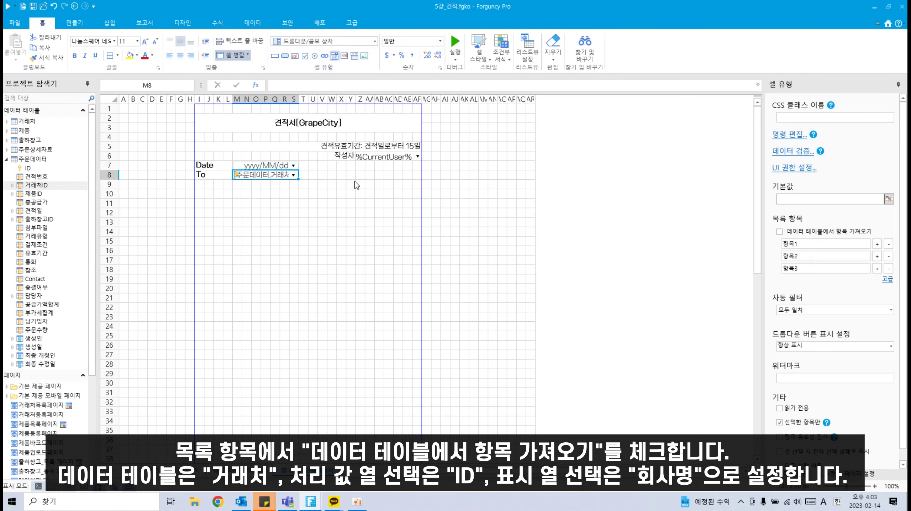
# Step: Fill the dropdown from the 거래처 table, storing ID and displaying 회사명
pyautogui.click(808, 235)
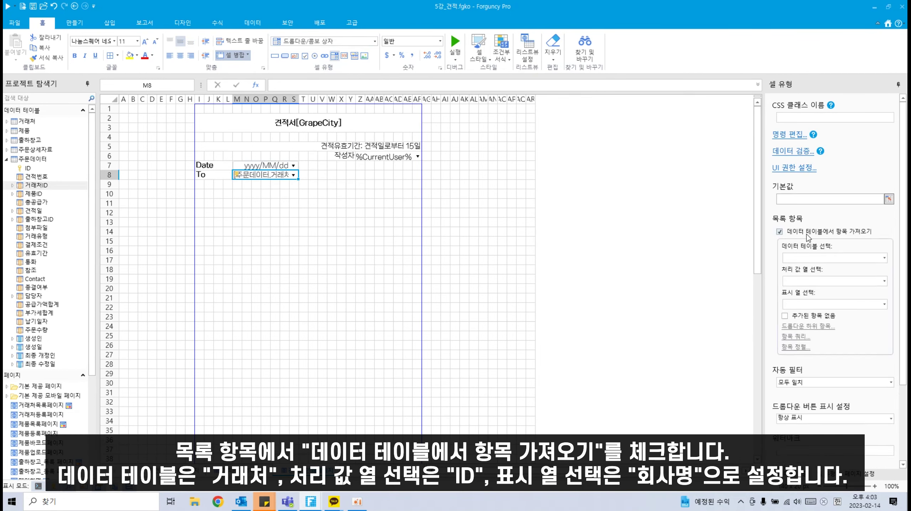
pyautogui.click(884, 257)
pyautogui.click(870, 283)
pyautogui.click(885, 282)
pyautogui.click(808, 304)
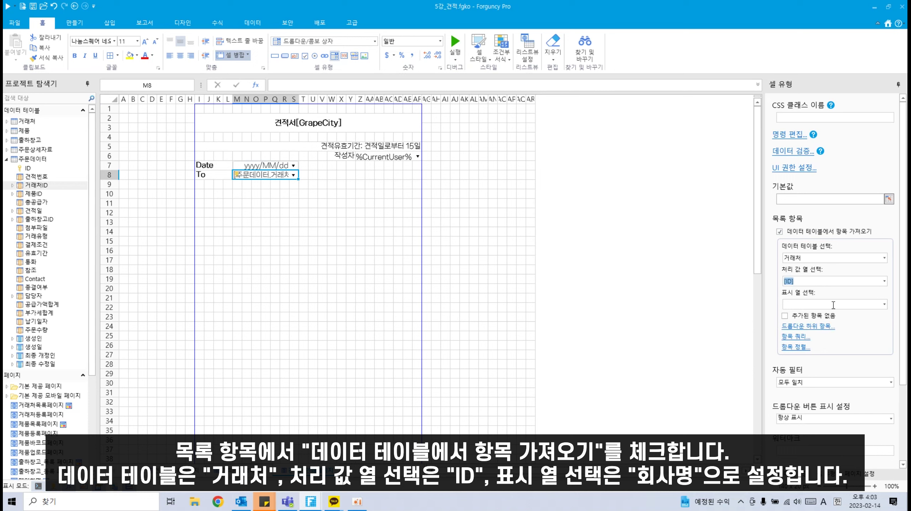
pyautogui.click(884, 305)
pyautogui.click(816, 341)
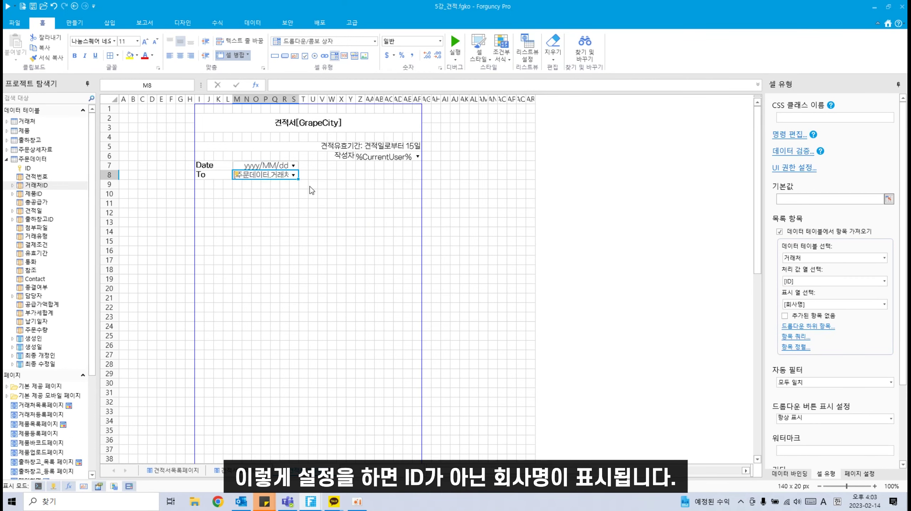
pyautogui.click(268, 193)
pyautogui.click(201, 184)
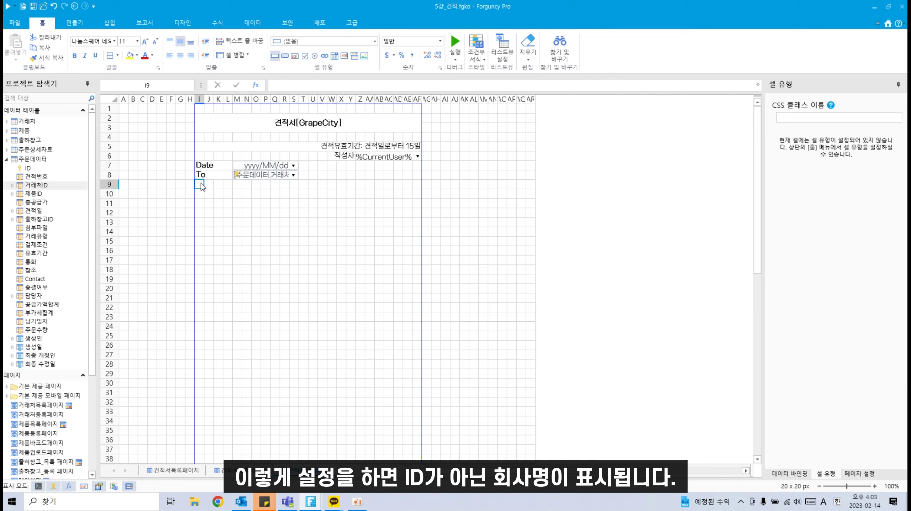
# Step: Merge I9:L10 and label it Address
pyautogui.moveTo(201, 186); pyautogui.dragTo(230, 197)
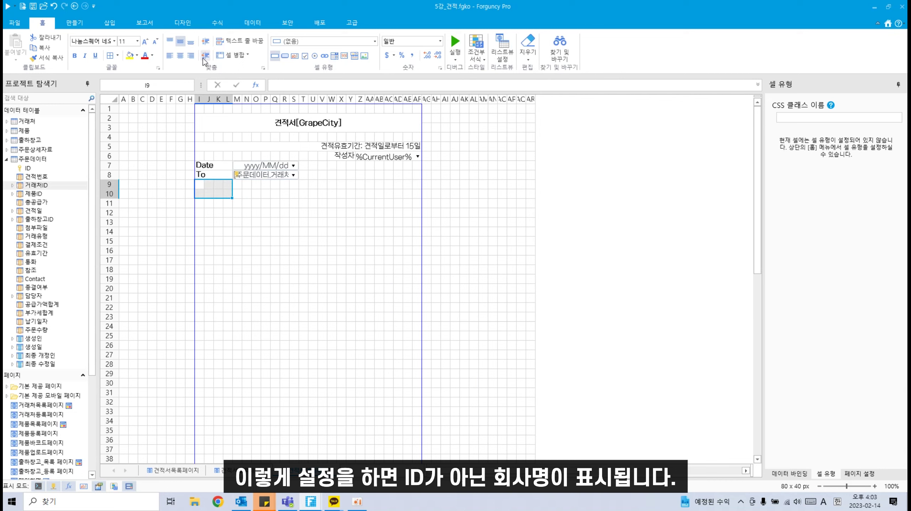
pyautogui.click(229, 55)
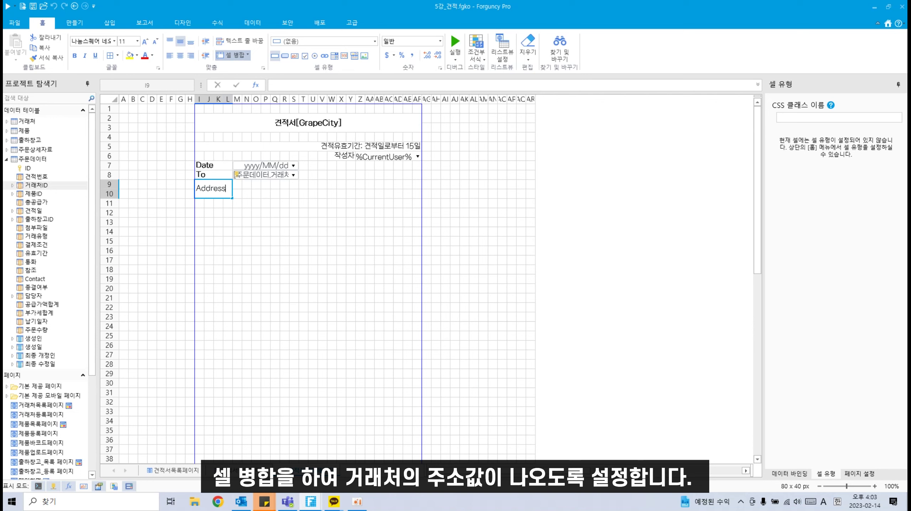
pyautogui.click(246, 223)
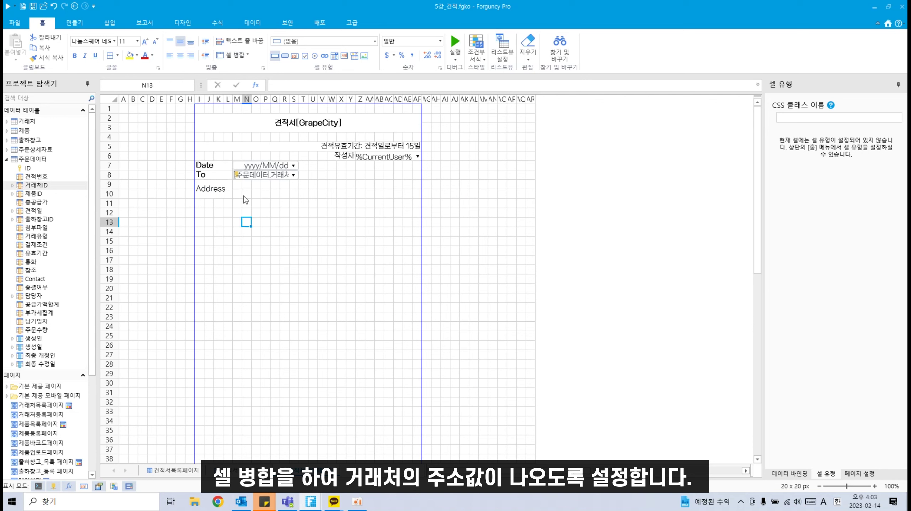
# Step: Merge M9:S10 into one cell with text wrapping turned on
pyautogui.moveTo(238, 184); pyautogui.dragTo(293, 194)
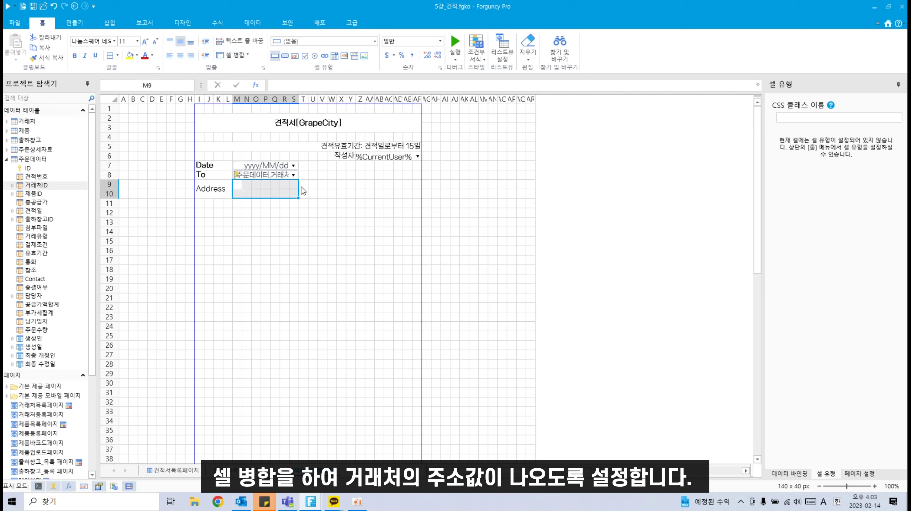
pyautogui.click(229, 55)
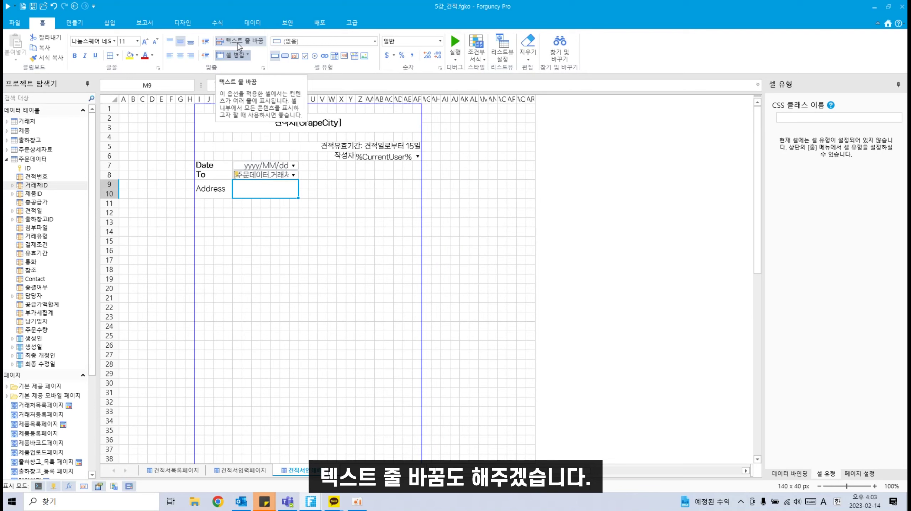
pyautogui.click(238, 43)
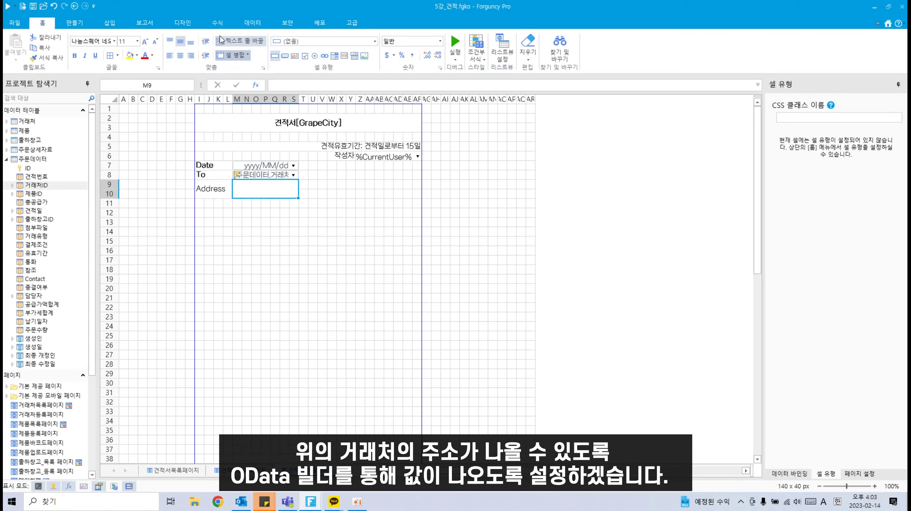
pyautogui.click(189, 23)
pyautogui.click(217, 23)
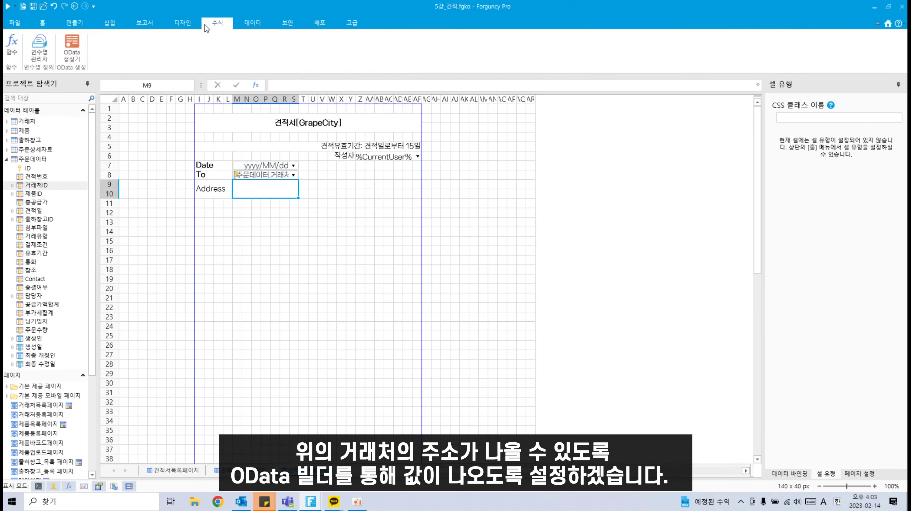
# Step: Build an ODATA lookup in M9 returning the 거래처 주소 value for the ID in M8
pyautogui.click(72, 50)
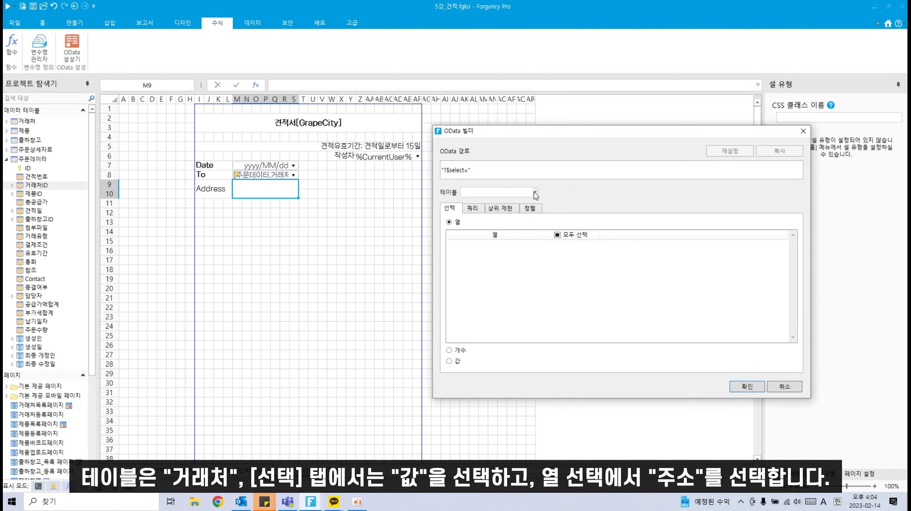
pyautogui.click(499, 191)
pyautogui.click(473, 221)
pyautogui.scroll(-3, 501, 286)
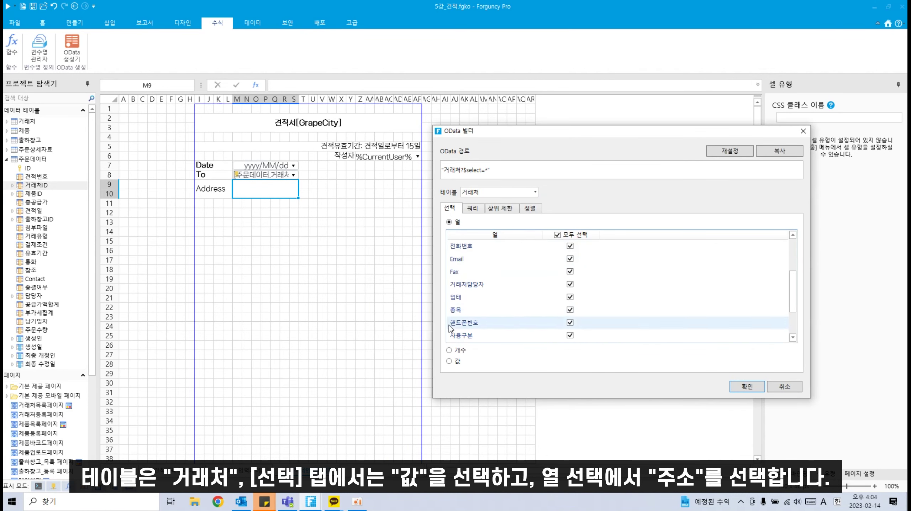
pyautogui.click(449, 361)
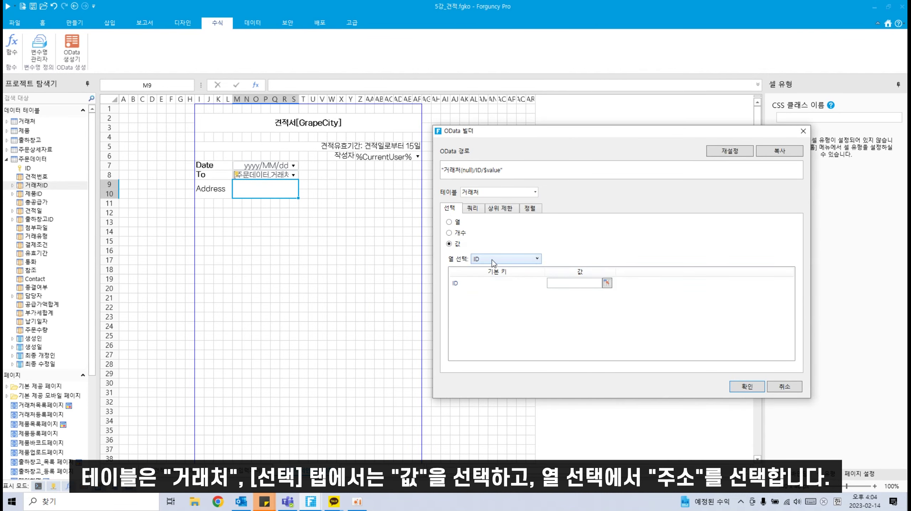
pyautogui.click(503, 262)
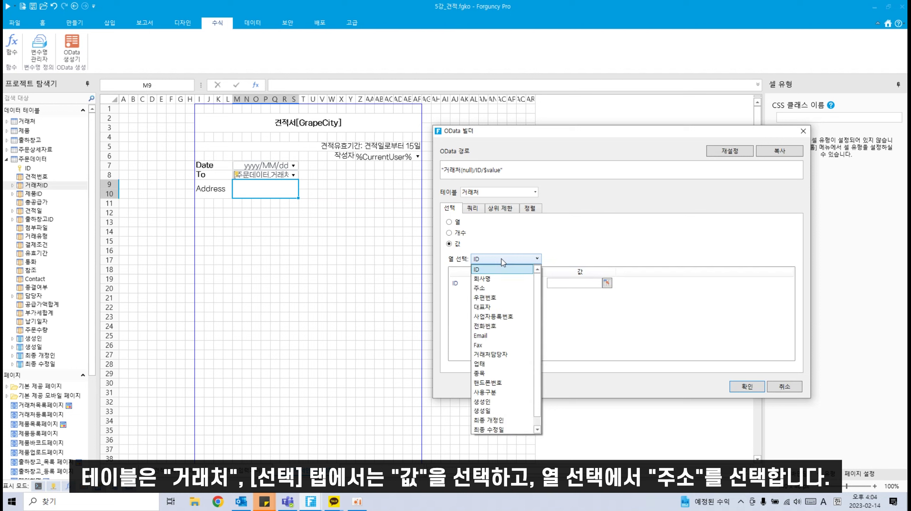
pyautogui.click(503, 291)
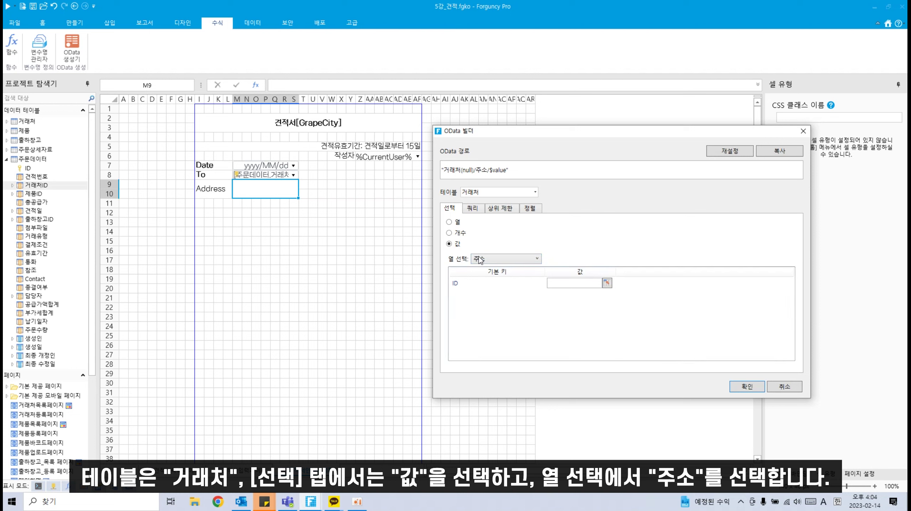
pyautogui.click(607, 283)
pyautogui.click(252, 175)
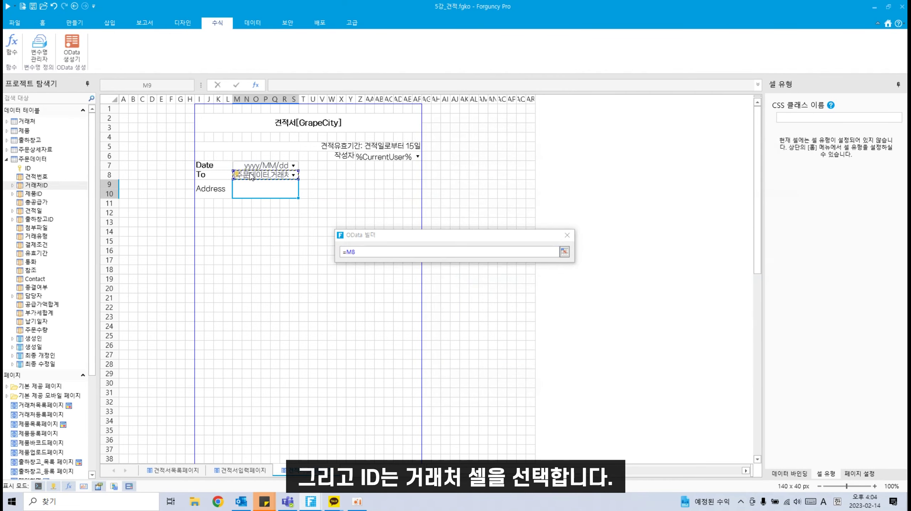
pyautogui.press('Return')
pyautogui.click(759, 387)
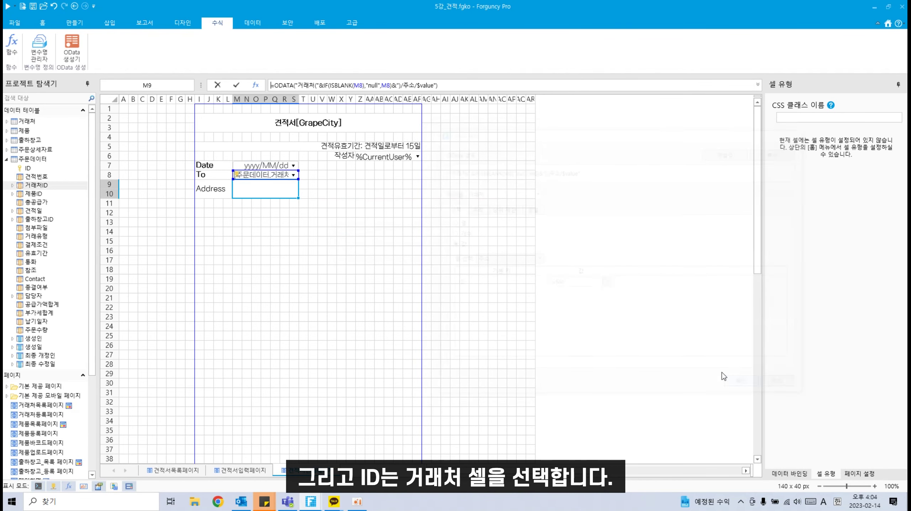
# Step: Wrap the M9 lookup formula in IFERROR(...,"") so it shows blank on error
pyautogui.doubleClick(276, 198)
pyautogui.click(274, 85)
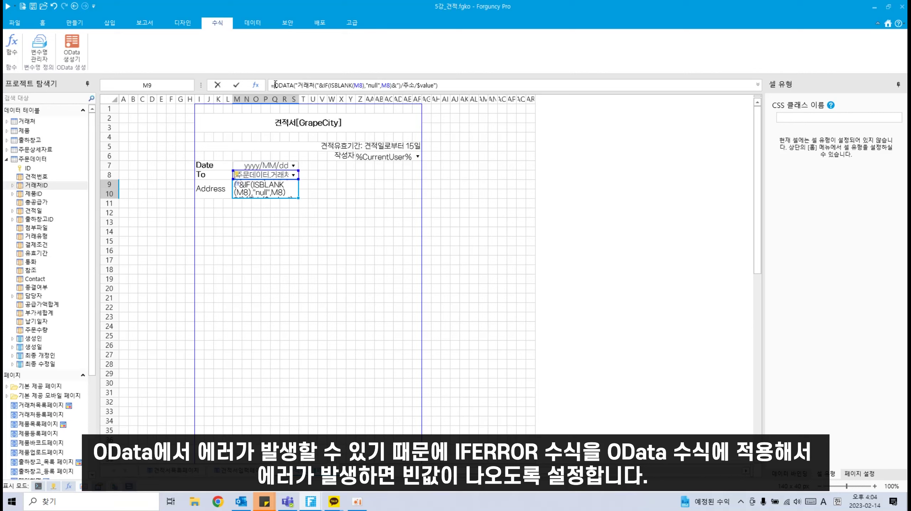
pyautogui.write('IFERROR(')
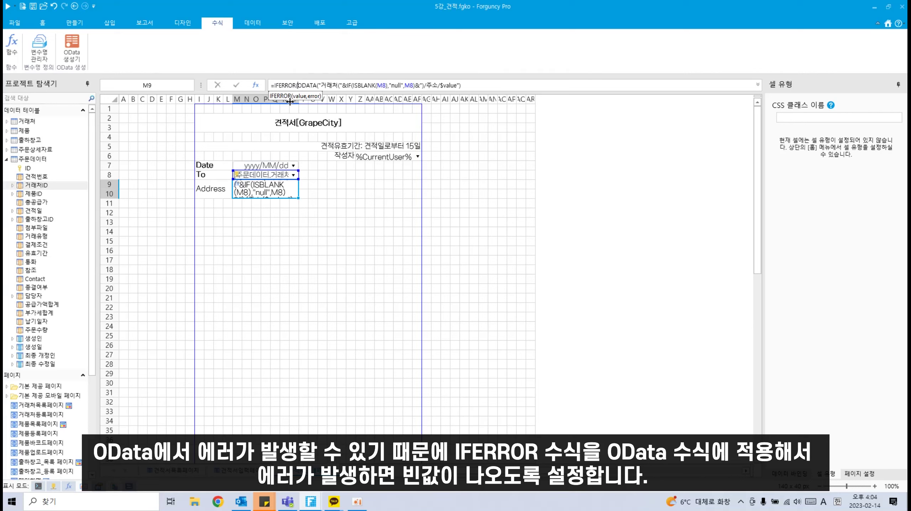
pyautogui.doubleClick(287, 106)
pyautogui.click(480, 86)
pyautogui.write(',"")')
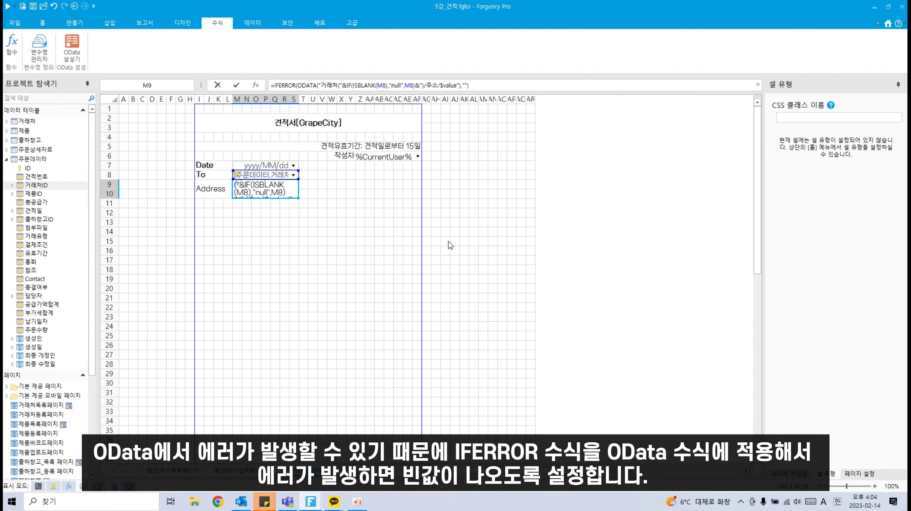
pyautogui.click(440, 277)
pyautogui.click(202, 194)
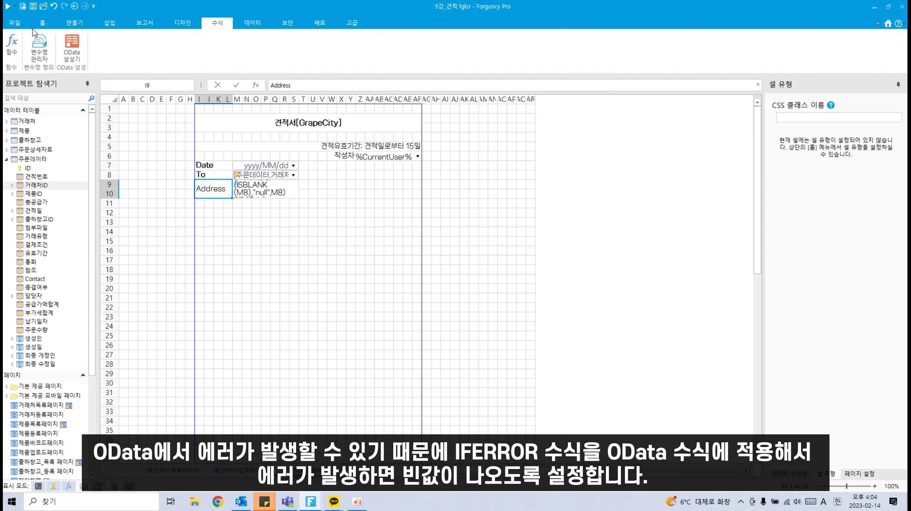
# Step: Bold the Address label, then merge I11:L11 and enter a bold Contacts label
pyautogui.click(42, 22)
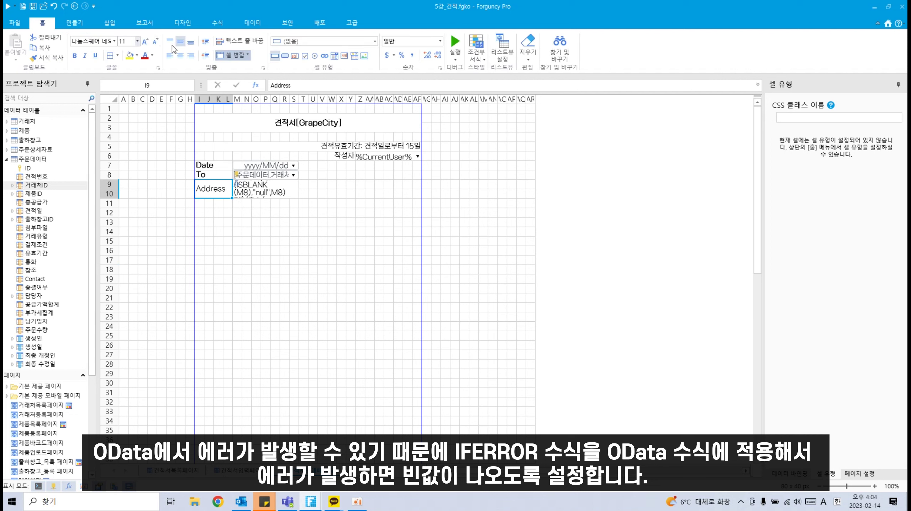
pyautogui.click(75, 56)
pyautogui.moveTo(200, 203); pyautogui.dragTo(229, 203)
pyautogui.click(220, 58)
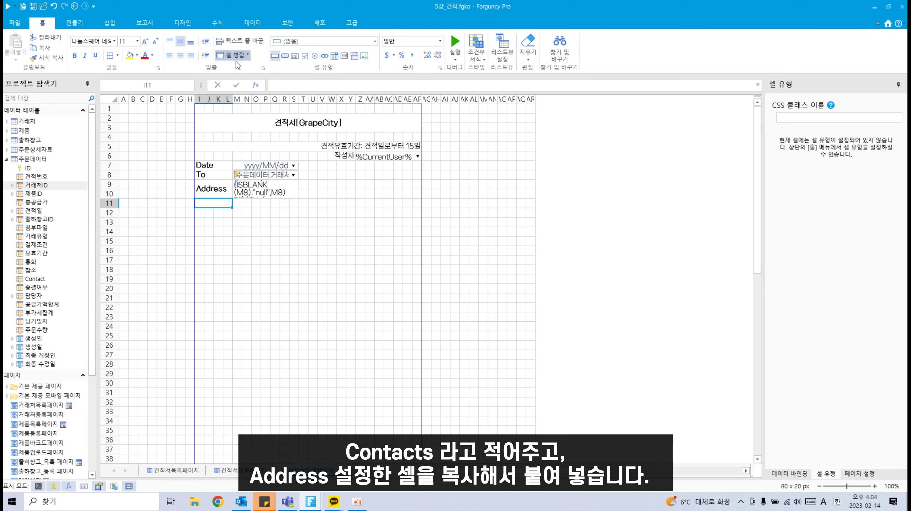
pyautogui.doubleClick(210, 203)
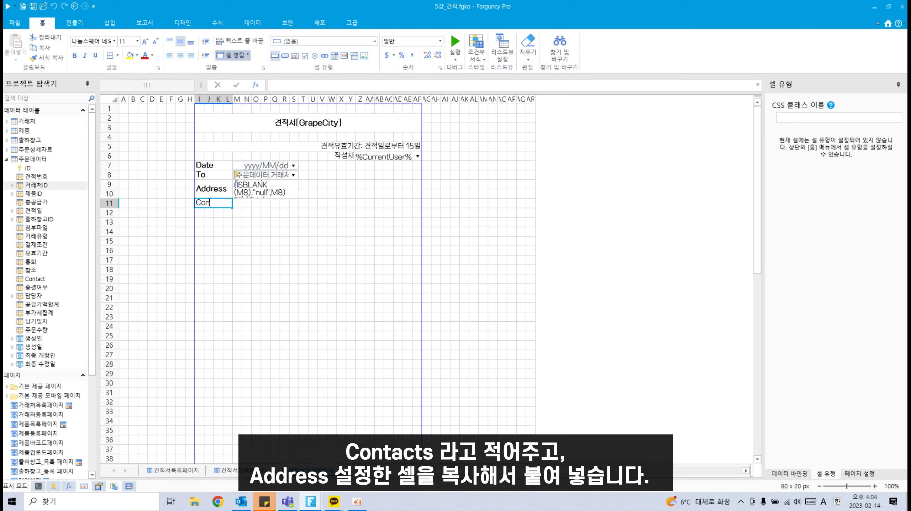
pyautogui.click(228, 235)
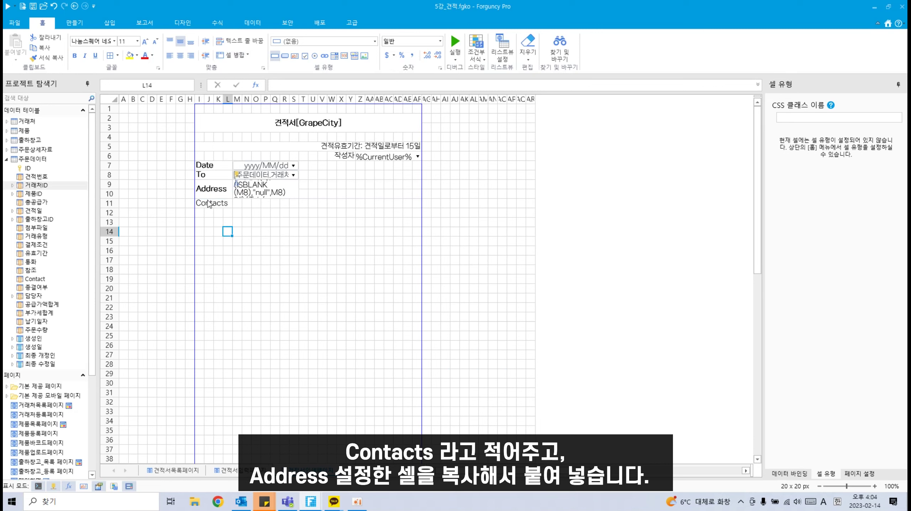
pyautogui.click(209, 203)
pyautogui.click(75, 55)
# Step: Copy the M9 address lookup into M11 and merge M11:S11
pyautogui.moveTo(240, 203); pyautogui.dragTo(293, 201)
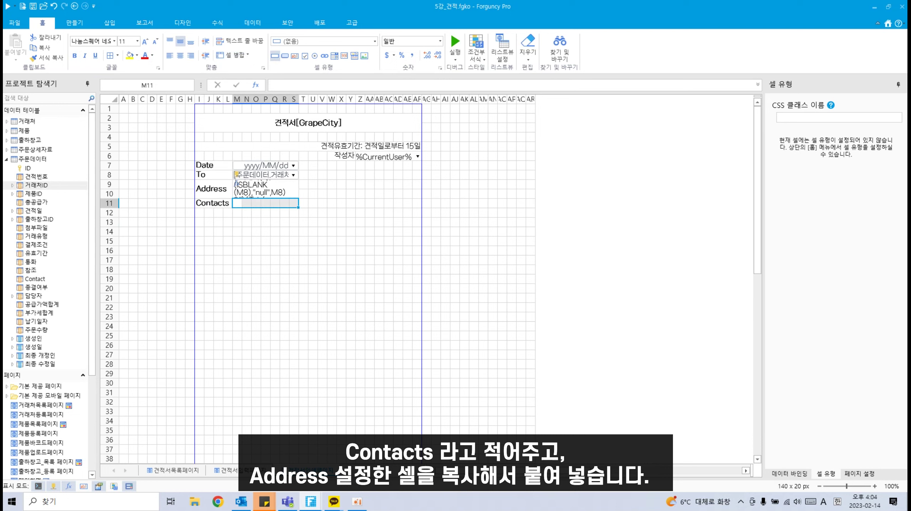
pyautogui.click(272, 192)
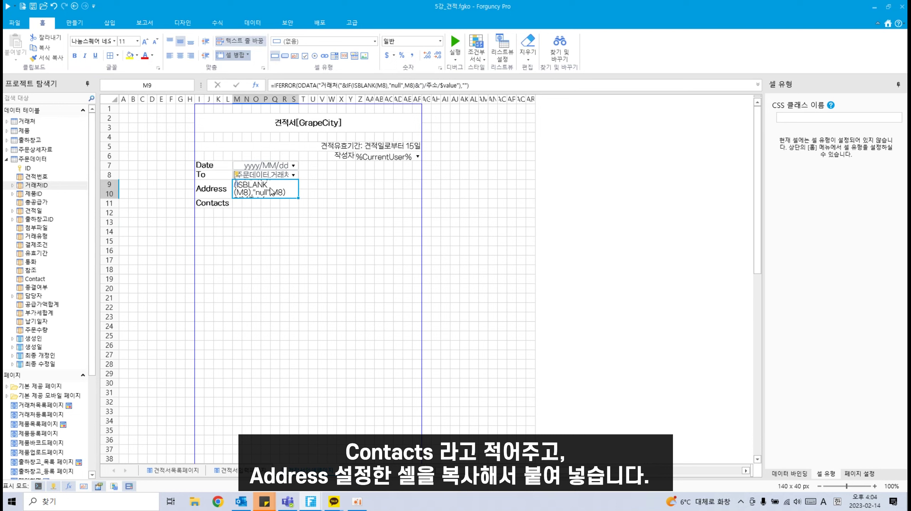
pyautogui.hotkey('ctrl', 'c')
pyautogui.click(240, 203)
pyautogui.hotkey('ctrl', 'v')
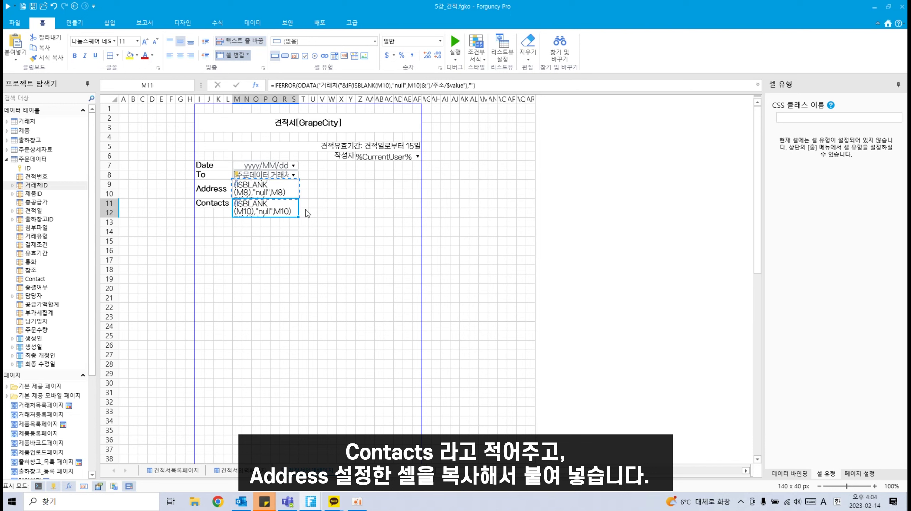
pyautogui.hotkey('ctrl', 'z')
pyautogui.hotkey('ctrl', 'z')
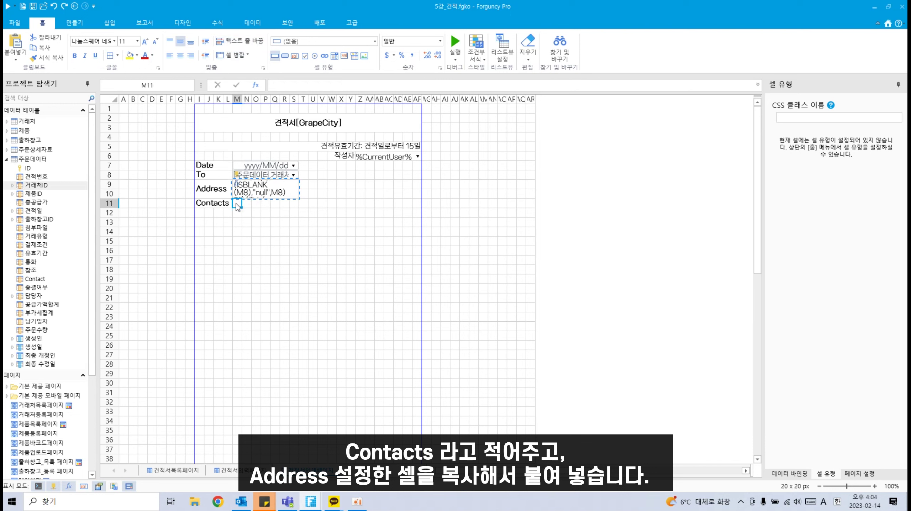
pyautogui.hotkey('ctrl', 'y')
pyautogui.hotkey('ctrl', 'y')
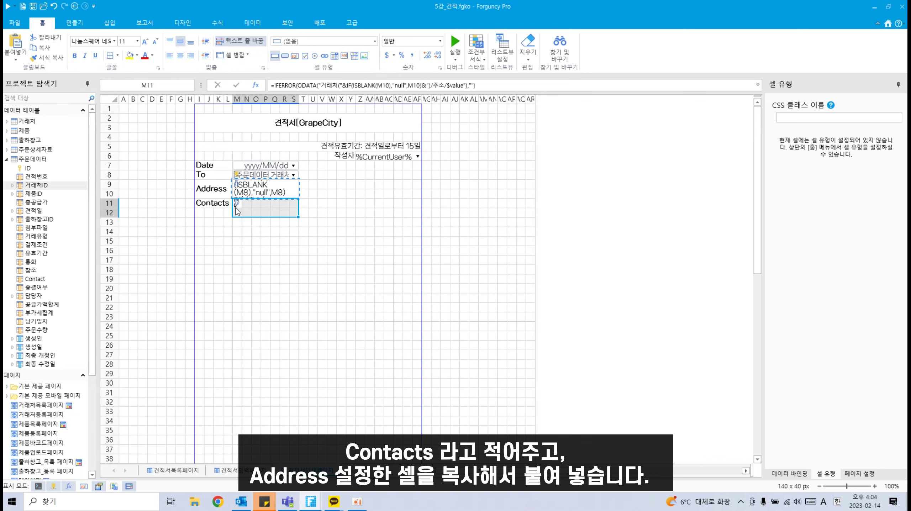
pyautogui.moveTo(237, 205); pyautogui.dragTo(293, 205)
pyautogui.click(241, 55)
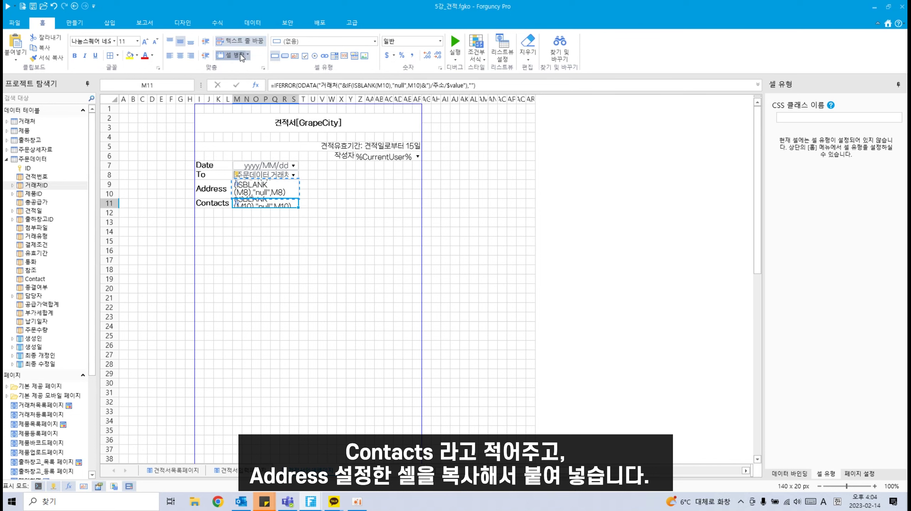
# Step: Change the M11 lookup to return 대표자 with the ID taken from M8
pyautogui.click(217, 22)
pyautogui.click(72, 46)
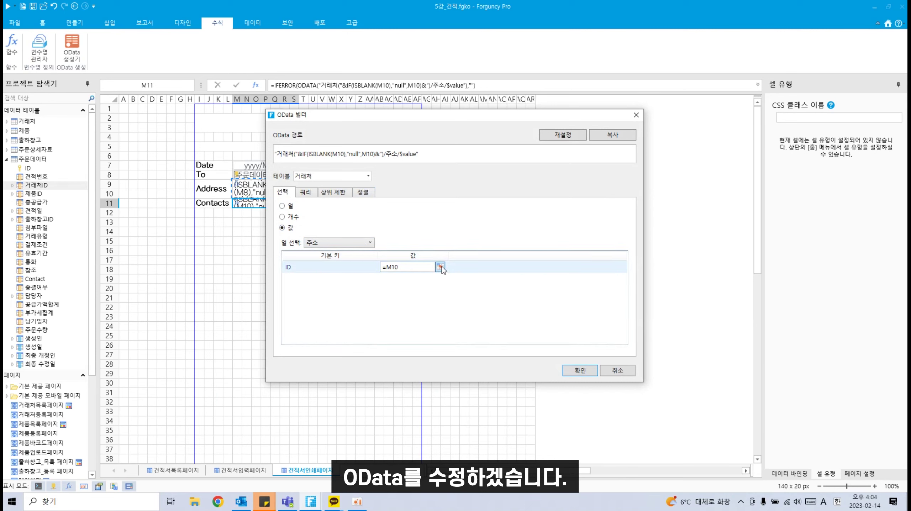
pyautogui.click(440, 267)
pyautogui.click(242, 175)
pyautogui.press('Return')
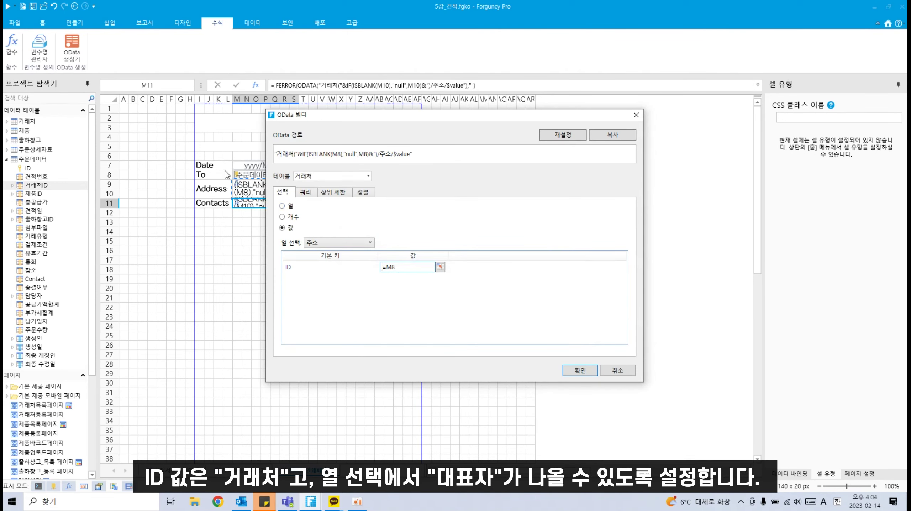
pyautogui.click(337, 244)
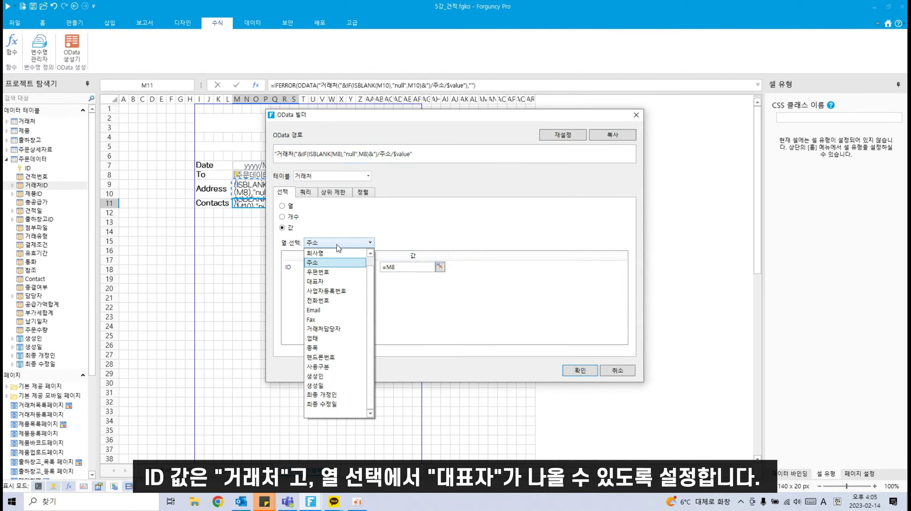
pyautogui.click(334, 282)
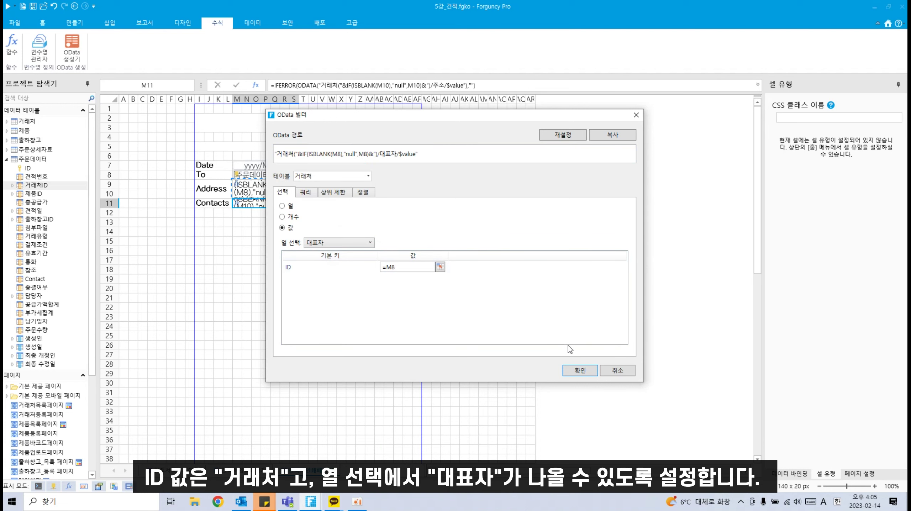
pyautogui.click(579, 370)
pyautogui.click(230, 233)
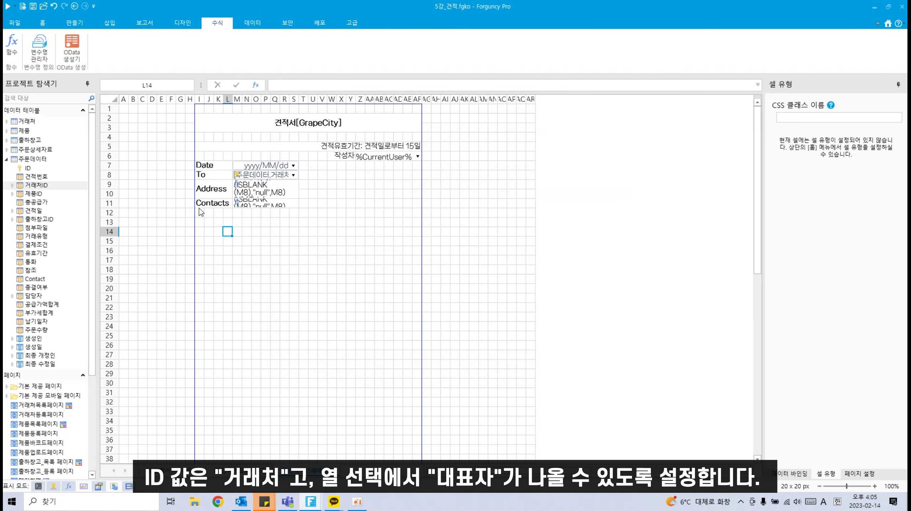
pyautogui.moveTo(200, 207)
pyautogui.mouseDown()
pyautogui.moveTo(224, 213)
pyautogui.moveTo(200, 212)
pyautogui.mouseUp()
pyautogui.click(226, 223)
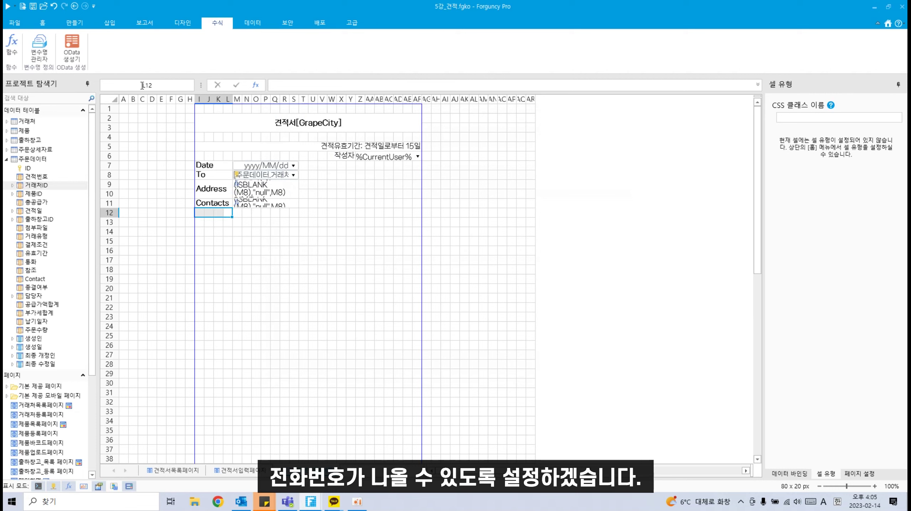
# Step: Enter a bold Tel label in I12
pyautogui.click(43, 23)
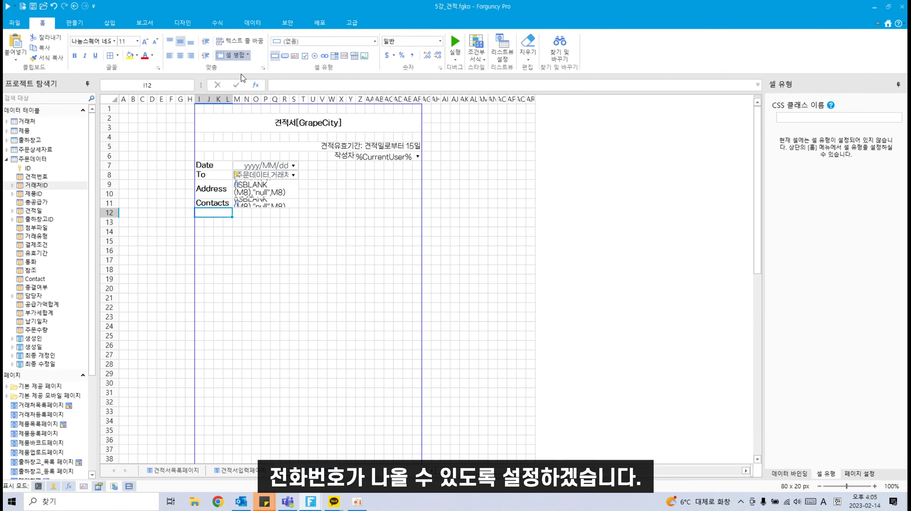
pyautogui.doubleClick(223, 212)
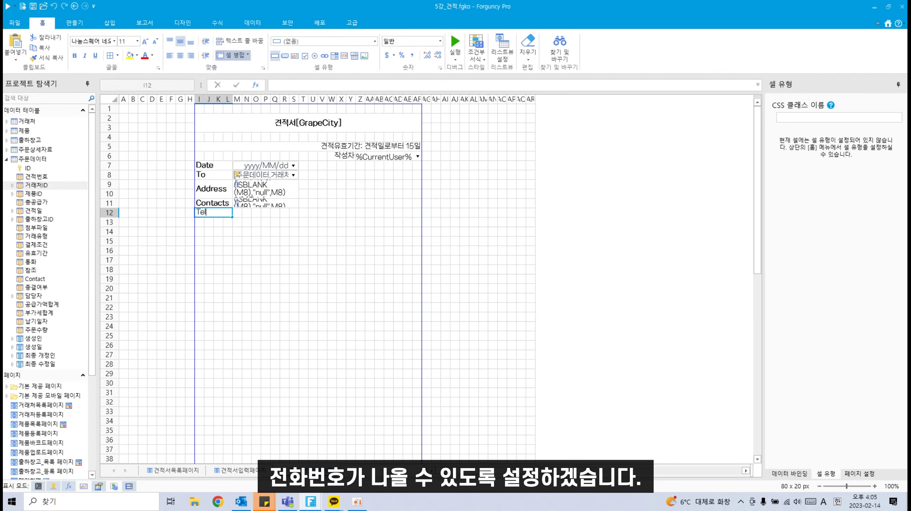
pyautogui.press('Return')
pyautogui.click(202, 213)
pyautogui.click(75, 55)
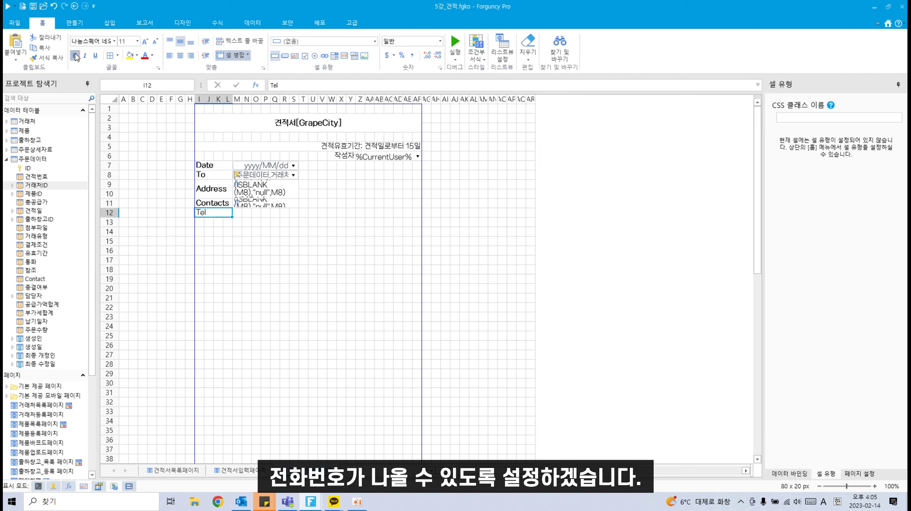
# Step: Paste the Contacts lookup into the Tel row and switch it to return 전화번호 keyed on M8
pyautogui.click(241, 211)
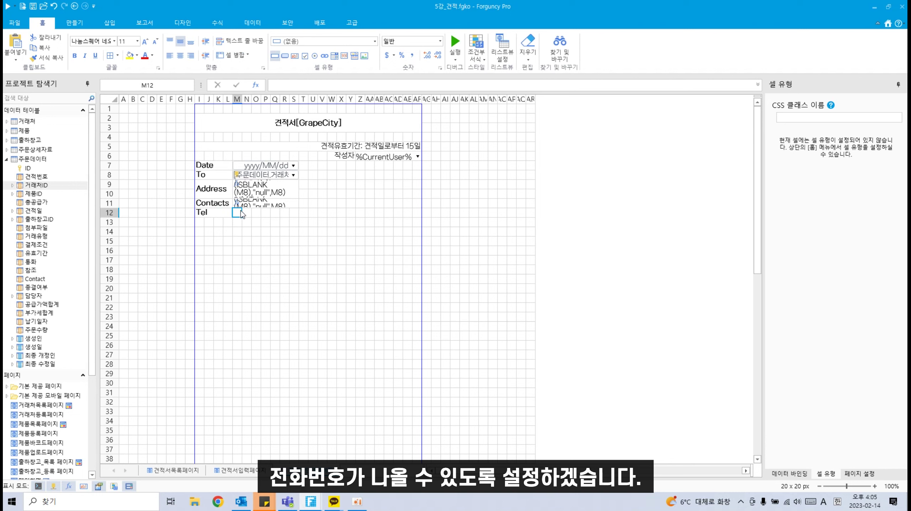
pyautogui.press('Up')
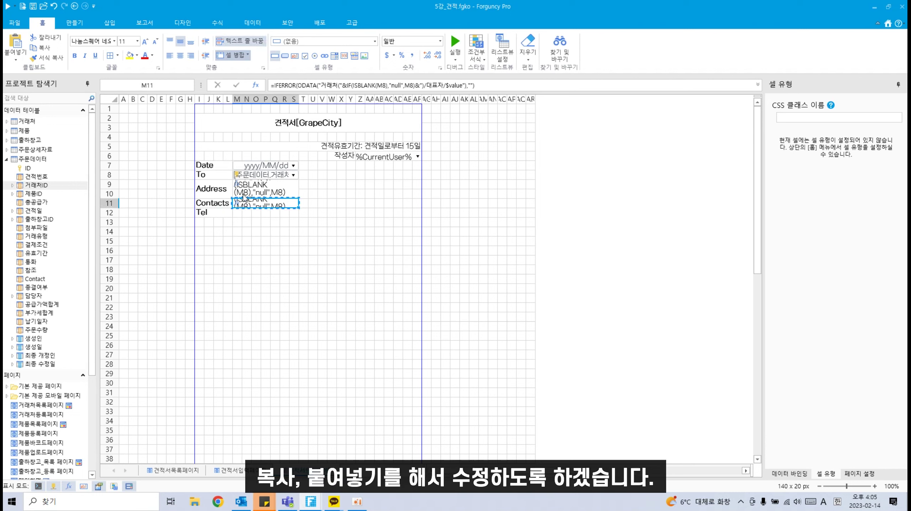
pyautogui.click(239, 214)
pyautogui.write('=IFERROR(ODATA("거래처("&IF(ISBLANK(M9),"null",M9)&")/대표자/$value"),"")')
pyautogui.click(221, 23)
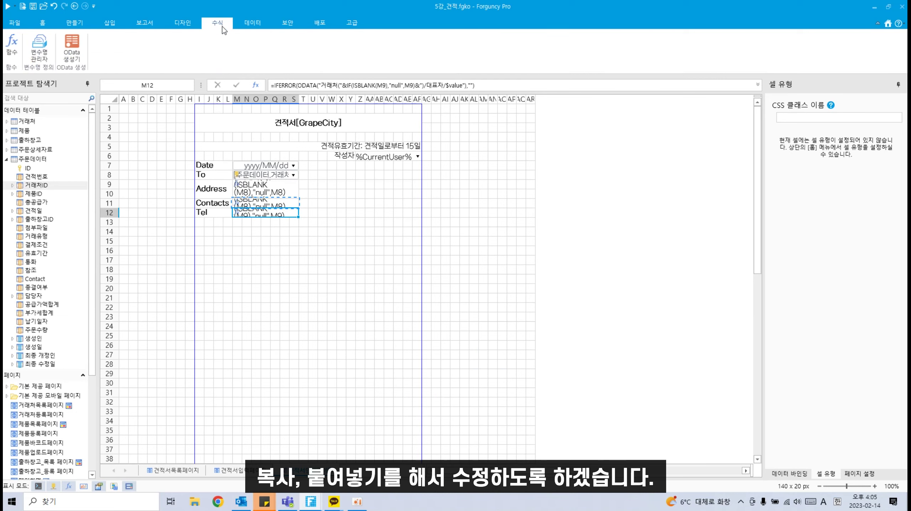
pyautogui.click(72, 48)
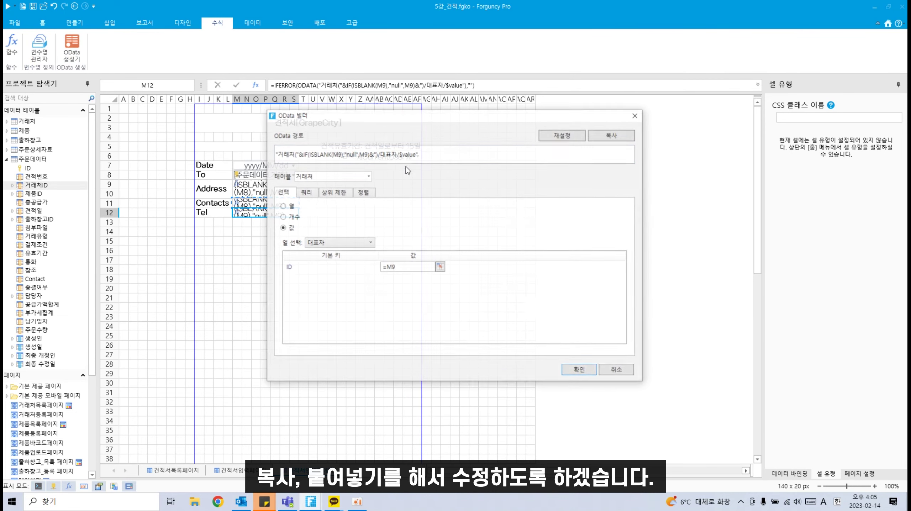
pyautogui.click(369, 243)
pyautogui.click(336, 300)
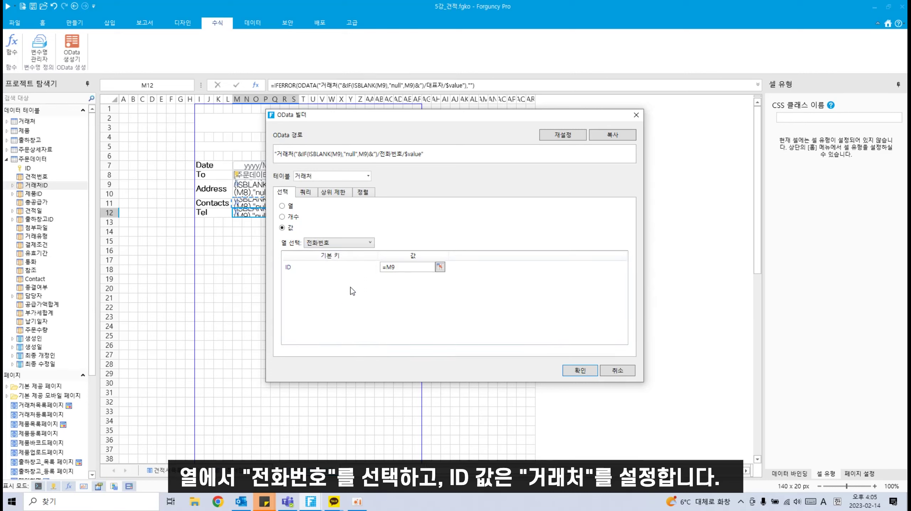
pyautogui.click(440, 267)
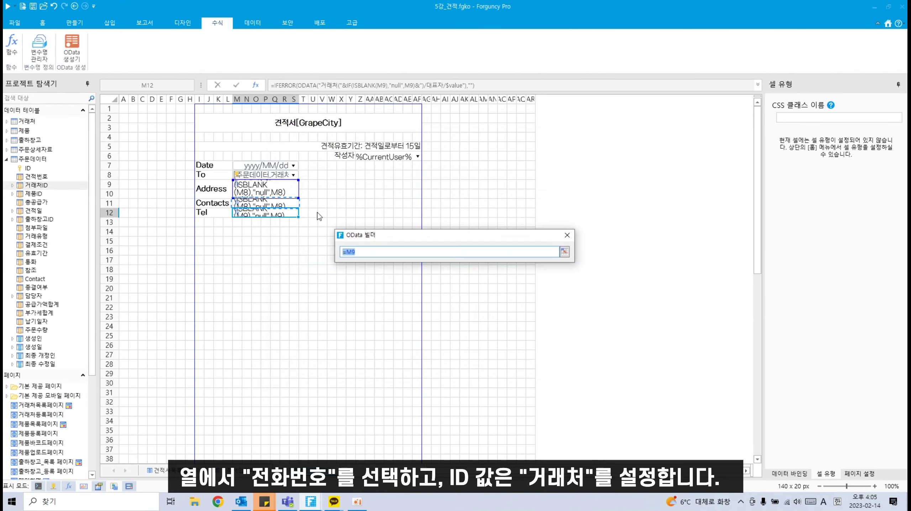
pyautogui.click(276, 179)
pyautogui.press('Return')
pyautogui.click(573, 371)
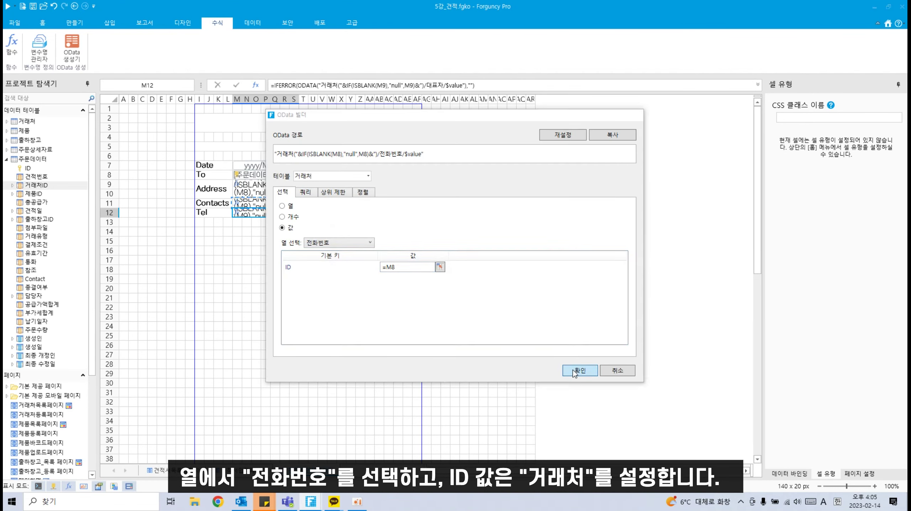
pyautogui.click(246, 223)
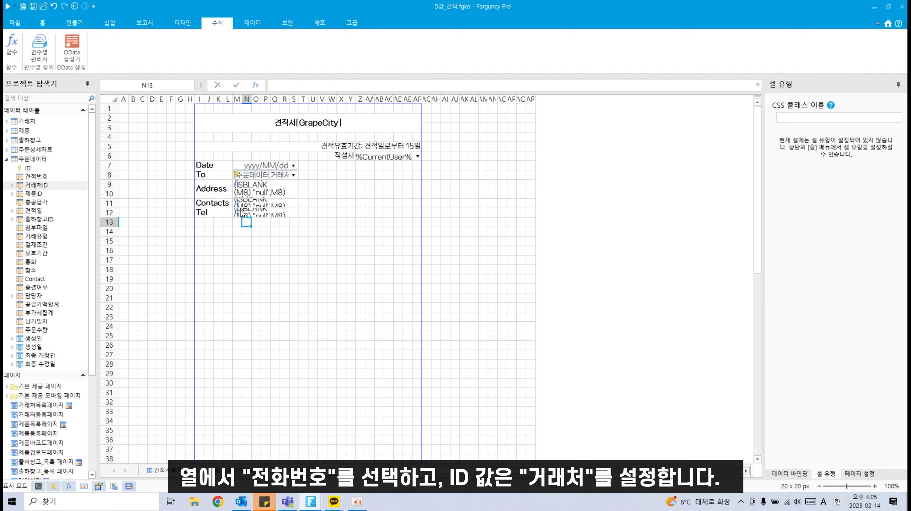
# Step: Copy the Tel lookup into row 13 and change it to return Fax keyed on M8
pyautogui.click(241, 209)
pyautogui.hotkey('ctrl', 'c')
pyautogui.click(238, 224)
pyautogui.hotkey('ctrl', 'v')
pyautogui.click(71, 49)
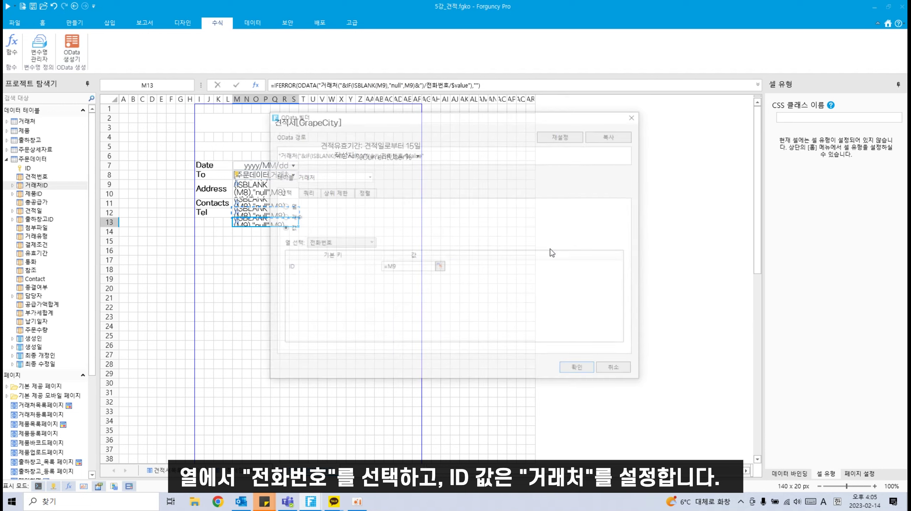
pyautogui.click(357, 244)
pyautogui.click(327, 311)
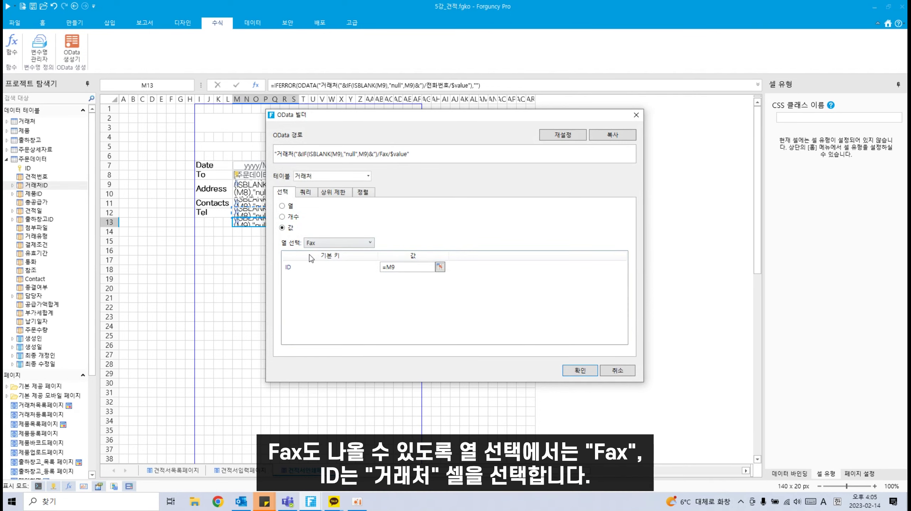
pyautogui.click(441, 267)
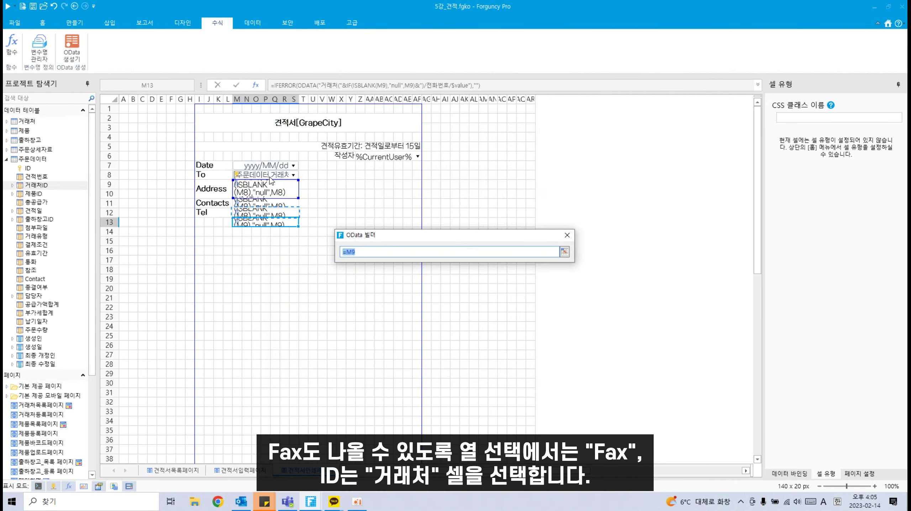
pyautogui.click(272, 175)
pyautogui.press('Return')
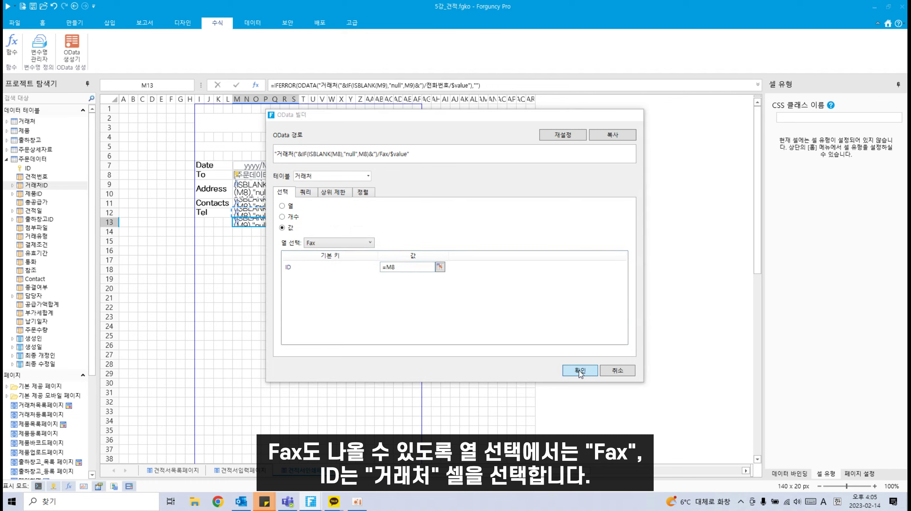
pyautogui.click(580, 370)
pyautogui.click(200, 222)
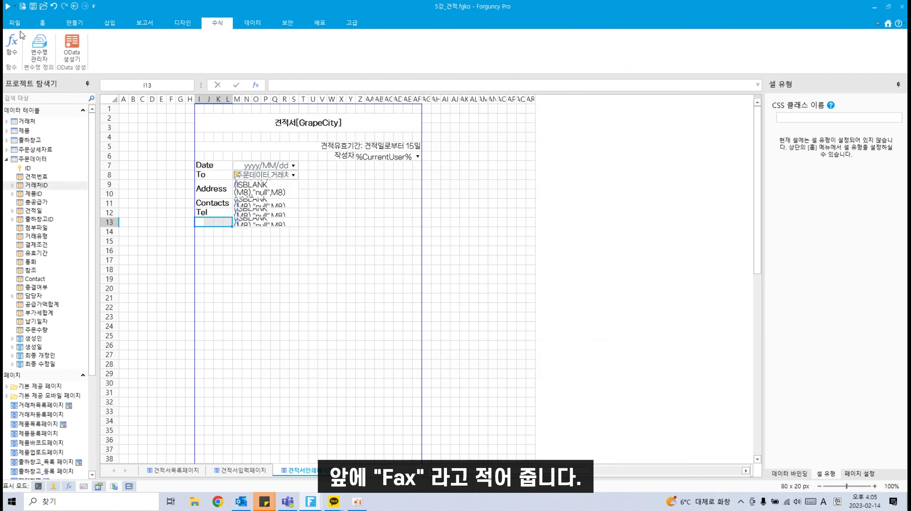
# Step: Merge I13:L13 and I14:L14 and label them Fax and bold E-mail
pyautogui.click(43, 22)
pyautogui.click(229, 54)
pyautogui.write('F')
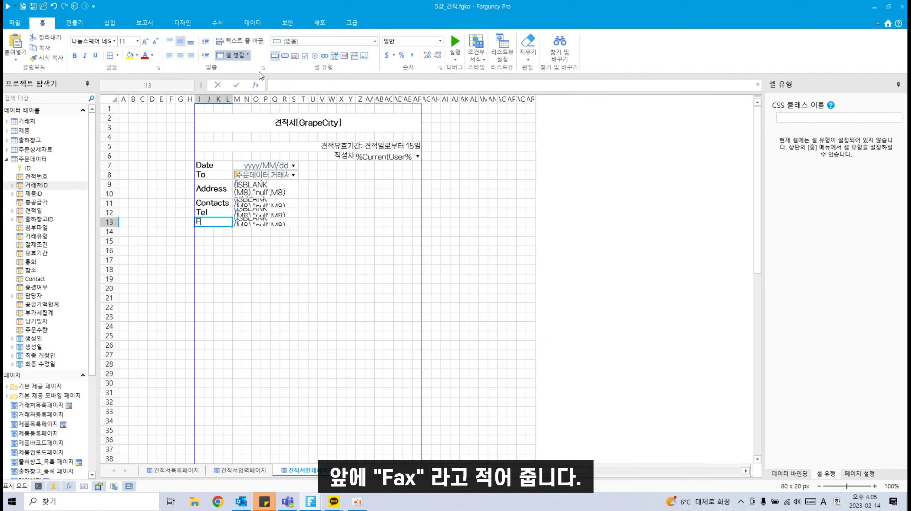
pyautogui.write('ax')
pyautogui.click(250, 298)
pyautogui.moveTo(195, 231)
pyautogui.mouseDown()
pyautogui.moveTo(229, 230)
pyautogui.moveTo(199, 232)
pyautogui.mouseUp()
pyautogui.click(226, 230)
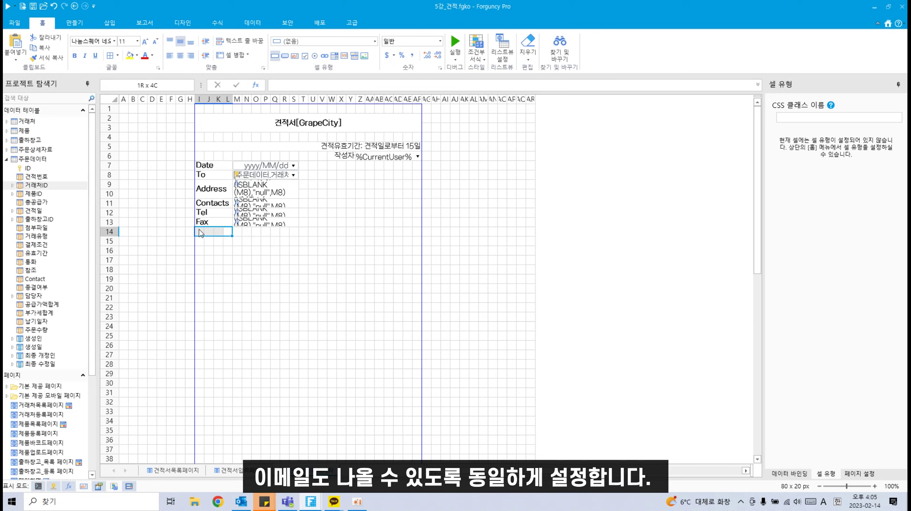
pyautogui.click(229, 54)
pyautogui.doubleClick(210, 233)
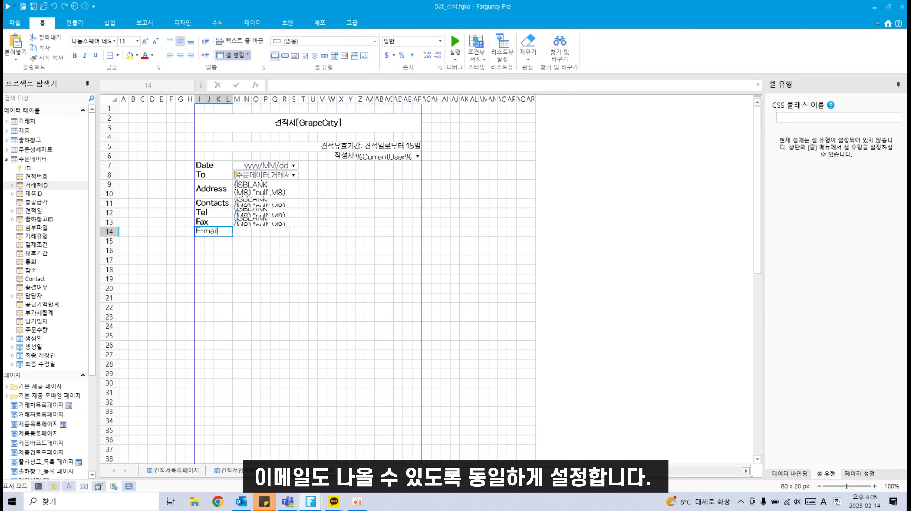
pyautogui.click(235, 319)
pyautogui.click(214, 233)
pyautogui.click(74, 56)
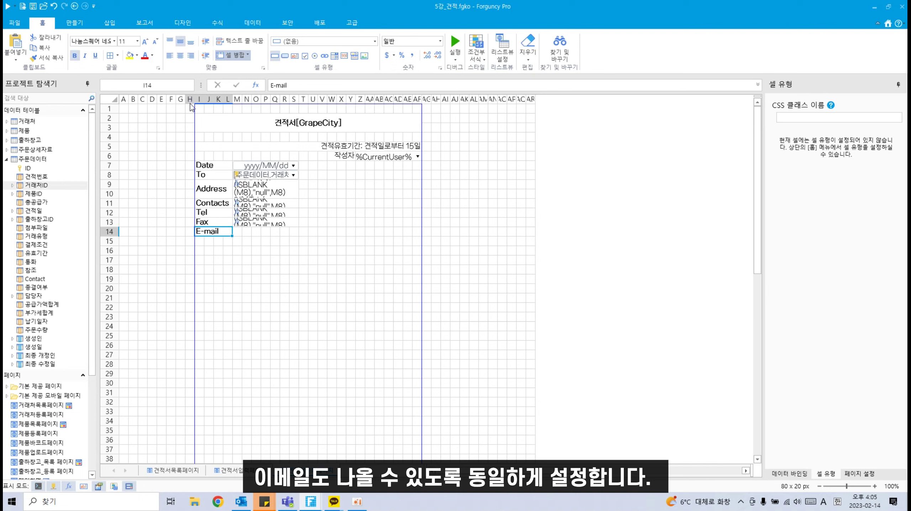
# Step: Paste the Fax lookup into M14 and change it to return Email keyed on M8
pyautogui.click(258, 224)
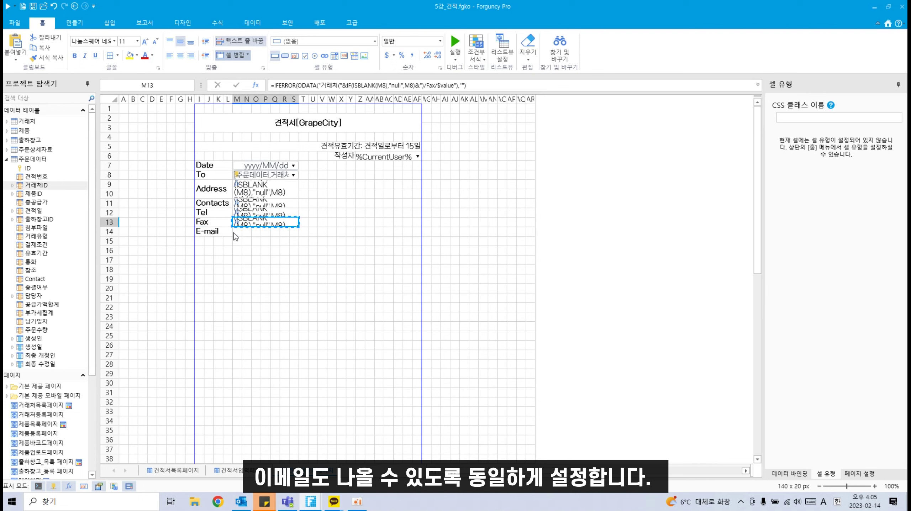
pyautogui.click(234, 232)
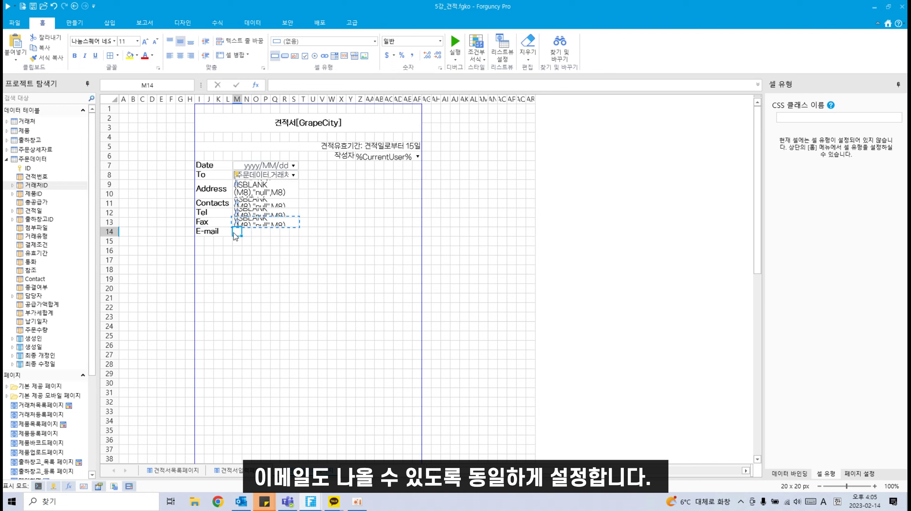
pyautogui.hotkey('ctrl', 'v')
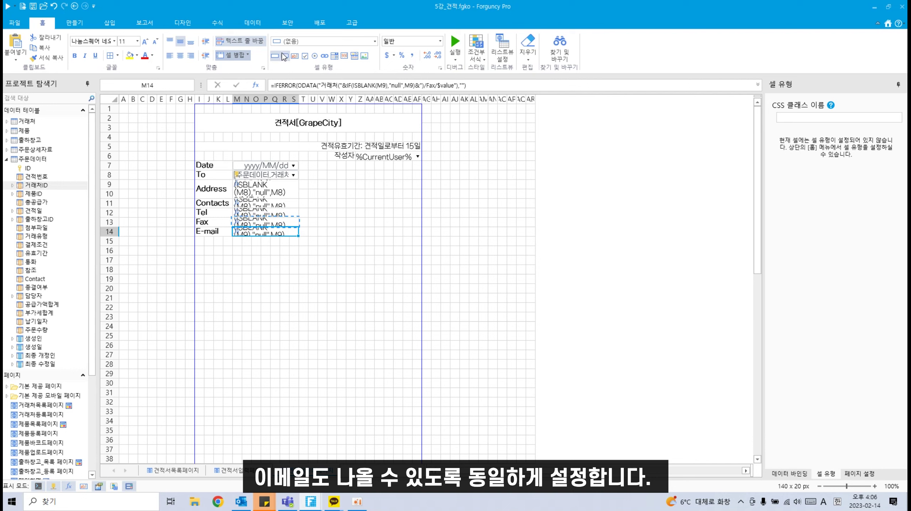
pyautogui.click(217, 22)
pyautogui.click(74, 49)
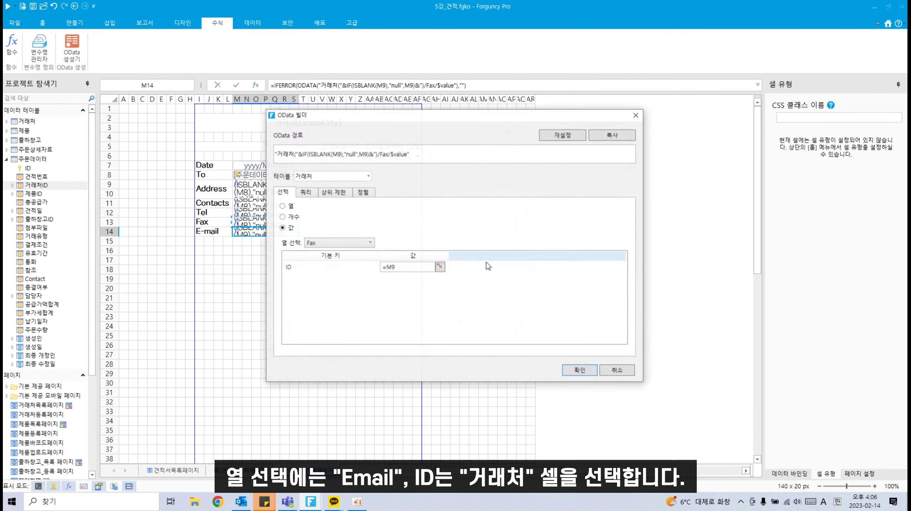
pyautogui.click(369, 243)
pyautogui.click(344, 310)
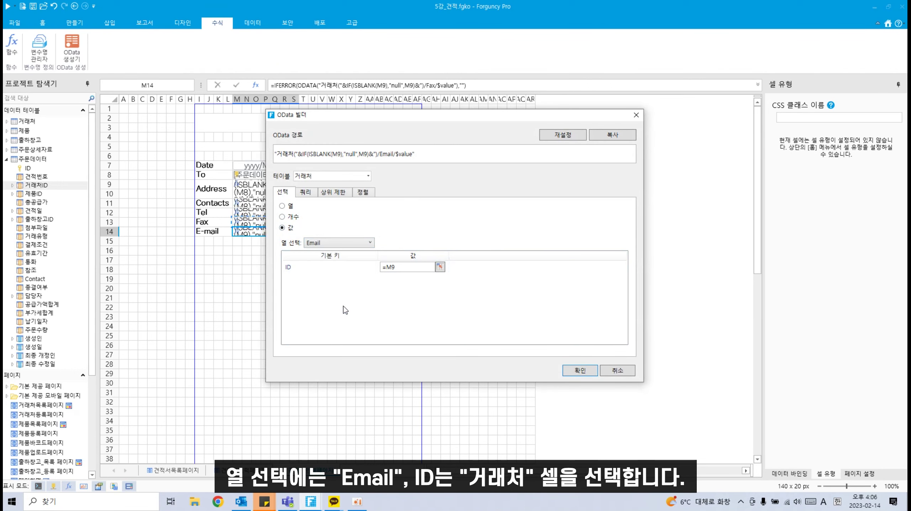
pyautogui.click(440, 267)
pyautogui.click(280, 174)
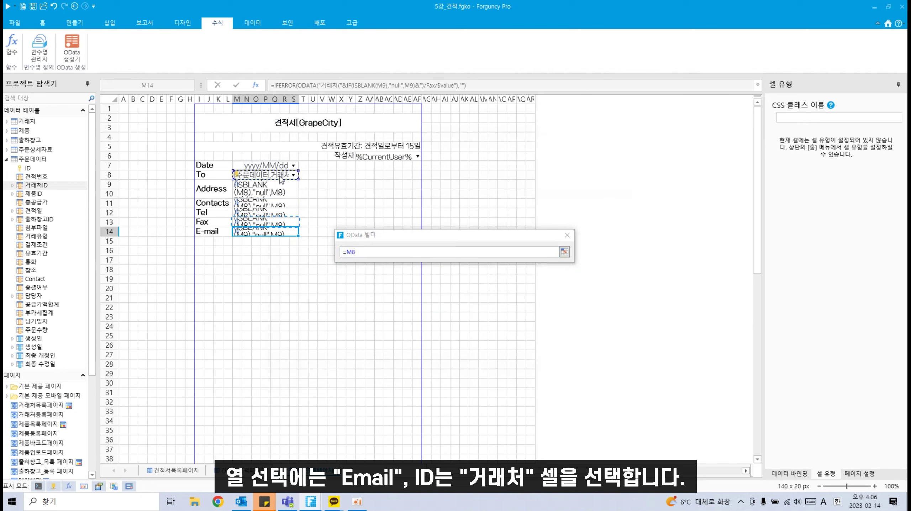
pyautogui.press('Return')
pyautogui.click(577, 370)
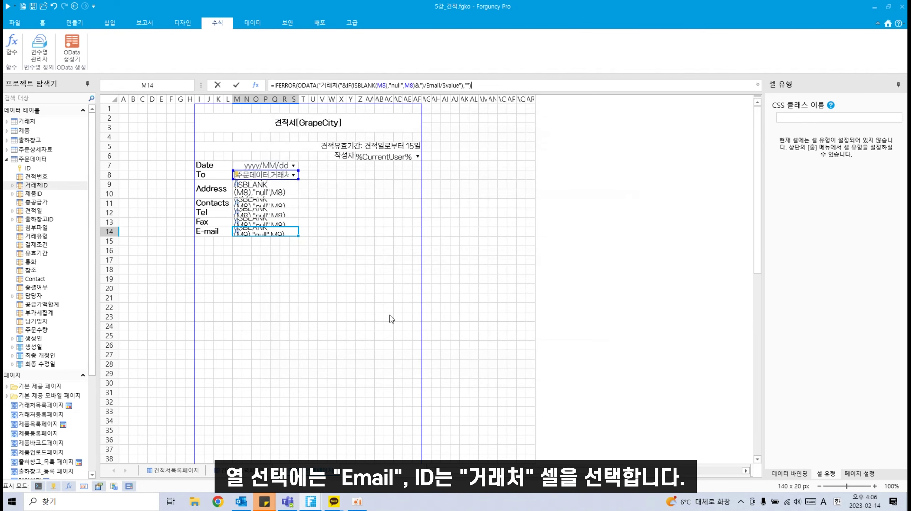
pyautogui.click(378, 337)
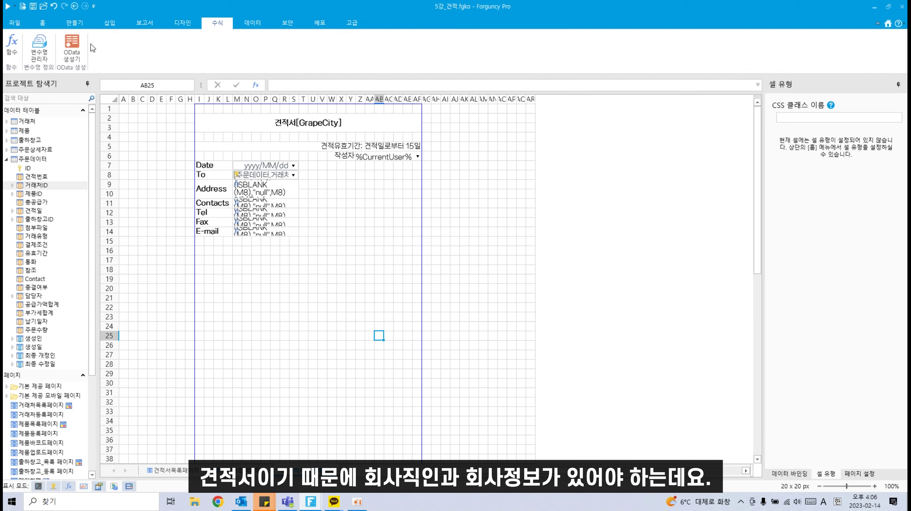
# Step: Insert the prepared business-card image onto the quote page
pyautogui.click(85, 24)
pyautogui.click(124, 26)
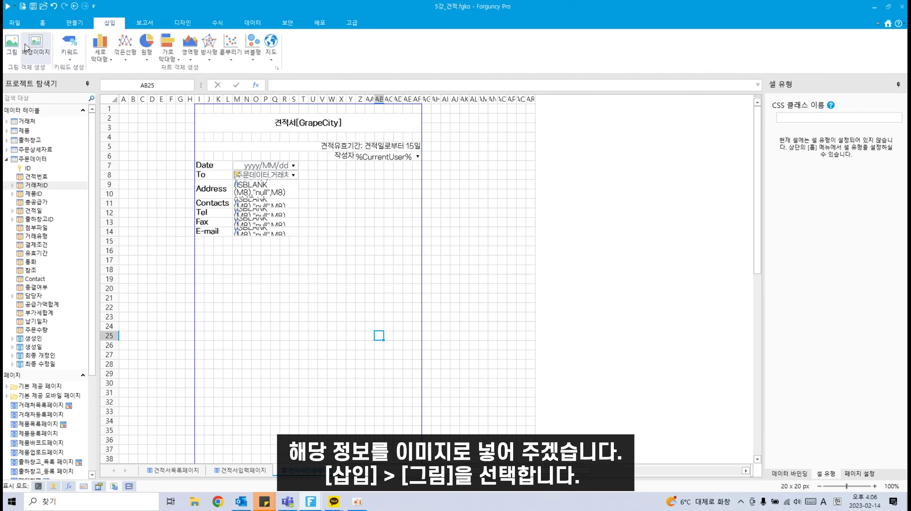
pyautogui.click(12, 45)
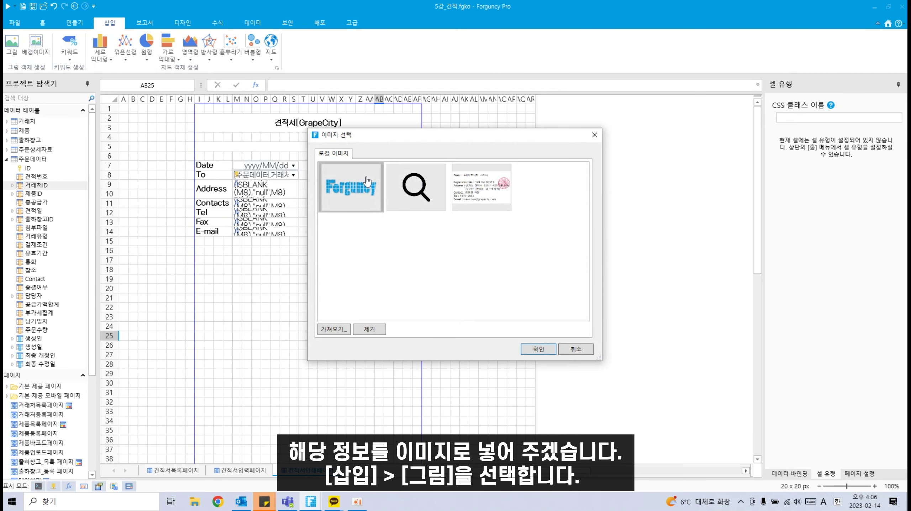
pyautogui.click(472, 204)
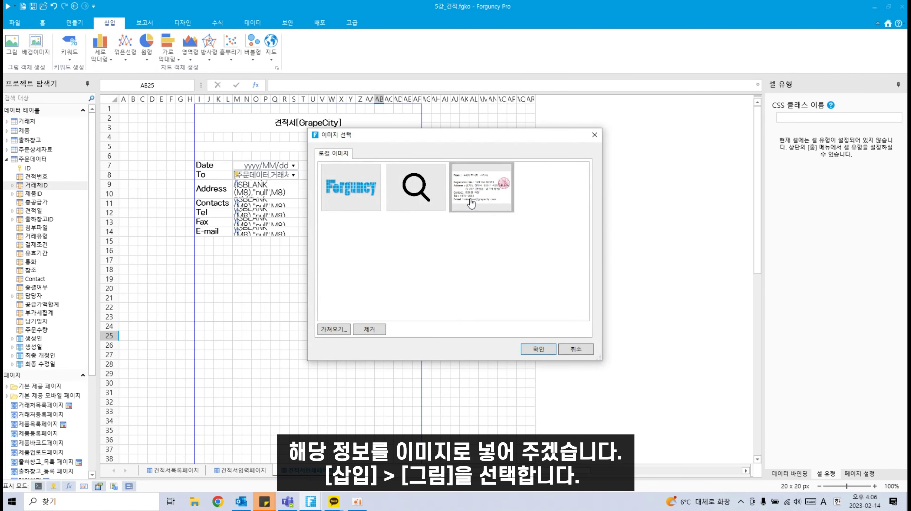
pyautogui.click(539, 348)
# Step: Move and resize the business-card picture beside the client details, nudging it slightly right
pyautogui.moveTo(446, 352); pyautogui.dragTo(376, 175)
pyautogui.moveTo(449, 156); pyautogui.dragTo(418, 159)
pyautogui.moveTo(362, 236); pyautogui.dragTo(359, 250)
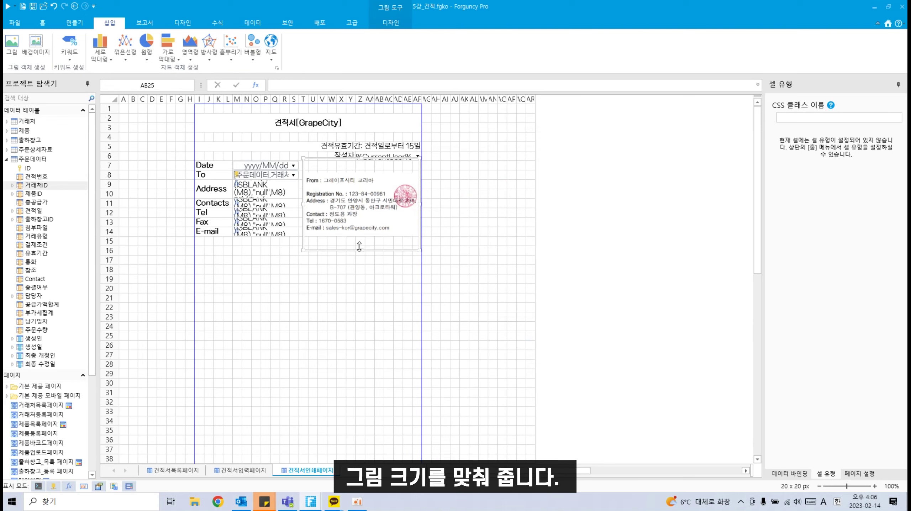
pyautogui.moveTo(301, 203); pyautogui.dragTo(296, 198)
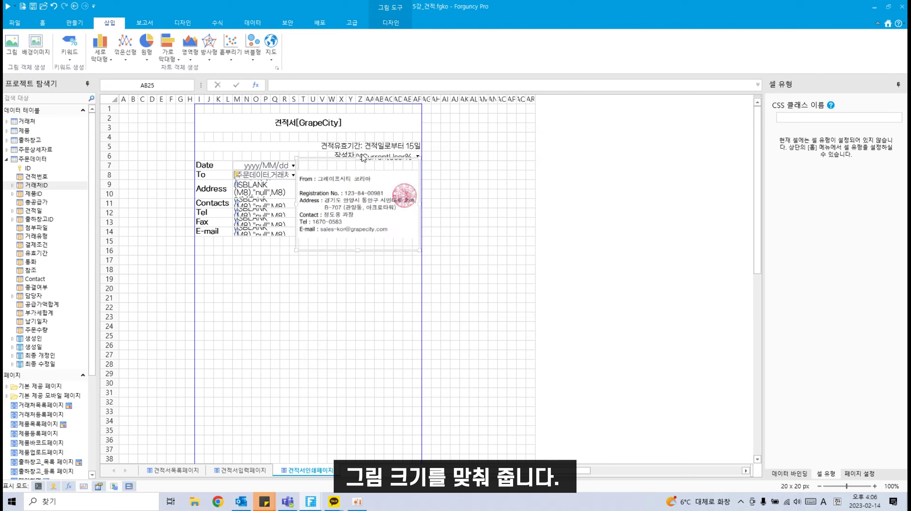
pyautogui.moveTo(363, 157); pyautogui.dragTo(358, 118)
pyautogui.moveTo(420, 185); pyautogui.dragTo(402, 195)
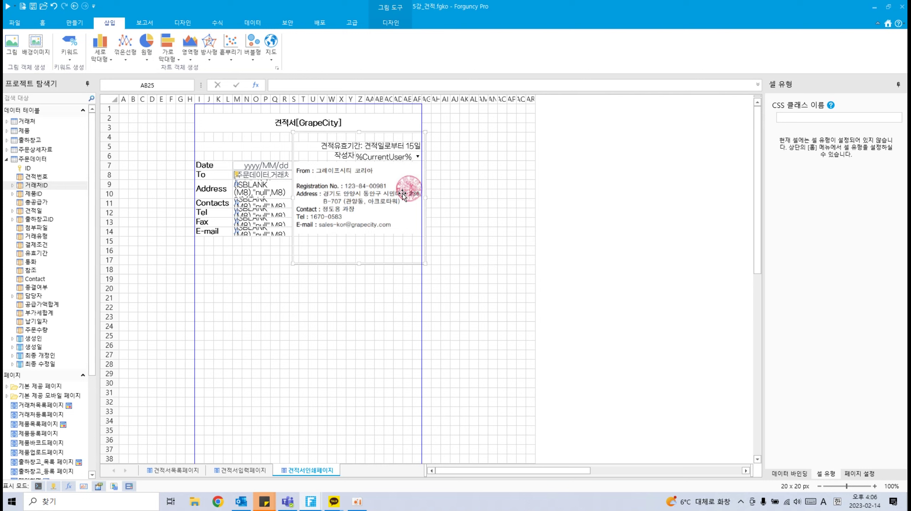
pyautogui.click(467, 204)
pyautogui.click(323, 222)
pyautogui.moveTo(296, 198); pyautogui.dragTo(298, 198)
pyautogui.click(367, 286)
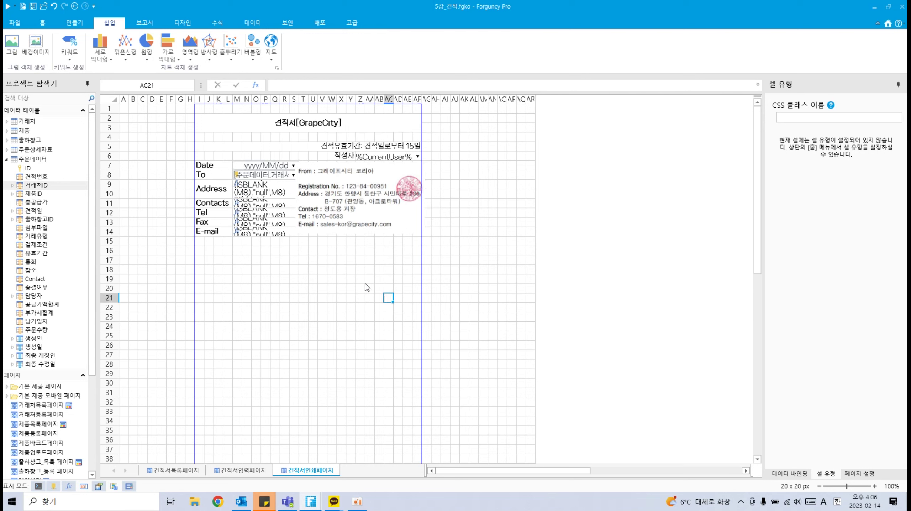
pyautogui.click(360, 187)
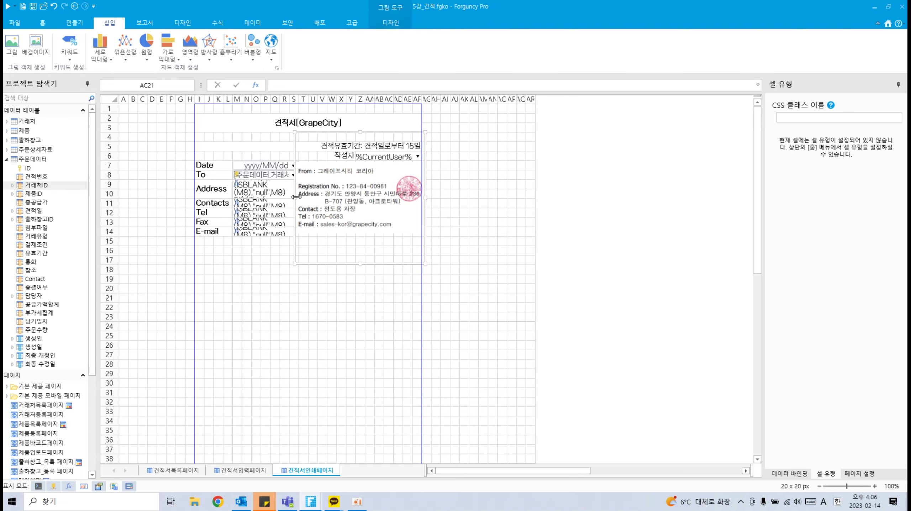
# Step: Nudge the picture right and apply All Borders to the client details I7:S14
pyautogui.moveTo(296, 197); pyautogui.dragTo(301, 198)
pyautogui.click(267, 286)
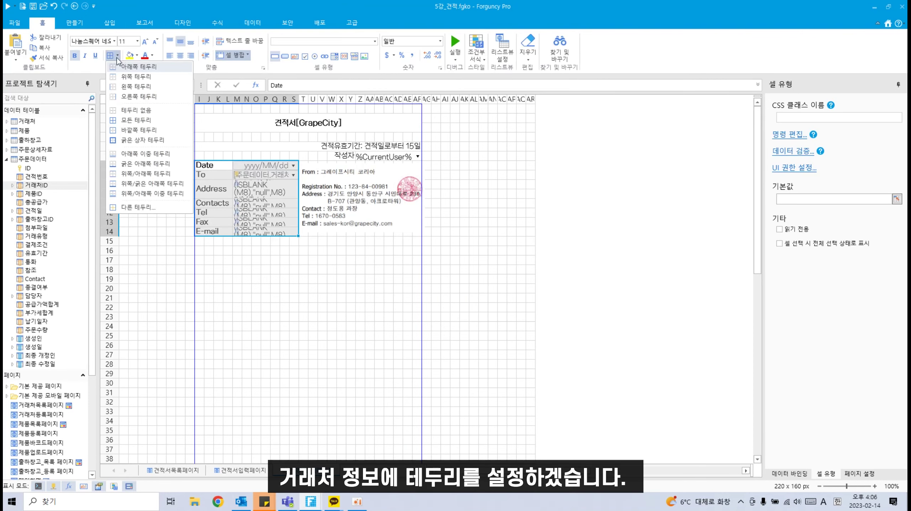
pyautogui.click(139, 120)
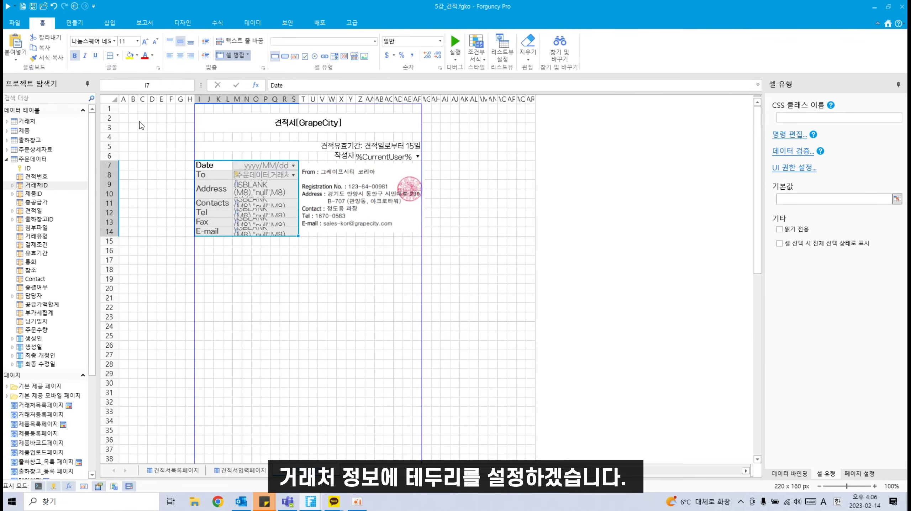
pyautogui.click(333, 308)
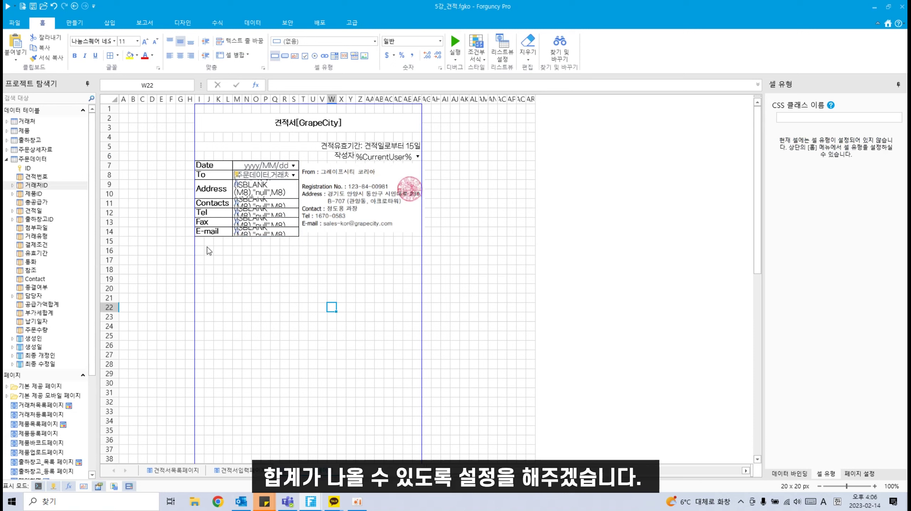
# Step: Merge I16:M17 and enter a bold 합계 label
pyautogui.moveTo(200, 251); pyautogui.dragTo(231, 264)
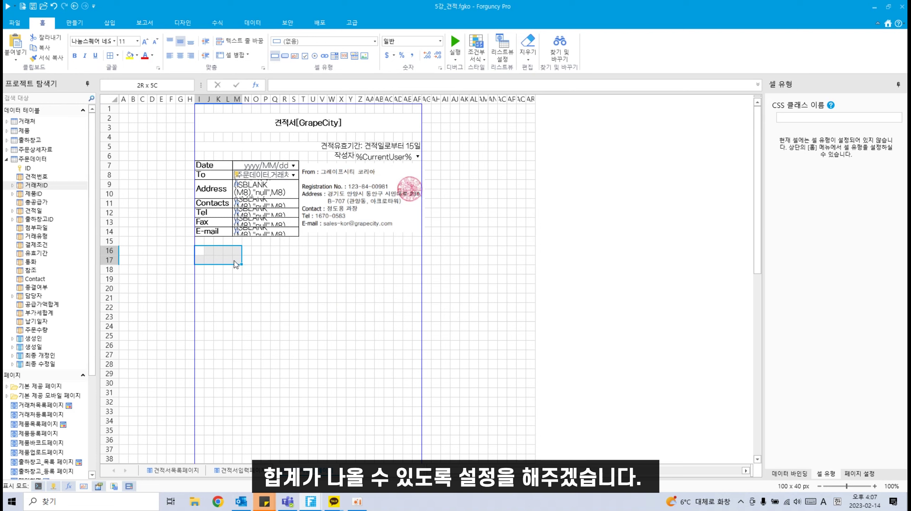
pyautogui.click(229, 55)
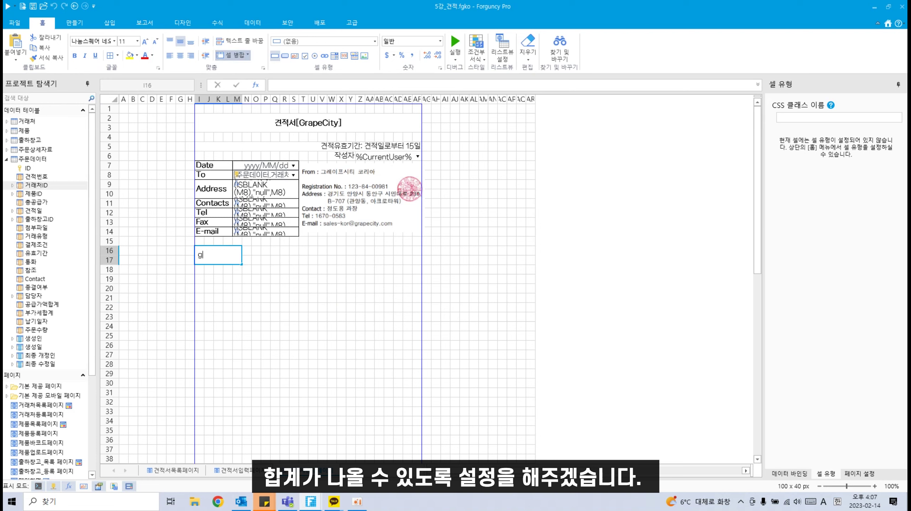
pyautogui.write('합계')
pyautogui.press('Return')
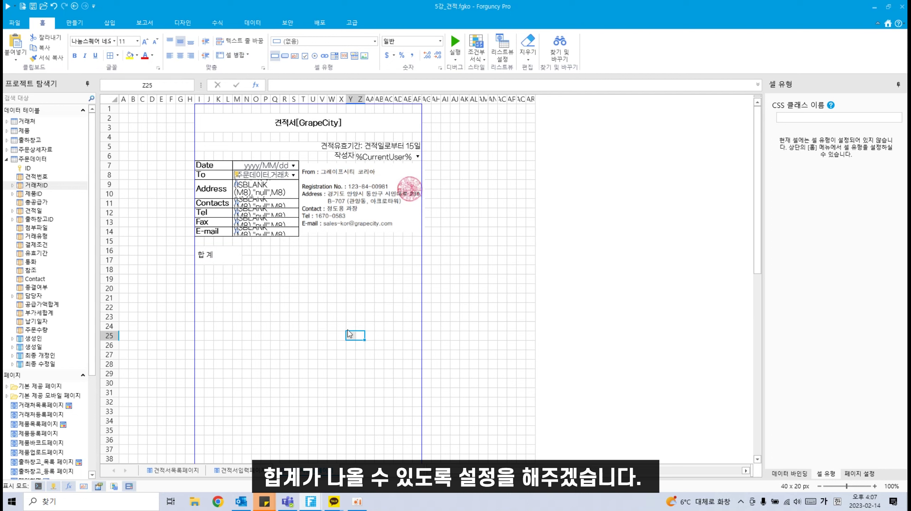
pyautogui.click(215, 251)
pyautogui.click(75, 56)
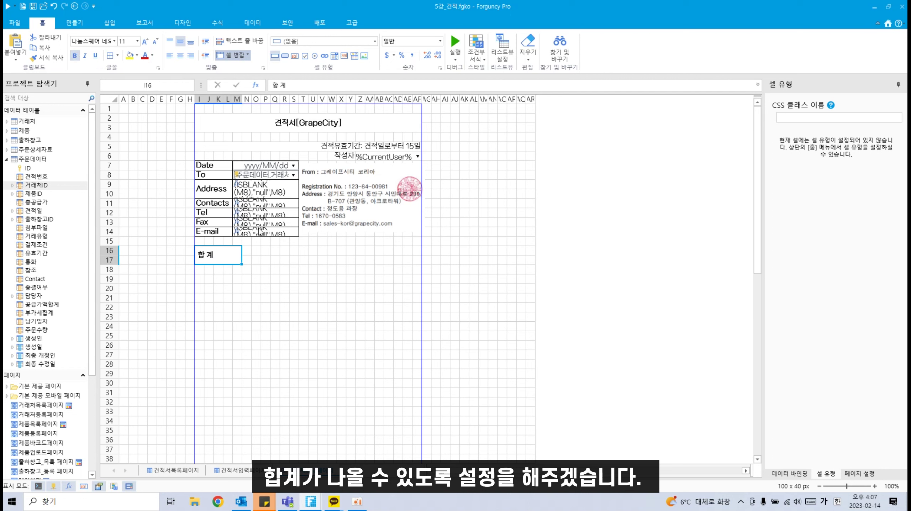
# Step: Merge N16:AB17 into a blank value cell and move the company picture upward
pyautogui.moveTo(246, 254); pyautogui.dragTo(383, 259)
pyautogui.click(230, 56)
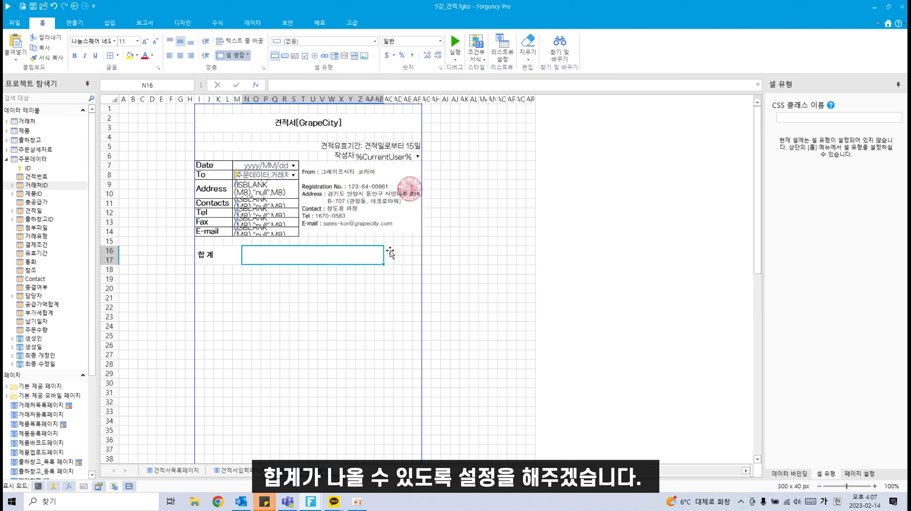
pyautogui.click(388, 269)
pyautogui.click(417, 263)
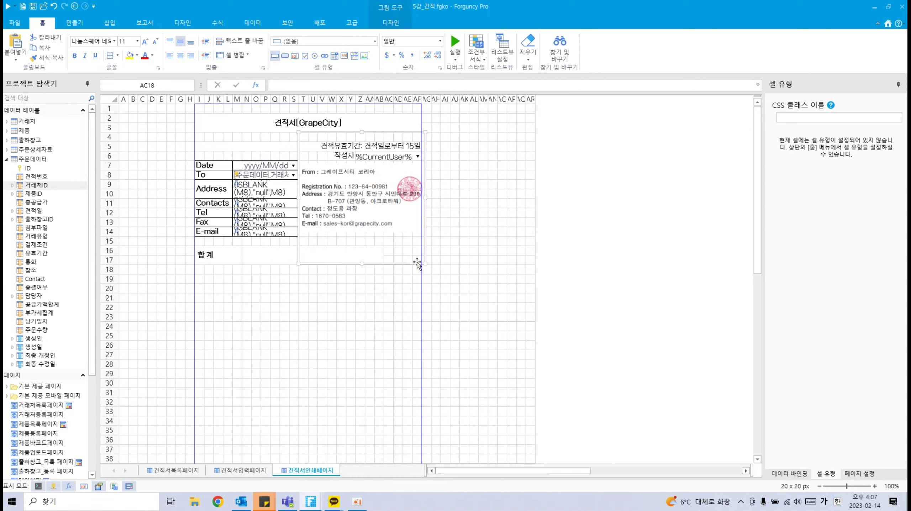
pyautogui.moveTo(416, 259); pyautogui.dragTo(389, 252)
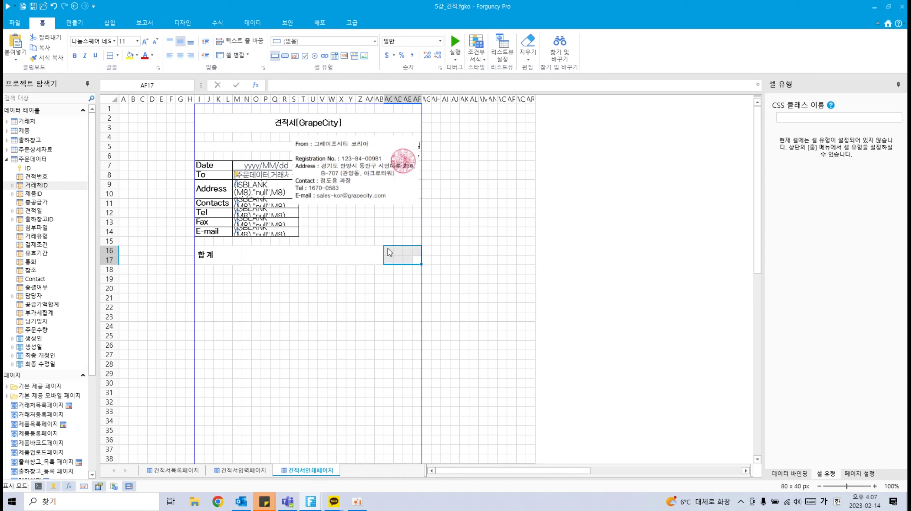
# Step: Merge AC16:AF17 and enter a bold, 10-point (VAT포함) note there
pyautogui.click(238, 56)
pyautogui.doubleClick(399, 258)
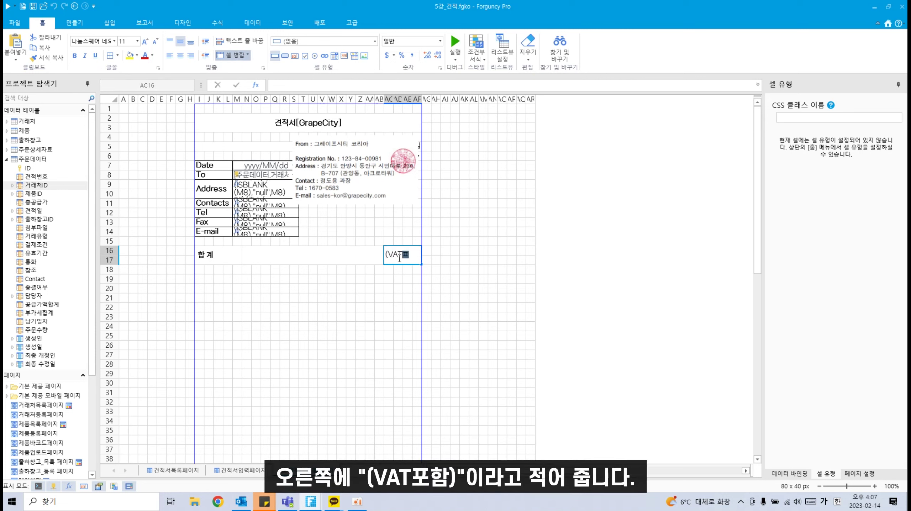
pyautogui.press('Return')
pyautogui.click(397, 255)
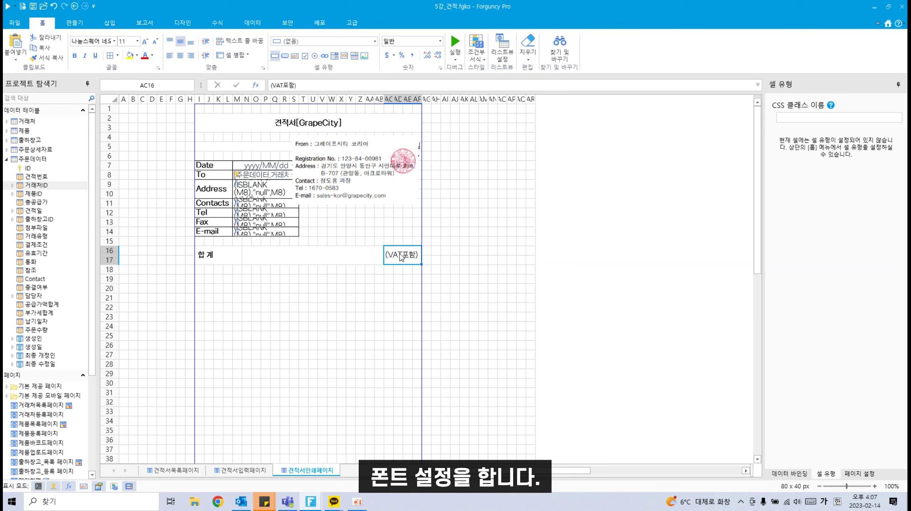
pyautogui.click(155, 43)
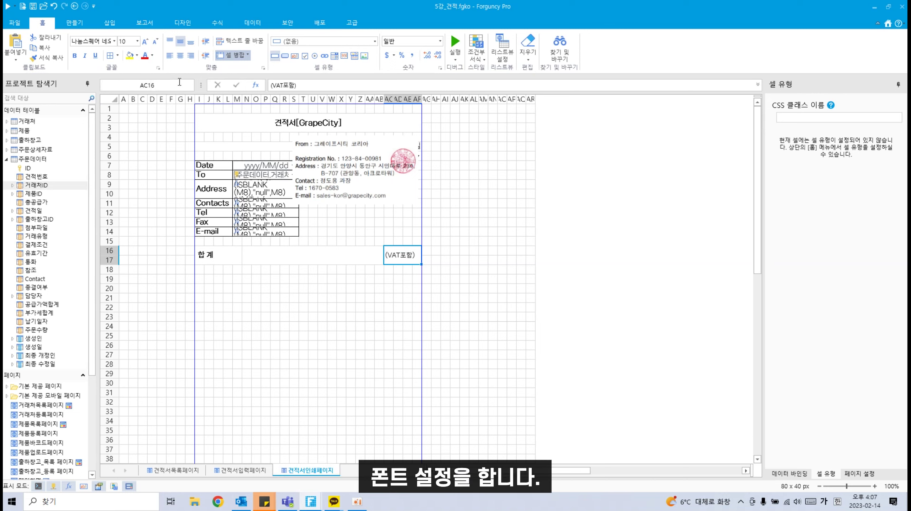
pyautogui.click(74, 55)
# Step: Move the company info picture back into place and narrow it slightly
pyautogui.click(381, 168)
pyautogui.moveTo(369, 181); pyautogui.dragTo(344, 197)
pyautogui.click(308, 313)
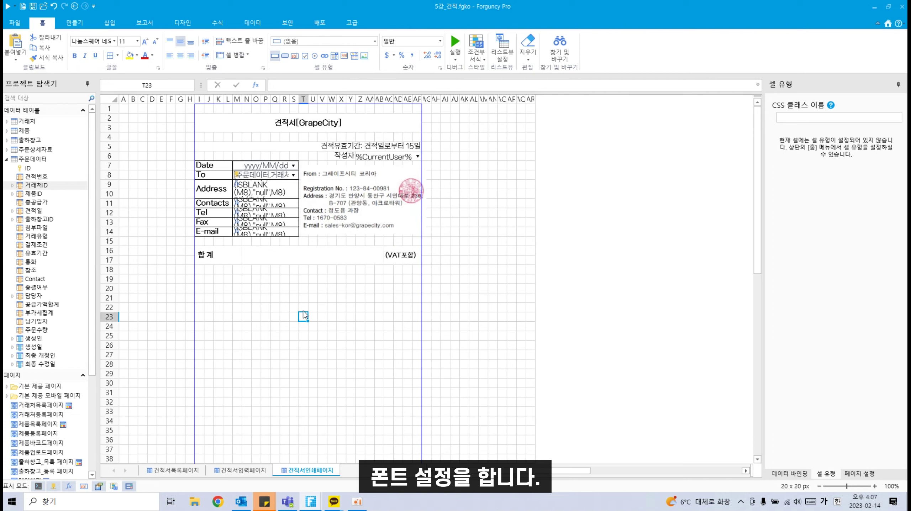
pyautogui.click(412, 196)
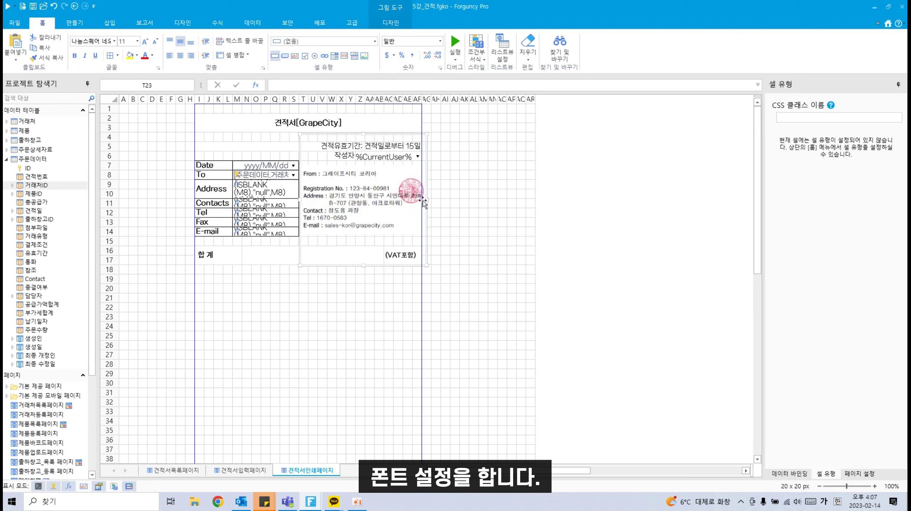
pyautogui.moveTo(412, 204)
pyautogui.mouseDown()
pyautogui.moveTo(390, 206)
pyautogui.moveTo(423, 203)
pyautogui.mouseUp()
pyautogui.click(445, 212)
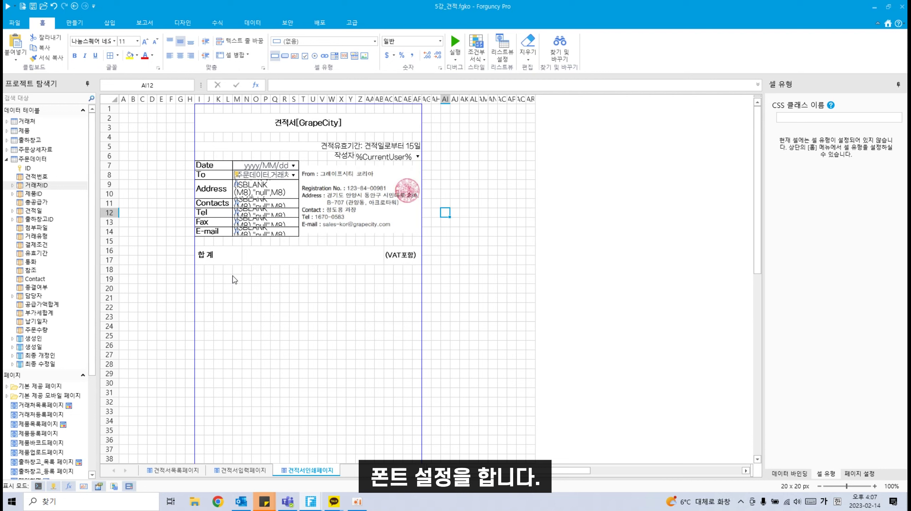
pyautogui.click(328, 256)
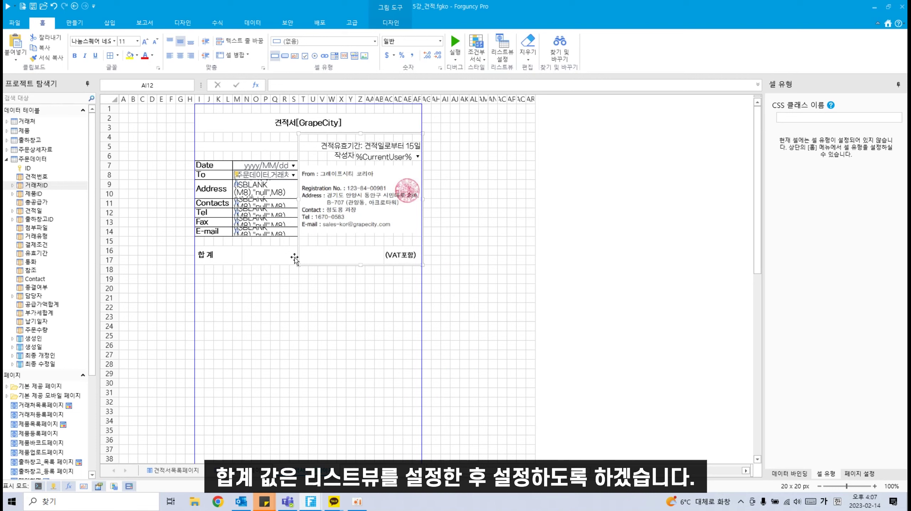
pyautogui.click(279, 260)
# Step: Create a list view over I19:AF30 bound to the 주문상세자료 table
pyautogui.scroll(-1, 225, 306)
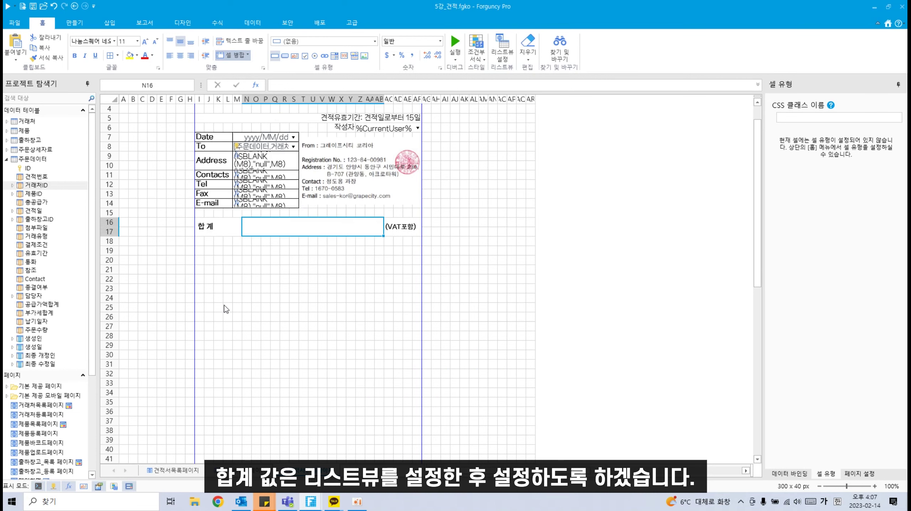
pyautogui.click(197, 251)
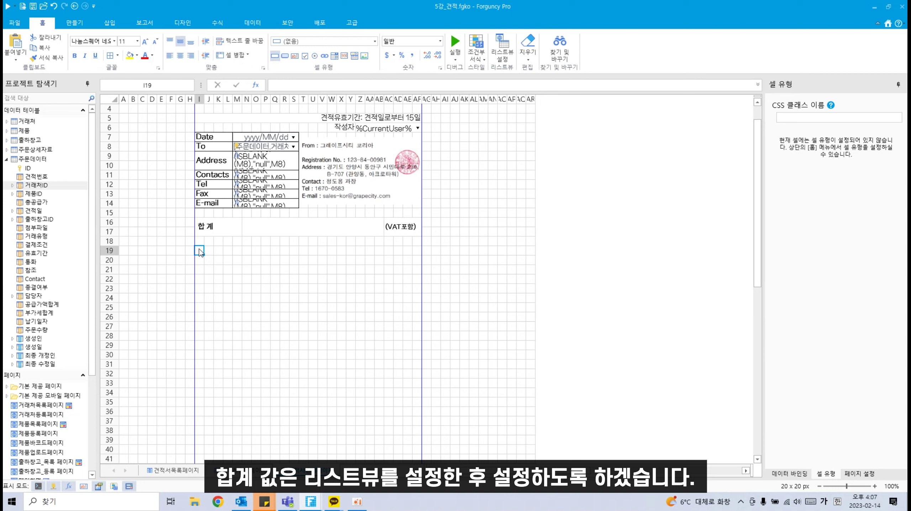
pyautogui.moveTo(200, 252); pyautogui.dragTo(305, 299)
pyautogui.moveTo(395, 322); pyautogui.dragTo(416, 360)
pyautogui.click(503, 50)
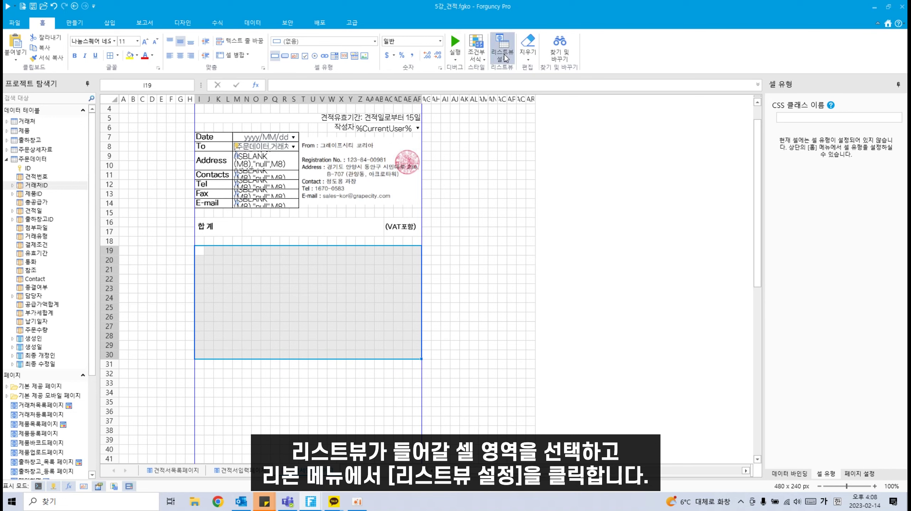
pyautogui.click(433, 240)
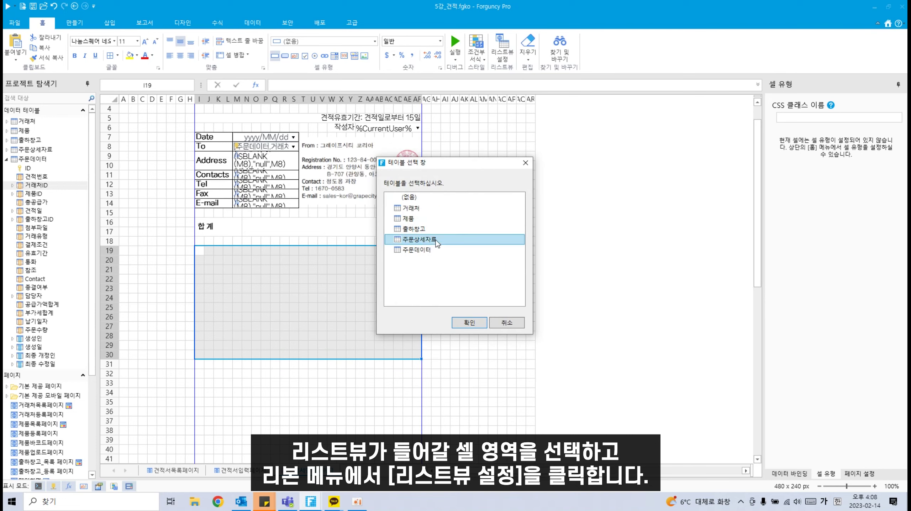
pyautogui.click(469, 324)
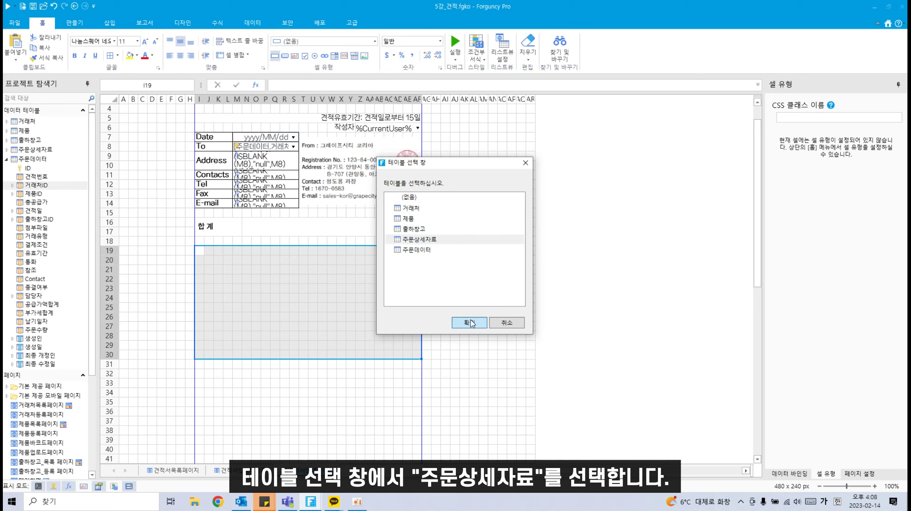
# Step: Apply the plain 사용자 지정 quick style to the list view
pyautogui.click(457, 50)
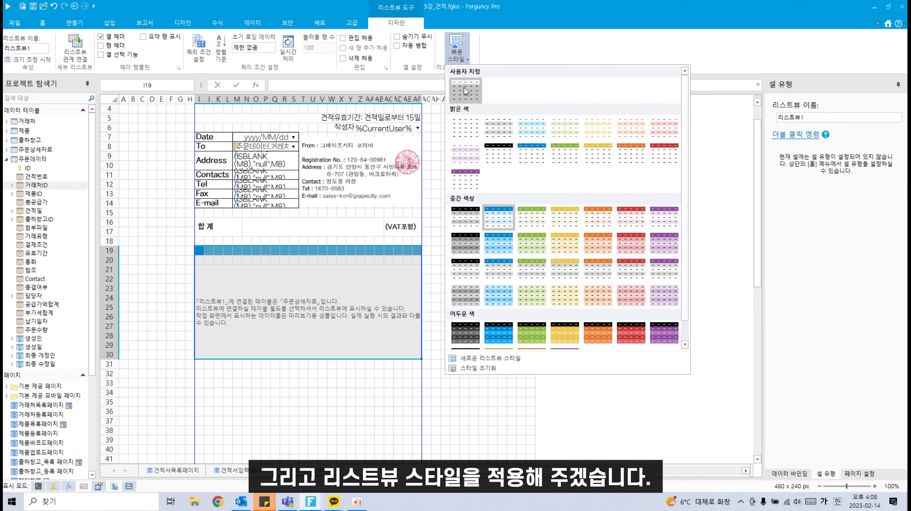
pyautogui.click(464, 93)
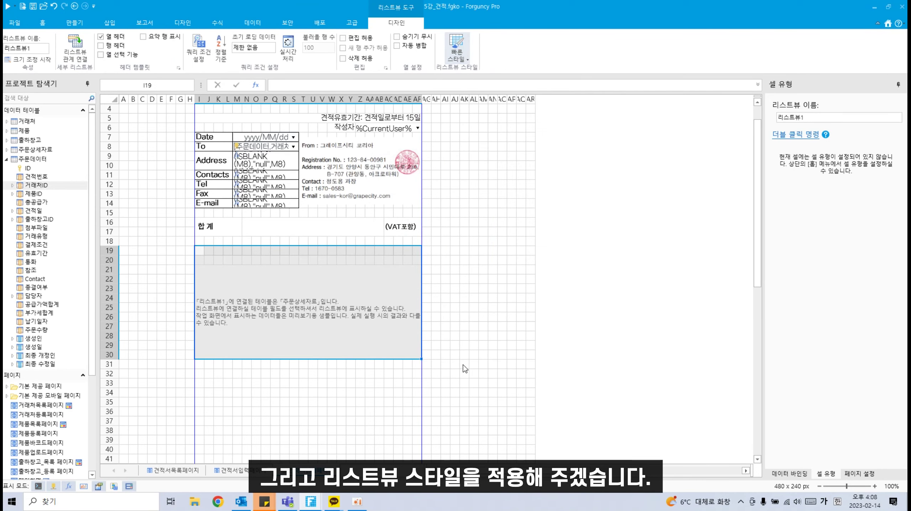
pyautogui.click(493, 346)
# Step: Add the 제품ID field as the list's first column with header 제품명 in I19:N19
pyautogui.moveTo(198, 255); pyautogui.dragTo(258, 251)
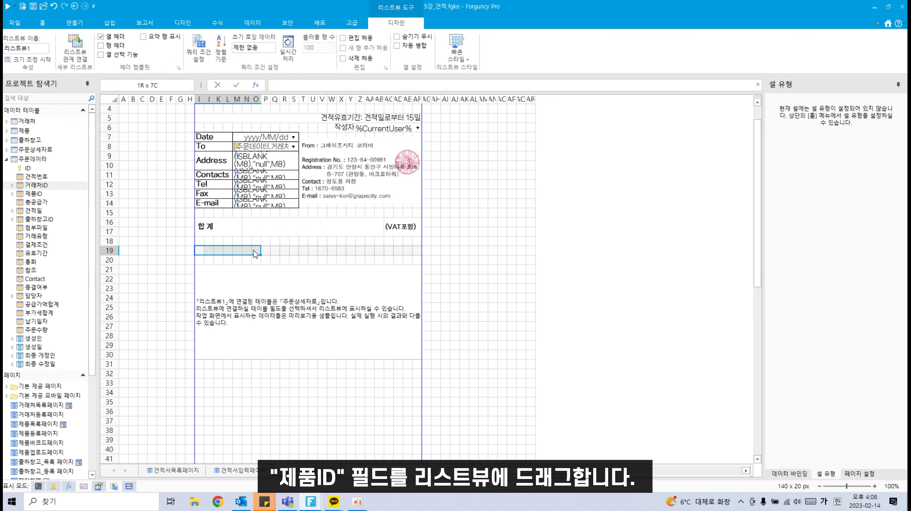
pyautogui.moveTo(254, 251); pyautogui.dragTo(249, 251)
pyautogui.click(6, 150)
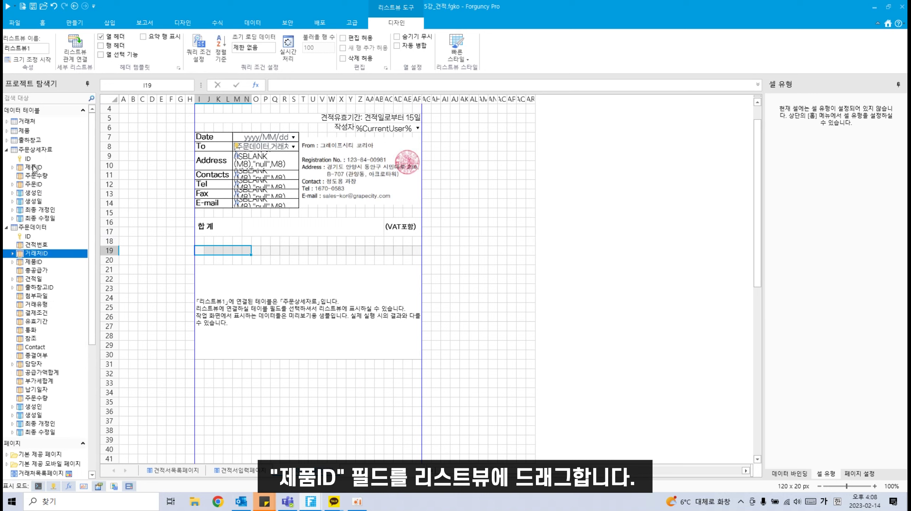
pyautogui.moveTo(34, 169); pyautogui.dragTo(251, 256)
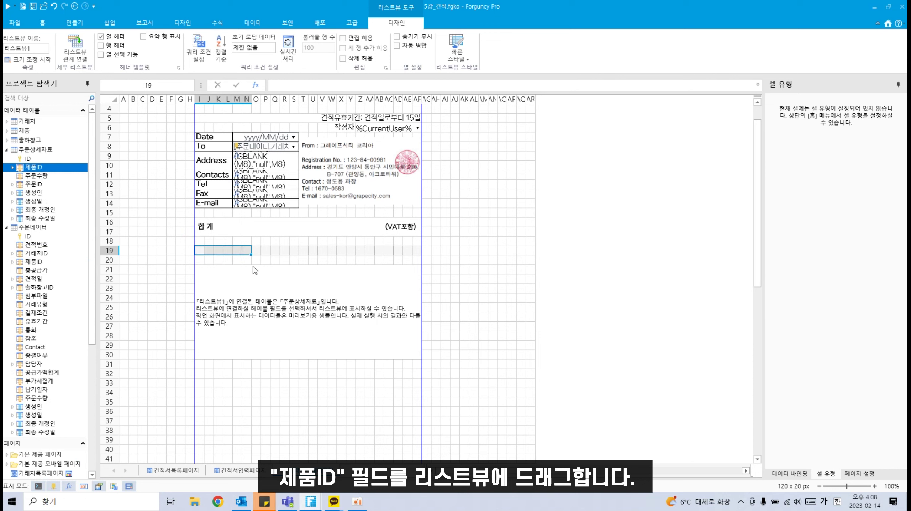
pyautogui.moveTo(73, 168); pyautogui.dragTo(211, 256)
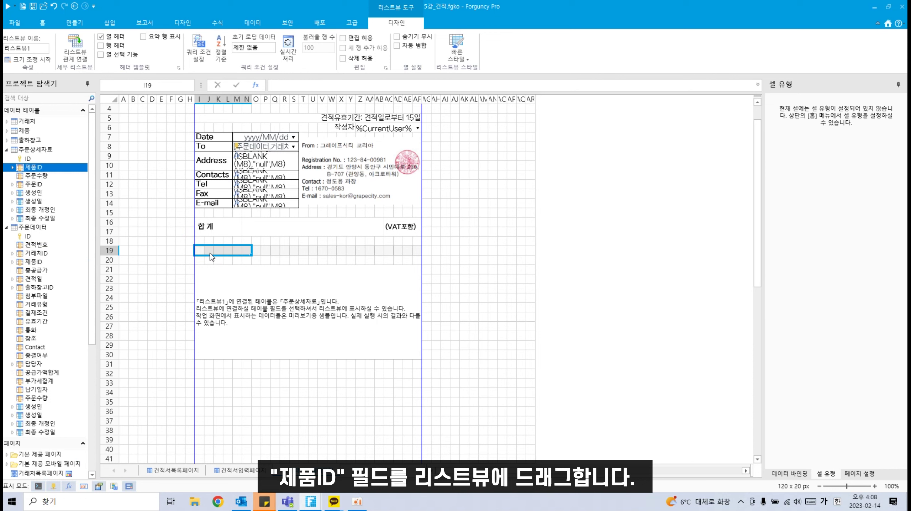
pyautogui.write('제품')
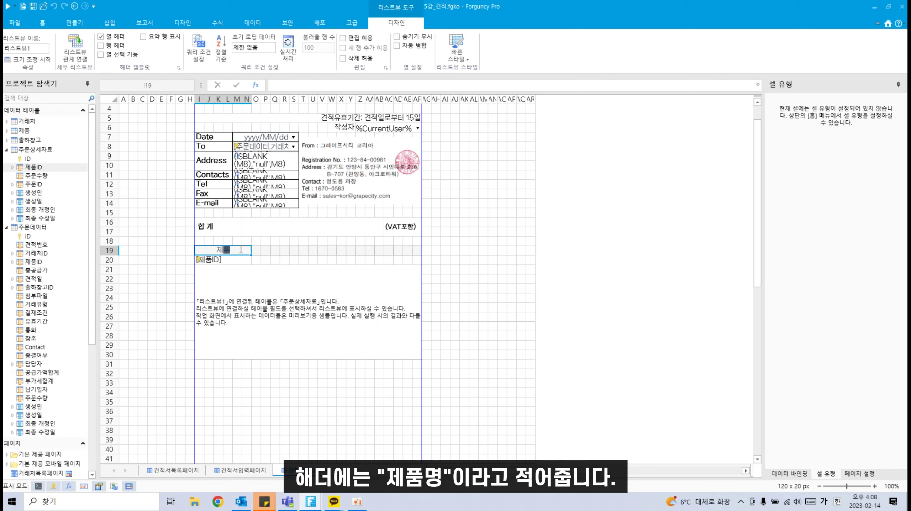
pyautogui.write('명')
pyautogui.press('Return')
# Step: Make the product cell a dropdown from table 제품, storing ID and displaying 제품명
pyautogui.click(233, 256)
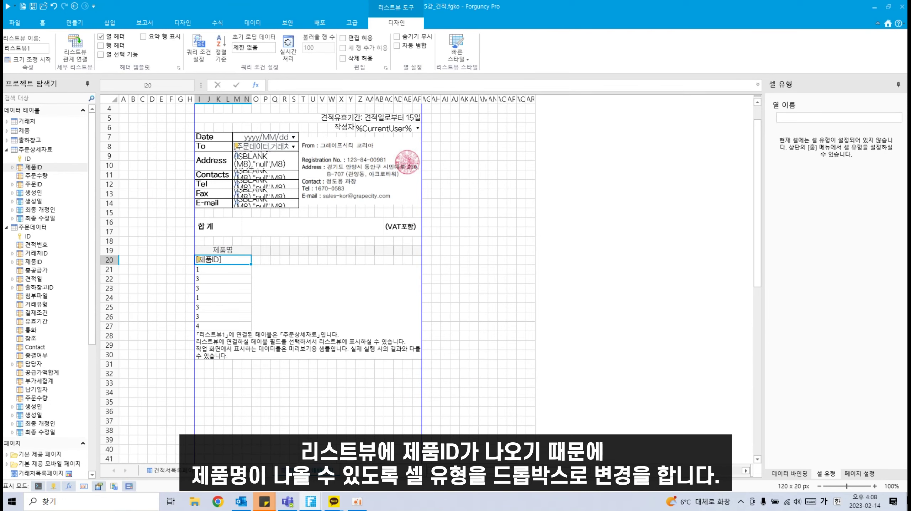
pyautogui.click(42, 23)
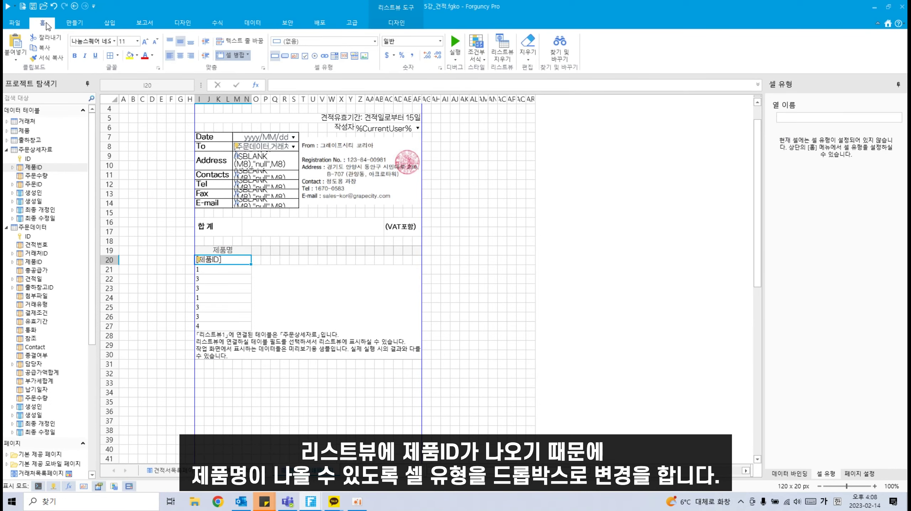
pyautogui.click(339, 42)
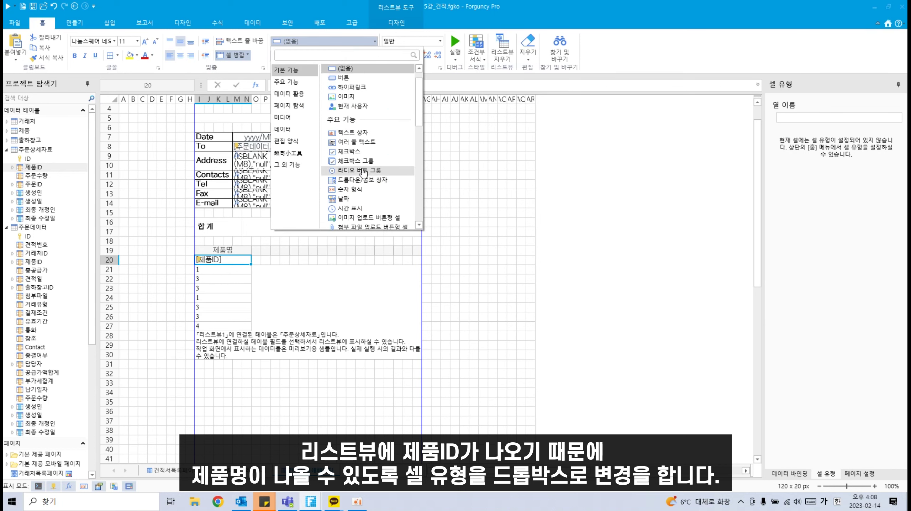
pyautogui.click(362, 180)
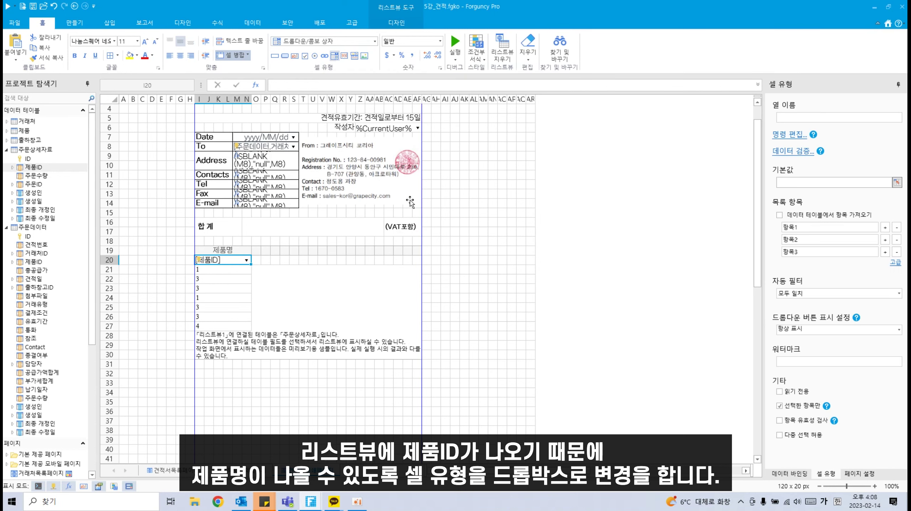
pyautogui.click(824, 217)
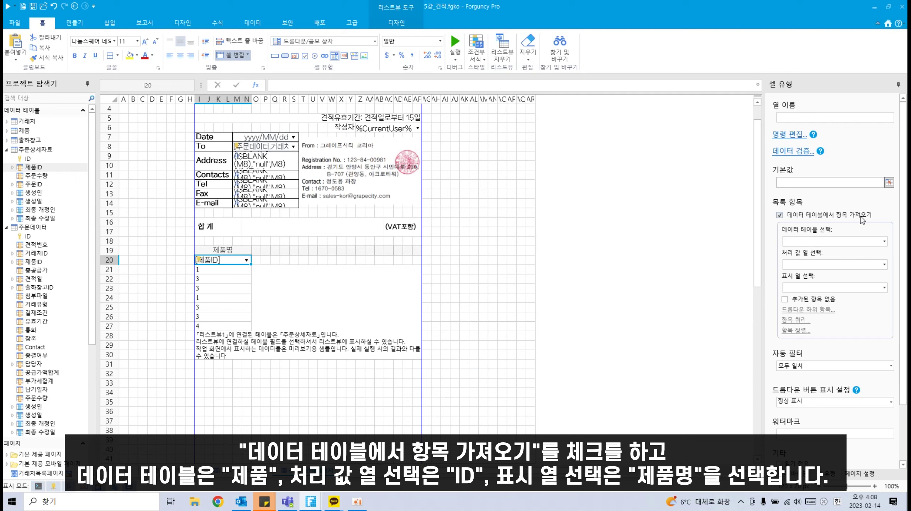
pyautogui.click(885, 241)
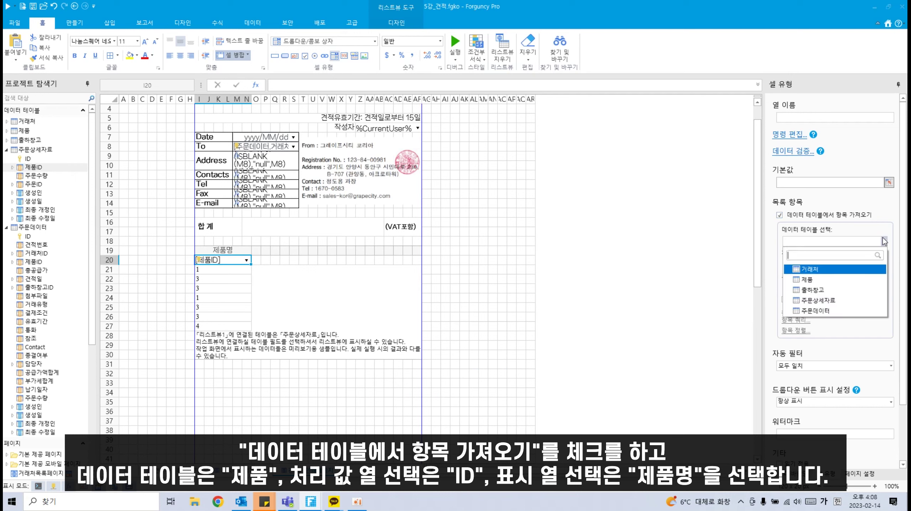
pyautogui.click(818, 278)
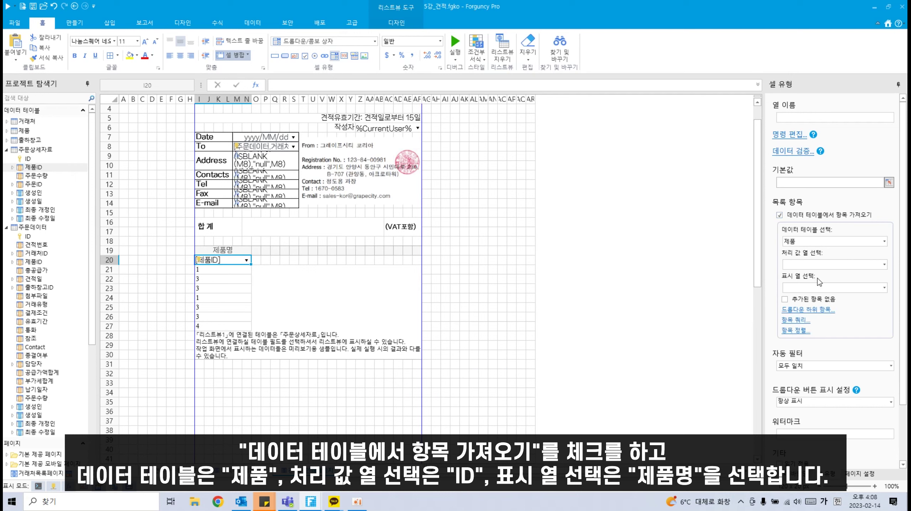
pyautogui.click(885, 265)
pyautogui.click(834, 294)
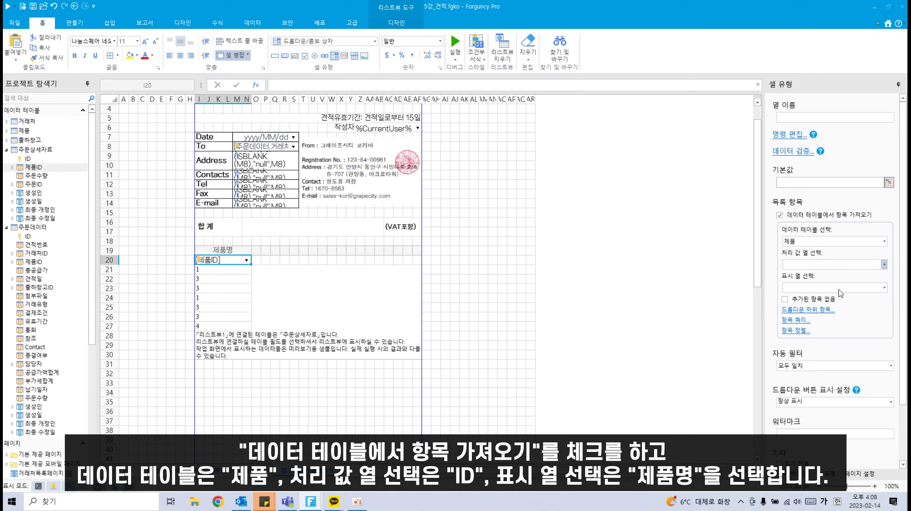
pyautogui.click(885, 288)
pyautogui.click(825, 324)
# Step: Merge header cells O19:Q19 into one cell
pyautogui.click(283, 289)
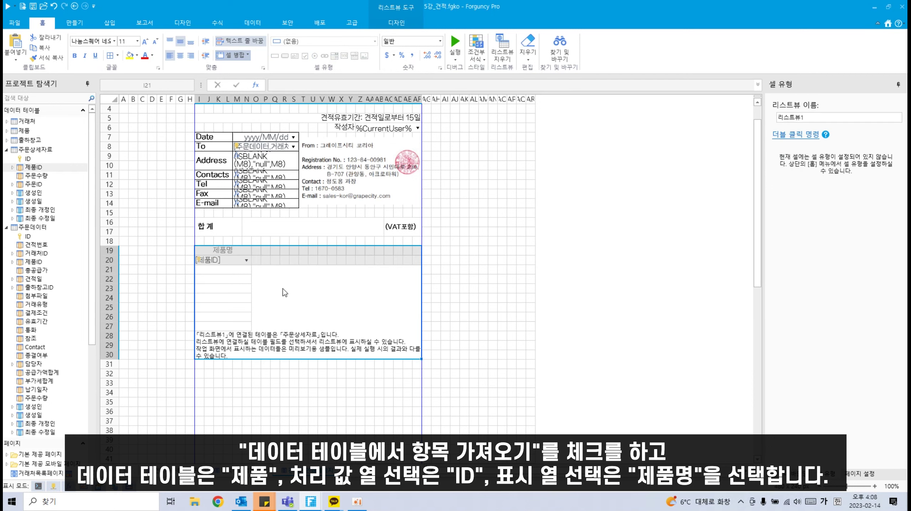
pyautogui.click(233, 260)
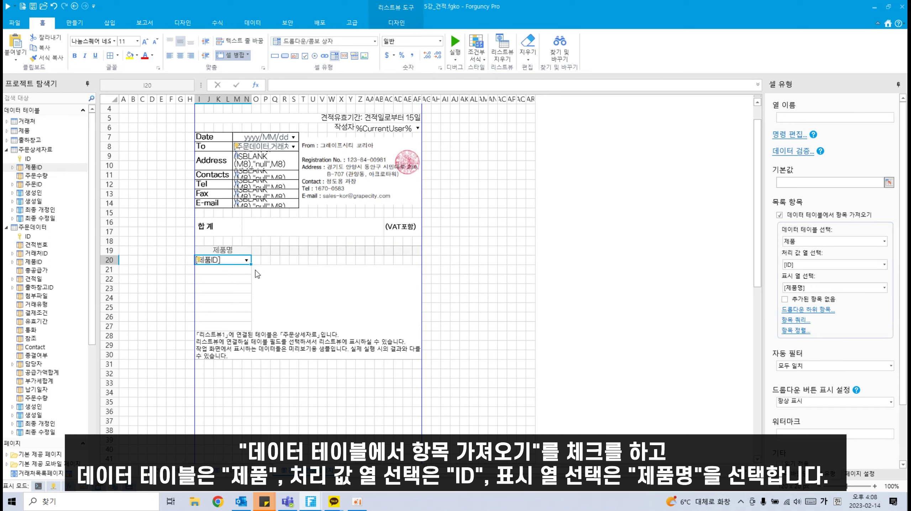
pyautogui.moveTo(256, 250); pyautogui.dragTo(271, 253)
pyautogui.click(231, 55)
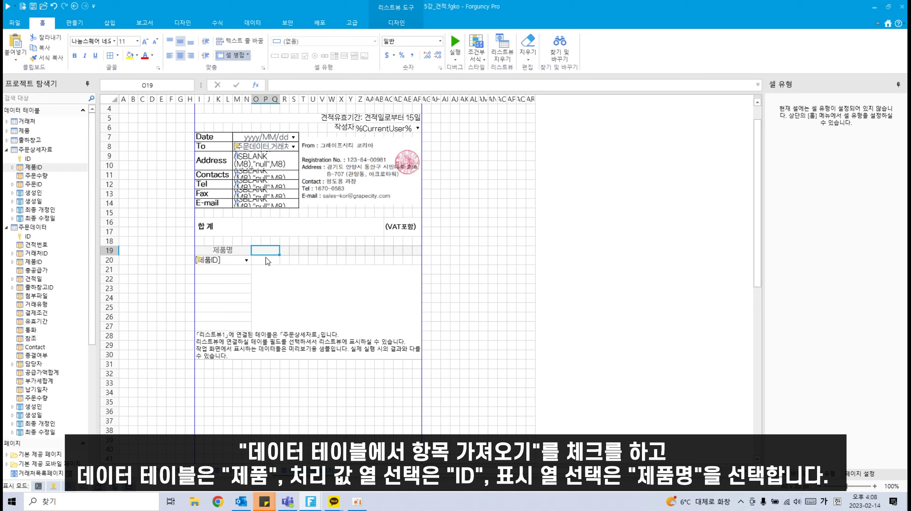
# Step: Add the 주문수량 field as the next list column, headed 수량
pyautogui.click(39, 177)
pyautogui.moveTo(40, 179); pyautogui.dragTo(275, 255)
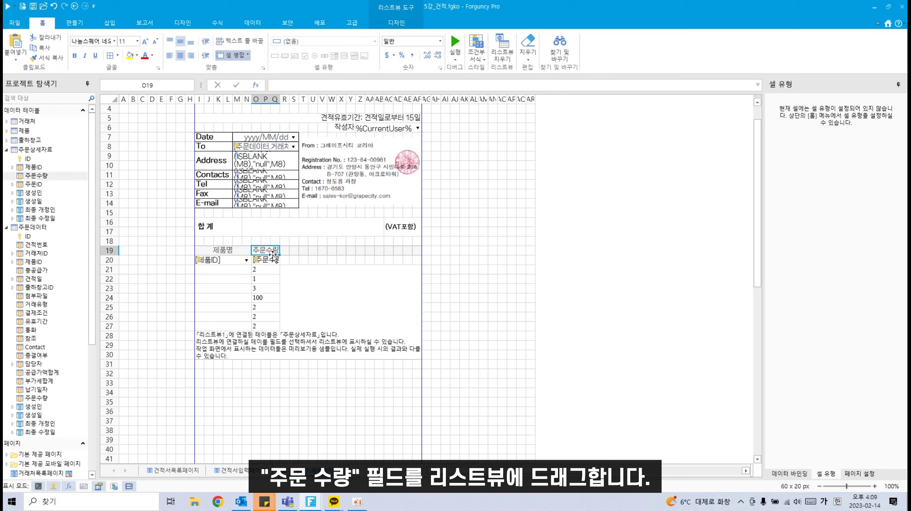
pyautogui.write('ㅅ수량')
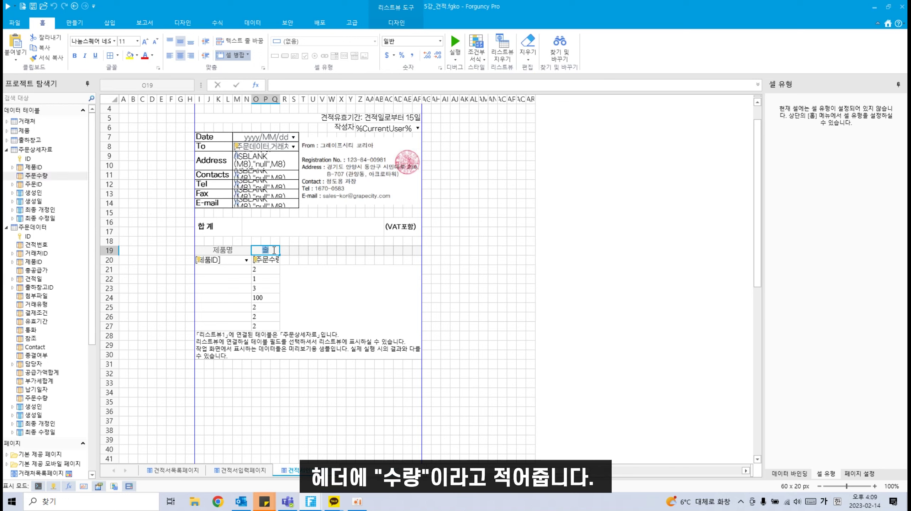
pyautogui.click(293, 247)
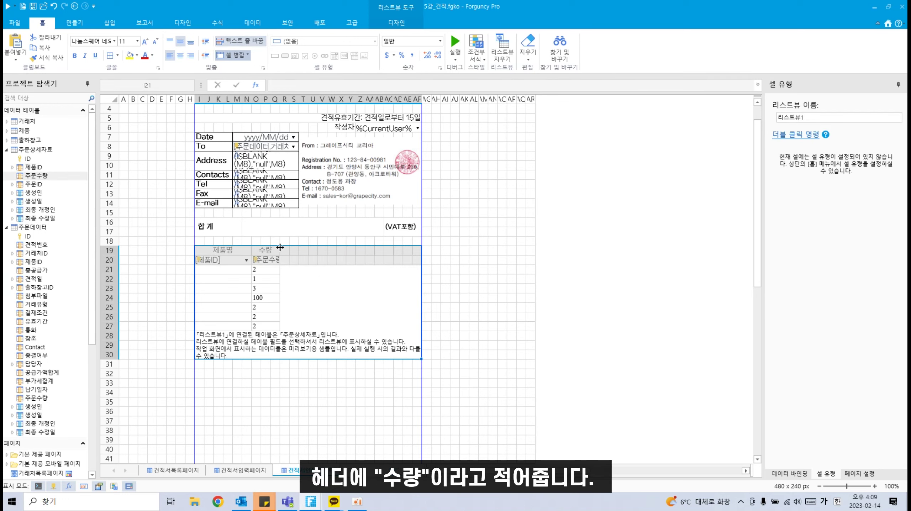
# Step: Enter the 단가 header across cells R19:U19
pyautogui.click(285, 250)
pyautogui.moveTo(289, 248); pyautogui.dragTo(312, 249)
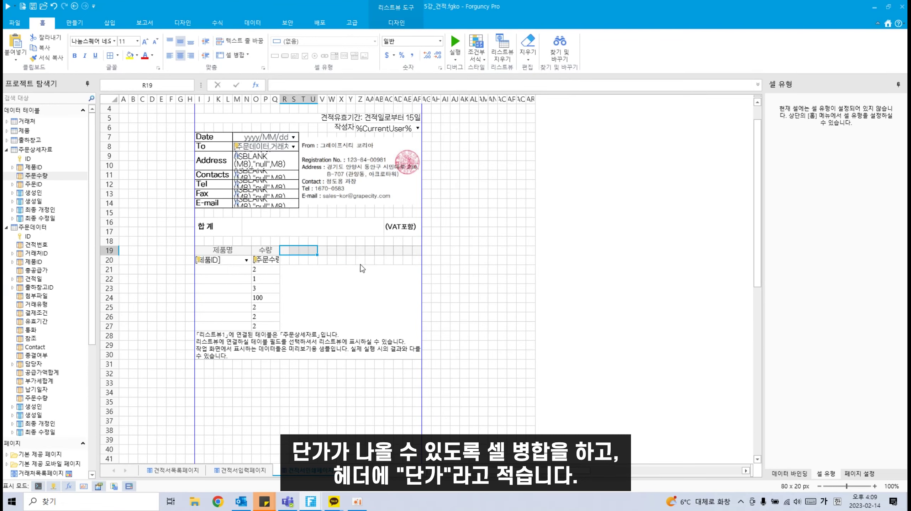
pyautogui.write('단가')
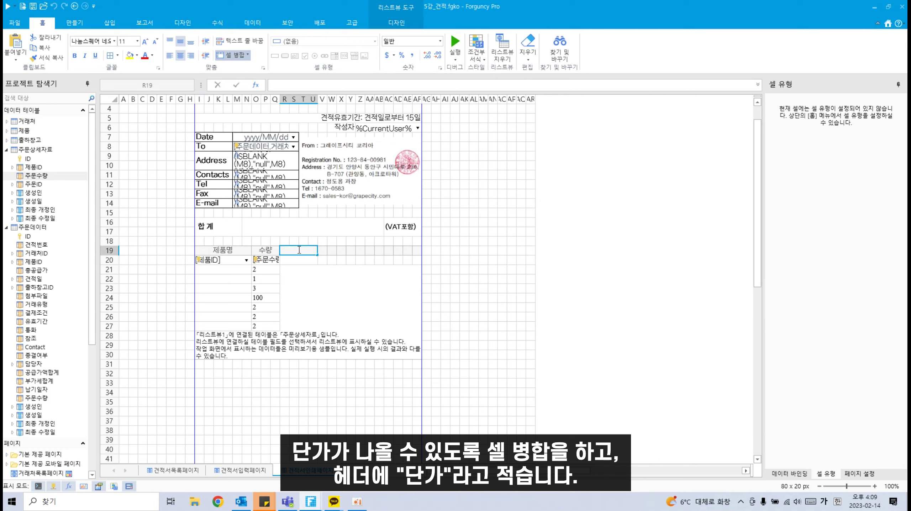
pyautogui.press('Return')
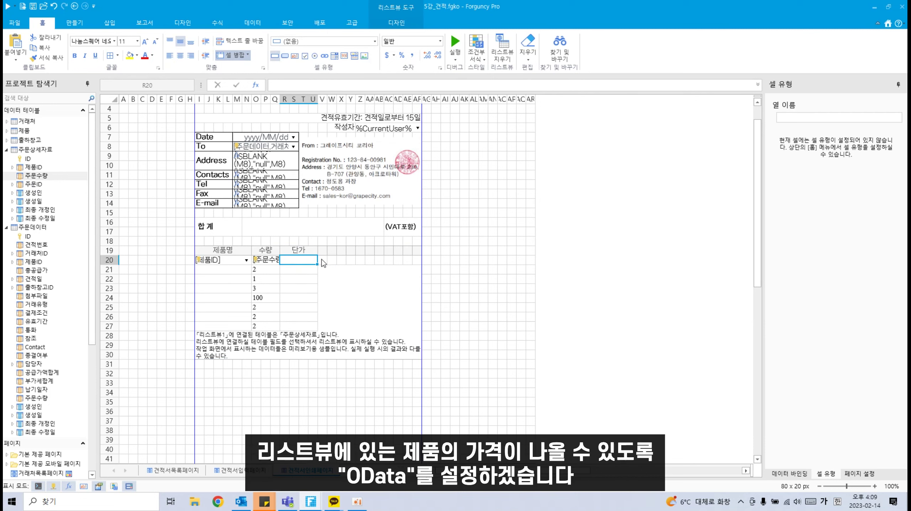
# Step: Build an OData query on the 제품 table returning only the 가격 column
pyautogui.click(211, 25)
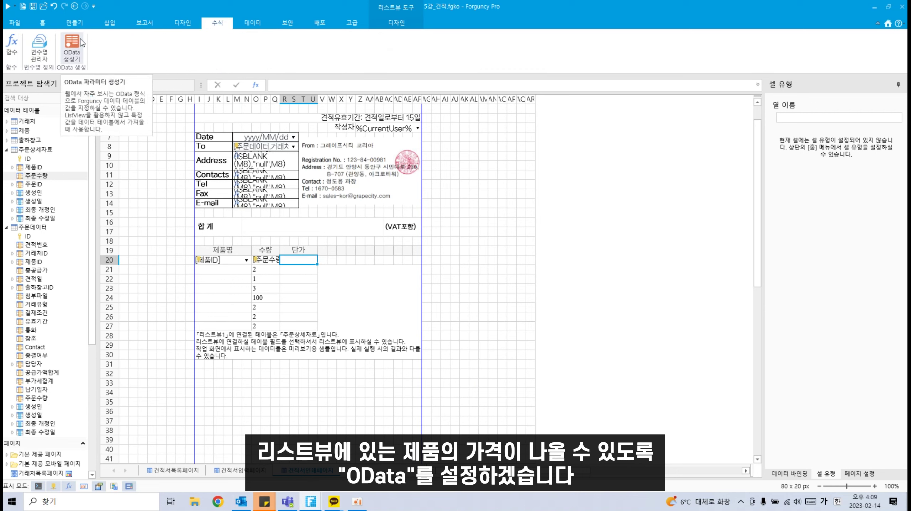
pyautogui.click(75, 49)
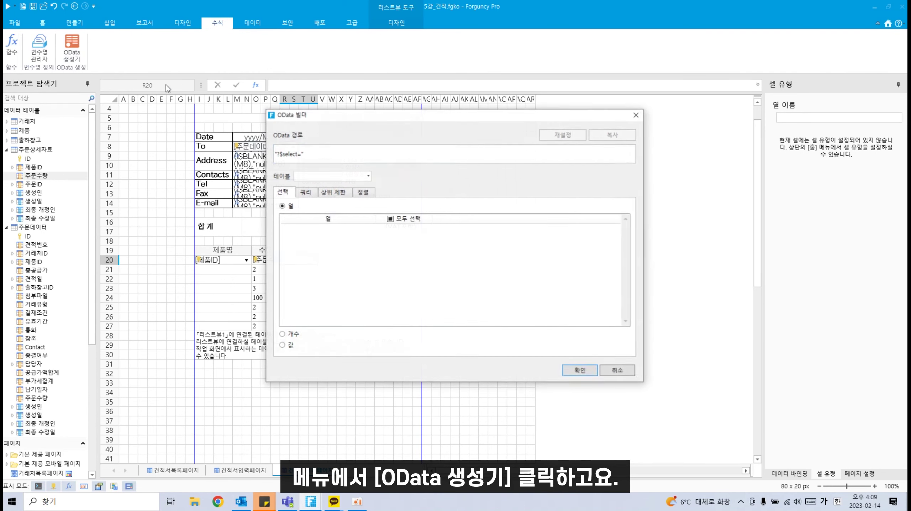
pyautogui.click(368, 176)
pyautogui.click(326, 217)
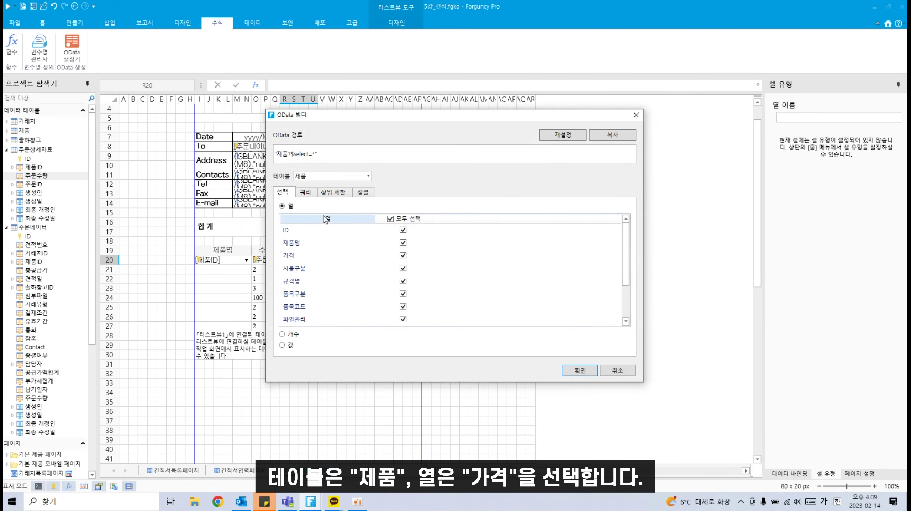
pyautogui.click(390, 218)
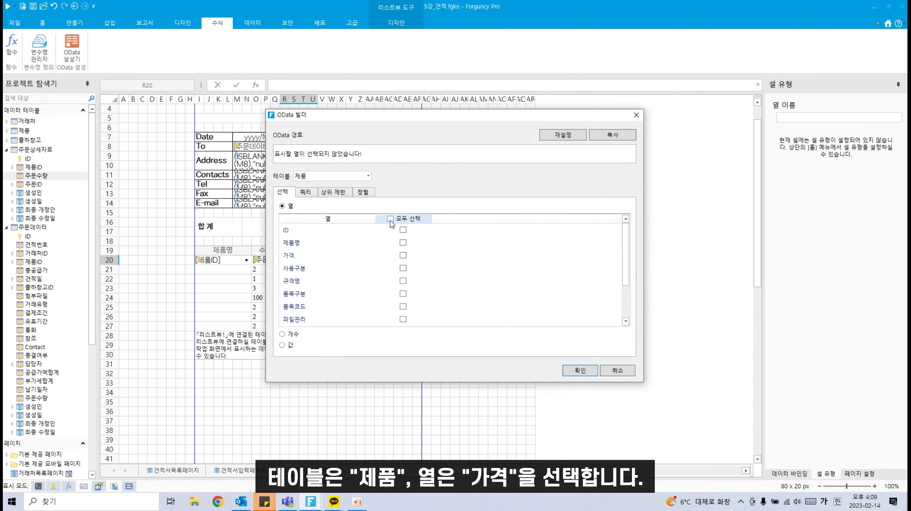
pyautogui.click(403, 256)
# Step: Filter the query on ID equal to I20 and insert the ODATA formula into R20
pyautogui.click(308, 192)
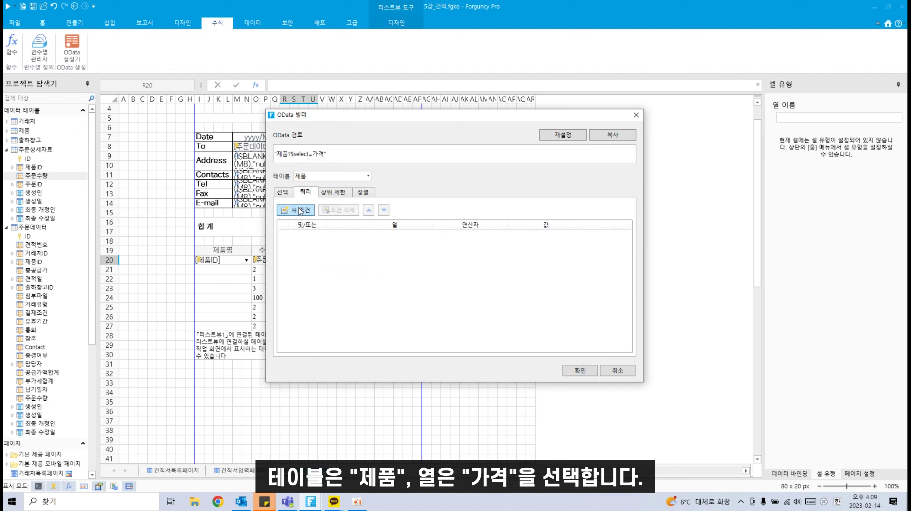
pyautogui.click(300, 210)
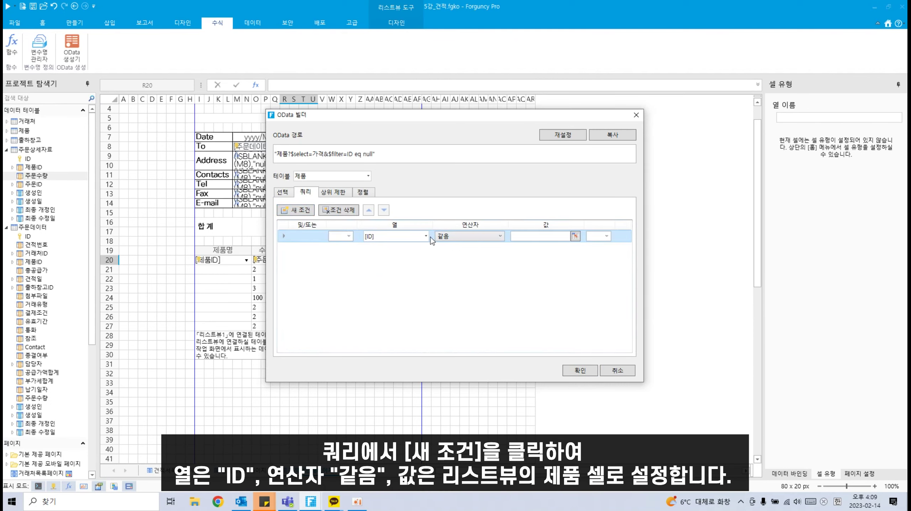
pyautogui.click(576, 237)
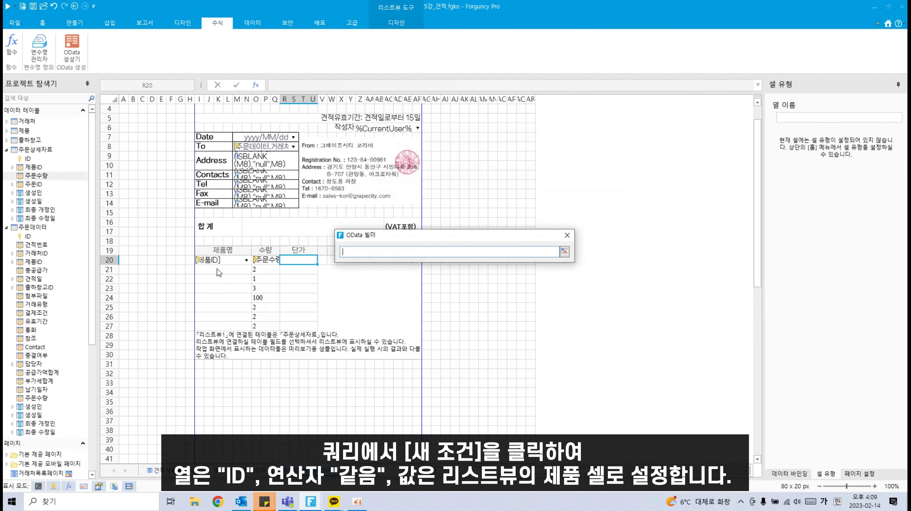
pyautogui.click(219, 260)
pyautogui.click(565, 251)
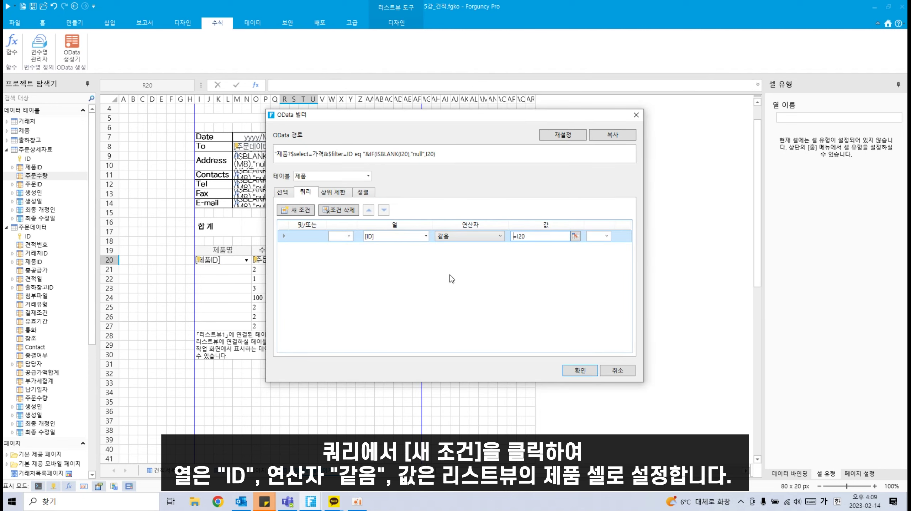
pyautogui.click(580, 371)
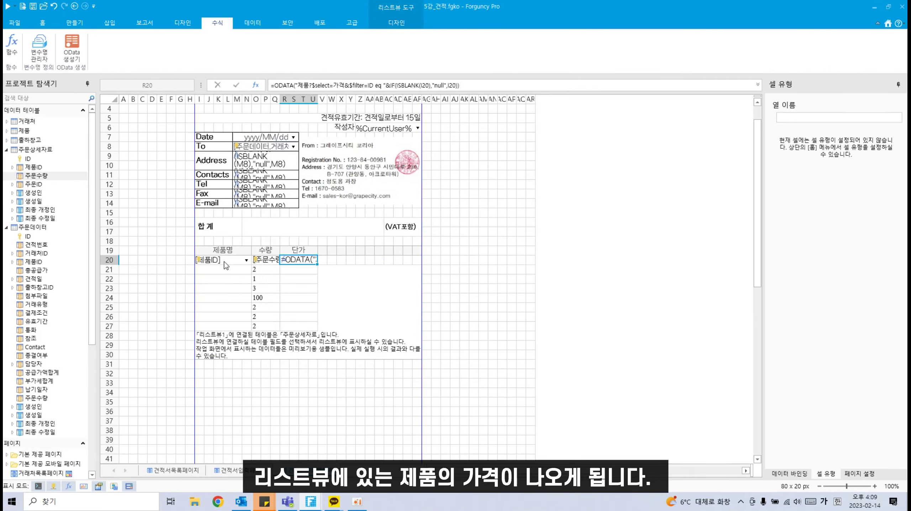
pyautogui.click(323, 250)
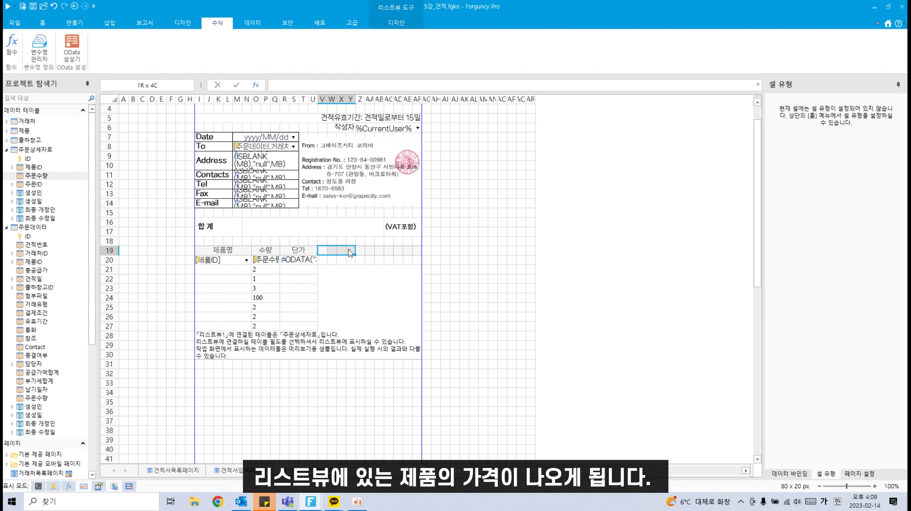
# Step: Add the 공급가액 header in V19 with formula =R20*O20 in V20
pyautogui.click(41, 24)
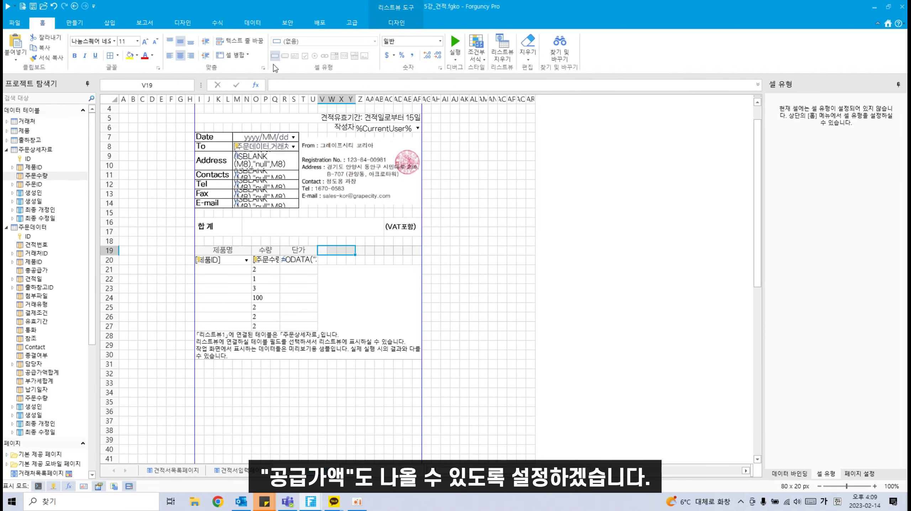
pyautogui.doubleClick(346, 251)
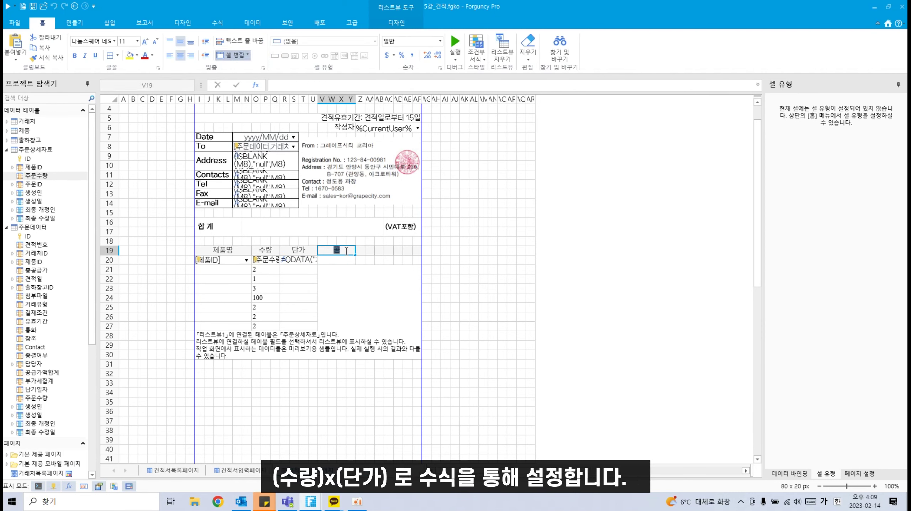
pyautogui.write('공급가액')
pyautogui.doubleClick(344, 261)
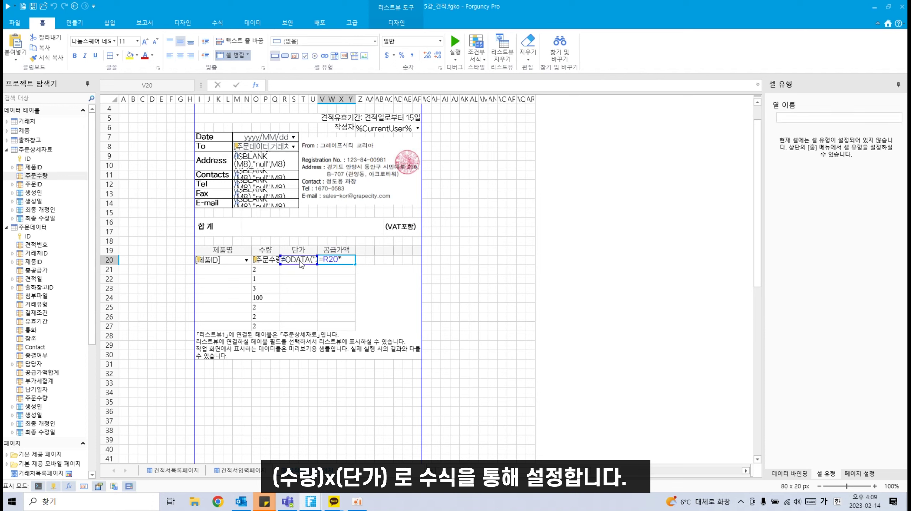
pyautogui.write('*')
pyautogui.click(271, 263)
pyautogui.press('Tab')
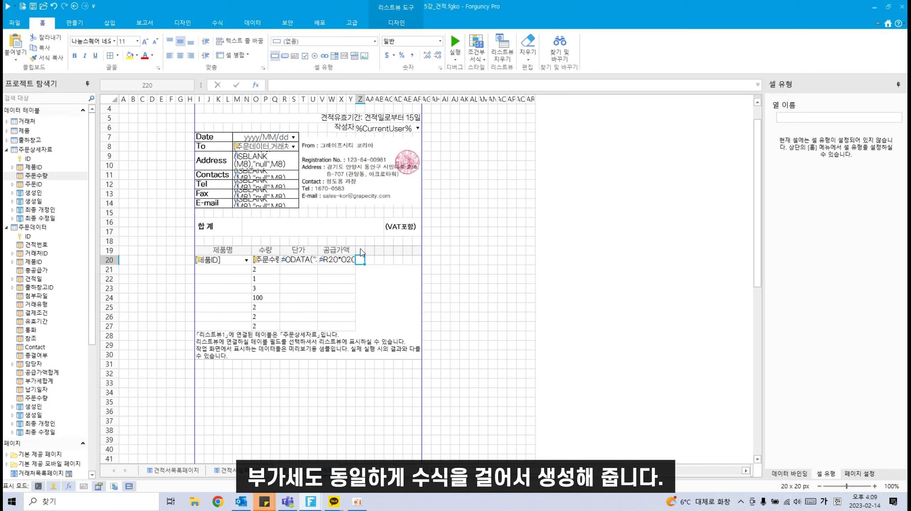
# Step: Add a merged 부가세 header with formula =V20*0.1 below it
pyautogui.moveTo(360, 249); pyautogui.dragTo(382, 254)
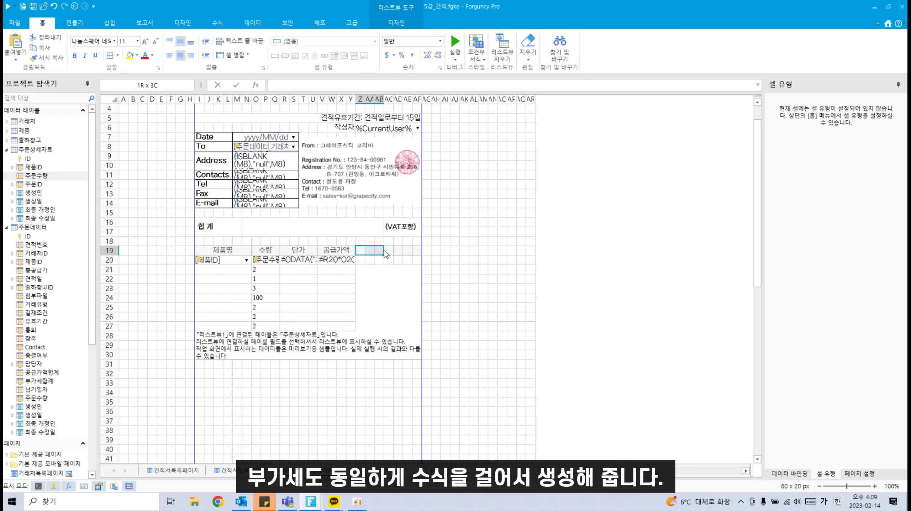
pyautogui.click(229, 55)
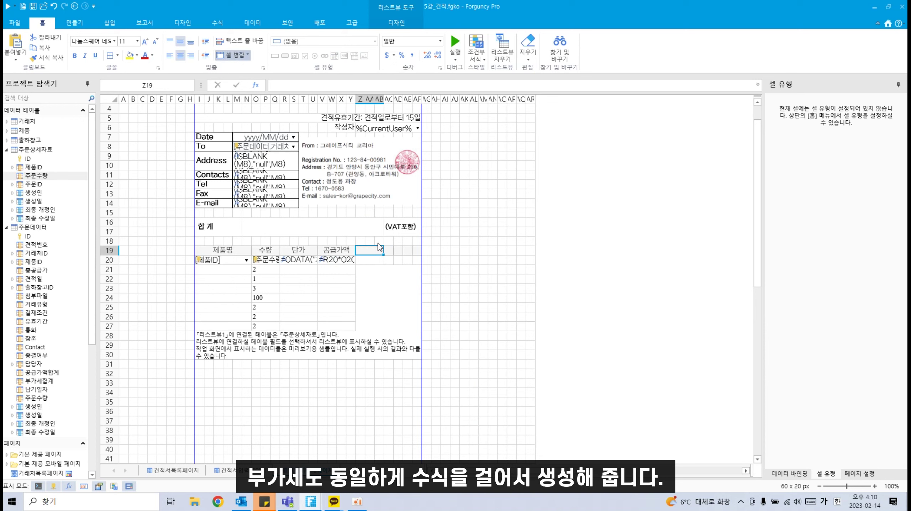
pyautogui.write('부가세')
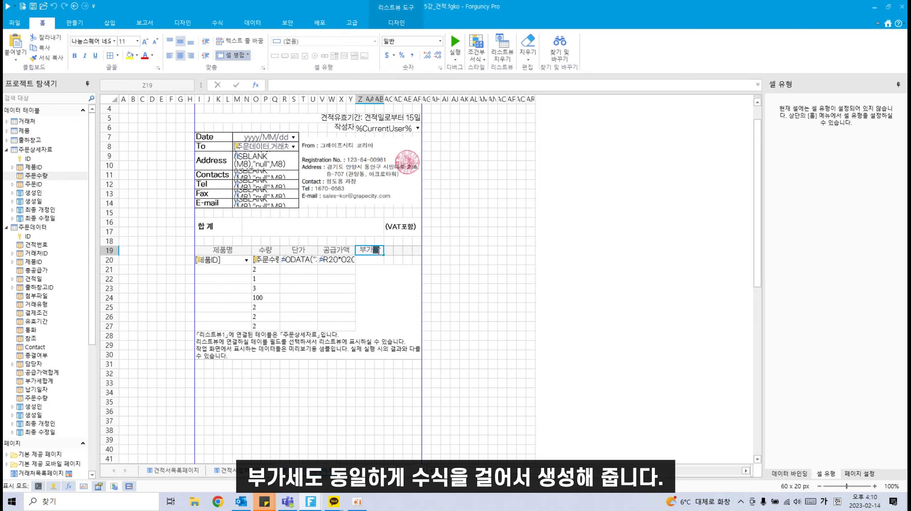
pyautogui.click(372, 261)
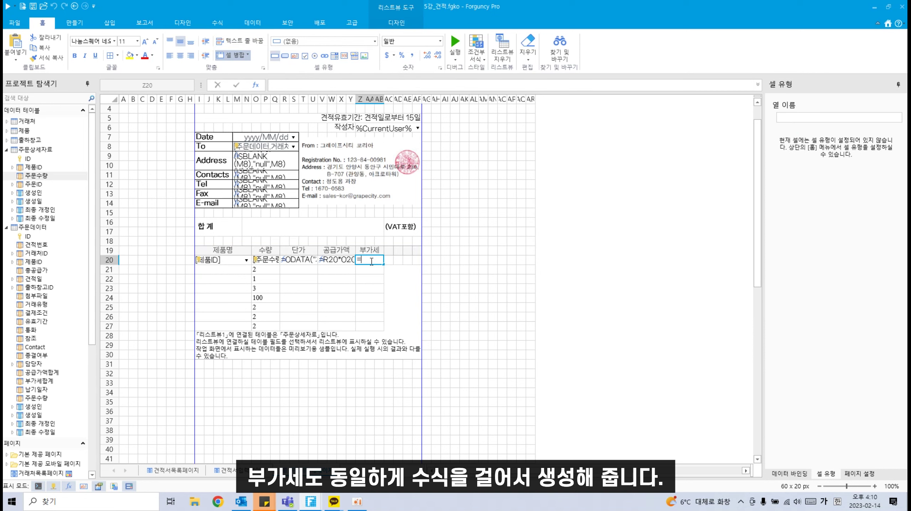
pyautogui.write('=')
pyautogui.click(335, 260)
pyautogui.write('*')
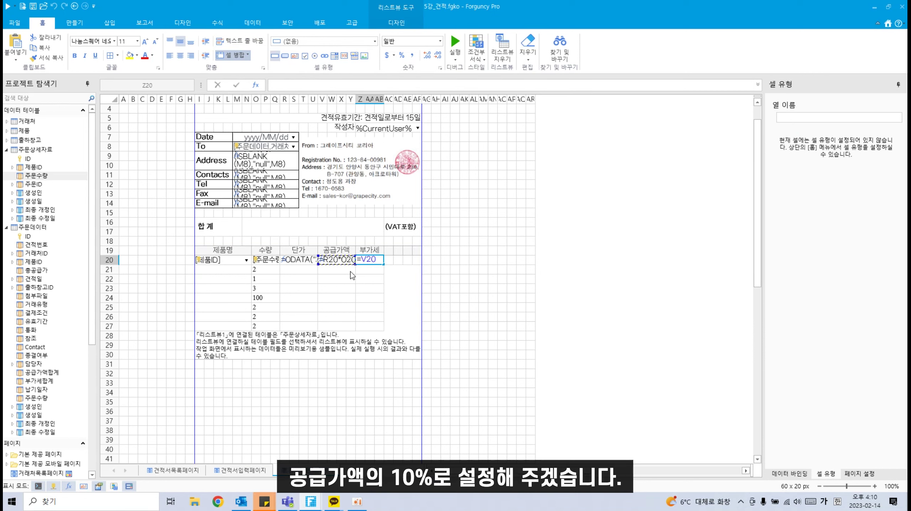
pyautogui.write('0.1')
pyautogui.press('Tab')
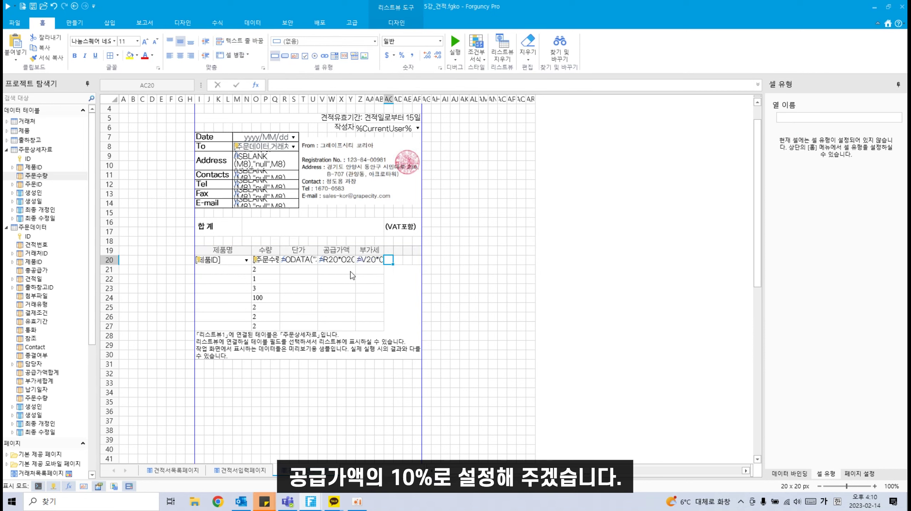
# Step: Add a merged 합계 header in AC19:AF19 with formula =V20+Z20 below it
pyautogui.moveTo(386, 251); pyautogui.dragTo(417, 251)
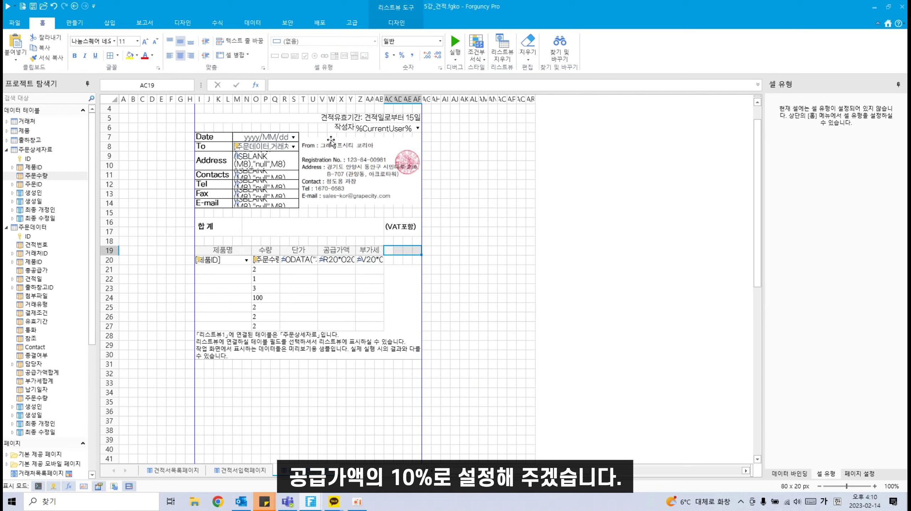
pyautogui.click(228, 56)
pyautogui.write('합')
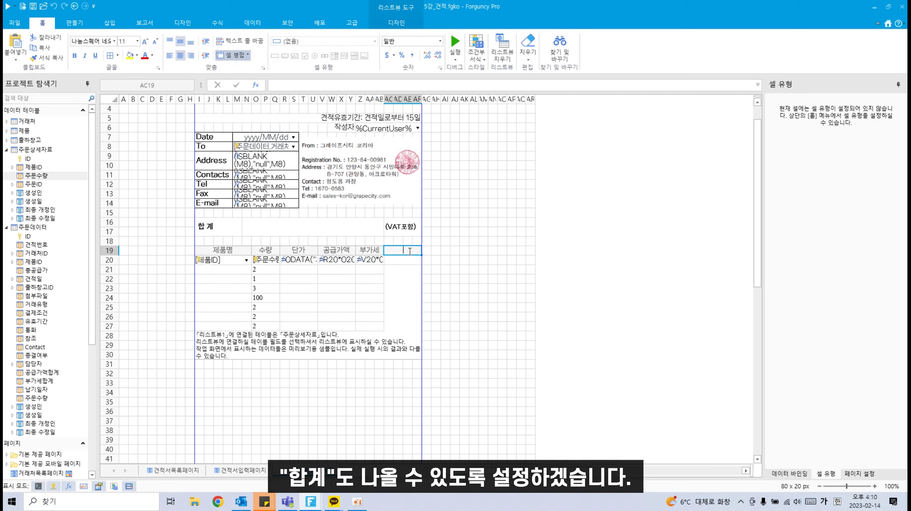
pyautogui.write('계')
pyautogui.click(404, 259)
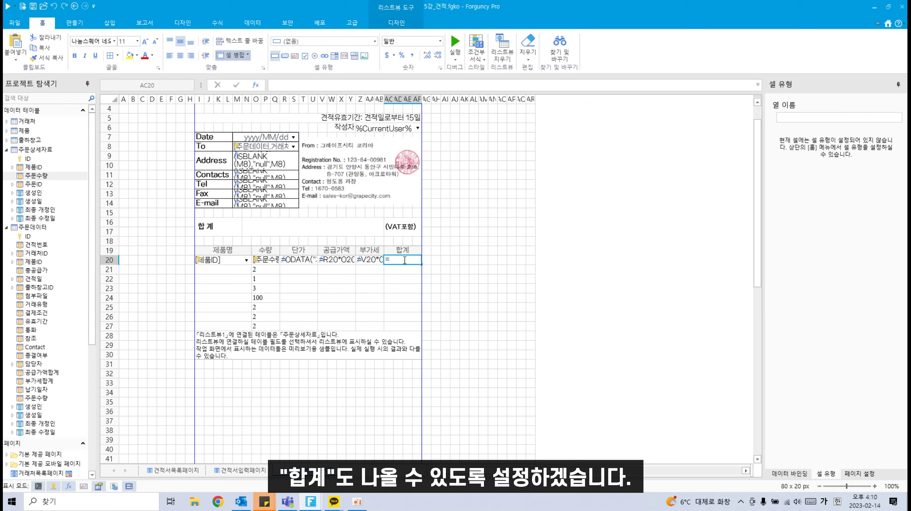
pyautogui.write('=')
pyautogui.click(353, 263)
pyautogui.write('+')
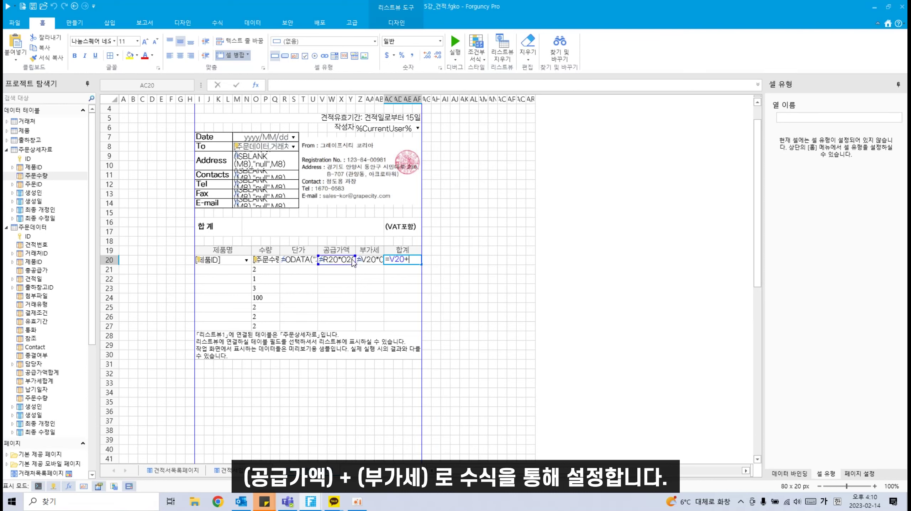
pyautogui.click(376, 264)
pyautogui.press('Tab')
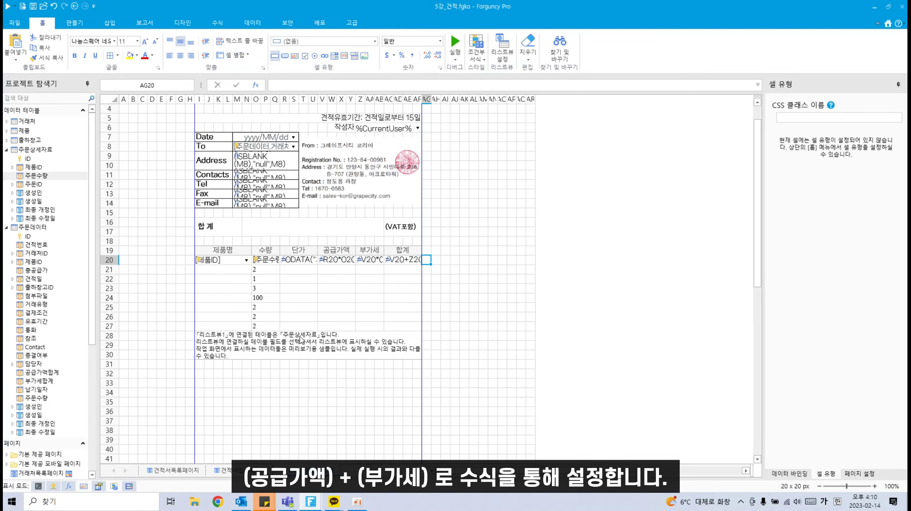
pyautogui.click(316, 328)
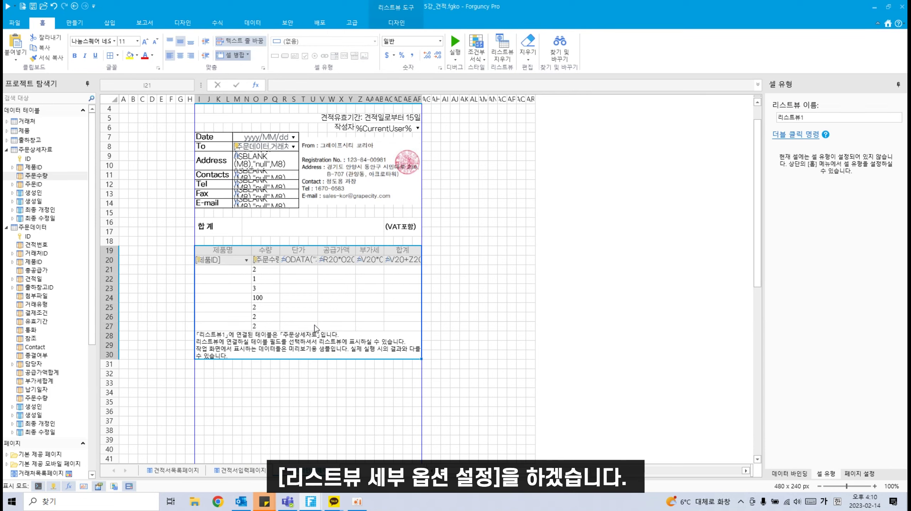
# Step: In the list view's data options, disable immediate saving and loading data on page display; open relationship settings
pyautogui.rightClick(317, 317)
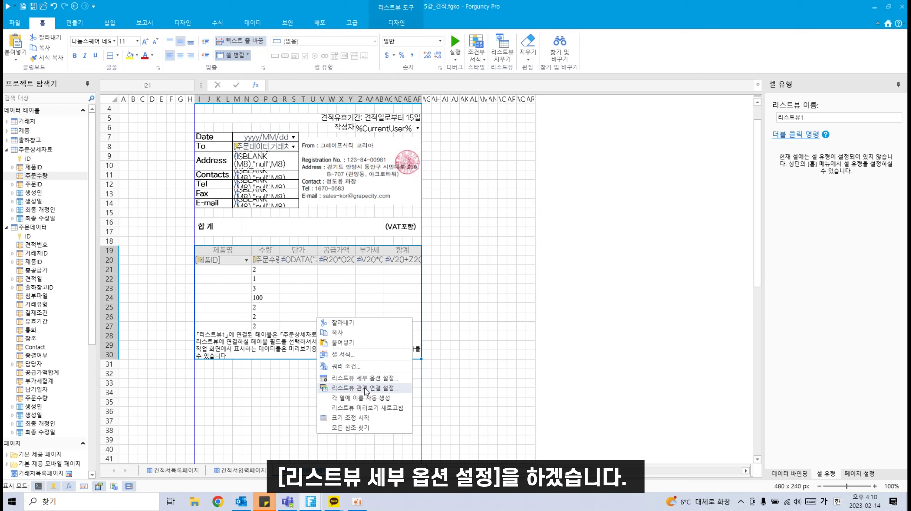
pyautogui.click(368, 379)
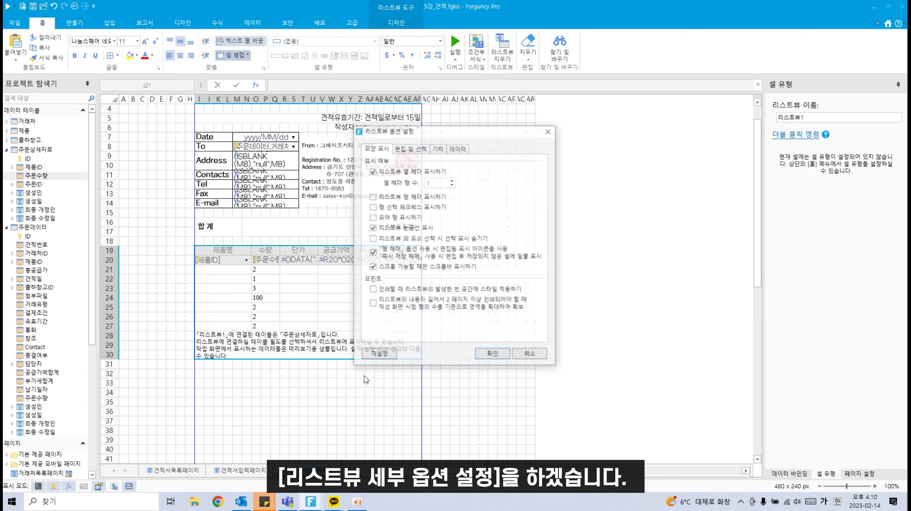
pyautogui.click(459, 148)
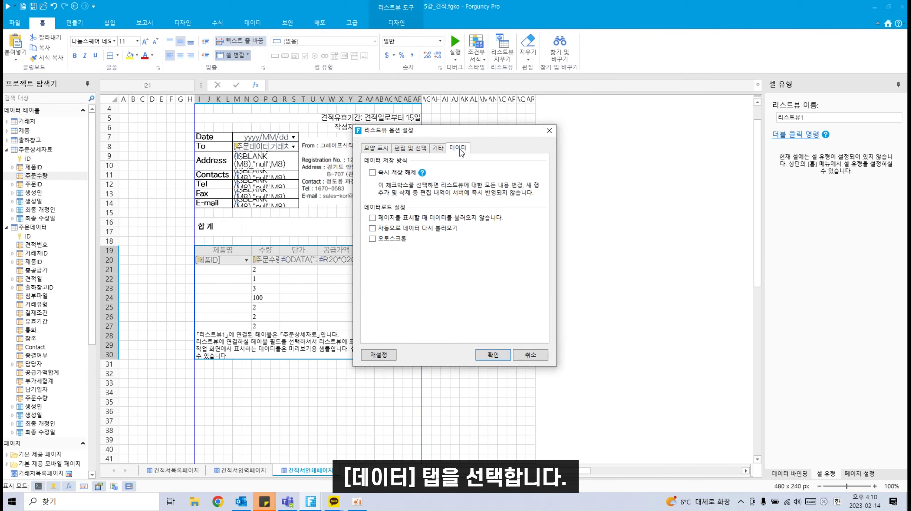
pyautogui.moveTo(474, 129); pyautogui.dragTo(586, 128)
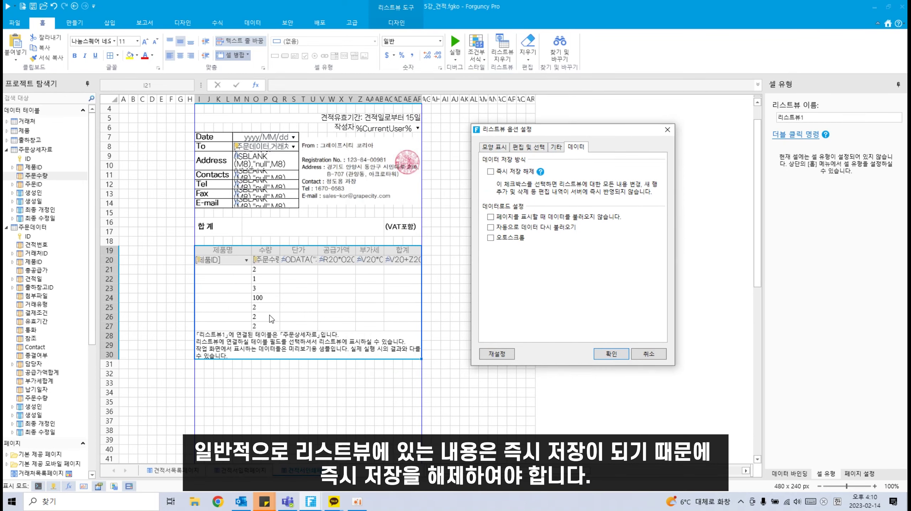
pyautogui.click(490, 172)
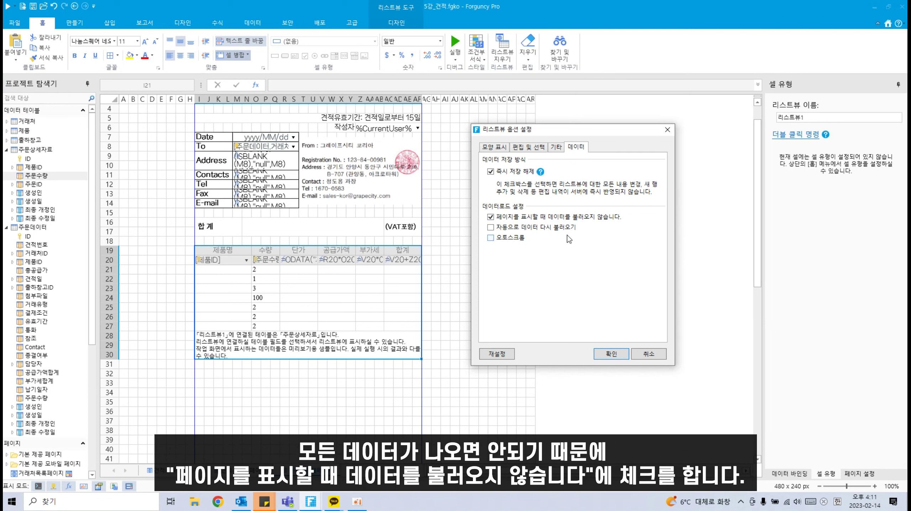
pyautogui.click(611, 354)
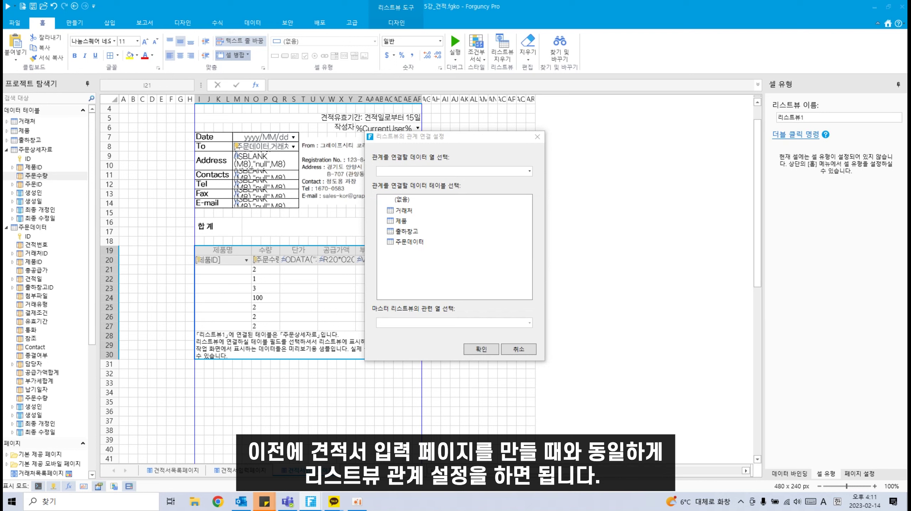
# Step: Link the list view's 주문ID column to the 주문데이터 table's ID column
pyautogui.click(530, 172)
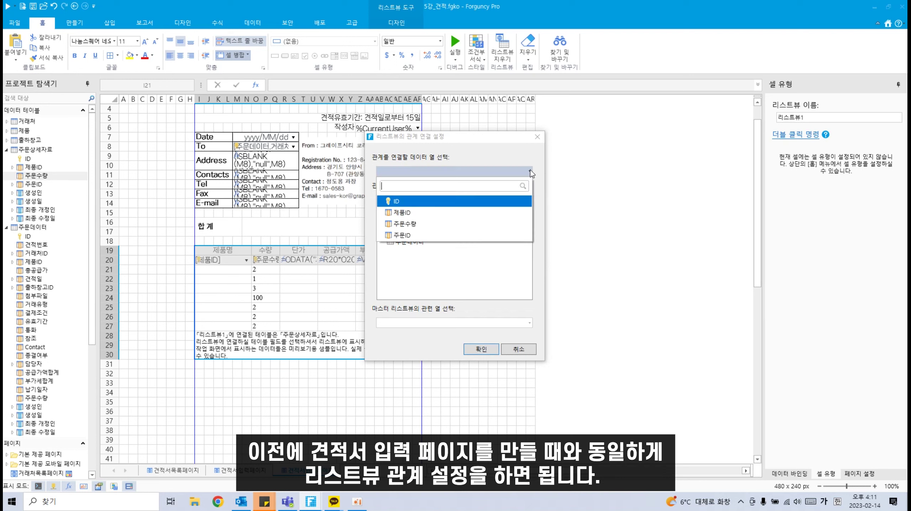
pyautogui.click(403, 236)
pyautogui.click(409, 242)
pyautogui.click(530, 323)
pyautogui.click(397, 353)
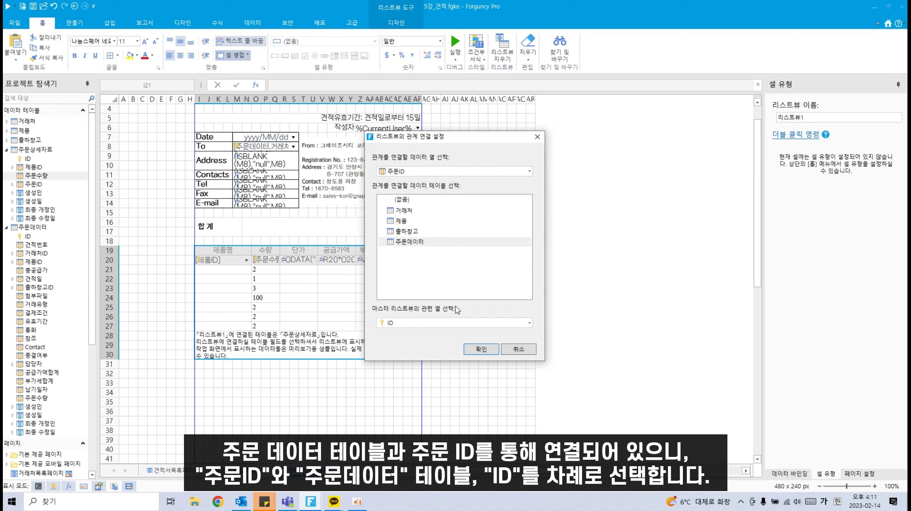
pyautogui.click(472, 349)
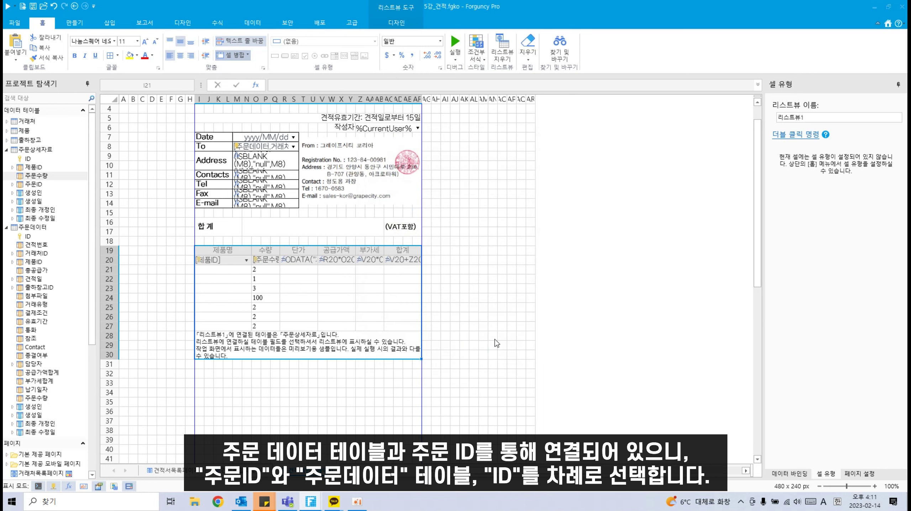
# Step: Make the list view's row 20 taller (26 pixels) and select I31:AF31 below the list
pyautogui.click(303, 401)
pyautogui.moveTo(106, 268)
pyautogui.mouseDown()
pyautogui.moveTo(109, 279)
pyautogui.moveTo(109, 257)
pyautogui.mouseUp()
pyautogui.scroll(-1, 227, 352)
pyautogui.click(228, 352)
pyautogui.click(194, 352)
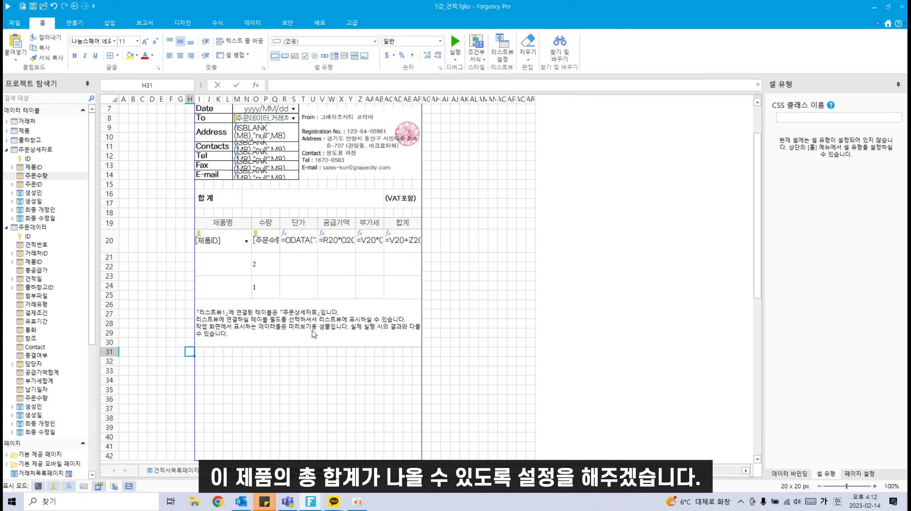
pyautogui.moveTo(197, 354); pyautogui.dragTo(421, 355)
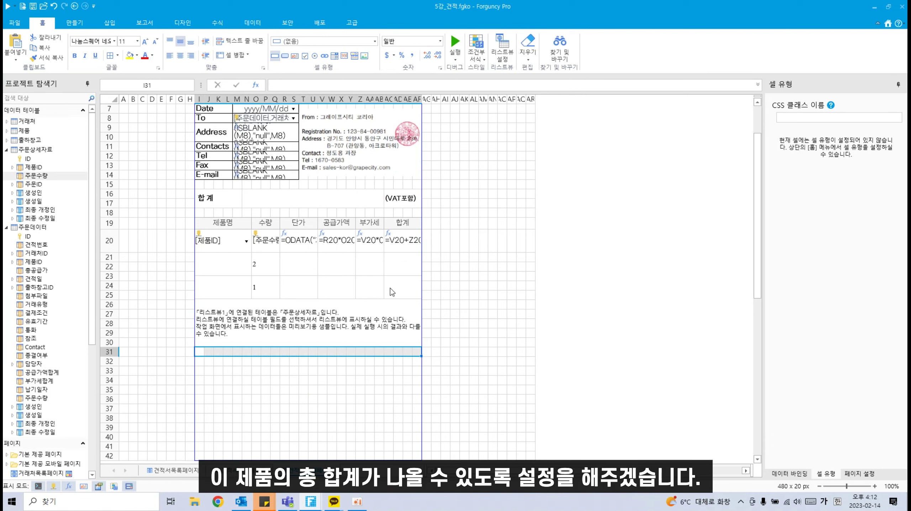
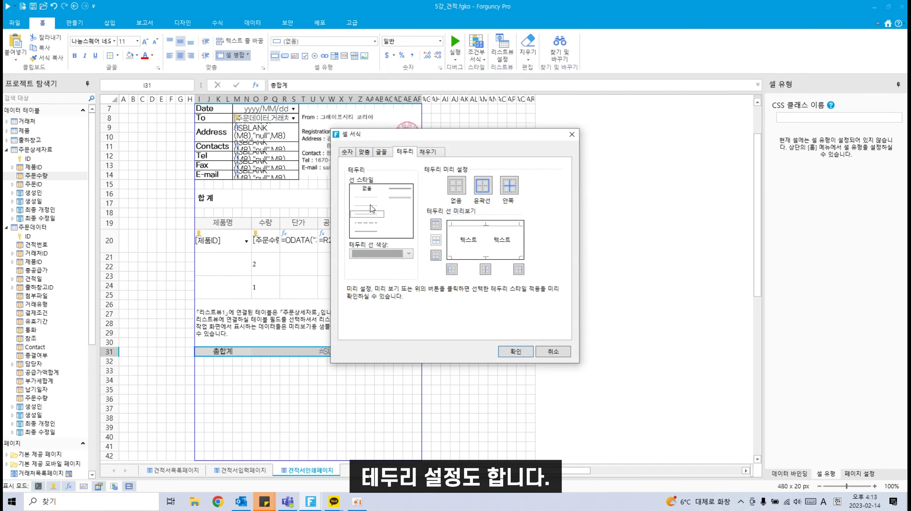
# Step: Apply an outline border and inner vertical dividers to the 총합계 row in Format Cells
pyautogui.click(371, 206)
pyautogui.click(480, 189)
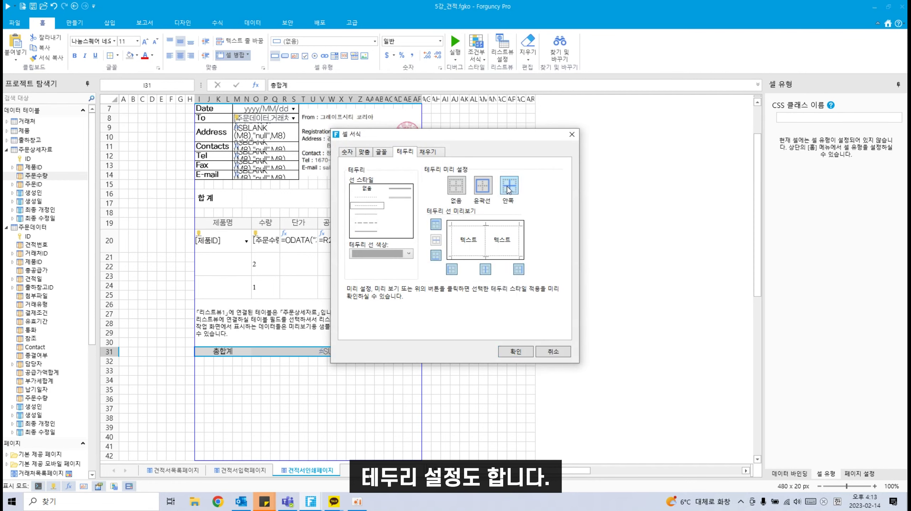
pyautogui.click(509, 190)
pyautogui.click(440, 41)
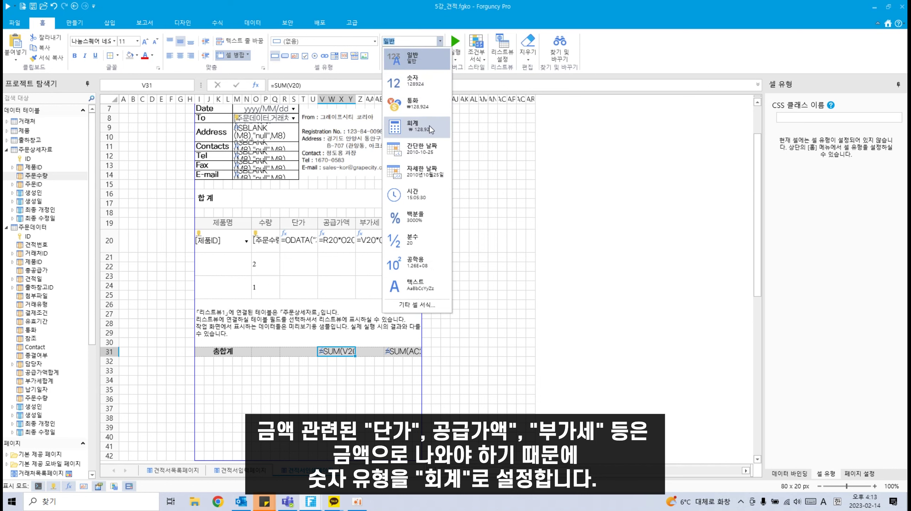
# Step: Apply the 회계 accounting number format to total cells V31 and AC31
pyautogui.click(432, 130)
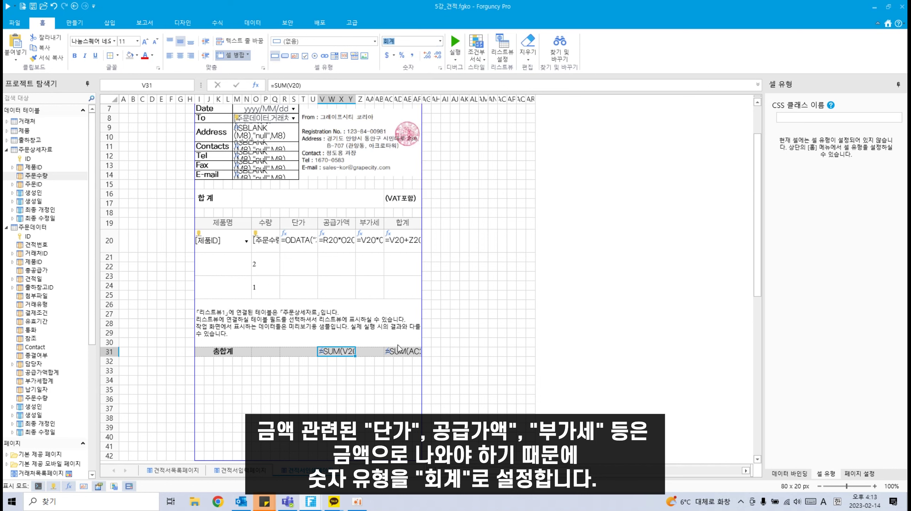
pyautogui.click(401, 351)
pyautogui.click(440, 41)
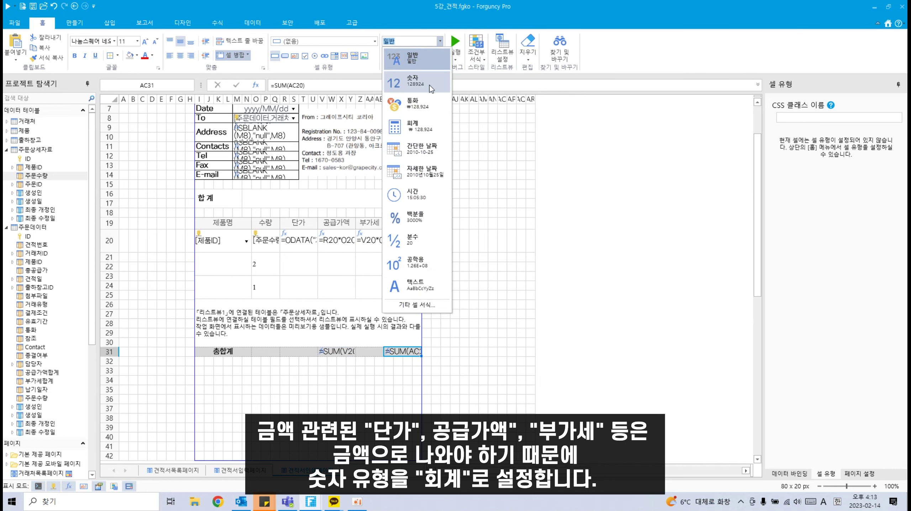
pyautogui.click(415, 127)
pyautogui.click(284, 380)
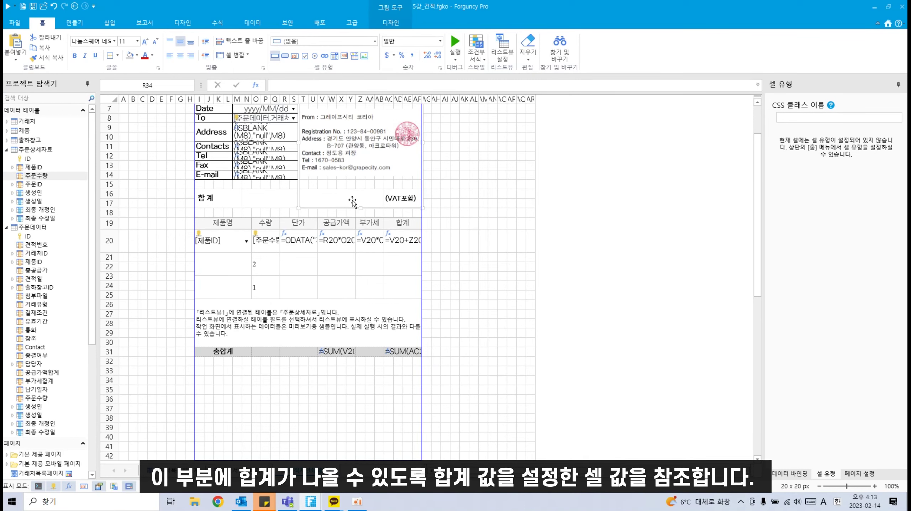
# Step: Enter the formula =AC31 in the merged N16 box beside 합계
pyautogui.click(266, 199)
pyautogui.doubleClick(266, 199)
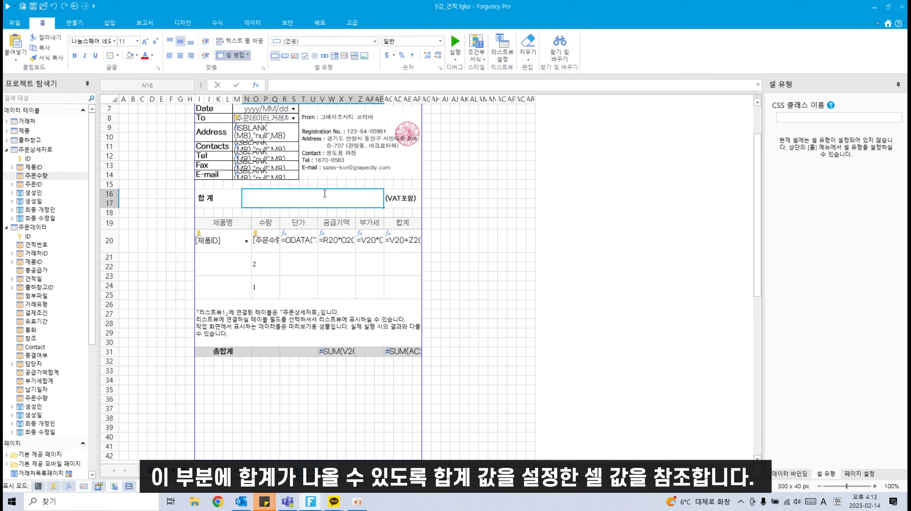
pyautogui.write('=S')
pyautogui.press('BackSpace')
pyautogui.click(409, 351)
pyautogui.press('Return')
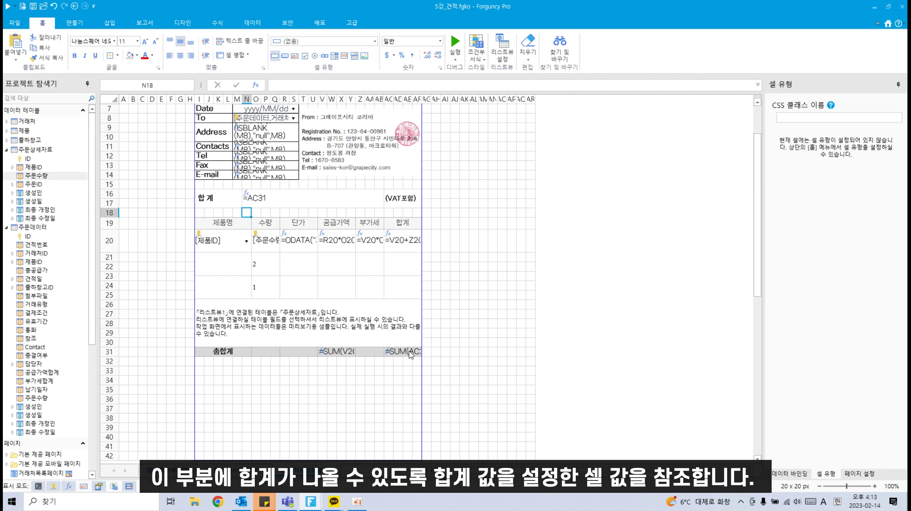
# Step: Make the =AC31 total in N16 bold and right-aligned
pyautogui.click(244, 197)
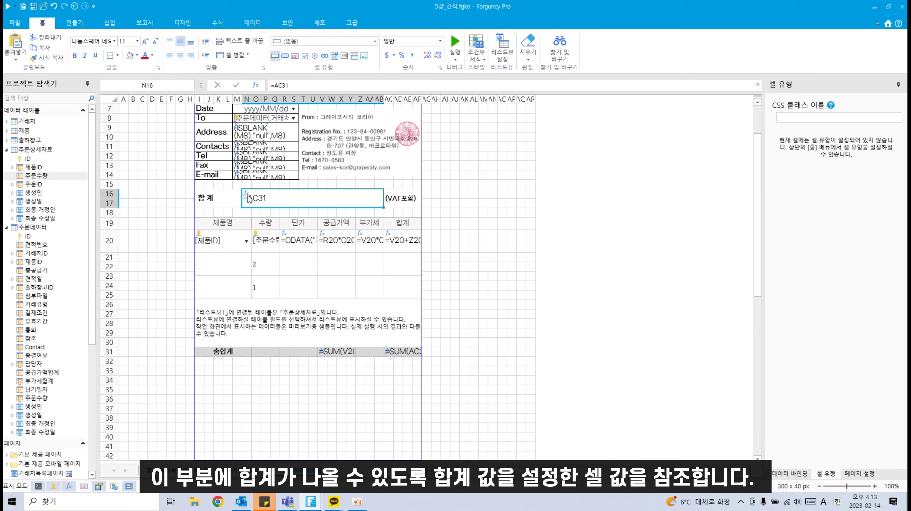
pyautogui.click(75, 56)
pyautogui.click(191, 56)
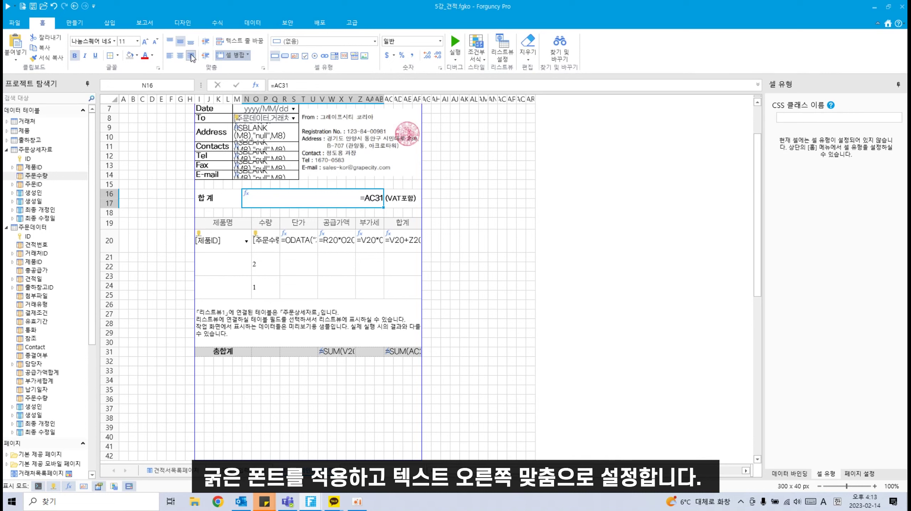
pyautogui.click(312, 427)
pyautogui.moveTo(209, 380); pyautogui.dragTo(373, 389)
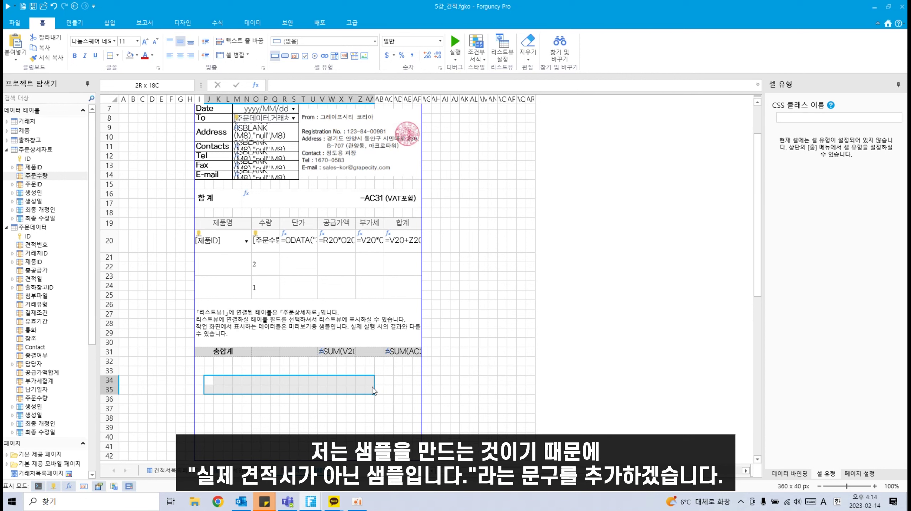
# Step: Merge J34:X35 and type the note '*해당 견적서는 실제 견적서가 아닌 샘플입니다.'
pyautogui.click(236, 55)
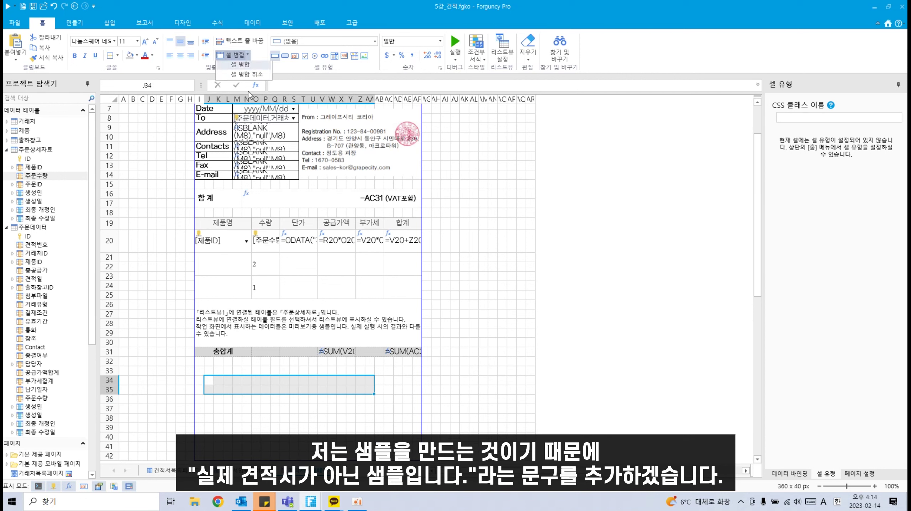
pyautogui.click(240, 66)
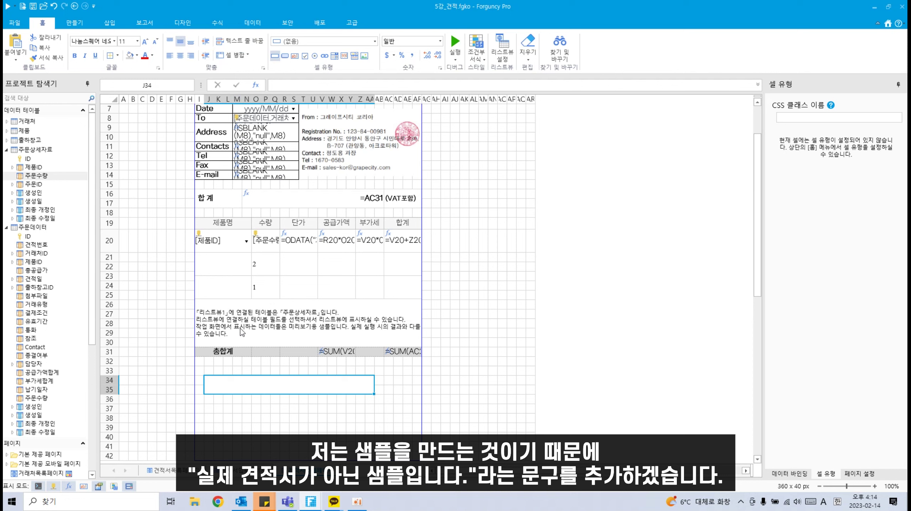
pyautogui.doubleClick(232, 387)
pyautogui.write('*')
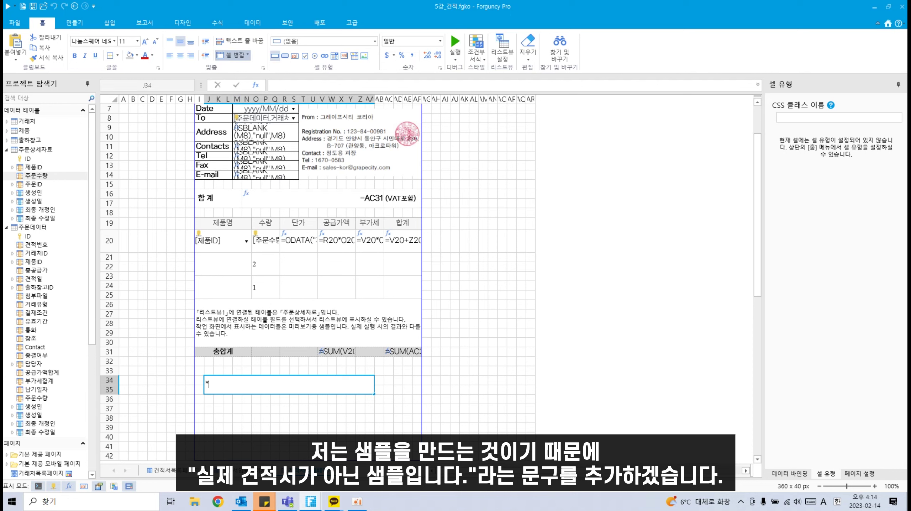
pyautogui.write('tlfwp')
pyautogui.press('BackSpace')
pyautogui.press('BackSpace')
pyautogui.press('BackSpace')
pyautogui.press('BackSpace')
pyautogui.press('BackSpace')
pyautogui.press('Hangul')
pyautogui.write('해당 견적서는 시ㄹ제 견적사')
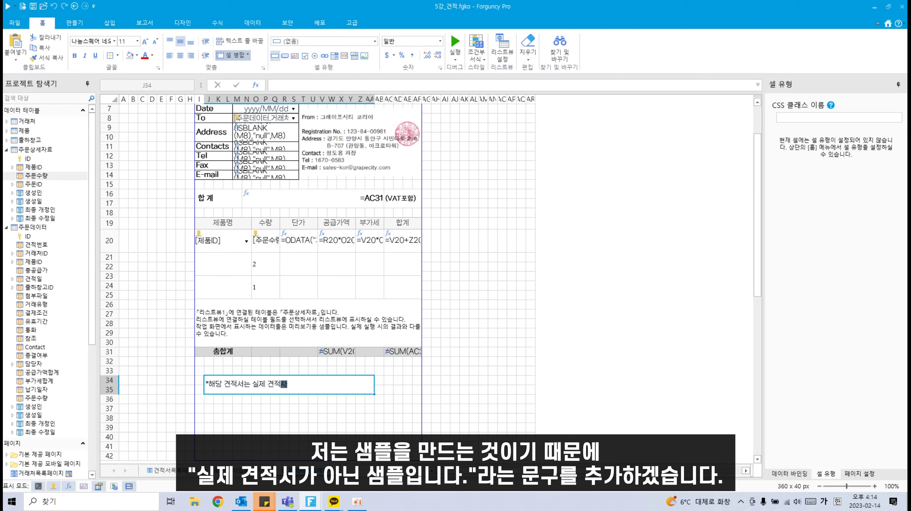
pyautogui.write('서가 아닌 샘프ㄹ입니다.')
pyautogui.click(256, 427)
pyautogui.scroll(-1, 237, 401)
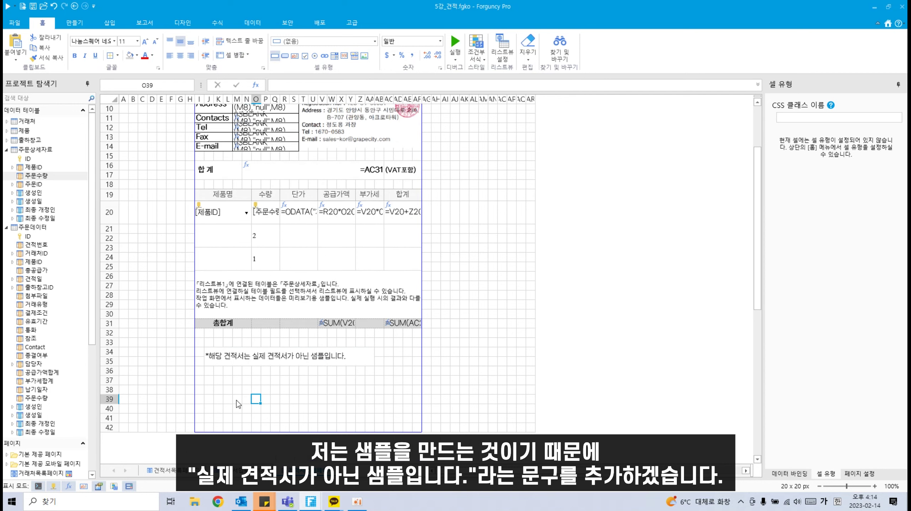
# Step: Merge J37:N37 and add a centred 계좌이체 label
pyautogui.click(209, 380)
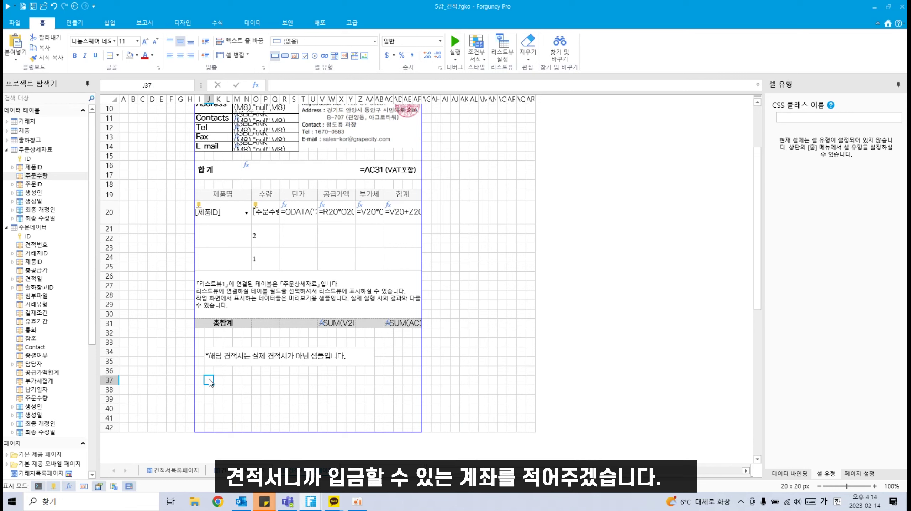
pyautogui.moveTo(209, 381); pyautogui.dragTo(248, 382)
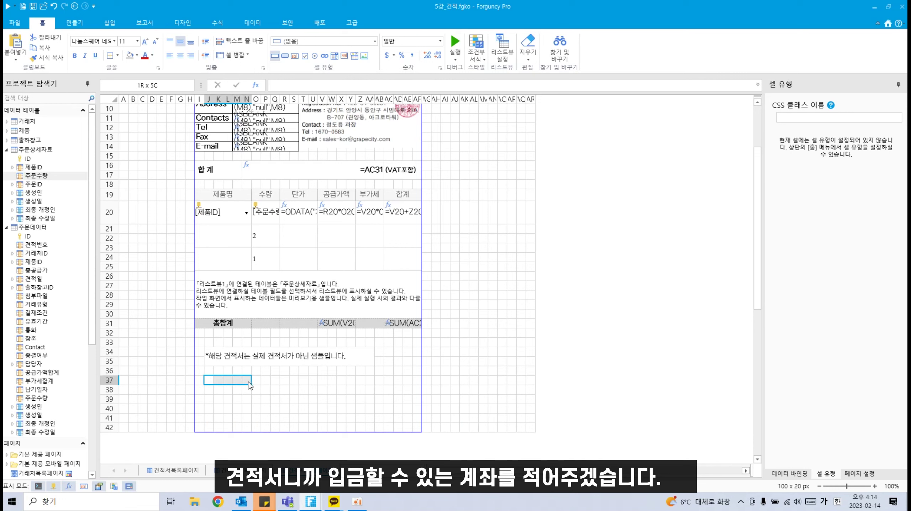
pyautogui.click(231, 56)
pyautogui.doubleClick(228, 382)
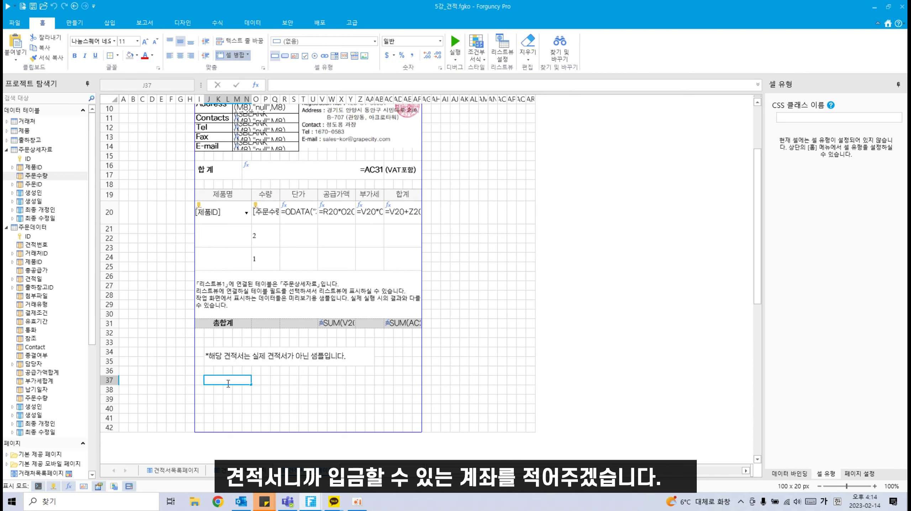
pyautogui.write('계좌이체')
pyautogui.click(293, 427)
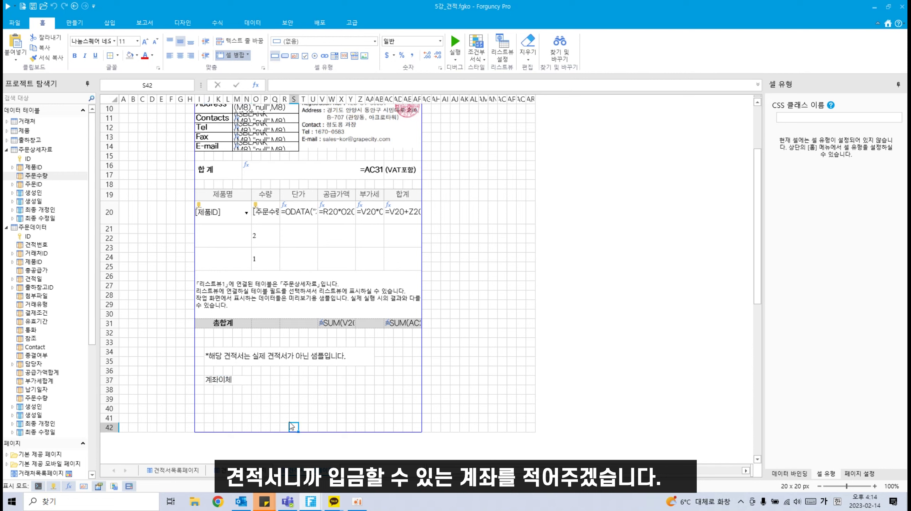
pyautogui.click(228, 380)
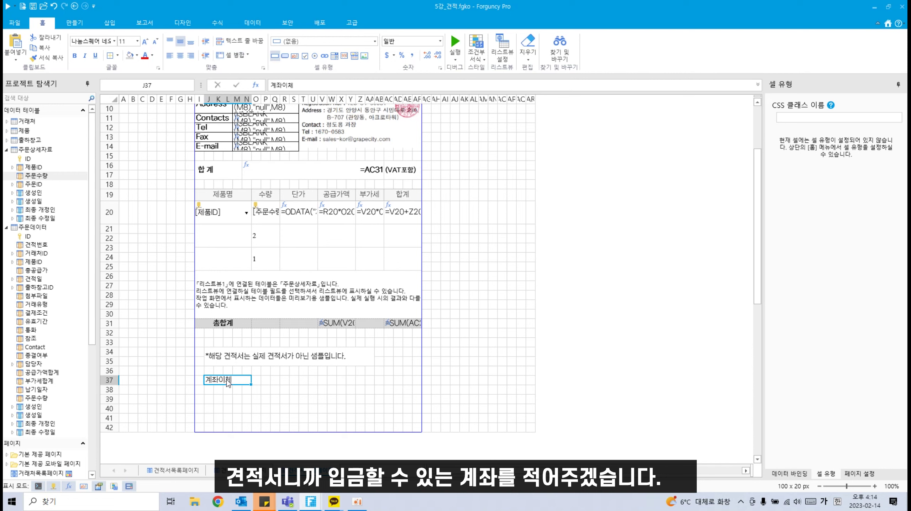
pyautogui.click(181, 56)
# Step: Merge O37:AD37 and enter the bank name, account number and company name in bold
pyautogui.moveTo(256, 381); pyautogui.dragTo(399, 379)
pyautogui.click(231, 55)
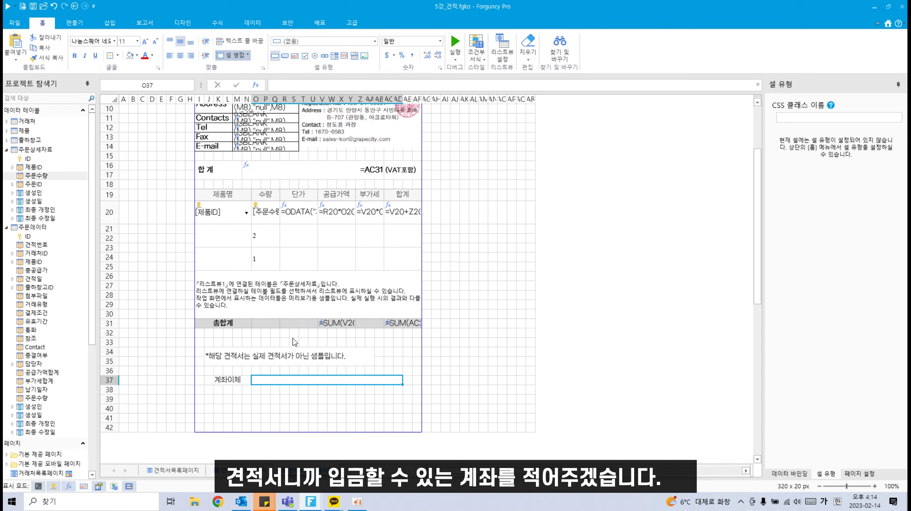
pyautogui.doubleClick(280, 382)
pyautogui.write('폳')
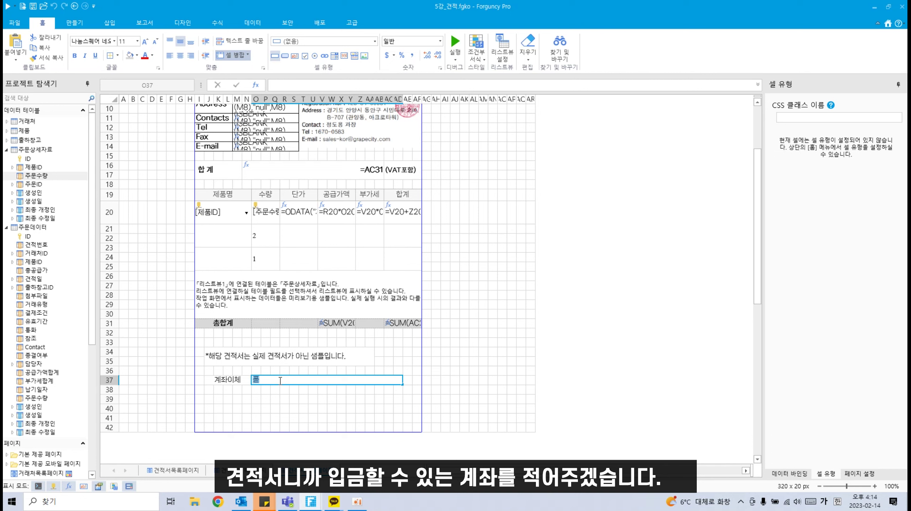
pyautogui.write('도은행ㅇ')
pyautogui.press('BackSpace')
pyautogui.write('123-123-12345')
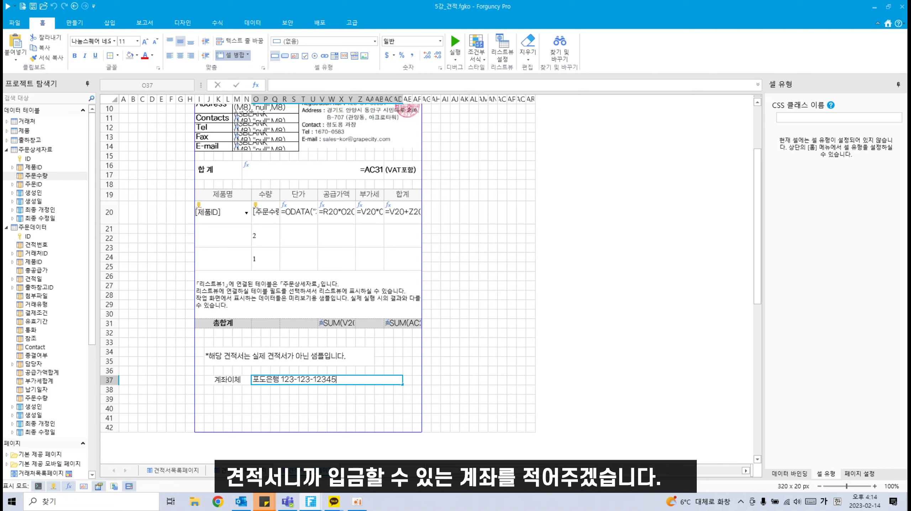
pyautogui.write(' 그레이프시티(주)')
pyautogui.click(303, 409)
pyautogui.click(303, 385)
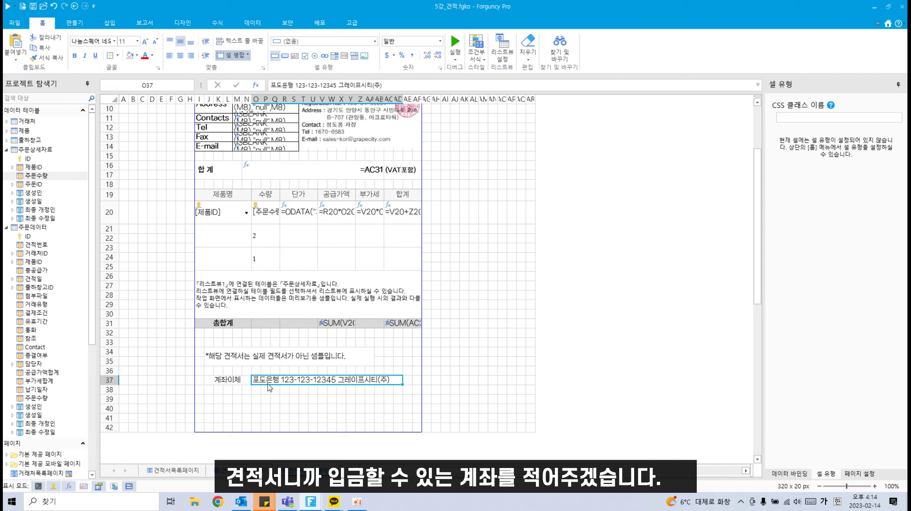
pyautogui.click(75, 56)
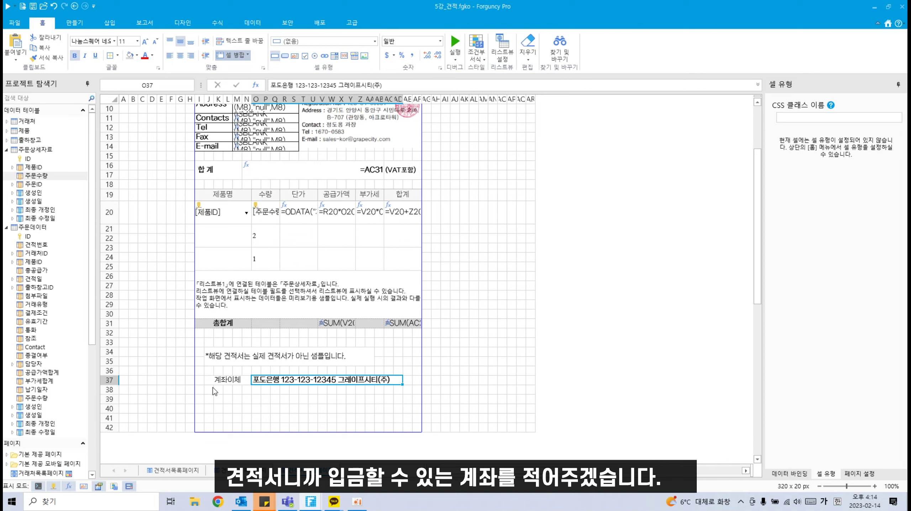
pyautogui.moveTo(211, 390); pyautogui.dragTo(400, 390)
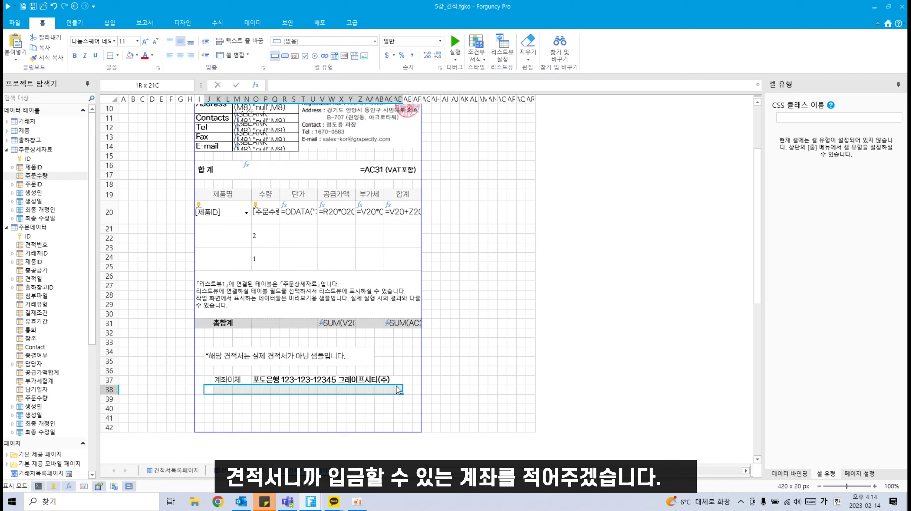
# Step: Merge row 38 and add a centred '결제 예정일: 년 월 일' line
pyautogui.click(237, 57)
pyautogui.doubleClick(292, 391)
pyautogui.write('결제 예제')
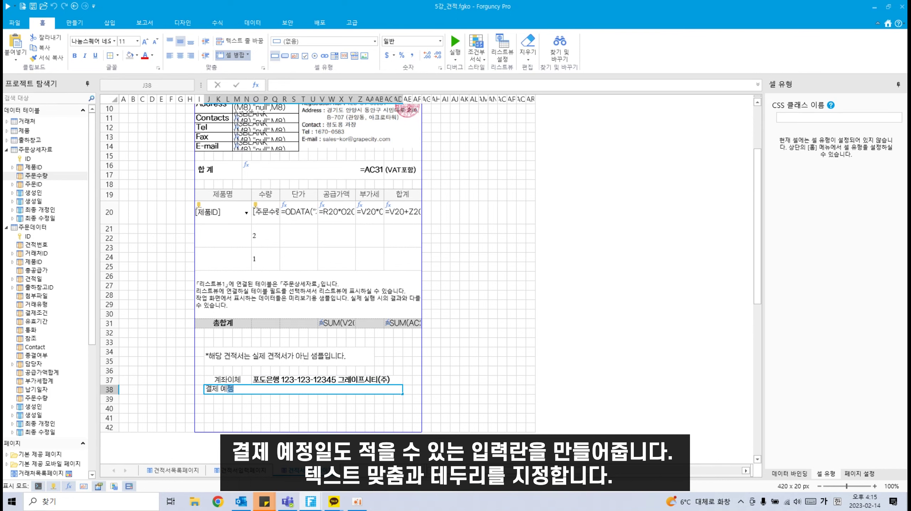
pyautogui.write('이ㄹ:          년          월          일')
pyautogui.click(284, 399)
pyautogui.click(289, 390)
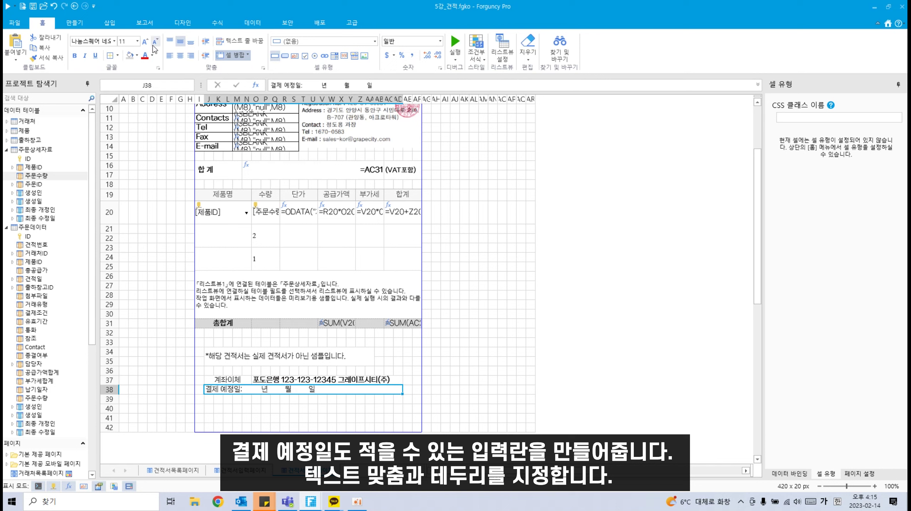
pyautogui.click(180, 56)
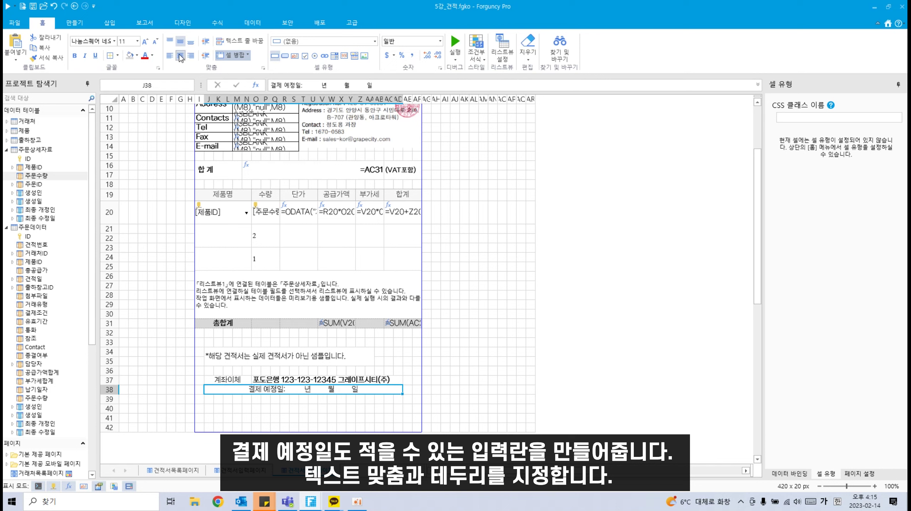
# Step: Put borders around the bank transfer and payment-date rows 37–38
pyautogui.click(236, 381)
pyautogui.moveTo(236, 383); pyautogui.dragTo(399, 390)
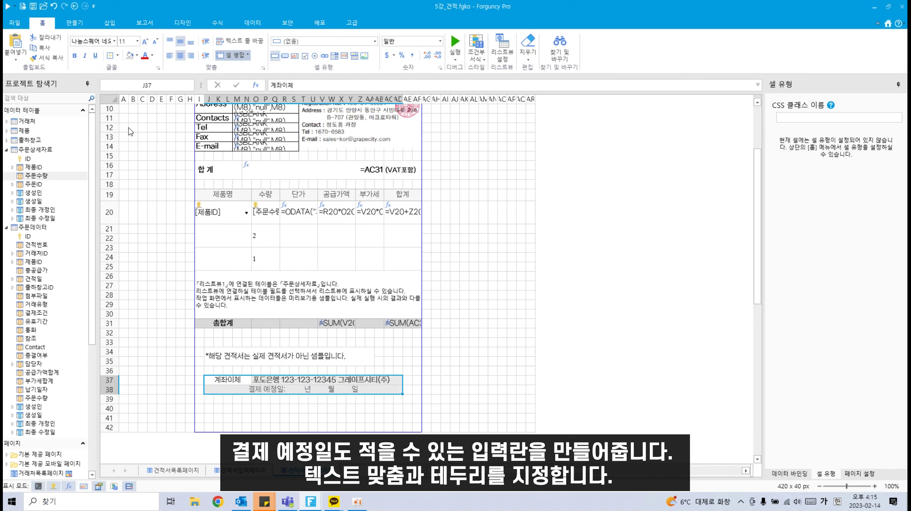
pyautogui.click(118, 56)
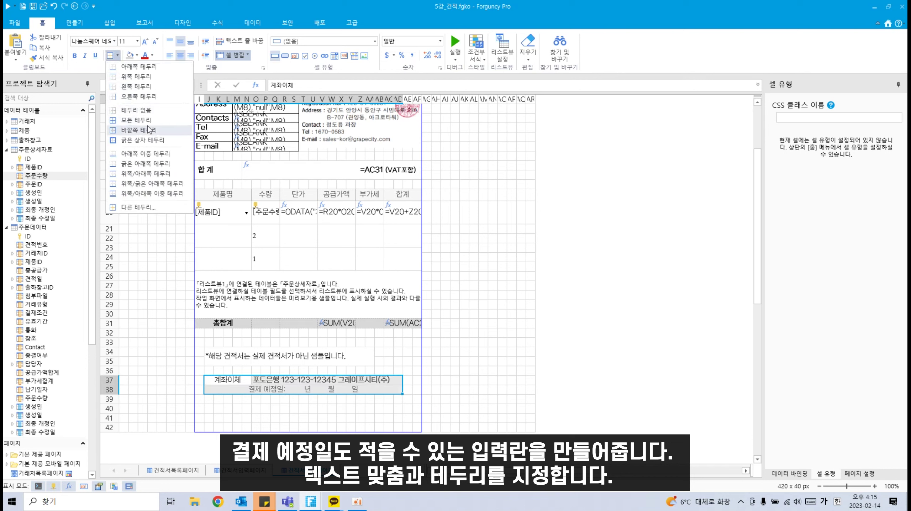
pyautogui.click(149, 115)
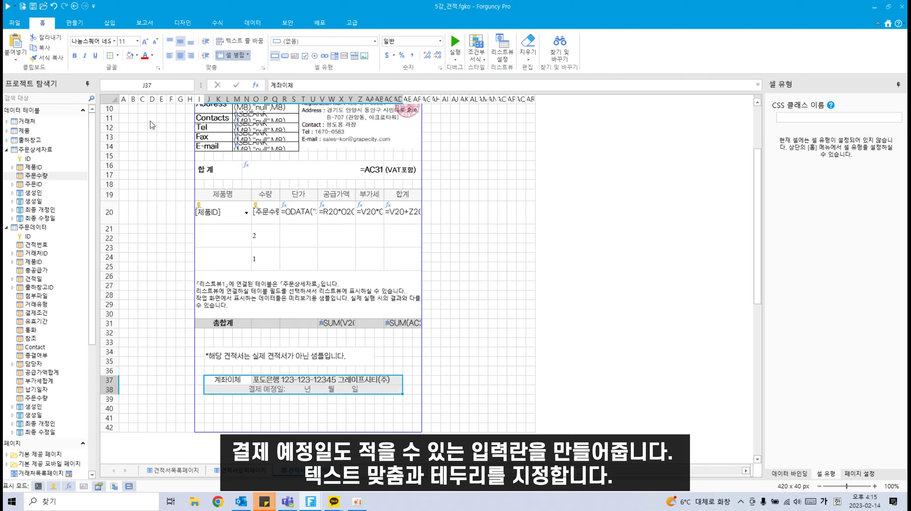
pyautogui.click(284, 427)
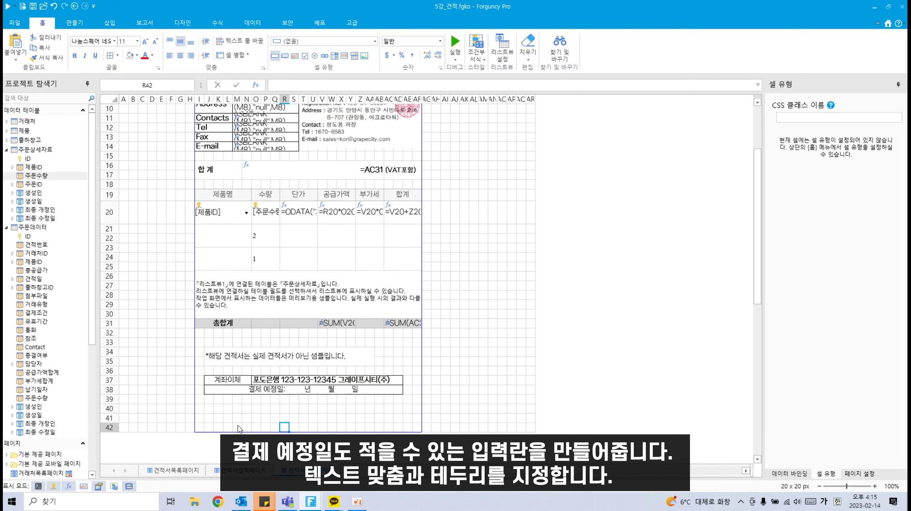
# Step: Add a 주문일 label in J40 and bind the 주문데이터 견적일 field beside it
pyautogui.click(208, 415)
pyautogui.write('주문일')
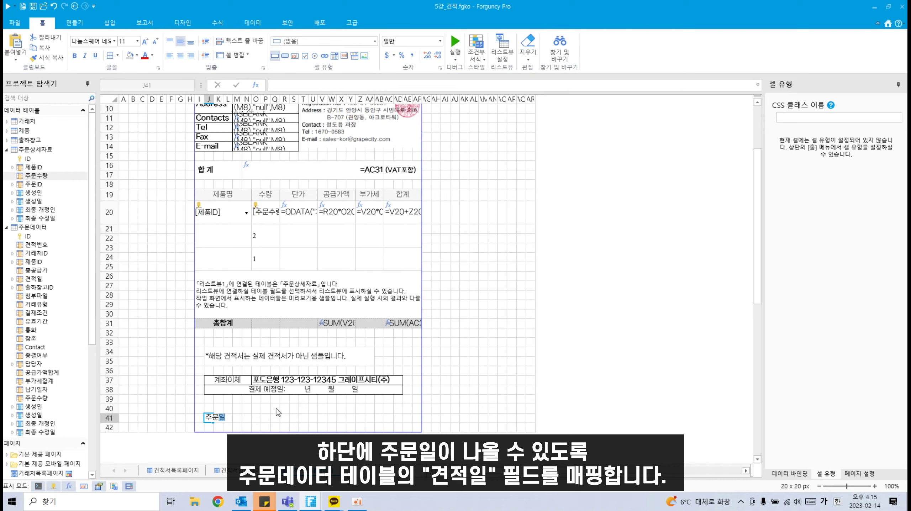
pyautogui.click(230, 418)
pyautogui.click(201, 420)
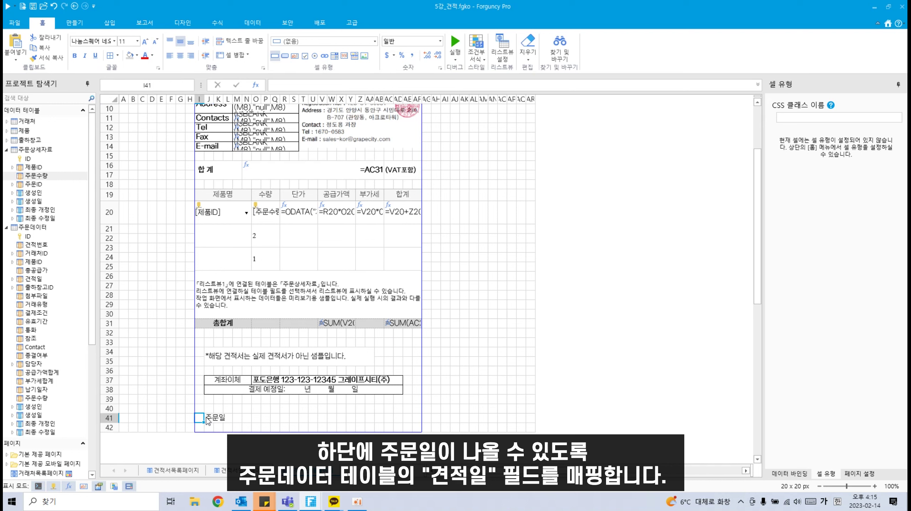
pyautogui.click(209, 417)
pyautogui.moveTo(210, 416); pyautogui.dragTo(302, 408)
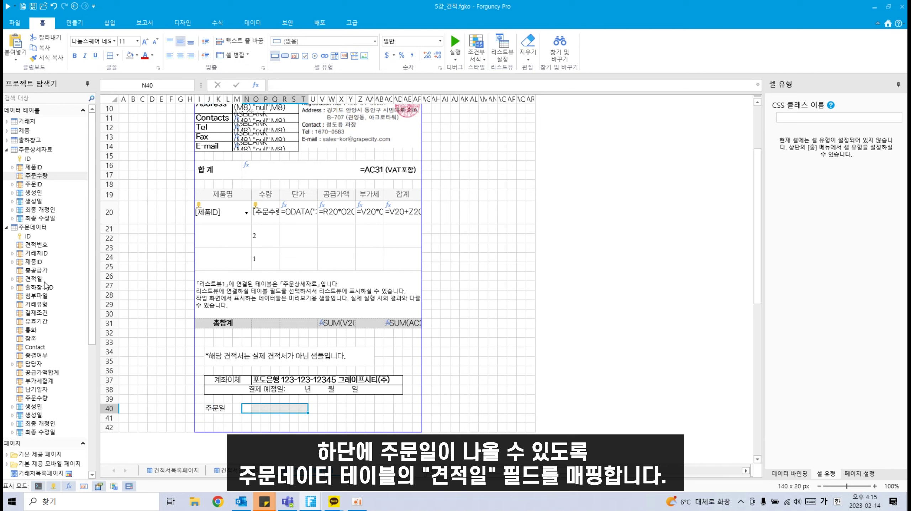
pyautogui.scroll(-1, 44, 282)
pyautogui.moveTo(35, 256); pyautogui.dragTo(296, 408)
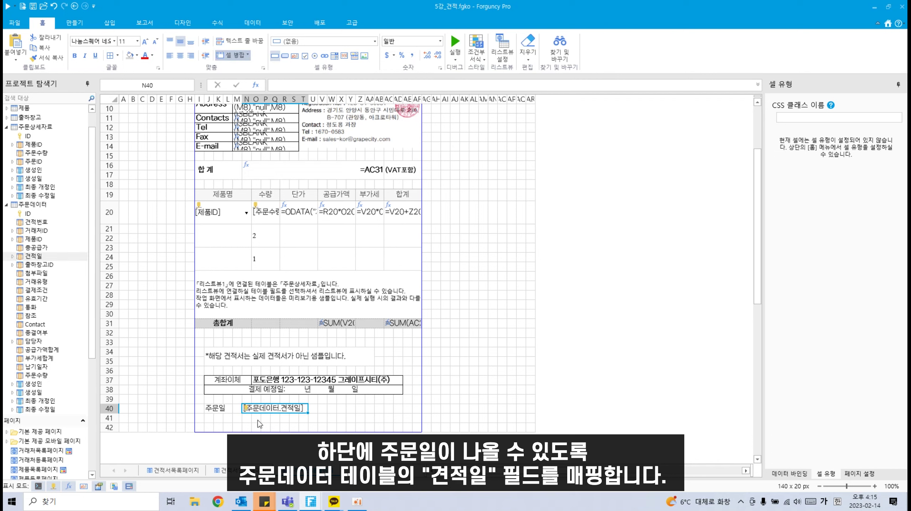
# Step: Add a 서명: label in W40 and the (인) stamp mark in AD40
pyautogui.click(335, 411)
pyautogui.write('서명')
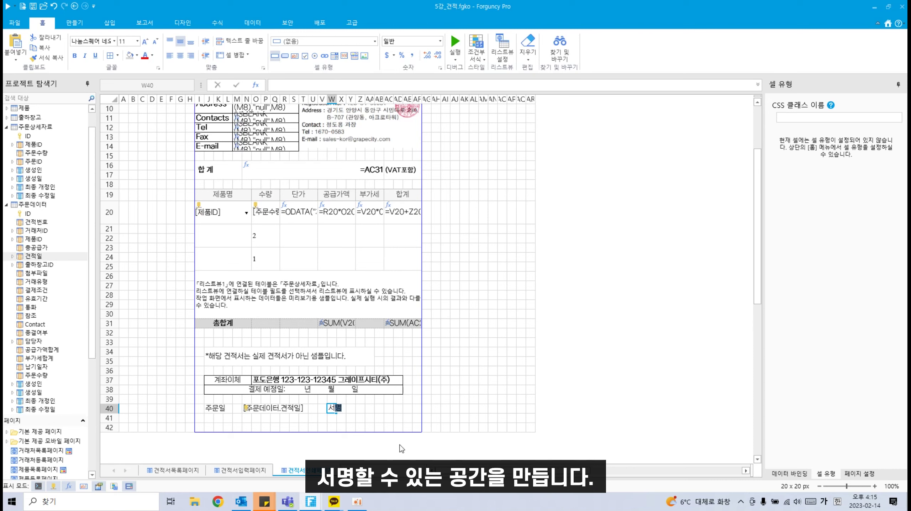
pyautogui.write(':')
pyautogui.click(398, 412)
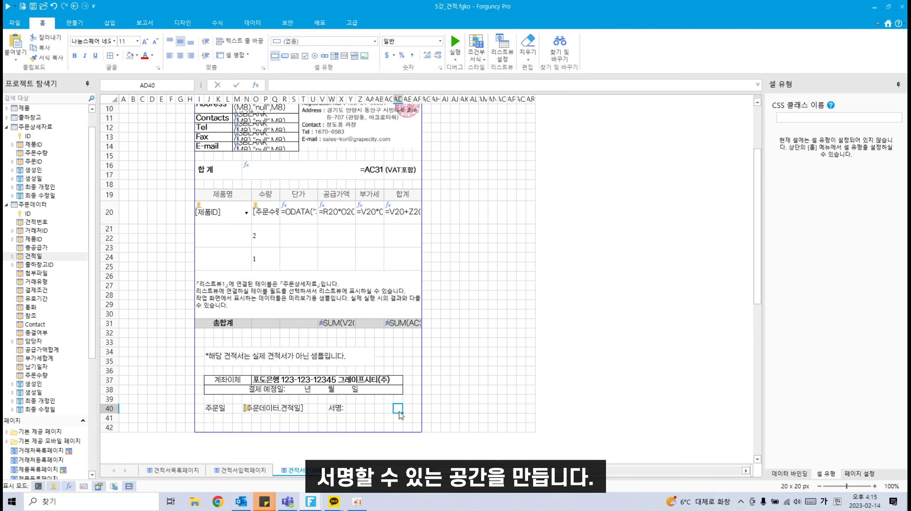
pyautogui.write('(인)')
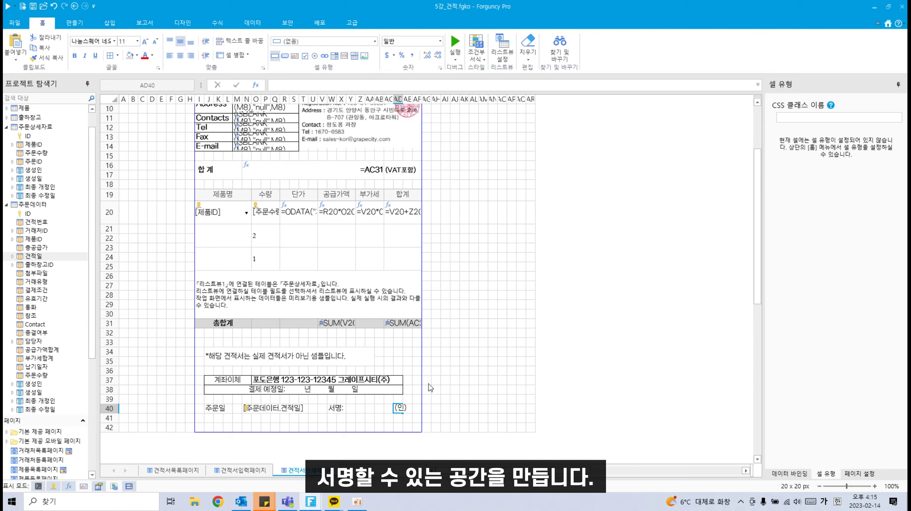
pyautogui.click(444, 376)
# Step: Change 세로 행 수 in 페이지 설정 from 42 to 45
pyautogui.scroll(3, 444, 374)
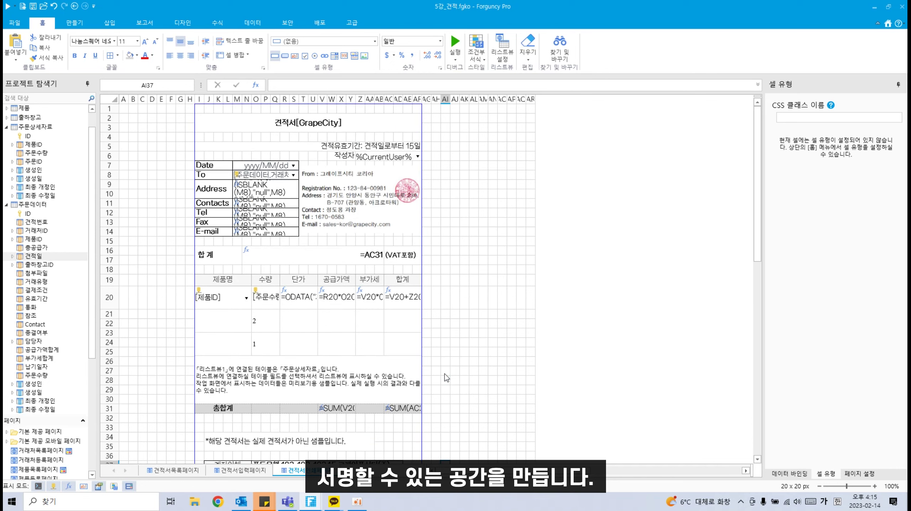
pyautogui.scroll(-3, 444, 374)
pyautogui.scroll(3, 443, 374)
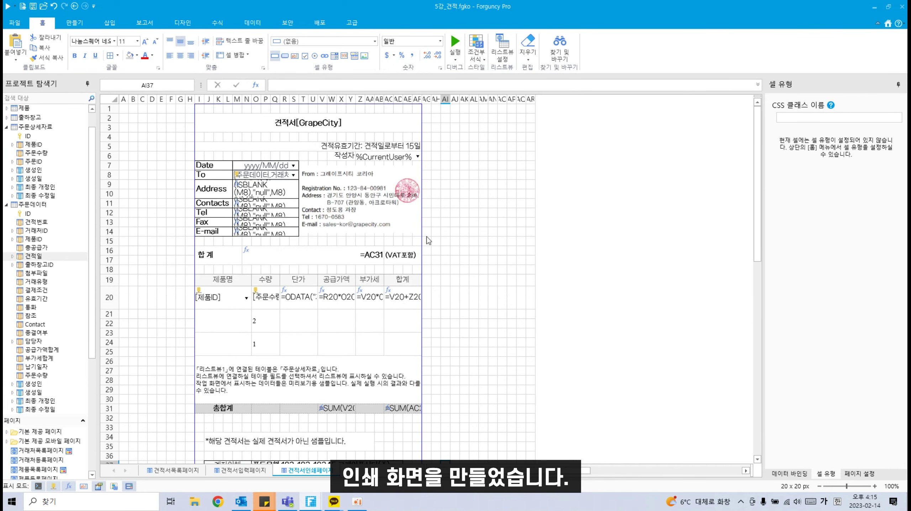
pyautogui.scroll(-3, 429, 241)
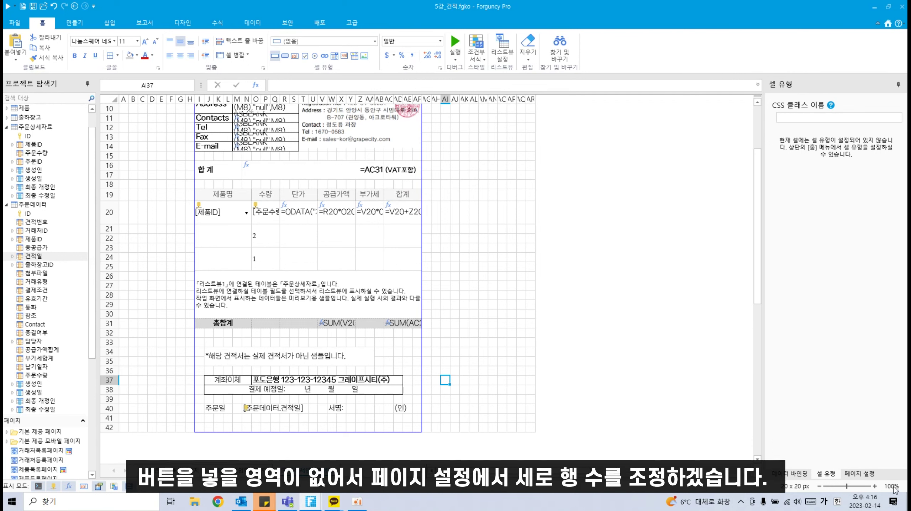
pyautogui.click(859, 473)
pyautogui.doubleClick(897, 246)
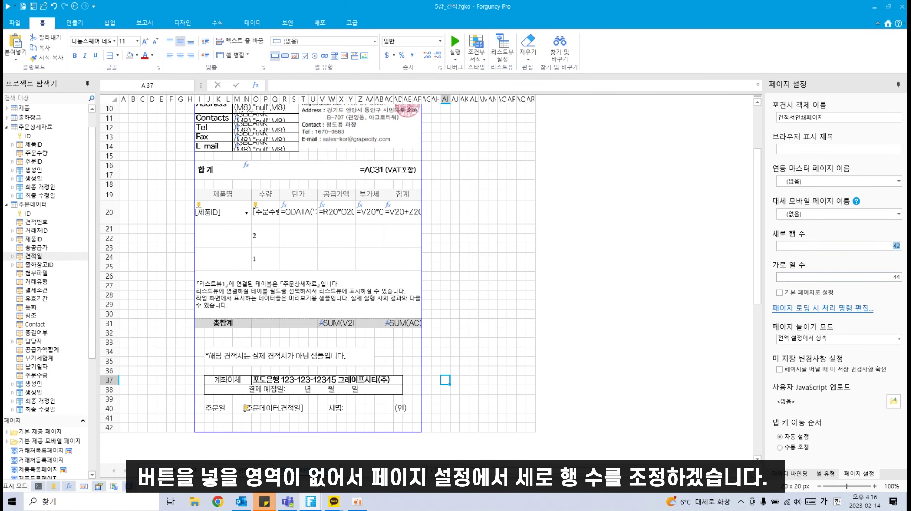
pyautogui.write('45')
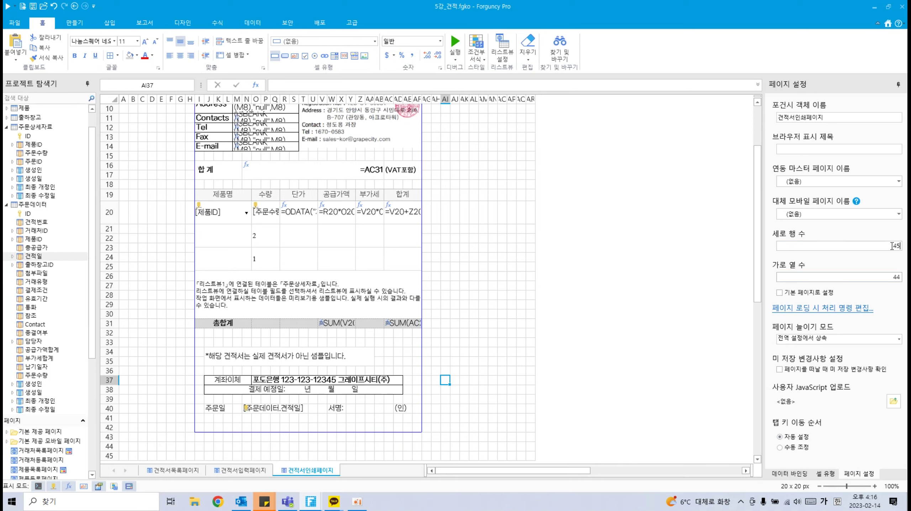
pyautogui.scroll(-2, 369, 395)
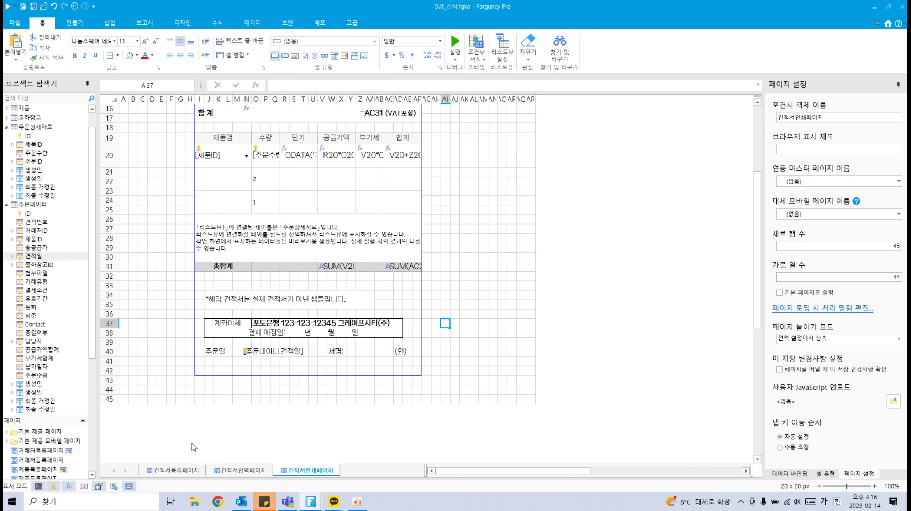
# Step: Create a merged 인쇄 button on row 44 with coloured text, and make the row slightly taller
pyautogui.click(199, 389)
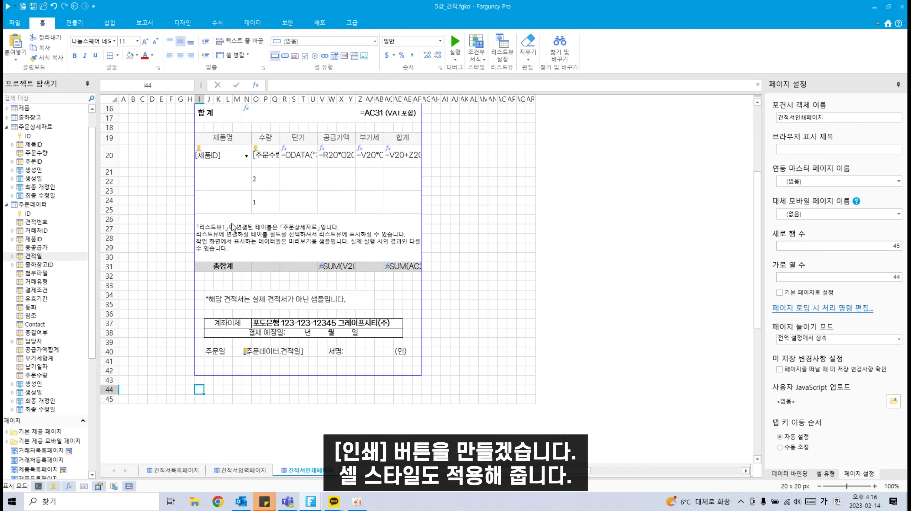
pyautogui.moveTo(203, 390); pyautogui.dragTo(220, 393)
pyautogui.click(233, 55)
pyautogui.click(285, 56)
pyautogui.click(152, 55)
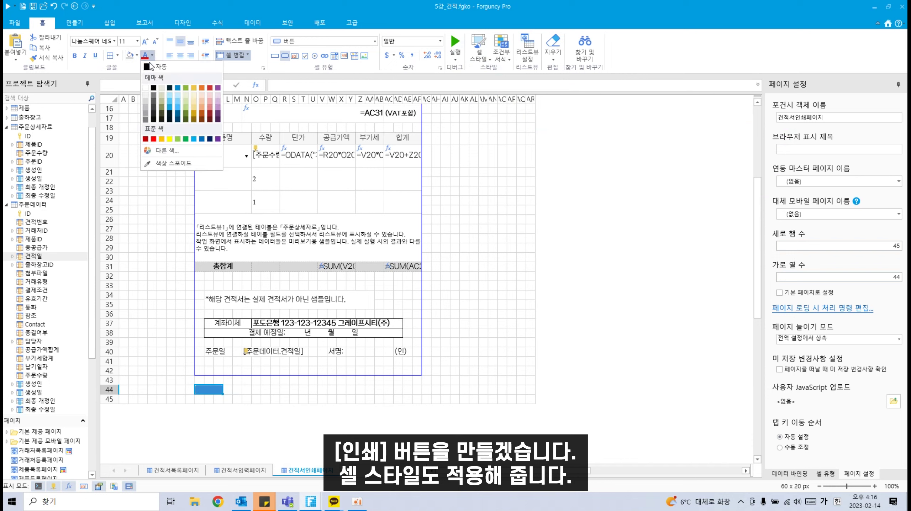
pyautogui.click(146, 86)
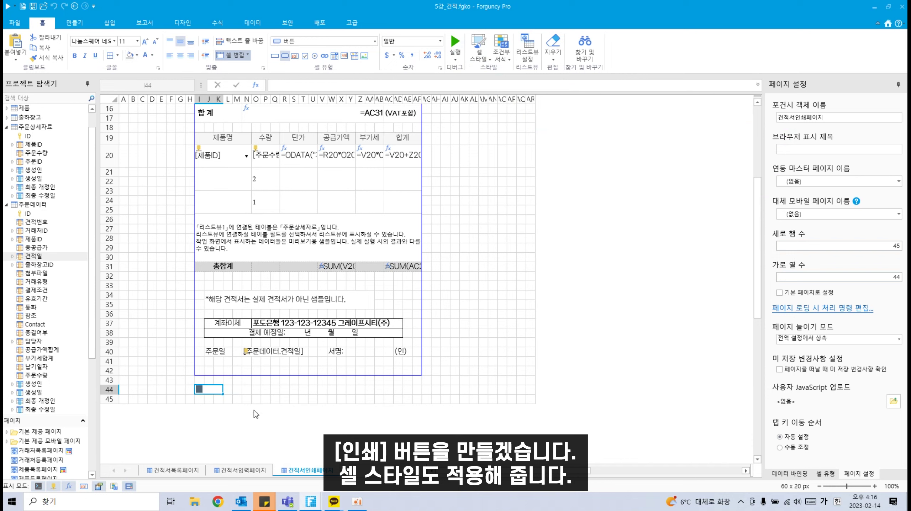
pyautogui.write('인쇄')
pyautogui.click(268, 393)
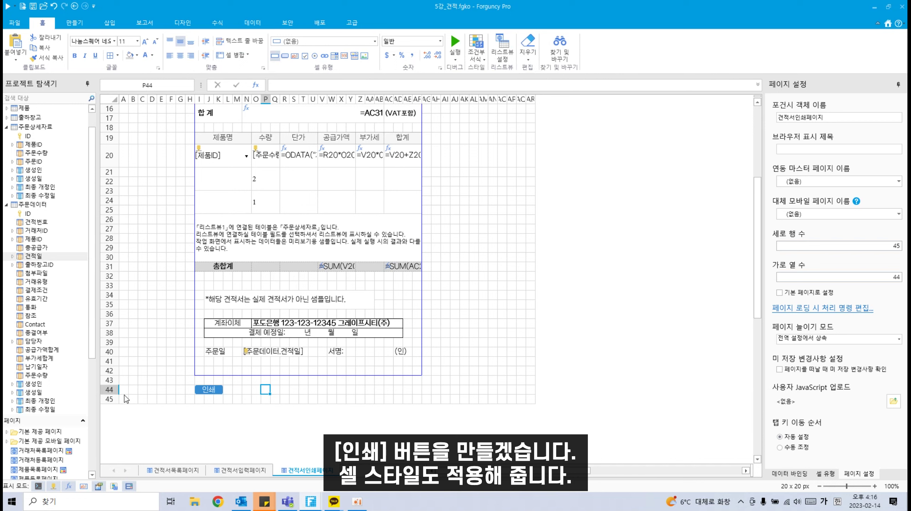
pyautogui.moveTo(110, 395); pyautogui.dragTo(109, 395)
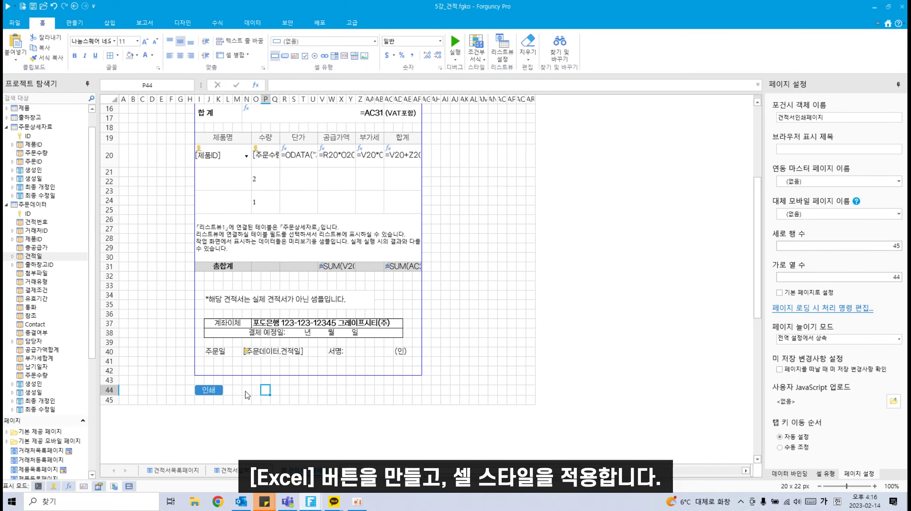
# Step: Add an Excel button beside it using the 스타일1 cell style
pyautogui.moveTo(245, 392)
pyautogui.mouseDown()
pyautogui.moveTo(237, 393)
pyautogui.moveTo(259, 390)
pyautogui.mouseUp()
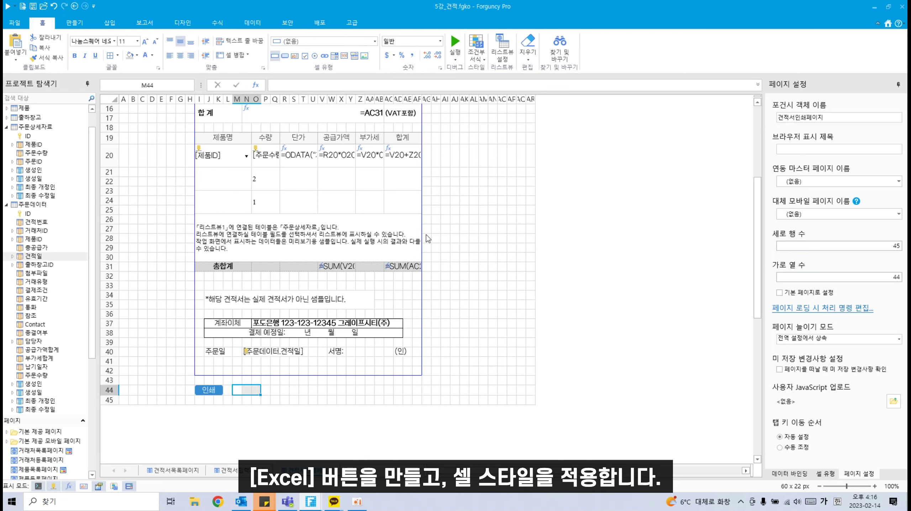
pyautogui.click(285, 56)
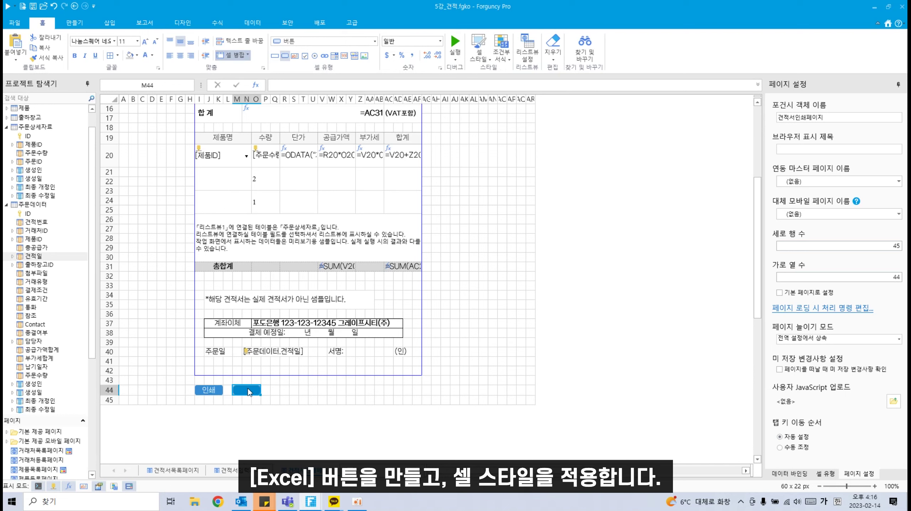
pyautogui.press('Hangul')
pyautogui.write('excel')
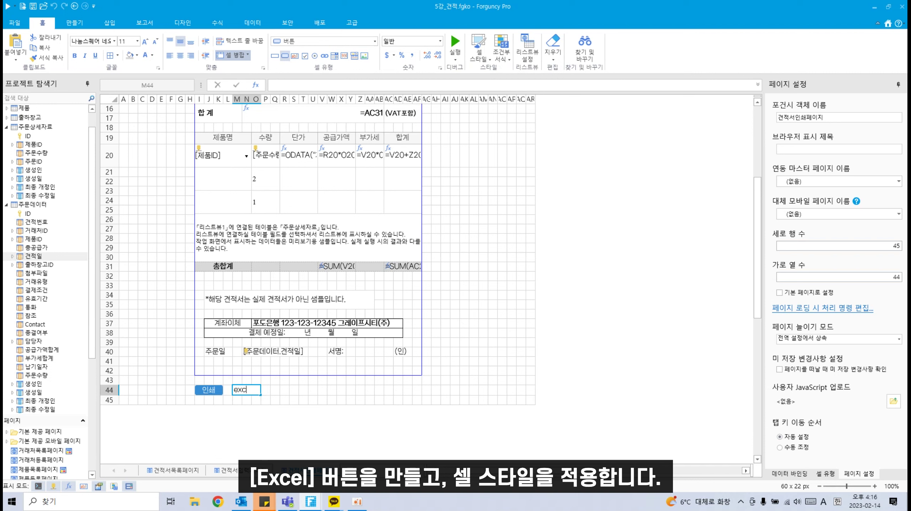
pyautogui.press('BackSpace')
pyautogui.press('BackSpace')
pyautogui.press('BackSpace')
pyautogui.press('BackSpace')
pyautogui.press('BackSpace')
pyautogui.write('Excel')
pyautogui.click(484, 58)
pyautogui.click(532, 89)
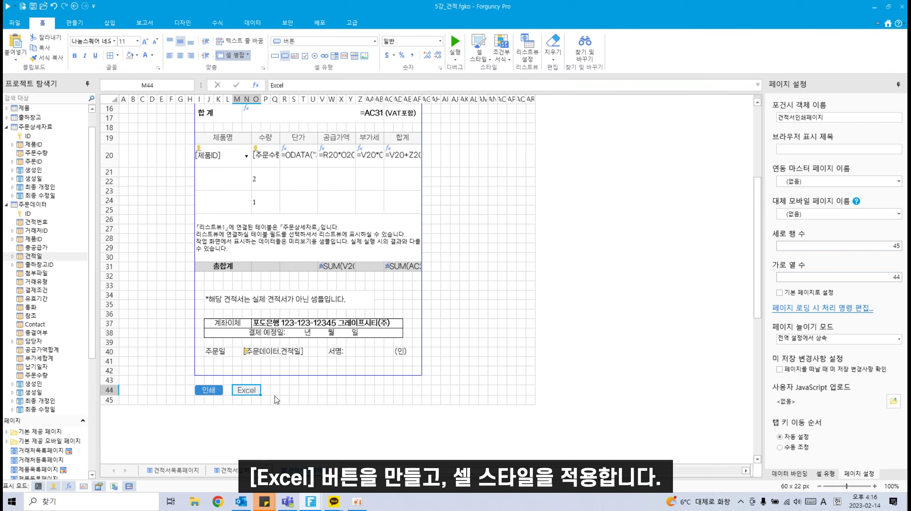
# Step: Add a 닫기 button to the right with the same 스타일1 style
pyautogui.moveTo(274, 390); pyautogui.dragTo(299, 392)
pyautogui.click(285, 55)
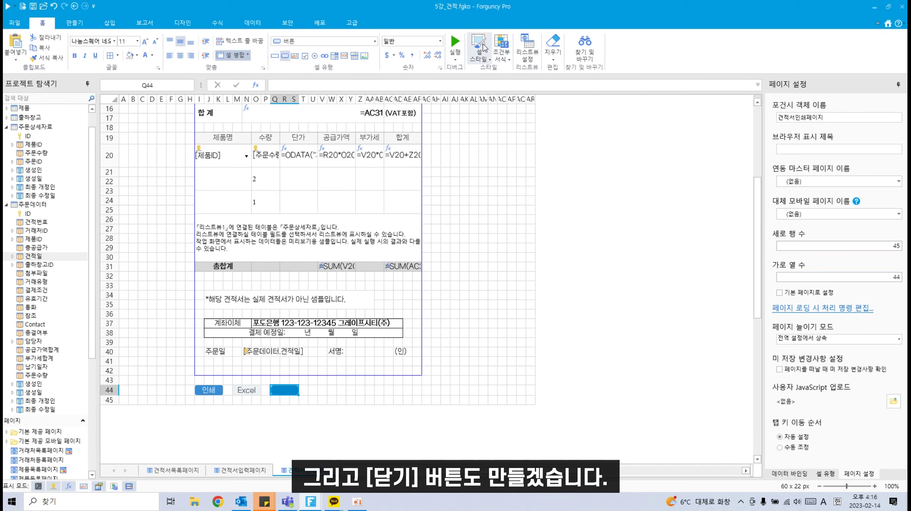
pyautogui.click(479, 52)
pyautogui.click(495, 86)
pyautogui.doubleClick(289, 392)
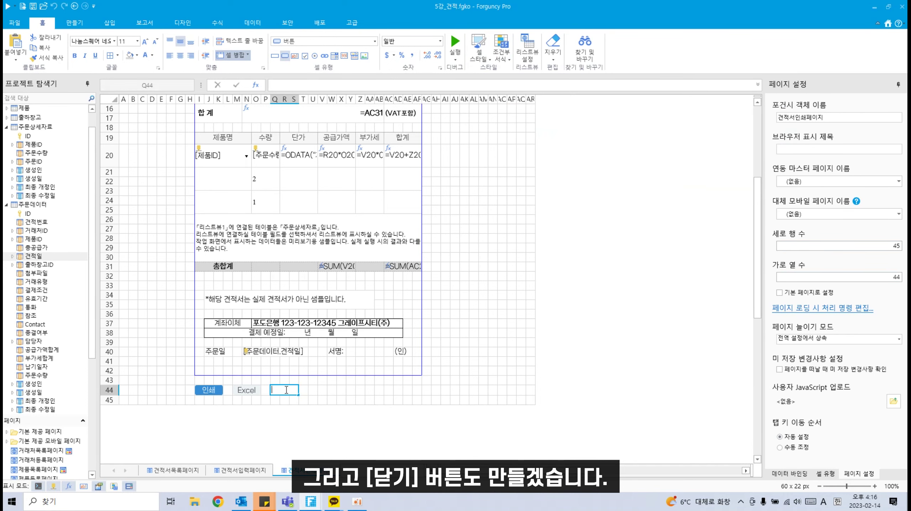
pyautogui.write('닫기')
pyautogui.click(444, 371)
pyautogui.scroll(5, 435, 356)
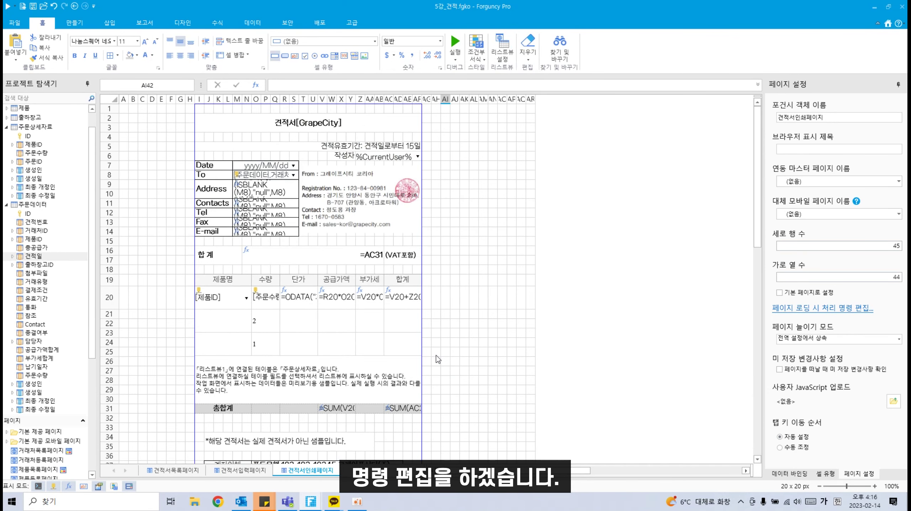
pyautogui.scroll(-4, 435, 356)
# Step: Set the 인쇄 button's command to 페이지 PDF로 내보내기 with 행 높이 자동 조정 enabled
pyautogui.click(209, 420)
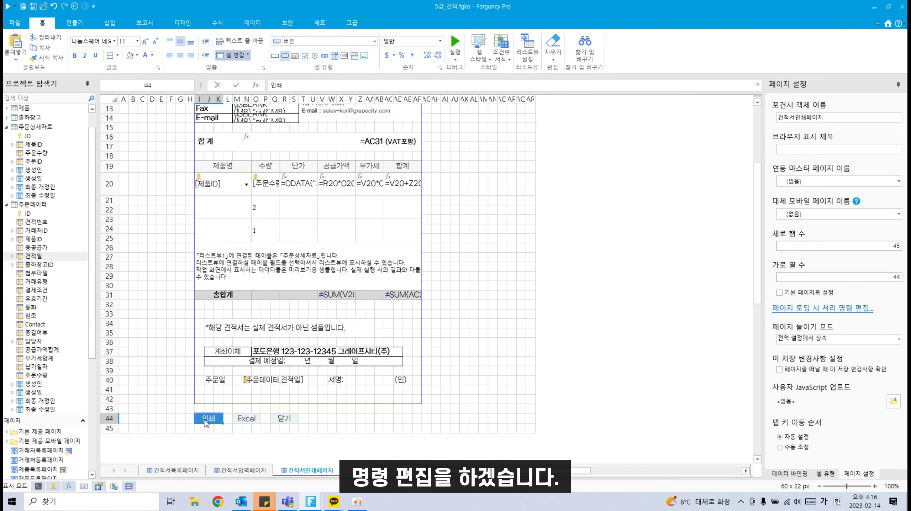
pyautogui.rightClick(211, 421)
pyautogui.click(230, 405)
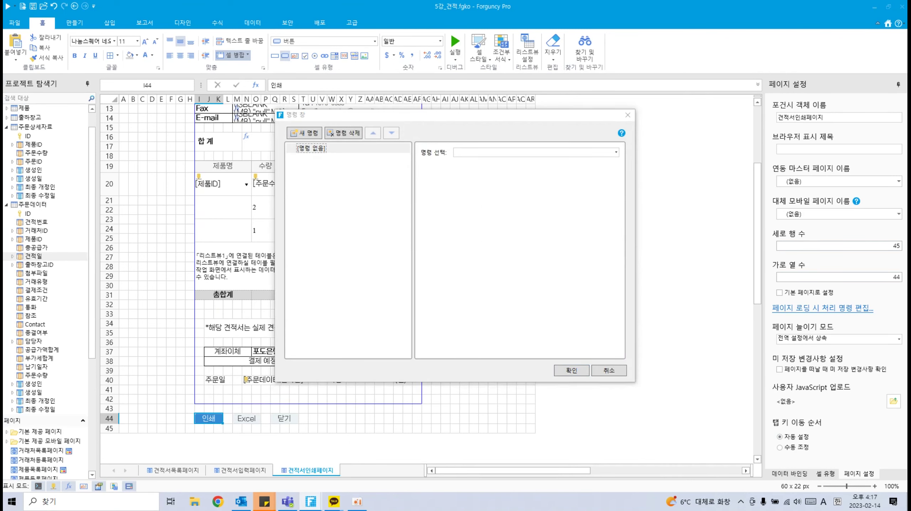
pyautogui.click(589, 152)
pyautogui.write('페이지 PD')
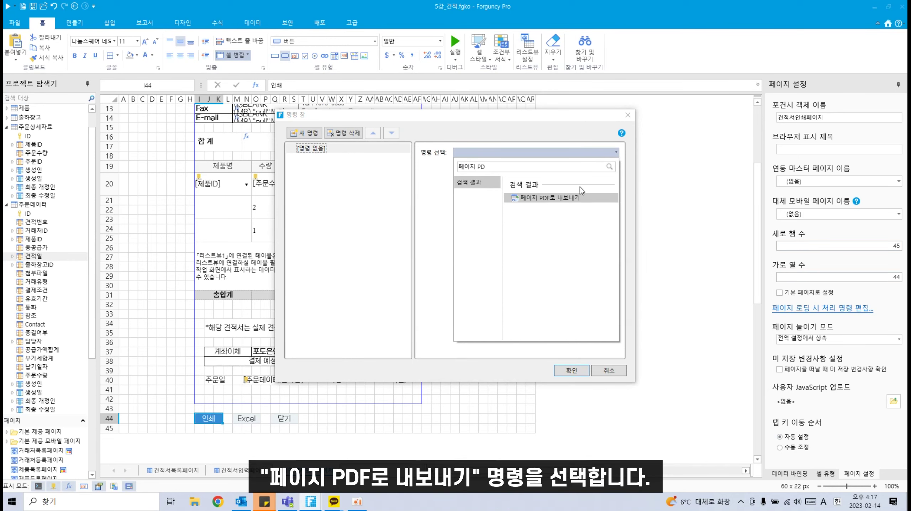
pyautogui.click(559, 216)
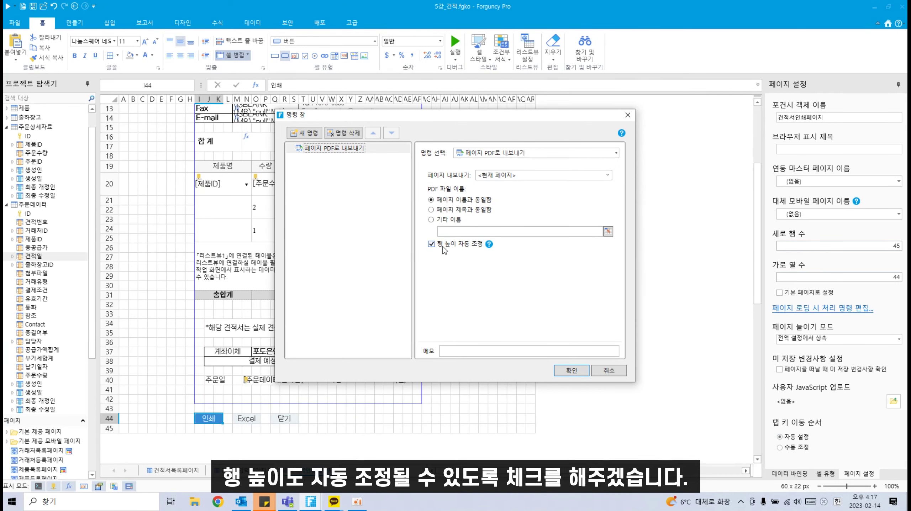
pyautogui.click(572, 371)
pyautogui.click(249, 417)
pyautogui.rightClick(249, 418)
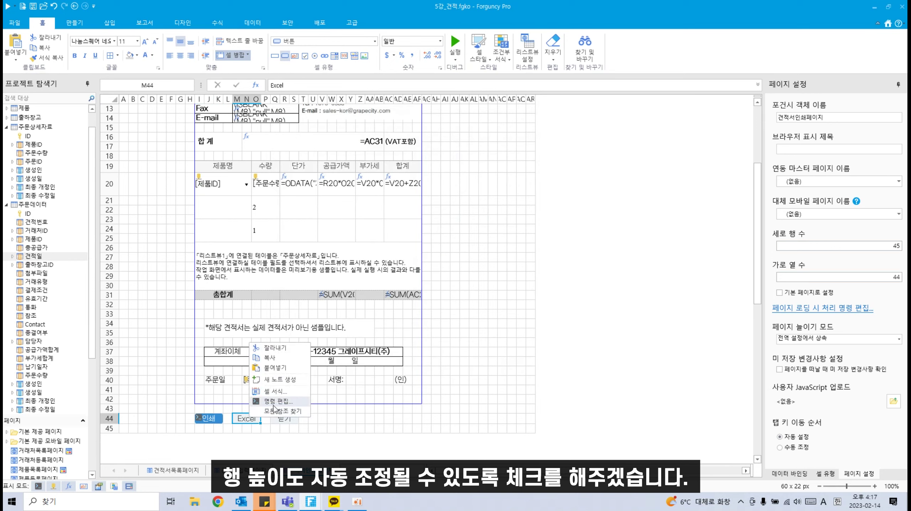
# Step: Assign the 페이지 Excel로 내보내기 command with default settings to the Excel button
pyautogui.click(278, 402)
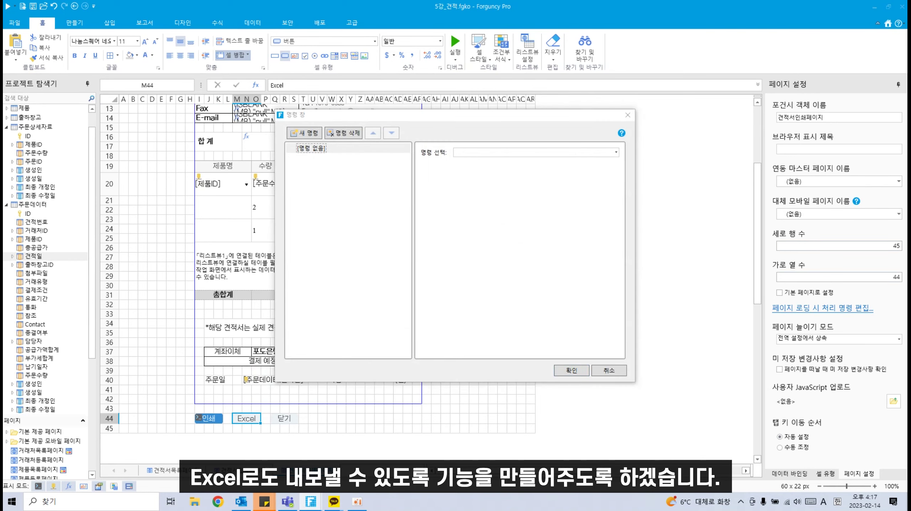
pyautogui.click(561, 157)
pyautogui.write('vp')
pyautogui.press('BackSpace')
pyautogui.press('BackSpace')
pyautogui.press('Hangul')
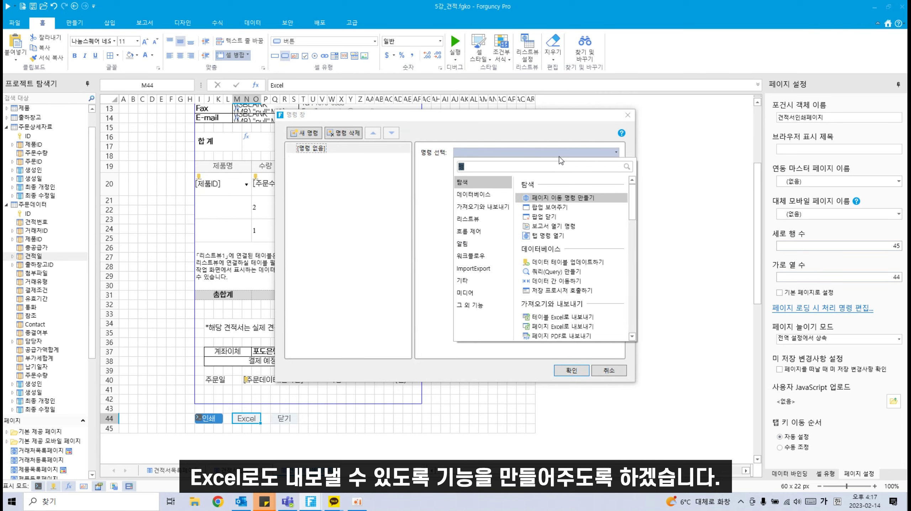
pyautogui.write('페이지')
pyautogui.click(582, 208)
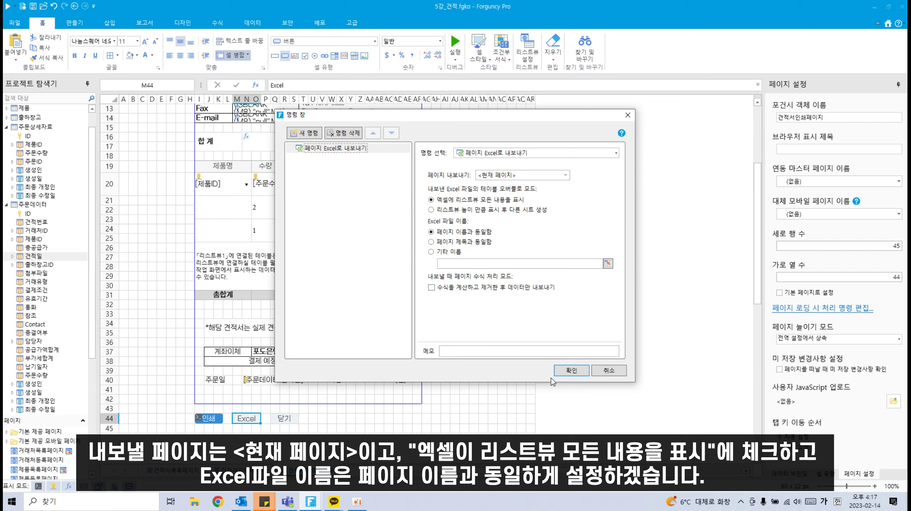
pyautogui.click(572, 371)
pyautogui.click(293, 422)
# Step: Set the 닫기 button to 팝업 닫기 with all three return-to-parent options ticked
pyautogui.rightClick(294, 423)
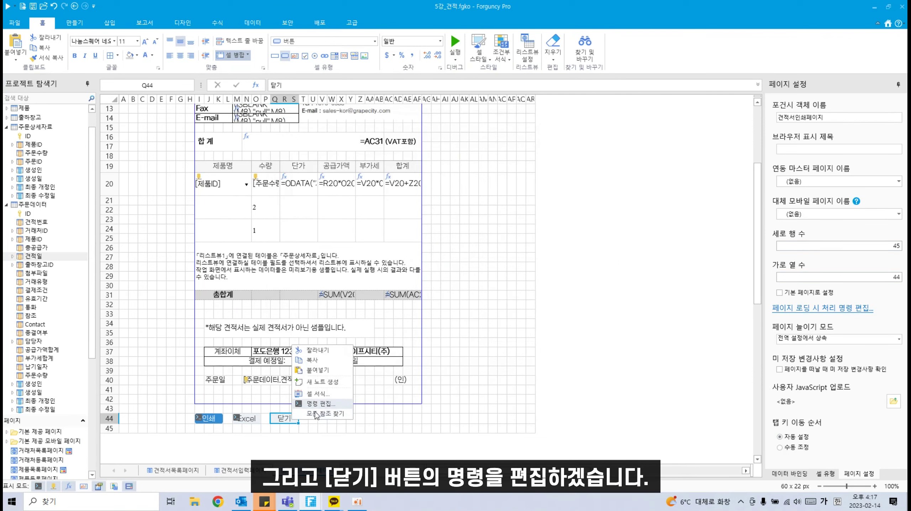
pyautogui.click(319, 407)
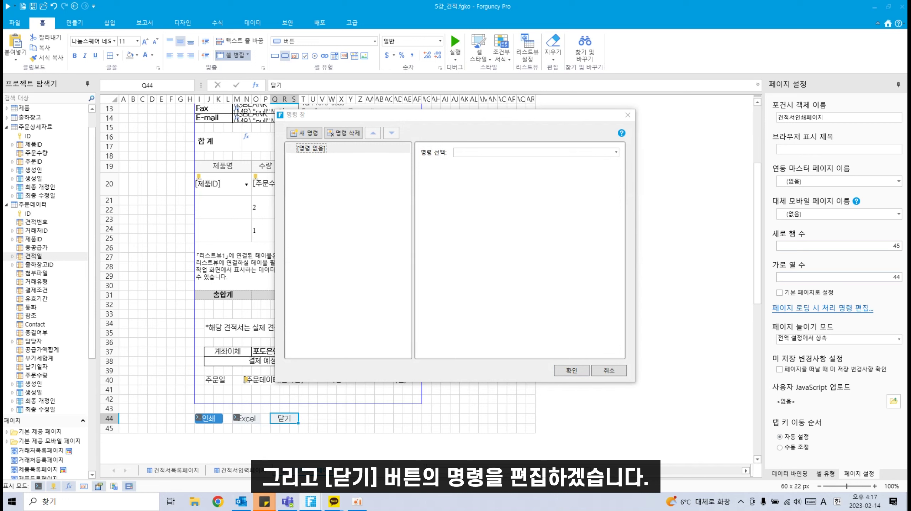
pyautogui.click(593, 153)
pyautogui.write('팝업 다')
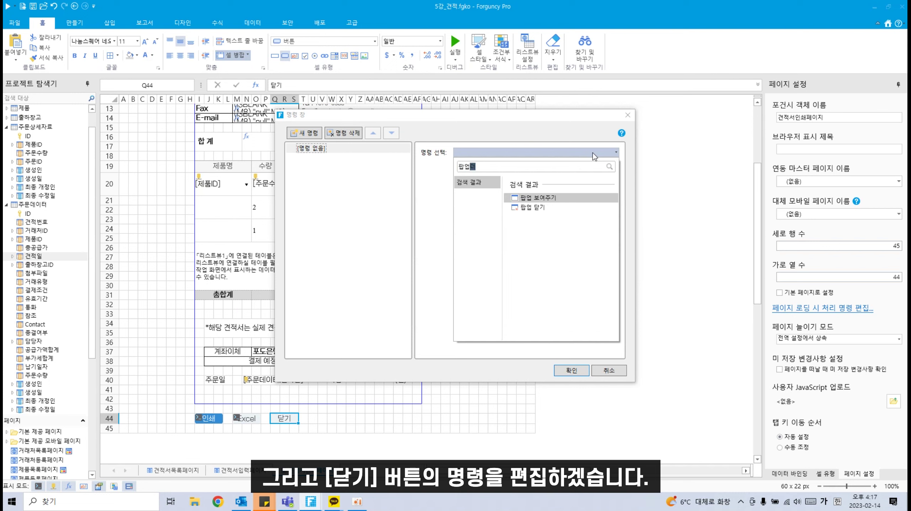
pyautogui.write('ㄷ')
pyautogui.click(569, 195)
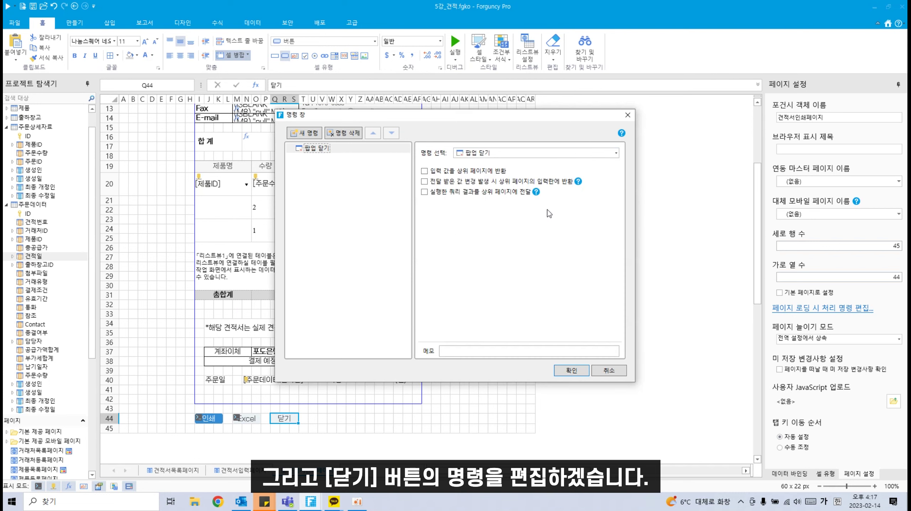
pyautogui.click(469, 172)
pyautogui.click(463, 182)
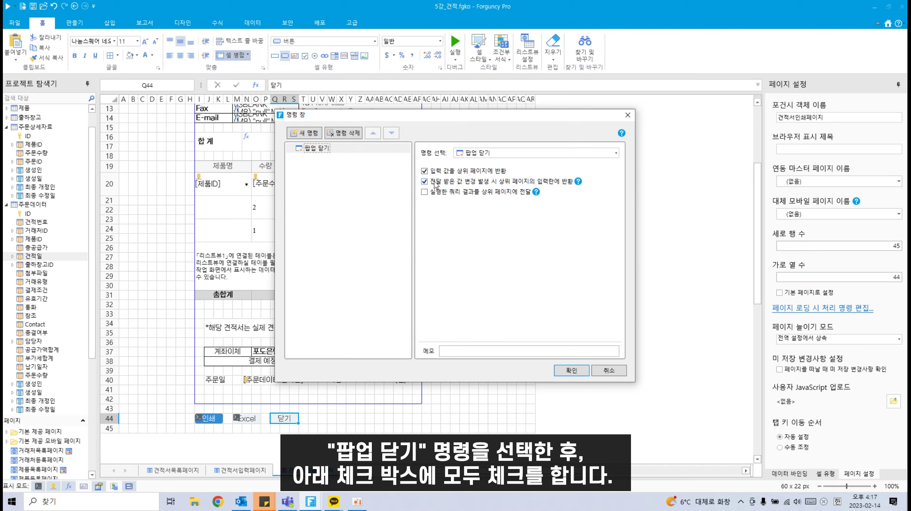
pyautogui.click(444, 193)
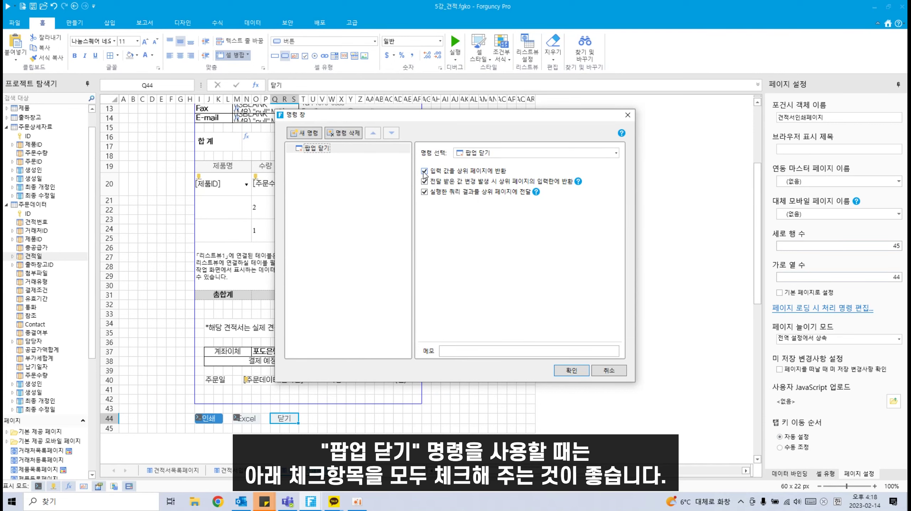
pyautogui.click(572, 371)
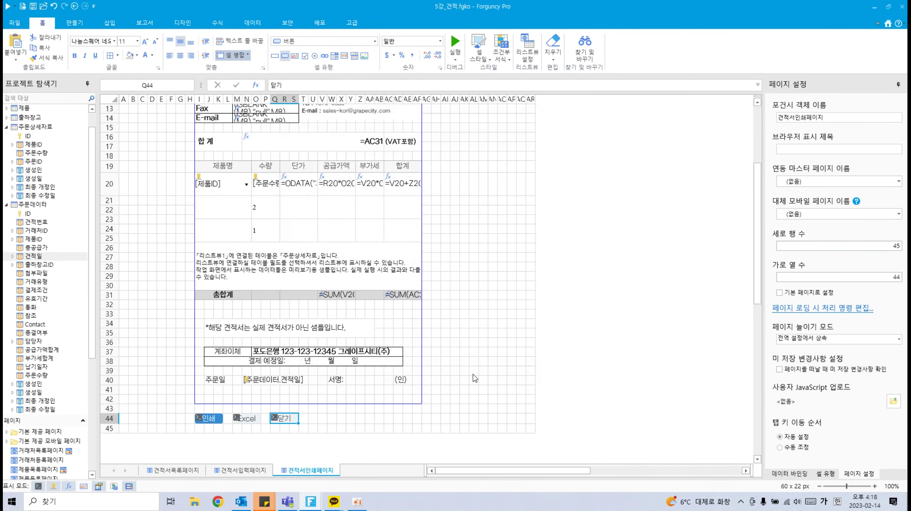
pyautogui.click(490, 372)
pyautogui.scroll(4, 479, 335)
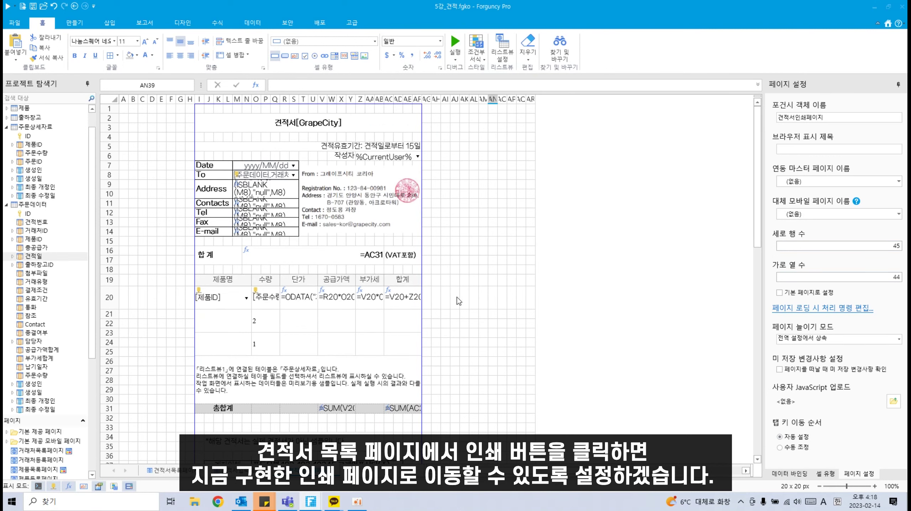
pyautogui.scroll(-2, 459, 302)
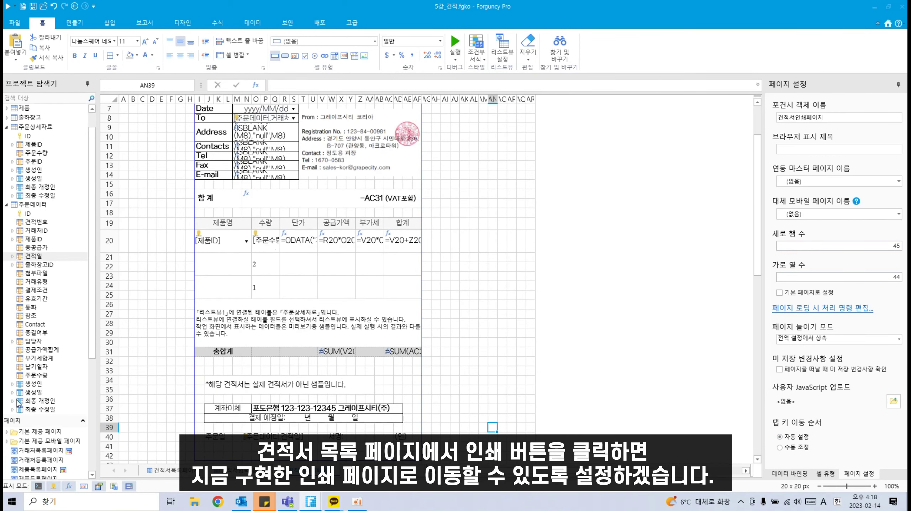
pyautogui.scroll(-3, 67, 450)
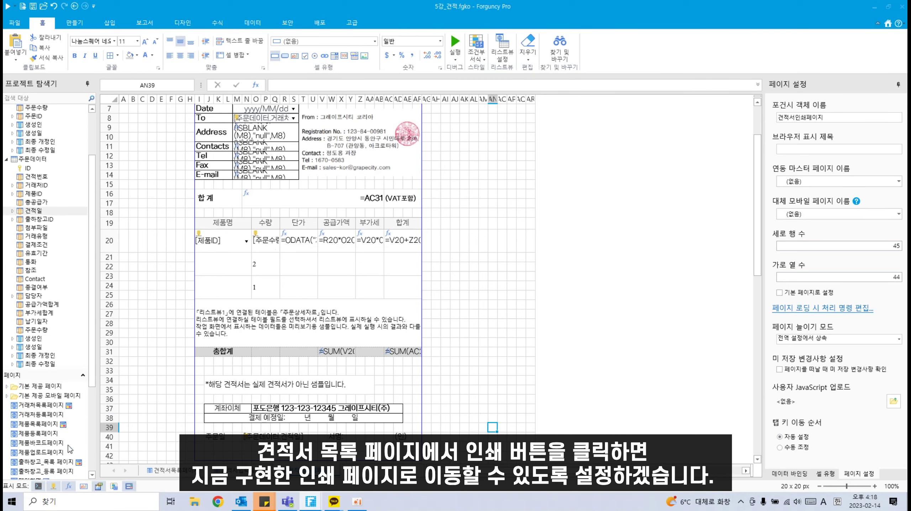
# Step: On 견적서목록페이지, enter header 견적서 인쇄 right of 전화번호 and 인쇄 in the row below
pyautogui.click(176, 471)
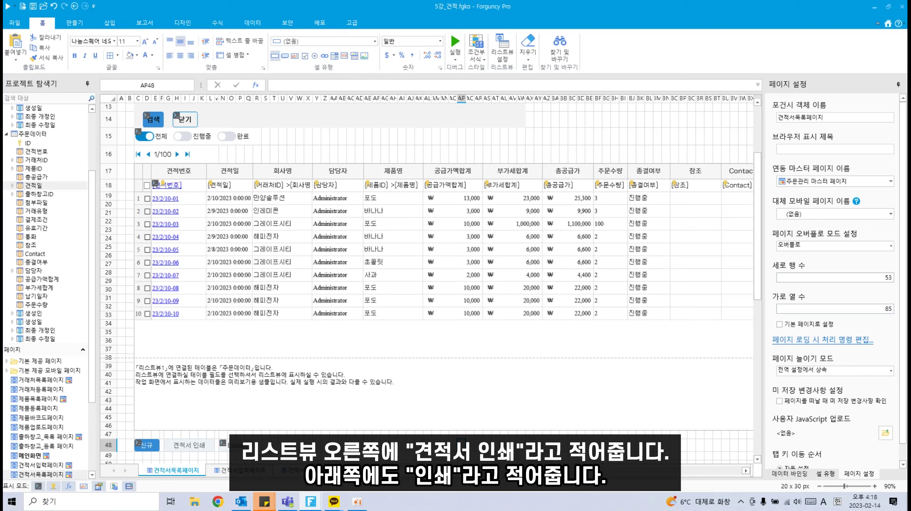
pyautogui.hscroll(10, 470, 168)
pyautogui.hscroll(-3, 470, 168)
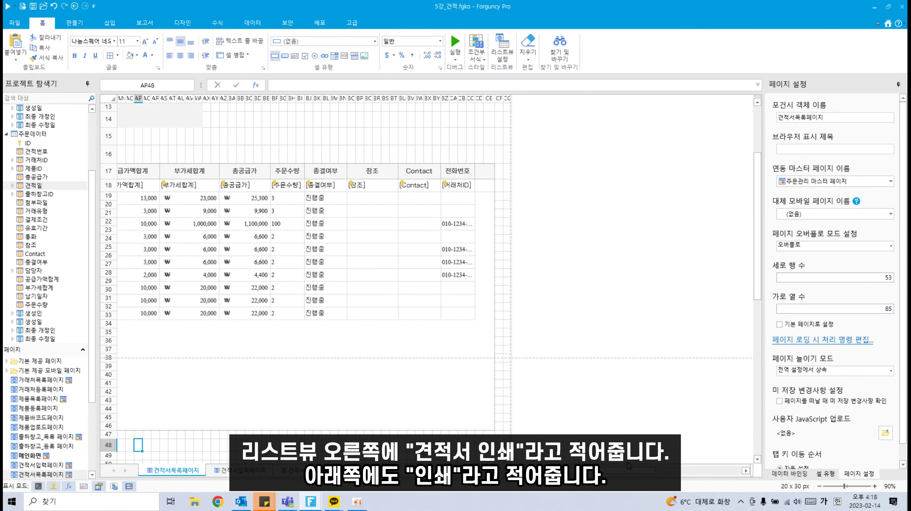
pyautogui.click(485, 171)
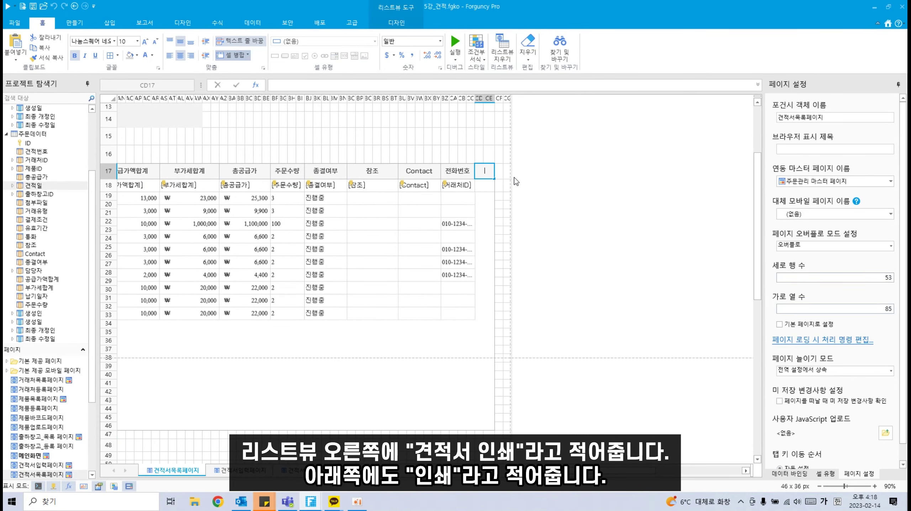
pyautogui.write('견적서')
pyautogui.write('잉ㄴ')
pyautogui.click(482, 182)
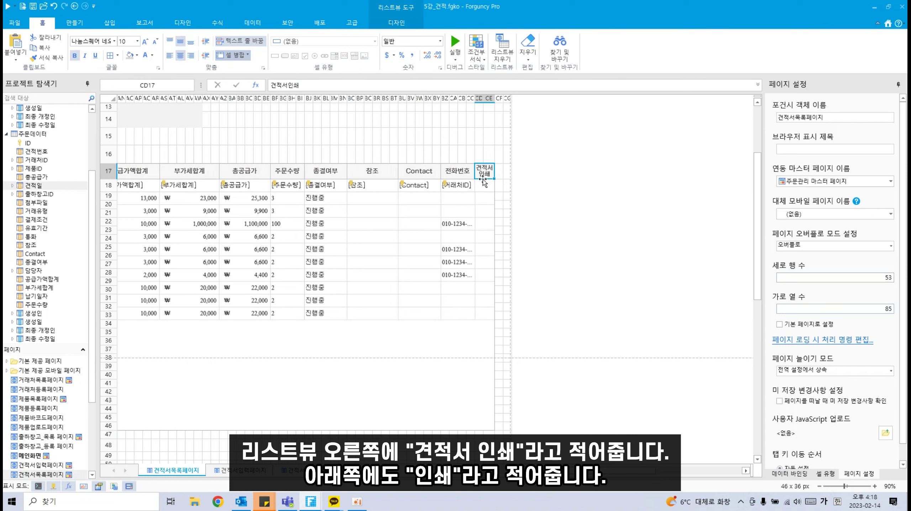
pyautogui.doubleClick(483, 185)
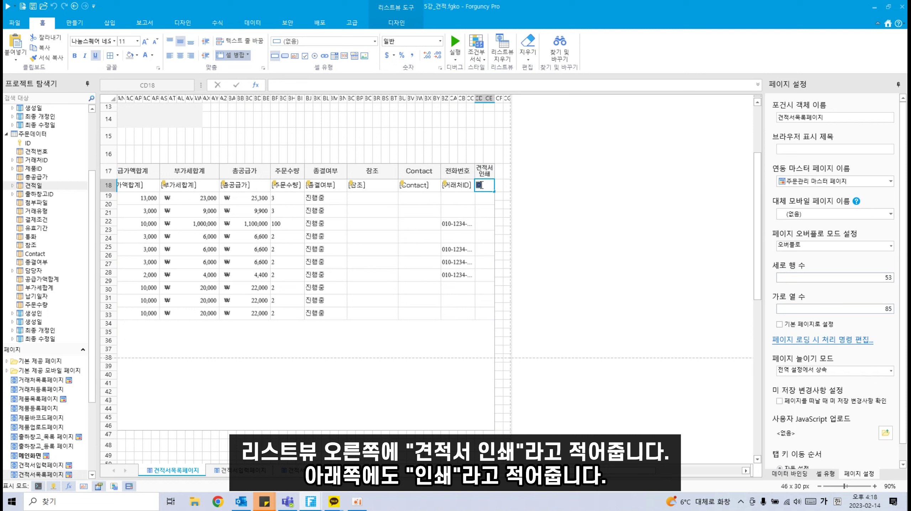
pyautogui.write('인쇄')
pyautogui.click(501, 205)
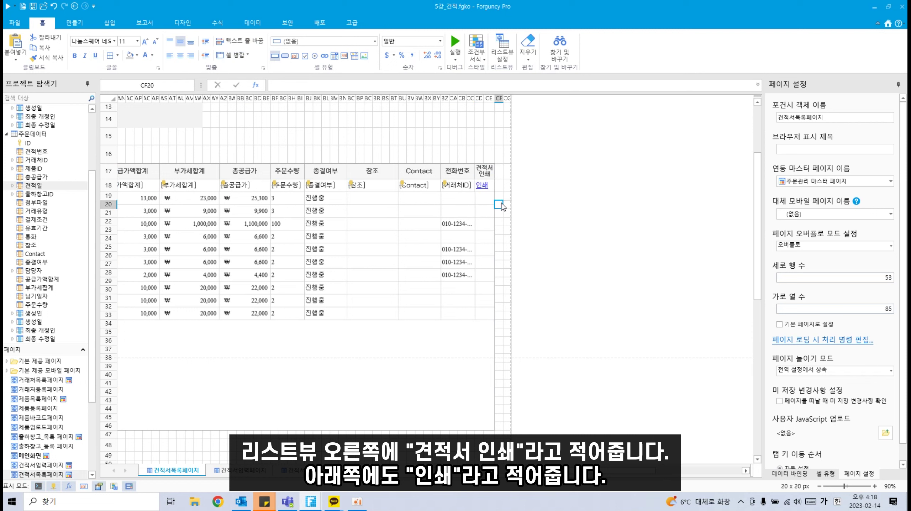
pyautogui.click(483, 185)
# Step: Make the 인쇄 cell a 하이퍼링크 with a 페이지 이동 command
pyautogui.click(321, 42)
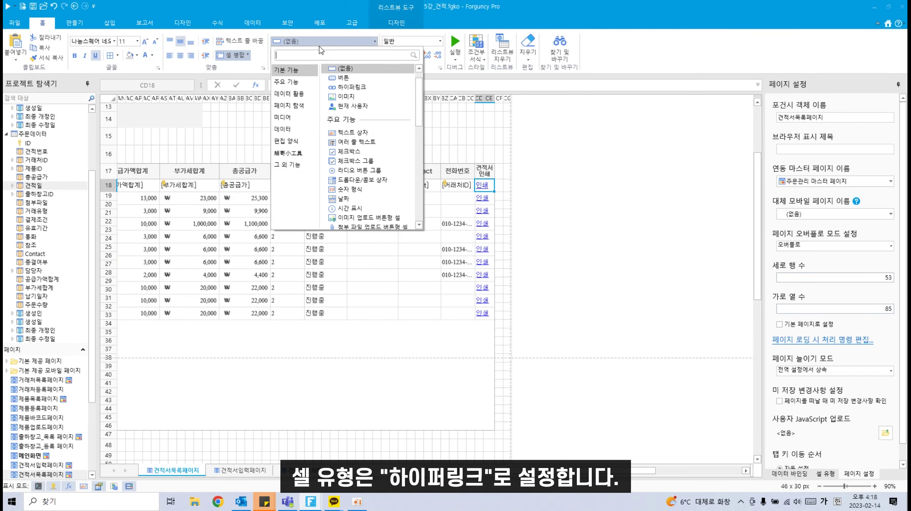
pyautogui.click(360, 92)
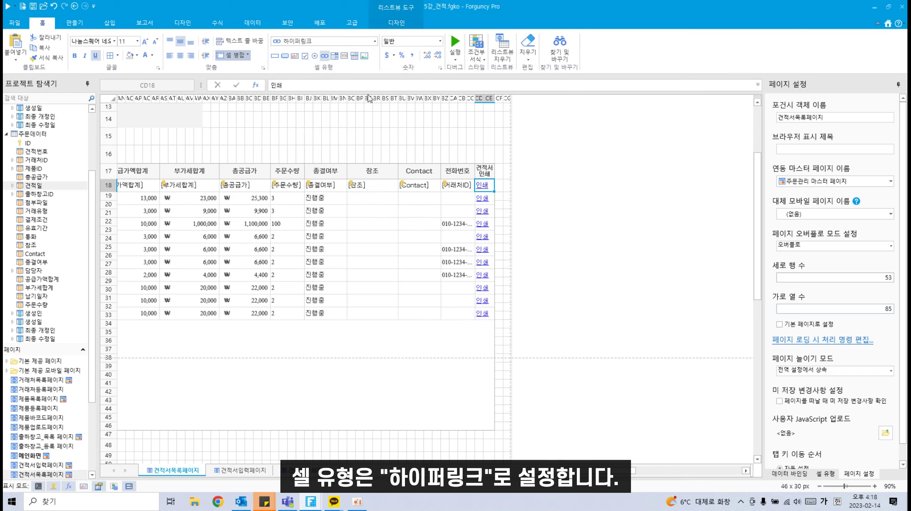
pyautogui.rightClick(486, 187)
pyautogui.click(512, 244)
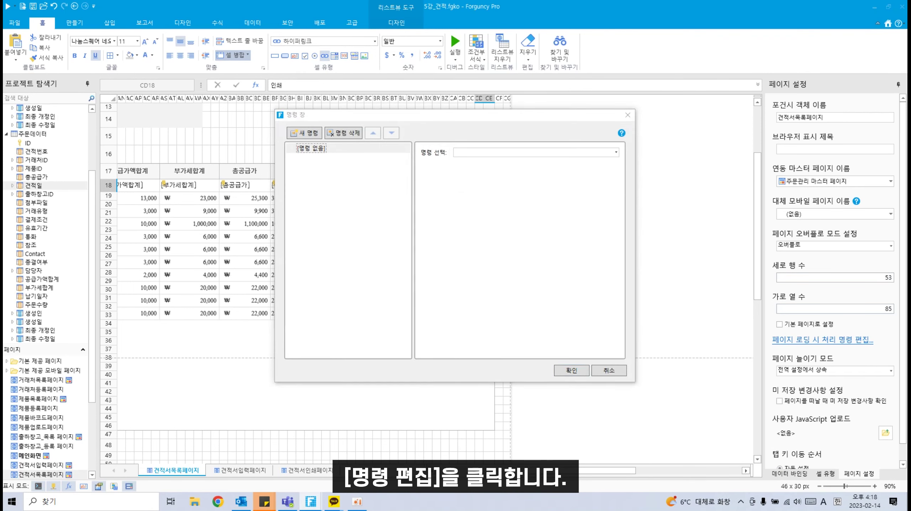
pyautogui.click(616, 152)
# Step: Target 견적서인쇄페이지 and set 연동 데이터 불러오기 for the linked data
pyautogui.scroll(-3, 476, 258)
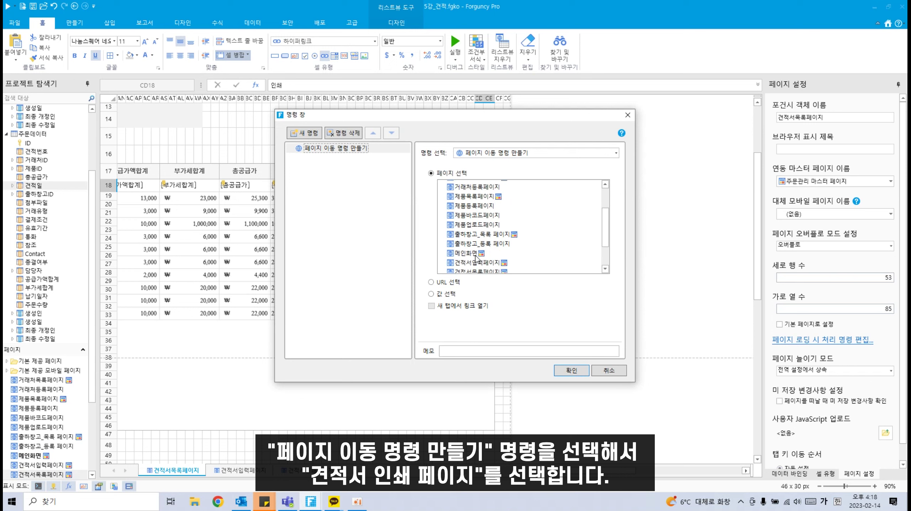
pyautogui.scroll(-2, 476, 257)
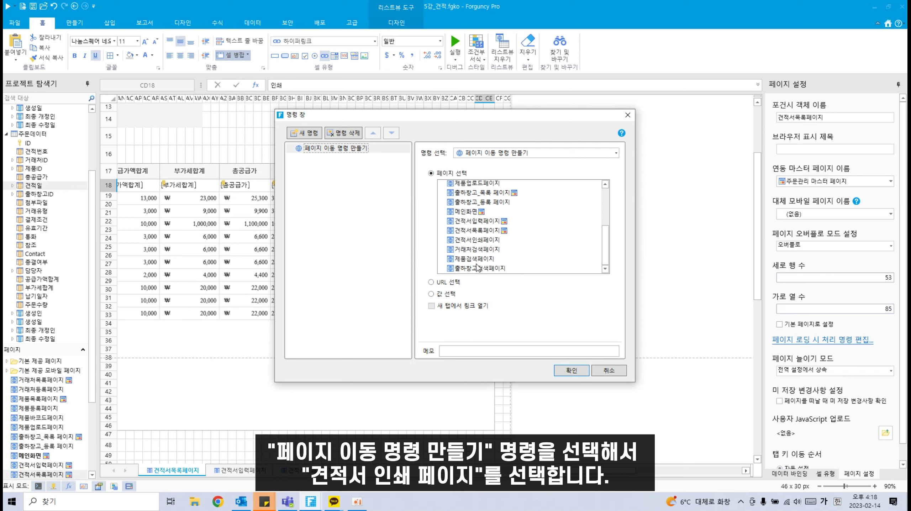
pyautogui.click(481, 241)
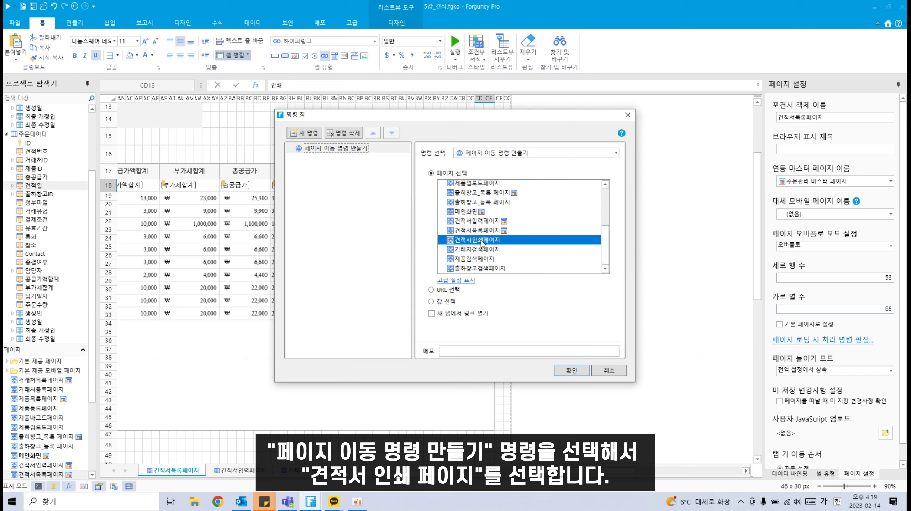
pyautogui.click(461, 281)
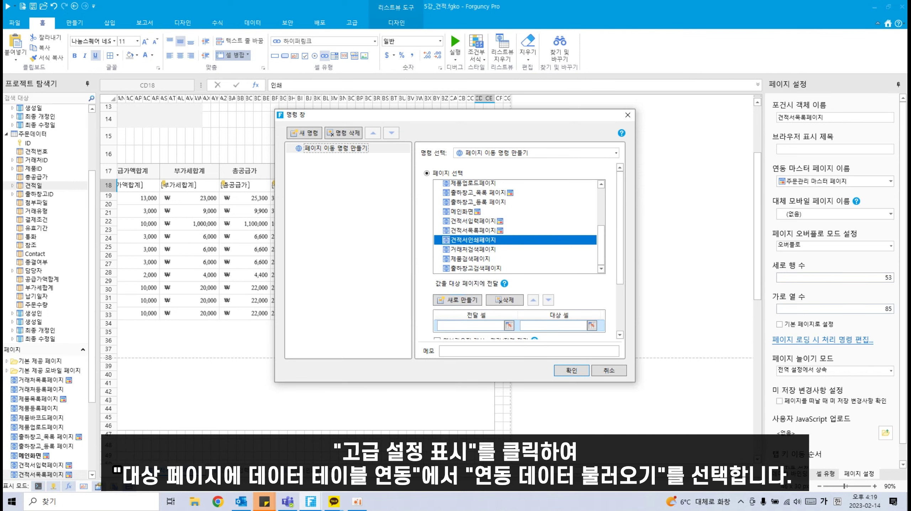
pyautogui.scroll(-2, 490, 308)
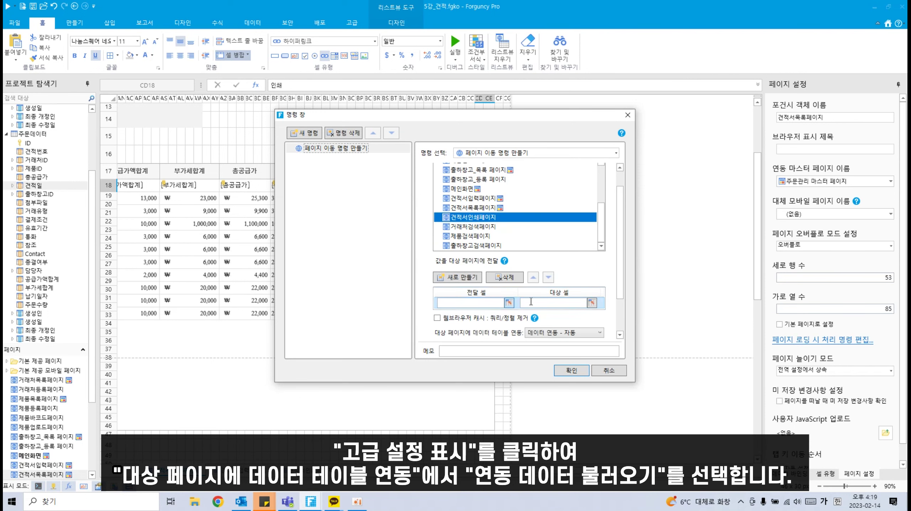
pyautogui.click(545, 335)
pyautogui.click(559, 353)
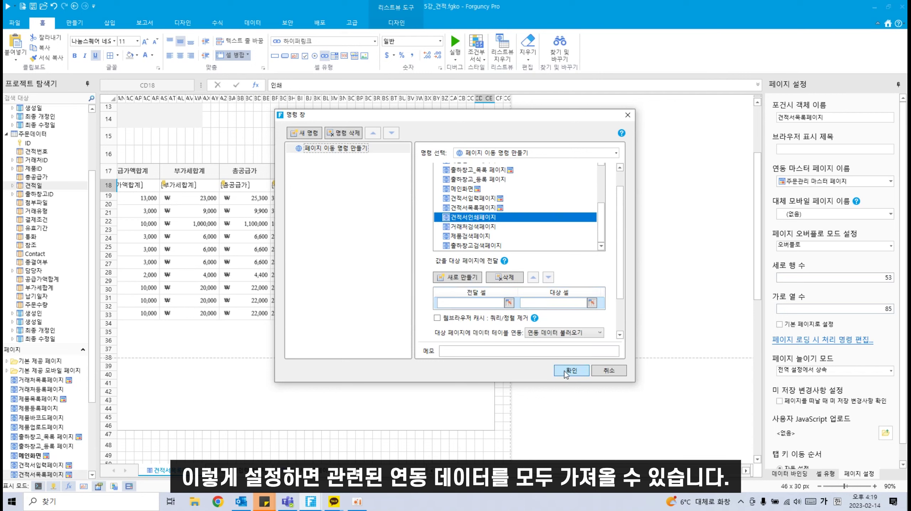
pyautogui.click(564, 371)
# Step: Give the 견적서 인쇄 button the 페이지 PDF로 내보내기 command
pyautogui.moveTo(561, 465); pyautogui.dragTo(229, 430)
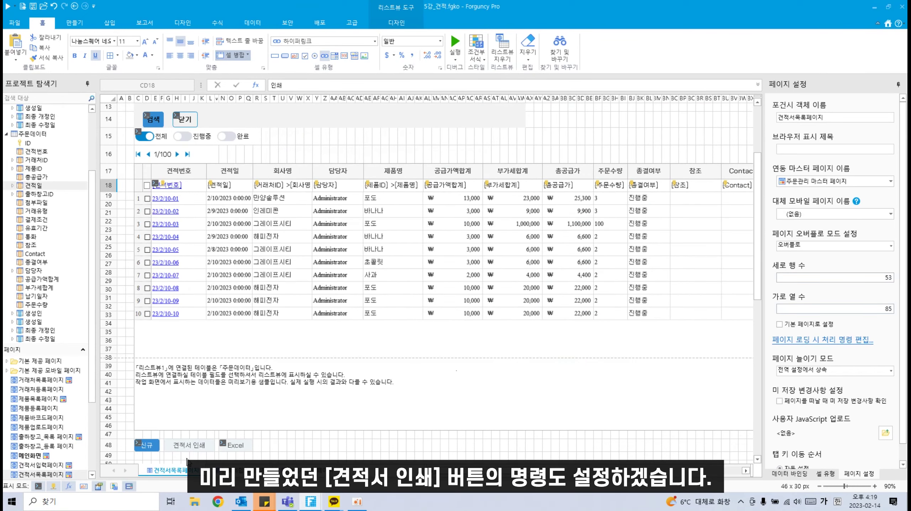
pyautogui.scroll(-1, 186, 457)
pyautogui.click(192, 408)
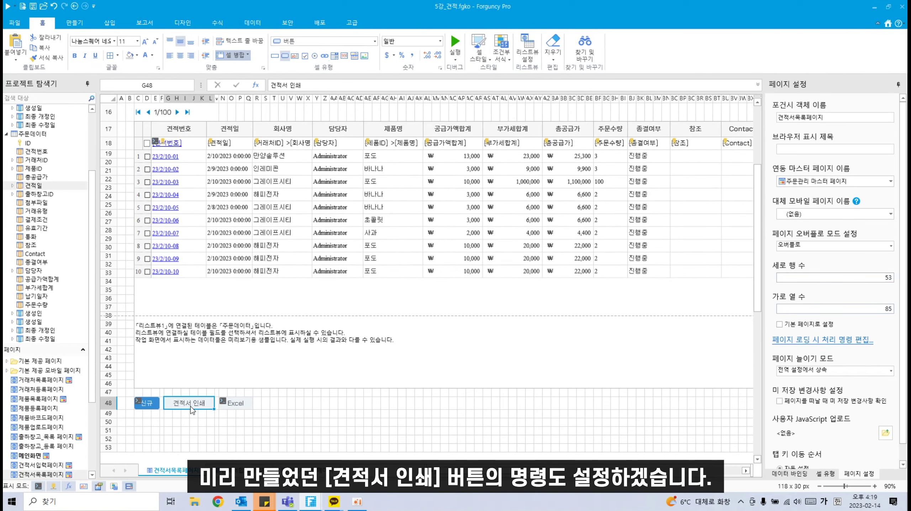
pyautogui.rightClick(189, 403)
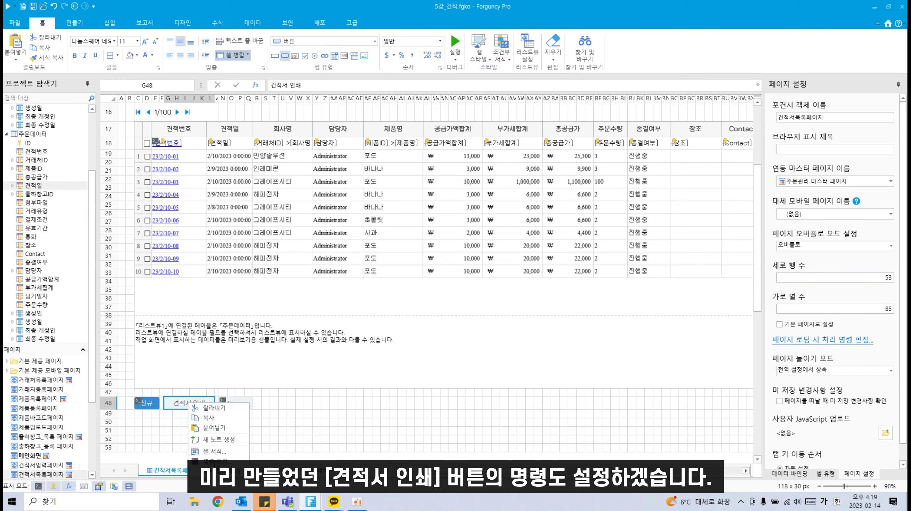
pyautogui.click(216, 461)
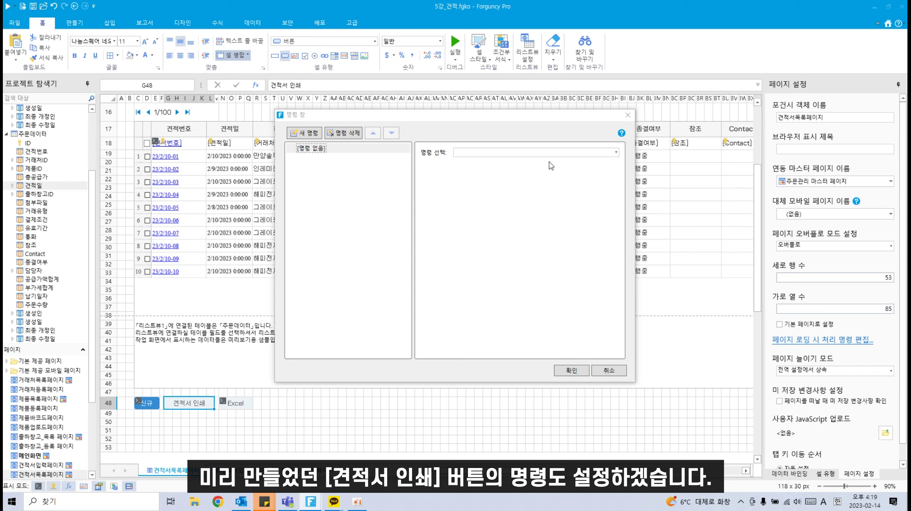
pyautogui.click(552, 153)
pyautogui.write('페이지')
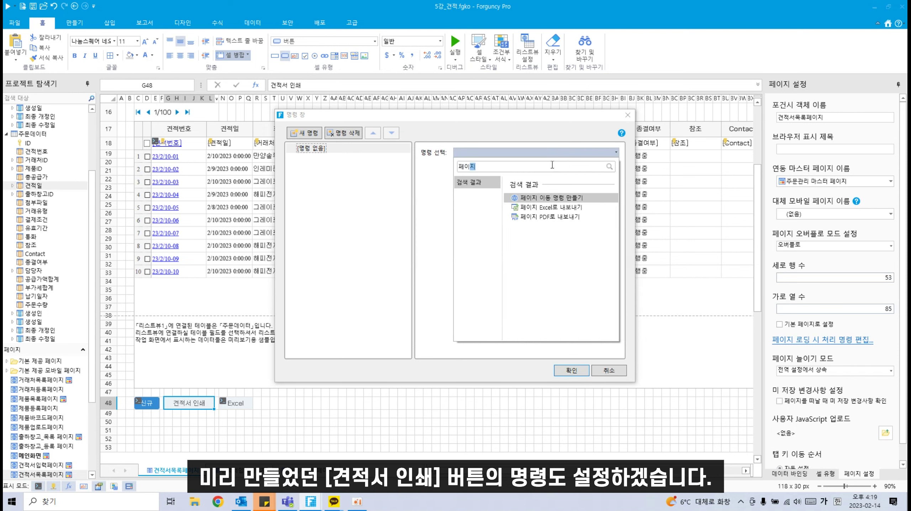
pyautogui.click(550, 216)
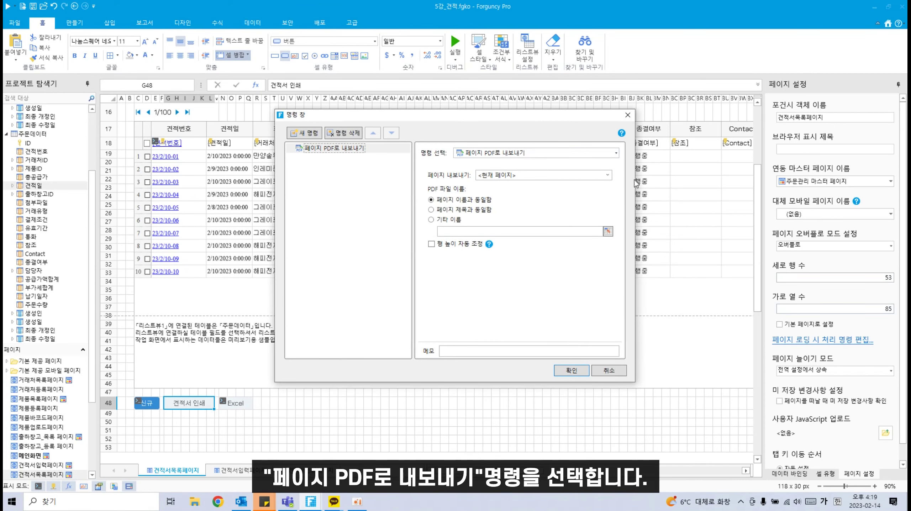
# Step: Export 견적서인쇄페이지 for each selected detail row with 행 높이 자동 조정 enabled
pyautogui.click(607, 175)
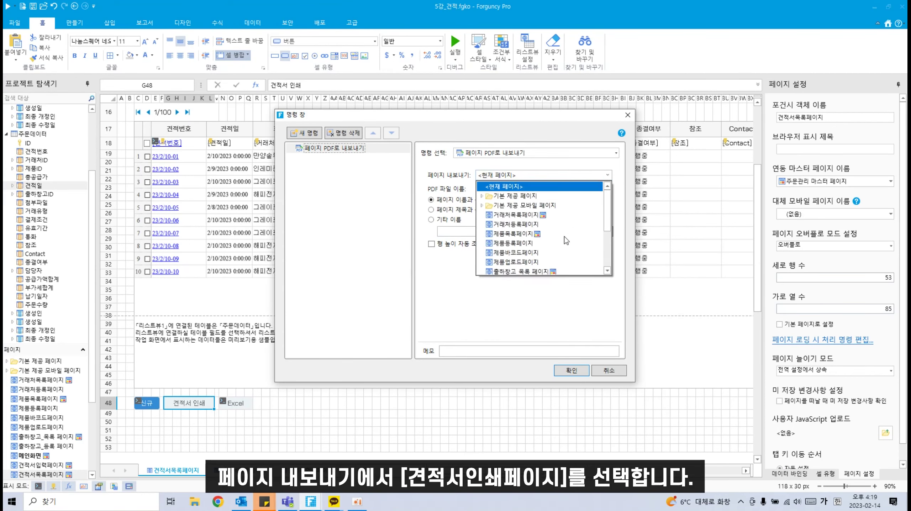
pyautogui.scroll(-5, 567, 241)
pyautogui.click(516, 255)
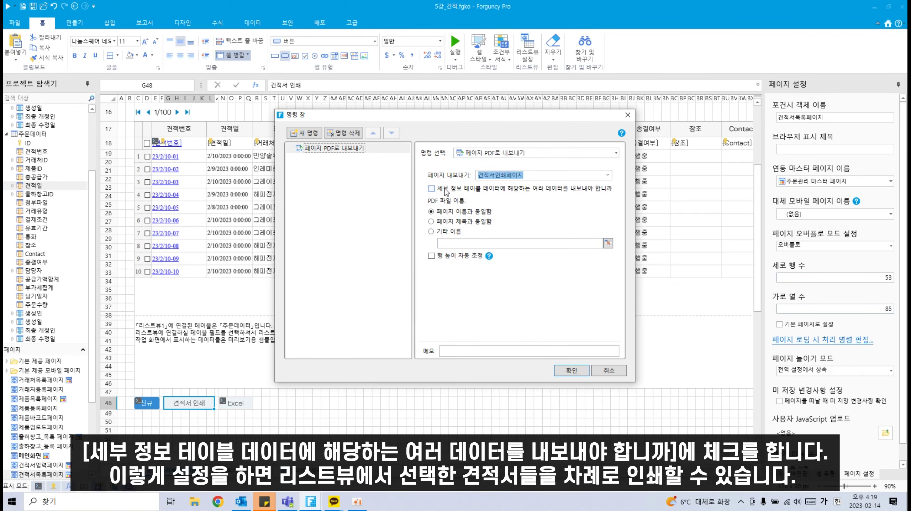
pyautogui.click(447, 192)
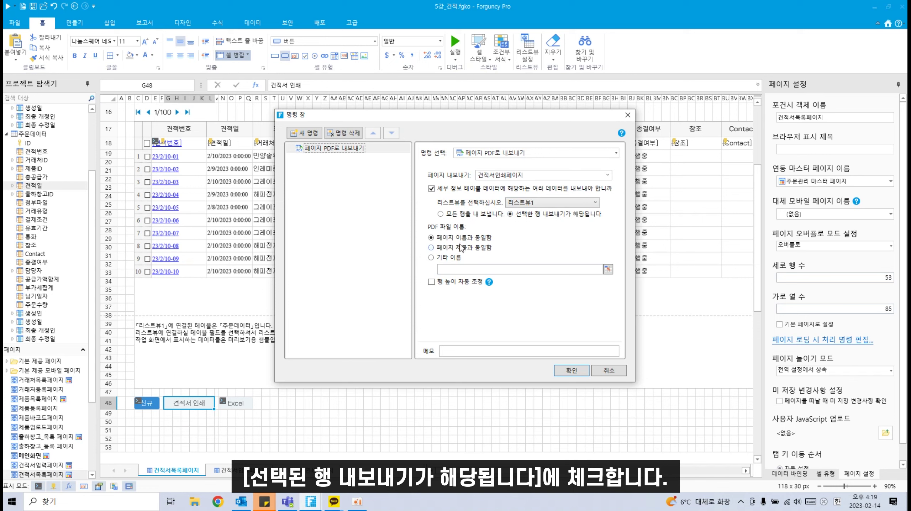
pyautogui.click(448, 283)
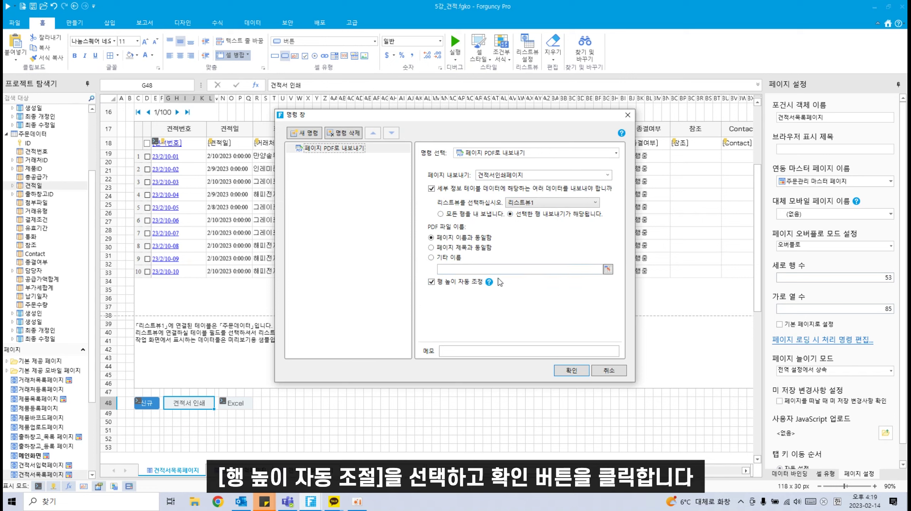
pyautogui.click(573, 371)
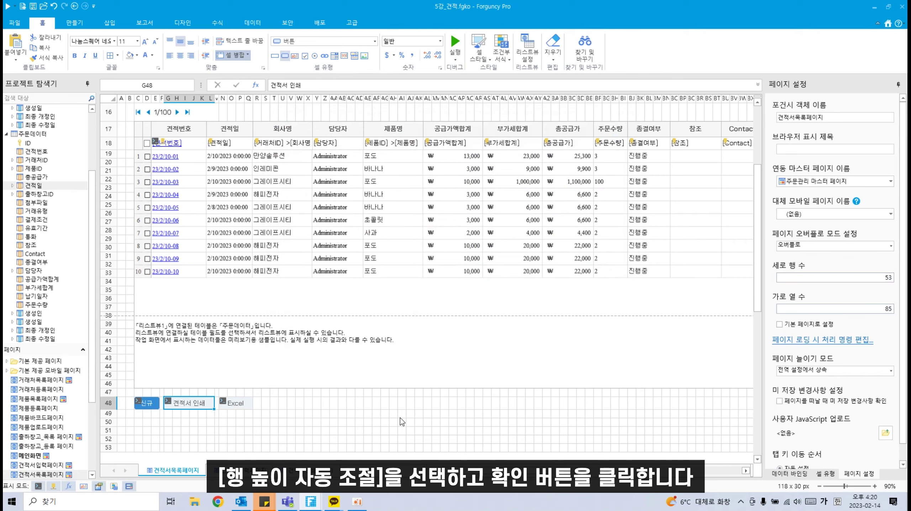
pyautogui.scroll(5, 400, 417)
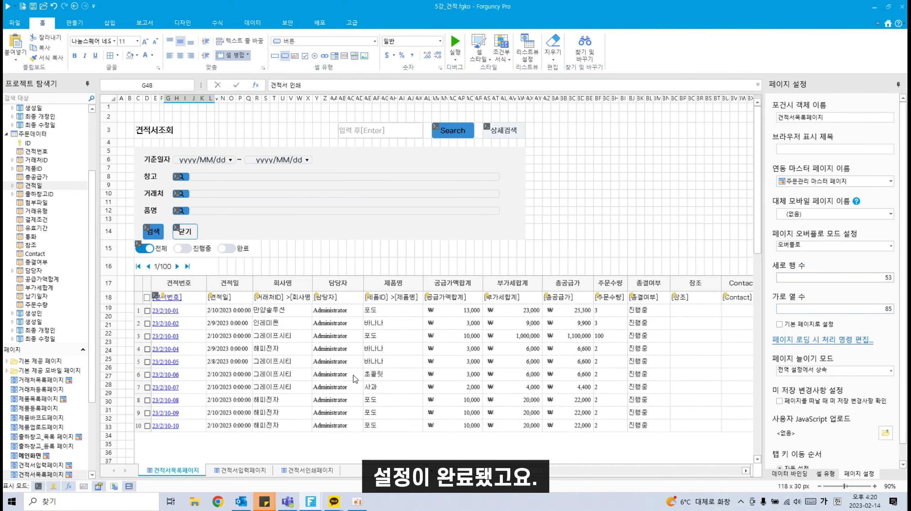
# Step: Preview the app, decline password saving, and open 인쇄 for the 초콜릿 quote in 견적서조회
pyautogui.click(8, 7)
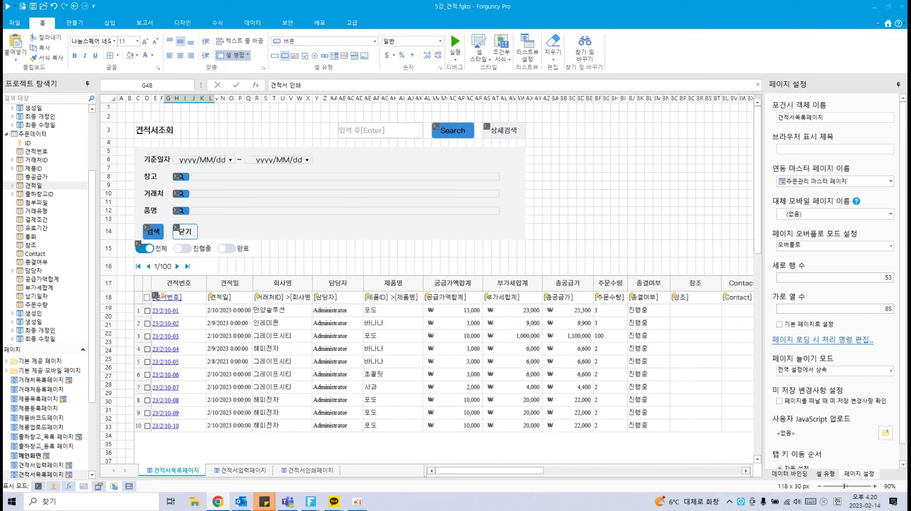
pyautogui.click(397, 176)
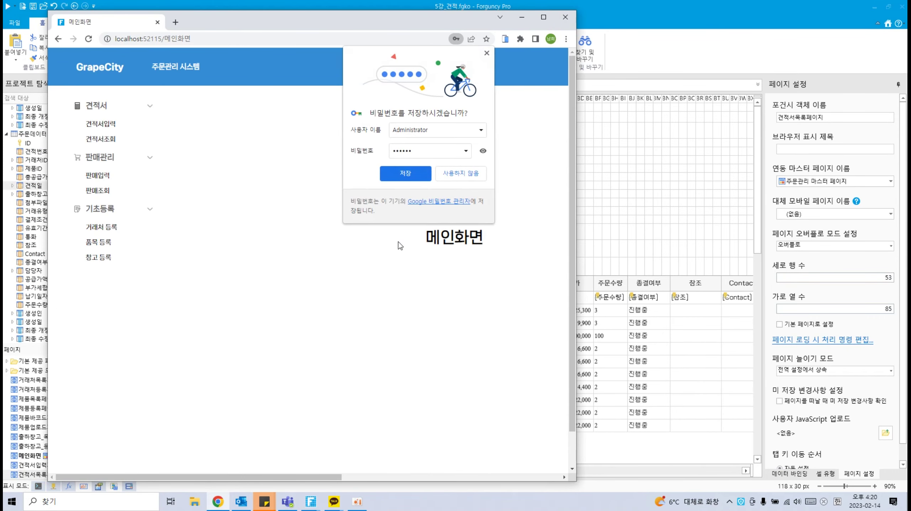
pyautogui.click(455, 176)
pyautogui.click(544, 16)
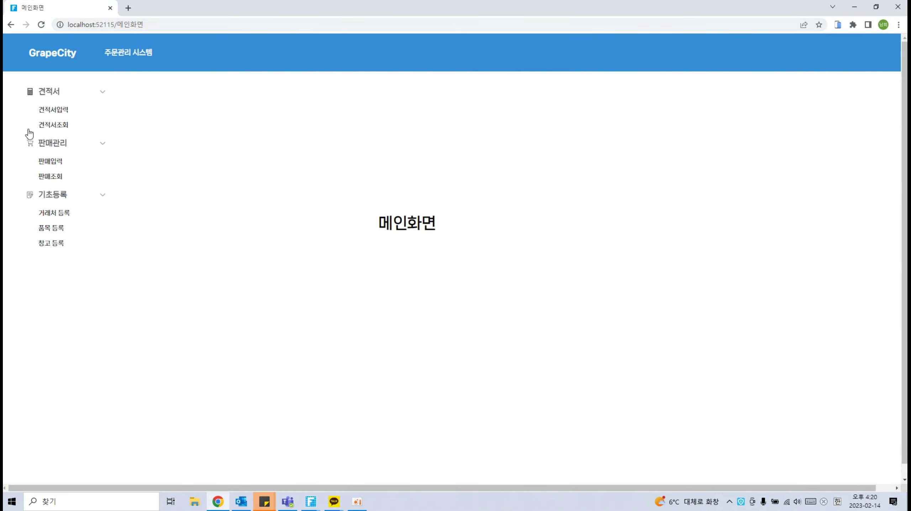
pyautogui.click(60, 125)
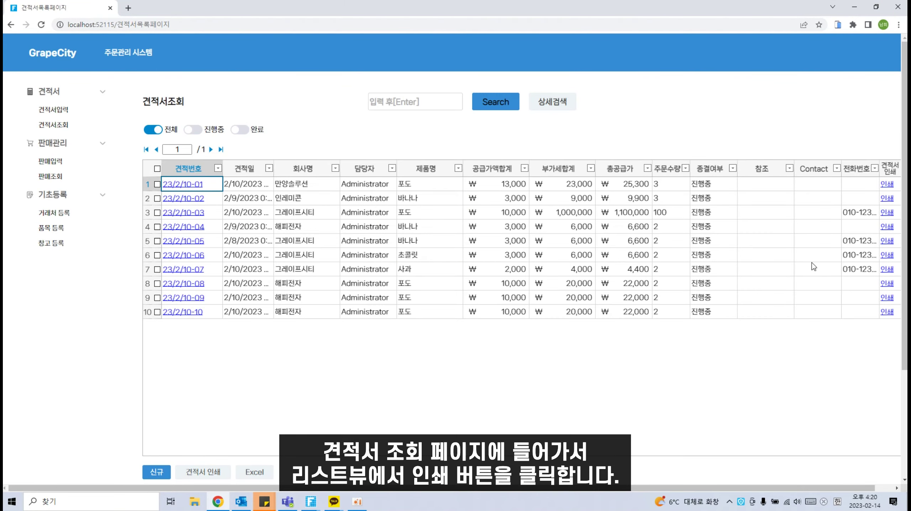
pyautogui.click(887, 255)
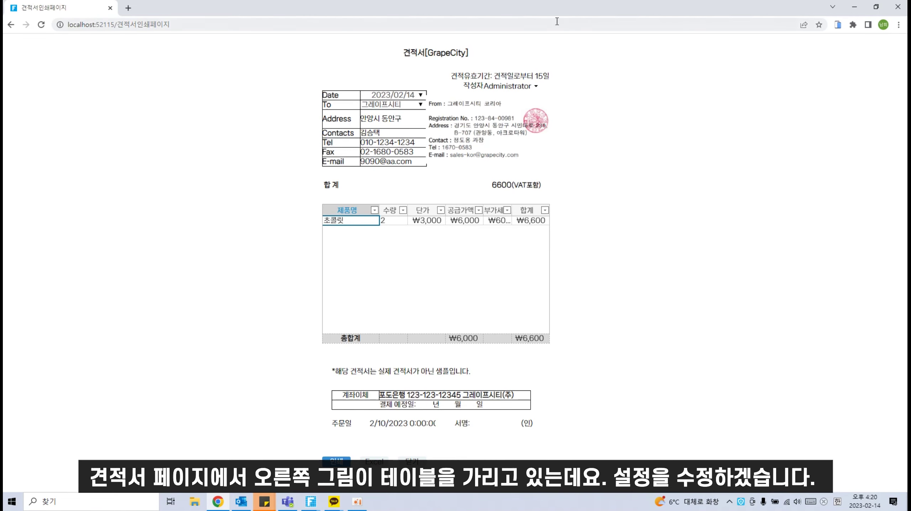
pyautogui.moveTo(558, 8); pyautogui.dragTo(425, 56)
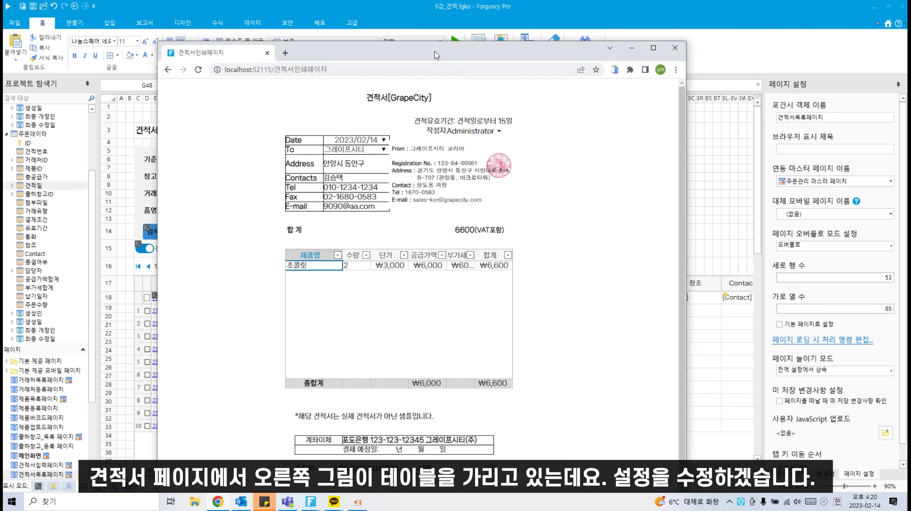
# Step: On 견적서인쇄페이지, shrink the right-side company details picture slightly
pyautogui.hotkey('alt', 'Tab')
pyautogui.scroll(-3, 47, 428)
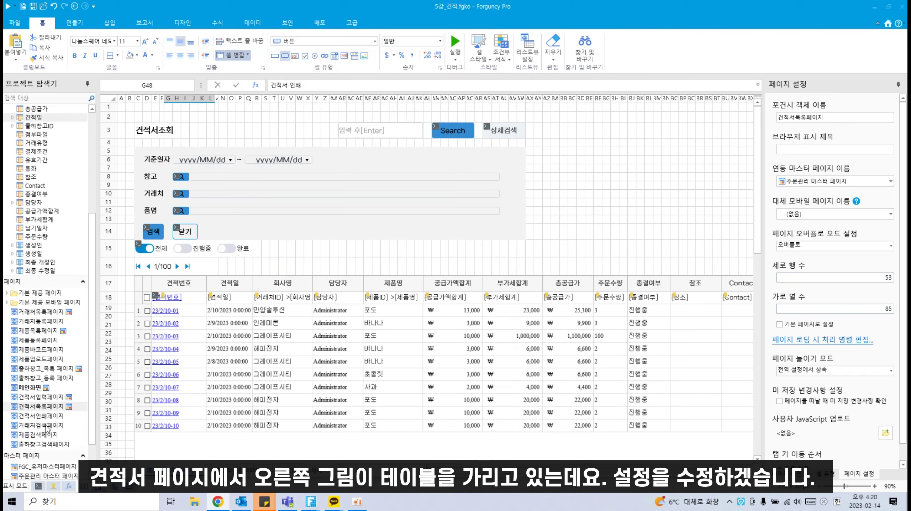
pyautogui.click(46, 417)
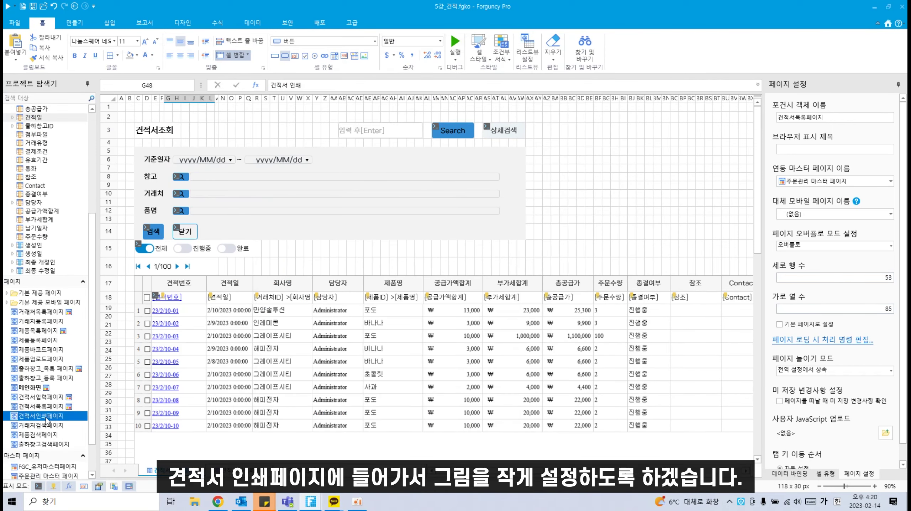
pyautogui.click(304, 165)
pyautogui.scroll(2, 305, 174)
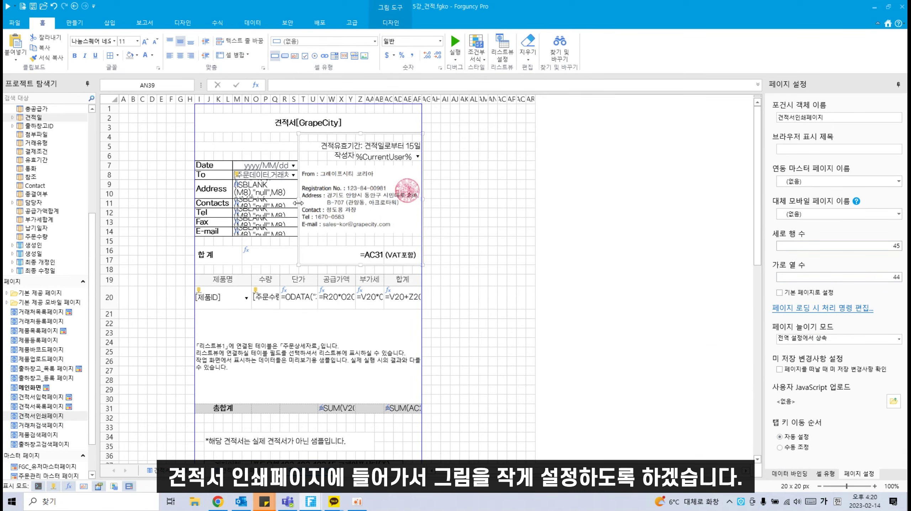
pyautogui.moveTo(298, 203); pyautogui.dragTo(301, 203)
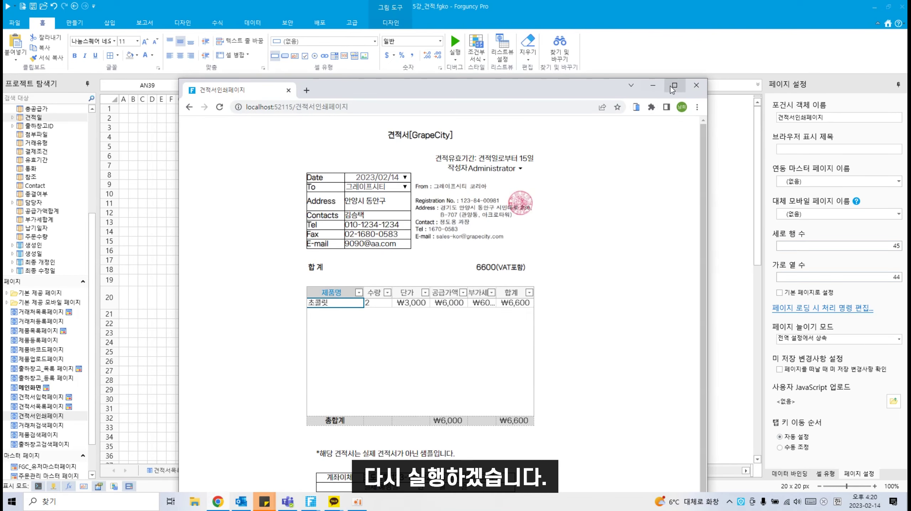
# Step: Maximize the Chrome preview and export the 초콜릿 quote page to a two-page PDF
pyautogui.scroll(-1, 599, 348)
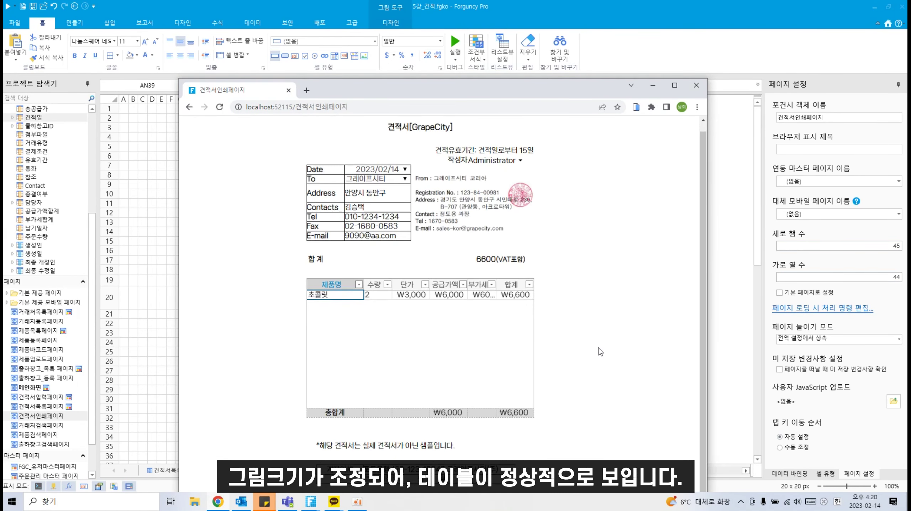
pyautogui.click(675, 85)
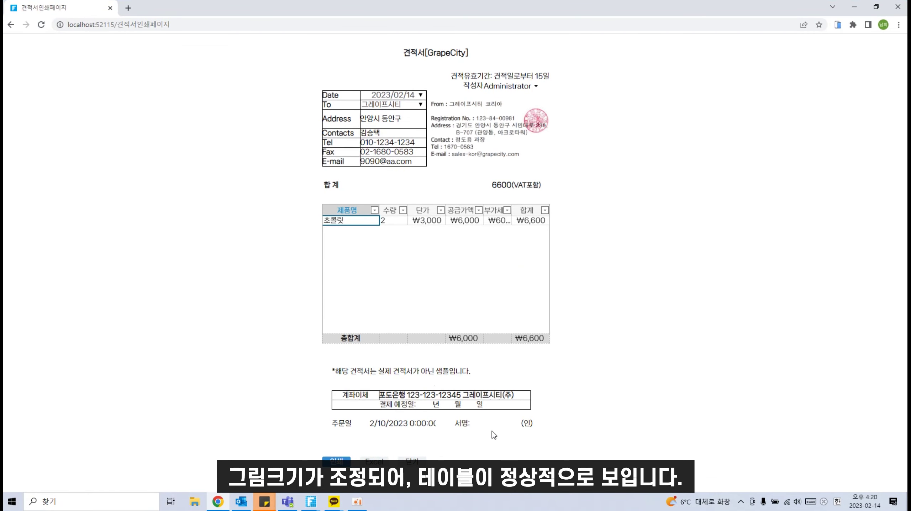
pyautogui.click(336, 462)
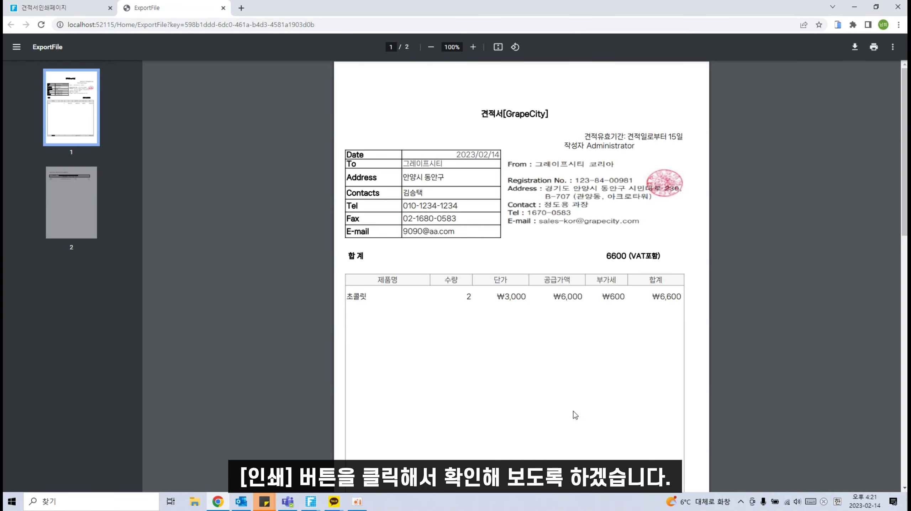
pyautogui.scroll(-5, 576, 404)
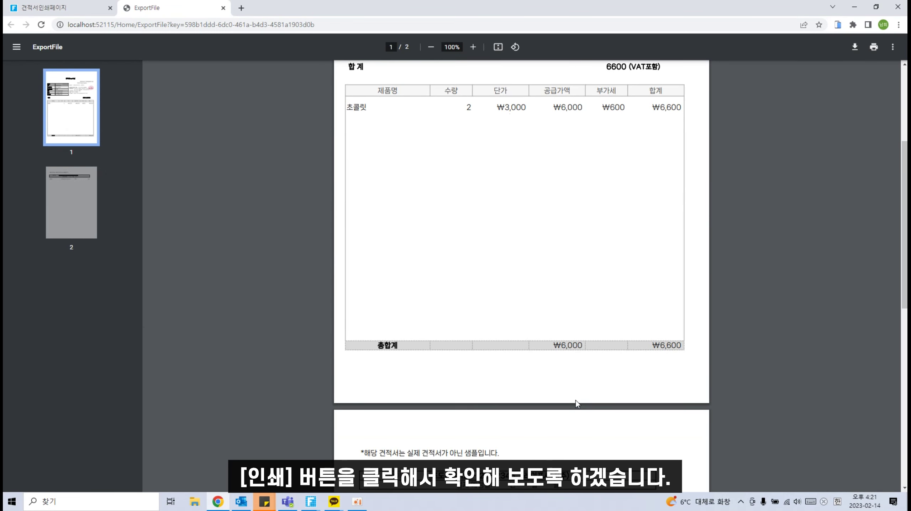
pyautogui.scroll(4, 576, 400)
pyautogui.scroll(1, 577, 401)
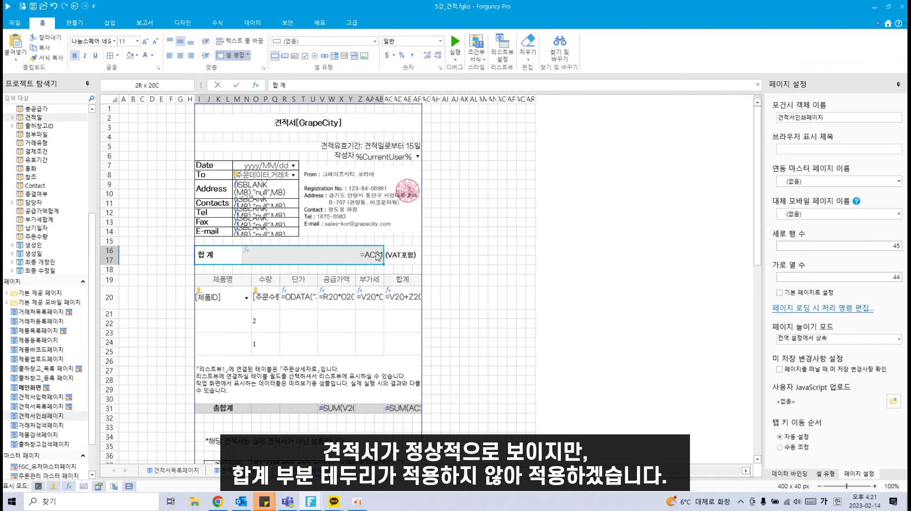
# Step: Apply 바깥쪽 테두리 outline borders to the 합계 label cell and the =AC31 total range
pyautogui.moveTo(398, 256); pyautogui.dragTo(372, 256)
pyautogui.click(119, 54)
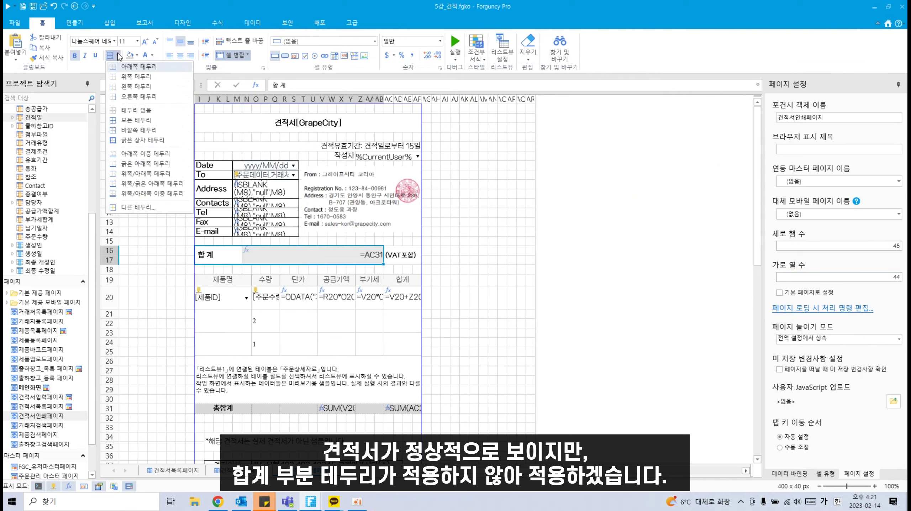
pyautogui.click(216, 258)
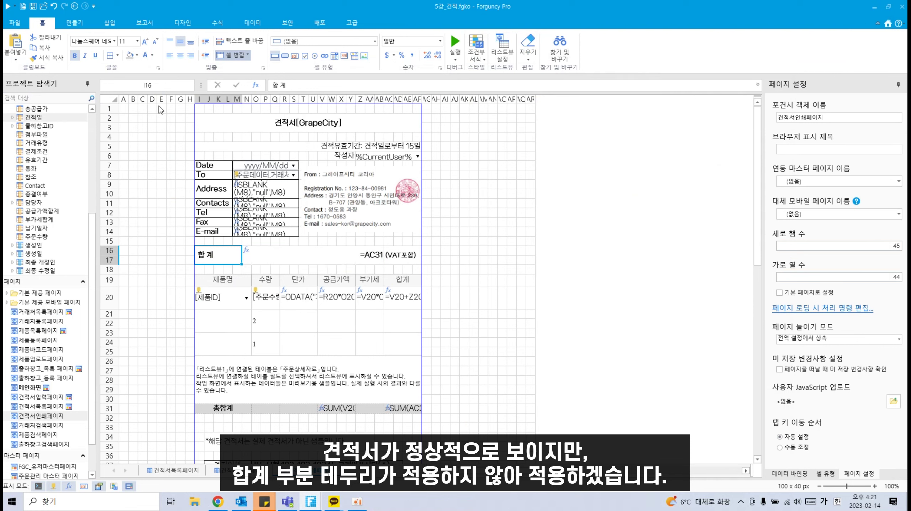
pyautogui.click(118, 55)
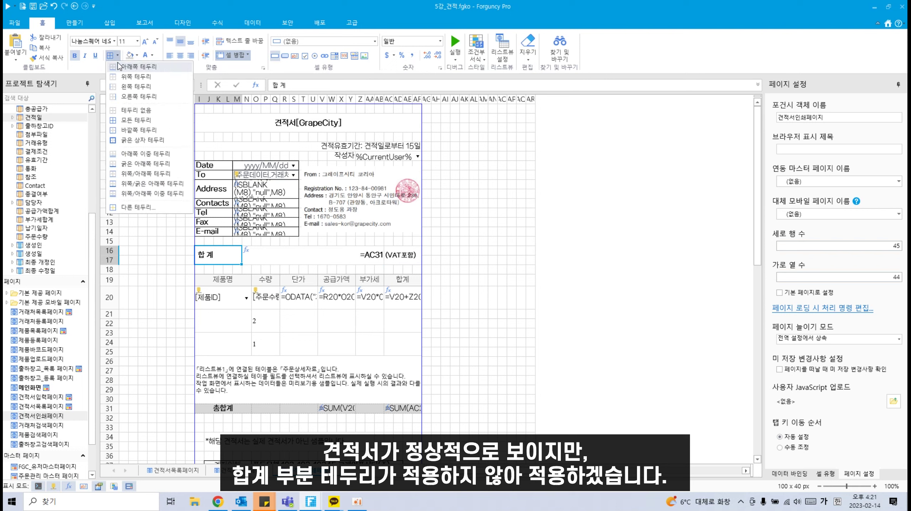
pyautogui.click(132, 134)
pyautogui.moveTo(287, 255); pyautogui.dragTo(411, 255)
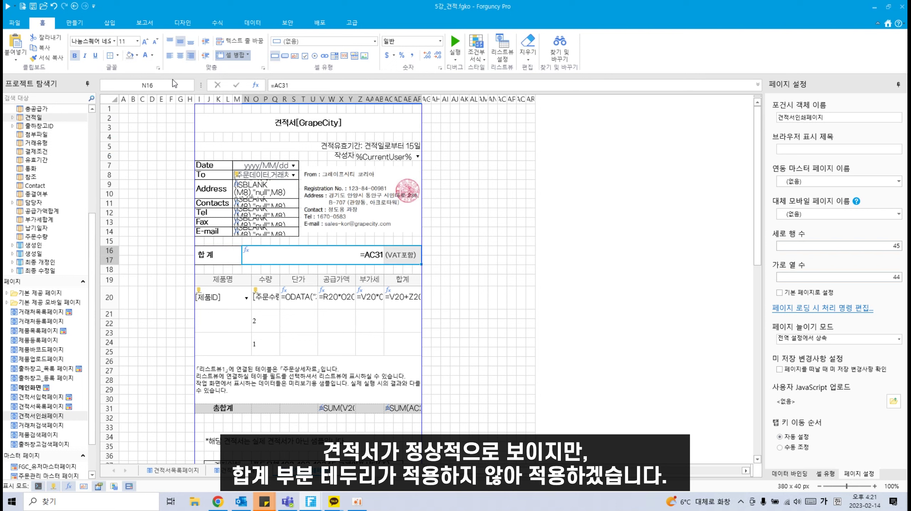
pyautogui.click(110, 56)
pyautogui.click(473, 270)
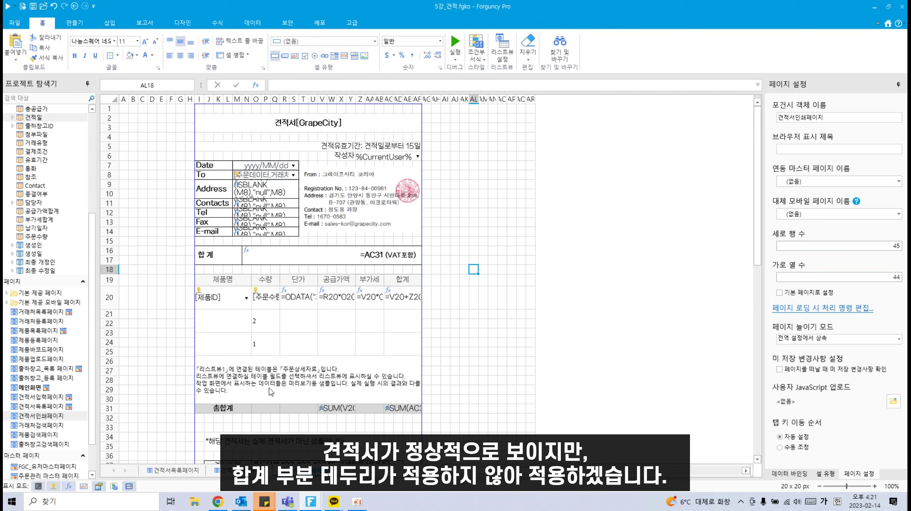
pyautogui.scroll(-1, 261, 382)
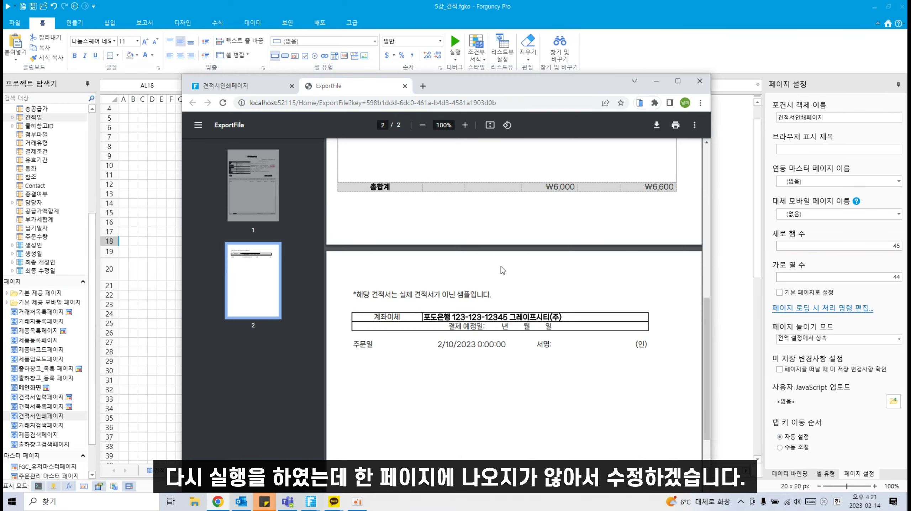
pyautogui.scroll(-4, 503, 268)
pyautogui.scroll(9, 418, 315)
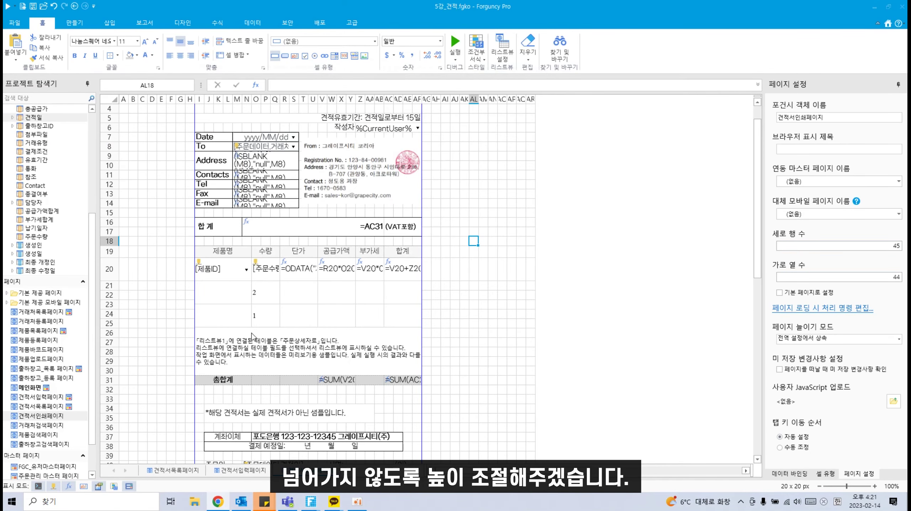
pyautogui.click(253, 336)
# Step: Shorten rows 25 (to 7 pixels), 20 and 17, then rerun the preview
pyautogui.click(109, 323)
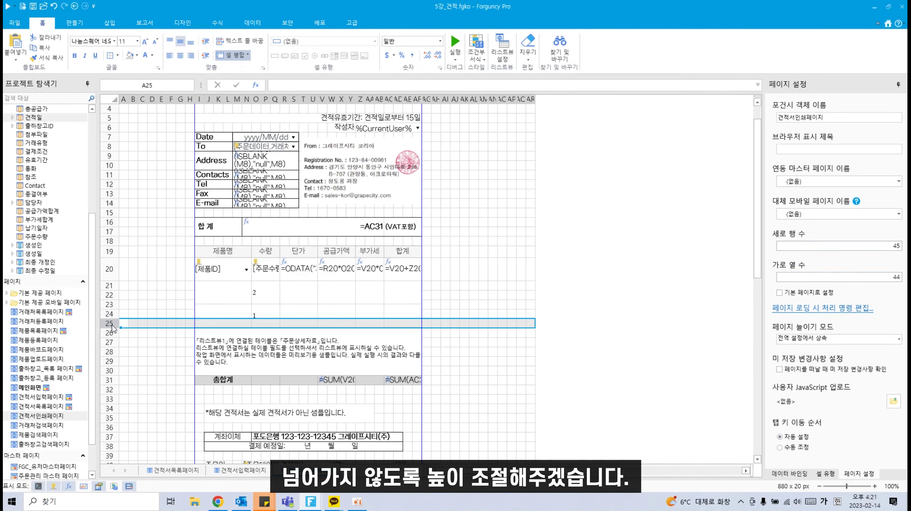
pyautogui.moveTo(114, 328); pyautogui.dragTo(111, 272)
pyautogui.scroll(-2, 400, 385)
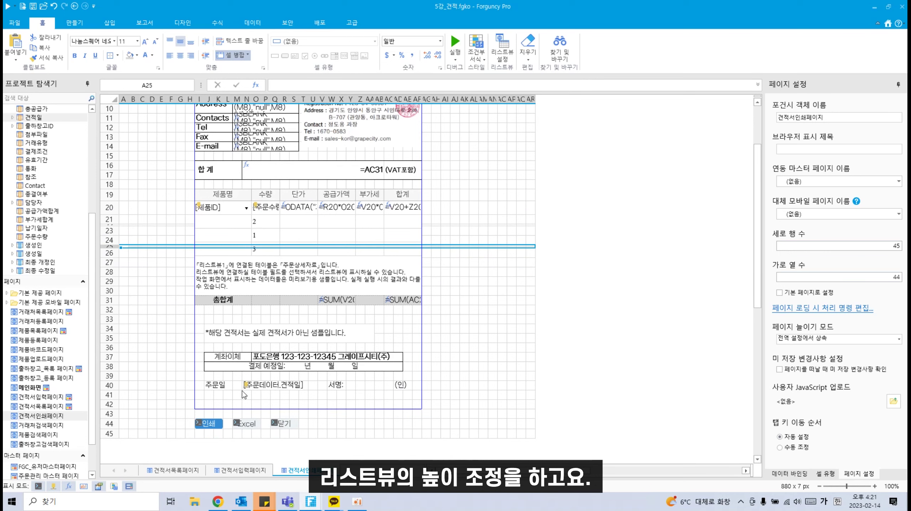
pyautogui.click(231, 404)
pyautogui.scroll(2, 201, 286)
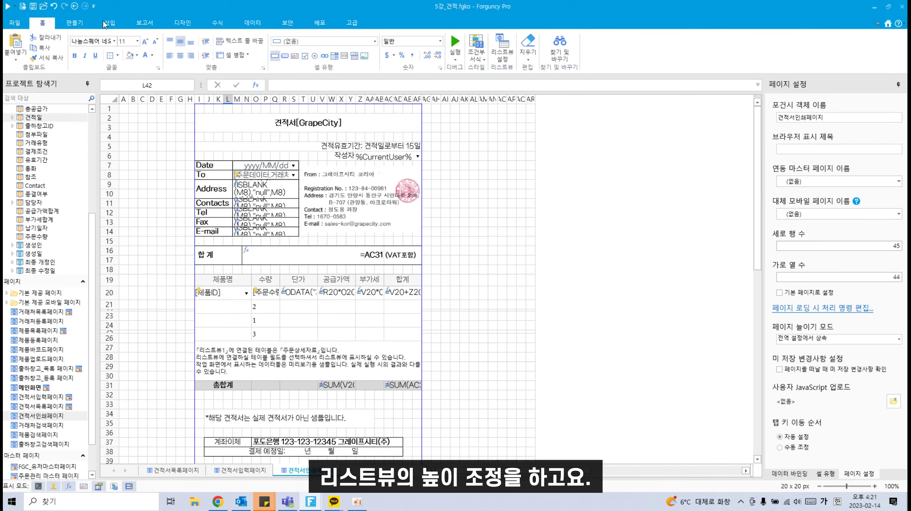
pyautogui.click(154, 26)
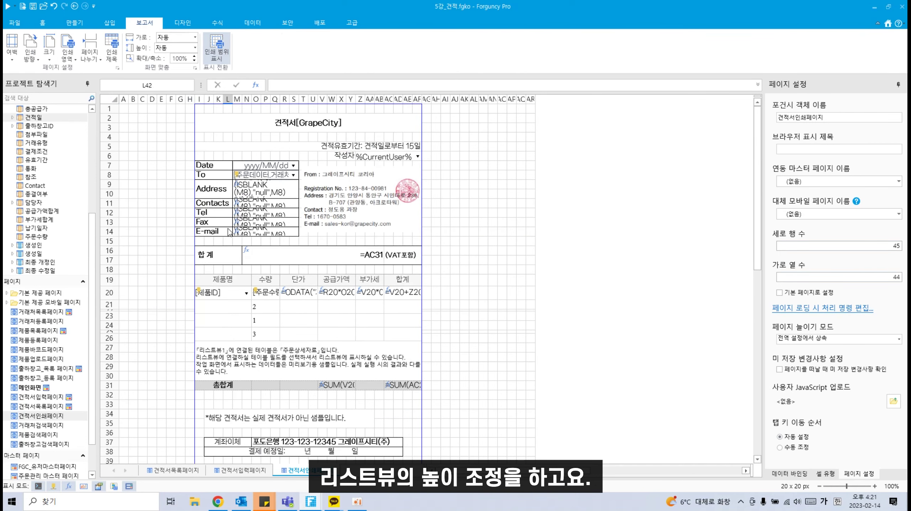
pyautogui.moveTo(109, 265); pyautogui.dragTo(109, 261)
pyautogui.click(474, 276)
pyautogui.click(33, 7)
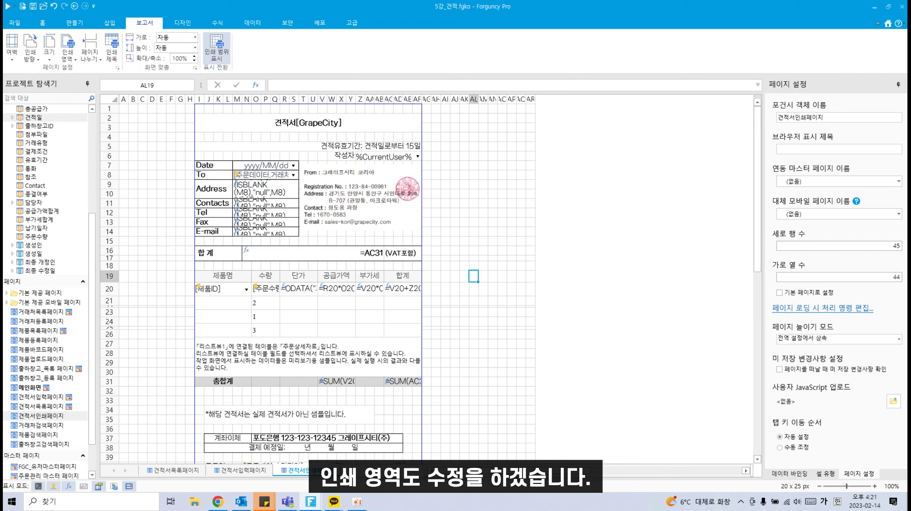
pyautogui.moveTo(421, 72); pyautogui.dragTo(456, 106)
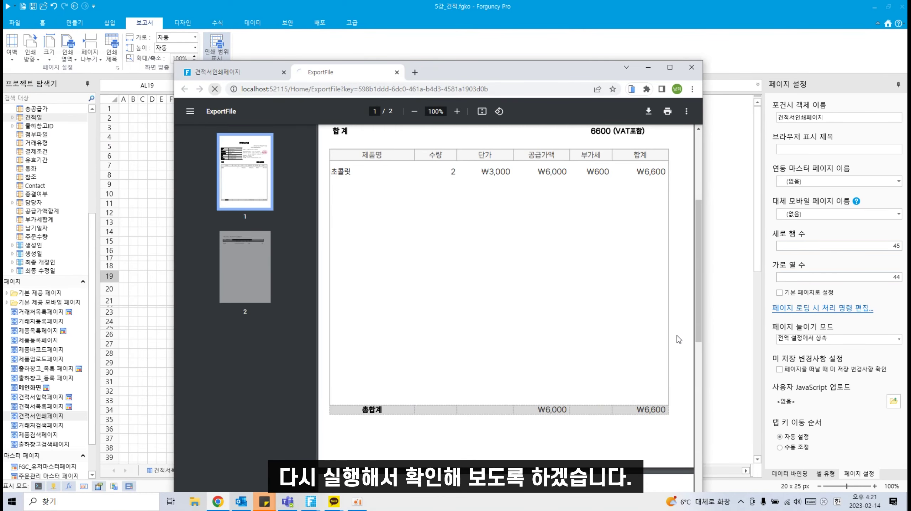